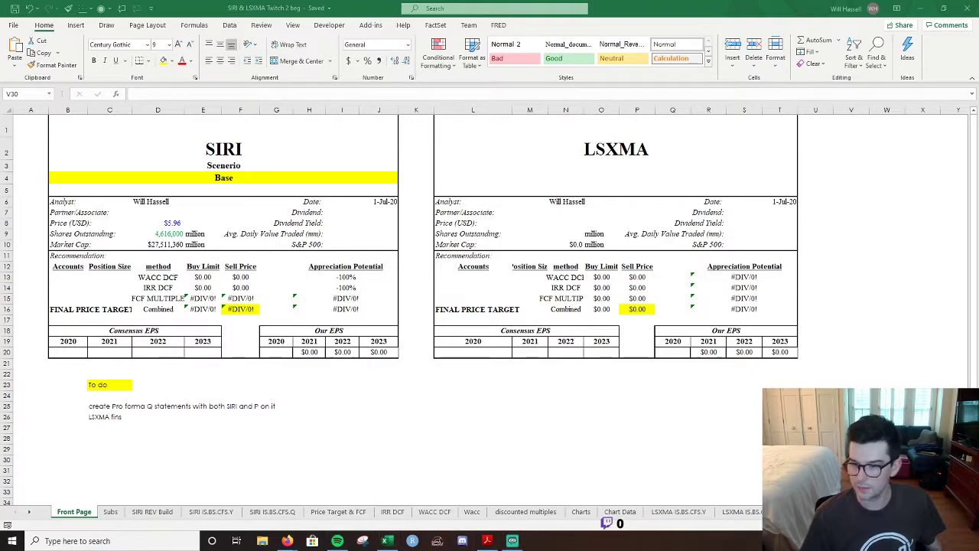
pyautogui.press('super+alt+d')
pyautogui.press('Escape')
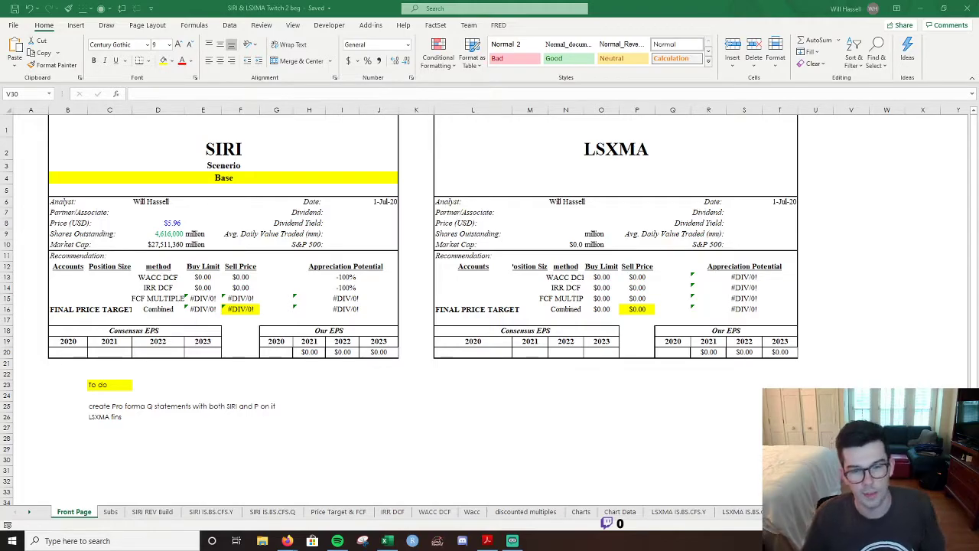
# Open the Subs sheet and review SIRI's quarterly subscriber history and its 2020 to 2031 forecasts.
pyautogui.click(126, 515)
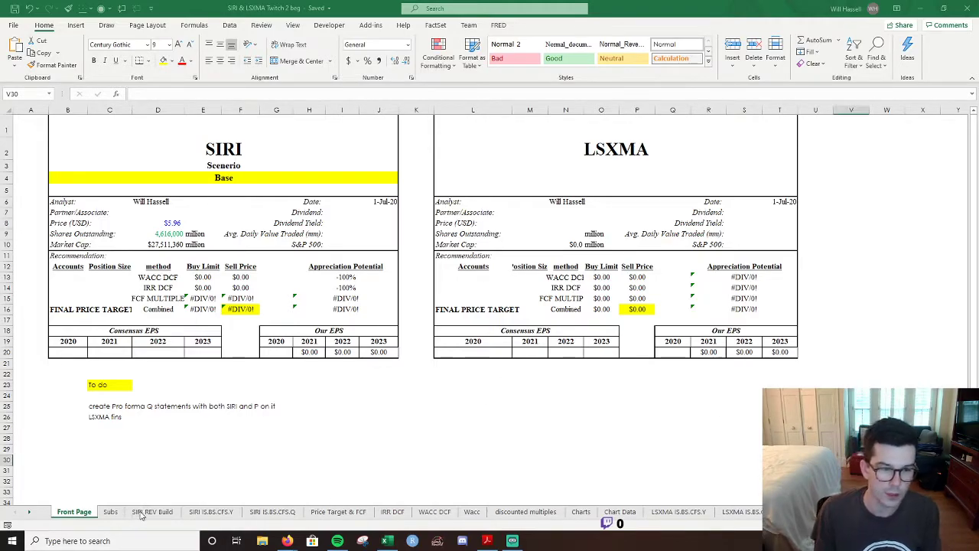
pyautogui.click(111, 512)
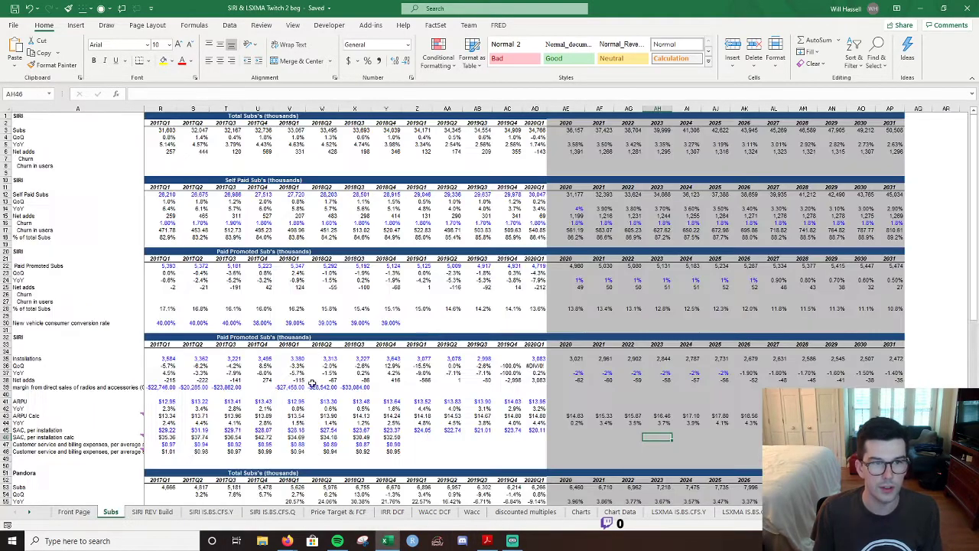
pyautogui.keyDown('ctrl'); pyautogui.scroll(1, 748, 375); pyautogui.keyUp('ctrl')
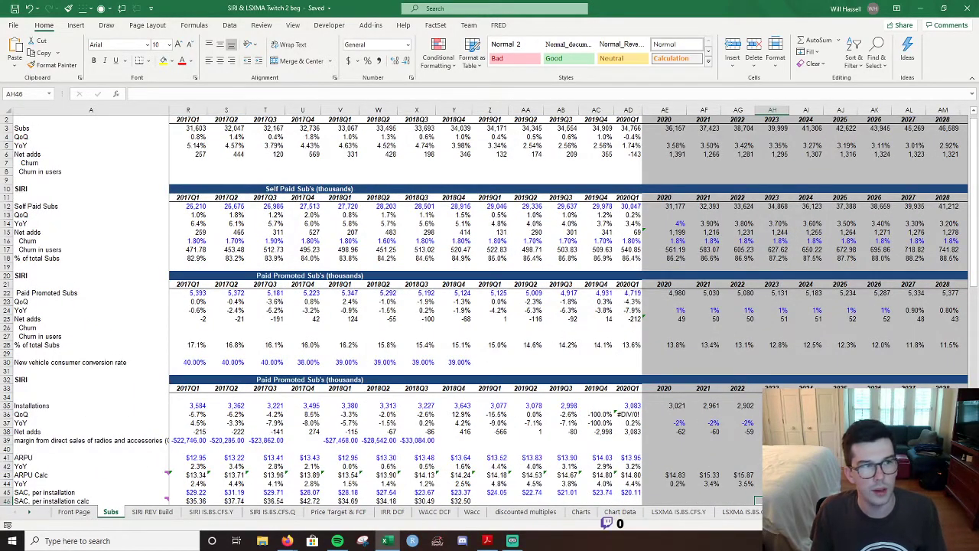
pyautogui.hscroll(3, 567, 306)
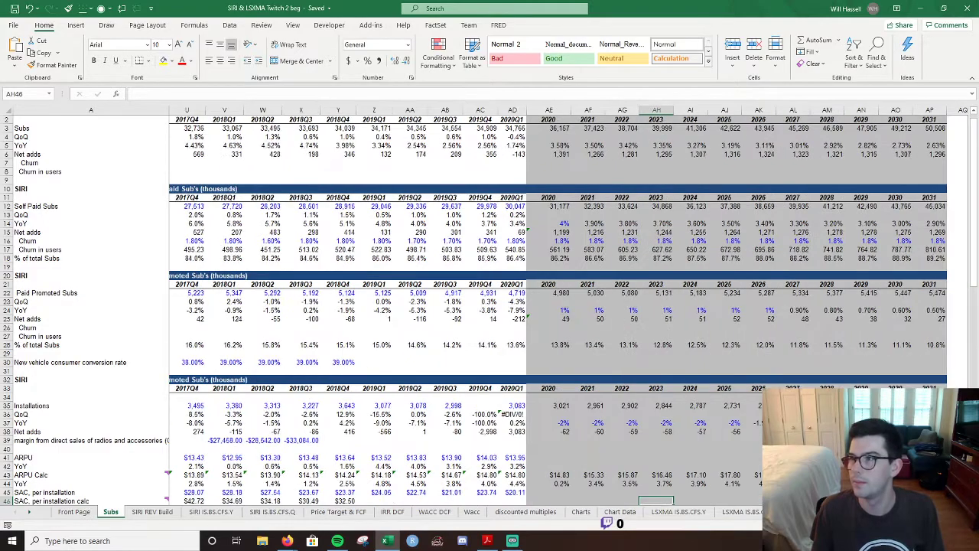
pyautogui.scroll(1, 664, 351)
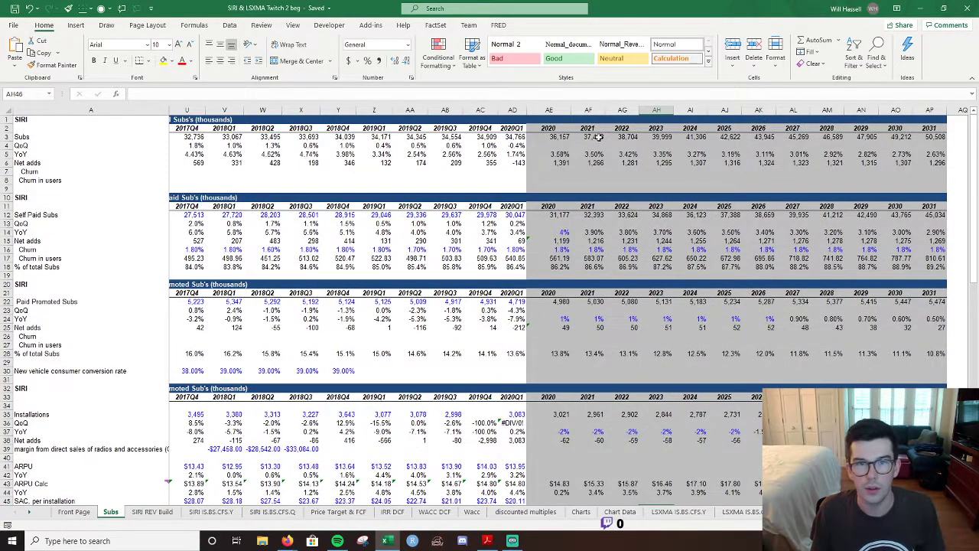
pyautogui.scroll(-1, 834, 331)
pyautogui.scroll(1, 883, 346)
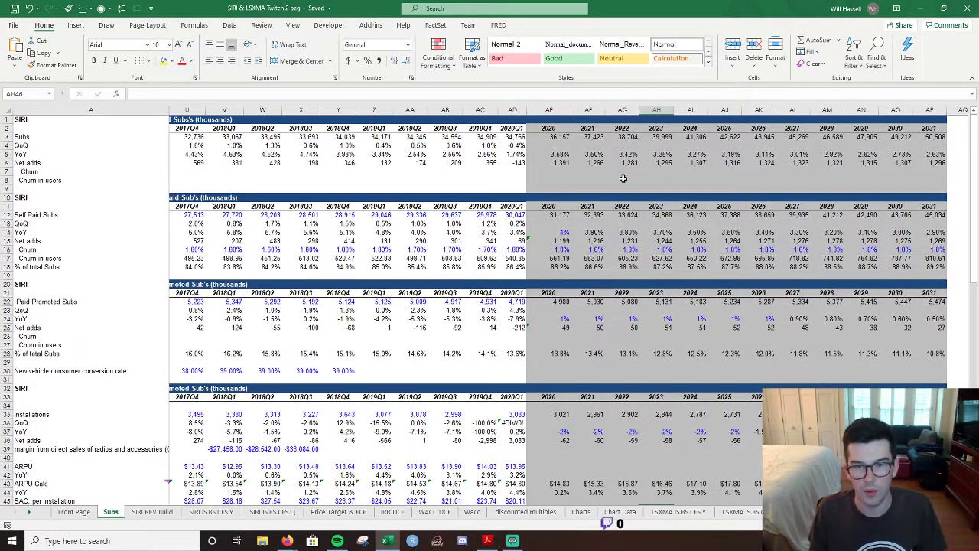
pyautogui.scroll(-4, 622, 191)
pyautogui.scroll(4, 623, 193)
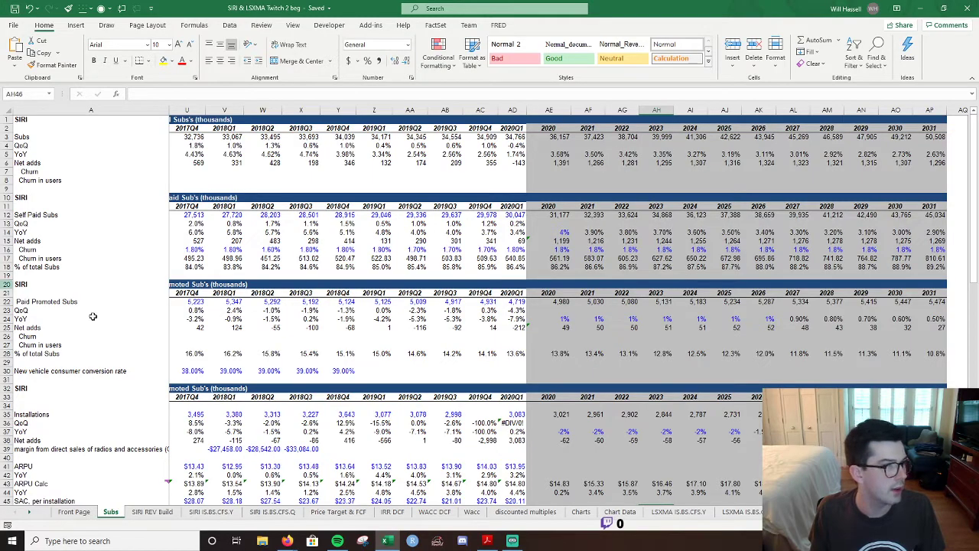
# Review the Pandora subscriber sections of the Subs sheet and inspect the 2020 ARPU Calc formula.
pyautogui.scroll(-8, 150, 242)
pyautogui.scroll(-3, 137, 274)
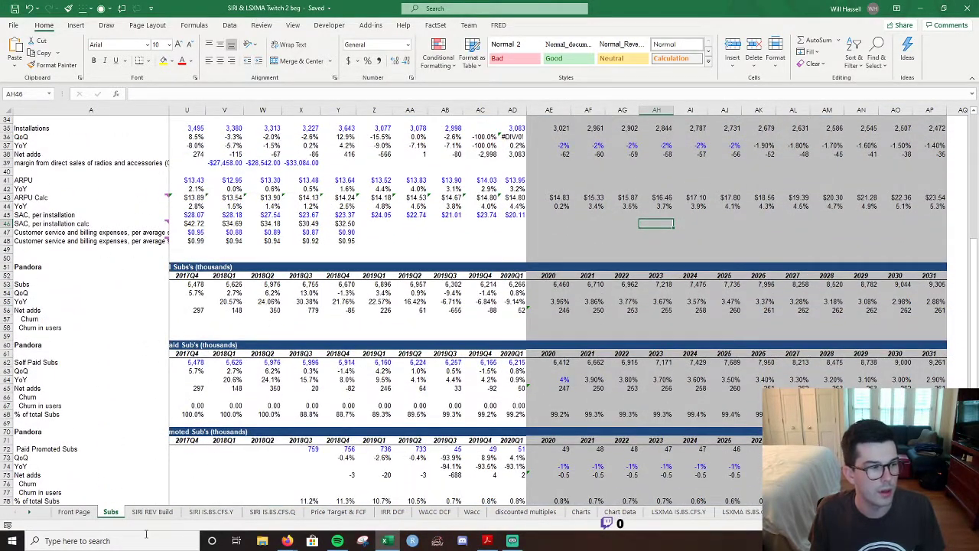
pyautogui.scroll(-3, 306, 398)
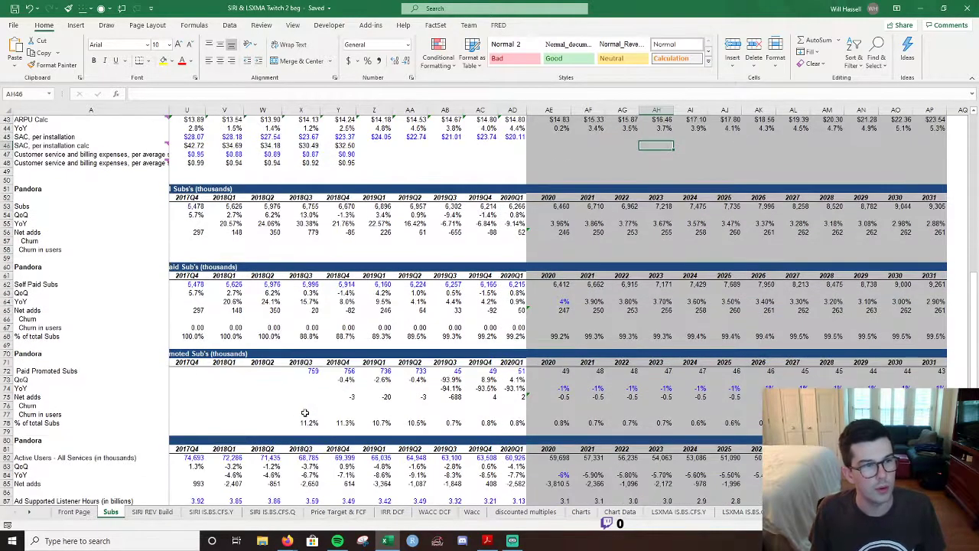
pyautogui.scroll(-6, 535, 352)
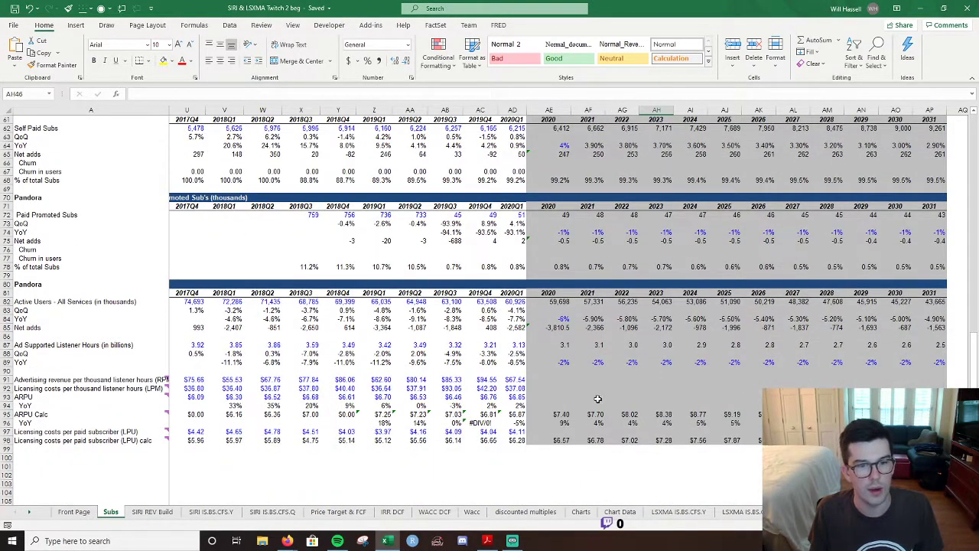
pyautogui.doubleClick(565, 414)
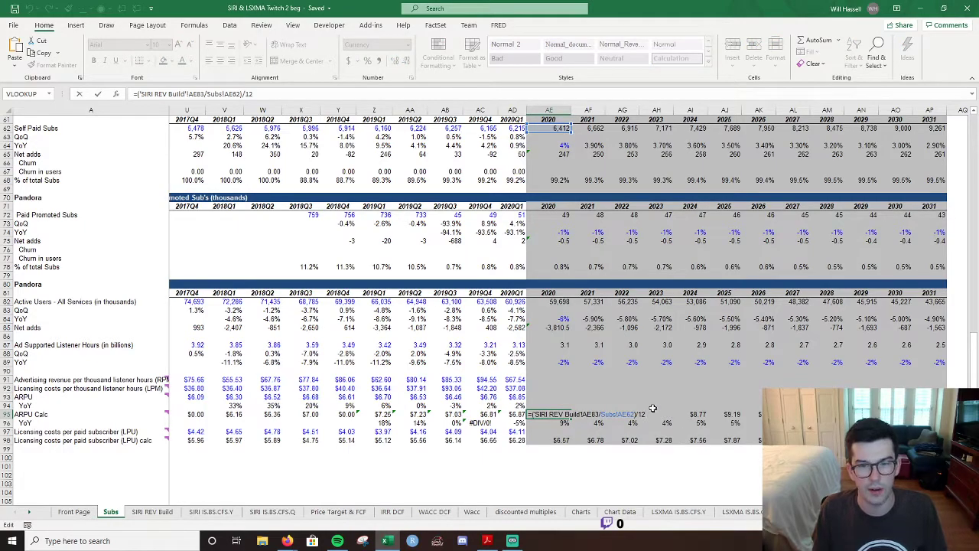
pyautogui.press('Escape')
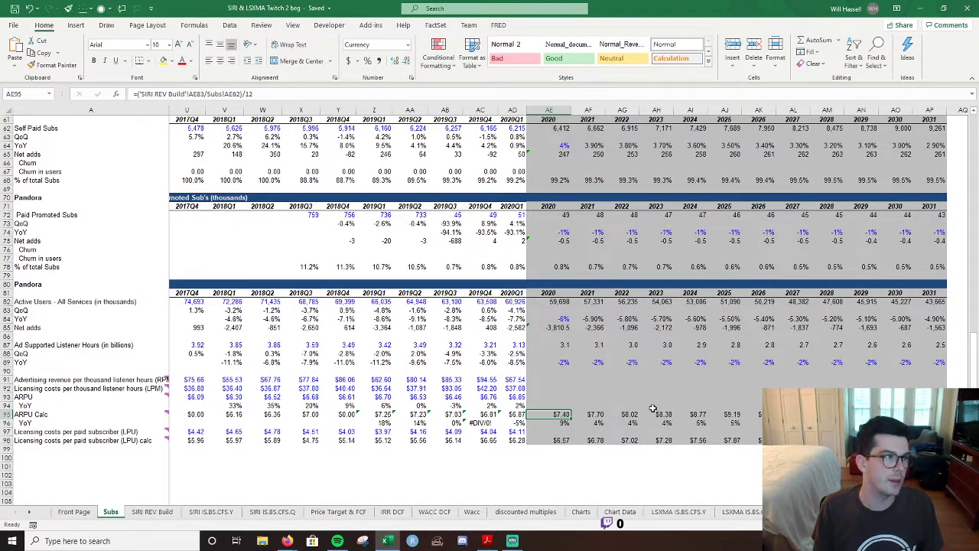
# Review the SIRI and Pandora revenue sections of SIRI REV Build, expanding the Increase, Base and Decrease rows under SIRI's Subscription Revenue.
pyautogui.click(156, 513)
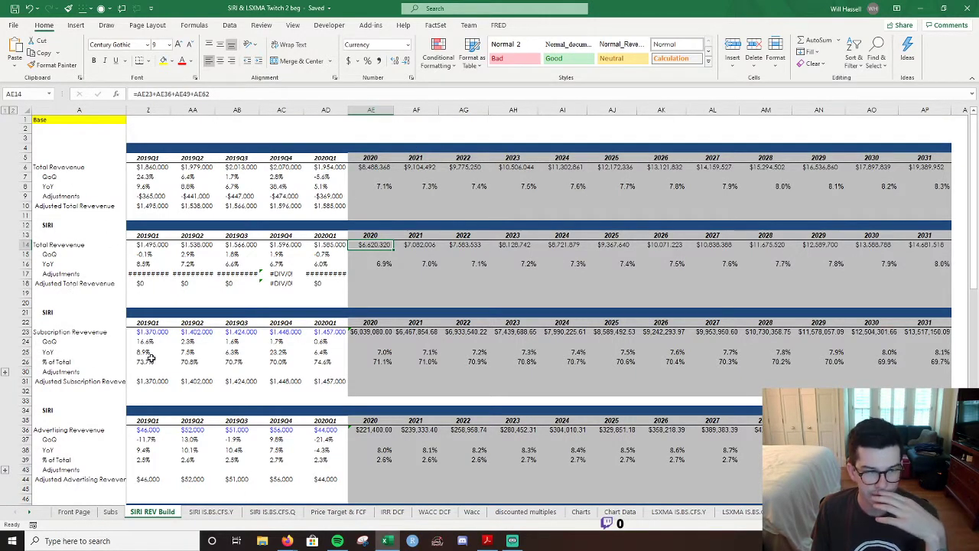
pyautogui.scroll(-2, 191, 346)
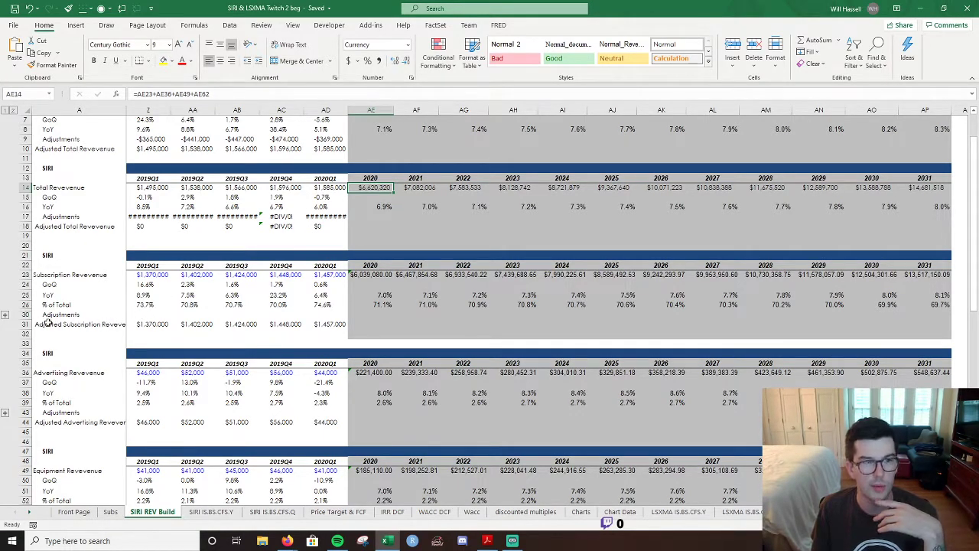
pyautogui.click(4, 315)
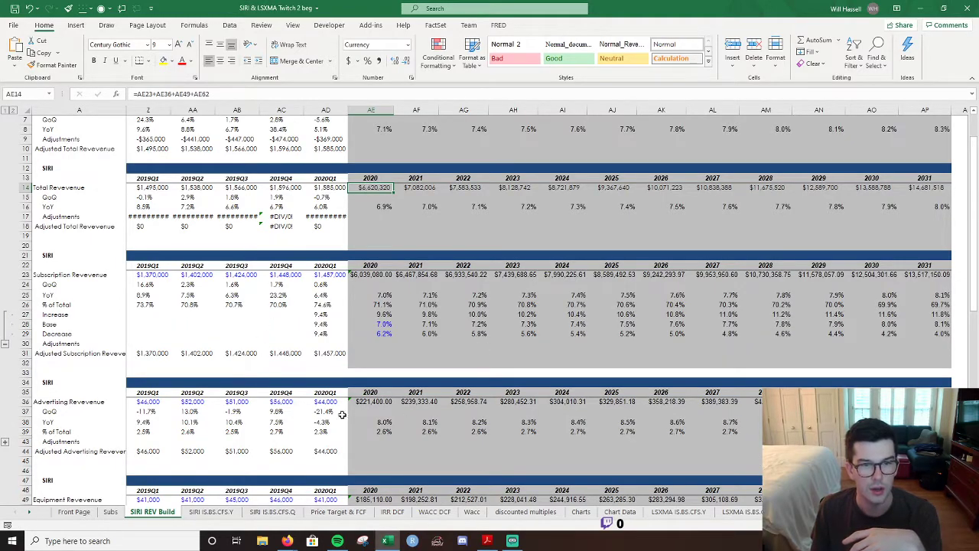
pyautogui.scroll(-17, 102, 325)
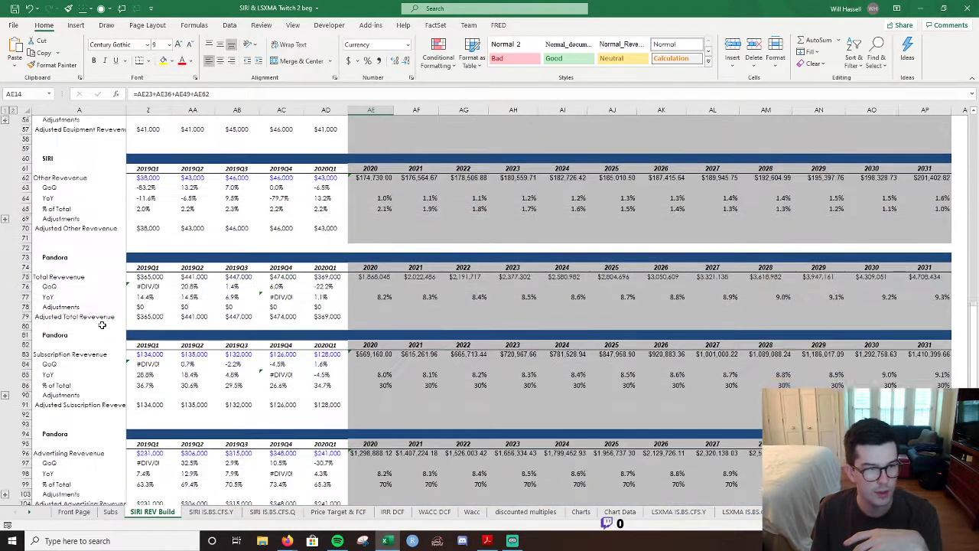
pyautogui.scroll(-3, 88, 268)
pyautogui.scroll(8, 174, 358)
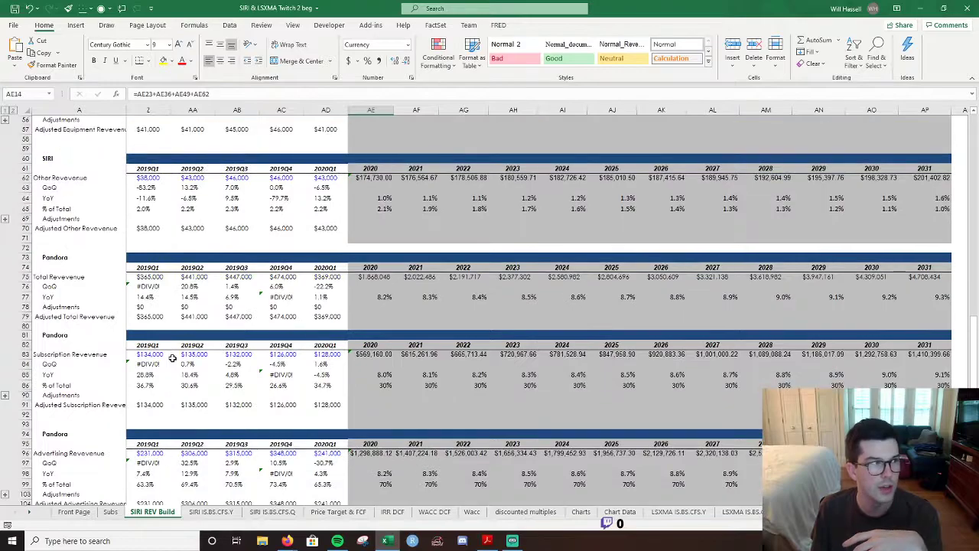
pyautogui.scroll(9, 174, 358)
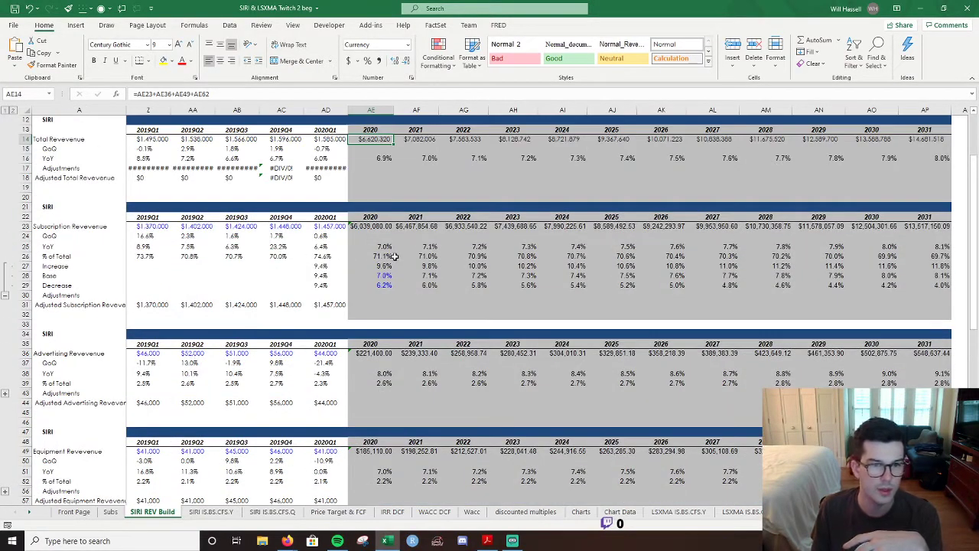
pyautogui.click(43, 265)
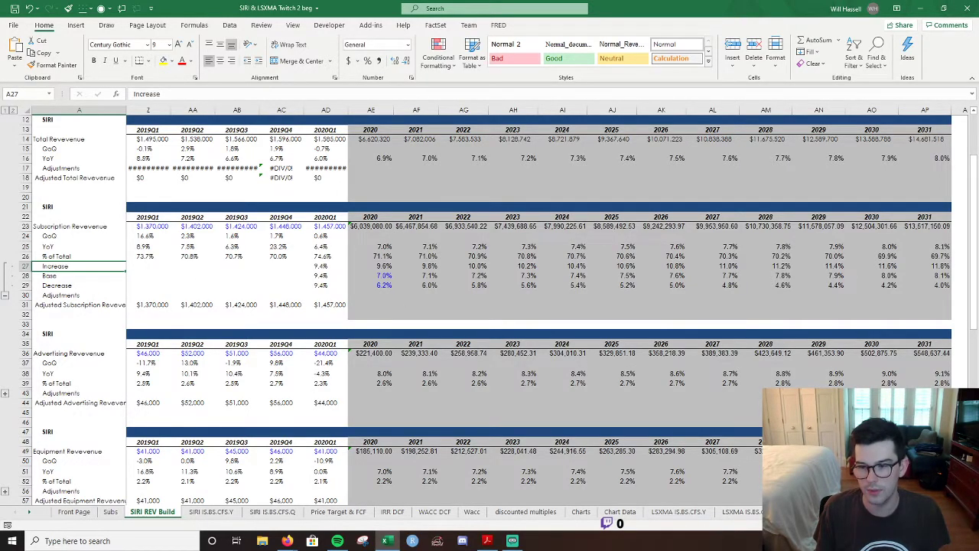
pyautogui.keyDown('ctrl'); pyautogui.scroll(1, 163, 339); pyautogui.keyUp('ctrl')
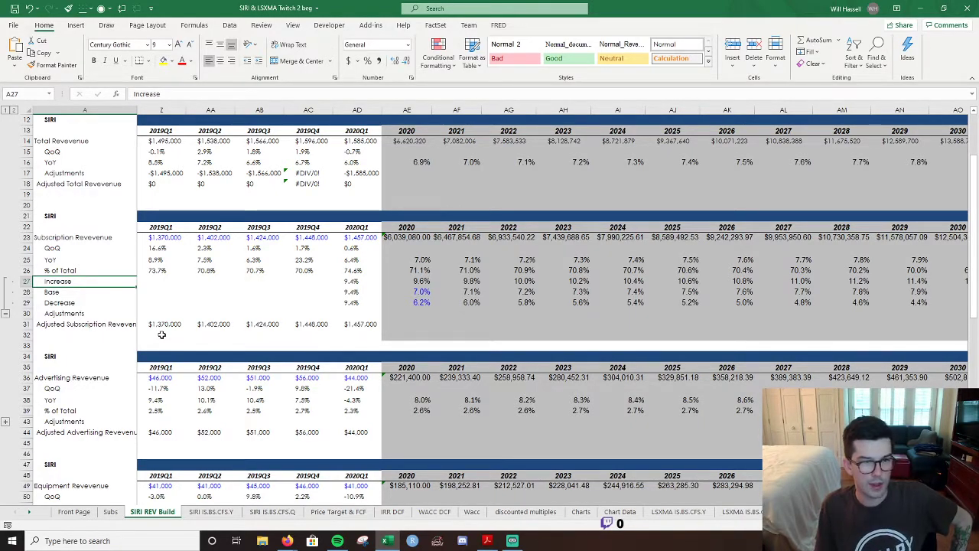
# Collapse the Subscription Revenue scenario rows and inspect the formula of the scenario cell A1.
pyautogui.click(4, 313)
pyautogui.scroll(3, 173, 242)
pyautogui.scroll(1, 173, 241)
pyautogui.click(107, 120)
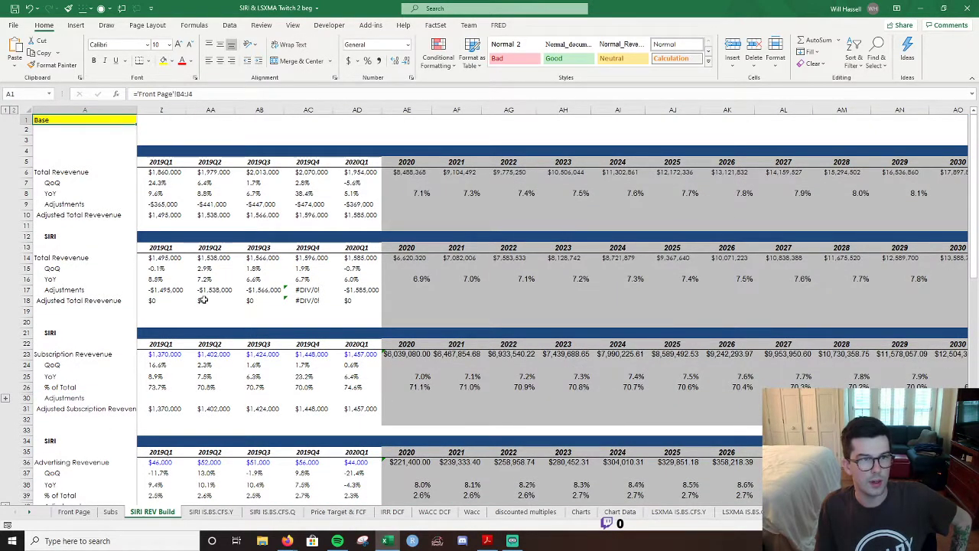
# Switch the SIRI scenario on the Front Page to Growth big increase and back to Base.
pyautogui.click(74, 511)
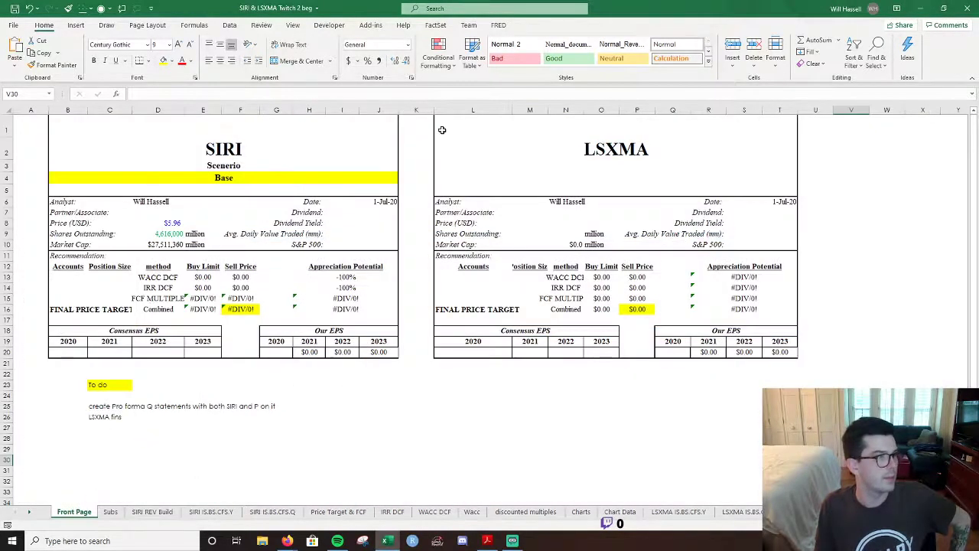
pyautogui.click(255, 181)
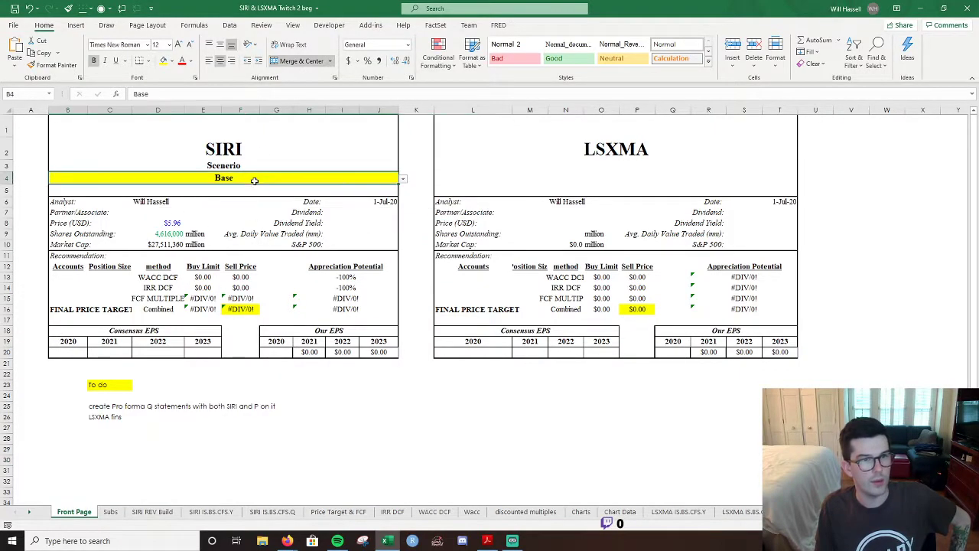
pyautogui.click(402, 179)
pyautogui.click(325, 195)
pyautogui.click(402, 179)
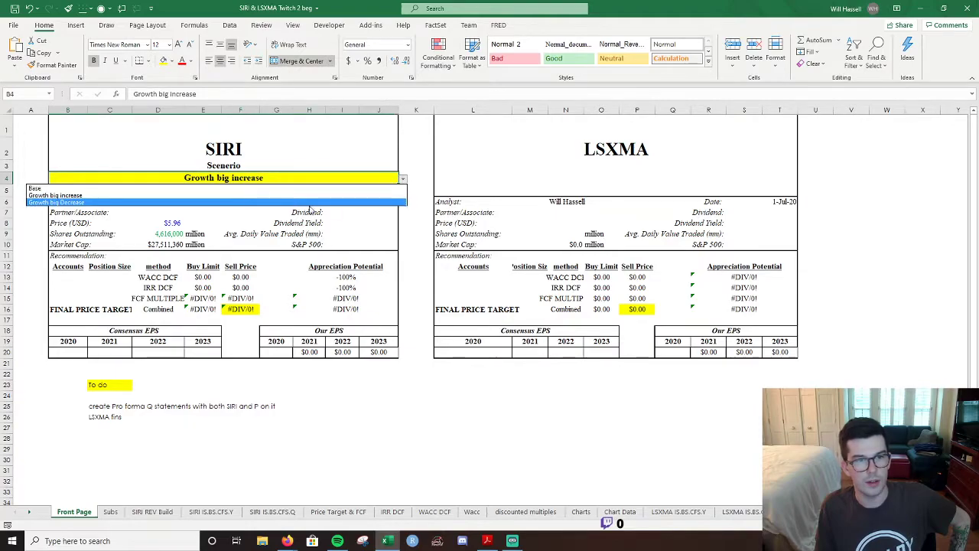
pyautogui.click(287, 187)
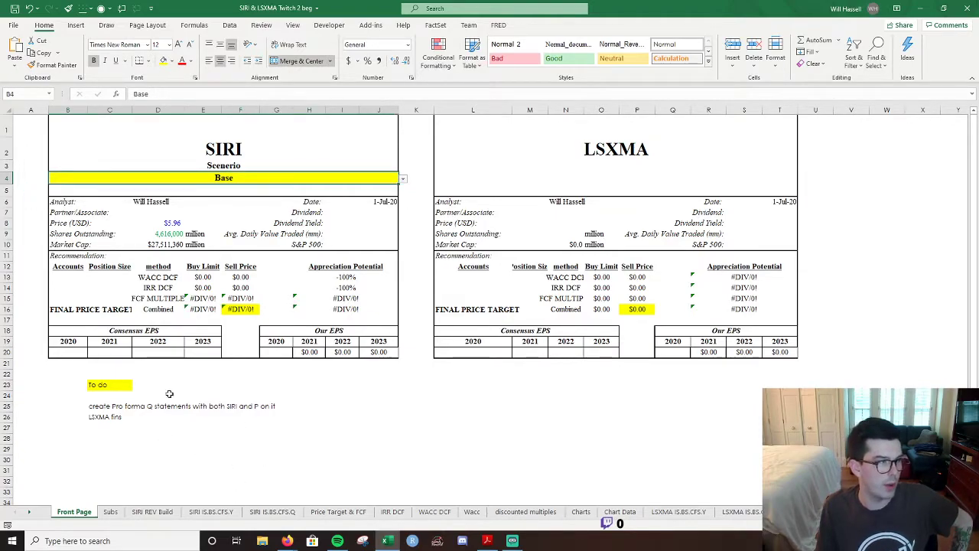
# Look through the SIRI REV Build, Chart Data, Charts and discounted multiples sheets, checking the first Rev formula in Chart Data.
pyautogui.click(152, 511)
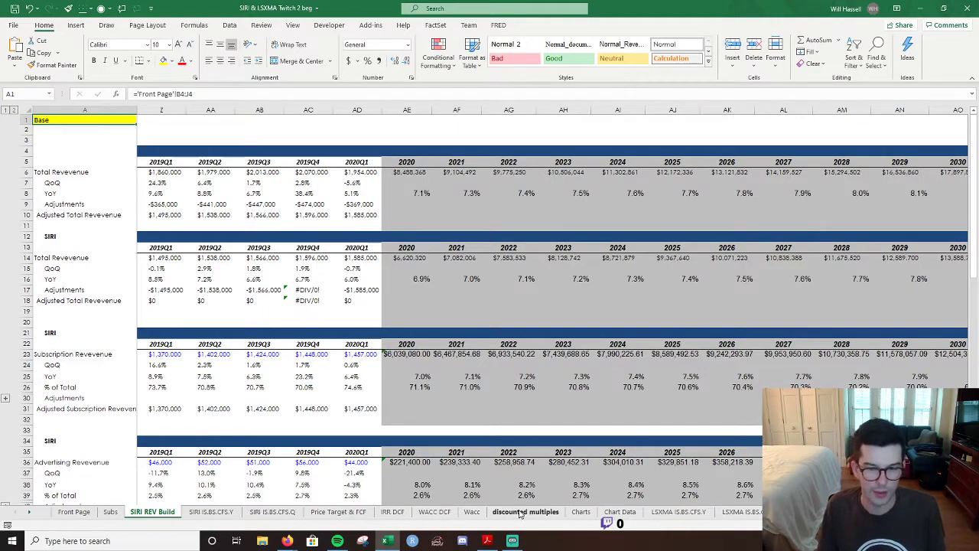
pyautogui.click(613, 511)
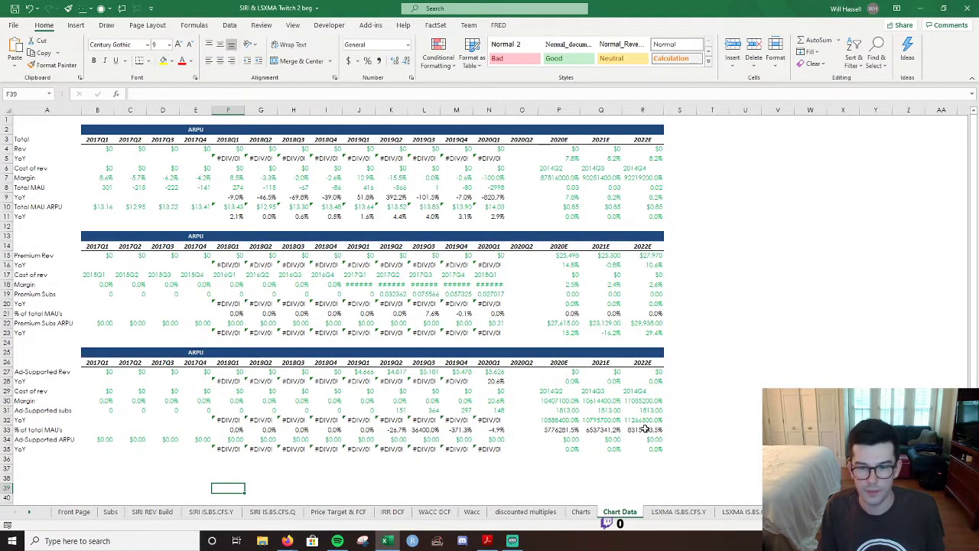
pyautogui.click(582, 512)
pyautogui.scroll(11, 571, 468)
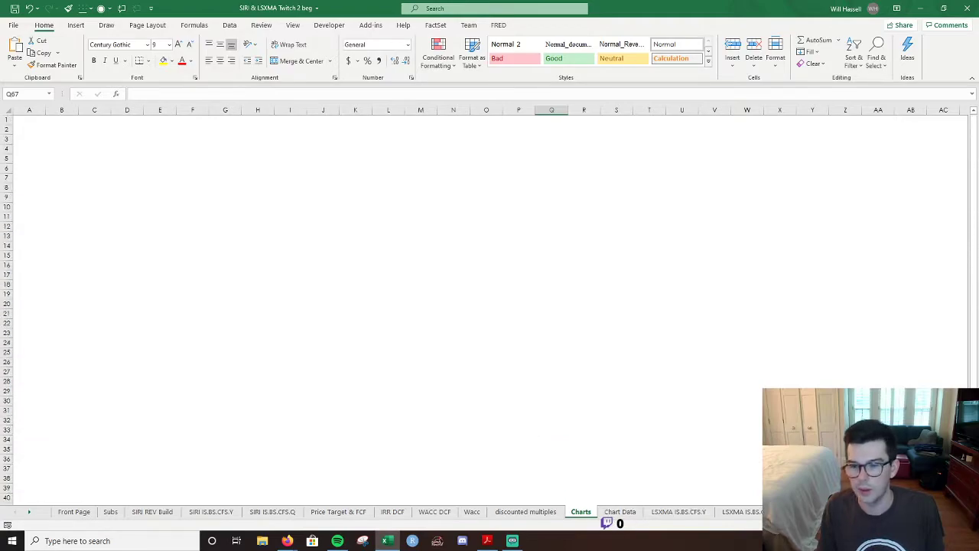
pyautogui.click(617, 508)
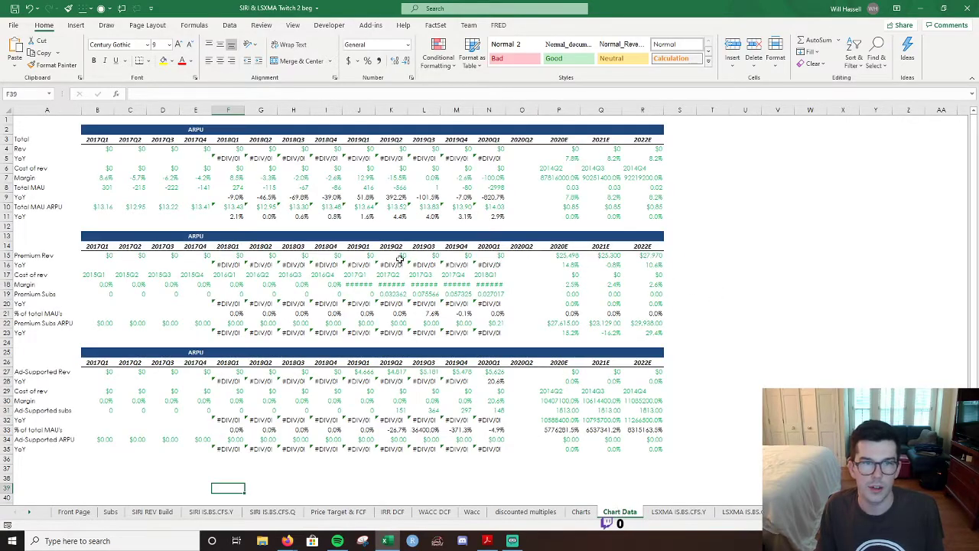
pyautogui.click(110, 155)
pyautogui.scroll(-2, 217, 230)
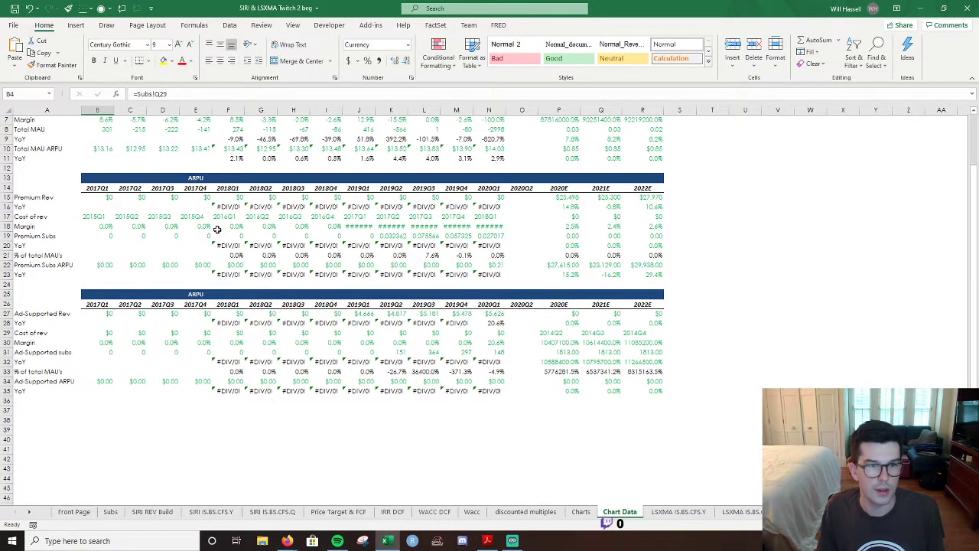
pyautogui.scroll(2, 218, 230)
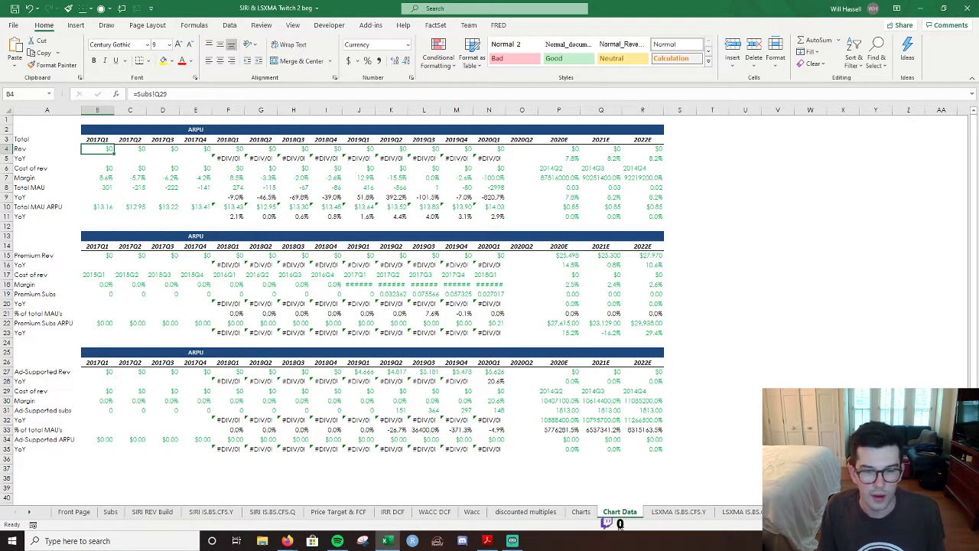
pyautogui.click(581, 512)
pyautogui.click(528, 512)
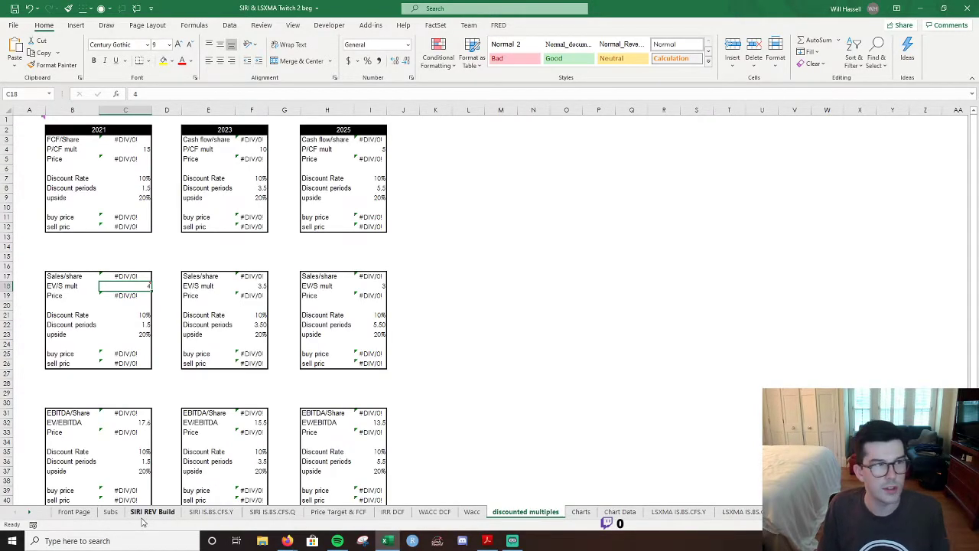
# Look through the SIRI IS.BS.CFS.Y sheet from the share count back to the balance sheet, cash flow statement and working capital sections.
pyautogui.click(208, 517)
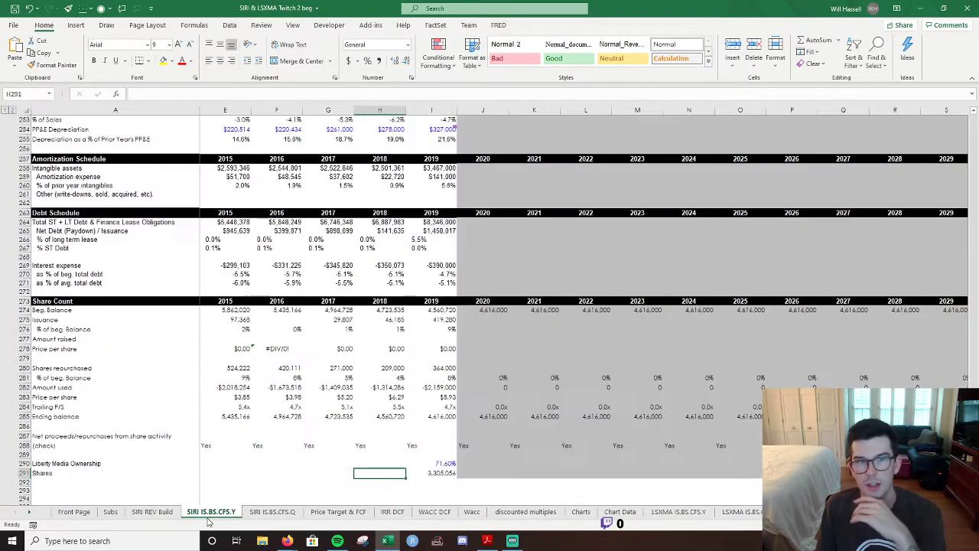
pyautogui.scroll(20, 438, 326)
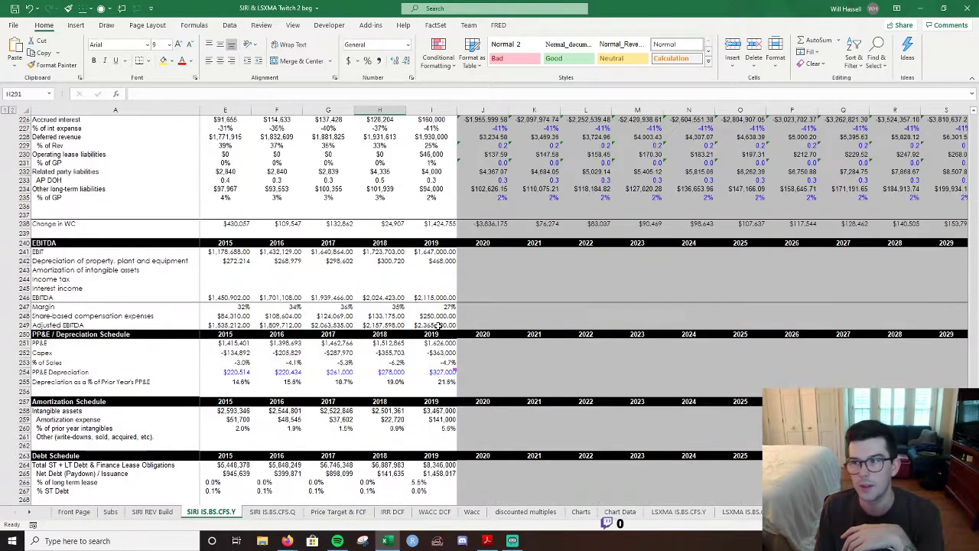
pyautogui.scroll(20, 438, 326)
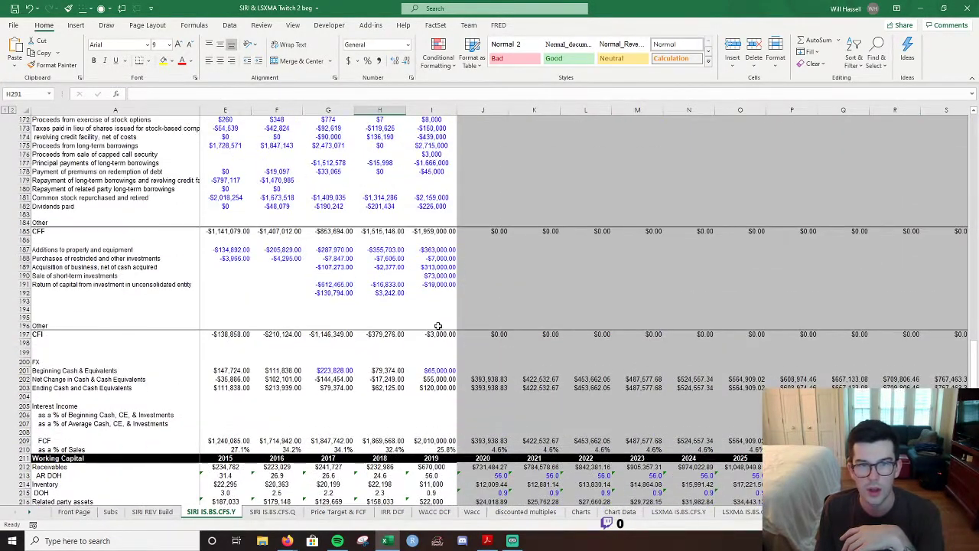
pyautogui.scroll(14, 438, 326)
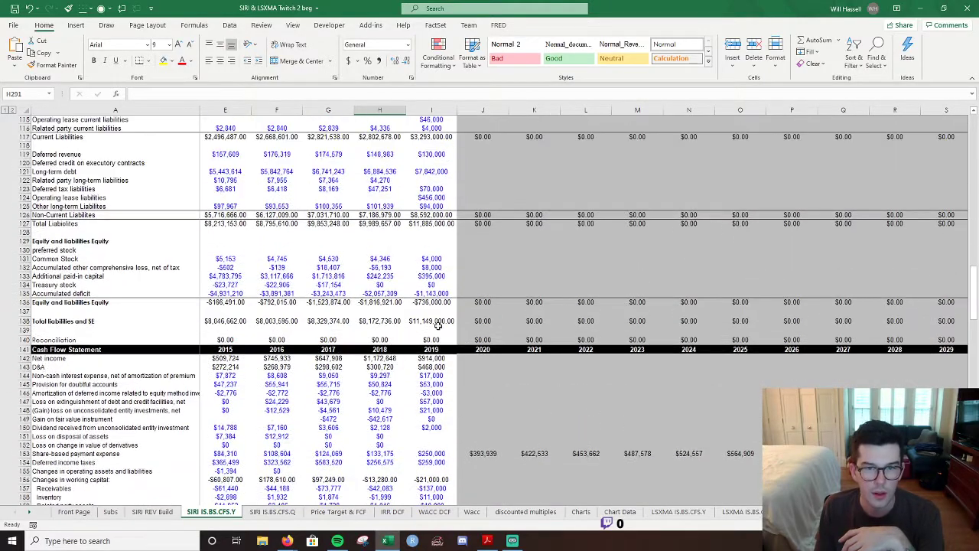
pyautogui.scroll(-13, 473, 327)
pyautogui.scroll(-17, 472, 327)
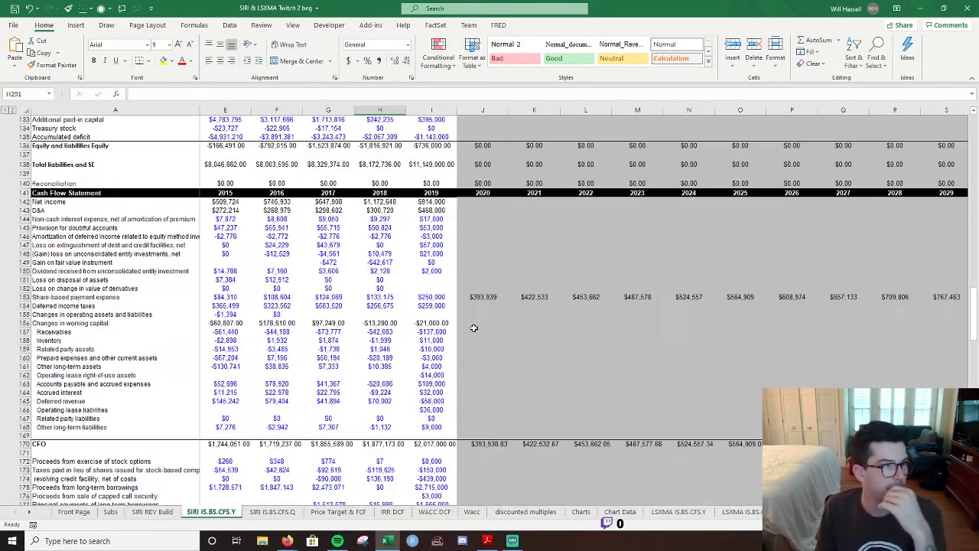
pyautogui.scroll(-11, 469, 331)
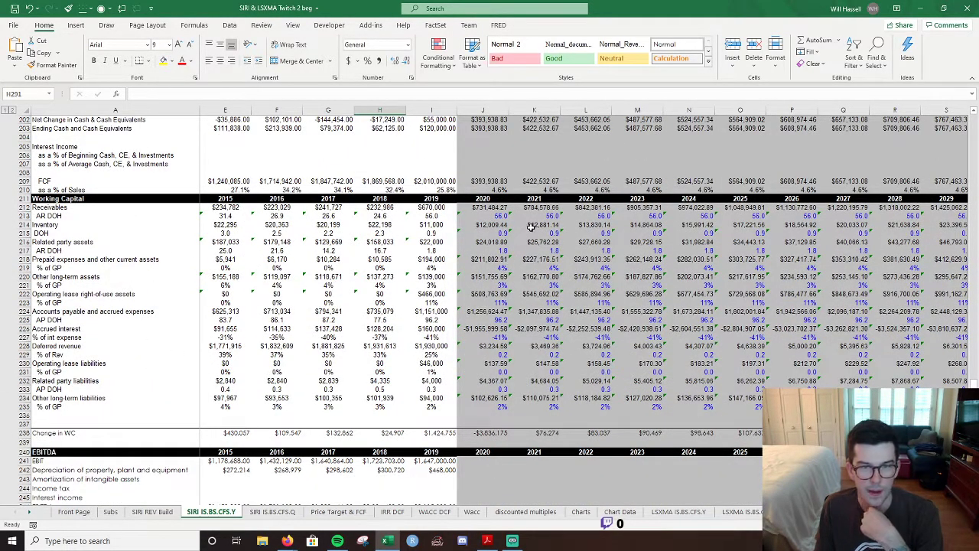
# Inspect the 2020 formulas for Receivables AR DOH, Inventory DOH and Related party assets AR DOH, and review the Working Capital forecast.
pyautogui.click(482, 214)
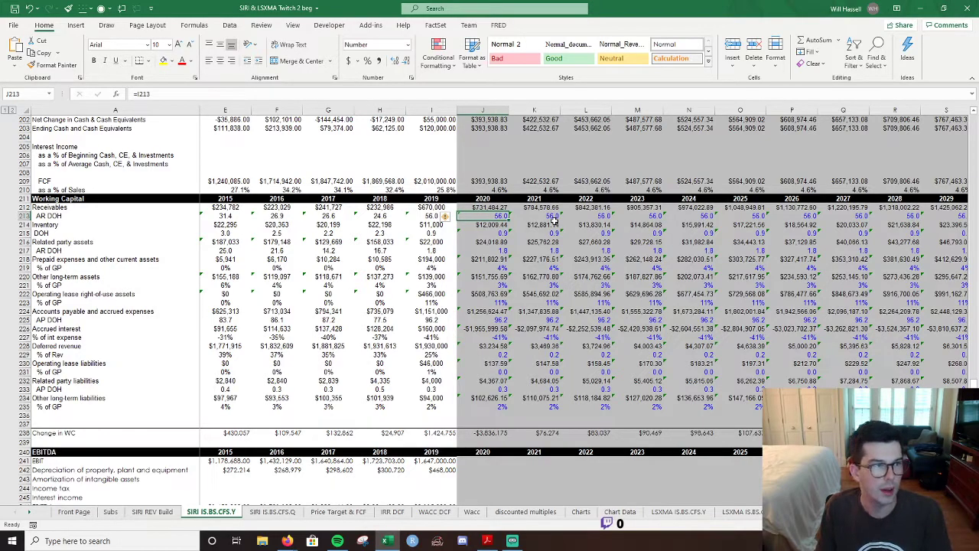
pyautogui.press('F2')
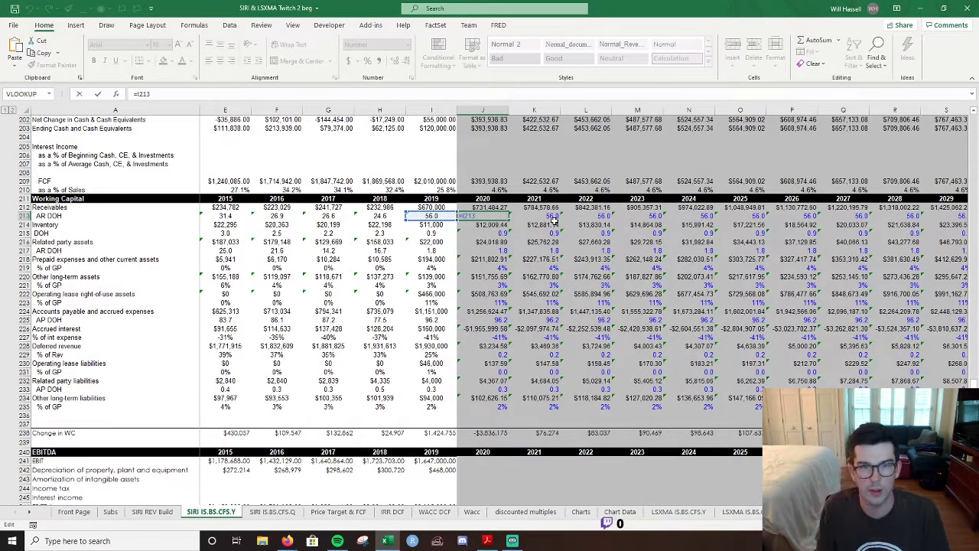
pyautogui.press('Escape')
pyautogui.click(494, 232)
pyautogui.click(497, 250)
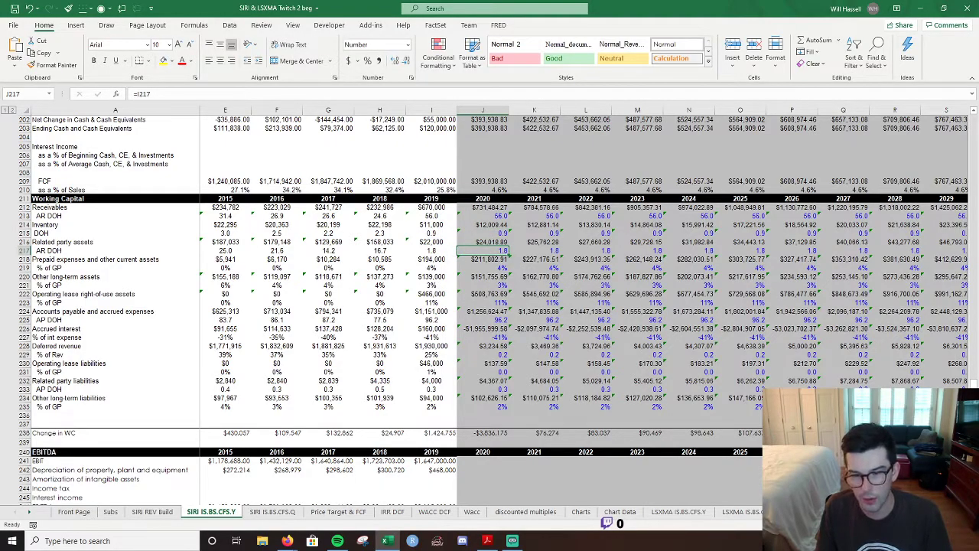
pyautogui.hscroll(3, 490, 306)
pyautogui.hscroll(-4, 490, 306)
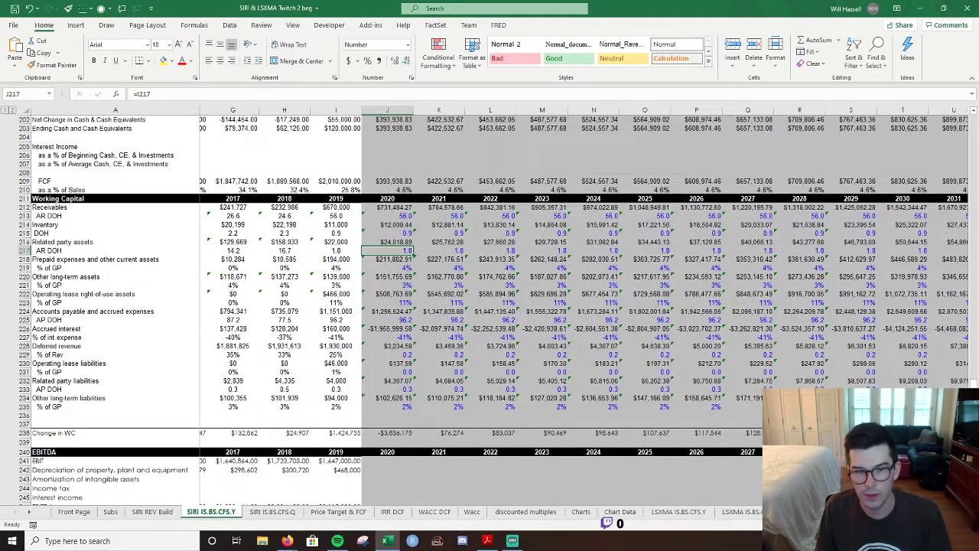
pyautogui.hscroll(2, 534, 170)
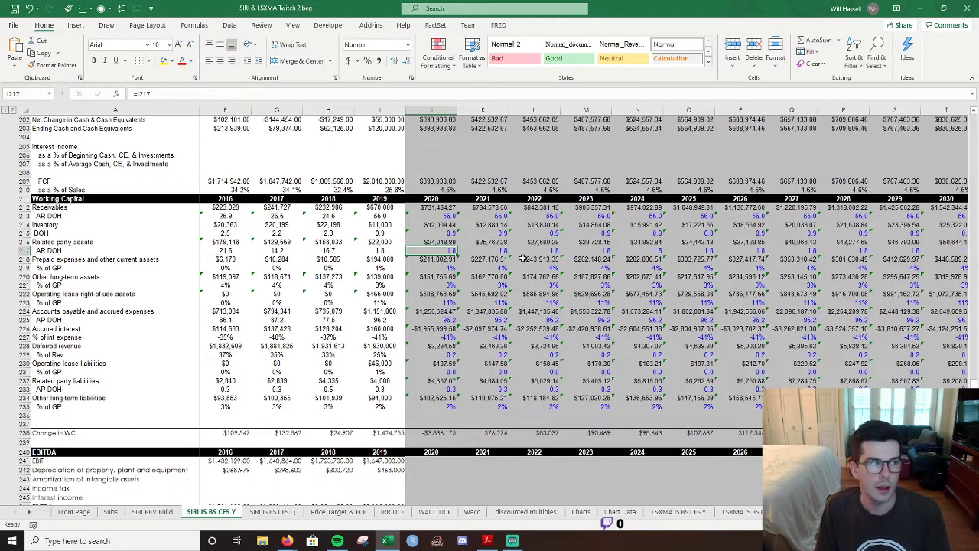
pyautogui.scroll(-1, 505, 252)
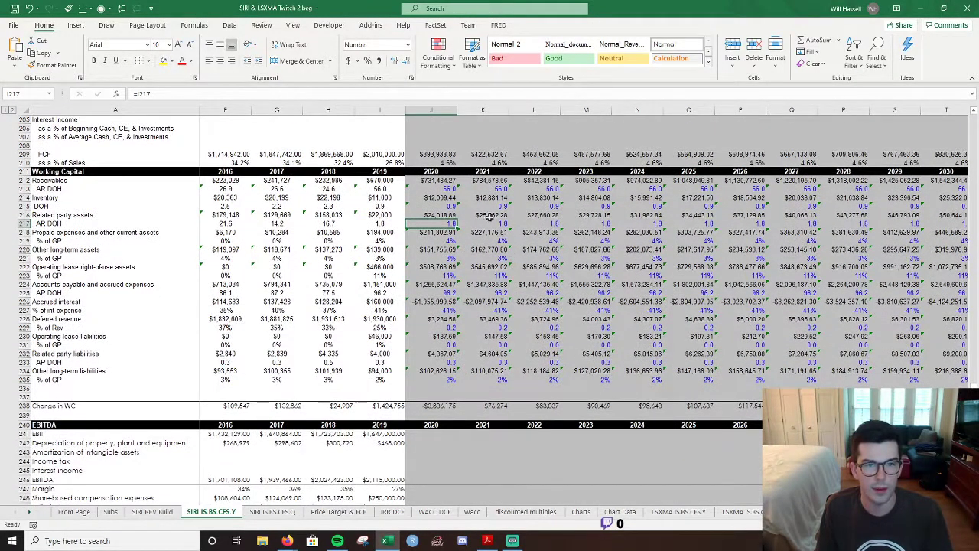
pyautogui.scroll(-1, 453, 216)
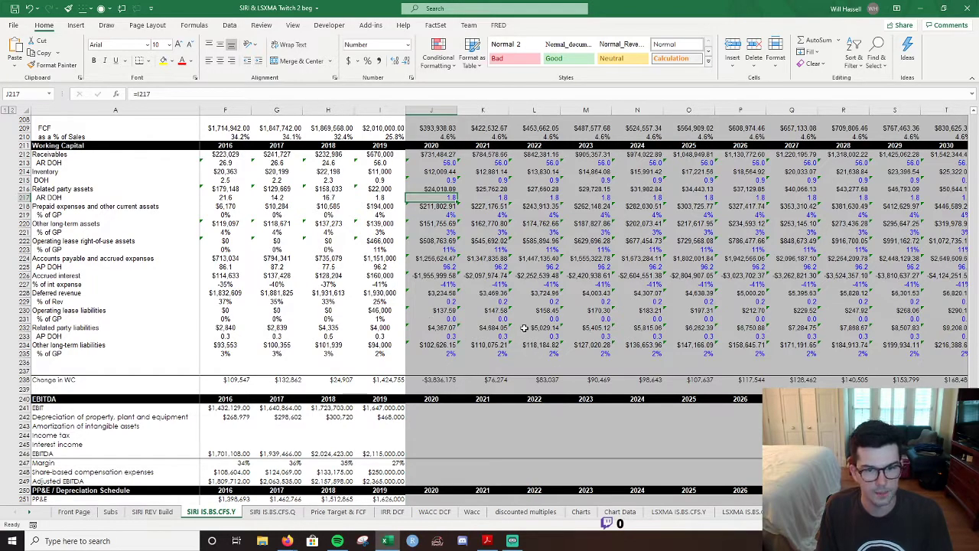
# Format the 2020 Deferred revenue % of Rev cell as a percentage and copy that format across the following forecast years.
pyautogui.click(446, 302)
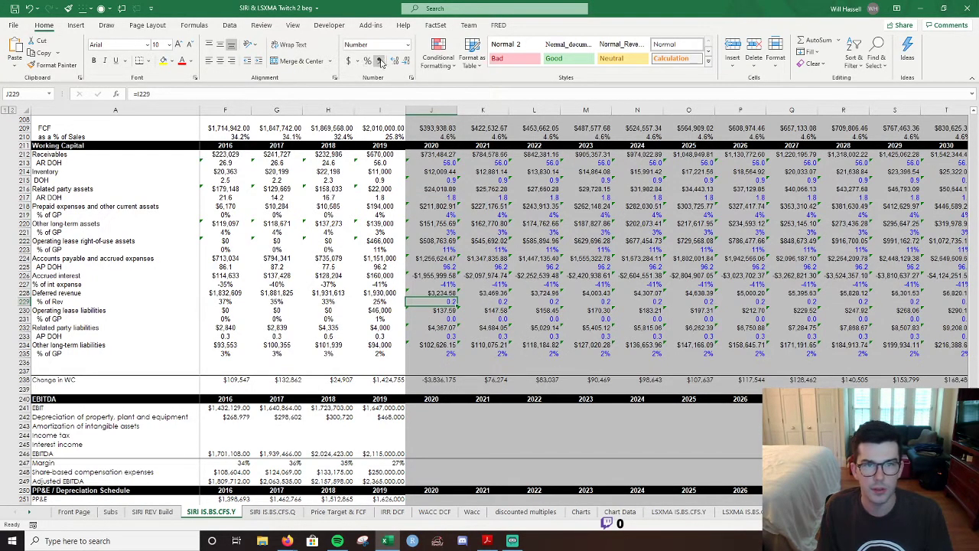
pyautogui.hotkey('ctrl', 'shift', '5')
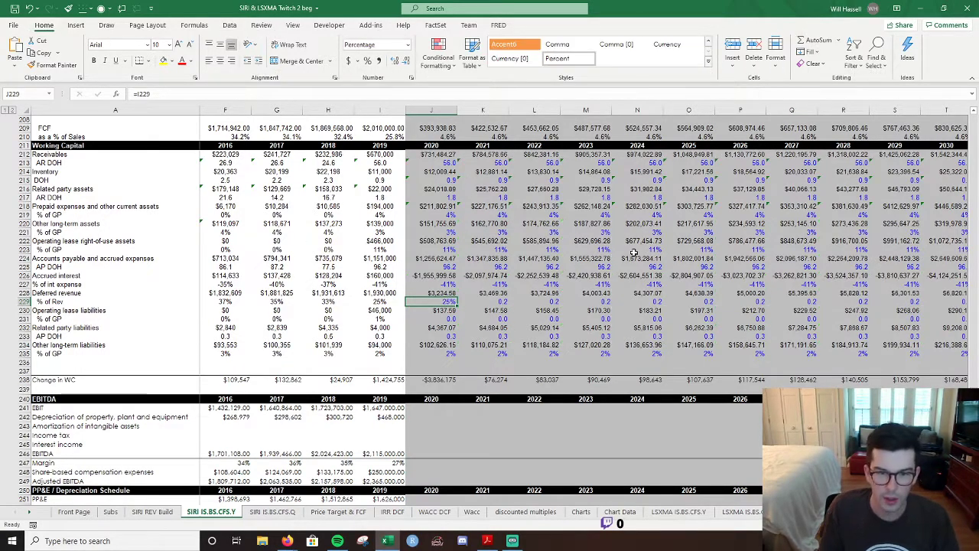
pyautogui.press('alt')
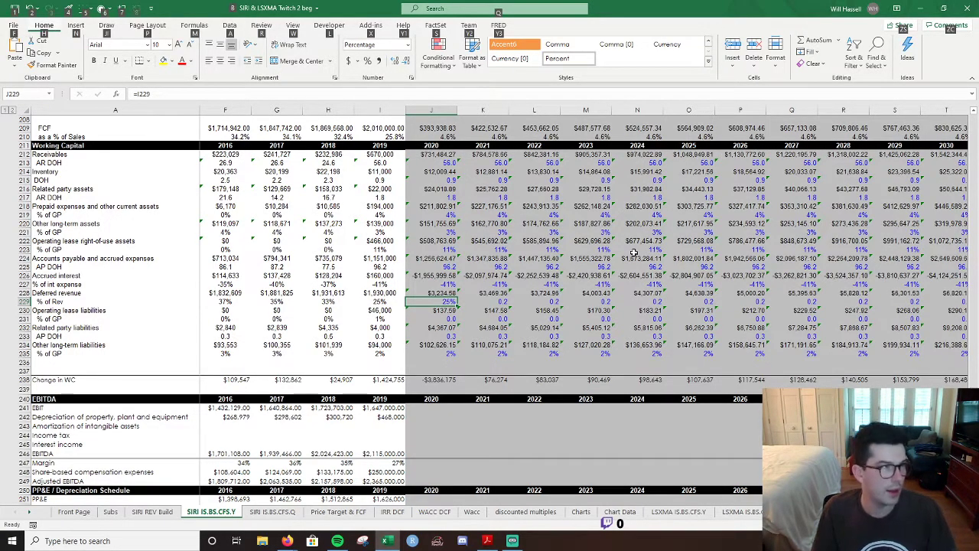
pyautogui.press('h')
pyautogui.press('f')
pyautogui.press('p')
pyautogui.moveTo(476, 299)
pyautogui.mouseDown()
pyautogui.moveTo(969, 310)
pyautogui.moveTo(881, 308)
pyautogui.moveTo(895, 301)
pyautogui.mouseUp()
pyautogui.hscroll(-1, 535, 306)
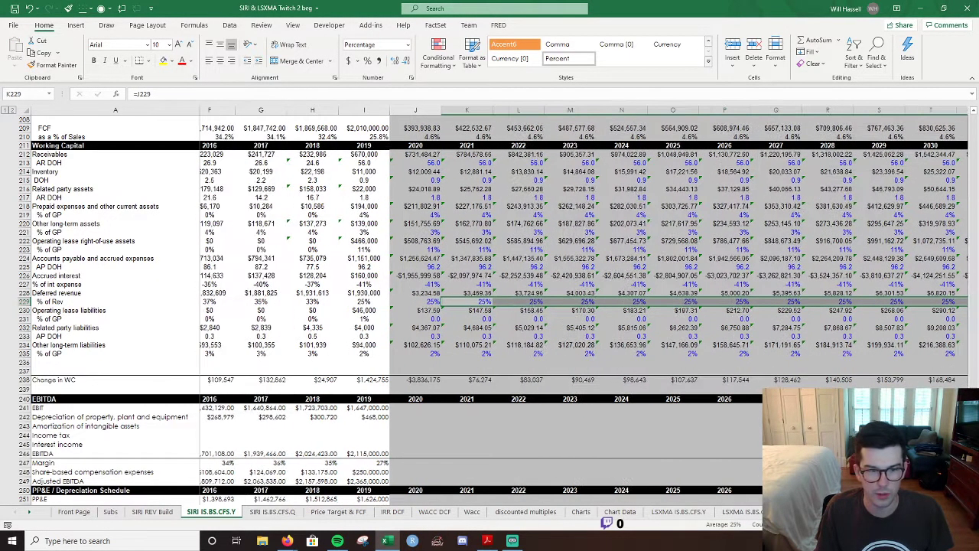
pyautogui.hscroll(-1, 446, 301)
# Copy the percentage format of the forecast % of Rev row to the % of GP row under Operating lease liabilities.
pyautogui.click(446, 302)
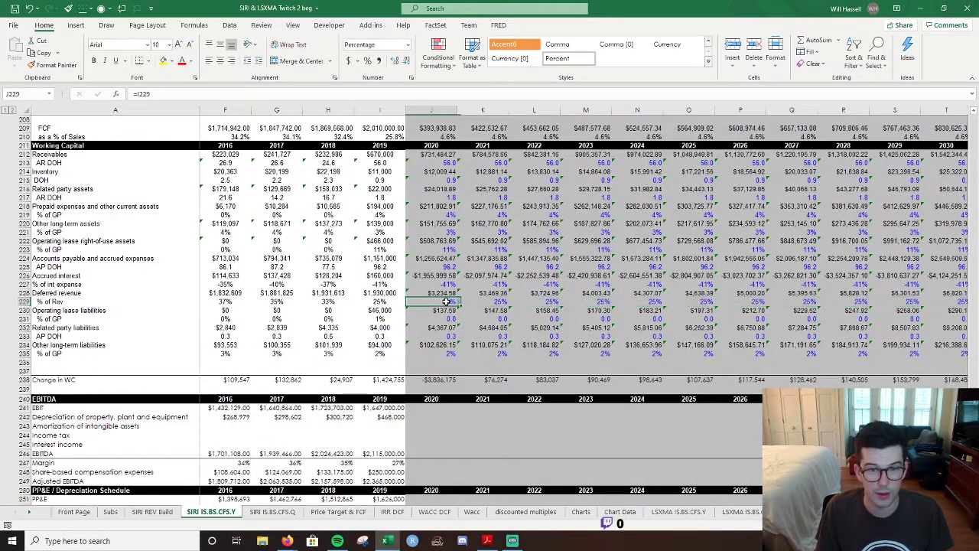
pyautogui.hotkey('ctrl', 'shift', 'Right')
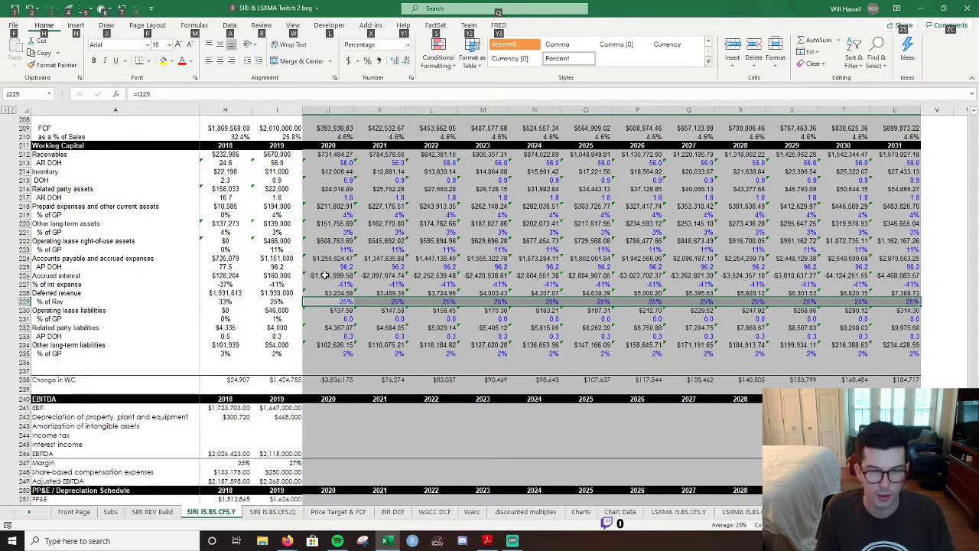
pyautogui.hotkey('alt', '4')
pyautogui.click(348, 319)
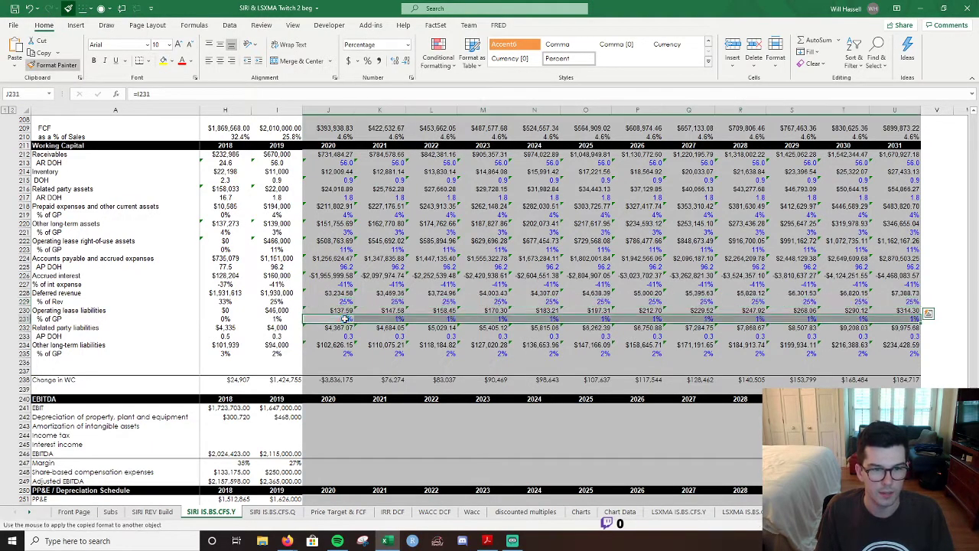
pyautogui.click(404, 371)
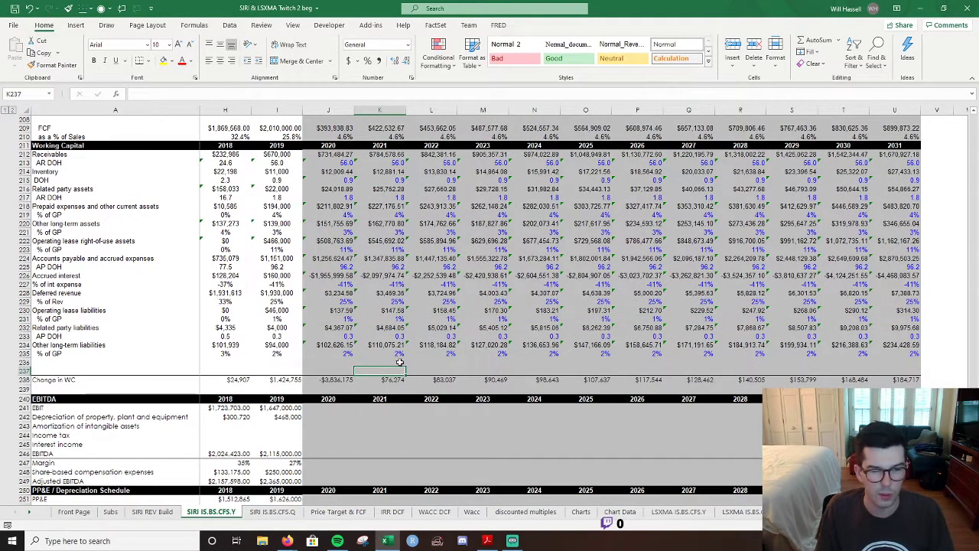
# Review the EBITDA, PP&E / Depreciation, Amortization, Debt Schedule and Share Count sections of the annual SIRI sheet.
pyautogui.scroll(-4, 403, 368)
pyautogui.click(329, 313)
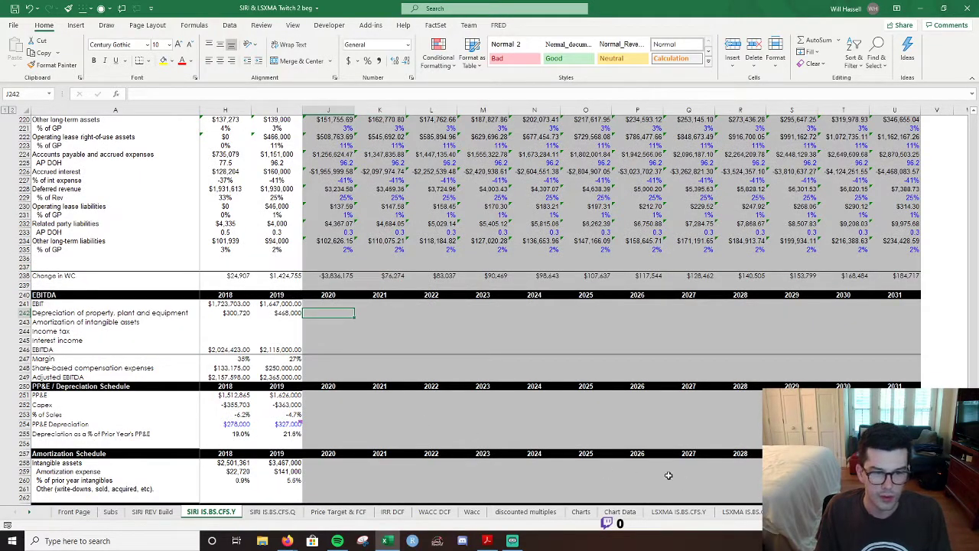
pyautogui.scroll(-7, 683, 483)
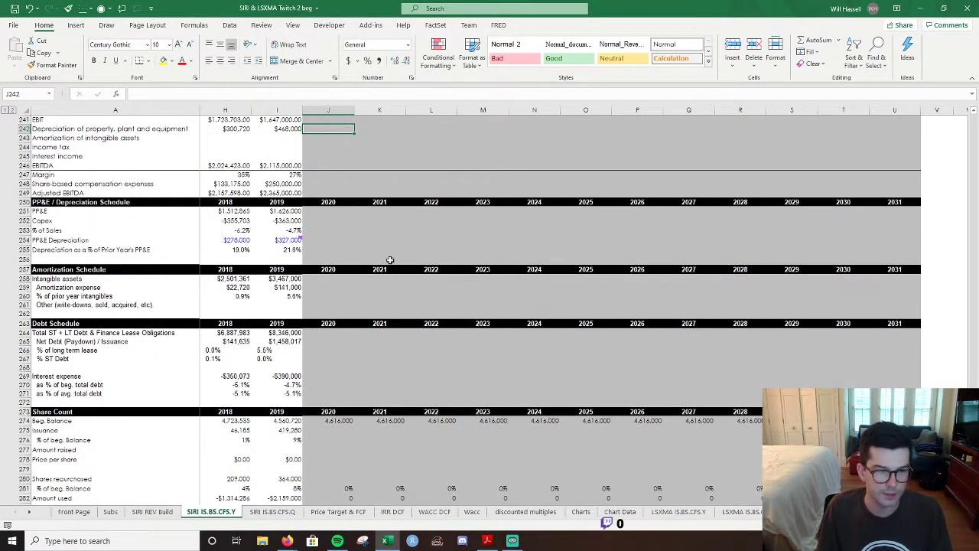
pyautogui.scroll(-5, 385, 402)
pyautogui.scroll(3, 385, 402)
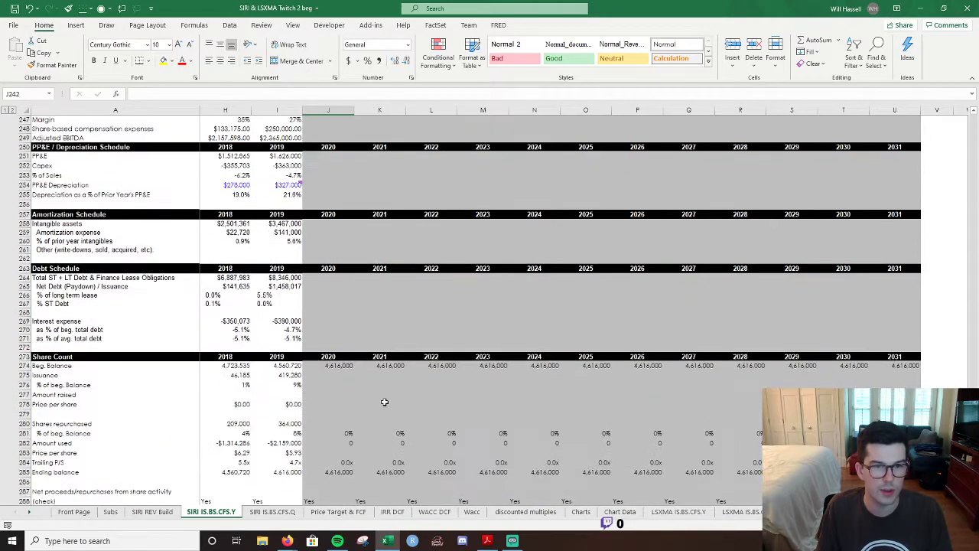
pyautogui.scroll(-4, 385, 402)
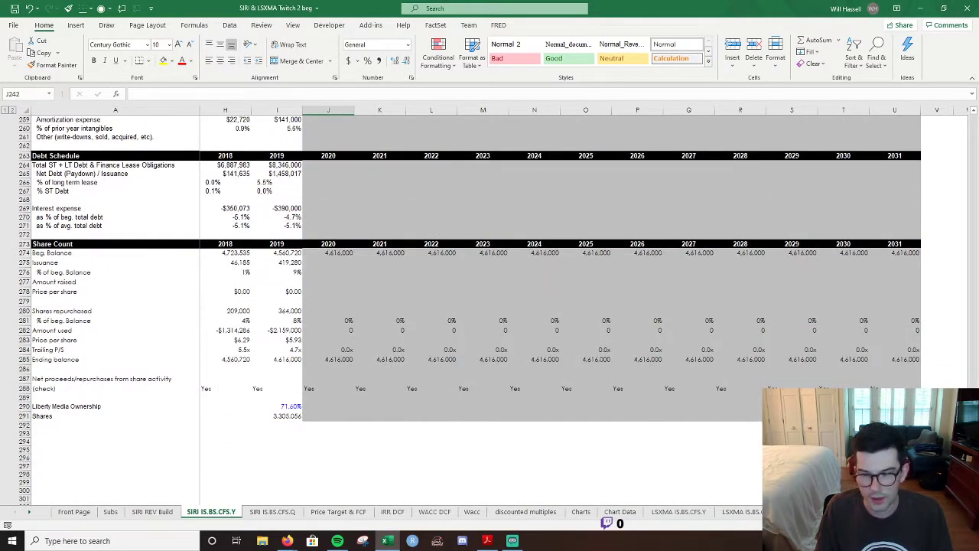
pyautogui.hscroll(-4, 505, 306)
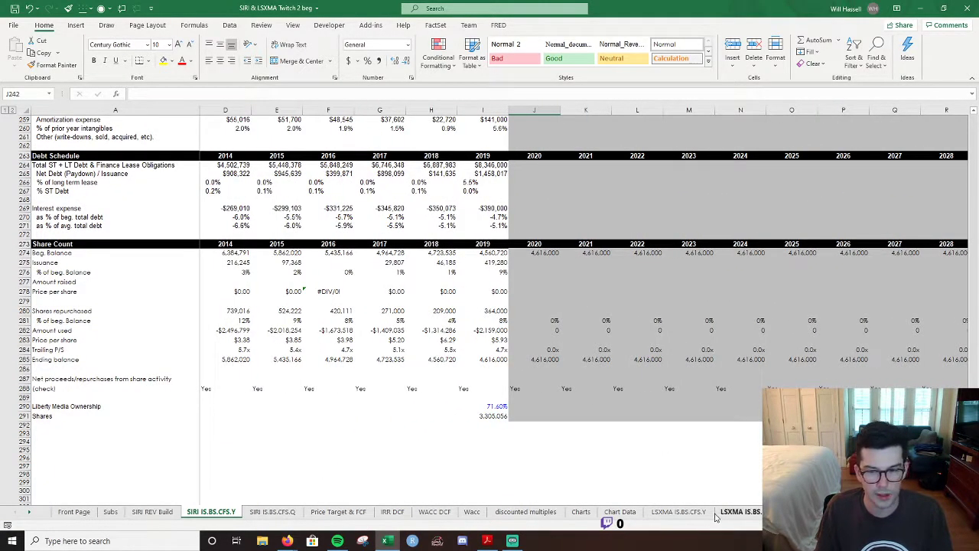
# Look through the income statements on the LSXMA IS.BS.CFS.Y and LSXMA IS.BS.CFS.Q sheets.
pyautogui.click(678, 511)
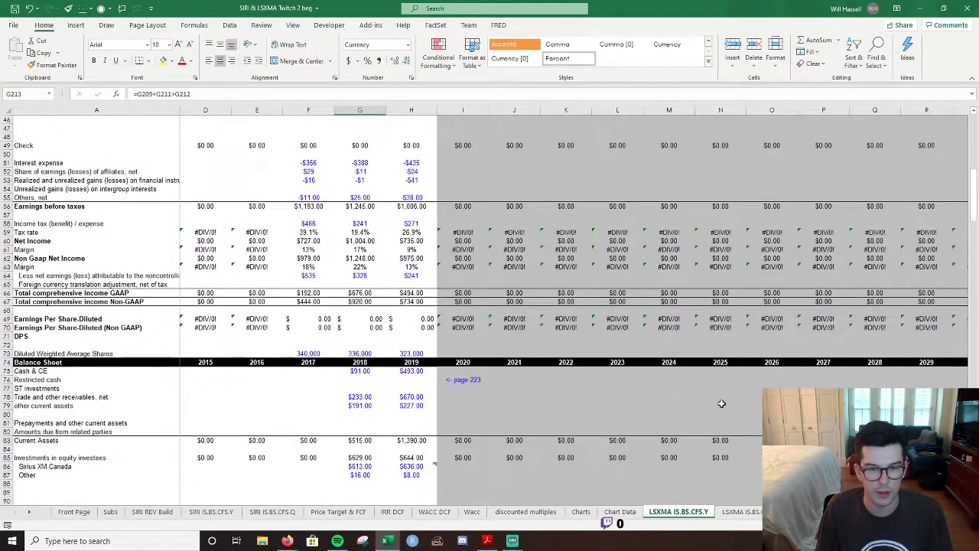
pyautogui.scroll(13, 722, 403)
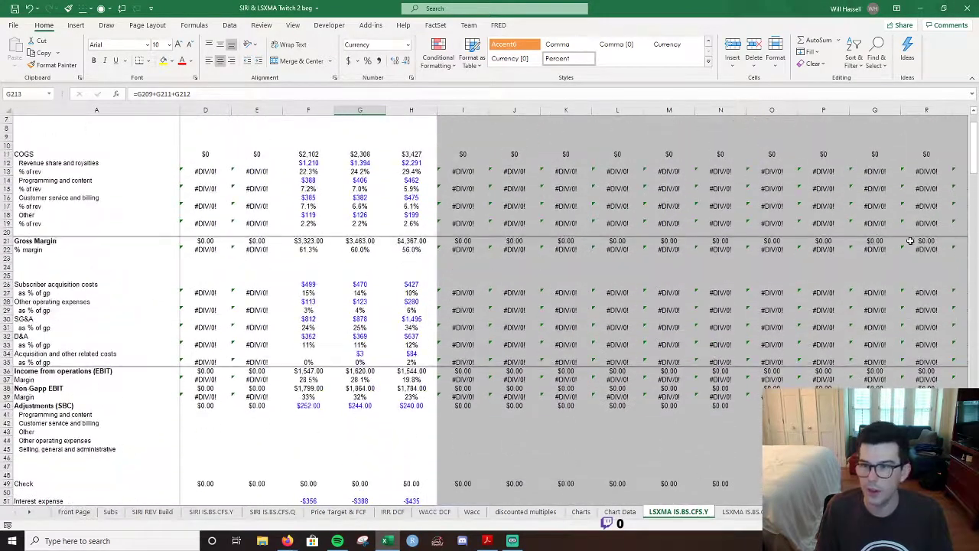
pyautogui.moveTo(976, 147); pyautogui.dragTo(976, 126)
pyautogui.click(743, 512)
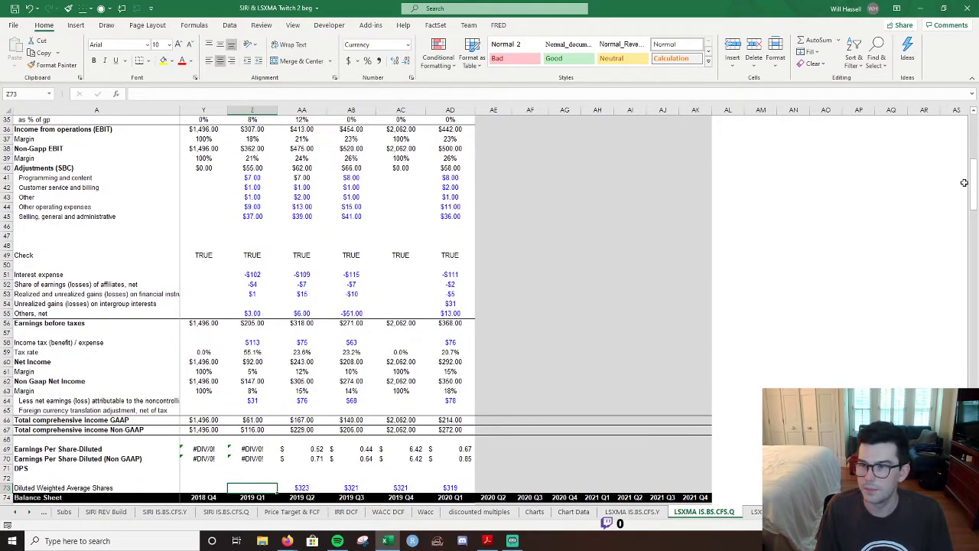
pyautogui.moveTo(974, 182); pyautogui.dragTo(974, 136)
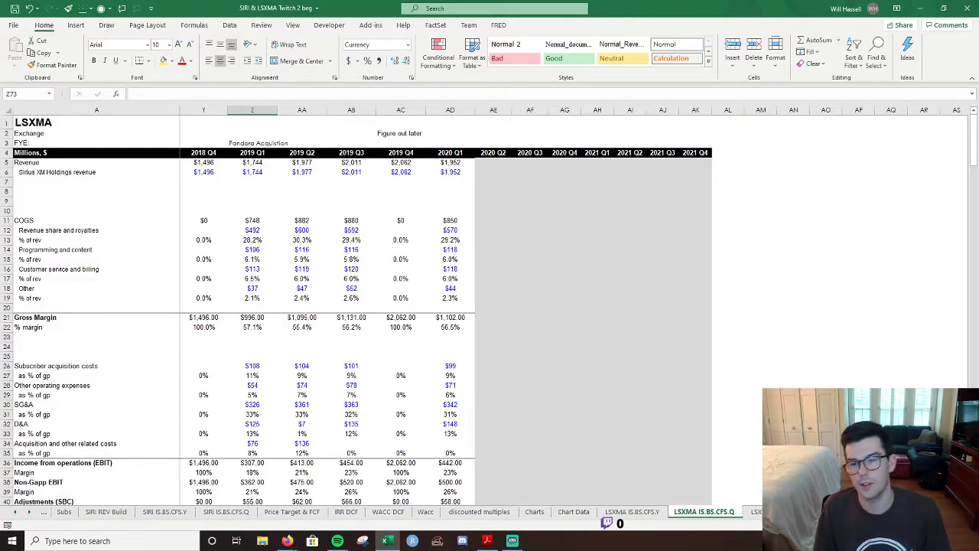
pyautogui.hscroll(-3, 490, 306)
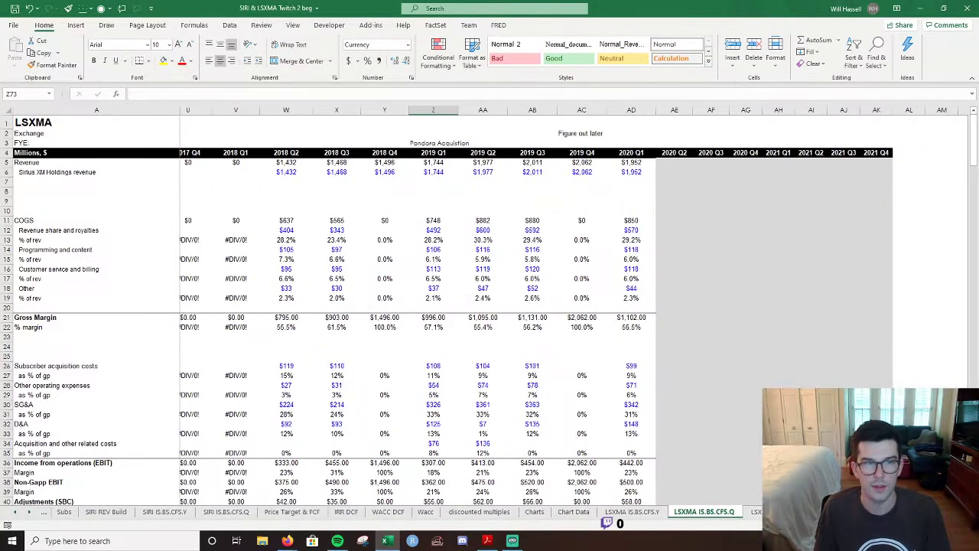
pyautogui.hscroll(2, 746, 376)
pyautogui.scroll(-9, 747, 376)
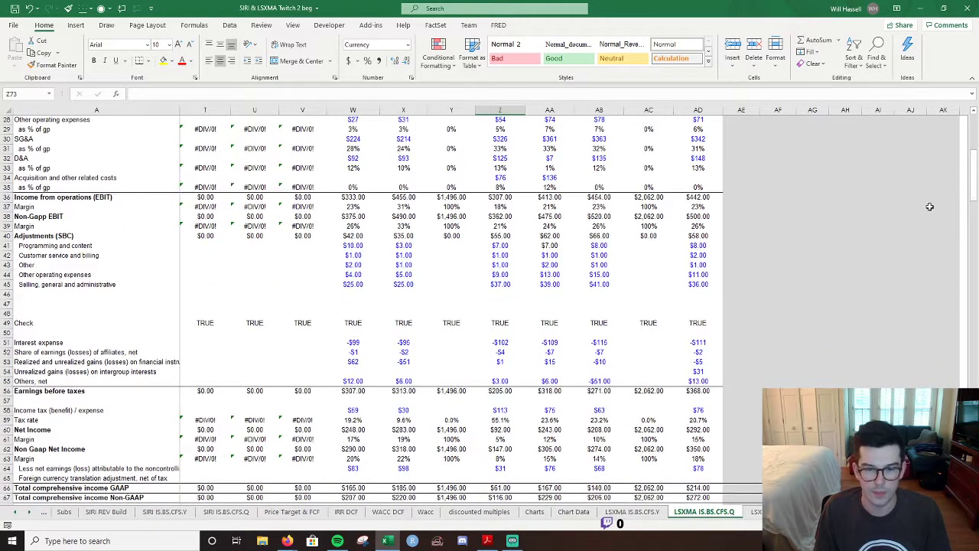
# Check the quarterly Liberty Media Ownership entries and shares owned formulas from 2019 Q1 to 2020 Q1 on SIRI IS.BS.CFS.Q.
pyautogui.click(239, 512)
pyautogui.click(264, 421)
pyautogui.press('Down')
pyautogui.press('F2')
pyautogui.press('Tab')
pyautogui.press('F2')
pyautogui.press('Tab')
pyautogui.press('Tab')
pyautogui.press('F2')
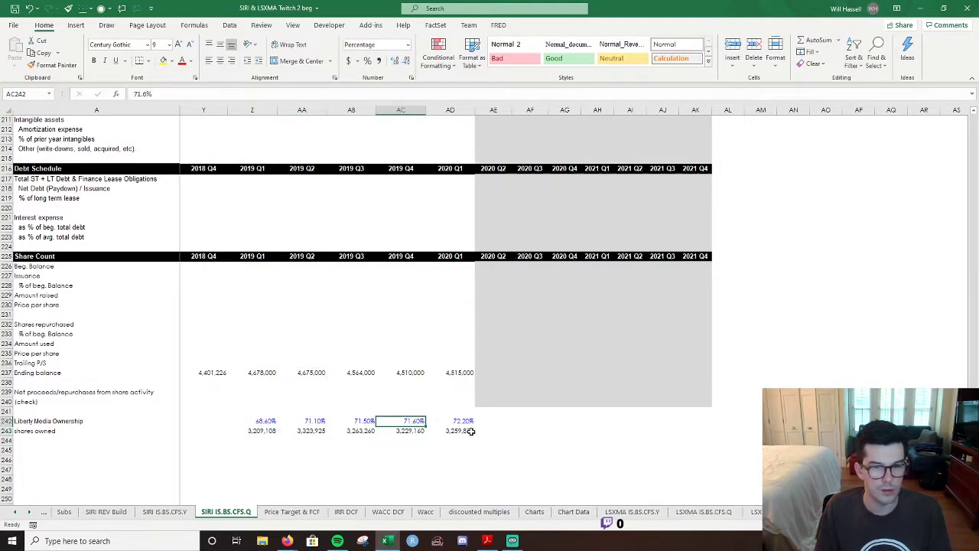
pyautogui.press('Tab')
pyautogui.press('F2')
pyautogui.press('Escape')
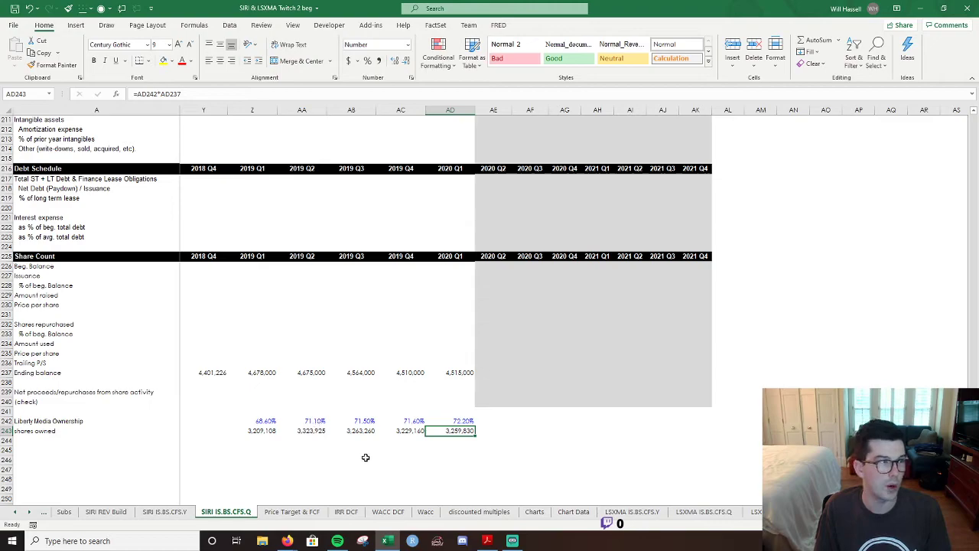
# Inspect the 2019 Shares formula below Liberty Media Ownership on the SIRI IS.BS.CFS.Y sheet.
pyautogui.click(163, 511)
pyautogui.click(502, 416)
pyautogui.press('F2')
pyautogui.press('Escape')
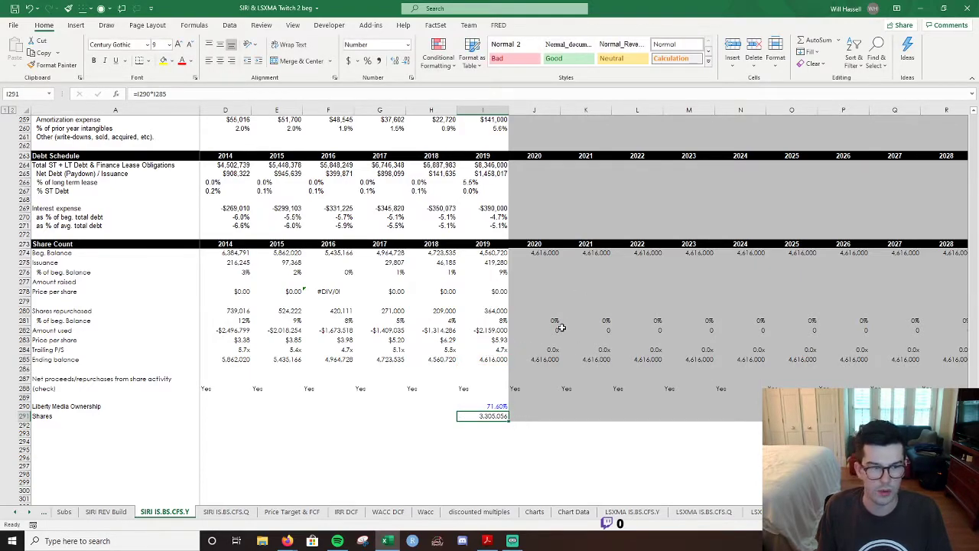
pyautogui.click(527, 400)
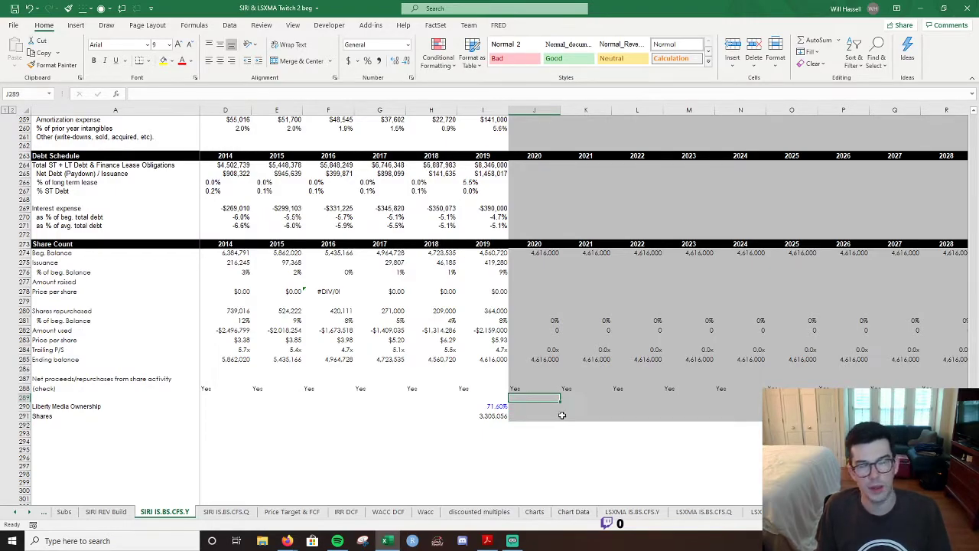
pyautogui.press('XF86AudioLowerVolume')
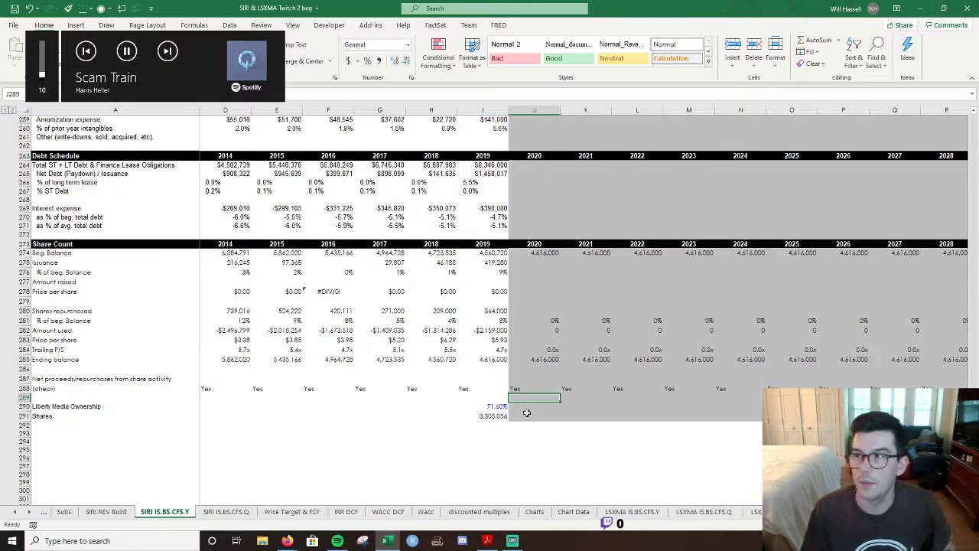
pyautogui.scroll(1, 523, 414)
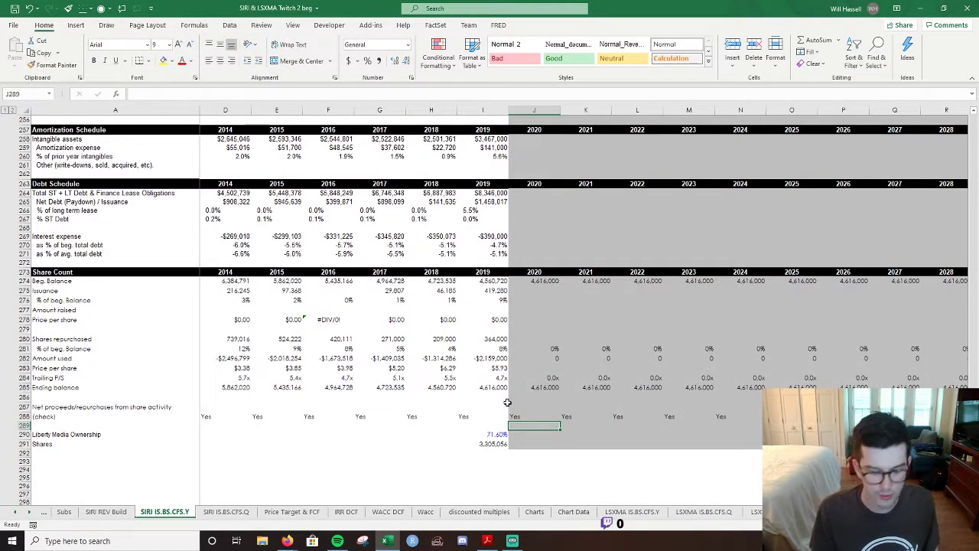
pyautogui.press('XF86AudioRaiseVolume')
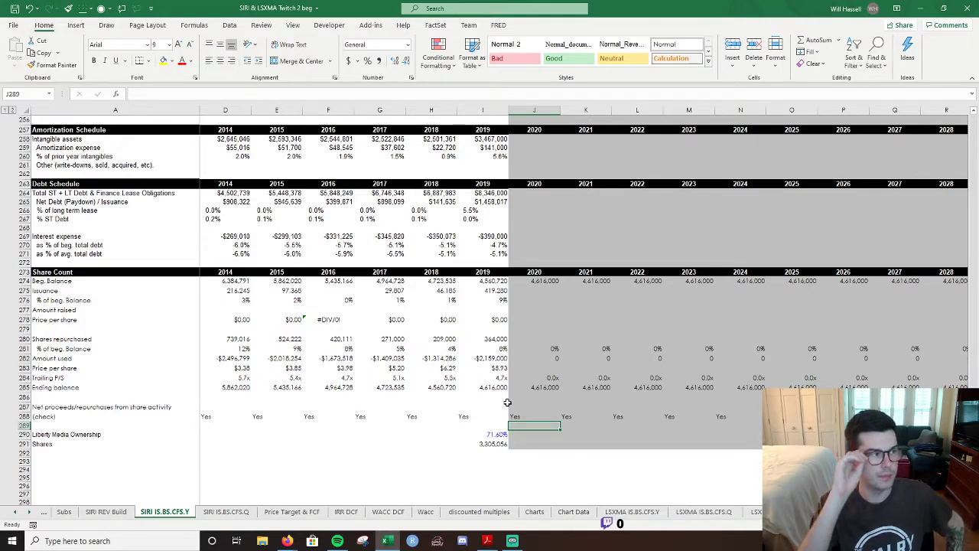
pyautogui.scroll(15, 490, 306)
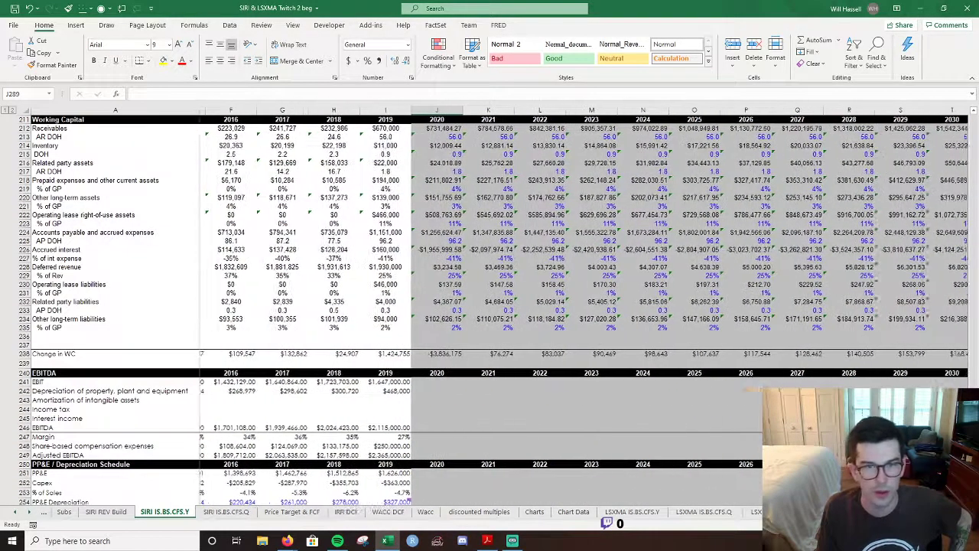
pyautogui.scroll(6, 490, 306)
pyautogui.scroll(6, 490, 306)
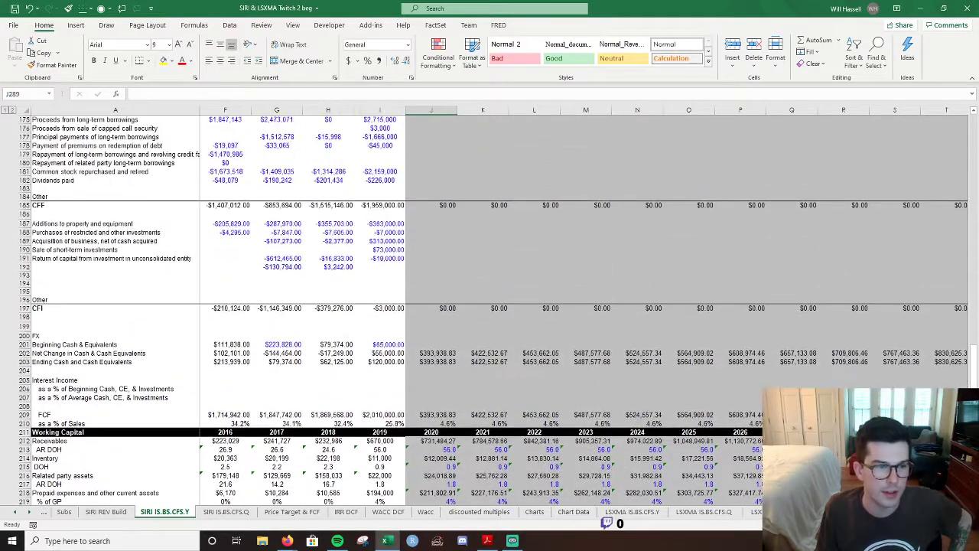
pyautogui.click(466, 356)
pyautogui.click(435, 346)
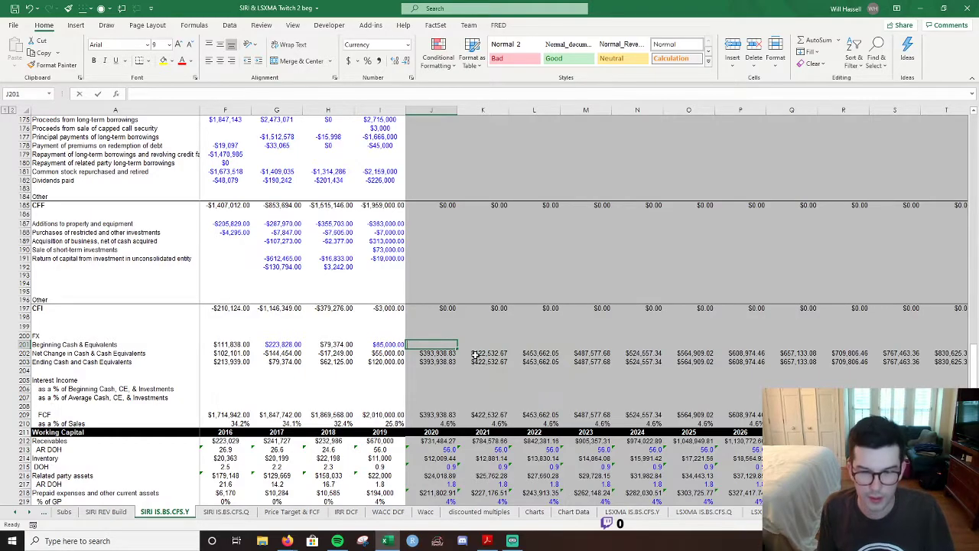
pyautogui.write('=')
pyautogui.press('Left')
pyautogui.press('Down')
pyautogui.press('Down')
pyautogui.press('Escape')
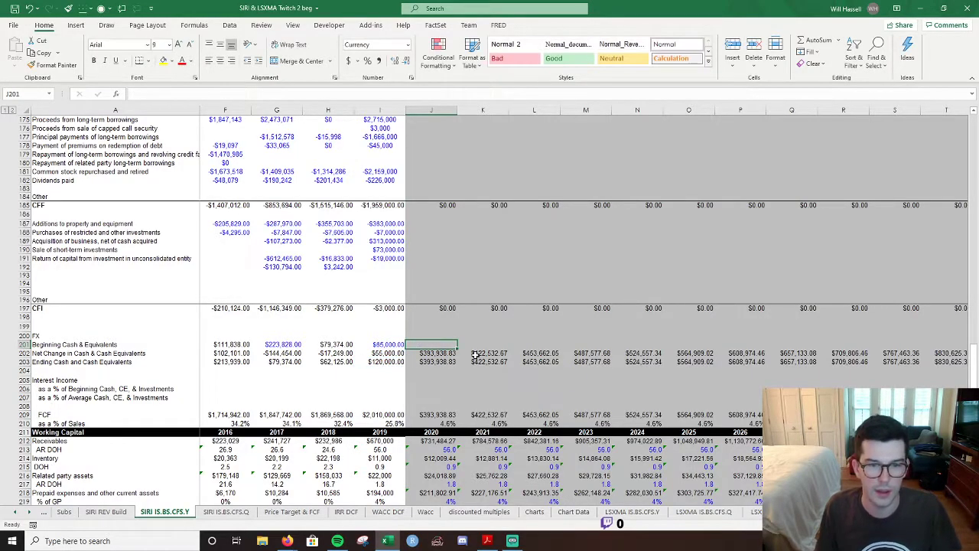
# Review the annual SIRI sheet from the Cash Flow Statement back up to the income statement and the 2020 subscription revenue formula.
pyautogui.scroll(8, 494, 322)
pyautogui.scroll(20, 495, 321)
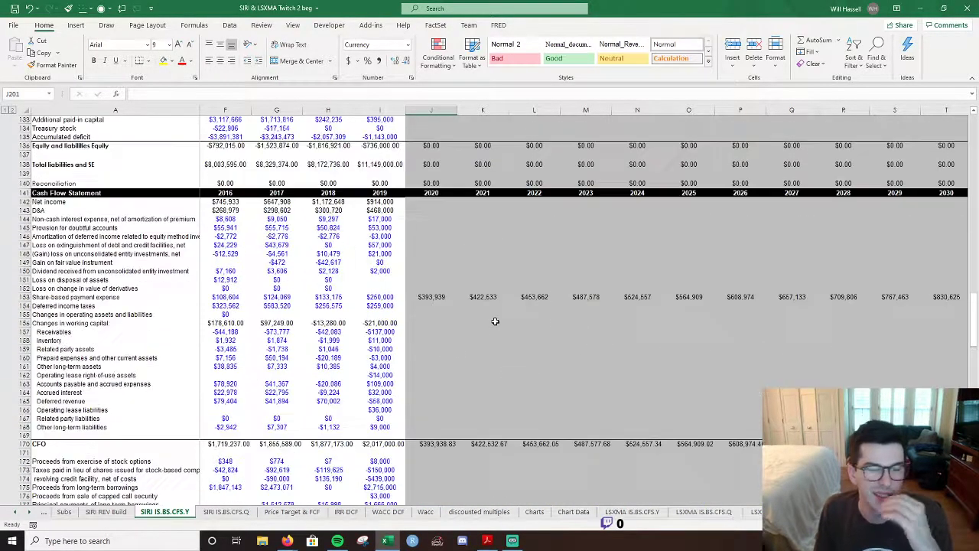
pyautogui.scroll(9, 495, 322)
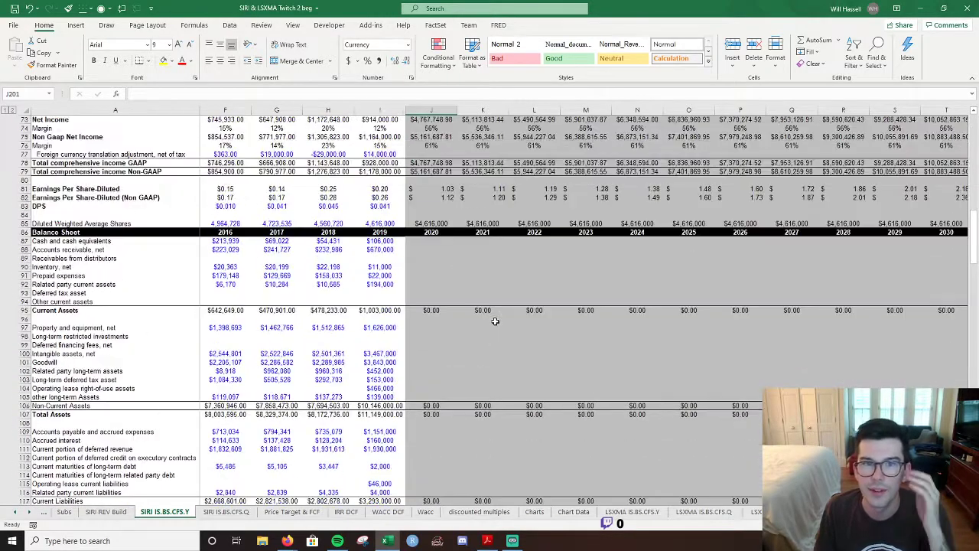
pyautogui.scroll(2, 471, 322)
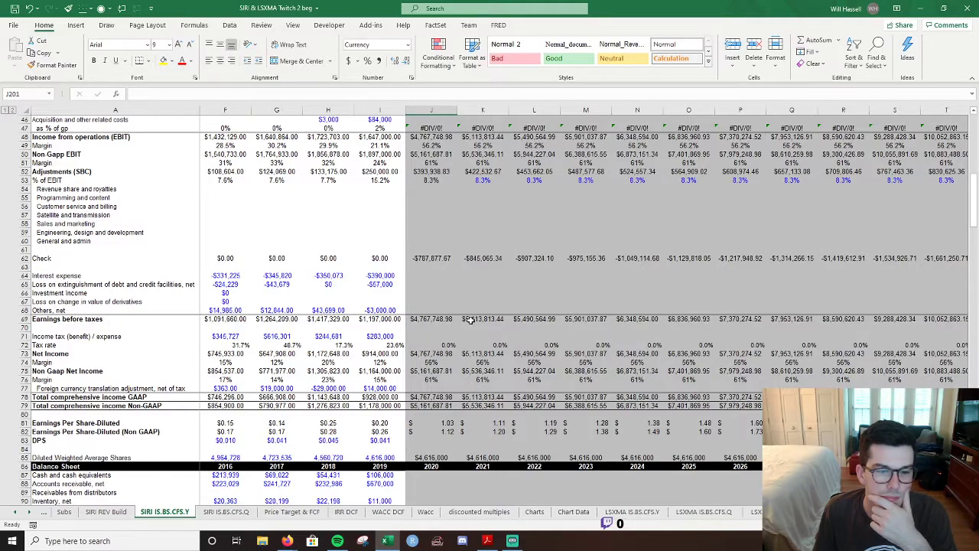
pyautogui.scroll(15, 472, 320)
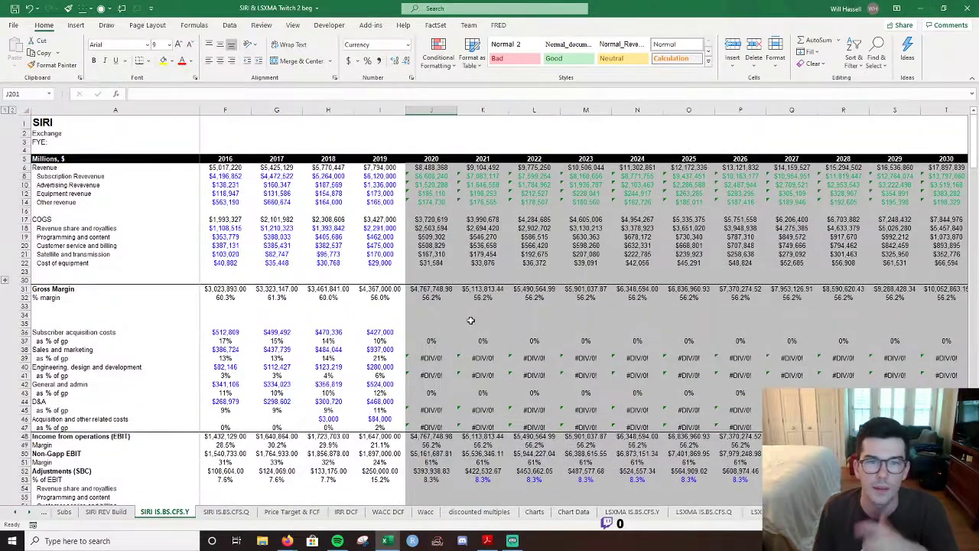
pyautogui.click(449, 177)
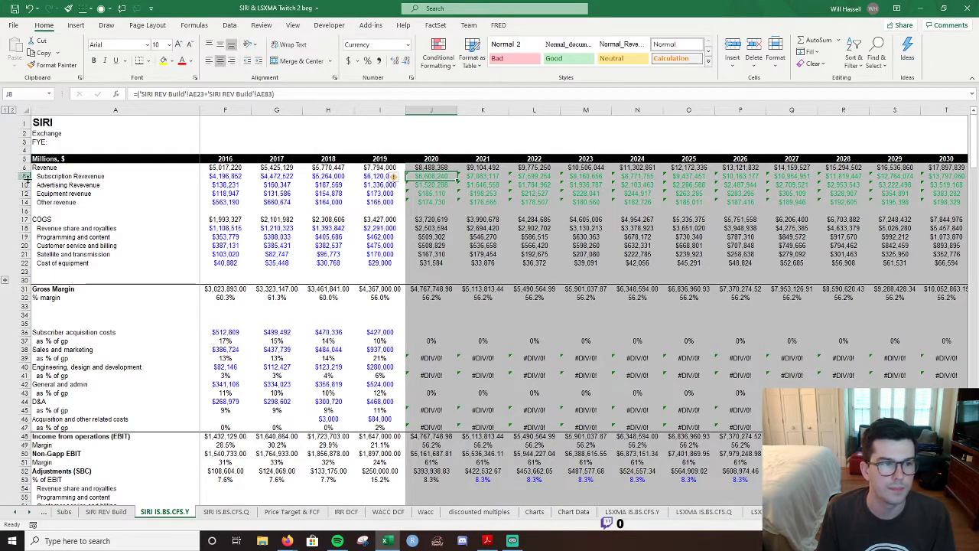
# Unhide the YoY growth rows within the revenue section, rows 6 to 16, along with any hidden columns.
pyautogui.click(144, 177)
pyautogui.click(143, 183)
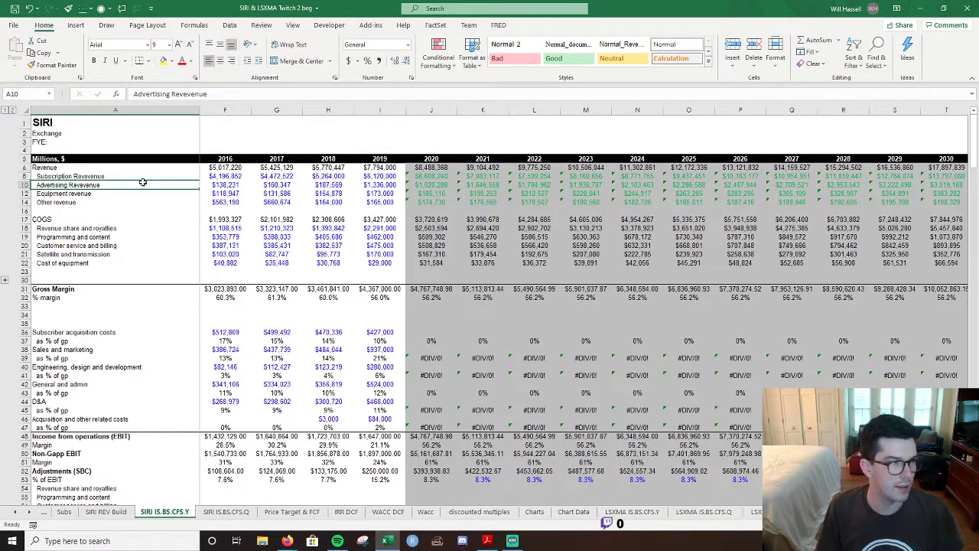
pyautogui.click(42, 169)
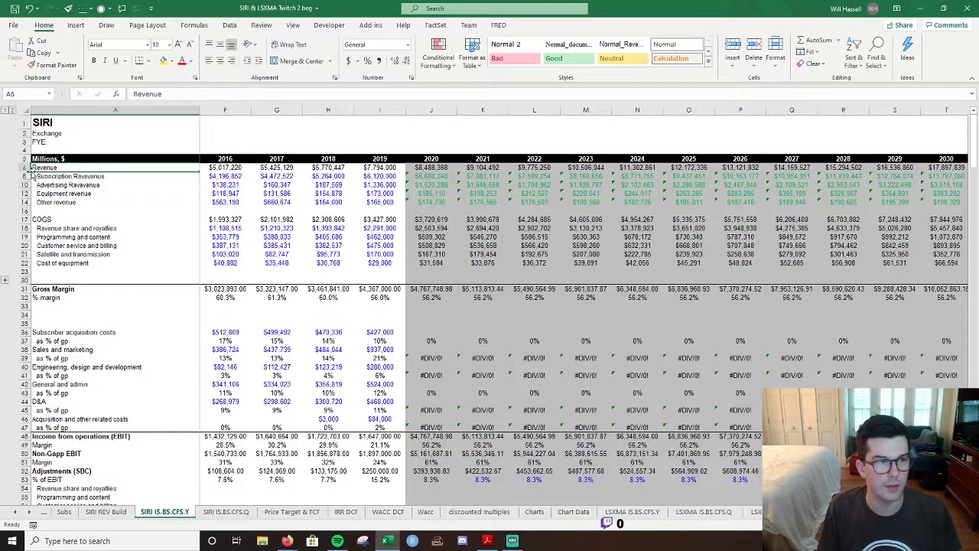
pyautogui.moveTo(23, 166); pyautogui.dragTo(22, 212)
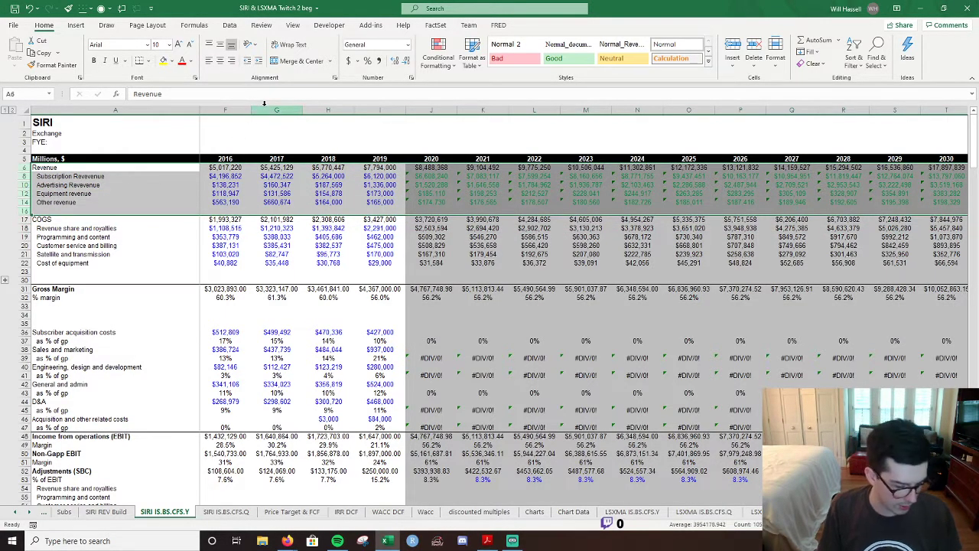
pyautogui.press('alt')
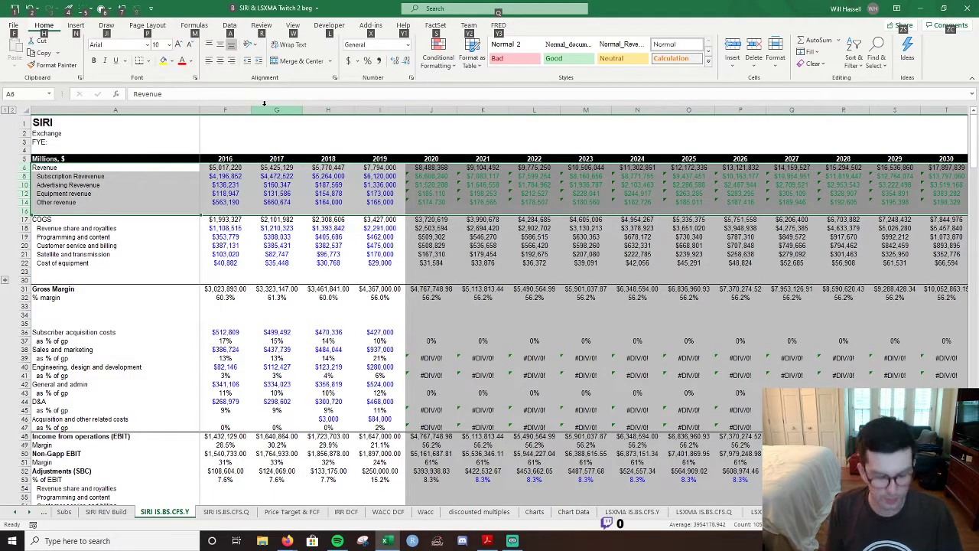
pyautogui.press('6')
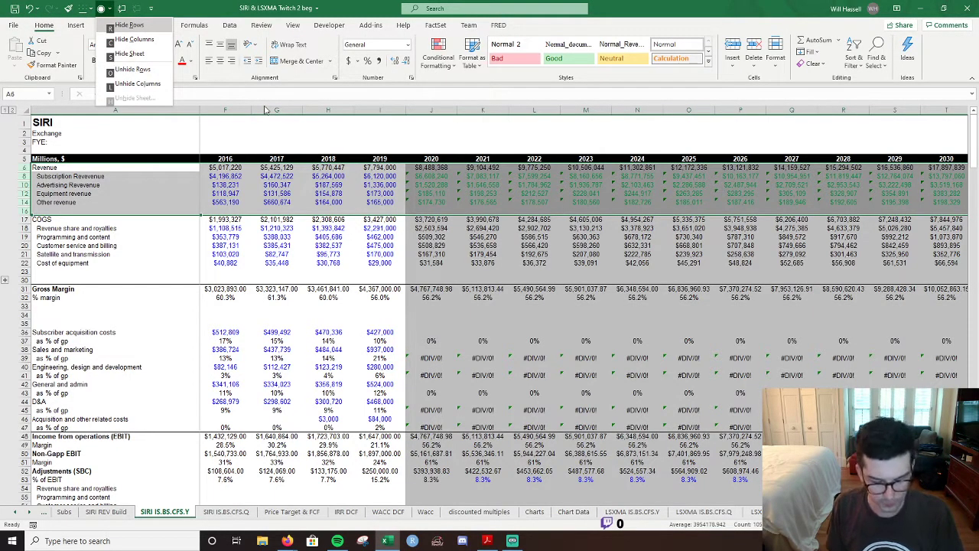
pyautogui.press('o')
pyautogui.hotkey('alt', '6')
pyautogui.press('l')
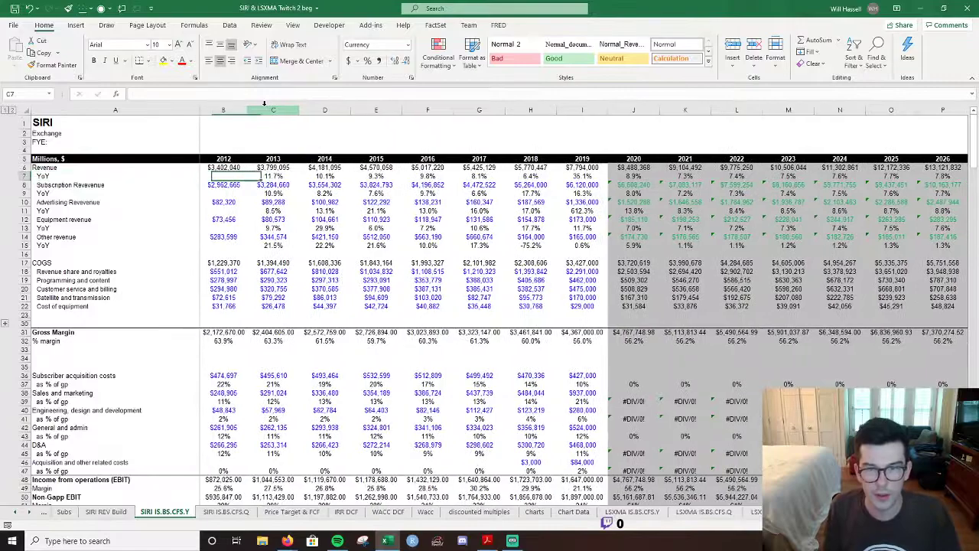
# Look across the YoY revenue growth row through 2031, and undo the unhiding of the YoY rows.
pyautogui.press('Right')
pyautogui.press('Right')
pyautogui.press('Right')
pyautogui.press('Right')
pyautogui.press('Right')
pyautogui.press('Right')
pyautogui.press('Right')
pyautogui.press('Right')
pyautogui.press('Right')
pyautogui.press('Right')
pyautogui.press('Right')
pyautogui.press('Right')
pyautogui.press('Right')
pyautogui.press('Right')
pyautogui.press('Right')
pyautogui.press('Right')
pyautogui.press('Right')
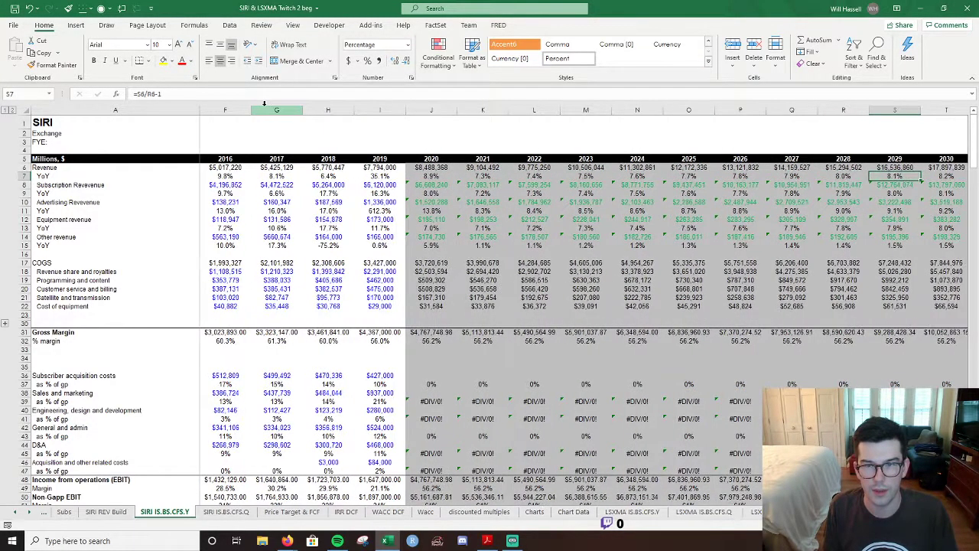
pyautogui.press('Right')
pyautogui.press('Right')
pyautogui.press('Right')
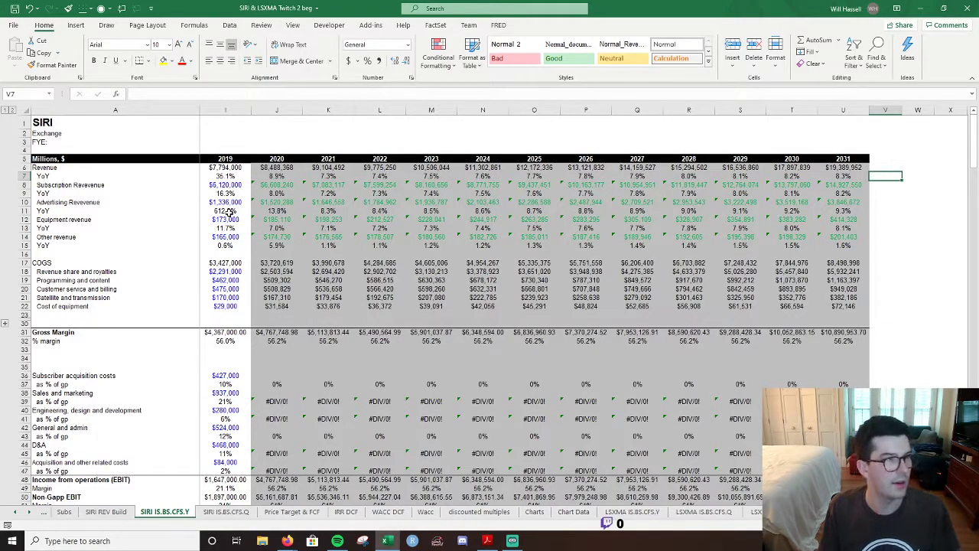
pyautogui.hotkey('ctrl', 'z')
# Inspect the 2020 formulas for subscription, advertising, equipment and other revenue, and the COGS total.
pyautogui.click(276, 176)
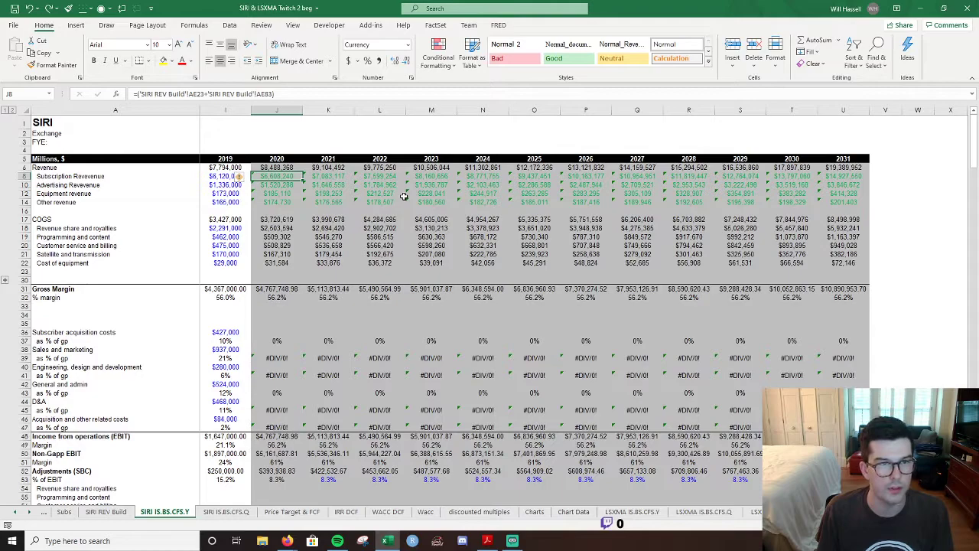
pyautogui.press('Down')
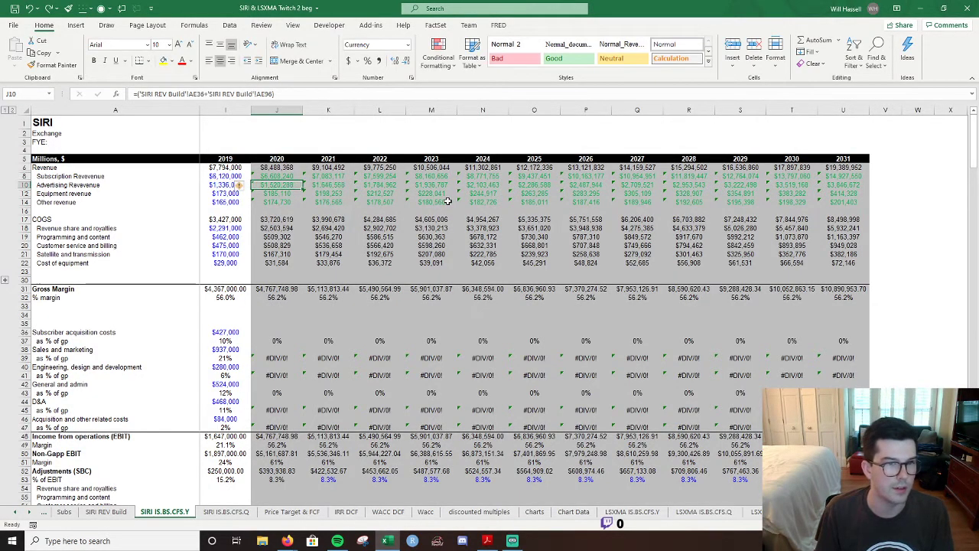
pyautogui.press('Down')
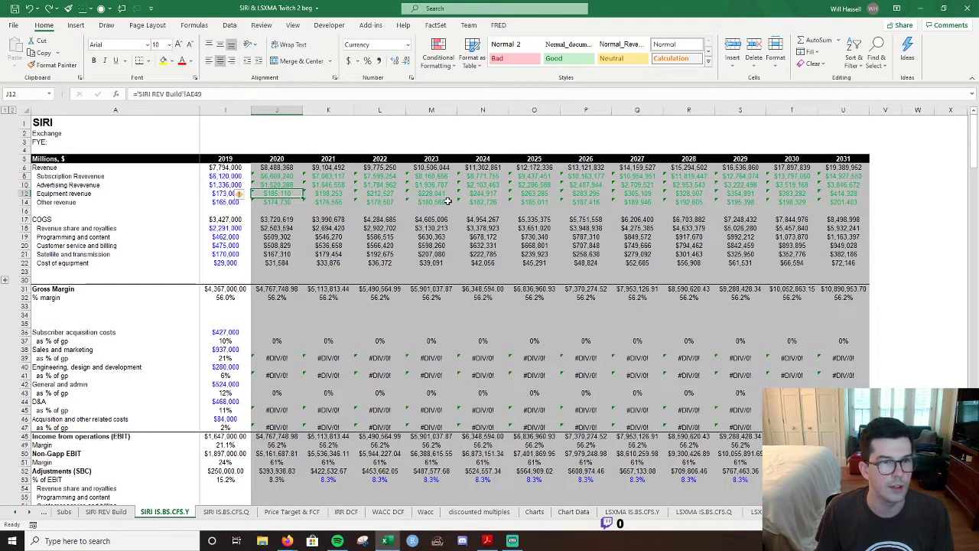
pyautogui.press('Down')
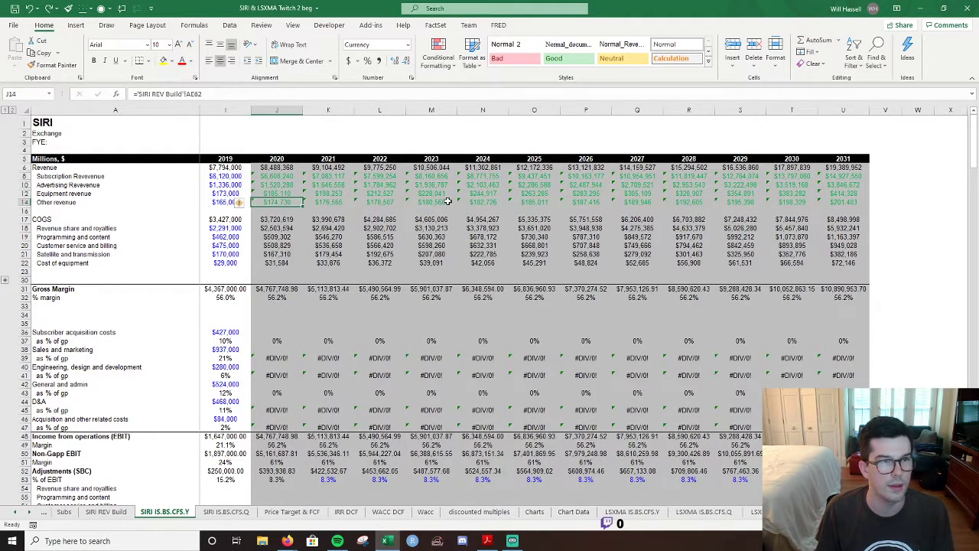
pyautogui.hscroll(-2, 448, 201)
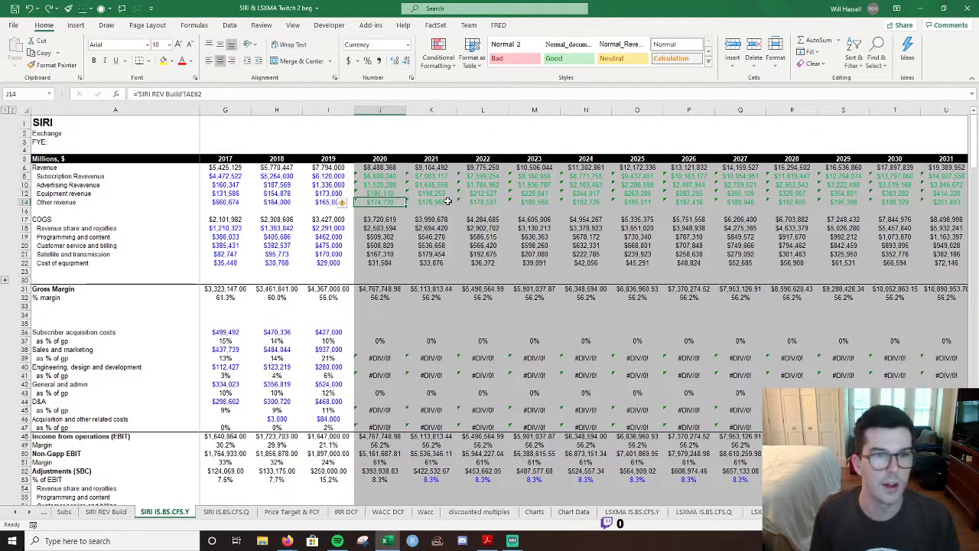
pyautogui.press('Up')
pyautogui.press('Up')
pyautogui.press('Up')
pyautogui.press('Down')
pyautogui.press('Down')
pyautogui.press('Down')
pyautogui.press('Right')
pyautogui.press('Down')
pyautogui.press('Left')
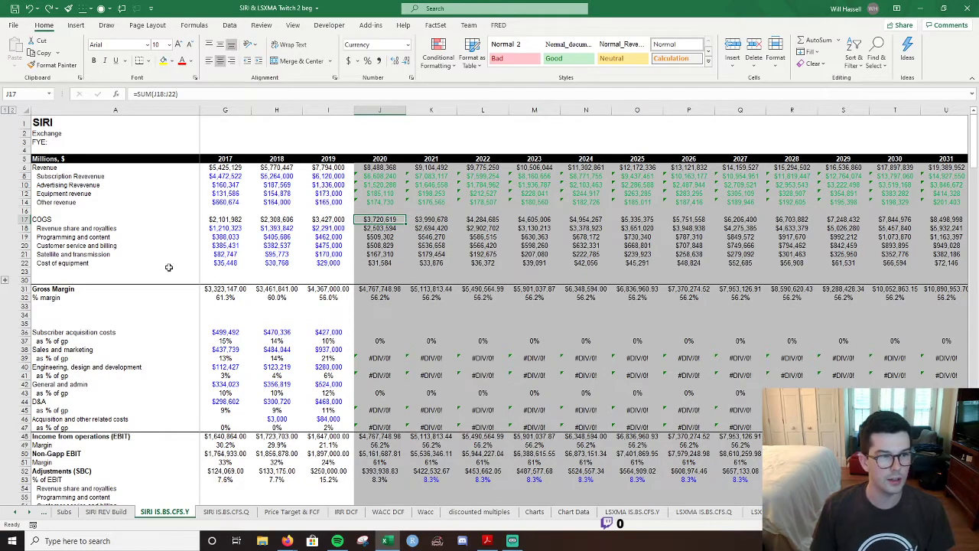
# Expand the collapsed COGS % of rev rows above Gross Margin.
pyautogui.hotkey('ctrl', 'Down')
pyautogui.press('Down')
pyautogui.press('alt')
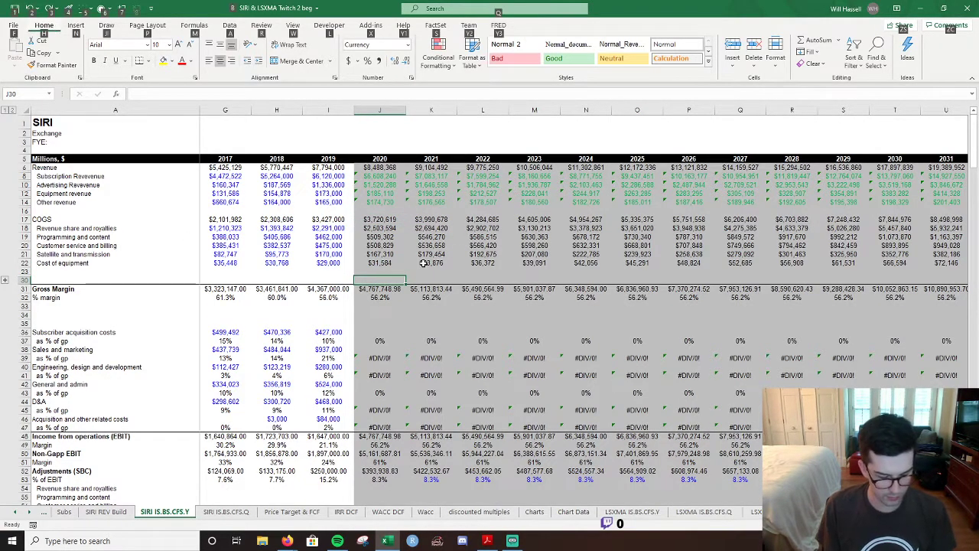
pyautogui.press('a')
pyautogui.press('j')
# Look through the 2020 formulas in the COGS % of rev rows, up to Revenue share and royalties.
pyautogui.press('Up')
pyautogui.press('Up')
pyautogui.press('Up')
pyautogui.press('Up')
pyautogui.press('Up')
pyautogui.press('Up')
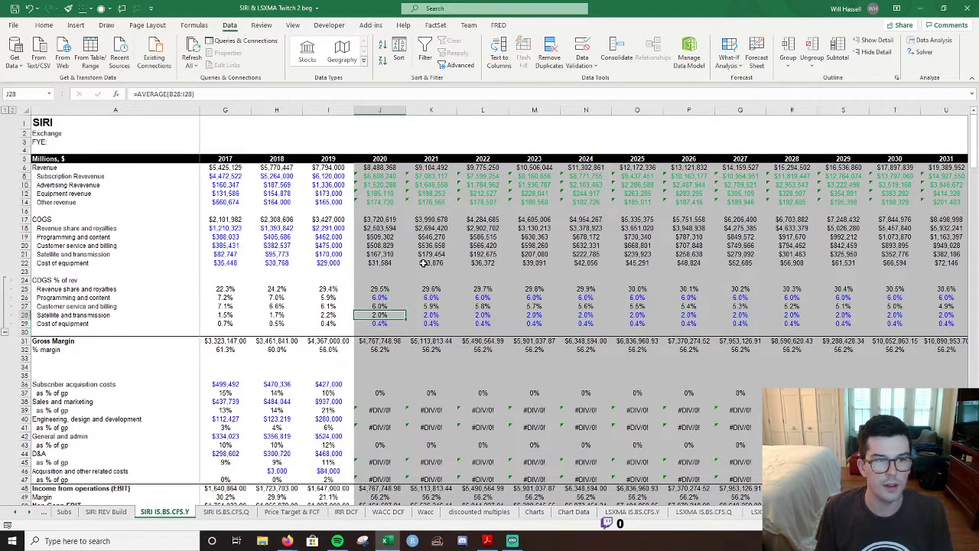
pyautogui.press('Down')
pyautogui.press('Down')
pyautogui.press('Up')
pyautogui.press('Down')
pyautogui.press('Up')
# Check the Revenue share and royalties percentage formulas across the forecast years 2020 to 2031.
pyautogui.press('Right')
pyautogui.press('Right')
pyautogui.press('Right')
pyautogui.press('Left')
pyautogui.press('Left')
pyautogui.press('Right')
pyautogui.press('Right')
pyautogui.press('Right')
pyautogui.press('Right')
pyautogui.press('Right')
pyautogui.press('Right')
pyautogui.press('Right')
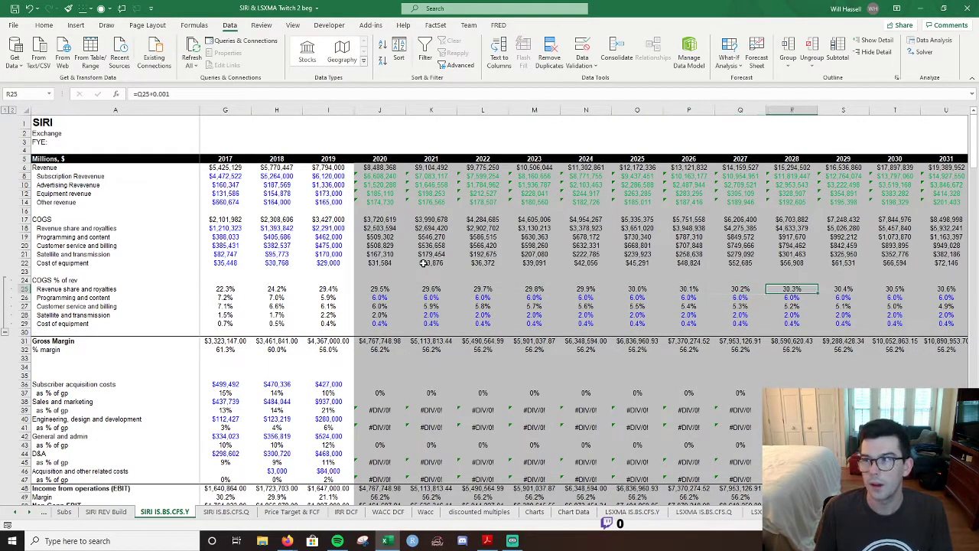
pyautogui.press('Right')
pyautogui.press('Right')
pyautogui.press('Right')
pyautogui.press('Left')
pyautogui.press('Left')
pyautogui.press('Left')
pyautogui.press('Left')
pyautogui.press('Left')
pyautogui.press('Left')
pyautogui.press('Left')
pyautogui.press('Left')
pyautogui.press('Left')
pyautogui.press('Left')
pyautogui.press('Left')
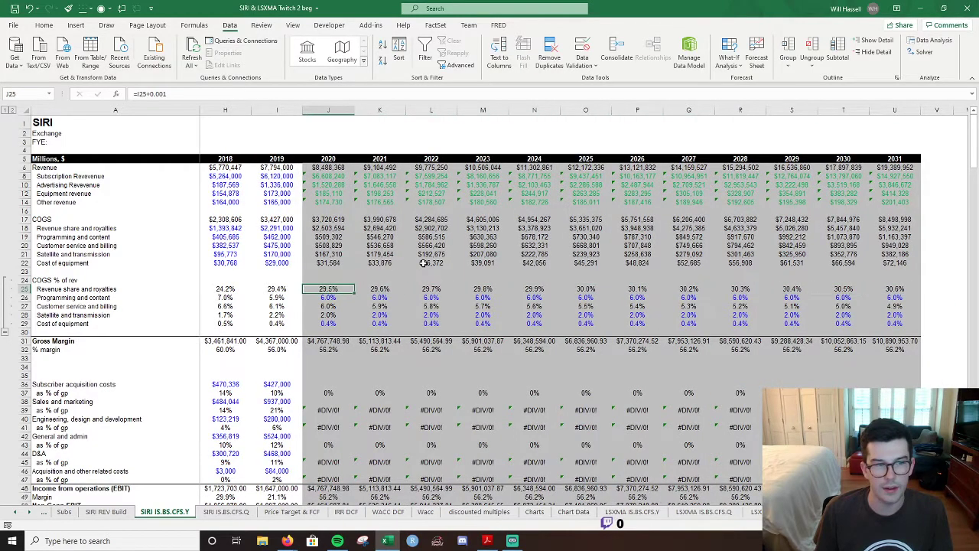
# Examine the cell references in the 2020 Revenue share and royalties percentage formula without changing it.
pyautogui.press('F2')
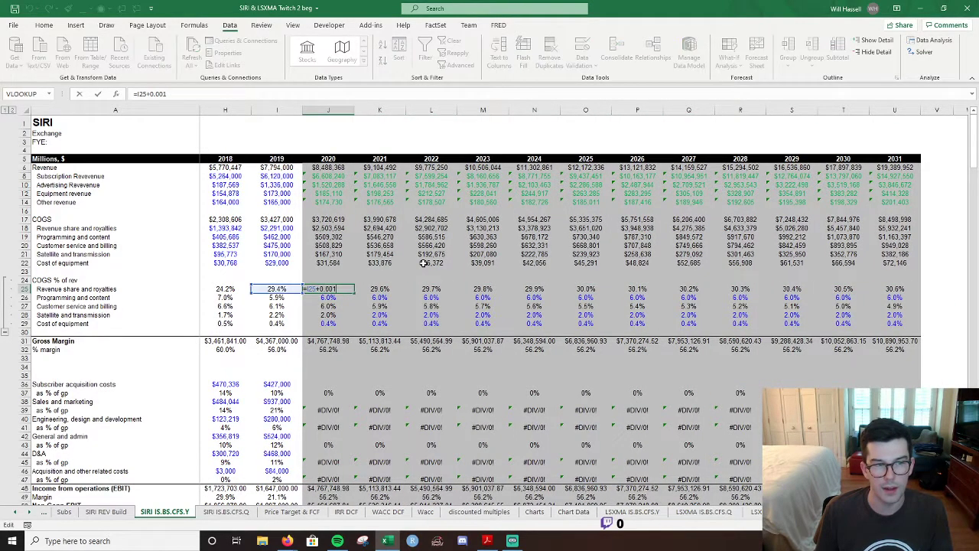
pyautogui.press('Escape')
pyautogui.press('Right')
pyautogui.press('Right')
pyautogui.press('Left')
pyautogui.press('Left')
pyautogui.press('F2')
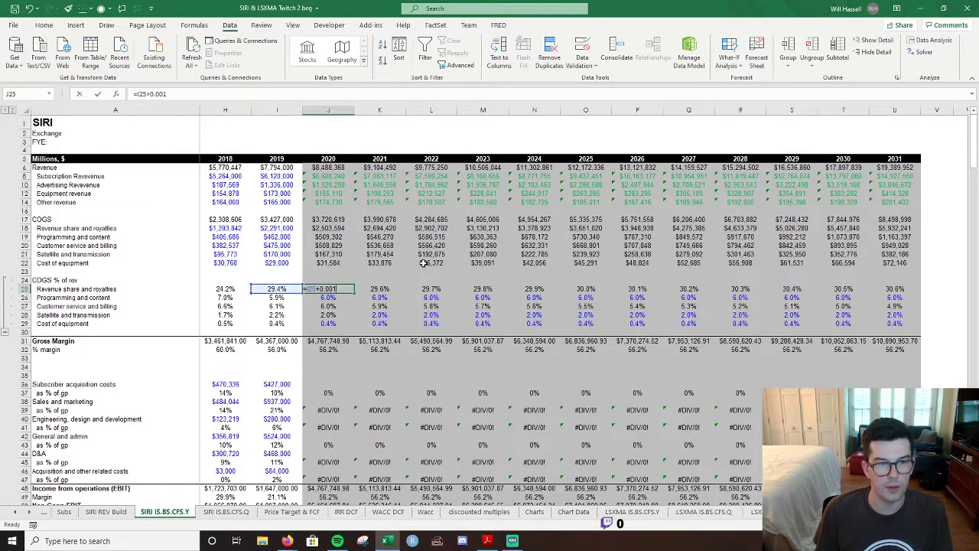
pyautogui.press('Escape')
# Recheck the yearly increments in the Revenue share and royalties percentages from 2021 onward.
pyautogui.press('Right')
pyautogui.press('Right')
pyautogui.press('Right')
pyautogui.press('Right')
pyautogui.press('Right')
pyautogui.press('Right')
pyautogui.press('Right')
pyautogui.press('Right')
pyautogui.press('Right')
pyautogui.press('Right')
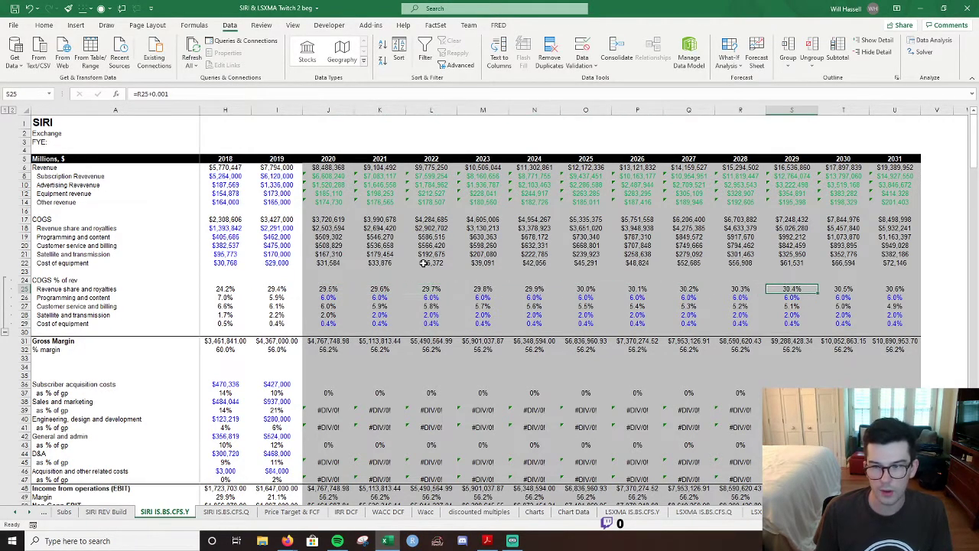
pyautogui.press('Left')
pyautogui.press('Left')
pyautogui.press('Left')
pyautogui.press('Left')
pyautogui.press('Left')
pyautogui.press('Left')
pyautogui.press('Left')
pyautogui.press('Left')
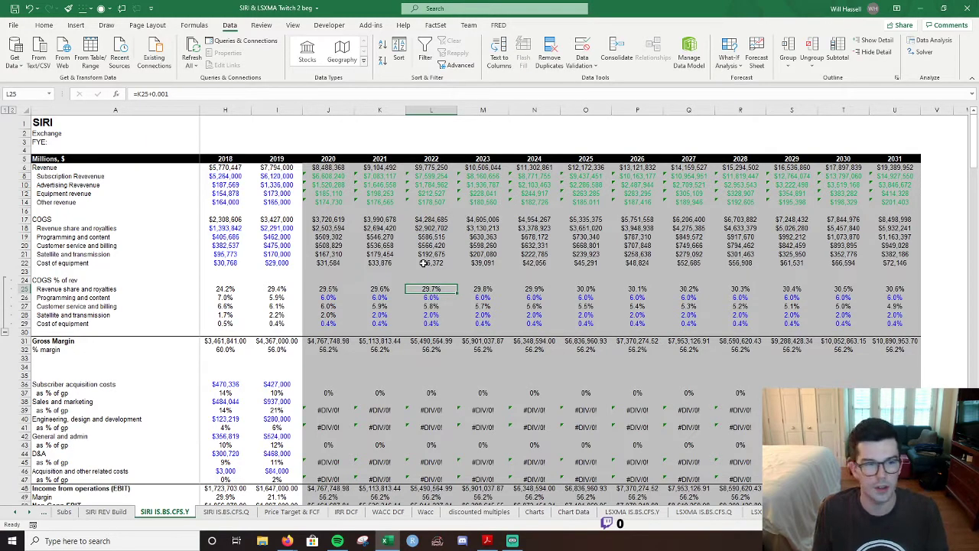
# Check the Programming and content percentages of revenue across the forecast years.
pyautogui.press('Left')
pyautogui.press('Down')
pyautogui.press('Left')
pyautogui.press('Right')
pyautogui.press('Right')
pyautogui.press('Left')
pyautogui.press('Left')
pyautogui.press('Right')
pyautogui.press('Right')
pyautogui.press('Right')
pyautogui.press('Right')
pyautogui.press('Right')
pyautogui.press('Right')
pyautogui.press('Right')
pyautogui.press('Right')
pyautogui.press('Right')
pyautogui.press('Left')
pyautogui.press('Left')
pyautogui.press('Left')
pyautogui.press('Left')
pyautogui.press('Left')
pyautogui.press('Left')
pyautogui.hotkey('shift', 'Right')
pyautogui.press('Left')
pyautogui.press('Left')
pyautogui.press('Left')
pyautogui.press('Left')
pyautogui.press('Left')
pyautogui.press('Left')
pyautogui.press('Right')
pyautogui.press('Right')
pyautogui.press('Right')
pyautogui.press('Right')
pyautogui.press('Right')
pyautogui.press('Right')
pyautogui.press('Right')
pyautogui.press('Right')
# Check the Customer service and billing percentage formulas across the forecast years and back to 2020.
pyautogui.press('Down')
pyautogui.press('Down')
pyautogui.press('Left')
pyautogui.press('Left')
pyautogui.press('Up')
pyautogui.press('Left')
pyautogui.press('Left')
pyautogui.press('Right')
pyautogui.press('Right')
pyautogui.press('Right')
pyautogui.press('Right')
pyautogui.press('Right')
pyautogui.press('Right')
pyautogui.press('Right')
pyautogui.press('Right')
pyautogui.press('Right')
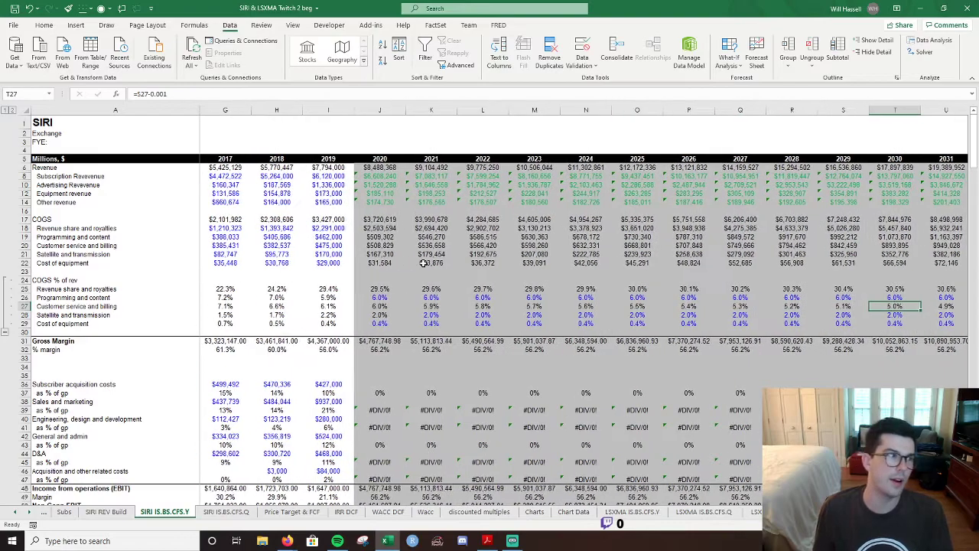
pyautogui.press('Left')
pyautogui.press('Left')
pyautogui.press('Left')
pyautogui.press('Left')
pyautogui.press('Left')
pyautogui.press('Left')
pyautogui.press('Left')
pyautogui.press('Left')
pyautogui.press('Left')
pyautogui.press('Left')
pyautogui.press('Left')
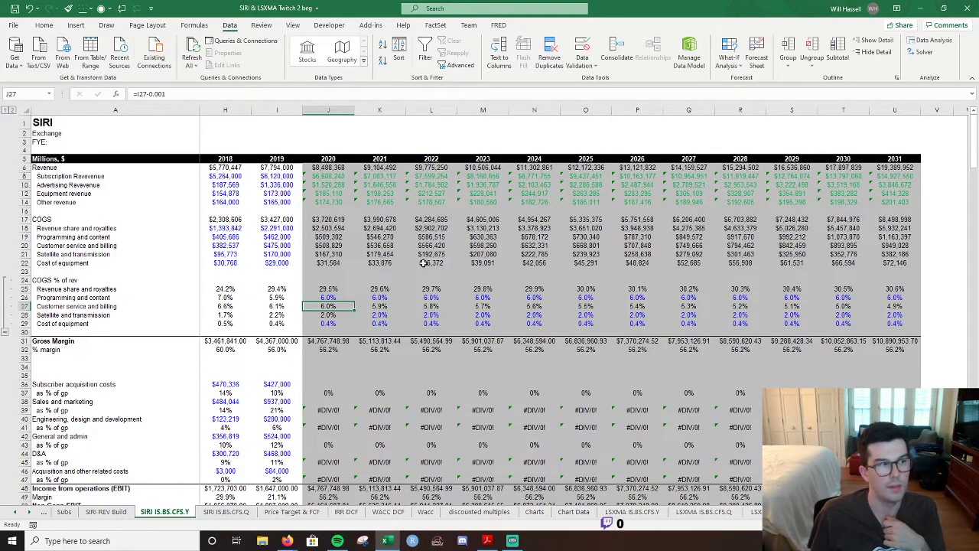
# Recheck the yearly change built into the Customer service and billing percentage formulas from 2020 onward.
pyautogui.press('Right')
pyautogui.press('Right')
pyautogui.press('Right')
pyautogui.press('Right')
pyautogui.press('Right')
pyautogui.press('Right')
pyautogui.press('Right')
pyautogui.press('Right')
pyautogui.press('Right')
pyautogui.press('Right')
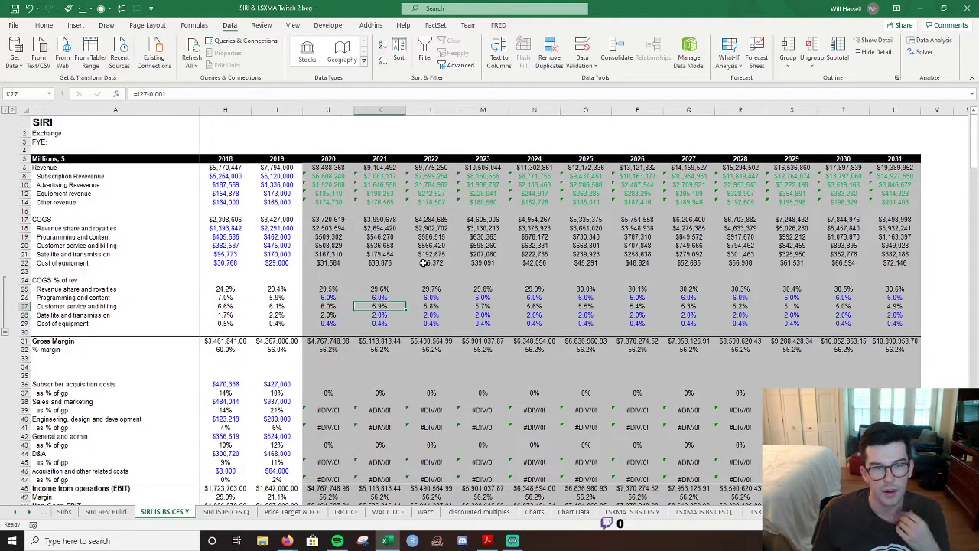
pyautogui.press('Left')
pyautogui.press('Left')
pyautogui.press('Left')
pyautogui.press('Left')
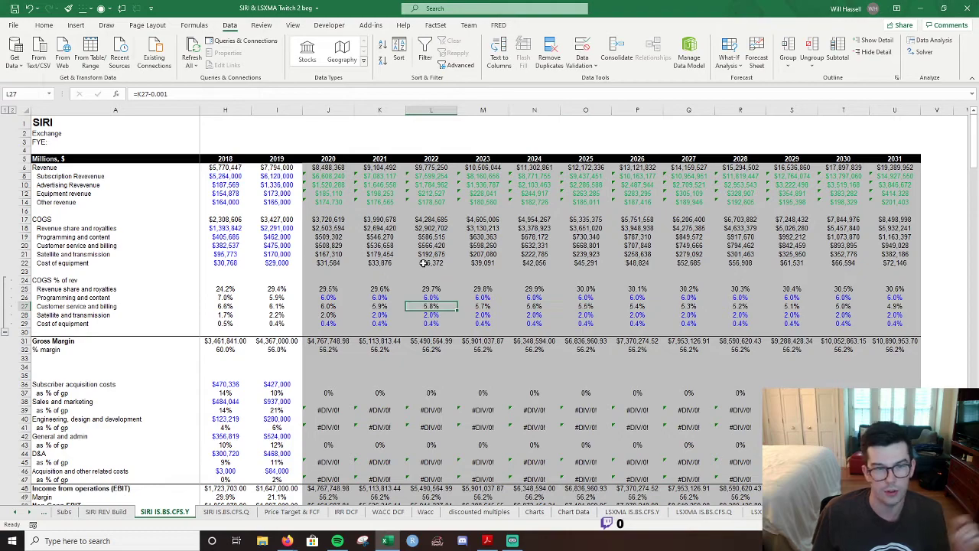
pyautogui.press('Left')
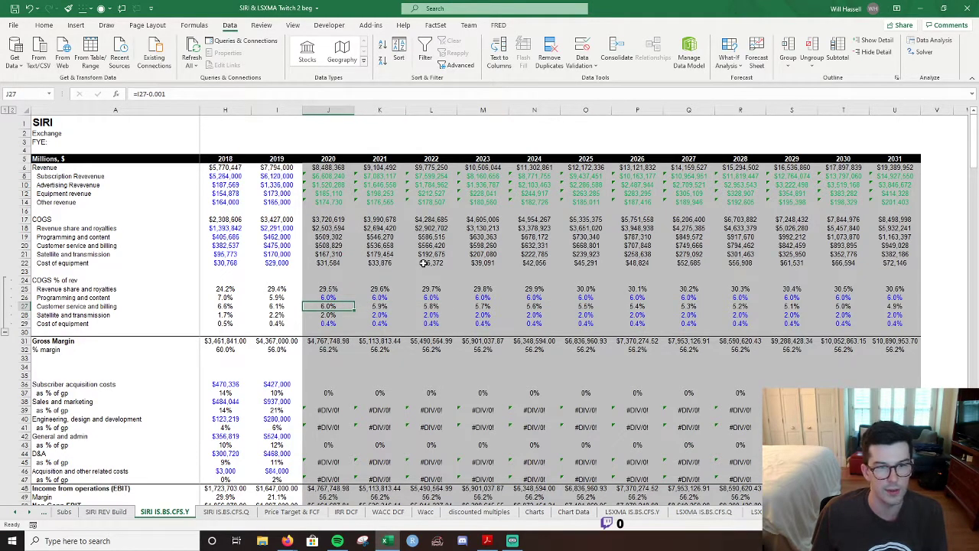
# Compare the historical Customer service and billing percentages from 2016 to 2019 with the 2020 forecast formula.
pyautogui.press('Left')
pyautogui.press('Left')
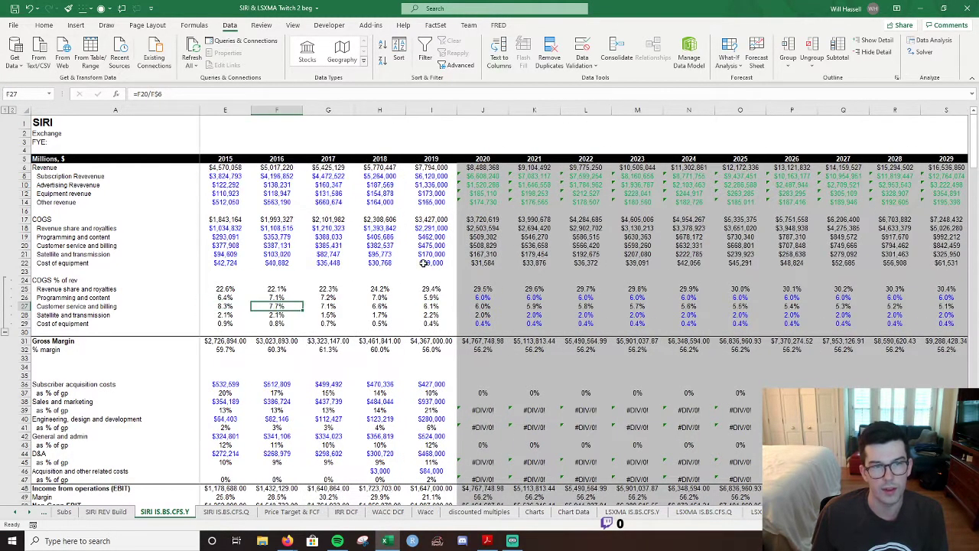
pyautogui.press('Right')
pyautogui.press('Left')
pyautogui.press('Left')
pyautogui.press('Right')
pyautogui.press('Right')
pyautogui.press('Right')
pyautogui.press('Left')
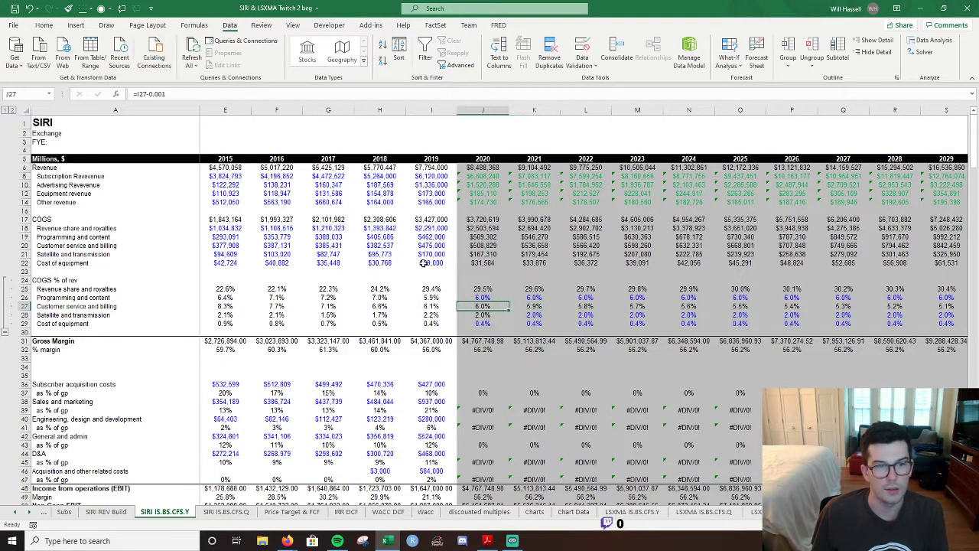
# Trace the Customer service and billing percentage trend from the earliest historical years through the forecast and back to 2018.
pyautogui.hotkey('ctrl', 'Left')
pyautogui.press('Right')
pyautogui.press('Right')
pyautogui.press('Right')
pyautogui.press('Right')
pyautogui.press('Right')
pyautogui.press('Right')
pyautogui.press('Right')
pyautogui.press('Right')
pyautogui.press('Right')
pyautogui.press('Right')
pyautogui.press('Right')
pyautogui.press('Right')
pyautogui.press('Right')
pyautogui.press('Right')
pyautogui.press('Right')
pyautogui.press('Right')
pyautogui.press('Right')
pyautogui.press('Right')
pyautogui.press('Right')
pyautogui.press('Left')
pyautogui.press('Left')
pyautogui.press('Left')
pyautogui.press('Left')
pyautogui.press('Left')
pyautogui.press('Left')
pyautogui.press('Left')
pyautogui.press('Left')
pyautogui.press('Left')
pyautogui.press('Left')
pyautogui.press('Left')
pyautogui.press('Left')
pyautogui.press('Left')
pyautogui.press('Right')
pyautogui.press('Right')
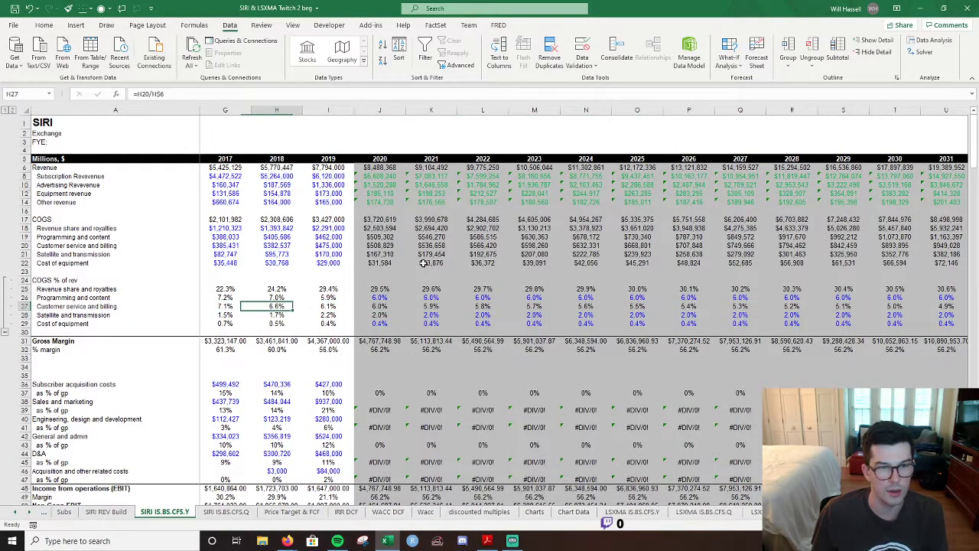
# Review the Satellite and transmission percentages across the forecast years and examine the 2020 average formula's cell range without changing it.
pyautogui.press('Down')
pyautogui.press('Right')
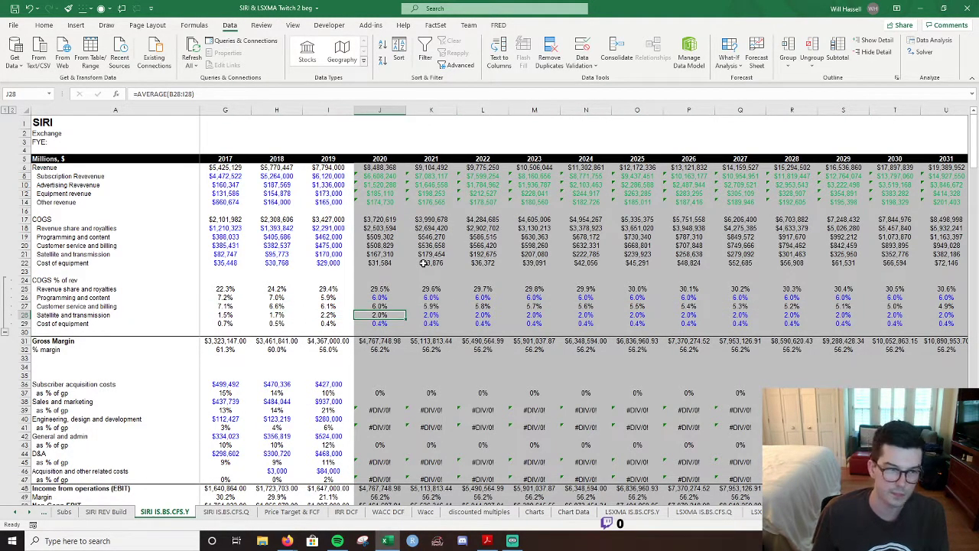
pyautogui.press('Right')
pyautogui.press('Right')
pyautogui.press('Right')
pyautogui.press('Right')
pyautogui.press('Right')
pyautogui.press('Right')
pyautogui.press('Right')
pyautogui.press('Right')
pyautogui.press('Right')
pyautogui.press('Right')
pyautogui.press('Left')
pyautogui.press('Left')
pyautogui.press('Left')
pyautogui.press('Left')
pyautogui.press('Left')
pyautogui.press('Left')
pyautogui.press('Left')
pyautogui.press('Left')
pyautogui.press('Left')
pyautogui.press('Left')
pyautogui.press('F2')
pyautogui.press('Escape')
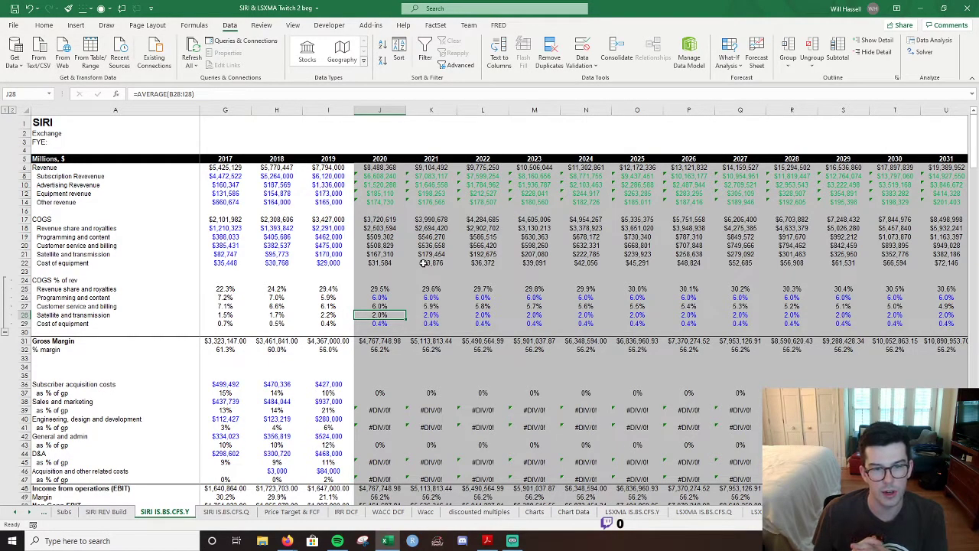
# Look through the remaining 2020 COGS percentage inputs and the 2020 Gross Margin and % margin formulas.
pyautogui.press('Down')
pyautogui.press('Up')
pyautogui.press('Up')
pyautogui.press('Up')
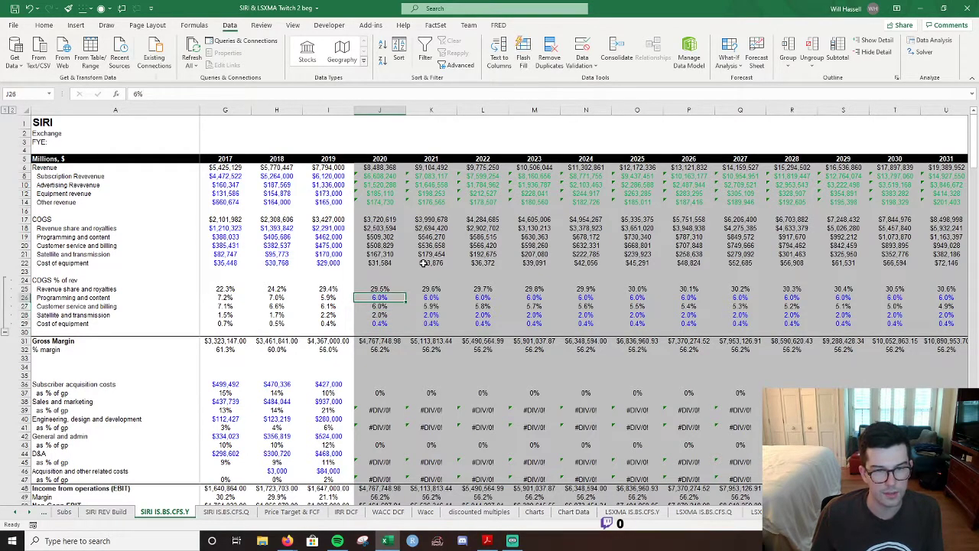
pyautogui.press('Down')
pyautogui.press('Down')
pyautogui.press('Down')
pyautogui.press('Down')
pyautogui.press('Down')
pyautogui.press('Down')
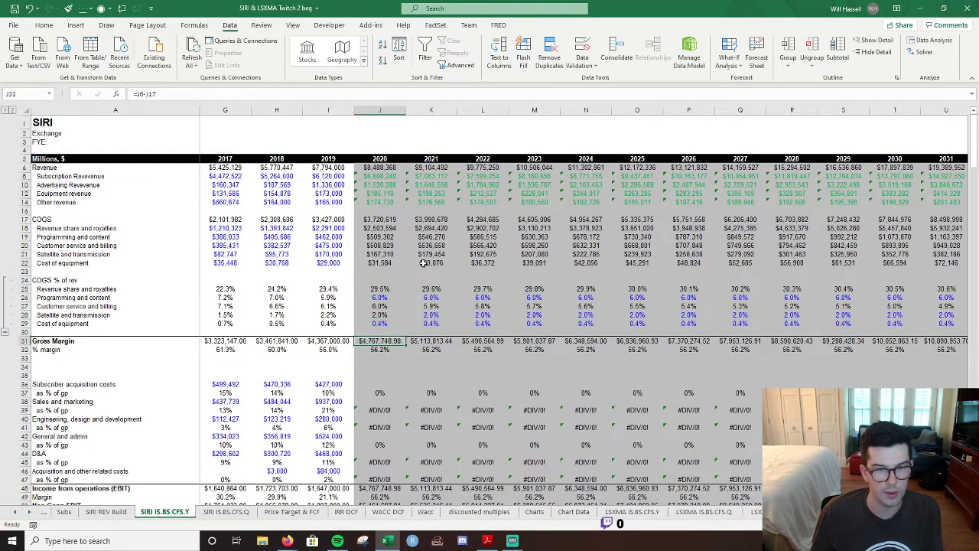
pyautogui.press('Left')
pyautogui.press('Right')
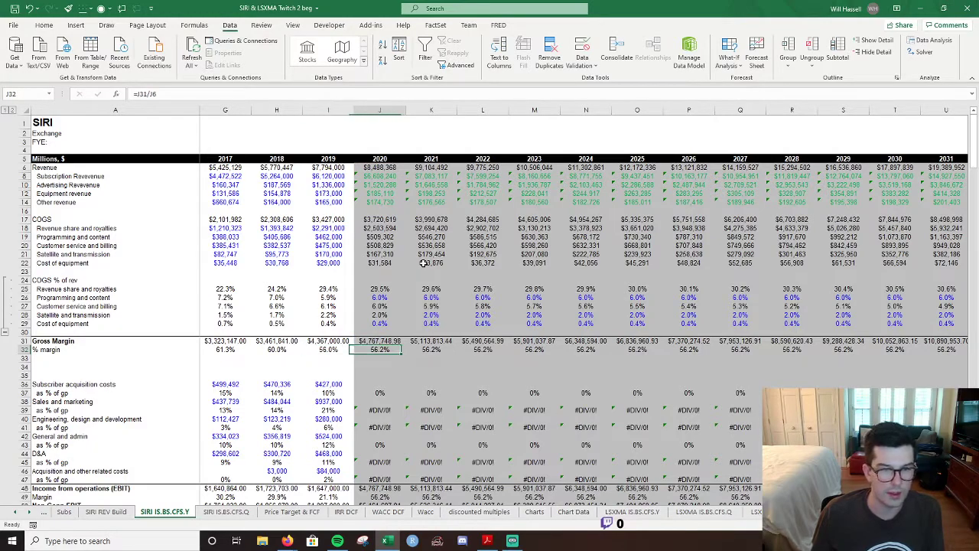
# Scan the % margin row across the forecast years and return to 2020.
pyautogui.press('Left')
pyautogui.press('Right')
pyautogui.press('Right')
pyautogui.press('Right')
pyautogui.press('Right')
pyautogui.press('Right')
pyautogui.press('Right')
pyautogui.press('Right')
pyautogui.press('Right')
pyautogui.press('Right')
pyautogui.press('Left')
pyautogui.press('Left')
pyautogui.press('Left')
pyautogui.press('Left')
pyautogui.press('Left')
pyautogui.press('Left')
pyautogui.press('Left')
pyautogui.press('Left')
# Examine the 2020 Gross Margin formula and trace it back to the 2020 COGS total formula.
pyautogui.press('Up')
pyautogui.press('F2')
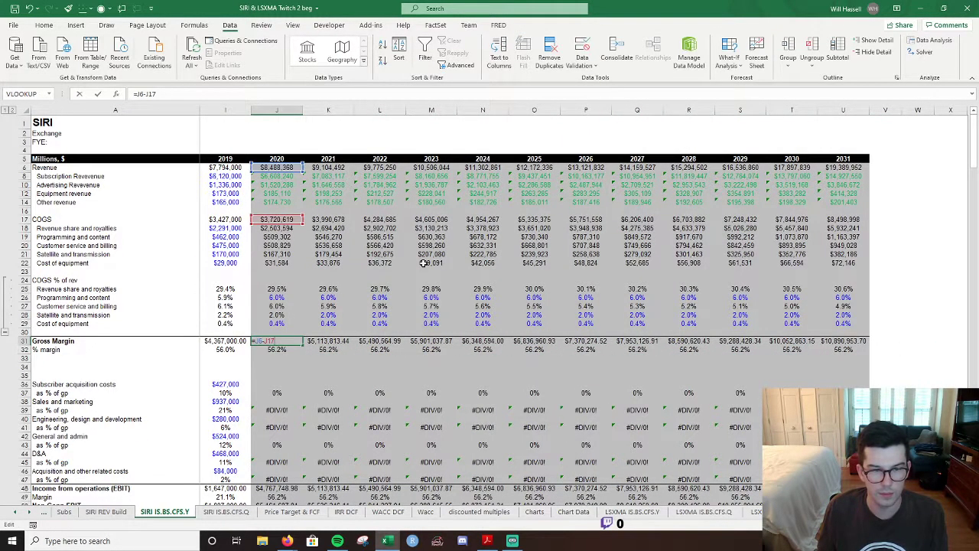
pyautogui.press('Escape')
pyautogui.press('Up')
pyautogui.press('Up')
pyautogui.press('Up')
pyautogui.press('Up')
pyautogui.press('Up')
pyautogui.press('Up')
pyautogui.press('Up')
pyautogui.press('Up')
pyautogui.press('Up')
pyautogui.press('Up')
pyautogui.press('Up')
pyautogui.press('Up')
pyautogui.press('Up')
pyautogui.press('Up')
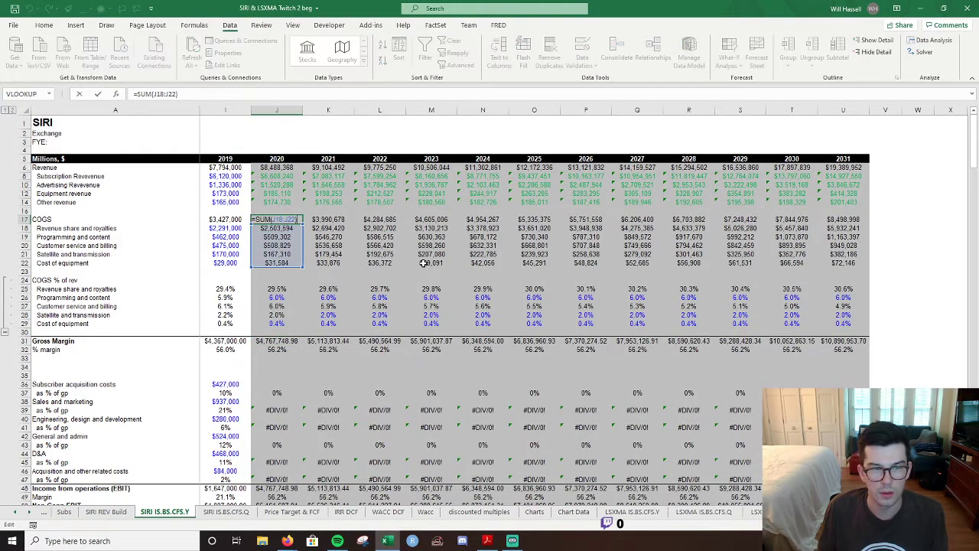
# Look down the 2022 COGS lines and percentages and examine the Cost of equipment percentage formula.
pyautogui.press('Right')
pyautogui.press('Right')
pyautogui.press('Down')
pyautogui.press('Down')
pyautogui.press('Down')
pyautogui.press('Down')
pyautogui.press('Down')
pyautogui.press('Down')
pyautogui.press('Down')
pyautogui.press('Down')
pyautogui.press('Down')
pyautogui.press('Down')
pyautogui.press('Down')
pyautogui.press('Down')
pyautogui.press('Down')
pyautogui.press('Down')
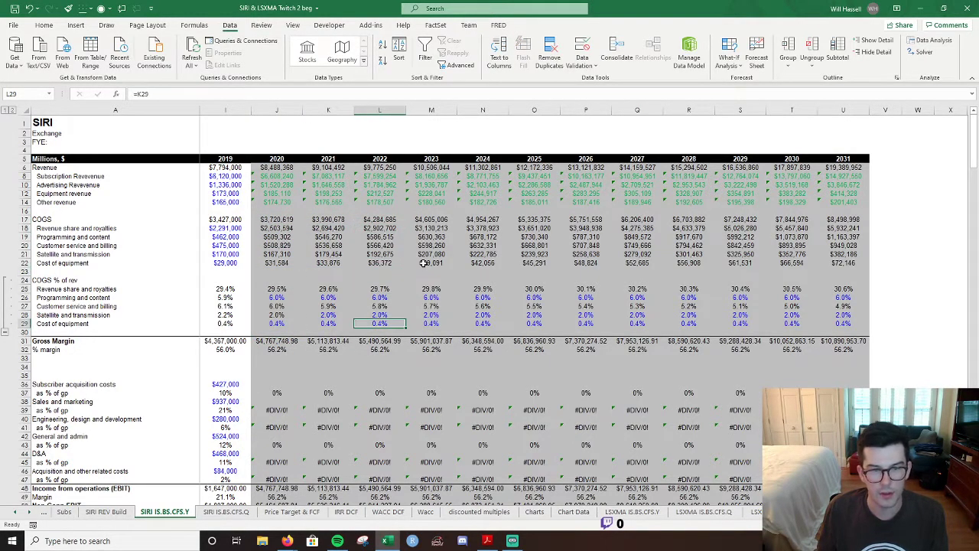
pyautogui.press('F2')
pyautogui.press('Escape')
pyautogui.press('F2')
pyautogui.press('Escape')
# Examine the 2022 formulas for total COGS and Revenue share and royalties without changing them.
pyautogui.press('Up')
pyautogui.press('Up')
pyautogui.press('Up')
pyautogui.press('Up')
pyautogui.press('Up')
pyautogui.press('Up')
pyautogui.press('Up')
pyautogui.press('Up')
pyautogui.press('Up')
pyautogui.press('Up')
pyautogui.press('Up')
pyautogui.press('Up')
pyautogui.press('Up')
pyautogui.press('Down')
pyautogui.press('F2')
pyautogui.press('Escape')
pyautogui.press('Down')
pyautogui.press('F2')
pyautogui.press('Escape')
pyautogui.press('Down')
pyautogui.press('Down')
pyautogui.press('Down')
pyautogui.press('Down')
pyautogui.press('Down')
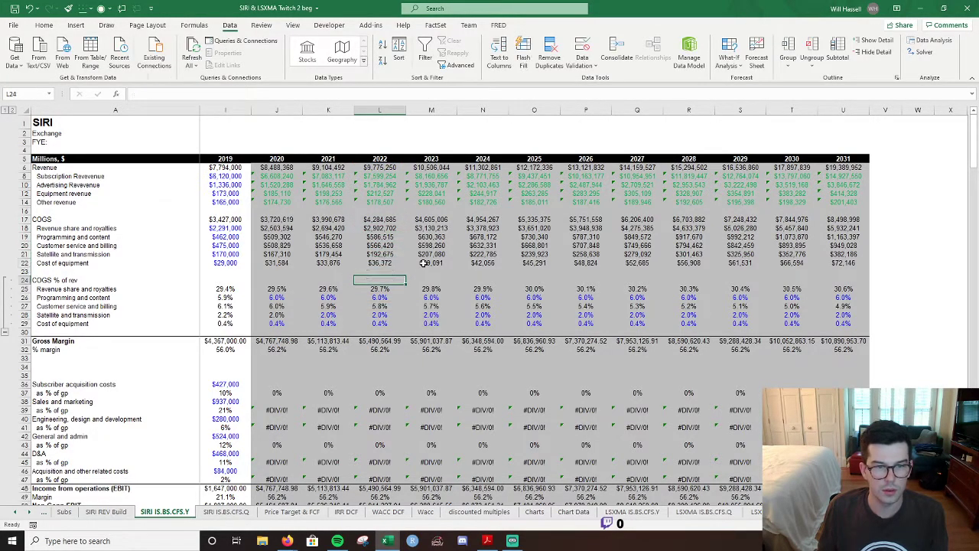
# Check the 2019 Revenue share and royalties percentage formula and the 2020 Revenue share and royalties dollar formula.
pyautogui.press('Left')
pyautogui.press('Left')
pyautogui.press('Left')
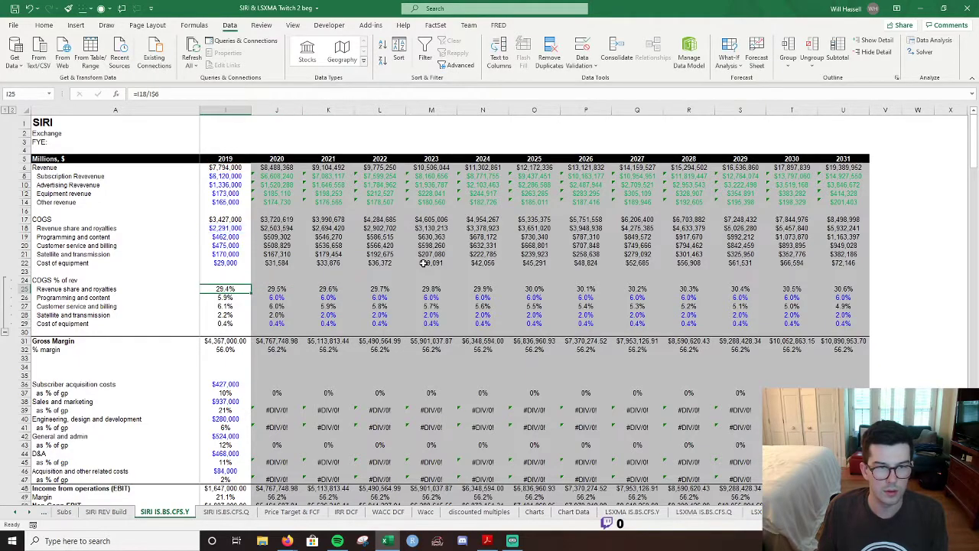
pyautogui.press('Right')
pyautogui.press('Up')
pyautogui.press('Up')
pyautogui.press('Up')
pyautogui.press('Up')
pyautogui.press('Up')
pyautogui.press('Up')
pyautogui.press('Up')
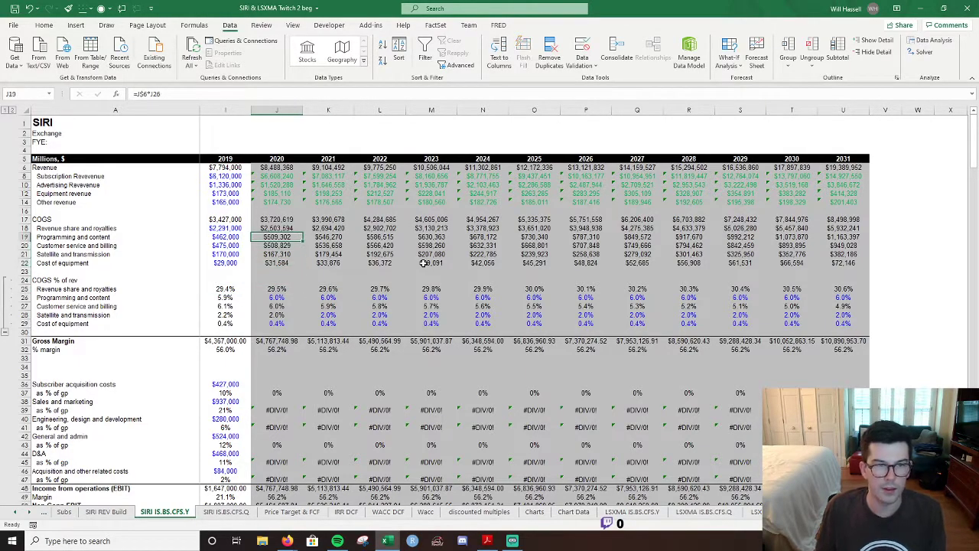
pyautogui.press('F2')
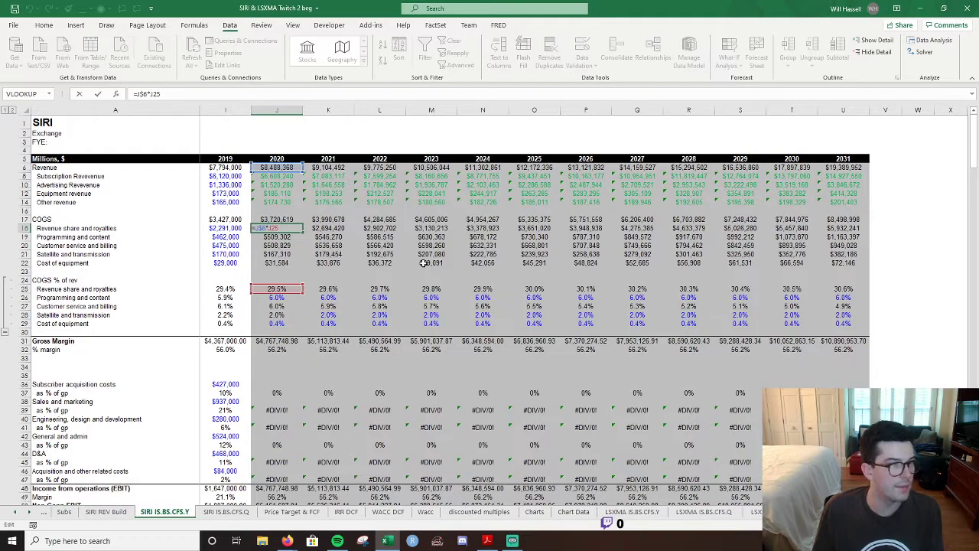
pyautogui.press('Escape')
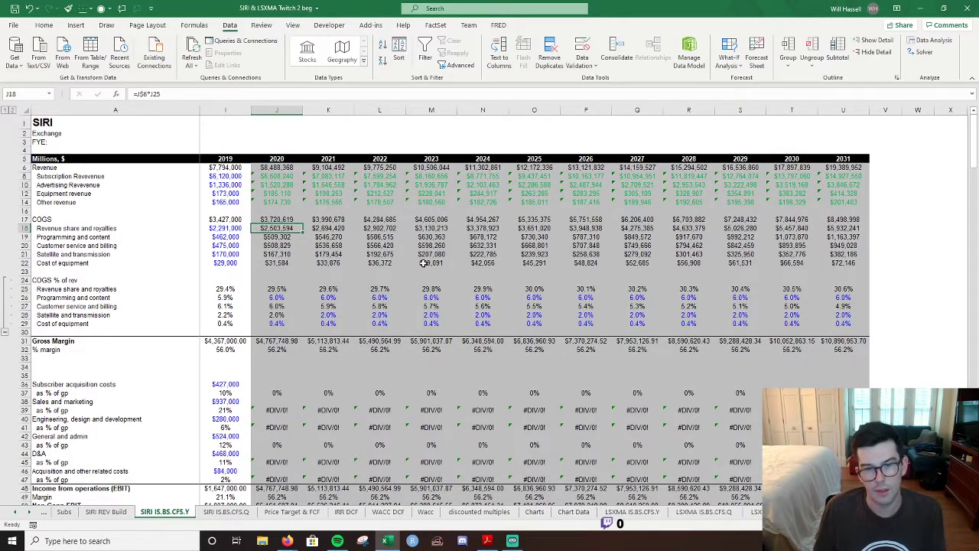
# Review Revenue share and royalties costs across the forecast years and recheck the 2020 formula.
pyautogui.press('Right')
pyautogui.press('Right')
pyautogui.press('Right')
pyautogui.press('Right')
pyautogui.press('Right')
pyautogui.press('Right')
pyautogui.press('Right')
pyautogui.press('Right')
pyautogui.press('Left')
pyautogui.press('Left')
pyautogui.press('Left')
pyautogui.press('Left')
pyautogui.press('Left')
pyautogui.press('Left')
pyautogui.press('Left')
pyautogui.press('Left')
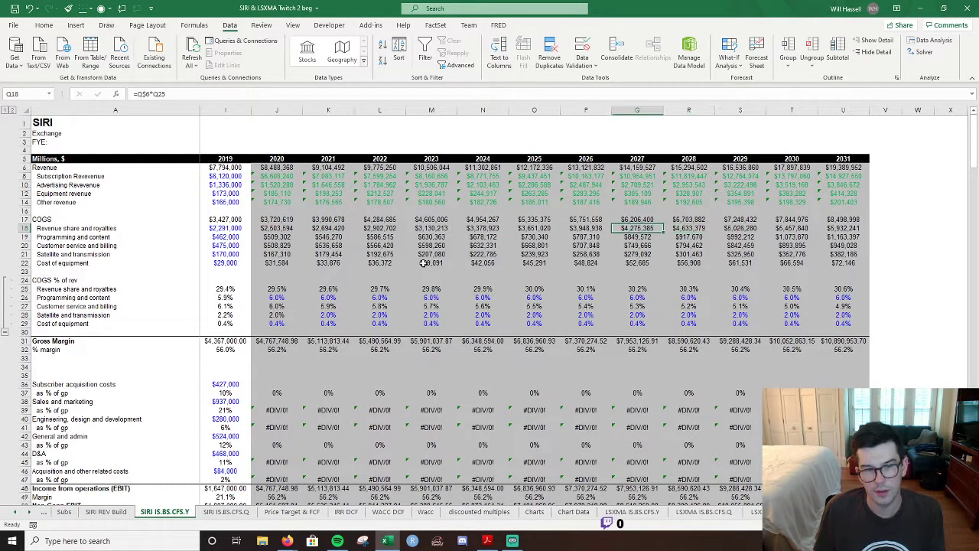
pyautogui.press('F2')
pyautogui.press('Escape')
# Compare the 2020 COGS cost lines with their percentage-of-revenue inputs and reopen the Revenue share and royalties formula for inspection.
pyautogui.press('Down')
pyautogui.press('Down')
pyautogui.press('Down')
pyautogui.press('Down')
pyautogui.press('Down')
pyautogui.press('Down')
pyautogui.press('Down')
pyautogui.press('Down')
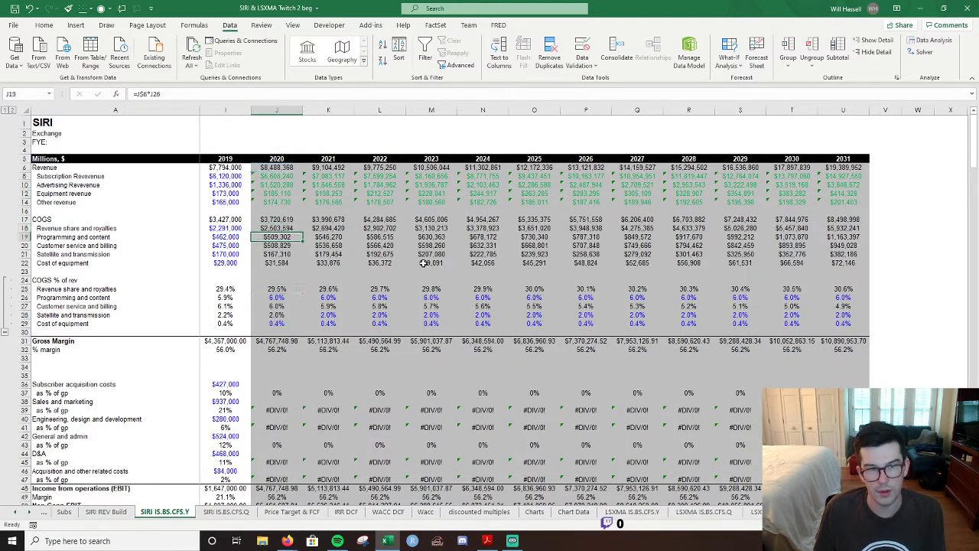
pyautogui.press('Up')
pyautogui.press('Up')
pyautogui.press('Up')
pyautogui.press('Up')
pyautogui.press('Up')
pyautogui.press('Up')
pyautogui.press('Up')
pyautogui.press('Up')
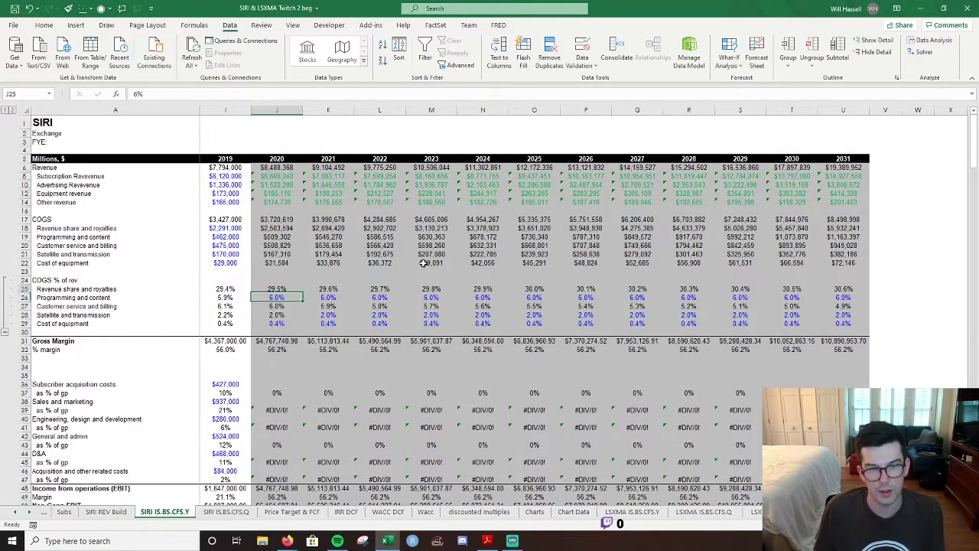
pyautogui.press('F2')
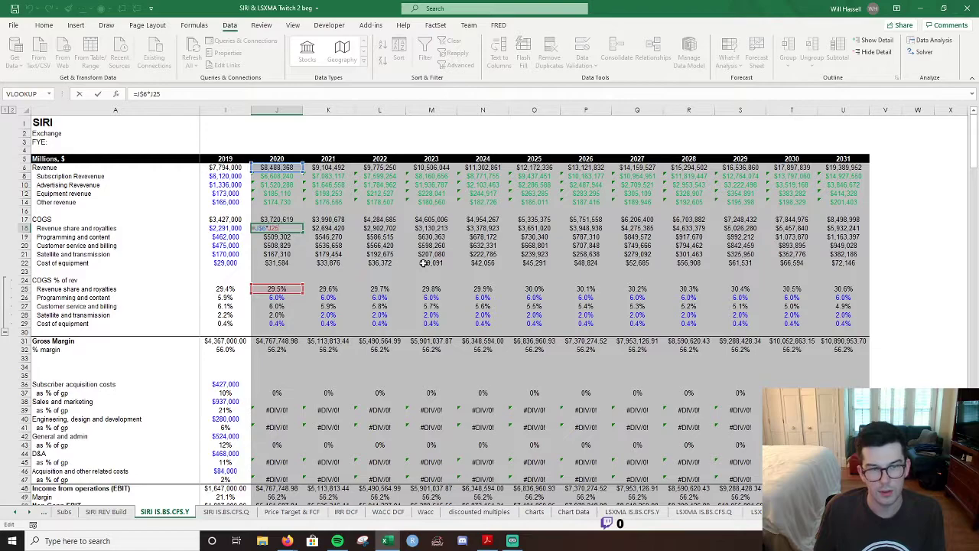
# Leave the 2020 Revenue share and royalties formula unchanged and examine the COGS percentage-of-revenue and operating expense rows across the forecast years.
pyautogui.press('Escape')
pyautogui.press('Right')
pyautogui.press('Right')
pyautogui.press('Down')
pyautogui.press('Down')
pyautogui.press('Down')
pyautogui.press('Down')
pyautogui.press('Down')
pyautogui.press('Down')
pyautogui.press('Down')
pyautogui.press('Down')
pyautogui.press('Down')
pyautogui.press('Down')
pyautogui.press('Down')
pyautogui.press('Down')
pyautogui.press('Down')
pyautogui.press('Down')
pyautogui.press('Right')
pyautogui.press('Up')
pyautogui.press('Up')
pyautogui.press('Up')
pyautogui.press('Up')
pyautogui.press('Right')
pyautogui.press('Right')
pyautogui.press('Down')
pyautogui.press('Left')
pyautogui.press('Left')
pyautogui.press('Left')
pyautogui.press('Left')
pyautogui.press('Left')
pyautogui.press('Left')
pyautogui.press('Left')
# Collapse the grouped COGS % of rev rows above Gross Margin.
pyautogui.press('Up')
pyautogui.press('Up')
pyautogui.press('Up')
pyautogui.press('Right')
pyautogui.hotkey('alt', 'a')
pyautogui.press('h')
# Examine the General and admin row and the surrounding operating expense lines from 2018 through 2030.
pyautogui.press('Down')
pyautogui.press('Down')
pyautogui.press('Down')
pyautogui.press('Down')
pyautogui.press('Down')
pyautogui.press('Down')
pyautogui.press('Down')
pyautogui.press('Down')
pyautogui.press('Down')
pyautogui.press('Down')
pyautogui.press('Down')
pyautogui.press('Down')
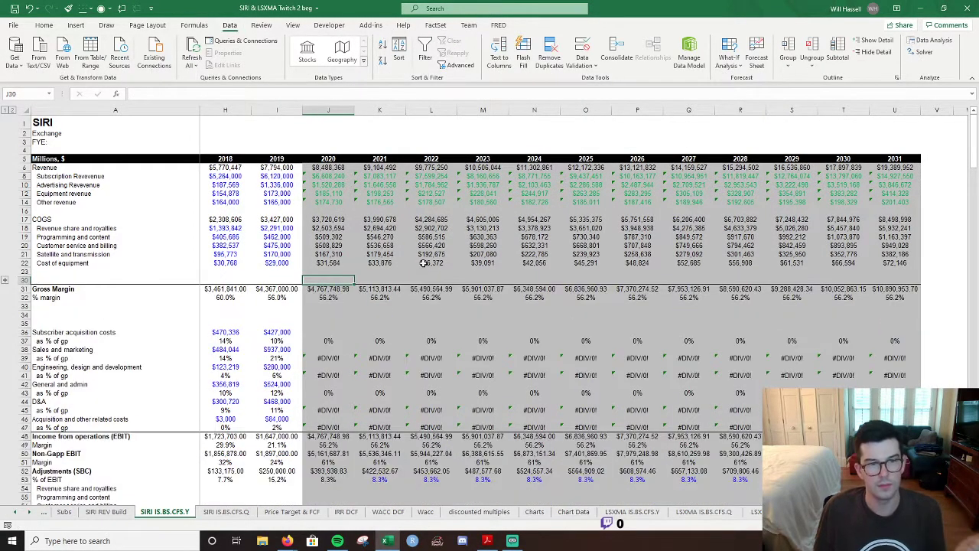
pyautogui.press('Down')
pyautogui.press('Left')
pyautogui.press('Left')
pyautogui.press('Left')
pyautogui.press('Left')
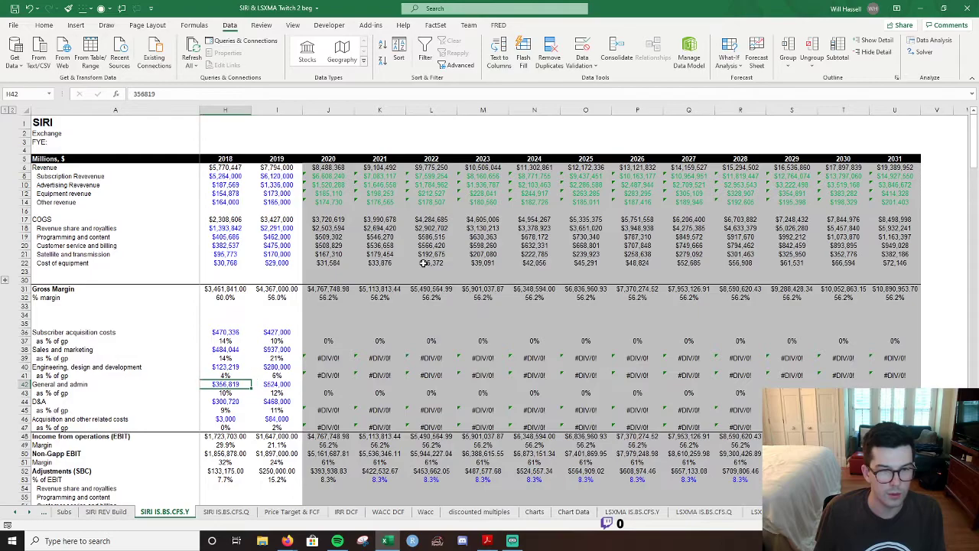
pyautogui.press('Right')
pyautogui.press('Right')
pyautogui.press('Right')
pyautogui.press('Right')
pyautogui.press('Right')
pyautogui.press('Right')
pyautogui.press('Right')
pyautogui.press('Right')
pyautogui.press('Right')
pyautogui.press('Right')
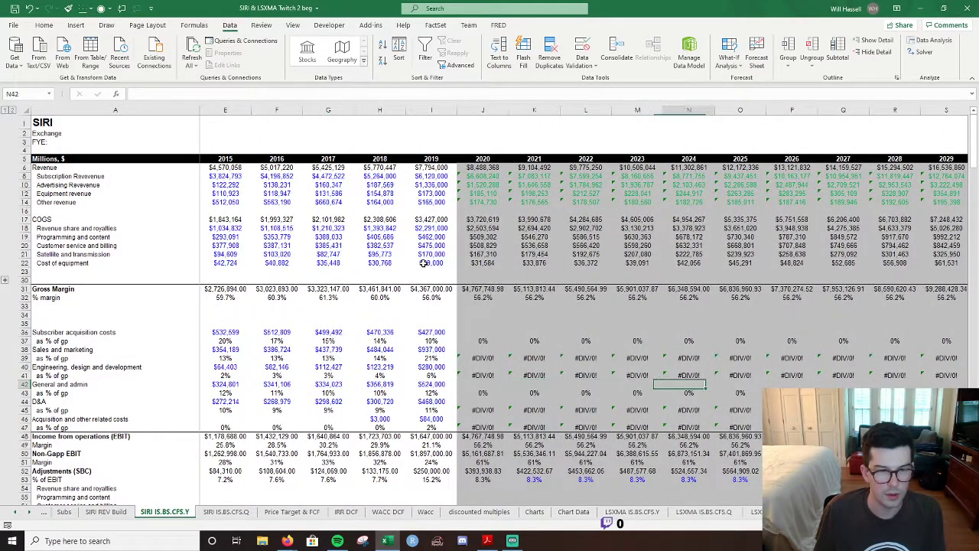
pyautogui.press('Right')
pyautogui.press('Right')
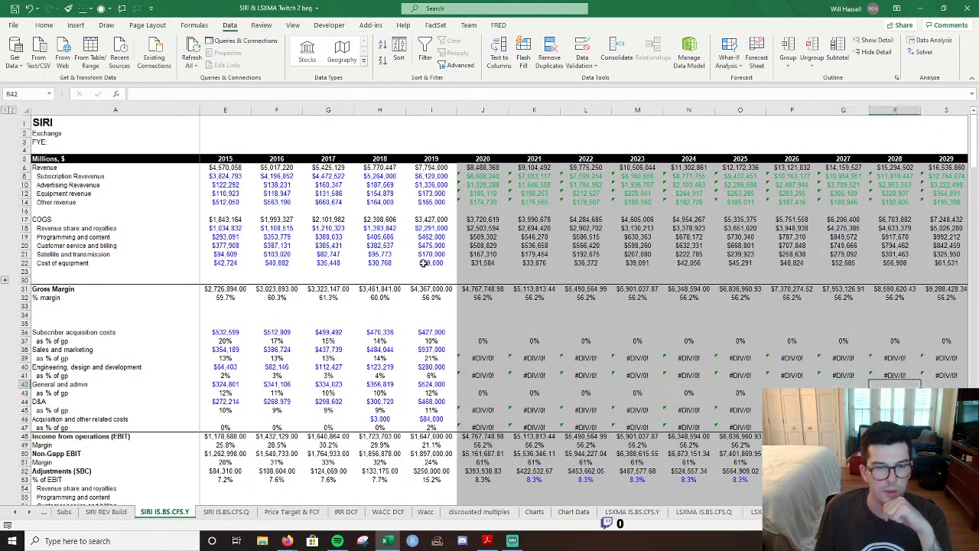
pyautogui.press('Right')
pyautogui.press('Right')
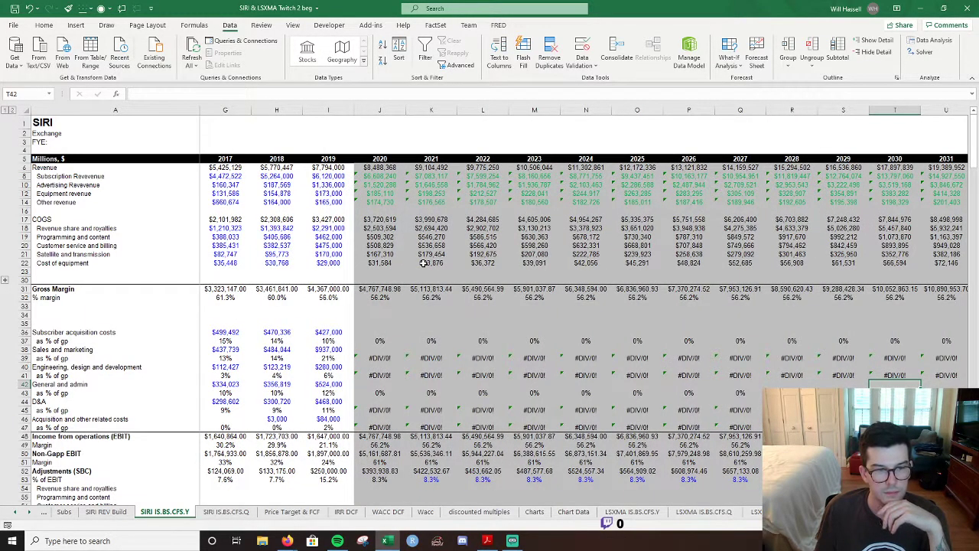
# Compare the historical and forecast Engineering, design and development percentages of gross profit and inspect their forecast formulas.
pyautogui.press('Up')
pyautogui.press('Left')
pyautogui.press('Left')
pyautogui.press('Left')
pyautogui.press('Left')
pyautogui.press('Left')
pyautogui.press('Left')
pyautogui.press('Left')
pyautogui.press('Left')
pyautogui.press('Left')
pyautogui.press('Left')
pyautogui.press('Left')
pyautogui.press('Left')
pyautogui.press('Left')
pyautogui.press('Left')
pyautogui.press('Right')
pyautogui.press('Right')
pyautogui.press('Right')
pyautogui.press('Right')
pyautogui.press('Right')
pyautogui.press('Right')
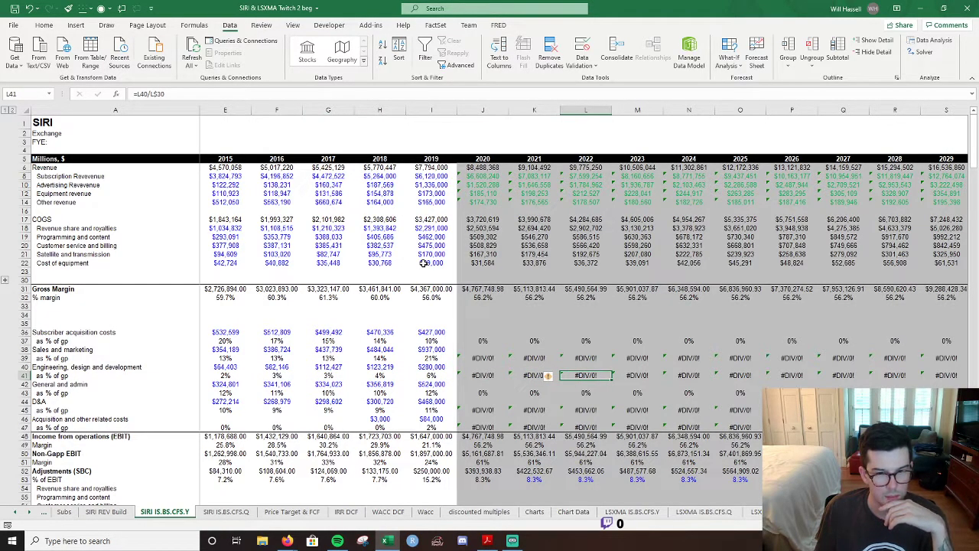
pyautogui.press('Right')
pyautogui.press('Left')
pyautogui.press('Left')
pyautogui.press('Left')
pyautogui.press('Left')
# Set the 2020 General and admin percentage of gross profit to the 2012–2019 average with =AVERAGE(B43:I43).
pyautogui.press('Down')
pyautogui.press('Down')
pyautogui.press('Left')
pyautogui.press('Right')
pyautogui.press('Right')
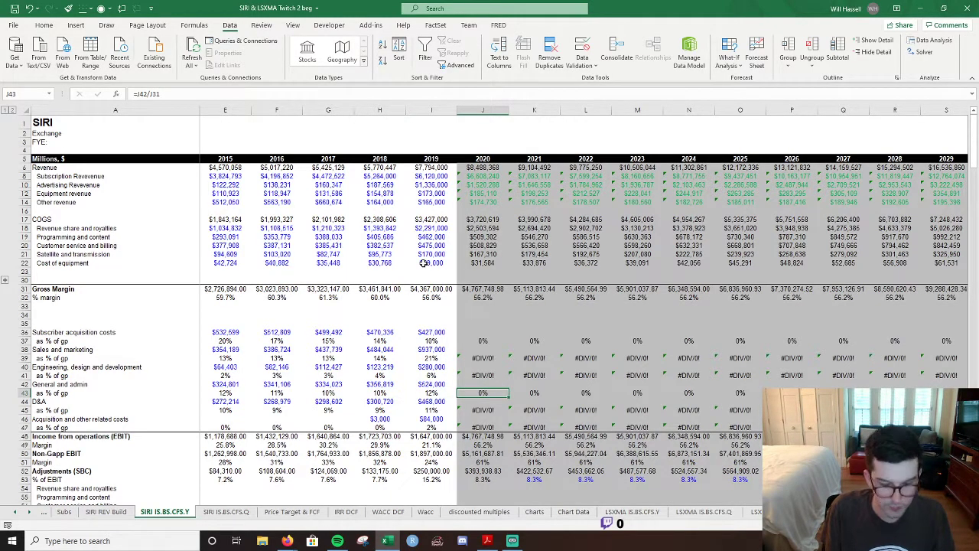
pyautogui.write('=average')
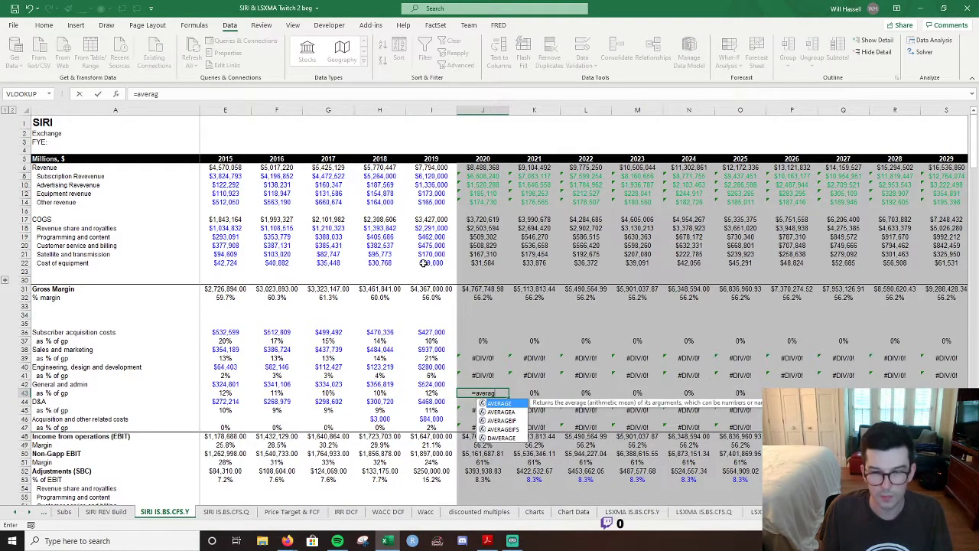
pyautogui.press('Tab')
pyautogui.press('Left')
pyautogui.press('Left')
pyautogui.press('Left')
pyautogui.press('Left')
pyautogui.press('Left')
pyautogui.press('Left')
pyautogui.press('Left')
pyautogui.press('Left')
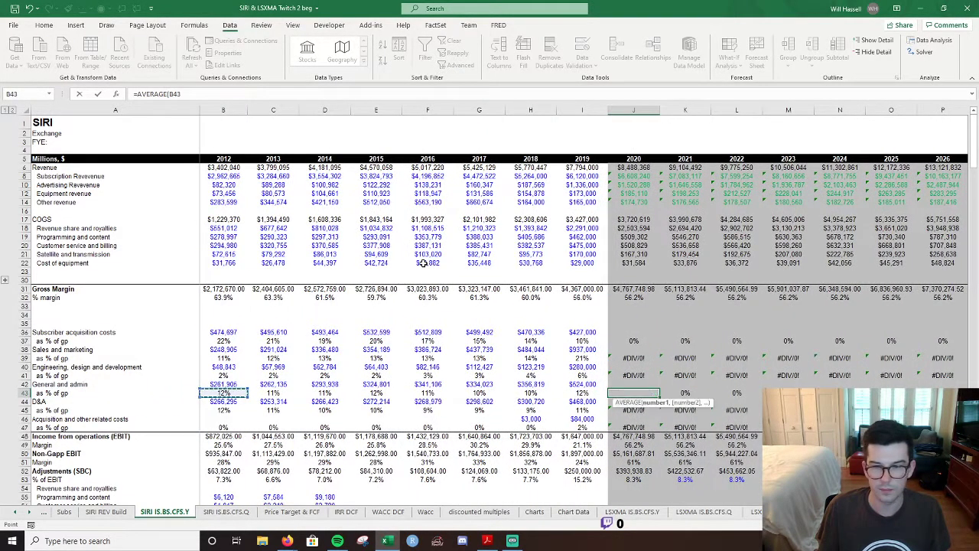
pyautogui.press('Left')
pyautogui.press('Right')
pyautogui.hotkey('shift', 'Right')
pyautogui.hotkey('shift', 'Right')
pyautogui.hotkey('shift', 'Right')
pyautogui.hotkey('shift', 'Right')
pyautogui.hotkey('shift', 'Right')
pyautogui.hotkey('shift', 'Right')
pyautogui.hotkey('shift', 'Right')
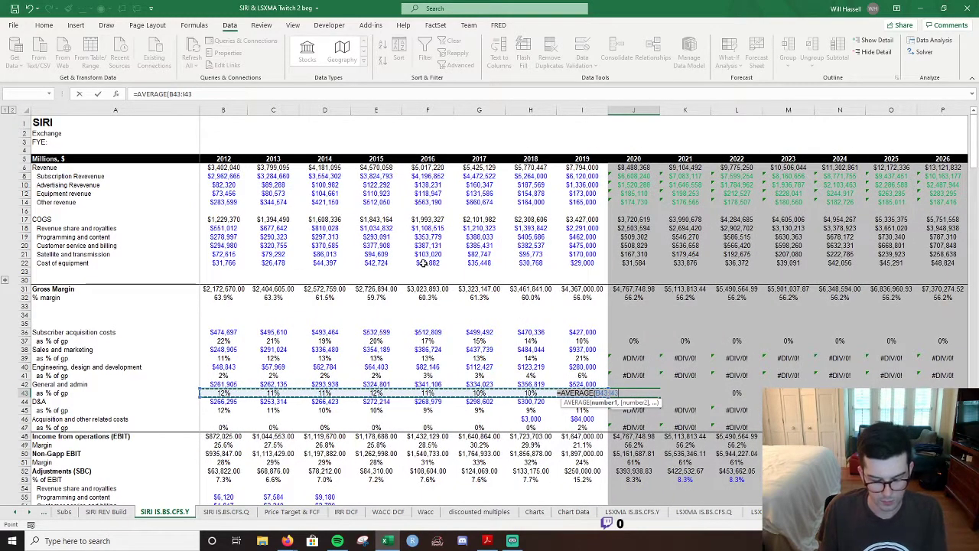
pyautogui.press('Return')
# Link the 2021 General and admin percentage of gross profit to 2020 with =J43 and color its font blue.
pyautogui.press('Right')
pyautogui.press('Up')
pyautogui.write('=')
pyautogui.press('Left')
pyautogui.hotkey('ctrl', 'Return')
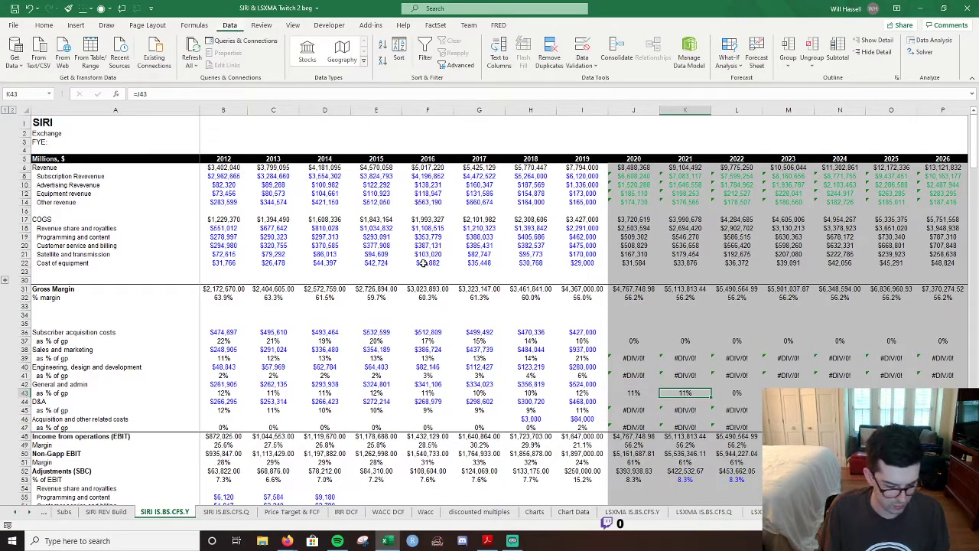
pyautogui.hotkey('alt', 'h')
pyautogui.press('f')
pyautogui.press('c')
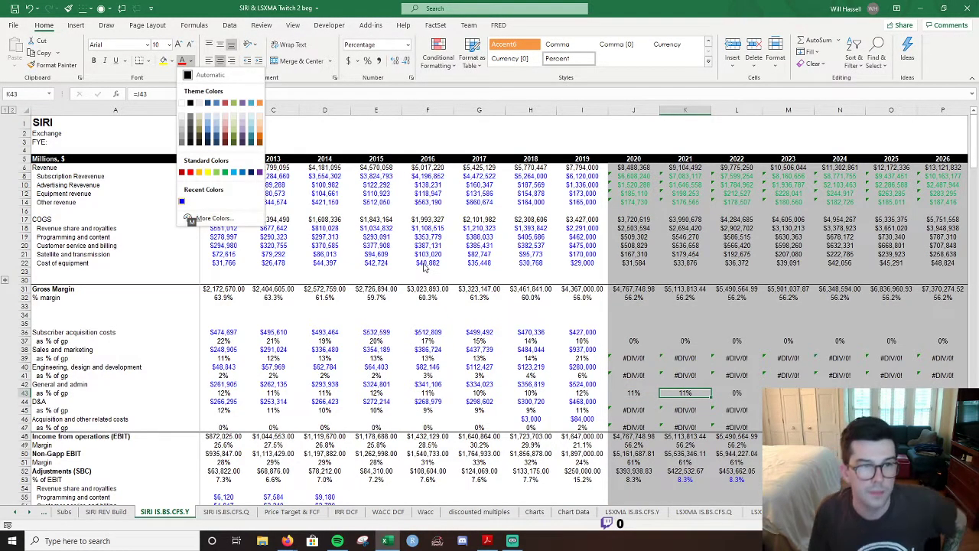
pyautogui.press('Escape')
# Fill the 2021 General and admin percentage formula across the forecast years through 2031.
pyautogui.hotkey('shift', 'Right')
pyautogui.hotkey('shift', 'Right')
pyautogui.hotkey('shift', 'Right')
pyautogui.hotkey('shift', 'Right')
pyautogui.hotkey('shift', 'Right')
pyautogui.hotkey('shift', 'Right')
pyautogui.hotkey('shift', 'Right')
pyautogui.hotkey('shift', 'Right')
pyautogui.hotkey('shift', 'Right')
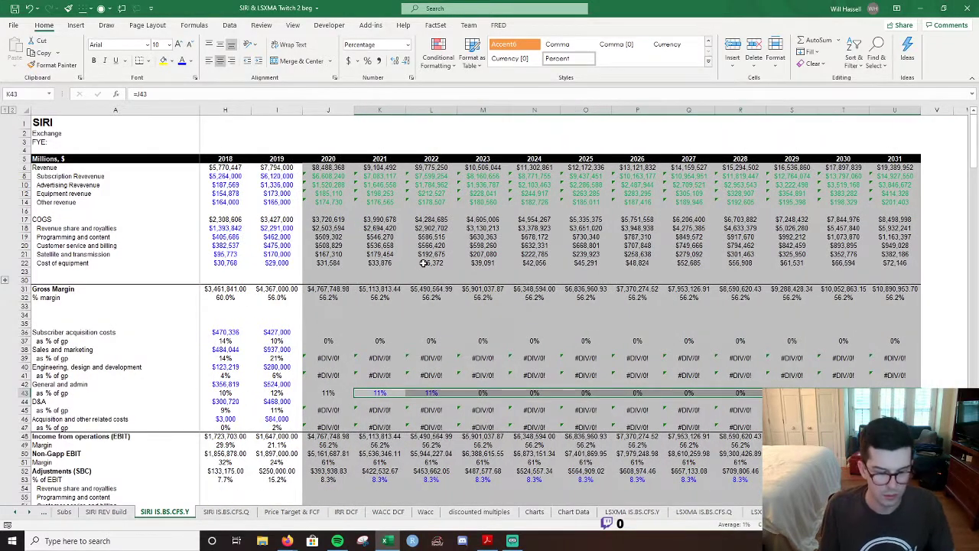
pyautogui.hotkey('ctrl', 'r')
# Check the 2020 D&A percentage-of-gross-profit formula and look over the D&A history from 2012 onward.
pyautogui.press('Left')
pyautogui.press('Left')
pyautogui.press('Down')
pyautogui.press('Down')
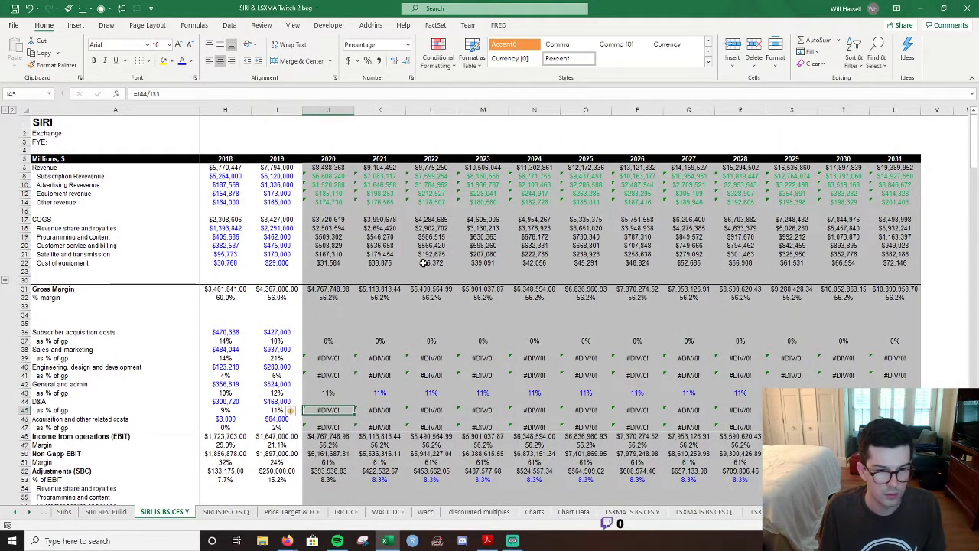
pyautogui.press('F2')
pyautogui.press('Return')
pyautogui.press('Up')
pyautogui.hotkey('ctrl', 'Left')
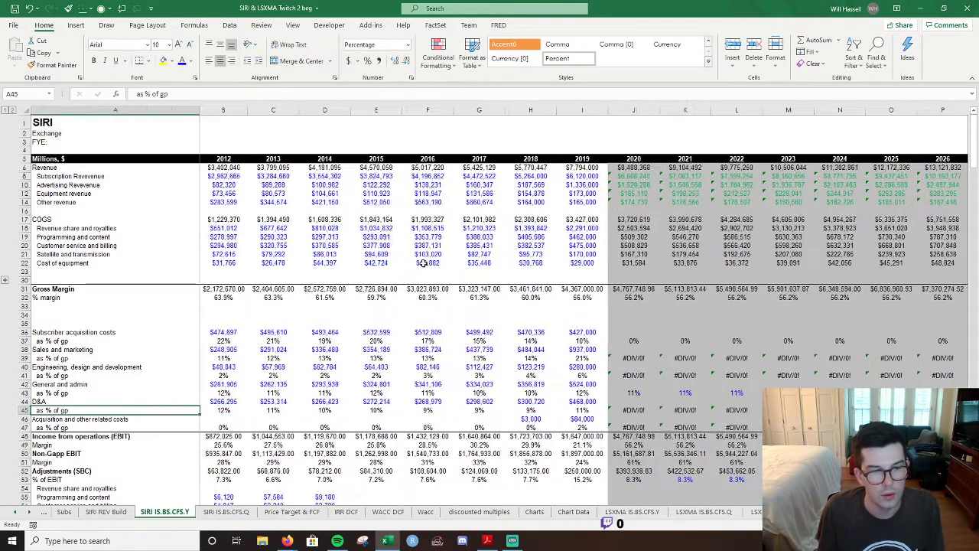
pyautogui.press('Right')
pyautogui.press('Up')
pyautogui.hotkey('ctrl', 'Left')
pyautogui.press('Left')
pyautogui.press('Right')
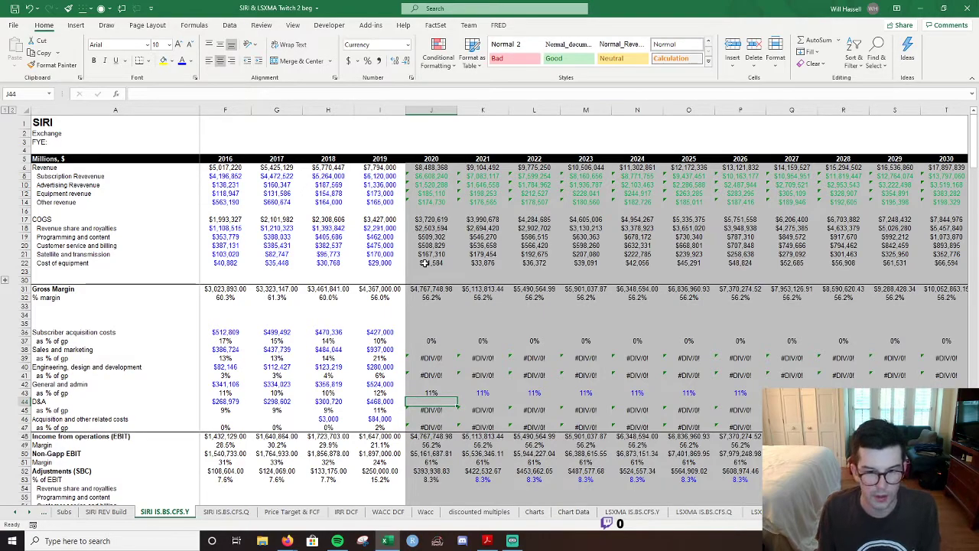
# Check the Acquisition and other related costs row and its 2019 percentage-of-gross-profit formula.
pyautogui.press('Down')
pyautogui.press('Down')
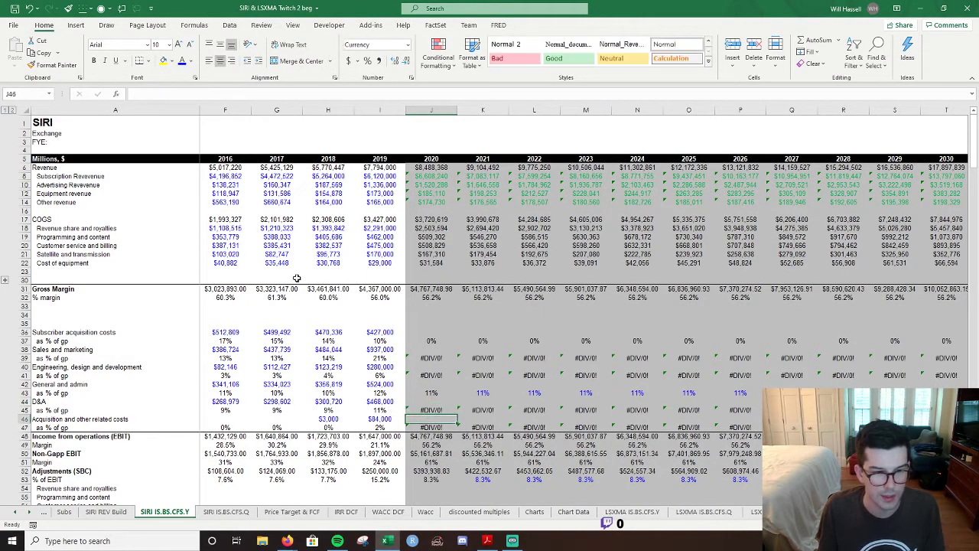
pyautogui.press('Down')
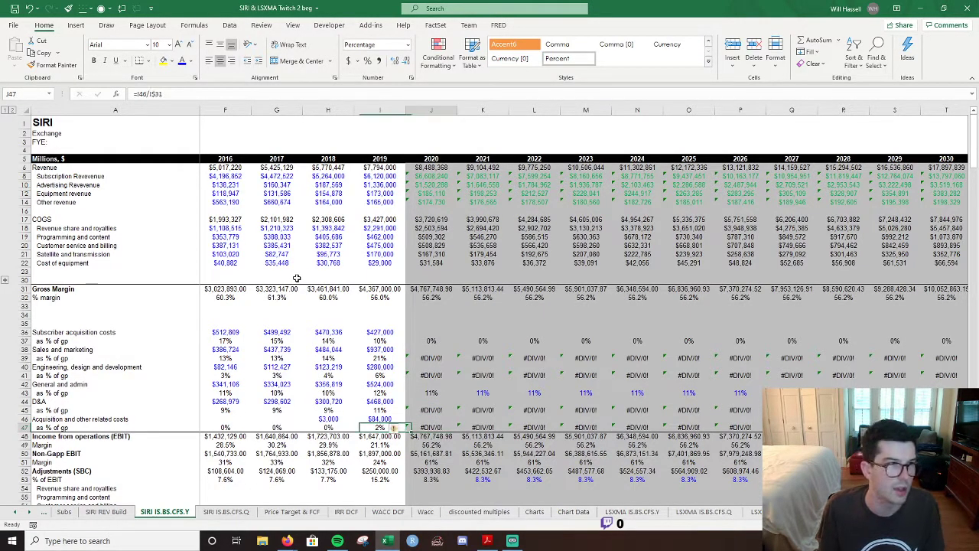
pyautogui.press('Up')
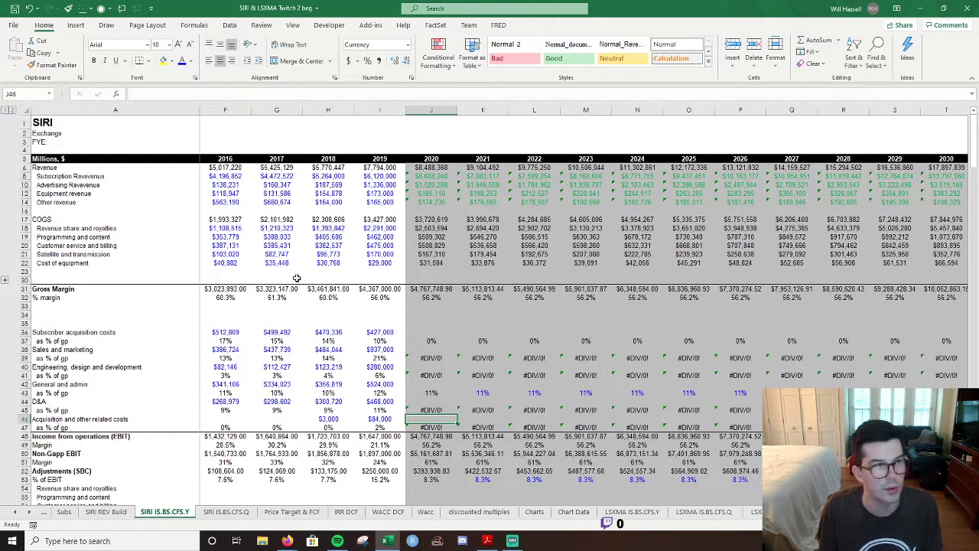
# Enter 0 for the 2020 Acquisition and other related costs and fill it across the forecast years through 2031.
pyautogui.write('0')
pyautogui.hotkey('ctrl', 'Return')
pyautogui.hotkey('shift', 'Right')
pyautogui.hotkey('shift', 'Right')
pyautogui.hotkey('shift', 'Right')
pyautogui.hotkey('shift', 'Right')
pyautogui.hotkey('shift', 'Right')
pyautogui.hotkey('shift', 'Right')
pyautogui.hotkey('shift', 'Right')
pyautogui.hotkey('shift', 'Right')
pyautogui.hotkey('shift', 'Right')
pyautogui.hotkey('shift', 'Right')
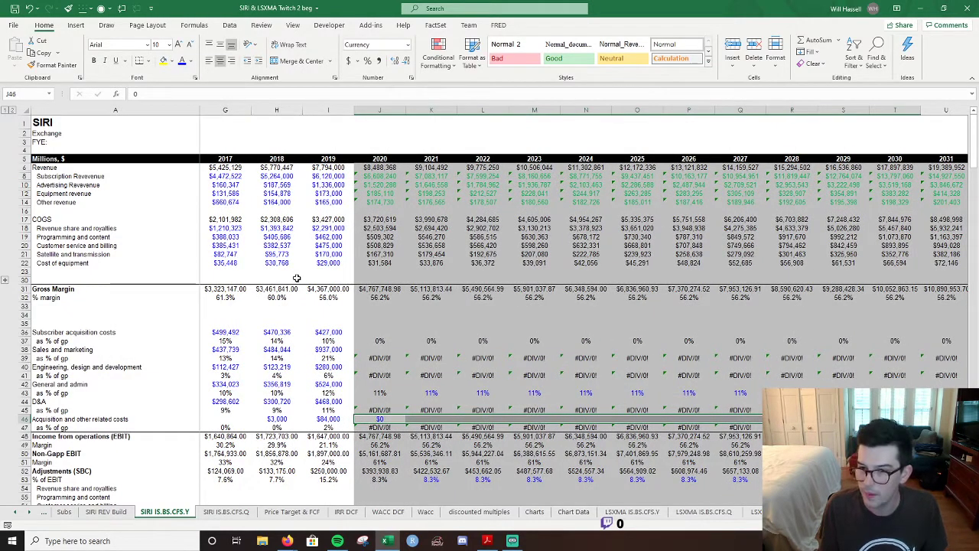
pyautogui.hotkey('shift', 'Left')
pyautogui.hotkey('shift', 'Left')
pyautogui.hotkey('shift', 'Left')
pyautogui.hotkey('shift', 'Left')
pyautogui.hotkey('shift', 'Left')
pyautogui.hotkey('shift', 'Left')
pyautogui.hotkey('shift', 'Left')
pyautogui.hotkey('shift', 'Left')
pyautogui.hotkey('shift', 'Left')
pyautogui.hotkey('shift', 'Left')
pyautogui.hotkey('shift', 'Right')
pyautogui.hotkey('shift', 'Right')
pyautogui.hotkey('shift', 'Right')
pyautogui.hotkey('shift', 'Right')
pyautogui.hotkey('shift', 'Right')
pyautogui.hotkey('shift', 'Right')
pyautogui.hotkey('shift', 'Right')
pyautogui.hotkey('shift', 'Right')
pyautogui.hotkey('shift', 'Right')
pyautogui.hotkey('shift', 'Right')
pyautogui.hotkey('shift', 'Right')
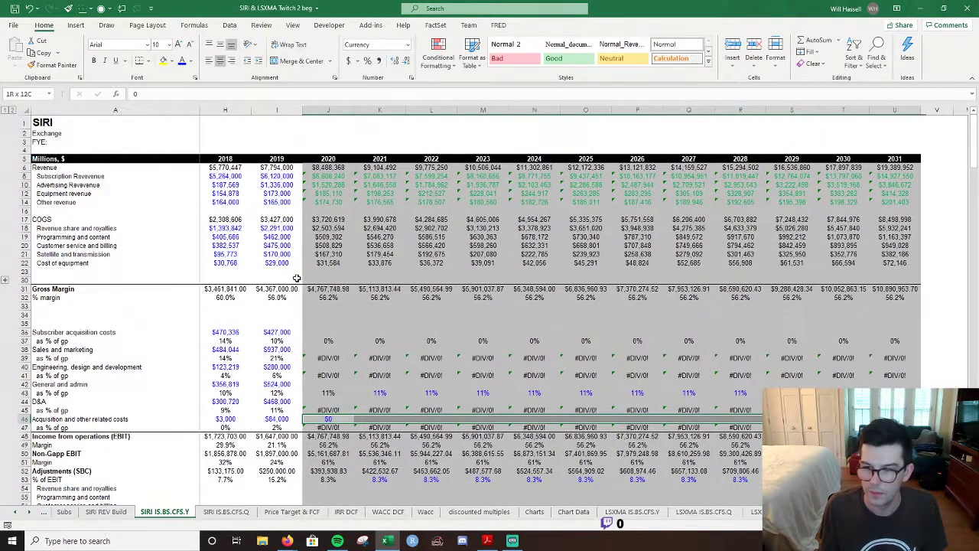
# Calculate 2020 General and admin as its percentage times gross margin with =J43*J31.
pyautogui.press('Up')
pyautogui.press('Up')
pyautogui.press('Up')
pyautogui.press('Up')
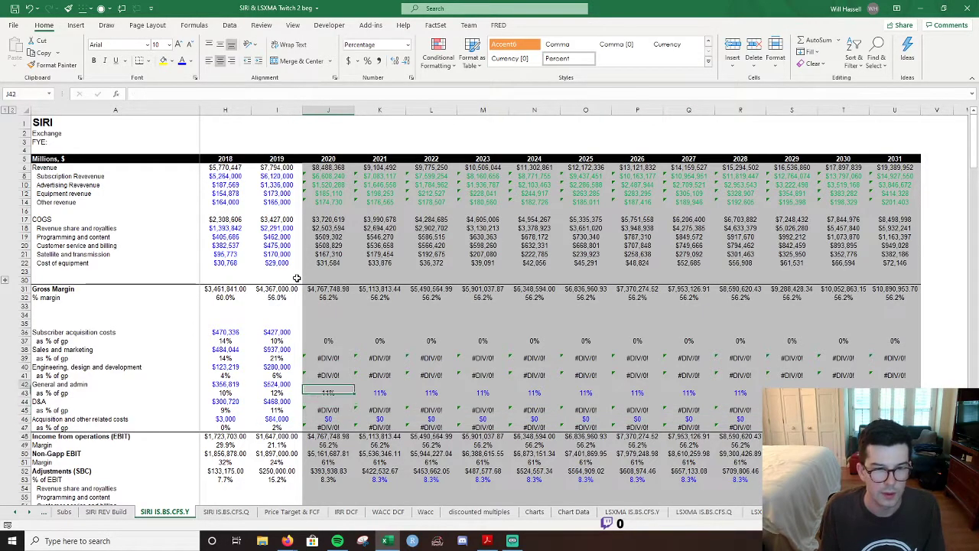
pyautogui.write('=')
pyautogui.press('Down')
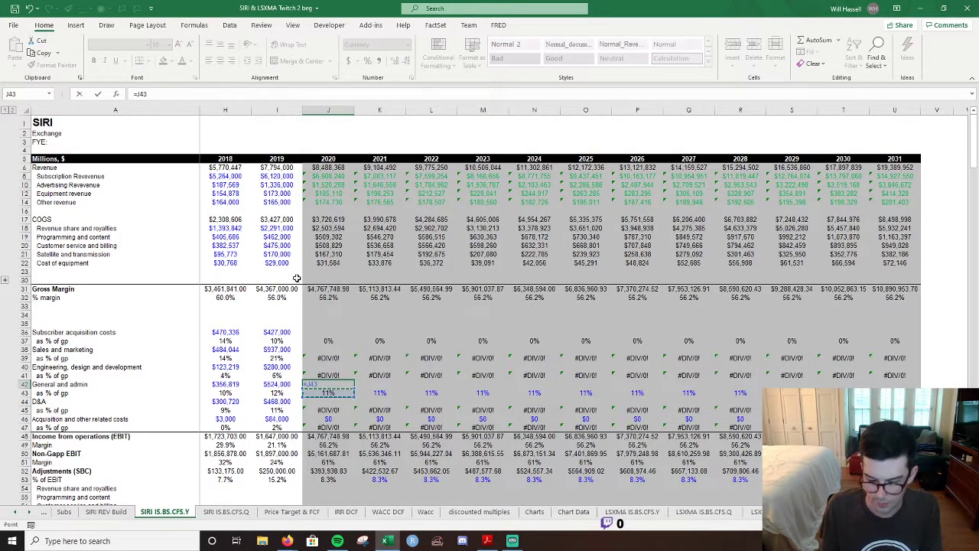
pyautogui.press('Up')
pyautogui.press('Up')
pyautogui.press('Up')
pyautogui.press('Up')
pyautogui.press('Up')
pyautogui.press('Up')
pyautogui.press('Up')
pyautogui.press('Up')
pyautogui.press('Up')
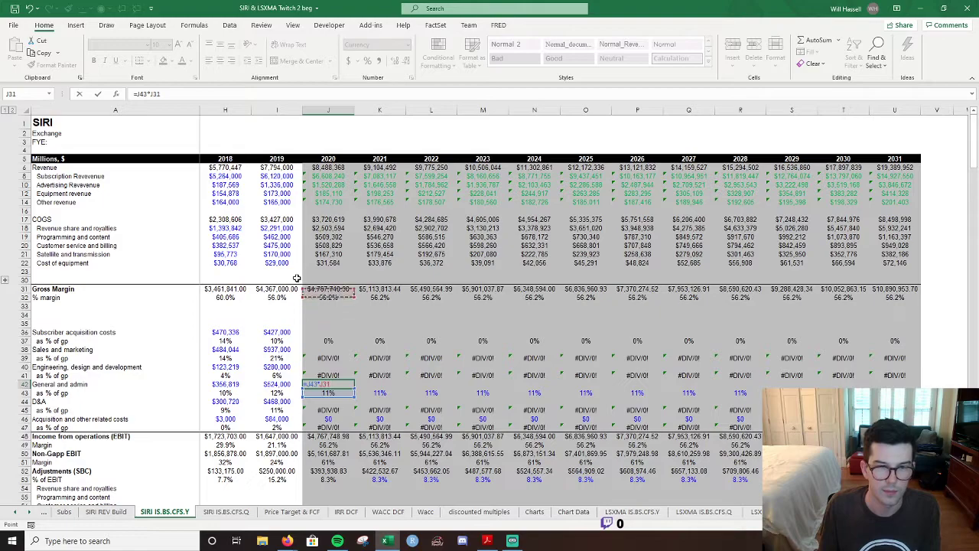
pyautogui.press('Return')
pyautogui.press('Up')
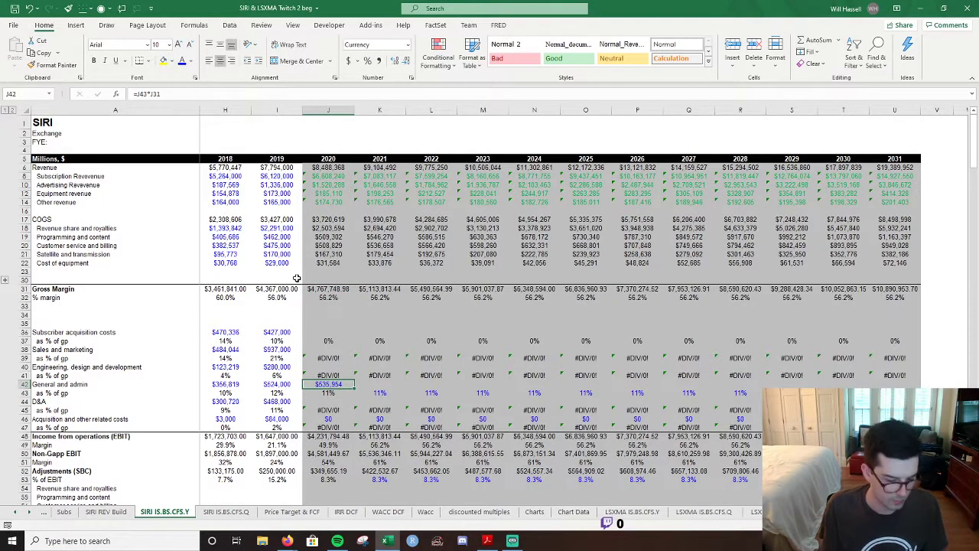
# Set the font color of the 2020 General and admin amount to automatic black.
pyautogui.hotkey('alt', 'h')
pyautogui.press('f')
pyautogui.press('c')
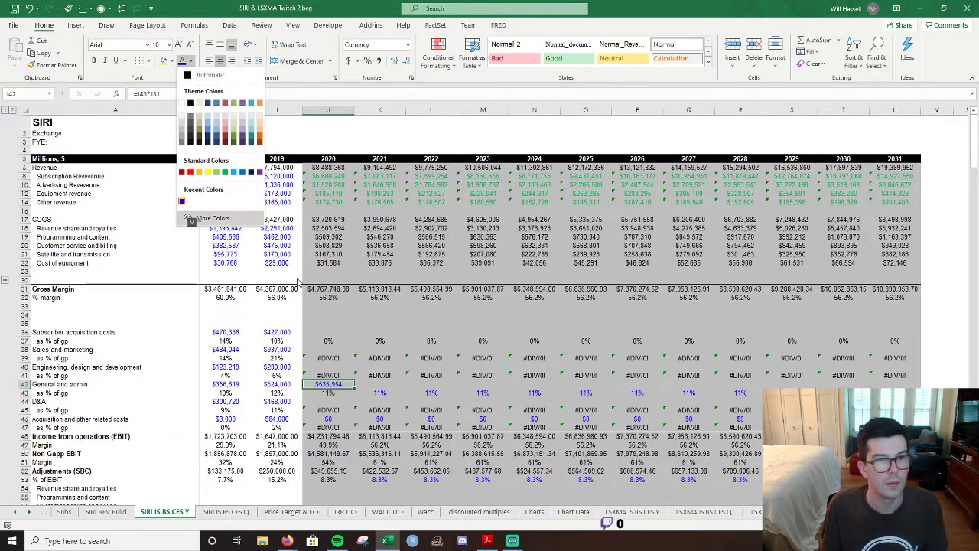
pyautogui.press('Down')
pyautogui.press('Return')
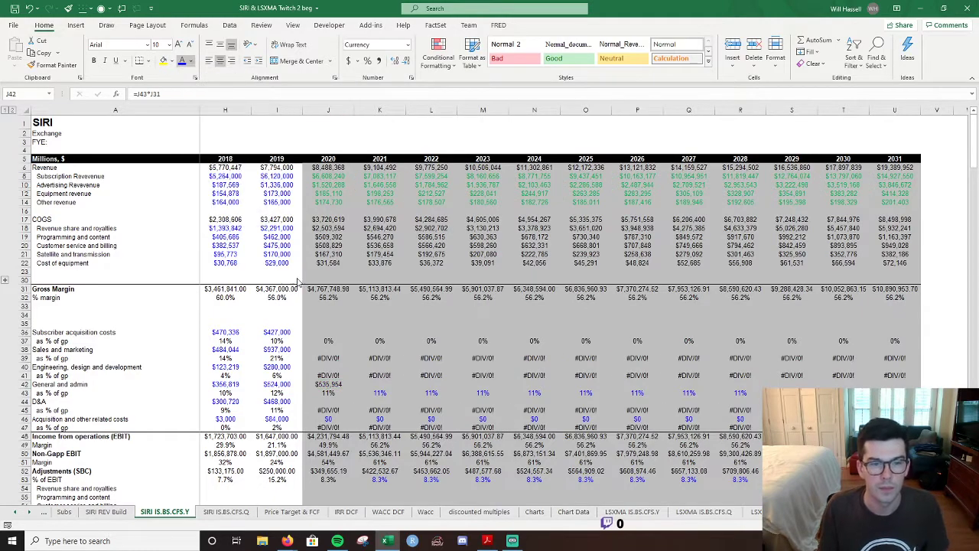
# Fill the 2020 General and admin amount formula across the forecast years through 2031.
pyautogui.hotkey('shift', 'Right')
pyautogui.hotkey('shift', 'Right')
pyautogui.hotkey('shift', 'Right')
pyautogui.hotkey('shift', 'Right')
pyautogui.hotkey('shift', 'Right')
pyautogui.hotkey('shift', 'Right')
pyautogui.hotkey('shift', 'Right')
pyautogui.hotkey('shift', 'Right')
pyautogui.hotkey('shift', 'Right')
pyautogui.hotkey('shift', 'Right')
pyautogui.hotkey('shift', 'Right')
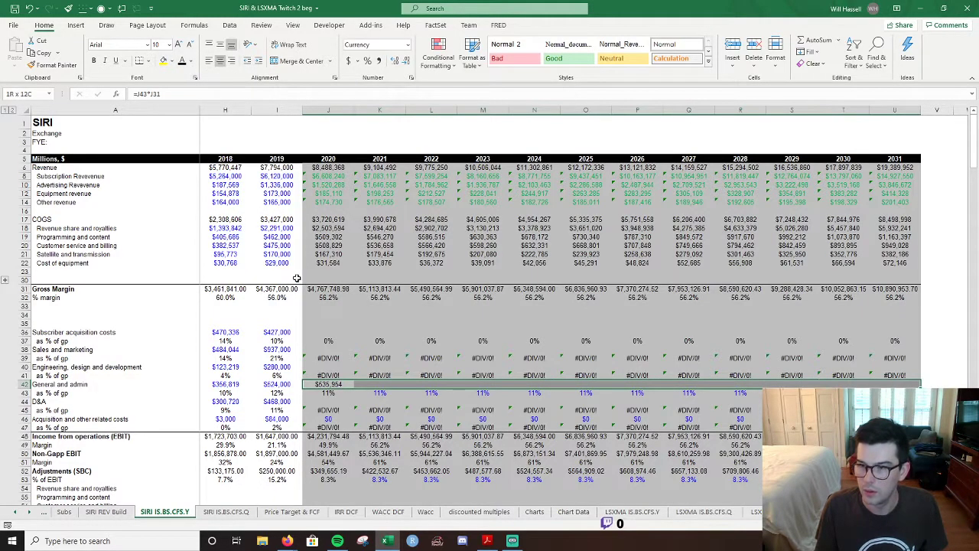
pyautogui.hotkey('ctrl', 'r')
# Show the 2019 Engineering, design and development percentage of gross profit with one decimal place.
pyautogui.press('Up')
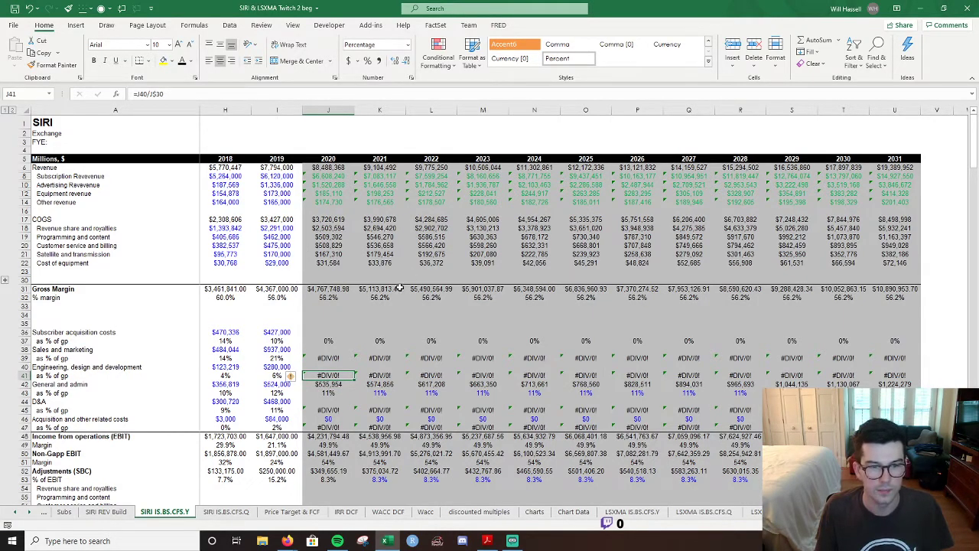
pyautogui.scroll(1, 399, 284)
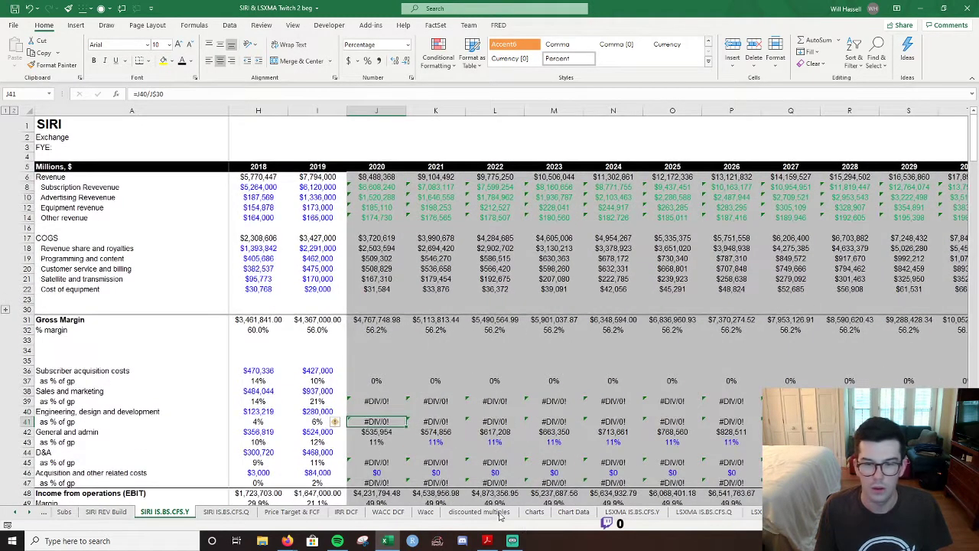
pyautogui.hscroll(1, 597, 306)
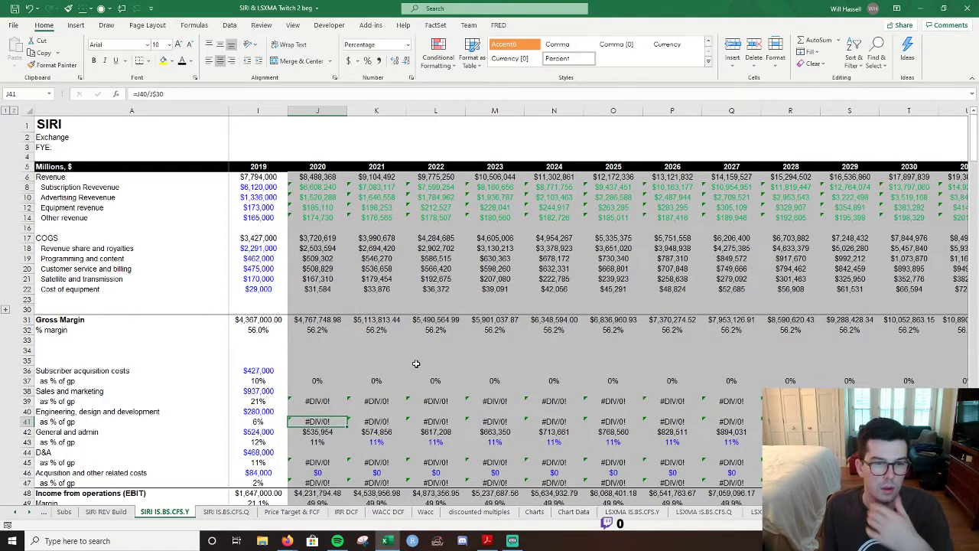
pyautogui.scroll(-1, 413, 360)
pyautogui.scroll(-1, 350, 346)
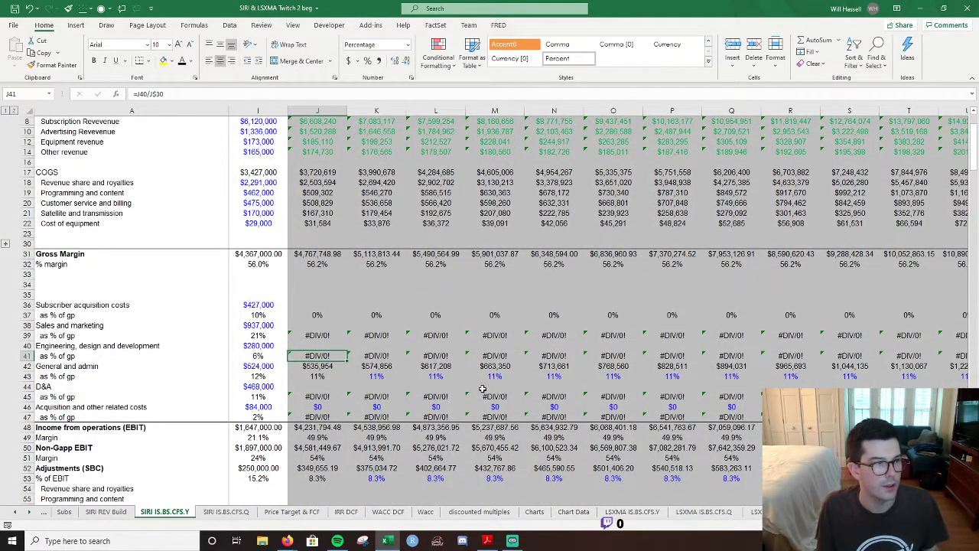
pyautogui.scroll(-1, 483, 389)
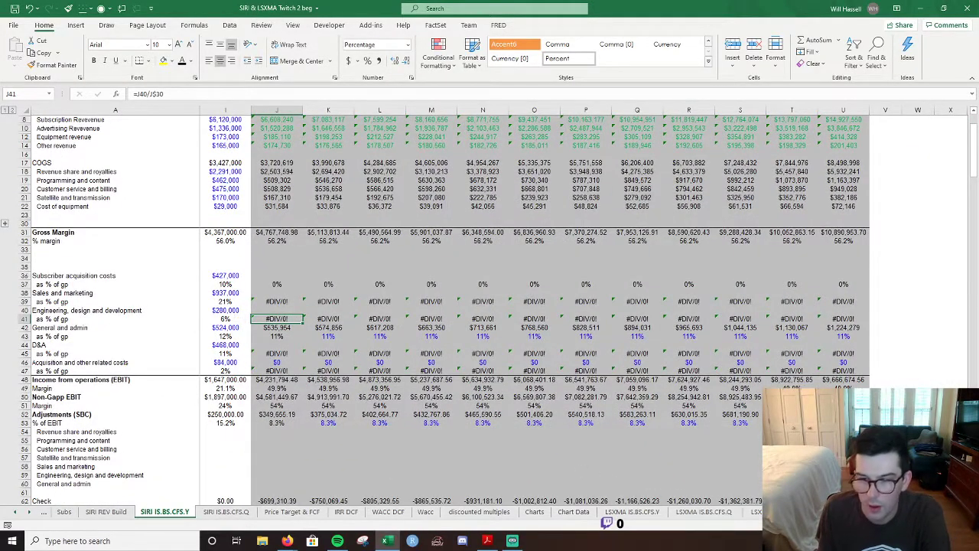
pyautogui.hscroll(-7, 582, 306)
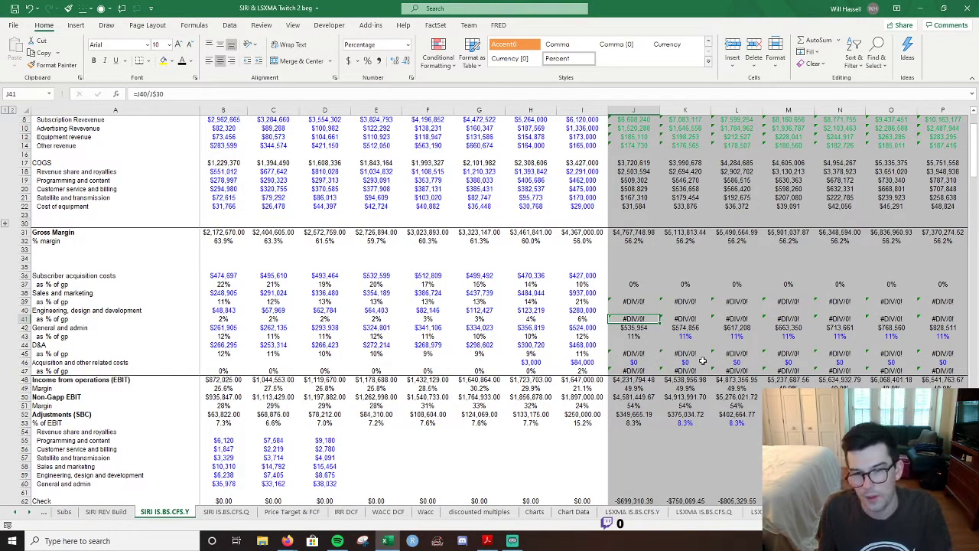
pyautogui.press('Left')
pyautogui.hotkey('alt', 'h')
pyautogui.press('0')
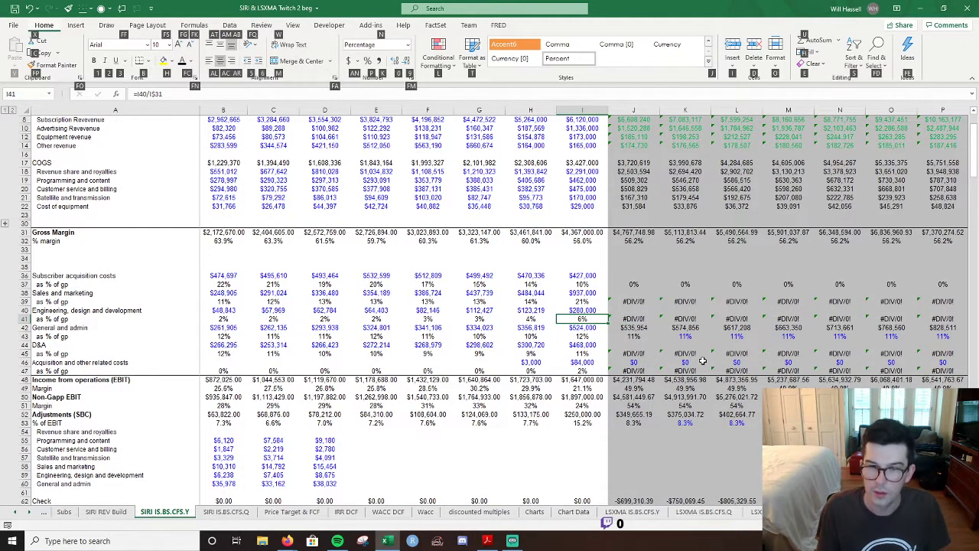
# Set the 2020 Engineering, design and development percentage to =I41-0.001 and show it with one decimal place.
pyautogui.press('Right')
pyautogui.press('Right')
pyautogui.press('Right')
pyautogui.press('Left')
pyautogui.press('Left')
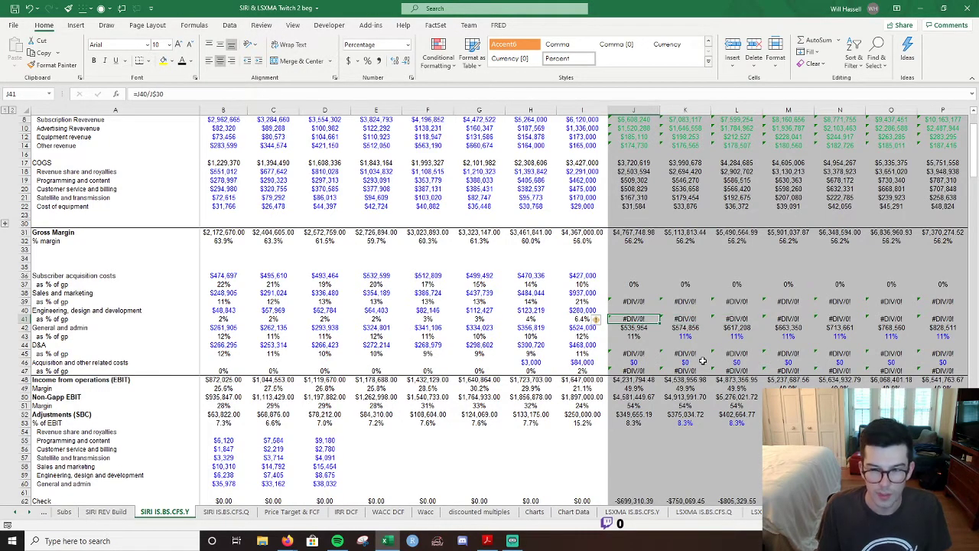
pyautogui.write('=')
pyautogui.press('Left')
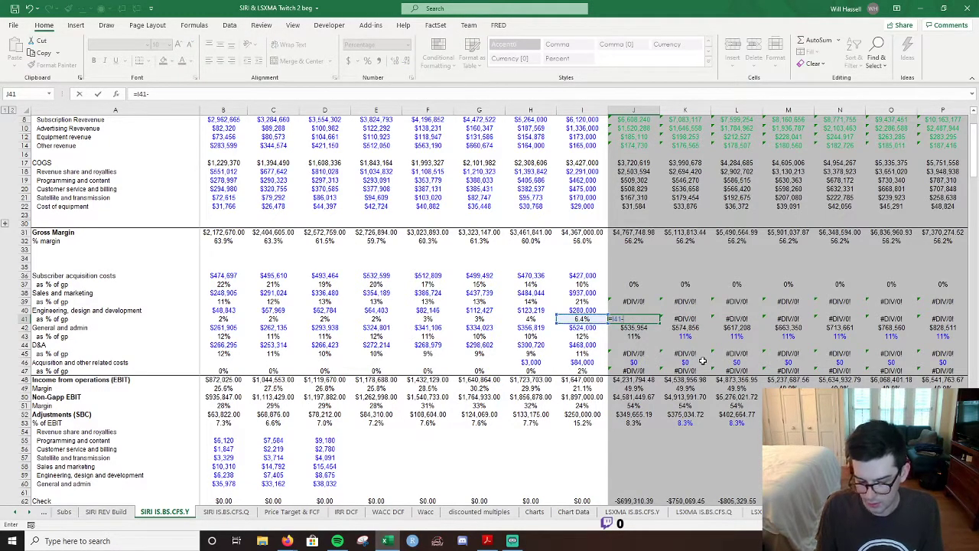
pyautogui.write('-0.001')
pyautogui.press('Return')
pyautogui.press('Up')
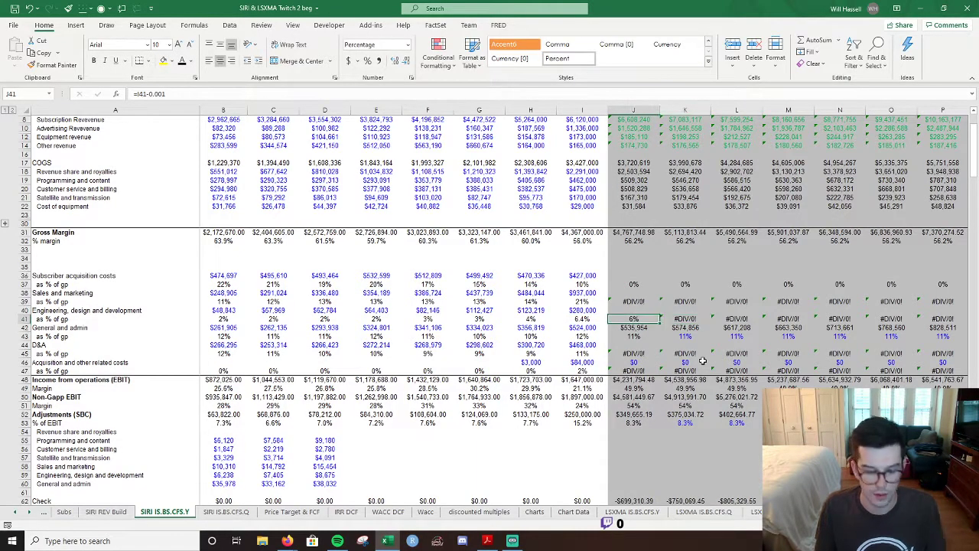
pyautogui.hotkey('alt', 'h')
pyautogui.press('0')
# Fill the 2020 Engineering, design and development percentage formula across the forecast years through 2031.
pyautogui.hotkey('shift', 'Right')
pyautogui.hotkey('ctrl', 'shift', 'Right')
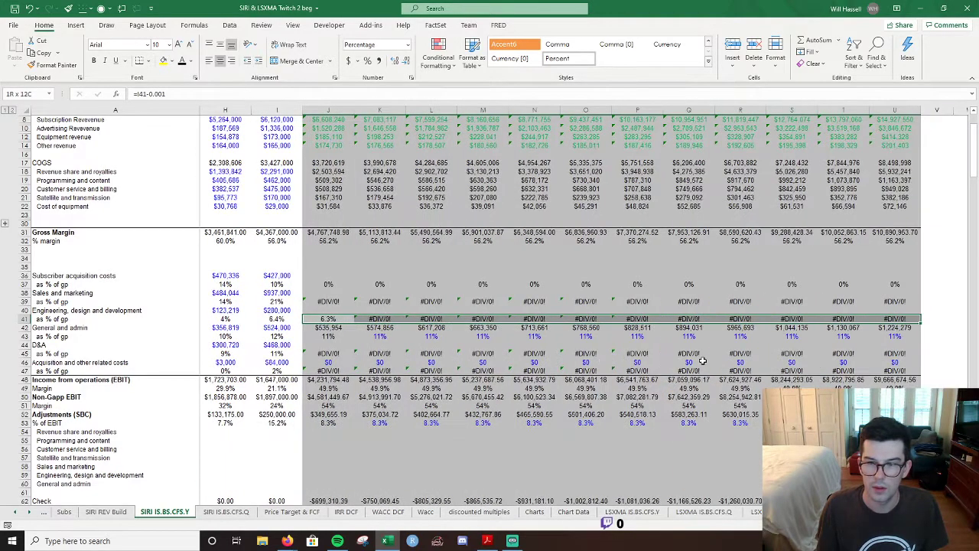
pyautogui.hotkey('ctrl', 'r')
# Look over the Engineering, design and development percentages from the historical years through the forecast.
pyautogui.hotkey('shift', 'BackSpace')
pyautogui.hotkey('ctrl', 'Left')
pyautogui.press('Right')
pyautogui.press('Right')
pyautogui.press('Right')
pyautogui.press('Right')
pyautogui.press('Right')
pyautogui.press('Right')
pyautogui.press('Right')
pyautogui.press('Right')
pyautogui.press('Right')
pyautogui.press('Right')
pyautogui.press('Right')
pyautogui.press('Right')
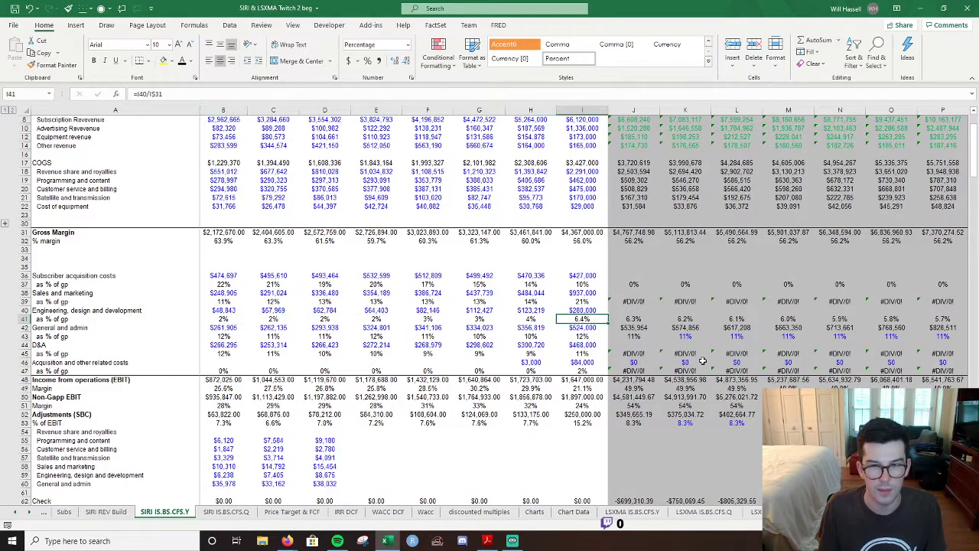
pyautogui.press('Right')
pyautogui.press('Right')
pyautogui.press('Right')
pyautogui.press('Right')
pyautogui.press('Right')
pyautogui.press('Right')
# Calculate 2020 Engineering, design and development costs as the percentage times gross margin with =J41*J31.
pyautogui.press('Left')
pyautogui.press('Down')
pyautogui.press('Down')
pyautogui.press('Down')
pyautogui.press('Left')
pyautogui.press('Left')
pyautogui.press('Left')
pyautogui.press('Left')
pyautogui.press('Left')
pyautogui.press('Left')
pyautogui.press('Left')
pyautogui.press('Up')
pyautogui.press('Up')
pyautogui.press('Up')
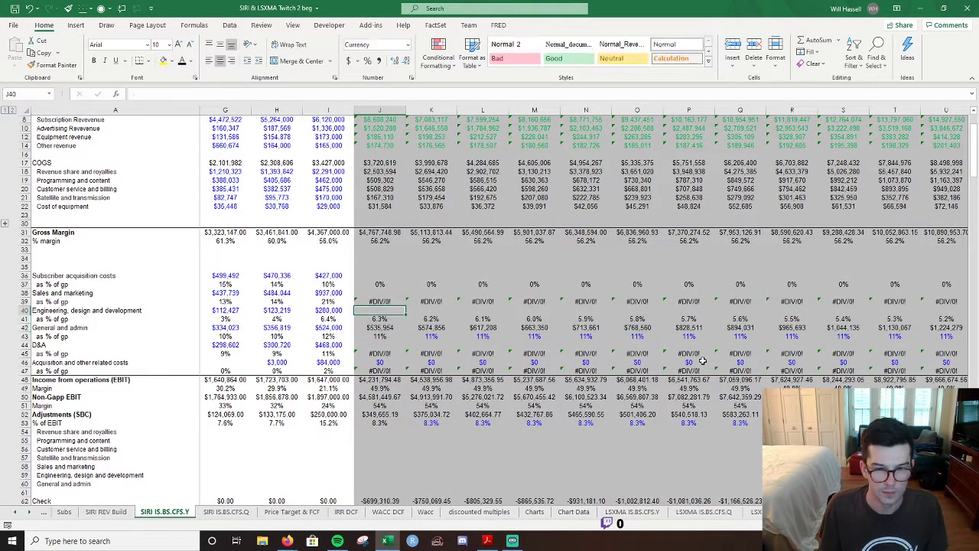
pyautogui.write('=')
pyautogui.press('Down')
pyautogui.write('*')
pyautogui.press('Up')
pyautogui.press('Up')
pyautogui.press('Up')
pyautogui.press('Up')
pyautogui.press('Up')
pyautogui.press('Up')
pyautogui.press('Up')
pyautogui.press('Up')
pyautogui.press('Up')
pyautogui.hotkey('ctrl', 'Return')
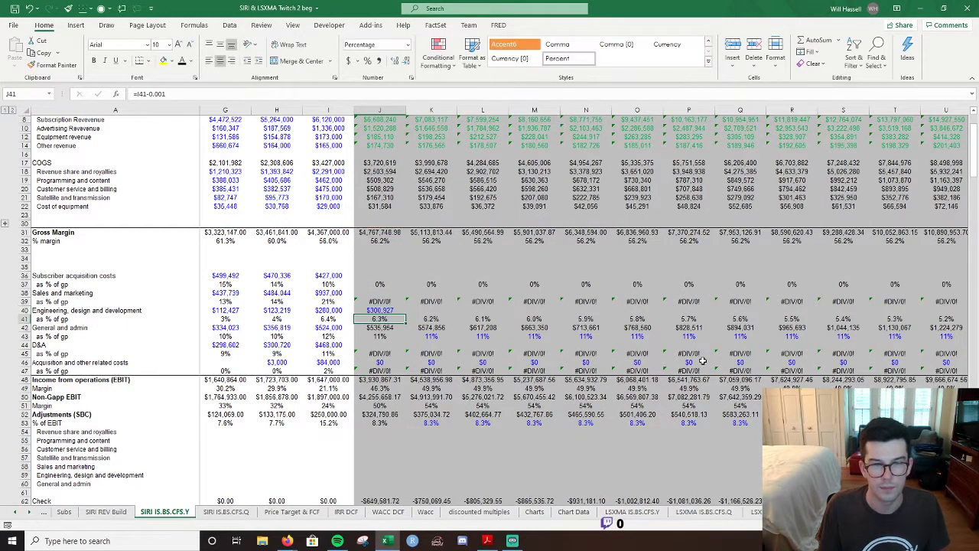
# Set the font color of the 2020 Engineering, design and development amount to automatic black.
pyautogui.hotkey('alt', 'h')
pyautogui.press('f')
pyautogui.press('c')
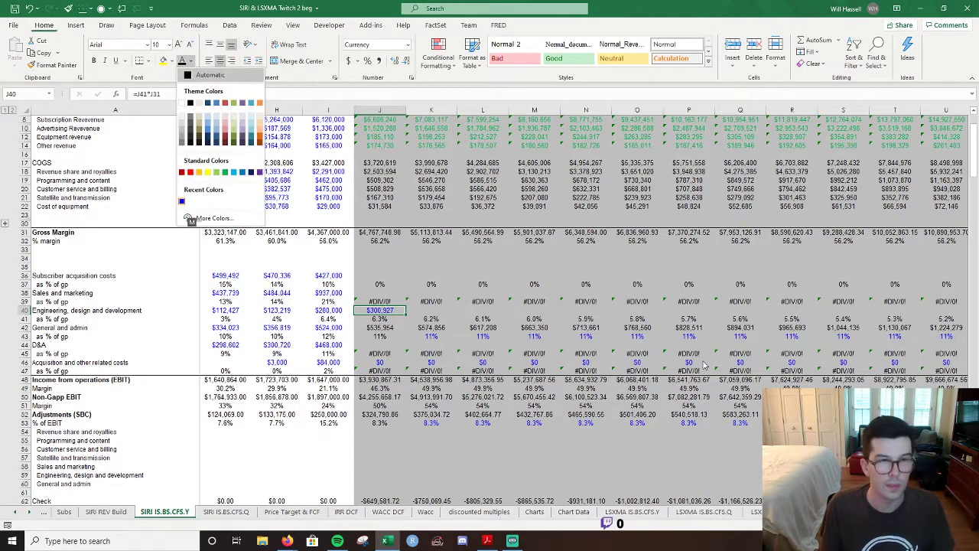
pyautogui.press('Down')
pyautogui.press('Return')
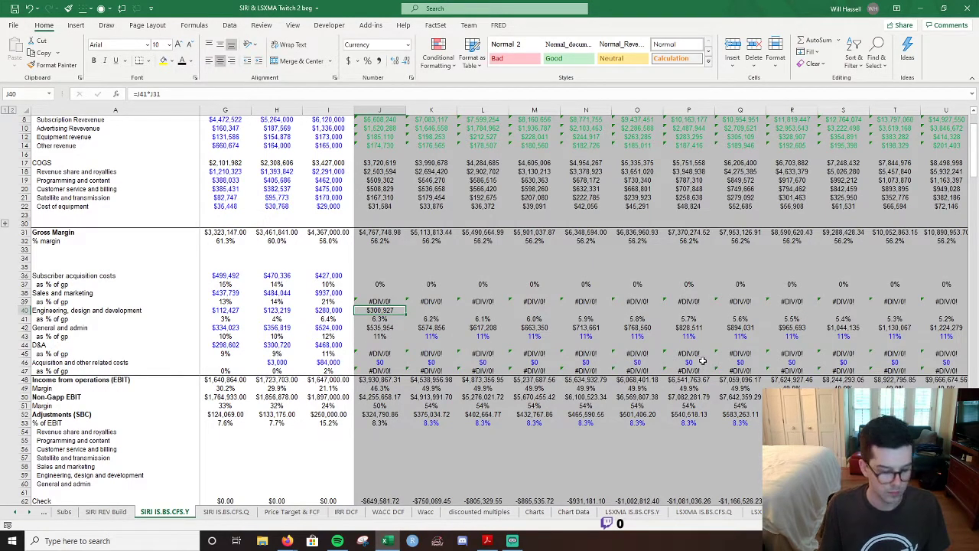
# Lock the gross margin row in the 2020 Engineering, design and development formula, making it =J41*J$31.
pyautogui.press('alt')
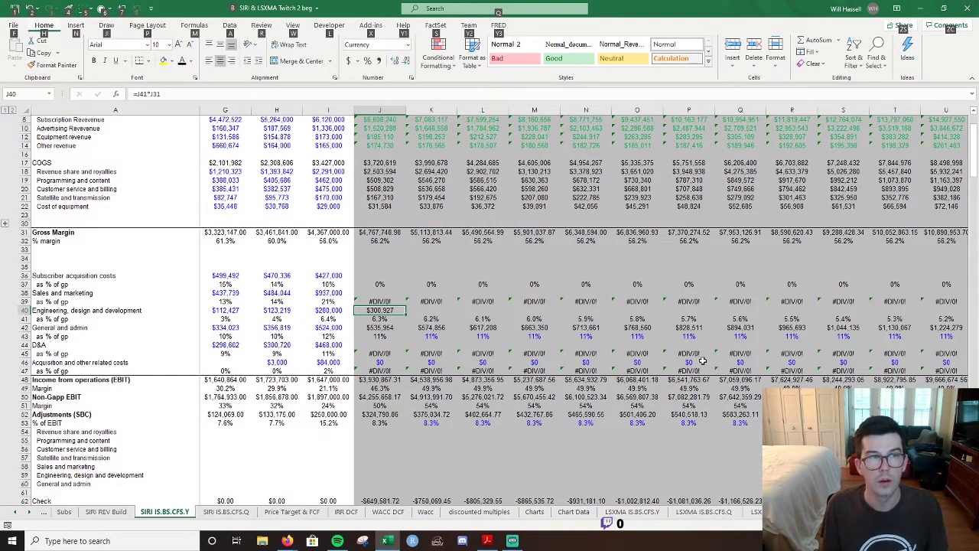
pyautogui.press('Escape')
pyautogui.press('F2')
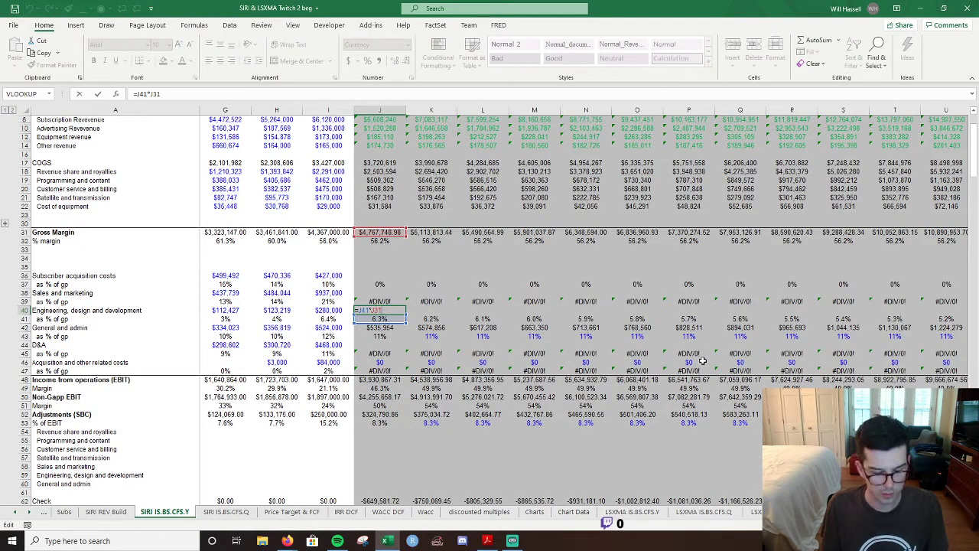
pyautogui.press('F4')
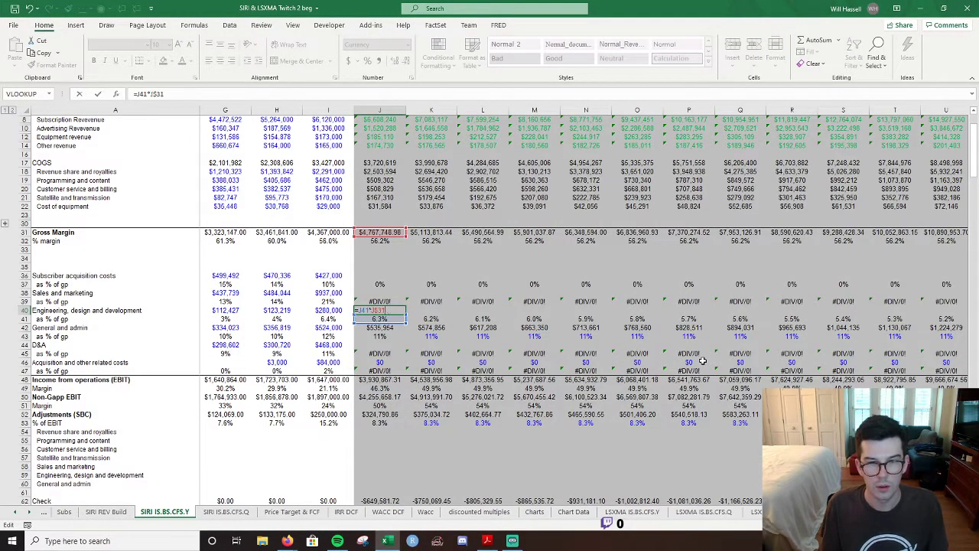
pyautogui.hotkey('ctrl', 'Return')
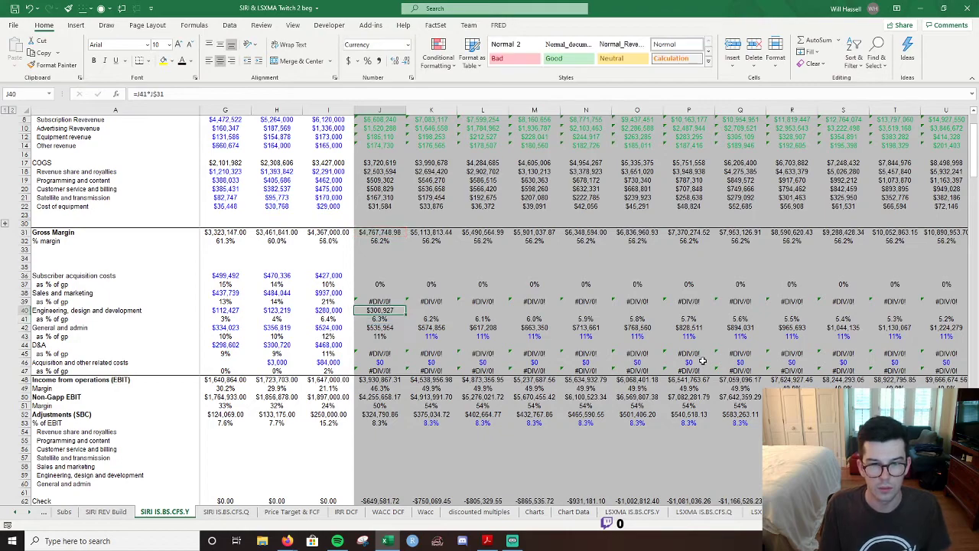
# Copy the 2020 Engineering, design and development formula across the forecast years through 2031 and check the copied formula.
pyautogui.hotkey('shift', 'Right')
pyautogui.hotkey('shift', 'Right')
pyautogui.hotkey('shift', 'Right')
pyautogui.hotkey('shift', 'Right')
pyautogui.hotkey('shift', 'Right')
pyautogui.hotkey('shift', 'Right')
pyautogui.hotkey('shift', 'Right')
pyautogui.hotkey('shift', 'Right')
pyautogui.hotkey('shift', 'Right')
pyautogui.hotkey('shift', 'Right')
pyautogui.hotkey('shift', 'Right')
pyautogui.hotkey('ctrl', 'r')
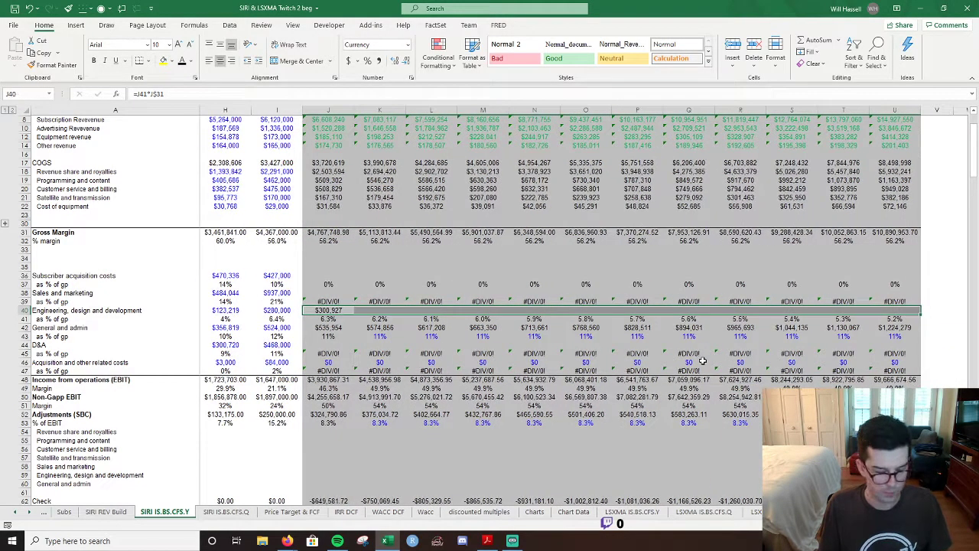
pyautogui.press('Right')
pyautogui.press('F2')
pyautogui.press('Escape')
pyautogui.press('Left')
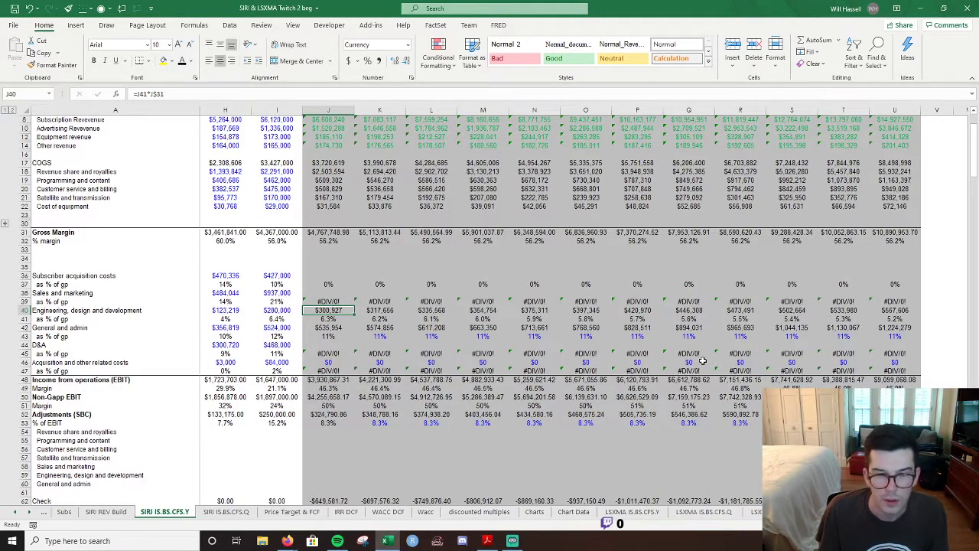
# Look over the 2020 operating expense lines, from Engineering, design and development down to the EBIT margin and back up.
pyautogui.press('Down')
pyautogui.press('Down')
pyautogui.press('Down')
pyautogui.press('Down')
pyautogui.press('Down')
pyautogui.press('Down')
pyautogui.press('Down')
pyautogui.press('Down')
pyautogui.press('Down')
pyautogui.press('Up')
pyautogui.press('Up')
pyautogui.press('Up')
pyautogui.press('Up')
pyautogui.press('Up')
pyautogui.press('Up')
pyautogui.press('Up')
pyautogui.press('Up')
pyautogui.press('Up')
pyautogui.press('Up')
pyautogui.press('Up')
pyautogui.press('Up')
# Examine the historical Sales and marketing figures and compare Subscriber acquisition costs as % of gp between 2019 and 2020.
pyautogui.press('Left')
pyautogui.press('Left')
pyautogui.press('Left')
pyautogui.press('Left')
pyautogui.press('Left')
pyautogui.press('Left')
pyautogui.press('Left')
pyautogui.press('Right')
pyautogui.press('Right')
pyautogui.press('Right')
pyautogui.press('Right')
pyautogui.press('Right')
pyautogui.press('Right')
pyautogui.press('Right')
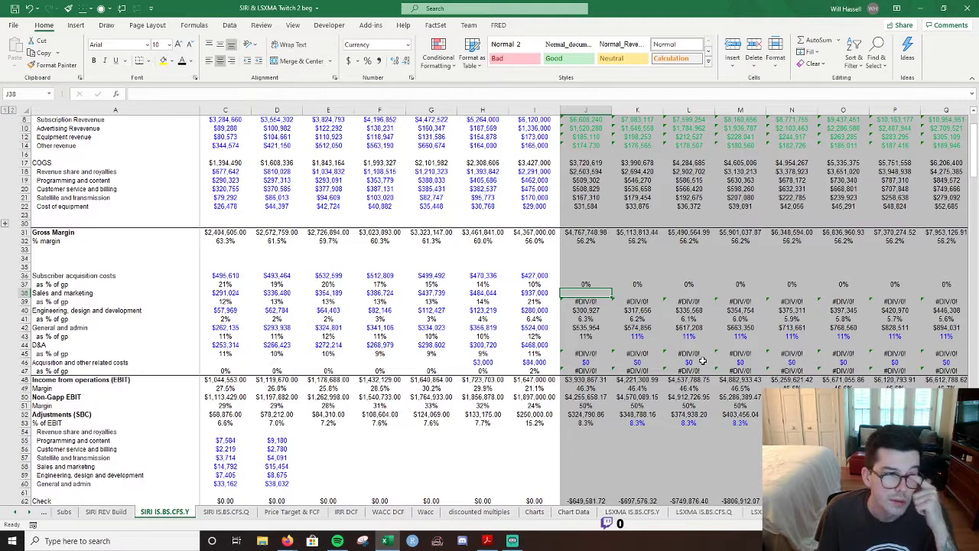
pyautogui.press('Up')
pyautogui.press('Left')
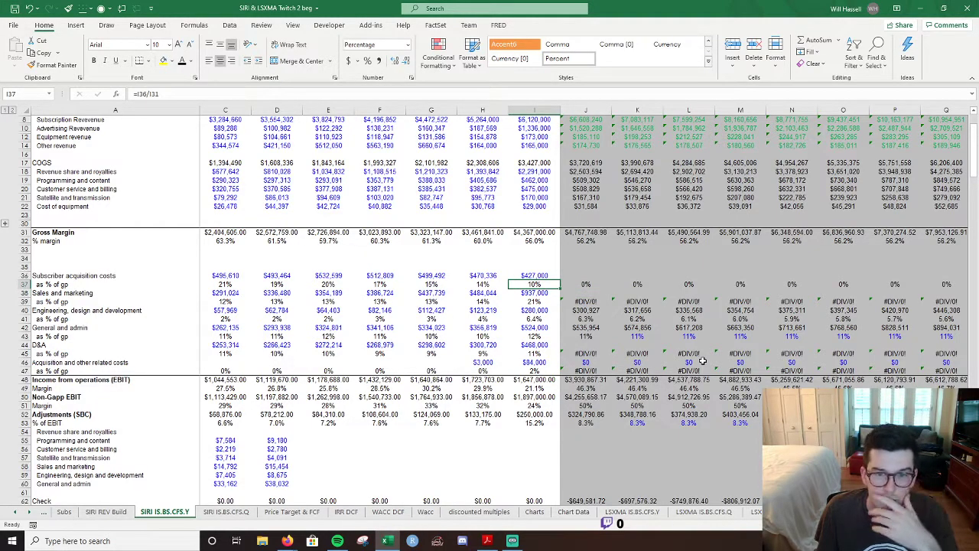
pyautogui.press('Right')
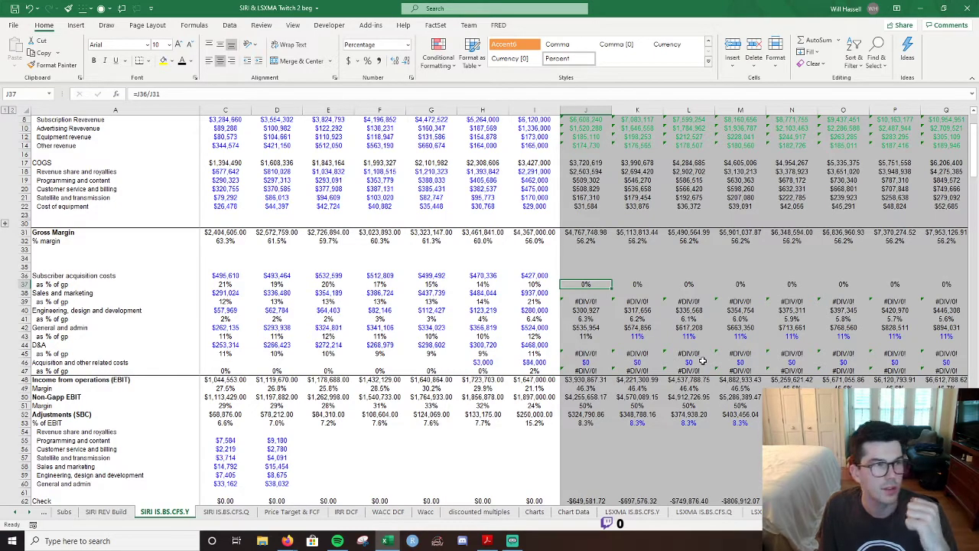
# Look through the Subs sheet for drivers of subscriber acquisition costs, including the SAC, per installation row and its 2020 forecast cell.
pyautogui.click(65, 511)
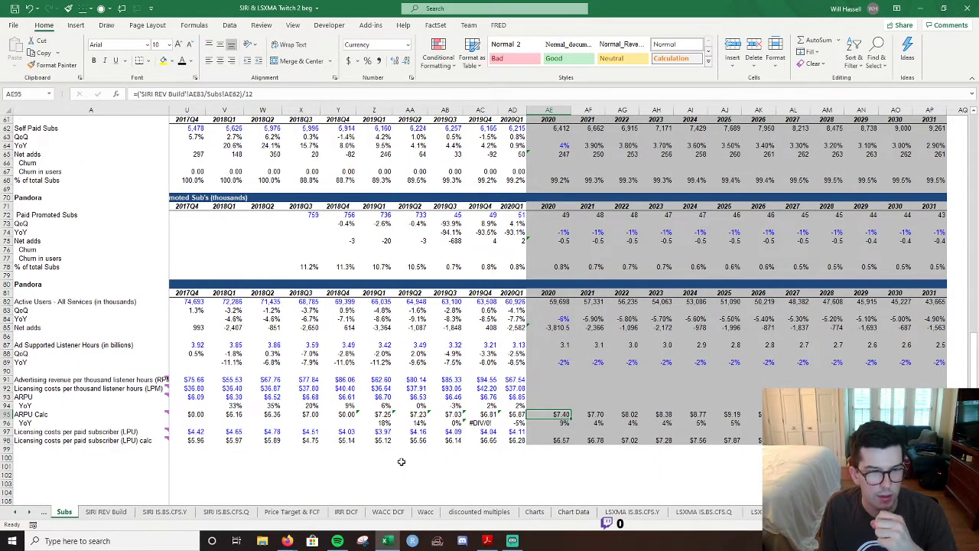
pyautogui.scroll(6, 402, 462)
pyautogui.scroll(3, 529, 373)
pyautogui.click(541, 213)
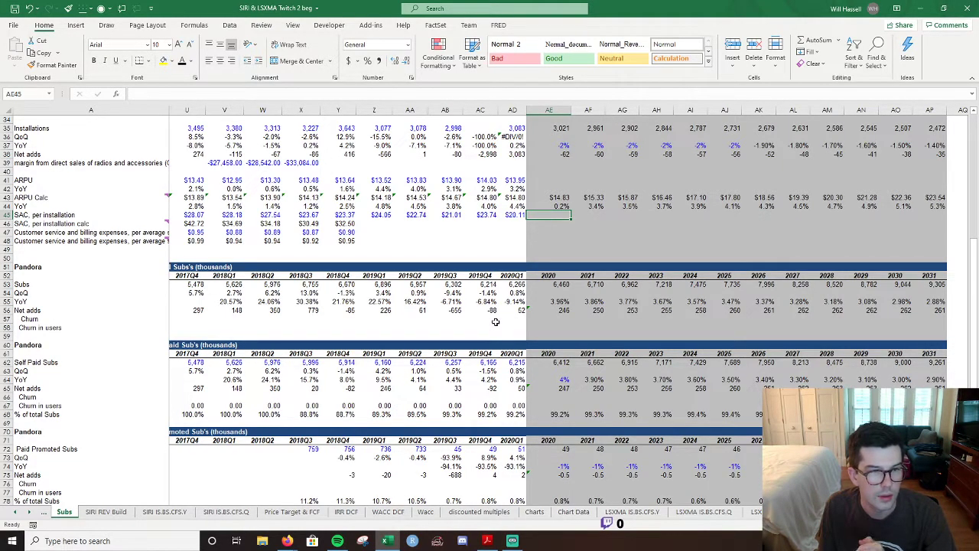
pyautogui.scroll(-11, 496, 322)
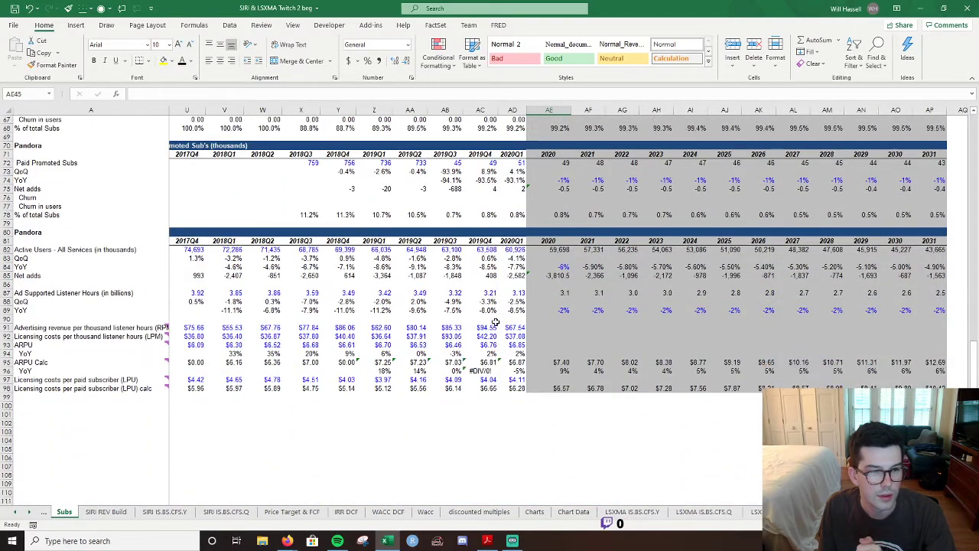
# On the SIRI IS.BS.CFS.Y sheet, show the 2012–2019 Sales and marketing percentages of gross profit with one decimal place.
pyautogui.click(173, 512)
pyautogui.scroll(1, 790, 239)
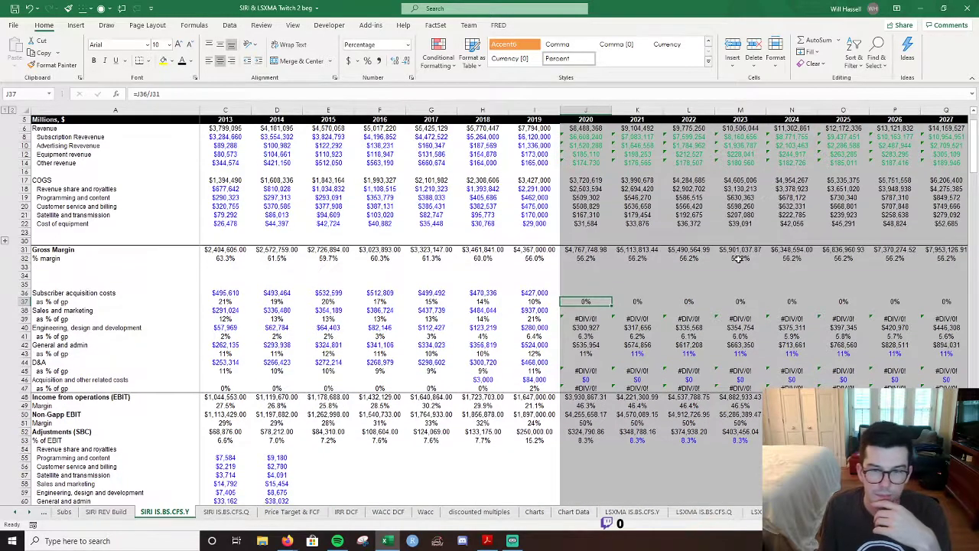
pyautogui.click(585, 319)
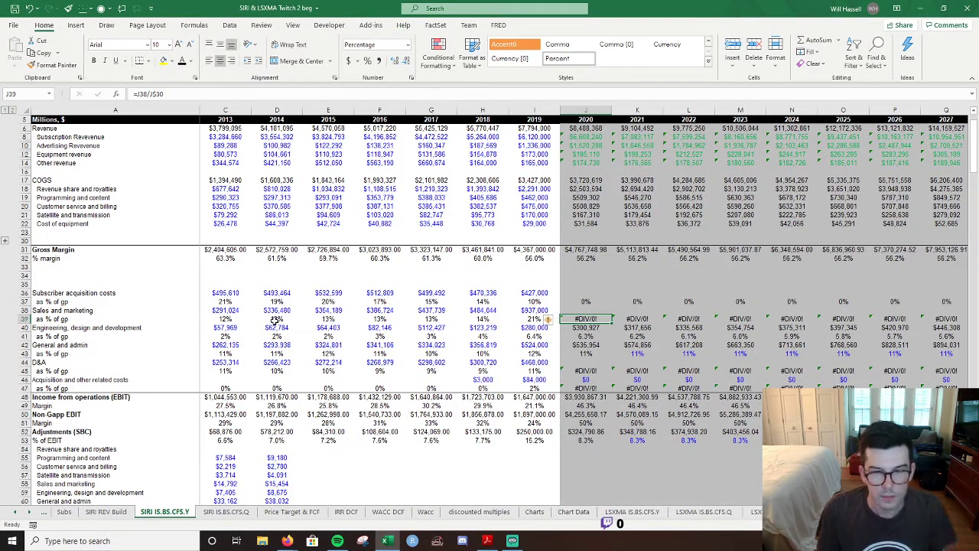
pyautogui.press('Left')
pyautogui.press('Left')
pyautogui.press('Left')
pyautogui.press('Left')
pyautogui.press('Left')
pyautogui.press('Left')
pyautogui.press('Left')
pyautogui.press('Left')
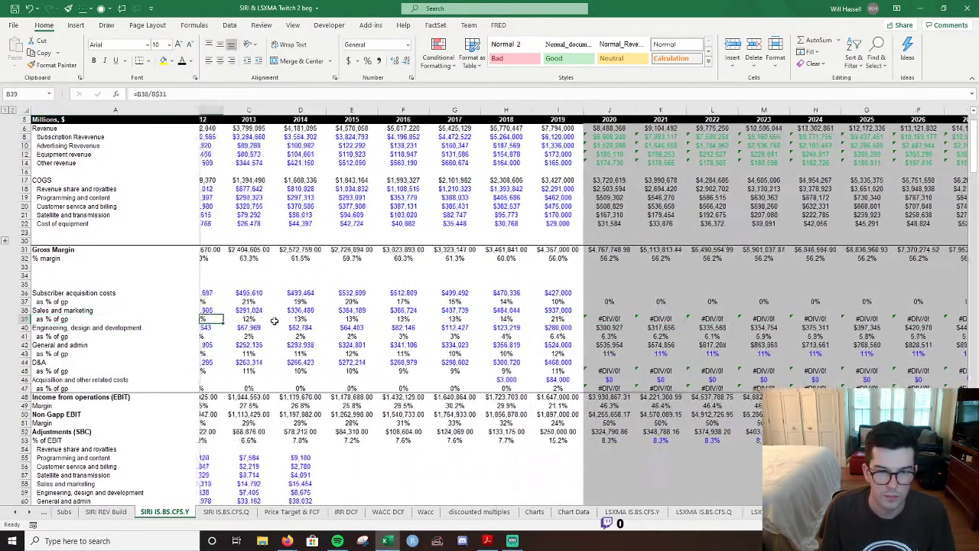
pyautogui.hotkey('shift', 'Right')
pyautogui.hotkey('shift', 'Right')
pyautogui.hotkey('shift', 'Right')
pyautogui.hotkey('shift', 'Right')
pyautogui.hotkey('shift', 'Right')
pyautogui.hotkey('shift', 'Right')
pyautogui.hotkey('shift', 'Right')
pyautogui.hotkey('alt', 'h')
pyautogui.press('0')
# Review the Sales and marketing percentages of gross profit from 2013 through the forecast years.
pyautogui.click(273, 319)
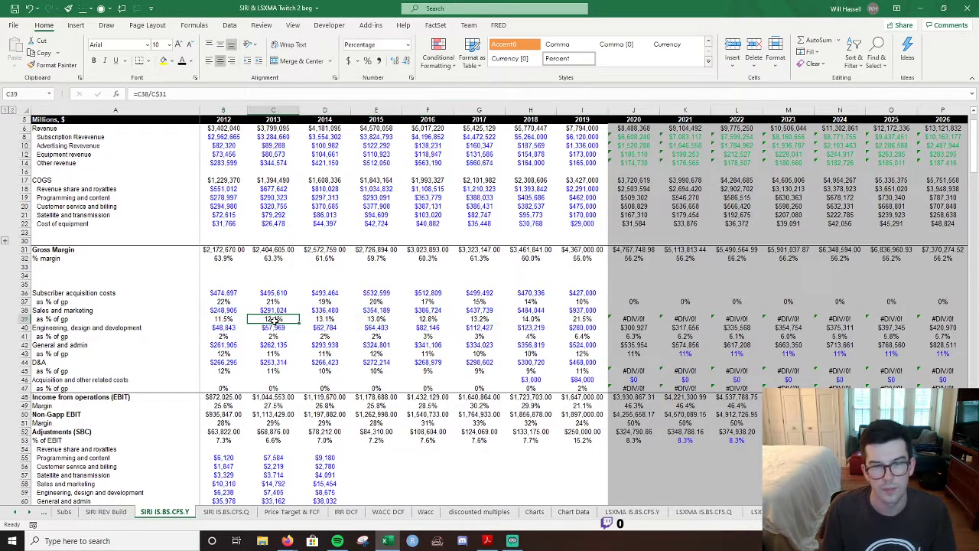
pyautogui.press('Right')
pyautogui.press('Right')
pyautogui.press('Right')
pyautogui.press('Right')
pyautogui.press('Right')
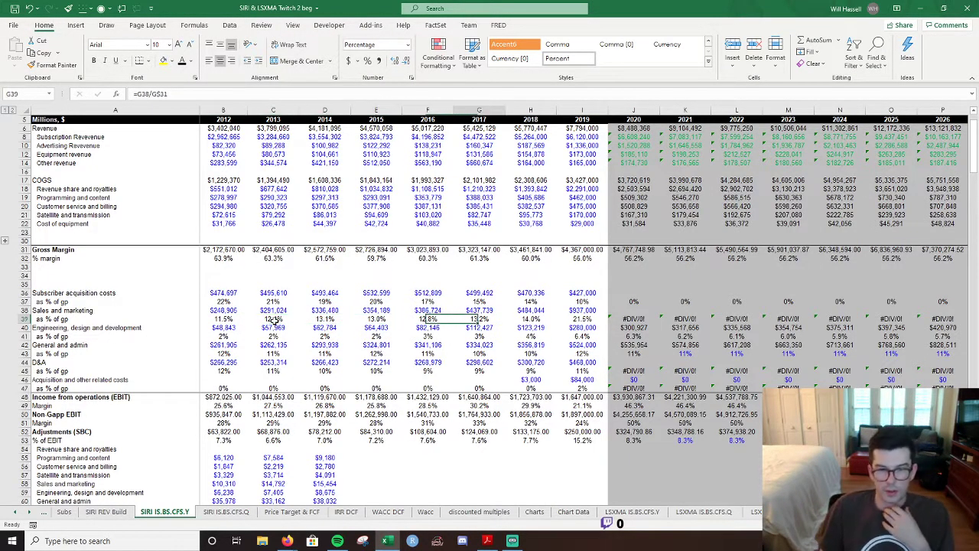
pyautogui.press('Right')
pyautogui.press('Right')
pyautogui.press('Right')
pyautogui.press('Right')
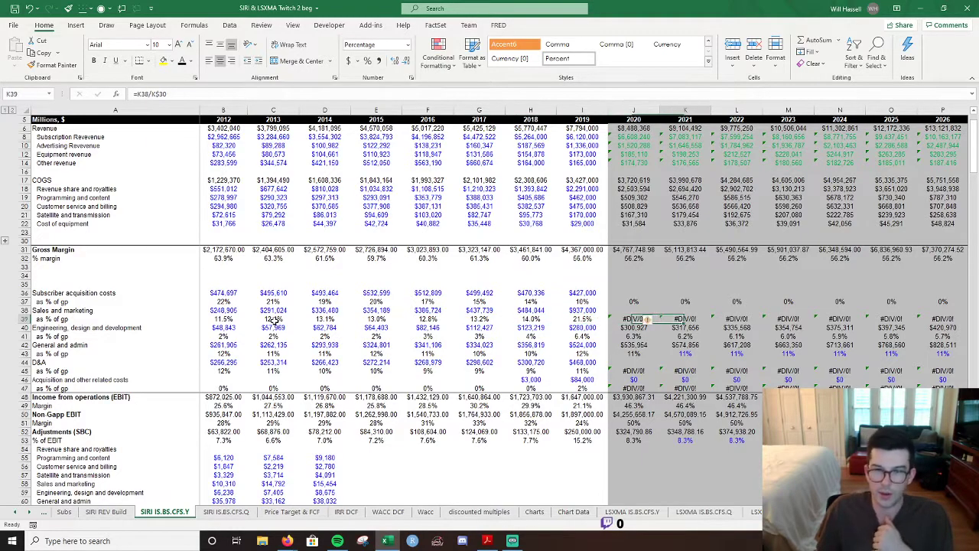
pyautogui.press('Right')
pyautogui.press('Right')
pyautogui.press('Right')
pyautogui.press('Right')
pyautogui.press('Right')
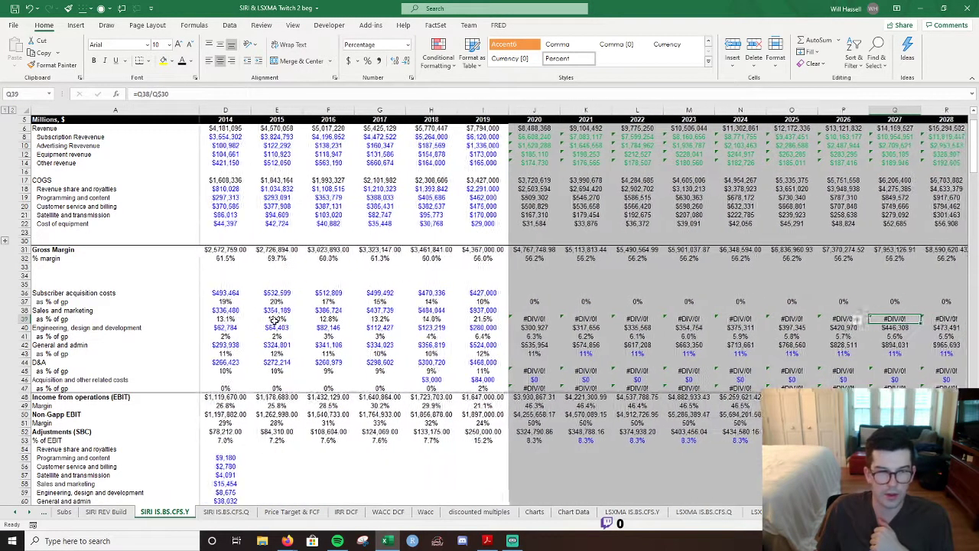
pyautogui.press('Left')
pyautogui.press('Left')
pyautogui.press('Left')
pyautogui.press('Left')
pyautogui.press('Left')
pyautogui.press('Left')
pyautogui.press('Left')
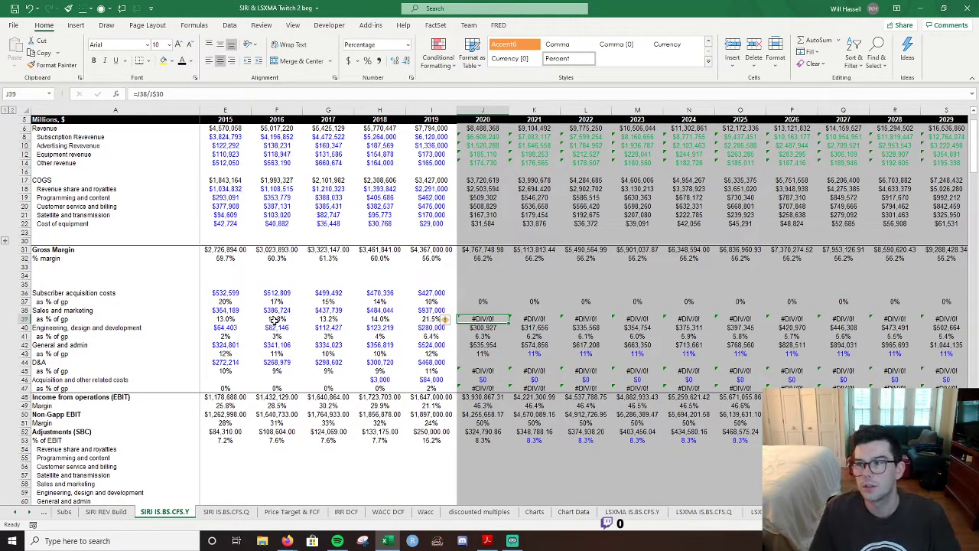
# Set the 2020 Sales and marketing percentage to half a point below 2019 with =I39-0.005.
pyautogui.write('=')
pyautogui.press('Left')
pyautogui.write('-')
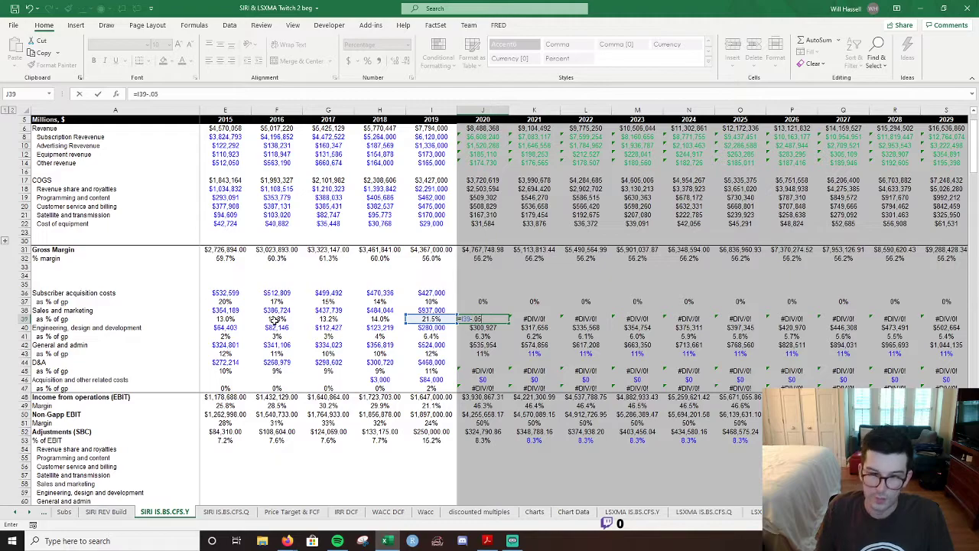
pyautogui.hotkey('ctrl', 'Return')
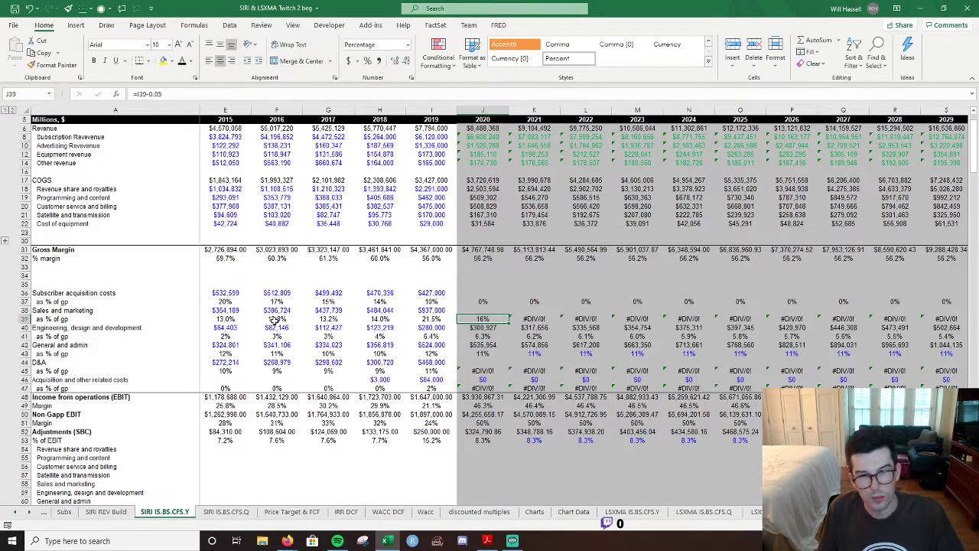
pyautogui.press('F2')
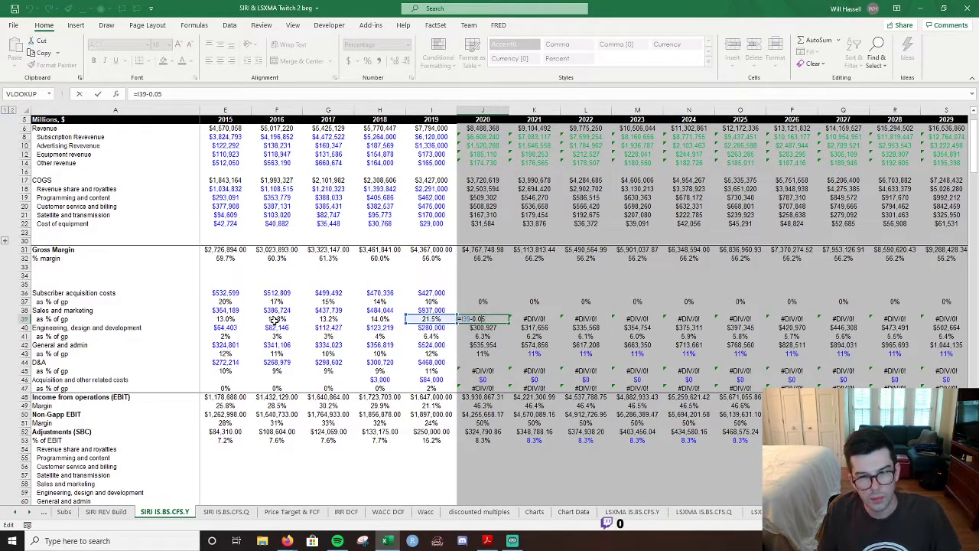
pyautogui.press('Left')
pyautogui.press('Left')
pyautogui.write('0')
pyautogui.hotkey('ctrl', 'Return')
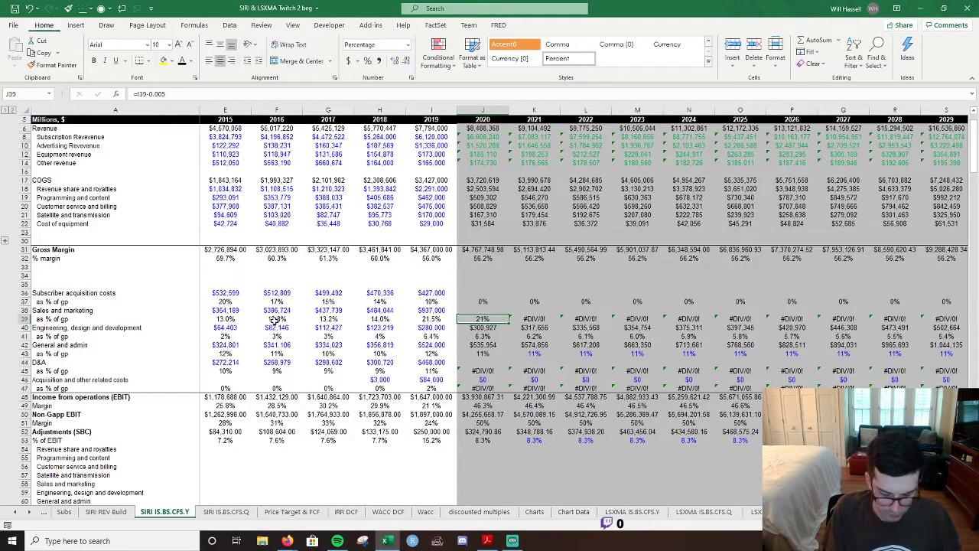
# Show the 2020 Sales and marketing percentage with one decimal and copy its formula across through 2031.
pyautogui.hotkey('shift', 'Right')
pyautogui.hotkey('ctrl', 'shift', 'Right')
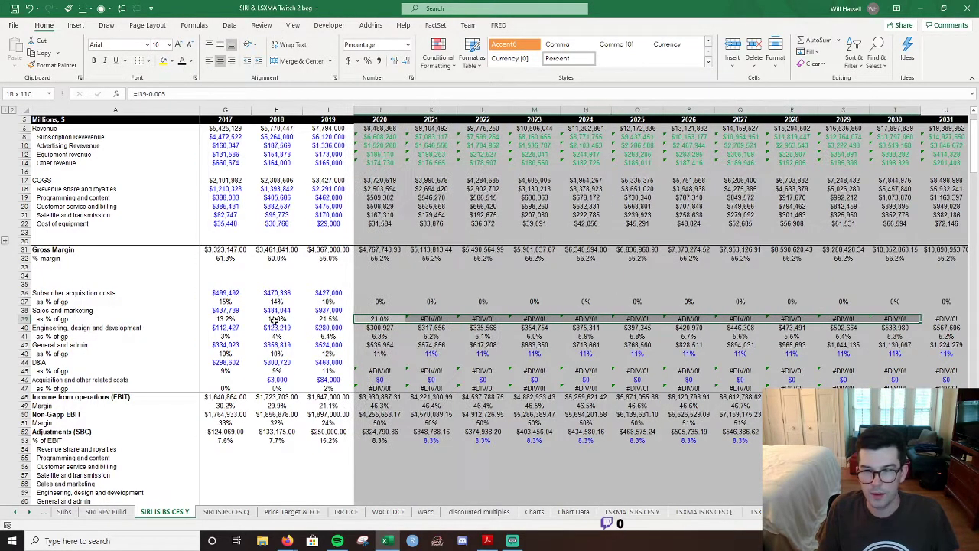
pyautogui.hotkey('ctrl', 'r')
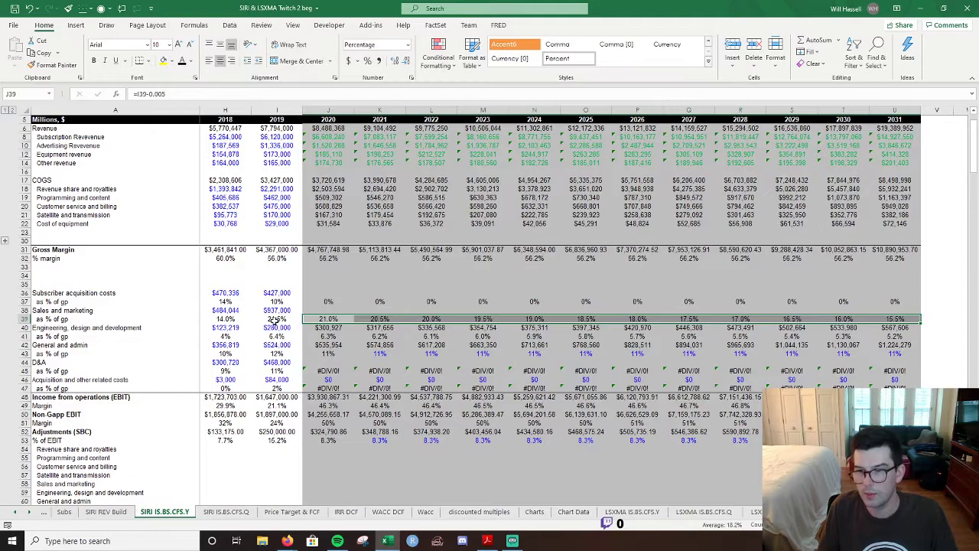
# Compare the historical Sales and marketing percentages with the forecast percentages through 2031.
pyautogui.press('Left')
pyautogui.press('Left')
pyautogui.press('Left')
pyautogui.press('Left')
pyautogui.press('Left')
pyautogui.press('Left')
pyautogui.press('Left')
pyautogui.press('Right')
pyautogui.press('Right')
pyautogui.press('Right')
pyautogui.press('Right')
pyautogui.press('Right')
pyautogui.press('Right')
pyautogui.press('Left')
pyautogui.press('Right')
pyautogui.press('Right')
pyautogui.press('Right')
pyautogui.press('Right')
pyautogui.press('Right')
pyautogui.press('Right')
pyautogui.press('Right')
pyautogui.press('Right')
pyautogui.press('Right')
pyautogui.press('Right')
pyautogui.press('Right')
pyautogui.press('Right')
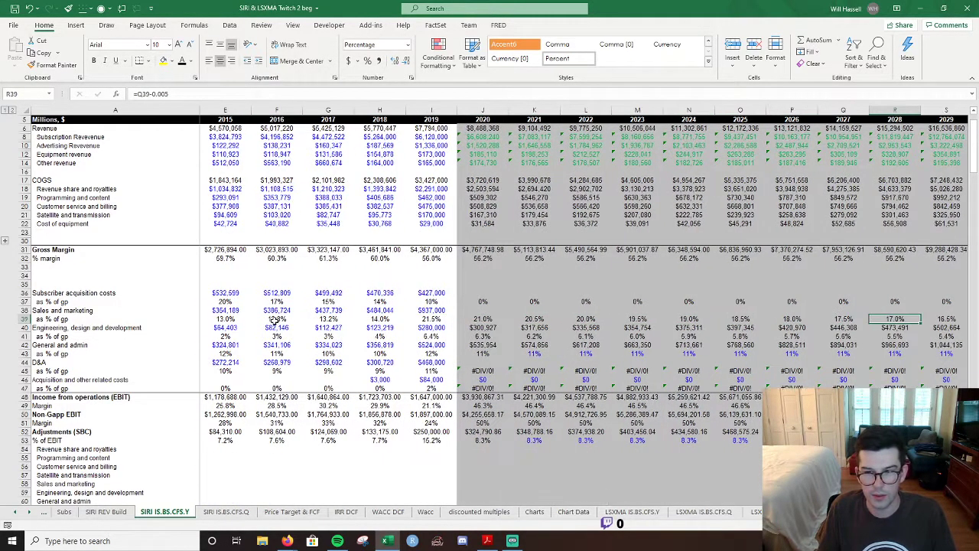
pyautogui.press('Left')
pyautogui.press('Left')
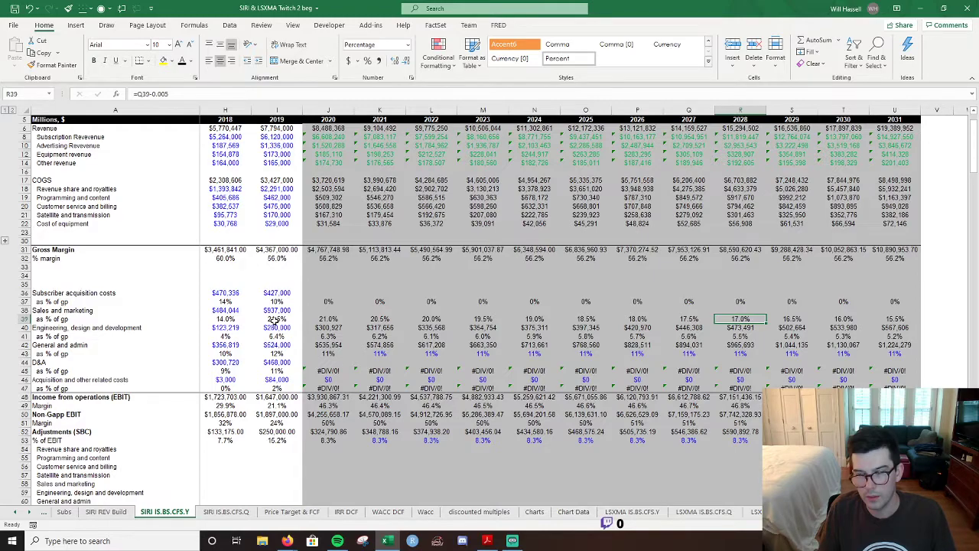
# Steepen the 2028 decline in the Sales and marketing percentage by changing its formula to =Q39-0.0075.
pyautogui.press('F2')
pyautogui.press('BackSpace')
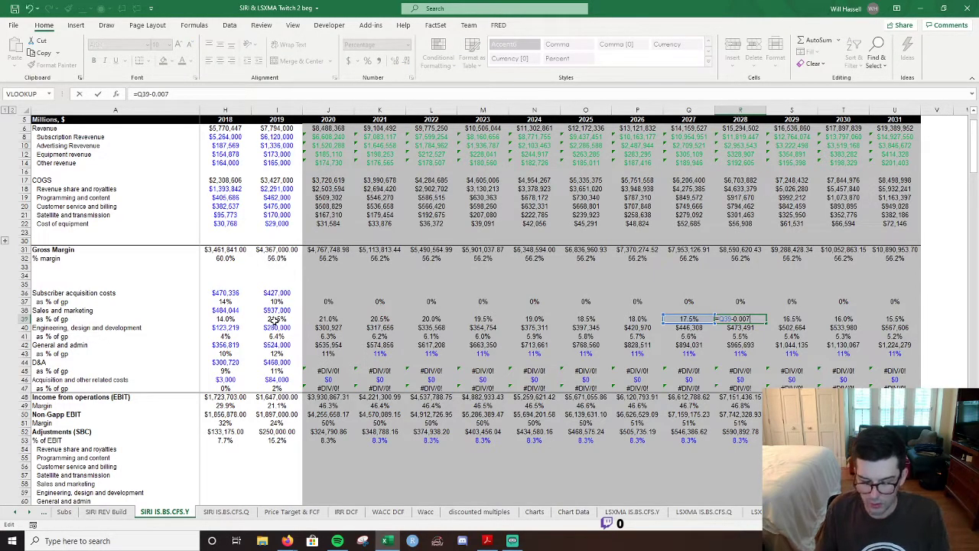
pyautogui.write('75')
pyautogui.hotkey('ctrl', 'Return')
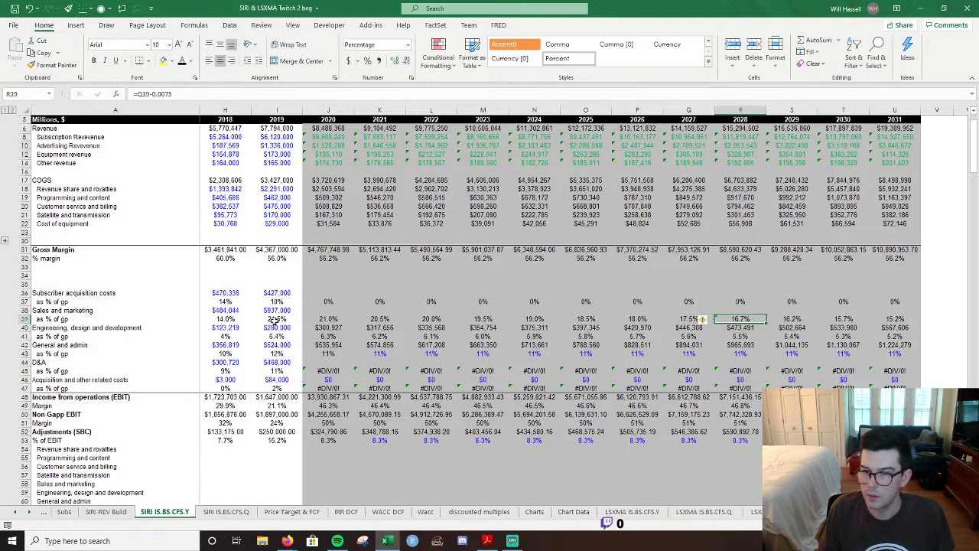
# Copy the 2028 Sales and marketing percentage formula across 2029 to 2031 and return to the 2020 percentage.
pyautogui.hotkey('shift', 'Right')
pyautogui.hotkey('shift', 'Right')
pyautogui.hotkey('shift', 'Right')
pyautogui.hotkey('ctrl', 'r')
pyautogui.hotkey('ctrl', 'r')
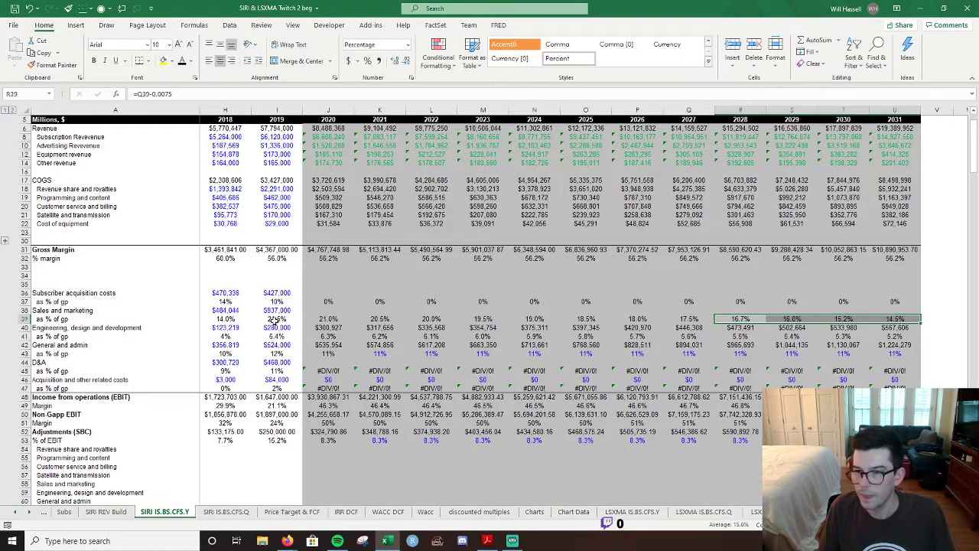
pyautogui.hotkey('ctrl', 'Left')
pyautogui.press('Right')
pyautogui.press('Right')
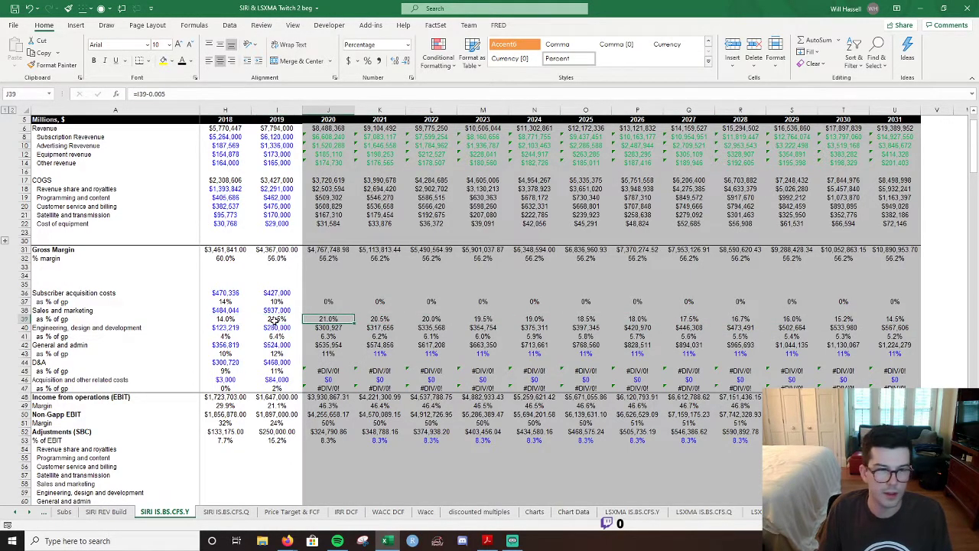
# Review the Sales and marketing percentages of gross profit from the earliest historical years into the forecast.
pyautogui.hotkey('ctrl', 'Left')
pyautogui.press('Right')
pyautogui.press('Right')
pyautogui.press('Right')
pyautogui.press('Right')
pyautogui.press('Right')
pyautogui.press('Right')
pyautogui.press('Right')
pyautogui.press('Right')
pyautogui.press('Right')
pyautogui.press('Right')
pyautogui.press('Right')
pyautogui.press('Right')
pyautogui.press('Right')
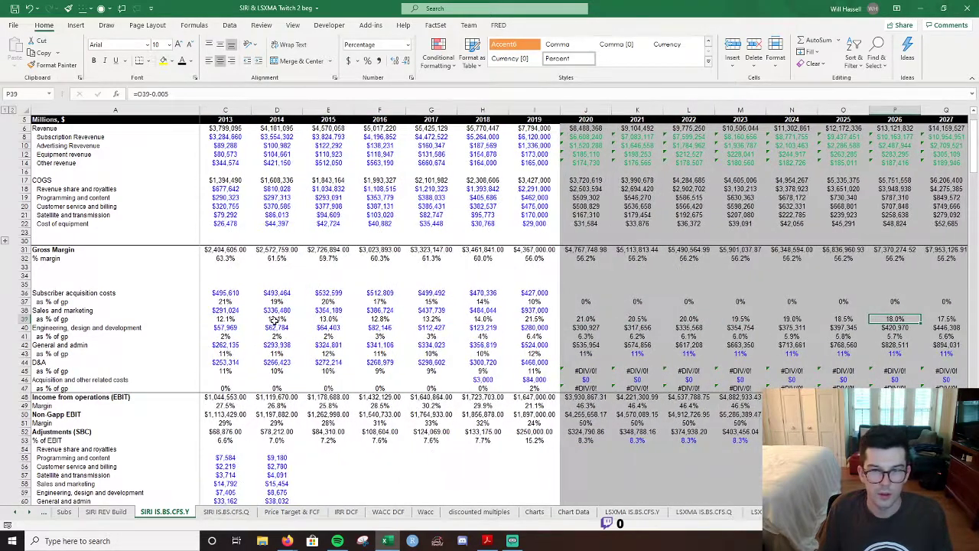
pyautogui.press('Left')
pyautogui.hotkey('ctrl', 'Left')
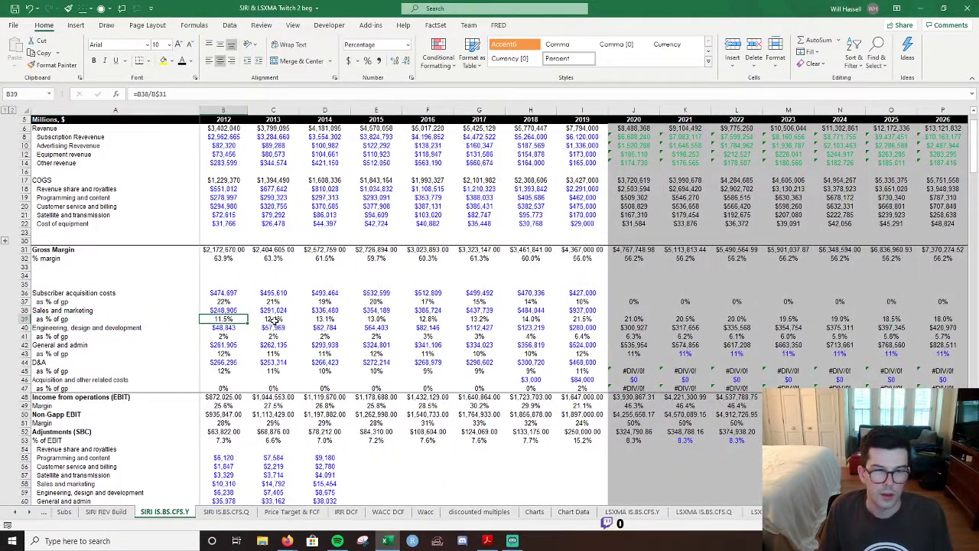
# Show the 2012 to 2019 Subscriber acquisition costs percentages of gross profit with one decimal.
pyautogui.press('Up')
pyautogui.hotkey('ctrl', 'Right')
pyautogui.hotkey('ctrl', 'Left')
pyautogui.press('Up')
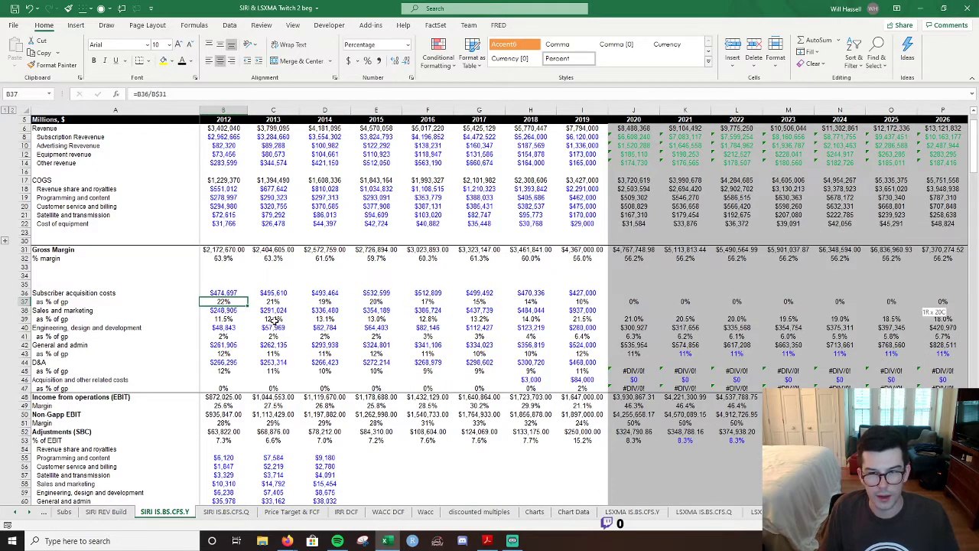
pyautogui.hotkey('ctrl', 'shift', 'Right')
pyautogui.hotkey('ctrl', 'shift', 'Left')
pyautogui.hotkey('shift', 'Right')
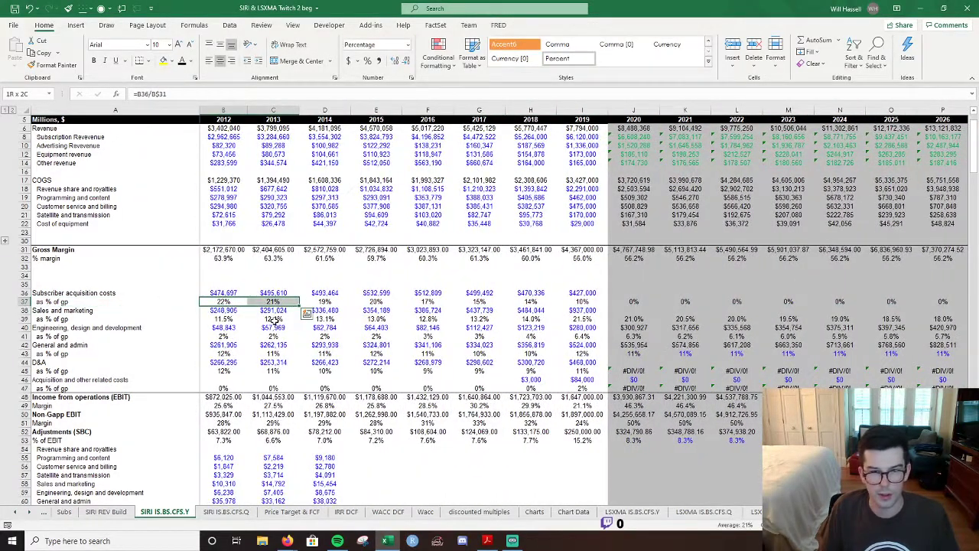
pyautogui.hotkey('shift', 'Right')
pyautogui.hotkey('shift', 'Right')
pyautogui.hotkey('shift', 'Right')
pyautogui.hotkey('shift', 'Right')
pyautogui.hotkey('shift', 'Right')
pyautogui.hotkey('shift', 'Right')
pyautogui.hotkey('alt', 'h')
pyautogui.press('0')
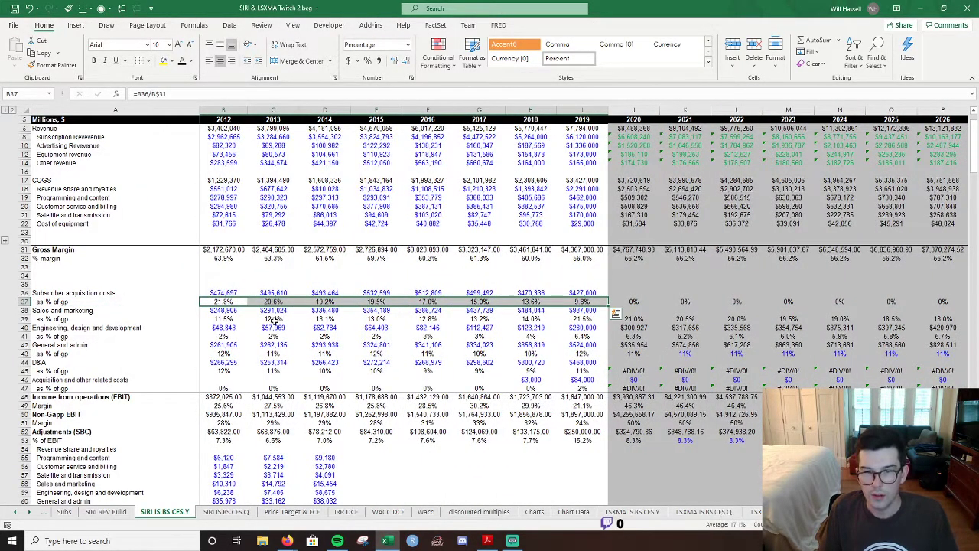
# Examine the historical Subscriber acquisition costs year by year up to the empty 2020 forecast cell.
pyautogui.press('Right')
pyautogui.press('Up')
pyautogui.press('Right')
pyautogui.press('Right')
pyautogui.press('Right')
pyautogui.press('Right')
pyautogui.press('Right')
pyautogui.press('Right')
pyautogui.press('Right')
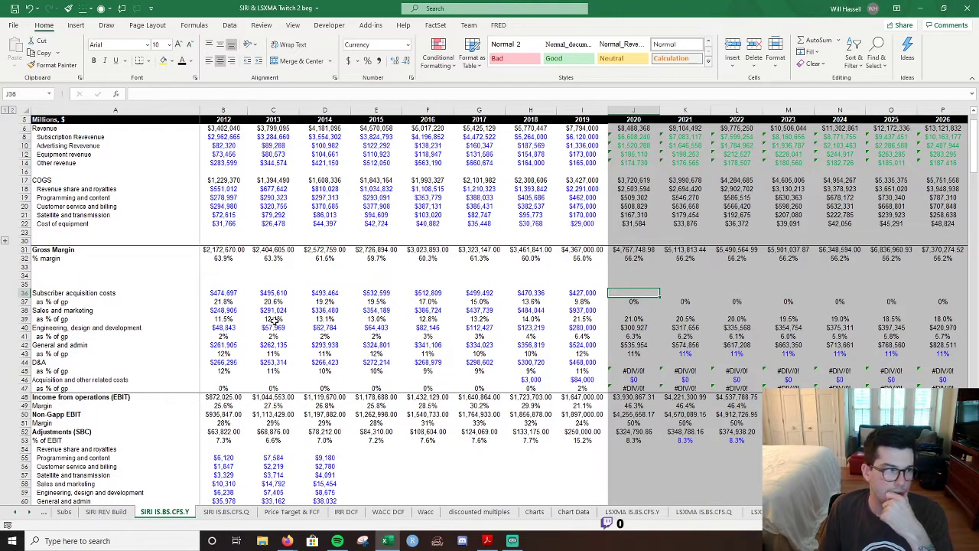
pyautogui.press('Down')
pyautogui.press('Down')
pyautogui.press('Down')
pyautogui.press('Down')
pyautogui.press('Down')
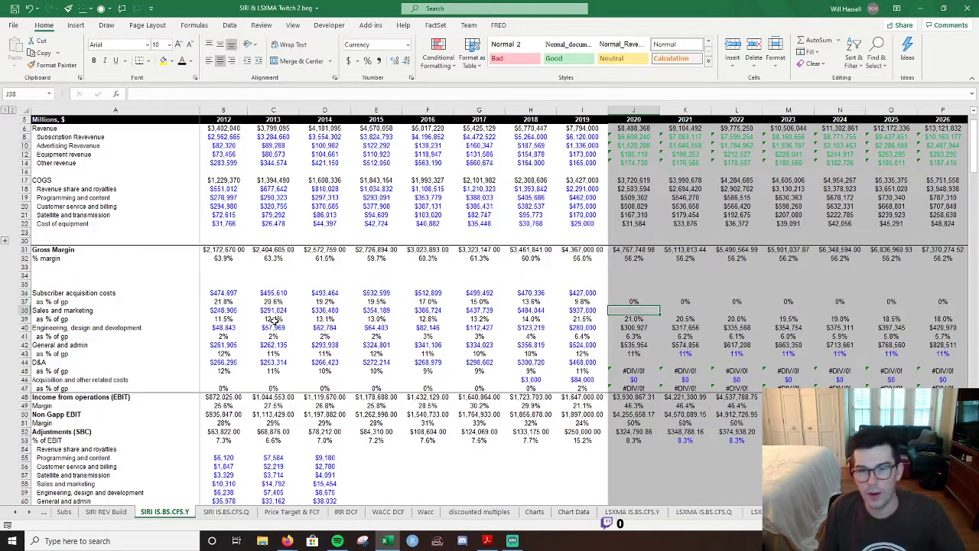
pyautogui.hotkey('ctrl', 'c')
pyautogui.press('Up')
pyautogui.press('Up')
pyautogui.press('Up')
pyautogui.press('Up')
pyautogui.press('Up')
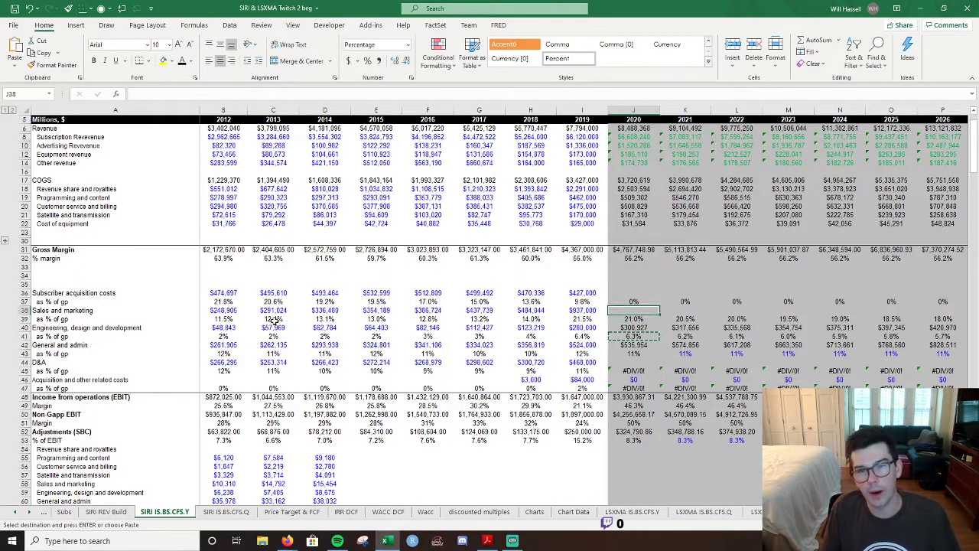
pyautogui.hotkey('ctrl', 'v')
pyautogui.press('Escape')
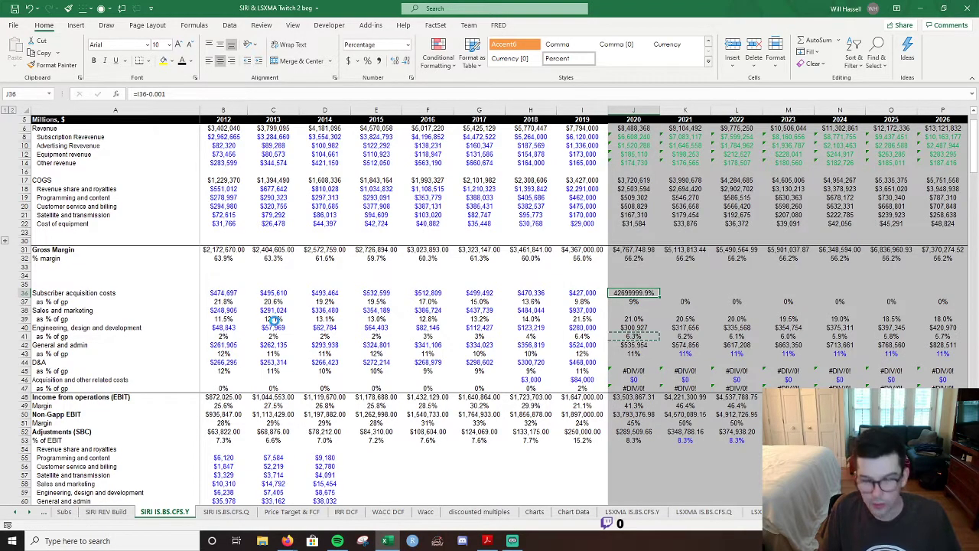
pyautogui.press('Delete')
# Copy the 2020 Engineering, design and development percentage formula into the 2020 Subscriber acquisition costs percentage, giving =I37-0.001.
pyautogui.press('Down')
pyautogui.press('Down')
pyautogui.press('Down')
pyautogui.press('Down')
pyautogui.press('Down')
pyautogui.hotkey('ctrl', 'c')
pyautogui.press('Up')
pyautogui.press('Up')
pyautogui.press('Up')
pyautogui.press('Up')
pyautogui.hotkey('ctrl', 'v')
pyautogui.press('Escape')
# Copy the 2020 Subscriber acquisition costs percentage formula across through 2031.
pyautogui.hotkey('shift', 'Right')
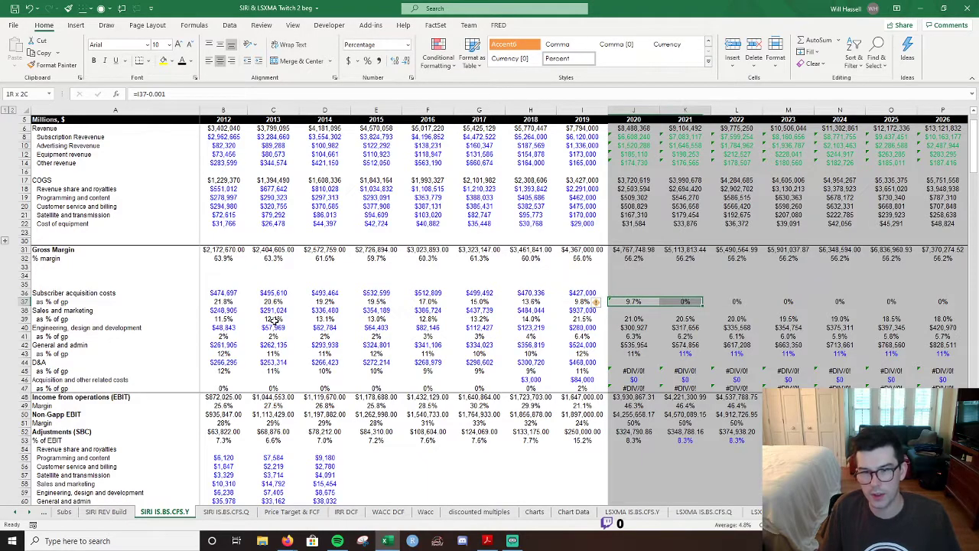
pyautogui.hotkey('shift', 'Right')
pyautogui.hotkey('shift', 'Right')
pyautogui.hotkey('shift', 'Right')
pyautogui.hotkey('shift', 'Right')
pyautogui.hotkey('shift', 'Right')
pyautogui.hotkey('shift', 'Right')
pyautogui.hotkey('shift', 'Right')
pyautogui.hotkey('shift', 'Right')
pyautogui.hotkey('shift', 'Right')
pyautogui.hotkey('shift', 'Right')
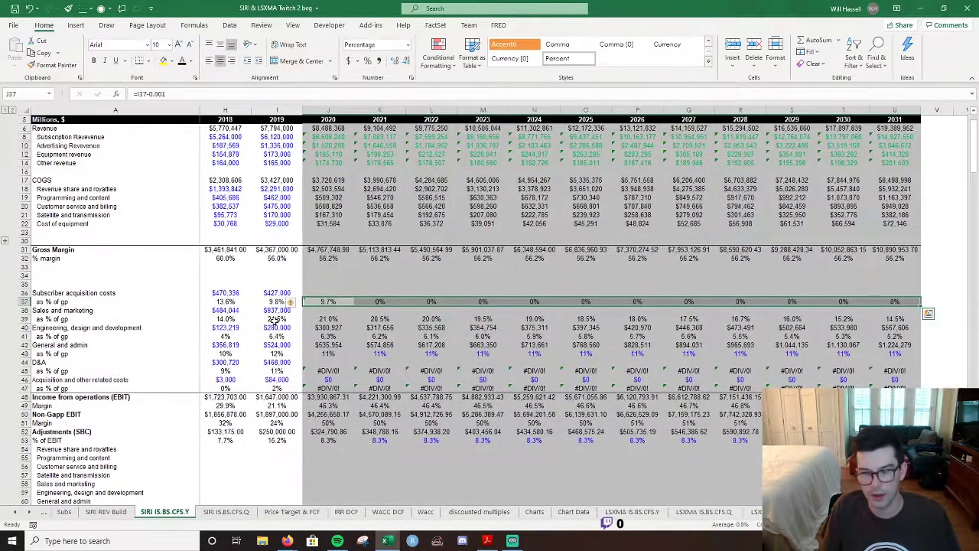
pyautogui.hotkey('ctrl', 'r')
# Look back over the Subscriber acquisition costs of recent historical years and return to the 2020 amount.
pyautogui.press('Left')
pyautogui.press('Right')
pyautogui.press('Up')
pyautogui.press('Left')
pyautogui.press('Left')
pyautogui.press('Left')
pyautogui.press('Left')
pyautogui.press('Left')
pyautogui.press('Right')
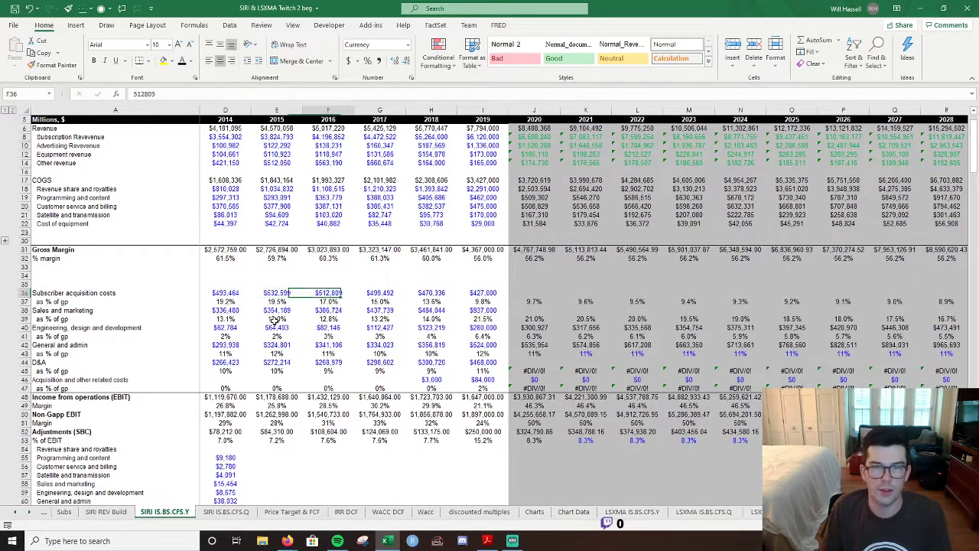
pyautogui.press('Right')
pyautogui.press('Right')
pyautogui.press('Right')
pyautogui.press('Right')
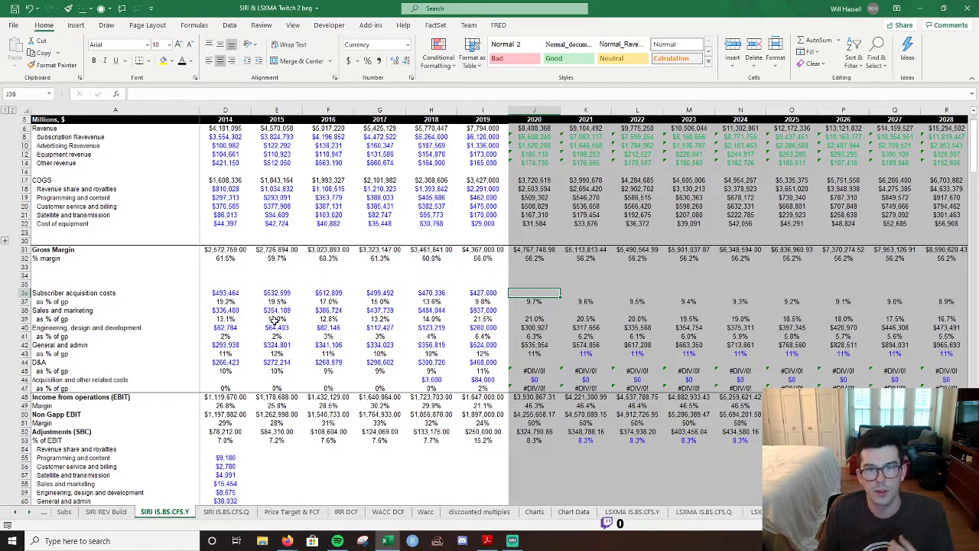
# Copy the 2020 Engineering, design and development amount formula into 2020 Sales and marketing, giving =J39*J$31.
pyautogui.press('Down')
pyautogui.press('Down')
pyautogui.press('Down')
pyautogui.press('Down')
pyautogui.hotkey('ctrl', 'c')
pyautogui.press('Up')
pyautogui.press('Up')
pyautogui.hotkey('ctrl', 'v')
# Review the forecast Subscriber acquisition costs percentages through 2031 against the 2019 percentage.
pyautogui.press('Up')
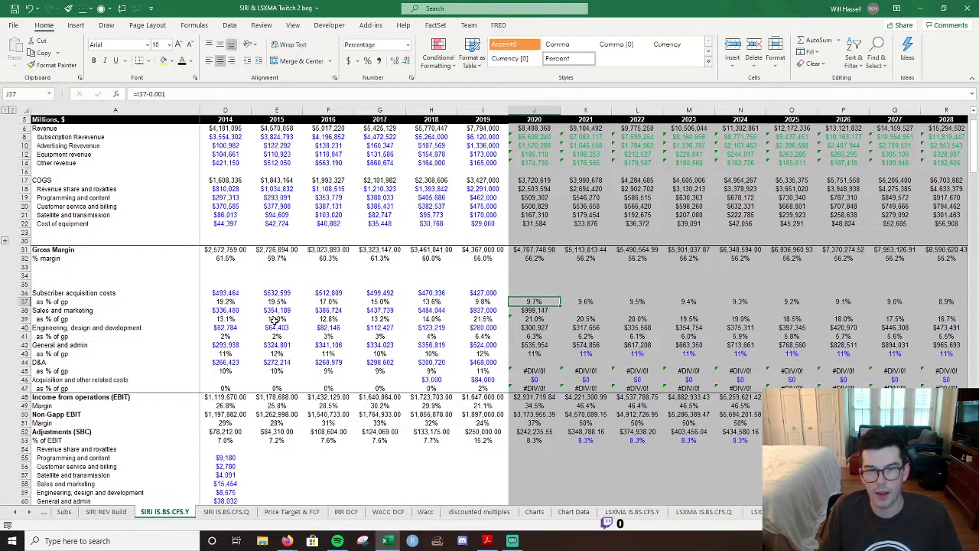
pyautogui.press('Right')
pyautogui.press('Right')
pyautogui.press('Right')
pyautogui.press('Right')
pyautogui.press('Right')
pyautogui.press('Right')
pyautogui.press('Right')
pyautogui.press('Right')
pyautogui.press('Right')
pyautogui.press('Right')
pyautogui.press('Right')
pyautogui.press('Right')
pyautogui.press('Left')
pyautogui.press('Left')
pyautogui.press('Left')
pyautogui.press('Left')
pyautogui.press('Left')
pyautogui.press('Left')
pyautogui.press('Left')
pyautogui.press('Left')
pyautogui.press('Left')
pyautogui.press('Left')
pyautogui.press('Left')
pyautogui.press('Left')
pyautogui.press('Left')
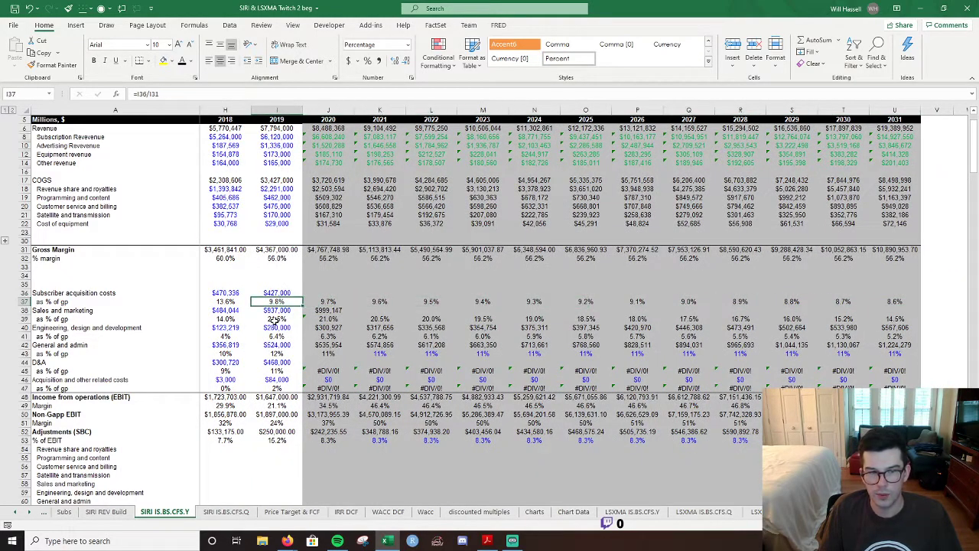
# Calculate 2020 Subscriber acquisition costs from its percentage and gross margin with the formula =J37*J$31.
pyautogui.press('Down')
pyautogui.press('Right')
pyautogui.hotkey('ctrl', 'c')
pyautogui.press('Up')
pyautogui.press('Up')
pyautogui.hotkey('ctrl', 'v')
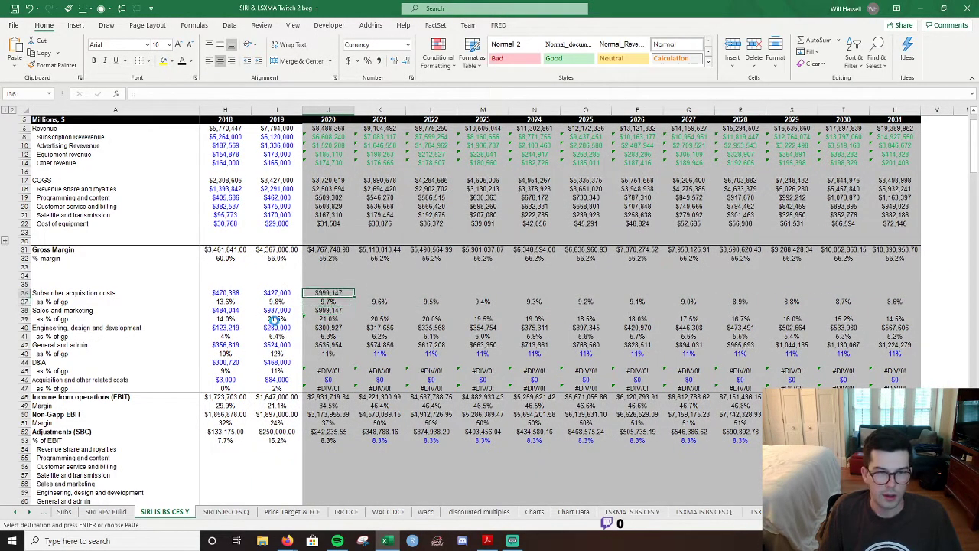
pyautogui.write('=J37*J31')
pyautogui.hotkey('ctrl', 'Return')
# Copy the 2020 Subscriber acquisition costs amount formula across through 2031.
pyautogui.hotkey('shift', 'Right')
pyautogui.hotkey('shift', 'Right')
pyautogui.hotkey('shift', 'Right')
pyautogui.hotkey('shift', 'Right')
pyautogui.hotkey('shift', 'Right')
pyautogui.hotkey('shift', 'Right')
pyautogui.hotkey('shift', 'Right')
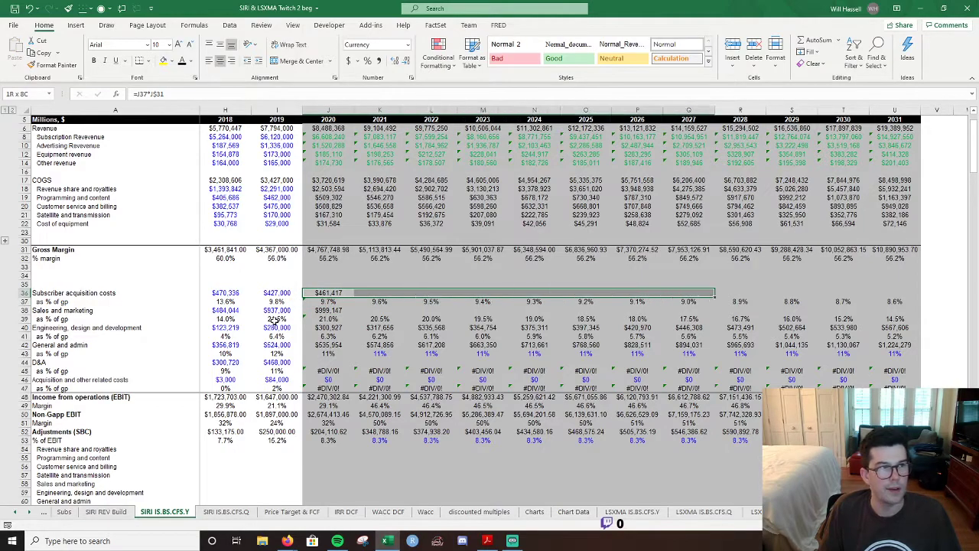
pyautogui.hotkey('shift', 'Right')
pyautogui.hotkey('shift', 'Right')
pyautogui.hotkey('shift', 'Right')
pyautogui.hotkey('shift', 'Right')
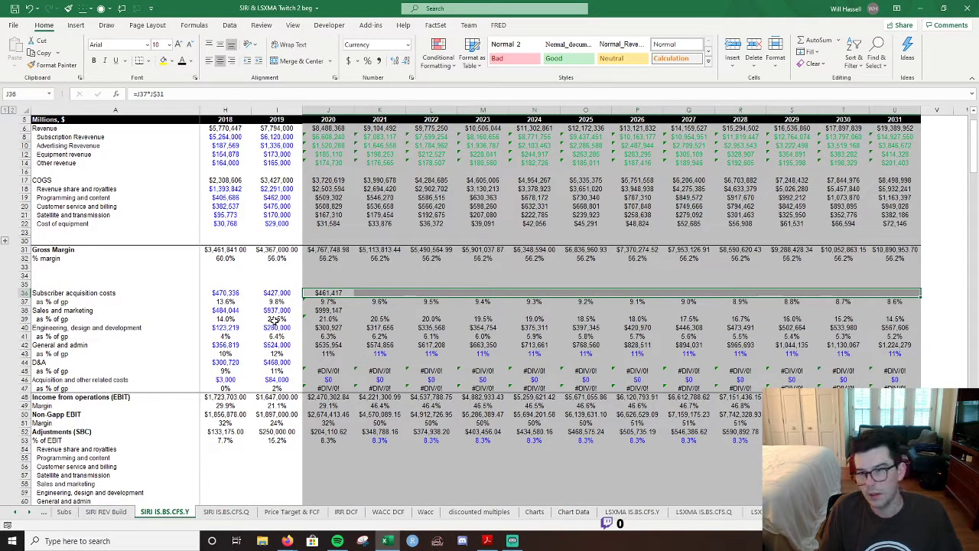
pyautogui.hotkey('ctrl', 'r')
# Copy the 2020 Sales and marketing amount formula across through 2031.
pyautogui.press('Left')
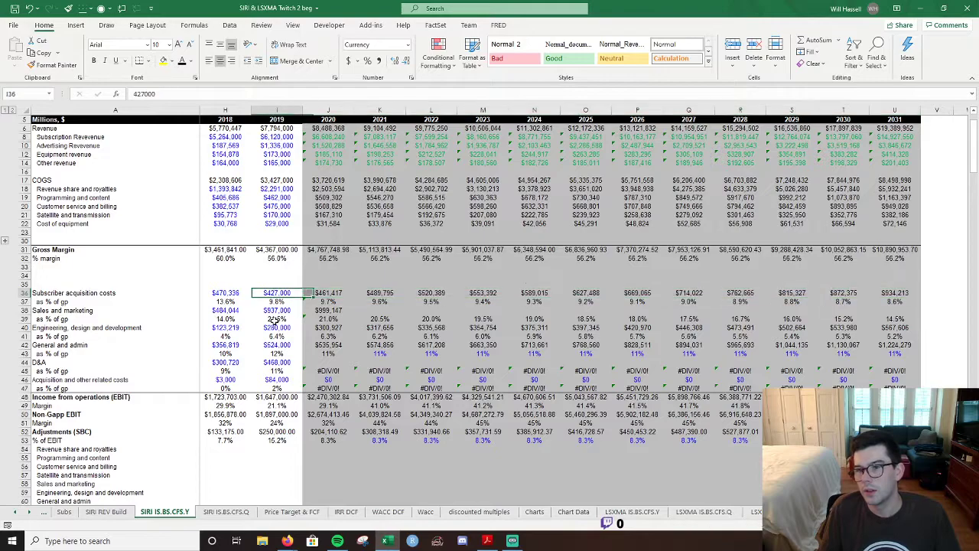
pyautogui.press('Down')
pyautogui.press('Down')
pyautogui.press('Right')
pyautogui.hotkey('shift', 'Right')
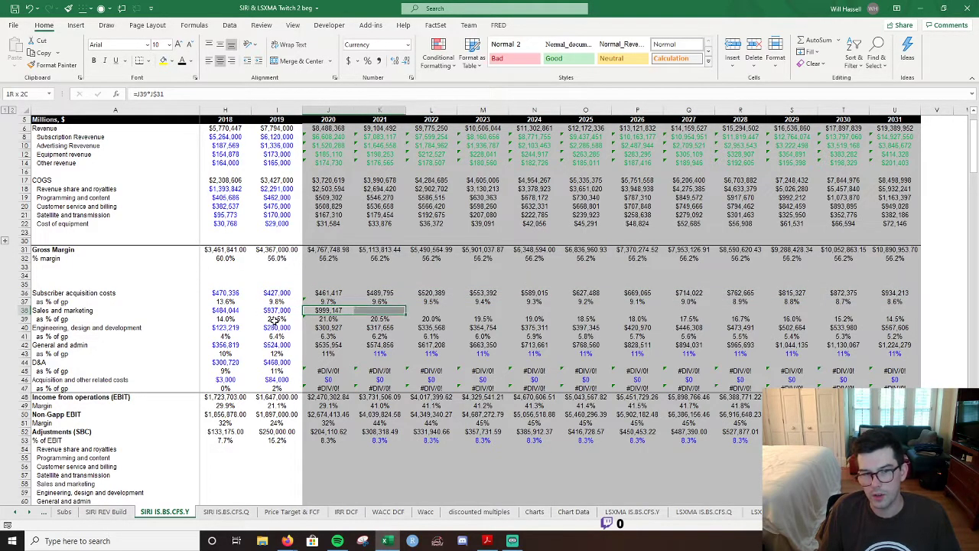
pyautogui.hotkey('shift', 'Right')
pyautogui.hotkey('shift', 'Right')
pyautogui.hotkey('shift', 'Right')
pyautogui.hotkey('shift', 'Right')
pyautogui.hotkey('shift', 'Right')
pyautogui.hotkey('shift', 'Right')
pyautogui.hotkey('shift', 'Right')
pyautogui.hotkey('shift', 'Right')
pyautogui.hotkey('shift', 'Right')
pyautogui.hotkey('shift', 'Right')
pyautogui.hotkey('ctrl', 'r')
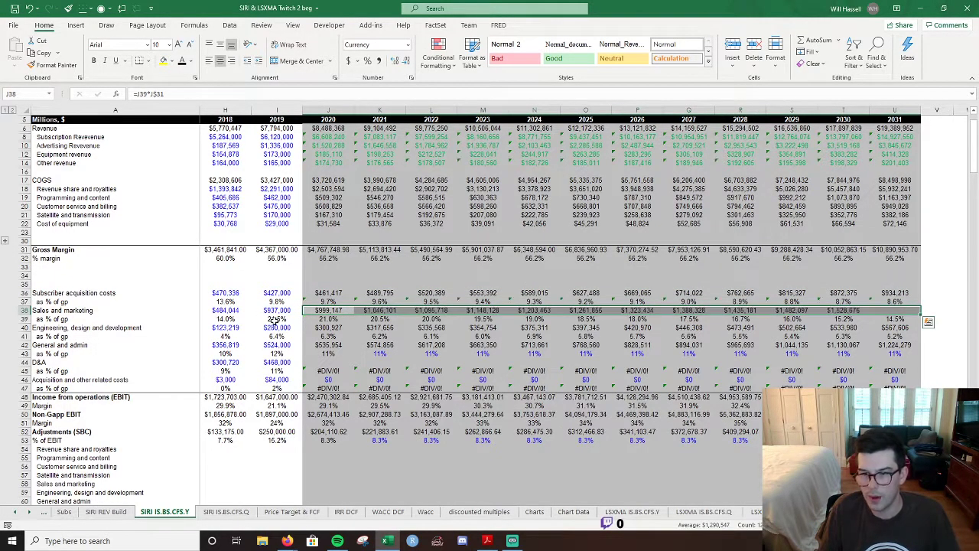
# Review the forecast EBIT margins against 2019 and the earlier historical years back to 2012.
pyautogui.press('Down')
pyautogui.press('Down')
pyautogui.press('Down')
pyautogui.press('Down')
pyautogui.press('Down')
pyautogui.press('Down')
pyautogui.press('Down')
pyautogui.press('Down')
pyautogui.press('Down')
pyautogui.press('Down')
pyautogui.press('Down')
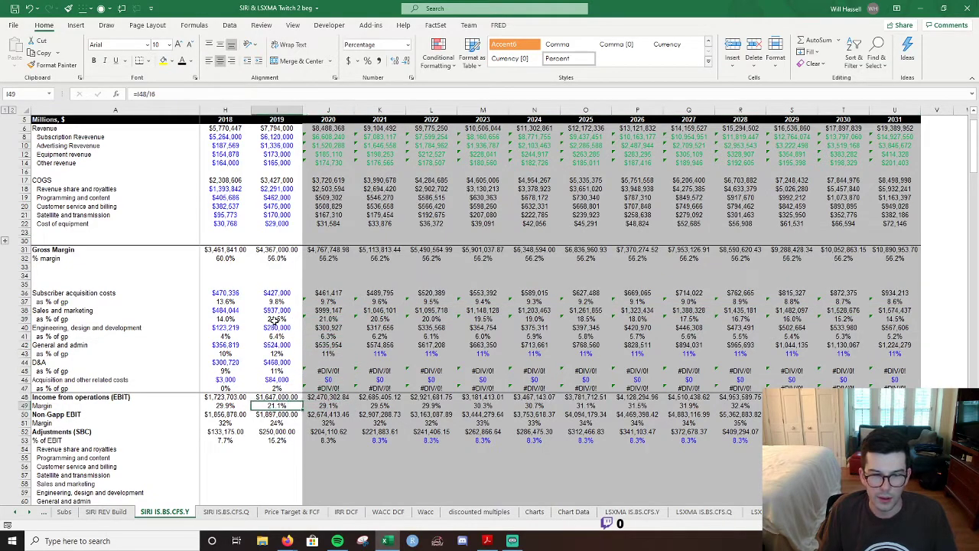
pyautogui.press('Up')
pyautogui.press('Up')
pyautogui.press('Up')
pyautogui.press('Up')
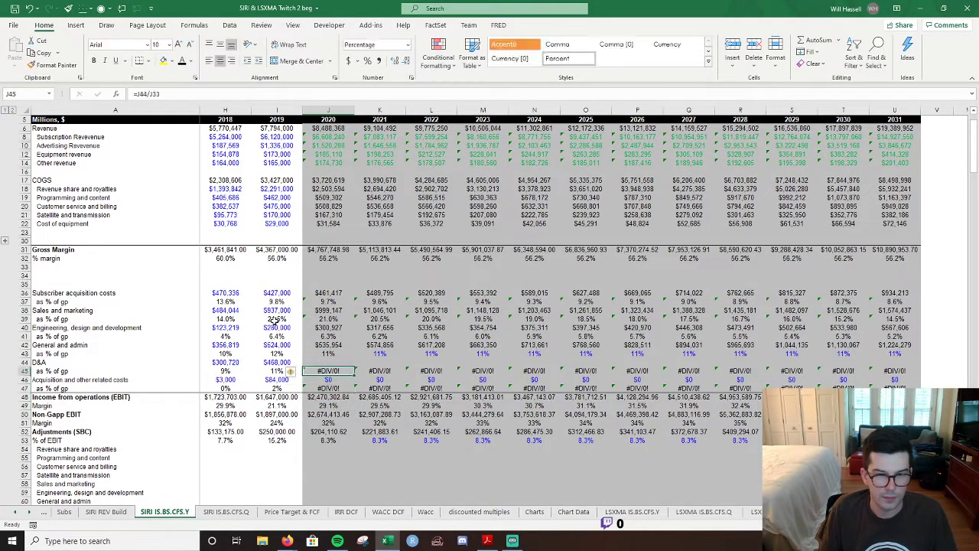
pyautogui.press('Left')
pyautogui.press('Right')
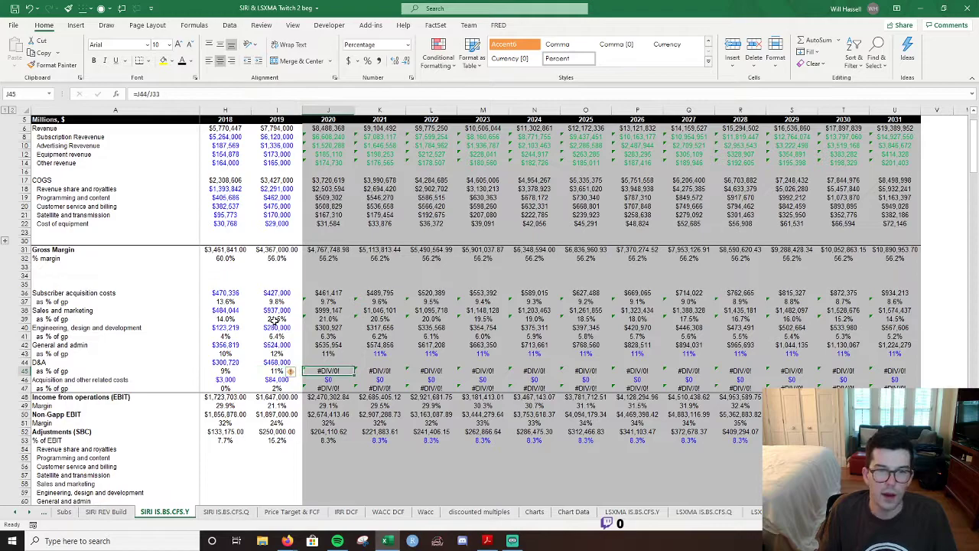
pyautogui.click(334, 406)
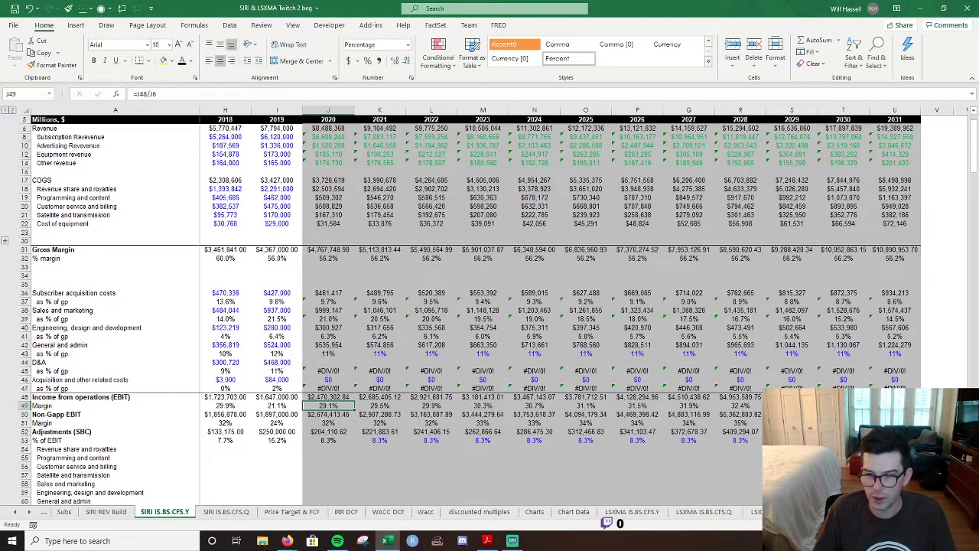
pyautogui.hscroll(-6, 581, 306)
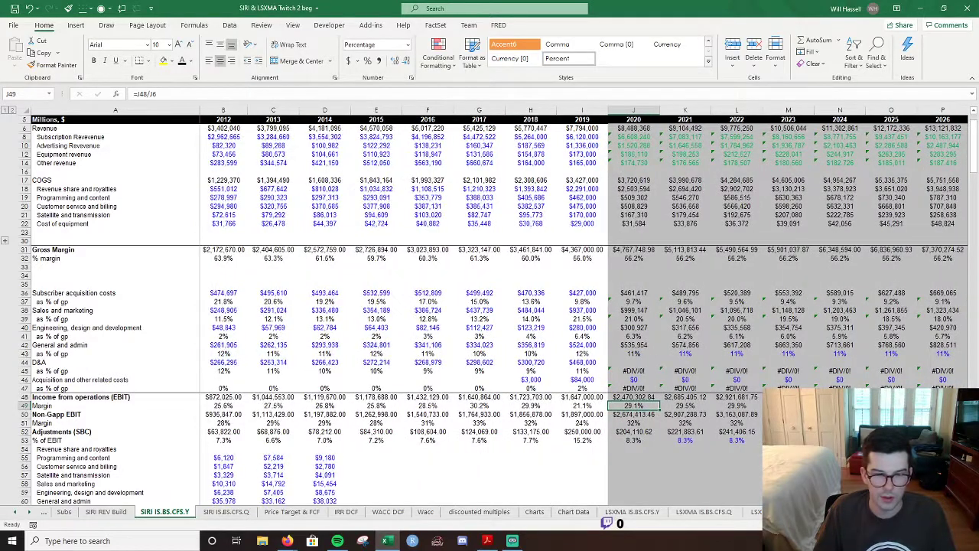
pyautogui.hscroll(3, 493, 370)
# Trace 2019 D&A to the PP&E depreciation and amortization expense lines in their schedules.
pyautogui.click(494, 370)
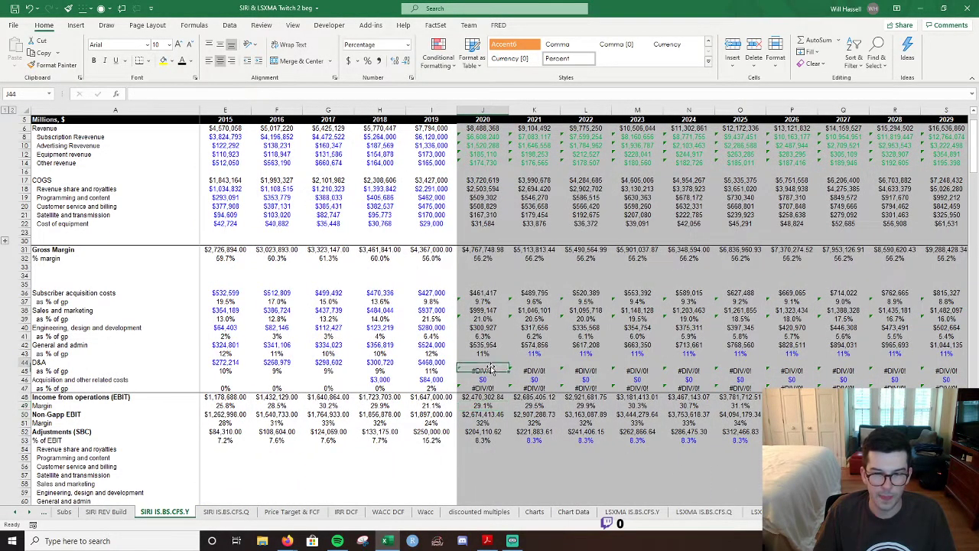
pyautogui.click(472, 364)
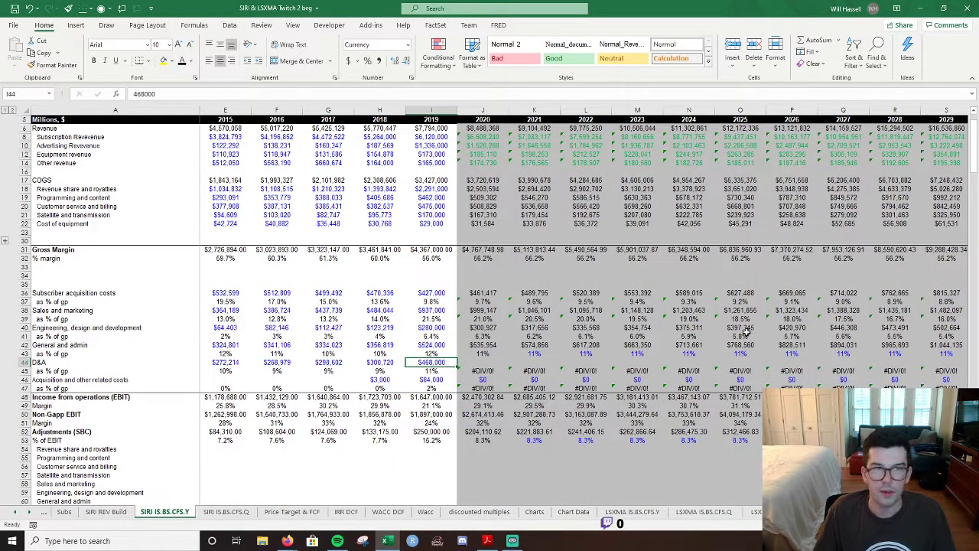
pyautogui.scroll(-17, 597, 325)
pyautogui.scroll(-20, 591, 325)
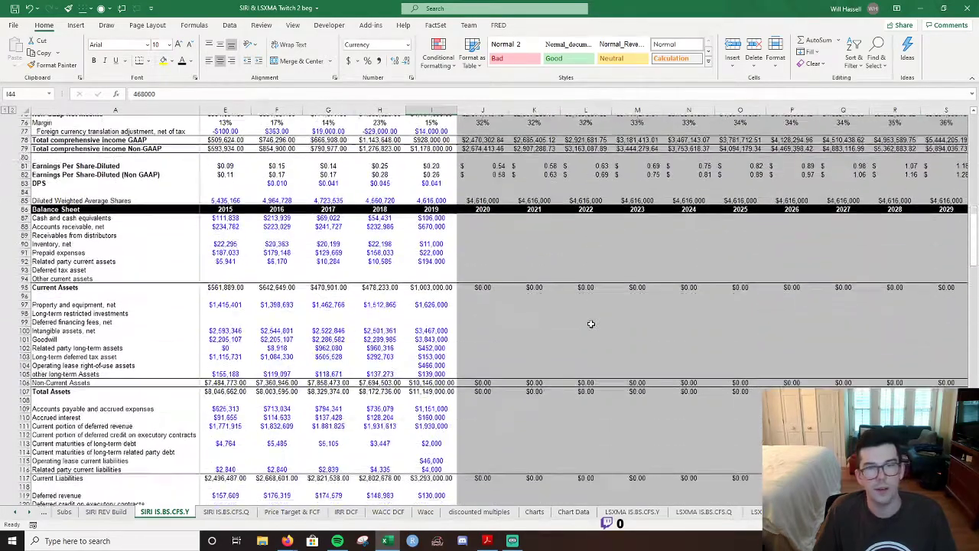
pyautogui.scroll(-20, 591, 326)
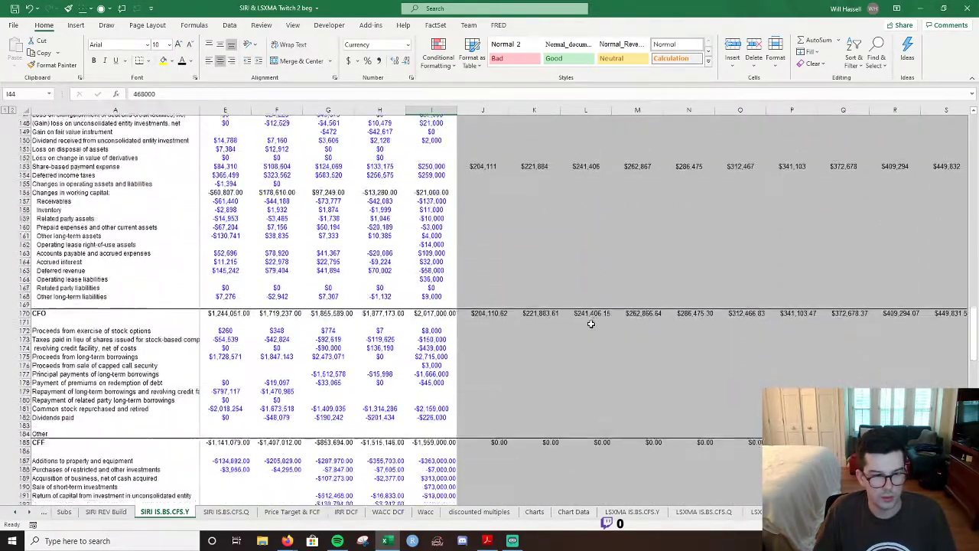
pyautogui.scroll(-12, 591, 325)
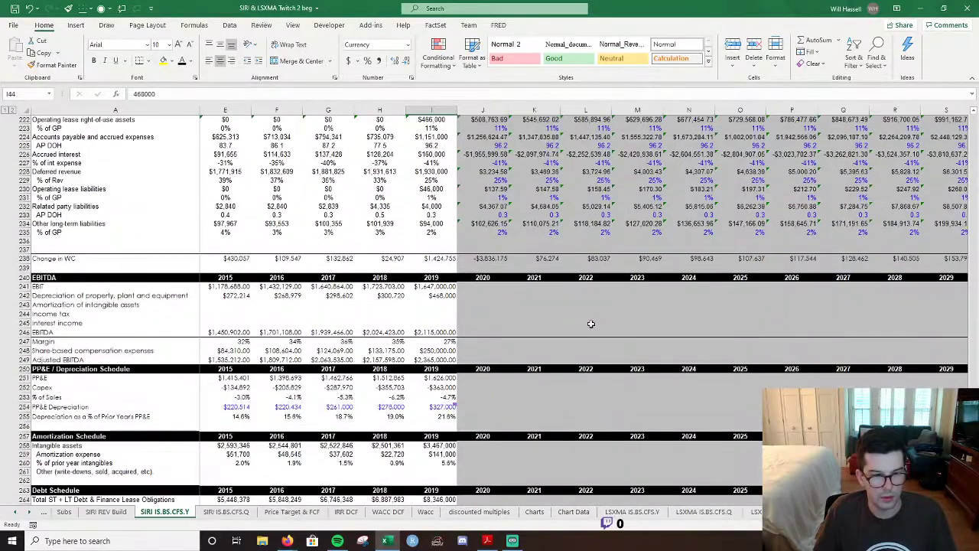
pyautogui.click(455, 278)
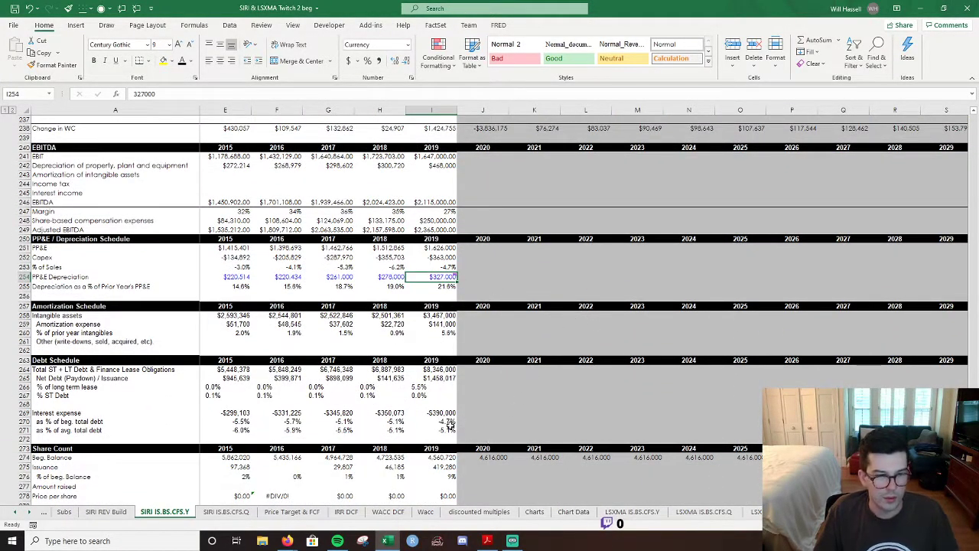
pyautogui.scroll(-1, 449, 409)
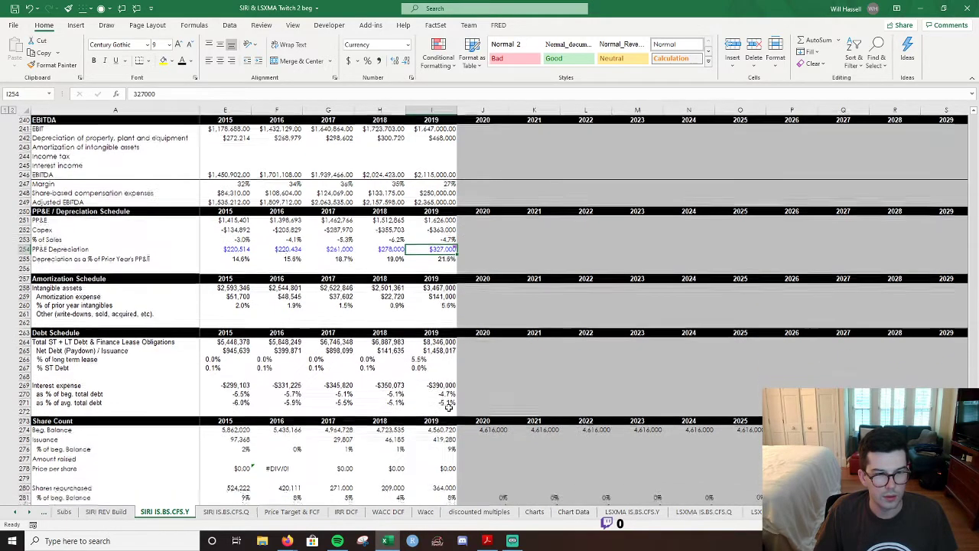
pyautogui.keyDown('ctrl'); pyautogui.click(446, 296); pyautogui.keyUp('ctrl')
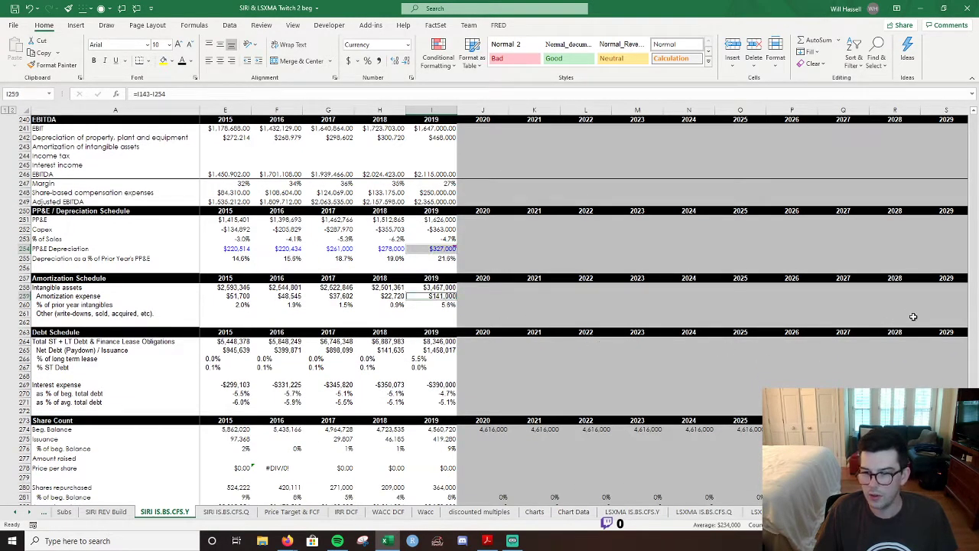
# Look through the income statement, balance sheet and cash flow sections down to the depreciation and amortization schedules.
pyautogui.scroll(20, 965, 132)
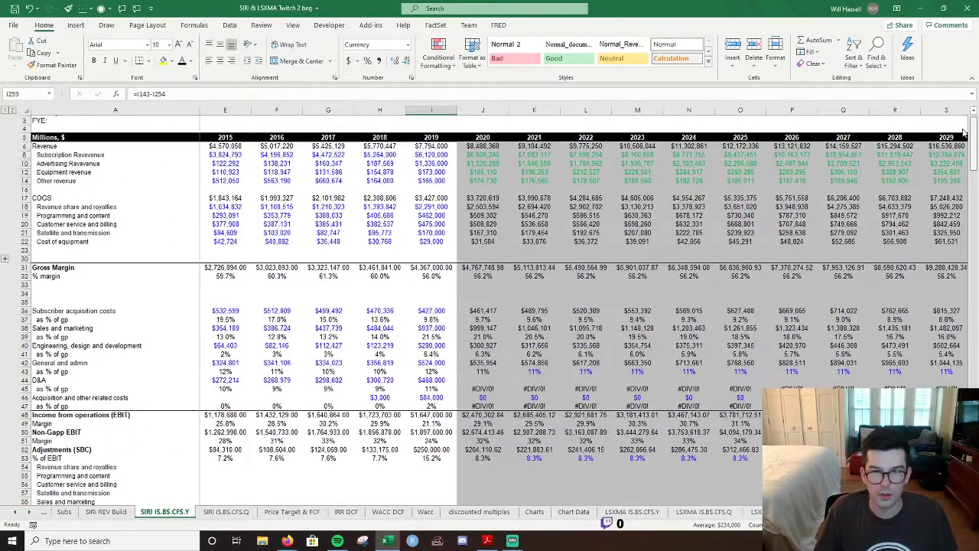
pyautogui.scroll(-20, 964, 132)
pyautogui.scroll(20, 965, 132)
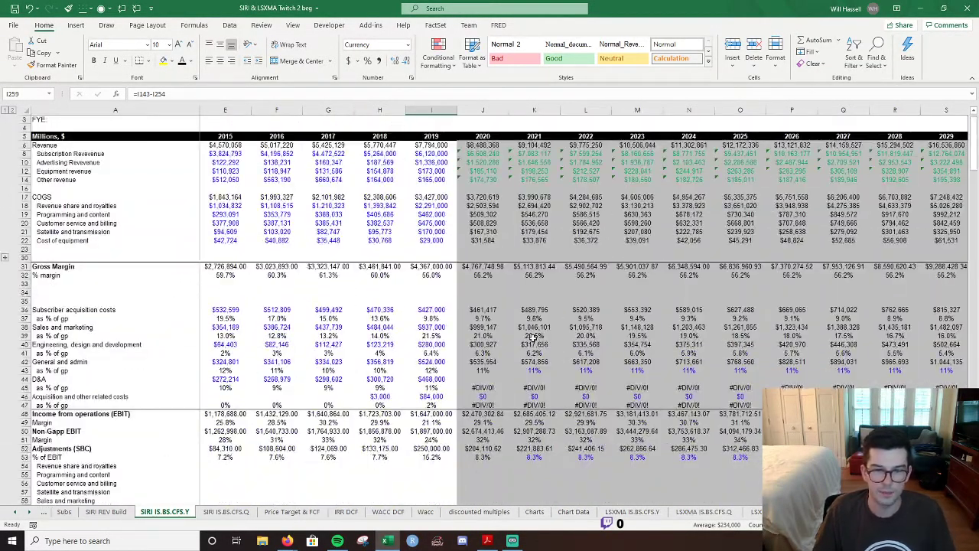
pyautogui.scroll(-7, 508, 394)
pyautogui.click(507, 394)
pyautogui.scroll(-20, 510, 387)
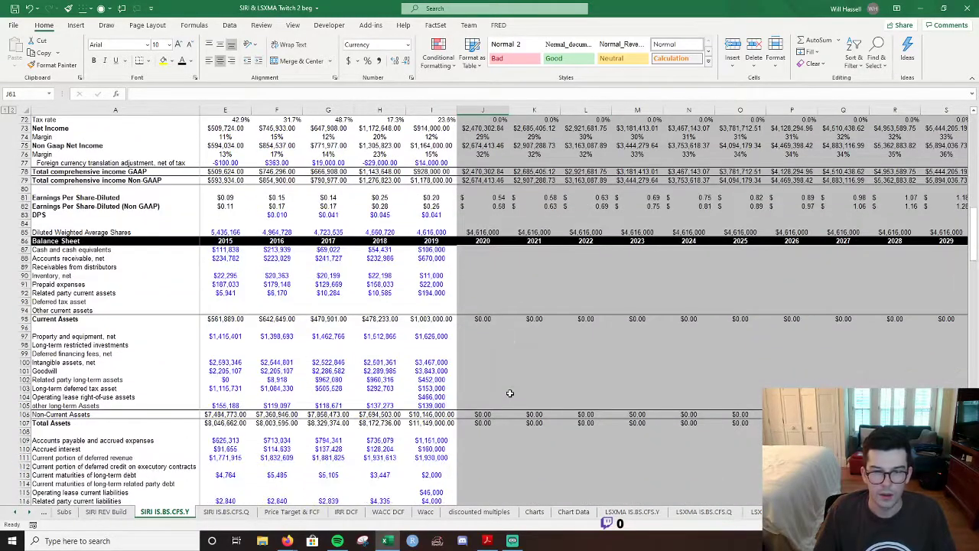
pyautogui.scroll(-20, 512, 380)
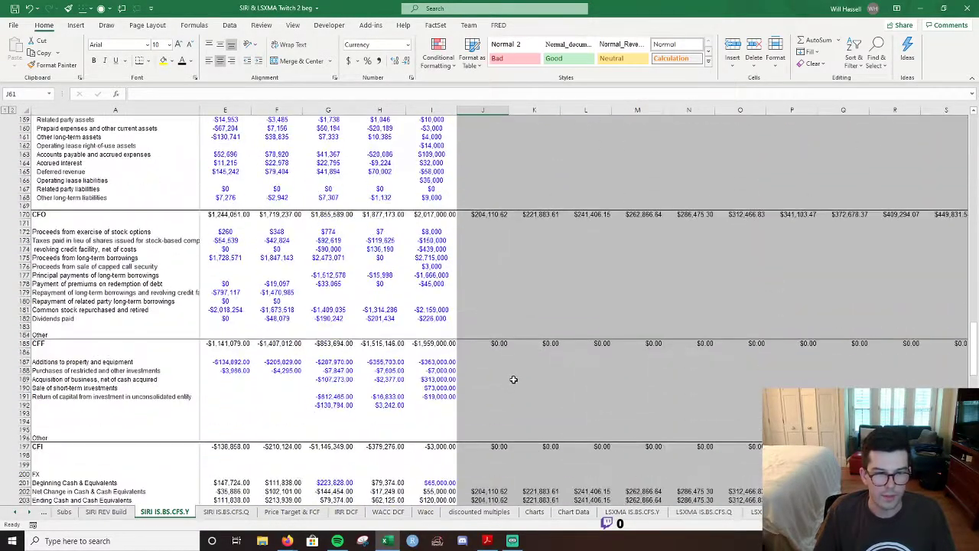
pyautogui.scroll(-19, 512, 380)
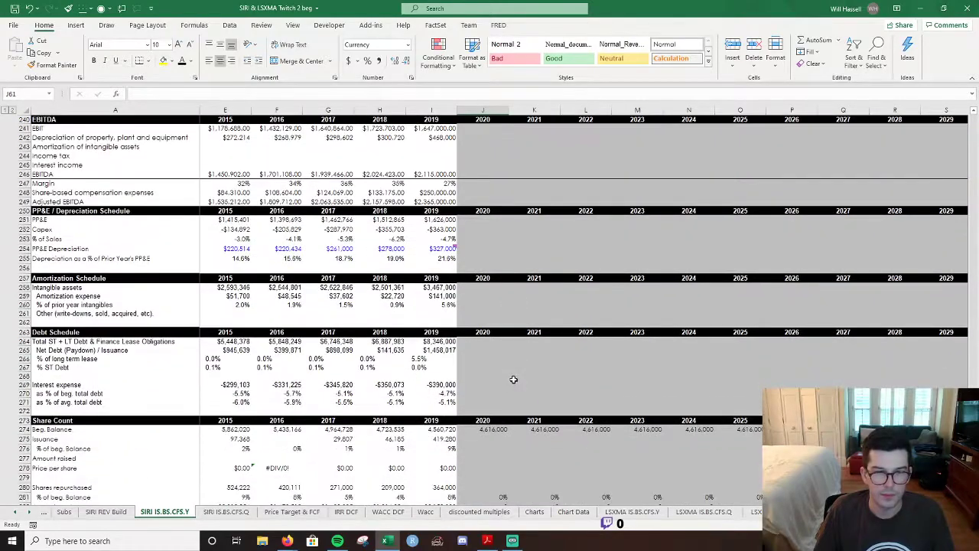
pyautogui.scroll(20, 456, 246)
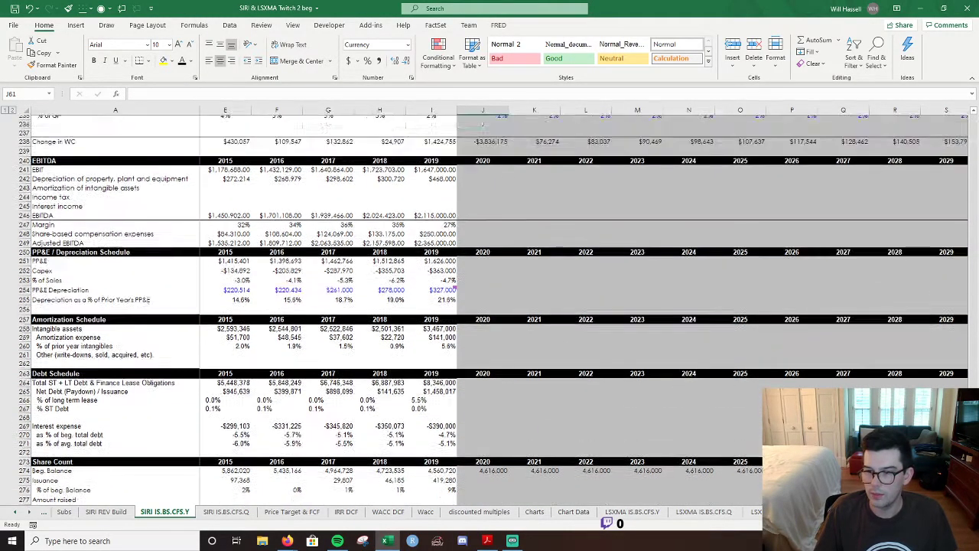
# Give the 2020 D&A cell the Automatic font colour and calculate it from the depreciation and amortization schedules with =J254+J259.
pyautogui.click(502, 399)
pyautogui.write('=')
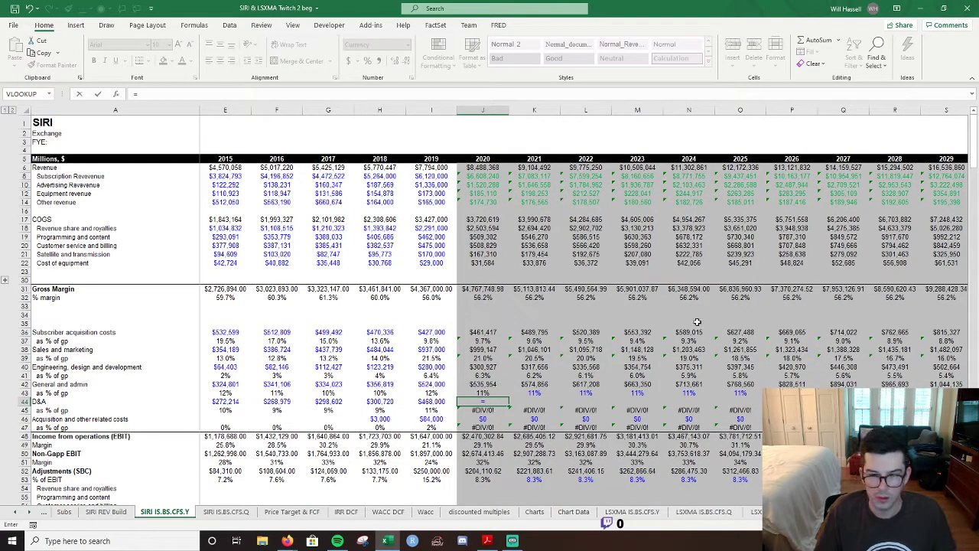
pyautogui.press('Escape')
pyautogui.hotkey('alt', 'h')
pyautogui.press('f')
pyautogui.press('c')
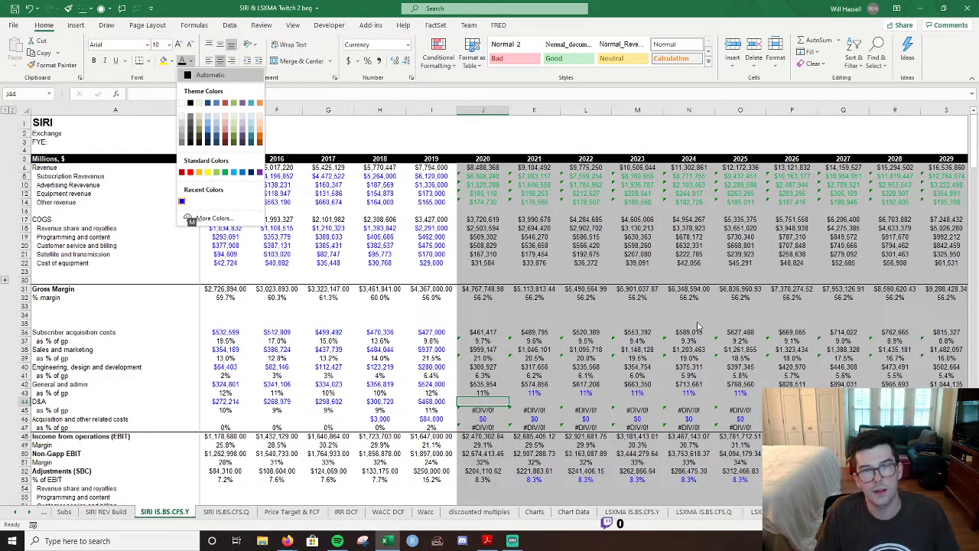
pyautogui.press('Escape')
pyautogui.write('=')
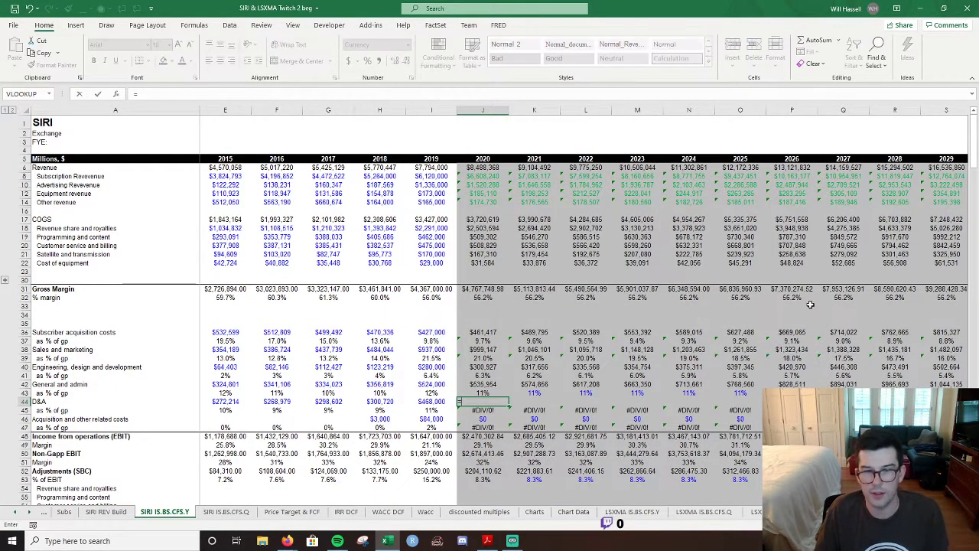
pyautogui.moveTo(974, 152); pyautogui.dragTo(974, 157)
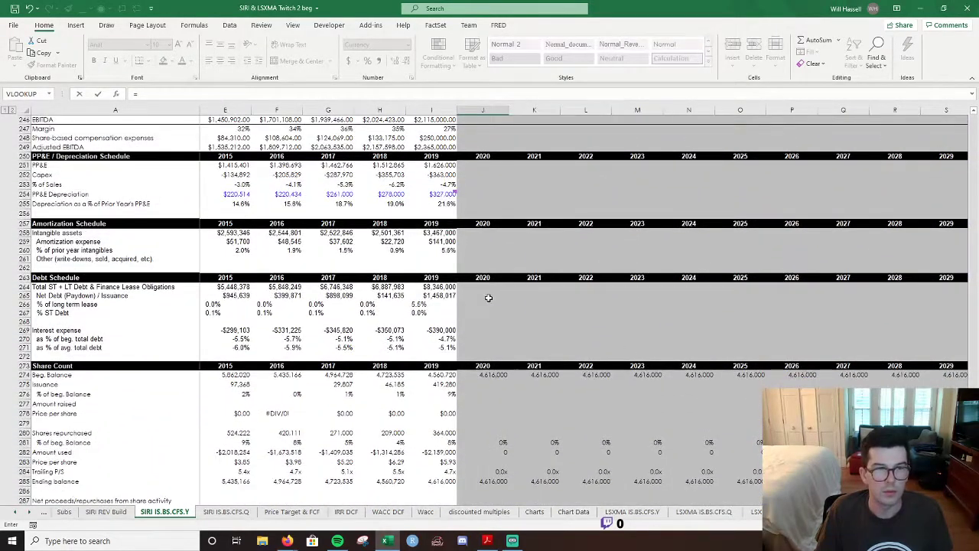
pyautogui.click(477, 194)
pyautogui.write('*')
pyautogui.click(476, 238)
pyautogui.press('Return')
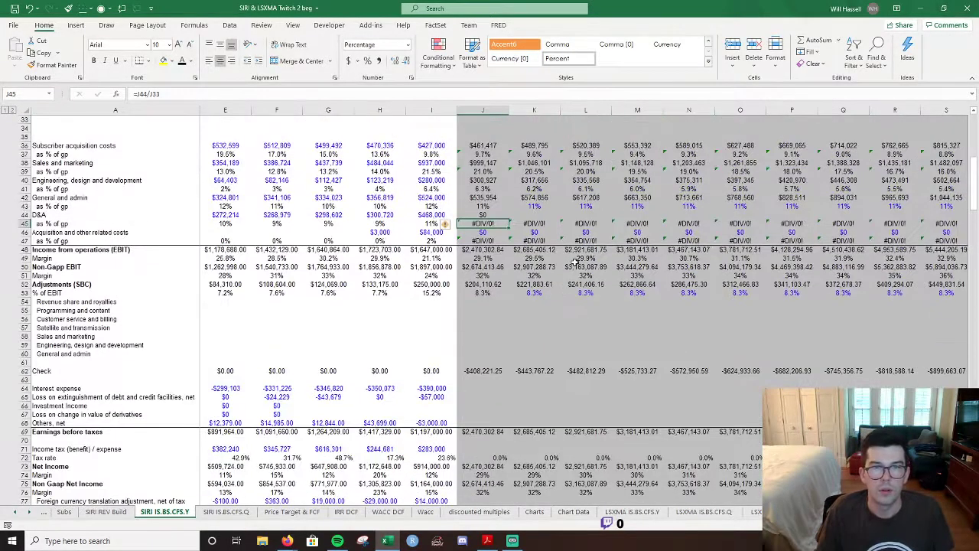
# Copy the 2020 D&A formula across through 2031.
pyautogui.press('Up')
pyautogui.hotkey('shift', 'Right')
pyautogui.hotkey('shift', 'Right')
pyautogui.hotkey('shift', 'Right')
pyautogui.hotkey('shift', 'Right')
pyautogui.hotkey('shift', 'Right')
pyautogui.hotkey('shift', 'Right')
pyautogui.hotkey('shift', 'Right')
pyautogui.hotkey('shift', 'Right')
pyautogui.hotkey('shift', 'Right')
pyautogui.hotkey('shift', 'Right')
pyautogui.hotkey('shift', 'Right')
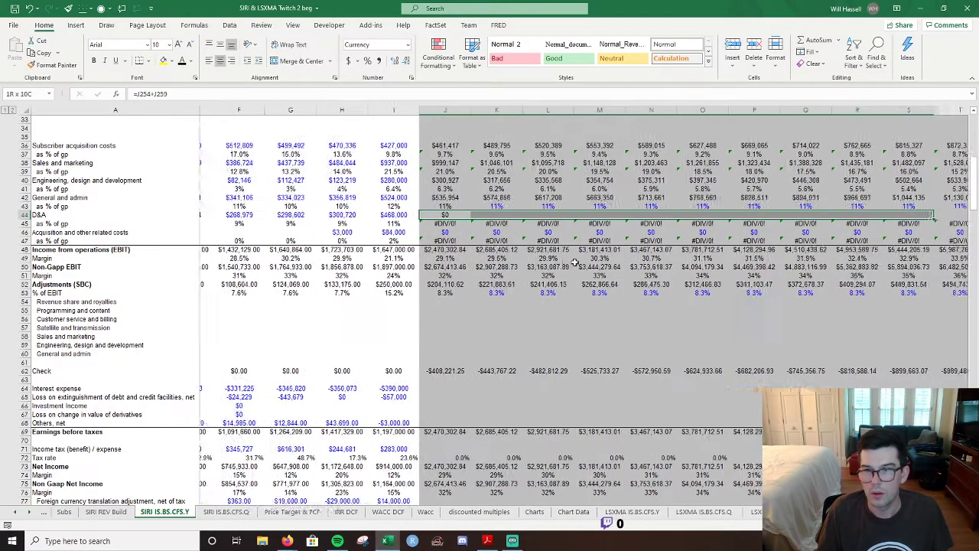
pyautogui.hotkey('ctrl', 'r')
# Check the D&A row from the historical amounts through the forecast formulas to 2031.
pyautogui.press('Left')
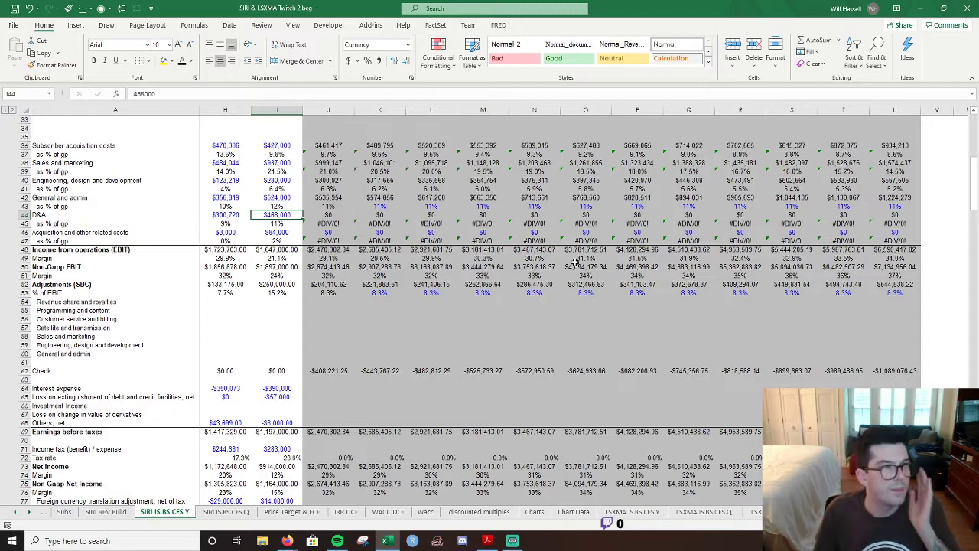
pyautogui.press('Right')
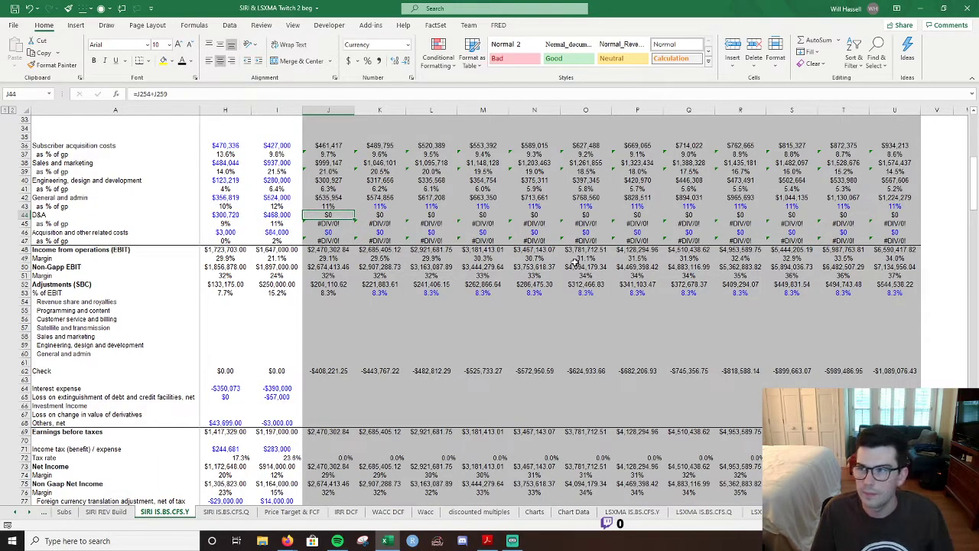
pyautogui.press('Left')
pyautogui.press('Left')
pyautogui.press('Left')
pyautogui.press('Left')
pyautogui.press('Right')
pyautogui.press('Right')
pyautogui.press('Right')
pyautogui.press('Right')
pyautogui.press('Right')
pyautogui.press('Right')
pyautogui.press('Right')
pyautogui.press('Right')
pyautogui.press('Right')
pyautogui.press('Right')
pyautogui.press('Right')
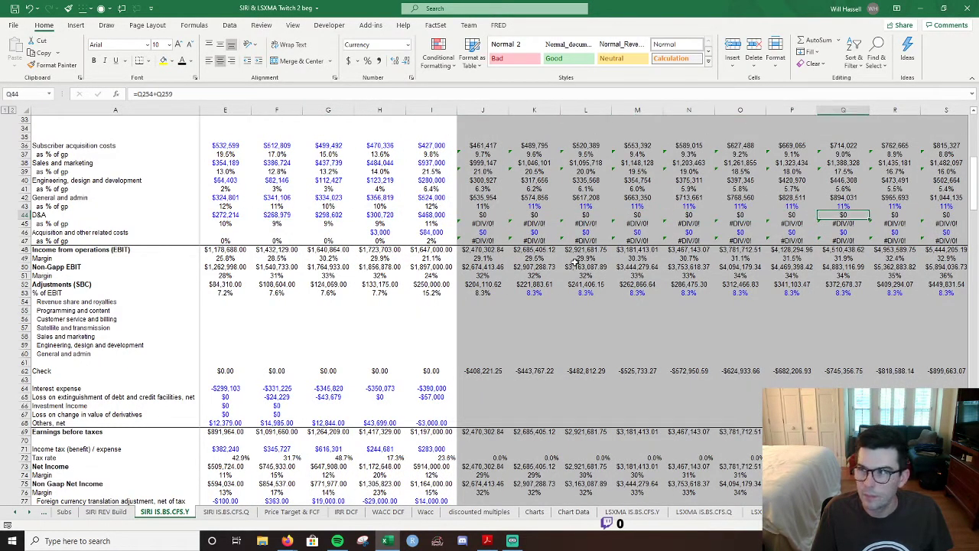
pyautogui.press('Right')
pyautogui.press('Right')
pyautogui.press('Right')
pyautogui.press('Right')
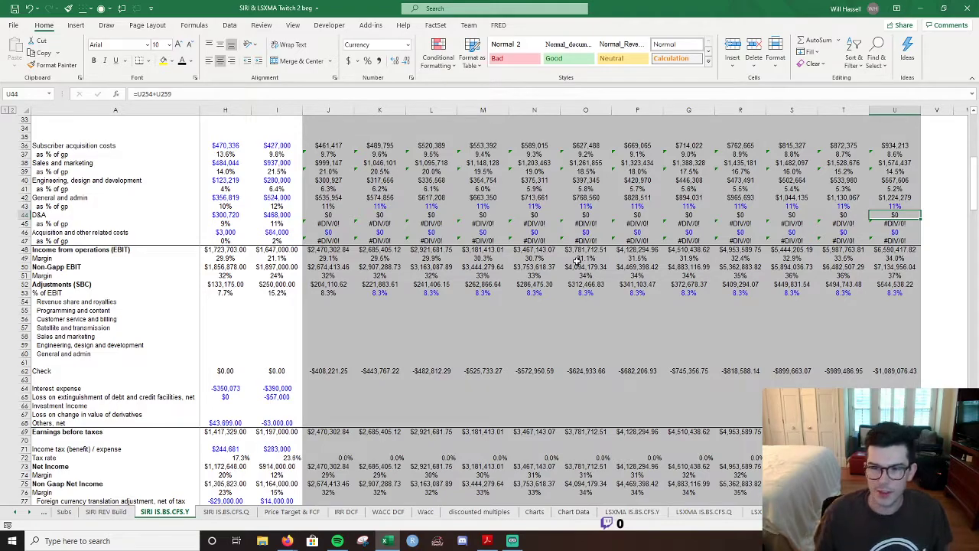
# Give the 2020 interest expense cell the Automatic font colour.
pyautogui.click(346, 381)
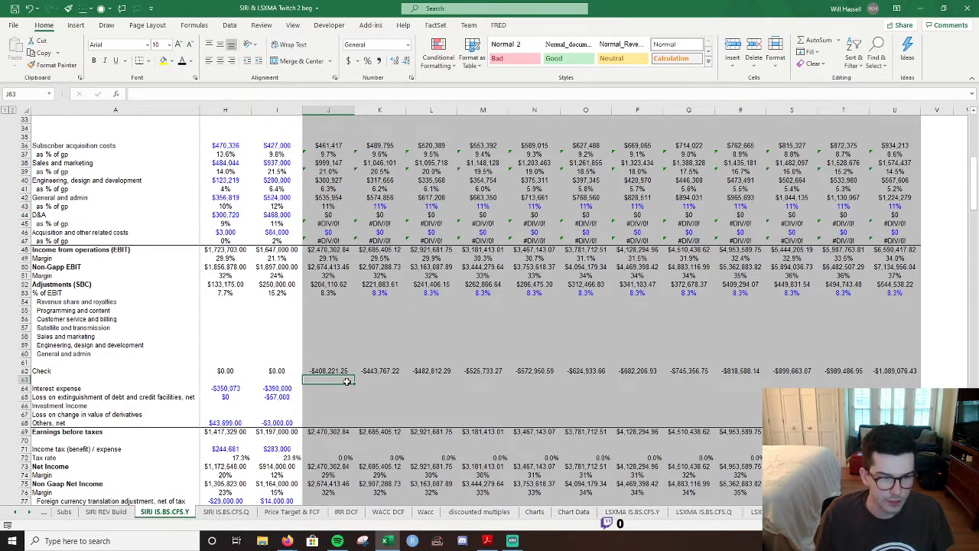
pyautogui.hotkey('ctrl', 'Left')
pyautogui.press('Down')
pyautogui.press('Right')
pyautogui.press('Right')
pyautogui.hotkey('ctrl', 'Right')
pyautogui.press('Right')
pyautogui.press('Right')
pyautogui.press('Left')
pyautogui.scroll(-3, 583, 353)
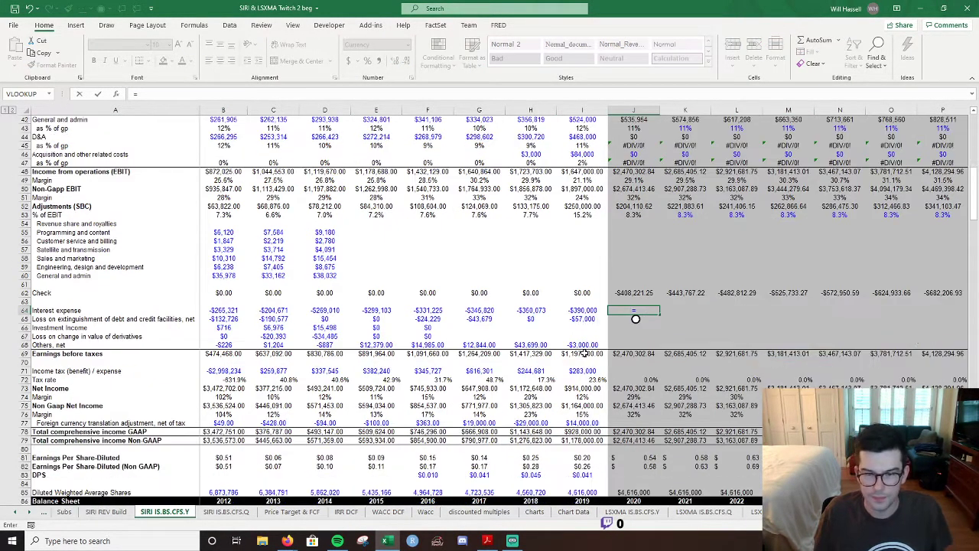
pyautogui.hotkey('alt', 'h')
pyautogui.press('f')
pyautogui.press('c')
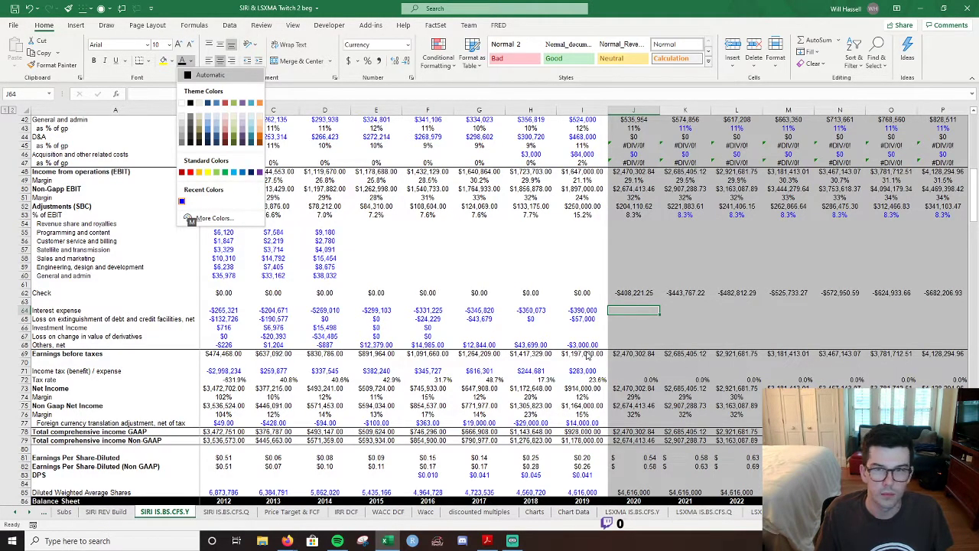
pyautogui.press('Return')
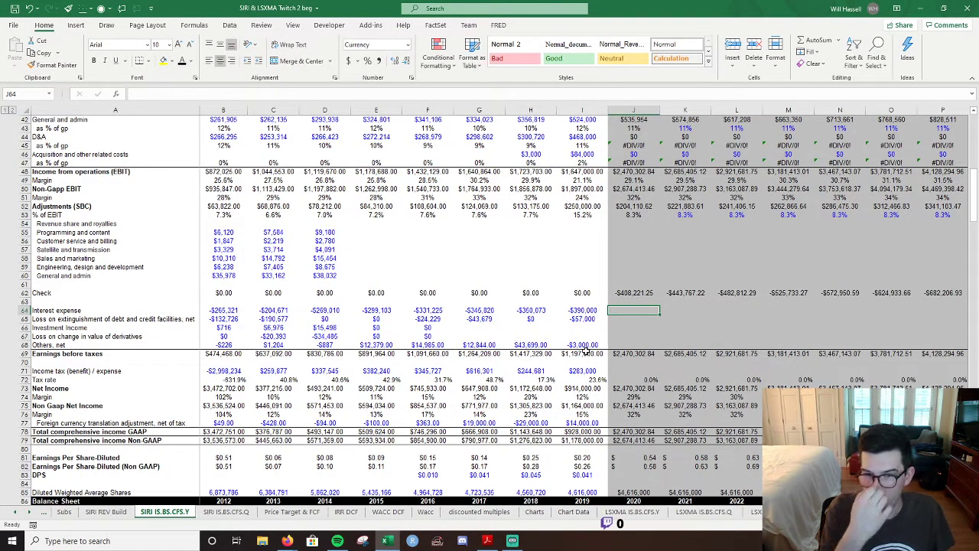
# Examine the 2020 check formula and the 2020 SBC adjustments formula it draws on.
pyautogui.press('Up')
pyautogui.press('Up')
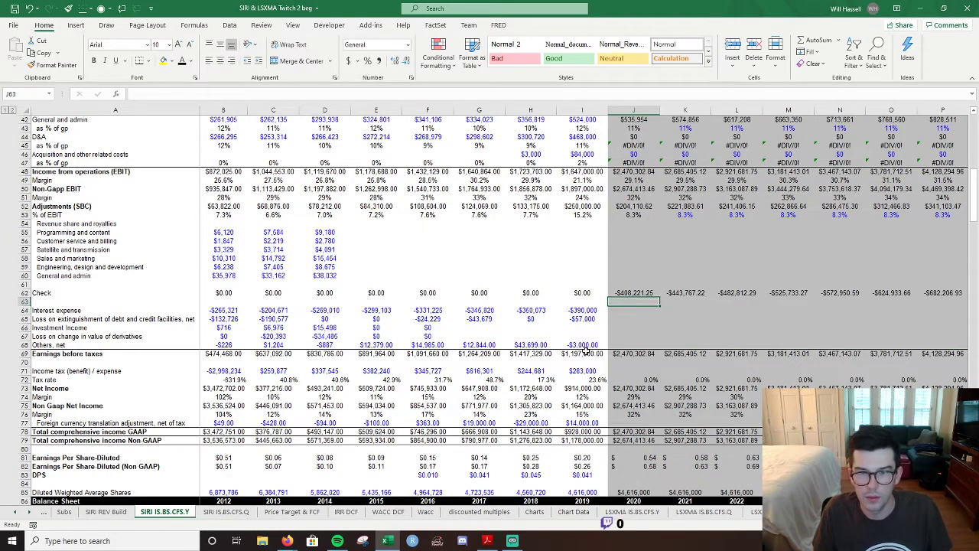
pyautogui.press('F2')
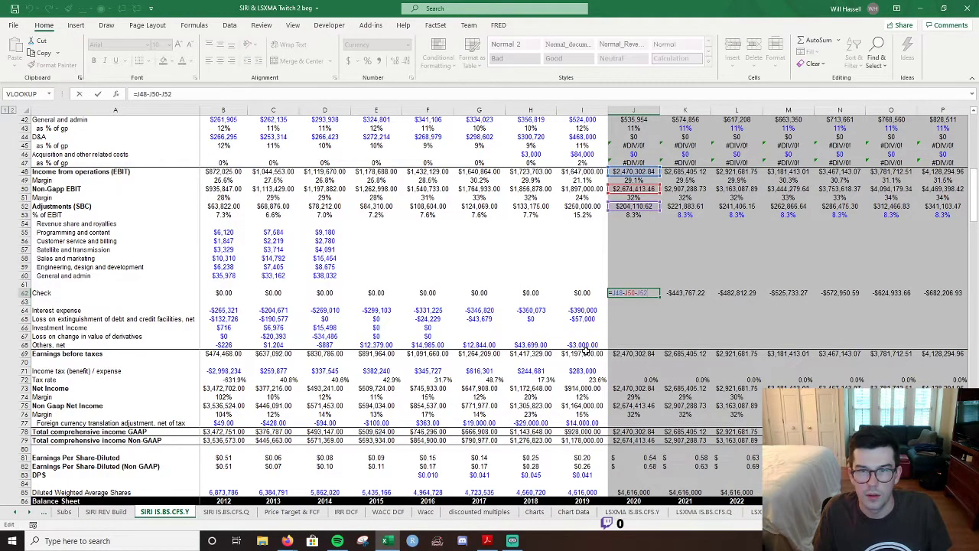
pyautogui.press('Escape')
pyautogui.press('Up')
pyautogui.press('Up')
pyautogui.press('Up')
pyautogui.press('Up')
pyautogui.press('Up')
pyautogui.press('Up')
pyautogui.press('Up')
pyautogui.press('Up')
pyautogui.press('Up')
pyautogui.press('Up')
pyautogui.press('F2')
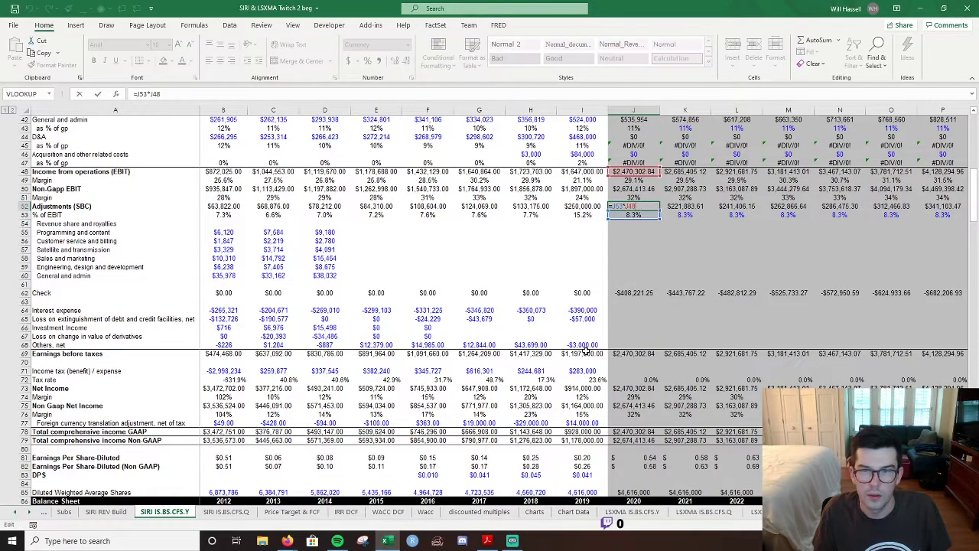
pyautogui.press('Escape')
pyautogui.press('Down')
pyautogui.press('Down')
pyautogui.press('Down')
pyautogui.press('Down')
pyautogui.press('Down')
pyautogui.press('Down')
pyautogui.press('Down')
pyautogui.press('Down')
pyautogui.press('Down')
pyautogui.press('Down')
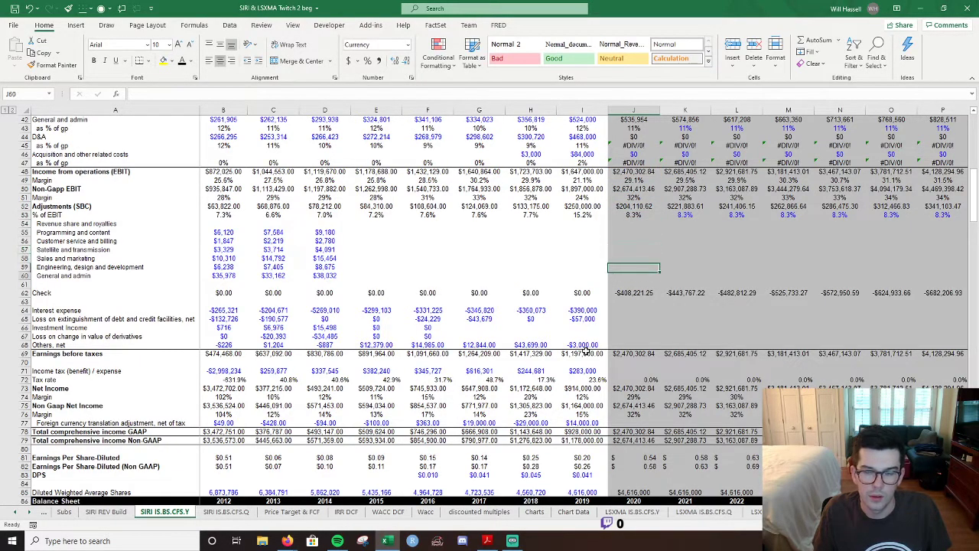
pyautogui.press('F2')
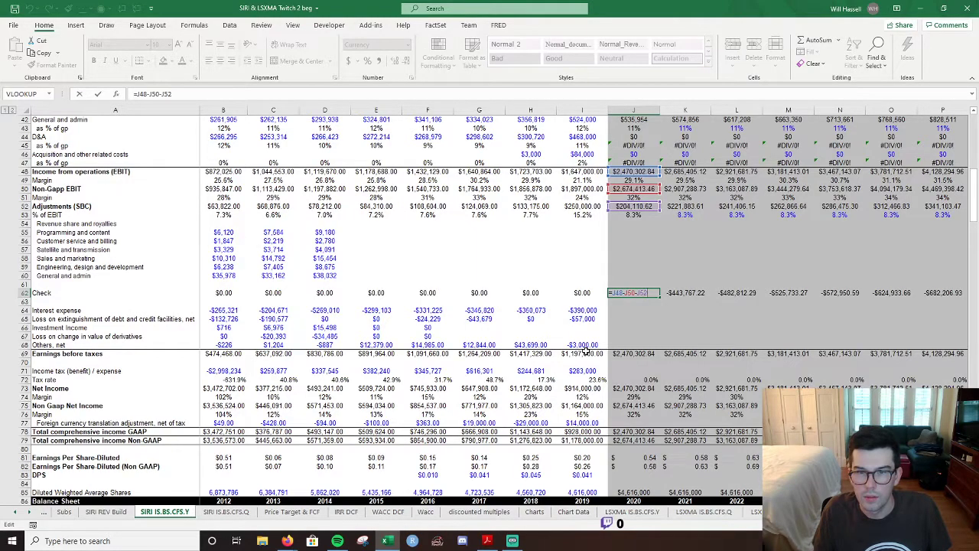
pyautogui.press('Escape')
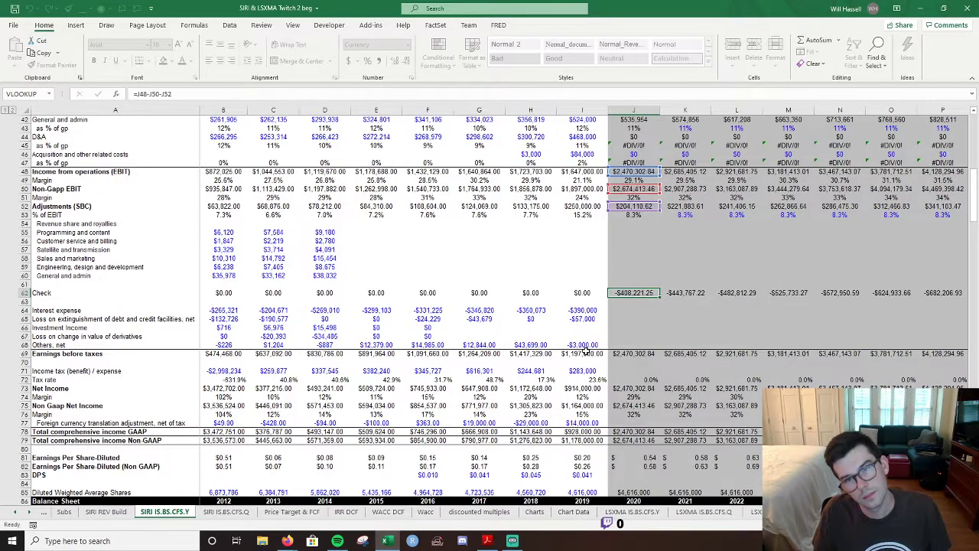
# Compare the 2019 check formula with the 2020 one.
pyautogui.press('Left')
pyautogui.press('F2')
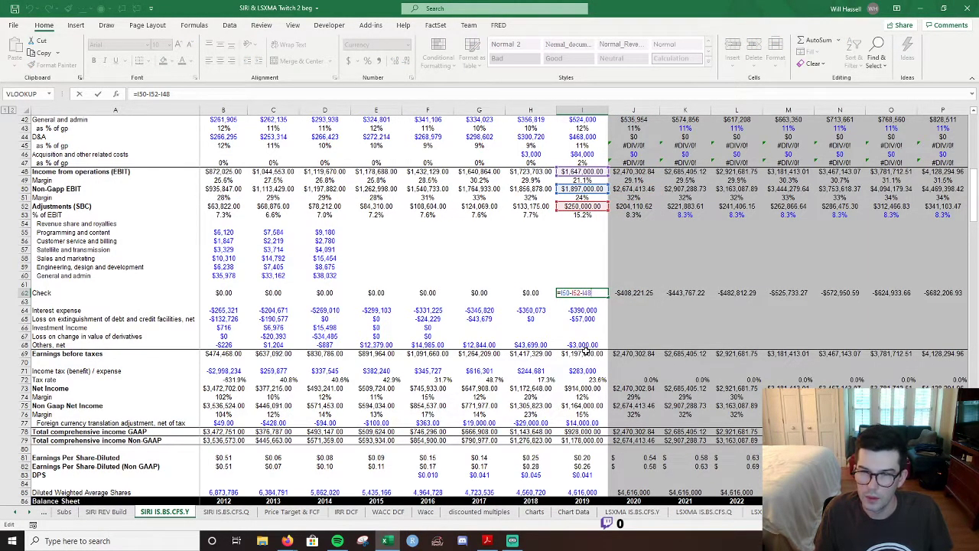
pyautogui.press('Escape')
pyautogui.press('Right')
pyautogui.press('F2')
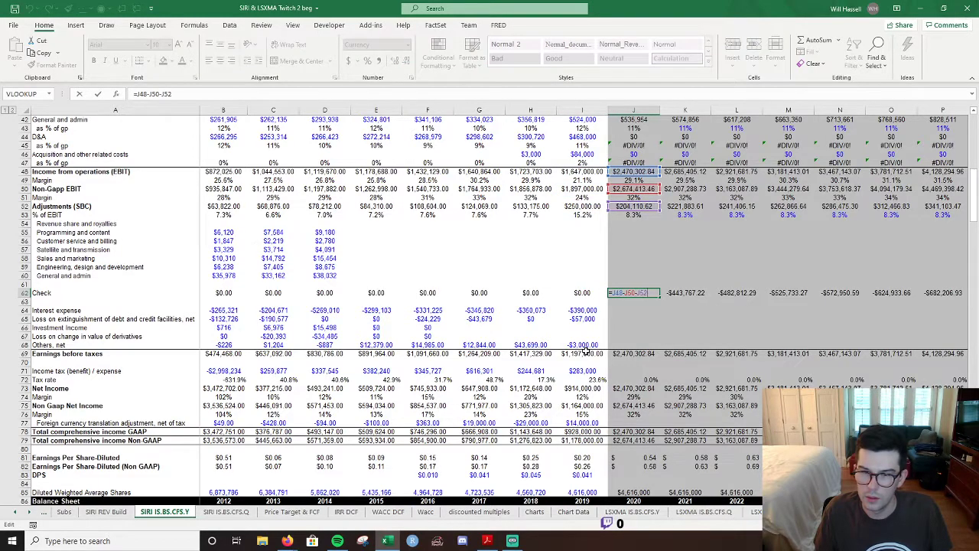
pyautogui.press('Escape')
# Replace the 2020 check formula with the copied 2019 one, =J50-J52-J48, and set the cell to No Fill.
pyautogui.press('Left')
pyautogui.hotkey('ctrl', 'c')
pyautogui.press('Right')
pyautogui.hotkey('ctrl', 'v')
pyautogui.press('Escape')
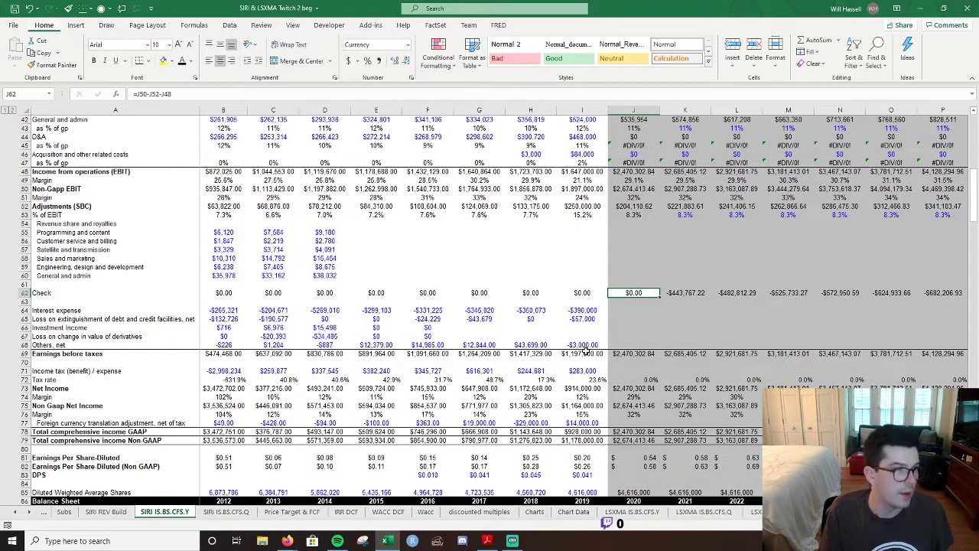
pyautogui.hotkey('alt', 'h')
pyautogui.press('h')
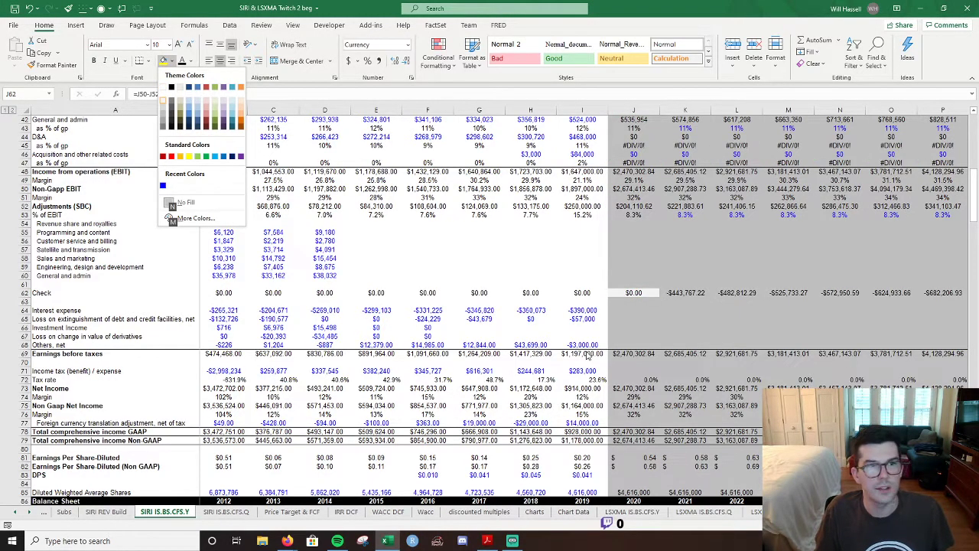
pyautogui.press('n')
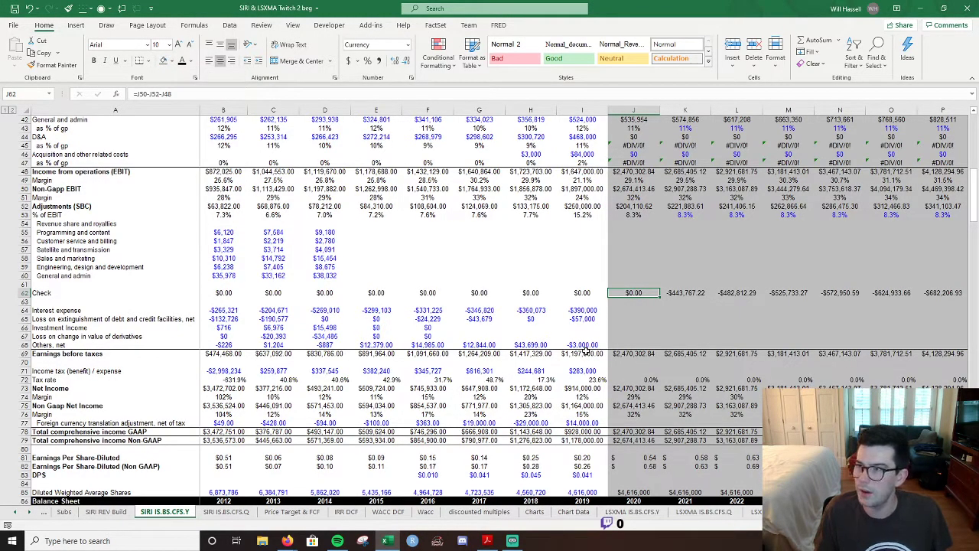
# Copy the 2020 check formula across through 2031.
pyautogui.hotkey('ctrl', 'shift', 'Right')
pyautogui.hotkey('ctrl', 'r')
pyautogui.press('Left')
pyautogui.press('Left')
pyautogui.press('Left')
pyautogui.press('Left')
pyautogui.press('Left')
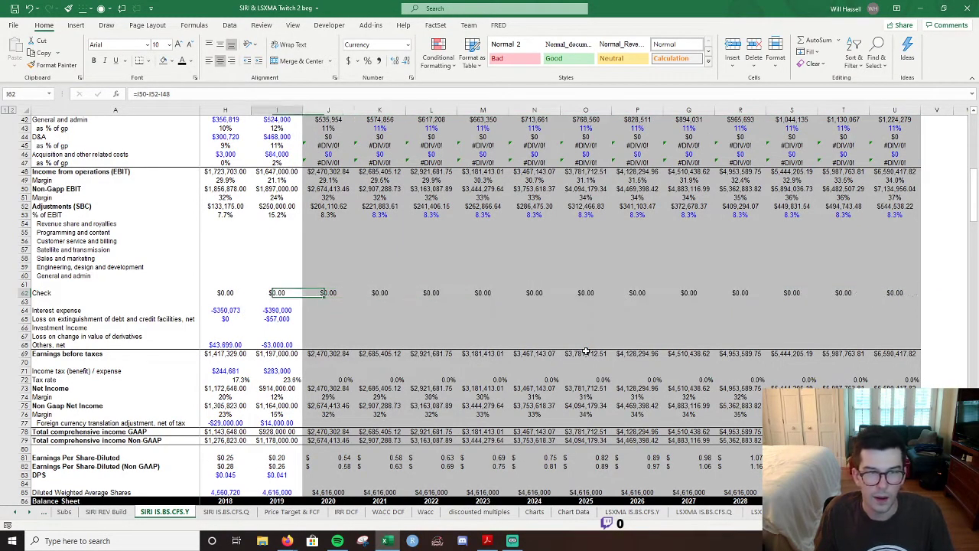
# Review the 2020 and 2021 forecast columns from the SBC adjustments down through the rest of the income statement.
pyautogui.press('Right')
pyautogui.press('Right')
pyautogui.press('Right')
pyautogui.press('Right')
pyautogui.press('Right')
pyautogui.press('Right')
pyautogui.press('Up')
pyautogui.press('Up')
pyautogui.press('Up')
pyautogui.press('Up')
pyautogui.press('Up')
pyautogui.press('Up')
pyautogui.press('Up')
pyautogui.press('Up')
pyautogui.press('Up')
pyautogui.press('Up')
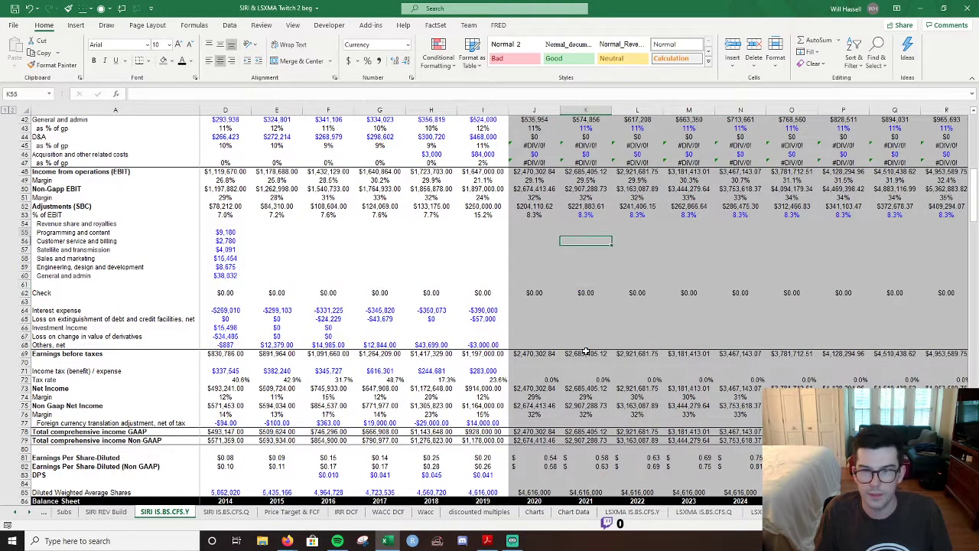
pyautogui.press('Left')
pyautogui.press('Down')
pyautogui.press('Right')
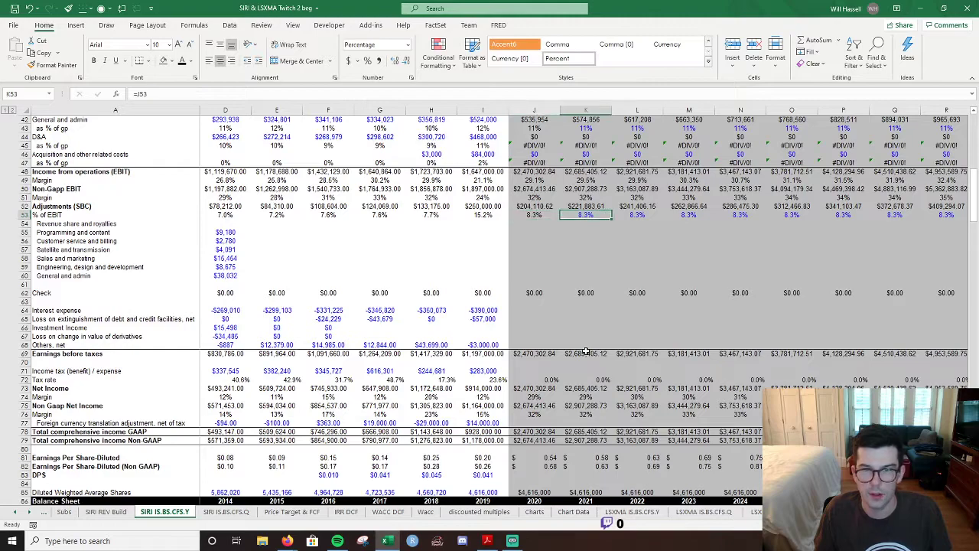
pyautogui.press('Down')
pyautogui.press('Down')
pyautogui.press('Down')
pyautogui.press('Down')
pyautogui.press('Down')
pyautogui.press('Down')
pyautogui.press('Down')
pyautogui.press('Down')
pyautogui.press('Down')
pyautogui.press('Down')
pyautogui.press('Down')
pyautogui.press('Down')
pyautogui.press('Down')
pyautogui.press('Down')
pyautogui.press('Down')
pyautogui.press('Down')
pyautogui.press('Down')
pyautogui.press('Down')
pyautogui.press('Down')
pyautogui.press('Down')
pyautogui.press('Down')
pyautogui.press('Down')
pyautogui.press('Down')
pyautogui.press('Down')
pyautogui.press('Down')
pyautogui.press('Down')
pyautogui.press('Down')
pyautogui.press('Down')
pyautogui.press('Down')
pyautogui.press('Down')
pyautogui.press('Down')
pyautogui.press('Down')
# Link the 2020 interest expense on the income statement to the debt schedule's interest expense with =J269.
pyautogui.press('Up')
pyautogui.press('Up')
pyautogui.press('Up')
pyautogui.press('Up')
pyautogui.press('Up')
pyautogui.press('Up')
pyautogui.press('Up')
pyautogui.press('Up')
pyautogui.press('Up')
pyautogui.press('Up')
pyautogui.press('Up')
pyautogui.press('Up')
pyautogui.press('Up')
pyautogui.press('Left')
pyautogui.press('Up')
pyautogui.press('Up')
pyautogui.press('Up')
pyautogui.press('Up')
pyautogui.press('Up')
pyautogui.press('Up')
pyautogui.press('Up')
pyautogui.press('Up')
pyautogui.press('Up')
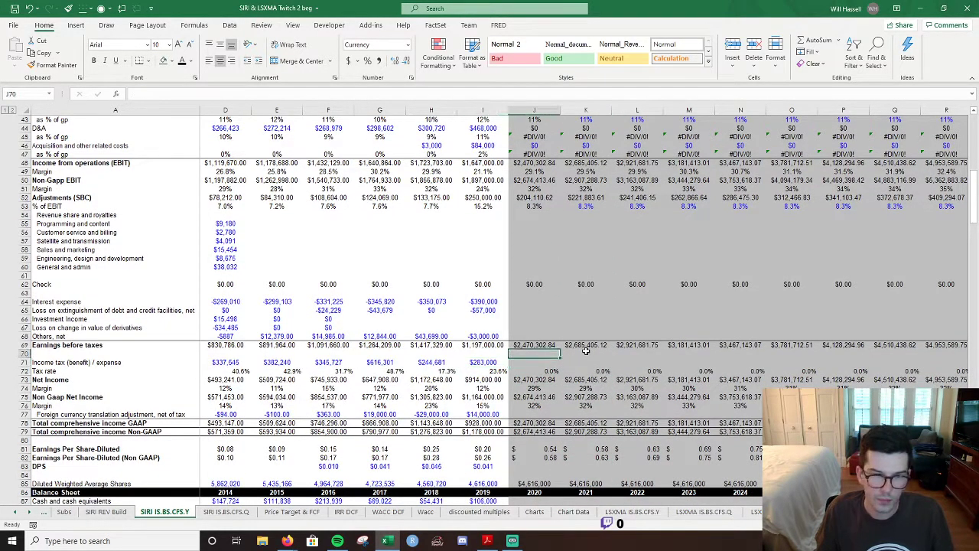
pyautogui.write('=')
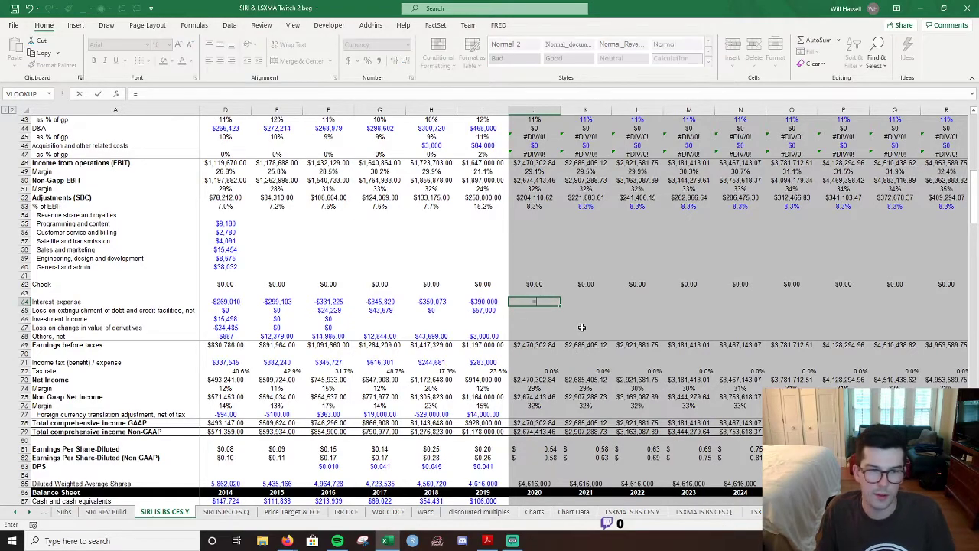
pyautogui.scroll(-7, 582, 328)
pyautogui.scroll(-20, 581, 327)
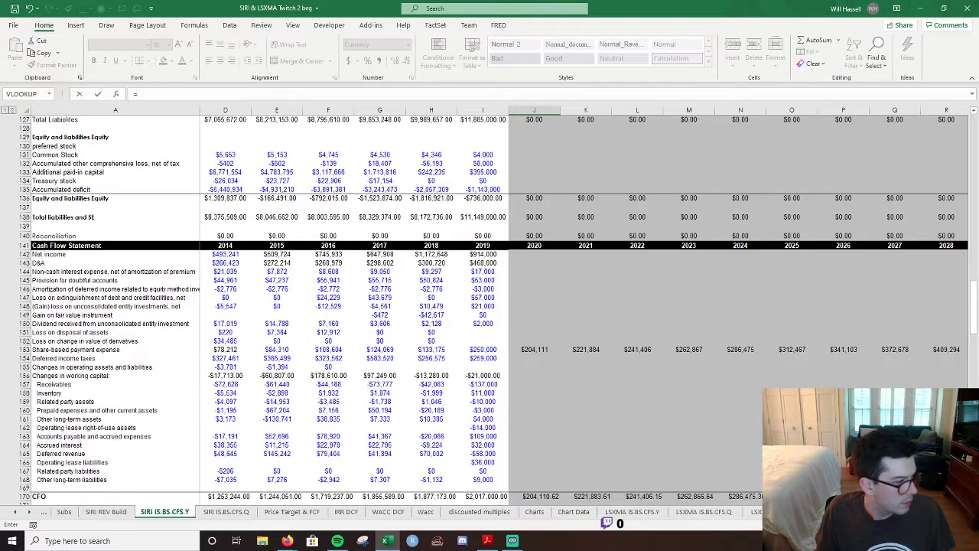
pyautogui.hotkey('alt', 'Tab')
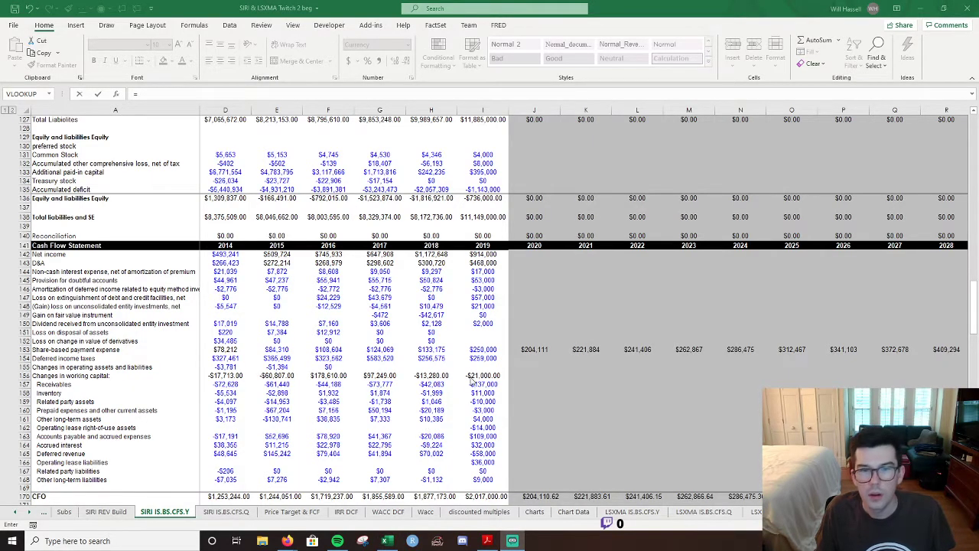
pyautogui.scroll(-5, 466, 390)
pyautogui.scroll(17, 522, 343)
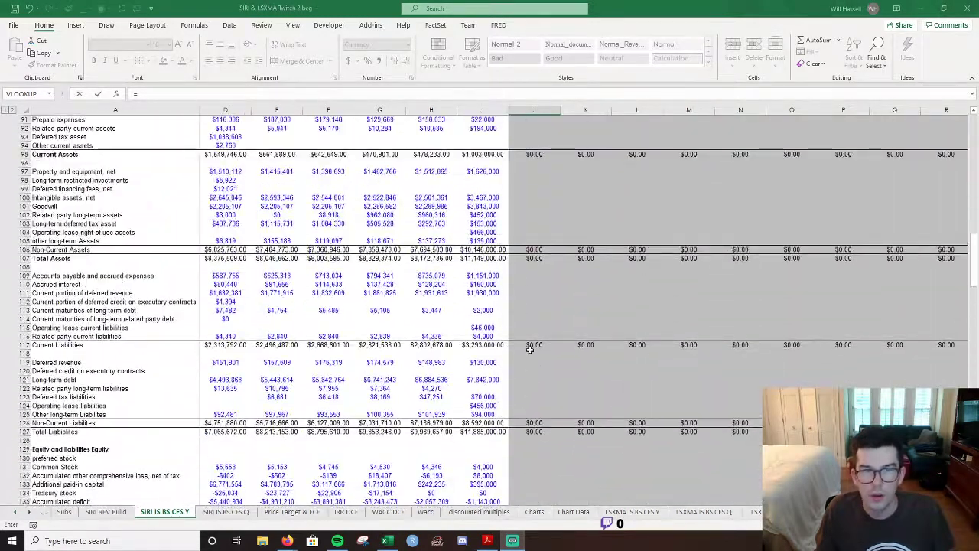
pyautogui.scroll(-20, 530, 348)
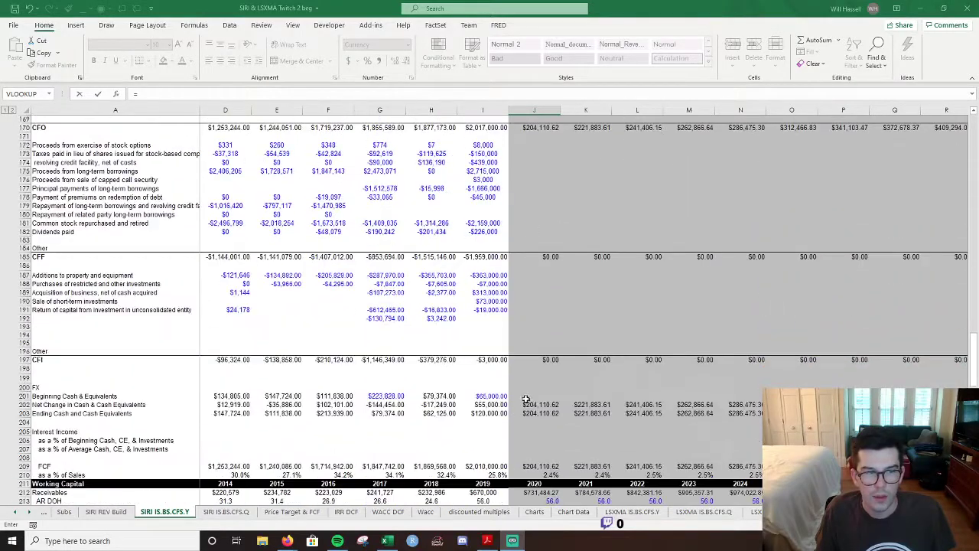
pyautogui.scroll(-3, 534, 395)
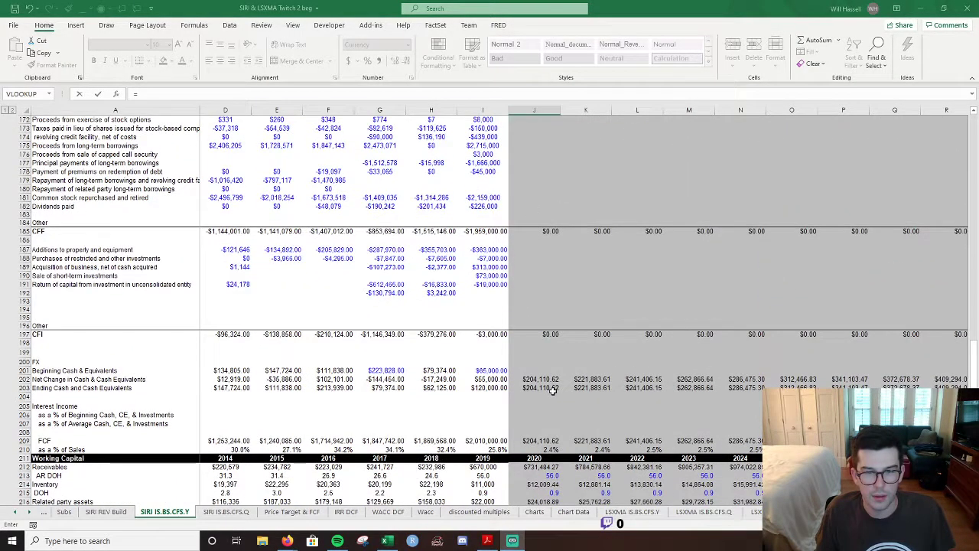
pyautogui.scroll(-6, 552, 391)
pyautogui.scroll(-15, 553, 391)
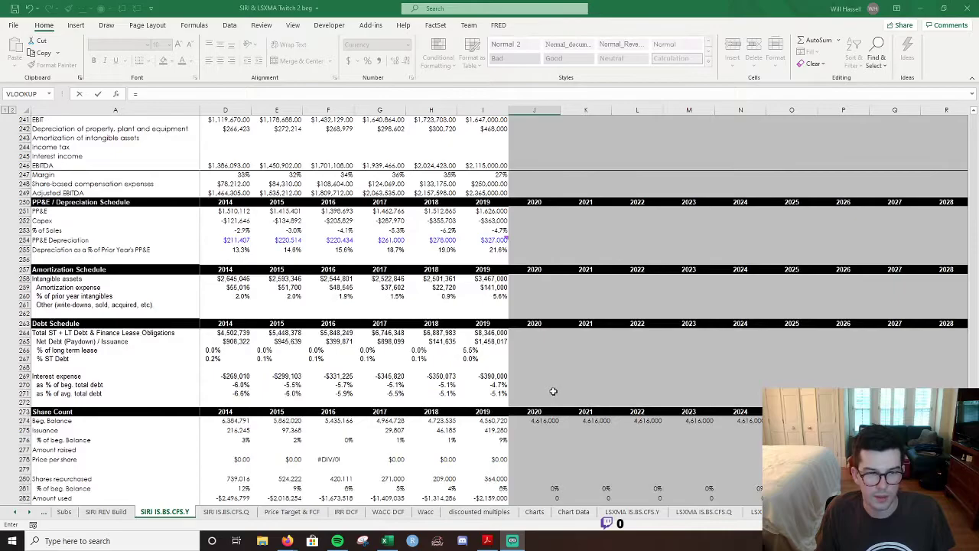
pyautogui.scroll(-10, 552, 390)
pyautogui.scroll(8, 552, 390)
pyautogui.scroll(5, 552, 390)
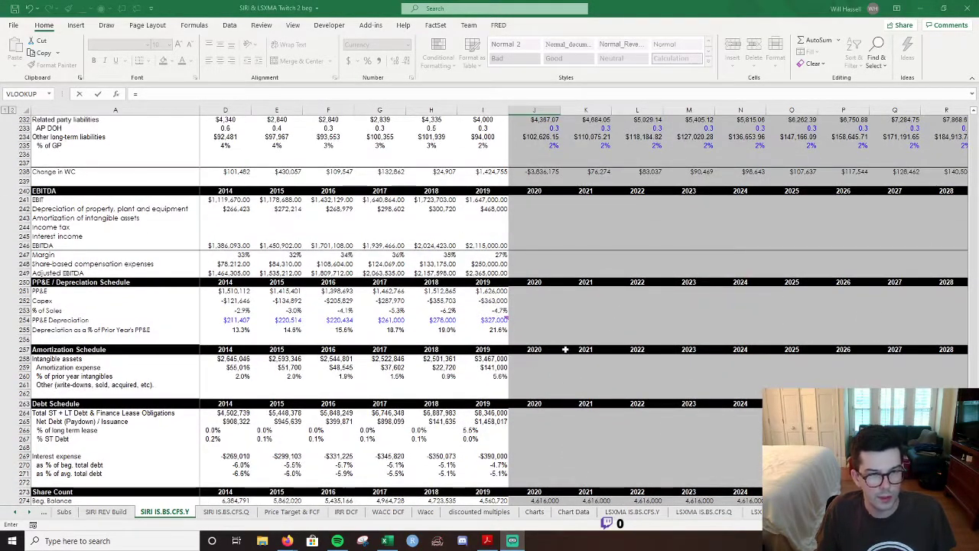
pyautogui.scroll(-1, 565, 349)
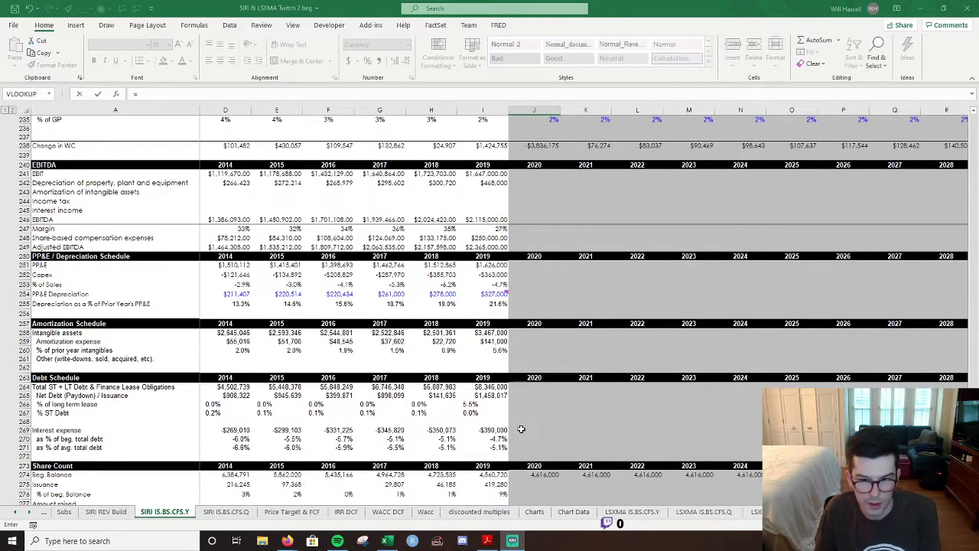
pyautogui.click(521, 429)
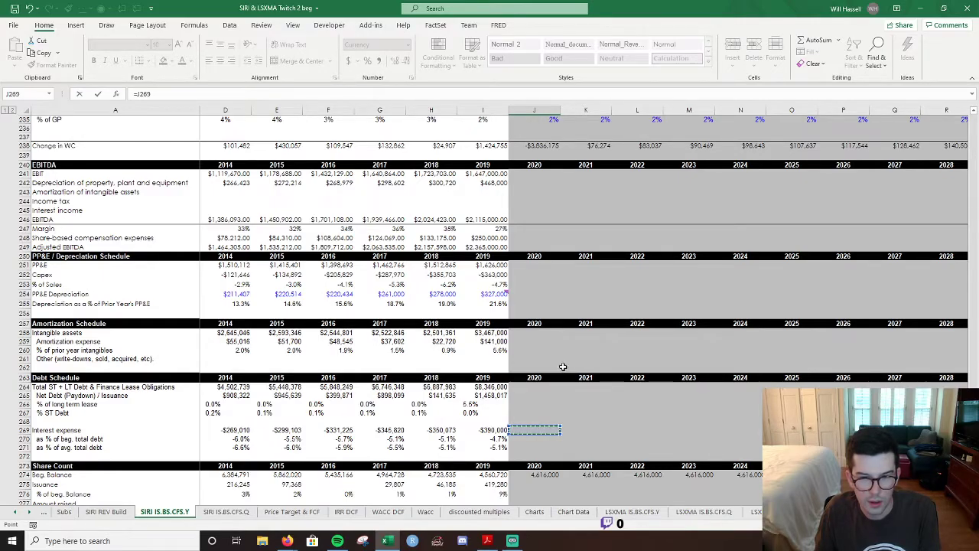
pyautogui.press('Return')
pyautogui.scroll(3, 502, 302)
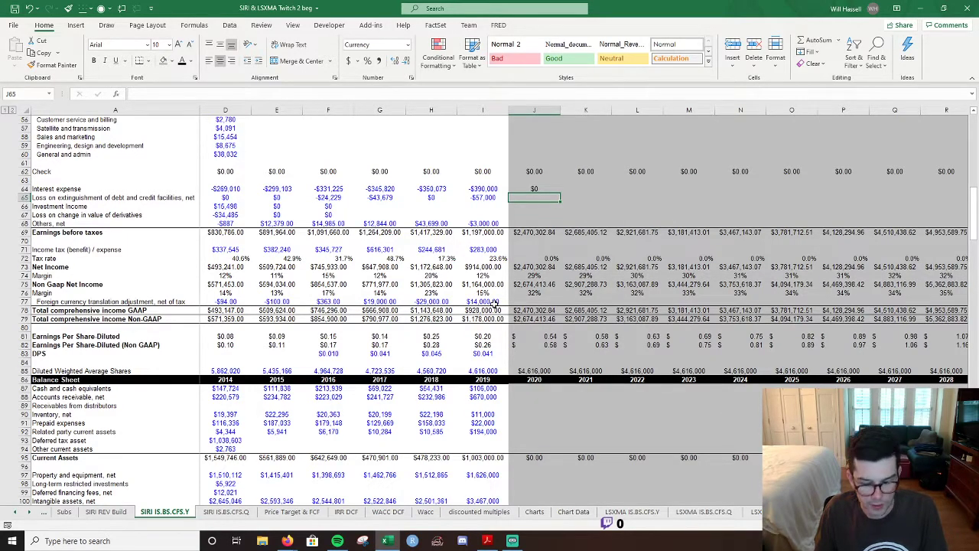
pyautogui.write('=')
pyautogui.scroll(-6, 608, 303)
pyautogui.scroll(7, 620, 289)
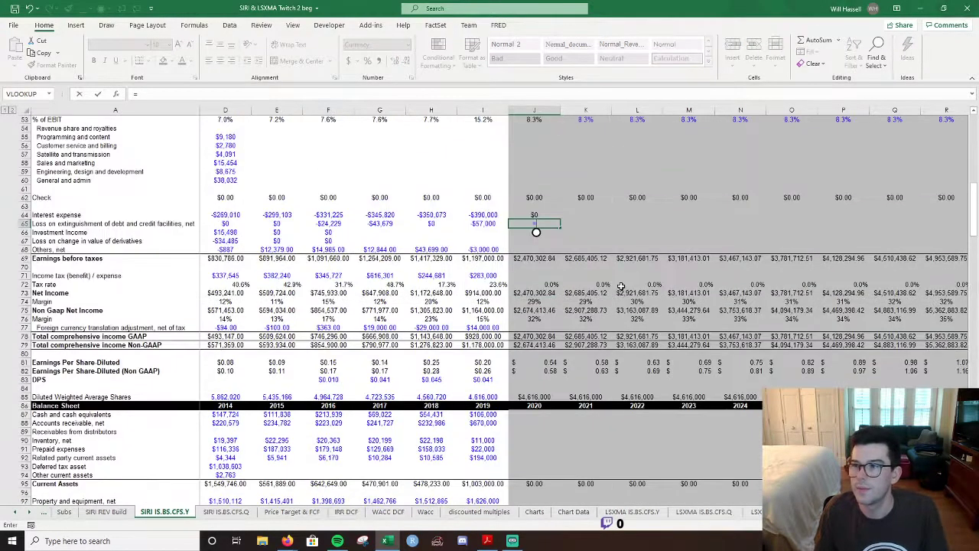
pyautogui.press('Escape')
pyautogui.press('Up')
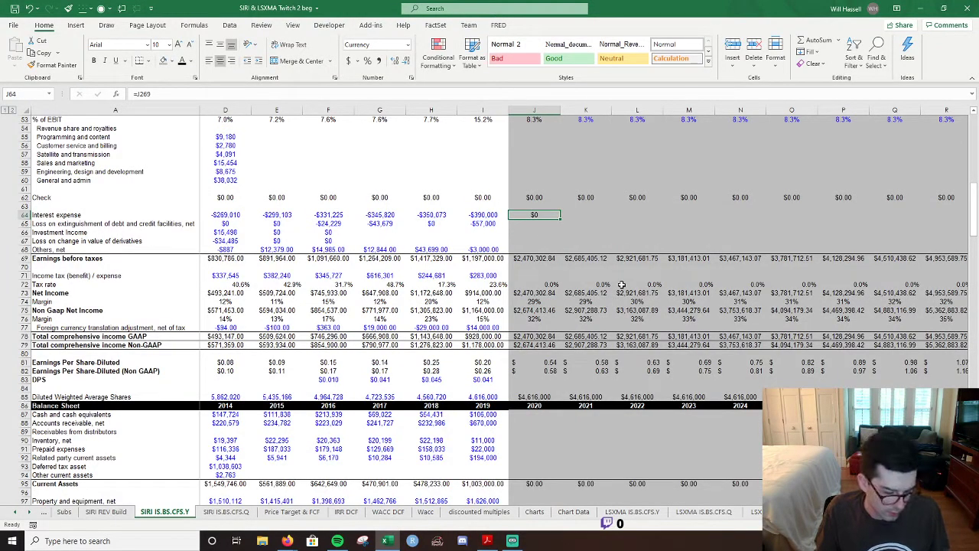
# Review the linked 2020 interest expense formula, then look through the balance sheet and cash flow statement sections below the income statement.
pyautogui.press('F2')
pyautogui.press('Return')
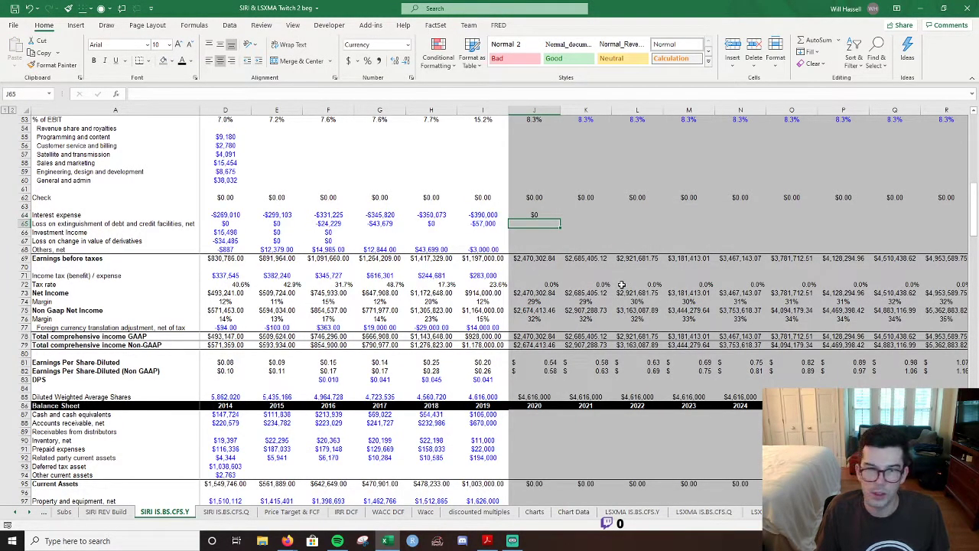
pyautogui.scroll(-15, 599, 268)
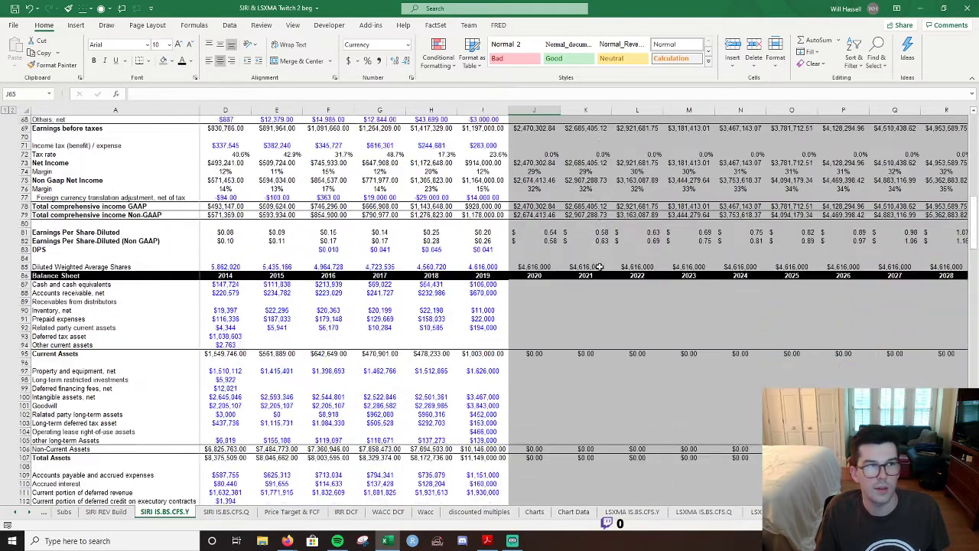
pyautogui.scroll(-9, 599, 266)
pyautogui.scroll(14, 598, 266)
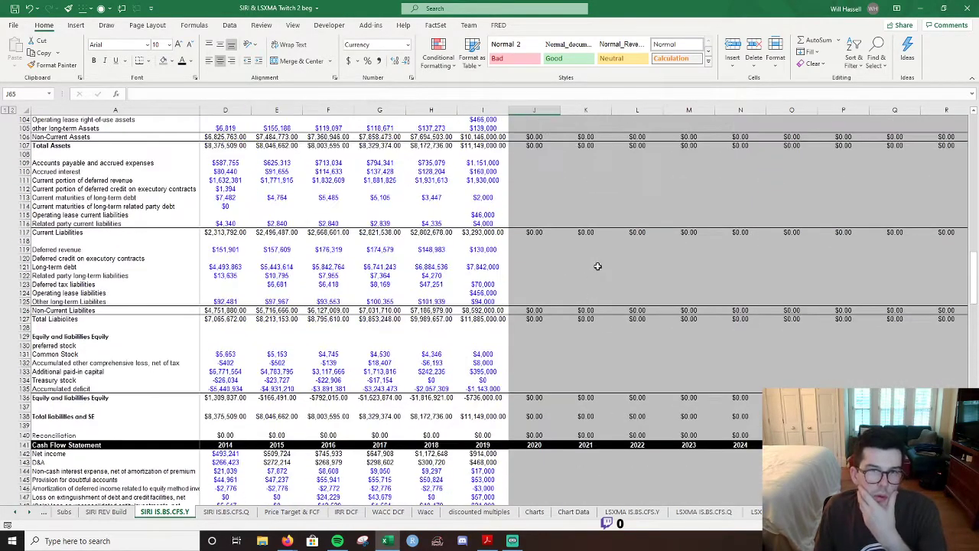
pyautogui.scroll(10, 597, 266)
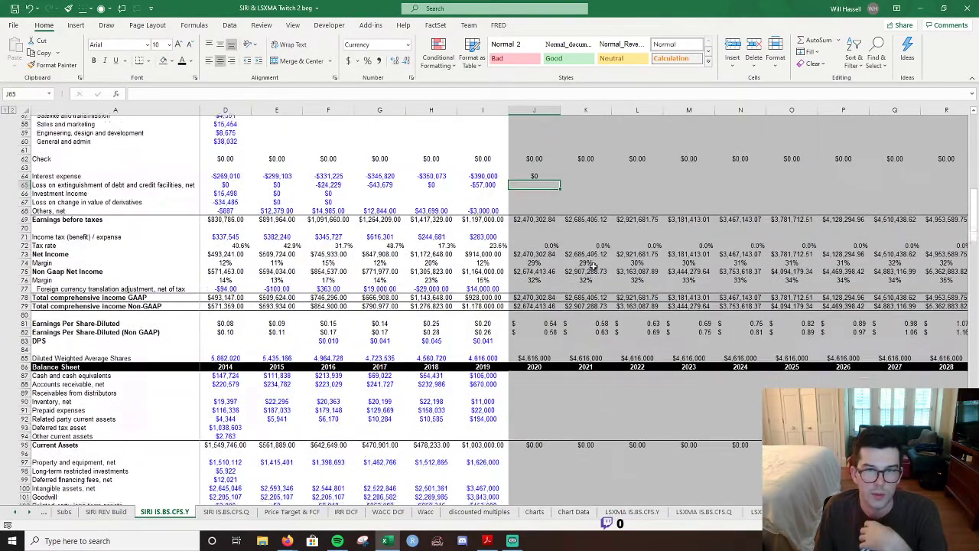
pyautogui.moveTo(973, 215); pyautogui.dragTo(964, 355)
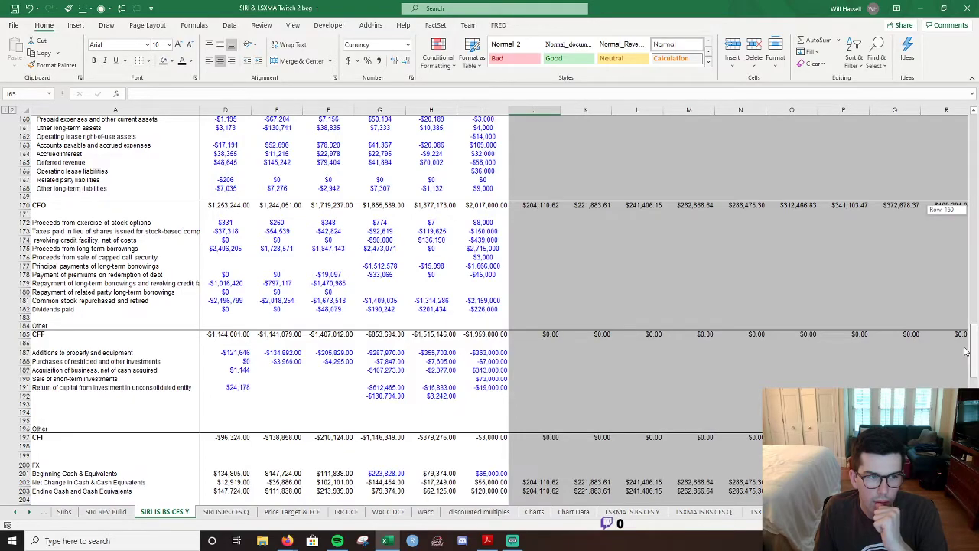
pyautogui.moveTo(964, 355); pyautogui.dragTo(973, 316)
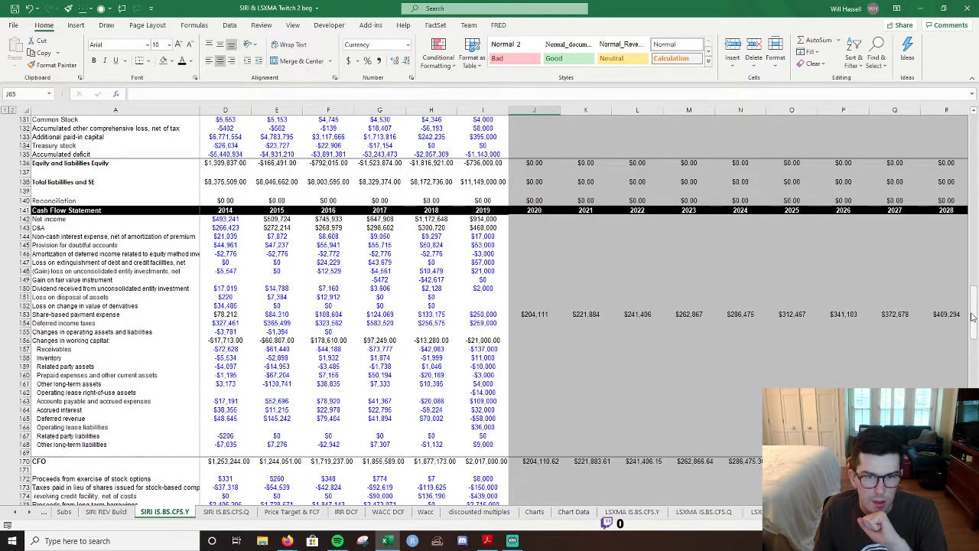
# Examine the cash flow statement's debt extinguishment loss row and its operating, financing and investing sections.
pyautogui.click(523, 266)
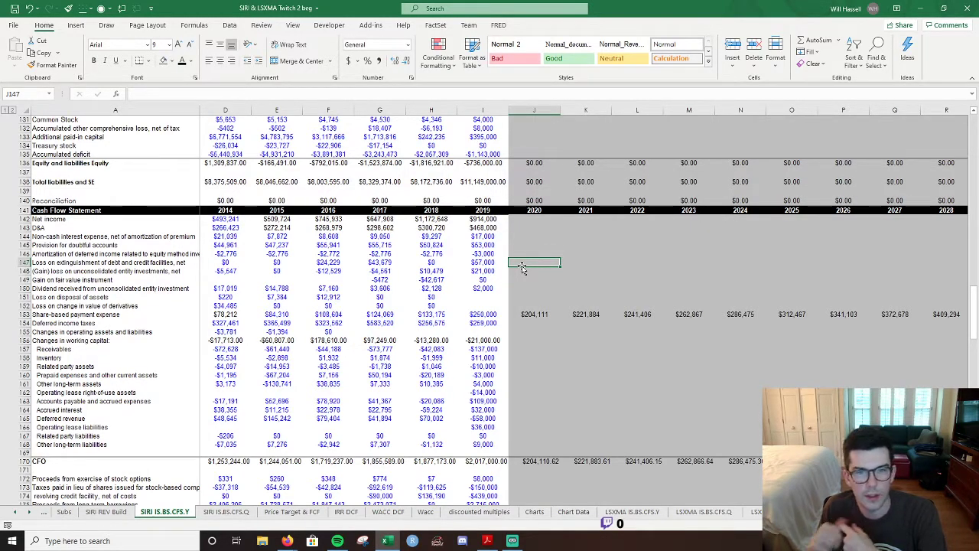
pyautogui.moveTo(974, 320); pyautogui.dragTo(973, 328)
pyautogui.moveTo(975, 316); pyautogui.dragTo(967, 361)
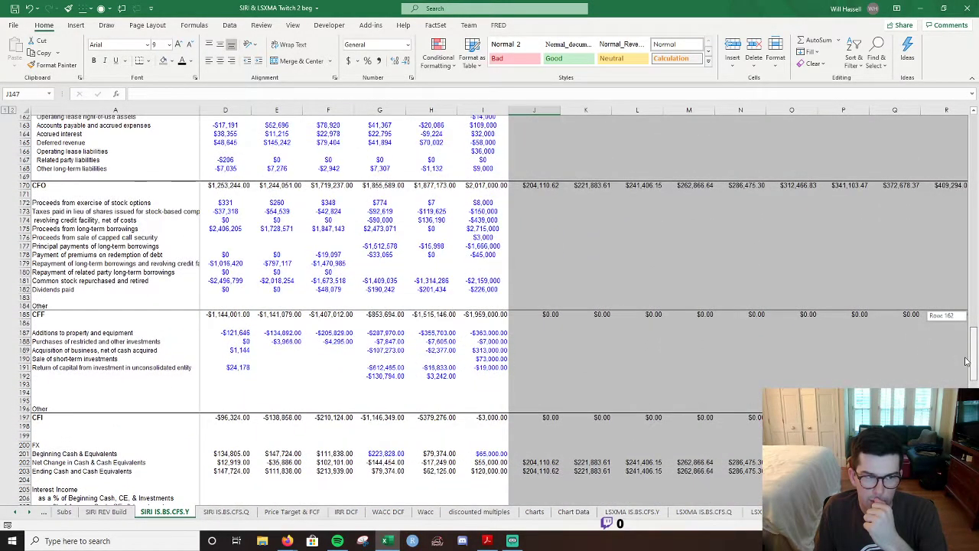
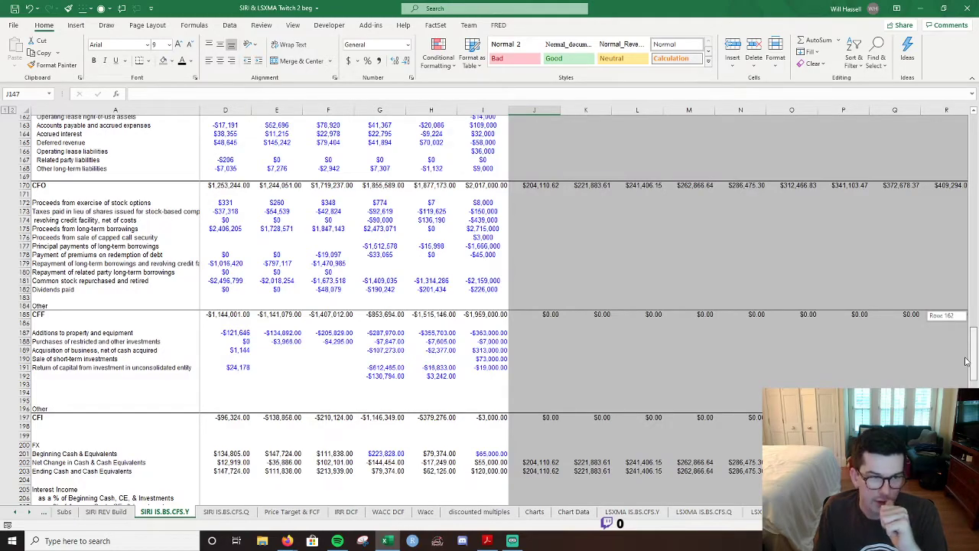
pyautogui.moveTo(966, 361); pyautogui.dragTo(965, 361)
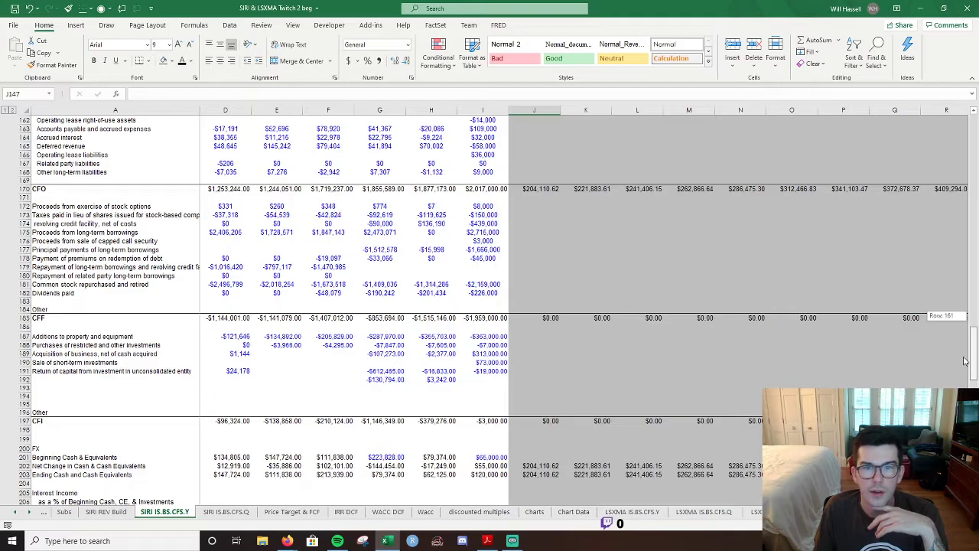
pyautogui.moveTo(964, 361); pyautogui.dragTo(963, 470)
pyautogui.moveTo(966, 316); pyautogui.dragTo(940, 313)
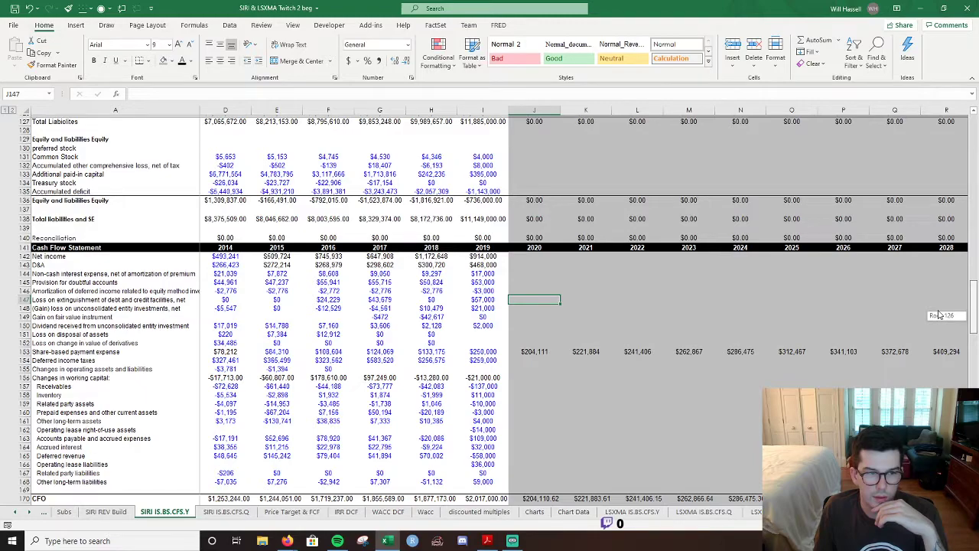
pyautogui.moveTo(939, 314); pyautogui.dragTo(942, 352)
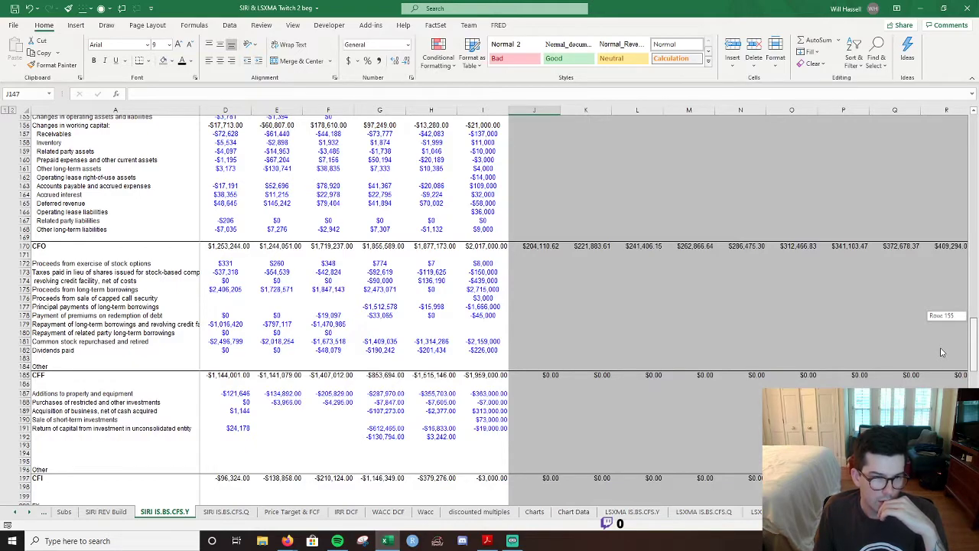
pyautogui.moveTo(942, 352); pyautogui.dragTo(942, 351)
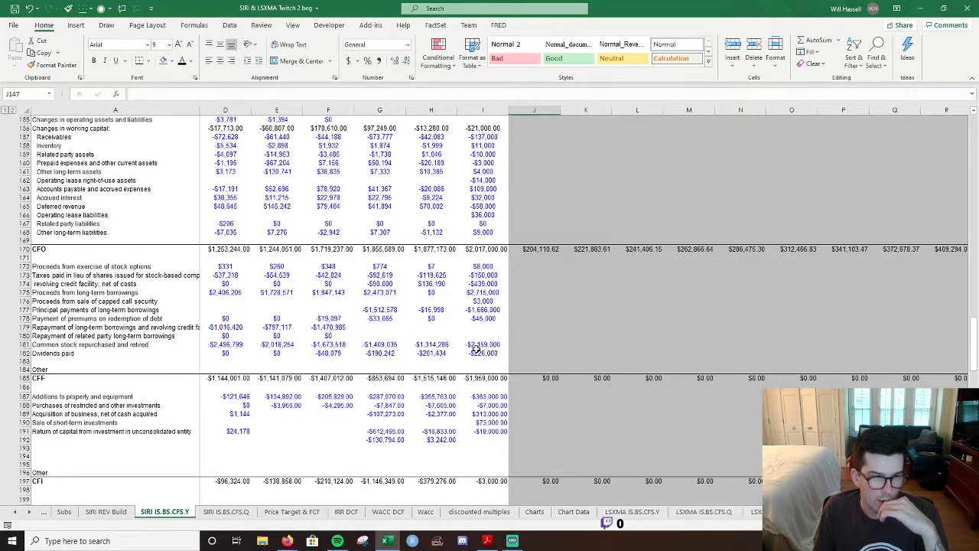
# Check the historical principal payments of long-term borrowings in the cash flow statement through 2019.
pyautogui.click(264, 309)
pyautogui.click(389, 311)
pyautogui.click(424, 310)
pyautogui.click(483, 312)
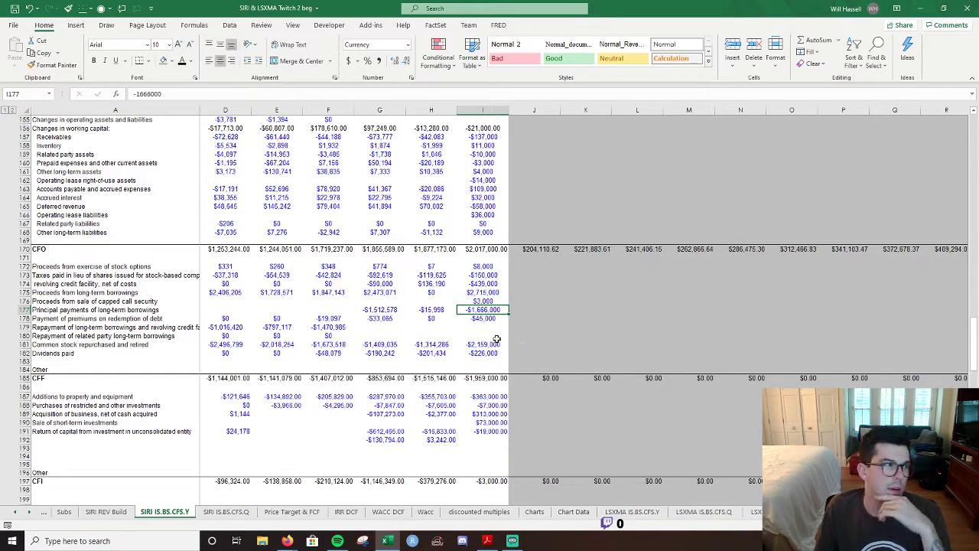
# Fill the income statement's 2020 loss on extinguishment of debt cell with yellow.
pyautogui.scroll(14, 534, 297)
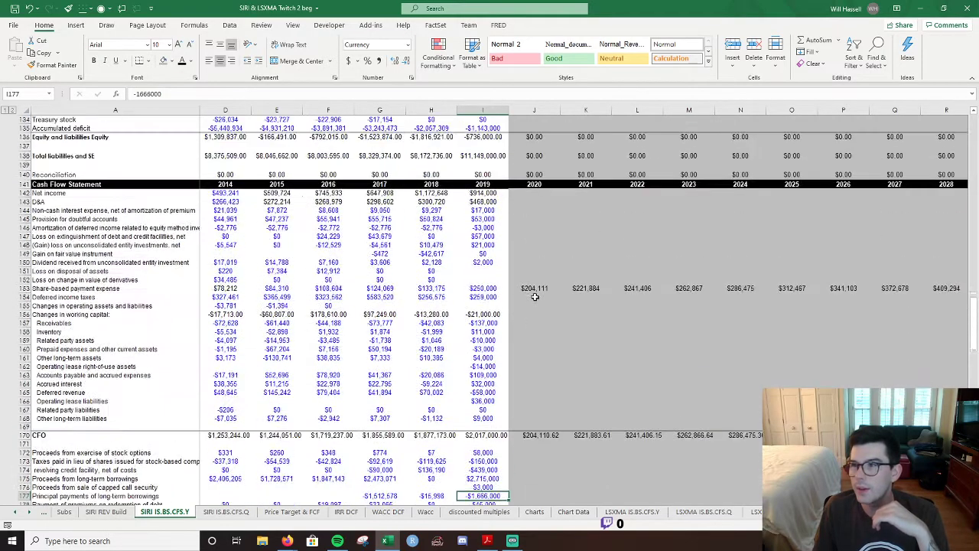
pyautogui.scroll(20, 535, 297)
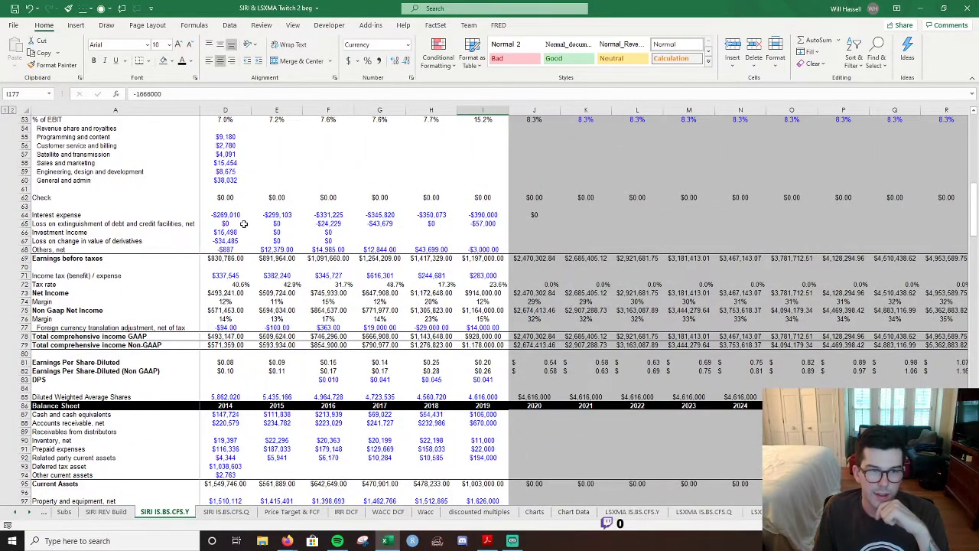
pyautogui.scroll(2, 244, 224)
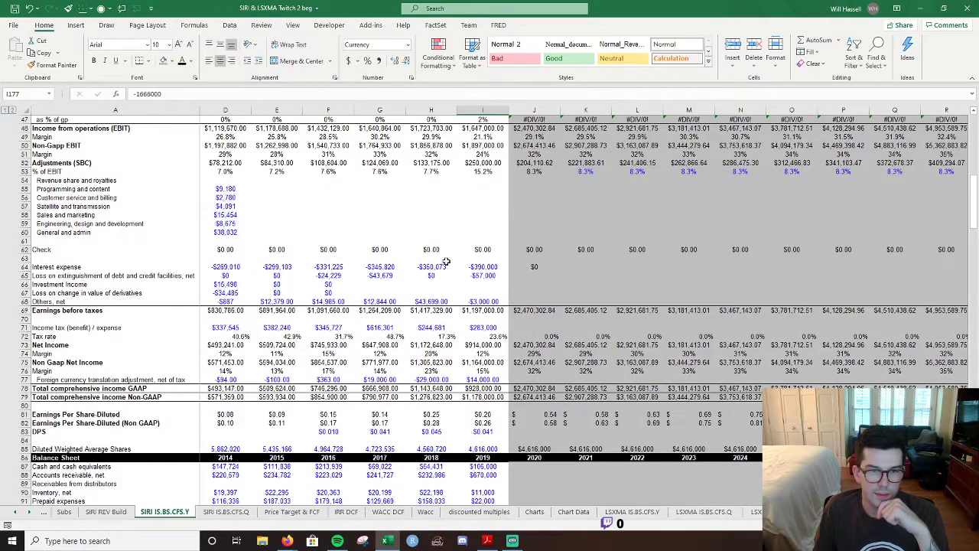
pyautogui.click(540, 276)
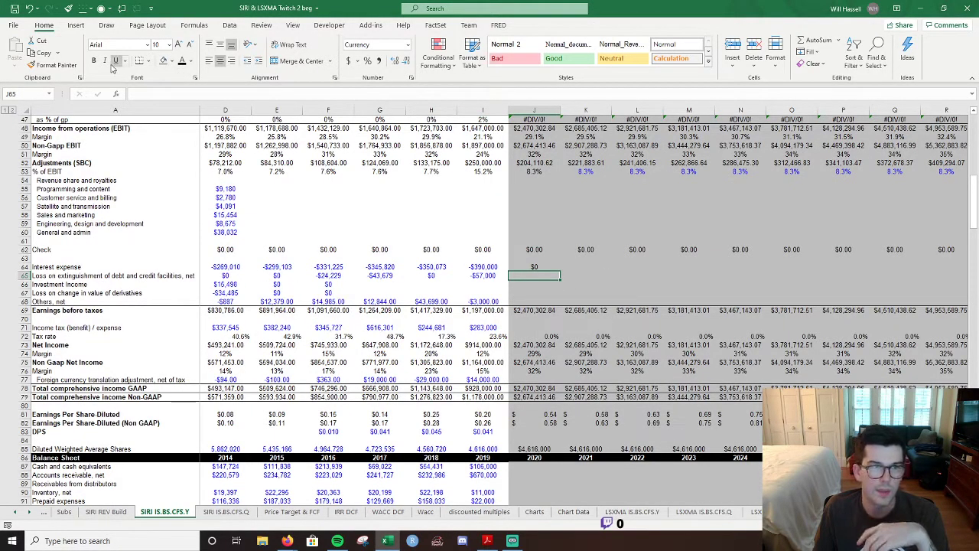
pyautogui.hotkey('alt', 'h')
pyautogui.press('h')
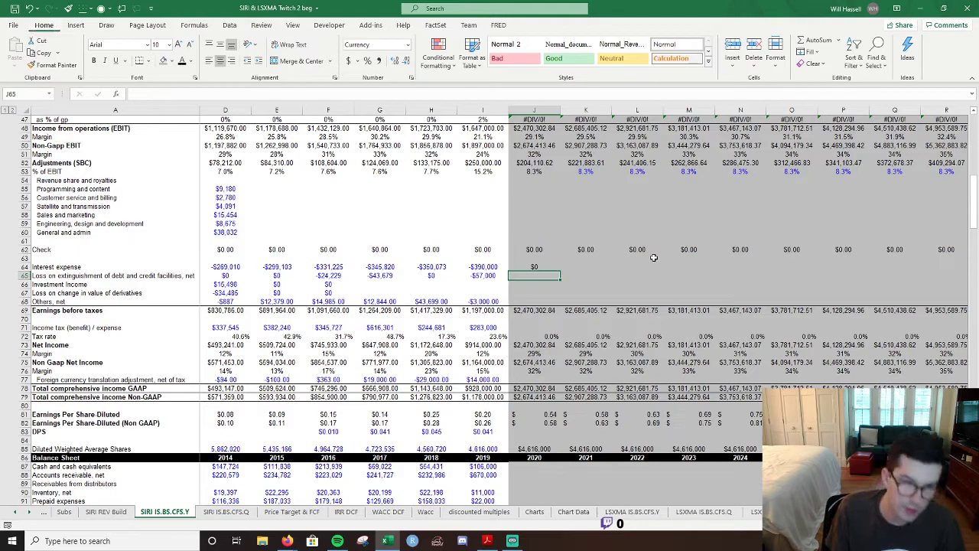
pyautogui.press('Up')
pyautogui.press('Up')
pyautogui.press('Up')
pyautogui.press('Up')
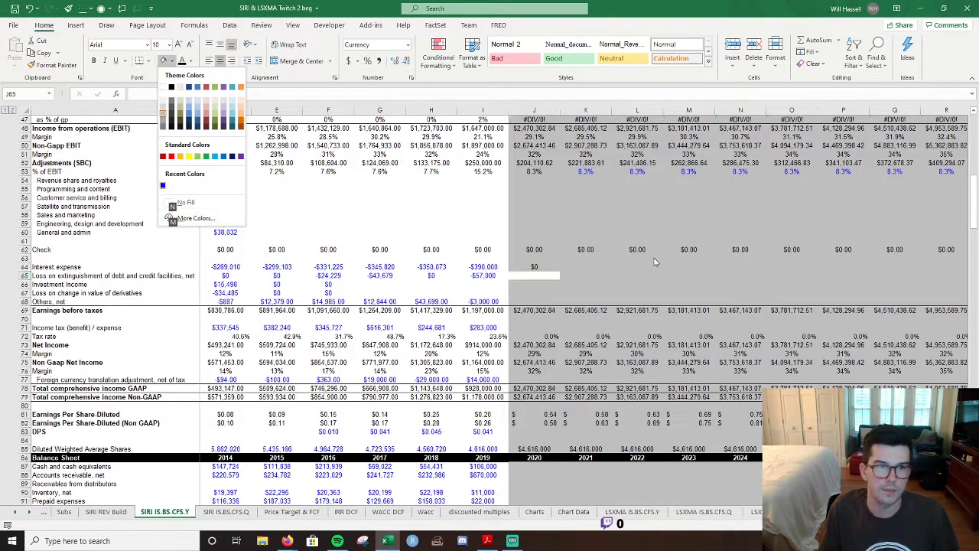
pyautogui.press('Down')
pyautogui.press('Right')
pyautogui.press('Right')
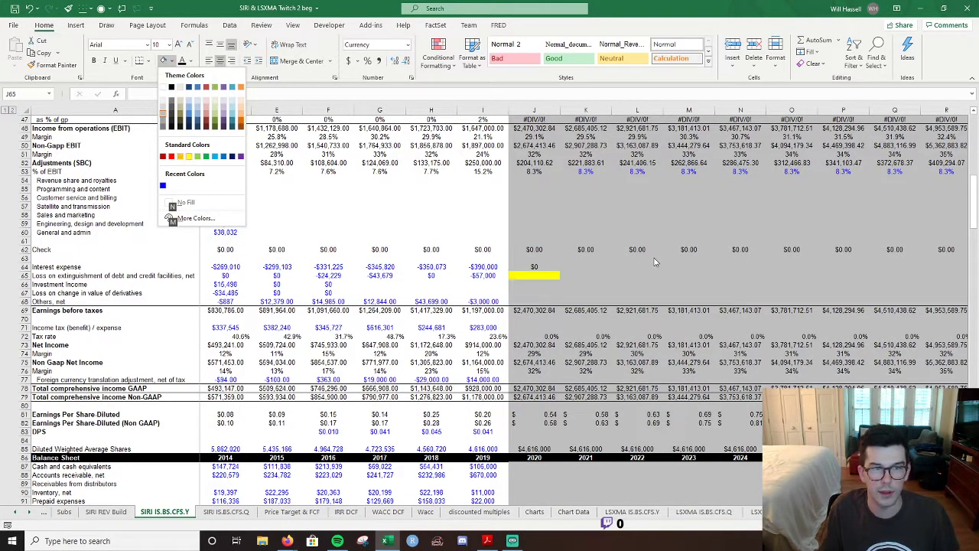
pyautogui.press('Return')
# Copy the yellow cell formatting to the 2020 loss on extinguishment of debt cell in the cash flow statement.
pyautogui.hotkey('alt', 'h')
pyautogui.press('f')
pyautogui.press('p')
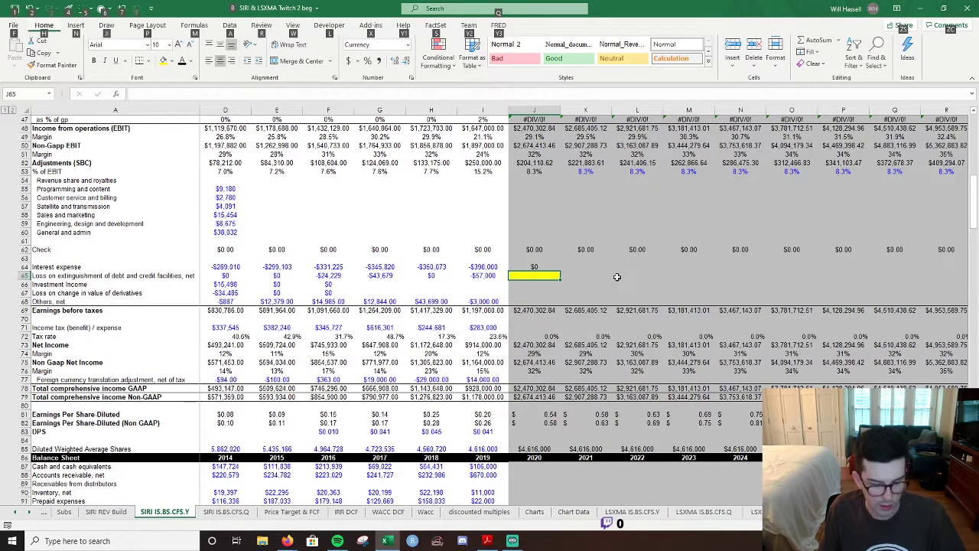
pyautogui.scroll(-14, 608, 282)
pyautogui.scroll(-15, 593, 291)
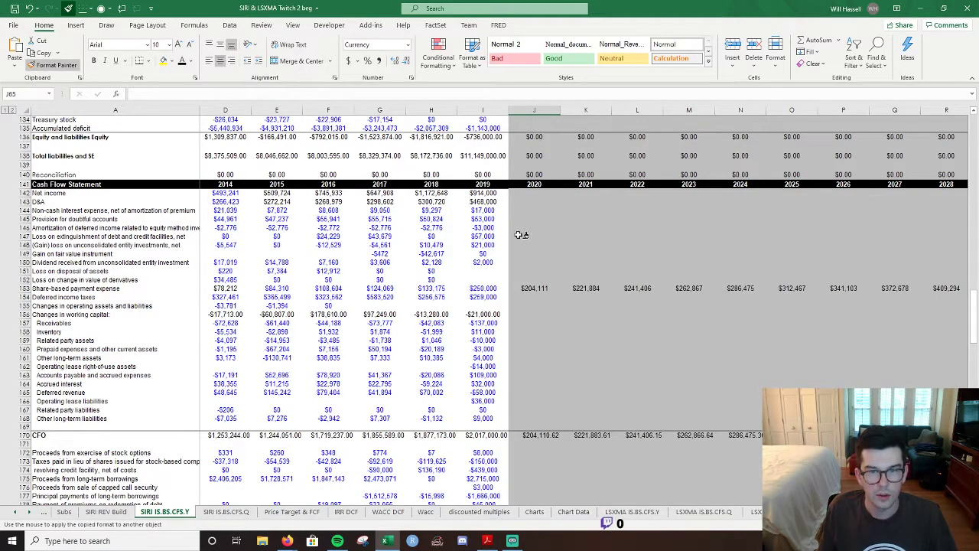
pyautogui.click(524, 236)
pyautogui.click(656, 229)
pyautogui.scroll(1, 659, 233)
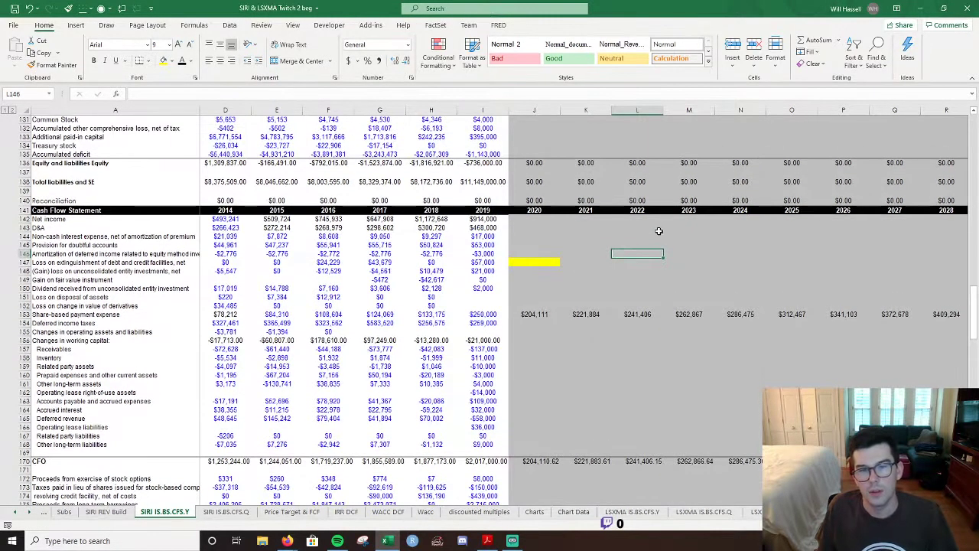
# Return to the income statement's other non-operating rows and inspect the 2019 earnings before taxes formula.
pyautogui.click(544, 305)
pyautogui.click(538, 316)
pyautogui.click(556, 322)
pyautogui.scroll(19, 527, 262)
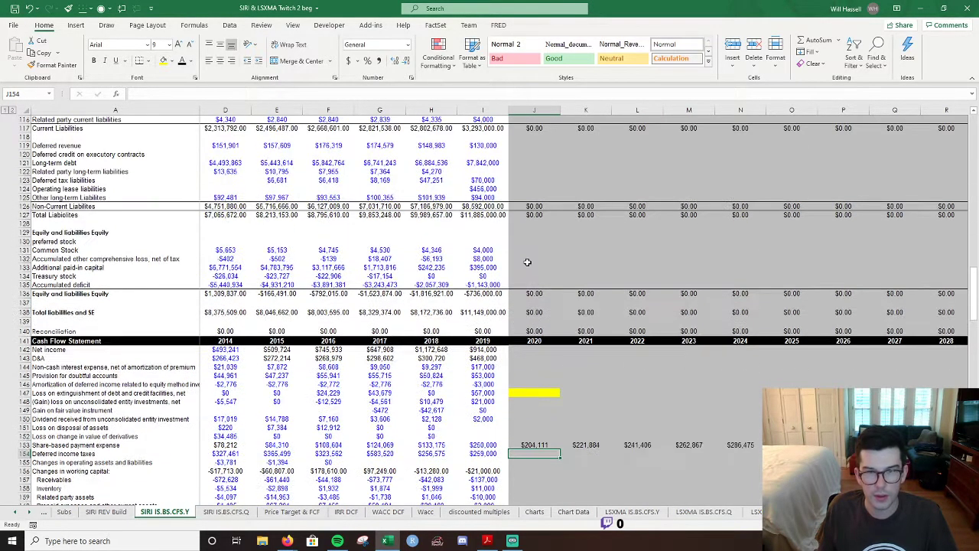
pyautogui.scroll(3, 521, 267)
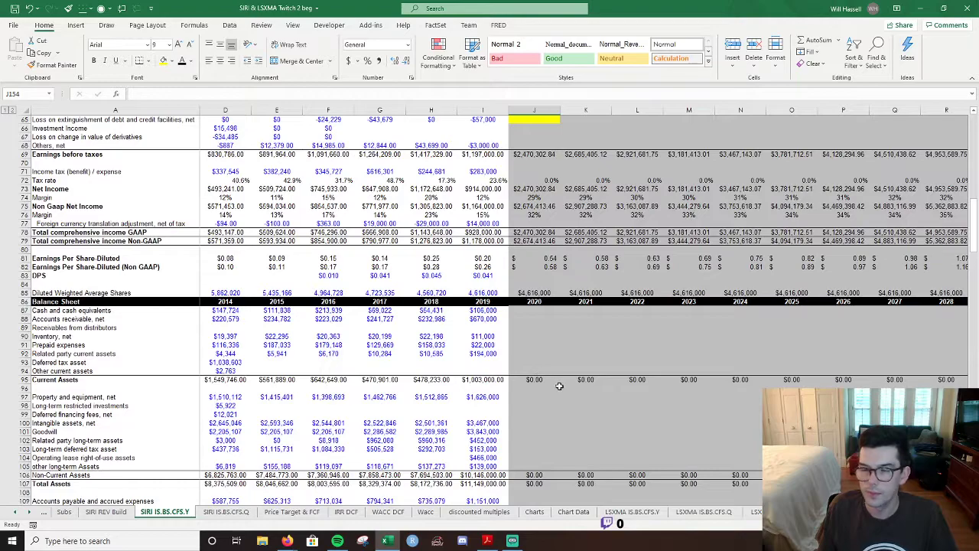
pyautogui.scroll(5, 604, 390)
pyautogui.click(535, 276)
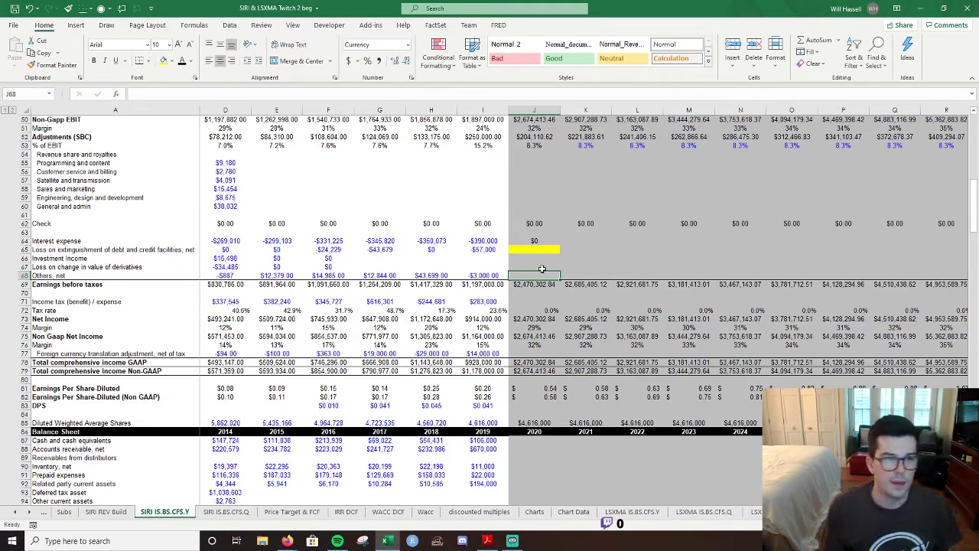
pyautogui.press('Left')
pyautogui.press('Down')
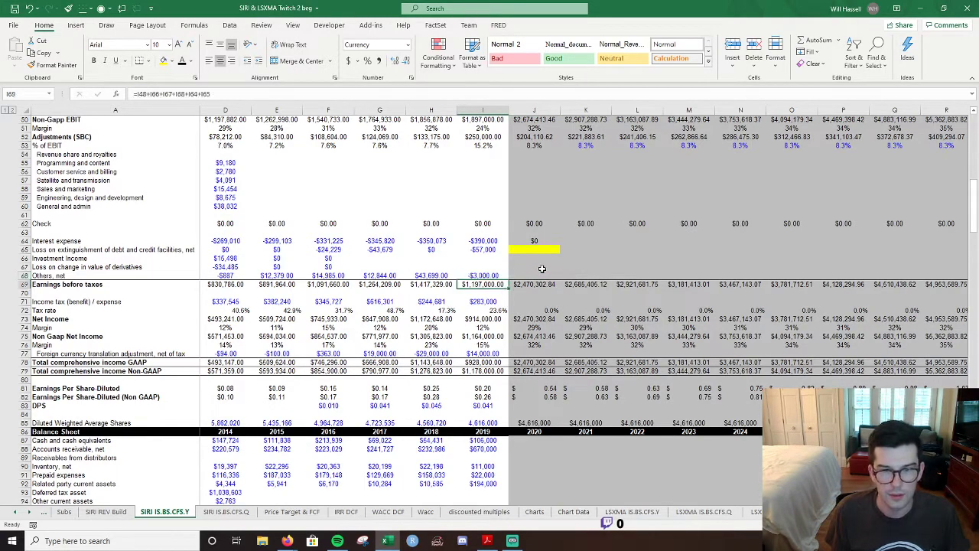
pyautogui.press('F1')
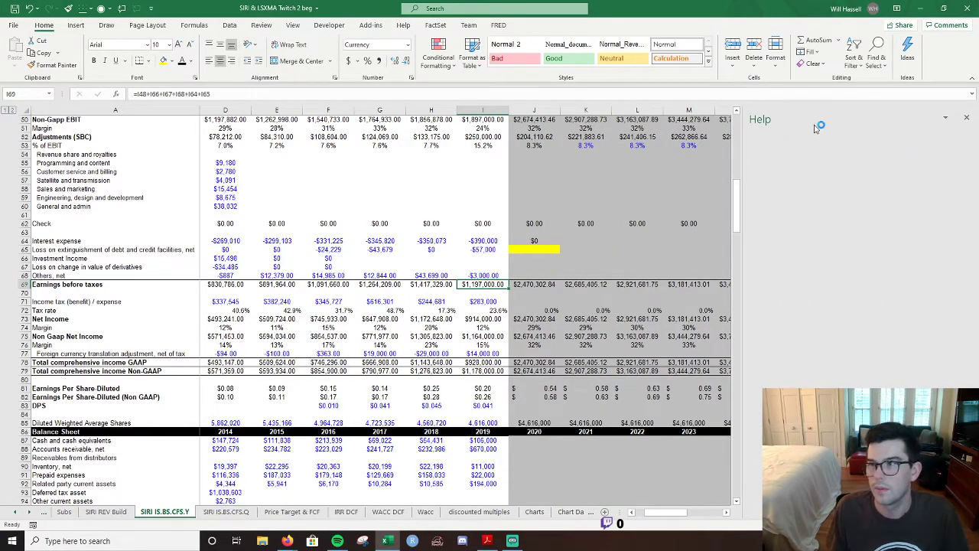
pyautogui.click(966, 118)
pyautogui.press('F2')
pyautogui.press('Escape')
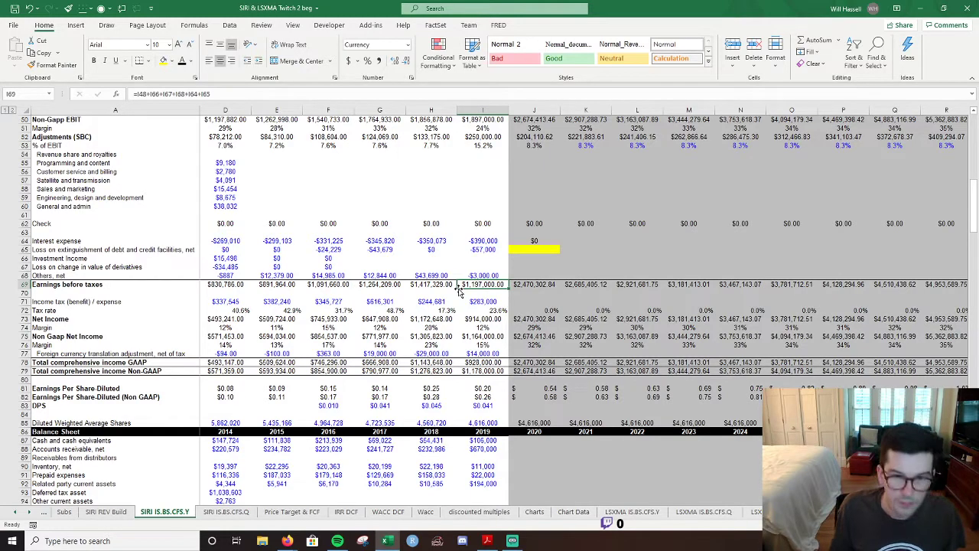
# Select the historical Others, net values from 2012 through 2019 to examine their average.
pyautogui.press('Left')
pyautogui.press('Left')
pyautogui.press('Left')
pyautogui.press('Left')
pyautogui.press('Left')
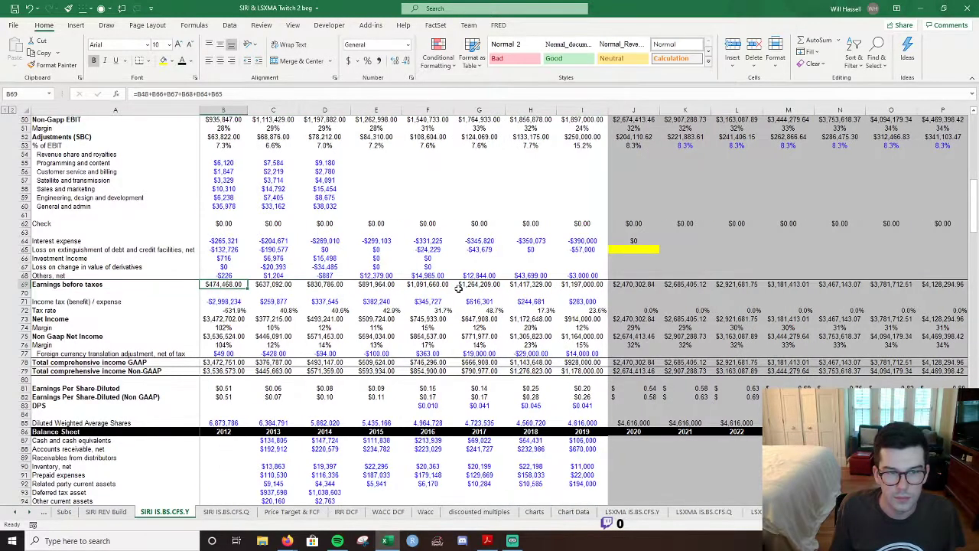
pyautogui.press('Left')
pyautogui.press('Left')
pyautogui.press('Up')
pyautogui.hotkey('ctrl', 'shift', 'Right')
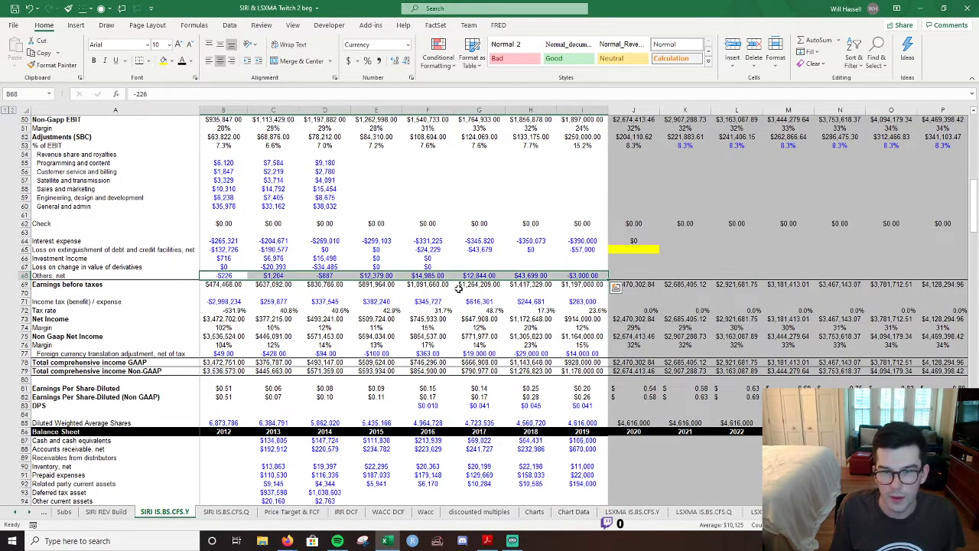
# Review the Others, net row across the historical and forecast years, along with the loss on change in value of derivatives row.
pyautogui.press('Right')
pyautogui.press('Right')
pyautogui.press('Right')
pyautogui.press('Right')
pyautogui.press('Right')
pyautogui.press('Right')
pyautogui.press('Right')
pyautogui.press('Right')
pyautogui.press('Right')
pyautogui.press('Right')
pyautogui.press('Right')
pyautogui.press('Right')
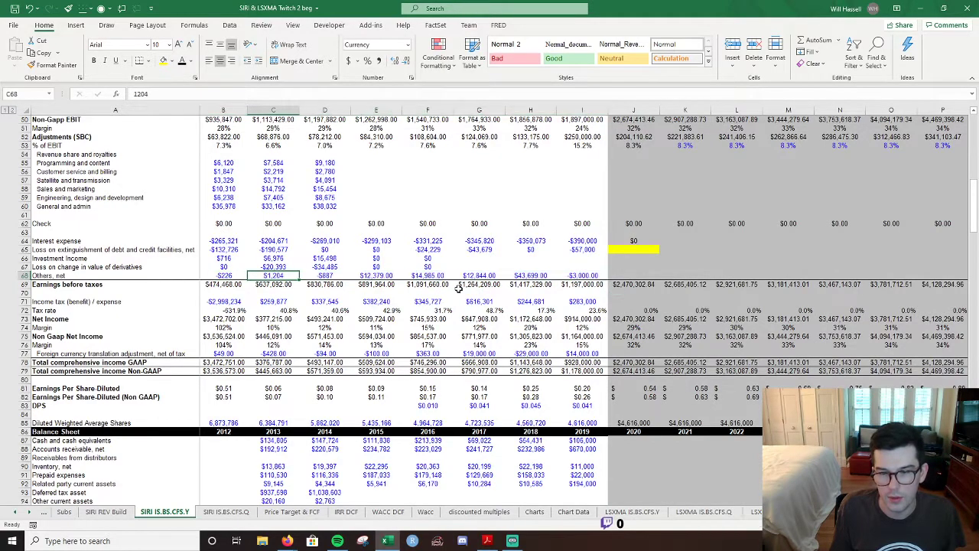
pyautogui.press('Right')
pyautogui.press('Right')
pyautogui.press('Right')
pyautogui.press('Right')
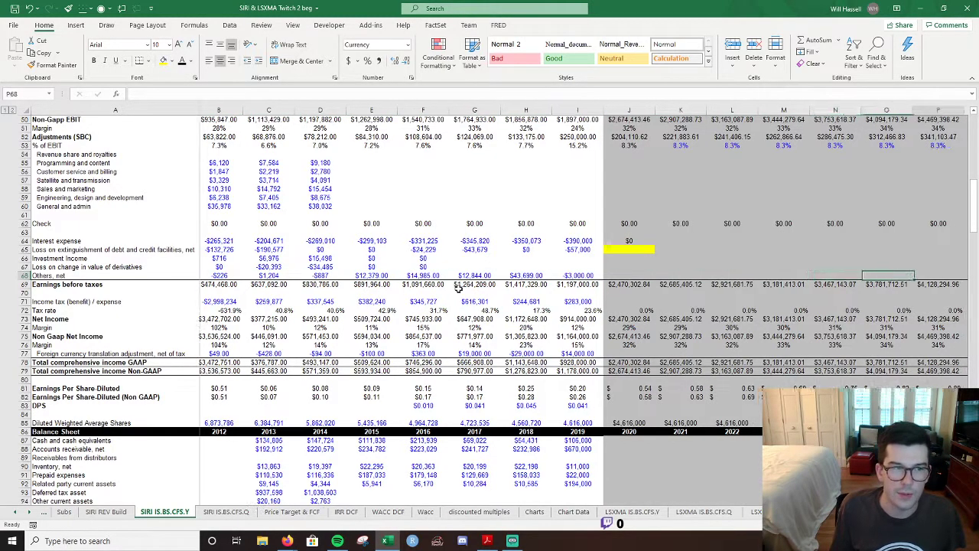
pyautogui.press('Left')
pyautogui.press('Left')
pyautogui.press('Left')
pyautogui.press('Left')
pyautogui.press('Left')
pyautogui.press('Left')
pyautogui.press('Left')
pyautogui.press('Left')
pyautogui.press('Left')
pyautogui.press('Left')
pyautogui.press('Left')
pyautogui.press('Left')
pyautogui.press('Up')
pyautogui.press('Right')
pyautogui.press('Right')
pyautogui.press('Right')
pyautogui.press('Right')
pyautogui.press('Right')
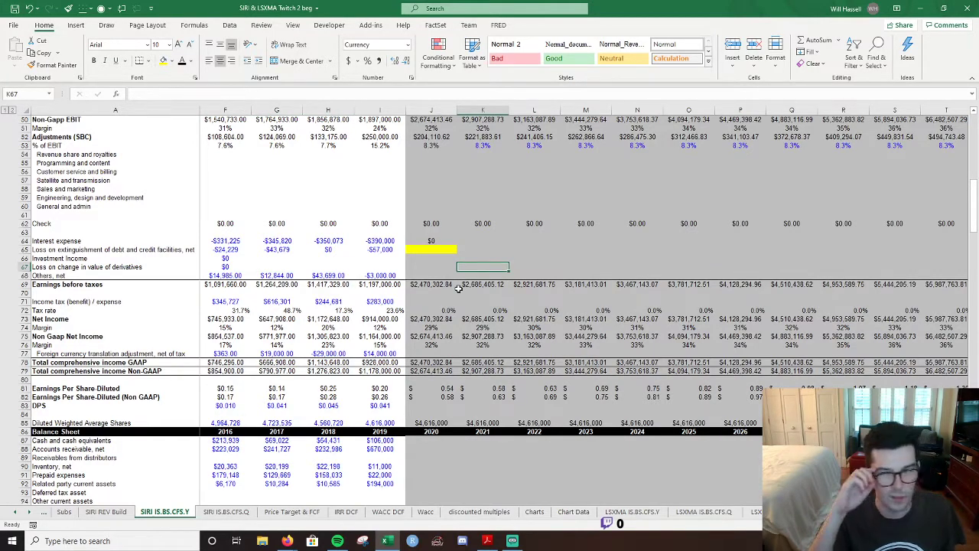
# Set the 2020 tax rate equal to the 2019 tax rate with the formula =I72.
pyautogui.scroll(2, 459, 287)
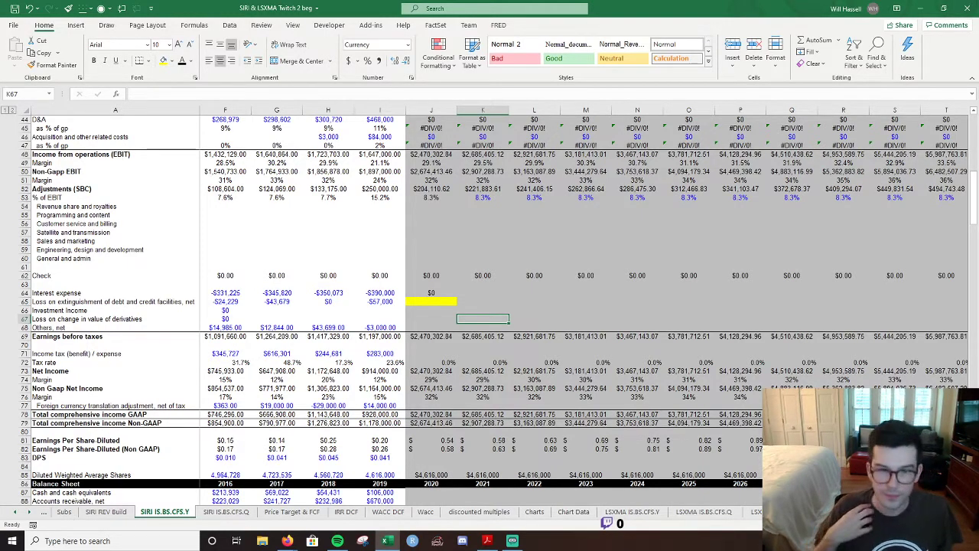
pyautogui.click(440, 362)
pyautogui.write('=')
pyautogui.press('Left')
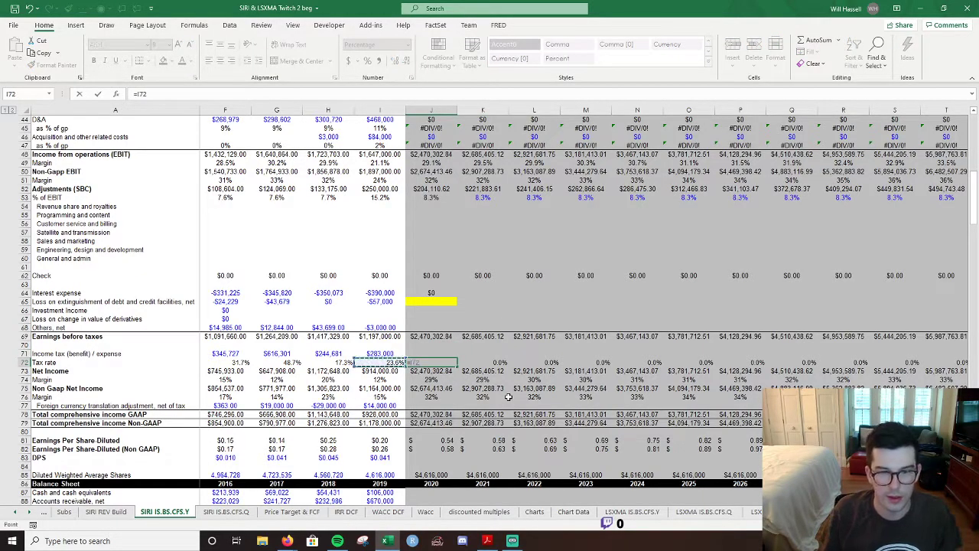
pyautogui.hotkey('ctrl', 'Return')
# Change the font color of the 2020 tax rate to blue.
pyautogui.hotkey('alt', 'h')
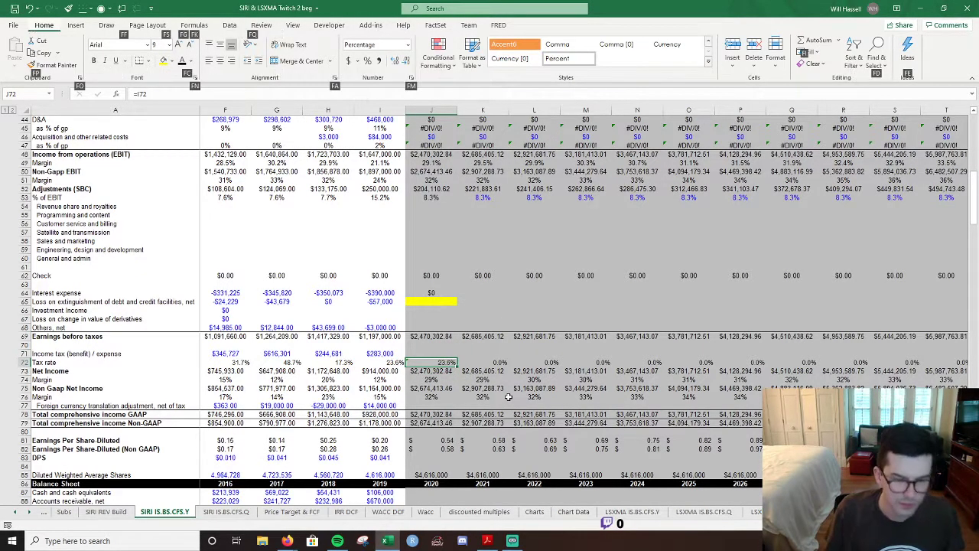
pyautogui.press('f')
pyautogui.press('c')
pyautogui.press('Return')
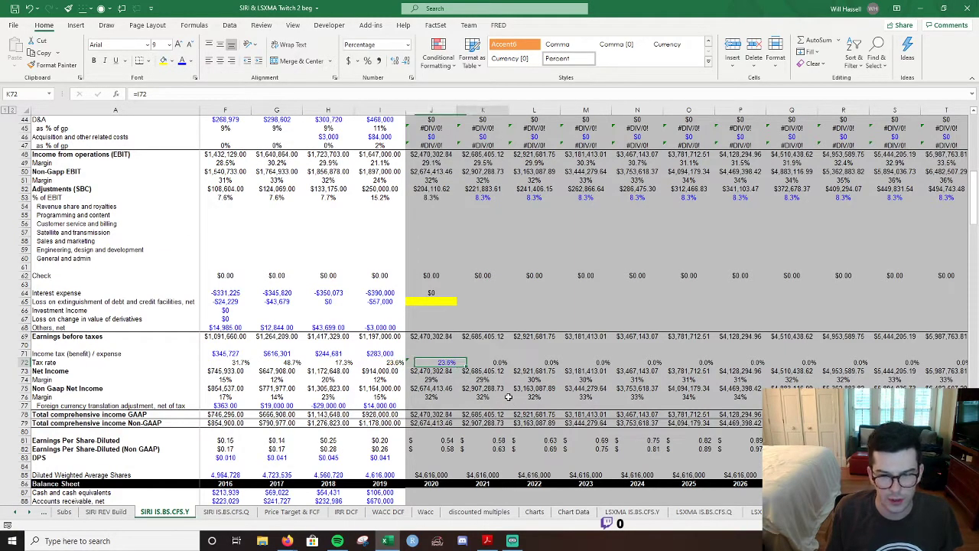
# Link the 2021 tax rate to the prior year with =J72 and fill the formula across through 2031.
pyautogui.hotkey('ctrl', 'c')
pyautogui.press('Right')
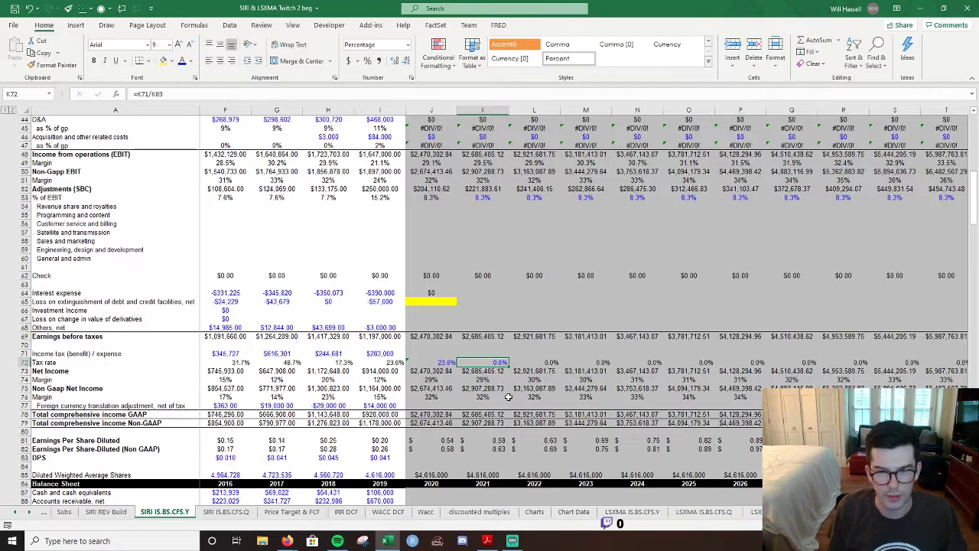
pyautogui.press('F2')
pyautogui.press('Escape')
pyautogui.write('=J72')
pyautogui.hotkey('ctrl', 'Return')
pyautogui.hotkey('ctrl', 'shift', 'Right')
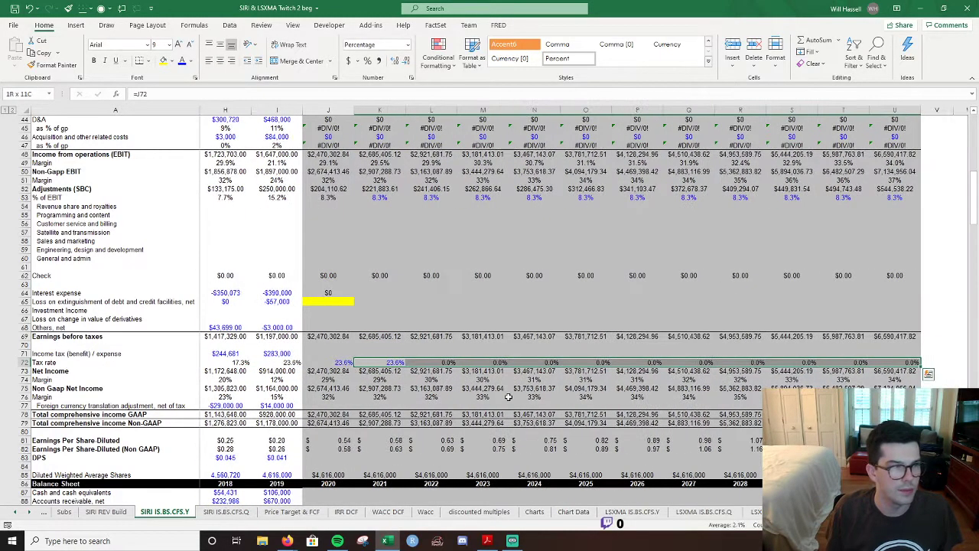
pyautogui.hotkey('ctrl', 'r')
# Calculate the 2020 income tax expense as earnings before taxes times the tax rate, using =J69*J72, and check the formula.
pyautogui.press('Left')
pyautogui.press('Up')
pyautogui.write('=')
pyautogui.press('Up')
pyautogui.press('Up')
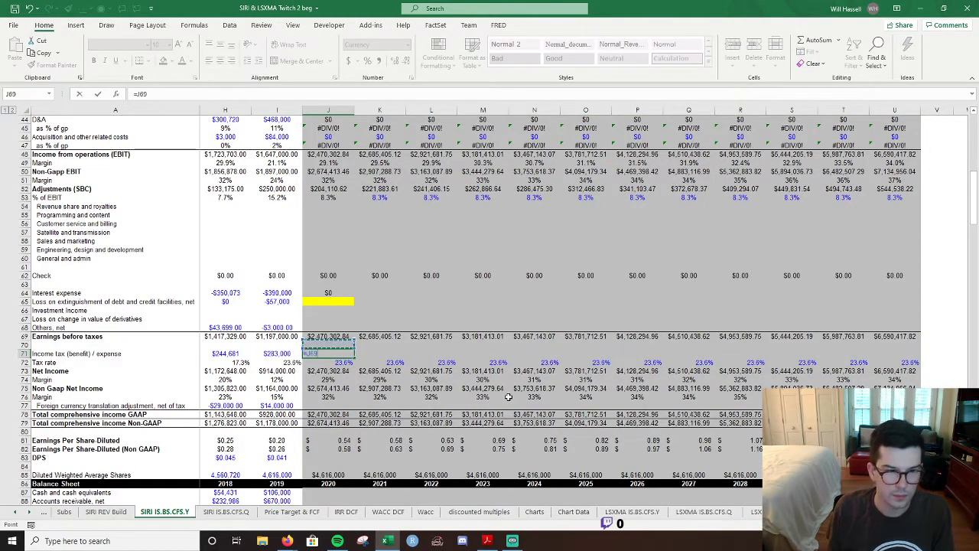
pyautogui.write('*')
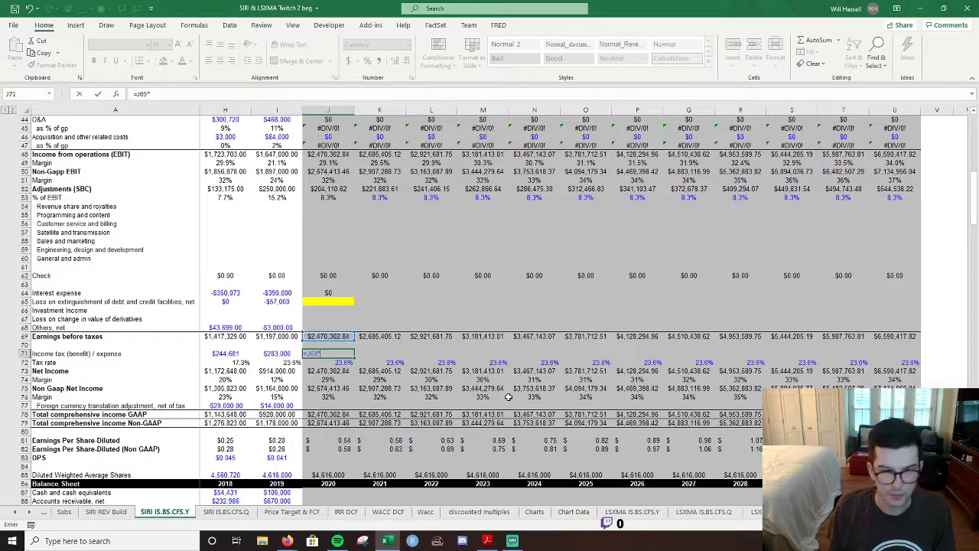
pyautogui.press('Down')
pyautogui.press('Return')
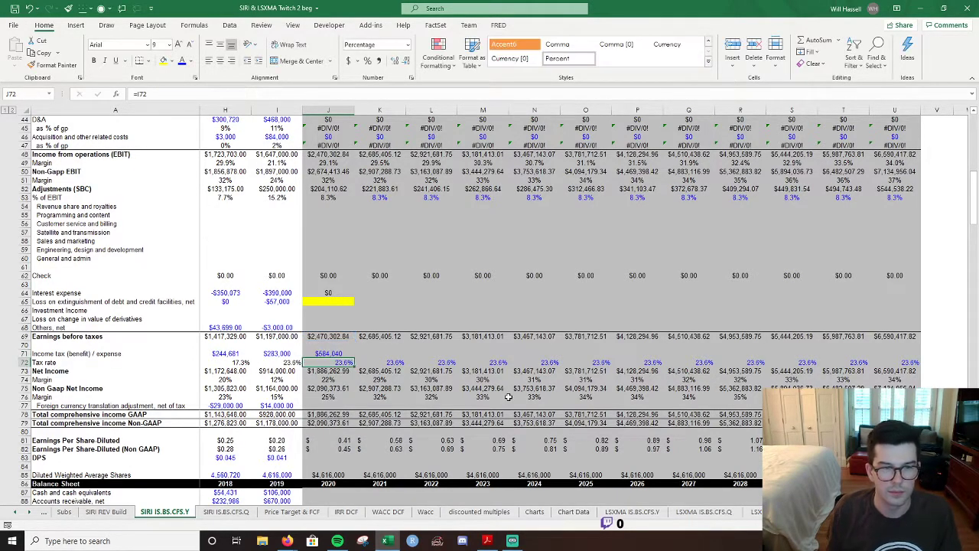
pyautogui.press('Up')
pyautogui.press('F2')
pyautogui.press('Escape')
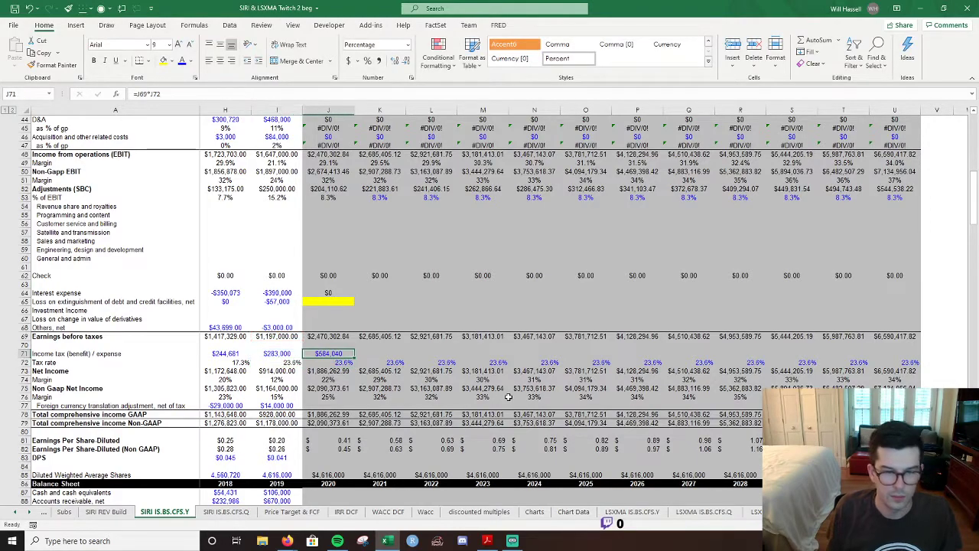
# Open the font color choices for the 2020 income tax expense cell and go through the available colors.
pyautogui.hotkey('alt', 'h')
pyautogui.press('f')
pyautogui.press('c')
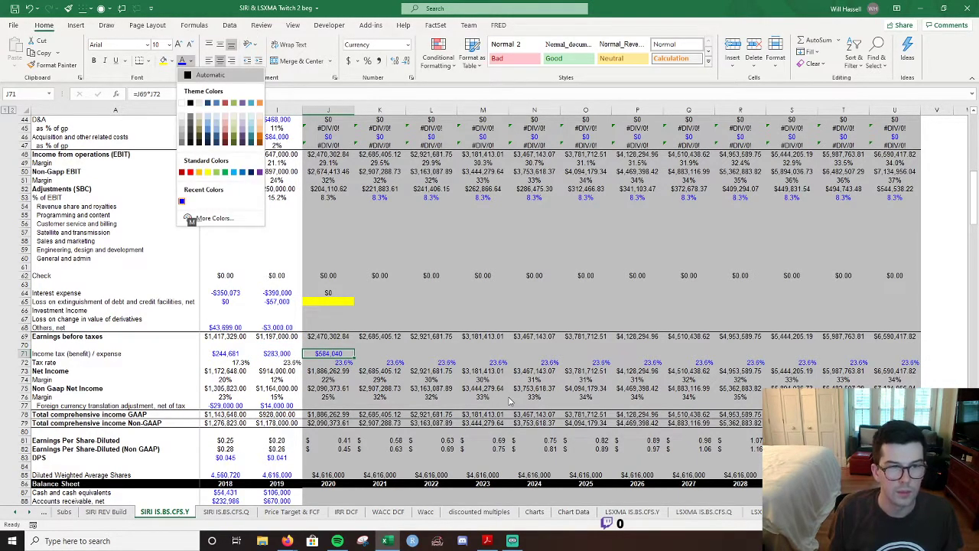
pyautogui.press('Up')
pyautogui.press('Up')
pyautogui.press('Down')
pyautogui.press('Down')
pyautogui.press('Down')
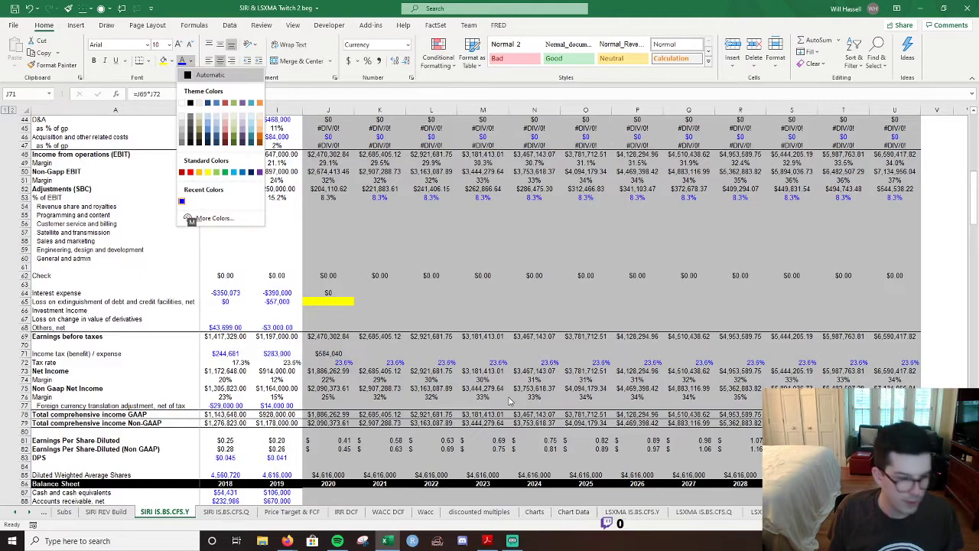
pyautogui.press('Up')
pyautogui.press('Up')
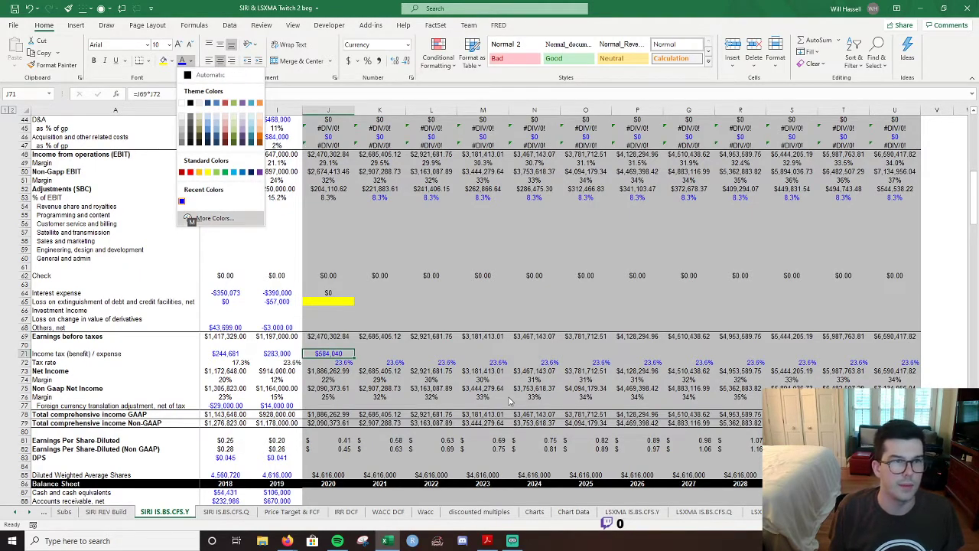
pyautogui.press('Up')
pyautogui.press('Up')
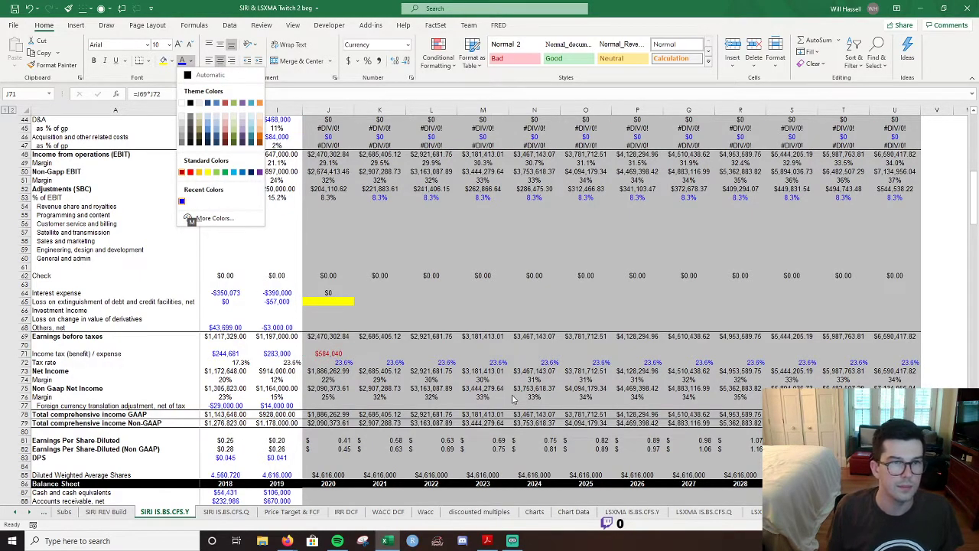
# Set the 2020 income tax expense font to the automatic colour and fill its formula across the forecast years through 2031.
pyautogui.click(234, 82)
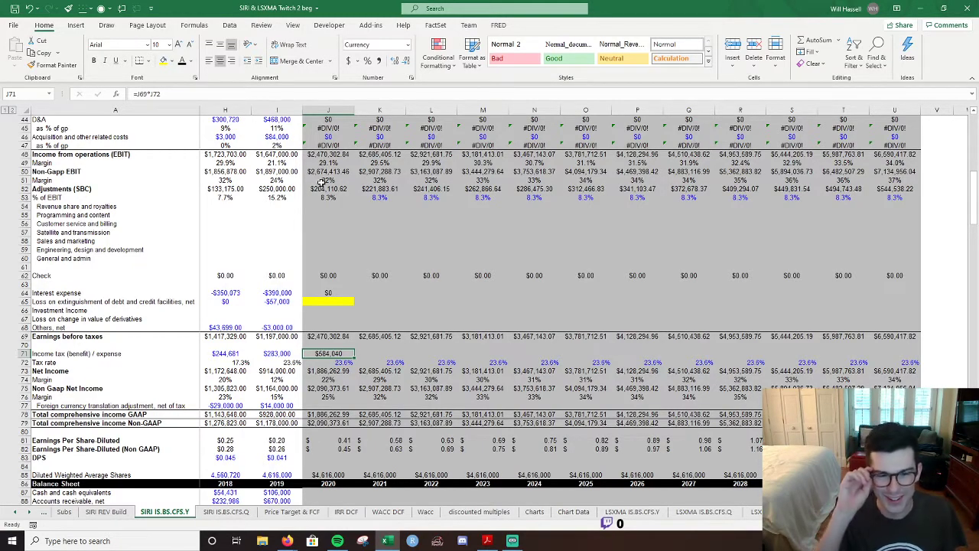
pyautogui.hotkey('shift', 'Right')
pyautogui.hotkey('shift', 'Right')
pyautogui.hotkey('shift', 'Right')
pyautogui.hotkey('shift', 'Right')
pyautogui.hotkey('shift', 'Right')
pyautogui.hotkey('shift', 'Right')
pyautogui.hotkey('shift', 'Right')
pyautogui.hotkey('shift', 'Right')
pyautogui.hotkey('shift', 'Right')
pyautogui.hotkey('shift', 'Right')
pyautogui.hotkey('shift', 'Right')
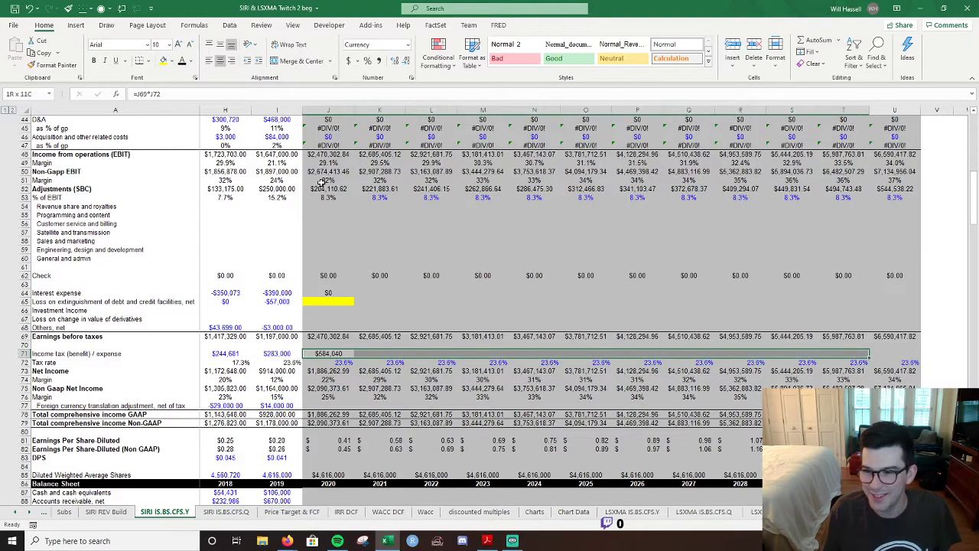
pyautogui.hotkey('ctrl', 'r')
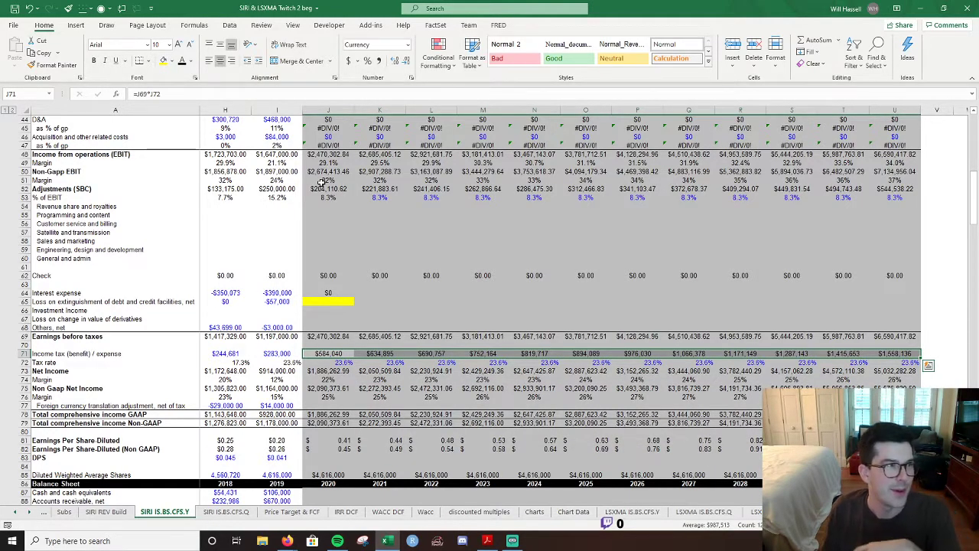
# Review the foreign currency translation adjustment row across historical and forecast years, and inspect the 2020 diluted weighted average shares formula.
pyautogui.press('Down')
pyautogui.press('Left')
pyautogui.press('Right')
pyautogui.press('Right')
pyautogui.press('Up')
pyautogui.press('Left')
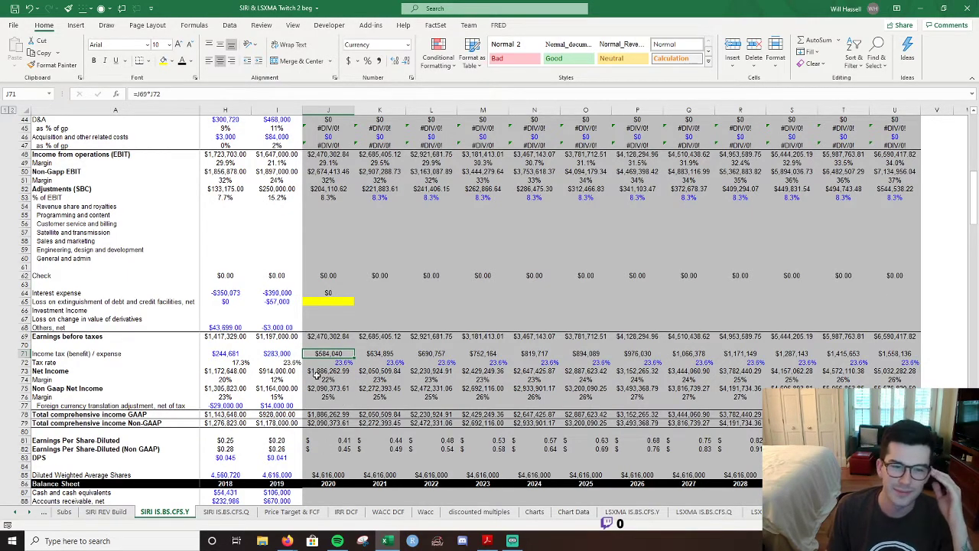
pyautogui.scroll(-3, 364, 395)
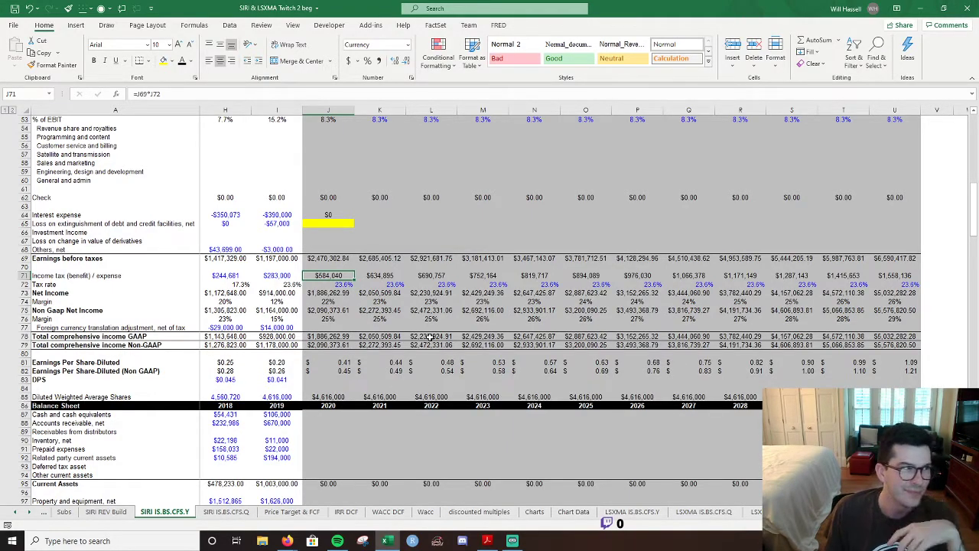
pyautogui.scroll(-2, 431, 336)
pyautogui.click(335, 276)
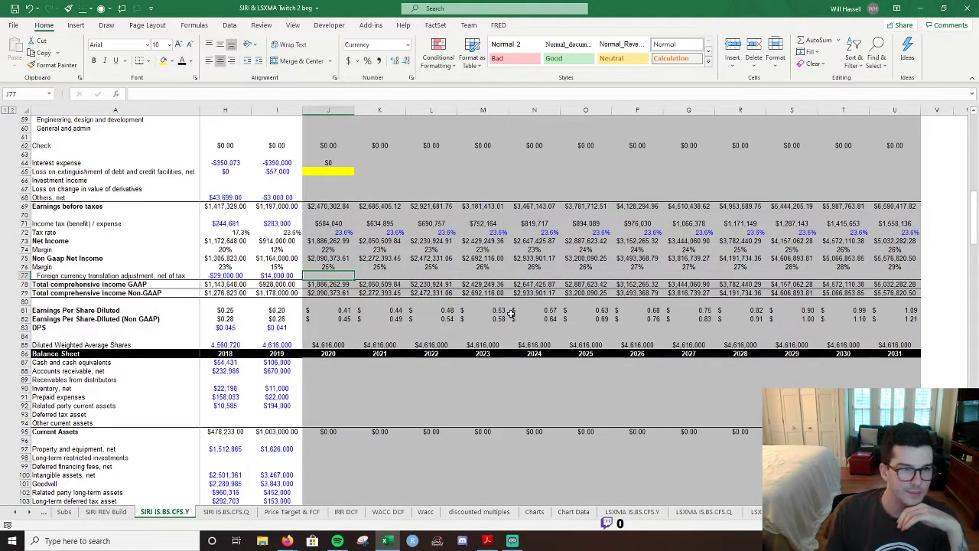
pyautogui.press('Left')
pyautogui.press('Left')
pyautogui.hscroll(-3, 511, 313)
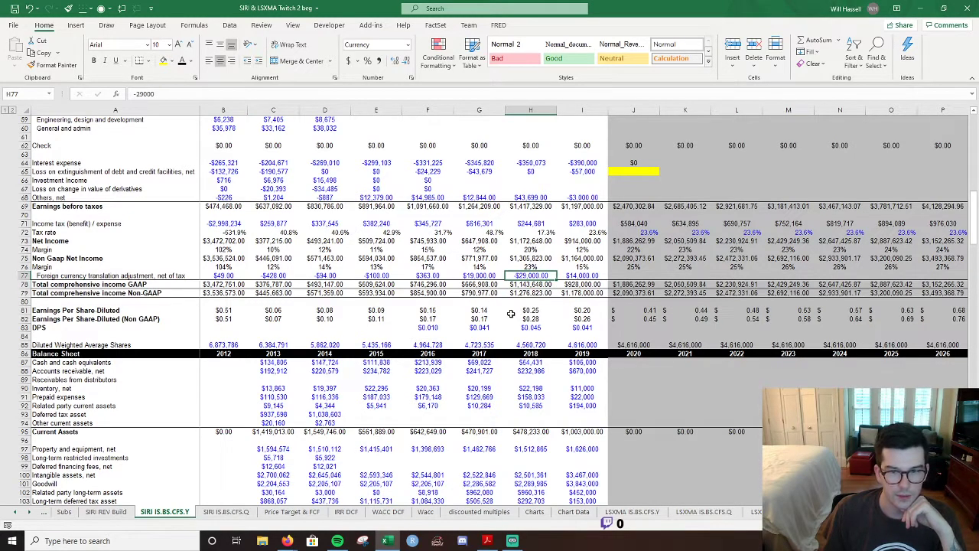
pyautogui.press('Right')
pyautogui.press('Right')
pyautogui.hotkey('ctrl', 'Right')
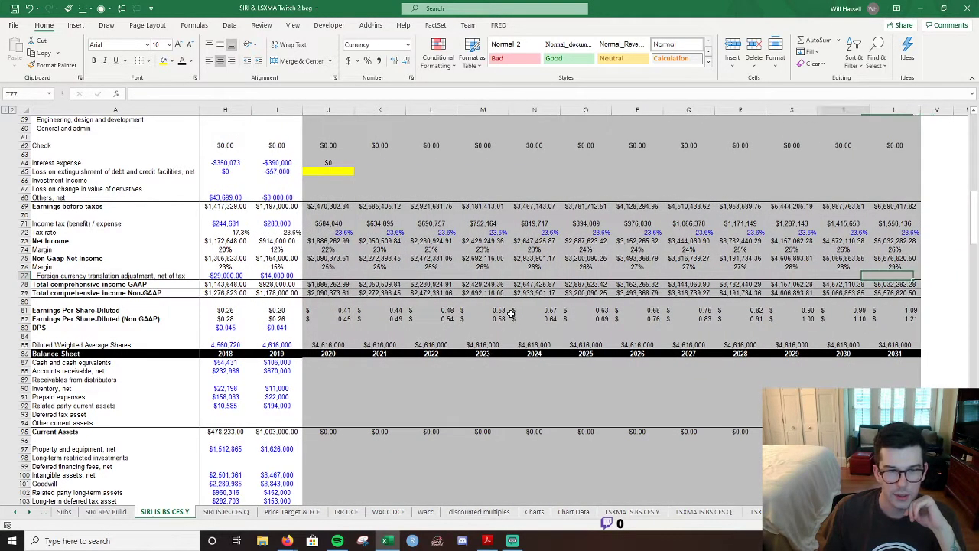
pyautogui.hotkey('ctrl', 'Left')
pyautogui.press('Right')
pyautogui.press('Right')
pyautogui.press('Right')
pyautogui.press('Right')
pyautogui.press('Right')
pyautogui.press('Right')
pyautogui.press('Right')
pyautogui.press('Right')
pyautogui.press('Right')
pyautogui.press('Right')
pyautogui.press('Right')
pyautogui.press('Right')
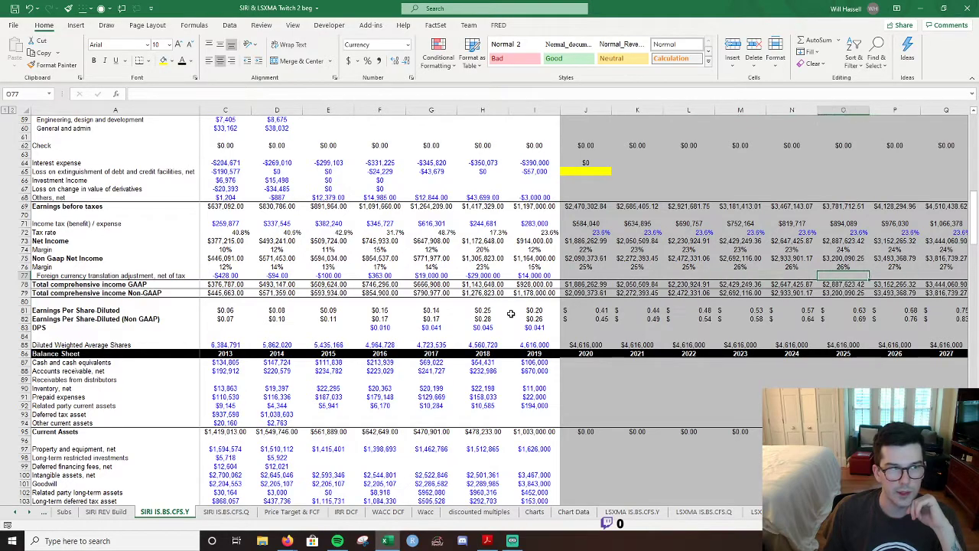
pyautogui.press('Up')
pyautogui.press('Right')
pyautogui.press('Right')
pyautogui.press('Right')
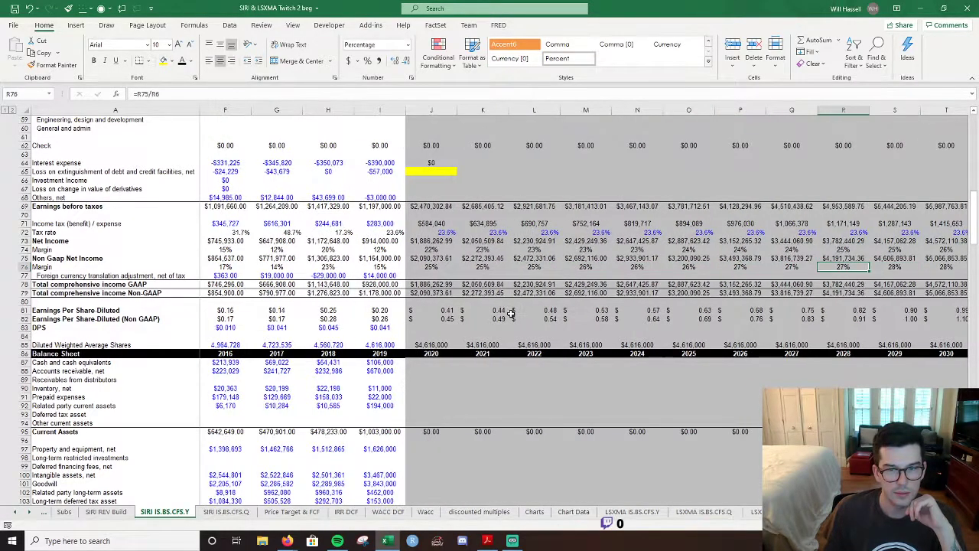
pyautogui.press('Right')
pyautogui.press('Down')
pyautogui.press('Left')
pyautogui.press('Left')
pyautogui.press('Left')
pyautogui.press('Left')
pyautogui.press('Left')
pyautogui.press('Left')
pyautogui.press('Left')
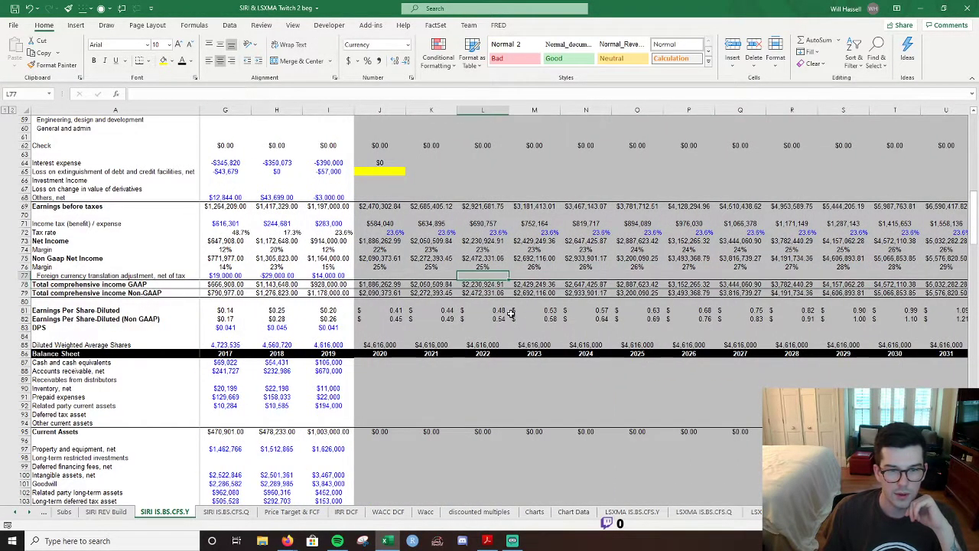
pyautogui.click(383, 345)
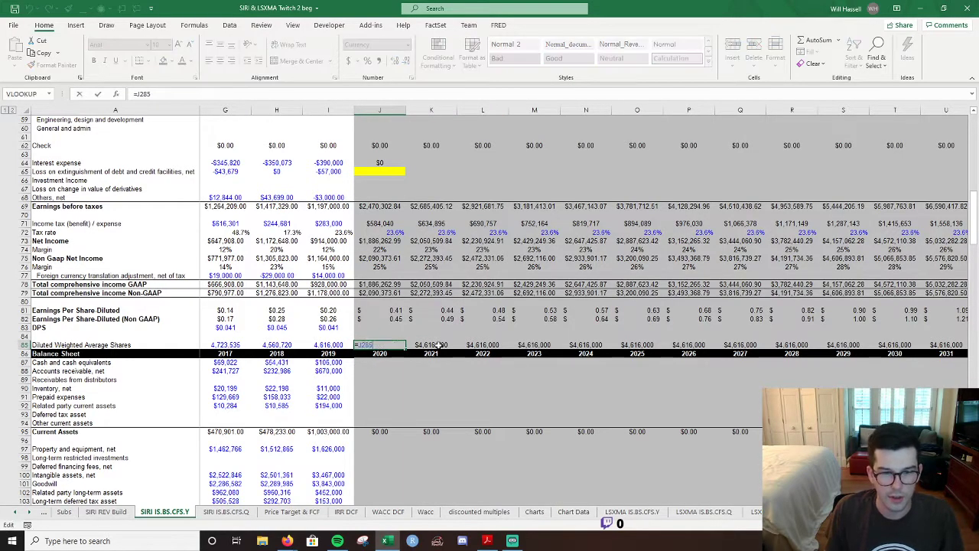
# Fill the 2020 interest expense formula across the forecast years through 2031.
pyautogui.scroll(1, 439, 346)
pyautogui.scroll(7, 439, 346)
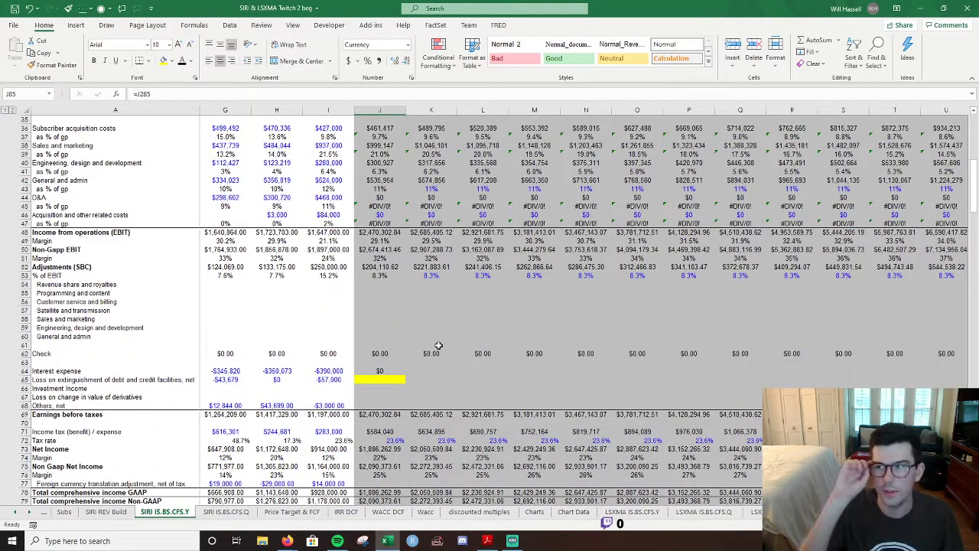
pyautogui.scroll(3, 437, 349)
pyautogui.scroll(-2, 428, 368)
pyautogui.scroll(-2, 424, 398)
pyautogui.click(383, 371)
pyautogui.click(393, 362)
pyautogui.hotkey('shift', 'Right')
pyautogui.hotkey('shift', 'Right')
pyautogui.hotkey('shift', 'Right')
pyautogui.hotkey('shift', 'Right')
pyautogui.hotkey('shift', 'Right')
pyautogui.hotkey('shift', 'Right')
pyautogui.hotkey('shift', 'Right')
pyautogui.hotkey('shift', 'Right')
pyautogui.hotkey('shift', 'Right')
pyautogui.hotkey('shift', 'Right')
pyautogui.hotkey('shift', 'Right')
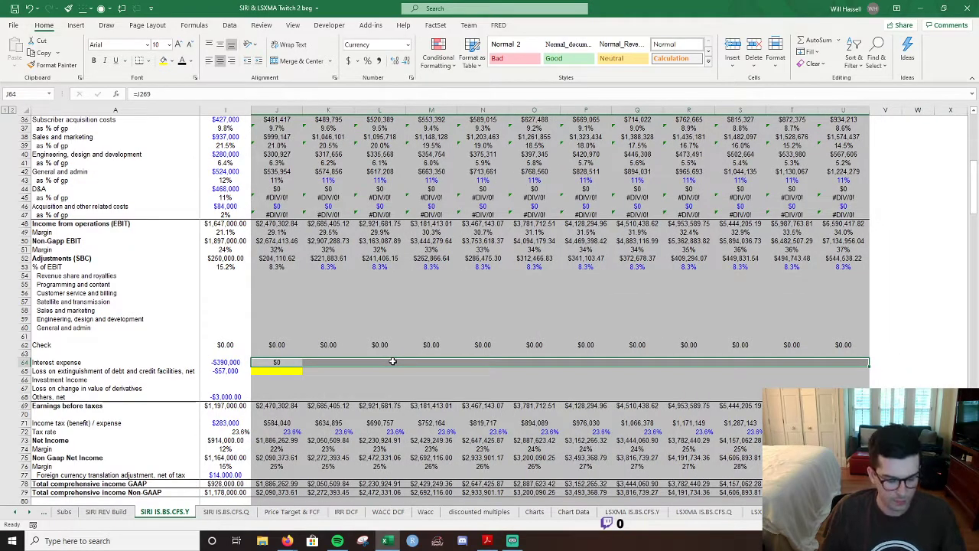
pyautogui.hotkey('ctrl', 'r')
# Review the income statement forecast rows and the empty balance sheet forecast section below them.
pyautogui.press('Down')
pyautogui.press('Down')
pyautogui.press('Down')
pyautogui.press('Down')
pyautogui.press('Down')
pyautogui.press('Down')
pyautogui.press('Down')
pyautogui.press('Down')
pyautogui.press('Down')
pyautogui.press('Down')
pyautogui.press('Down')
pyautogui.press('Down')
pyautogui.press('Down')
pyautogui.press('Down')
pyautogui.press('Down')
pyautogui.press('Down')
pyautogui.press('Down')
pyautogui.press('Down')
pyautogui.press('Down')
pyautogui.press('Down')
pyautogui.press('Down')
pyautogui.press('Down')
pyautogui.press('Home')
pyautogui.press('Right')
pyautogui.press('Right')
pyautogui.press('Right')
pyautogui.press('Right')
pyautogui.press('Right')
pyautogui.press('Right')
pyautogui.press('Right')
pyautogui.press('Right')
pyautogui.press('Right')
pyautogui.press('Right')
pyautogui.press('Right')
pyautogui.press('Right')
pyautogui.press('Right')
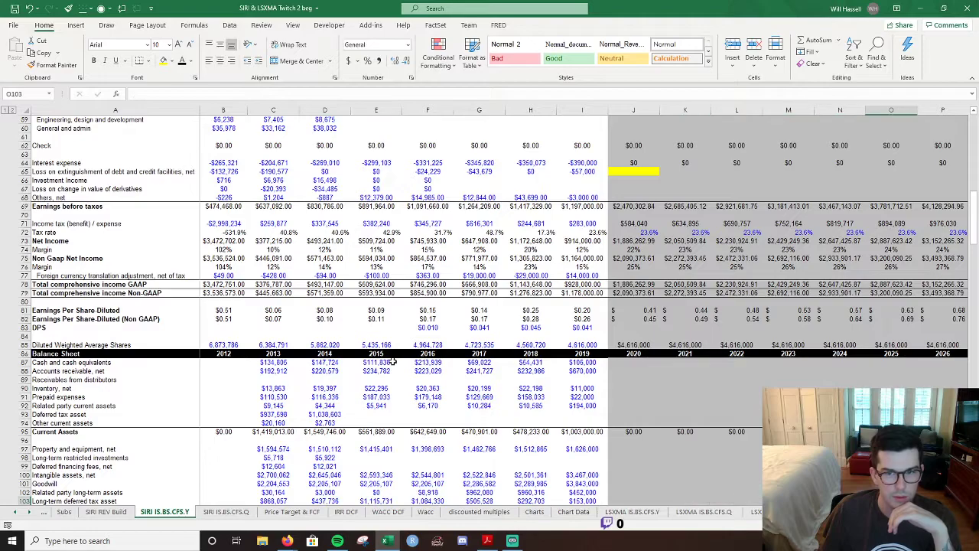
pyautogui.press('Right')
pyautogui.press('Right')
pyautogui.press('Right')
pyautogui.scroll(2, 422, 299)
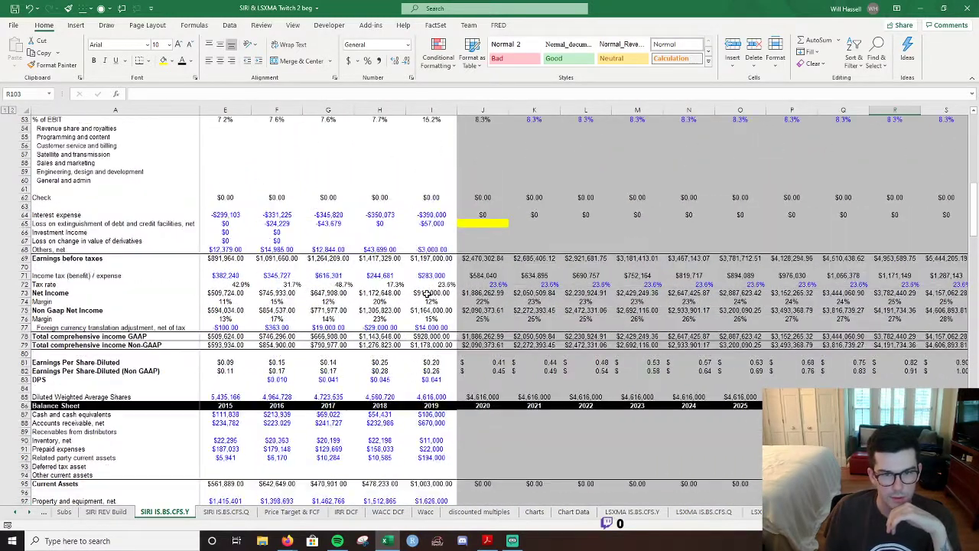
pyautogui.scroll(2, 547, 309)
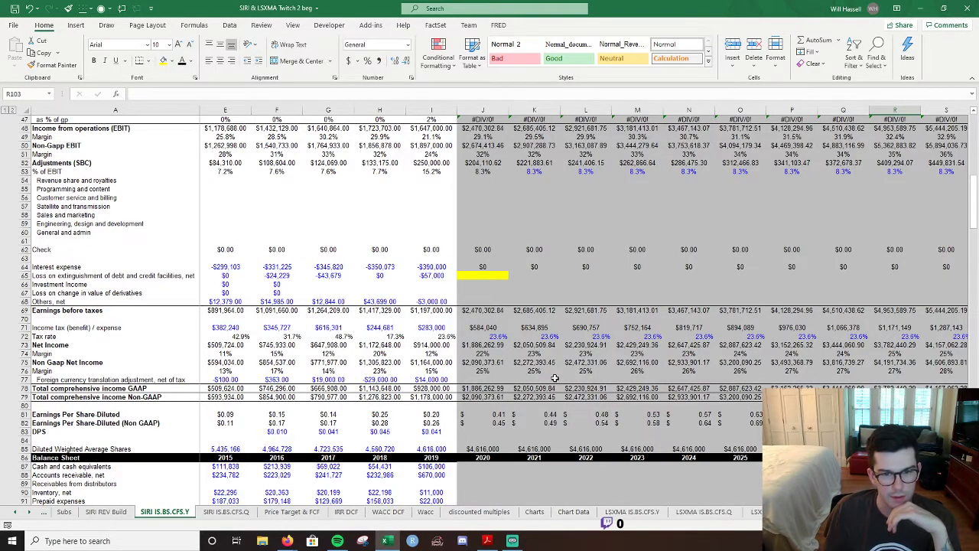
pyautogui.scroll(-9, 555, 378)
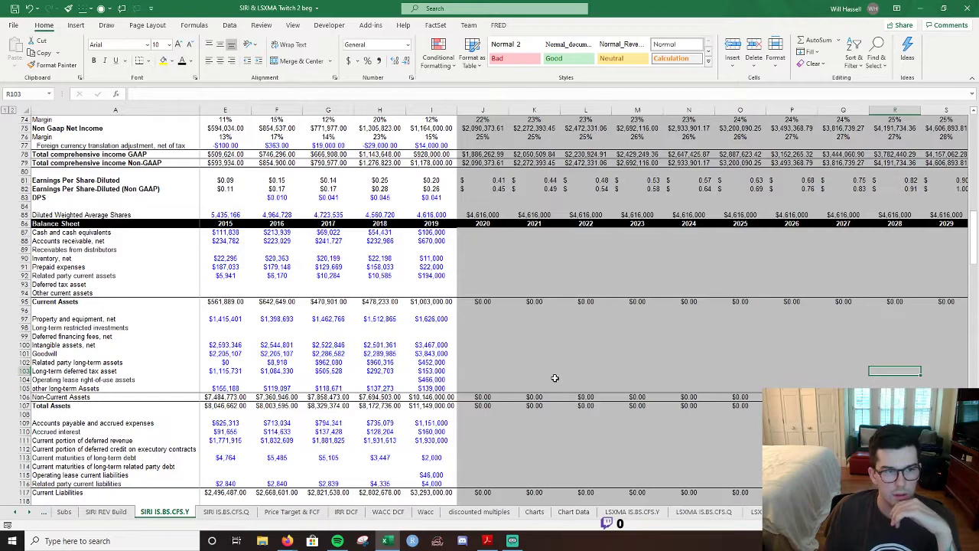
pyautogui.scroll(-3, 554, 378)
# Link the 2020 balance sheet cash and cash equivalents to the 2020 ending cash in the cash flow statement.
pyautogui.click(506, 161)
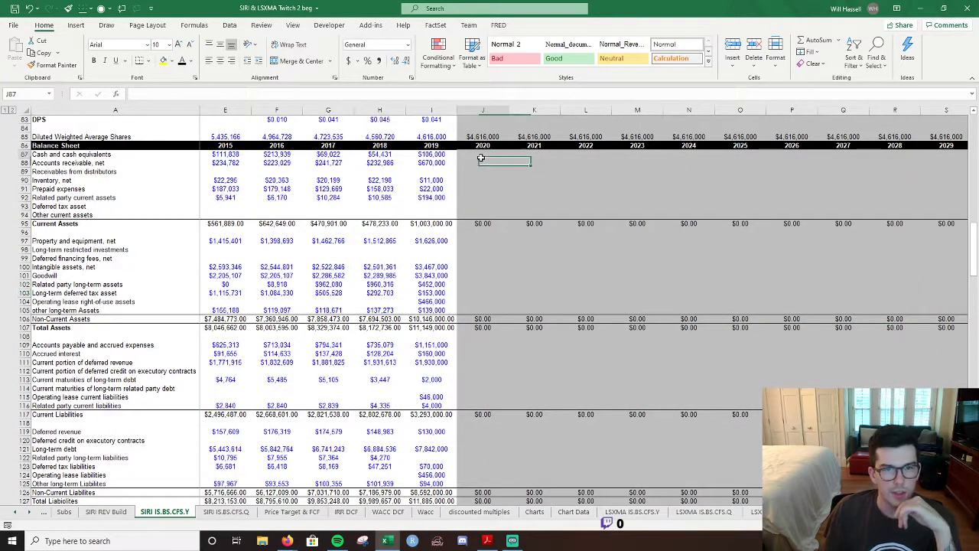
pyautogui.click(499, 180)
pyautogui.click(463, 156)
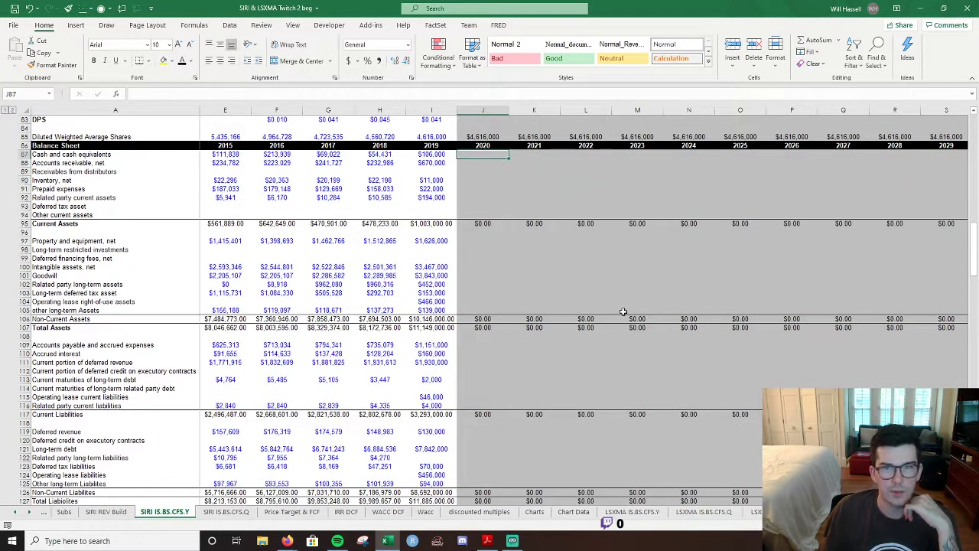
pyautogui.hscroll(2, 373, 190)
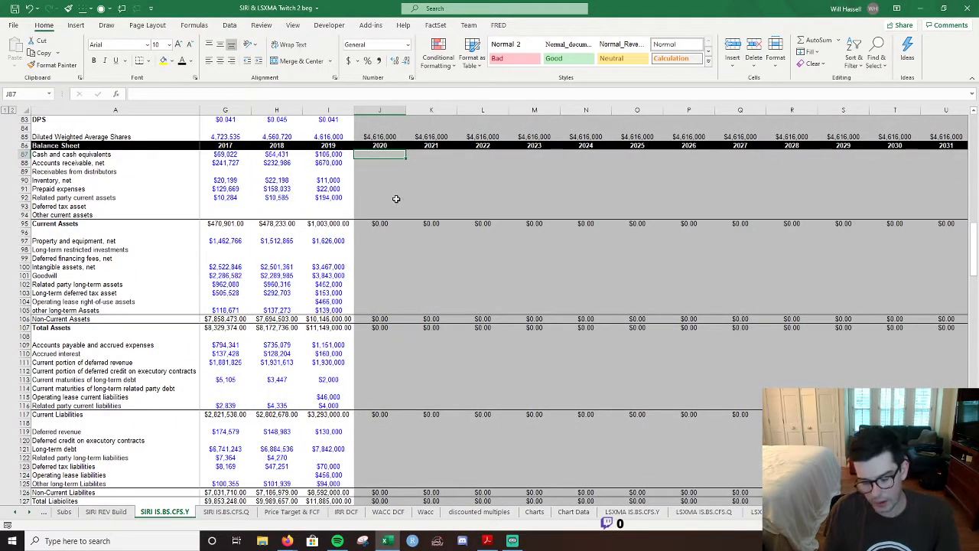
pyautogui.write('=')
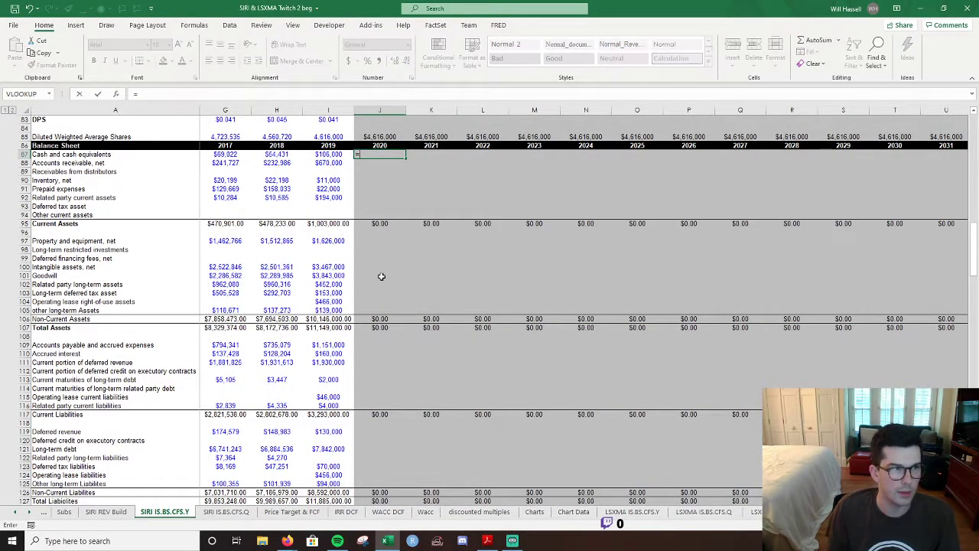
pyautogui.scroll(-6, 381, 276)
pyautogui.scroll(12, 381, 276)
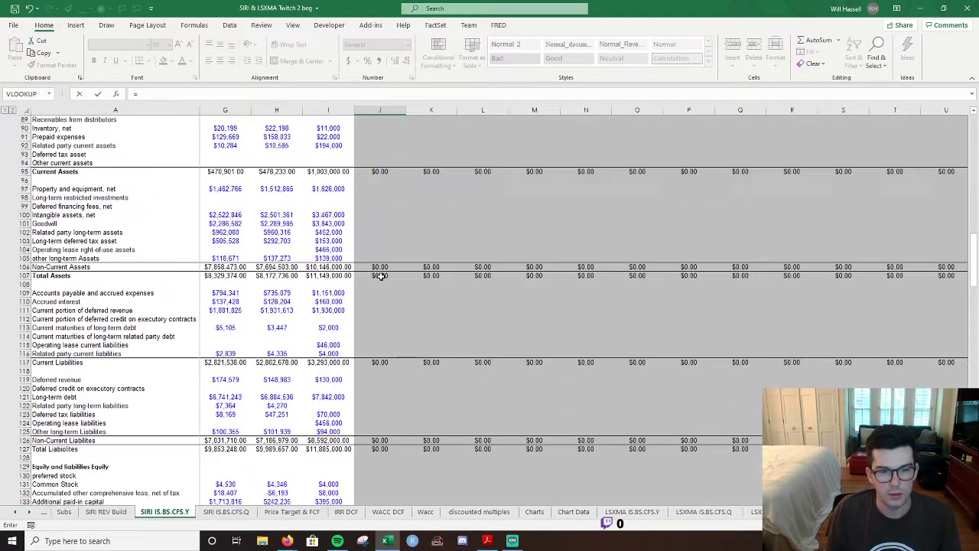
pyautogui.scroll(-10, 381, 276)
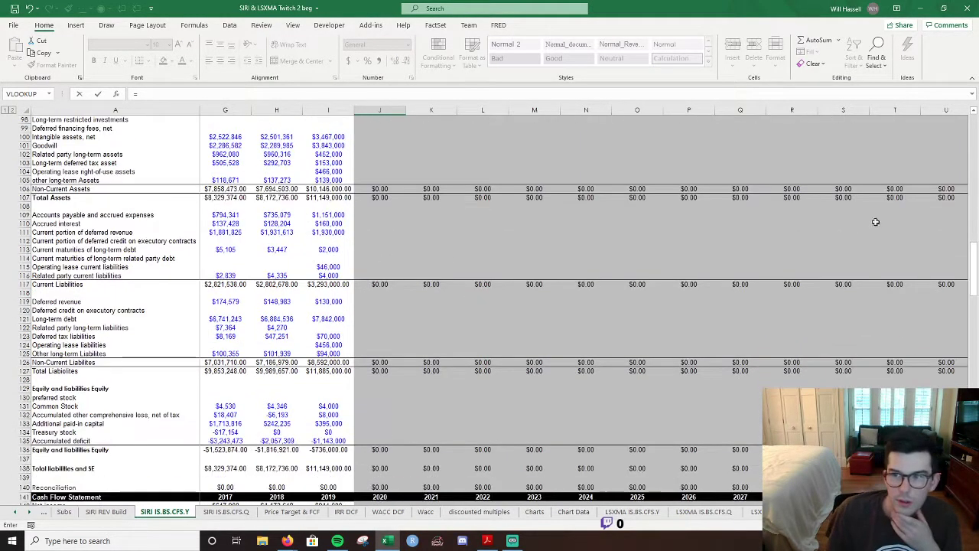
pyautogui.scroll(-20, 610, 270)
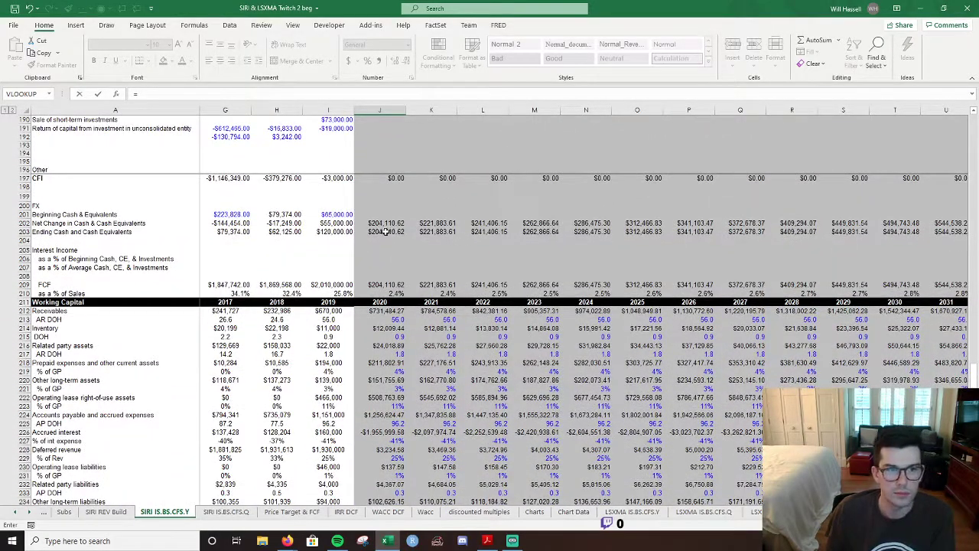
pyautogui.click(385, 231)
pyautogui.press('Return')
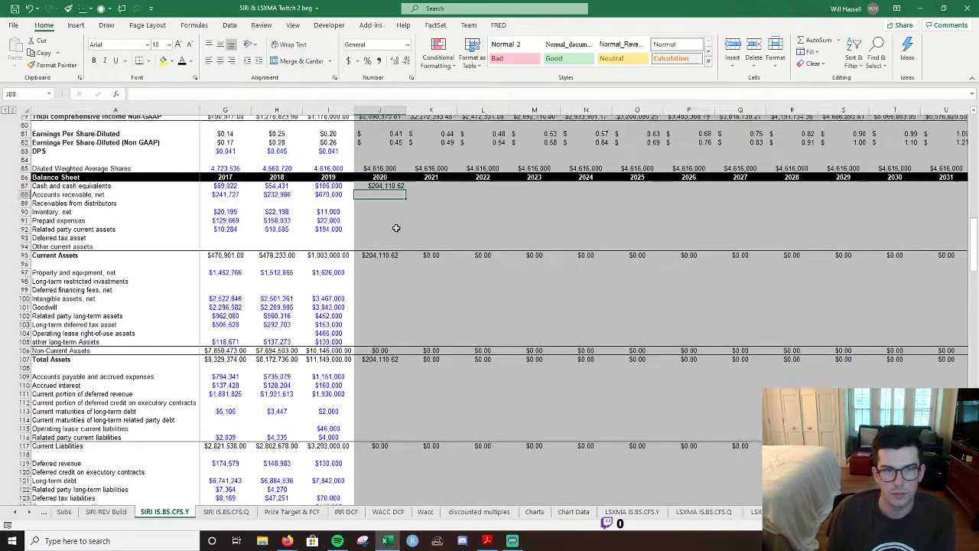
# Inspect the 2019 ending cash and cash equivalents formula in the cash flow statement.
pyautogui.moveTo(975, 237); pyautogui.dragTo(974, 240)
pyautogui.moveTo(967, 380); pyautogui.dragTo(966, 378)
pyautogui.click(329, 213)
pyautogui.click(329, 259)
pyautogui.press('Down')
pyautogui.click(385, 258)
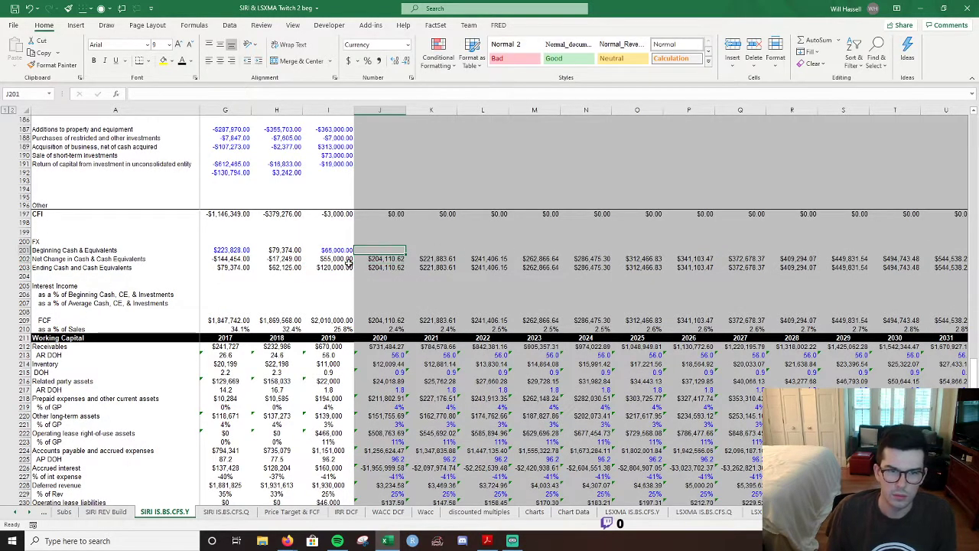
pyautogui.doubleClick(332, 266)
pyautogui.press('Escape')
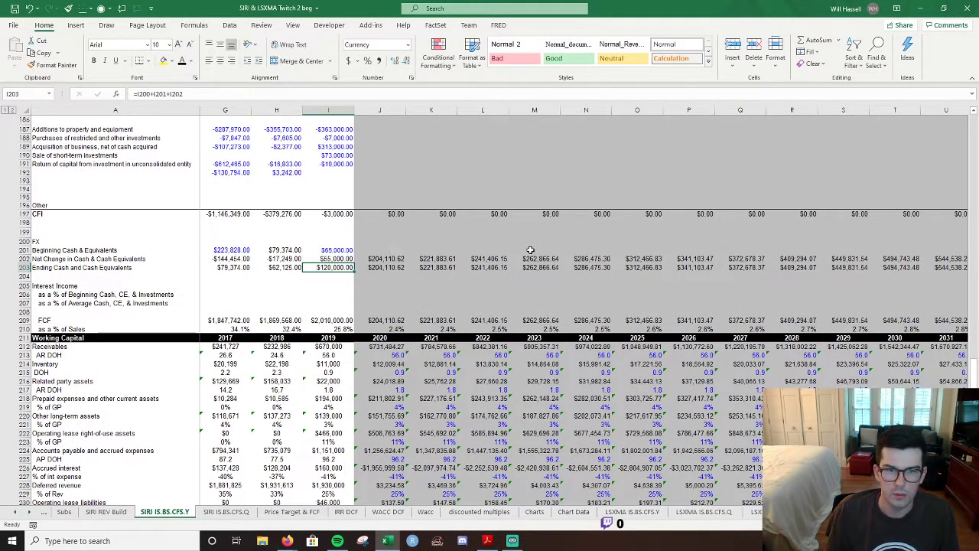
# Link the 2020 beginning cash and equivalents to the 2019 ending cash with =I203.
pyautogui.click(385, 250)
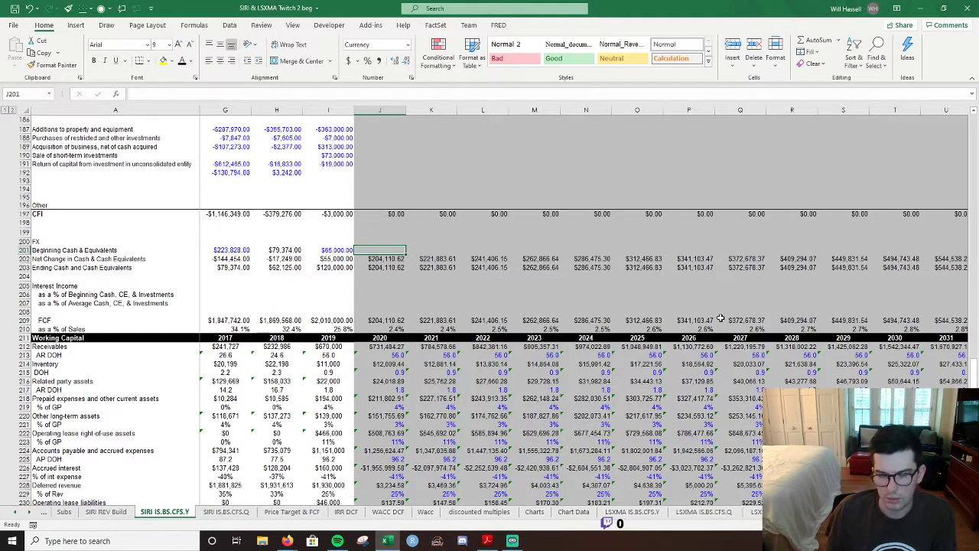
pyautogui.write('=')
pyautogui.press('Left')
pyautogui.press('Down')
pyautogui.press('Down')
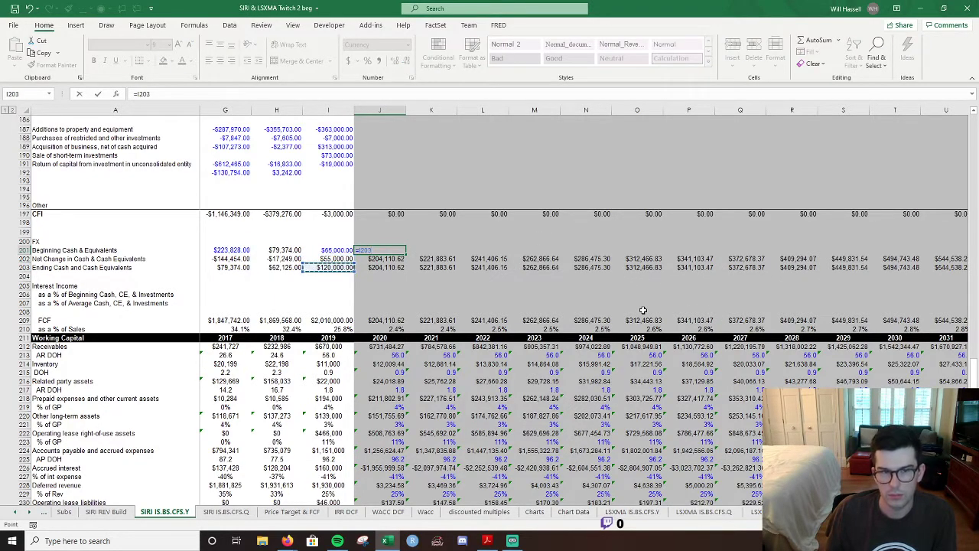
pyautogui.press('Return')
# Set the font of the 2020 beginning cash cell to the automatic colour.
pyautogui.click(419, 248)
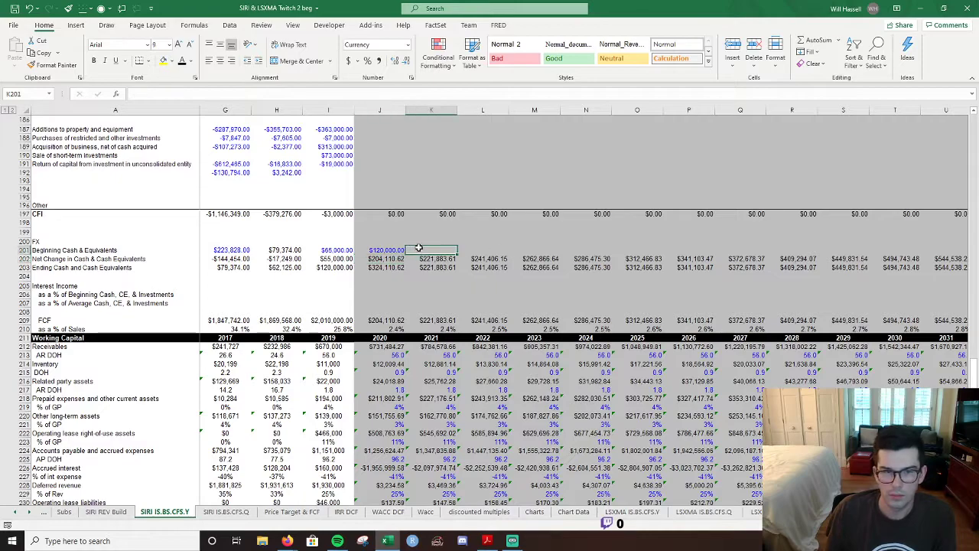
pyautogui.press('Left')
pyautogui.hotkey('alt', 'h')
pyautogui.press('f')
pyautogui.press('c')
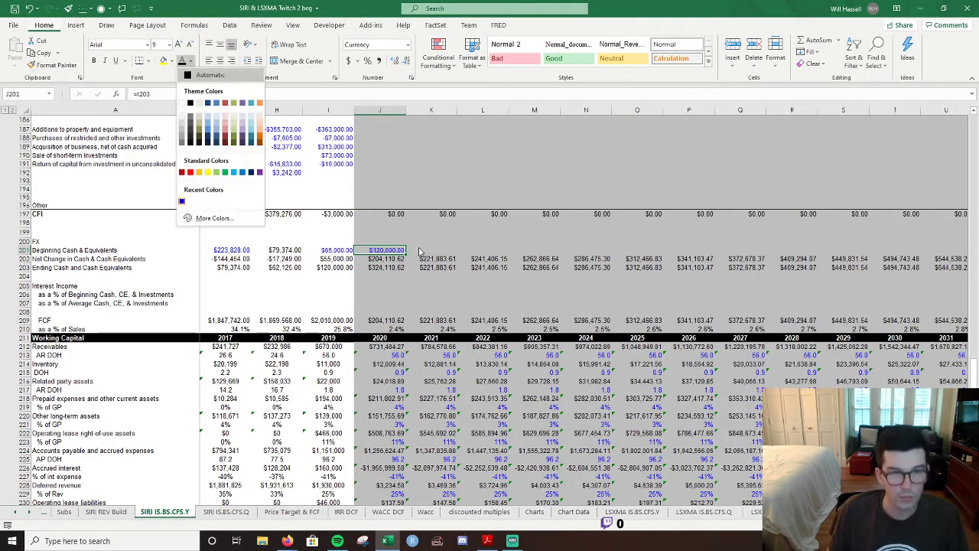
pyautogui.press('Escape')
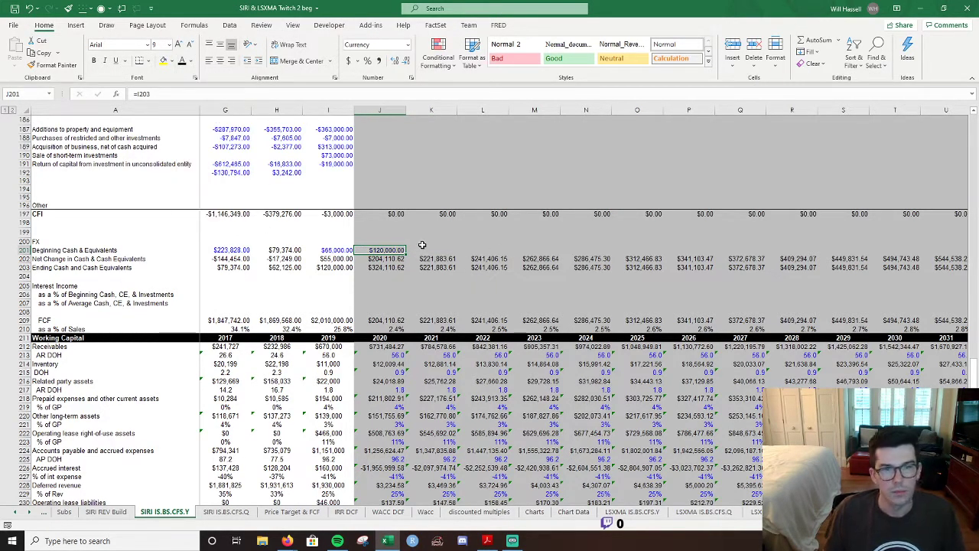
# Fill the 2020 beginning cash formula across the forecast years through 2031.
pyautogui.hotkey('shift', 'Right')
pyautogui.hotkey('shift', 'Right')
pyautogui.hotkey('shift', 'Right')
pyautogui.hotkey('shift', 'Right')
pyautogui.hotkey('shift', 'Right')
pyautogui.hotkey('shift', 'Right')
pyautogui.hotkey('shift', 'Right')
pyautogui.hotkey('shift', 'Right')
pyautogui.hotkey('shift', 'Right')
pyautogui.hotkey('shift', 'Right')
pyautogui.hotkey('shift', 'Right')
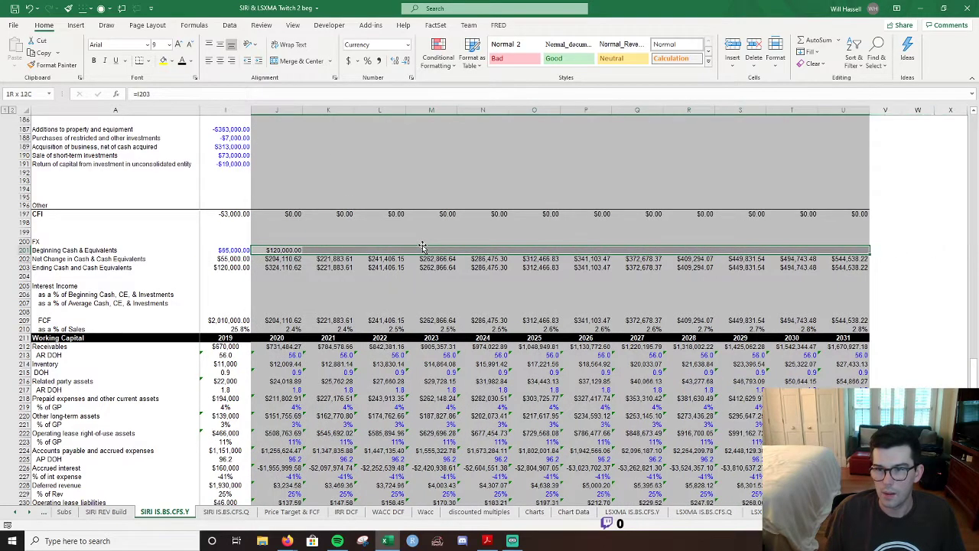
pyautogui.hotkey('ctrl', 'r')
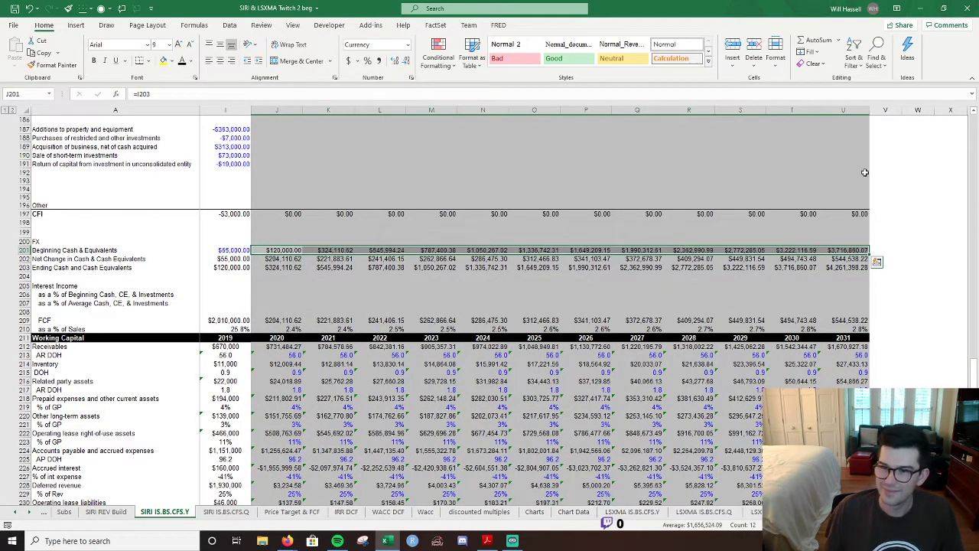
# Fill the balance sheet's 2020 cash and cash equivalents formula across the forecast years through 2031.
pyautogui.moveTo(967, 385); pyautogui.dragTo(940, 241)
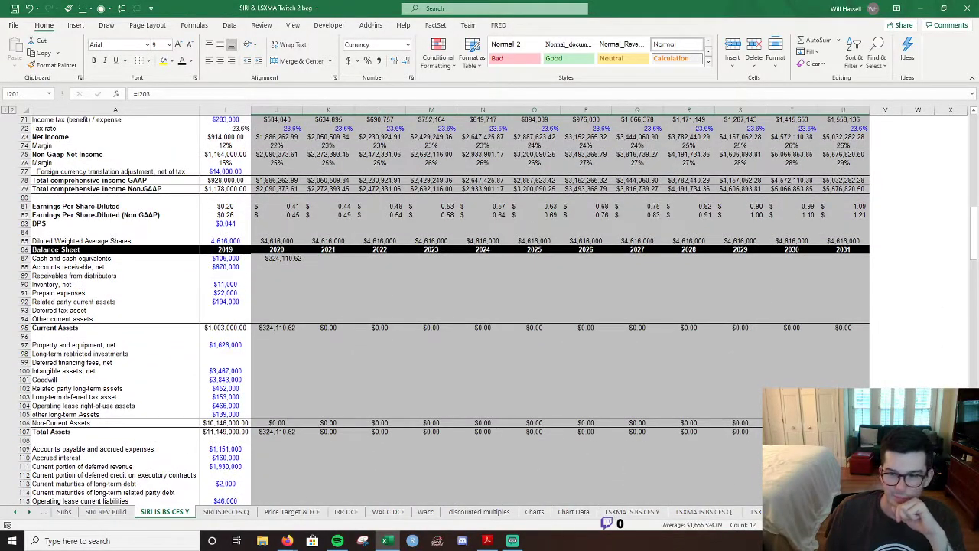
pyautogui.hscroll(-3, 473, 273)
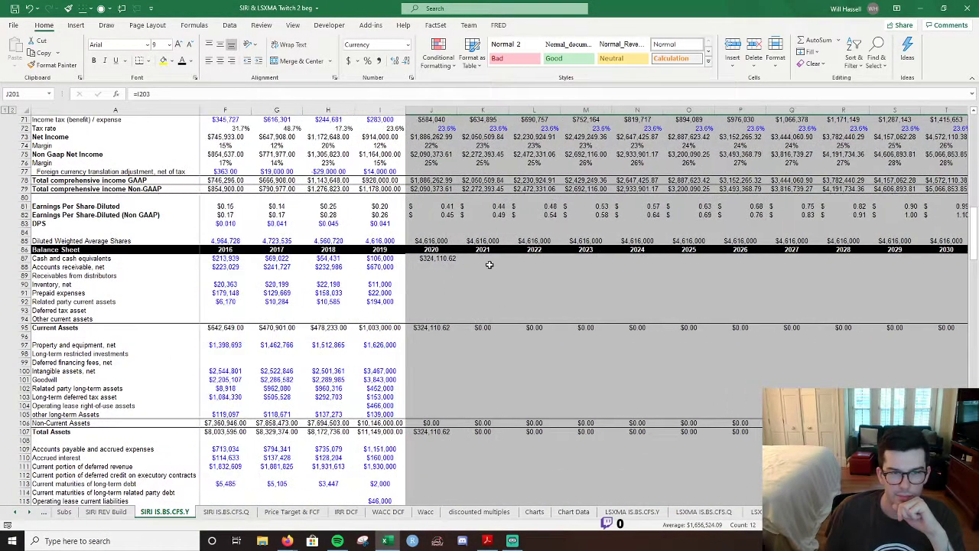
pyautogui.moveTo(974, 252)
pyautogui.mouseDown()
pyautogui.moveTo(975, 228)
pyautogui.moveTo(974, 260)
pyautogui.mouseUp()
pyautogui.scroll(-2, 427, 224)
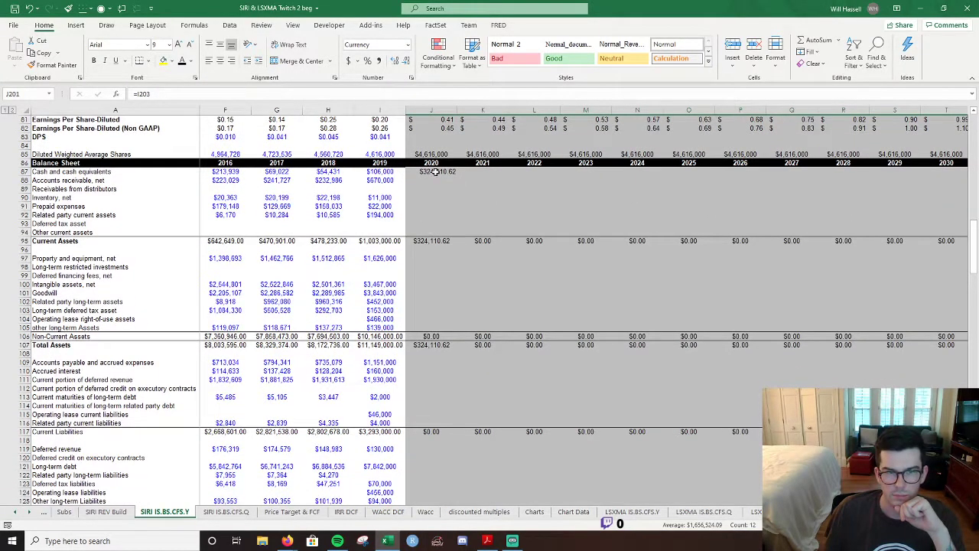
pyautogui.click(434, 172)
pyautogui.hotkey('shift', 'Right')
pyautogui.hotkey('shift', 'Right')
pyautogui.hotkey('shift', 'Right')
pyautogui.hotkey('shift', 'Right')
pyautogui.hotkey('shift', 'Right')
pyautogui.hotkey('shift', 'Right')
pyautogui.hotkey('shift', 'Right')
pyautogui.hotkey('shift', 'Right')
pyautogui.hotkey('shift', 'Right')
pyautogui.hotkey('shift', 'Right')
pyautogui.hotkey('shift', 'Right')
pyautogui.hotkey('shift', 'Right')
pyautogui.hotkey('shift', 'Right')
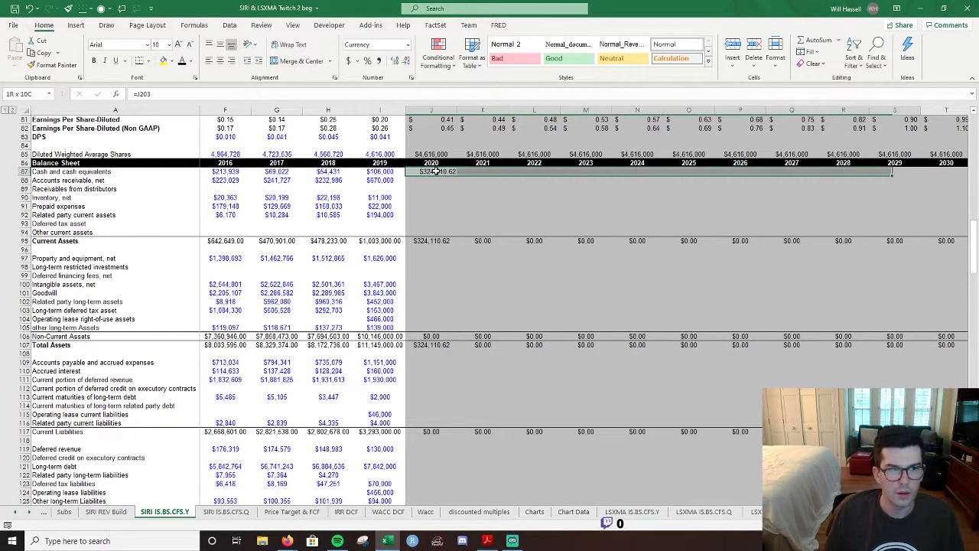
pyautogui.hotkey('shift', 'Left')
pyautogui.hotkey('shift', 'Left')
pyautogui.hotkey('ctrl', 'r')
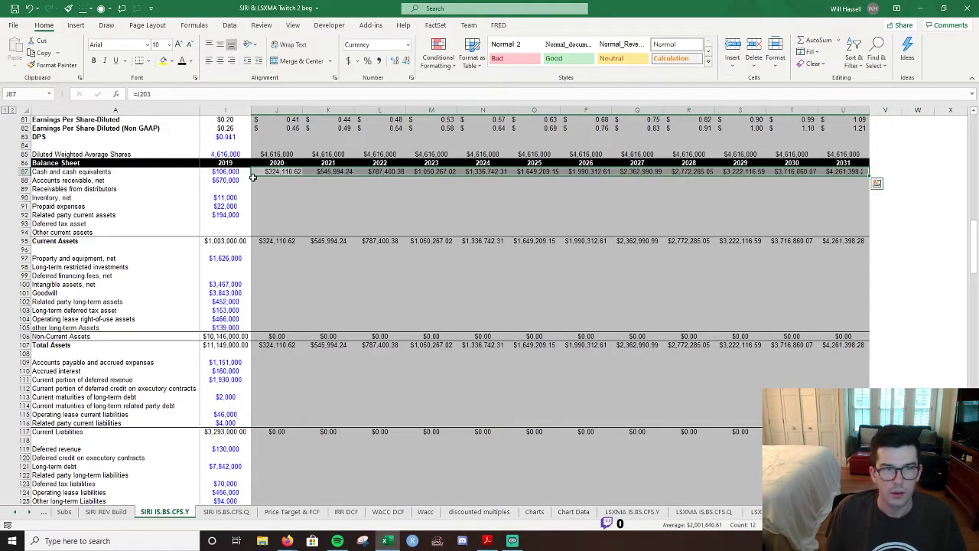
# Link the balance sheet's 2020 accounts receivable to the working capital receivables with =J212.
pyautogui.press('Down')
pyautogui.scroll(-5, 422, 245)
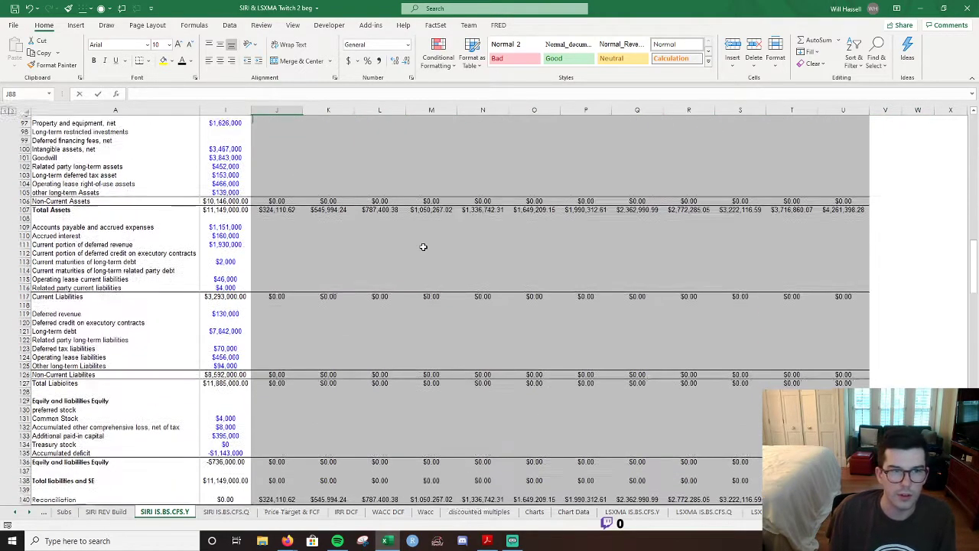
pyautogui.write('=')
pyautogui.scroll(4, 422, 244)
pyautogui.scroll(2, 416, 247)
pyautogui.scroll(-9, 417, 246)
pyautogui.scroll(-18, 417, 247)
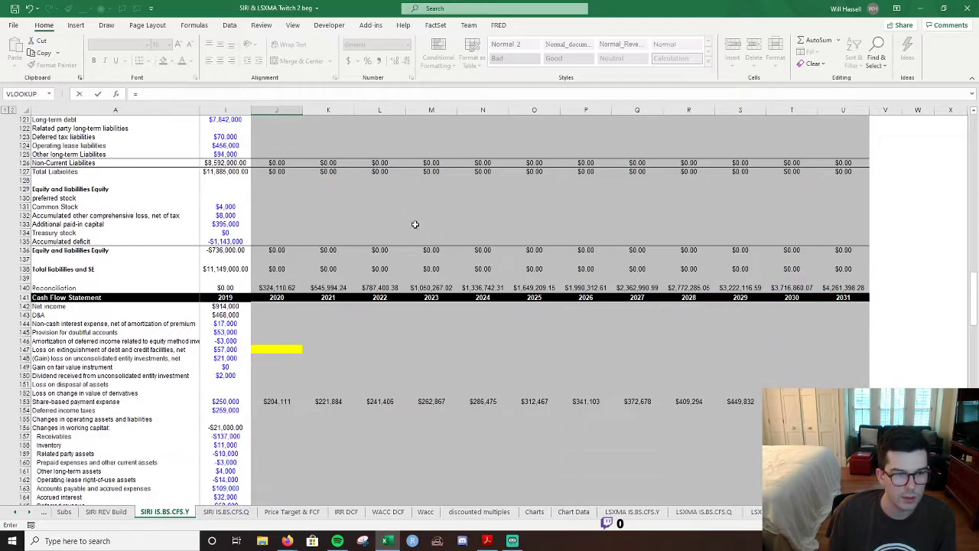
pyautogui.scroll(-14, 405, 214)
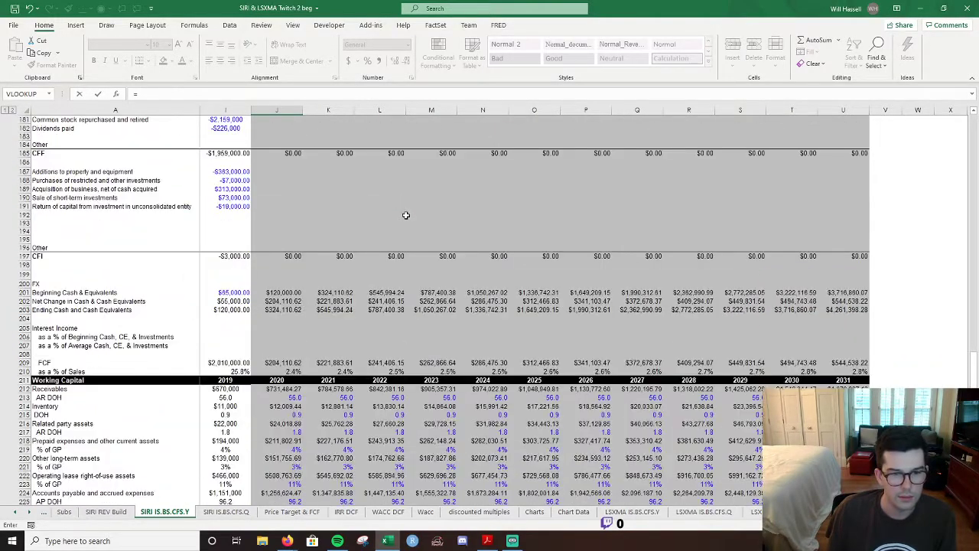
pyautogui.click(286, 208)
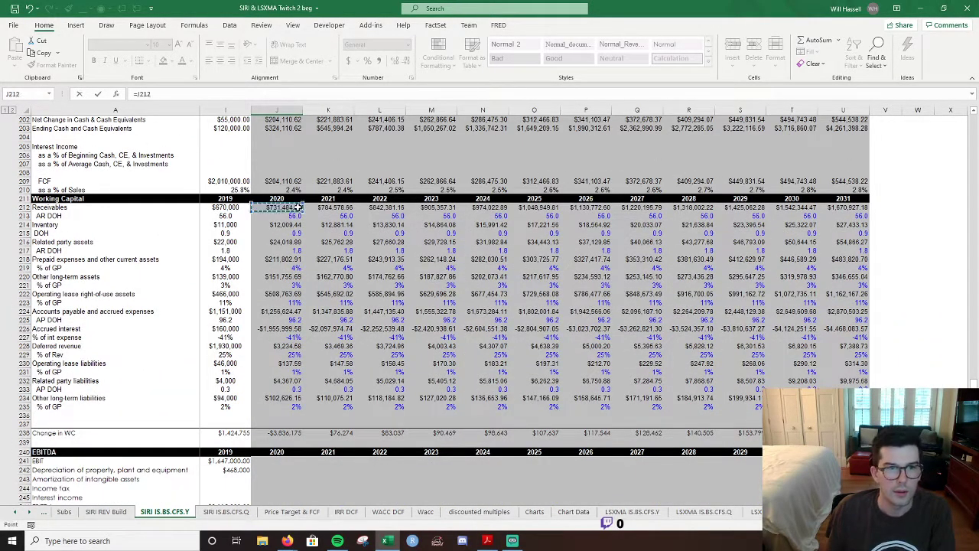
pyautogui.press('Return')
# Link the balance sheet's 2020 inventory to the working capital inventory with =J214.
pyautogui.scroll(4, 349, 197)
pyautogui.scroll(17, 349, 197)
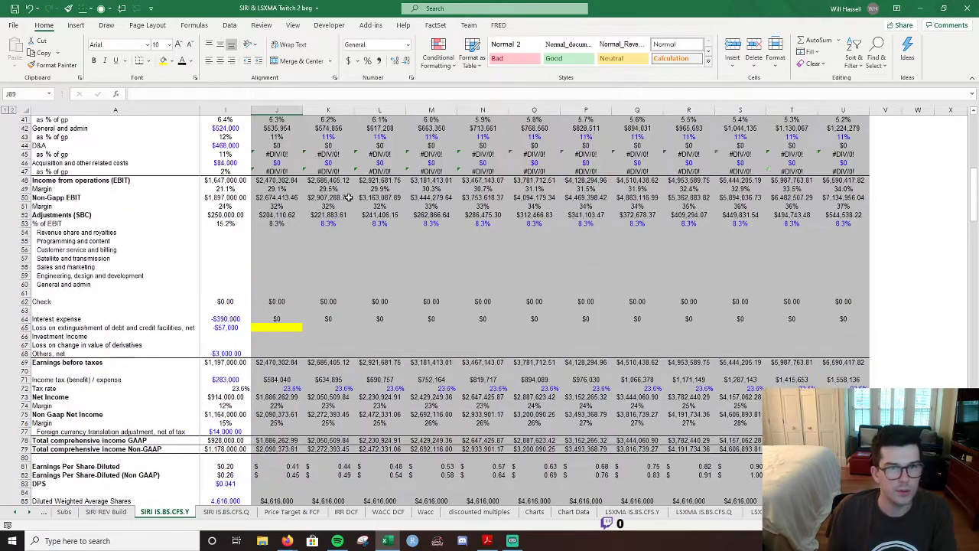
pyautogui.scroll(-18, 344, 213)
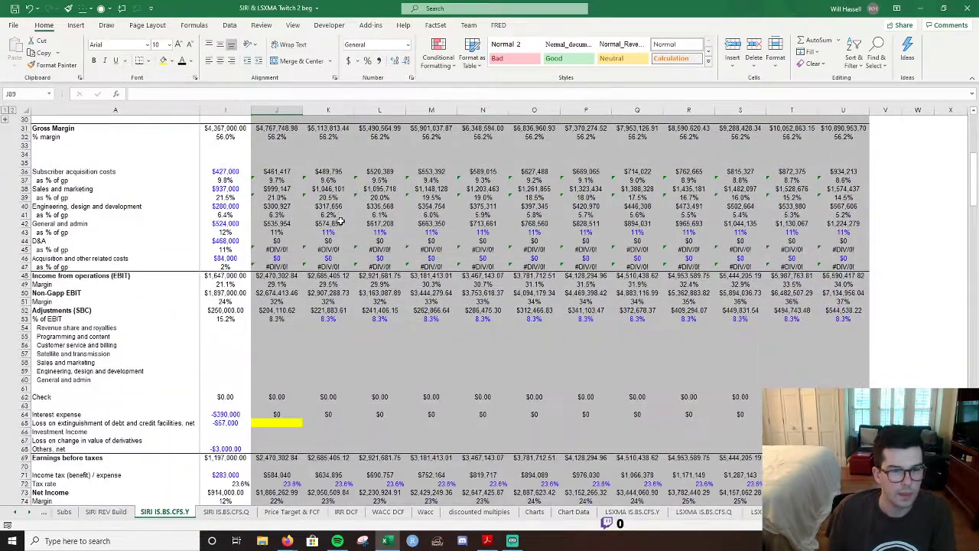
pyautogui.click(258, 354)
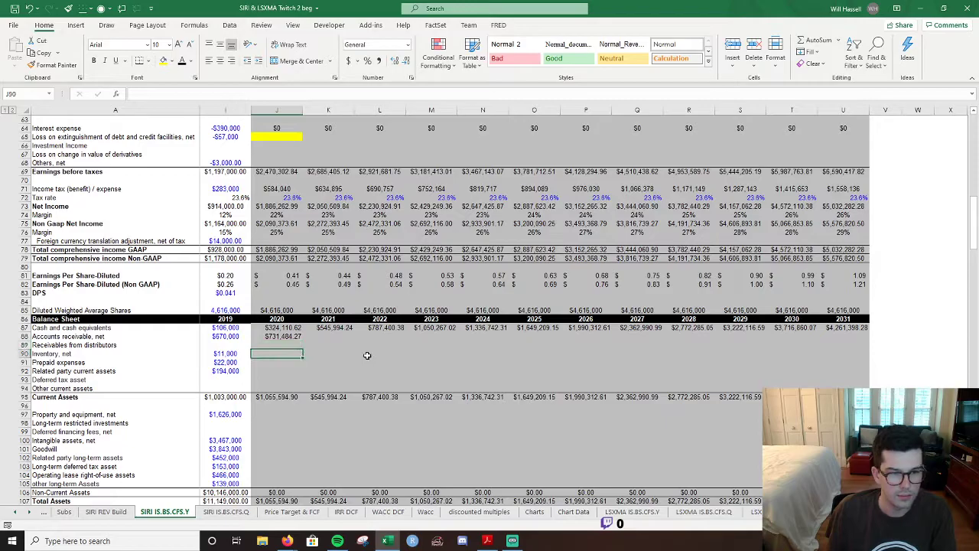
pyautogui.write('=')
pyautogui.moveTo(971, 243)
pyautogui.mouseDown()
pyautogui.moveTo(971, 417)
pyautogui.moveTo(972, 248)
pyautogui.mouseUp()
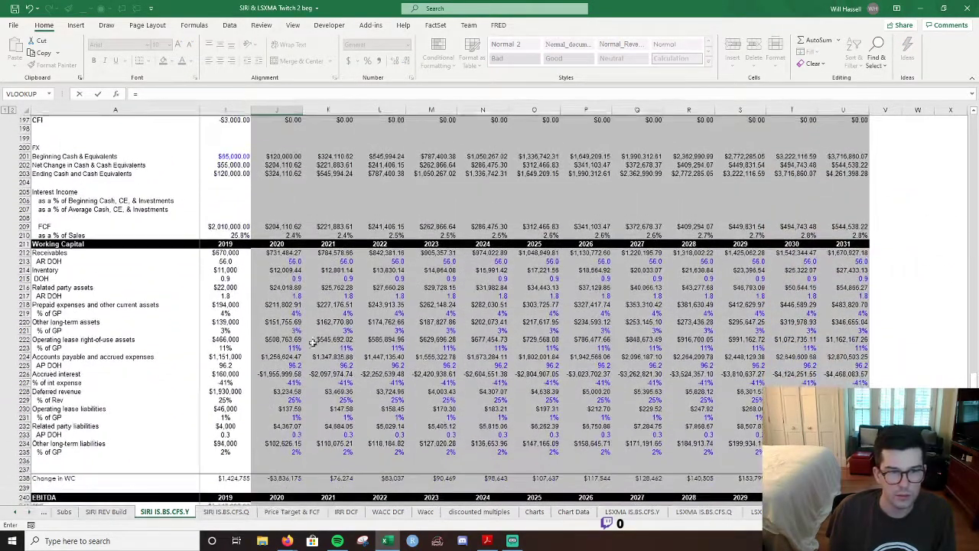
pyautogui.click(277, 270)
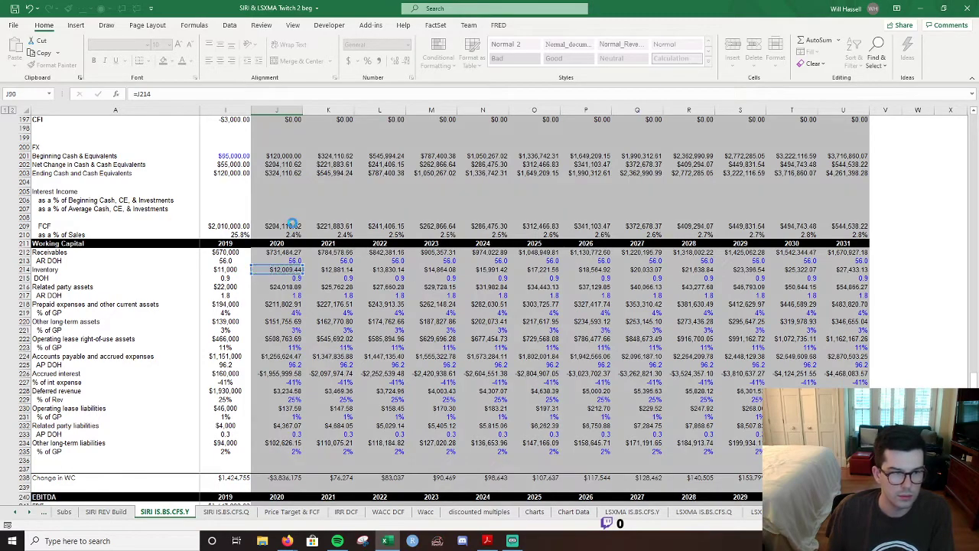
pyautogui.press('Return')
# Link the 2020 related party current assets to the working capital related party assets with =J216.
pyautogui.scroll(10, 295, 219)
pyautogui.scroll(-9, 283, 355)
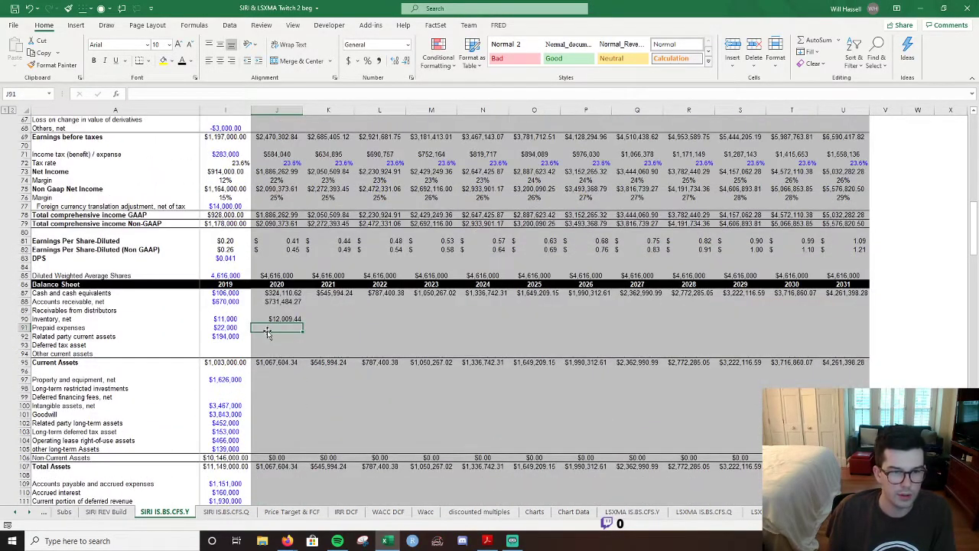
pyautogui.click(274, 337)
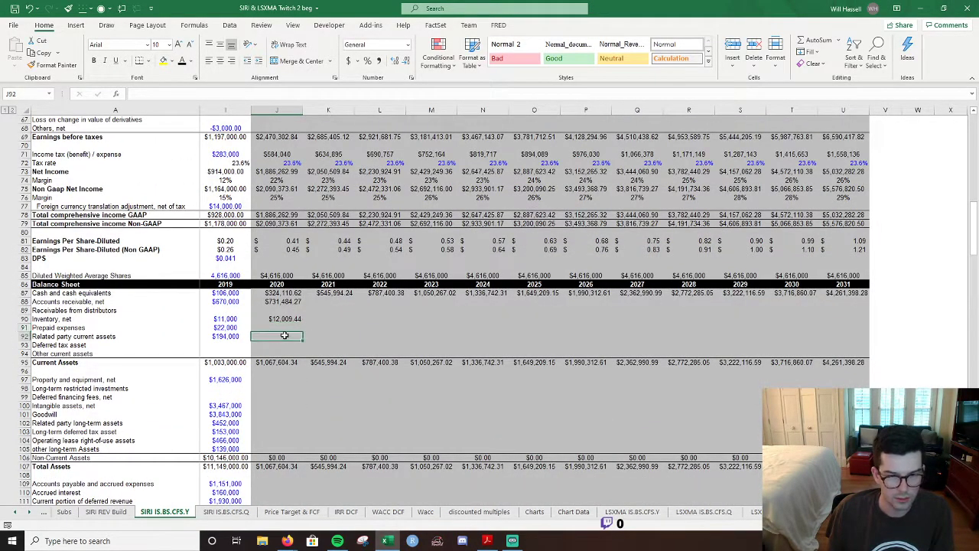
pyautogui.write('=')
pyautogui.moveTo(976, 249); pyautogui.dragTo(974, 247)
pyautogui.click(289, 244)
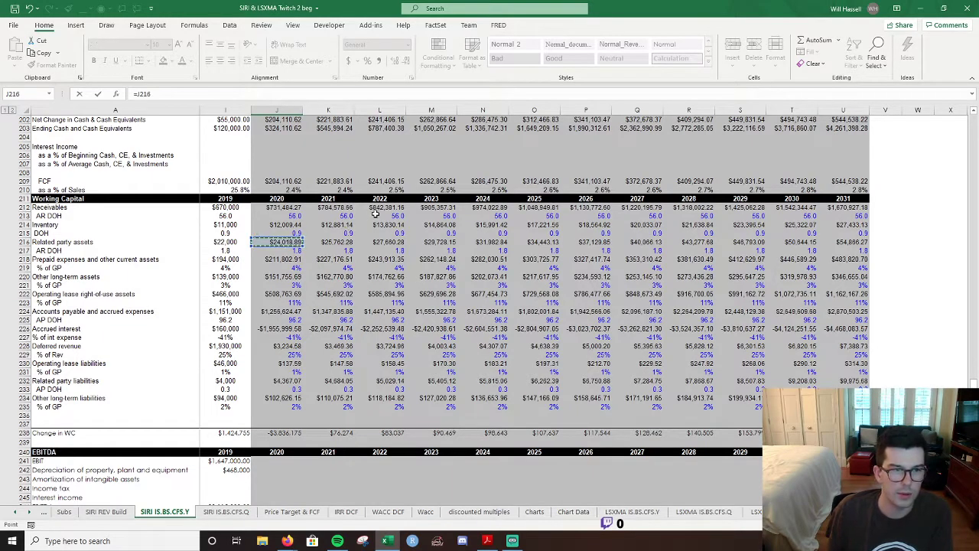
pyautogui.press('Return')
# Link the balance sheet's 2020 prepaid expenses to the working capital related party assets with =J216.
pyautogui.press('Up')
pyautogui.press('Up')
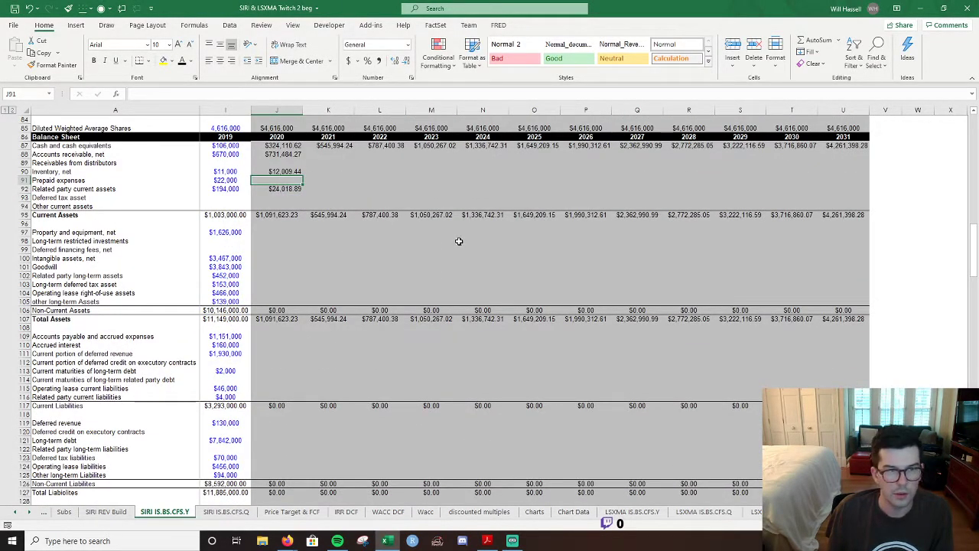
pyautogui.write('=')
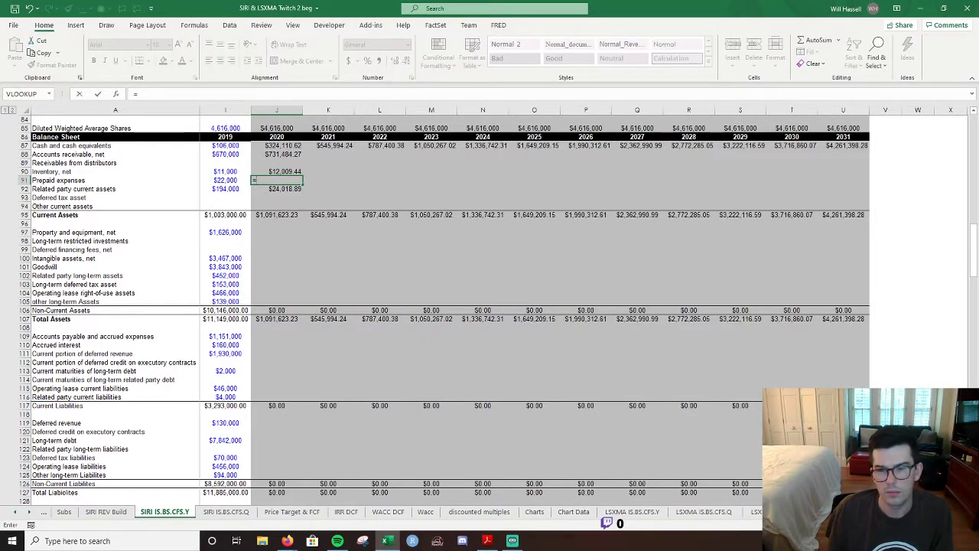
pyautogui.hscroll(-5, 411, 188)
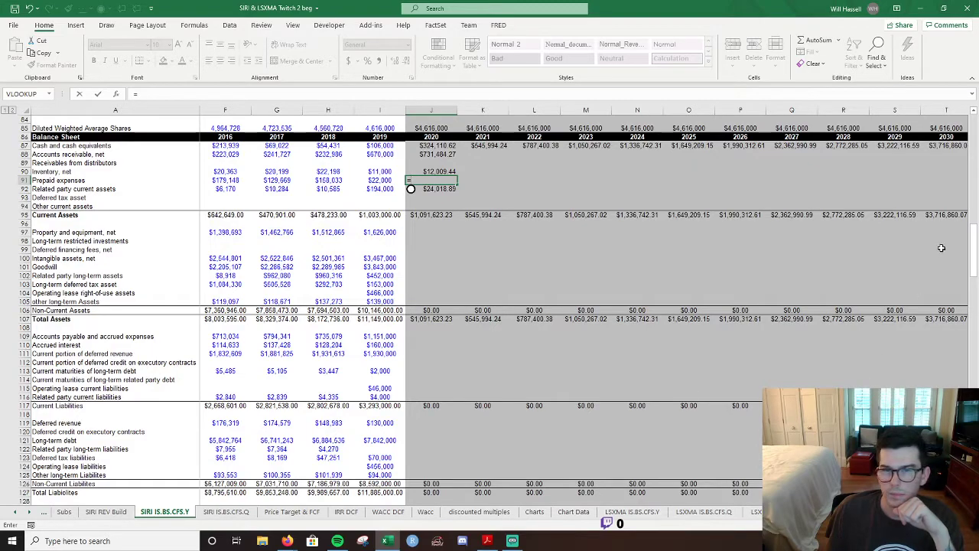
pyautogui.moveTo(976, 251); pyautogui.dragTo(935, 404)
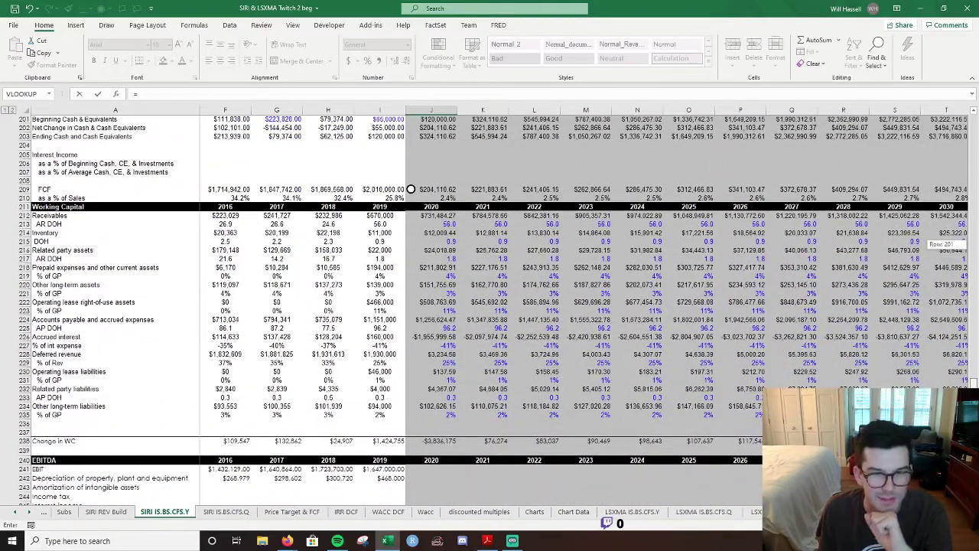
pyautogui.click(438, 252)
pyautogui.press('Return')
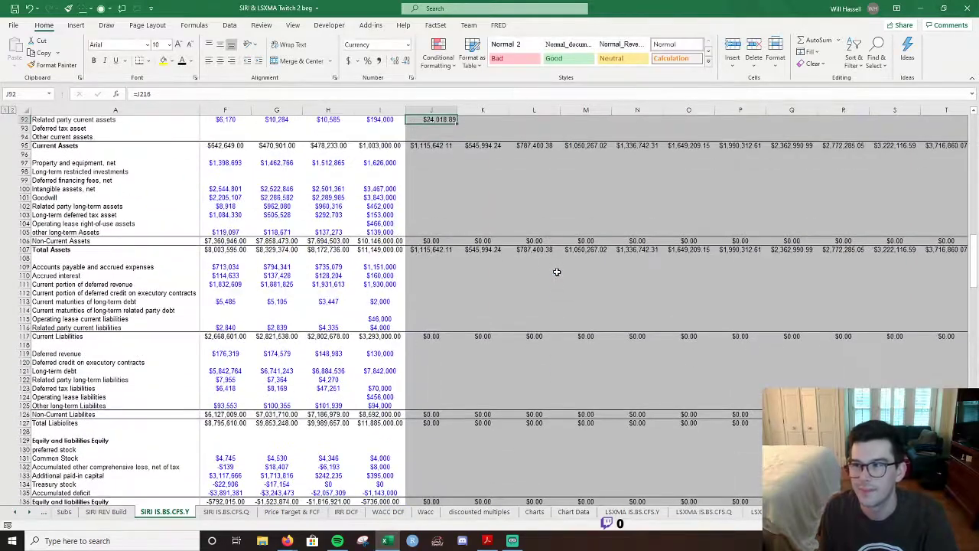
# Link the balance sheet's 2020 property and equipment to the PP&E row of the depreciation schedule with =J251.
pyautogui.scroll(3, 488, 223)
pyautogui.click(421, 241)
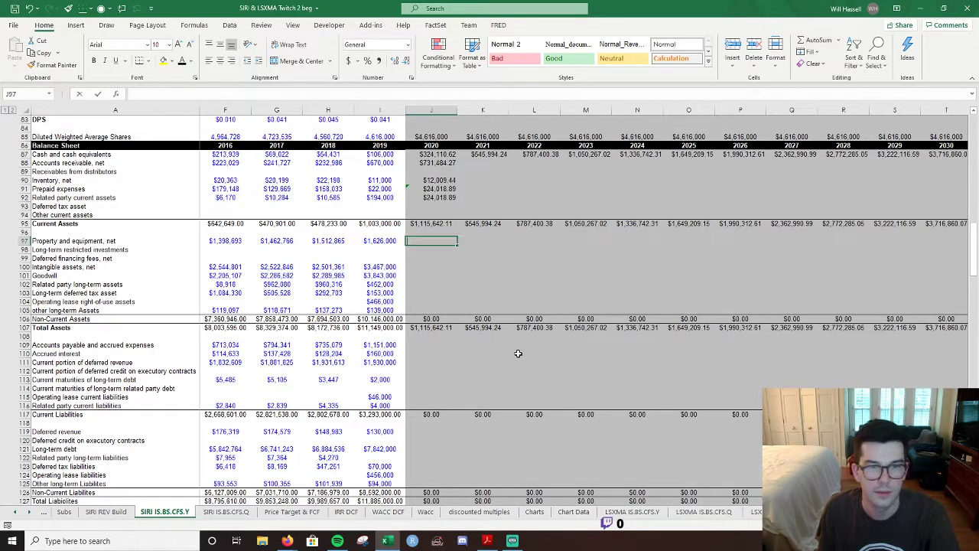
pyautogui.write('=')
pyautogui.moveTo(974, 250); pyautogui.dragTo(974, 255)
pyautogui.click(421, 187)
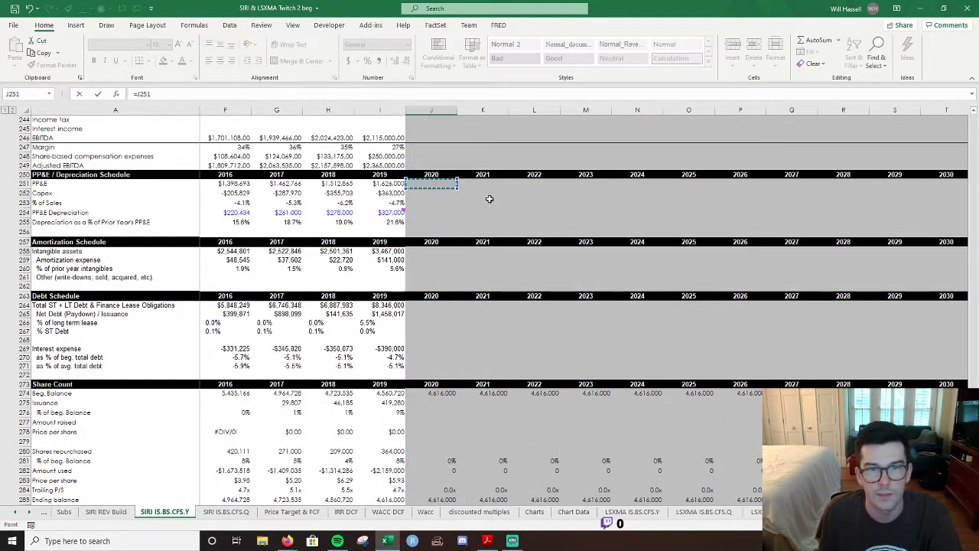
pyautogui.press('Return')
# Copy the currency formatting of the 2020 related party current assets cell onto the 2020 property and equipment cell.
pyautogui.click(447, 145)
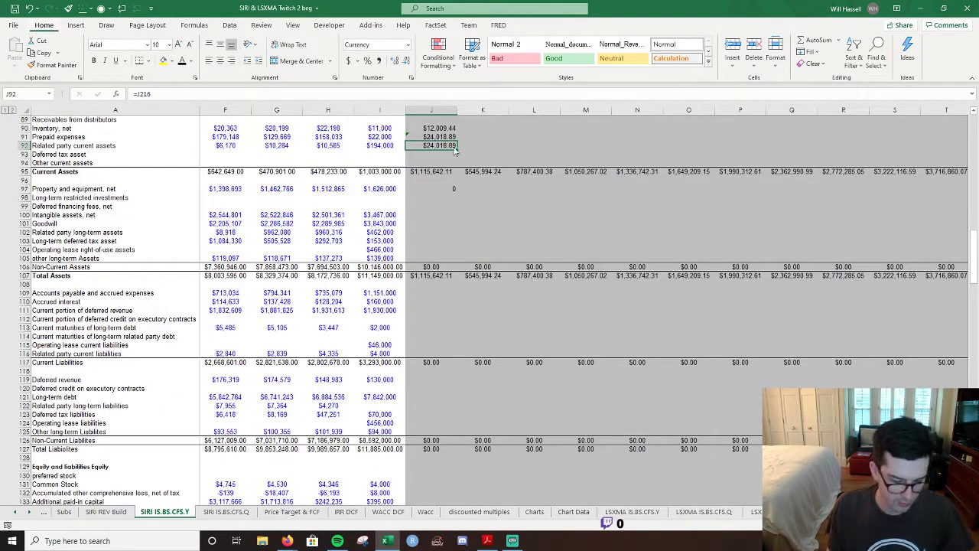
pyautogui.hotkey('alt', '4')
pyautogui.click(431, 188)
pyautogui.press('Down')
pyautogui.press('Down')
pyautogui.press('Down')
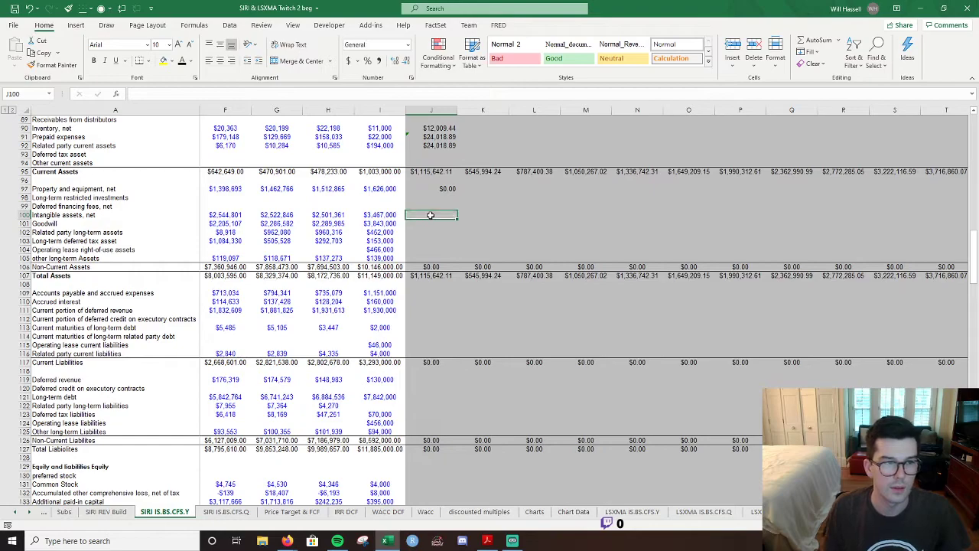
pyautogui.write('=')
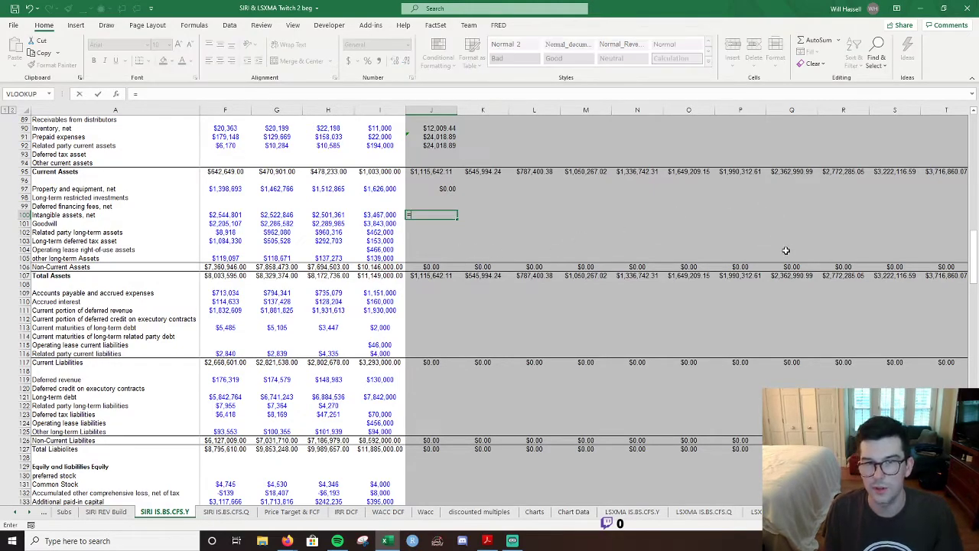
pyautogui.press('Escape')
# Link the balance sheet's 2020 accounts payable and accrued expenses to the matching working capital row with =J224.
pyautogui.scroll(6, 482, 199)
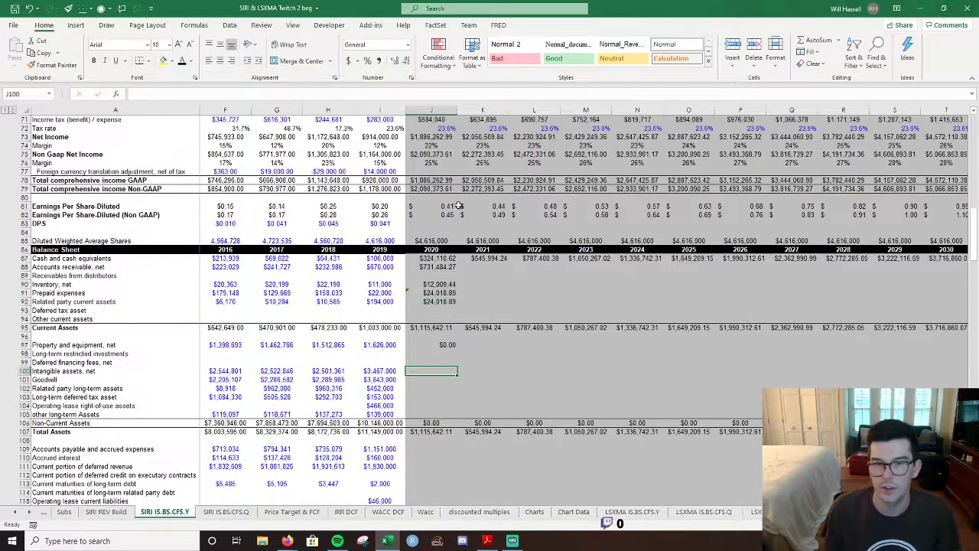
pyautogui.scroll(-6, 462, 288)
pyautogui.click(424, 293)
pyautogui.write('=')
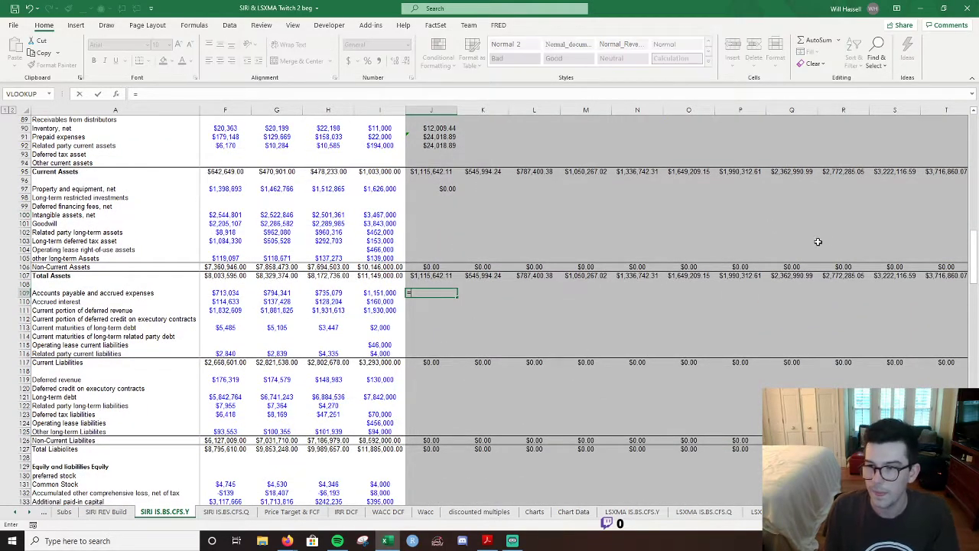
pyautogui.moveTo(972, 272); pyautogui.dragTo(971, 281)
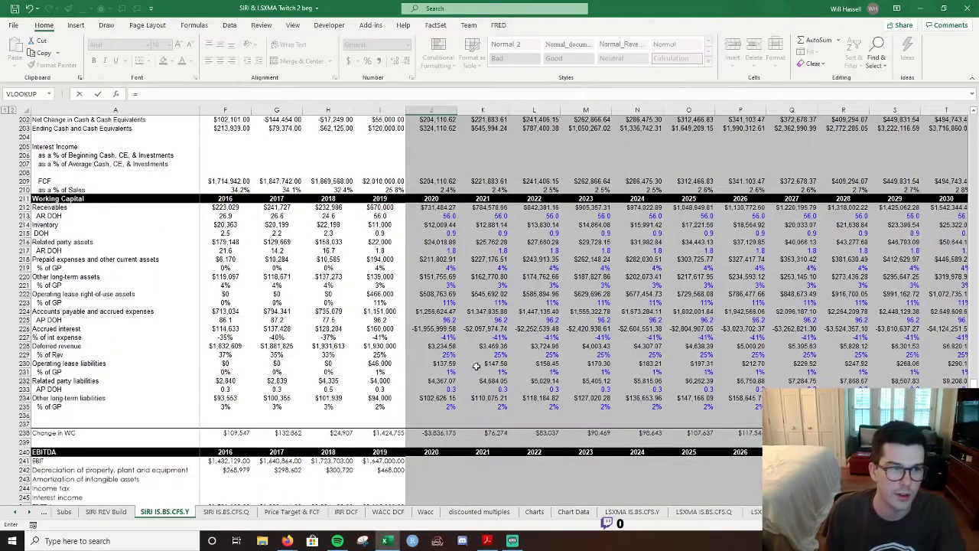
pyautogui.click(442, 313)
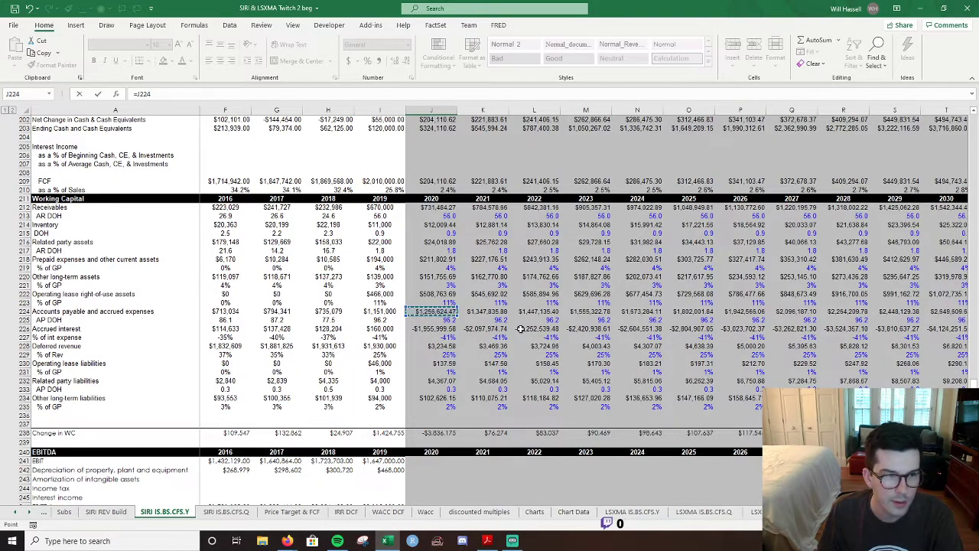
pyautogui.press('Return')
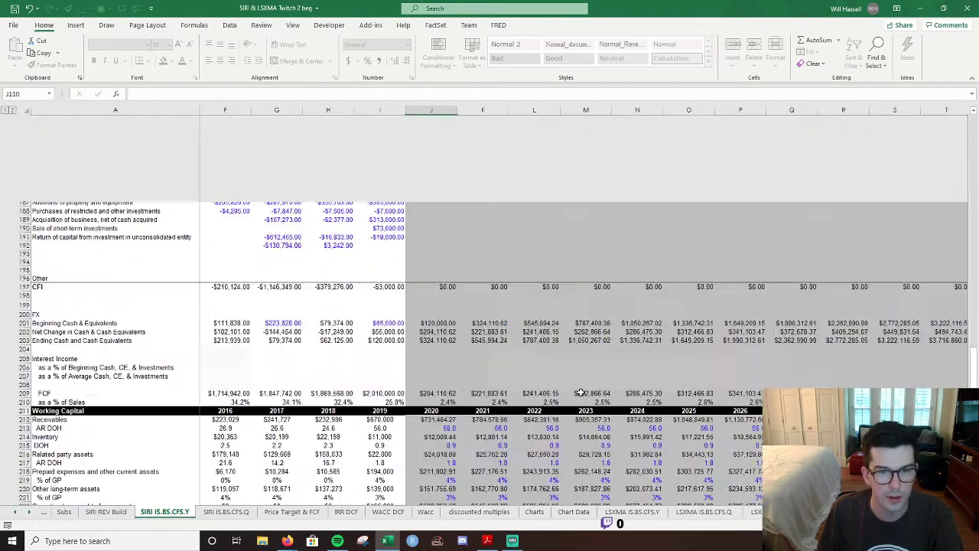
# Link the balance sheet's 2020 operating lease right-of-use assets to the matching working capital row with =J222.
pyautogui.scroll(5, 425, 230)
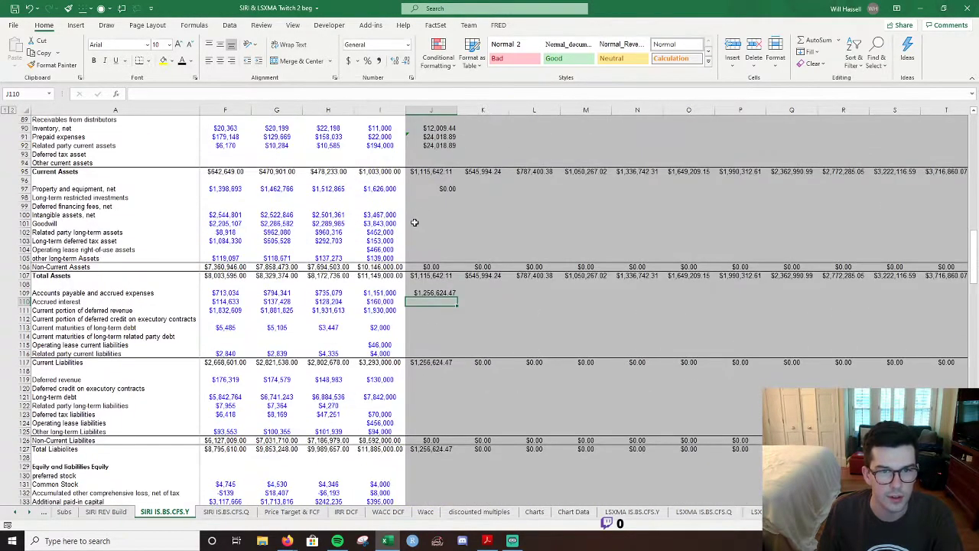
pyautogui.click(416, 240)
pyautogui.click(419, 247)
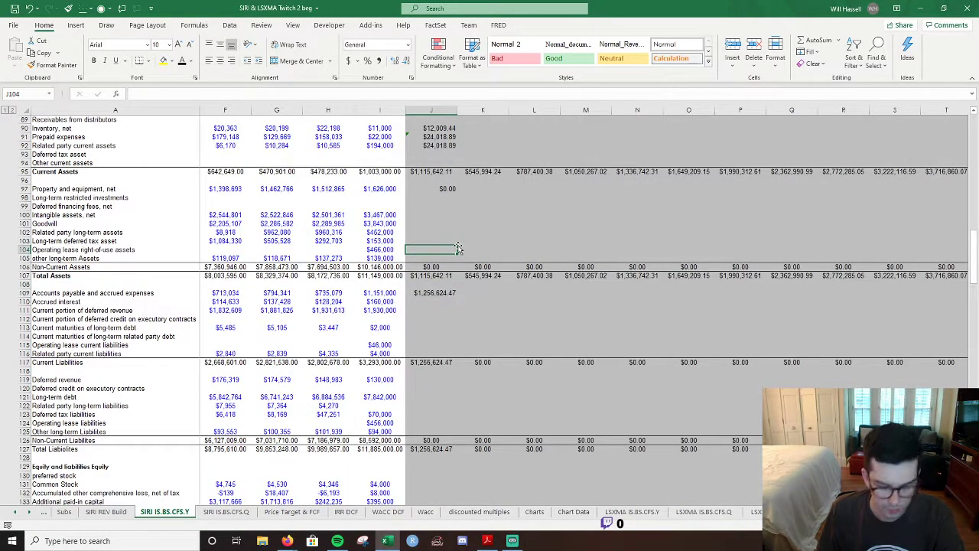
pyautogui.write('=')
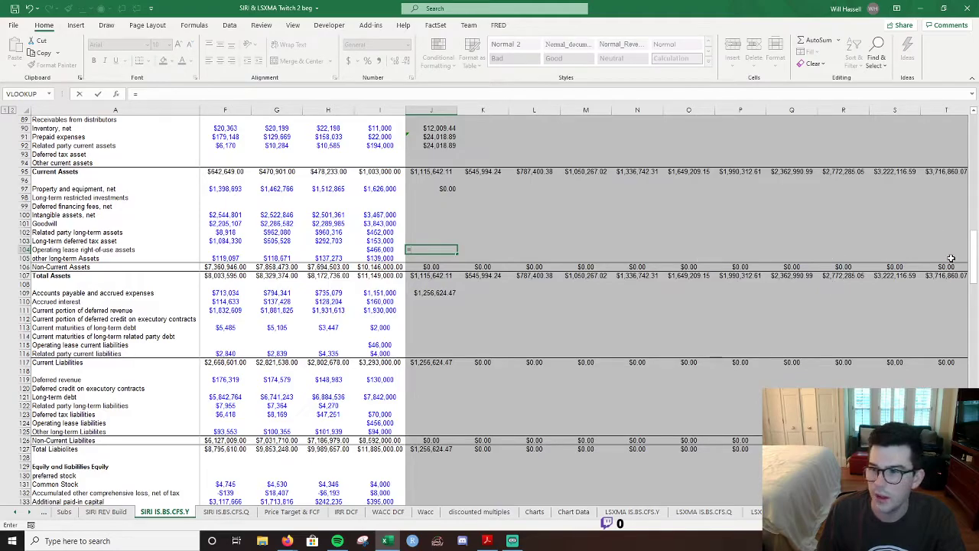
pyautogui.moveTo(972, 259); pyautogui.dragTo(968, 385)
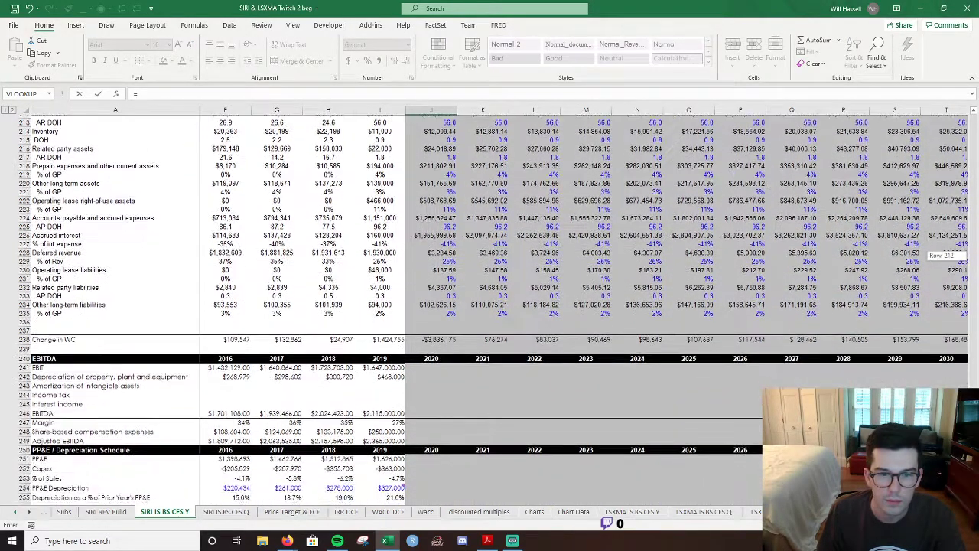
pyautogui.moveTo(968, 257); pyautogui.dragTo(968, 256)
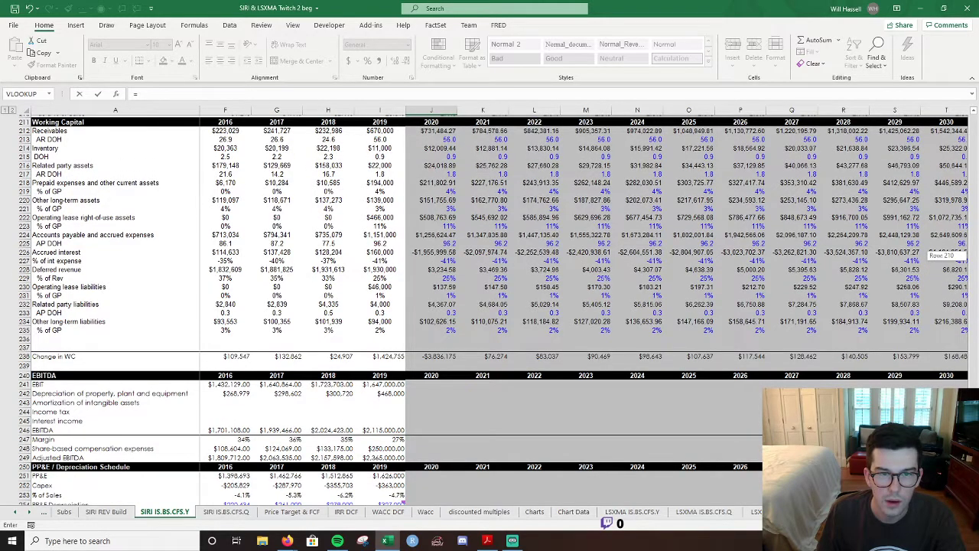
pyautogui.press('Escape')
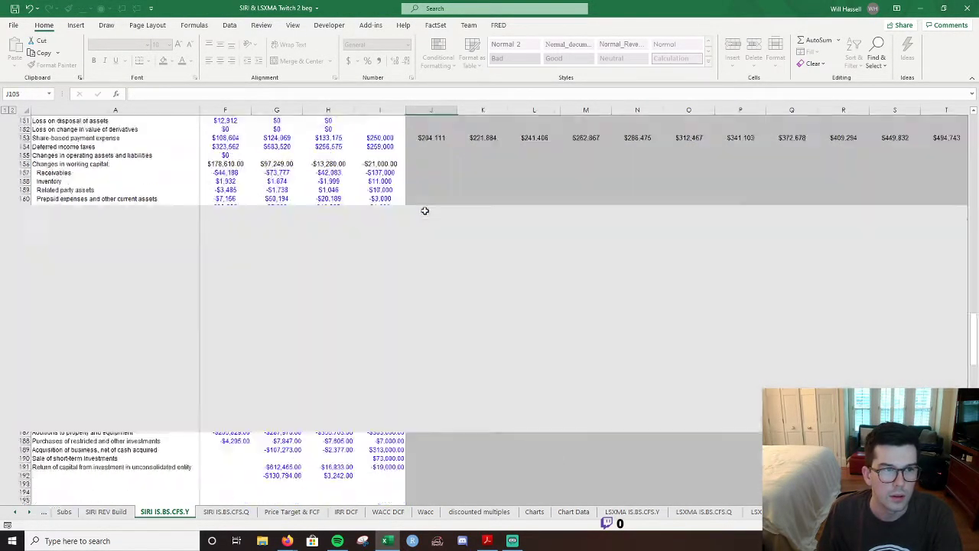
# Link the balance sheet's 2020 other long-term assets to the matching working capital row with =J220.
pyautogui.scroll(2, 429, 171)
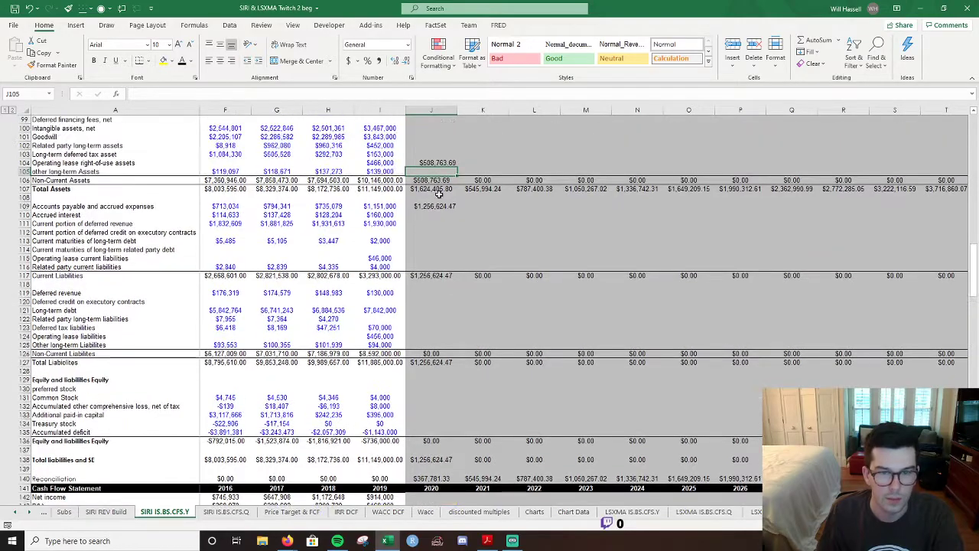
pyautogui.write('=')
pyautogui.moveTo(973, 279); pyautogui.dragTo(968, 382)
pyautogui.moveTo(970, 289); pyautogui.dragTo(970, 287)
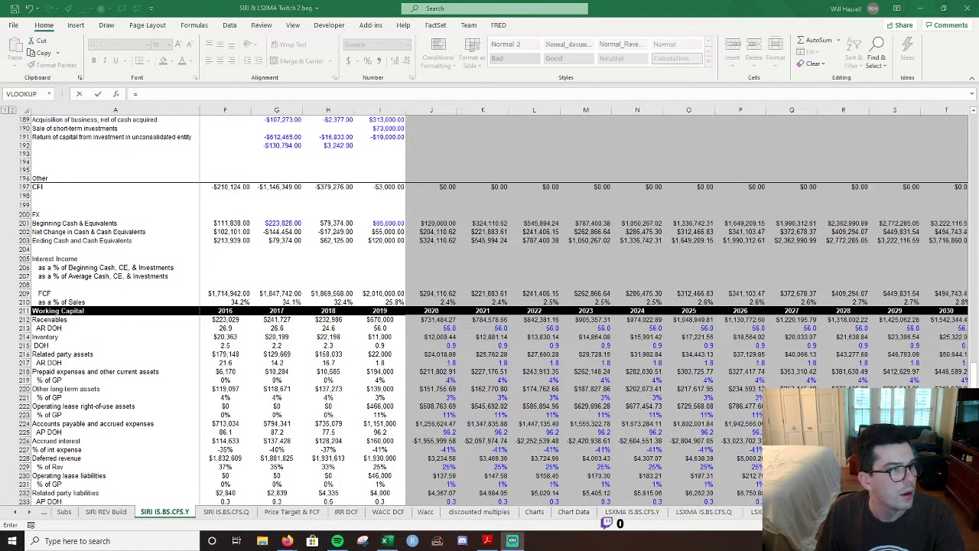
pyautogui.press('XF86AudioLowerVolume')
pyautogui.press('XF86AudioLowerVolume')
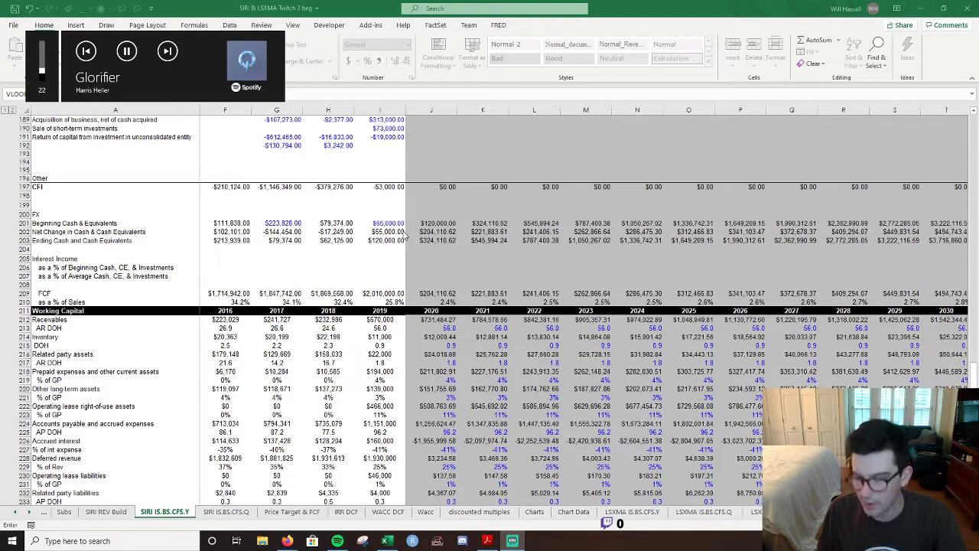
pyautogui.scroll(1, 536, 322)
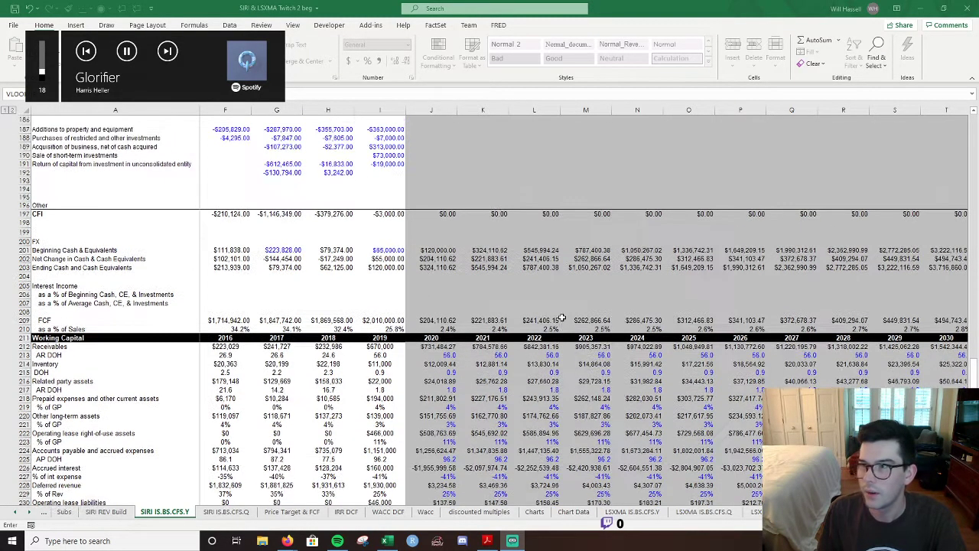
pyautogui.scroll(16, 516, 295)
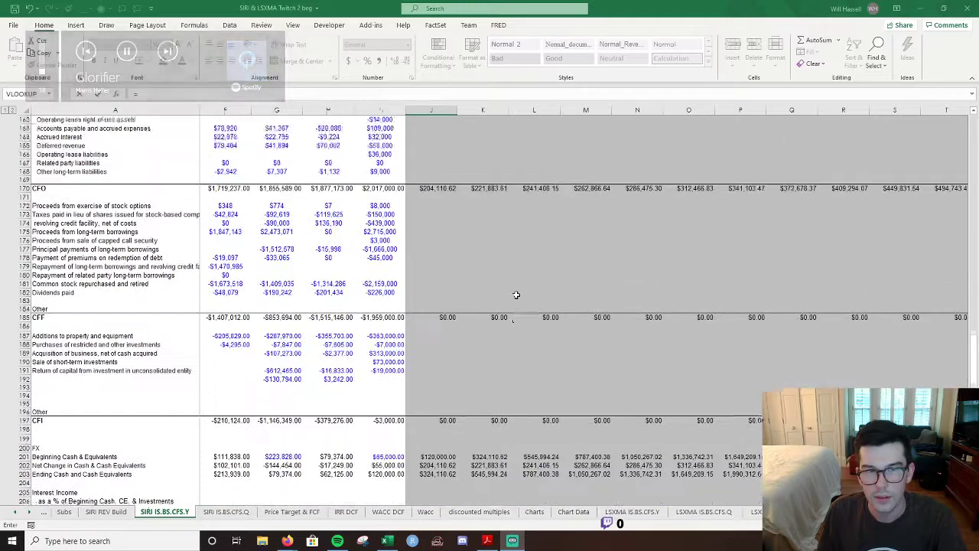
pyautogui.scroll(-15, 516, 294)
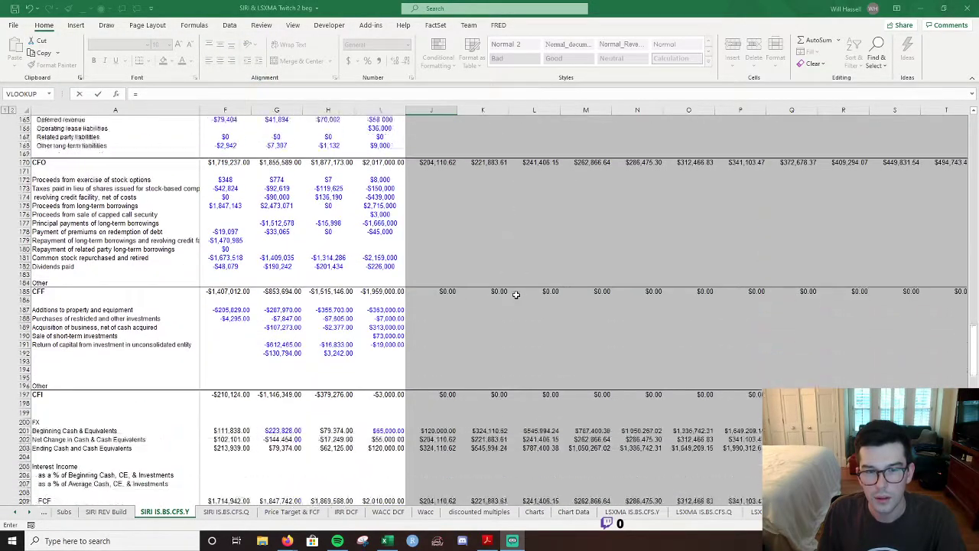
pyautogui.scroll(6, 515, 295)
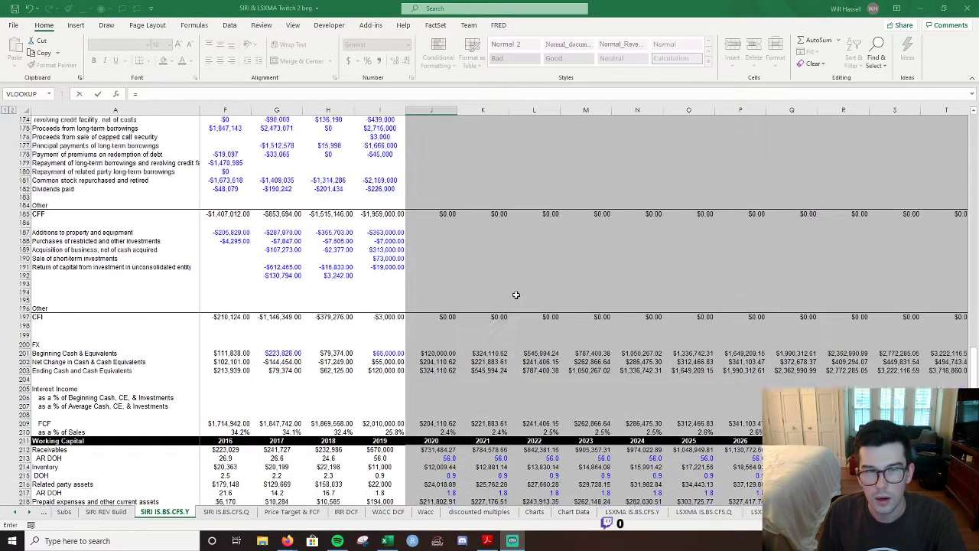
pyautogui.scroll(20, 464, 211)
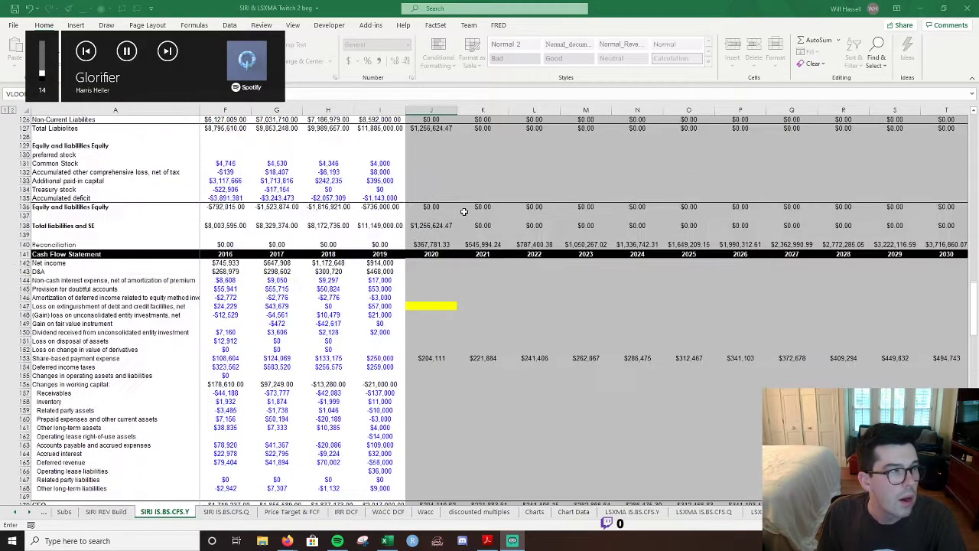
pyautogui.scroll(1, 464, 212)
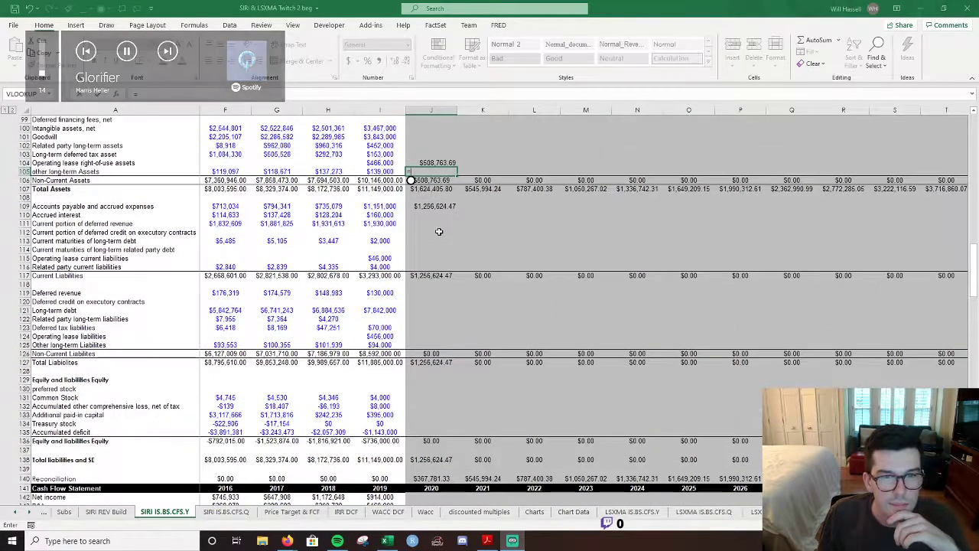
pyautogui.scroll(-7, 441, 232)
pyautogui.scroll(-20, 441, 232)
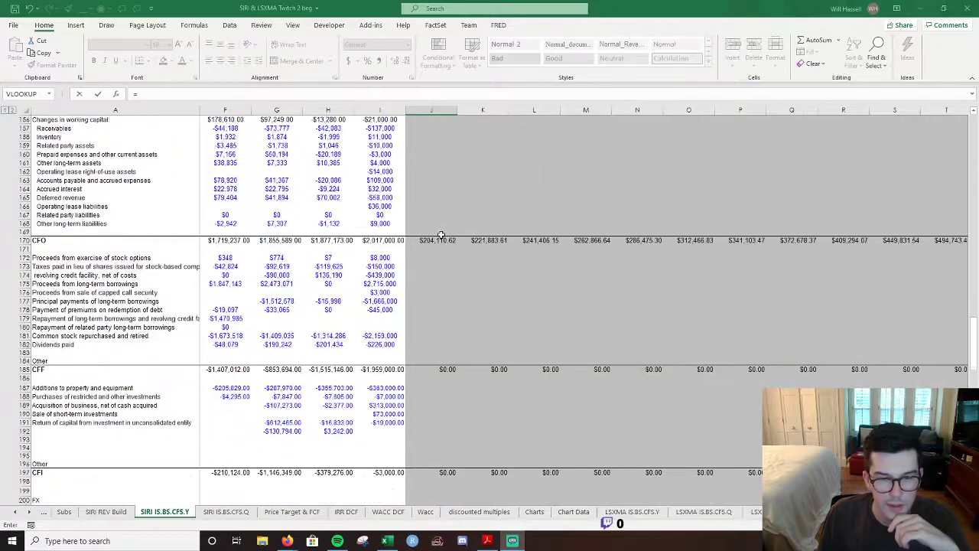
pyautogui.scroll(-5, 479, 280)
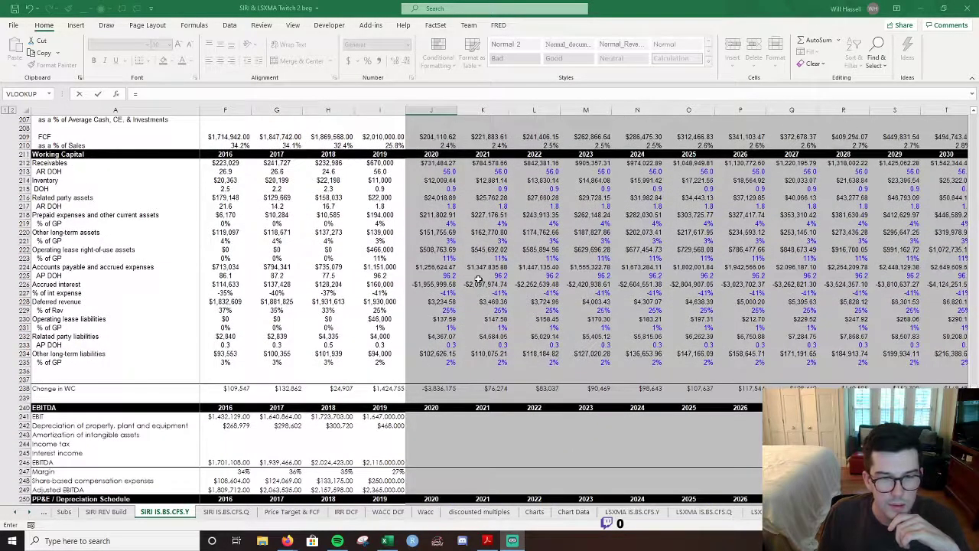
pyautogui.click(452, 232)
pyautogui.press('Return')
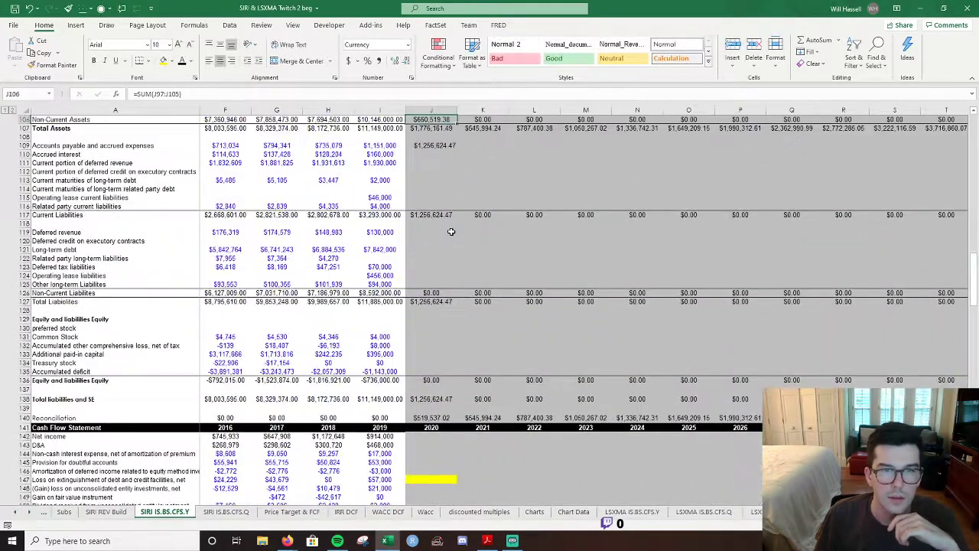
# Fill the 2020 balance sheet formulas from accounts receivable down to related party current assets across through 2031.
pyautogui.scroll(8, 452, 232)
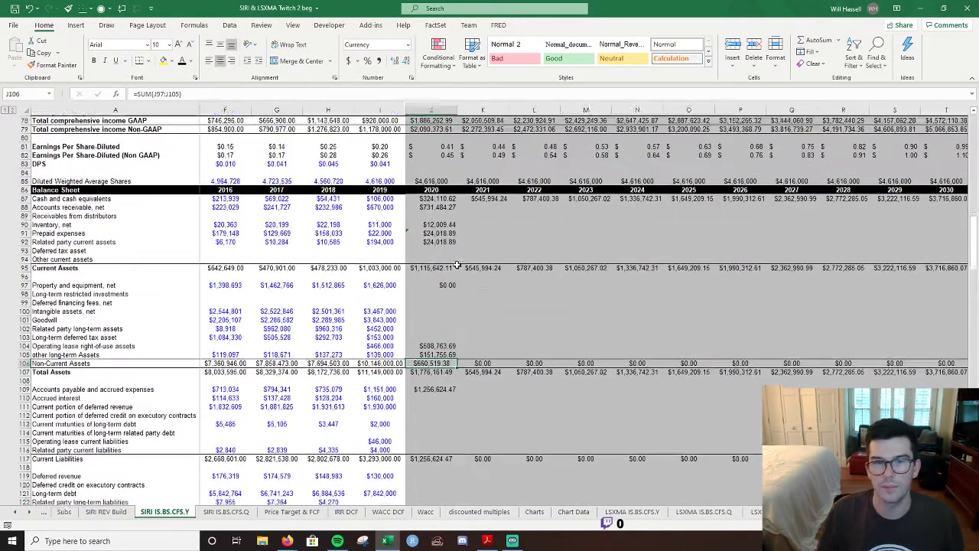
pyautogui.moveTo(442, 198); pyautogui.dragTo(486, 228)
pyautogui.hotkey('shift', 'Right')
pyautogui.hotkey('shift', 'Right')
pyautogui.hotkey('shift', 'Right')
pyautogui.hotkey('shift', 'Right')
pyautogui.hotkey('shift', 'Right')
pyautogui.hotkey('shift', 'Right')
pyautogui.hotkey('shift', 'Right')
pyautogui.hotkey('shift', 'Right')
pyautogui.hotkey('shift', 'Right')
pyautogui.hotkey('shift', 'Right')
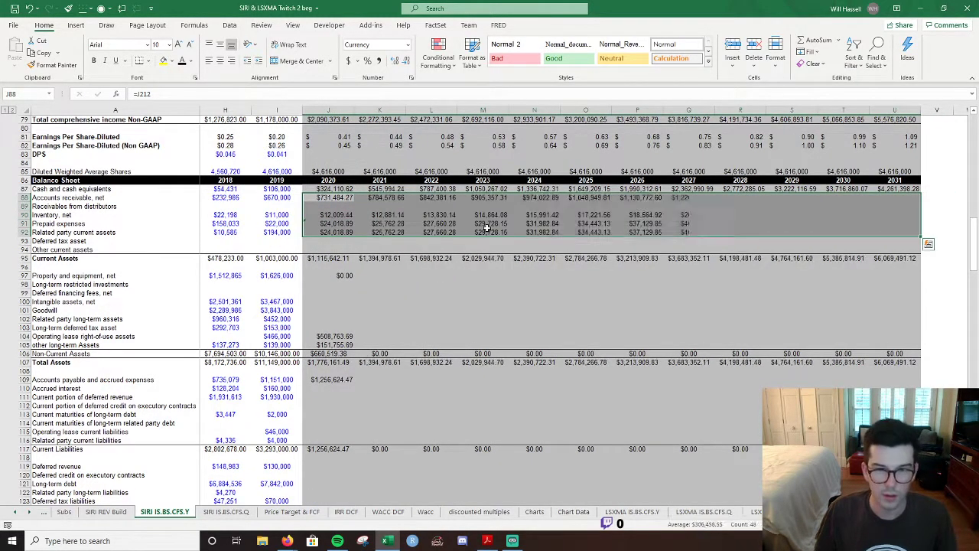
pyautogui.hotkey('ctrl', 'r')
# Fill the 2020 operating lease right-of-use assets and other long-term assets formulas across through 2031.
pyautogui.press('Down')
pyautogui.press('Down')
pyautogui.press('Down')
pyautogui.press('Down')
pyautogui.press('Down')
pyautogui.press('Down')
pyautogui.press('Down')
pyautogui.press('Down')
pyautogui.press('Down')
pyautogui.press('Down')
pyautogui.press('Down')
pyautogui.press('Down')
pyautogui.press('Down')
pyautogui.press('Down')
pyautogui.press('Down')
pyautogui.press('Down')
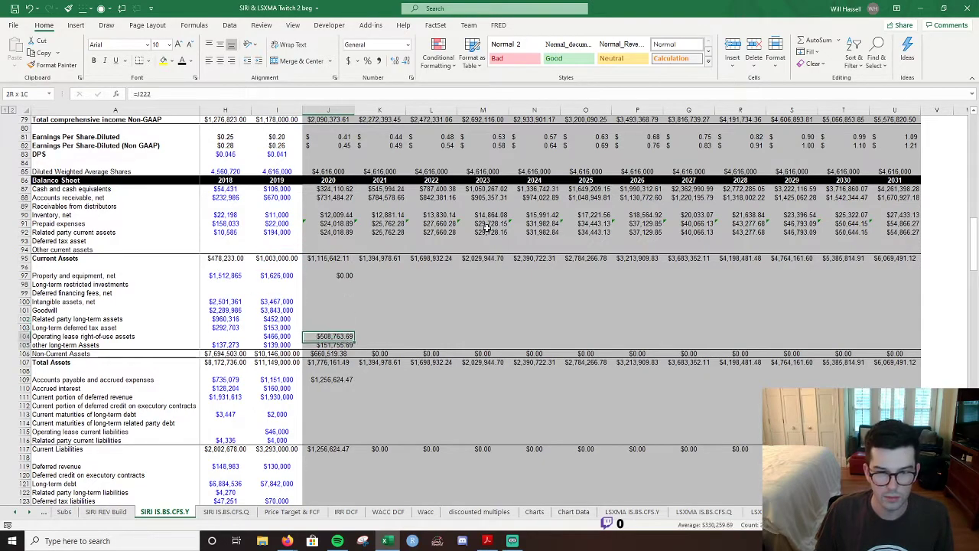
pyautogui.hotkey('shift', 'Down')
pyautogui.hotkey('shift', 'Right')
pyautogui.hotkey('shift', 'Right')
pyautogui.hotkey('shift', 'Right')
pyautogui.hotkey('shift', 'Right')
pyautogui.hotkey('shift', 'Right')
pyautogui.hotkey('shift', 'Right')
pyautogui.hotkey('shift', 'Right')
pyautogui.hotkey('shift', 'Right')
pyautogui.hotkey('shift', 'Right')
pyautogui.hotkey('shift', 'Right')
pyautogui.hotkey('shift', 'Right')
pyautogui.hotkey('ctrl', 'r')
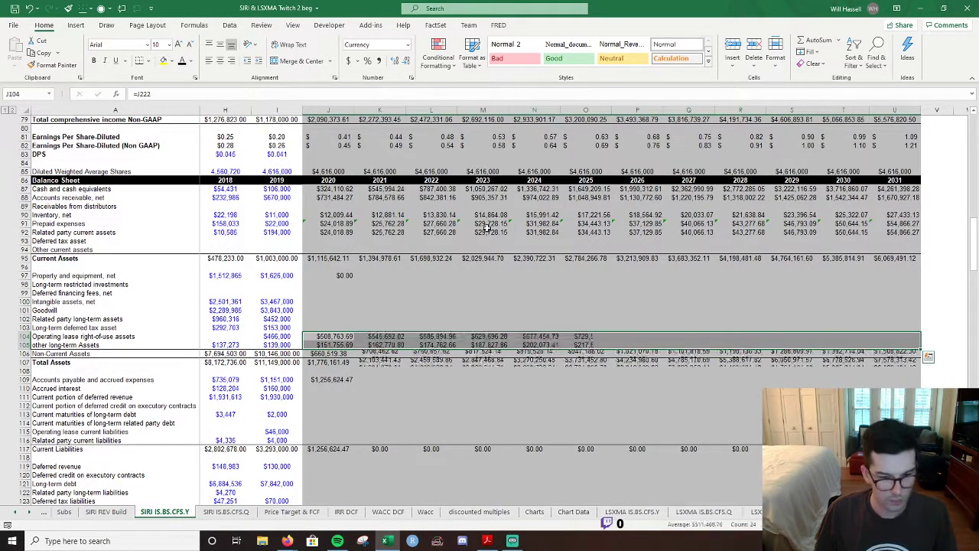
# Fill the balance sheet's 2020 accounts payable and accrued expenses formula across through 2031.
pyautogui.press('Down')
pyautogui.press('Down')
pyautogui.press('Down')
pyautogui.press('Down')
pyautogui.press('Down')
pyautogui.hotkey('shift', 'Right')
pyautogui.hotkey('shift', 'Right')
pyautogui.hotkey('shift', 'Right')
pyautogui.hotkey('shift', 'Right')
pyautogui.hotkey('shift', 'Right')
pyautogui.hotkey('shift', 'Right')
pyautogui.hotkey('shift', 'Right')
pyautogui.hotkey('shift', 'Right')
pyautogui.hotkey('shift', 'Right')
pyautogui.hotkey('shift', 'Right')
pyautogui.hotkey('shift', 'Right')
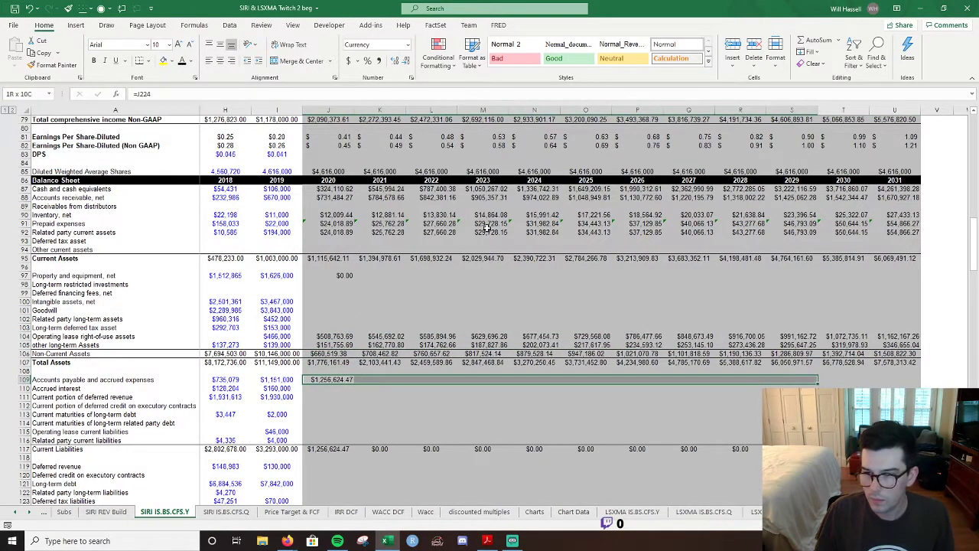
pyautogui.hotkey('ctrl', 'r')
pyautogui.press('Down')
pyautogui.press('Left')
pyautogui.press('Down')
pyautogui.press('Down')
pyautogui.press('Down')
pyautogui.press('Down')
pyautogui.press('Left')
pyautogui.press('Left')
pyautogui.press('Left')
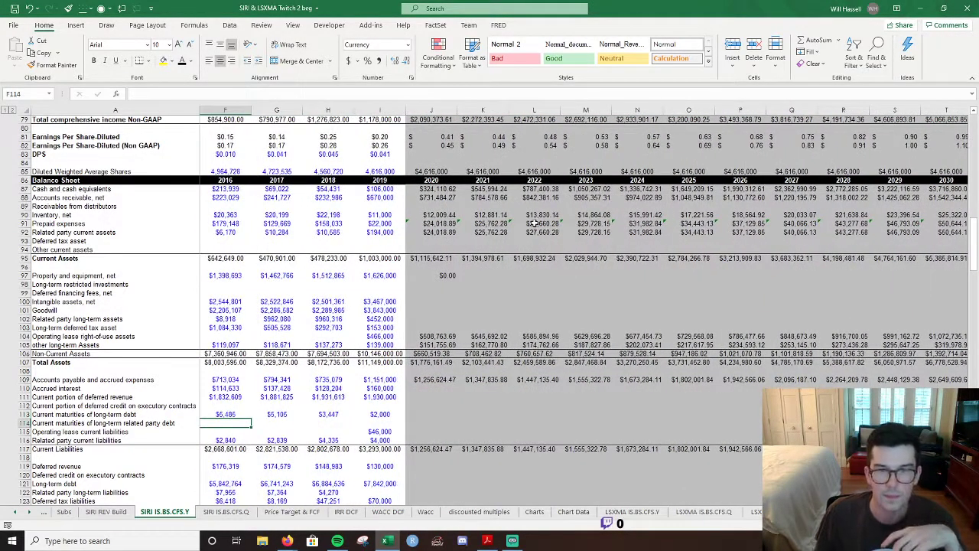
# Fill the balance sheet's 2020 property and equipment formula across through 2031.
pyautogui.click(450, 275)
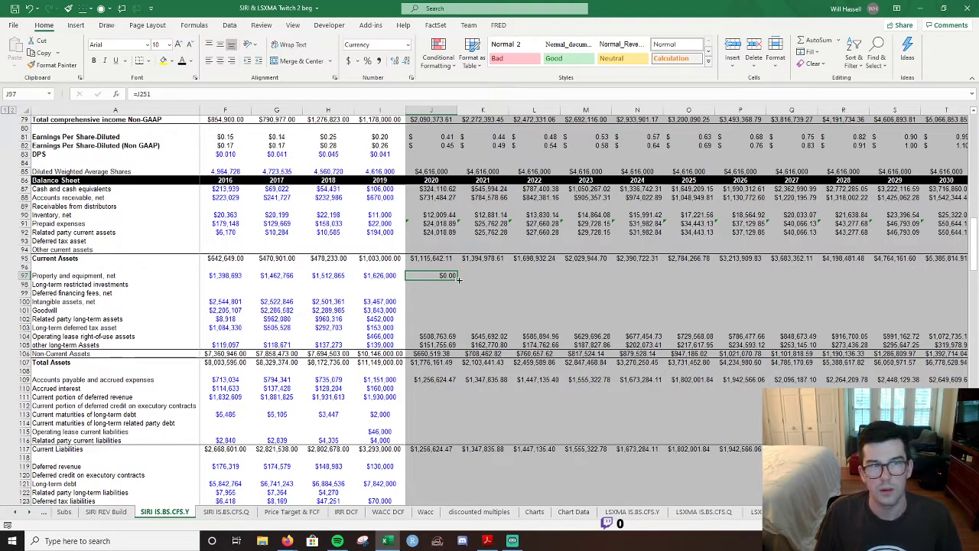
pyautogui.hotkey('shift', 'Right')
pyautogui.hotkey('shift', 'Right')
pyautogui.hotkey('shift', 'Right')
pyautogui.hotkey('shift', 'Right')
pyautogui.hotkey('shift', 'Right')
pyautogui.hotkey('shift', 'Right')
pyautogui.hotkey('shift', 'Right')
pyautogui.hotkey('shift', 'Right')
pyautogui.hotkey('shift', 'Right')
pyautogui.hotkey('shift', 'Right')
pyautogui.hotkey('shift', 'Right')
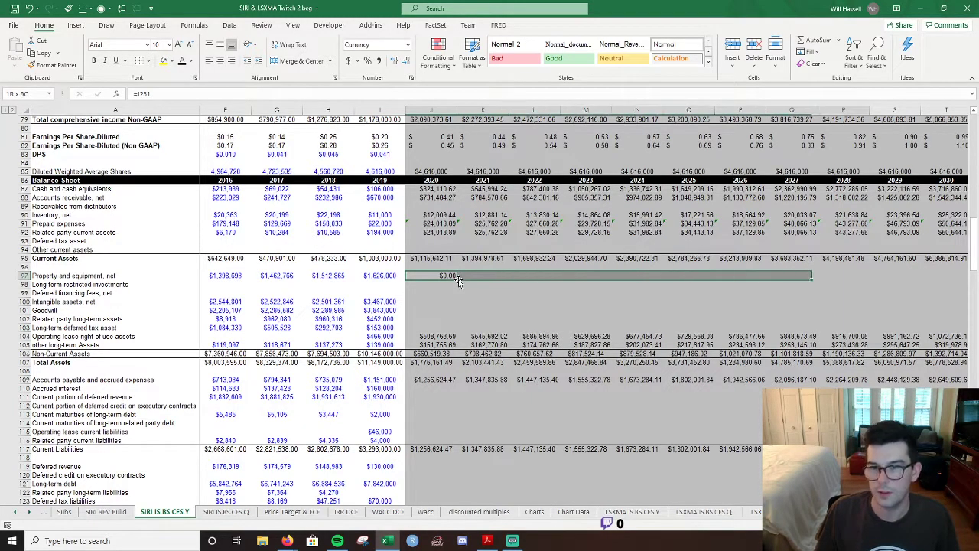
pyautogui.hotkey('ctrl', 'r')
pyautogui.press('Left')
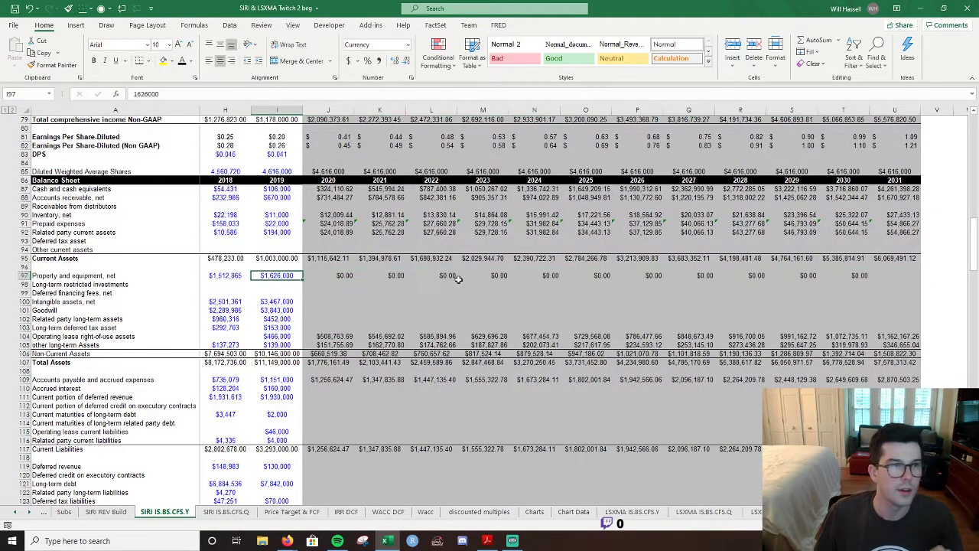
# Link the balance sheet's 2020 accrued interest to the matching working capital row with =J226.
pyautogui.scroll(-4, 457, 268)
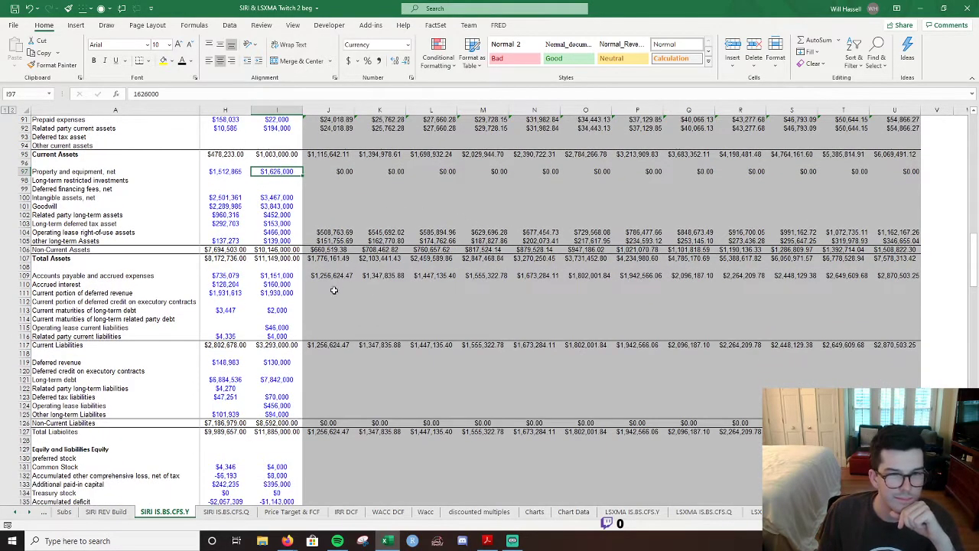
pyautogui.click(328, 285)
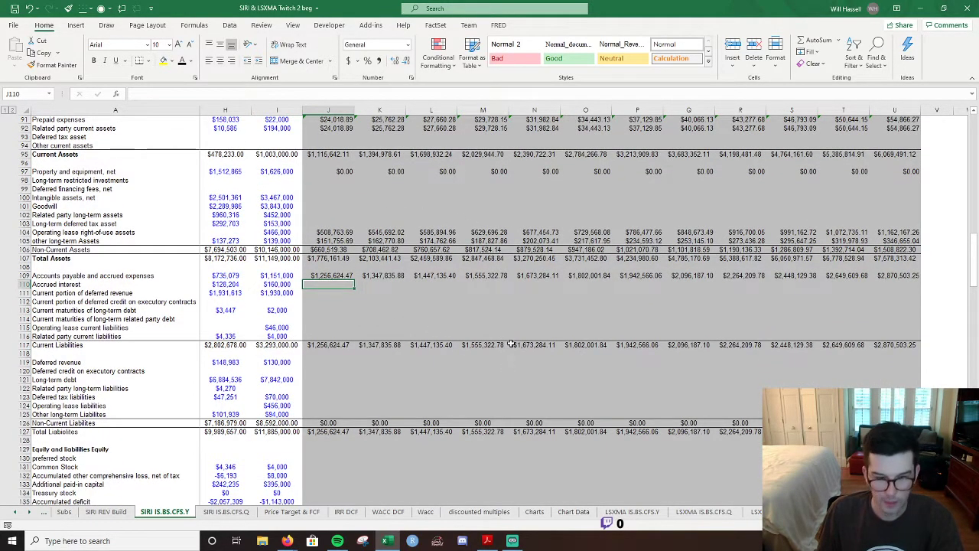
pyautogui.write('=')
pyautogui.scroll(-20, 421, 326)
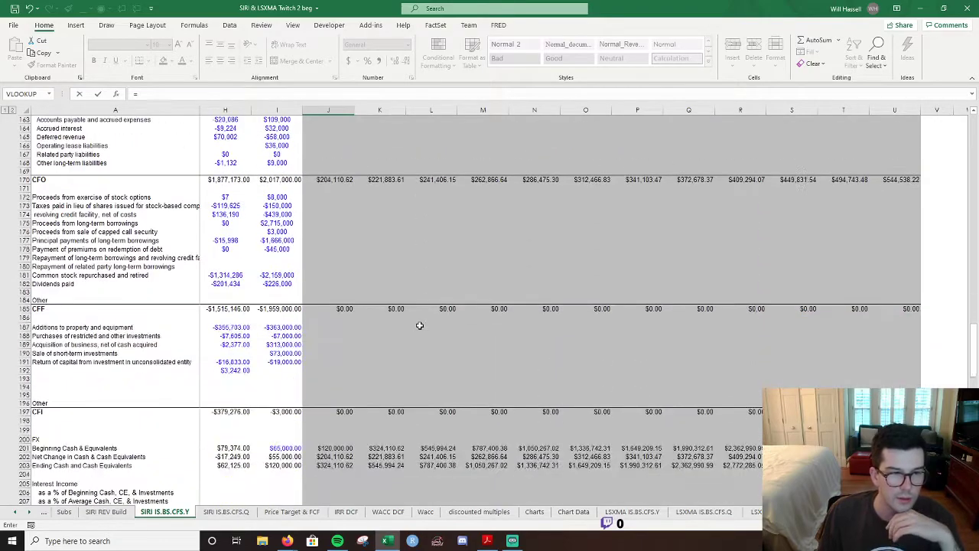
pyautogui.scroll(-10, 420, 326)
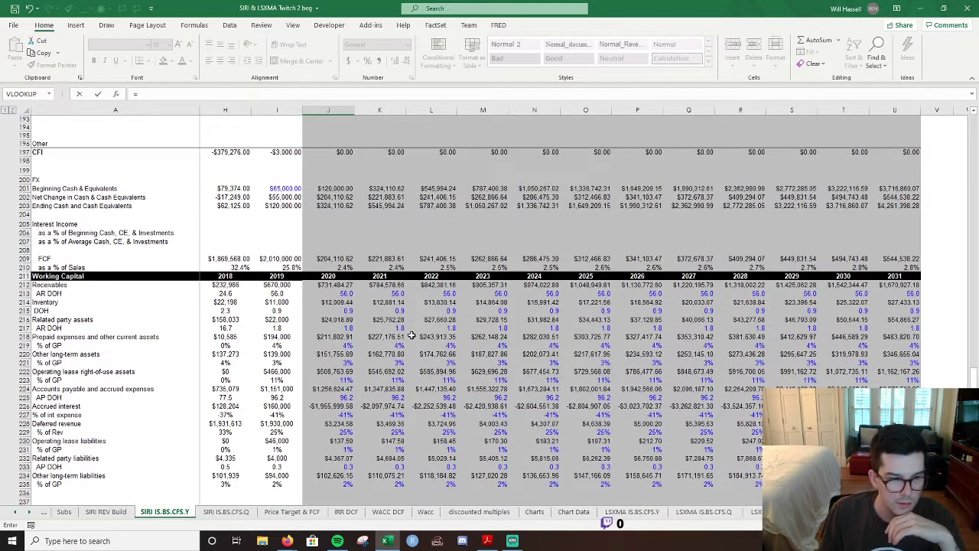
pyautogui.click(340, 406)
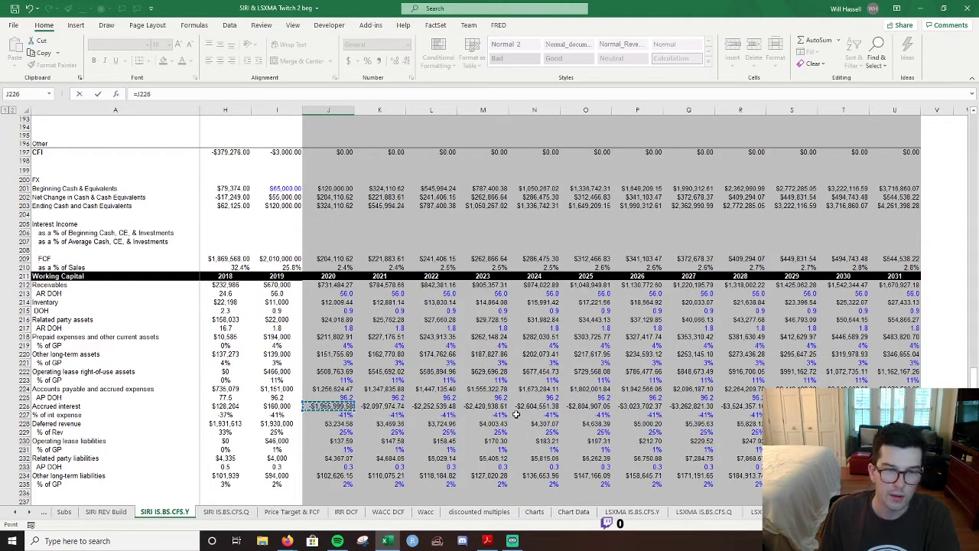
pyautogui.press('Return')
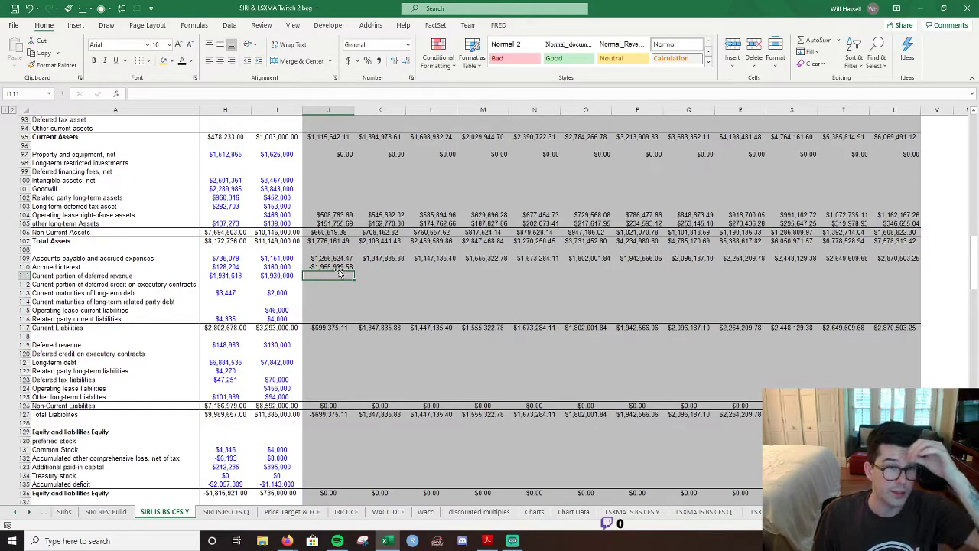
# Fill the balance sheet's 2020 accrued interest formula across through 2031.
pyautogui.click(340, 267)
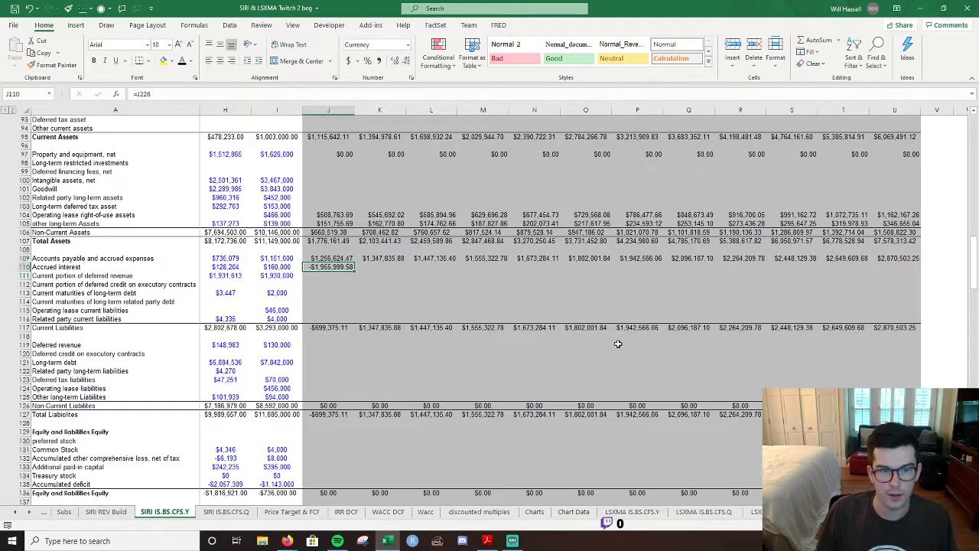
pyautogui.hotkey('shift', 'Right')
pyautogui.hotkey('shift', 'Right')
pyautogui.hotkey('shift', 'Right')
pyautogui.hotkey('shift', 'Right')
pyautogui.hotkey('shift', 'Right')
pyautogui.hotkey('shift', 'Right')
pyautogui.hotkey('shift', 'Right')
pyautogui.hotkey('shift', 'Right')
pyautogui.hotkey('shift', 'Right')
pyautogui.hotkey('shift', 'Right')
pyautogui.hotkey('shift', 'Right')
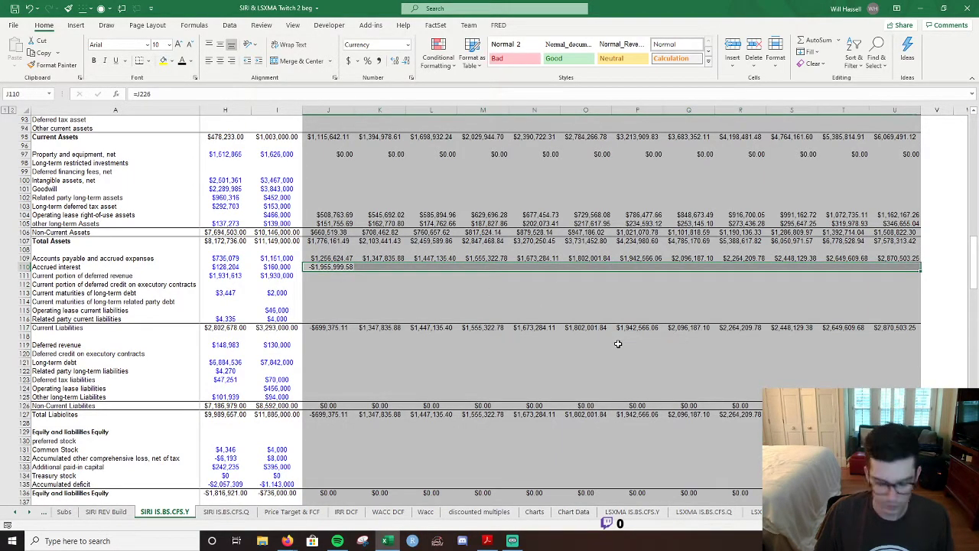
pyautogui.hotkey('ctrl', 'r')
pyautogui.press('Down')
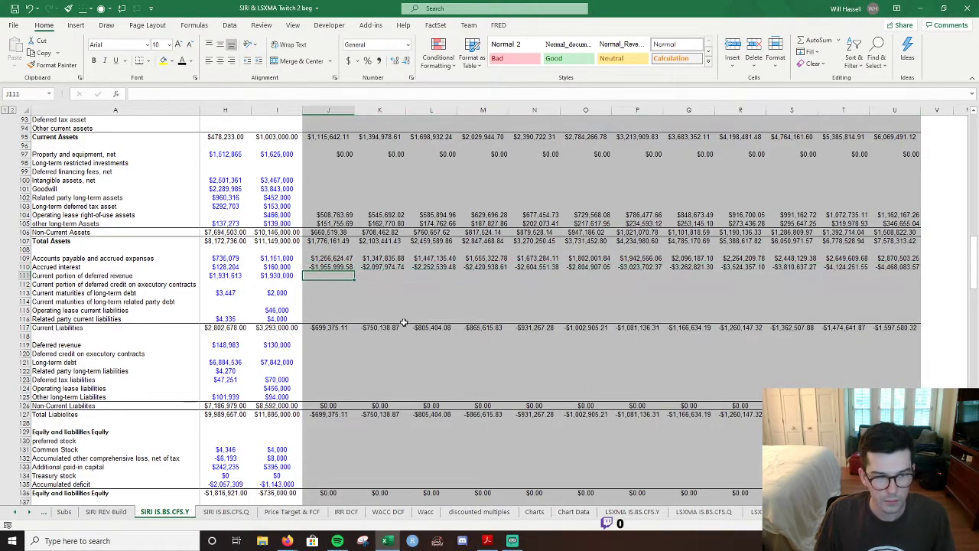
# Link the balance sheet's 2020 current portion of deferred revenue to the working capital deferred revenue in J228.
pyautogui.write('=')
pyautogui.press('XF86AudioLowerVolume')
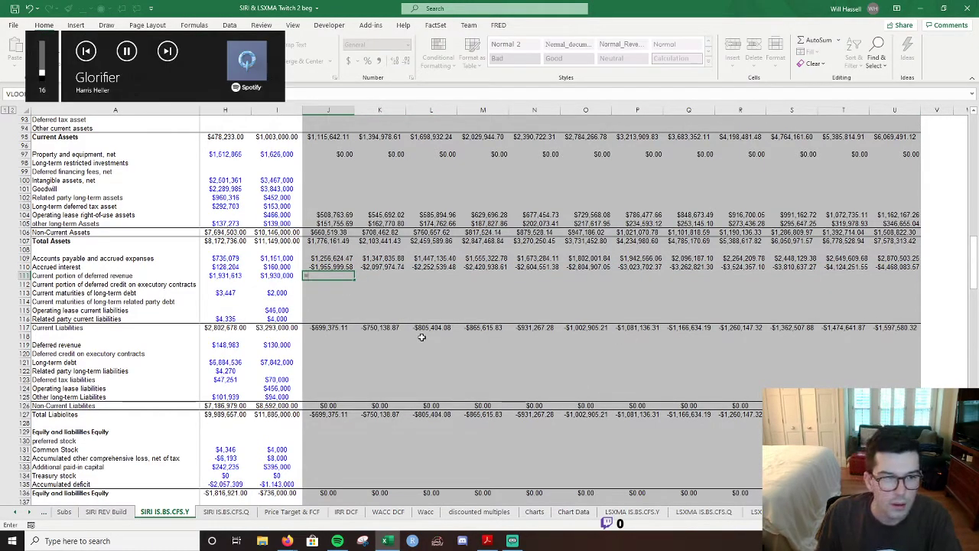
pyautogui.scroll(-15, 441, 345)
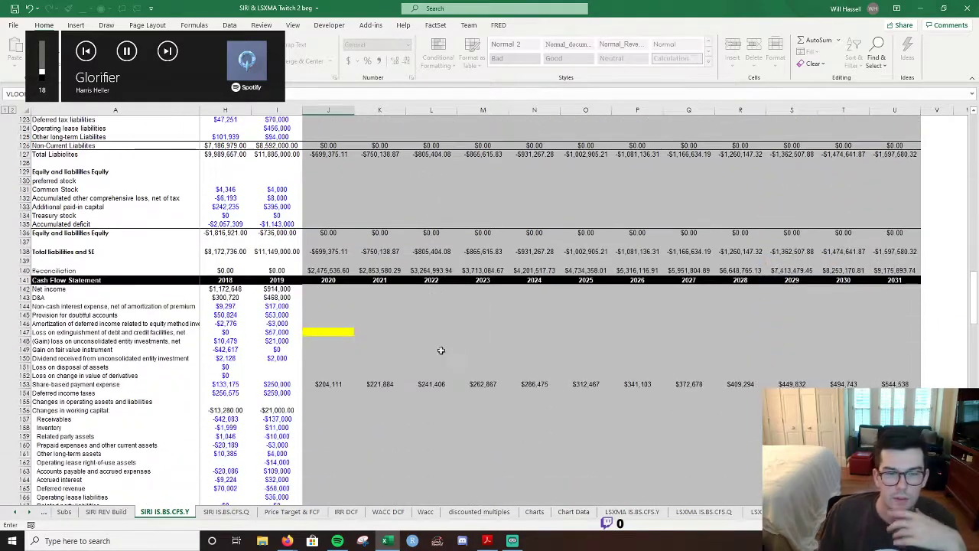
pyautogui.moveTo(974, 336); pyautogui.dragTo(974, 382)
pyautogui.click(334, 338)
pyautogui.press('Return')
# Trace the 2019 working capital deferred revenue formula to its source on the balance sheet.
pyautogui.scroll(-3, 398, 352)
pyautogui.scroll(-20, 399, 351)
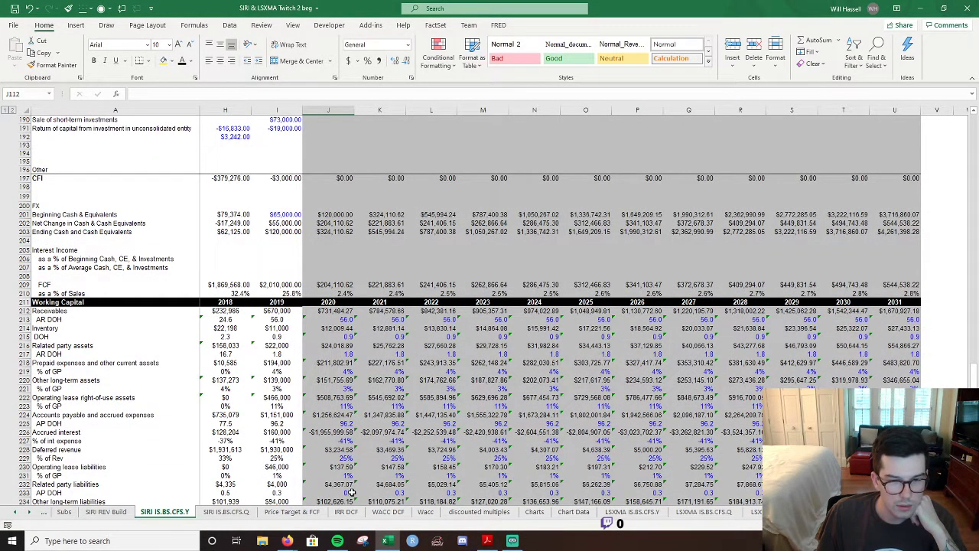
pyautogui.click(283, 453)
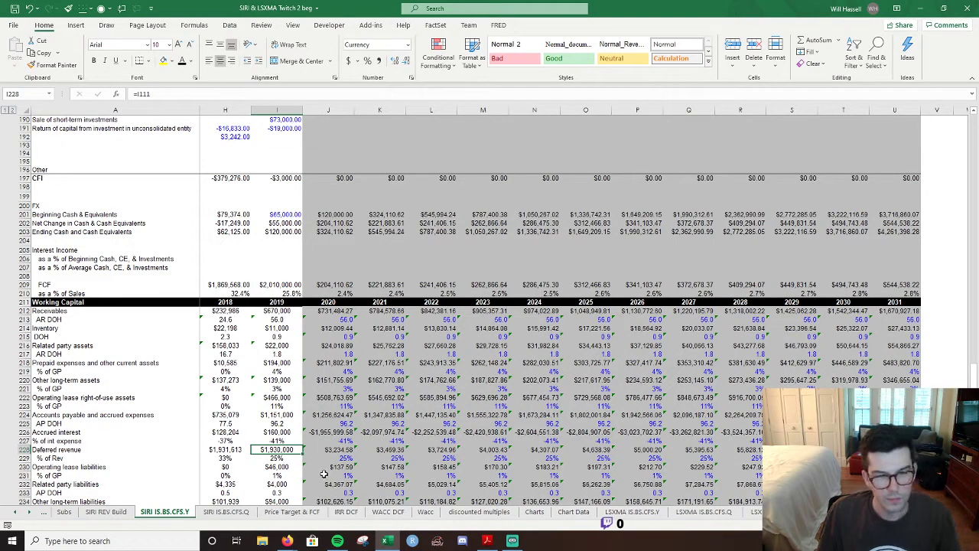
pyautogui.press('F2')
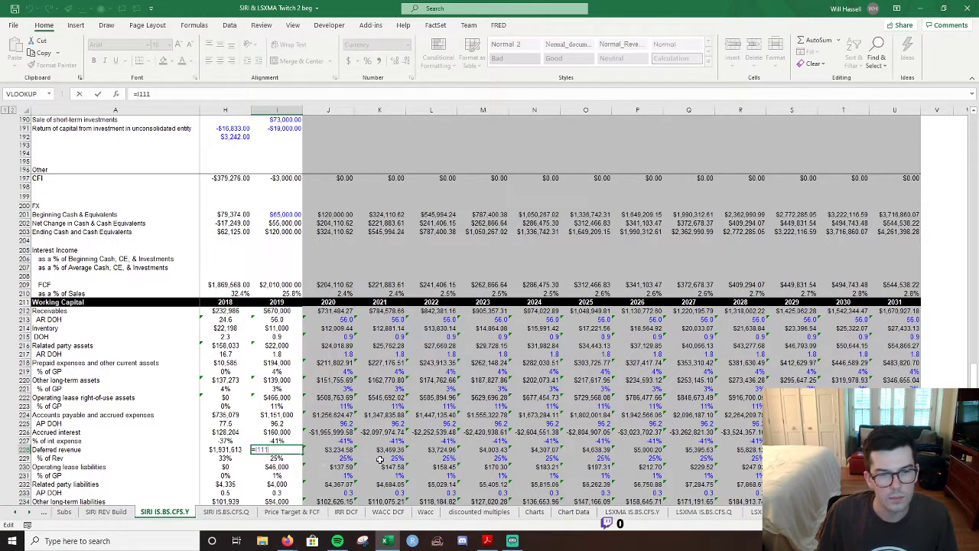
pyautogui.moveTo(972, 380); pyautogui.dragTo(969, 234)
pyautogui.hotkey('ctrl', '[')
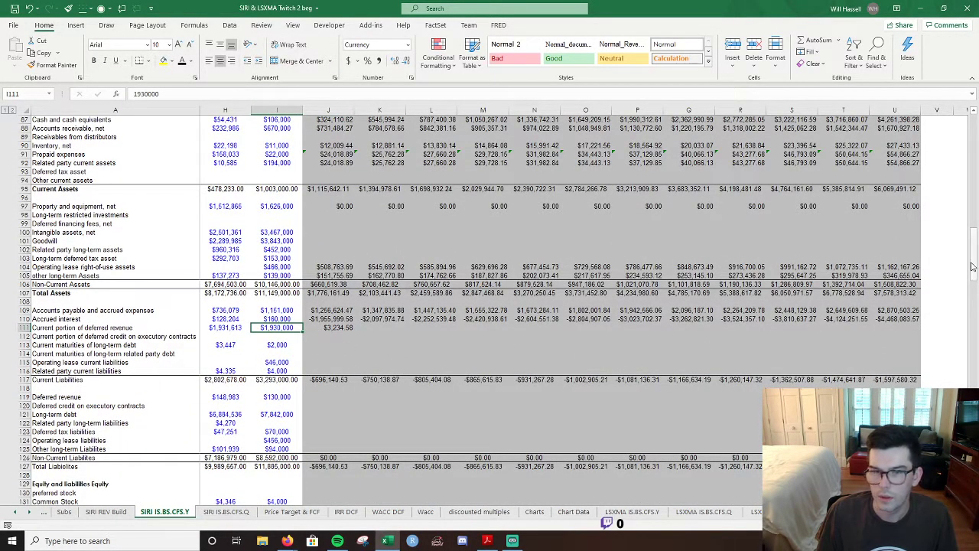
pyautogui.moveTo(970, 243); pyautogui.dragTo(970, 265)
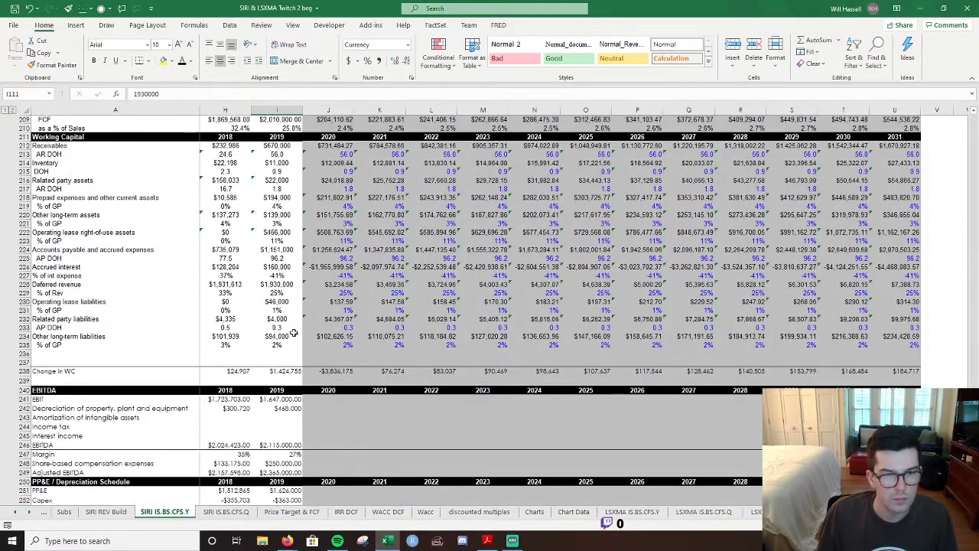
# Compare the 2019 deferred revenue % of Rev formula with the 2020 deferred revenue formula beside it.
pyautogui.click(297, 293)
pyautogui.doubleClick(297, 293)
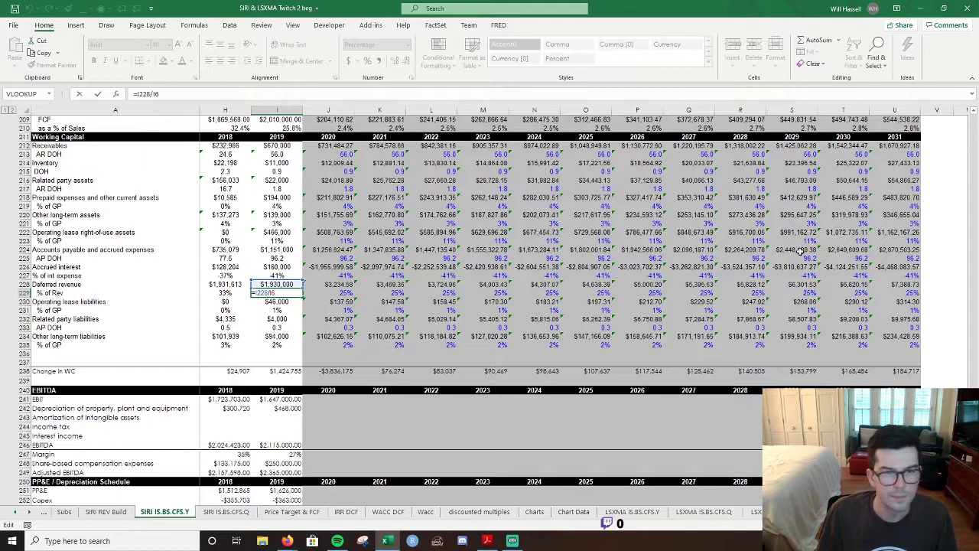
pyautogui.press('Escape')
pyautogui.press('Right')
pyautogui.press('Up')
pyautogui.press('Right')
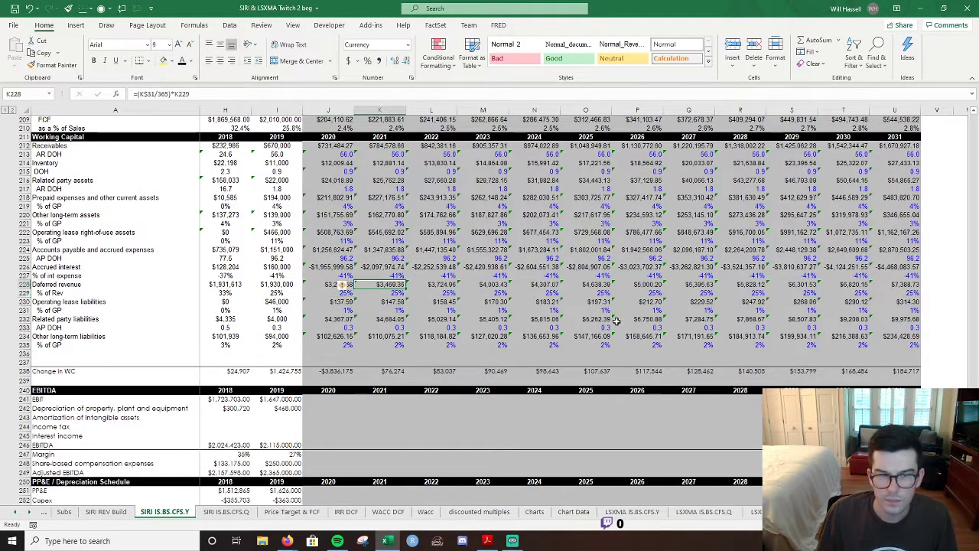
pyautogui.press('Left')
pyautogui.press('F2')
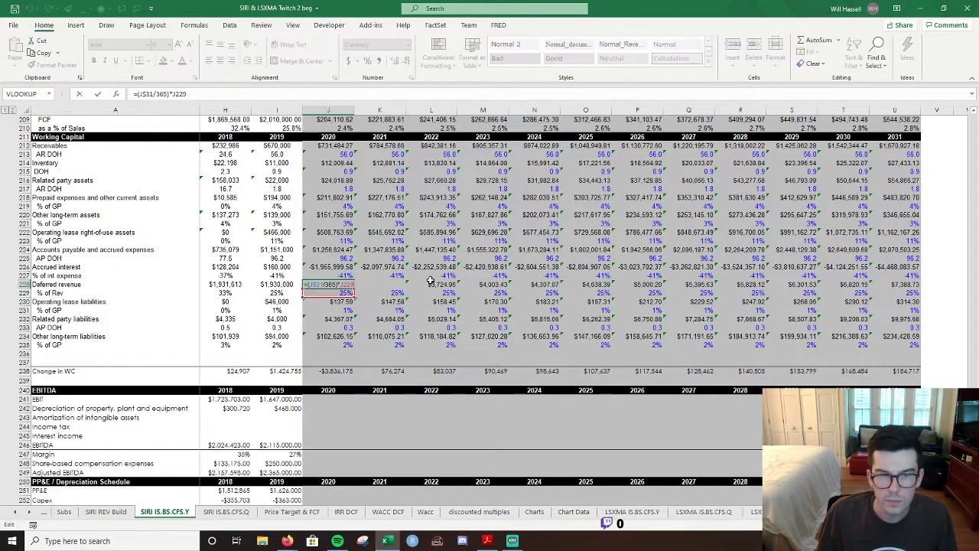
pyautogui.press('Escape')
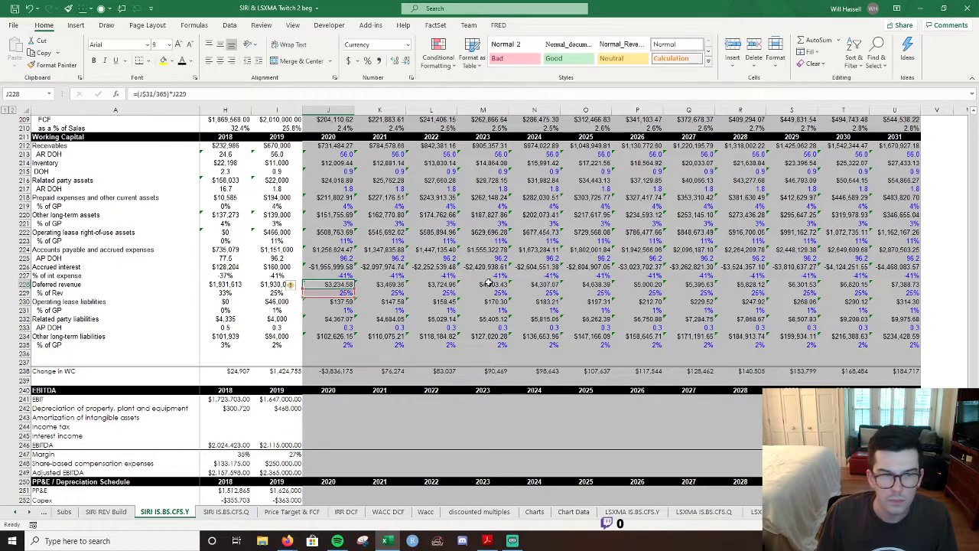
pyautogui.press('Left')
pyautogui.press('Down')
pyautogui.write('=I228/I6')
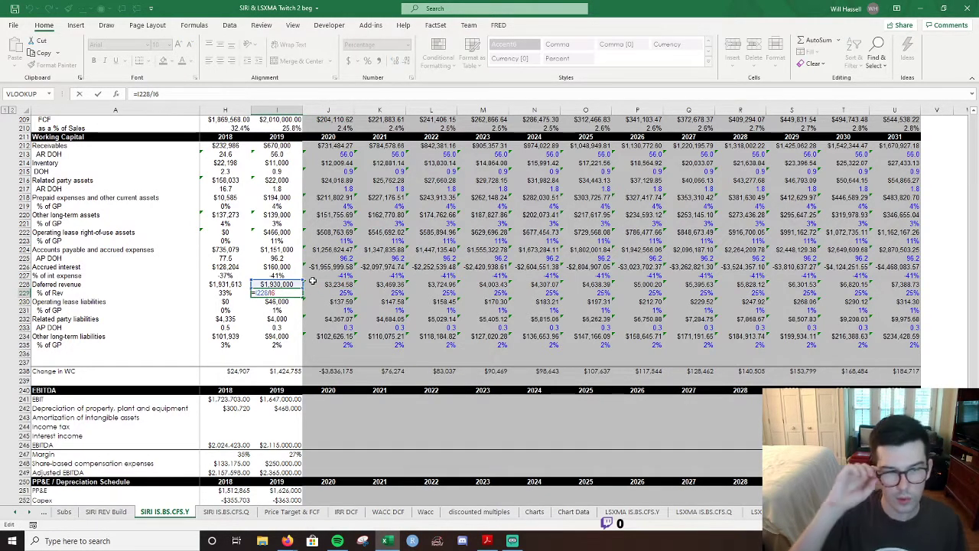
pyautogui.hotkey('ctrl', 'Return')
pyautogui.press('Right')
pyautogui.press('Up')
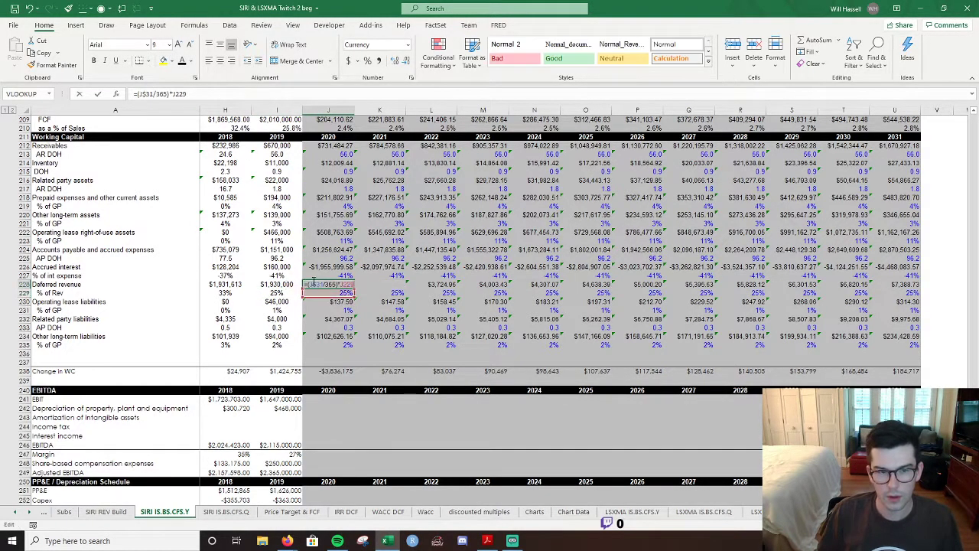
pyautogui.press('F2')
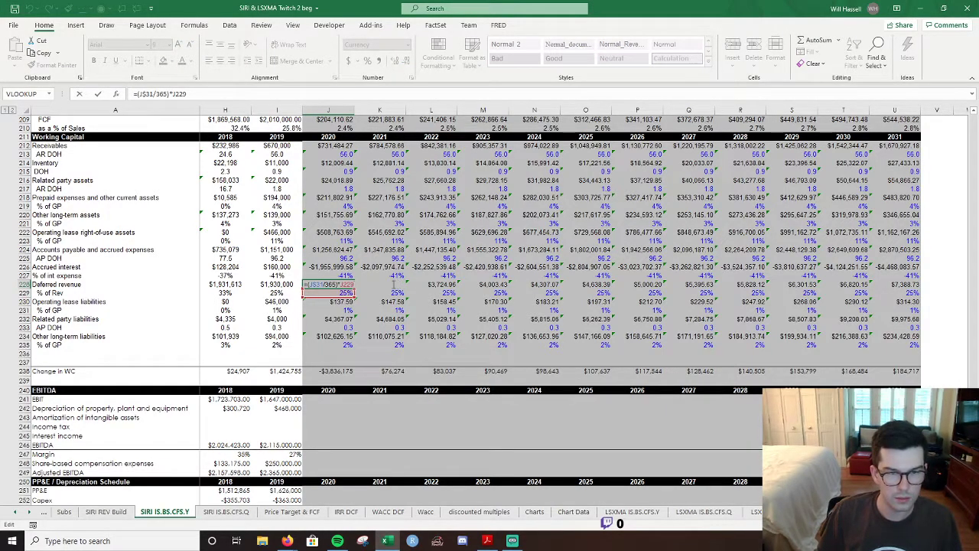
pyautogui.press('Return')
pyautogui.press('Left')
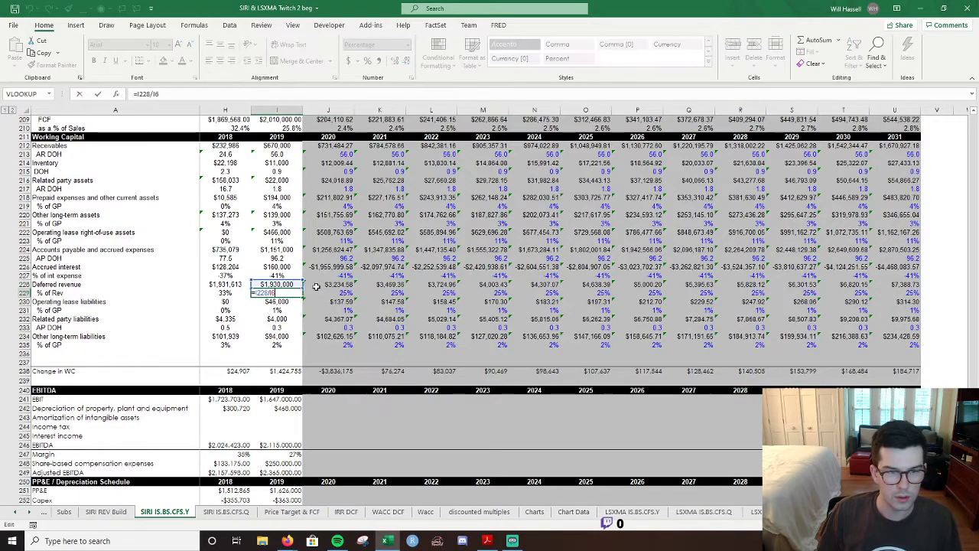
# Point the 2020 working capital deferred revenue formula at revenue in row 6, making it =(J$6/365)*J229.
pyautogui.doubleClick(327, 286)
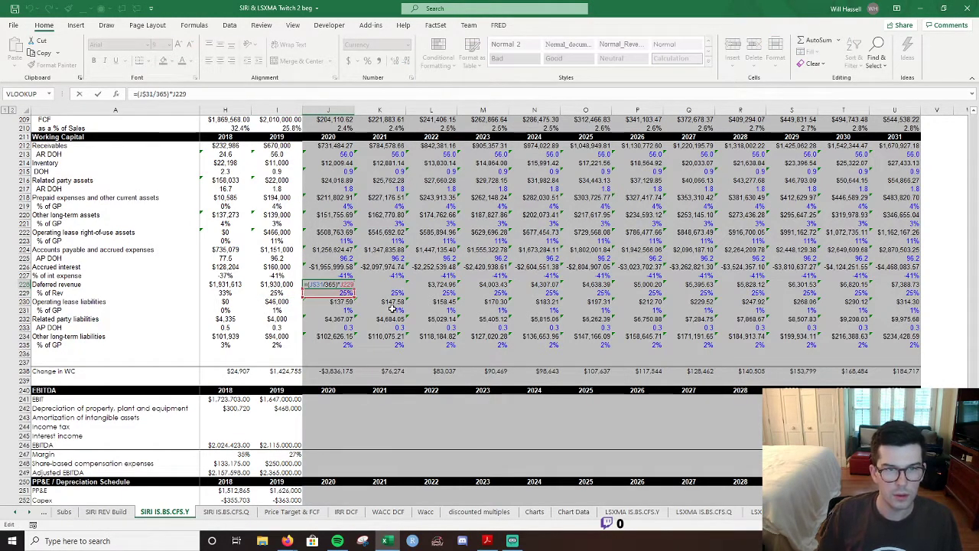
pyautogui.press('BackSpace')
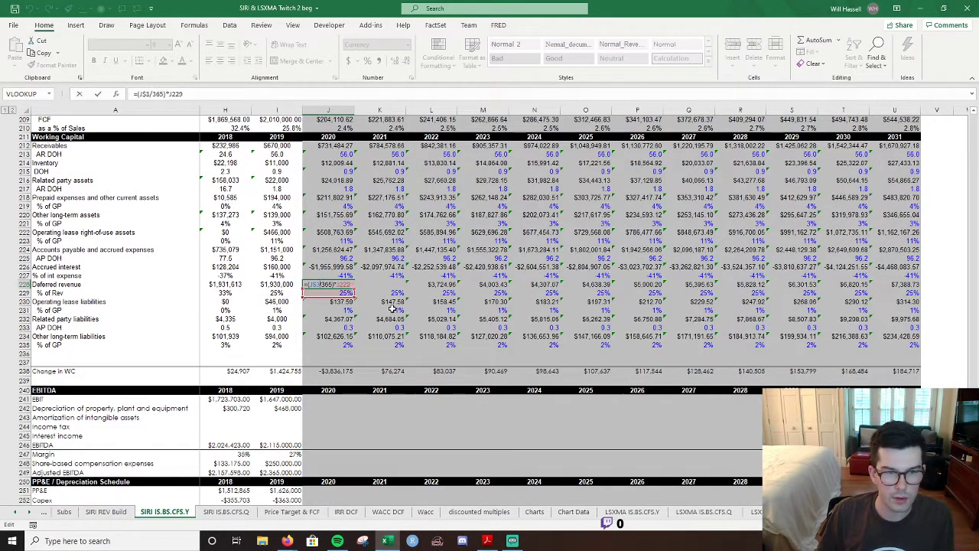
pyautogui.press('BackSpace')
pyautogui.write('6')
pyautogui.hotkey('ctrl', 'Return')
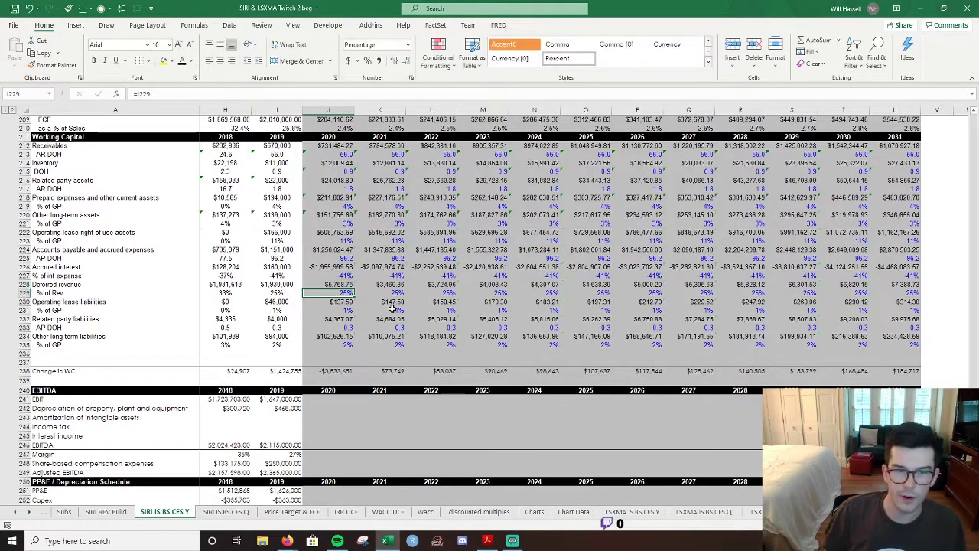
# Check which income statement row the 2020 deferred revenue formula references.
pyautogui.press('F2')
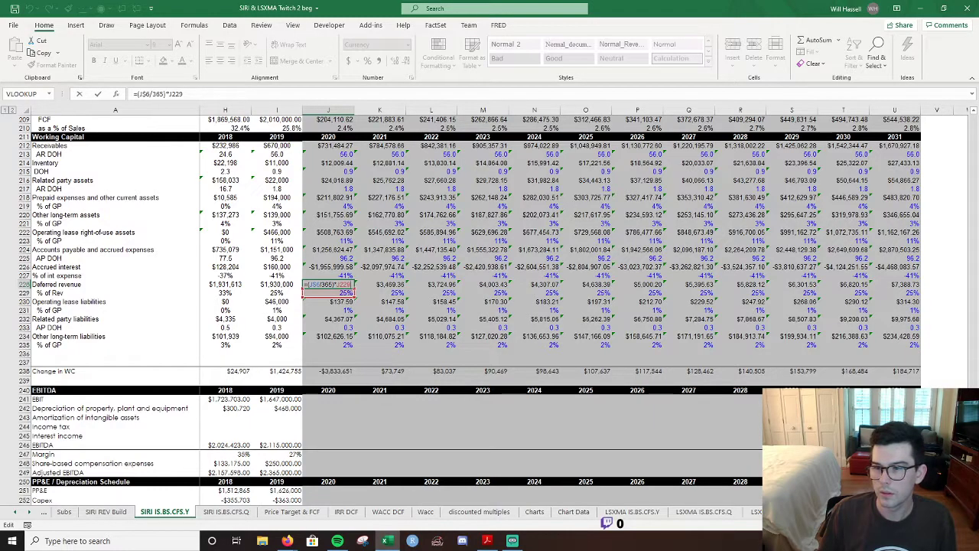
pyautogui.scroll(20, 969, 131)
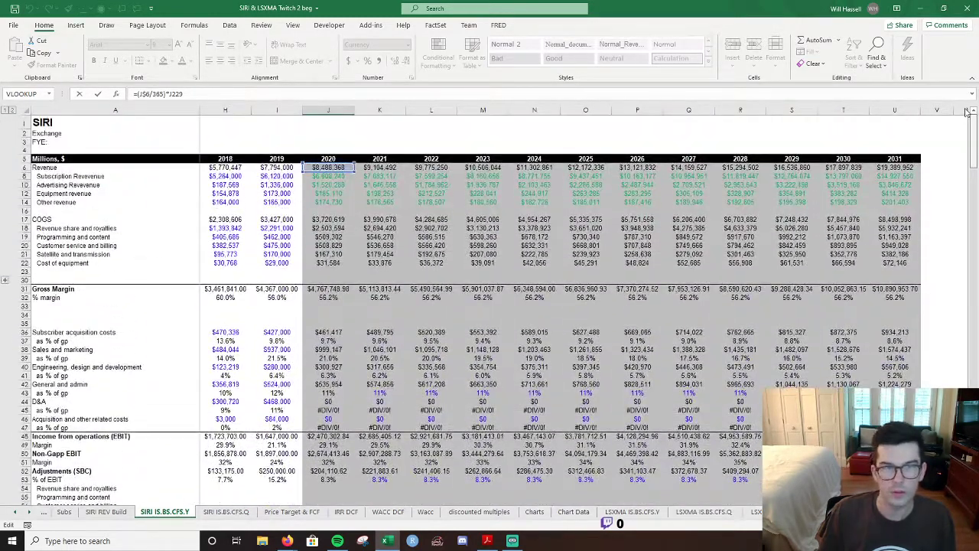
pyautogui.press('Return')
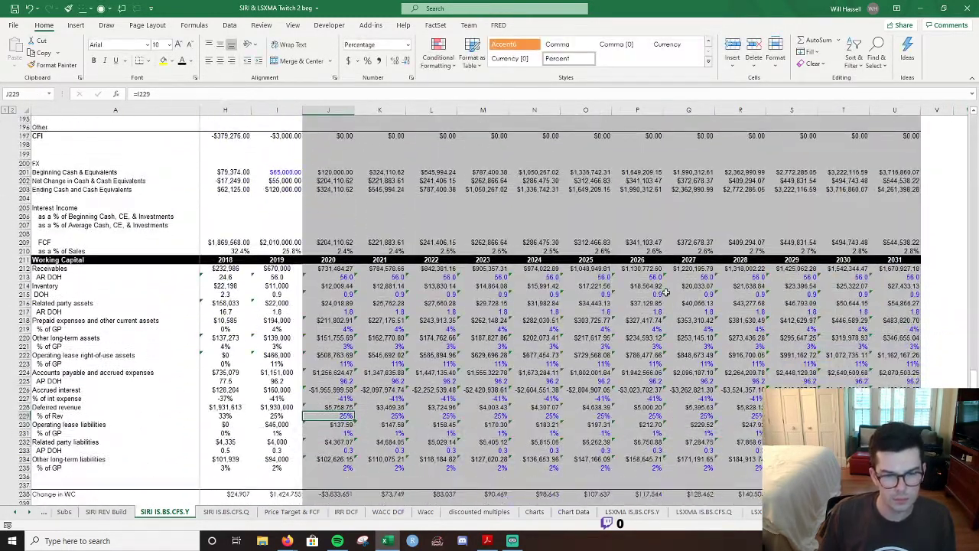
# Inspect the 2019 deferred revenue and % of Rev formulas and the rows they reference.
pyautogui.click(322, 407)
pyautogui.click(277, 407)
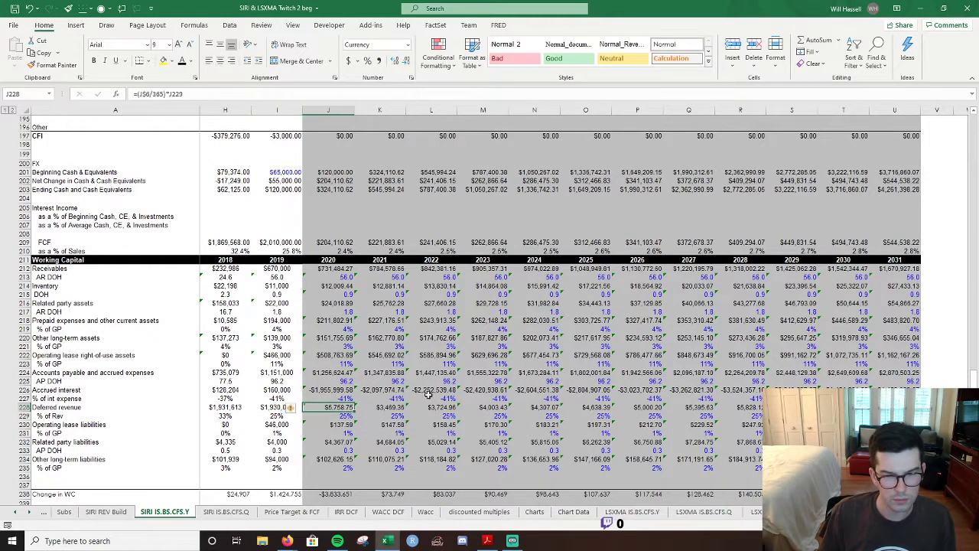
pyautogui.doubleClick(277, 407)
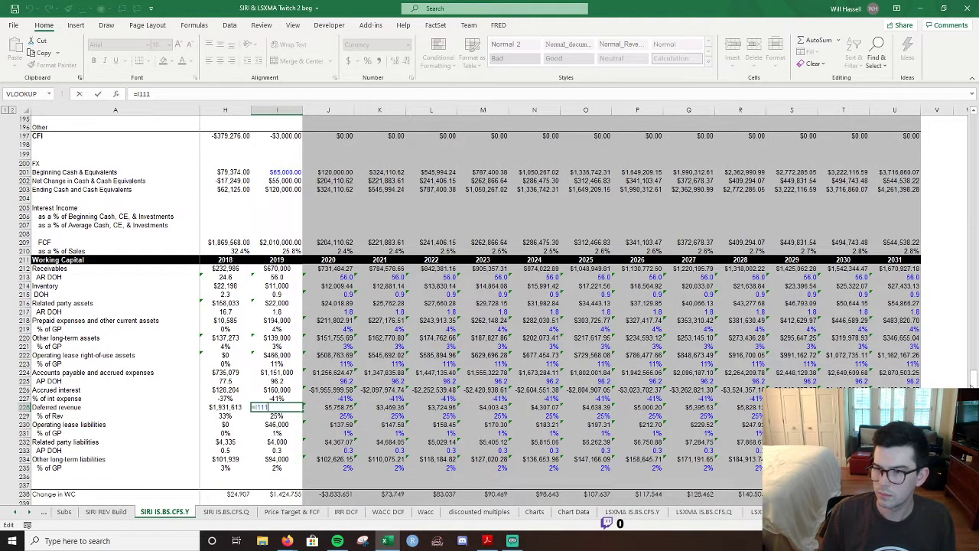
pyautogui.press('Escape')
pyautogui.click(277, 415)
pyautogui.write('=I228/I6')
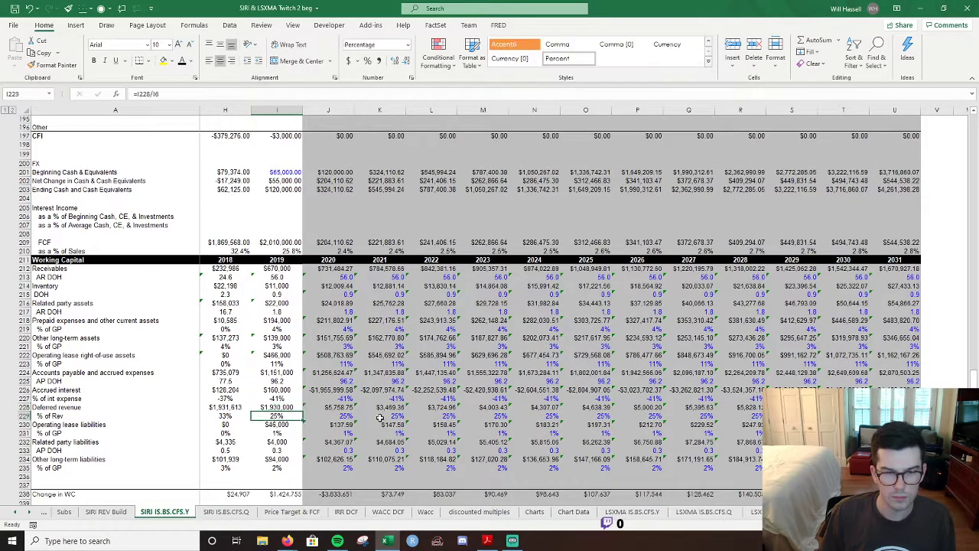
pyautogui.scroll(20, 949, 120)
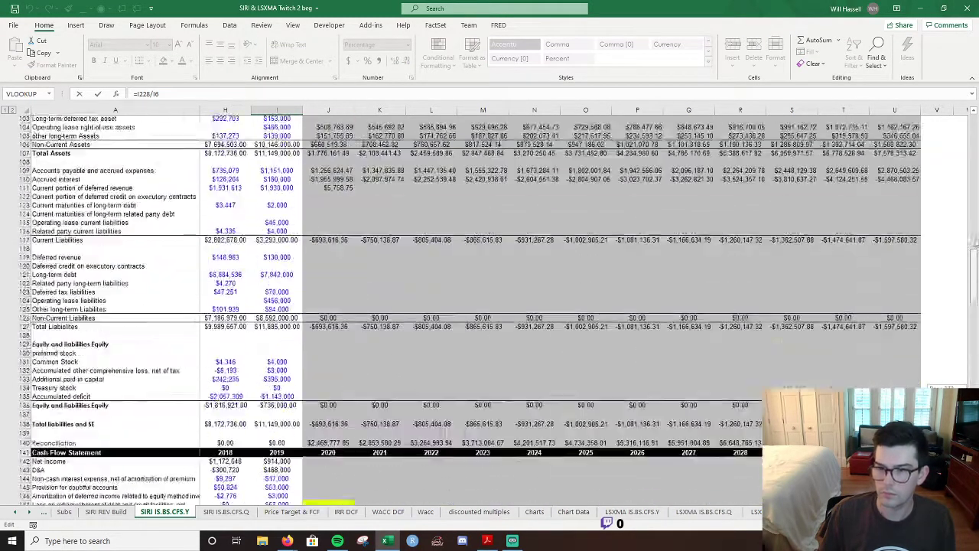
pyautogui.scroll(-20, 948, 119)
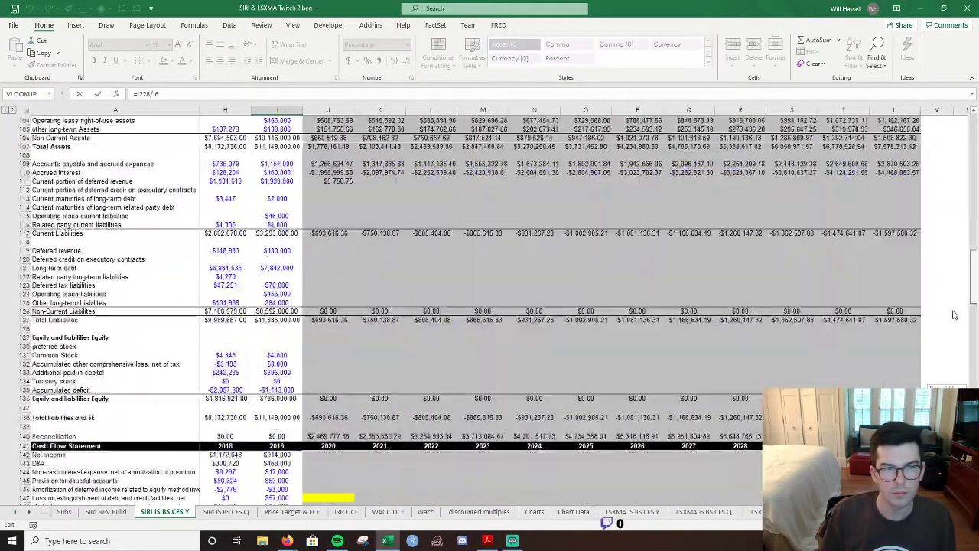
pyautogui.scroll(1, 469, 306)
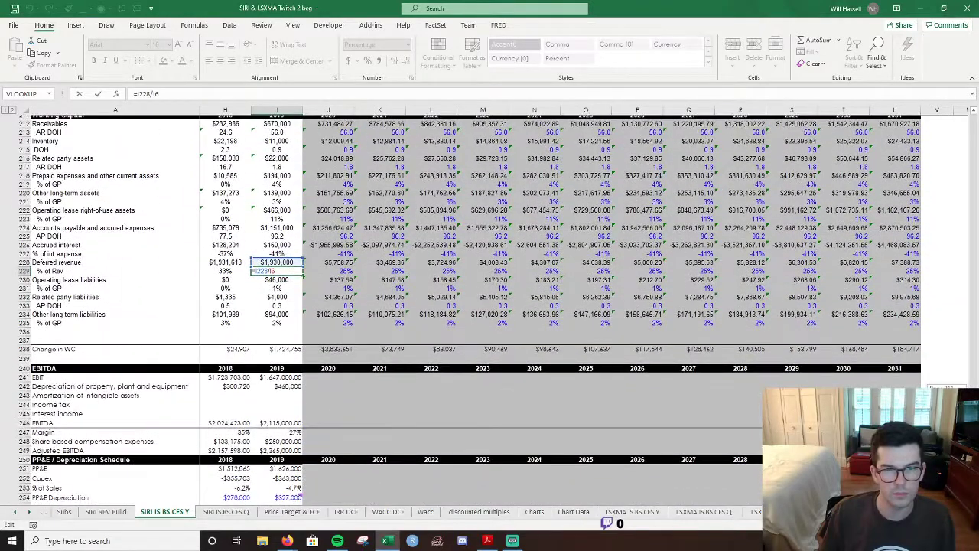
pyautogui.hotkey('ctrl', 'Return')
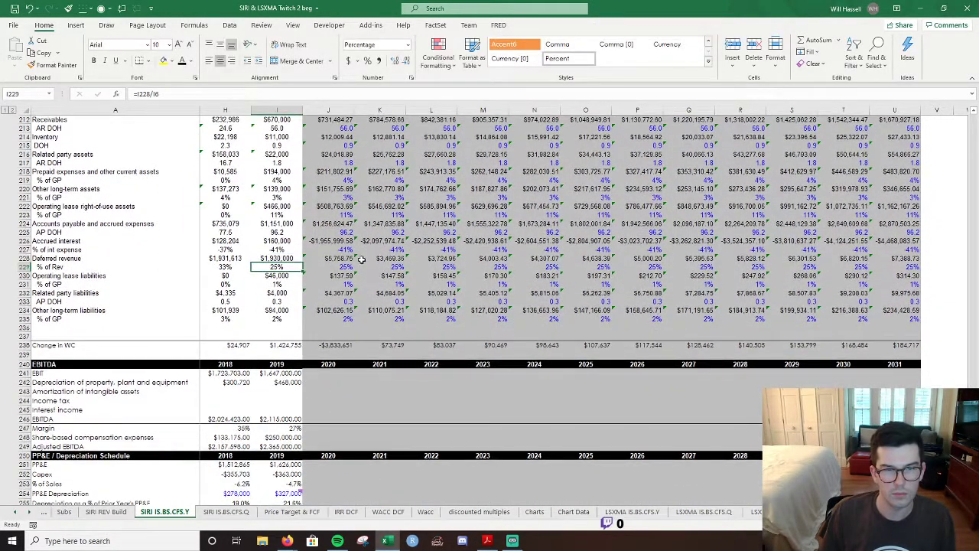
# Trace the revenue reference of the 2020 deferred revenue formula back to the income statement.
pyautogui.doubleClick(348, 259)
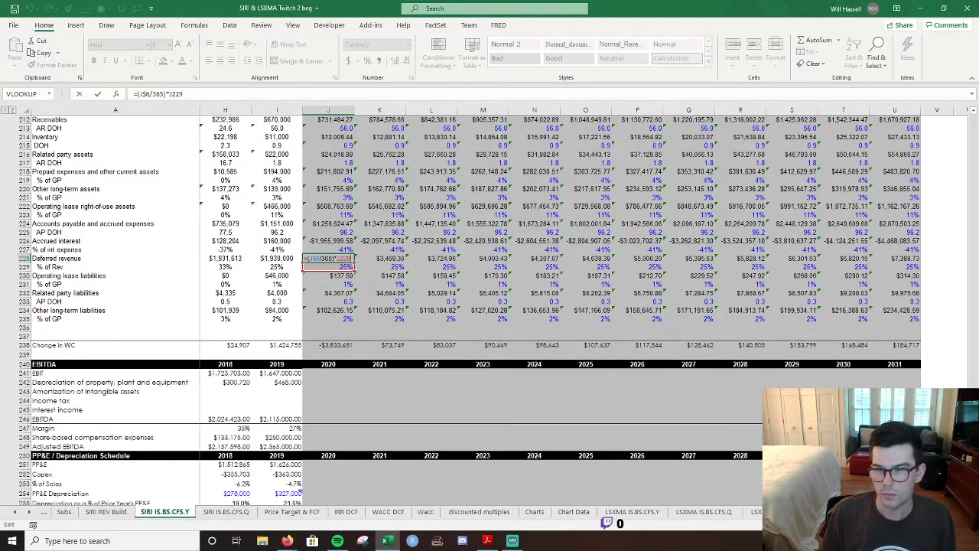
pyautogui.press('Escape')
pyautogui.scroll(20, 951, 161)
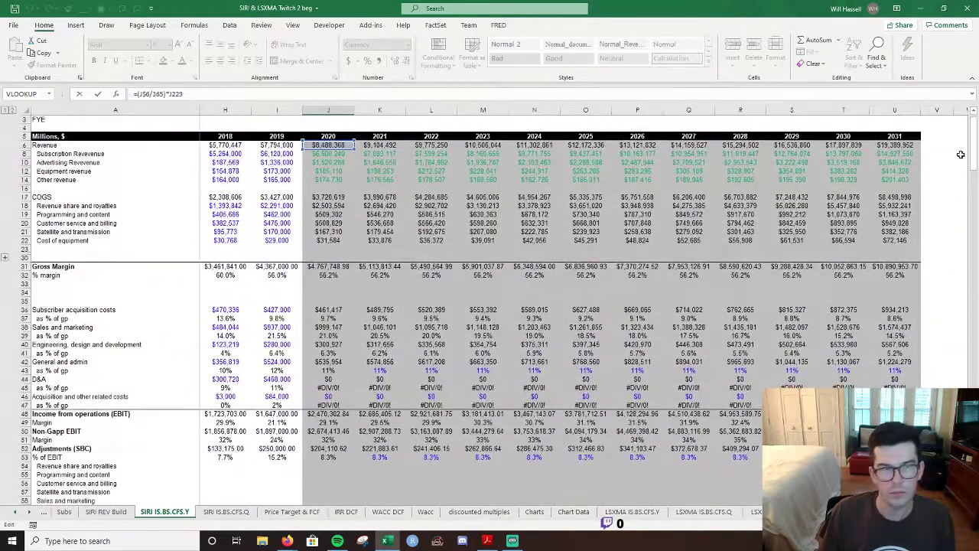
pyautogui.scroll(-20, 951, 160)
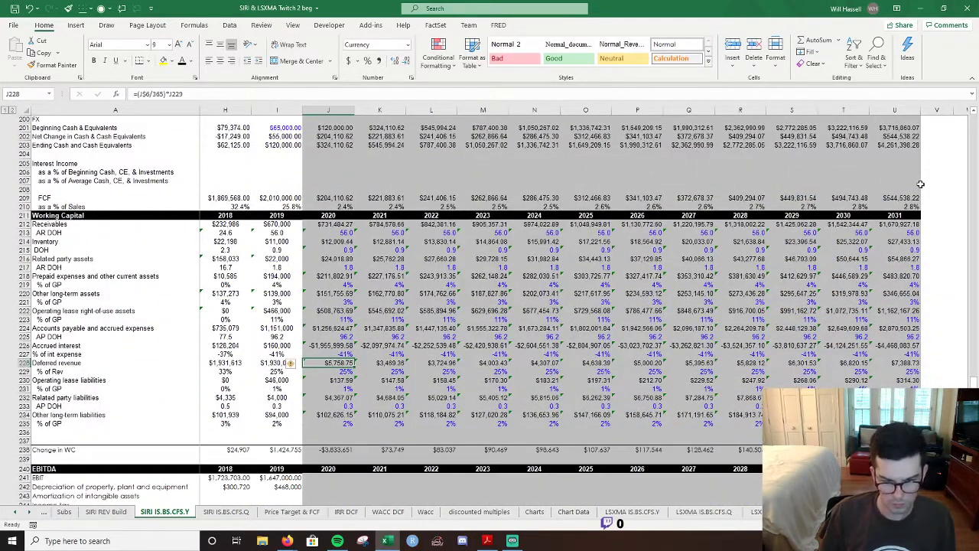
pyautogui.write('=')
pyautogui.press('Down')
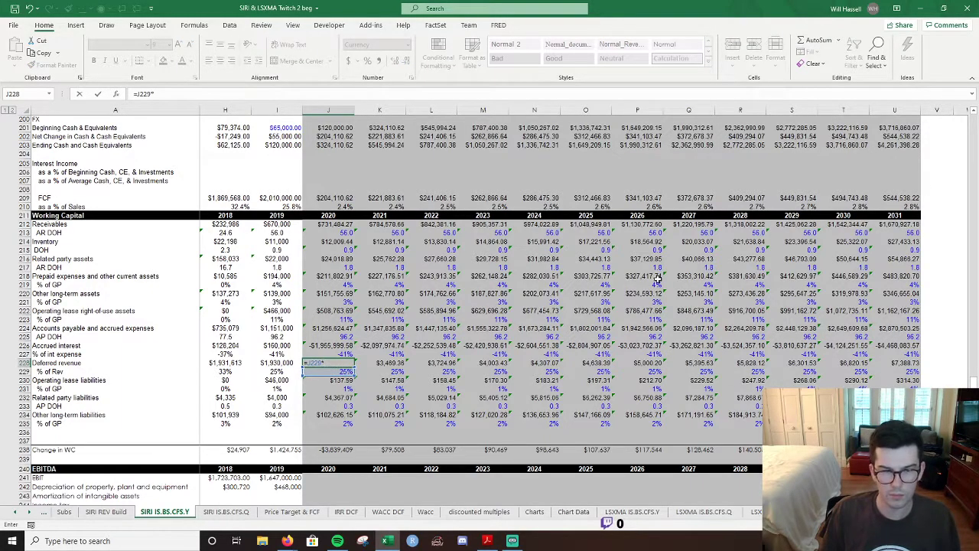
pyautogui.press('Escape')
# Compare the deferred revenue formulas for 2020 and 2021 in the working capital schedule.
pyautogui.press('Right')
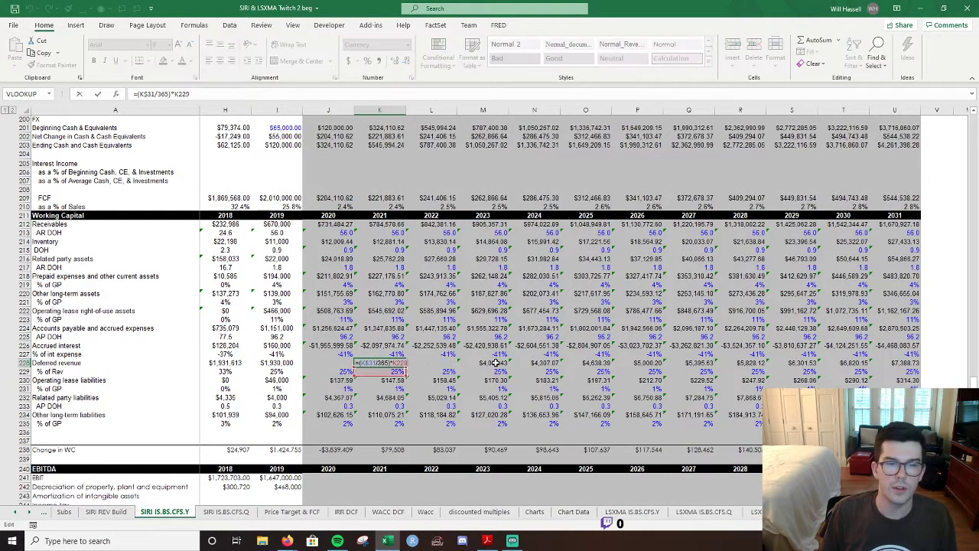
pyautogui.press('Left')
pyautogui.press('F2')
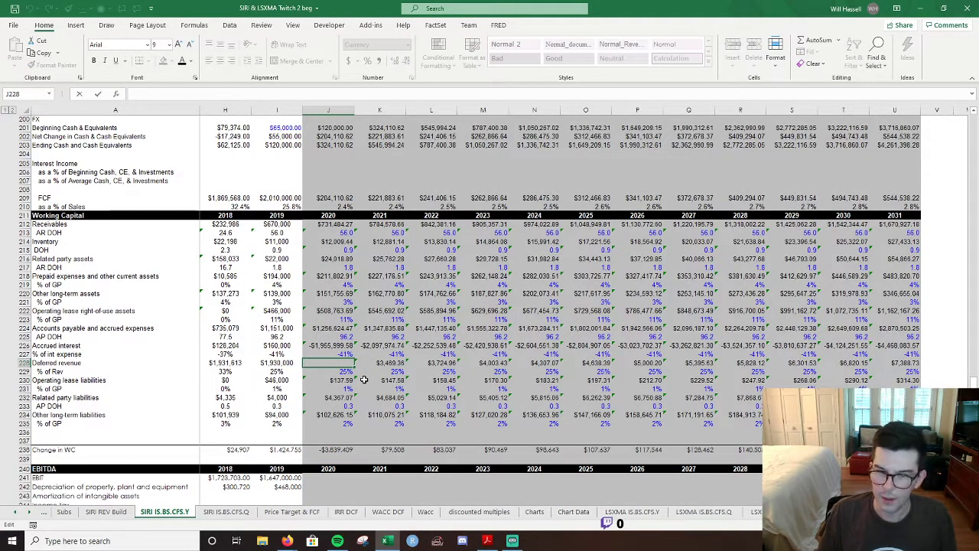
pyautogui.press('Escape')
pyautogui.press('Right')
pyautogui.press('F2')
pyautogui.press('Escape')
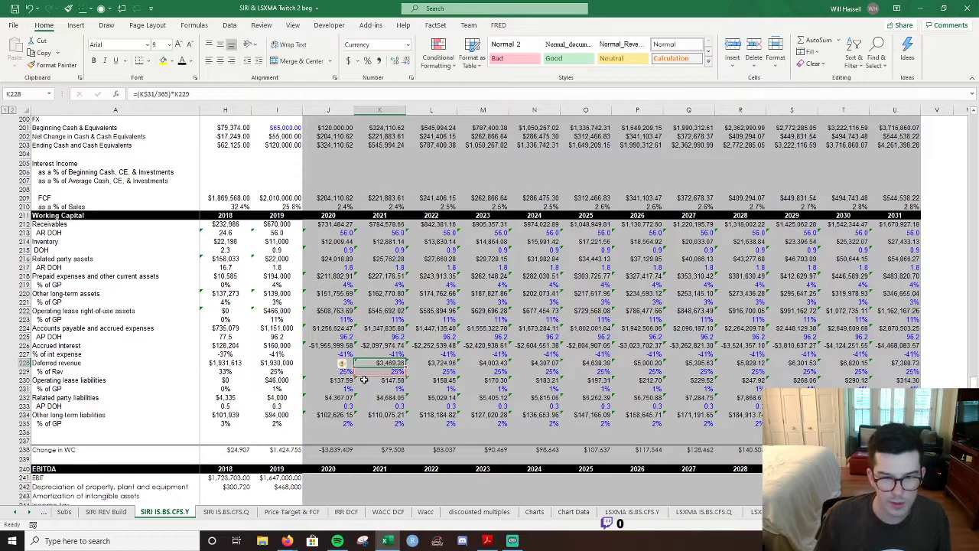
# Rewrite the 2020 working capital deferred revenue as =J229*J$6 and fill the formula across through 2031.
pyautogui.press('Left')
pyautogui.write('=')
pyautogui.press('Down')
pyautogui.write('*')
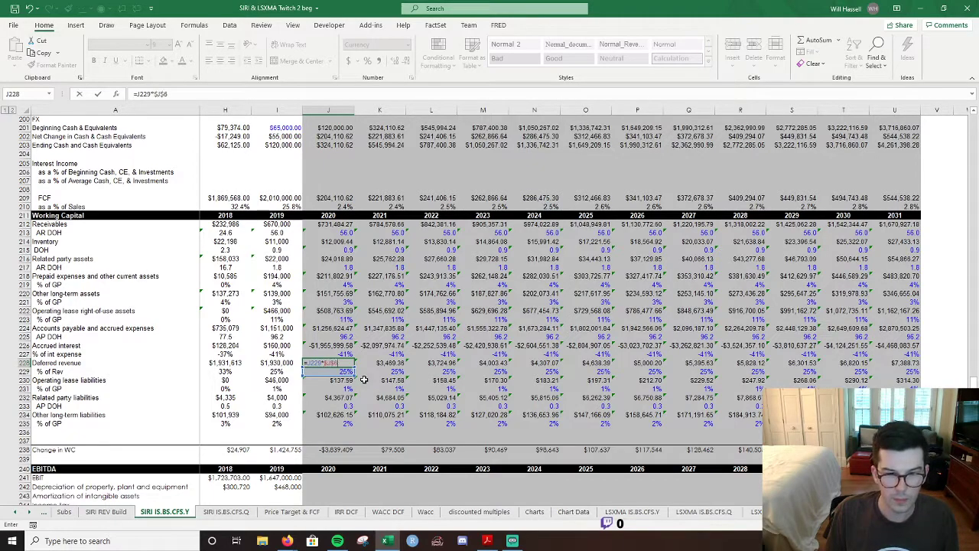
pyautogui.hotkey('ctrl', 'Return')
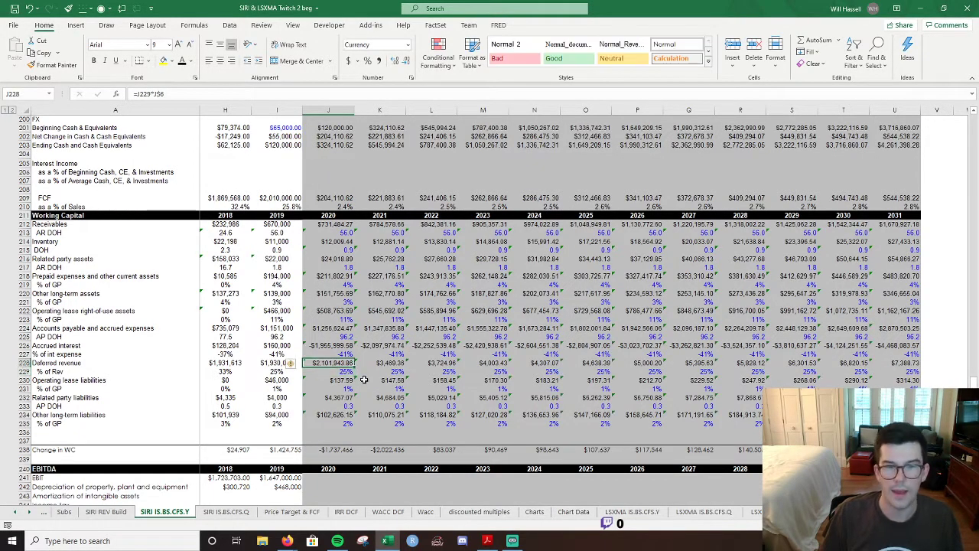
pyautogui.hotkey('ctrl', 'shift', 'Right')
pyautogui.hotkey('ctrl', 'r')
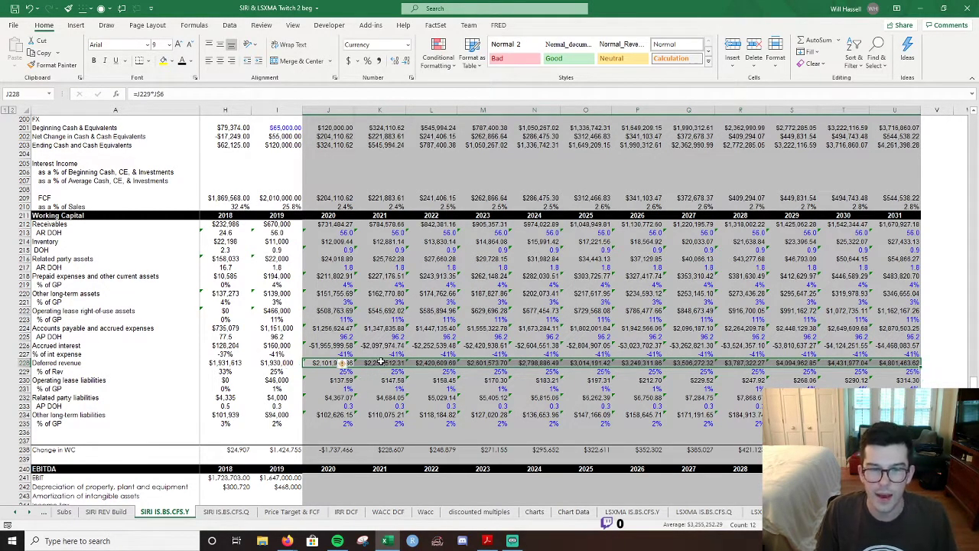
# Fill the balance sheet's 2020 current portion of deferred revenue link (=J228) across through 2031.
pyautogui.click(345, 364)
pyautogui.scroll(20, 413, 249)
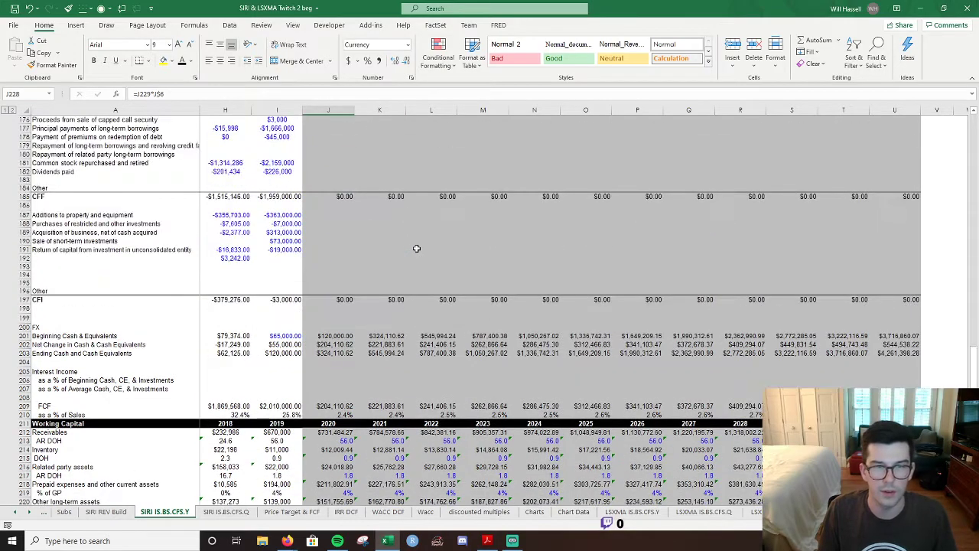
pyautogui.scroll(12, 398, 262)
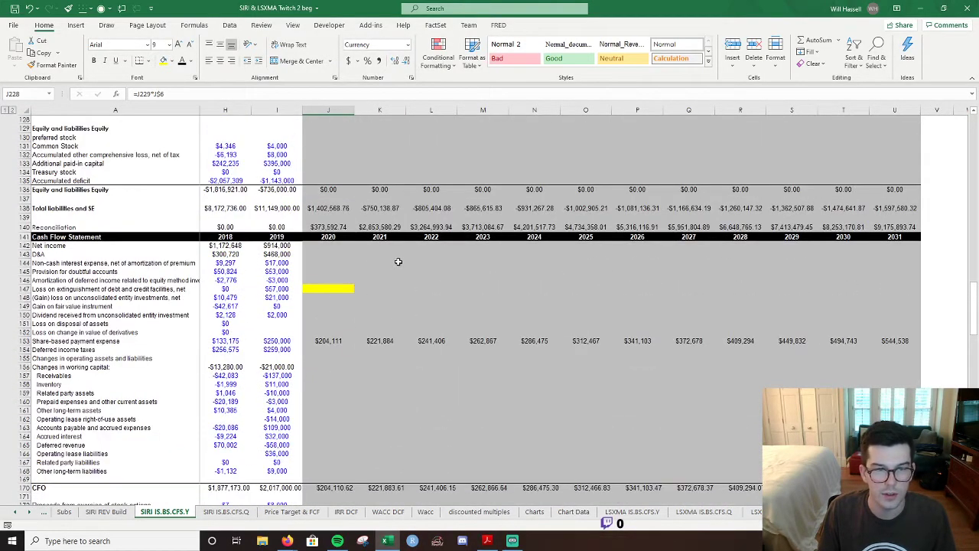
pyautogui.scroll(1, 398, 262)
pyautogui.click(348, 284)
pyautogui.hotkey('shift', 'Right')
pyautogui.hotkey('shift', 'Right')
pyautogui.hotkey('shift', 'Right')
pyautogui.hotkey('shift', 'Right')
pyautogui.hotkey('shift', 'Right')
pyautogui.hotkey('shift', 'Right')
pyautogui.hotkey('shift', 'Right')
pyautogui.hotkey('shift', 'Right')
pyautogui.hotkey('shift', 'Right')
pyautogui.hotkey('shift', 'Right')
pyautogui.hotkey('shift', 'Right')
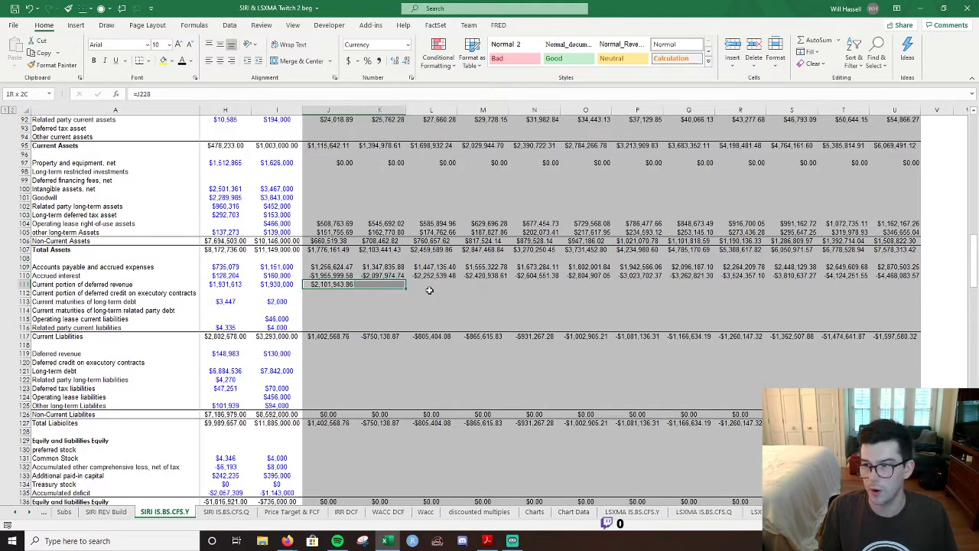
pyautogui.hotkey('ctrl', 'r')
pyautogui.press('Down')
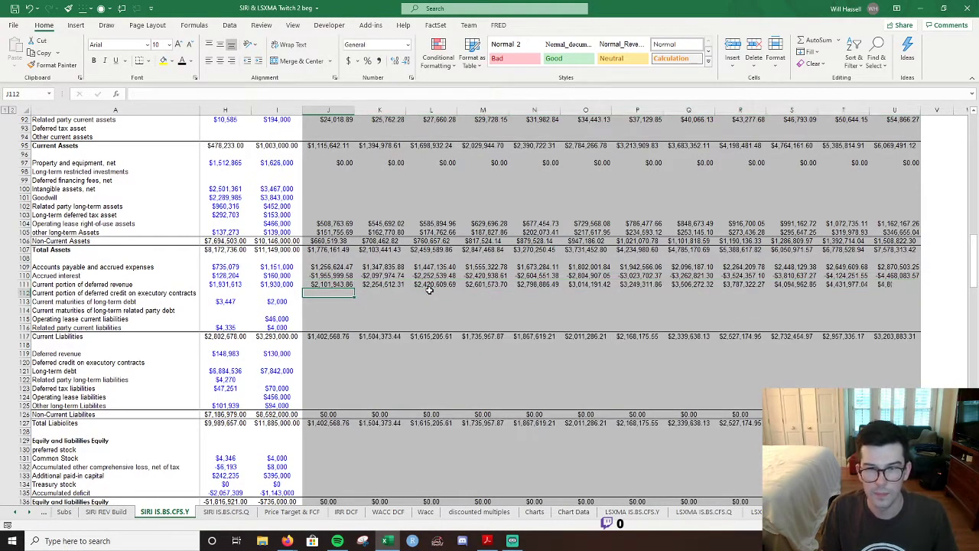
# Link the 2020 operating lease current liabilities in J115 to the working capital operating lease liabilities with =J230.
pyautogui.press('Down')
pyautogui.moveTo(970, 272); pyautogui.dragTo(971, 272)
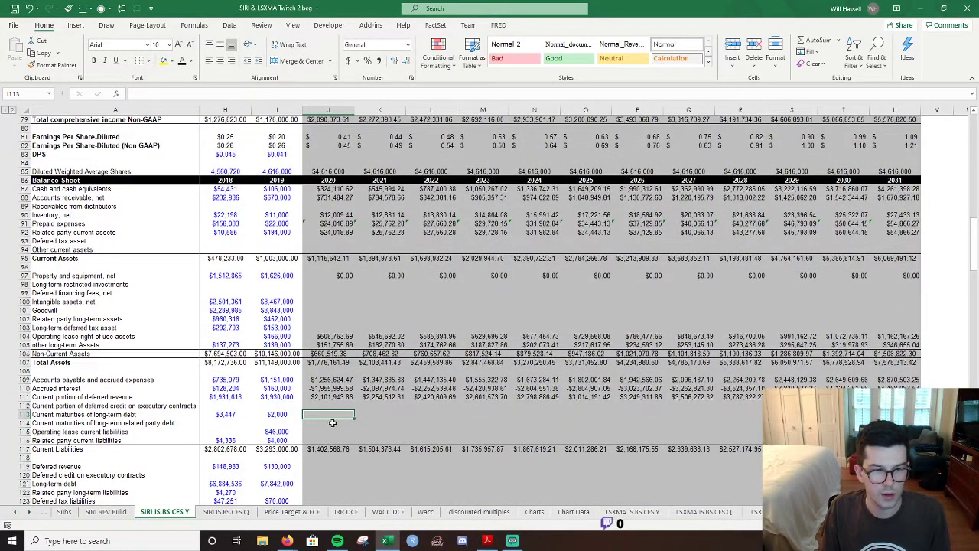
pyautogui.press('Down')
pyautogui.press('Down')
pyautogui.write('=')
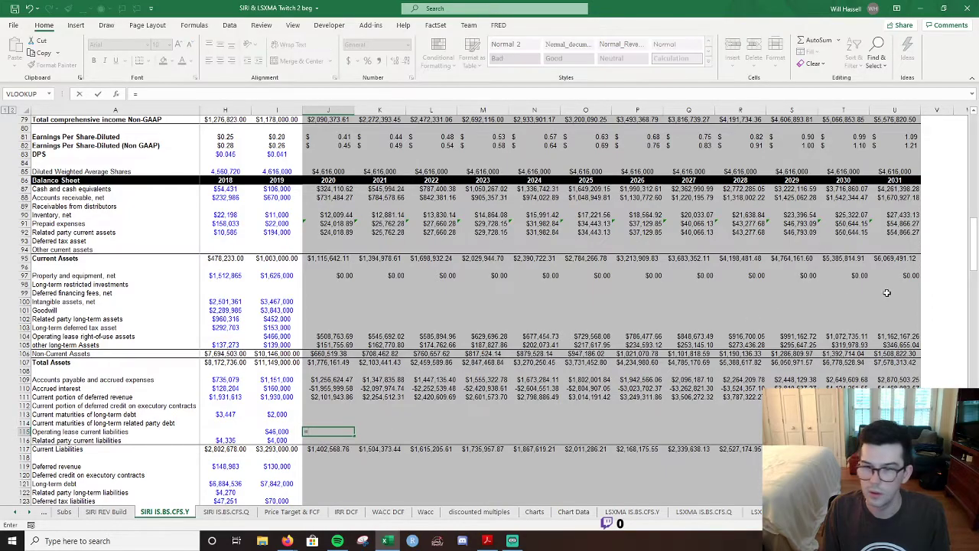
pyautogui.moveTo(968, 263); pyautogui.dragTo(968, 264)
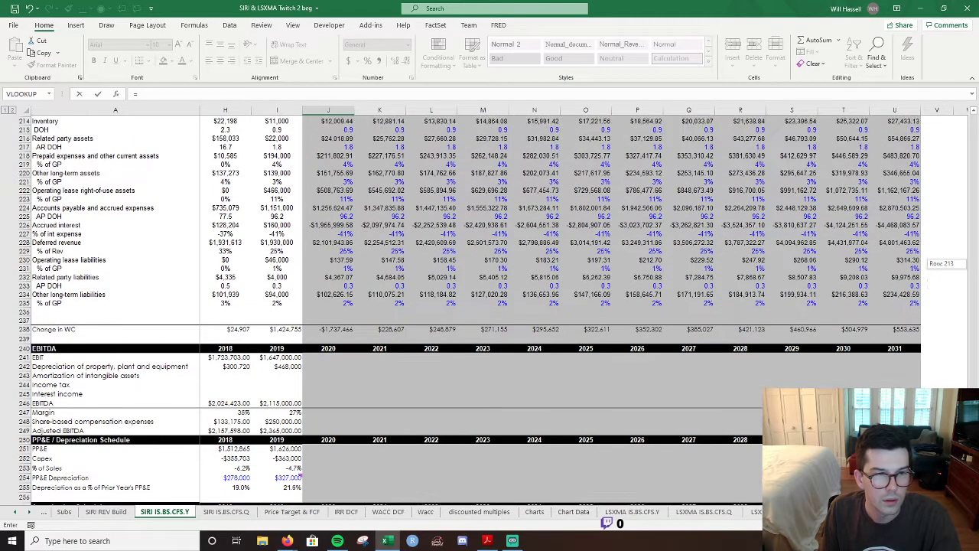
pyautogui.click(329, 258)
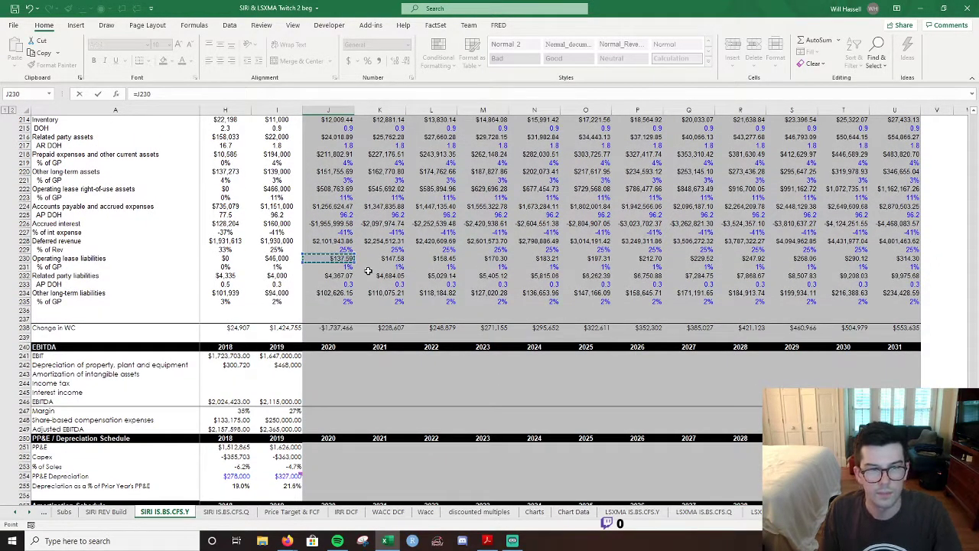
pyautogui.press('Return')
# Fill the 2020 operating lease current liabilities link across the balance sheet through 2031.
pyautogui.scroll(5, 368, 270)
pyautogui.press('Down')
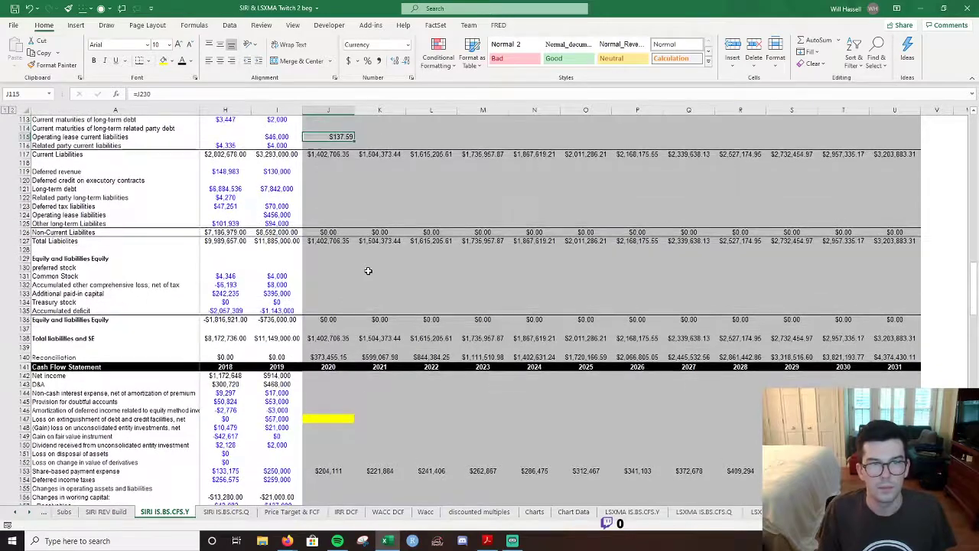
pyautogui.hotkey('shift', 'Right')
pyautogui.hotkey('shift', 'Right')
pyautogui.hotkey('shift', 'Right')
pyautogui.hotkey('shift', 'Right')
pyautogui.hotkey('shift', 'Right')
pyautogui.hotkey('shift', 'Right')
pyautogui.hotkey('shift', 'Right')
pyautogui.hotkey('shift', 'Right')
pyautogui.hotkey('shift', 'Right')
pyautogui.hotkey('shift', 'Right')
pyautogui.hotkey('shift', 'Right')
pyautogui.hotkey('ctrl', 'r')
# Link the 2020 related party current liabilities in J116 to the working capital related party liabilities with =J232.
pyautogui.press('Down')
pyautogui.write('=')
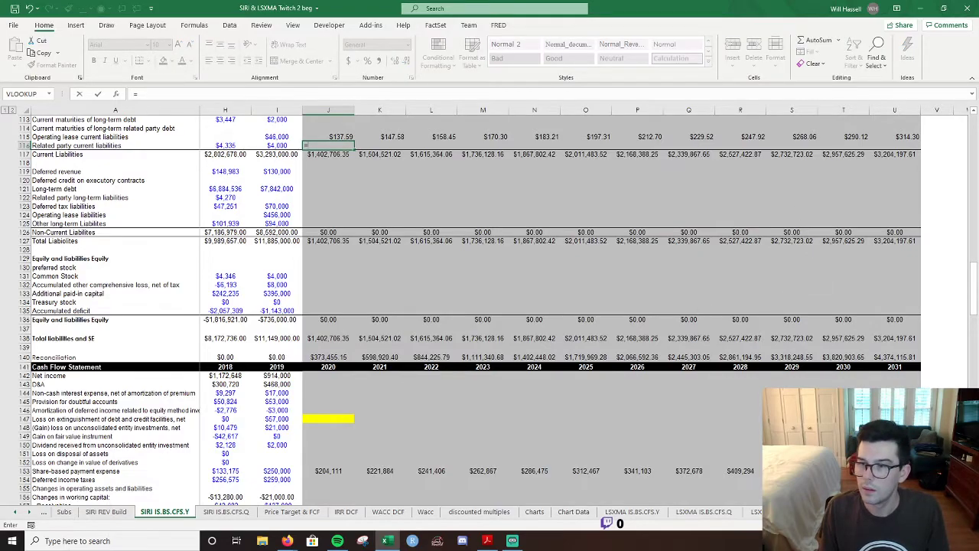
pyautogui.moveTo(973, 292); pyautogui.dragTo(973, 297)
pyautogui.click(341, 248)
pyautogui.press('Return')
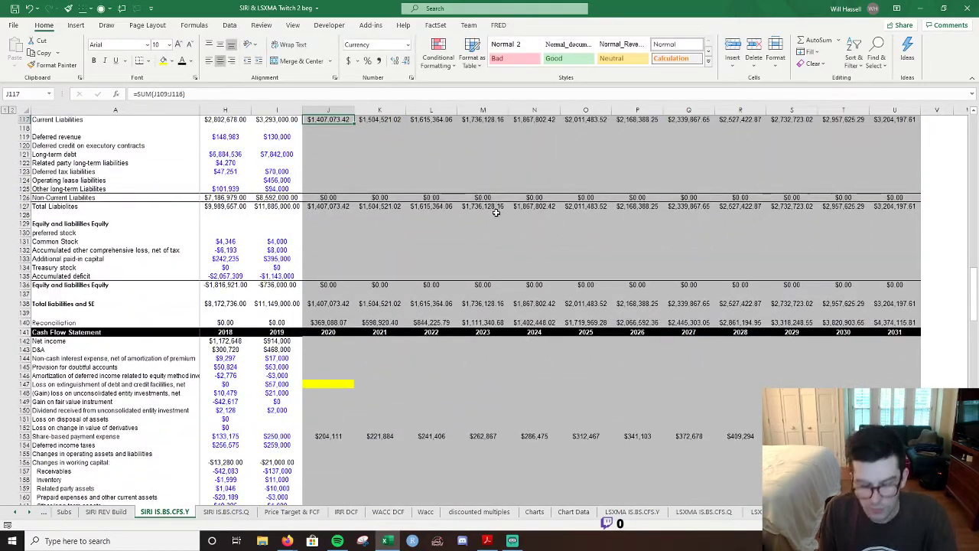
pyautogui.press('XF86AudioLowerVolume')
pyautogui.scroll(6, 369, 178)
pyautogui.scroll(9, 369, 178)
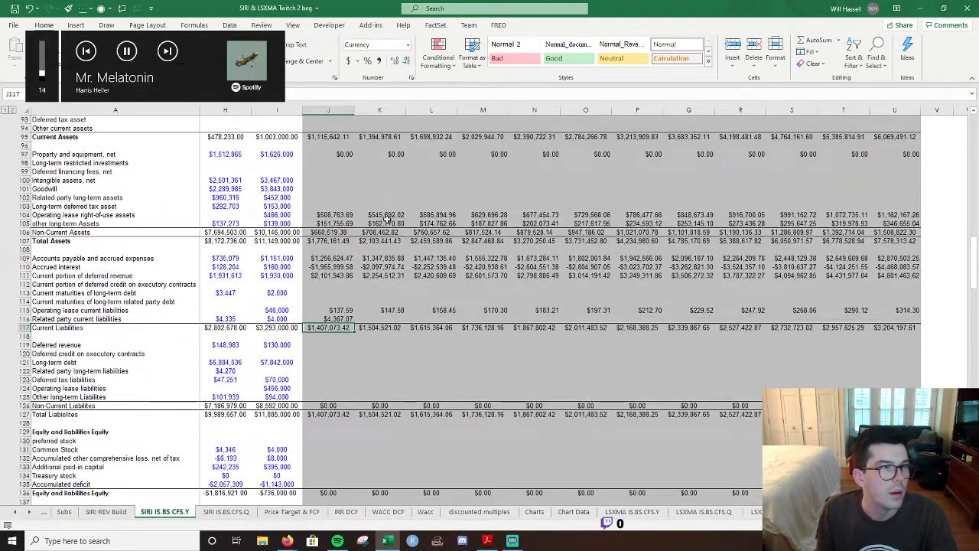
pyautogui.scroll(20, 428, 256)
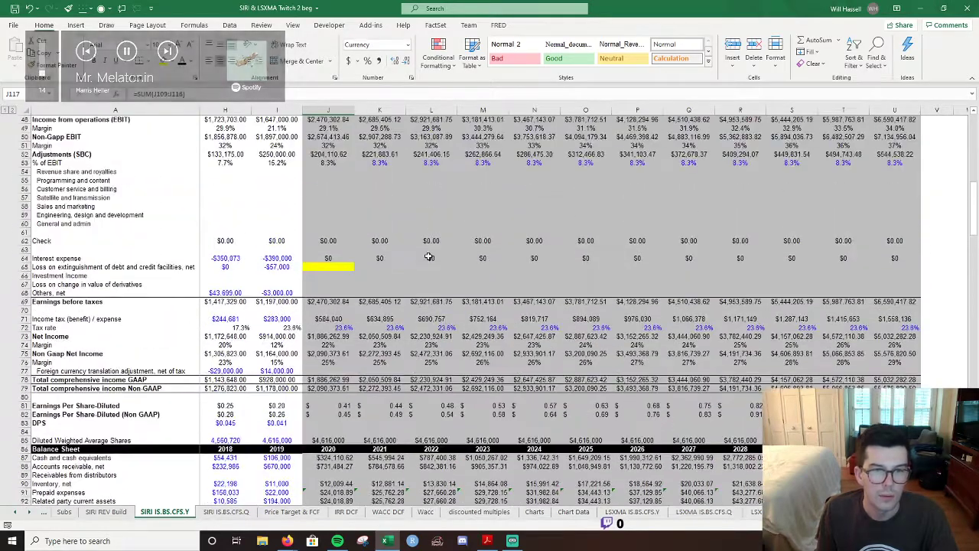
pyautogui.scroll(-20, 414, 251)
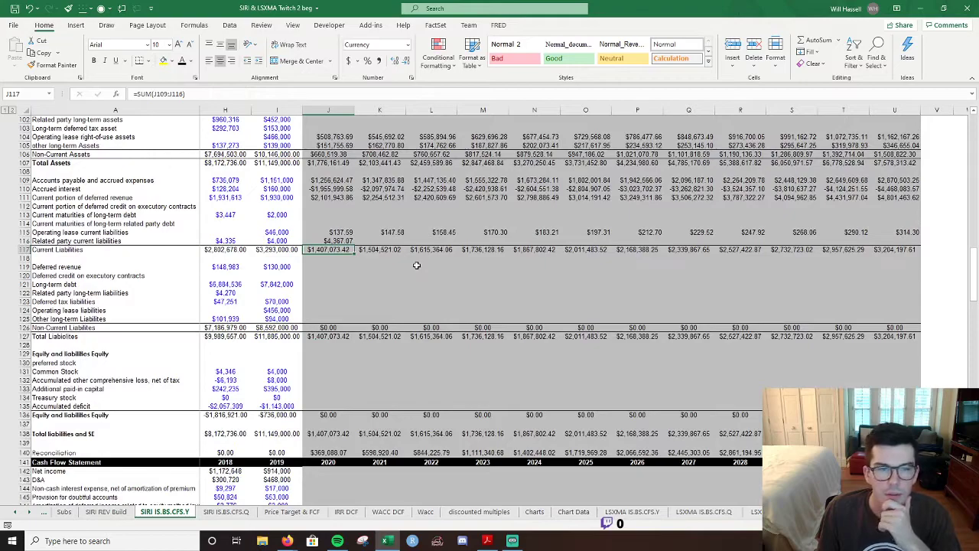
# Fill the 2020 related party current liabilities link across the balance sheet through 2031.
pyautogui.click(347, 240)
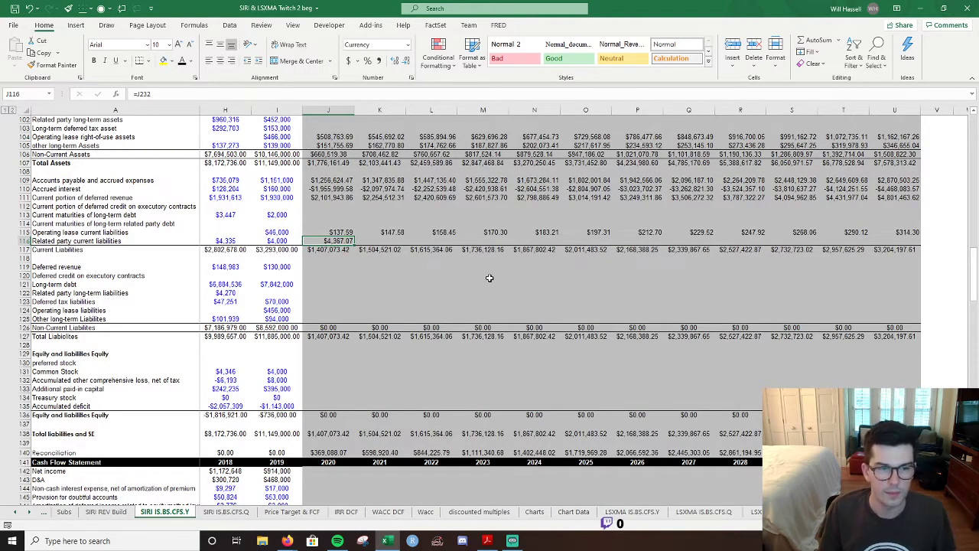
pyautogui.hotkey('shift', 'Right')
pyautogui.hotkey('shift', 'Right')
pyautogui.hotkey('shift', 'Right')
pyautogui.hotkey('shift', 'Right')
pyautogui.hotkey('shift', 'Right')
pyautogui.hotkey('shift', 'Right')
pyautogui.hotkey('shift', 'Right')
pyautogui.hotkey('shift', 'Right')
pyautogui.hotkey('shift', 'Right')
pyautogui.hotkey('shift', 'Right')
pyautogui.hotkey('shift', 'Right')
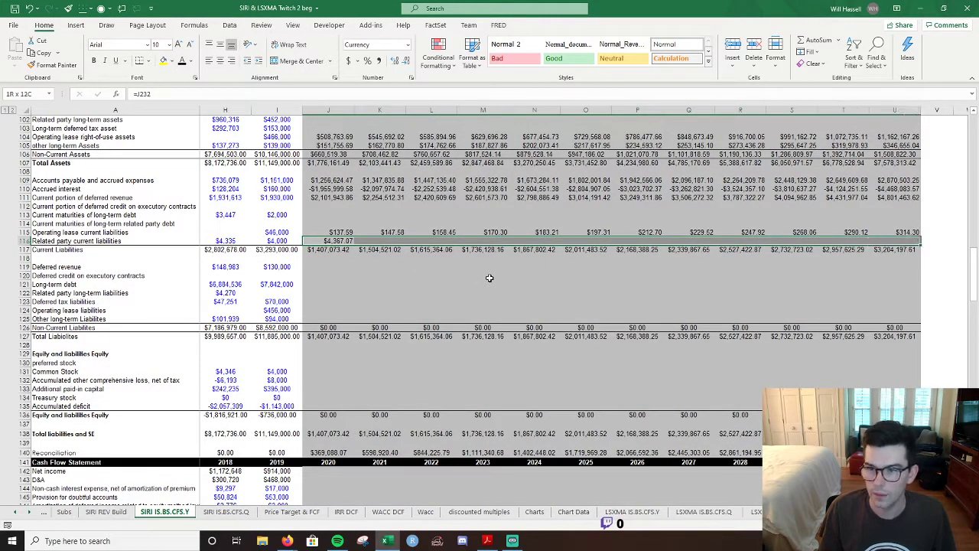
pyautogui.hotkey('ctrl', 'r')
# Link the 2020 other long-term liabilities in J125 to the working capital other long-term liabilities with =J234.
pyautogui.moveTo(974, 274); pyautogui.dragTo(974, 380)
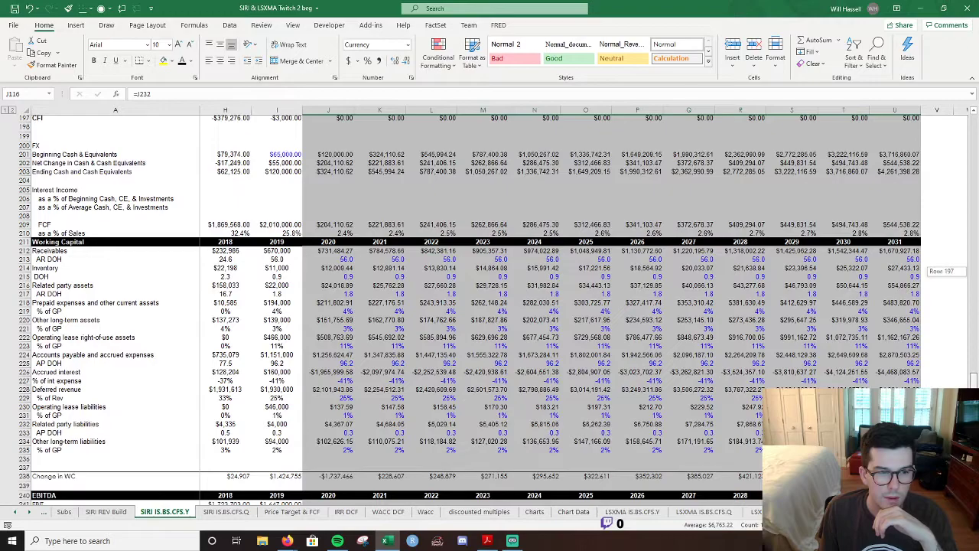
pyautogui.moveTo(973, 380); pyautogui.dragTo(956, 278)
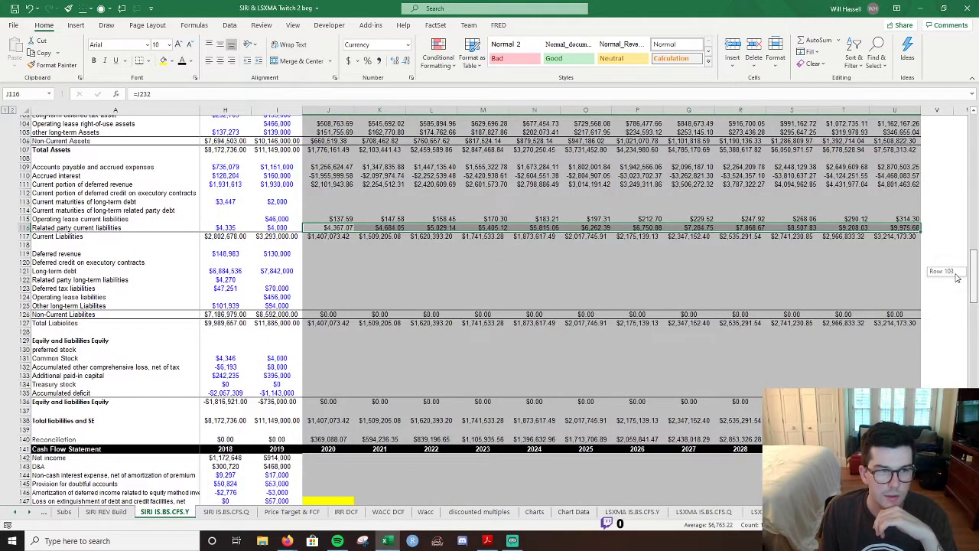
pyautogui.moveTo(956, 277); pyautogui.dragTo(968, 293)
pyautogui.click(337, 189)
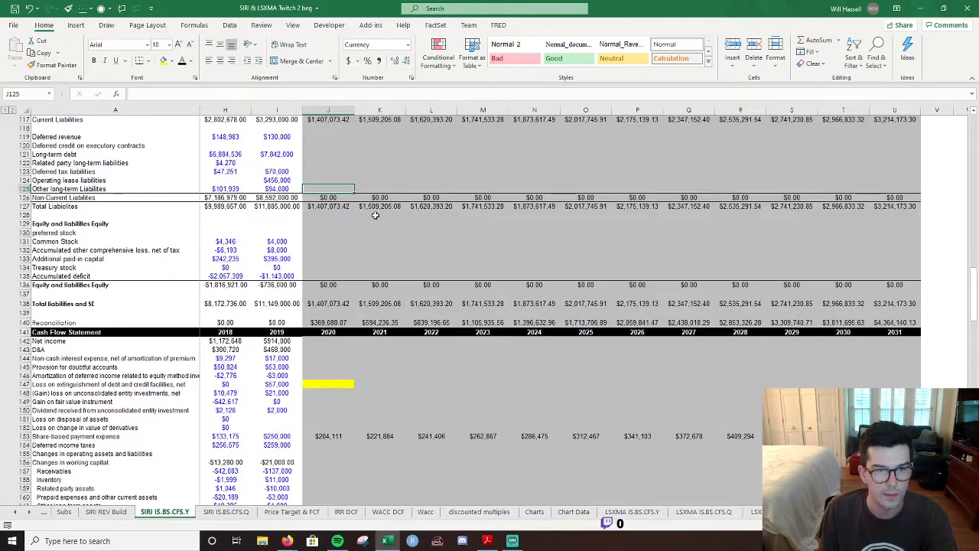
pyautogui.write('=')
pyautogui.scroll(-10, 643, 286)
pyautogui.scroll(-13, 728, 268)
pyautogui.moveTo(975, 381); pyautogui.dragTo(974, 374)
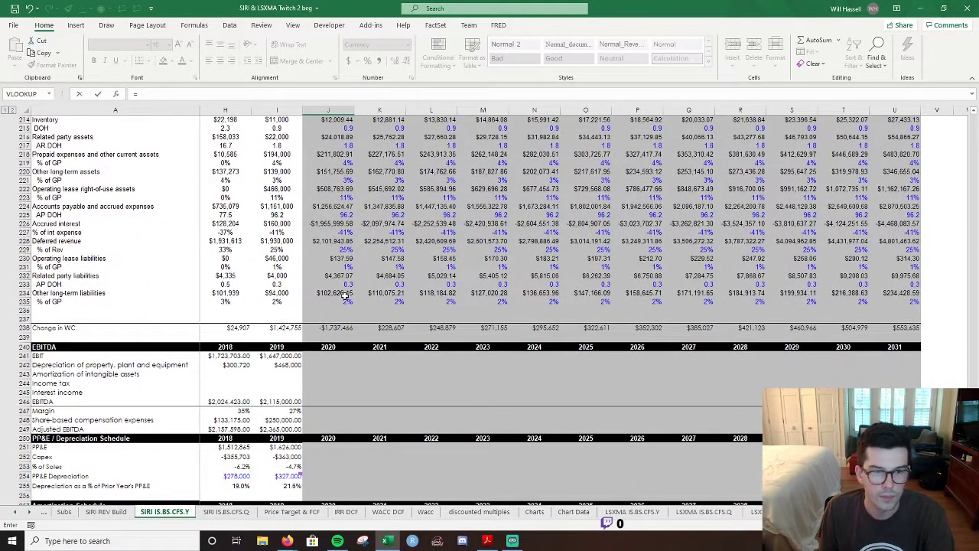
pyautogui.click(343, 295)
pyautogui.press('Return')
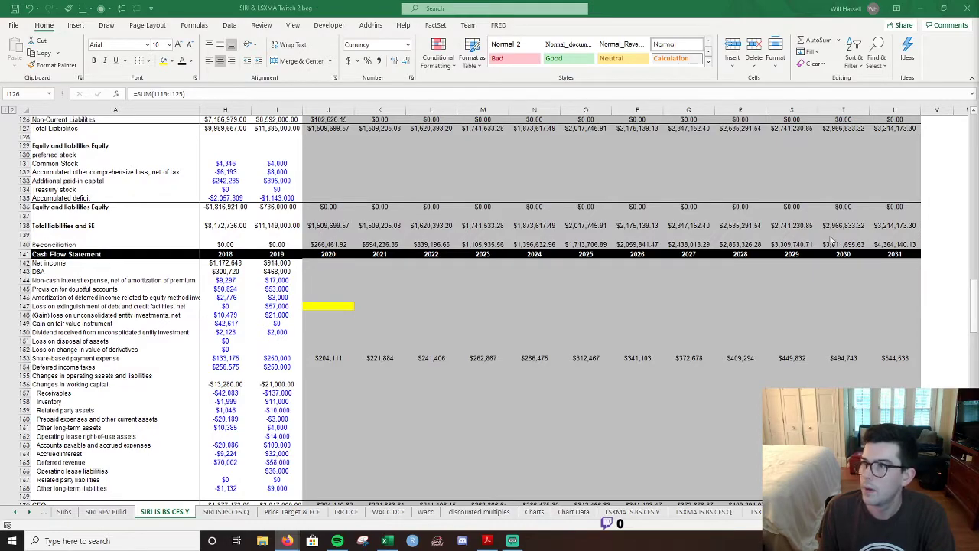
# Change the font color of the linked 2020 other long-term liabilities cell to black.
pyautogui.scroll(7, 428, 163)
pyautogui.press('Up')
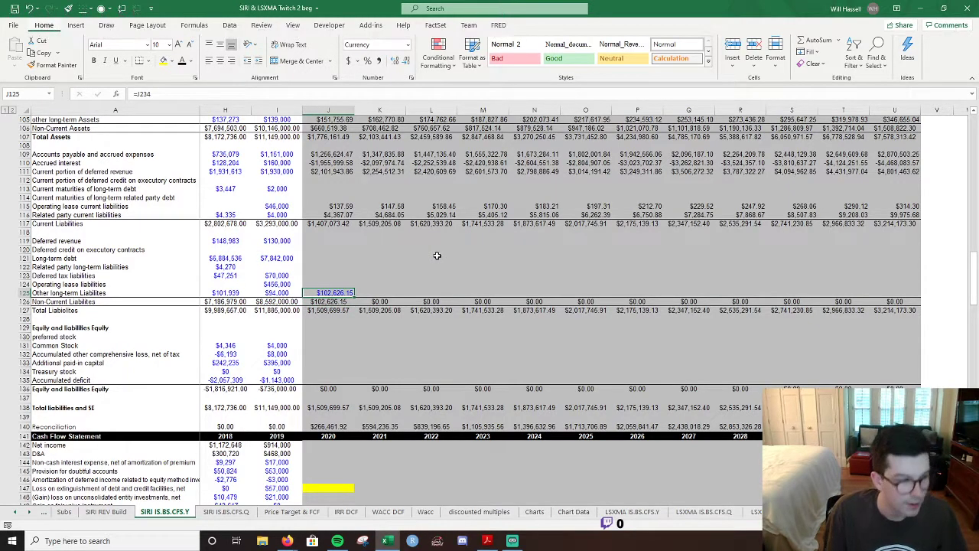
pyautogui.hotkey('alt', 'h')
pyautogui.press('f')
pyautogui.press('c')
pyautogui.press('Escape')
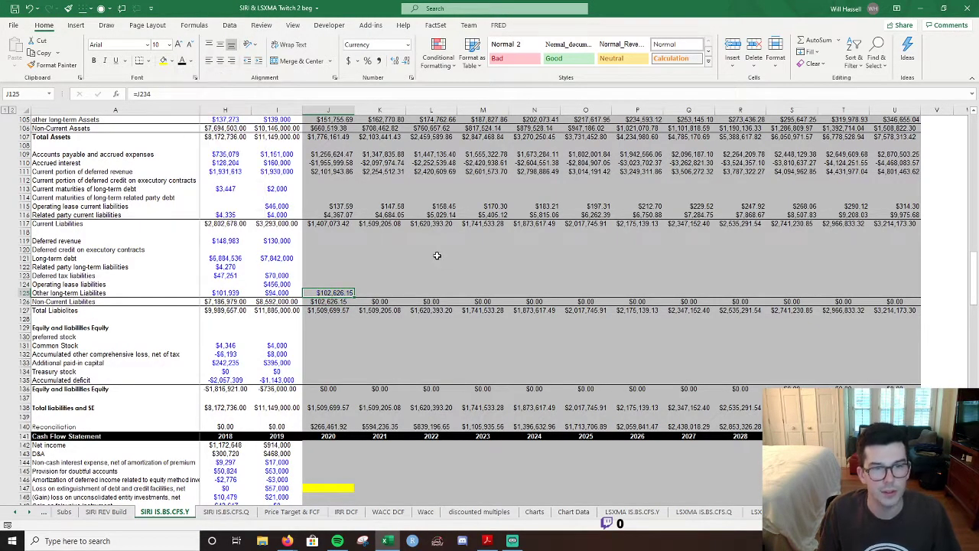
# Fill the 2020 other long-term liabilities link across the balance sheet through 2031.
pyautogui.hotkey('shift', 'Right')
pyautogui.hotkey('shift', 'Right')
pyautogui.hotkey('shift', 'Right')
pyautogui.hotkey('shift', 'Right')
pyautogui.hotkey('shift', 'Right')
pyautogui.hotkey('shift', 'Right')
pyautogui.hotkey('shift', 'Right')
pyautogui.hotkey('shift', 'Right')
pyautogui.hotkey('shift', 'Right')
pyautogui.hotkey('shift', 'Right')
pyautogui.hotkey('shift', 'Right')
pyautogui.hotkey('shift', 'Right')
pyautogui.hotkey('shift', 'Left')
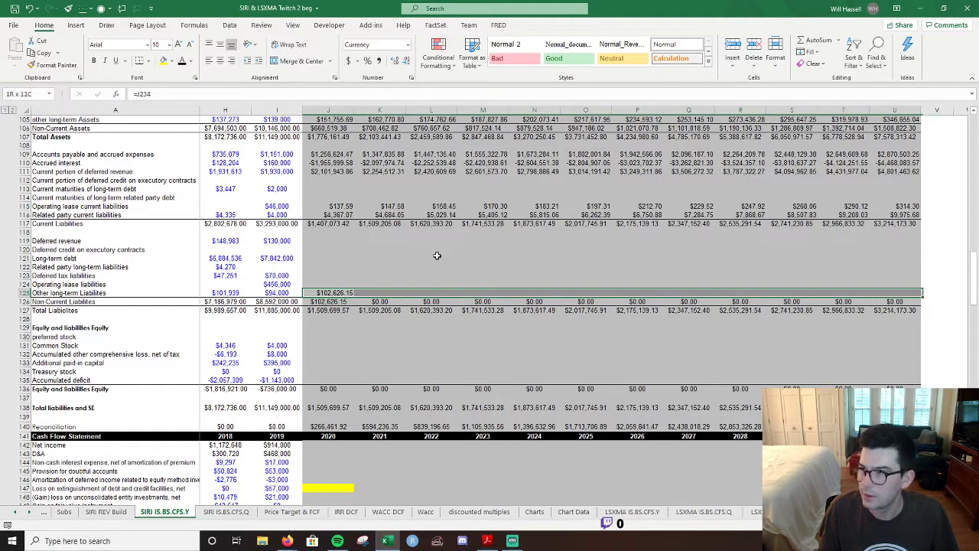
pyautogui.hotkey('ctrl', 'r')
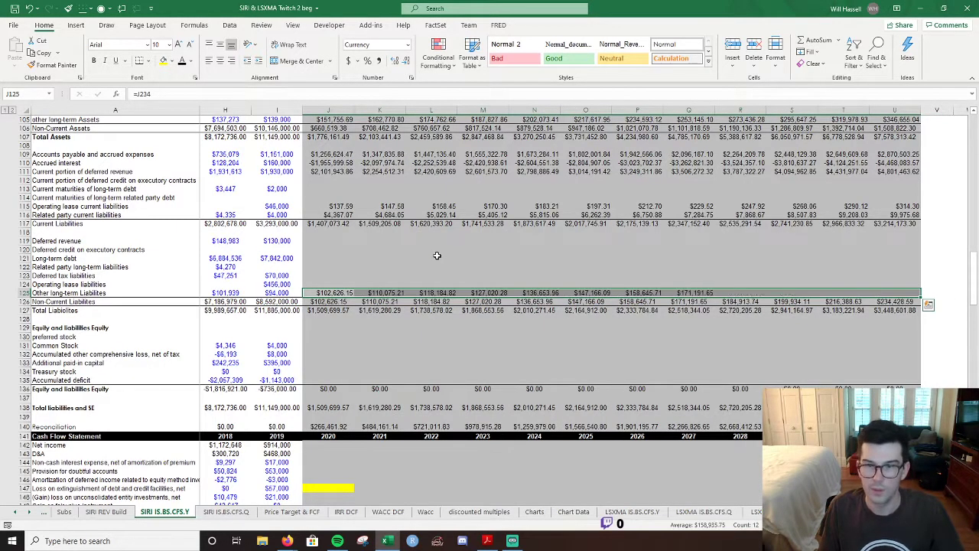
pyautogui.press('Up')
pyautogui.scroll(11, 437, 255)
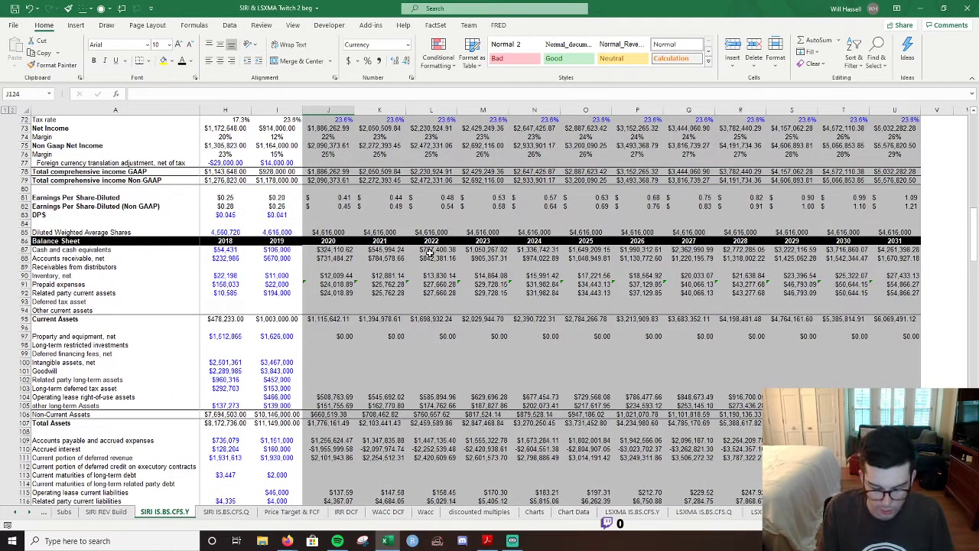
pyautogui.press('XF86AudioLowerVolume')
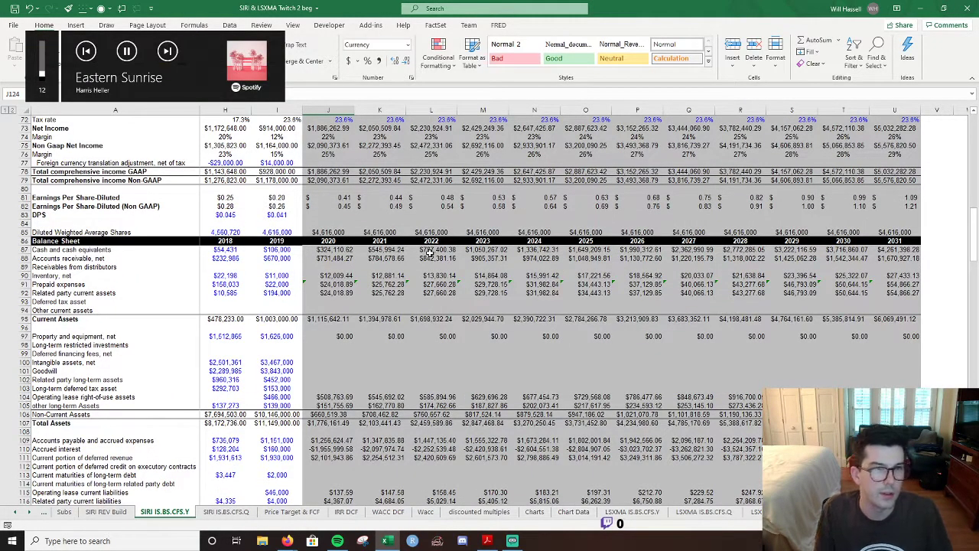
pyautogui.scroll(1, 429, 253)
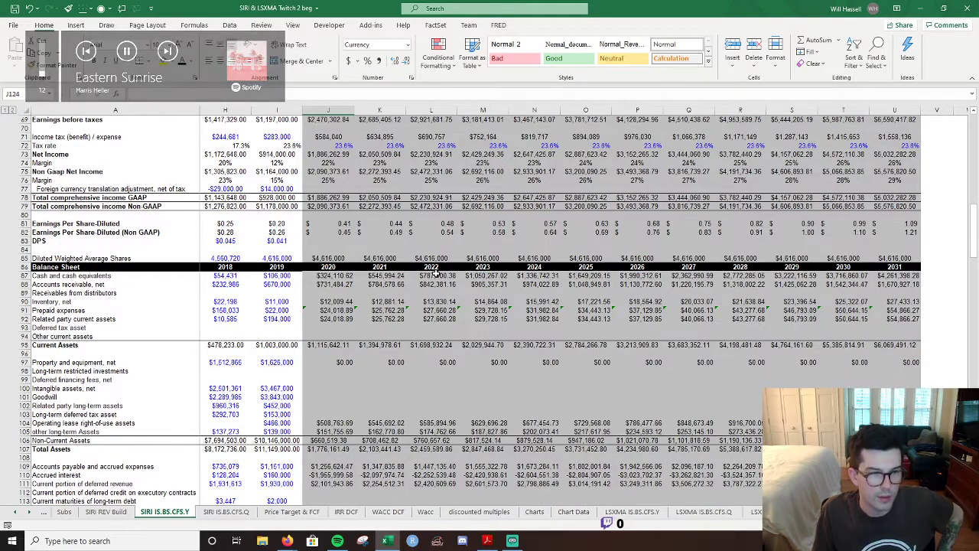
pyautogui.scroll(-7, 340, 327)
pyautogui.click(306, 311)
pyautogui.press('Down')
pyautogui.press('Down')
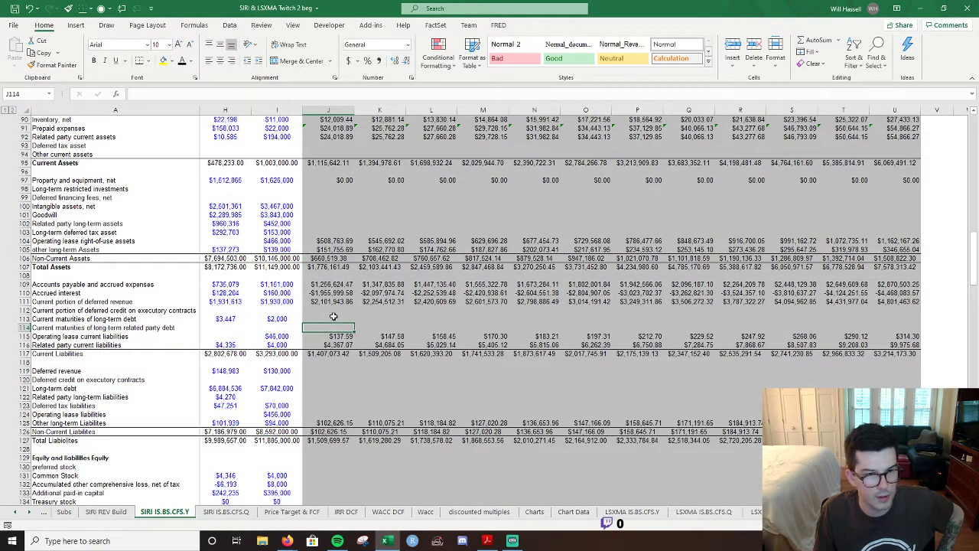
pyautogui.click(334, 316)
pyautogui.write('=')
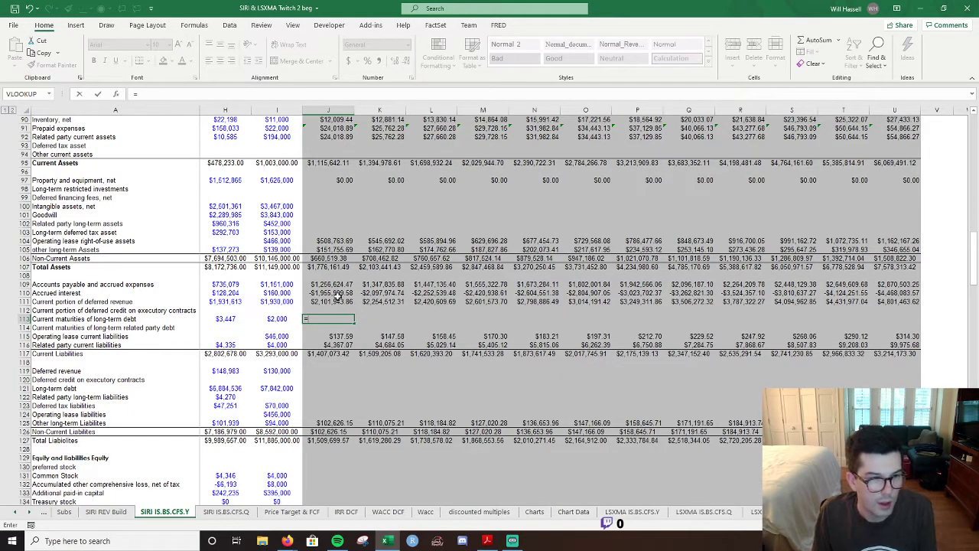
pyautogui.scroll(-20, 339, 298)
pyautogui.scroll(-19, 346, 306)
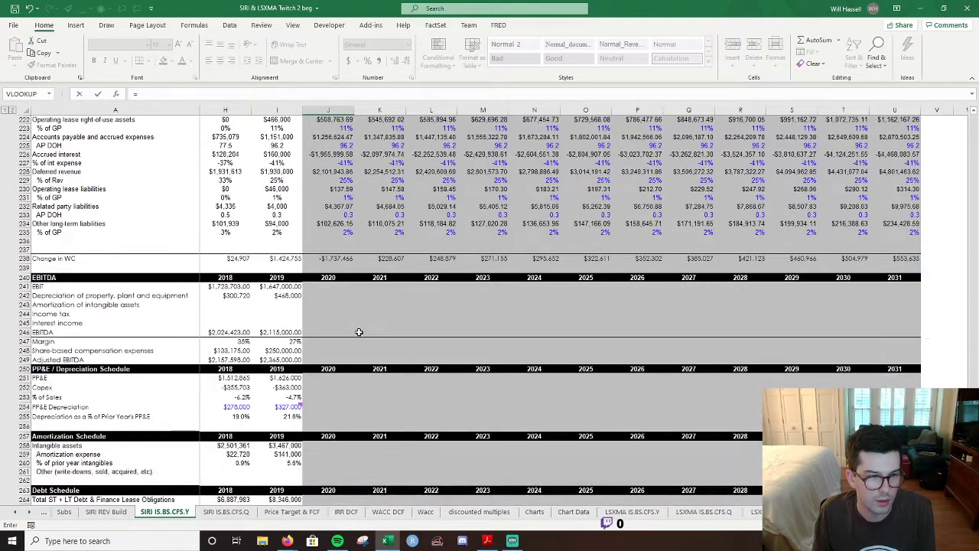
pyautogui.scroll(-4, 352, 330)
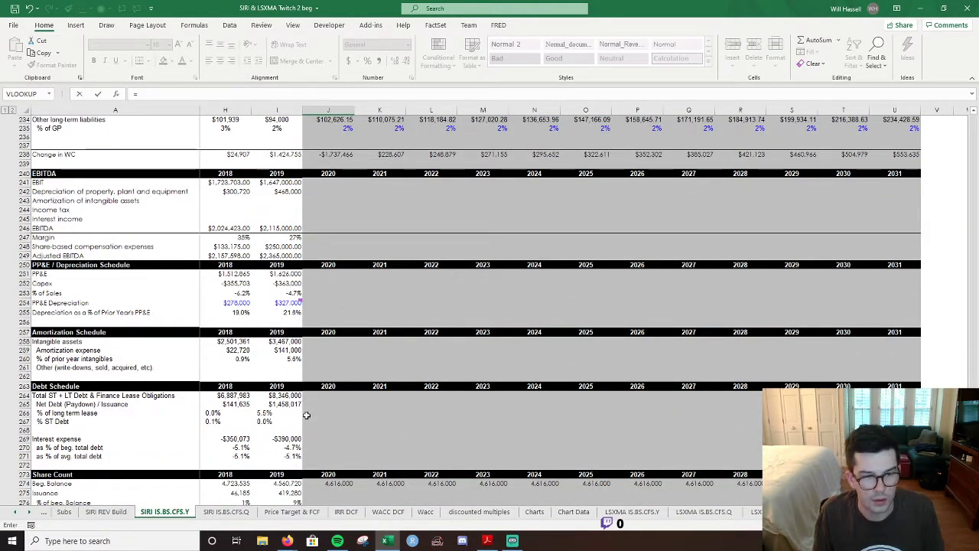
pyautogui.scroll(20, 306, 416)
pyautogui.press('Escape')
# Forecast the 2020 % ST Debt in J267 of the debt schedule as the 2014–2019 average with =AVERAGE(D267:I267).
pyautogui.scroll(-9, 349, 358)
pyautogui.scroll(-20, 349, 357)
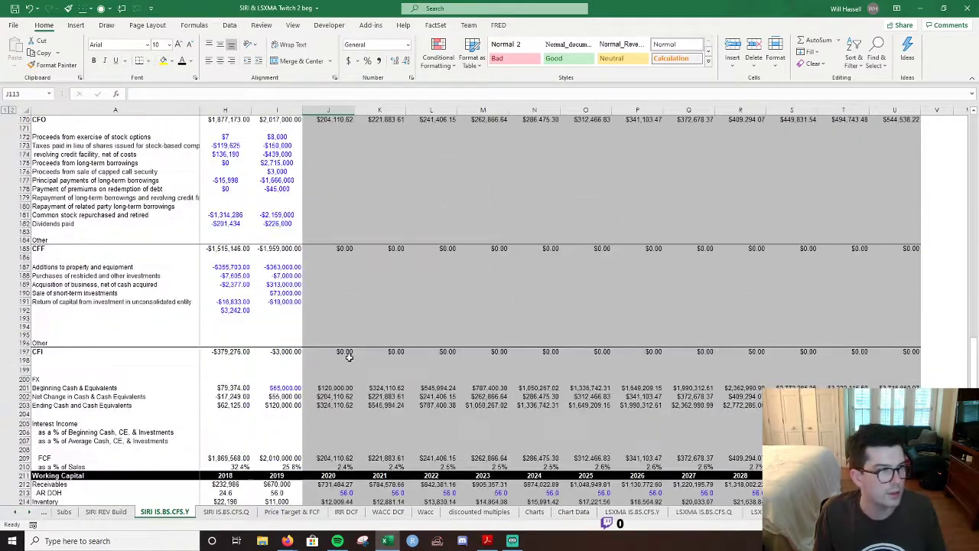
pyautogui.scroll(-8, 348, 359)
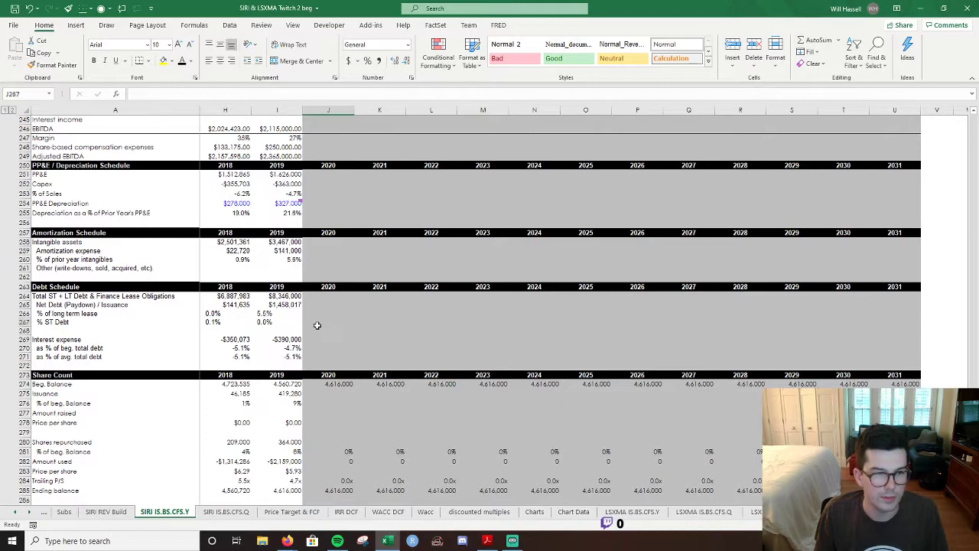
pyautogui.click(277, 322)
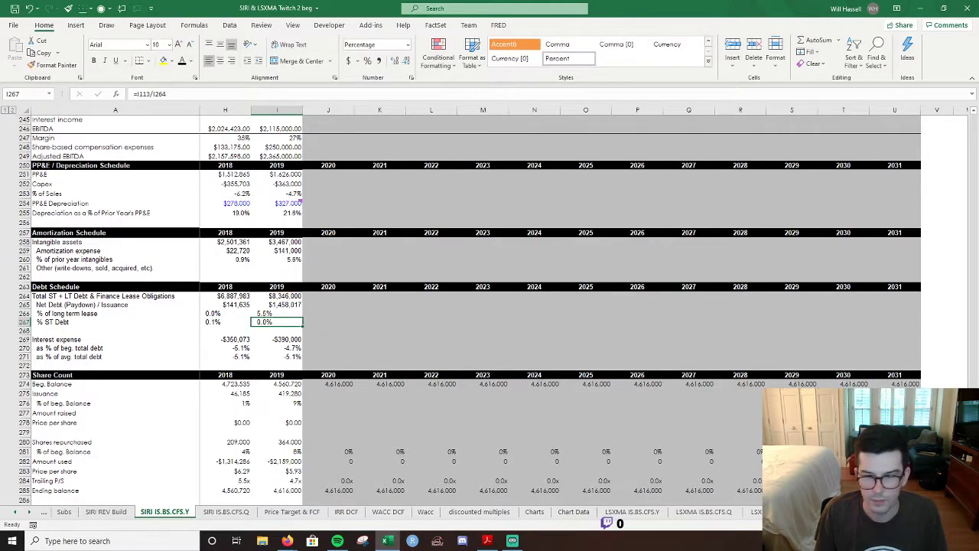
pyautogui.hscroll(-6, 489, 306)
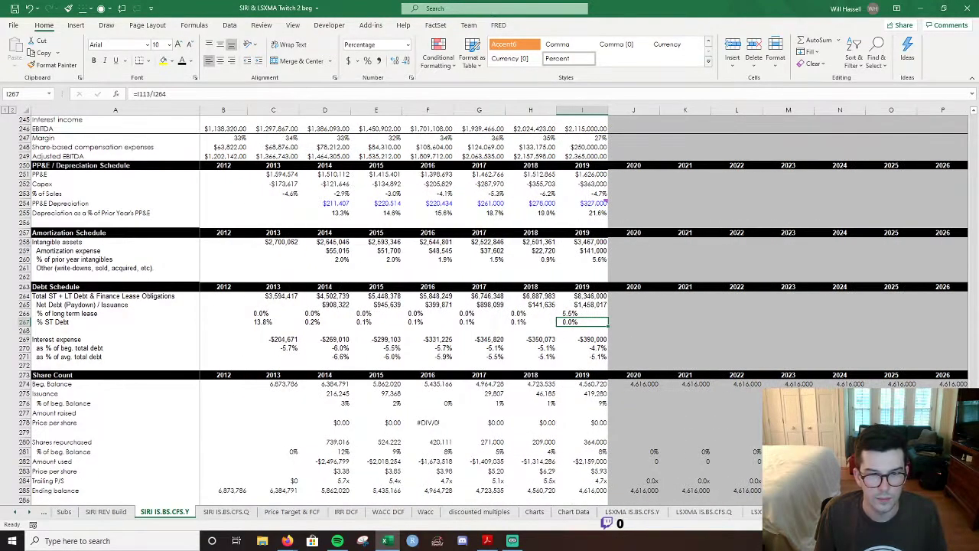
pyautogui.click(619, 325)
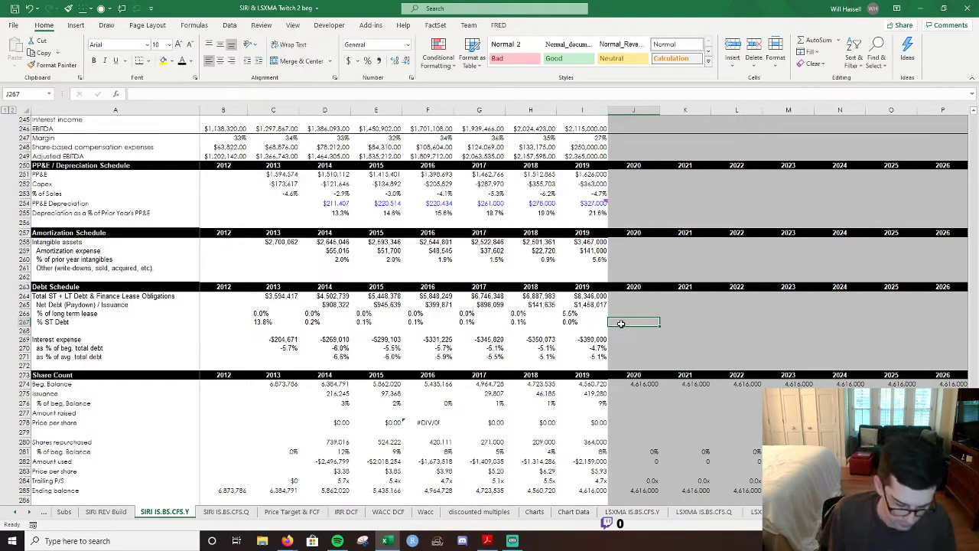
pyautogui.write('=averag')
pyautogui.press('Tab')
pyautogui.press('Left')
pyautogui.press('Left')
pyautogui.press('Left')
pyautogui.press('Left')
pyautogui.press('Left')
pyautogui.press('Left')
pyautogui.press('Left')
pyautogui.hotkey('shift', 'Right')
pyautogui.hotkey('shift', 'Right')
pyautogui.hotkey('shift', 'Right')
pyautogui.hotkey('shift', 'Right')
pyautogui.hotkey('shift', 'Right')
pyautogui.hotkey('shift', 'Right')
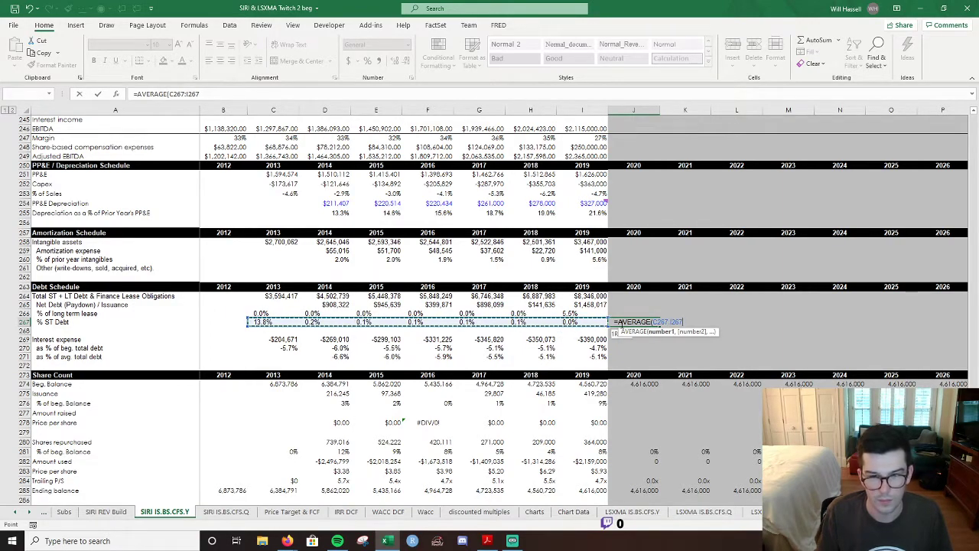
pyautogui.press('Right')
pyautogui.hotkey('shift', 'Right')
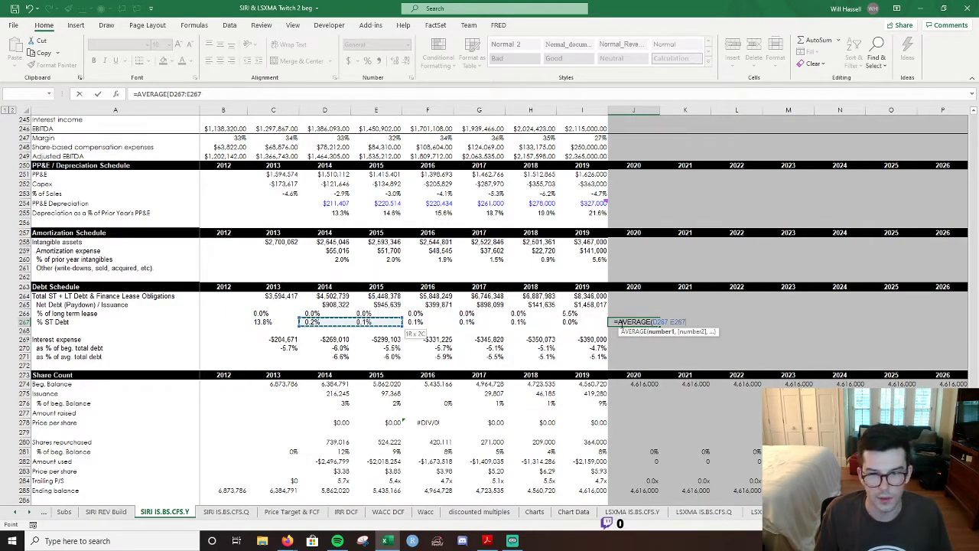
pyautogui.hotkey('shift', 'Right')
pyautogui.hotkey('shift', 'Right')
pyautogui.hotkey('shift', 'Right')
pyautogui.hotkey('shift', 'Right')
pyautogui.write(')')
pyautogui.press('Return')
pyautogui.press('Up')
pyautogui.press('Up')
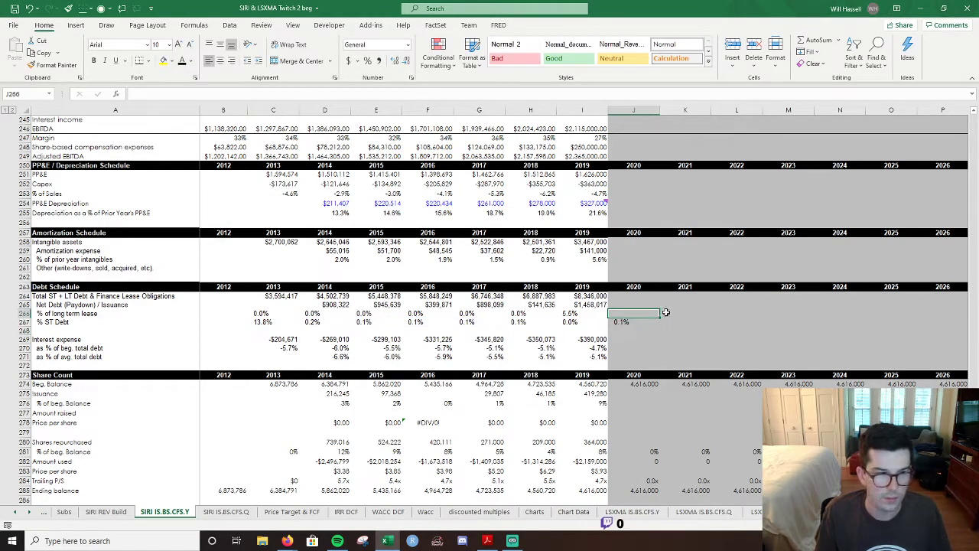
pyautogui.click(628, 298)
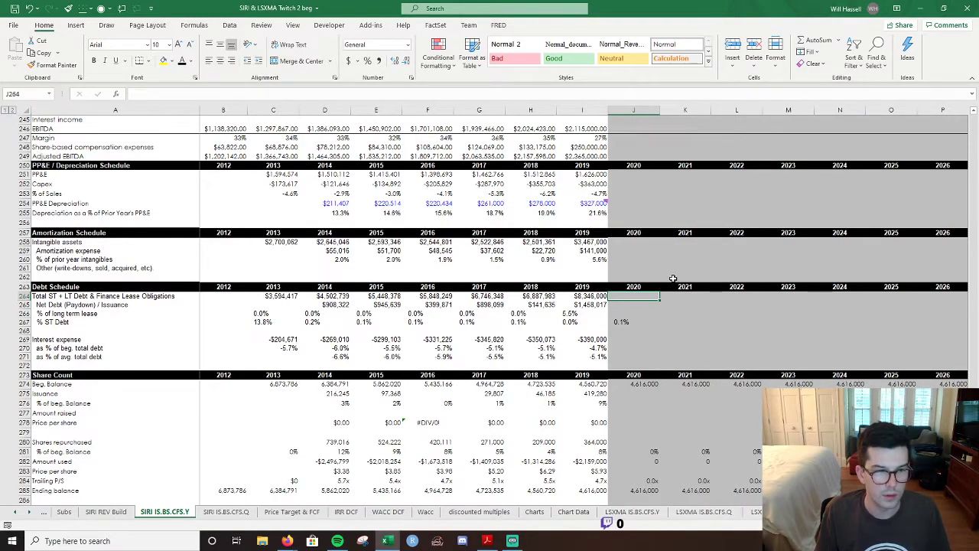
pyautogui.scroll(20, 673, 279)
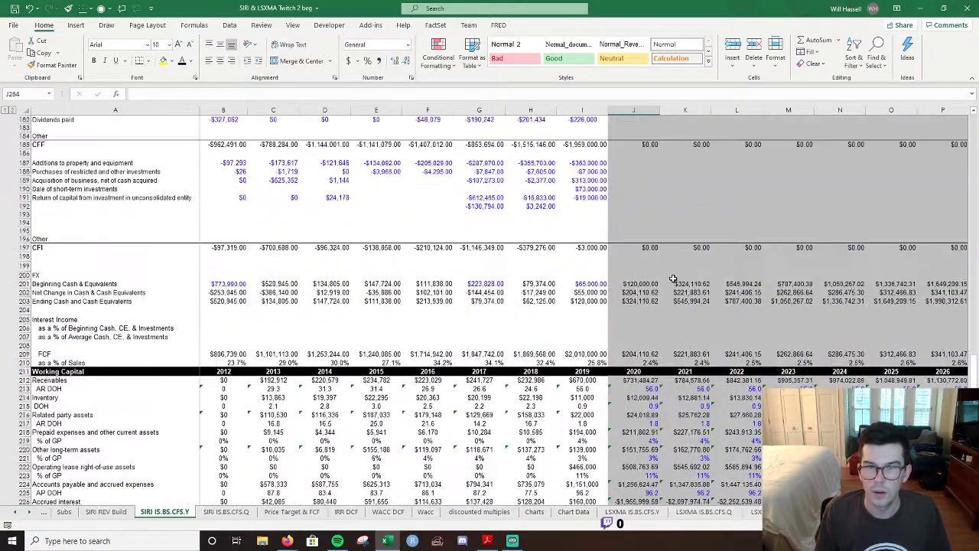
pyautogui.scroll(7, 673, 278)
pyautogui.scroll(-20, 670, 295)
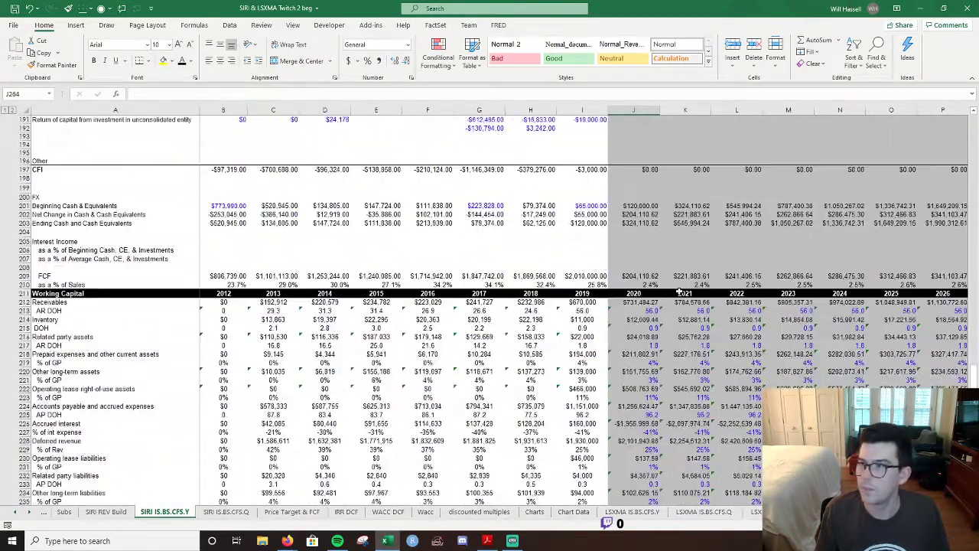
pyautogui.scroll(-4, 667, 311)
# Link the 2021 % ST Debt in K267 to the prior year's ratio with =J267.
pyautogui.click(625, 402)
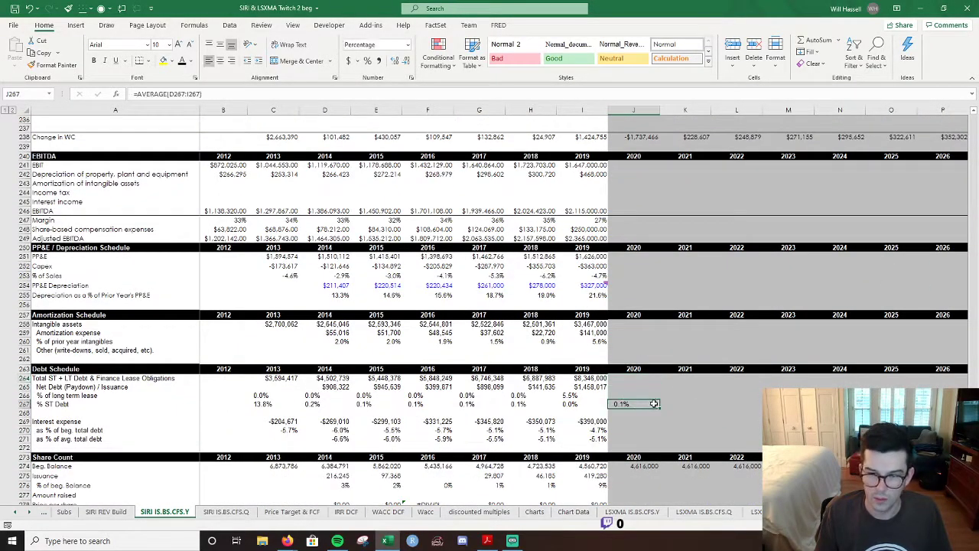
pyautogui.click(682, 403)
pyautogui.write('=')
pyautogui.press('Left')
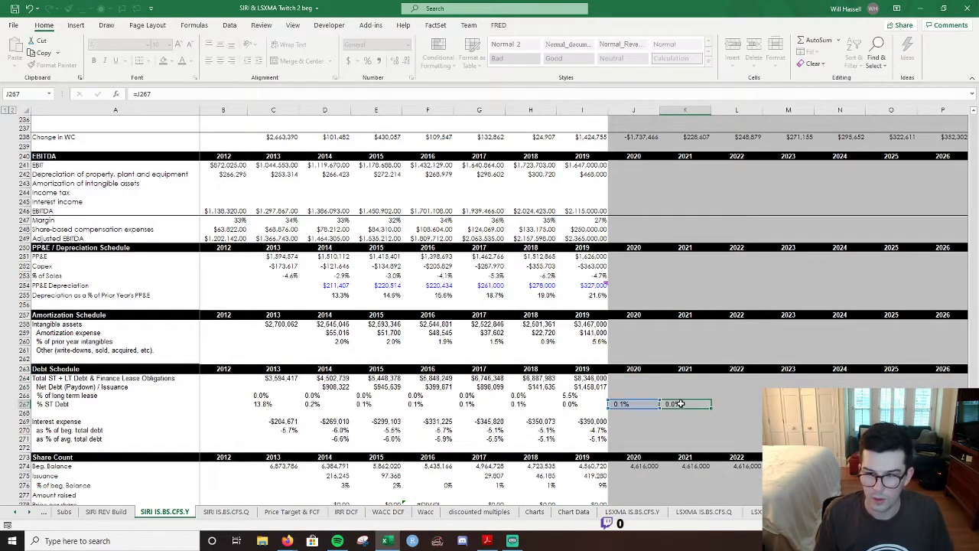
pyautogui.press('Return')
pyautogui.press('Up')
# Change the font color of the 2021 % ST Debt cell to blue and fill it across through 2031.
pyautogui.hotkey('alt', 'h')
pyautogui.press('f')
pyautogui.press('c')
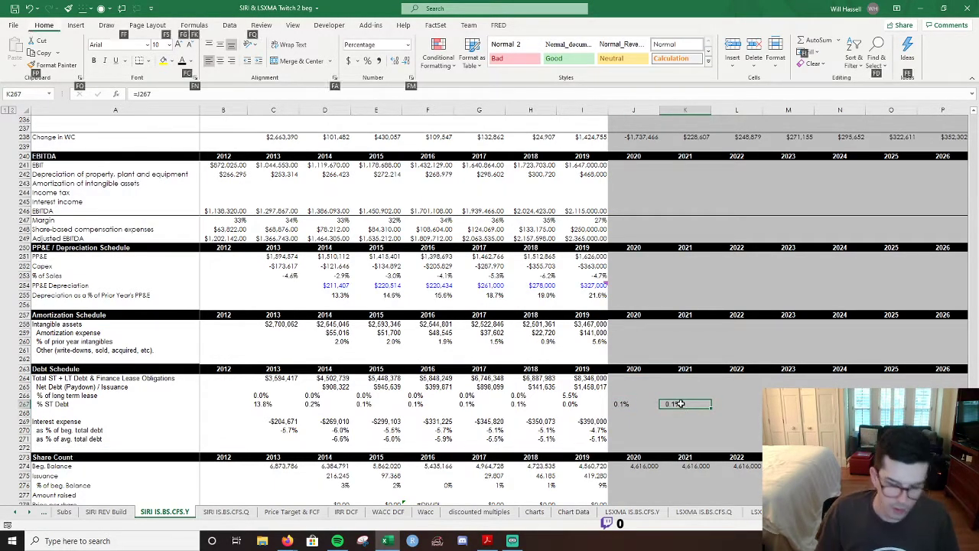
pyautogui.press('Up')
pyautogui.press('Up')
pyautogui.press('Return')
pyautogui.moveTo(683, 407)
pyautogui.mouseDown()
pyautogui.moveTo(918, 404)
pyautogui.moveTo(681, 403)
pyautogui.mouseUp()
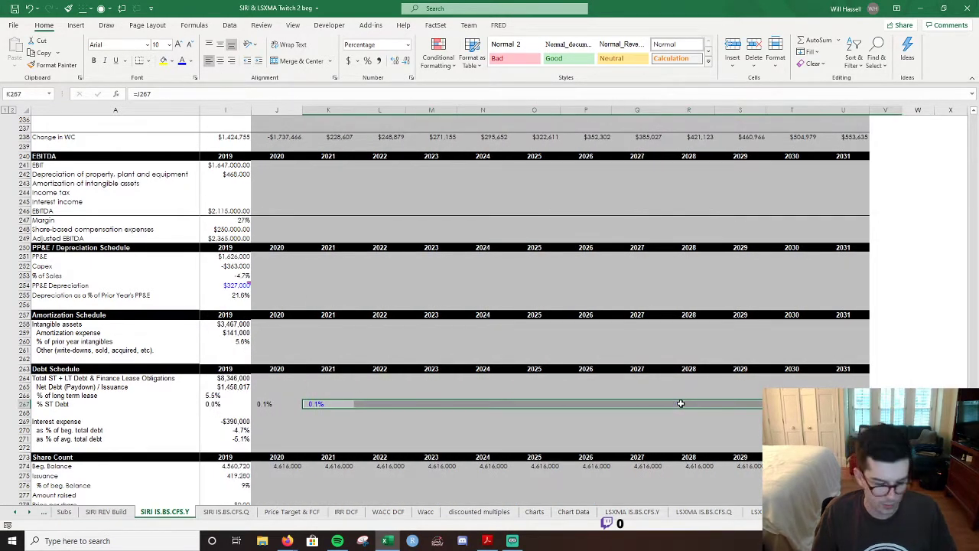
pyautogui.hotkey('ctrl', 'r')
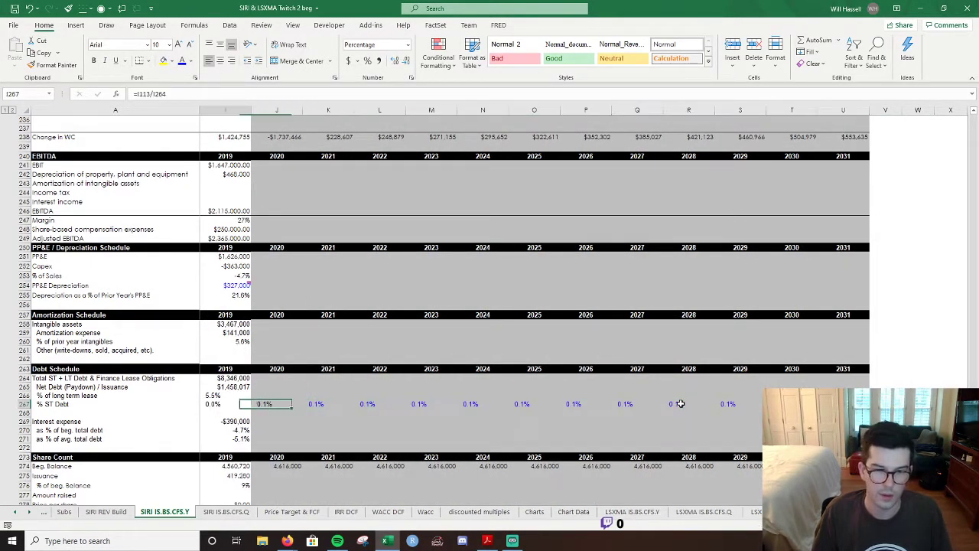
# Calculate 2020 total debt and finance lease obligations in J264 as prior-year debt plus net issuance with =I264+J265.
pyautogui.press('Left')
pyautogui.press('Left')
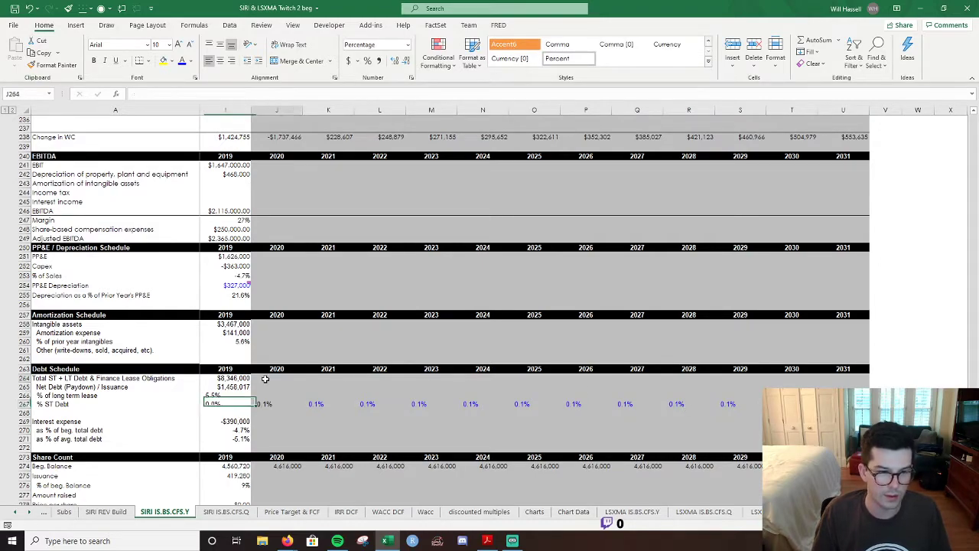
pyautogui.press('Up')
pyautogui.press('Up')
pyautogui.press('Up')
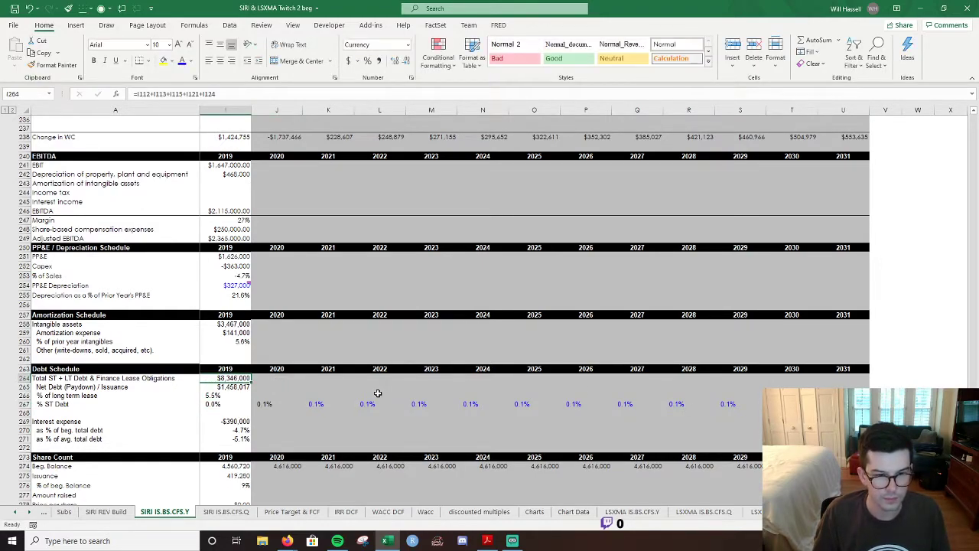
pyautogui.hscroll(-2, 377, 392)
pyautogui.press('Right')
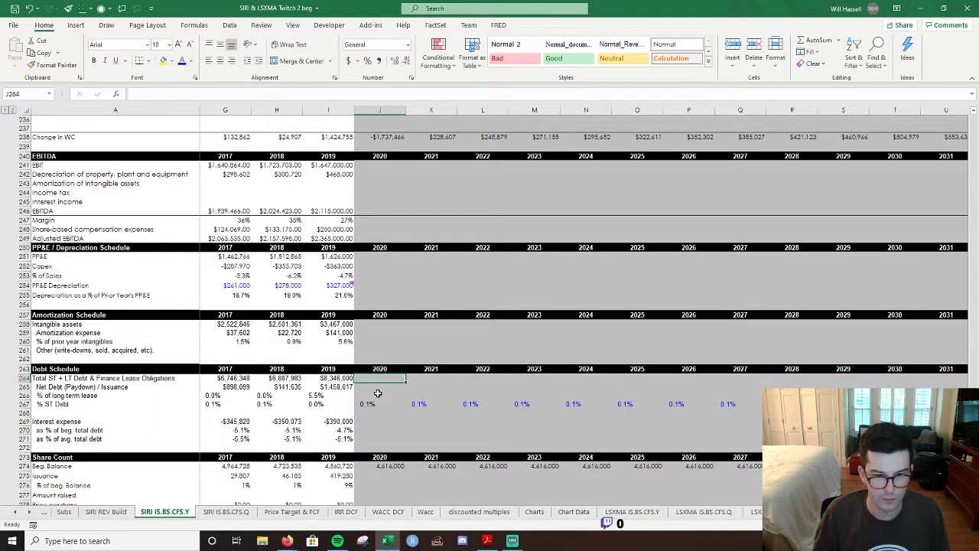
pyautogui.write('=')
pyautogui.press('Left')
pyautogui.write('+')
pyautogui.press('Down')
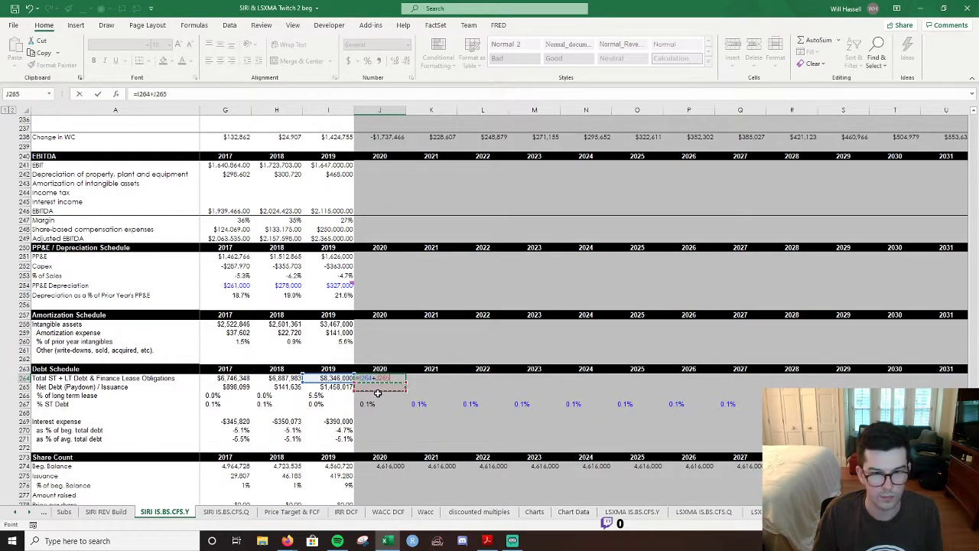
pyautogui.press('Return')
# Fill the 2020 total debt and finance lease obligations formula across the debt schedule through 2031.
pyautogui.press('Up')
pyautogui.hotkey('shift', 'Right')
pyautogui.hotkey('shift', 'Right')
pyautogui.hotkey('shift', 'Right')
pyautogui.hotkey('shift', 'Right')
pyautogui.hotkey('shift', 'Right')
pyautogui.hotkey('shift', 'Right')
pyautogui.hotkey('shift', 'Right')
pyautogui.hotkey('shift', 'Right')
pyautogui.hotkey('shift', 'Right')
pyautogui.hotkey('shift', 'Right')
pyautogui.hotkey('shift', 'Right')
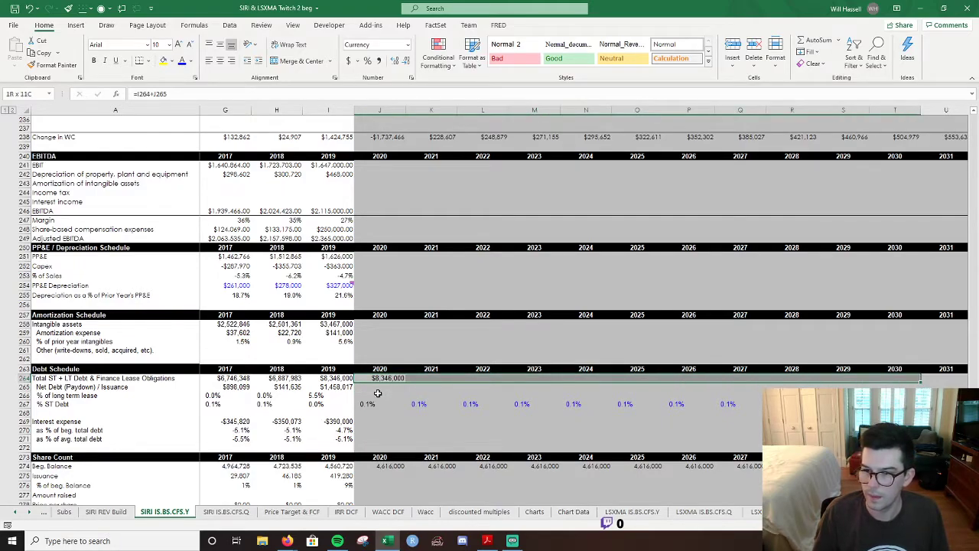
pyautogui.hscroll(1, 378, 392)
pyautogui.hotkey('ctrl', 'r')
# Calculate the 2020 current maturities of long-term debt in J113 from the debt schedule with =J264*J267.
pyautogui.scroll(20, 324, 343)
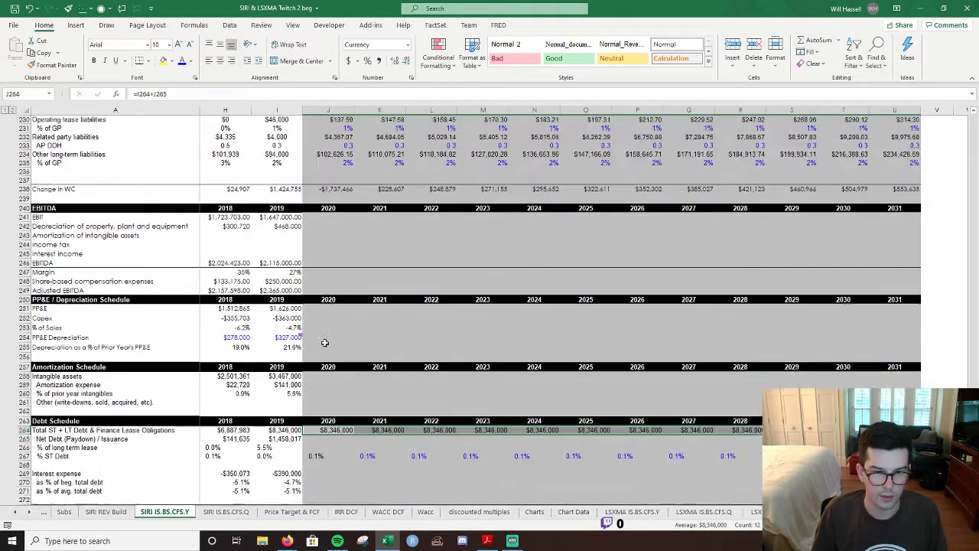
pyautogui.scroll(20, 324, 344)
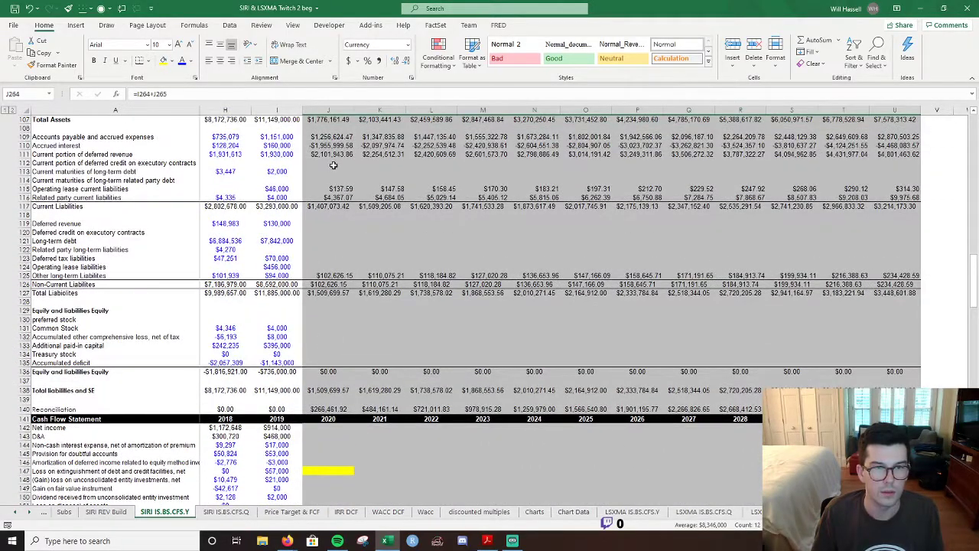
pyautogui.click(337, 172)
pyautogui.write('=')
pyautogui.scroll(-20, 352, 222)
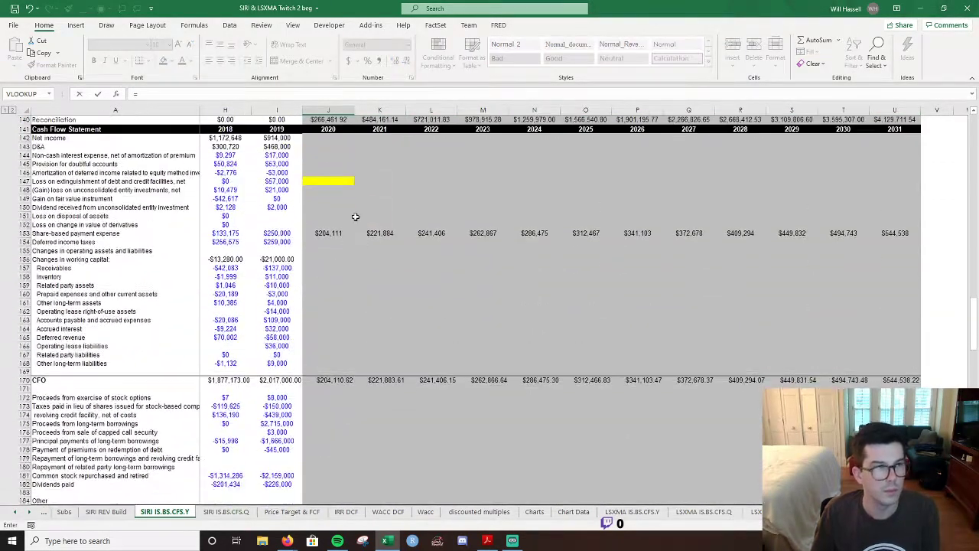
pyautogui.scroll(-15, 342, 238)
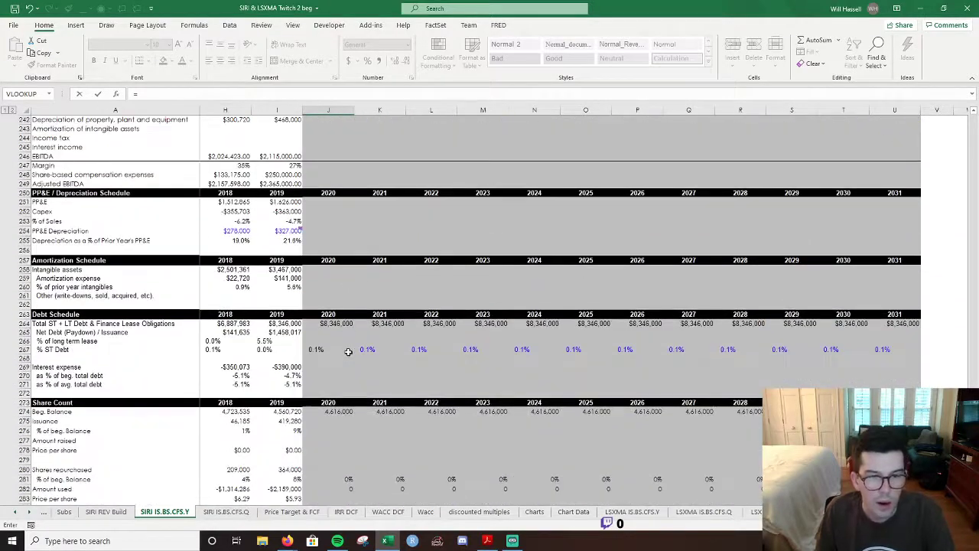
pyautogui.click(337, 323)
pyautogui.write('*')
pyautogui.click(319, 349)
pyautogui.press('Return')
# Fill the 2020 current maturities of long-term debt formula across the balance sheet through 2031.
pyautogui.press('Up')
pyautogui.hotkey('shift', 'Right')
pyautogui.hotkey('shift', 'Right')
pyautogui.hotkey('shift', 'Right')
pyautogui.hotkey('shift', 'Right')
pyautogui.hotkey('shift', 'Right')
pyautogui.hotkey('shift', 'Right')
pyautogui.hotkey('shift', 'Right')
pyautogui.hotkey('shift', 'Right')
pyautogui.hotkey('shift', 'Right')
pyautogui.hotkey('shift', 'Right')
pyautogui.hotkey('shift', 'Right')
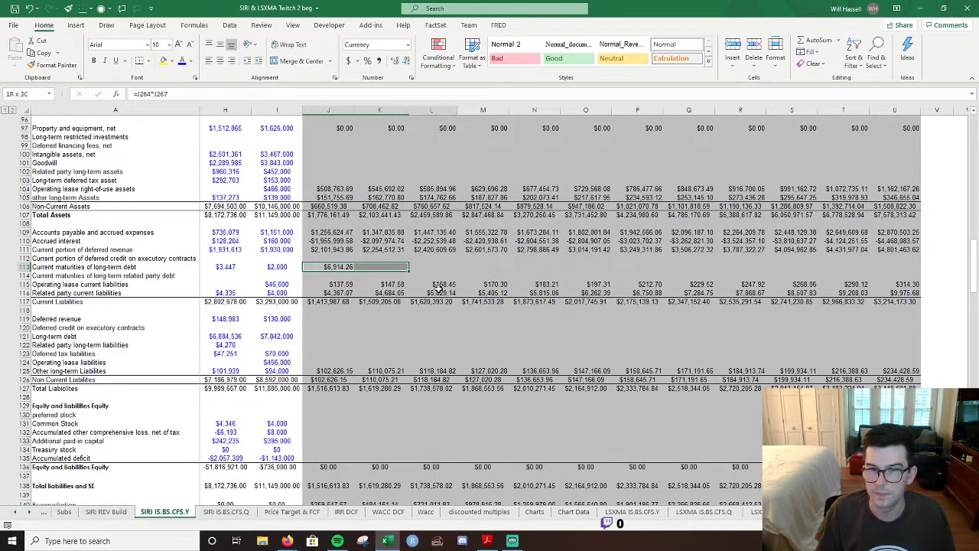
pyautogui.hotkey('ctrl', 'r')
# Link 2020 goodwill in J101 to the prior-year balance with =I101.
pyautogui.scroll(4, 415, 292)
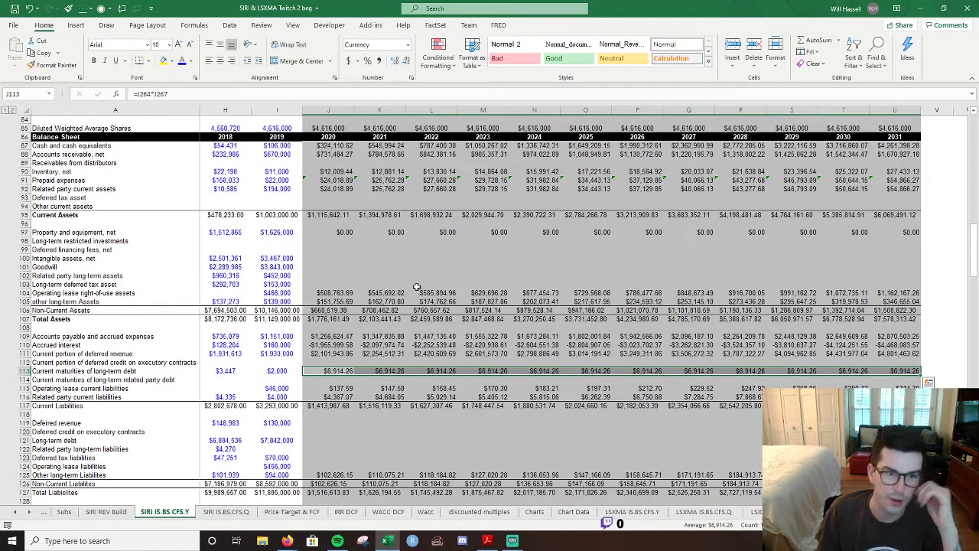
pyautogui.click(315, 259)
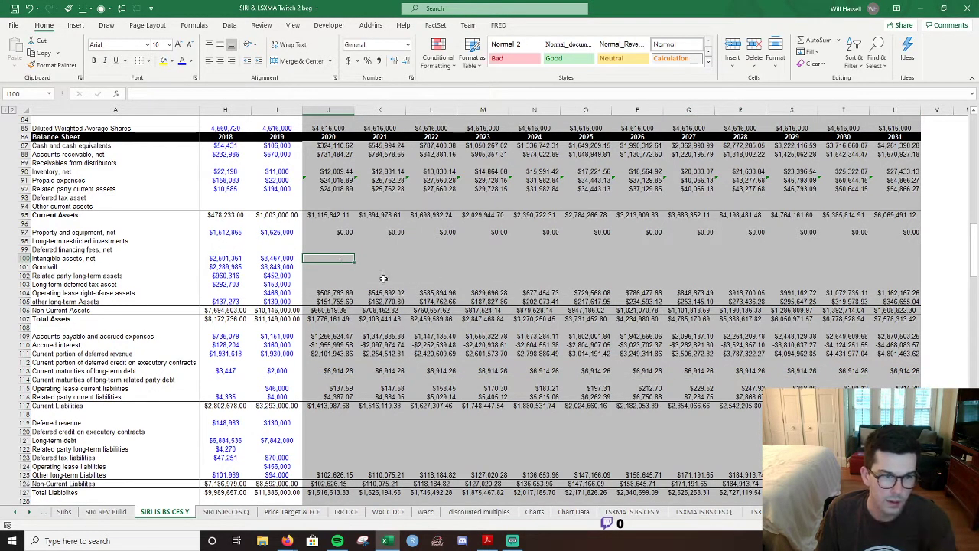
pyautogui.press('Down')
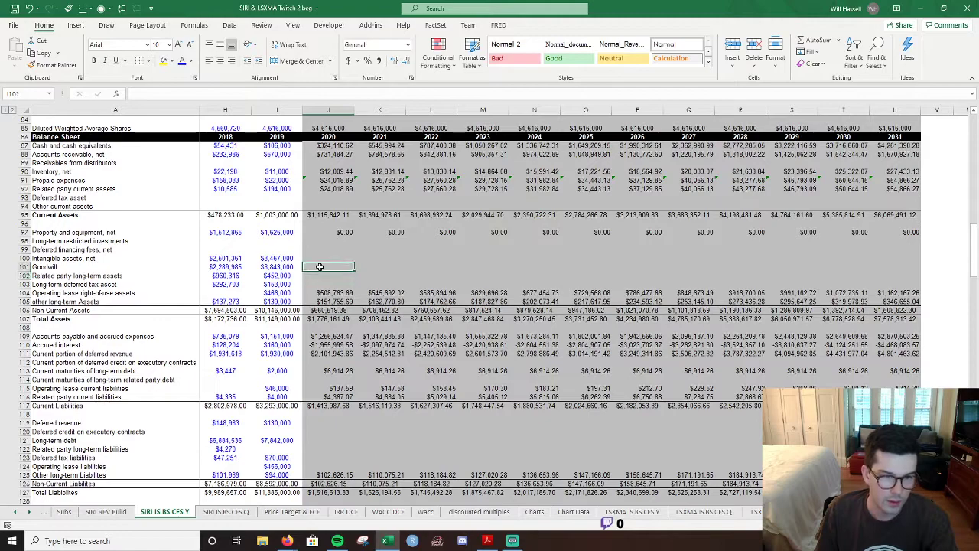
pyautogui.write('=')
pyautogui.press('Left')
pyautogui.press('Return')
pyautogui.press('Up')
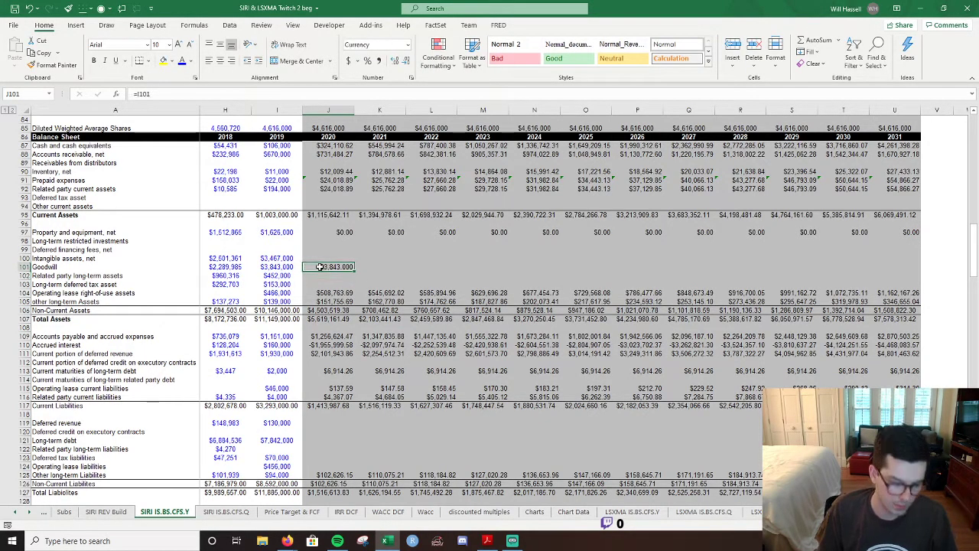
# Set the font color of the 2020 goodwill cell J101 to the recently used blue.
pyautogui.hotkey('alt', 'h')
pyautogui.press('f')
pyautogui.press('c')
pyautogui.press('Up')
pyautogui.press('Up')
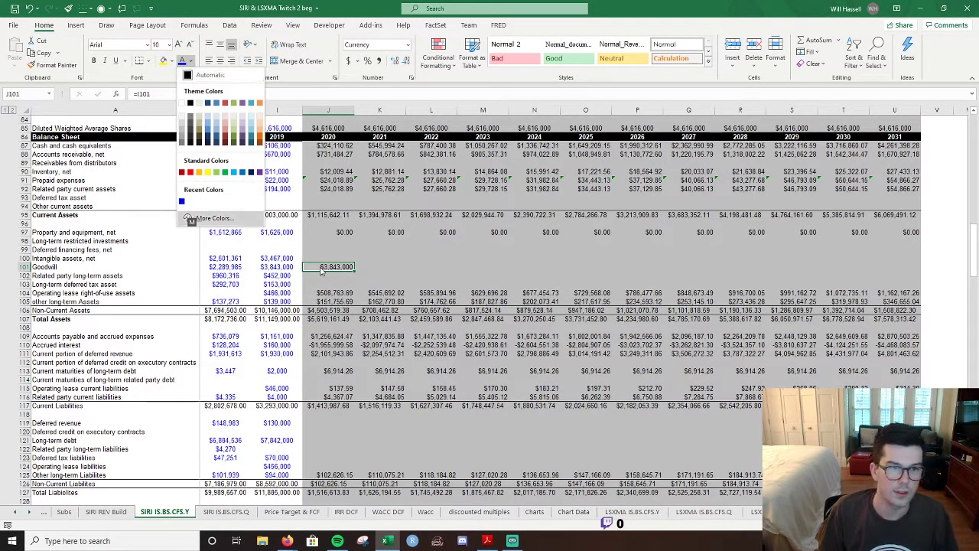
pyautogui.press('Return')
# Fill the 2020 goodwill formula and its blue font across the balance sheet through 2031.
pyautogui.hotkey('shift', 'Right')
pyautogui.hotkey('shift', 'Right')
pyautogui.hotkey('shift', 'Right')
pyautogui.hotkey('shift', 'Right')
pyautogui.hotkey('shift', 'Right')
pyautogui.hotkey('shift', 'Right')
pyautogui.hotkey('shift', 'Right')
pyautogui.hotkey('shift', 'Right')
pyautogui.hotkey('shift', 'Right')
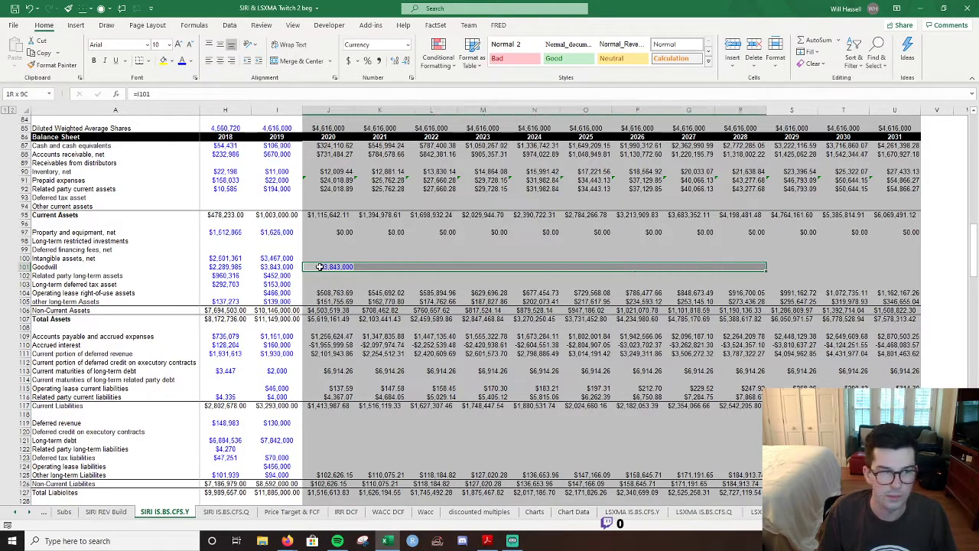
pyautogui.hotkey('shift', 'Right')
pyautogui.hotkey('shift', 'Right')
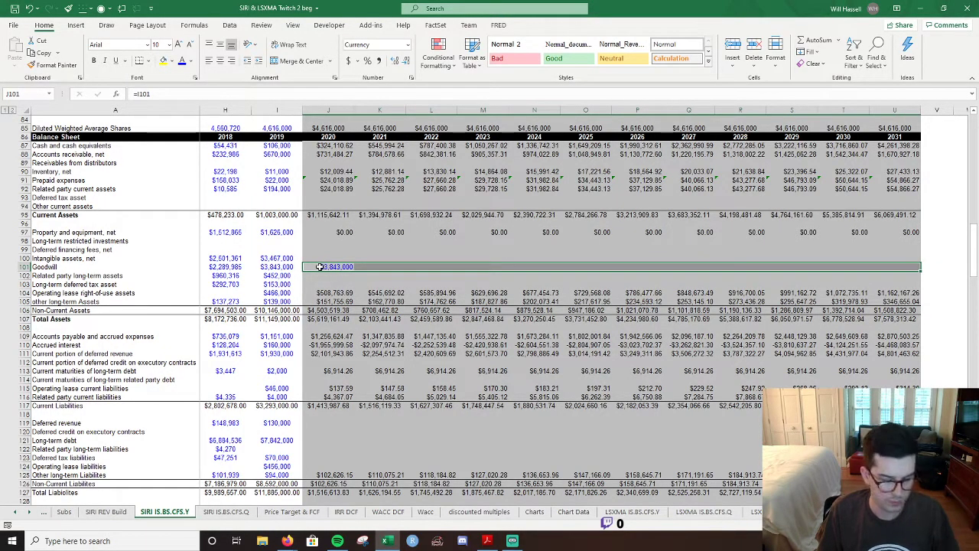
pyautogui.hotkey('ctrl', 'r')
# Link 2020 net intangible assets in J100 to the amortization schedule's intangible assets with =J258.
pyautogui.press('Up')
pyautogui.write('=')
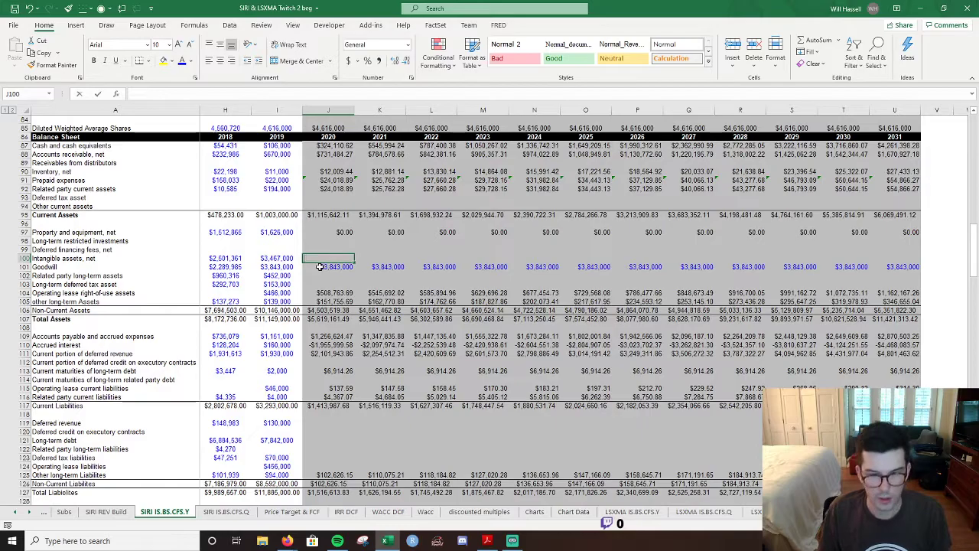
pyautogui.scroll(-17, 322, 268)
pyautogui.scroll(17, 332, 279)
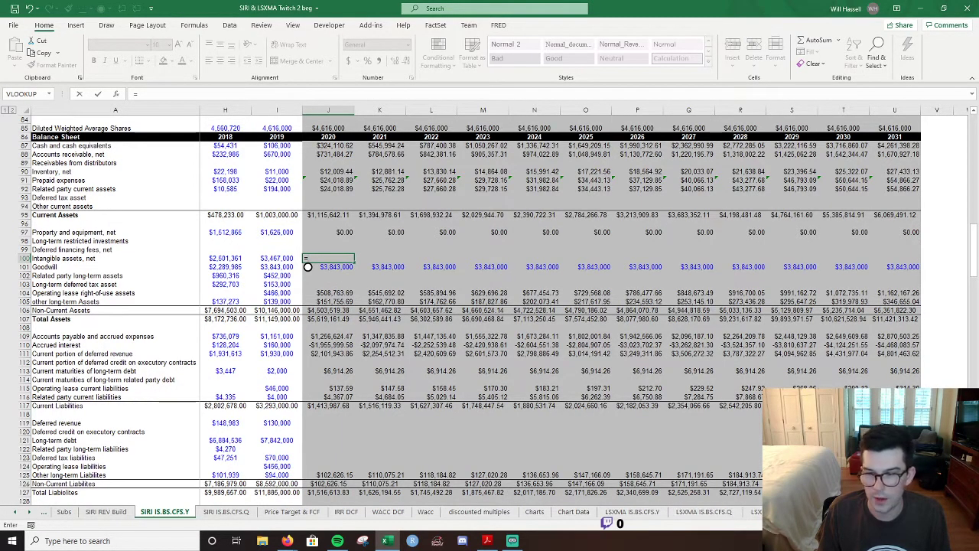
pyautogui.hscroll(-3, 519, 327)
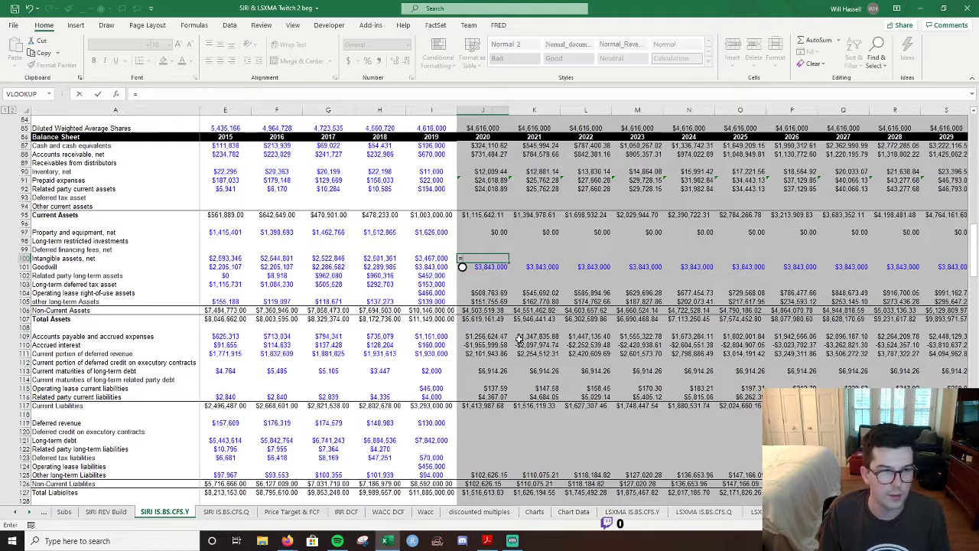
pyautogui.scroll(-20, 520, 326)
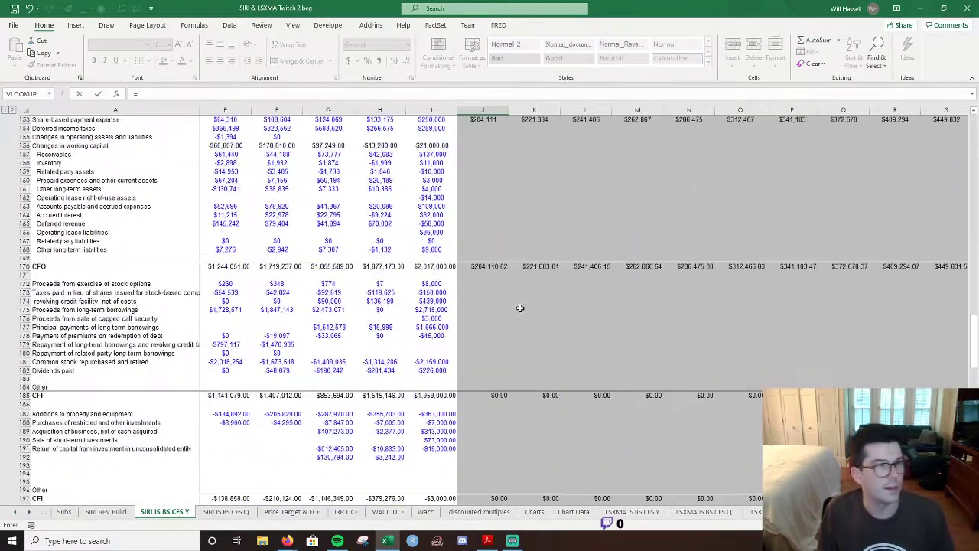
pyautogui.scroll(-20, 519, 307)
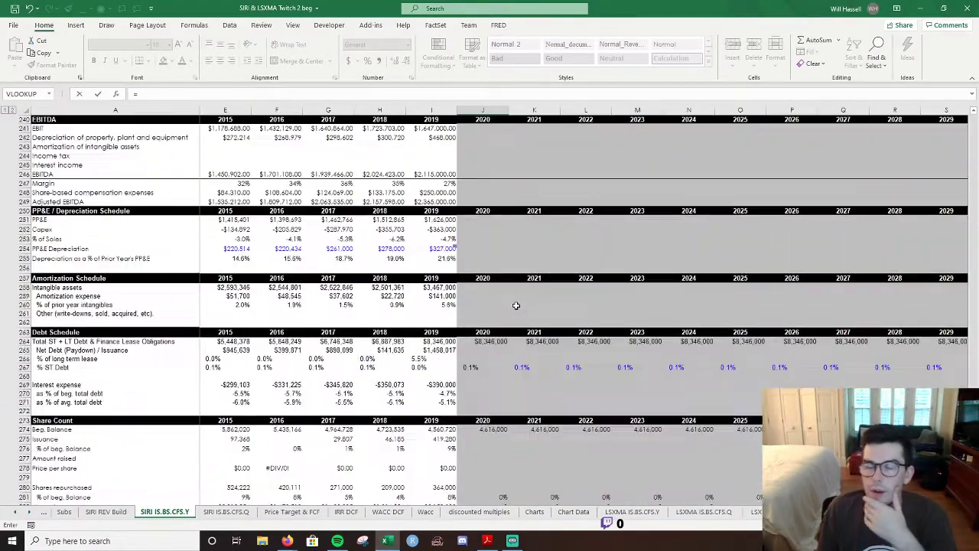
pyautogui.scroll(8, 516, 305)
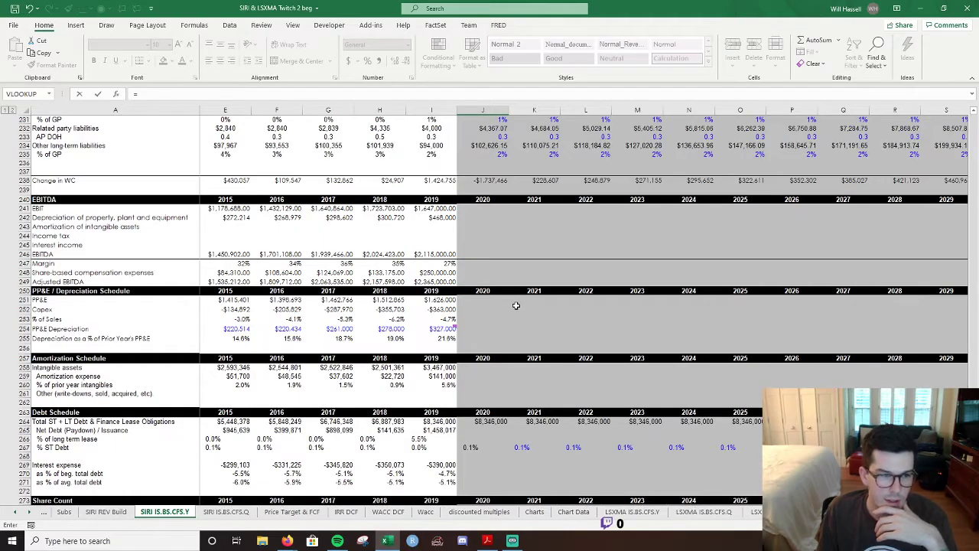
pyautogui.click(473, 367)
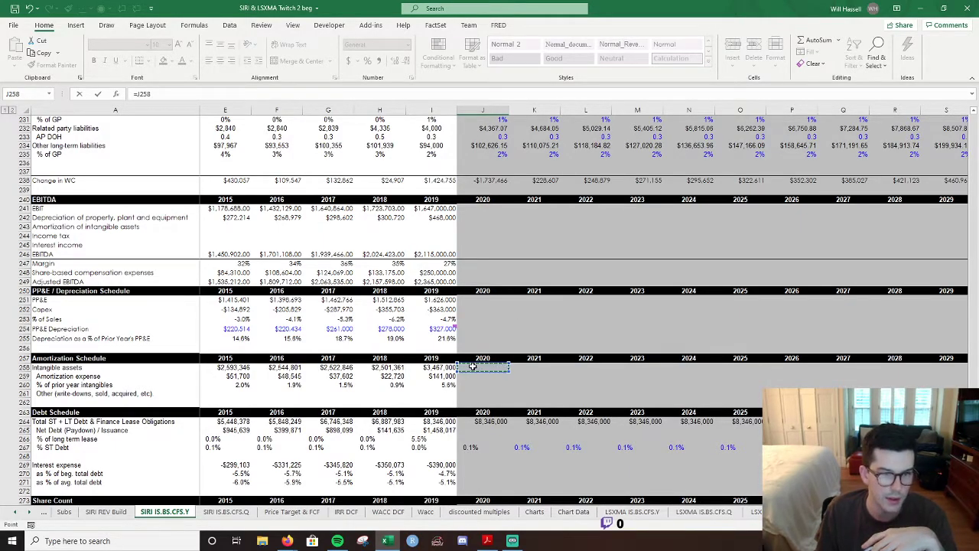
pyautogui.hotkey('shift', 'Return')
# Fill the 2020 net intangible assets link across the balance sheet through 2031.
pyautogui.scroll(5, 473, 367)
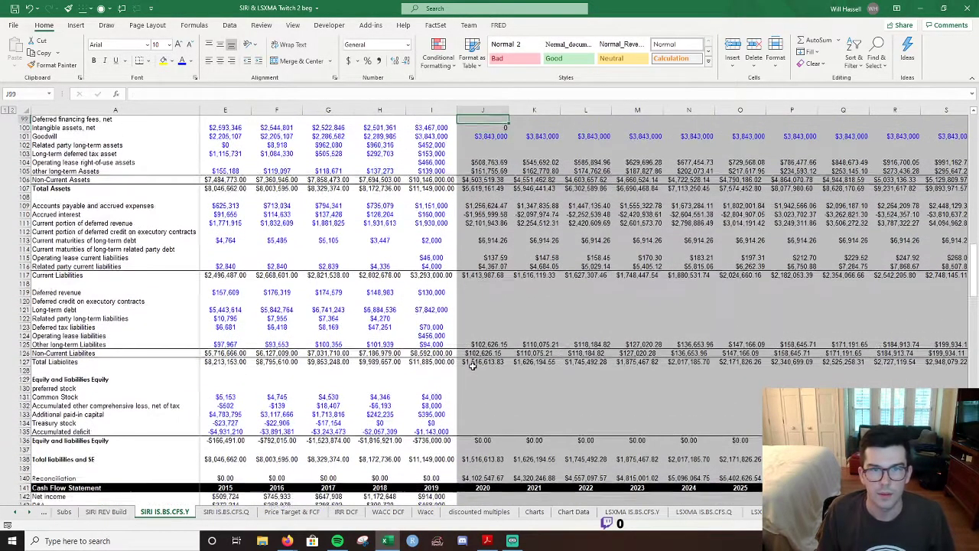
pyautogui.scroll(3, 473, 366)
pyautogui.press('Down')
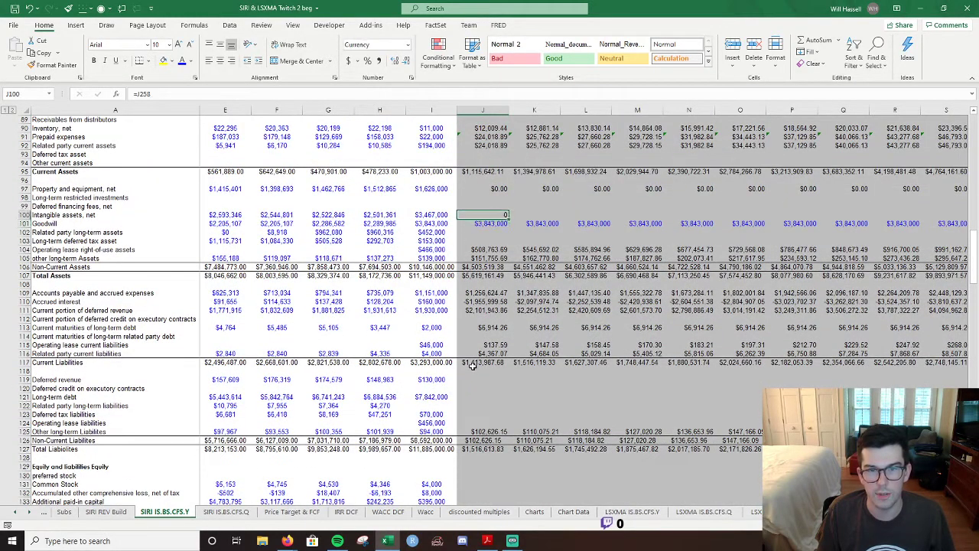
pyautogui.hotkey('shift', 'Right')
pyautogui.hotkey('shift', 'Right')
pyautogui.hotkey('shift', 'Right')
pyautogui.hotkey('shift', 'Right')
pyautogui.hotkey('shift', 'Right')
pyautogui.hotkey('shift', 'Right')
pyautogui.hotkey('shift', 'Right')
pyautogui.hotkey('shift', 'Right')
pyautogui.hotkey('shift', 'Right')
pyautogui.hotkey('shift', 'Right')
pyautogui.hotkey('shift', 'Right')
pyautogui.hotkey('shift', 'Right')
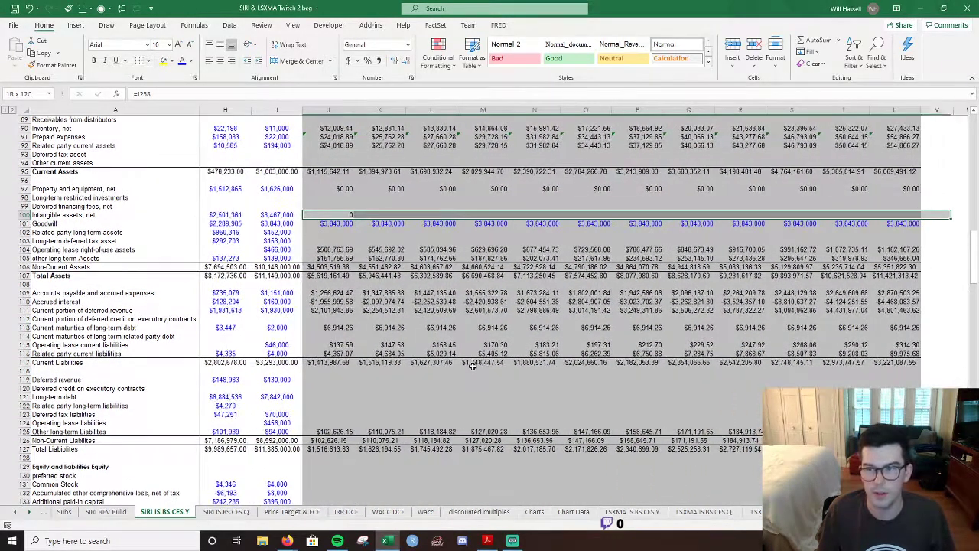
pyautogui.hotkey('ctrl', 'r')
# Copy the currency formatting of the property and equipment forecast row onto the intangible assets forecast row.
pyautogui.press('Left')
pyautogui.press('Down')
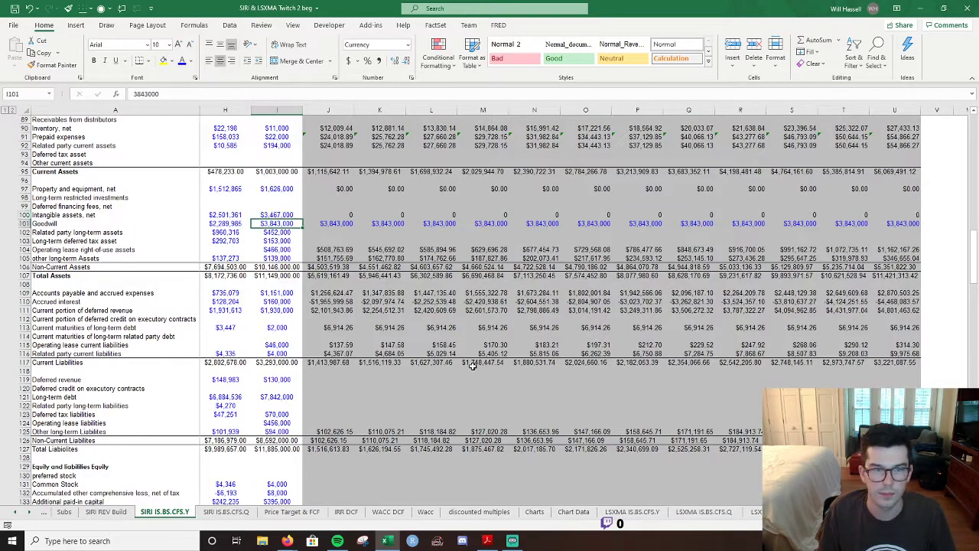
pyautogui.press('Right')
pyautogui.press('Up')
pyautogui.press('Up')
pyautogui.press('Up')
pyautogui.press('Up')
pyautogui.hotkey('ctrl', 'shift', 'Right')
pyautogui.hotkey('alt', 'h')
pyautogui.press('f')
pyautogui.press('p')
pyautogui.click(328, 215)
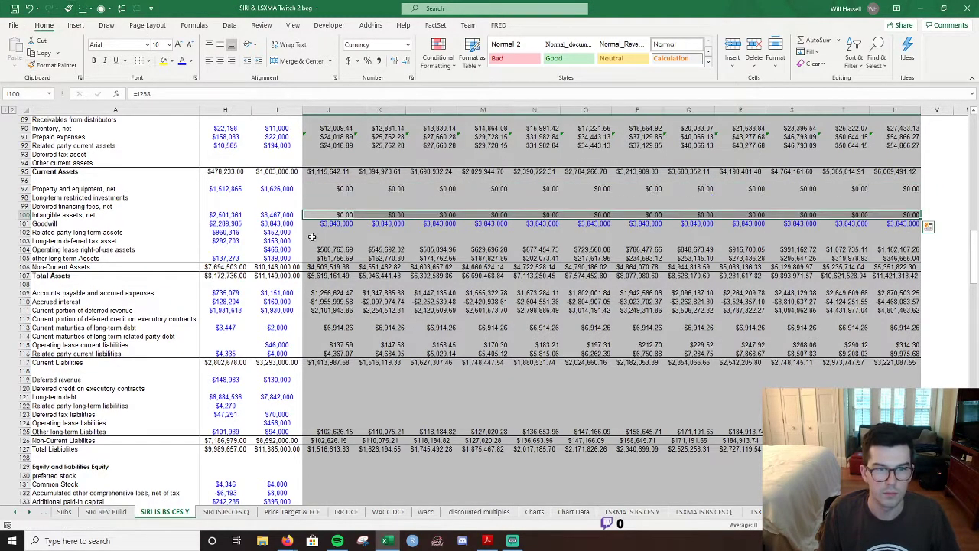
# Examine the historical balances of related party long-term assets and the long-term deferred tax asset on the balance sheet.
pyautogui.click(312, 239)
pyautogui.press('Up')
pyautogui.press('Left')
pyautogui.press('Left')
pyautogui.press('Left')
pyautogui.press('Left')
pyautogui.press('Left')
pyautogui.press('Left')
pyautogui.press('Left')
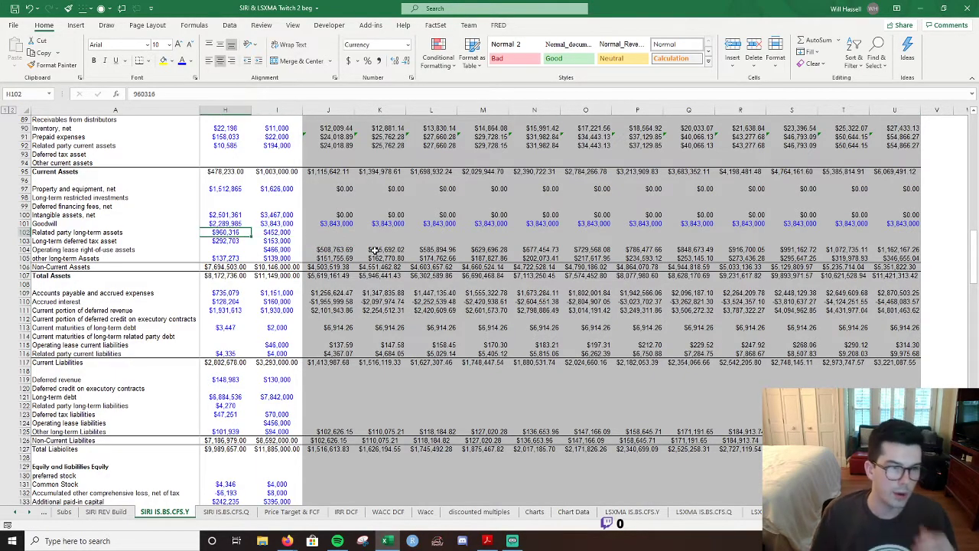
pyautogui.press('Right')
pyautogui.press('Right')
pyautogui.press('Right')
pyautogui.press('Right')
pyautogui.press('Right')
pyautogui.press('Right')
pyautogui.press('Right')
pyautogui.press('Down')
pyautogui.press('Left')
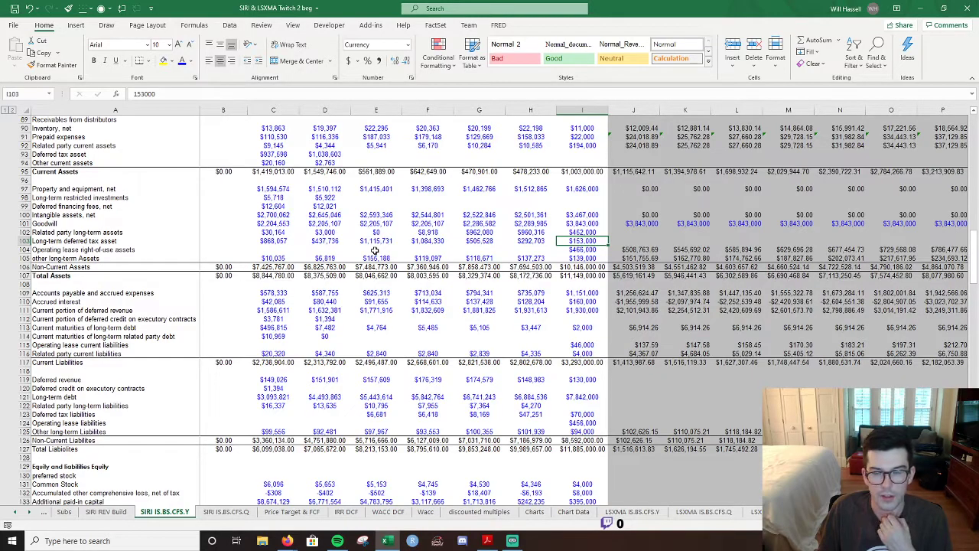
pyautogui.press('Up')
pyautogui.scroll(3, 609, 215)
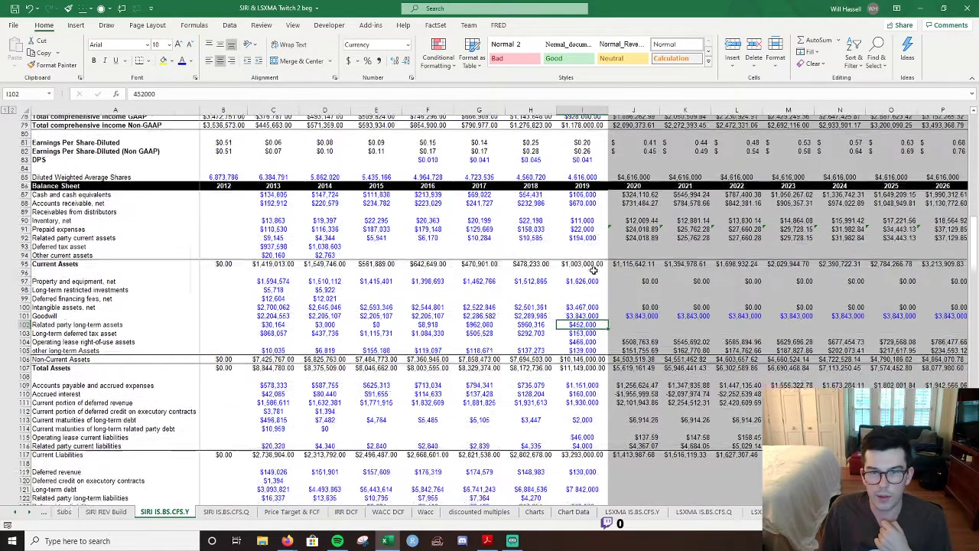
pyautogui.scroll(-3, 609, 215)
pyautogui.scroll(-2, 638, 240)
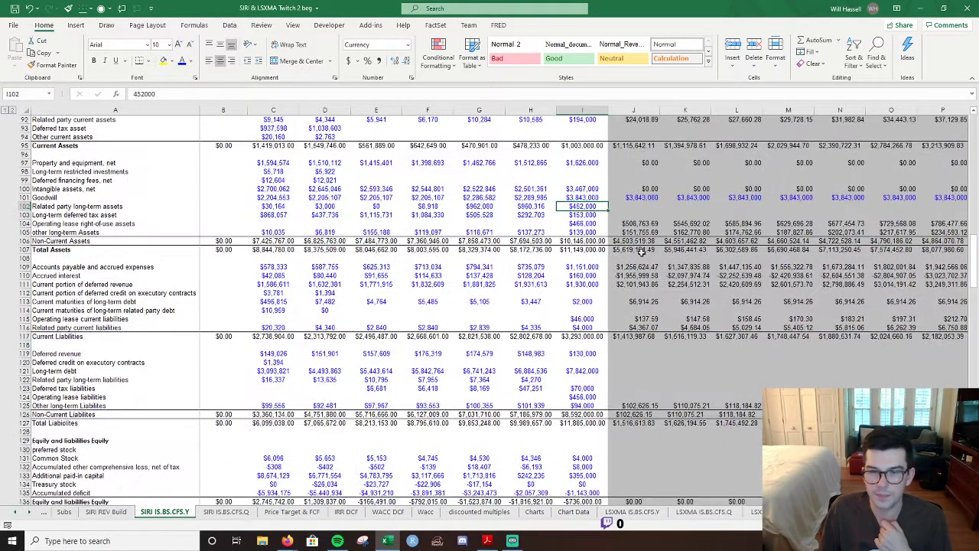
# Check which lease and related party liabilities the working capital schedule covers, tracing the 2019 related party liabilities link to the balance sheet.
pyautogui.click(663, 345)
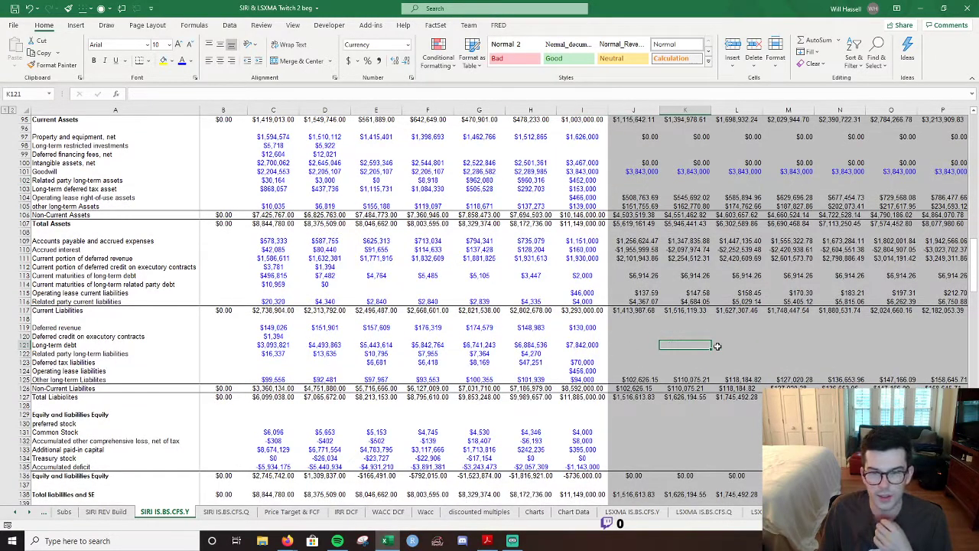
pyautogui.click(633, 345)
pyautogui.click(619, 363)
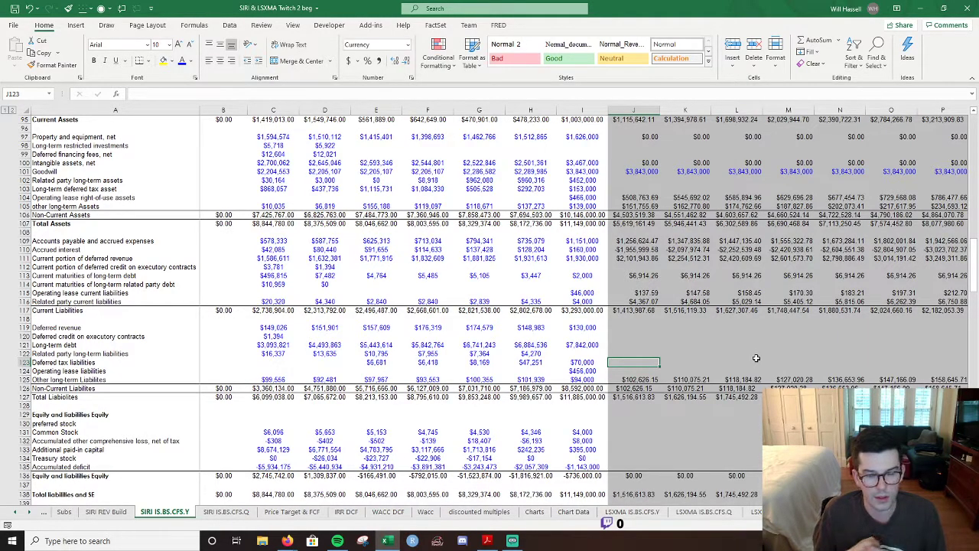
pyautogui.scroll(-5, 723, 351)
pyautogui.scroll(-20, 723, 351)
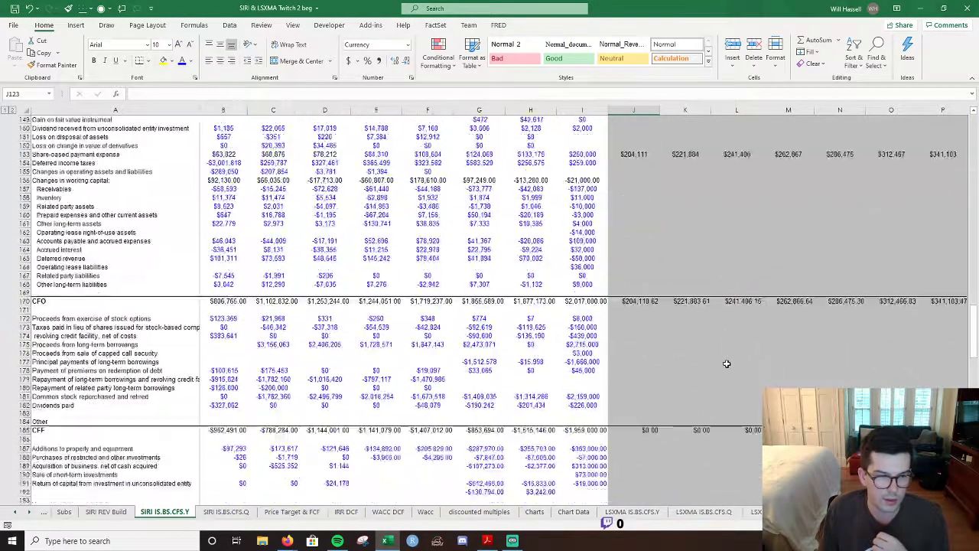
pyautogui.scroll(-2, 727, 365)
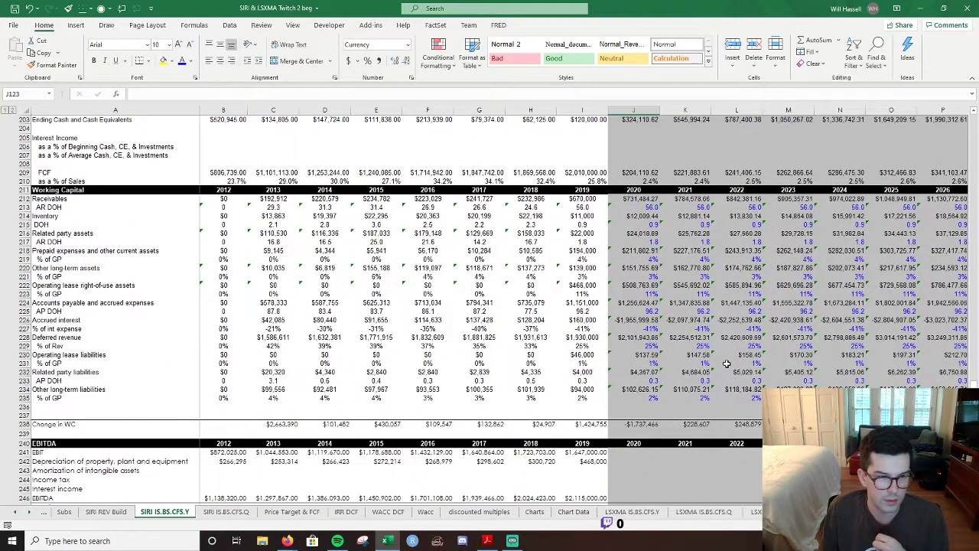
pyautogui.click(660, 355)
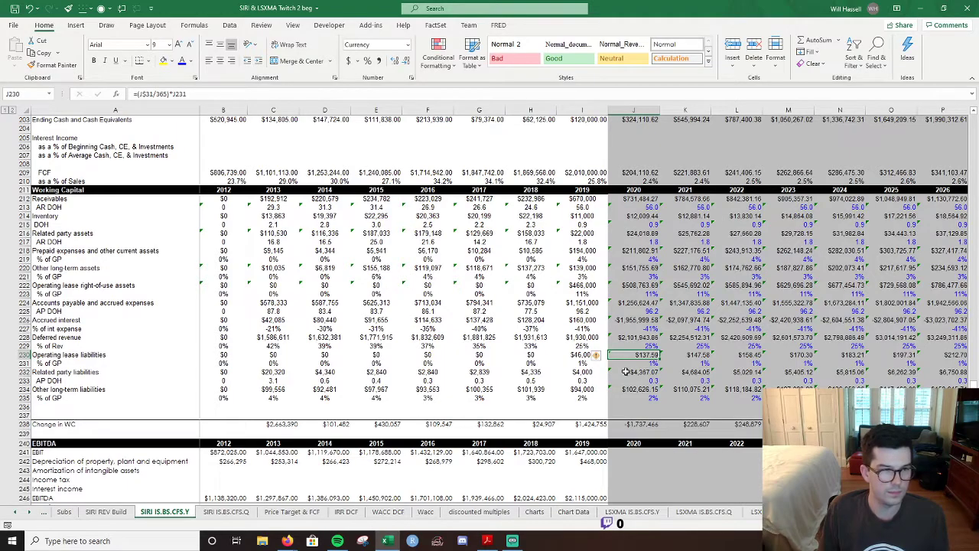
pyautogui.click(645, 285)
pyautogui.click(650, 372)
pyautogui.click(574, 373)
pyautogui.doubleClick(574, 373)
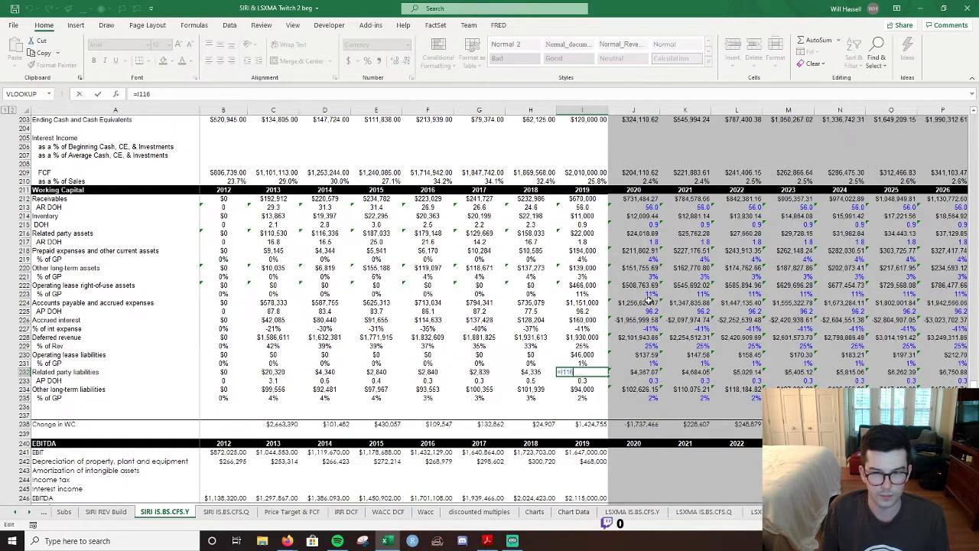
pyautogui.scroll(18, 641, 281)
pyautogui.scroll(13, 641, 281)
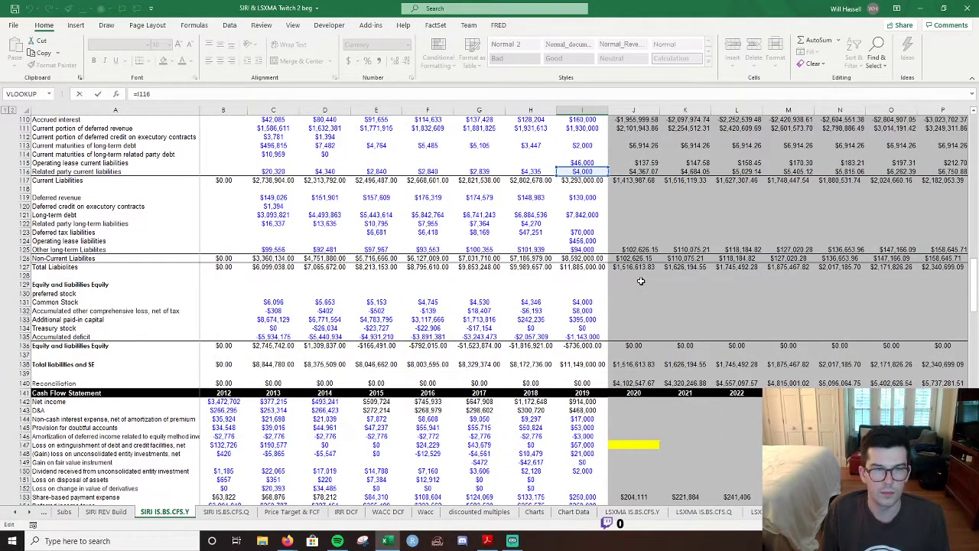
pyautogui.click(632, 239)
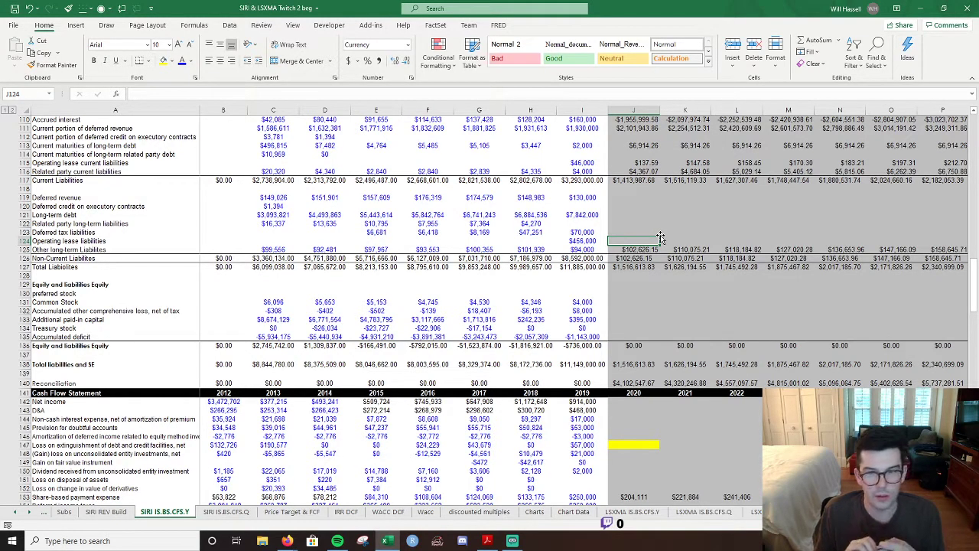
# Link 2020 common stock in J131 to the prior-year balance with =I131.
pyautogui.click(630, 303)
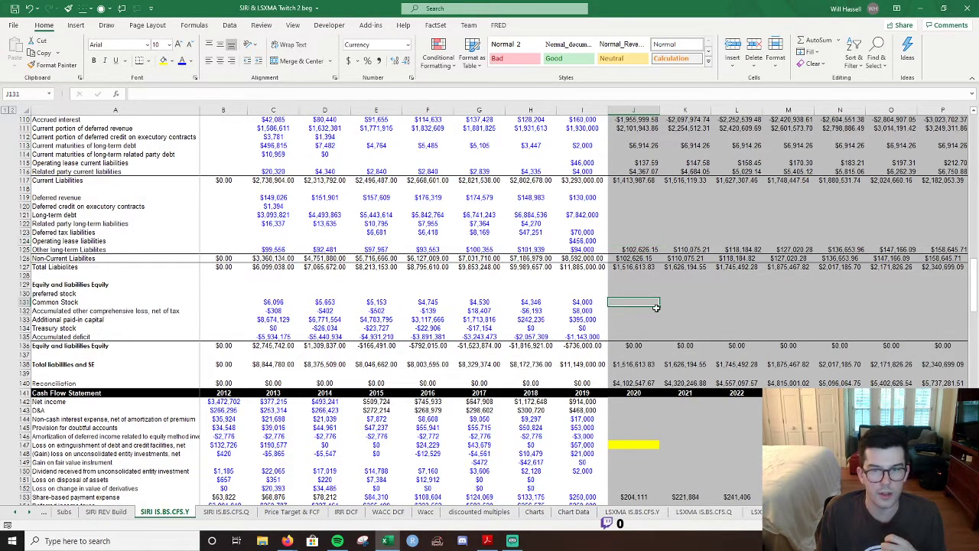
pyautogui.write('=')
pyautogui.press('Left')
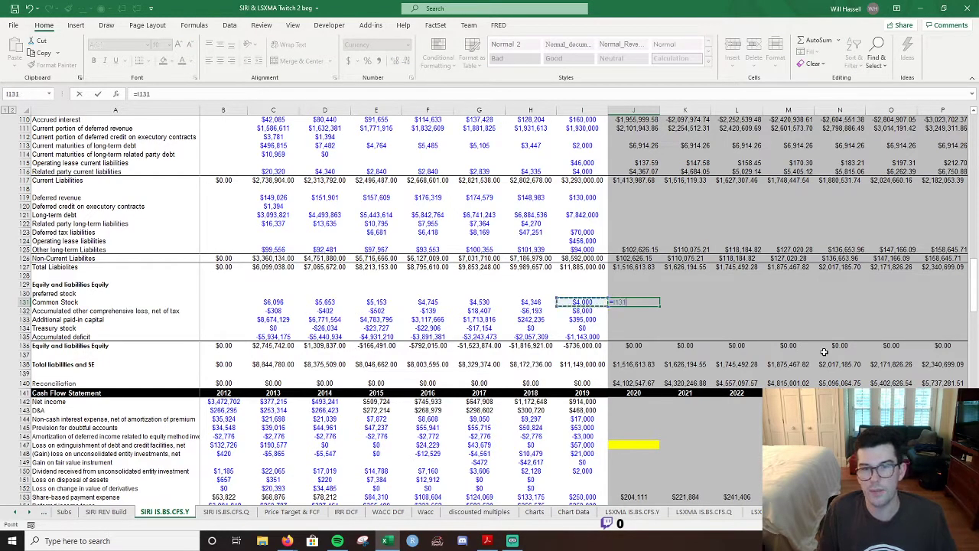
pyautogui.hotkey('ctrl', 'Return')
# Fill the 2020 common stock formula across the forecast years of the balance sheet.
pyautogui.hotkey('shift', 'Right')
pyautogui.hotkey('shift', 'Right')
pyautogui.hotkey('shift', 'Right')
pyautogui.hotkey('shift', 'Right')
pyautogui.hotkey('shift', 'Right')
pyautogui.hotkey('shift', 'Right')
pyautogui.hotkey('shift', 'Right')
pyautogui.hotkey('shift', 'Right')
pyautogui.hotkey('shift', 'Right')
pyautogui.hotkey('shift', 'Right')
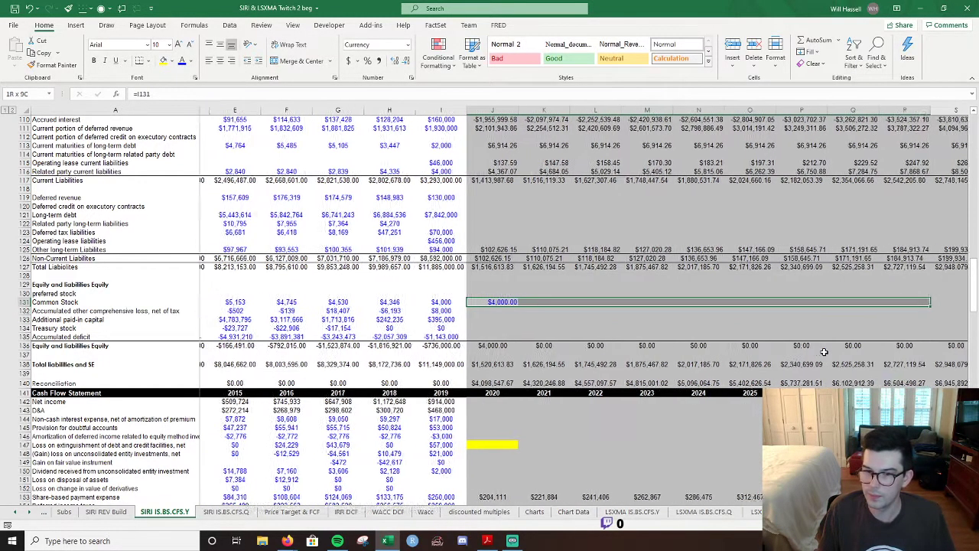
pyautogui.hotkey('ctrl', 'r')
# Review the historical common stock balances in row 131 alongside the forecast.
pyautogui.press('Left')
pyautogui.press('Left')
pyautogui.press('Left')
pyautogui.press('Left')
pyautogui.press('Left')
pyautogui.press('Left')
pyautogui.press('Right')
pyautogui.press('Right')
pyautogui.press('Right')
pyautogui.press('Right')
pyautogui.press('Right')
pyautogui.press('Right')
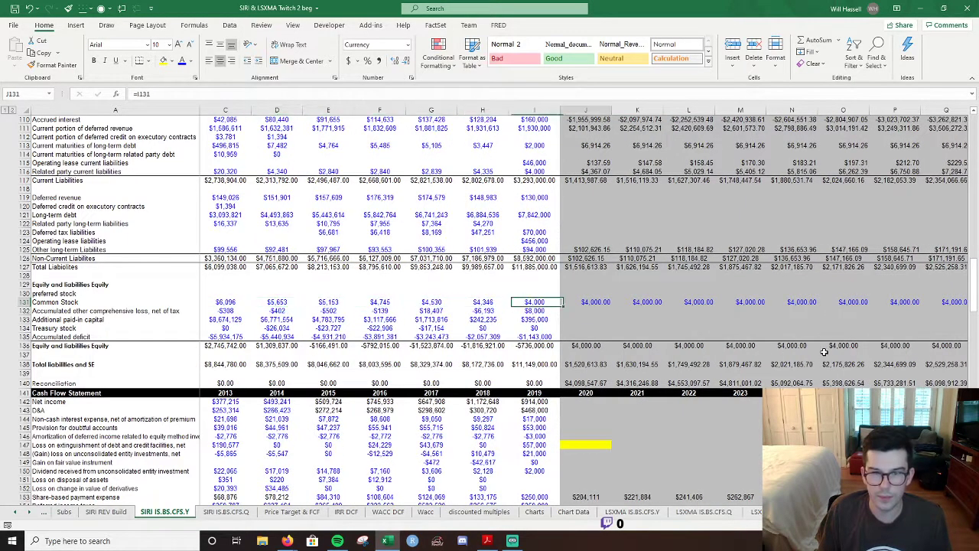
# Compare the operating lease right-of-use assets with the operating lease liabilities, tracing the 2020 asset link to the working capital schedule.
pyautogui.press('Up')
pyautogui.scroll(3, 447, 237)
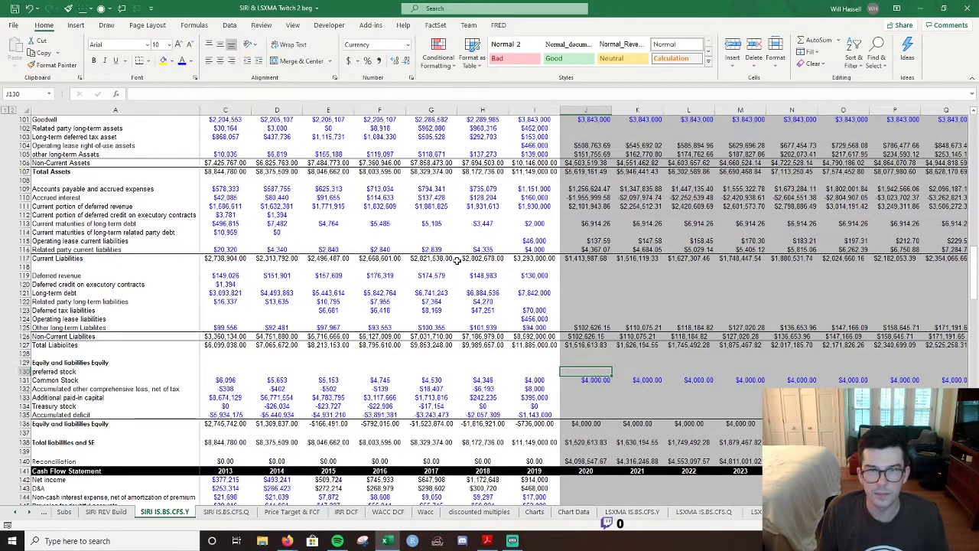
pyautogui.scroll(3, 457, 262)
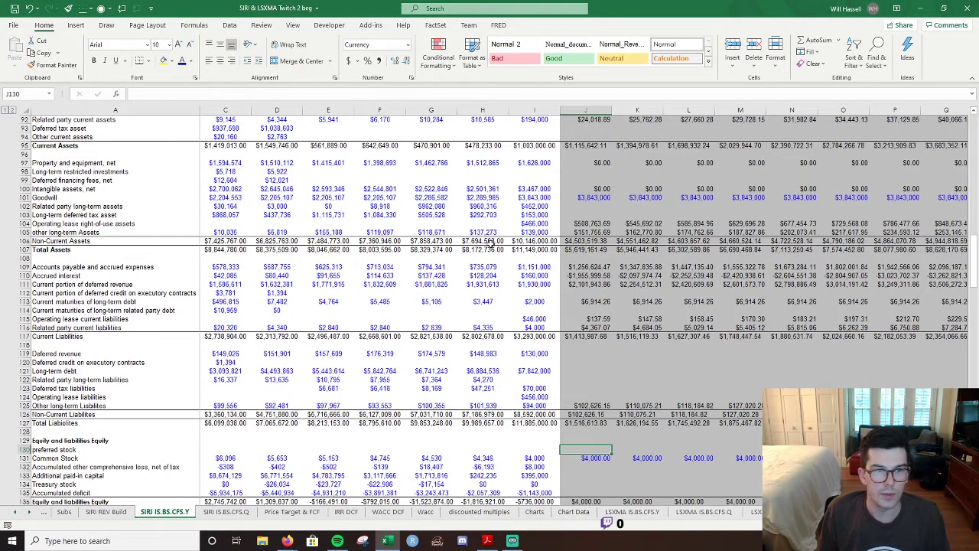
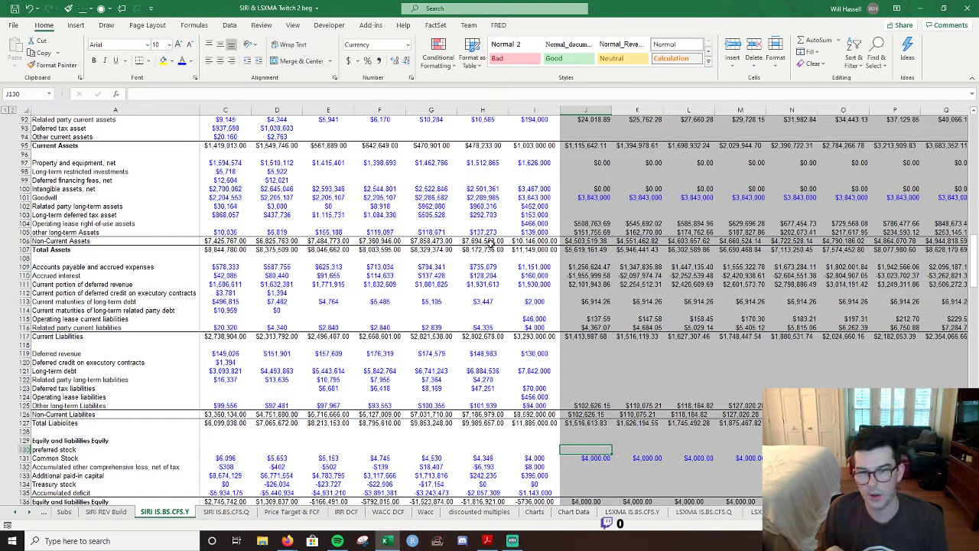
pyautogui.click(535, 396)
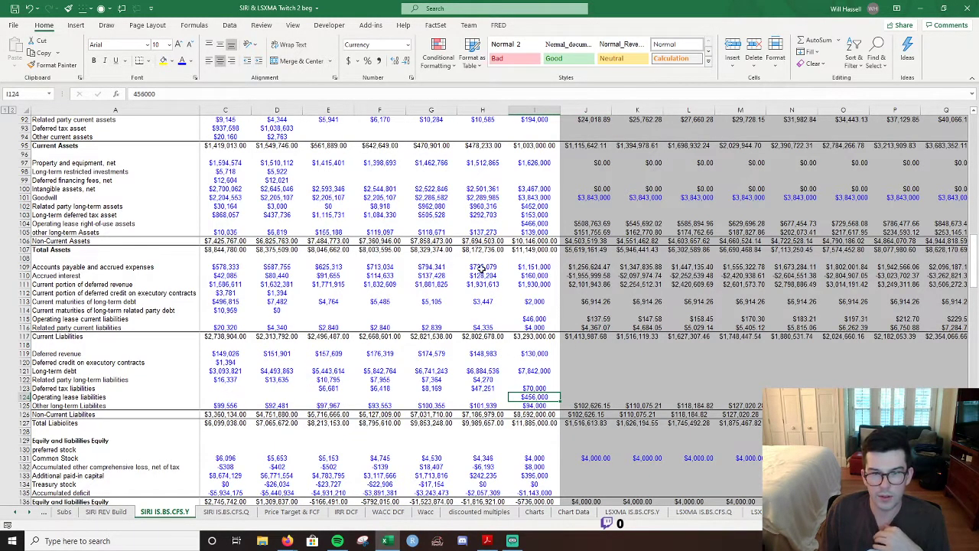
pyautogui.click(534, 224)
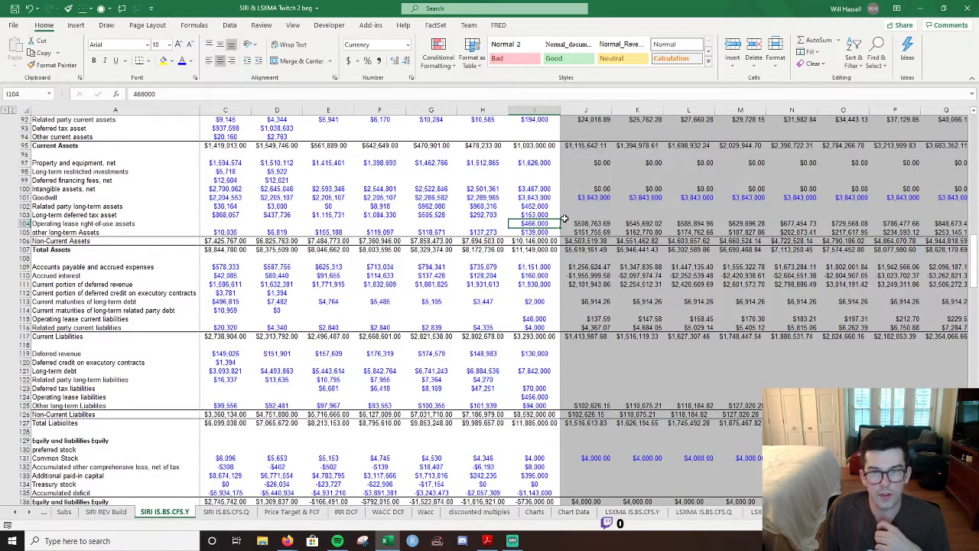
pyautogui.click(593, 223)
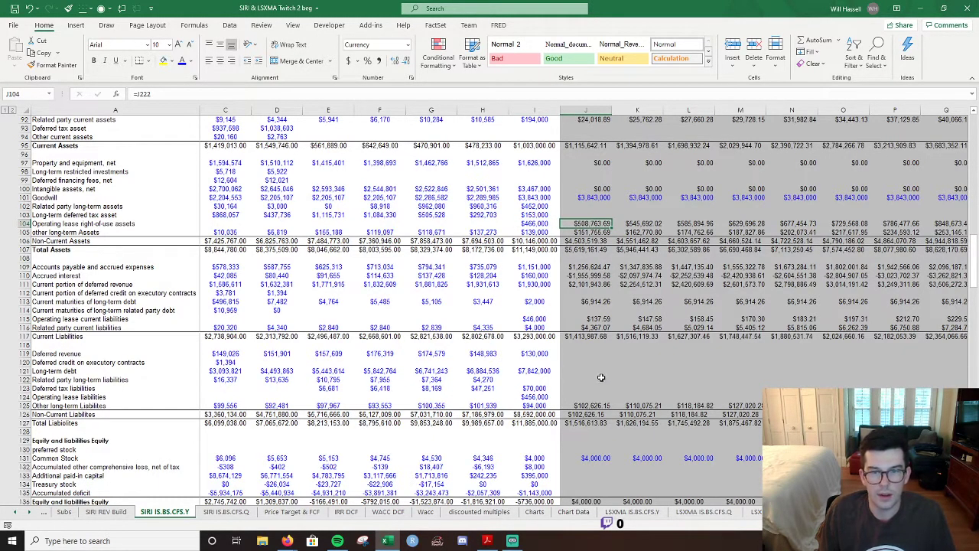
pyautogui.doubleClick(547, 397)
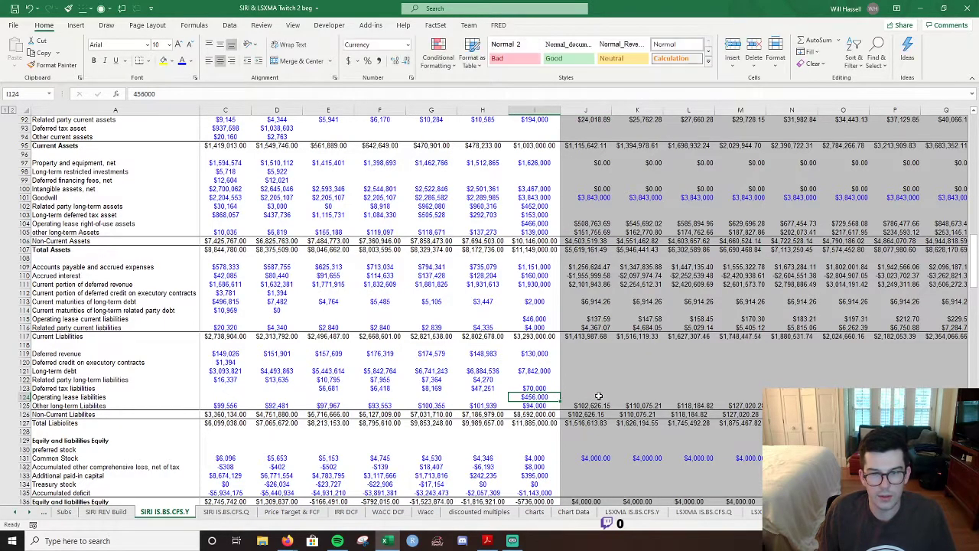
pyautogui.doubleClick(586, 224)
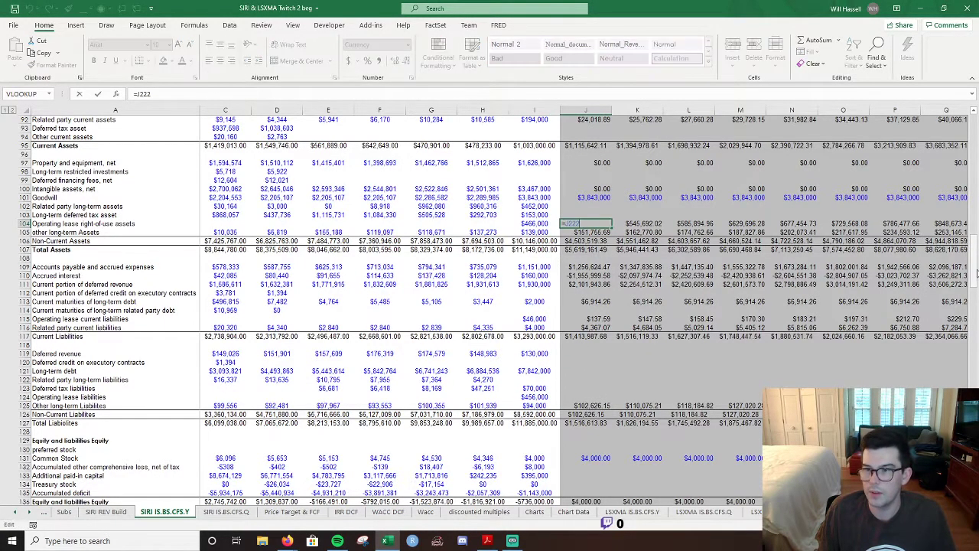
pyautogui.moveTo(975, 279); pyautogui.dragTo(975, 283)
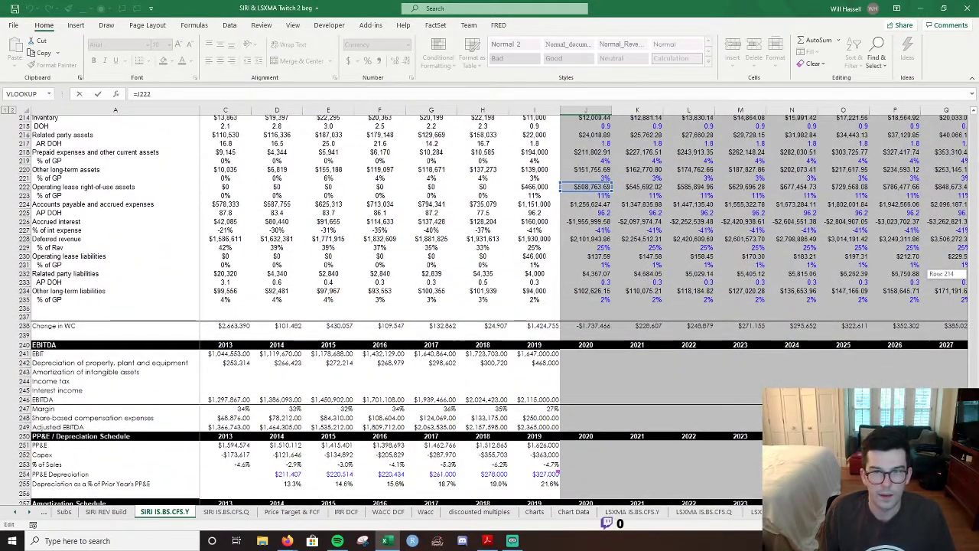
pyautogui.click(534, 189)
pyautogui.scroll(15, 618, 222)
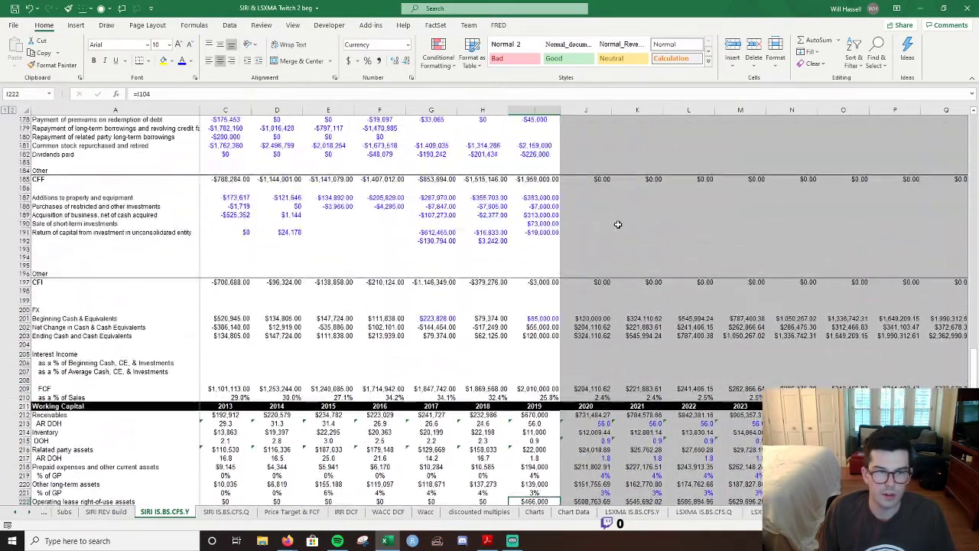
pyautogui.scroll(20, 609, 306)
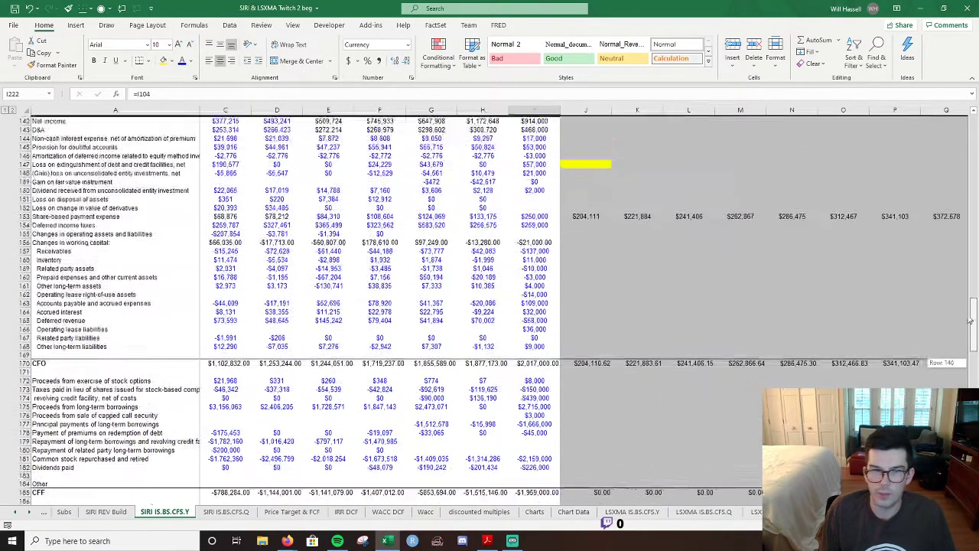
pyautogui.scroll(2, 609, 305)
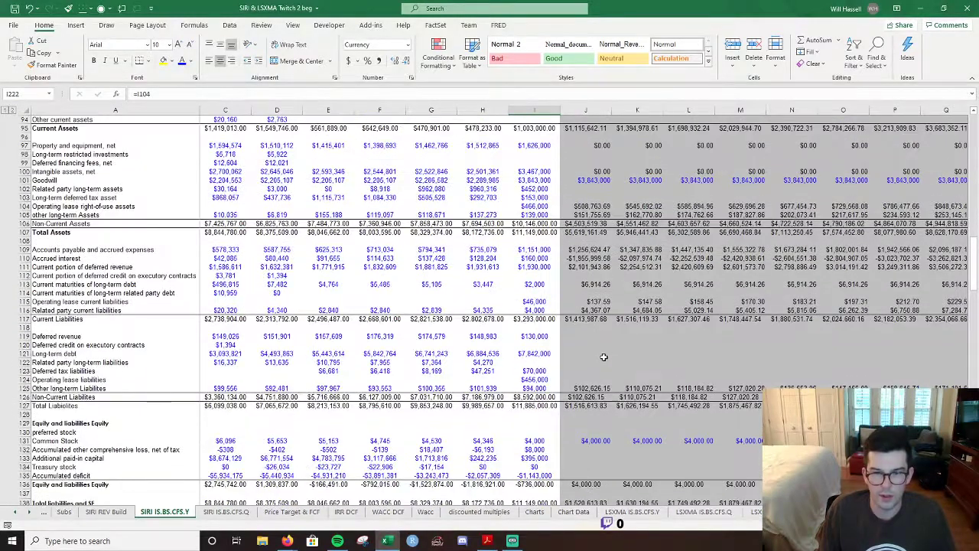
# Calculate 2020 long-term debt in J121 as the debt schedule total less current maturities of long-term debt, using =J264-J113.
pyautogui.click(570, 339)
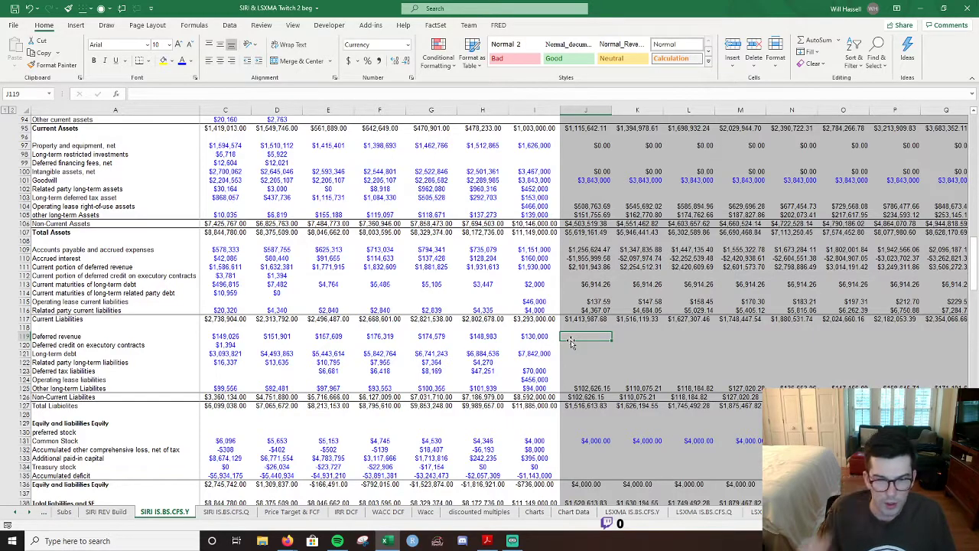
pyautogui.click(576, 354)
pyautogui.write('=')
pyautogui.scroll(-13, 665, 361)
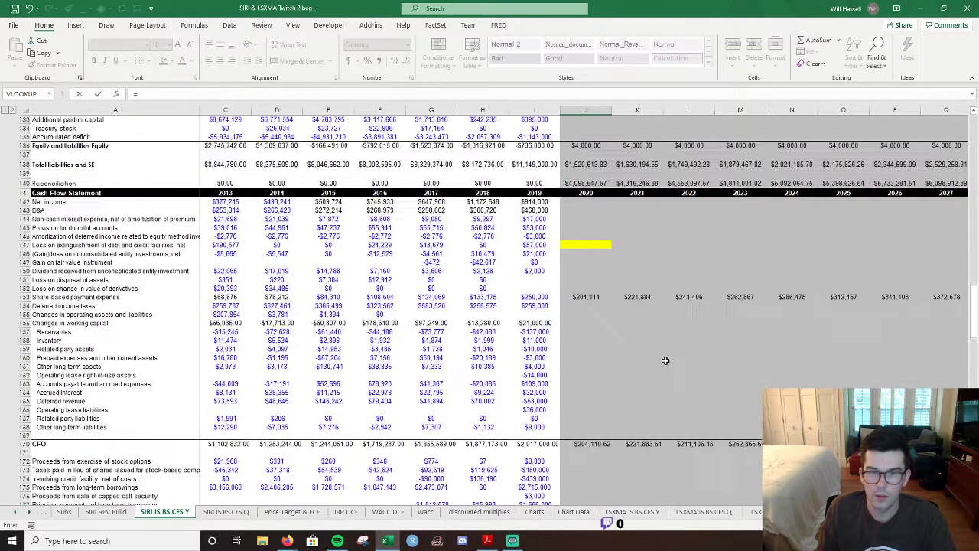
pyautogui.scroll(2, 666, 360)
pyautogui.scroll(3, 666, 360)
pyautogui.scroll(-18, 677, 344)
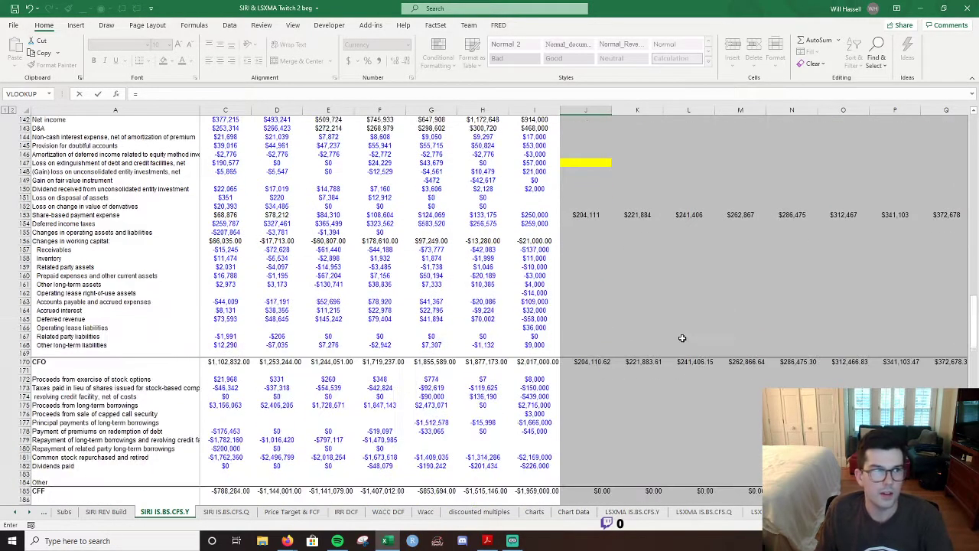
pyautogui.scroll(-15, 682, 342)
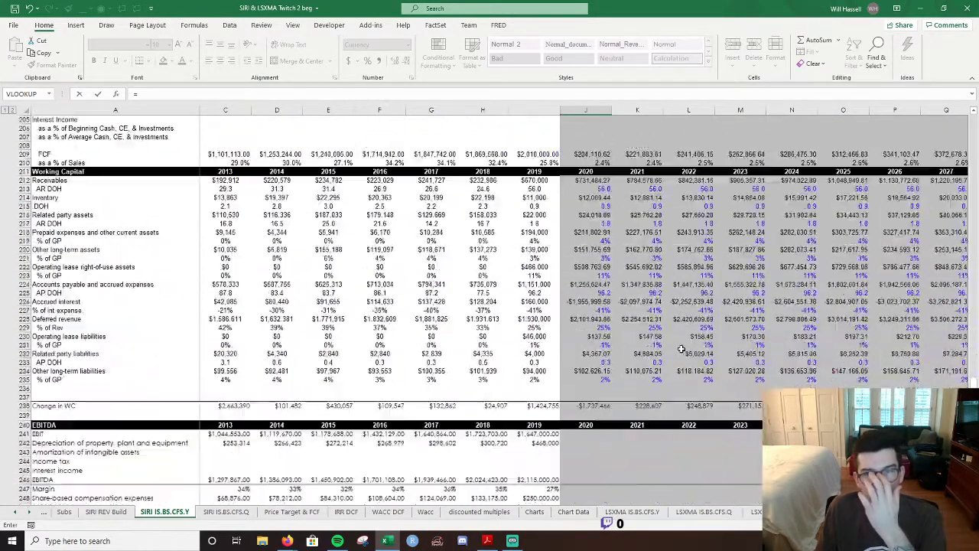
pyautogui.scroll(-7, 641, 370)
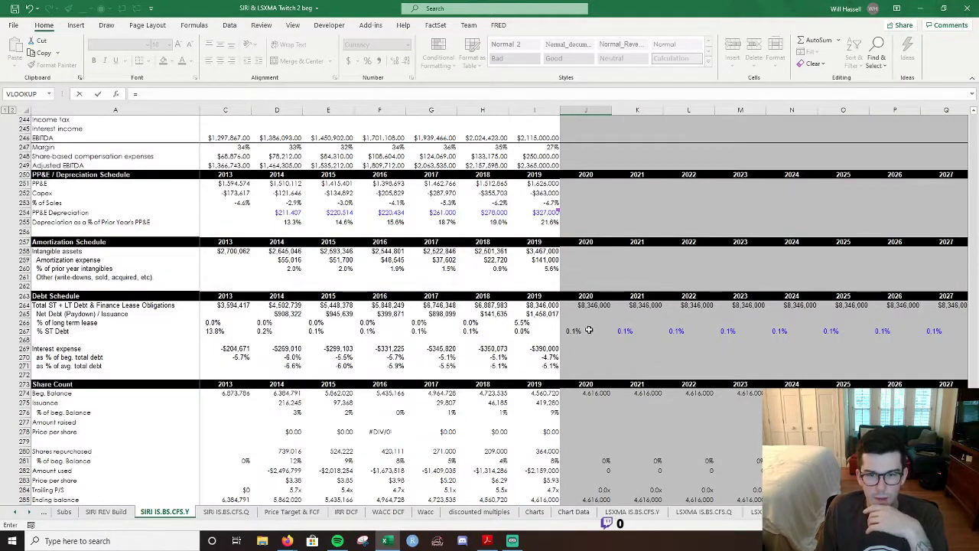
pyautogui.click(601, 307)
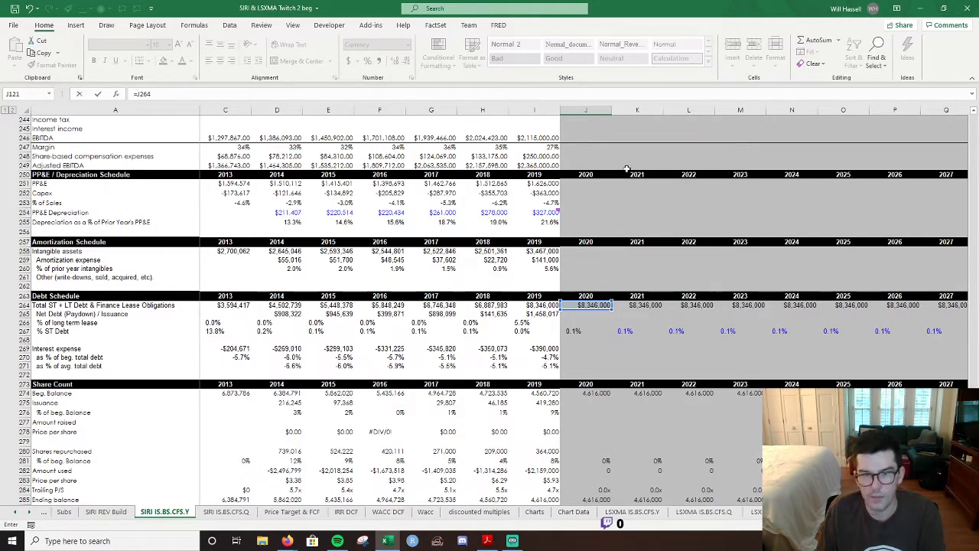
pyautogui.write('-')
pyautogui.scroll(20, 582, 262)
pyautogui.scroll(18, 581, 262)
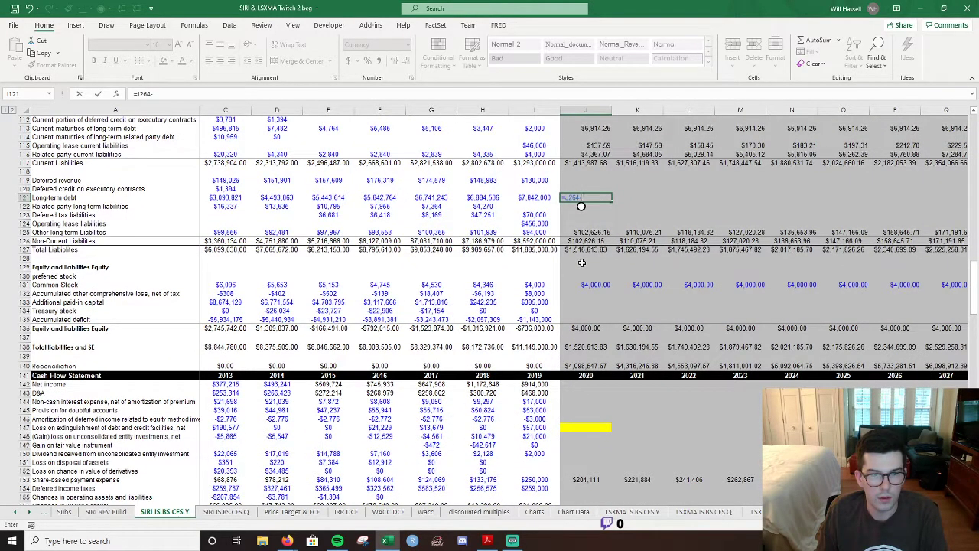
pyautogui.scroll(2, 582, 262)
pyautogui.scroll(2, 584, 267)
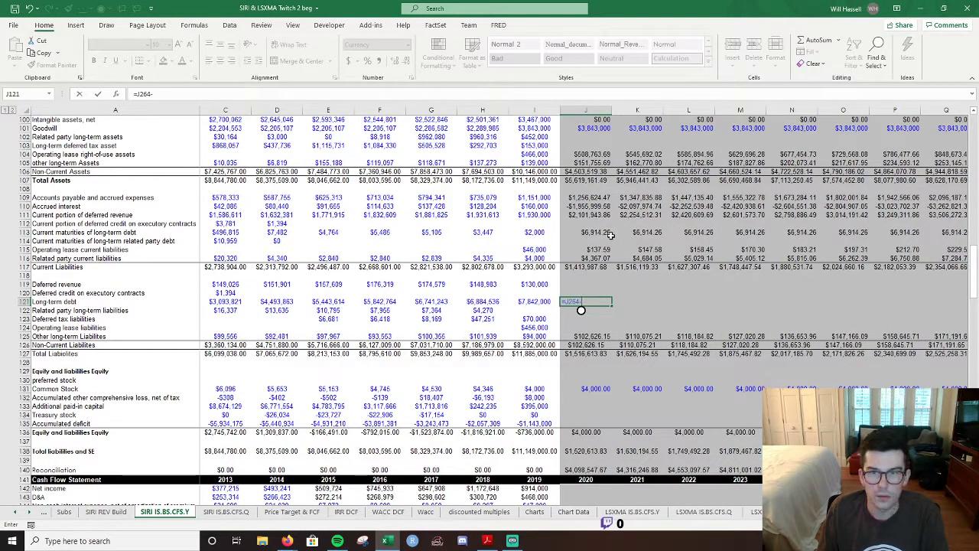
pyautogui.click(602, 232)
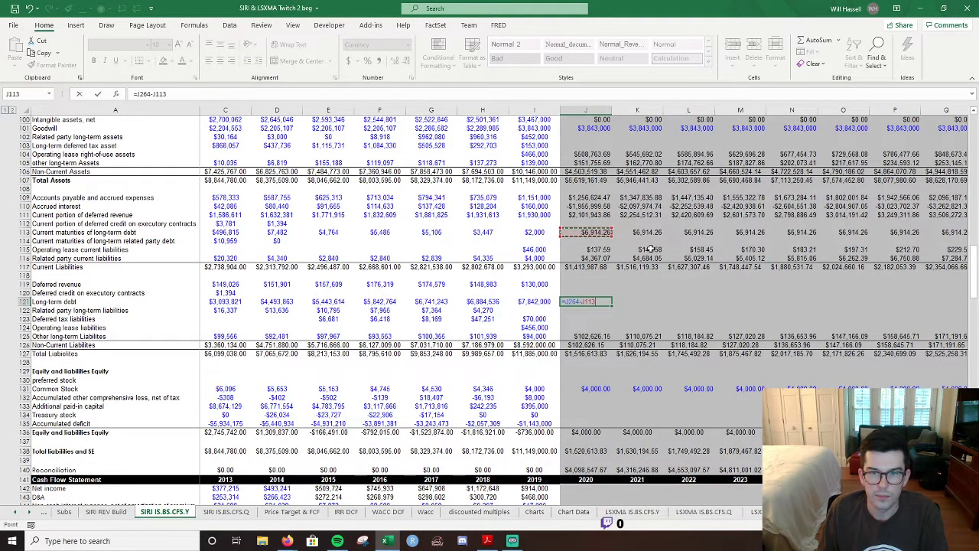
pyautogui.press('Return')
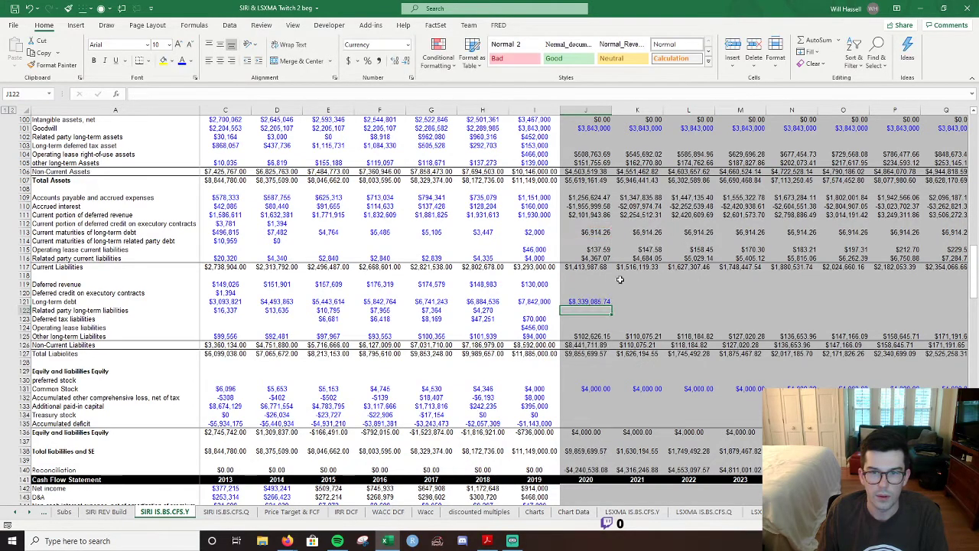
# Set the font colour of the 2020 long-term debt formula in J121 to Automatic.
pyautogui.click(599, 301)
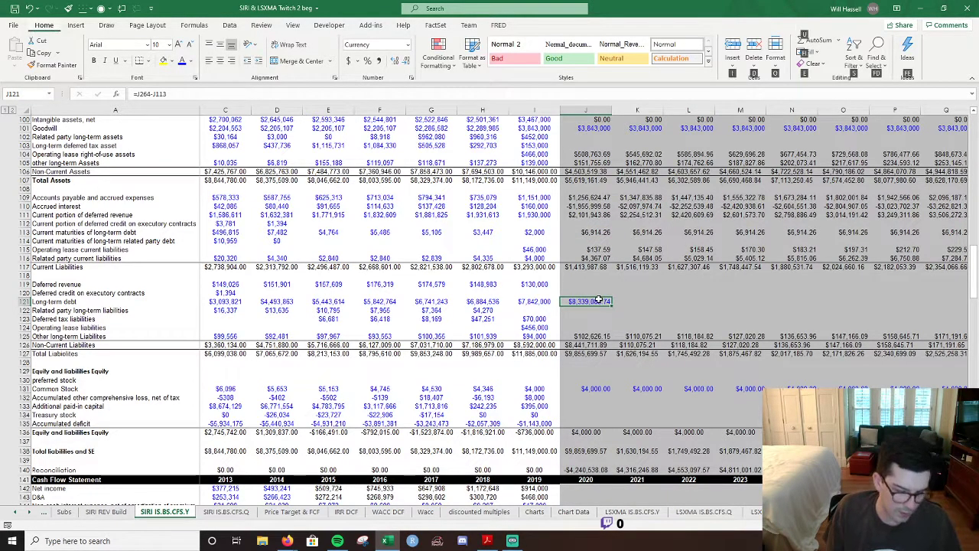
pyautogui.hotkey('alt', 'h')
pyautogui.press('f')
pyautogui.press('c')
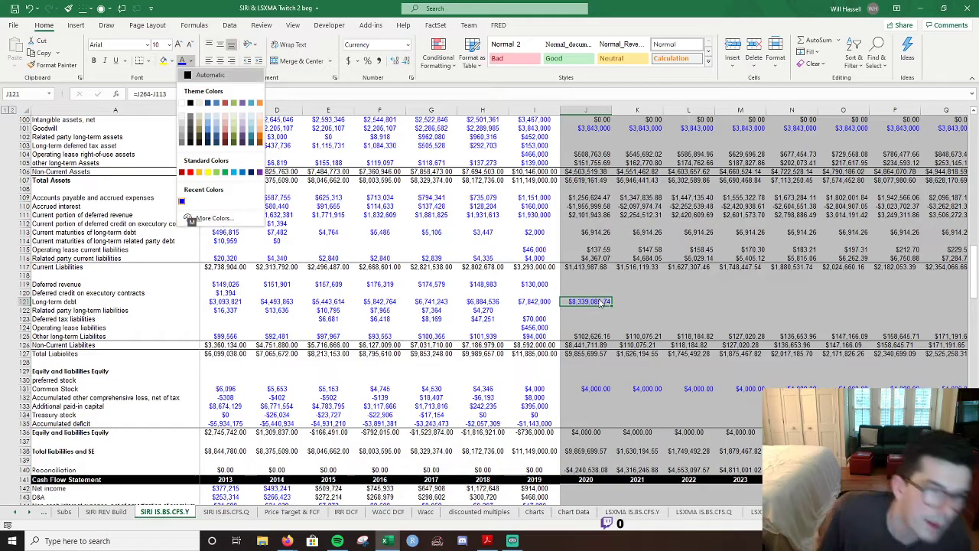
pyautogui.press('Escape')
pyautogui.click(589, 328)
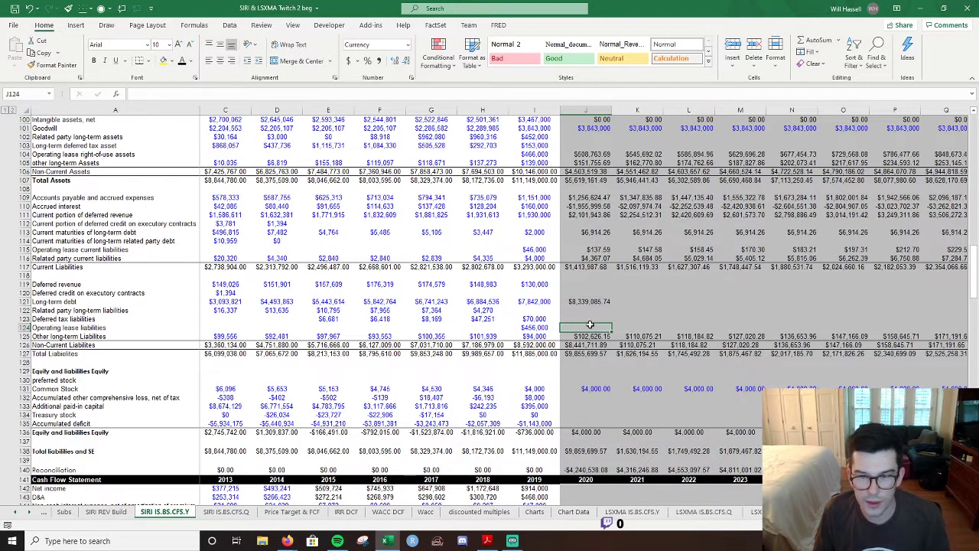
pyautogui.write('=')
pyautogui.scroll(-6, 624, 345)
pyautogui.scroll(-7, 624, 345)
pyautogui.scroll(12, 626, 349)
pyautogui.press('Escape')
# Link the 2020 % of long term lease in the debt schedule to the prior year with =I266.
pyautogui.scroll(-20, 629, 353)
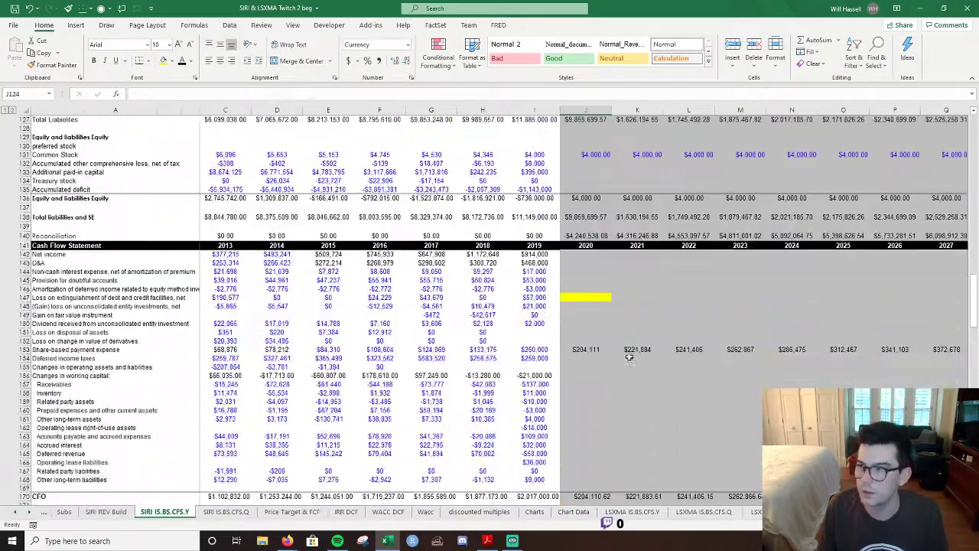
pyautogui.scroll(-13, 631, 376)
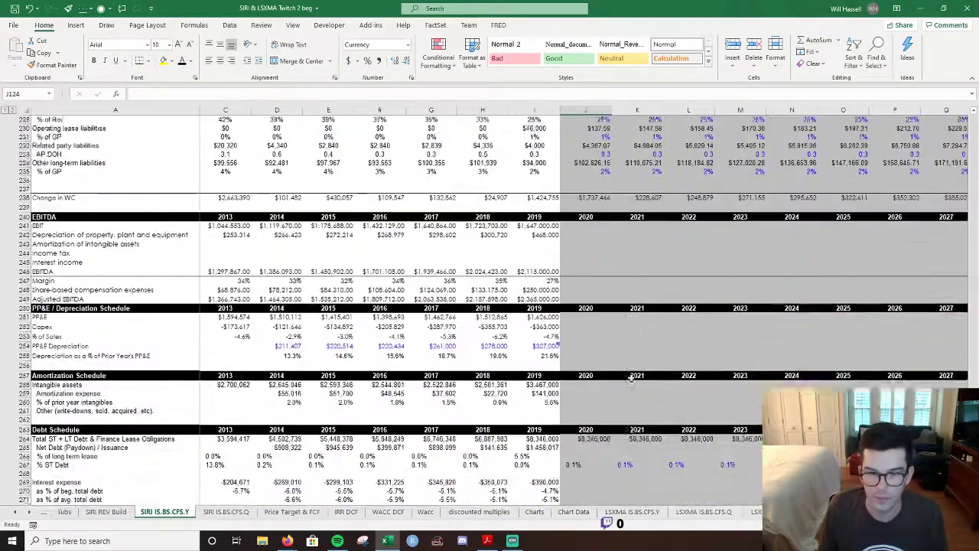
pyautogui.click(593, 379)
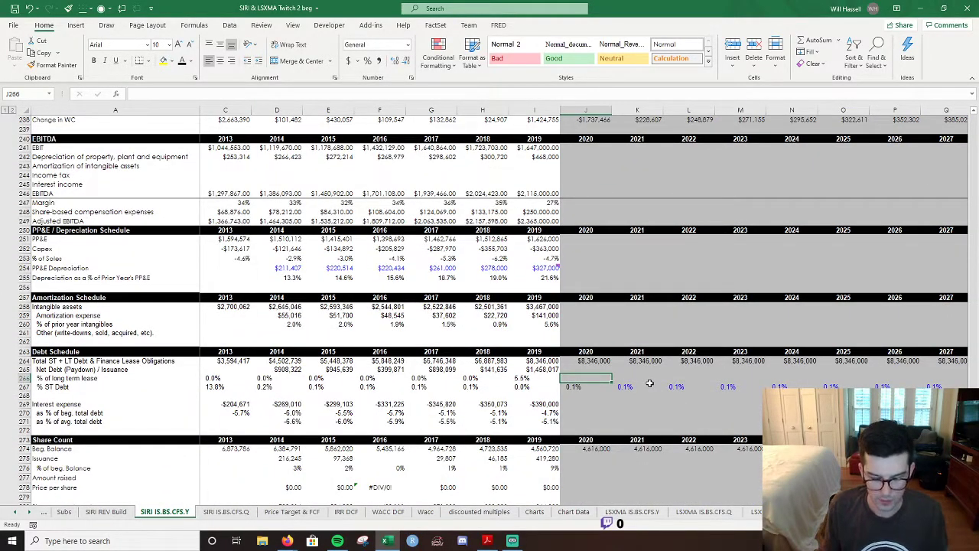
pyautogui.write('=')
pyautogui.press('Left')
pyautogui.press('Return')
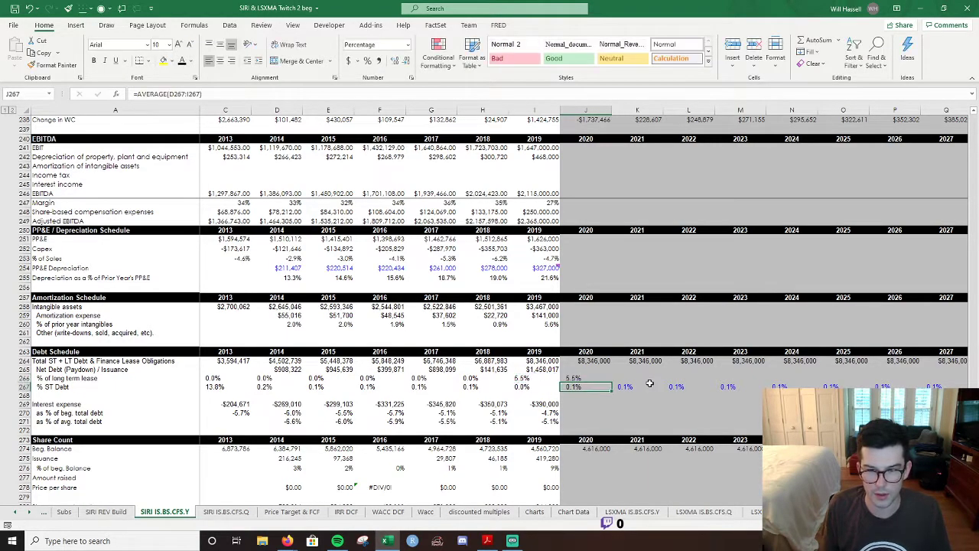
# Link the 2021 % of long term lease in K266 to the 2020 percentage with =J266.
pyautogui.press('Up')
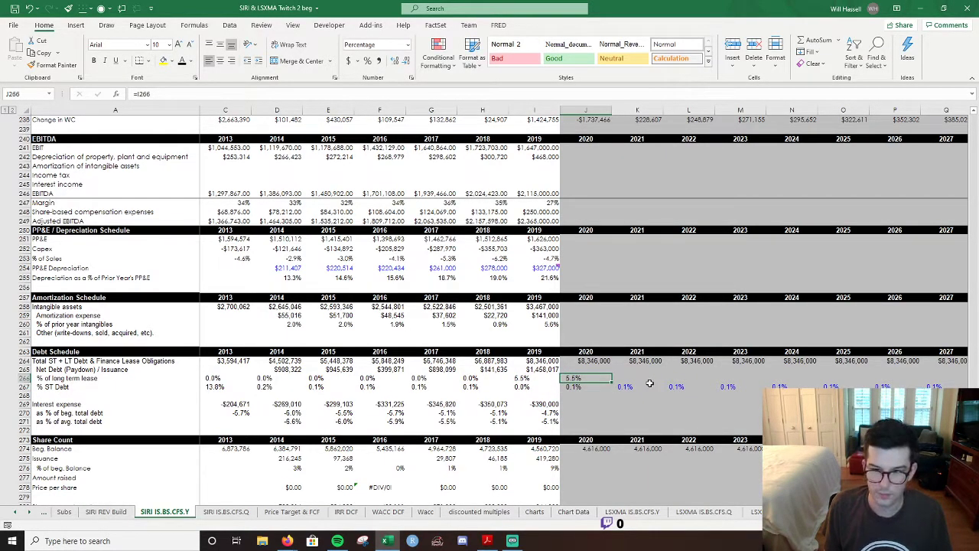
pyautogui.press('Right')
pyautogui.write('=')
pyautogui.press('Left')
pyautogui.press('Return')
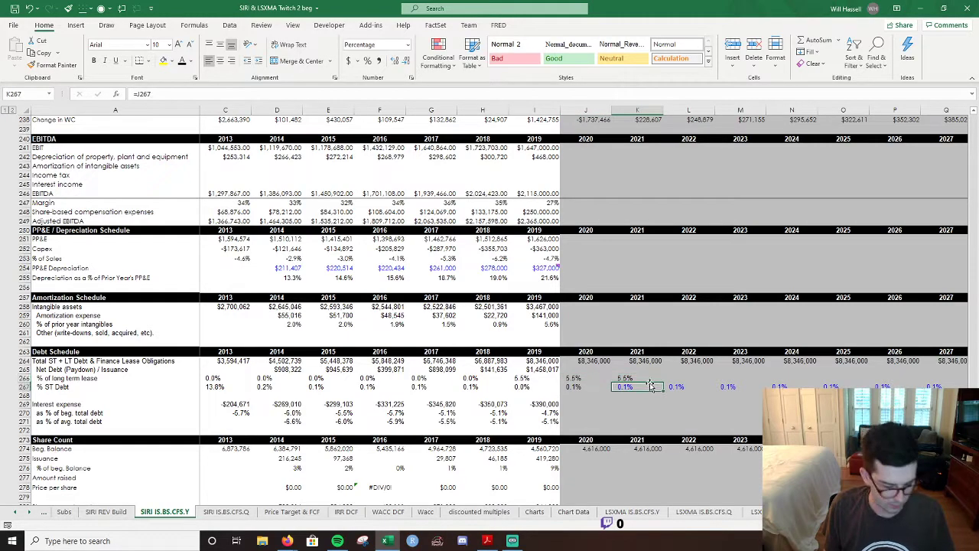
# Colour the 2021 % of long term lease formula blue and fill it across row 266 through 2031.
pyautogui.press('Up')
pyautogui.hotkey('shift', 'Right')
pyautogui.hotkey('shift', 'Right')
pyautogui.hotkey('shift', 'Right')
pyautogui.hotkey('shift', 'Right')
pyautogui.hotkey('shift', 'Right')
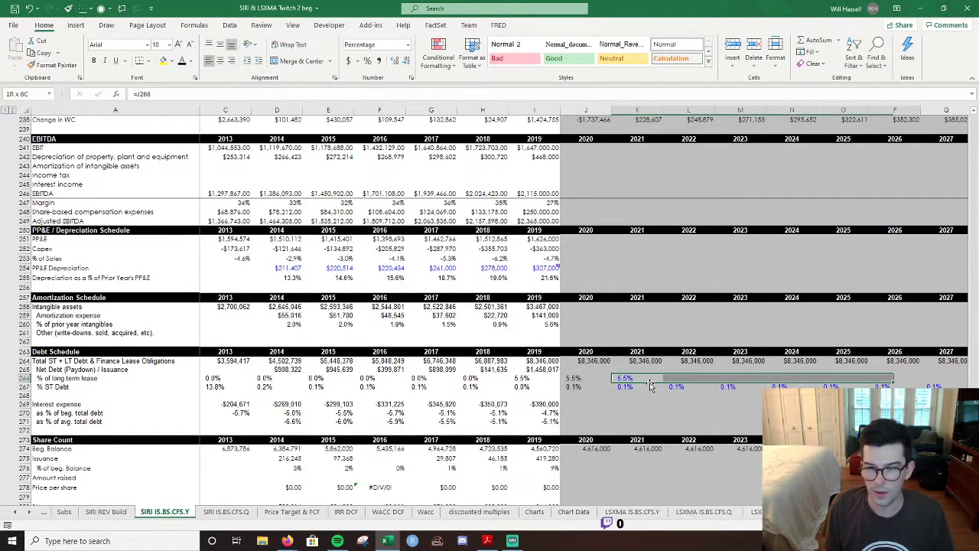
pyautogui.hotkey('shift', 'Right')
pyautogui.hotkey('shift', 'Right')
pyautogui.hotkey('shift', 'Right')
pyautogui.hotkey('shift', 'Right')
pyautogui.hotkey('shift', 'Right')
pyautogui.hotkey('ctrl', 'r')
pyautogui.scroll(20, 617, 354)
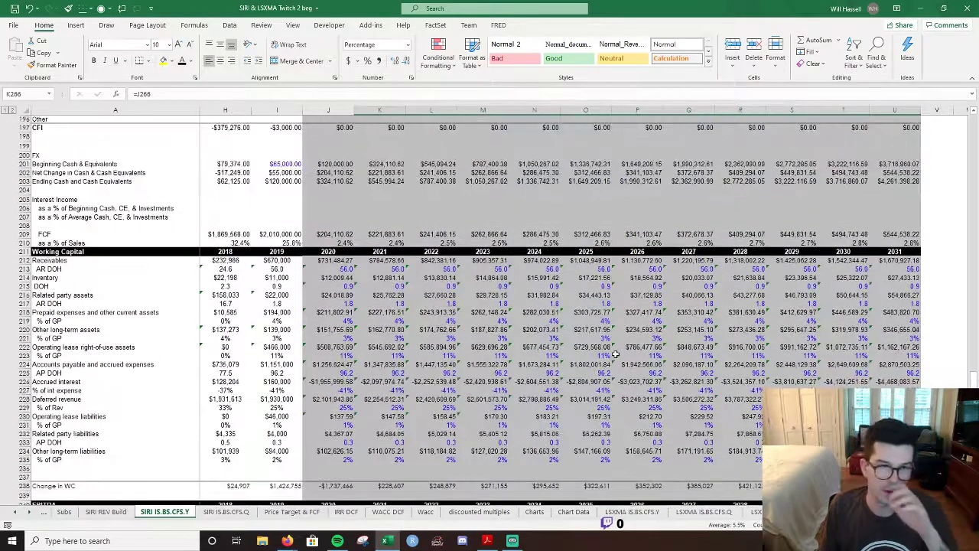
pyautogui.scroll(20, 401, 273)
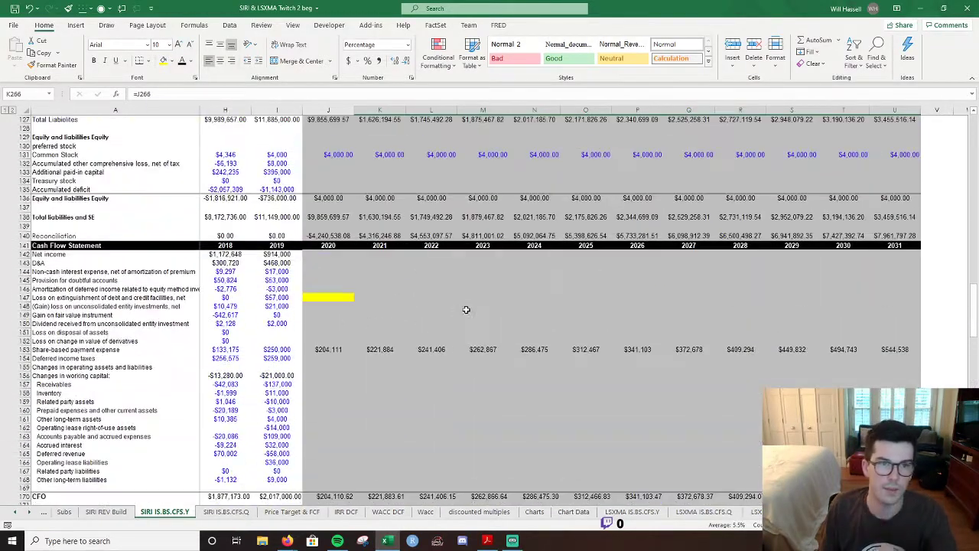
pyautogui.scroll(1, 387, 297)
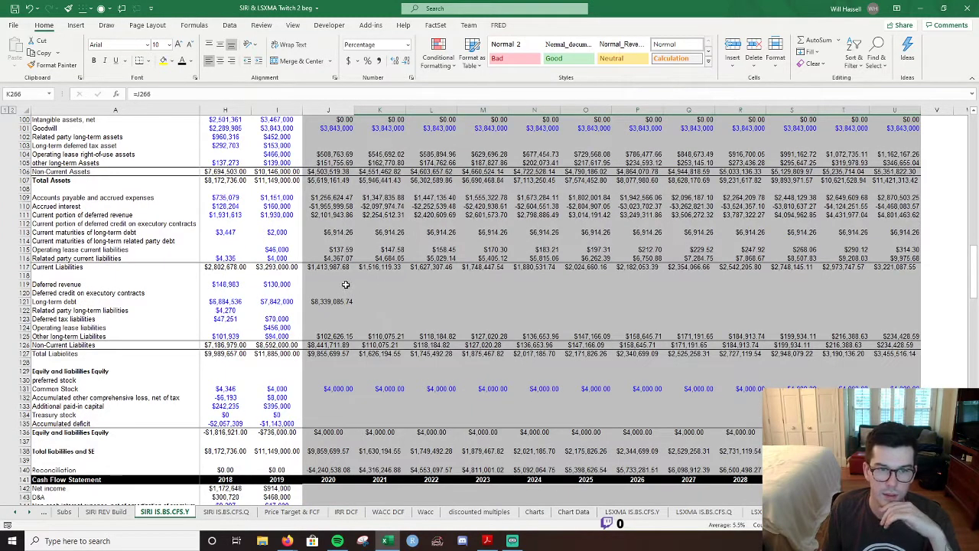
# Look from the empty 2020 operating lease liabilities cell down to the debt schedule's total debt row.
pyautogui.click(320, 328)
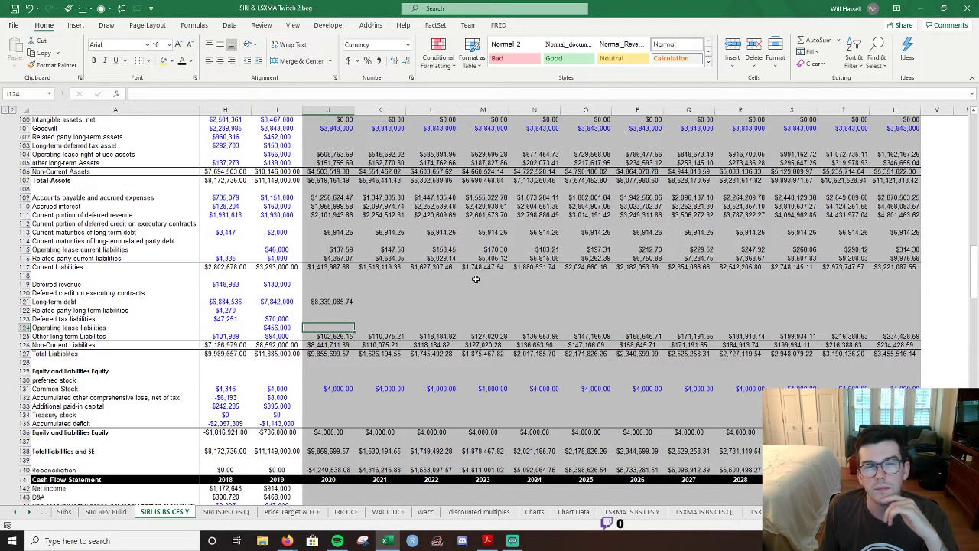
pyautogui.scroll(2, 480, 284)
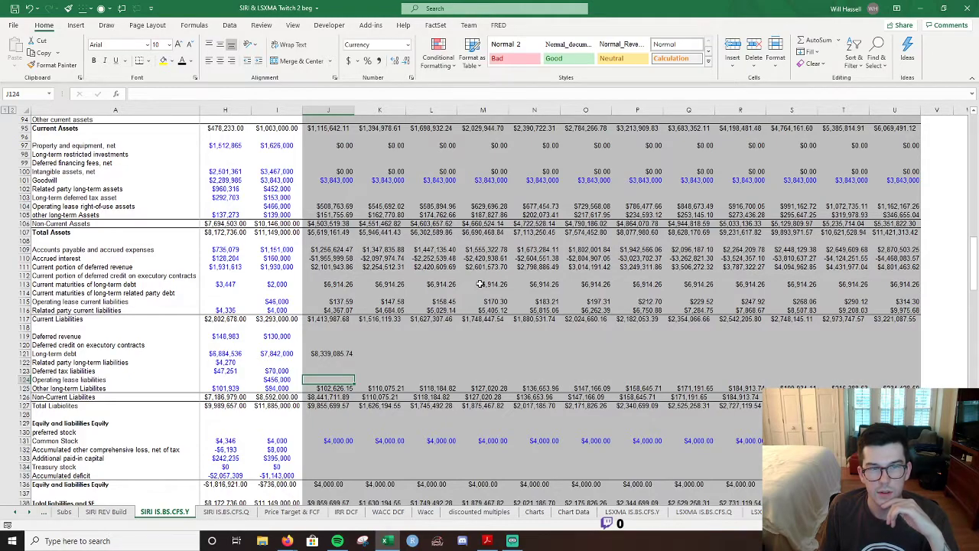
pyautogui.scroll(-16, 358, 329)
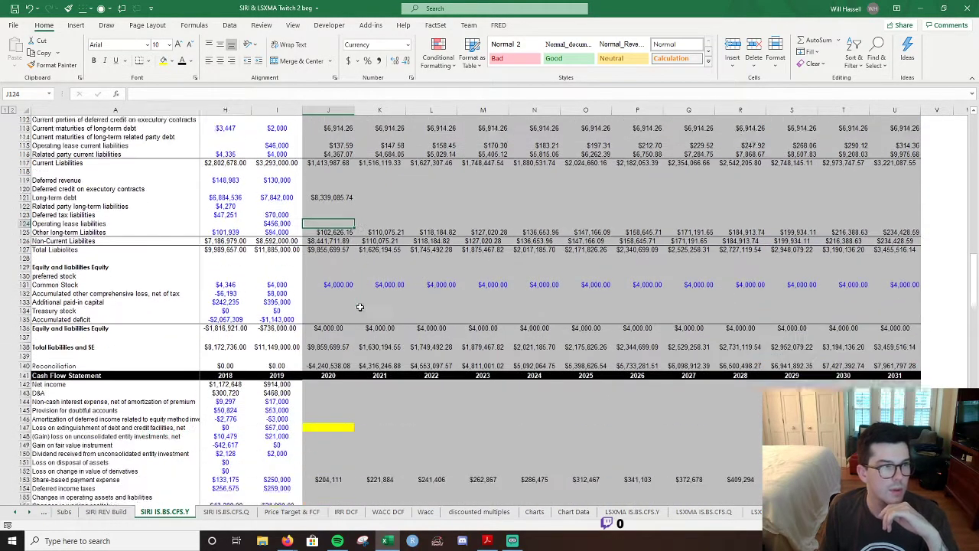
pyautogui.scroll(-20, 360, 307)
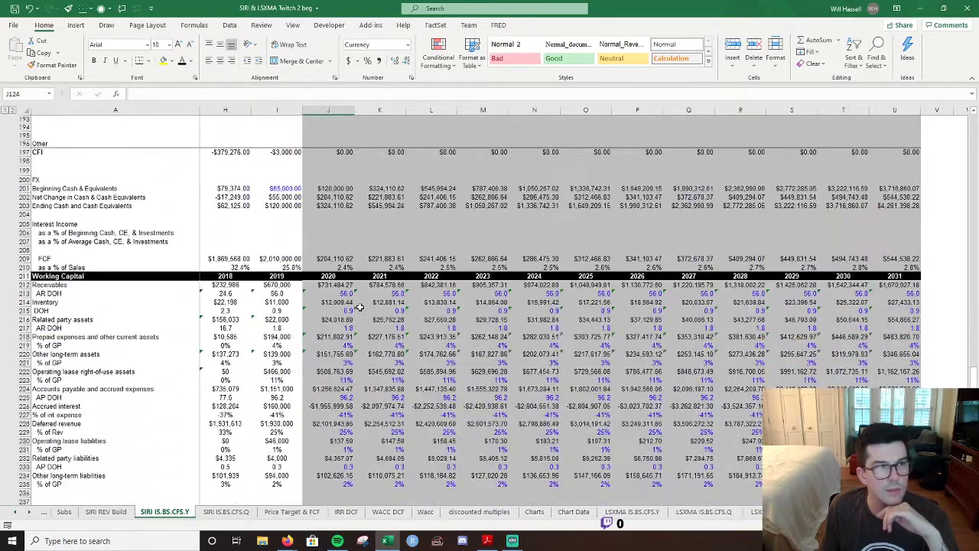
pyautogui.scroll(-14, 360, 306)
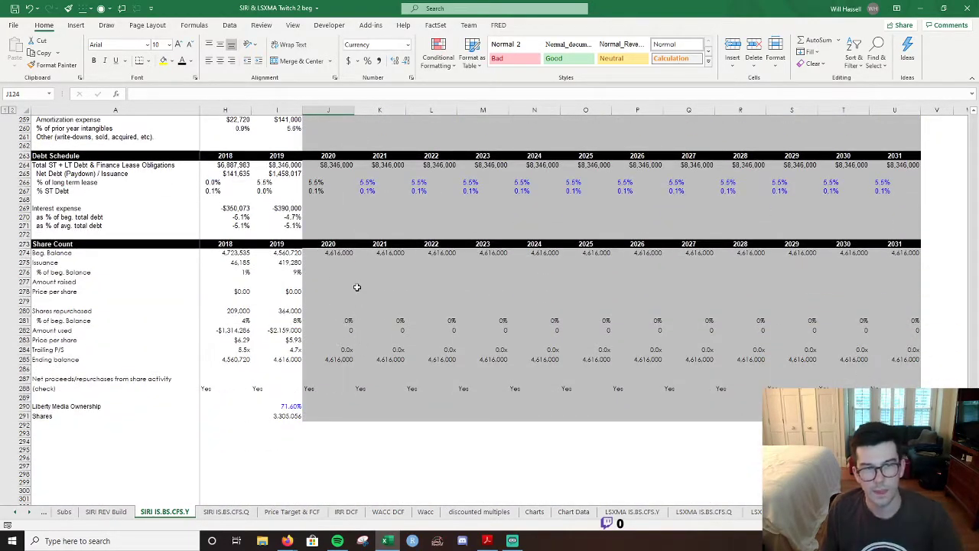
pyautogui.scroll(4, 354, 305)
pyautogui.click(320, 280)
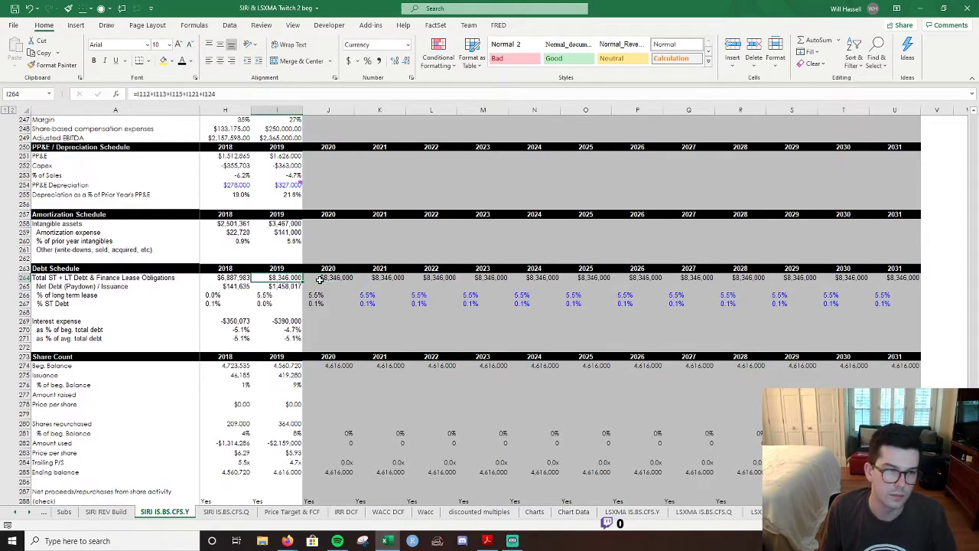
# Examine the historical debt schedule percentages and the 2019 net debt issuance formula in I265.
pyautogui.press('Left')
pyautogui.press('Left')
pyautogui.press('Left')
pyautogui.press('Left')
pyautogui.press('Left')
pyautogui.press('Left')
pyautogui.press('Left')
pyautogui.press('Left')
pyautogui.press('Left')
pyautogui.press('Right')
pyautogui.press('Right')
pyautogui.press('Down')
pyautogui.press('Down')
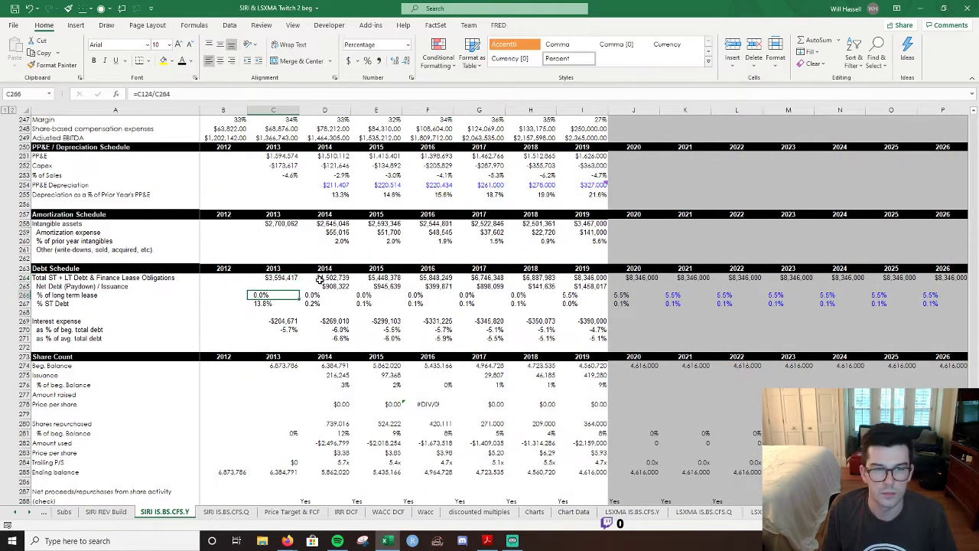
pyautogui.press('Right')
pyautogui.press('Right')
pyautogui.press('Right')
pyautogui.press('Right')
pyautogui.press('Right')
pyautogui.press('Right')
pyautogui.press('Up')
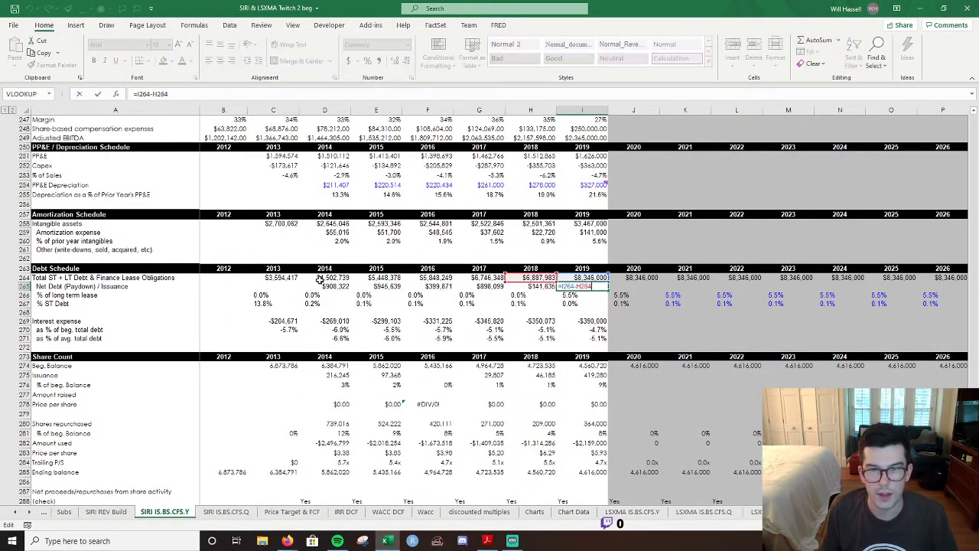
pyautogui.press('Right')
pyautogui.press('Down')
pyautogui.press('Left')
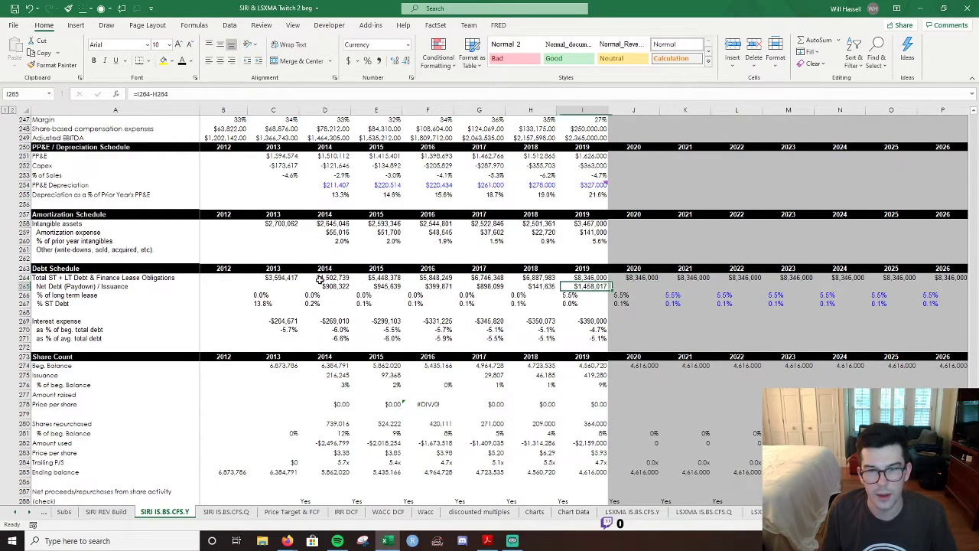
# Remove the operating lease references from the 2019 total debt formula in I264, leaving =I112+I113+I121.
pyautogui.press('Up')
pyautogui.press('Up')
pyautogui.press('F2')
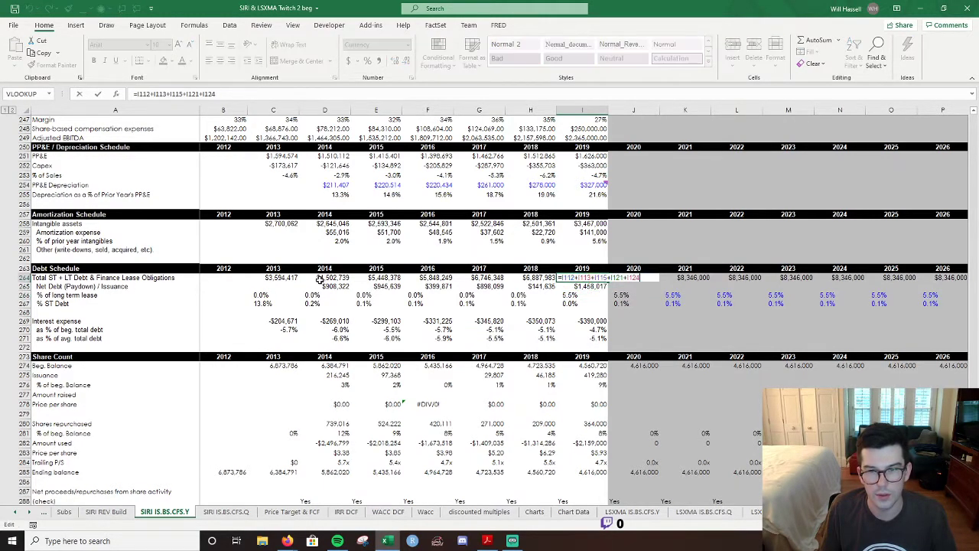
pyautogui.scroll(20, 611, 320)
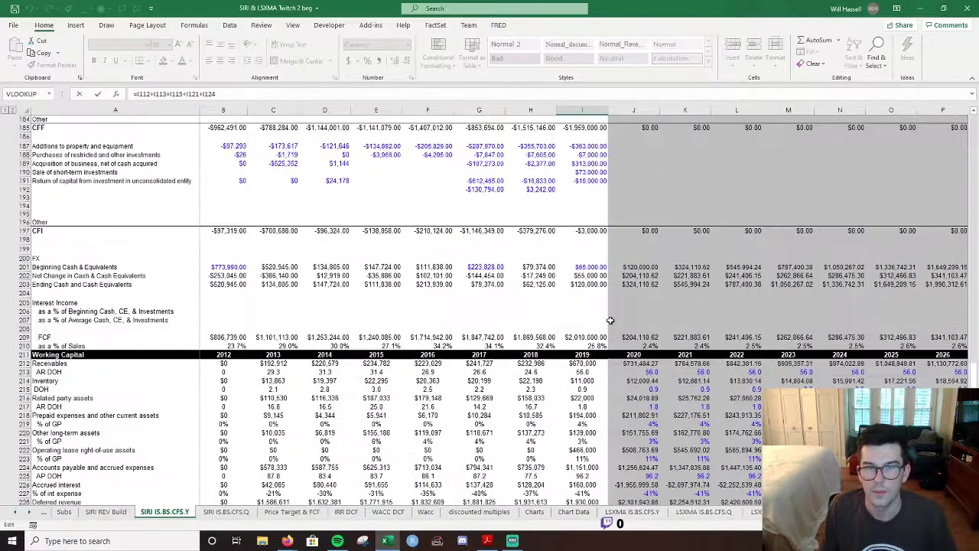
pyautogui.scroll(20, 611, 320)
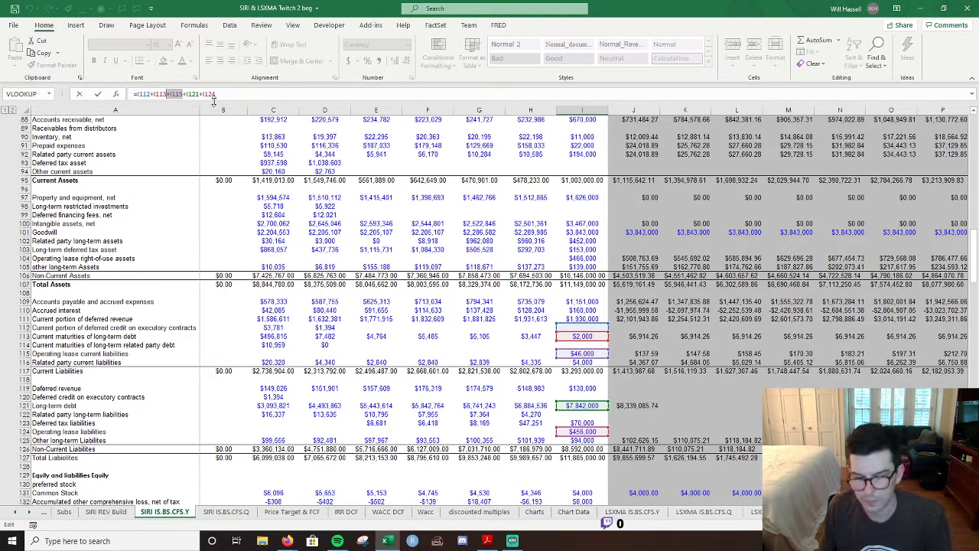
pyautogui.press('BackSpace')
pyautogui.press('BackSpace')
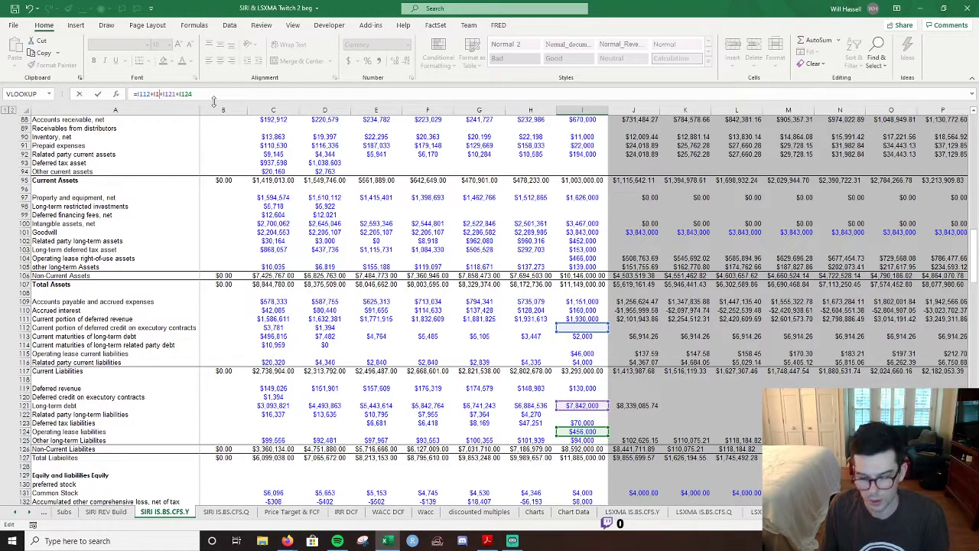
pyautogui.write('3')
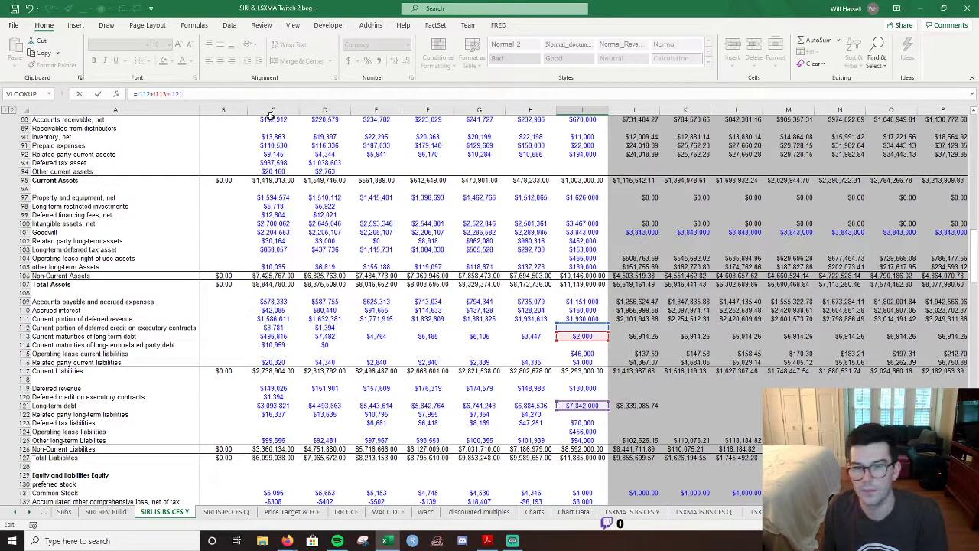
pyautogui.press('Return')
# Inspect the 2019 % of long term lease formula in I266 and the cells it refers to.
pyautogui.click(634, 304)
pyautogui.scroll(-4, 620, 359)
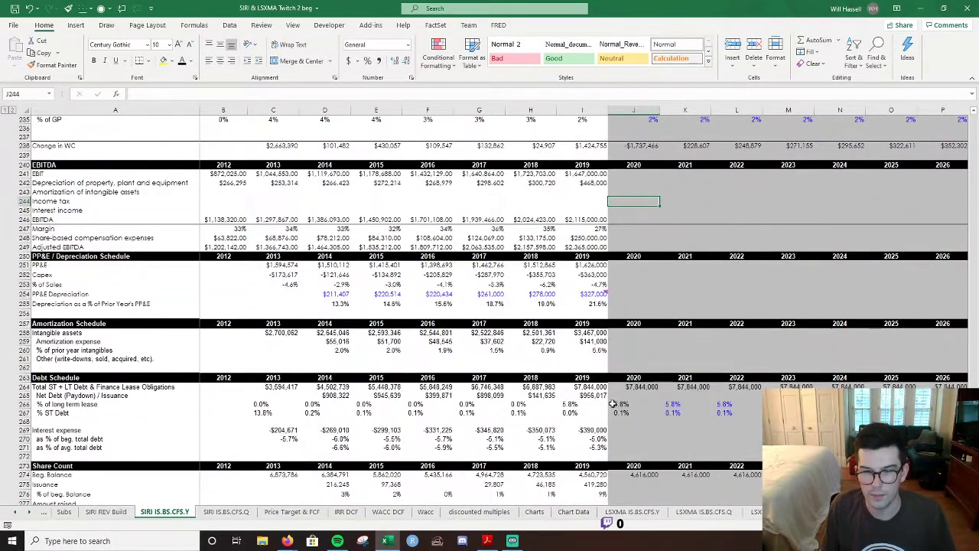
pyautogui.click(597, 406)
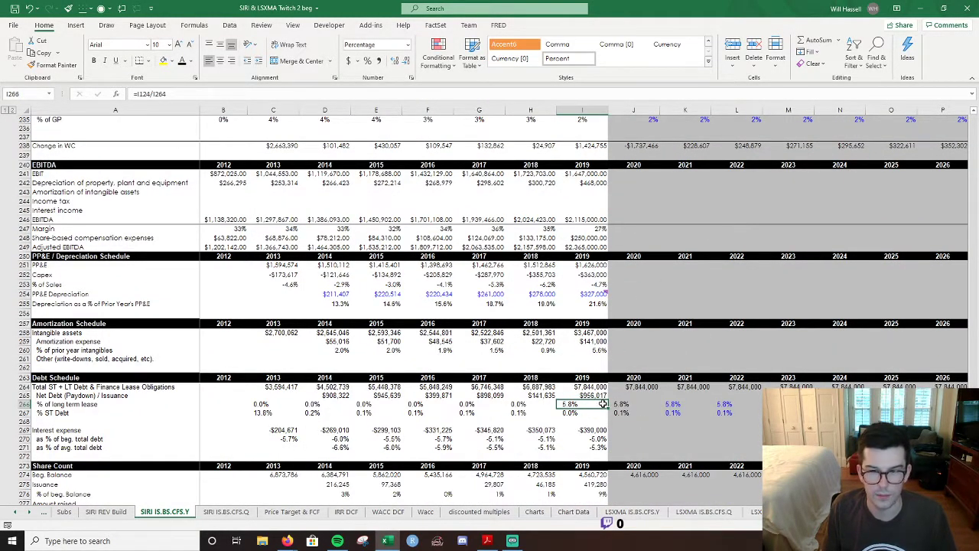
pyautogui.doubleClick(601, 405)
pyautogui.press('Escape')
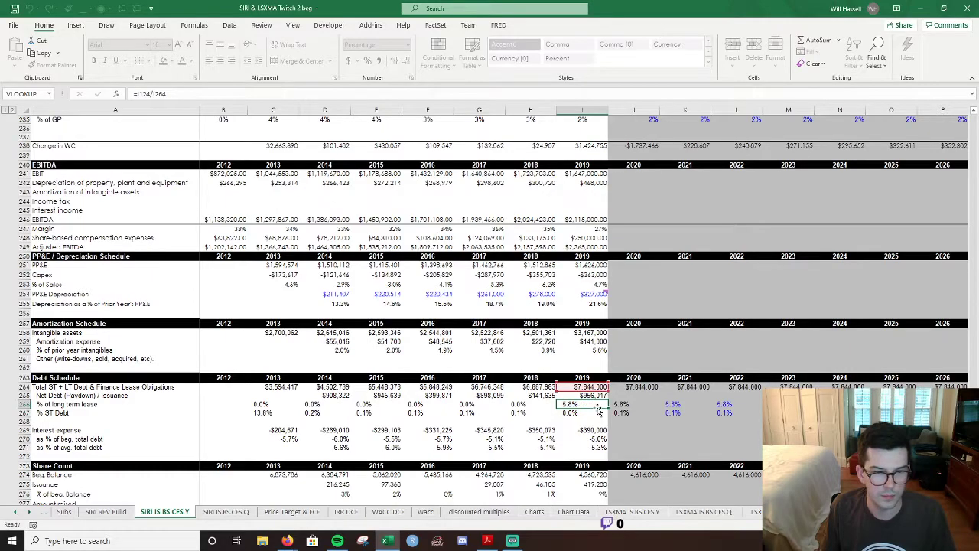
pyautogui.doubleClick(580, 405)
pyautogui.press('Escape')
pyautogui.press('F2')
pyautogui.scroll(14, 618, 410)
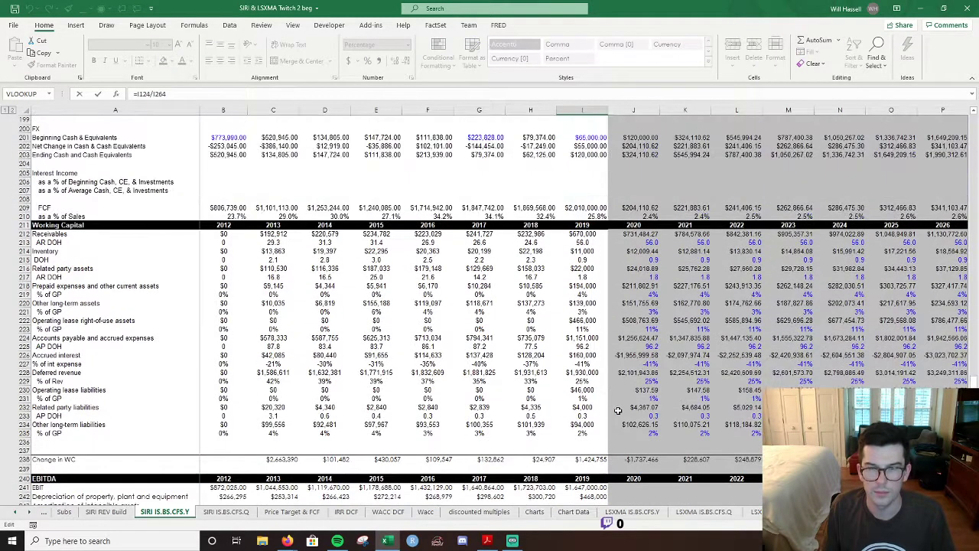
pyautogui.press('Escape')
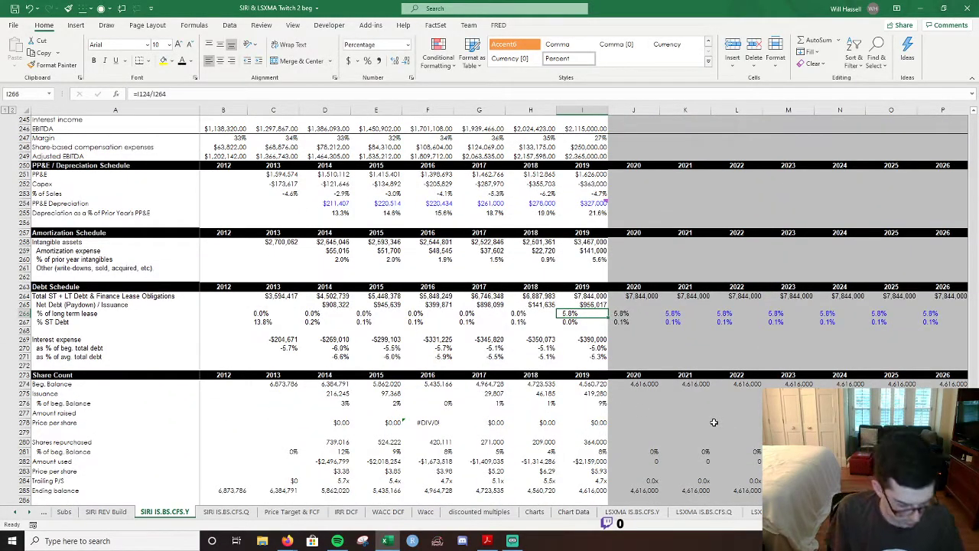
# Delete the % of long term lease row from the debt schedule.
pyautogui.hotkey('alt', 'h')
pyautogui.press('d')
pyautogui.press('r')
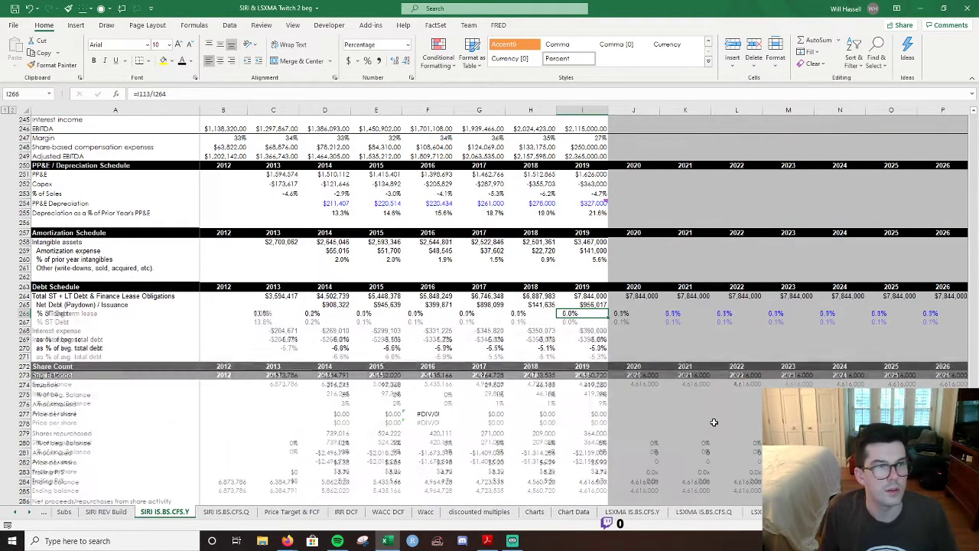
# Set the 2020 % ST Debt in J266 to the average of the 2014–2019 percentages, D266:I266.
pyautogui.press('Right')
pyautogui.write('=AVERAGE(')
pyautogui.press('Left')
pyautogui.hotkey('shift', 'Left')
pyautogui.hotkey('shift', 'Left')
pyautogui.hotkey('shift', 'Left')
pyautogui.hotkey('shift', 'Left')
pyautogui.hotkey('shift', 'Left')
pyautogui.press('Return')
pyautogui.press('Up')
pyautogui.press('Up')
pyautogui.press('Up')
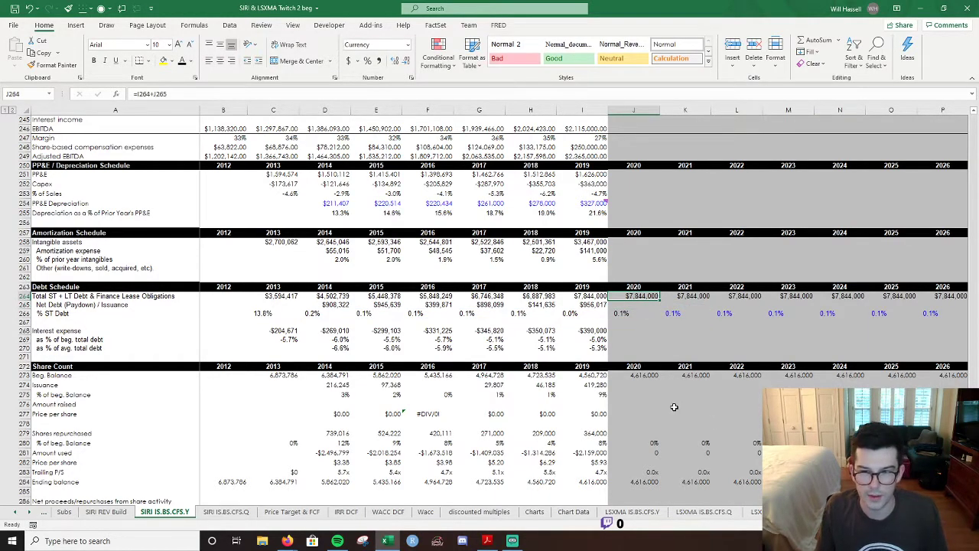
# Link the 2020 interest expense percentages of beginning and average total debt to 2019 with =I269 and =I270.
pyautogui.click(629, 330)
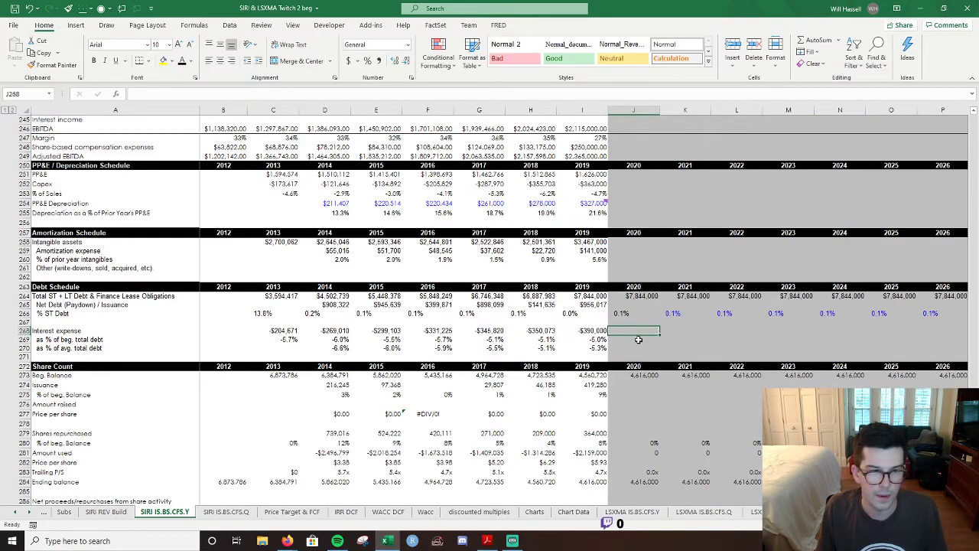
pyautogui.click(638, 339)
pyautogui.click(647, 348)
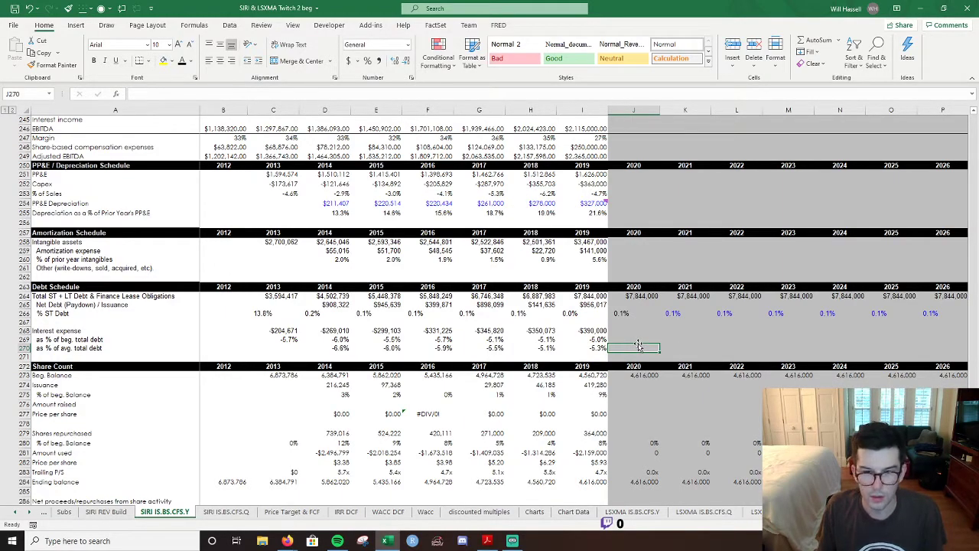
pyautogui.write('=')
pyautogui.press('Left')
pyautogui.press('Return')
pyautogui.press('Up')
pyautogui.press('Up')
pyautogui.write('=')
pyautogui.press('Left')
pyautogui.press('Return')
# Copy the blue 2021 % ST Debt formula from K266 into the 2021 interest expense percentages in K269:K270.
pyautogui.press('Right')
pyautogui.press('Up')
pyautogui.press('Up')
pyautogui.press('Up')
pyautogui.press('Up')
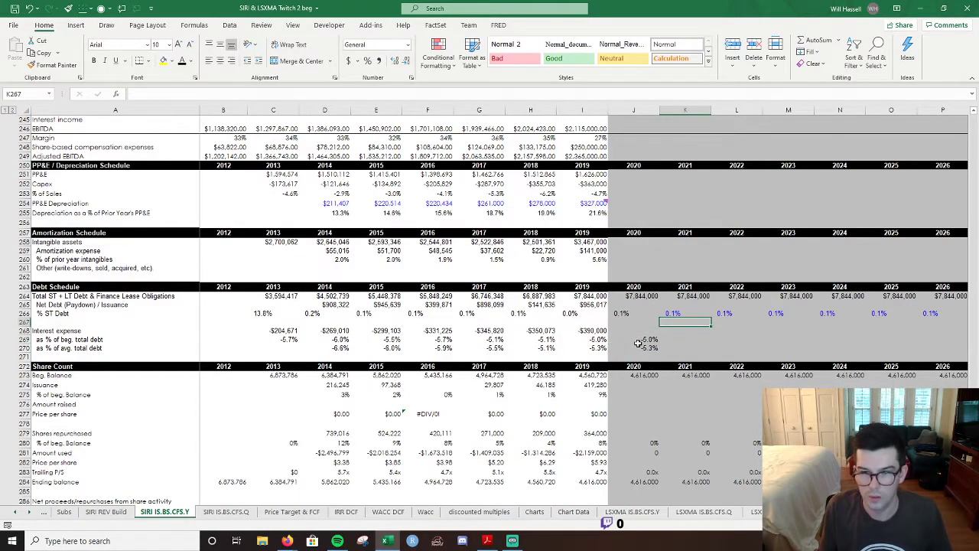
pyautogui.hotkey('ctrl', 'c')
pyautogui.press('Down')
pyautogui.press('Down')
pyautogui.press('Down')
pyautogui.hotkey('shift', 'Down')
pyautogui.hotkey('ctrl', 'v')
pyautogui.press('Escape')
# Fill both 2021 interest expense percentages across rows 269 and 270 through 2031.
pyautogui.hotkey('shift', 'Right')
pyautogui.hotkey('shift', 'Right')
pyautogui.hotkey('shift', 'Right')
pyautogui.hotkey('shift', 'Right')
pyautogui.hotkey('shift', 'Right')
pyautogui.hotkey('shift', 'Right')
pyautogui.hotkey('shift', 'Right')
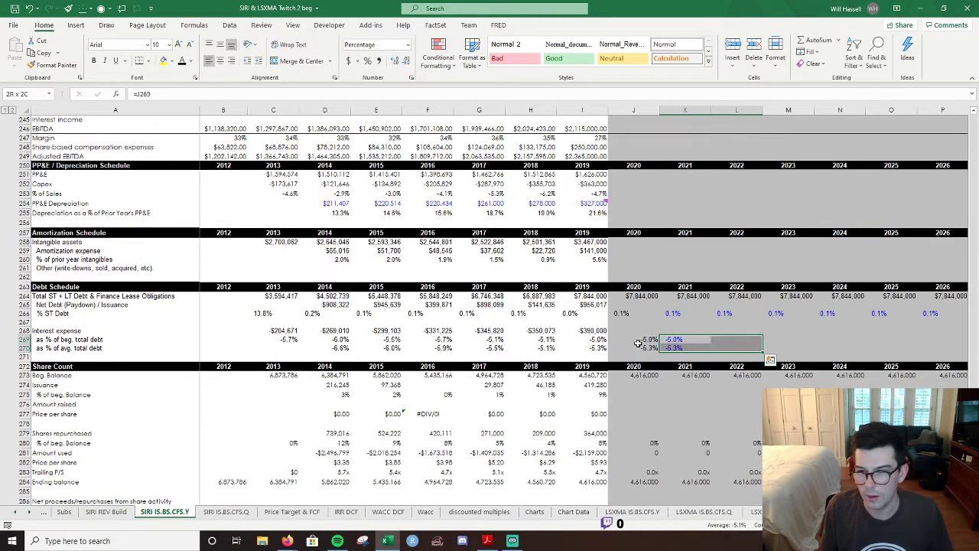
pyautogui.hotkey('shift', 'Right')
pyautogui.hotkey('shift', 'Right')
pyautogui.hotkey('shift', 'Right')
pyautogui.hotkey('ctrl', 'r')
# Calculate the 2020 interest expense in J268 from the percentage of average total debt and total debt with =J270*J264.
pyautogui.press('Up')
pyautogui.press('Left')
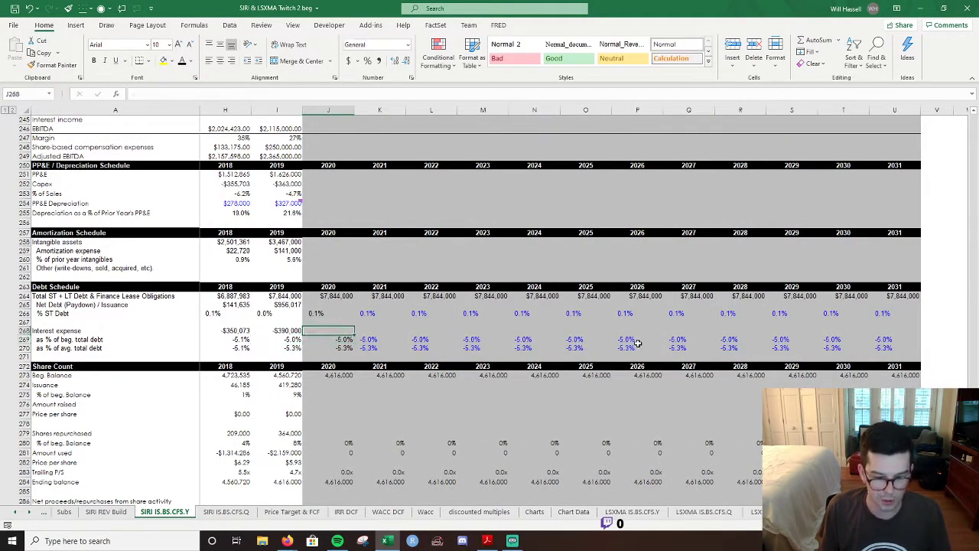
pyautogui.press('Left')
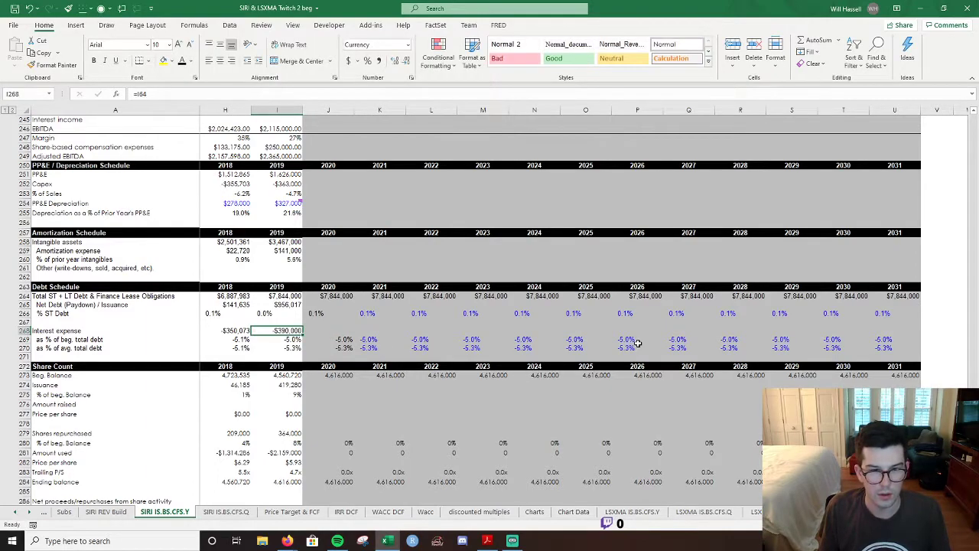
pyautogui.press('Right')
pyautogui.write('=')
pyautogui.press('Down')
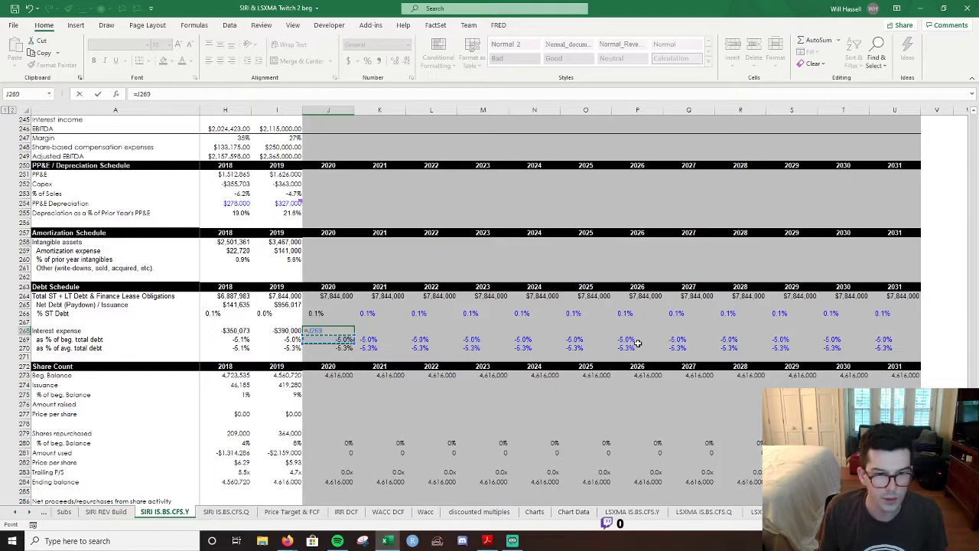
pyautogui.press('Down')
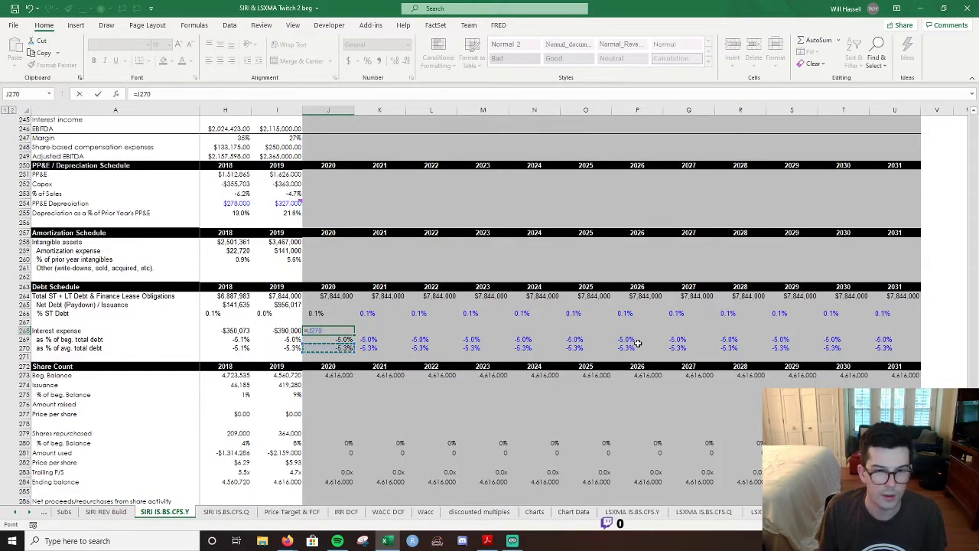
pyautogui.write('*')
pyautogui.press('Up')
pyautogui.press('Up')
pyautogui.press('Up')
pyautogui.press('Up')
pyautogui.press('Return')
pyautogui.press('Up')
# Fill the 2020 interest expense formula across row 268 through 2031.
pyautogui.hotkey('shift', 'Right')
pyautogui.hotkey('shift', 'Right')
pyautogui.hotkey('shift', 'Right')
pyautogui.hotkey('shift', 'Right')
pyautogui.hotkey('shift', 'Right')
pyautogui.hotkey('shift', 'Right')
pyautogui.hotkey('shift', 'Right')
pyautogui.hotkey('shift', 'Right')
pyautogui.hotkey('shift', 'Right')
pyautogui.hotkey('shift', 'Right')
pyautogui.hotkey('shift', 'Right')
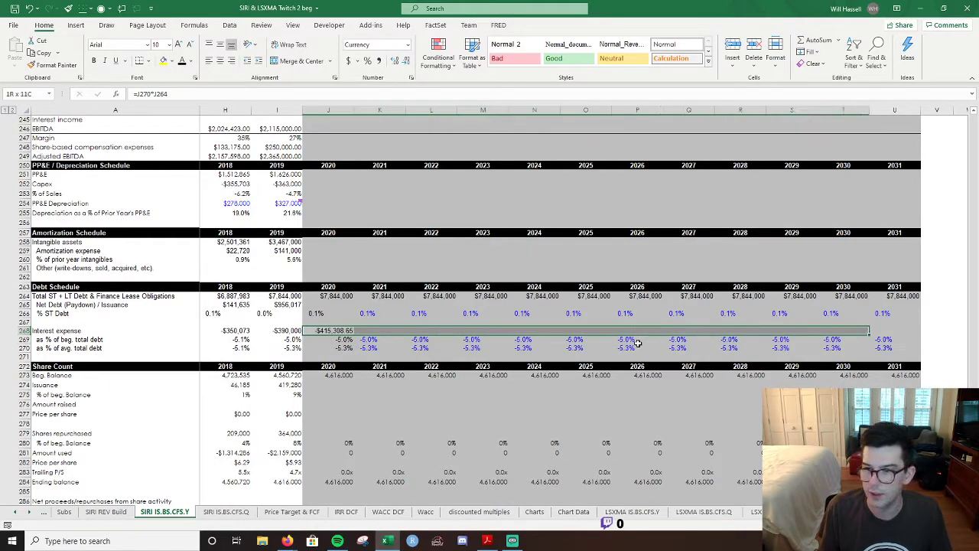
pyautogui.hotkey('ctrl', 'r')
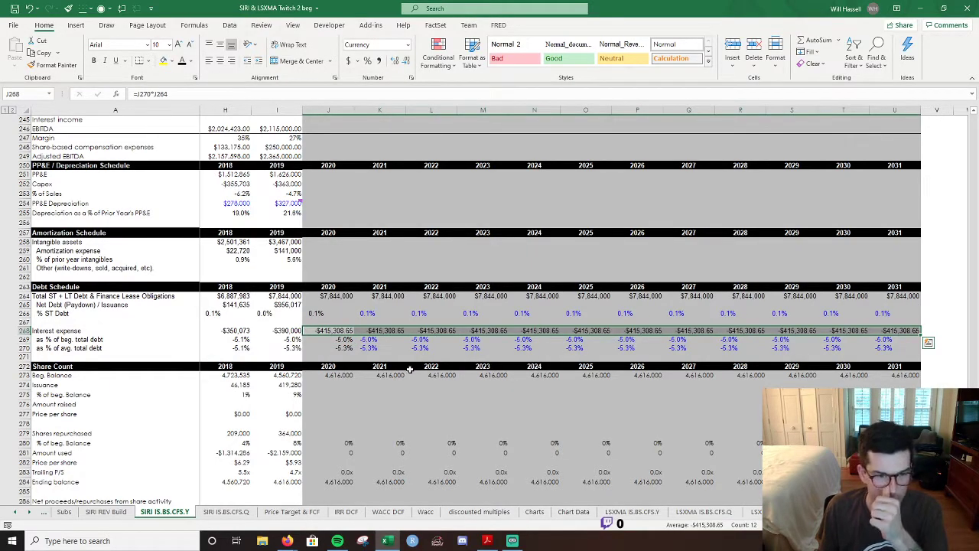
# Check the 2020 interest expense link in the income statement against the debt schedule and save the workbook.
pyautogui.scroll(2, 405, 368)
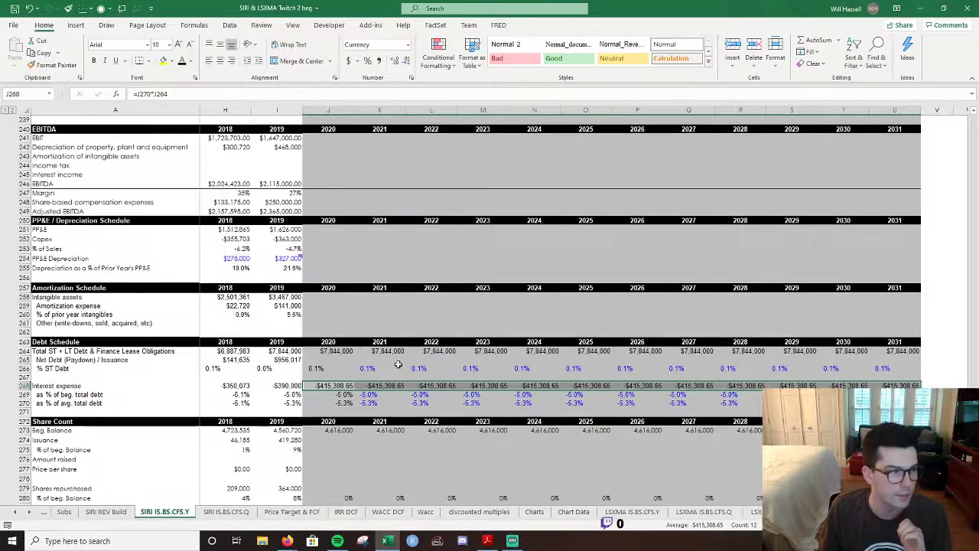
pyautogui.click(415, 323)
pyautogui.click(343, 384)
pyautogui.scroll(20, 340, 363)
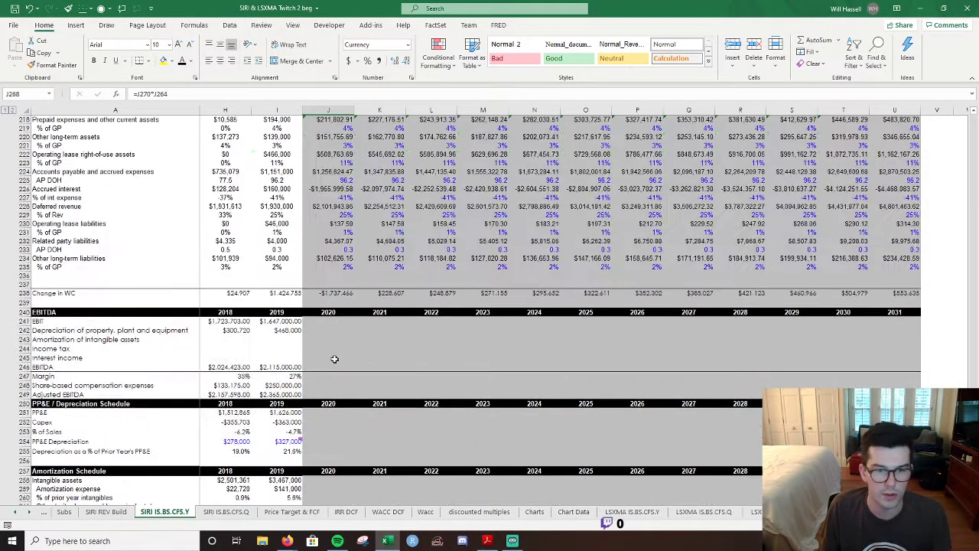
pyautogui.scroll(20, 335, 359)
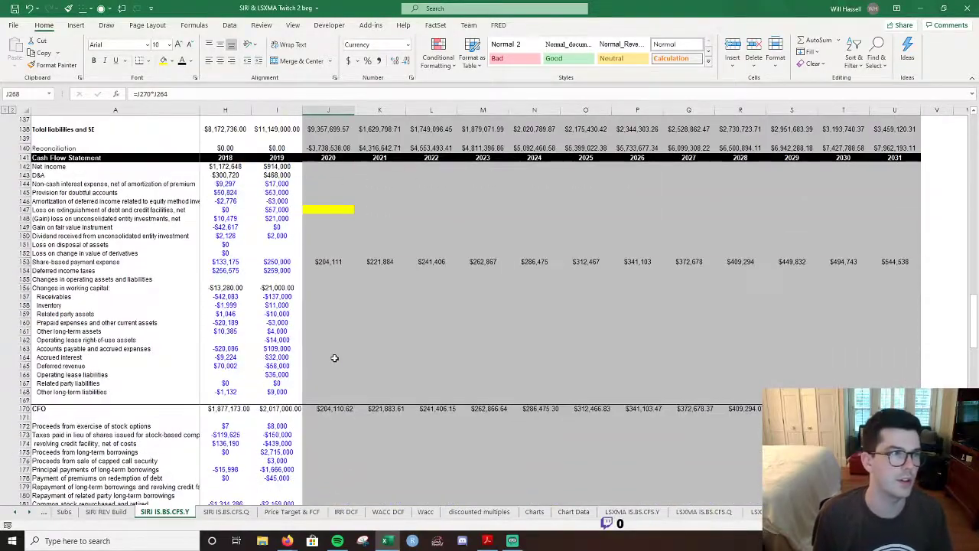
pyautogui.scroll(6, 334, 359)
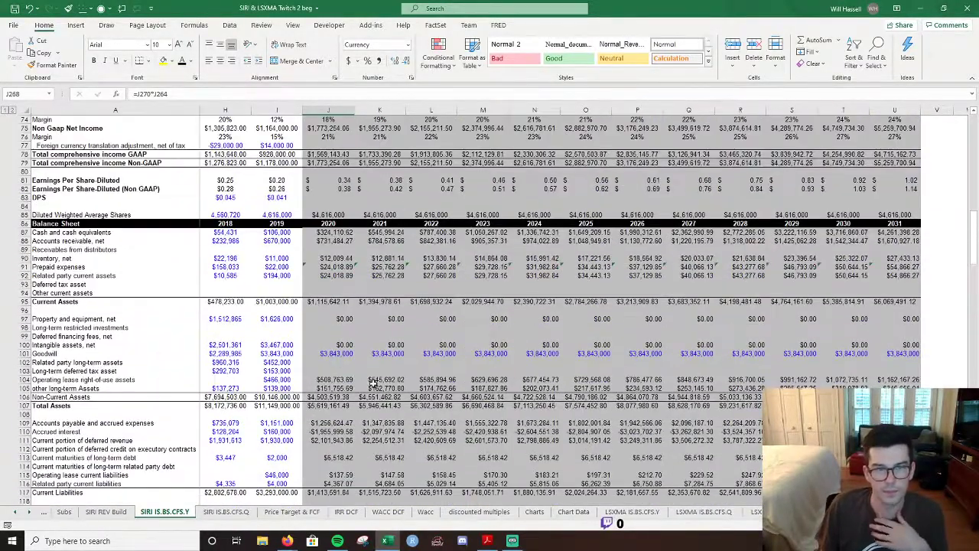
pyautogui.scroll(9, 343, 376)
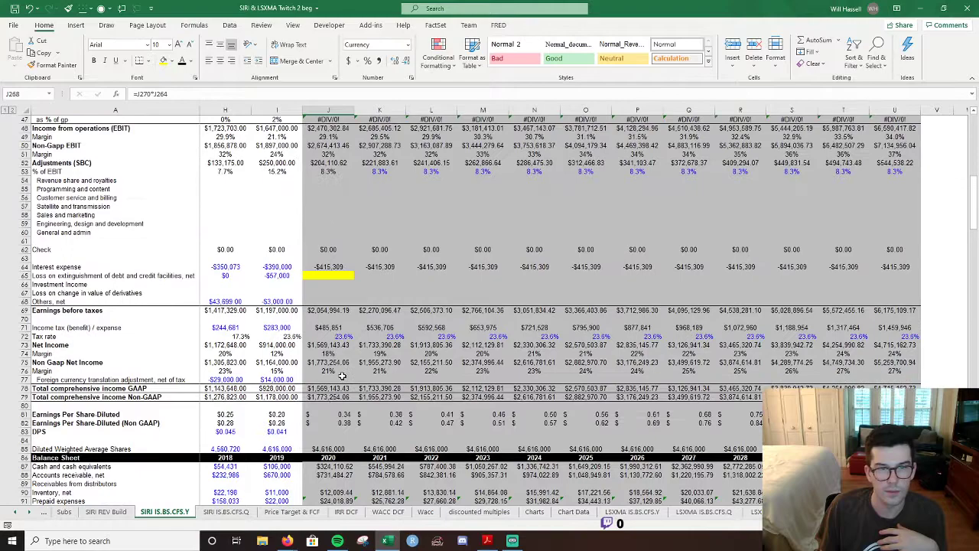
pyautogui.click(328, 267)
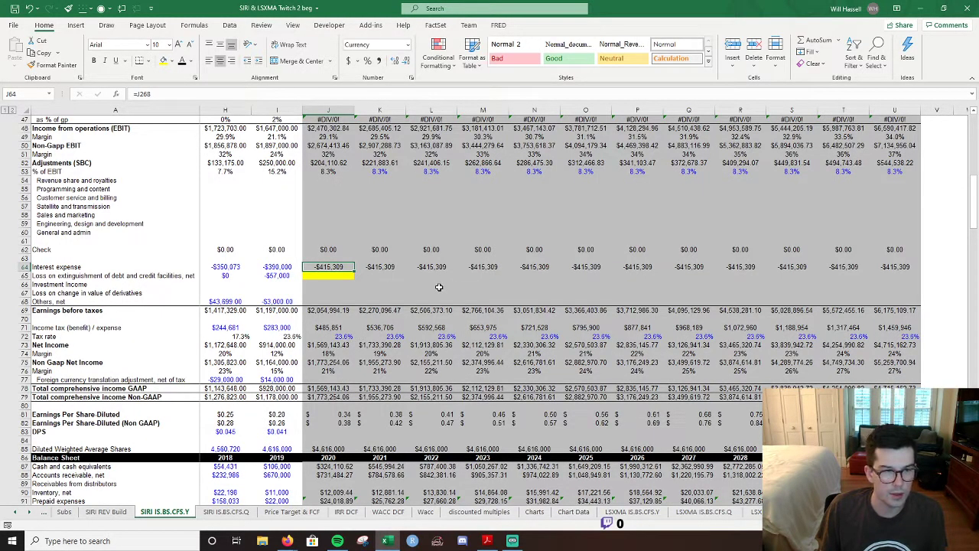
pyautogui.click(345, 248)
pyautogui.scroll(-5, 456, 286)
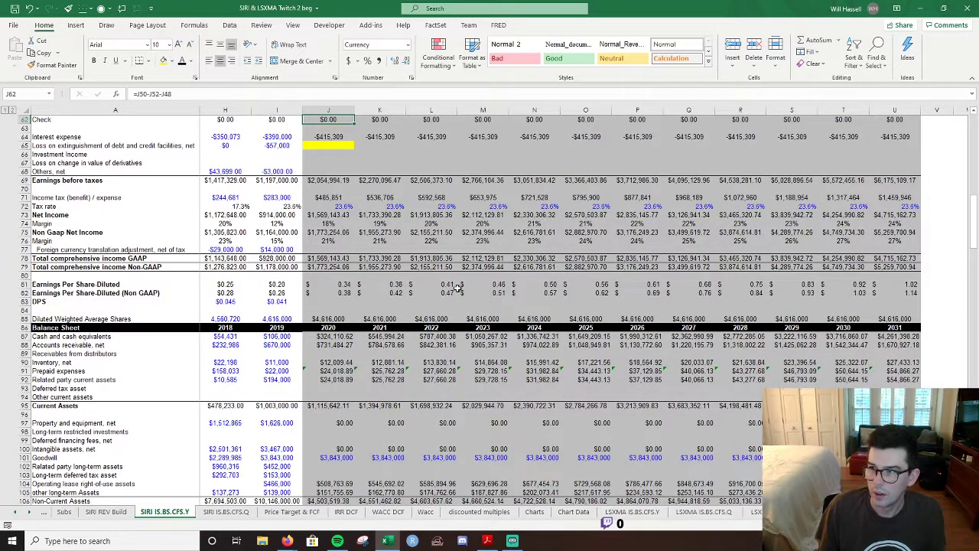
pyautogui.hotkey('ctrl', 's')
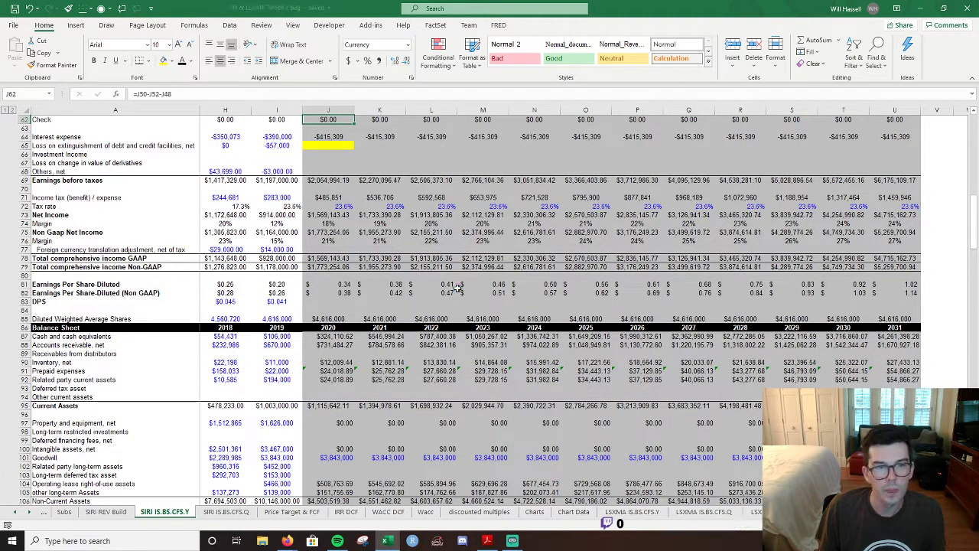
# Examine the 2020 net income, margin and DPS cells of the income statement and the revenue and cost lines above.
pyautogui.click(318, 223)
pyautogui.scroll(4, 351, 223)
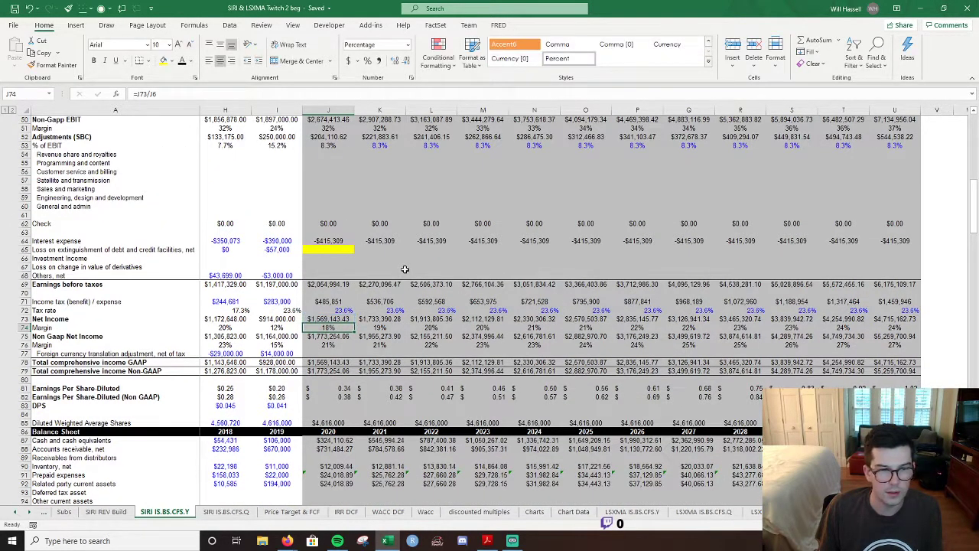
pyautogui.press('F2')
pyautogui.press('Escape')
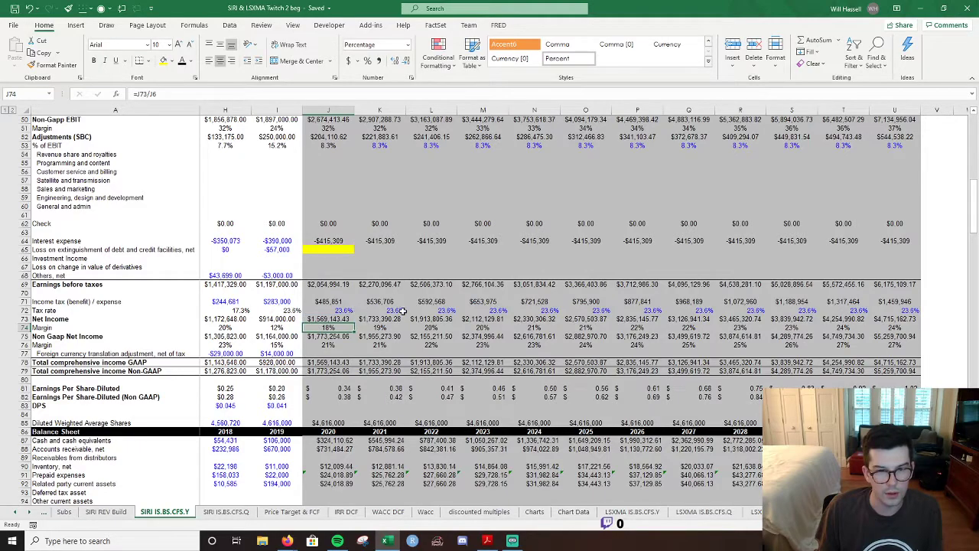
pyautogui.click(341, 347)
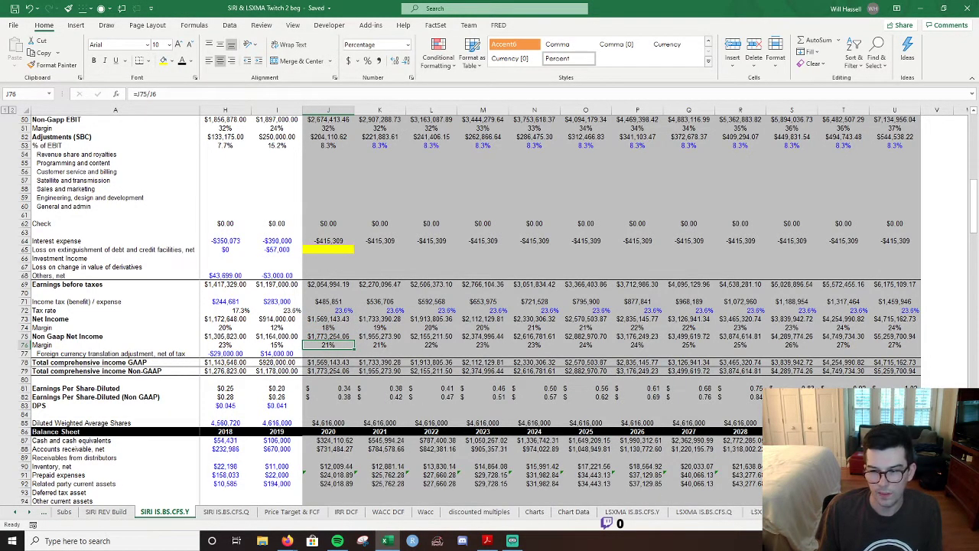
pyautogui.hscroll(-2, 490, 306)
pyautogui.click(453, 405)
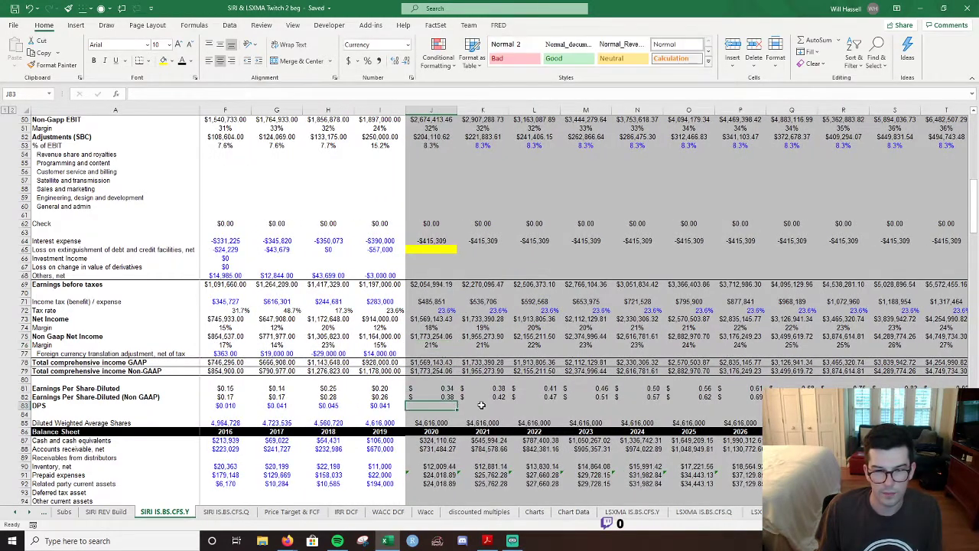
pyautogui.click(446, 329)
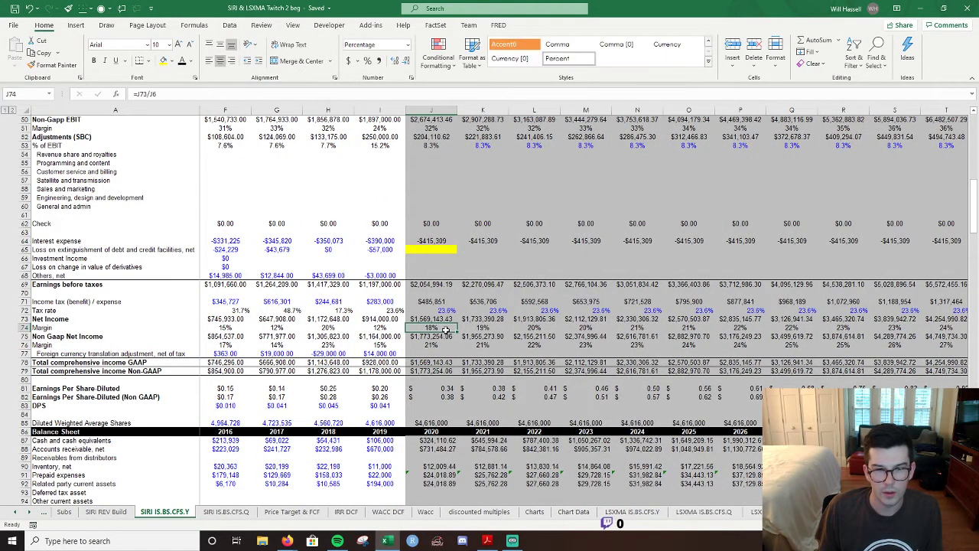
pyautogui.click(447, 319)
pyautogui.scroll(2, 453, 337)
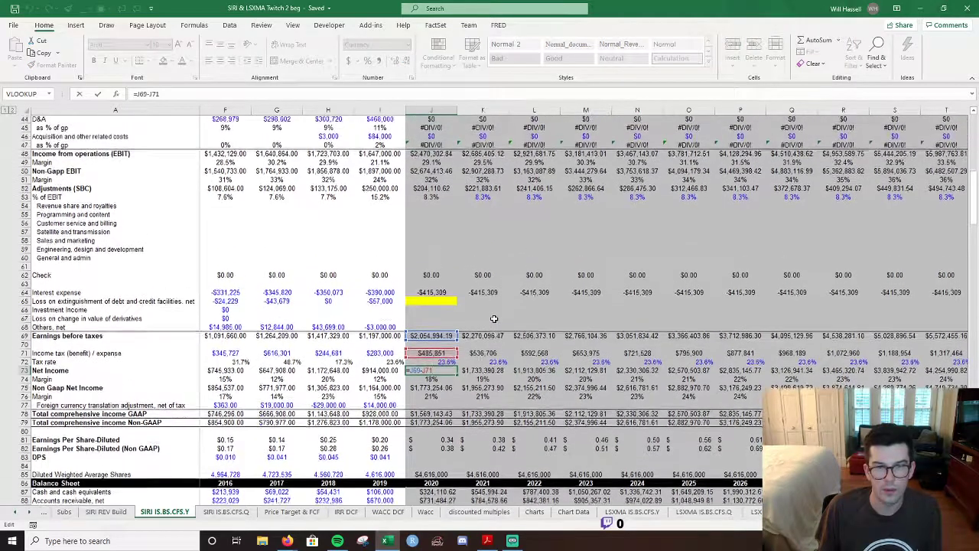
pyautogui.scroll(14, 453, 337)
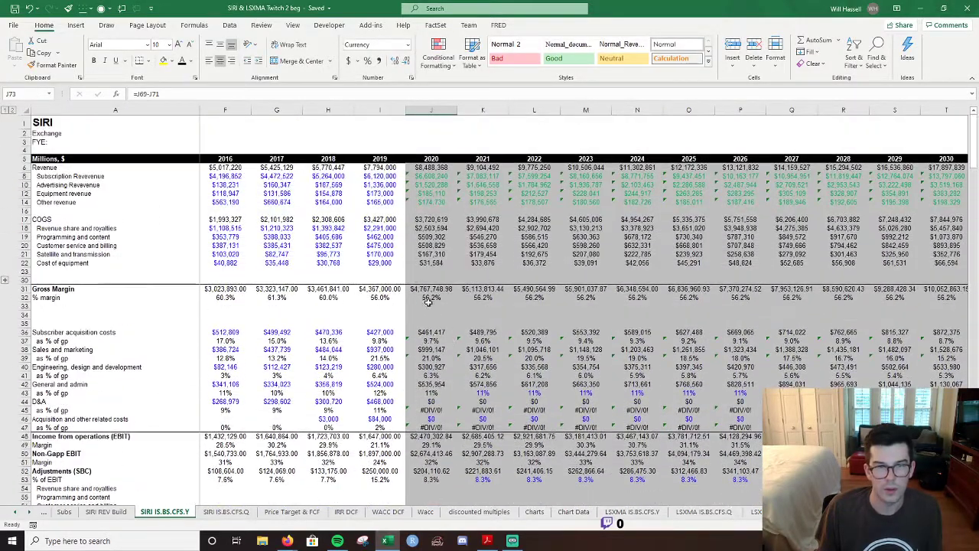
# Review the 2020 debt schedule formulas and the empty amortization schedule, including how 2019 intangible assets are linked.
pyautogui.scroll(-10, 432, 360)
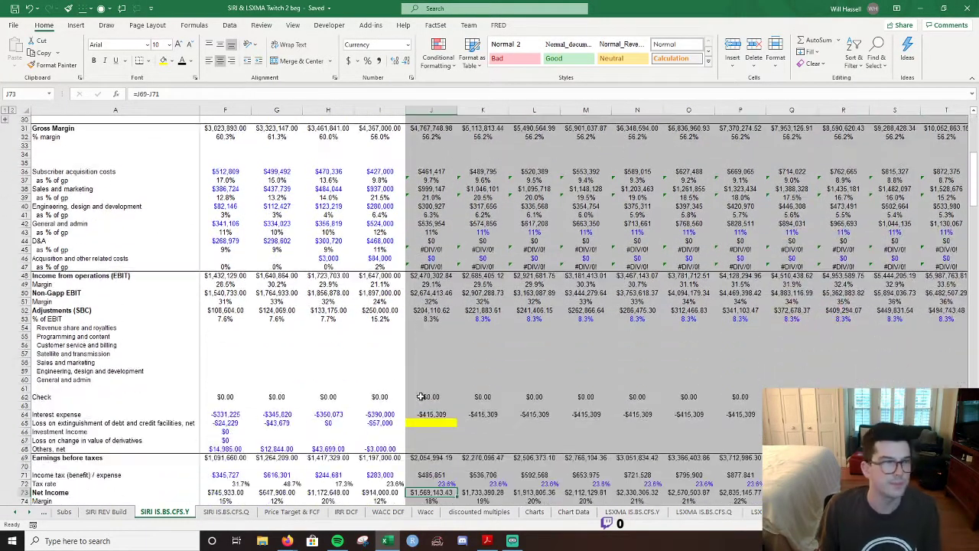
pyautogui.scroll(-20, 426, 393)
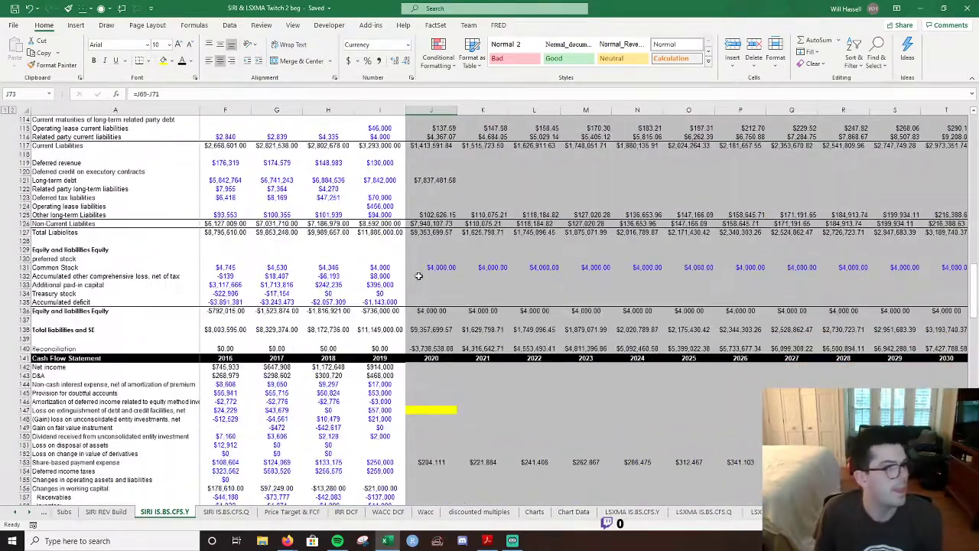
pyautogui.scroll(-14, 477, 311)
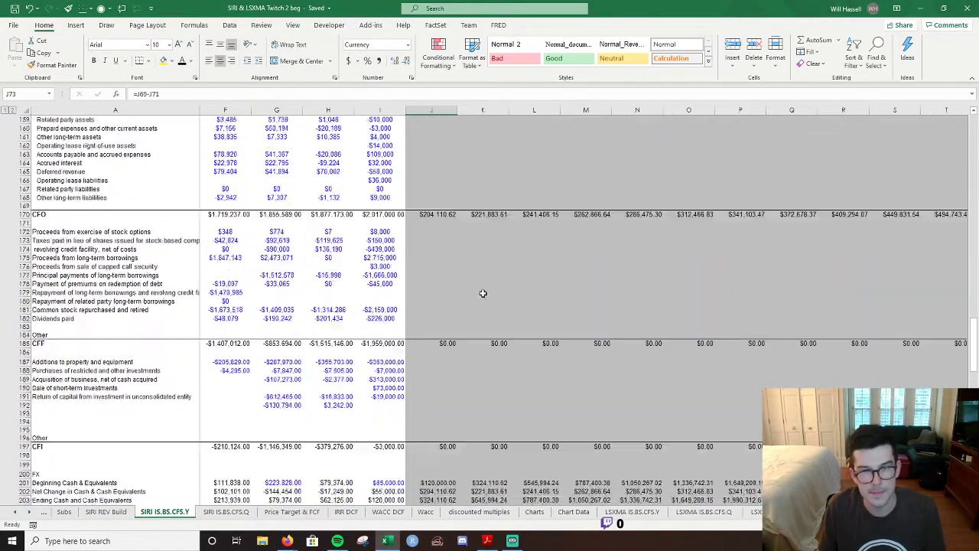
pyautogui.scroll(-20, 485, 294)
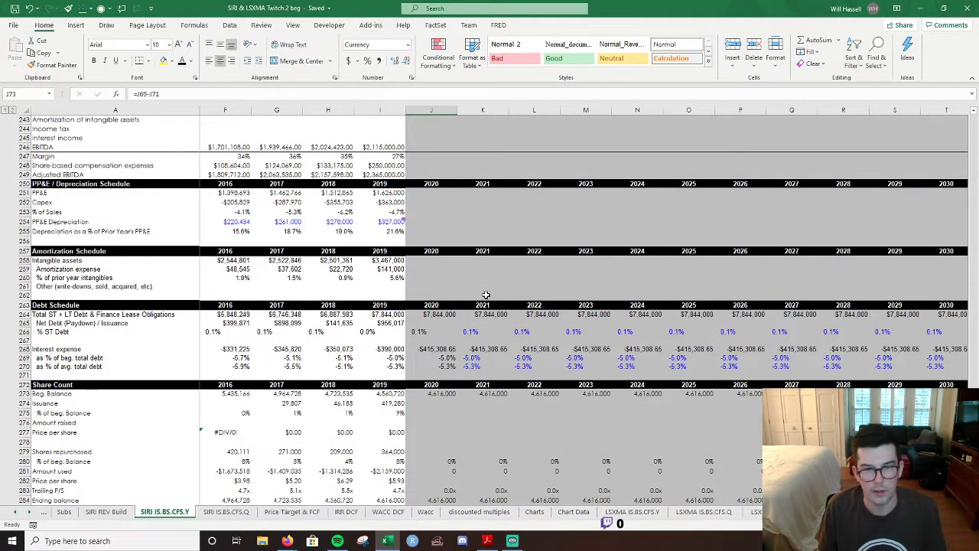
pyautogui.click(419, 330)
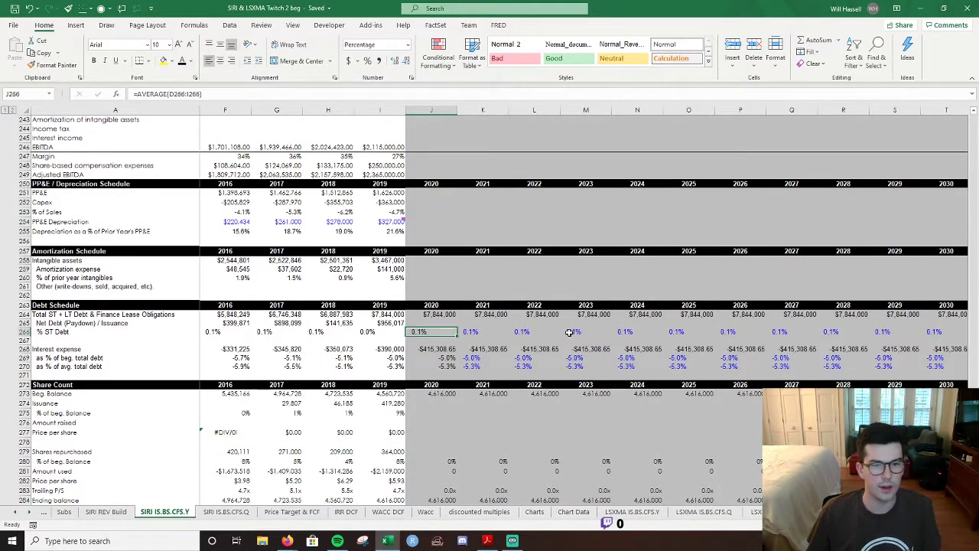
pyautogui.click(430, 313)
pyautogui.scroll(1, 479, 348)
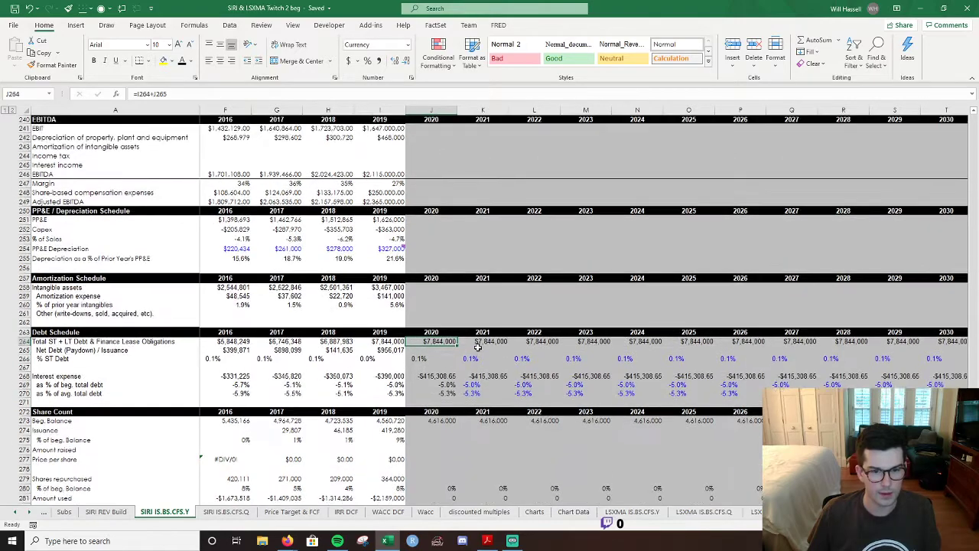
pyautogui.click(420, 297)
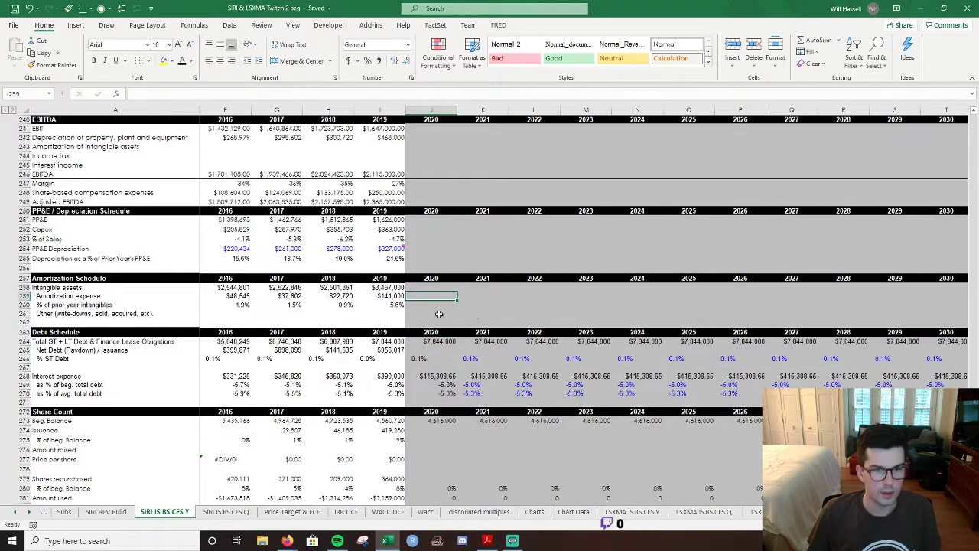
pyautogui.scroll(1, 443, 315)
pyautogui.click(444, 317)
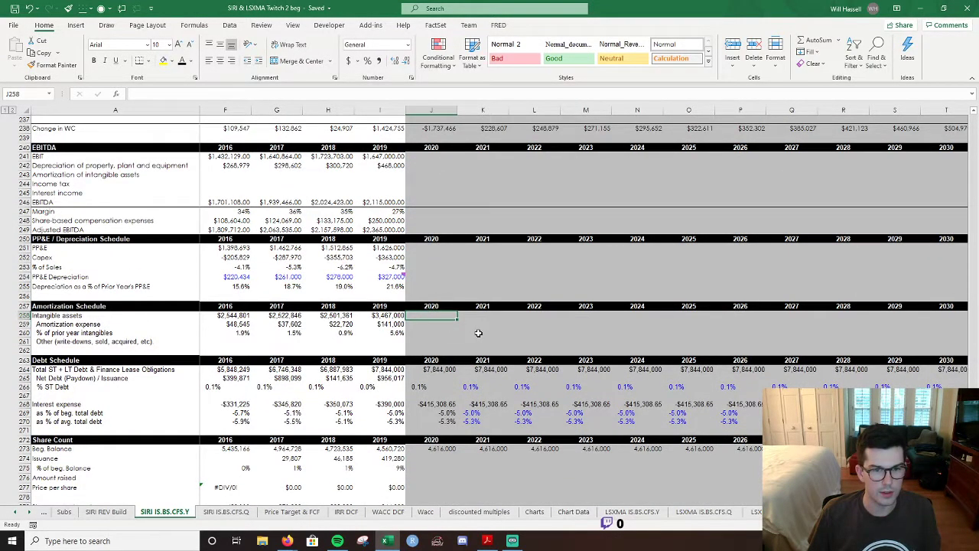
pyautogui.click(387, 317)
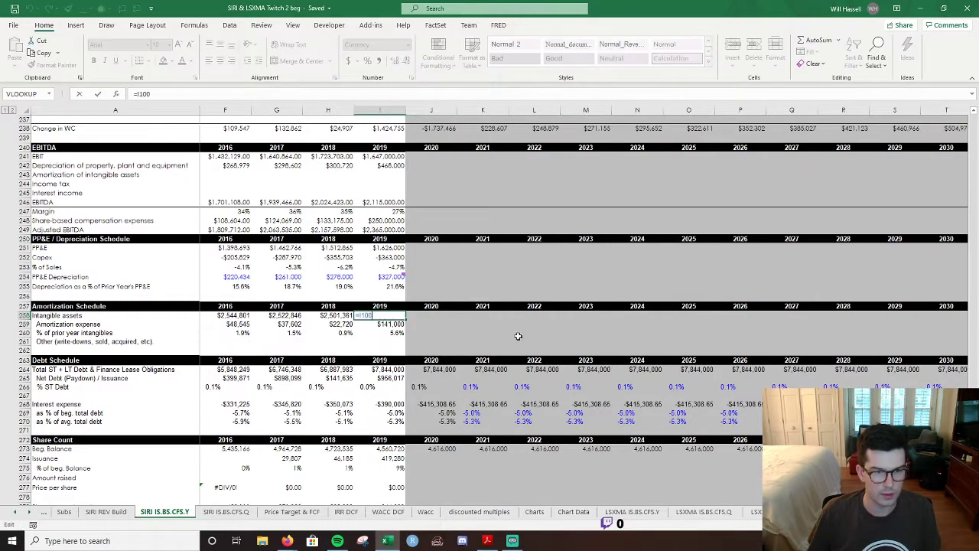
# Calculate 2020 intangible assets in J258 as the prior-year balance less amortization expense with =I258-J259.
pyautogui.click(422, 318)
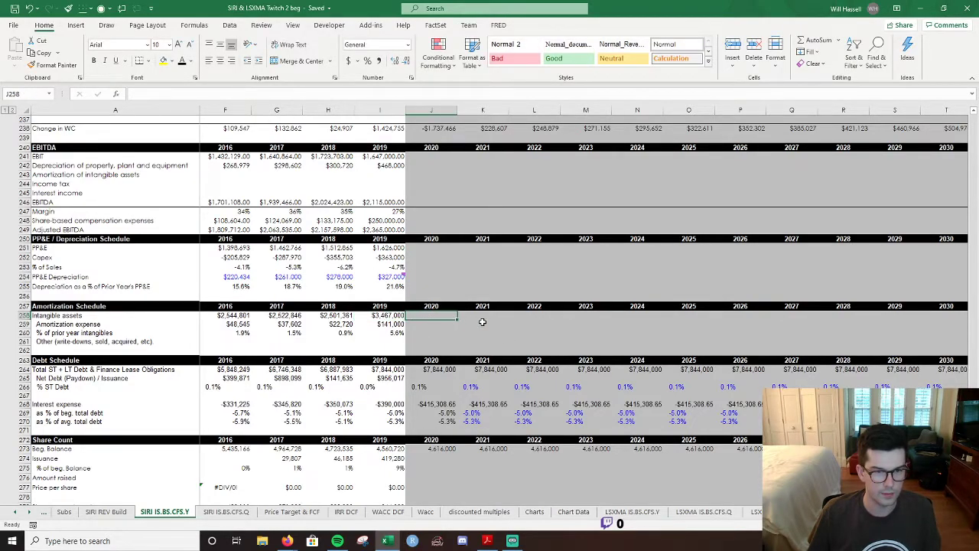
pyautogui.write('=')
pyautogui.press('Left')
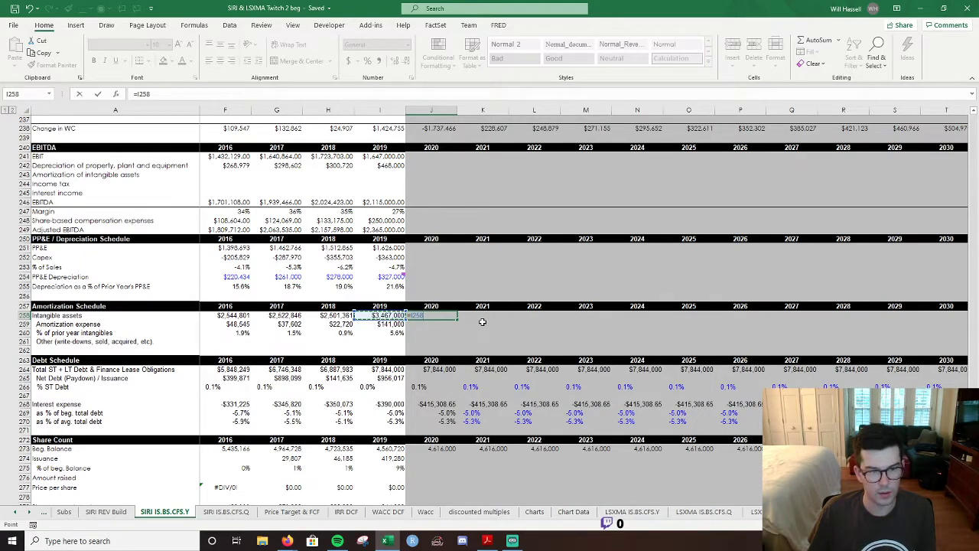
pyautogui.write('-')
pyautogui.press('Down')
pyautogui.press('Left')
pyautogui.hotkey('ctrl', 'Return')
# Fill the 2020 intangible assets formula across row 258 through 2031.
pyautogui.hotkey('shift', 'Right')
pyautogui.hotkey('shift', 'Right')
pyautogui.hotkey('shift', 'Right')
pyautogui.hotkey('shift', 'Right')
pyautogui.hotkey('shift', 'Right')
pyautogui.hotkey('shift', 'Right')
pyautogui.hotkey('shift', 'Right')
pyautogui.hotkey('shift', 'Right')
pyautogui.hotkey('shift', 'Right')
pyautogui.hotkey('shift', 'Right')
pyautogui.hotkey('shift', 'Right')
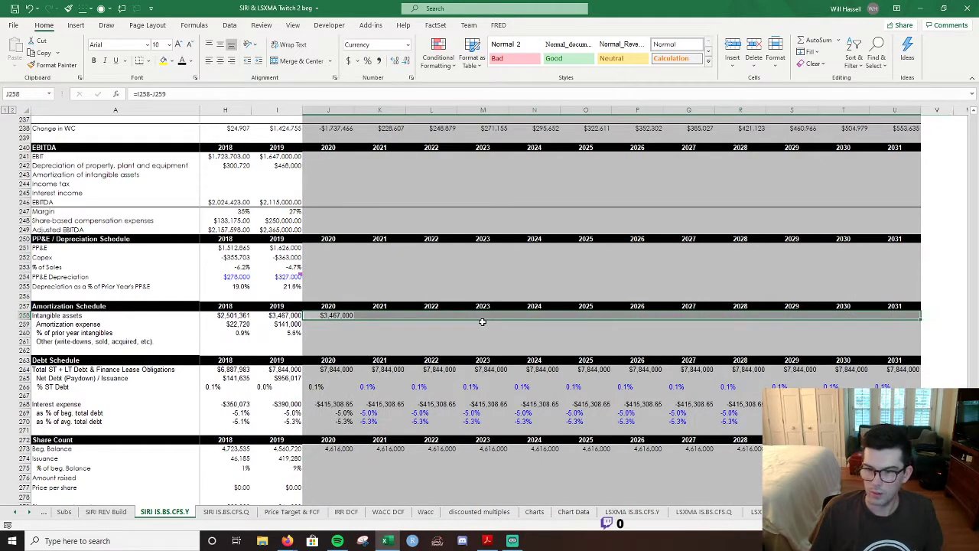
pyautogui.hotkey('ctrl', 'r')
# Examine the EBITDA section, the source of 2019 EBIT, and the surrounding working capital and supporting schedules.
pyautogui.press('Up')
pyautogui.press('Up')
pyautogui.press('Up')
pyautogui.press('Up')
pyautogui.press('Up')
pyautogui.press('Up')
pyautogui.press('Up')
pyautogui.press('Up')
pyautogui.press('Up')
pyautogui.press('Up')
pyautogui.press('Up')
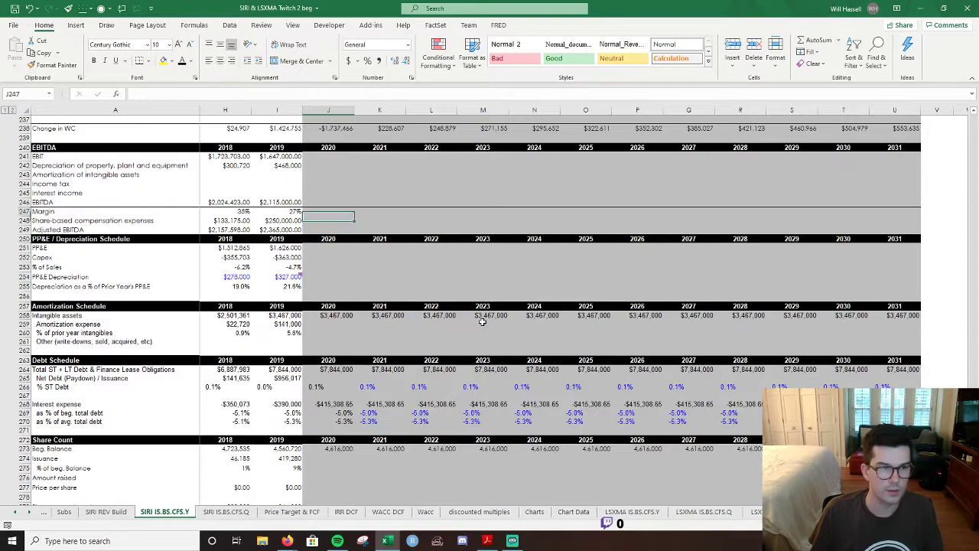
pyautogui.scroll(5, 483, 321)
pyautogui.click(311, 296)
pyautogui.press('Up')
pyautogui.press('Left')
pyautogui.press('Down')
pyautogui.press('Up')
pyautogui.scroll(3, 339, 299)
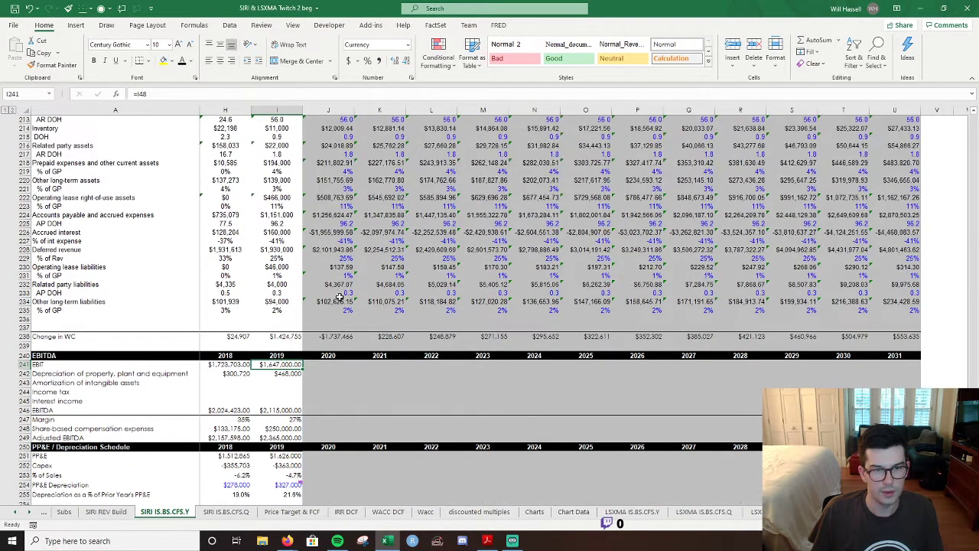
pyautogui.scroll(1, 339, 298)
pyautogui.scroll(-10, 379, 302)
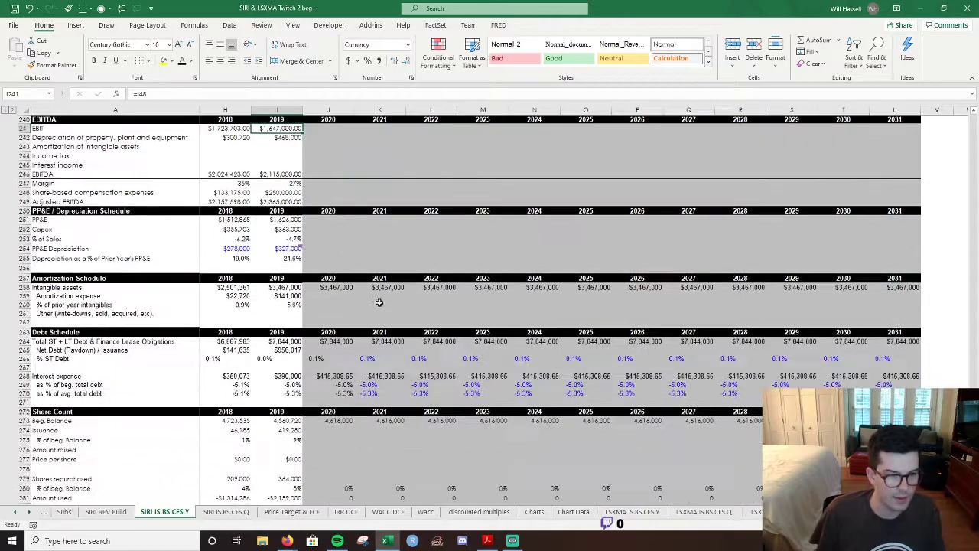
pyautogui.scroll(-2, 379, 302)
pyautogui.scroll(8, 169, 331)
pyautogui.scroll(-10, 169, 331)
pyautogui.scroll(14, 308, 323)
# Fill the 2020 long-term debt formula on the balance sheet across row 121 through 2031.
pyautogui.scroll(20, 309, 323)
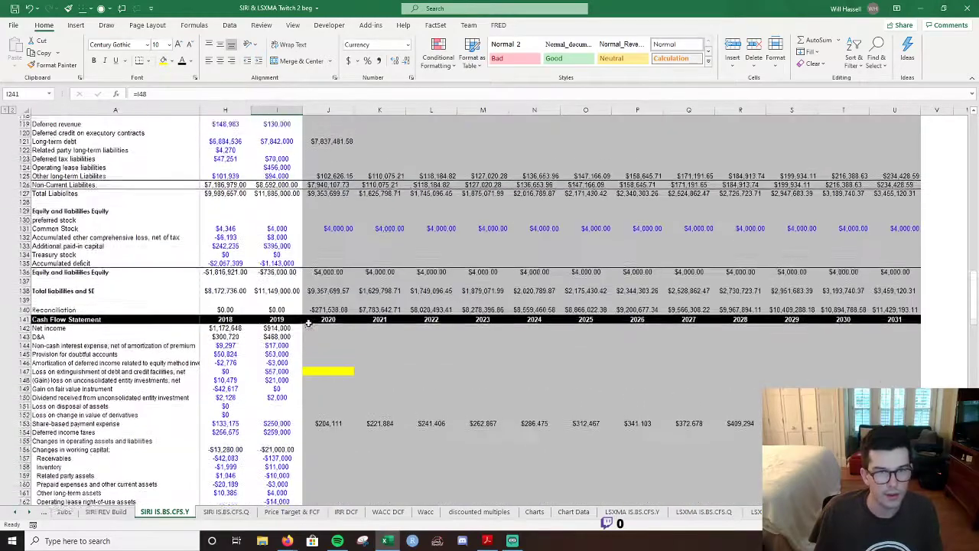
pyautogui.scroll(6, 309, 323)
pyautogui.click(337, 285)
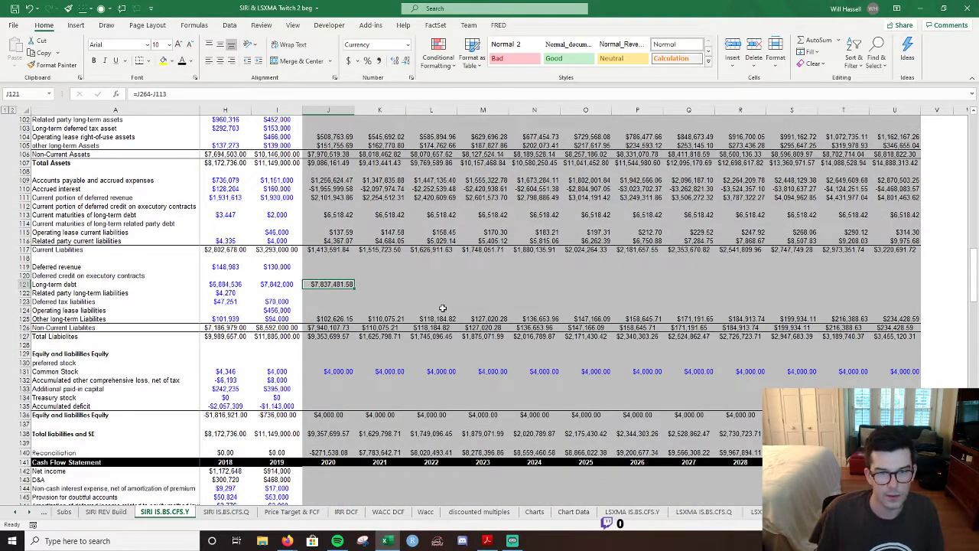
pyautogui.hotkey('shift', 'Right')
pyautogui.hotkey('shift', 'Right')
pyautogui.hotkey('shift', 'Right')
pyautogui.hotkey('shift', 'Right')
pyautogui.hotkey('shift', 'Right')
pyautogui.hotkey('shift', 'Right')
pyautogui.hotkey('shift', 'Right')
pyautogui.hotkey('shift', 'Right')
pyautogui.hotkey('shift', 'Right')
pyautogui.hotkey('shift', 'Right')
pyautogui.hotkey('shift', 'Right')
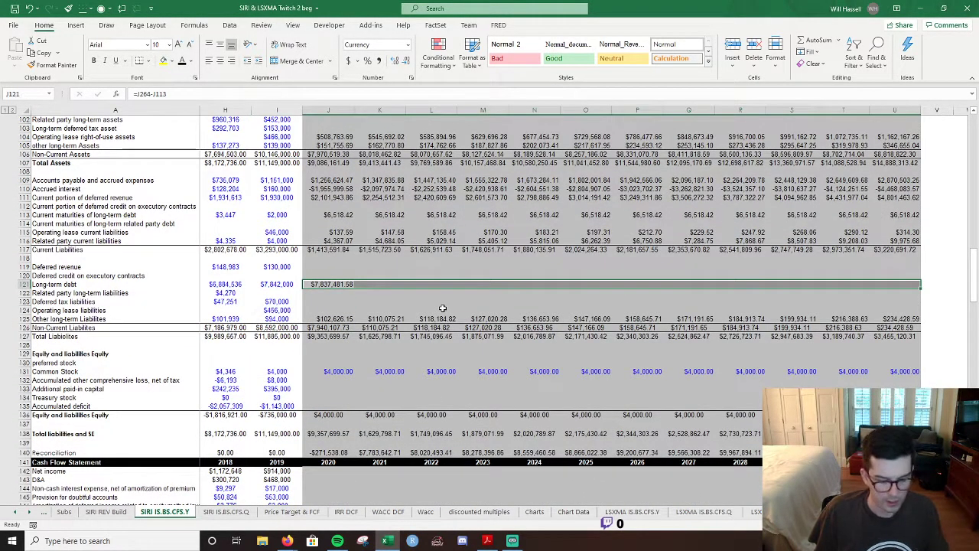
pyautogui.hotkey('ctrl', 'r')
pyautogui.press('Left')
pyautogui.press('Left')
pyautogui.press('Left')
pyautogui.press('Left')
pyautogui.press('Left')
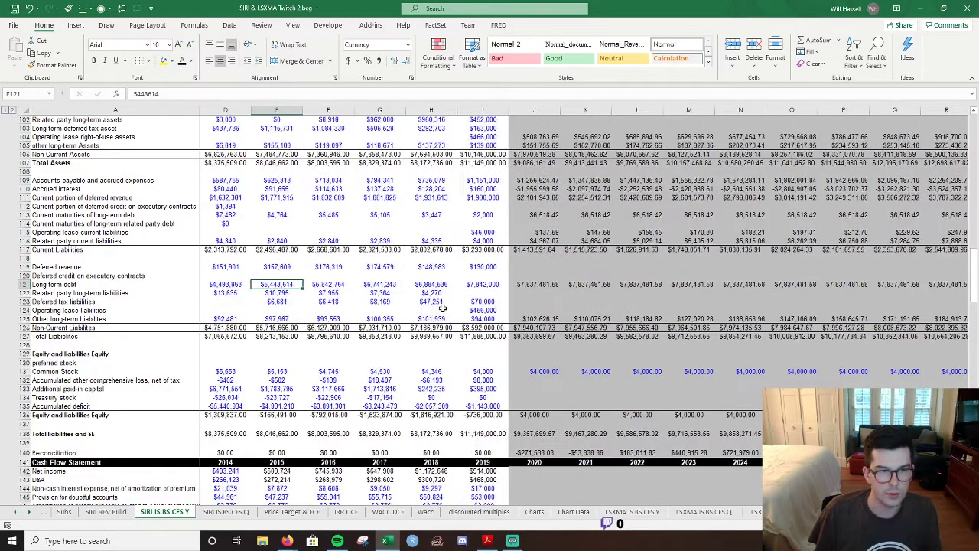
pyautogui.click(512, 379)
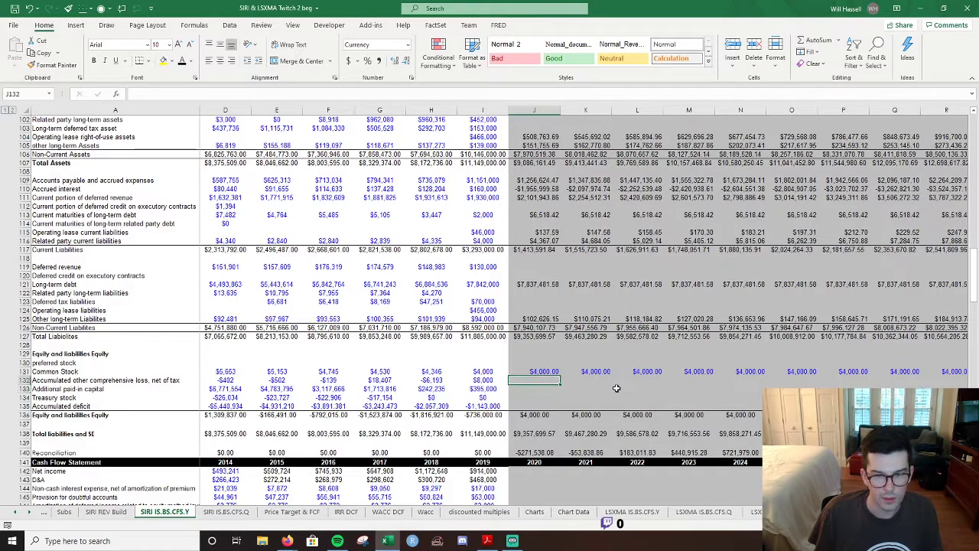
# Review the 2019 equity balances, from accumulated other comprehensive loss through accumulated deficit, against the earlier years.
pyautogui.press('Down')
pyautogui.press('Up')
pyautogui.press('Left')
pyautogui.press('Down')
pyautogui.press('Down')
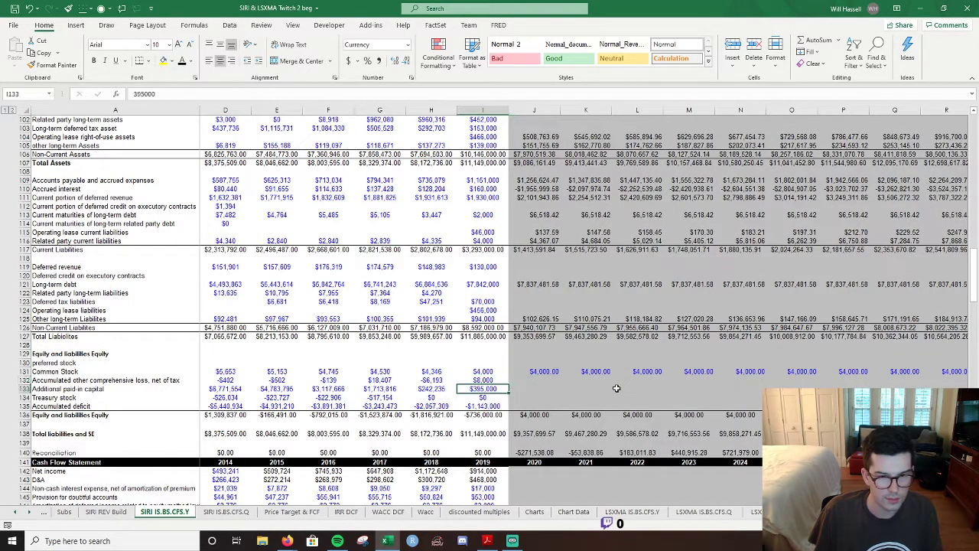
pyautogui.press('Up')
pyautogui.press('Up')
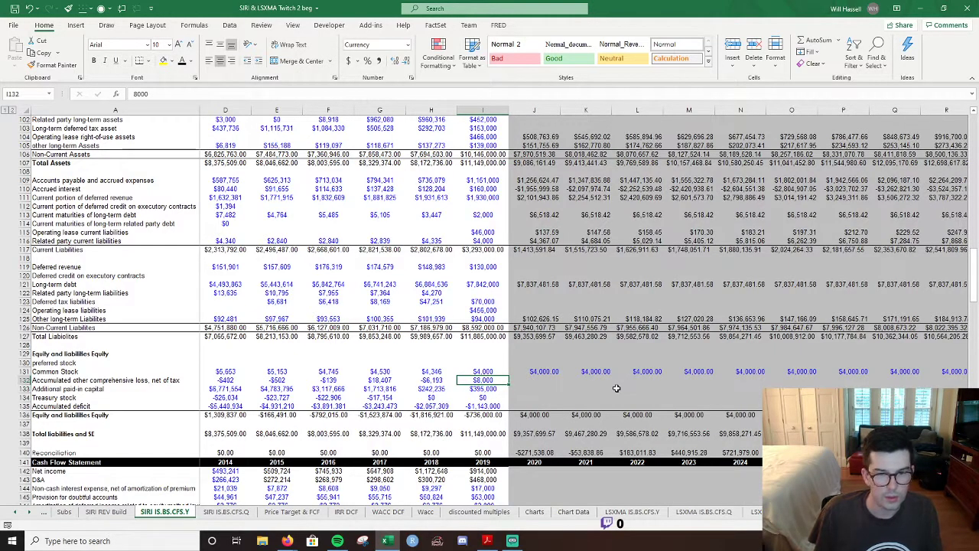
pyautogui.doubleClick(496, 404)
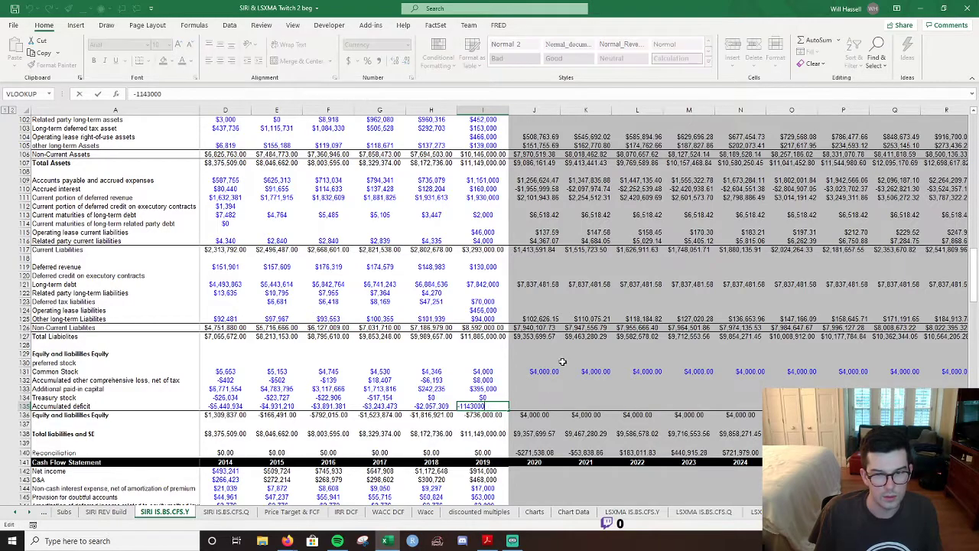
pyautogui.press('Escape')
pyautogui.hscroll(-2, 643, 402)
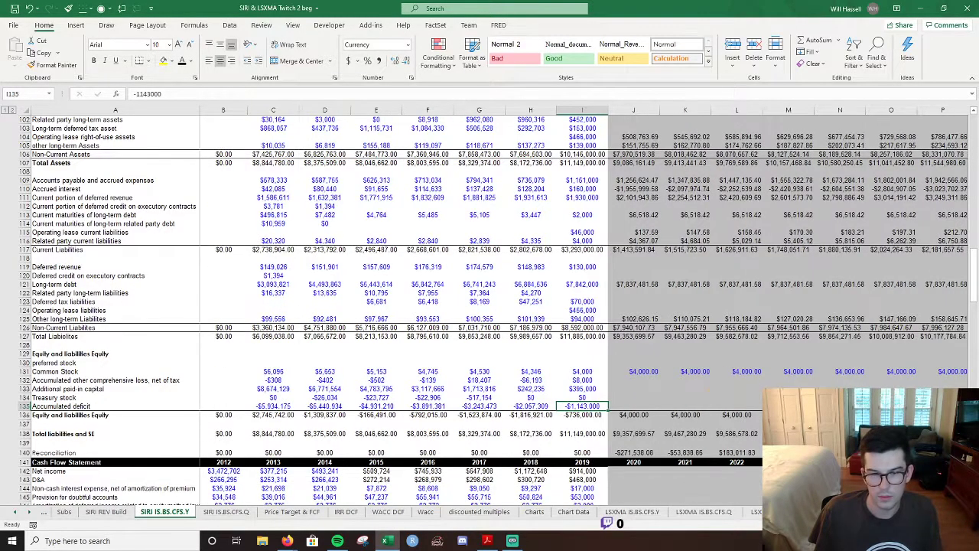
# Enter the formula =I135-H135 in the 2020 Treasury stock cell to capture the 2019 change in accumulated deficit.
pyautogui.click(643, 402)
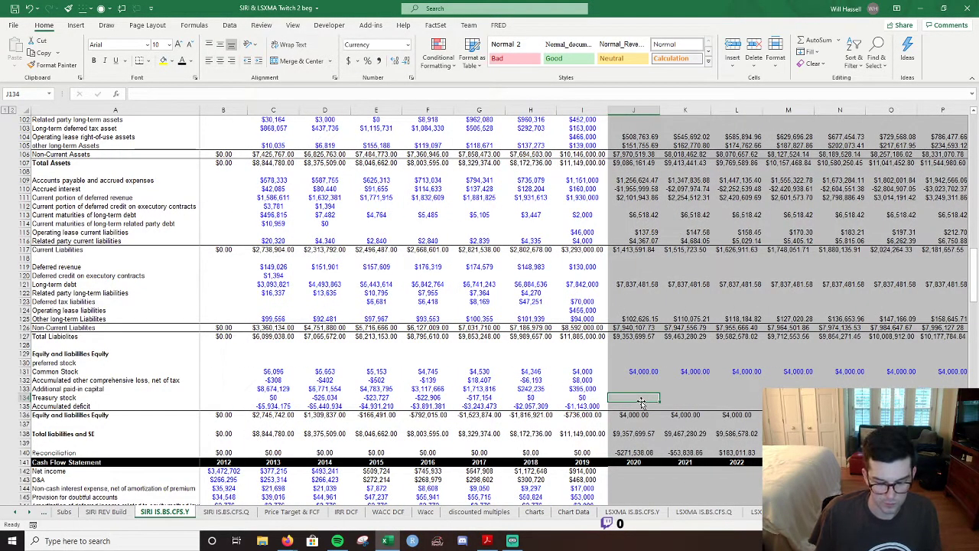
pyautogui.write('=')
pyautogui.press('Left')
pyautogui.press('Down')
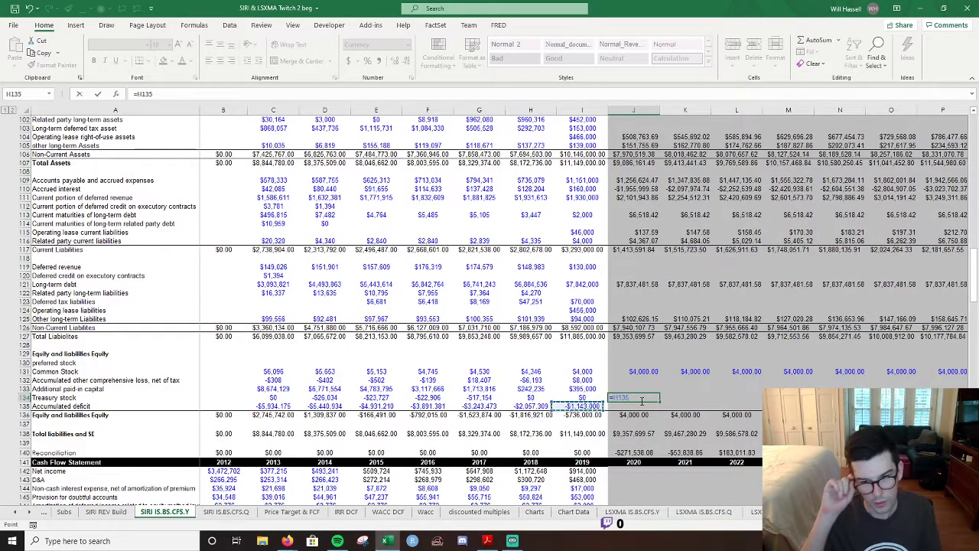
pyautogui.write('-')
pyautogui.press('Left')
pyautogui.press('Left')
pyautogui.press('Down')
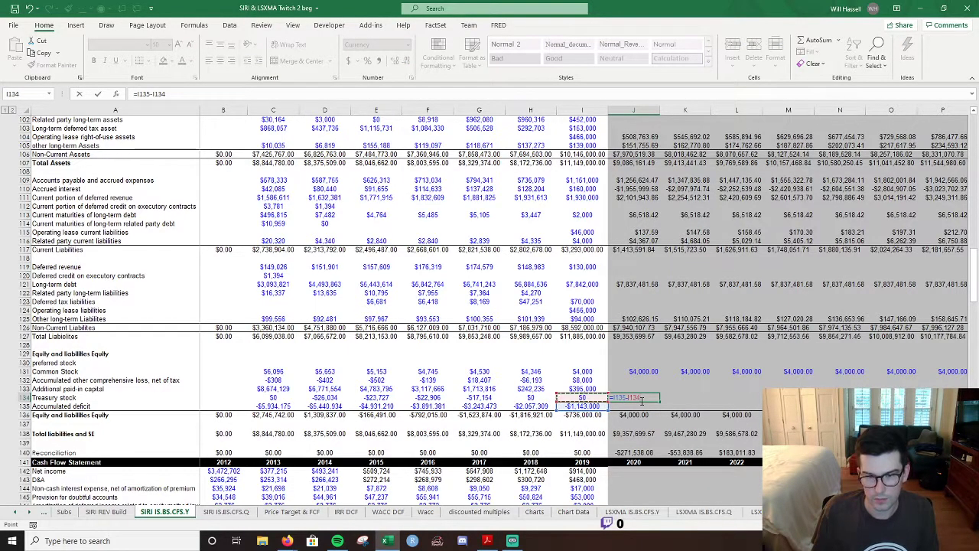
pyautogui.hotkey('ctrl', 'Return')
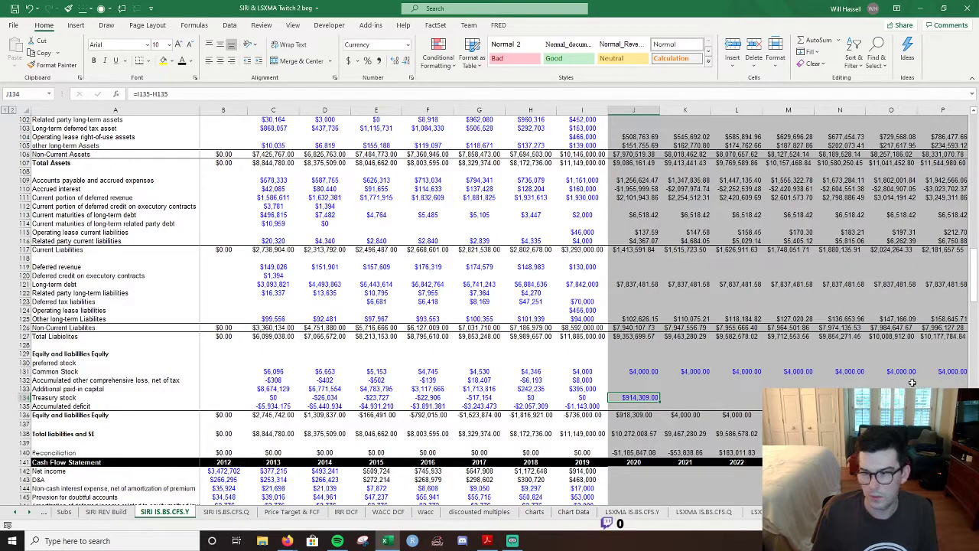
# Examine the income statement, balance sheet and cash flow lines that could drive the 2020 equity projection.
pyautogui.moveTo(971, 295); pyautogui.dragTo(956, 244)
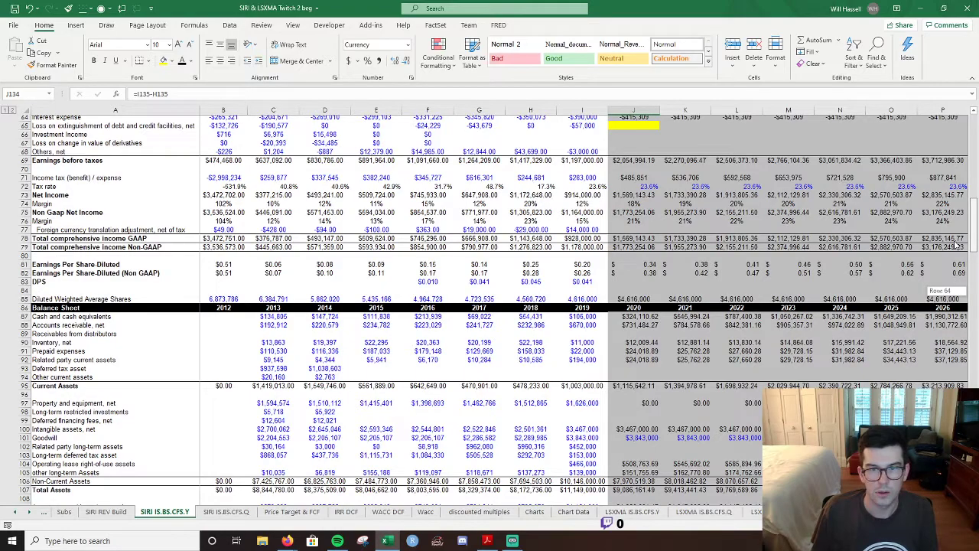
pyautogui.moveTo(956, 243); pyautogui.dragTo(957, 243)
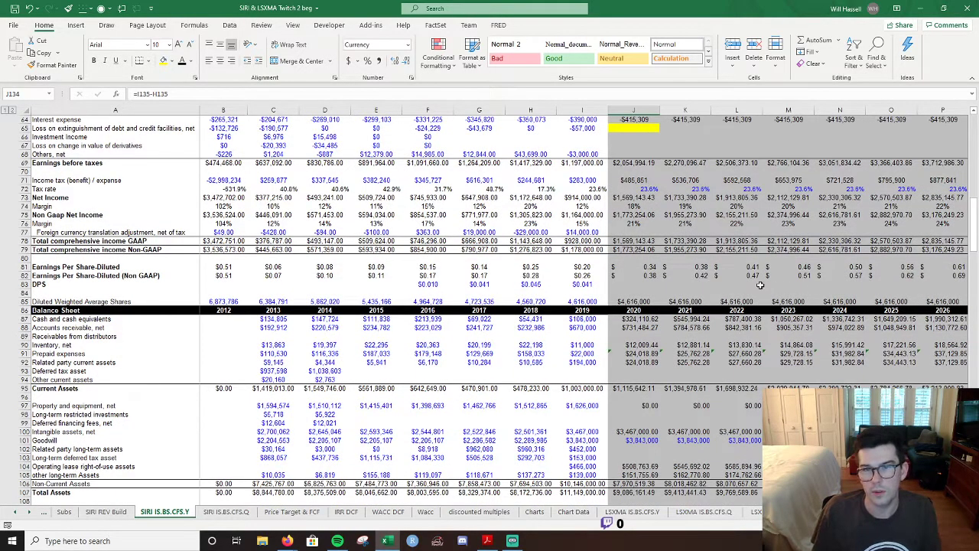
pyautogui.scroll(-12, 733, 331)
pyautogui.scroll(-4, 733, 331)
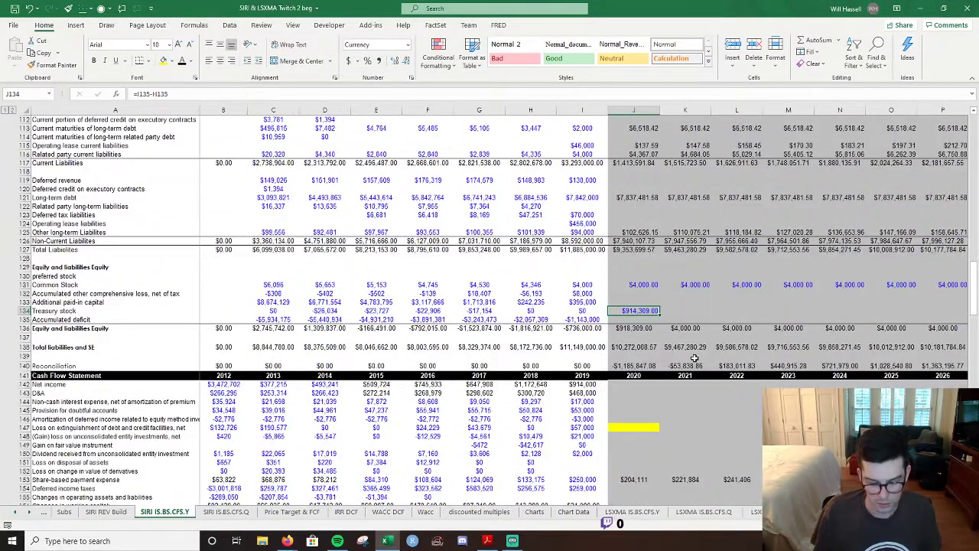
pyautogui.scroll(20, 695, 358)
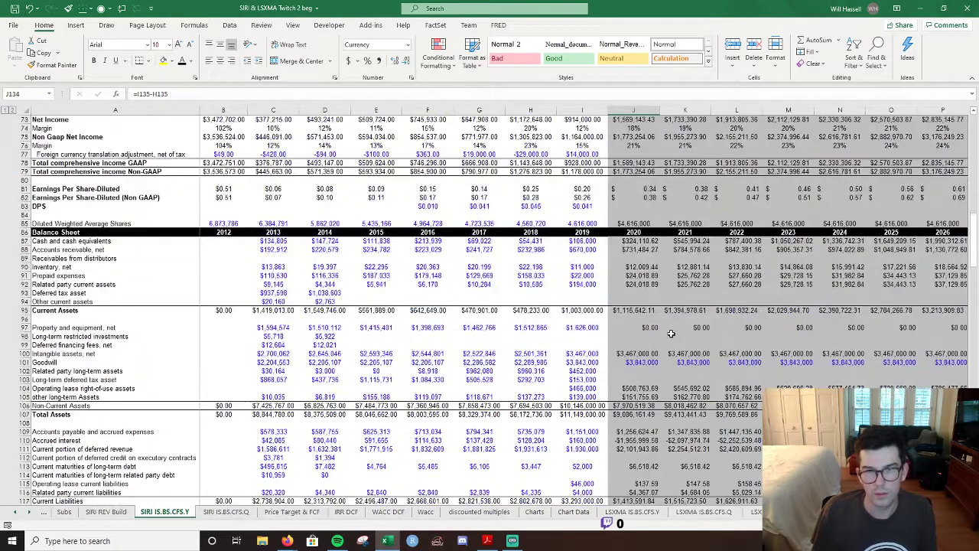
pyautogui.scroll(-1, 671, 334)
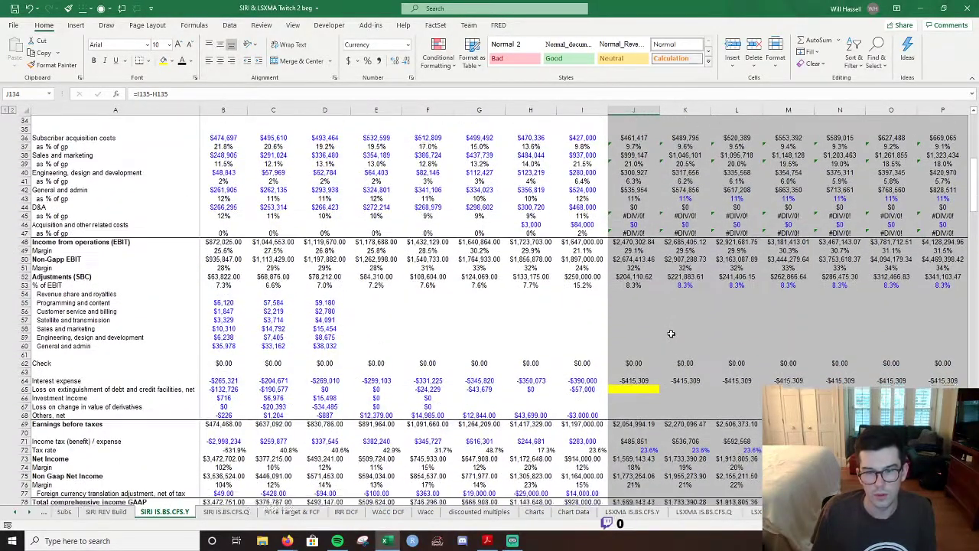
pyautogui.scroll(-20, 671, 334)
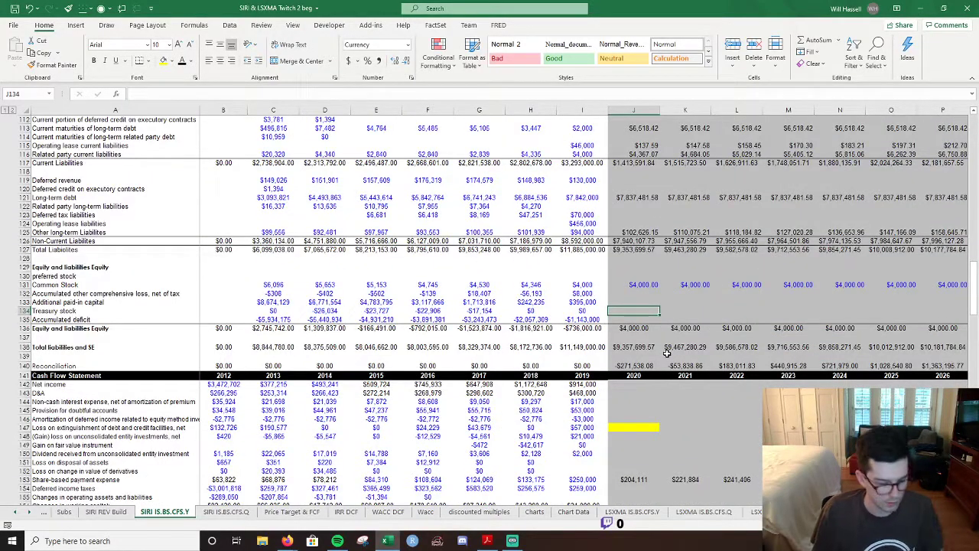
pyautogui.hotkey('ctrl', 'v')
pyautogui.scroll(-1, 645, 333)
pyautogui.scroll(-5, 645, 334)
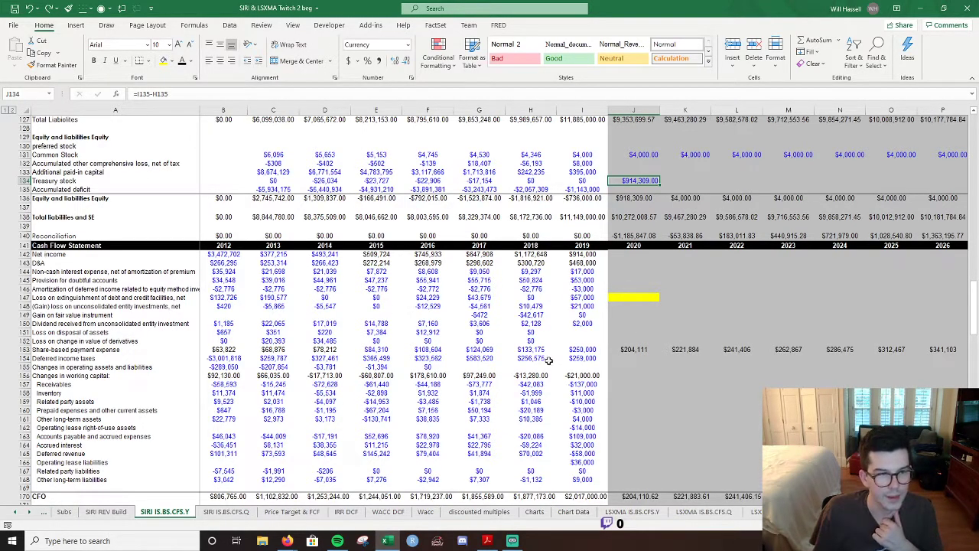
pyautogui.scroll(-1, 549, 359)
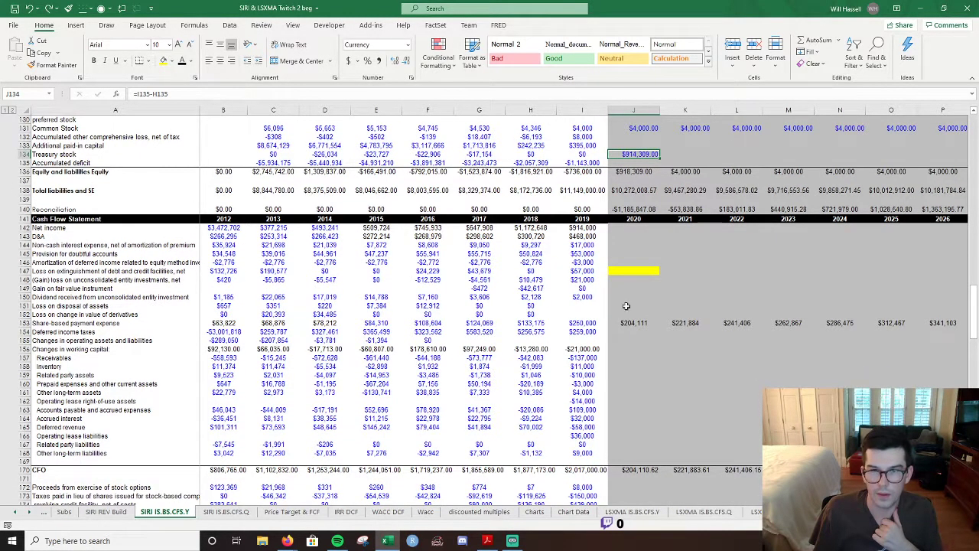
# Project the 2020 Accumulated deficit in J135 as the 2019 balance plus 2020 net income, using =I135+J73.
pyautogui.scroll(2, 615, 314)
pyautogui.click(639, 216)
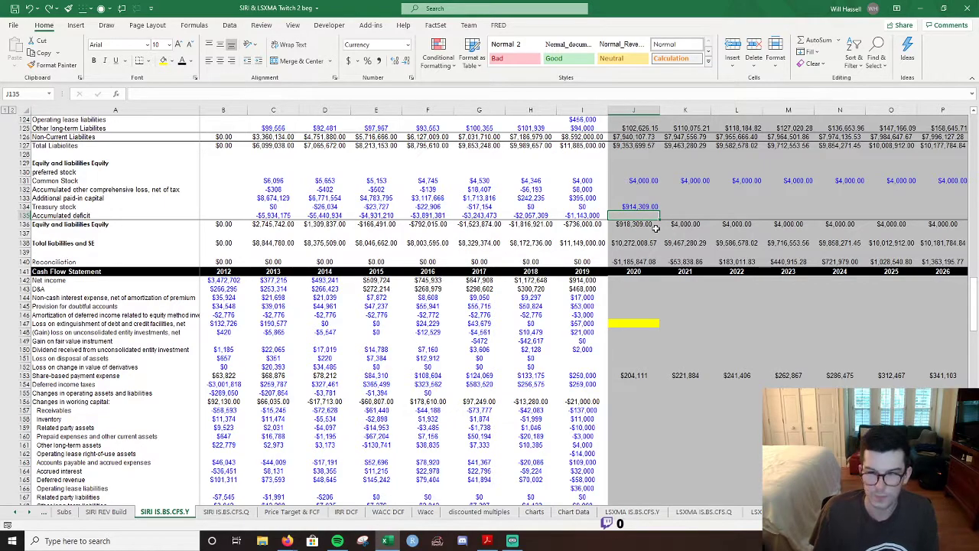
pyautogui.write('=')
pyautogui.press('Left')
pyautogui.write('+')
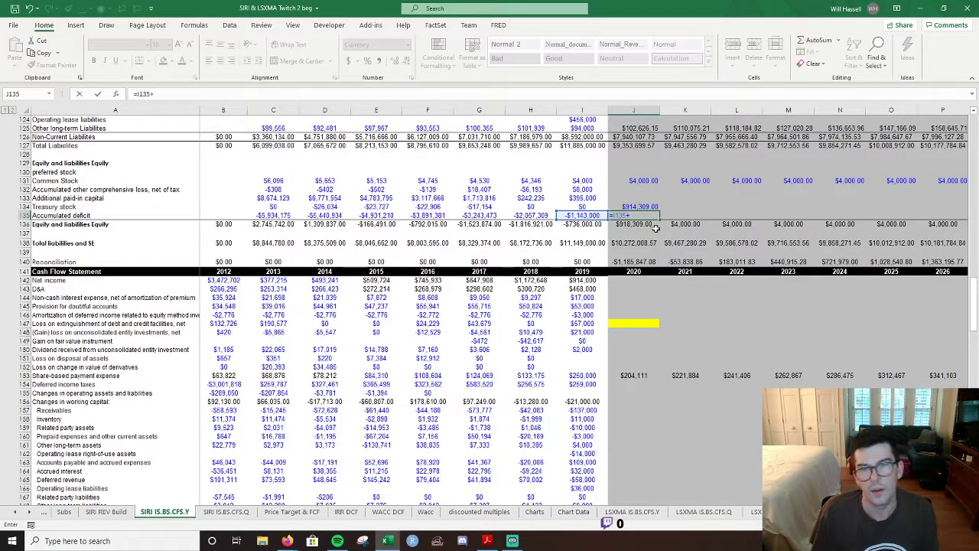
pyautogui.press('BackSpace')
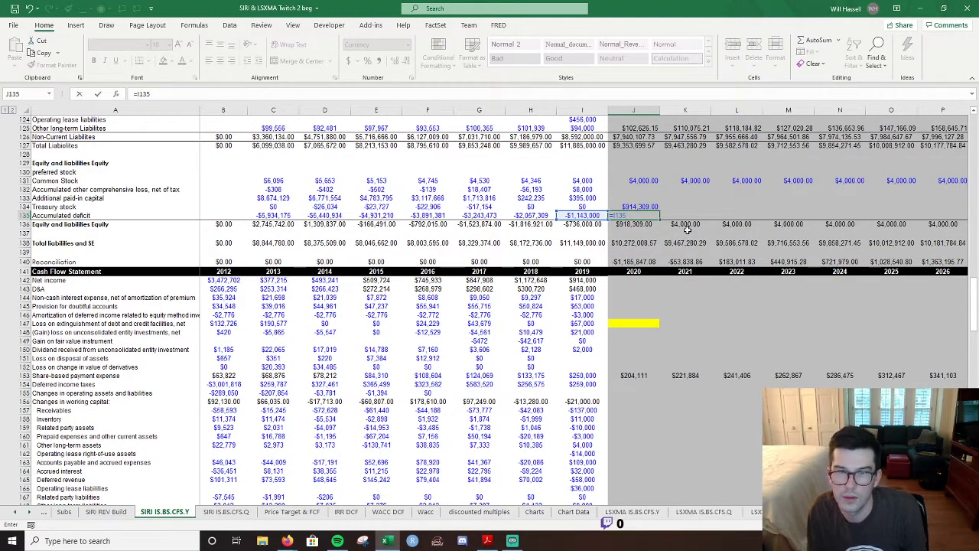
pyautogui.write('+')
pyautogui.scroll(20, 687, 230)
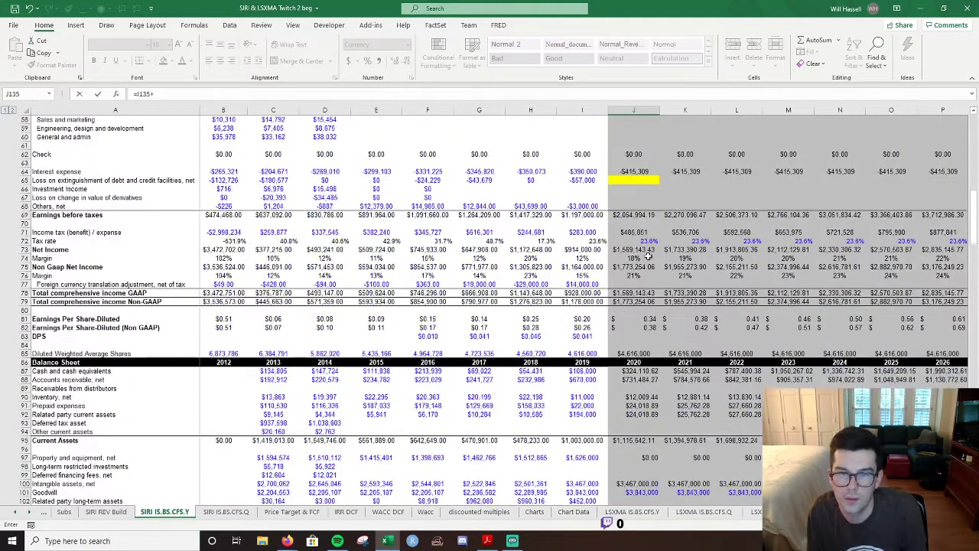
pyautogui.click(634, 251)
pyautogui.press('Return')
# Clear the trial formula from the 2020 Treasury stock cell J134.
pyautogui.scroll(-5, 698, 262)
pyautogui.scroll(4, 681, 245)
pyautogui.press('Up')
pyautogui.press('Up')
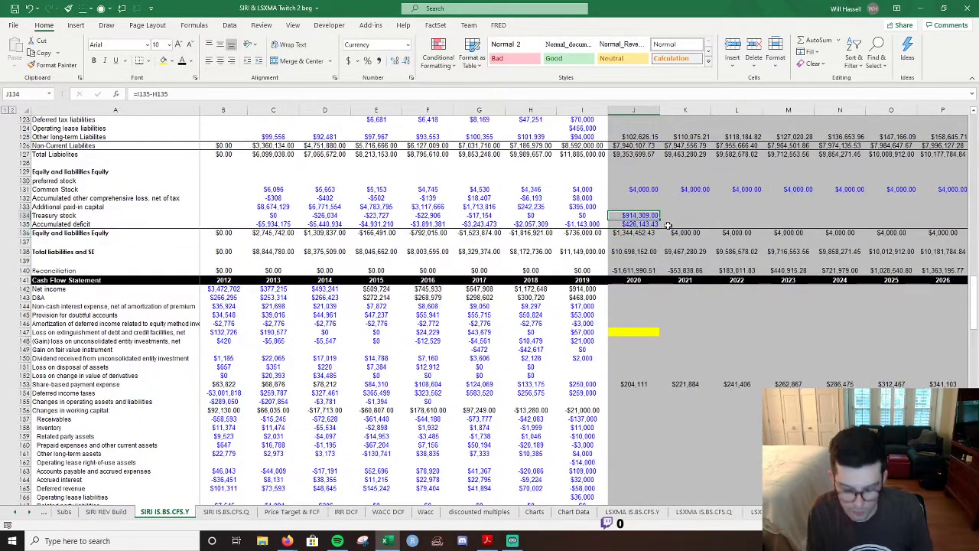
pyautogui.press('Delete')
# Set the font color of the 2020 Accumulated deficit cell to Automatic.
pyautogui.press('Down')
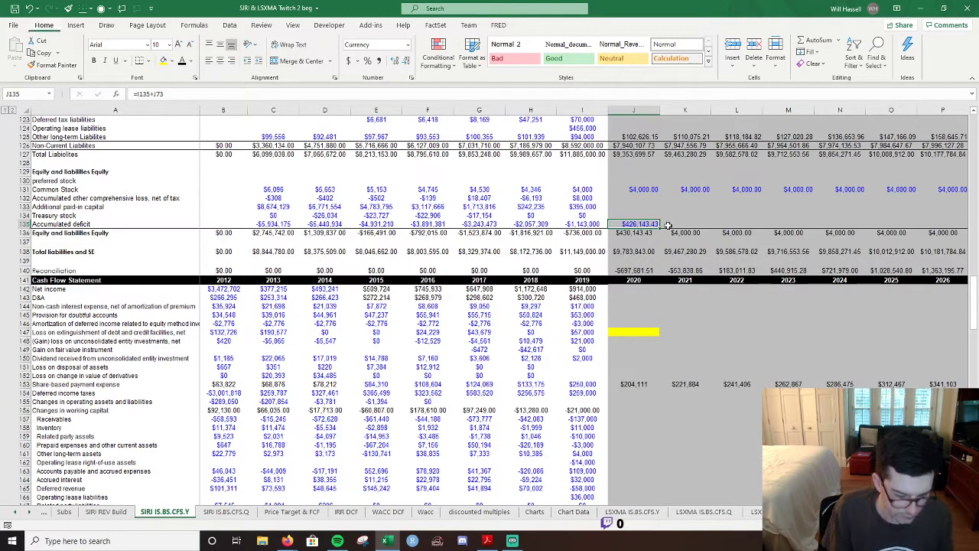
pyautogui.hotkey('alt', 'h')
pyautogui.press('f')
pyautogui.press('c')
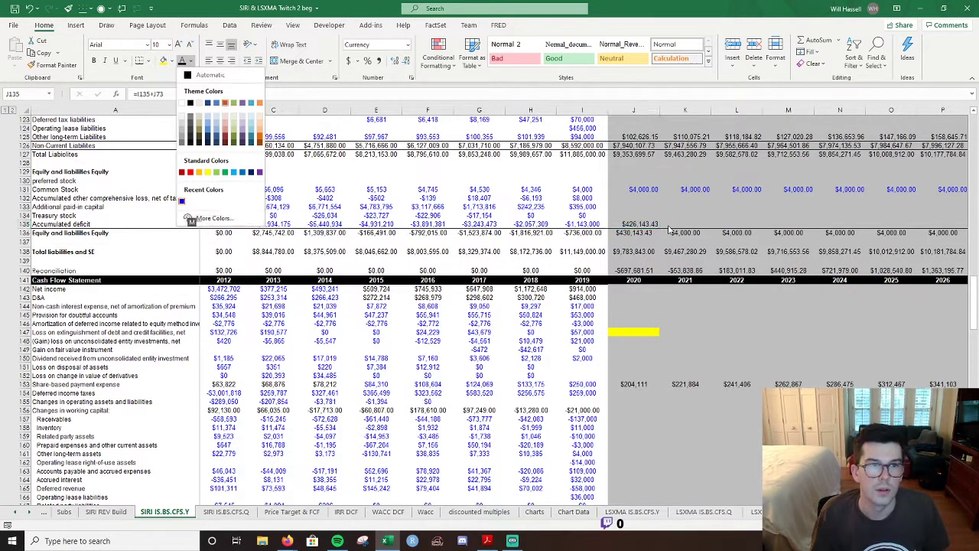
pyautogui.press('Up')
pyautogui.press('Return')
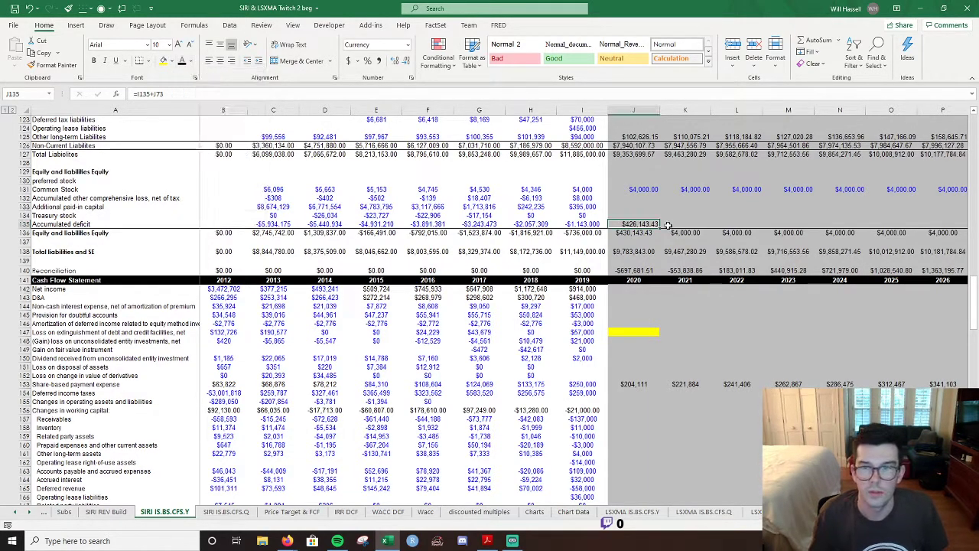
# Examine the projected equity rows around Additional paid-in capital, Treasury stock and Accumulated deficit for missing forecasts.
pyautogui.press('Up')
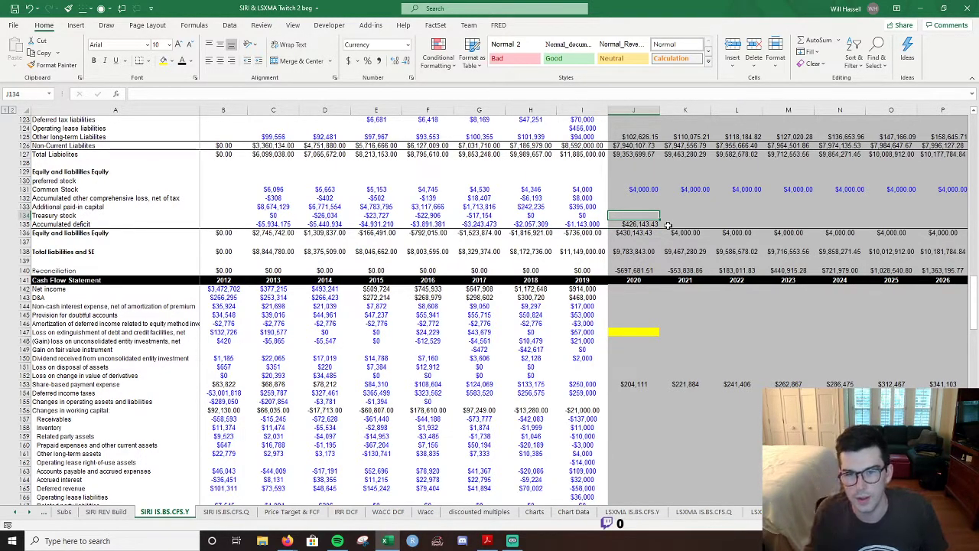
pyautogui.scroll(2, 668, 224)
pyautogui.scroll(1, 643, 253)
pyautogui.click(635, 284)
pyautogui.press('Right')
pyautogui.press('Right')
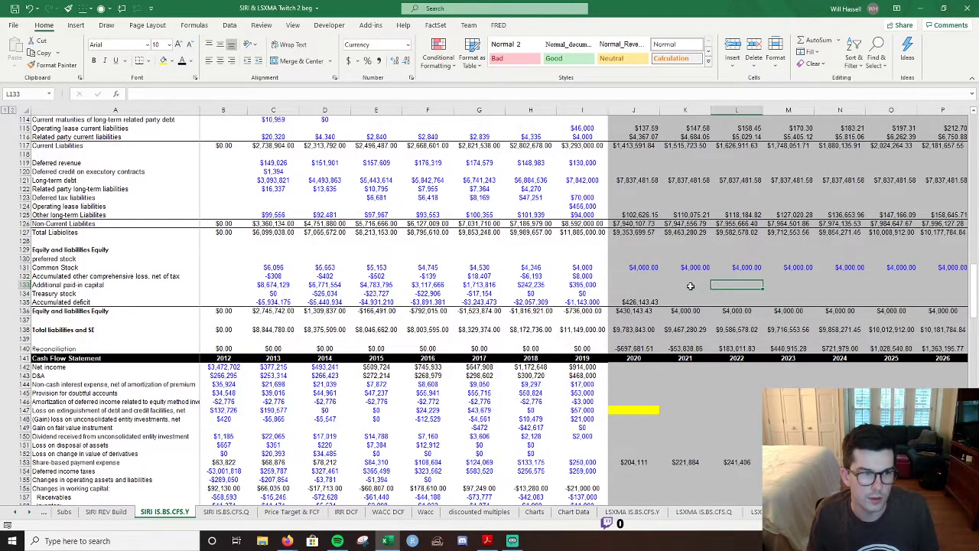
pyautogui.click(604, 288)
pyautogui.click(627, 286)
pyautogui.click(645, 301)
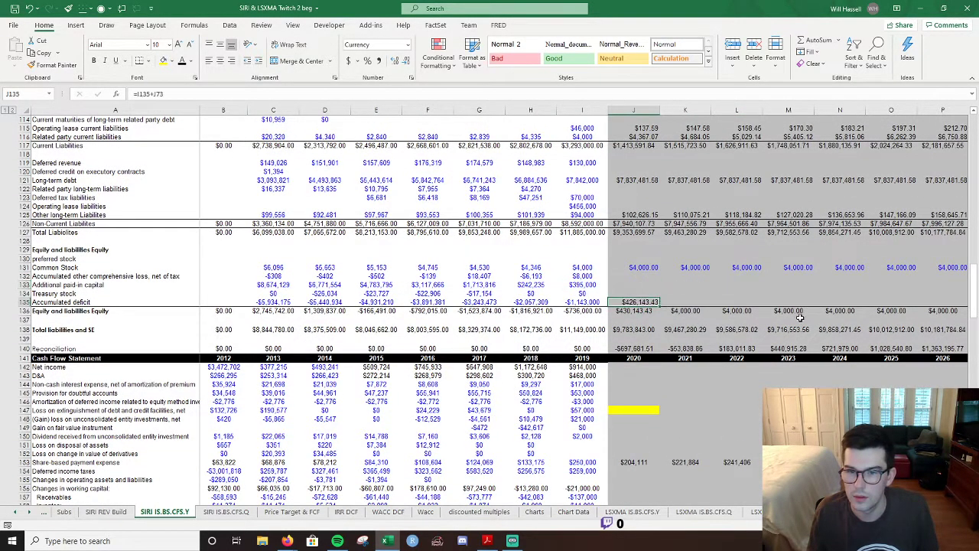
# Switch to File Explorer, bring up another workbook for reference, and inspect a cell's formula there.
pyautogui.click(262, 541)
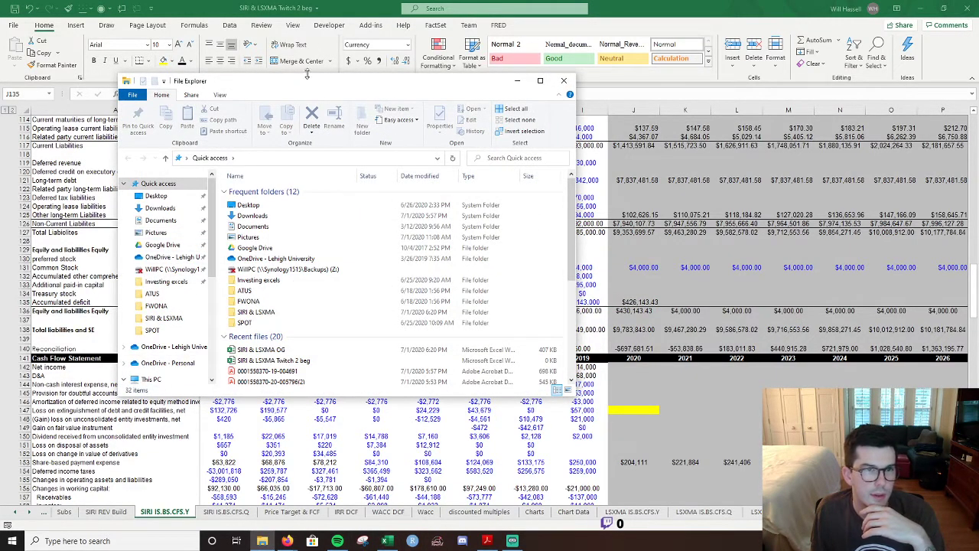
pyautogui.press('super+Down')
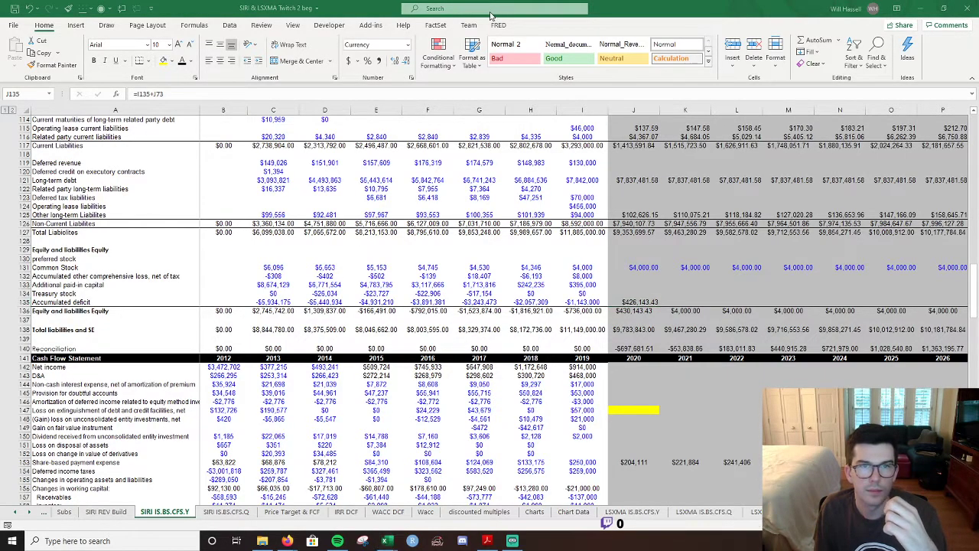
pyautogui.hotkey('alt', 'Tab')
pyautogui.doubleClick(350, 14)
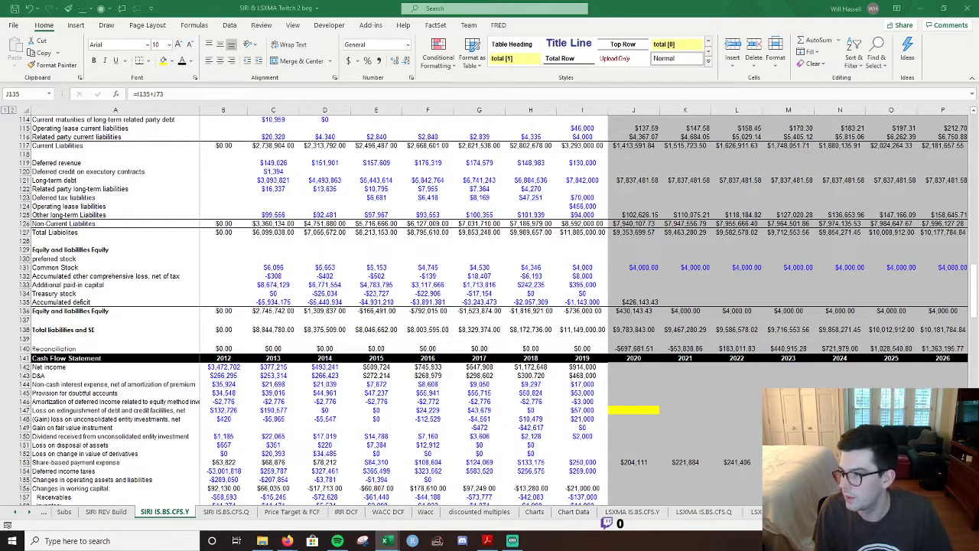
pyautogui.press('F2')
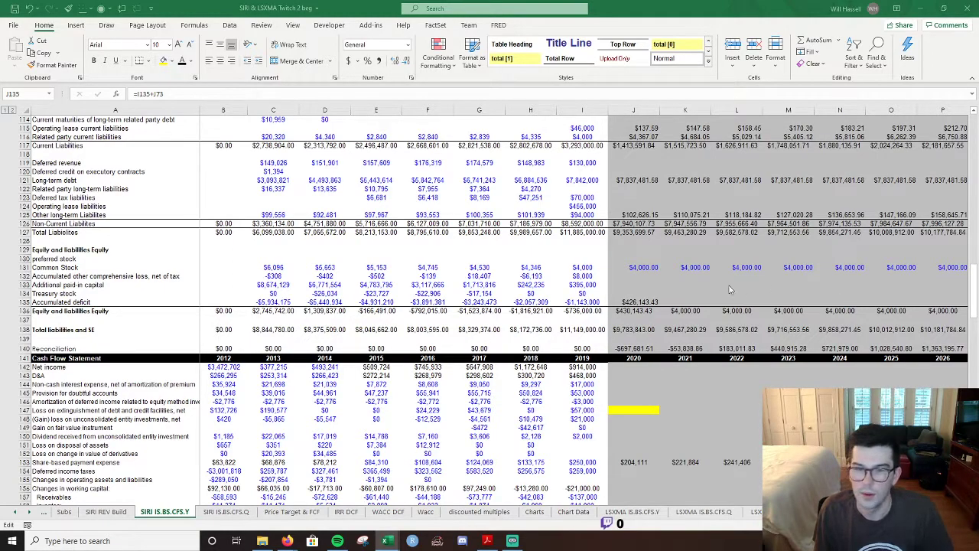
# Add the 2020 share-based payment expense (J153) to the 2020 Accumulated deficit formula in J135.
pyautogui.click(629, 302)
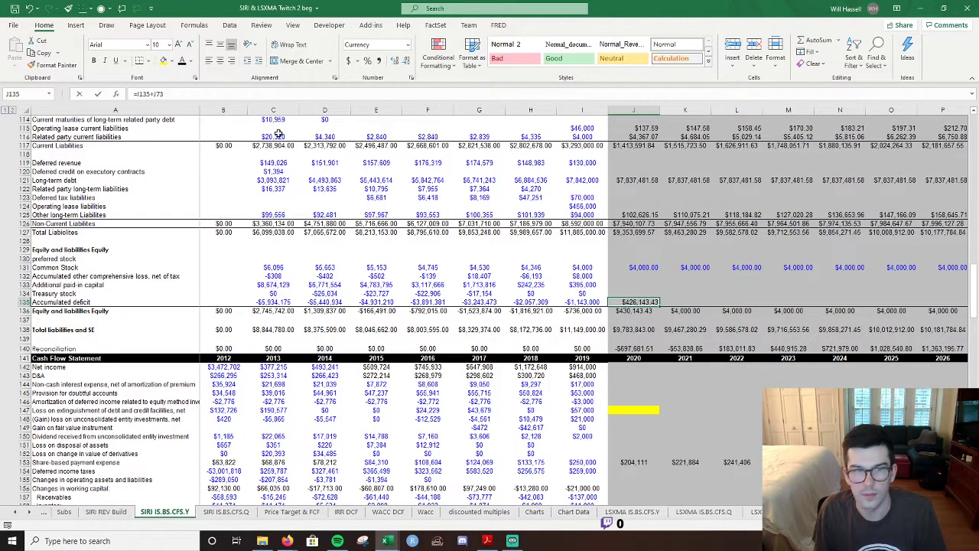
pyautogui.click(217, 93)
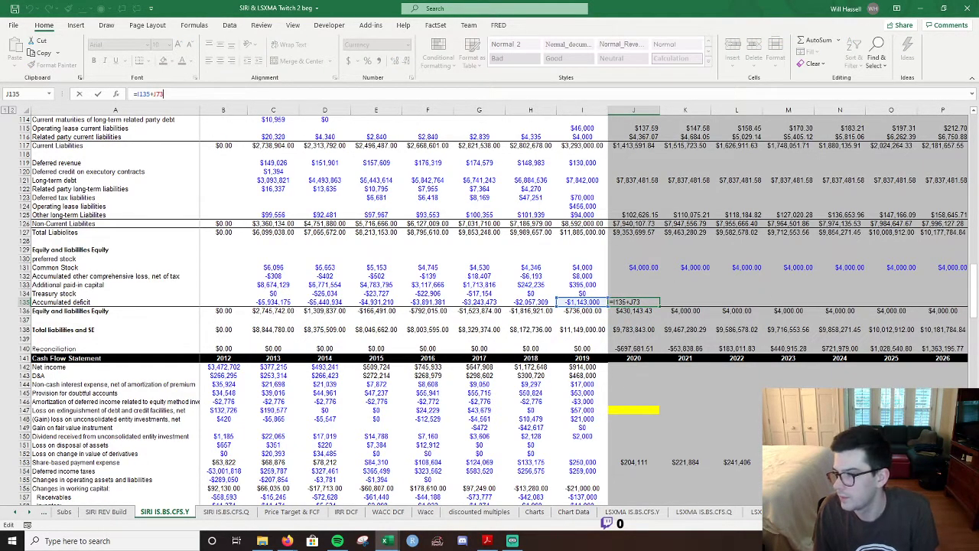
pyautogui.scroll(-3, 639, 414)
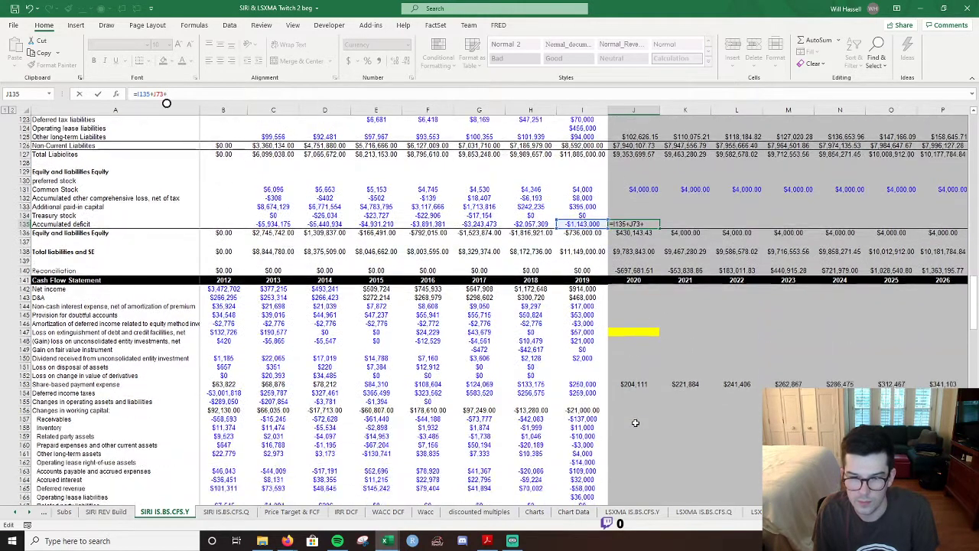
pyautogui.write('+')
pyautogui.click(624, 385)
pyautogui.hotkey('ctrl', 'Return')
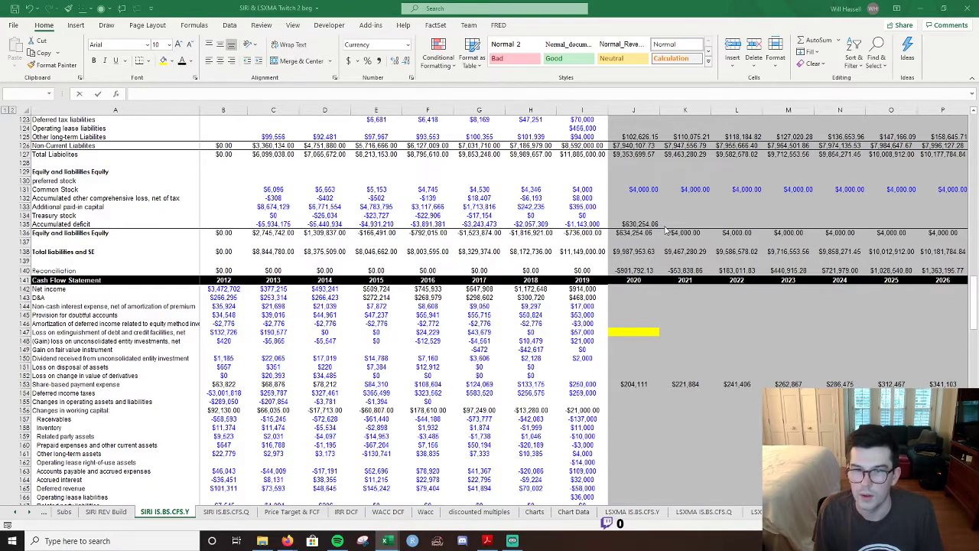
# Replace the J73 reference in the 2020 Accumulated deficit formula with the cash flow statement's 2020 net income cell, J142.
pyautogui.click(635, 223)
pyautogui.click(153, 94)
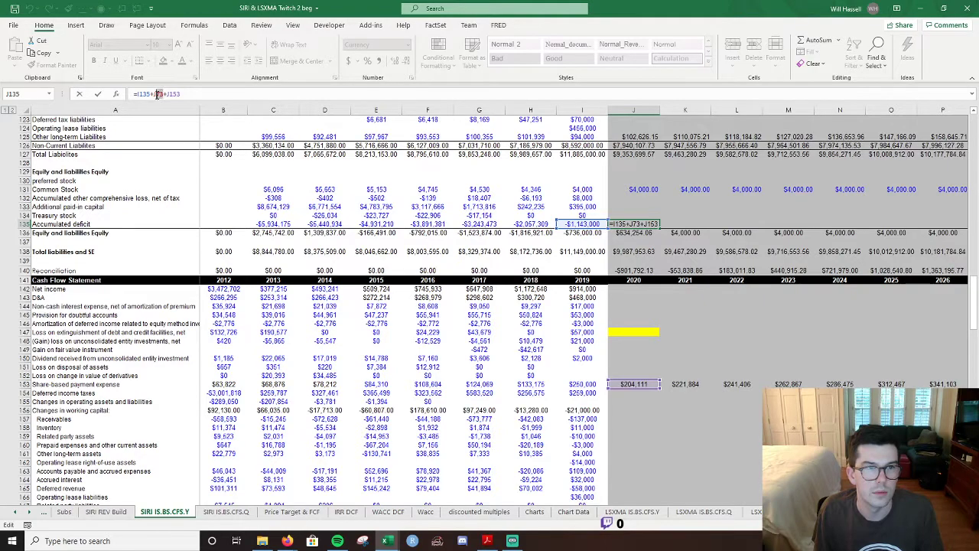
pyautogui.press('BackSpace')
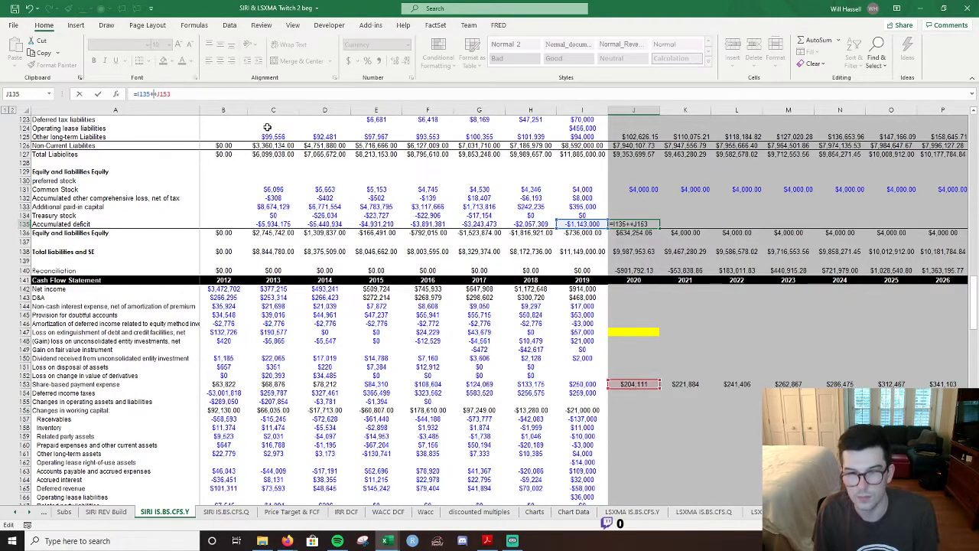
pyautogui.click(612, 288)
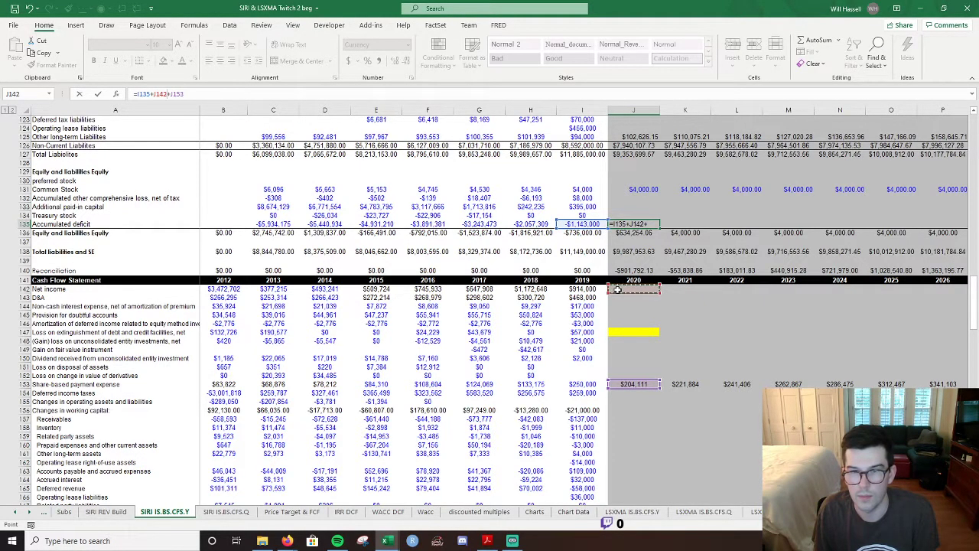
pyautogui.press('Return')
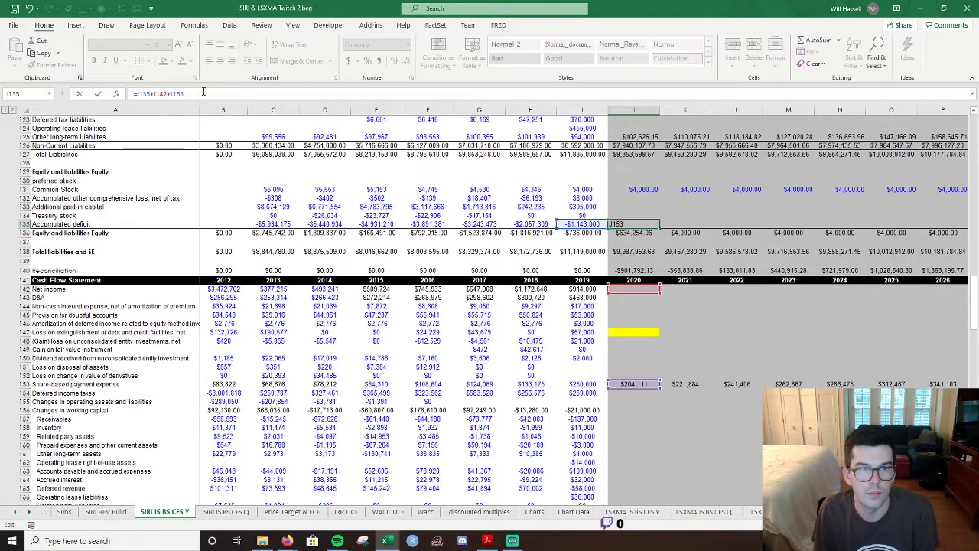
# Link the 2020 Net income cell of the cash flow statement to the income statement's 2020 Net Income (J73).
pyautogui.click(623, 289)
pyautogui.write('=')
pyautogui.moveTo(973, 307); pyautogui.dragTo(956, 157)
pyautogui.scroll(-15, 641, 352)
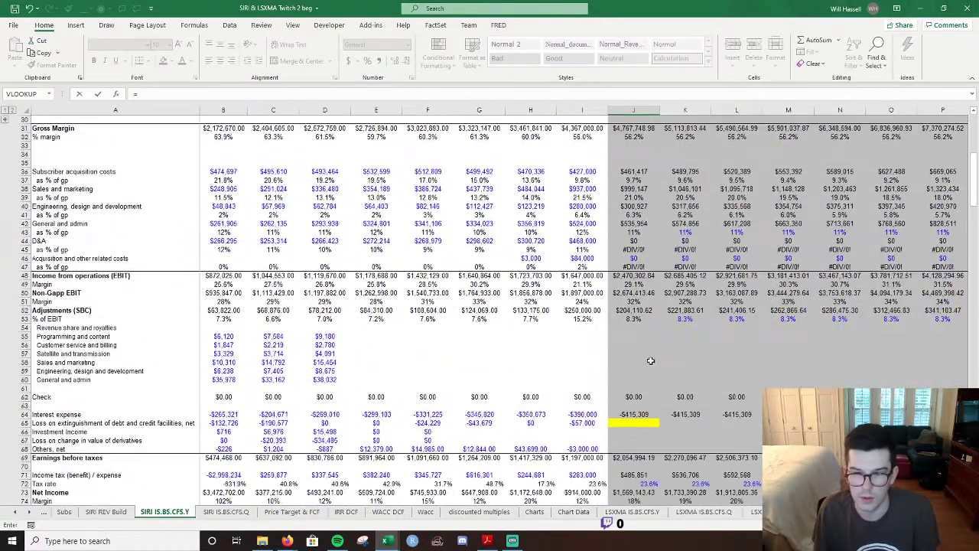
pyautogui.scroll(-4, 643, 458)
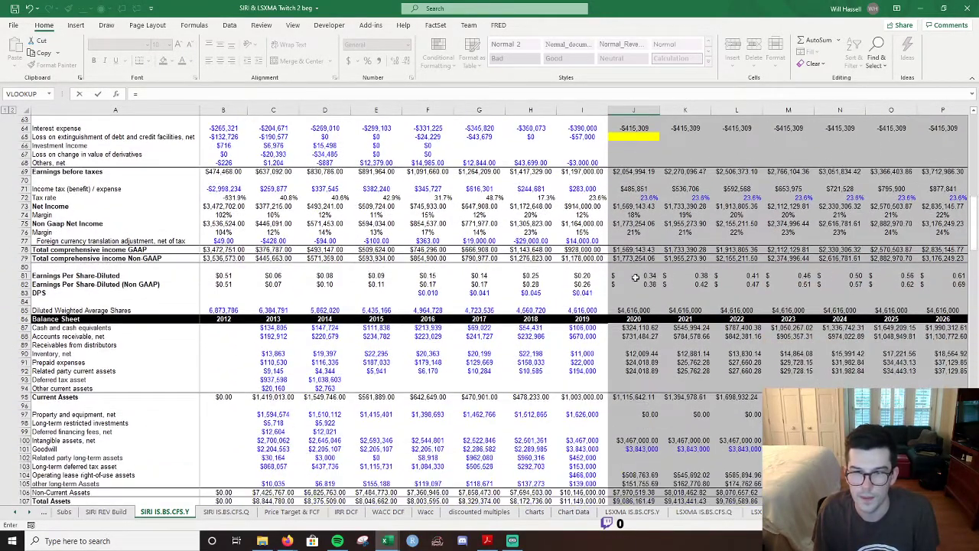
pyautogui.click(649, 207)
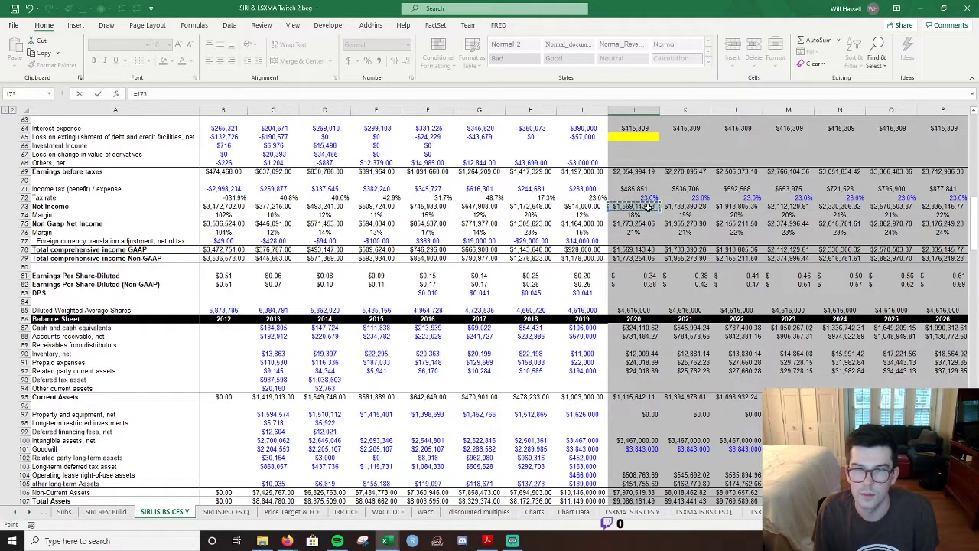
pyautogui.press('Return')
# Fill the 2020 cash flow Net income link across the projection years through 2031.
pyautogui.press('Up')
pyautogui.hotkey('shift', 'Right')
pyautogui.hotkey('shift', 'Right')
pyautogui.hotkey('shift', 'Right')
pyautogui.hotkey('shift', 'Right')
pyautogui.hotkey('shift', 'Right')
pyautogui.hotkey('shift', 'Right')
pyautogui.hotkey('shift', 'Right')
pyautogui.hotkey('shift', 'Right')
pyautogui.hotkey('shift', 'Right')
pyautogui.hotkey('shift', 'Right')
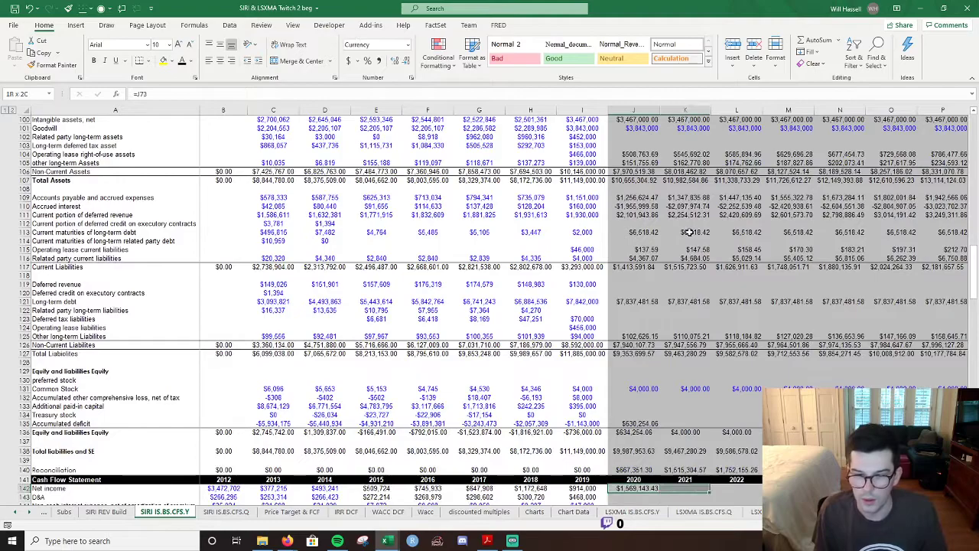
pyautogui.hotkey('shift', 'Right')
pyautogui.hotkey('ctrl', 'r')
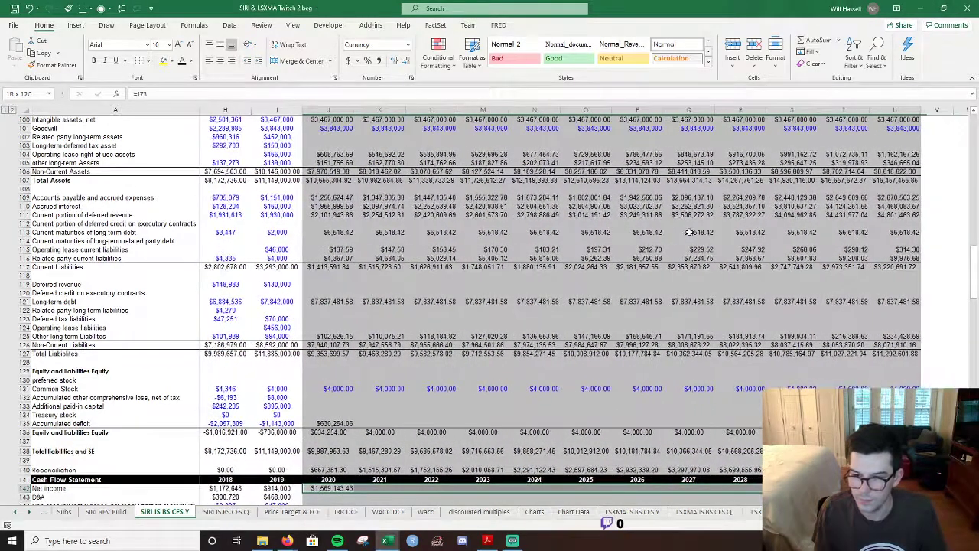
# Add 2020 Dividends paid (J182) and Common stock repurchased and retired (J181) to the 2020 Accumulated deficit formula in J135.
pyautogui.scroll(-6, 308, 292)
pyautogui.click(322, 268)
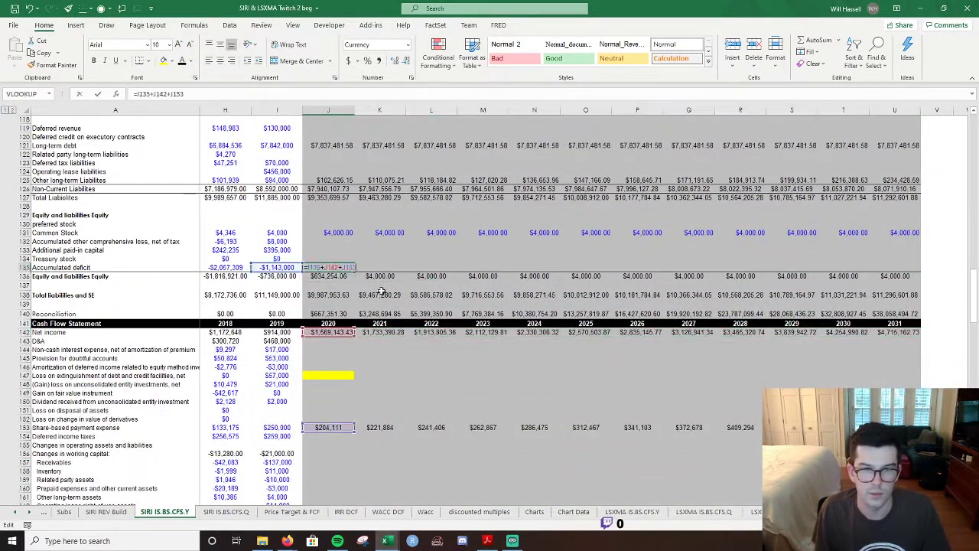
pyautogui.write('=')
pyautogui.press('Left')
pyautogui.write('+')
pyautogui.press('Down')
pyautogui.press('Down')
pyautogui.press('Down')
pyautogui.press('Down')
pyautogui.press('Down')
pyautogui.press('Down')
pyautogui.press('Down')
pyautogui.scroll(-10, 459, 311)
pyautogui.write('+')
pyautogui.press('Down')
pyautogui.press('Down')
pyautogui.press('Down')
pyautogui.press('Down')
pyautogui.press('Down')
pyautogui.press('Down')
pyautogui.press('Down')
pyautogui.press('Down')
pyautogui.press('Down')
pyautogui.press('Down')
pyautogui.press('Down')
pyautogui.press('Down')
pyautogui.press('Down')
pyautogui.press('Down')
pyautogui.press('Down')
pyautogui.press('Down')
pyautogui.press('Down')
pyautogui.press('Down')
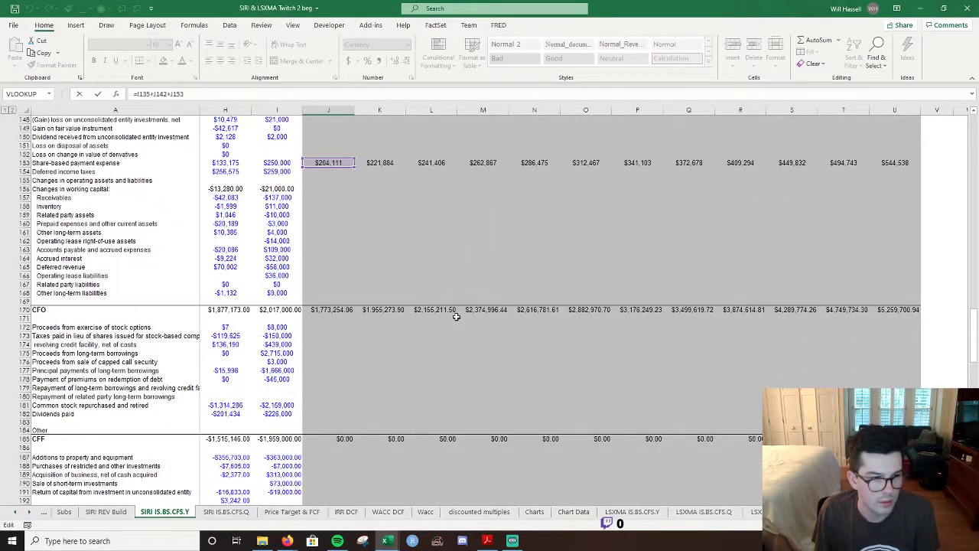
pyautogui.scroll(-4, 456, 316)
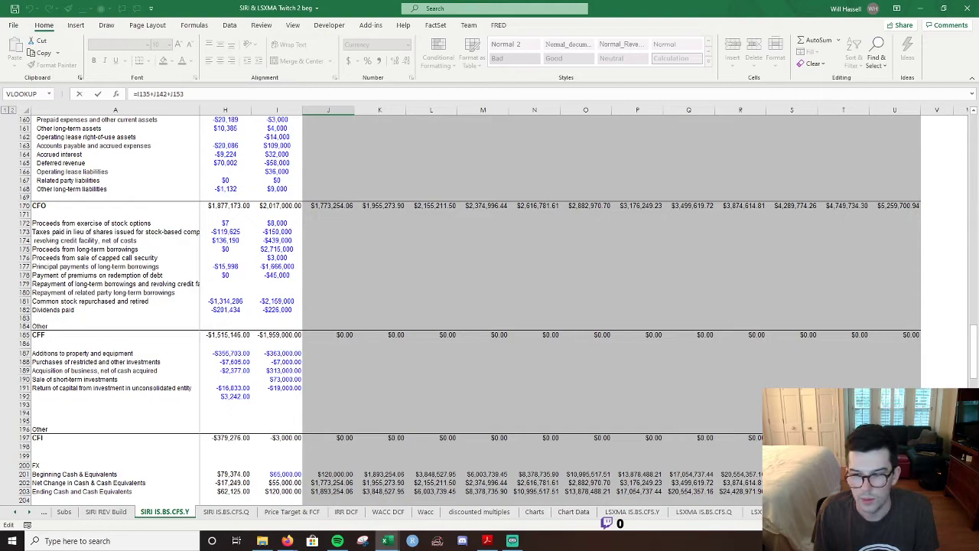
pyautogui.hscroll(-5, 679, 385)
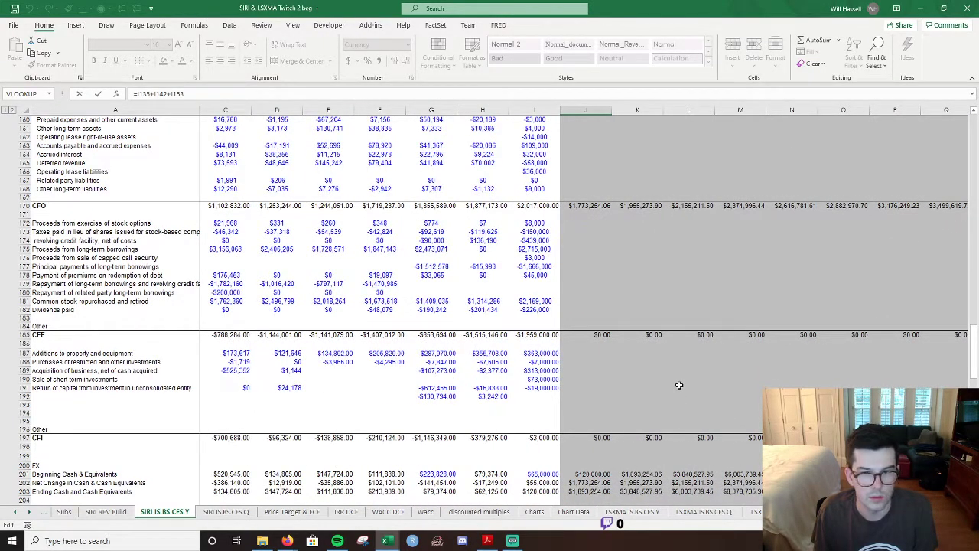
pyautogui.write('+')
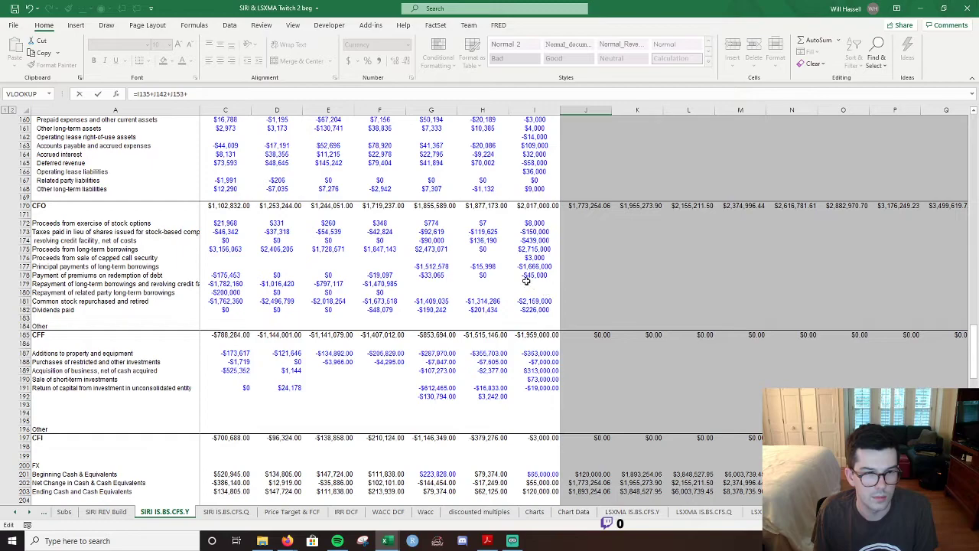
pyautogui.click(570, 310)
pyautogui.write('+')
pyautogui.click(575, 301)
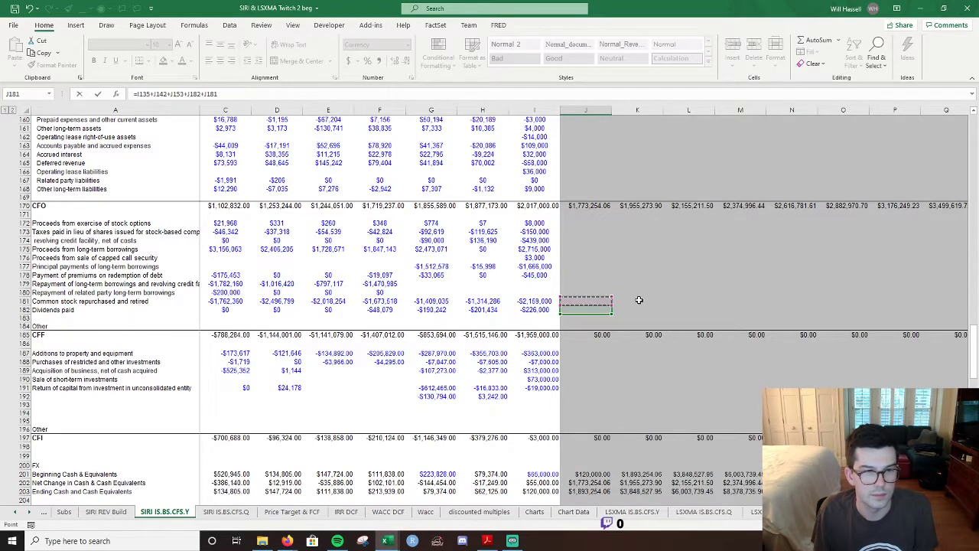
pyautogui.press('Return')
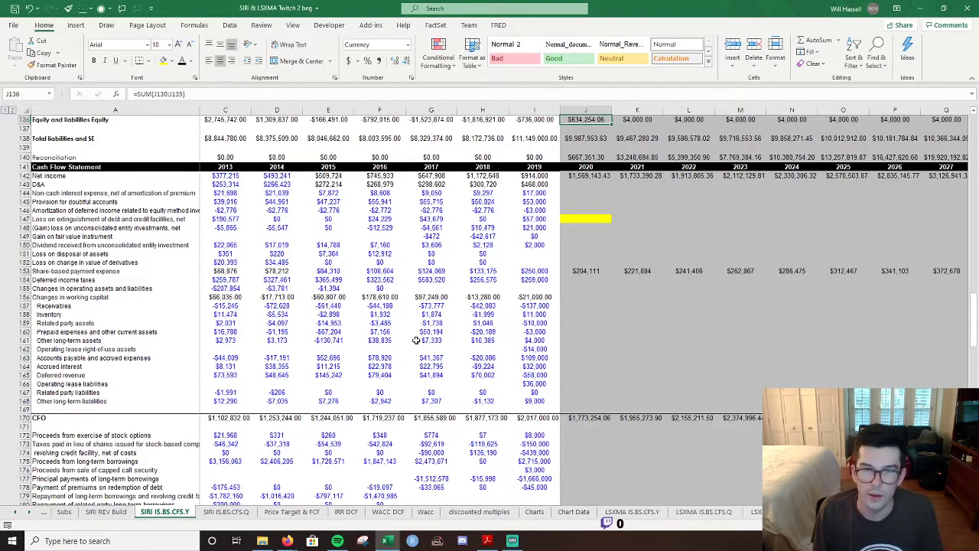
# Fill the 2020 Accumulated deficit formula across the projection years through 2031.
pyautogui.click(534, 245)
pyautogui.scroll(5, 618, 249)
pyautogui.doubleClick(590, 242)
pyautogui.press('Escape')
pyautogui.hotkey('shift', 'Right')
pyautogui.hotkey('shift', 'Right')
pyautogui.hotkey('shift', 'Right')
pyautogui.hotkey('shift', 'Right')
pyautogui.hotkey('shift', 'Right')
pyautogui.hotkey('shift', 'Right')
pyautogui.hotkey('shift', 'Right')
pyautogui.hotkey('shift', 'Right')
pyautogui.hotkey('shift', 'Right')
pyautogui.hotkey('shift', 'Right')
pyautogui.hotkey('shift', 'Right')
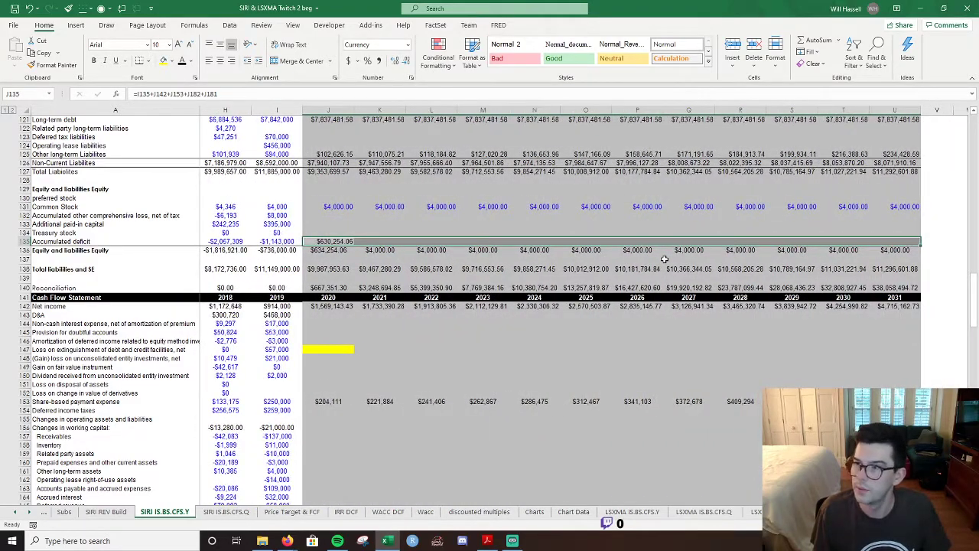
pyautogui.hotkey('ctrl', 'r')
pyautogui.press('Left')
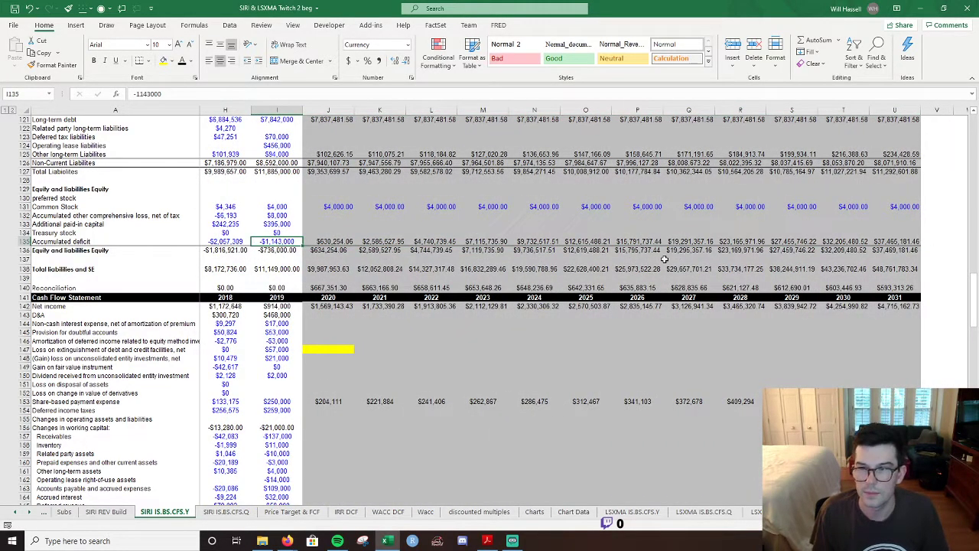
# Inspect the 2020 Accumulated deficit and Reconciliation formulas and the balance sheet rows they depend on.
pyautogui.click(318, 241)
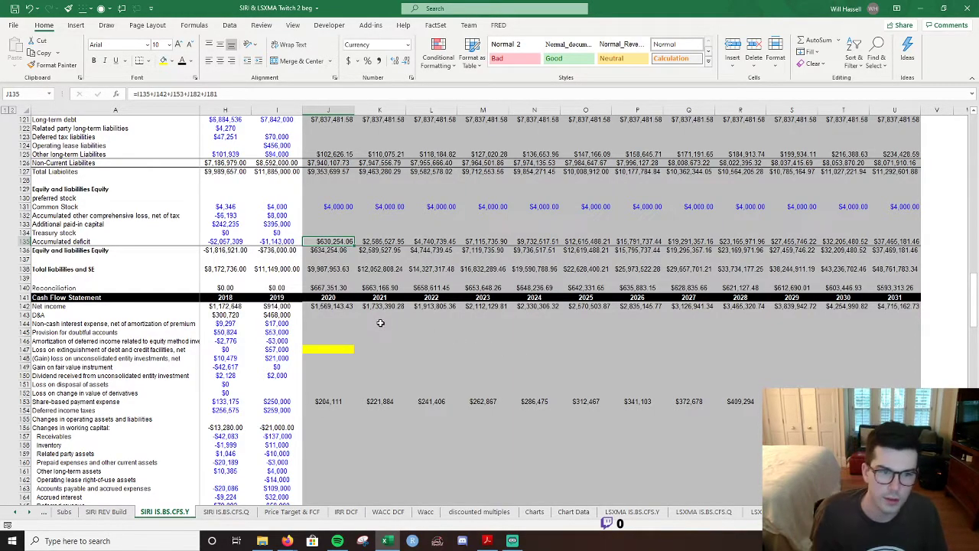
pyautogui.scroll(8, 370, 313)
pyautogui.scroll(1, 374, 318)
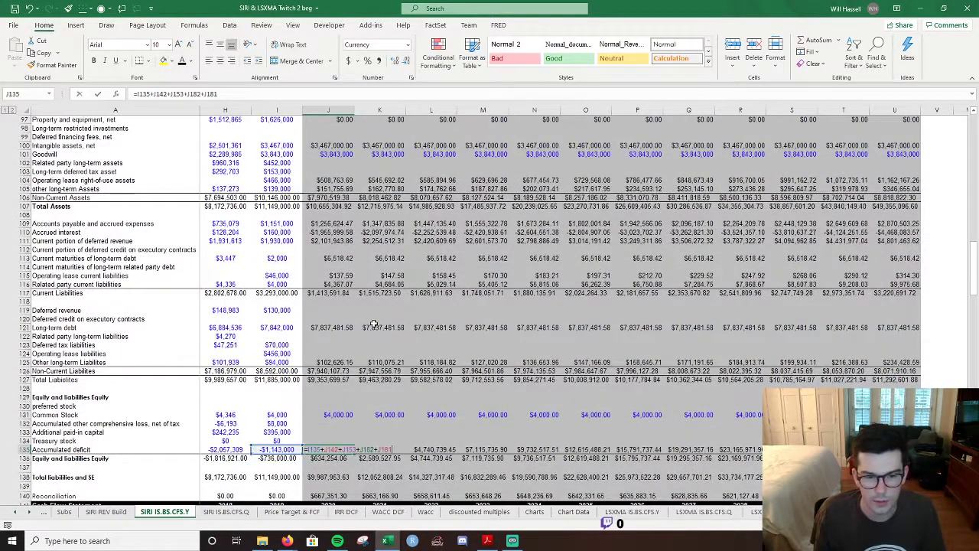
pyautogui.scroll(-6, 373, 324)
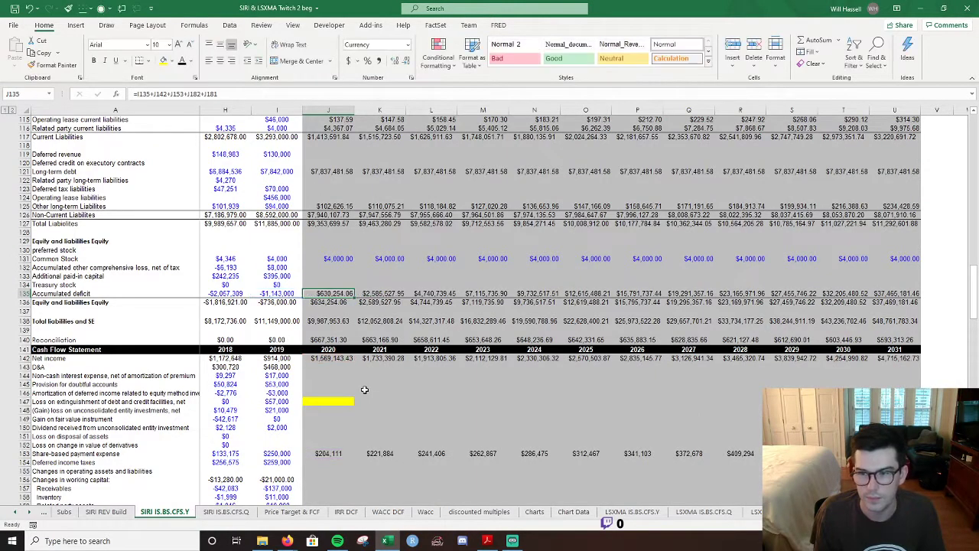
pyautogui.scroll(2, 372, 247)
pyautogui.moveTo(339, 225)
pyautogui.mouseDown()
pyautogui.moveTo(331, 155)
pyautogui.moveTo(337, 241)
pyautogui.mouseUp()
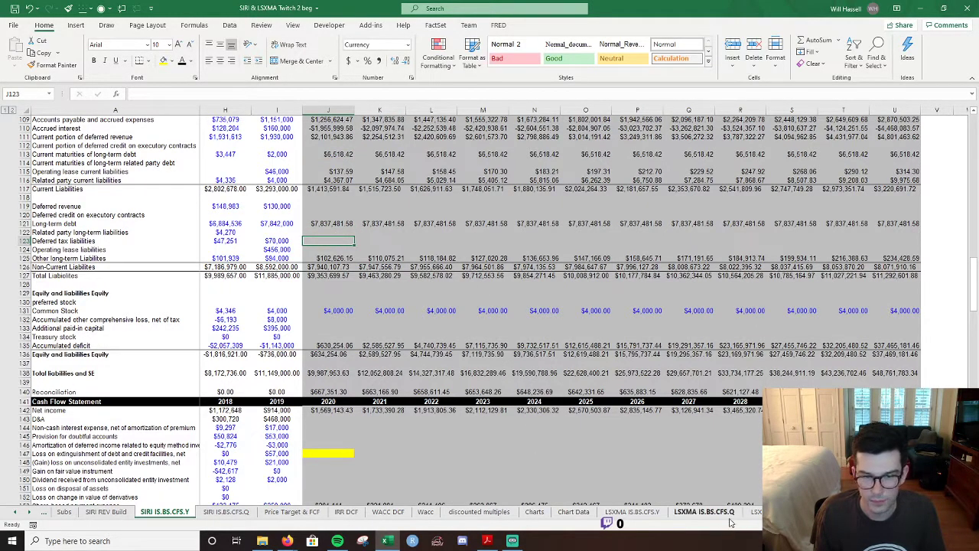
pyautogui.click(337, 392)
pyautogui.press('F2')
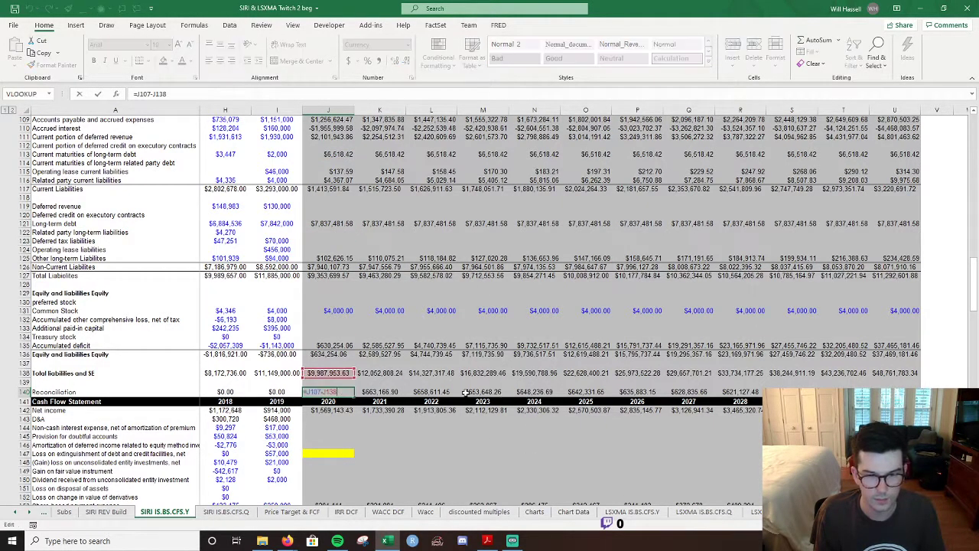
pyautogui.scroll(9, 441, 391)
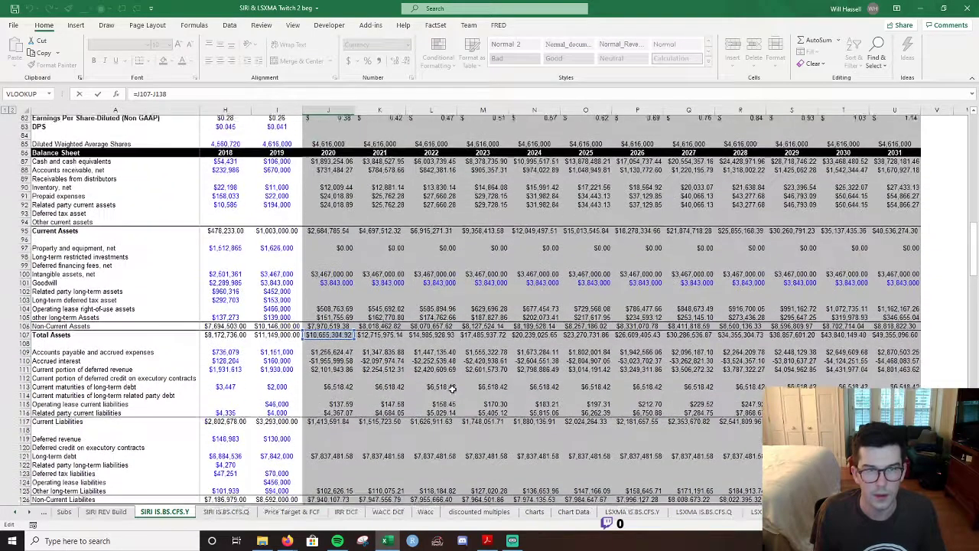
pyautogui.press('Escape')
pyautogui.scroll(-1, 455, 379)
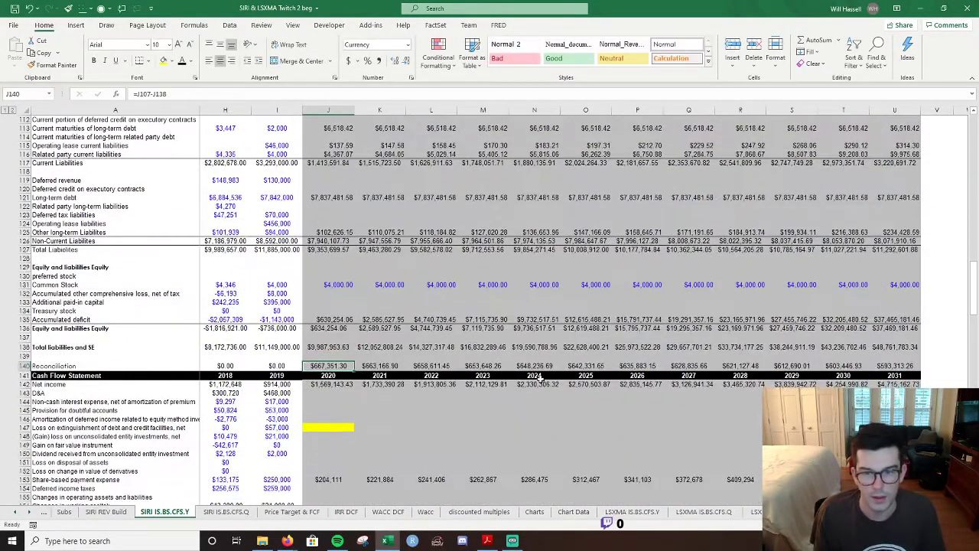
# Examine the 2020 equity, non-current liability and long-term asset rows for lines that still lack a forecast.
pyautogui.click(347, 294)
pyautogui.hscroll(-3, 347, 294)
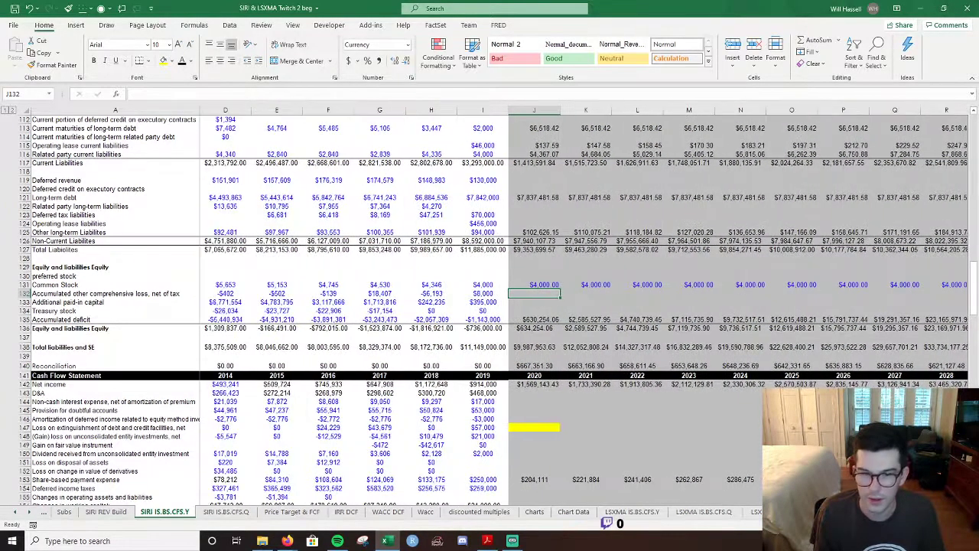
pyautogui.scroll(1, 626, 384)
pyautogui.click(521, 207)
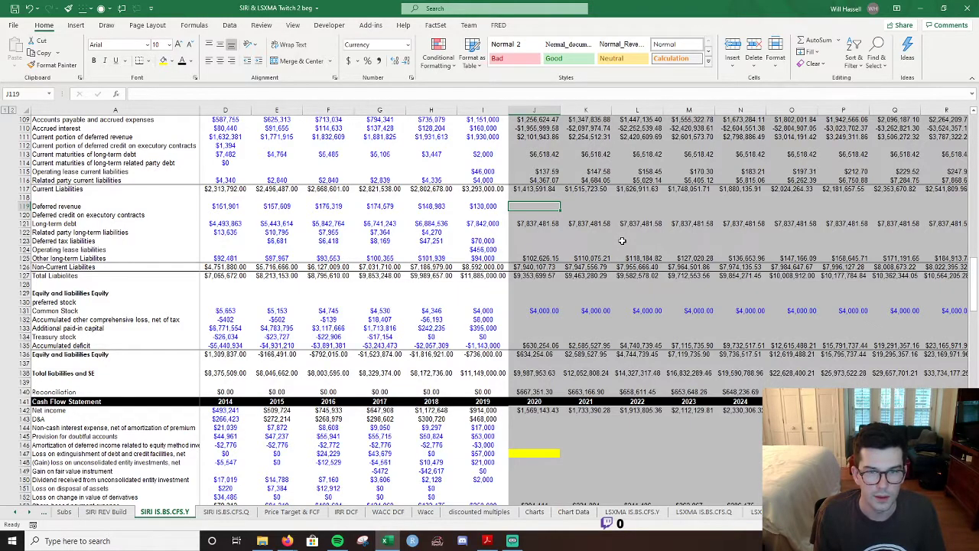
pyautogui.scroll(2, 619, 268)
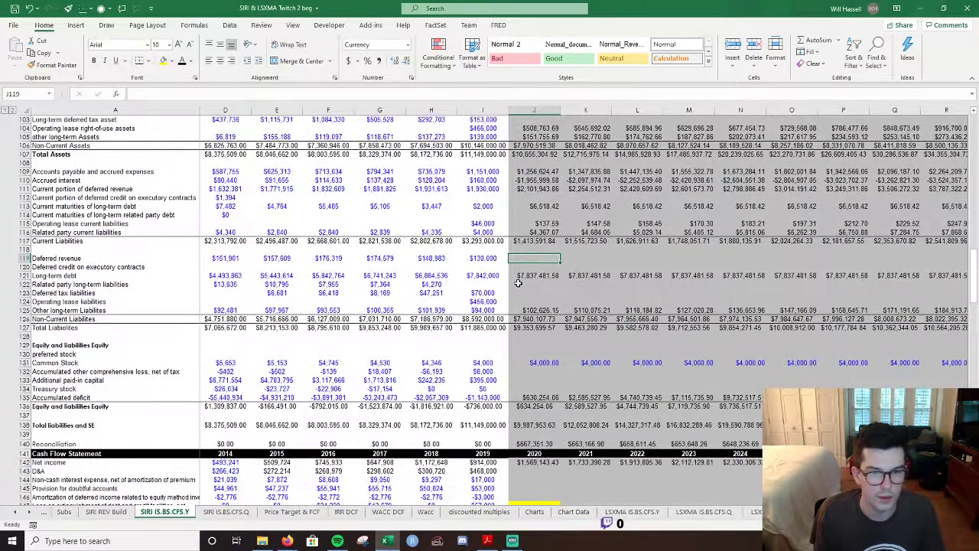
pyautogui.click(520, 292)
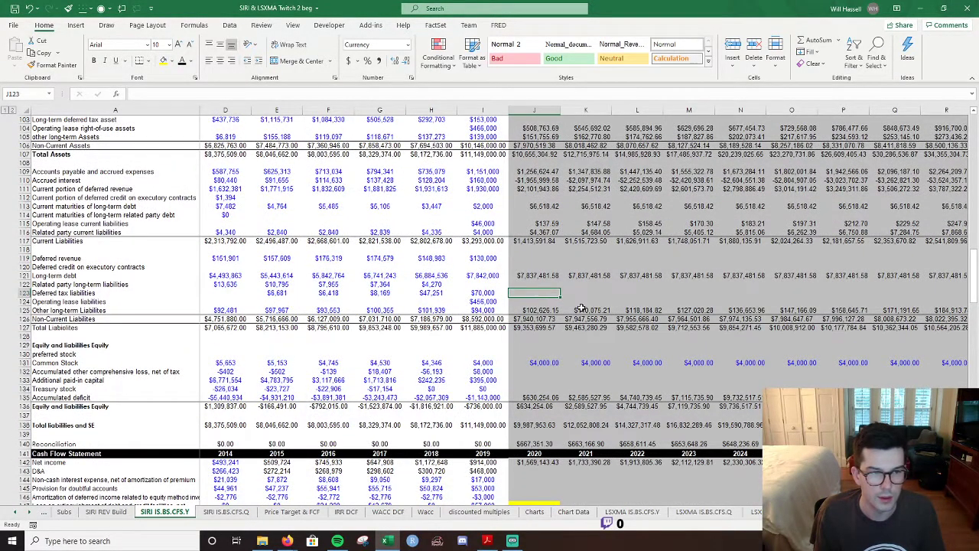
pyautogui.click(529, 301)
pyautogui.scroll(2, 536, 291)
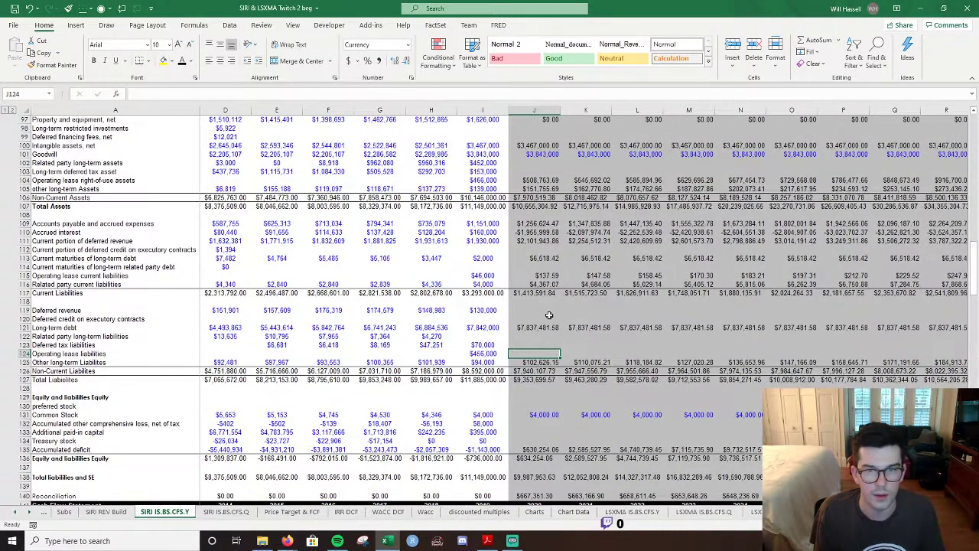
pyautogui.click(533, 207)
pyautogui.click(534, 173)
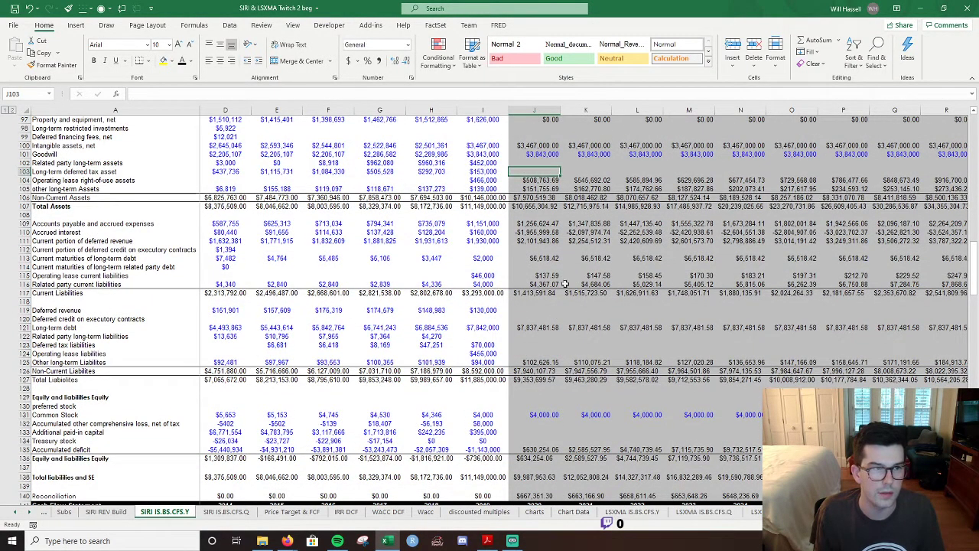
# Insert 15 blank rows between the end of the Debt Schedule and the Share Count header.
pyautogui.scroll(-8, 498, 281)
pyautogui.scroll(-20, 502, 289)
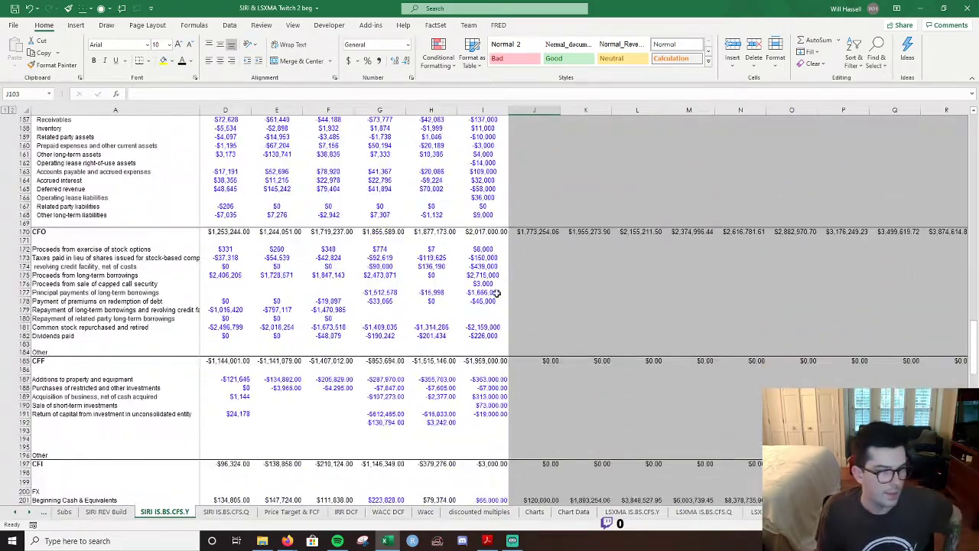
pyautogui.scroll(-16, 507, 297)
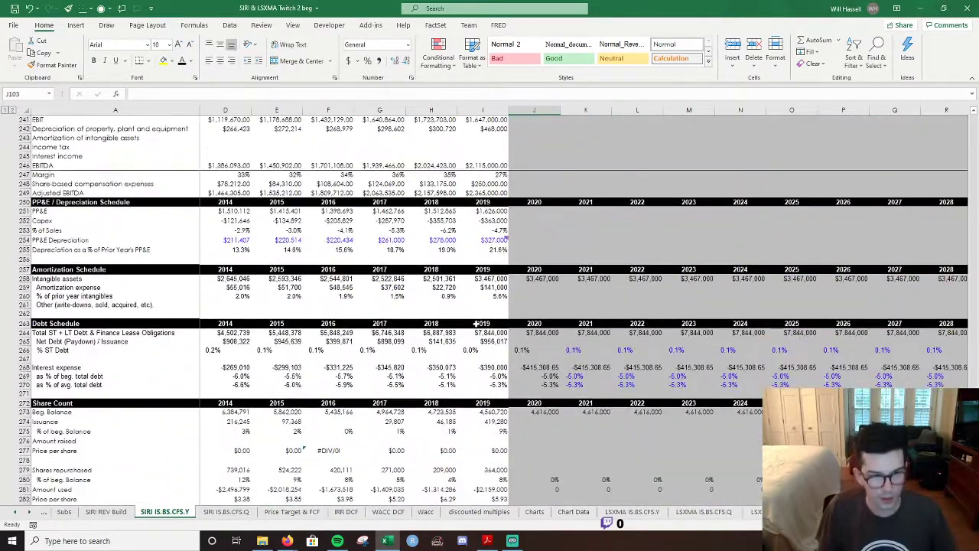
pyautogui.click(55, 339)
pyautogui.hotkey('shift', 'space')
pyautogui.click(733, 44)
pyautogui.click(733, 44)
pyautogui.click(733, 44)
pyautogui.click(733, 43)
pyautogui.click(733, 44)
pyautogui.click(733, 44)
pyautogui.click(733, 44)
pyautogui.click(733, 43)
pyautogui.click(733, 44)
pyautogui.click(733, 43)
pyautogui.click(733, 43)
pyautogui.click(733, 43)
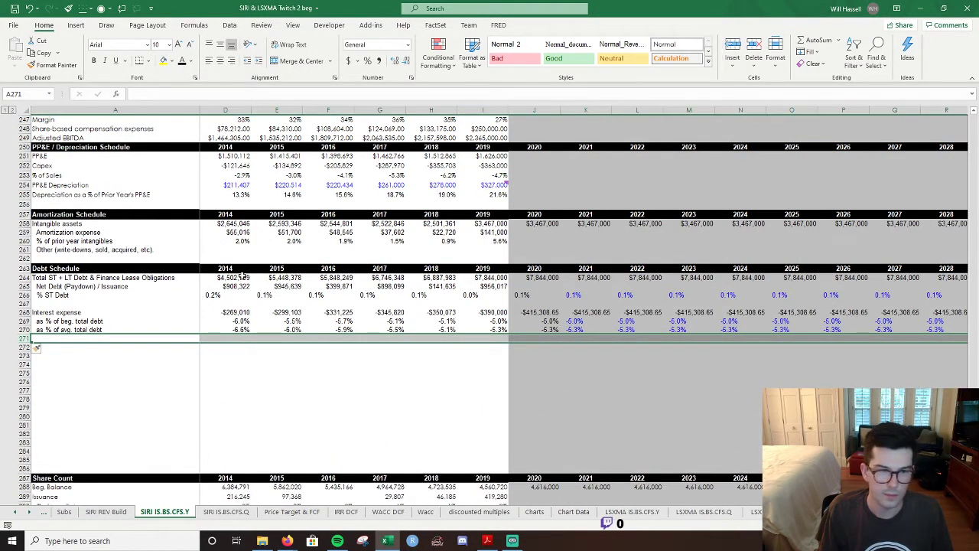
# Copy the Debt Schedule header row into row 272 as the header of a new schedule.
pyautogui.click(104, 380)
pyautogui.click(25, 269)
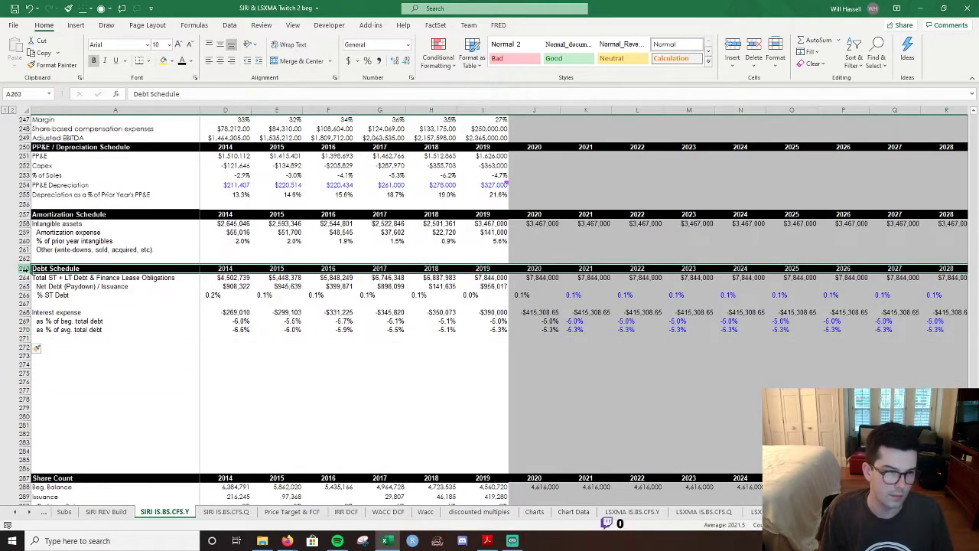
pyautogui.hotkey('ctrl', 'c')
pyautogui.click(64, 346)
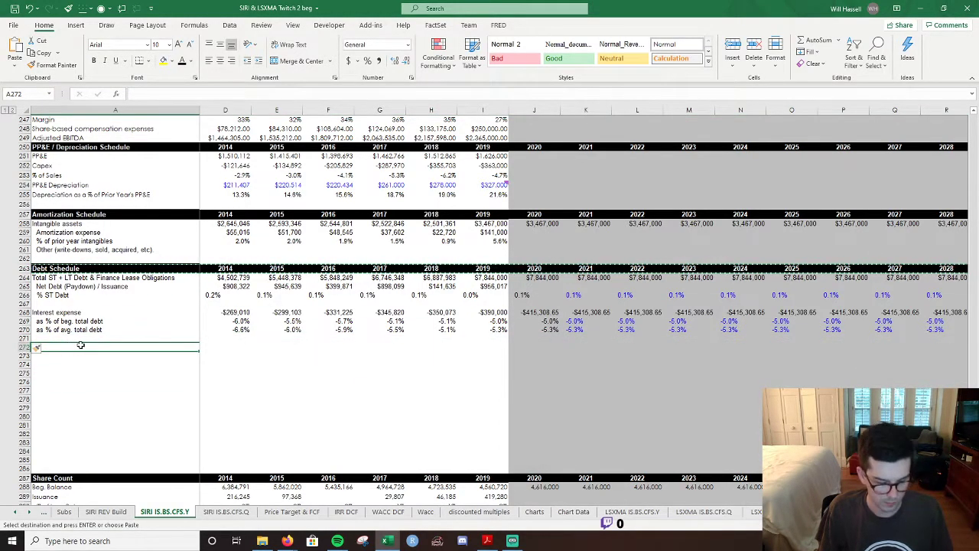
pyautogui.press('Return')
# Link the new header's 2014 cell to the Debt Schedule year with =D263 and fill it across the row through 2031.
pyautogui.click(224, 349)
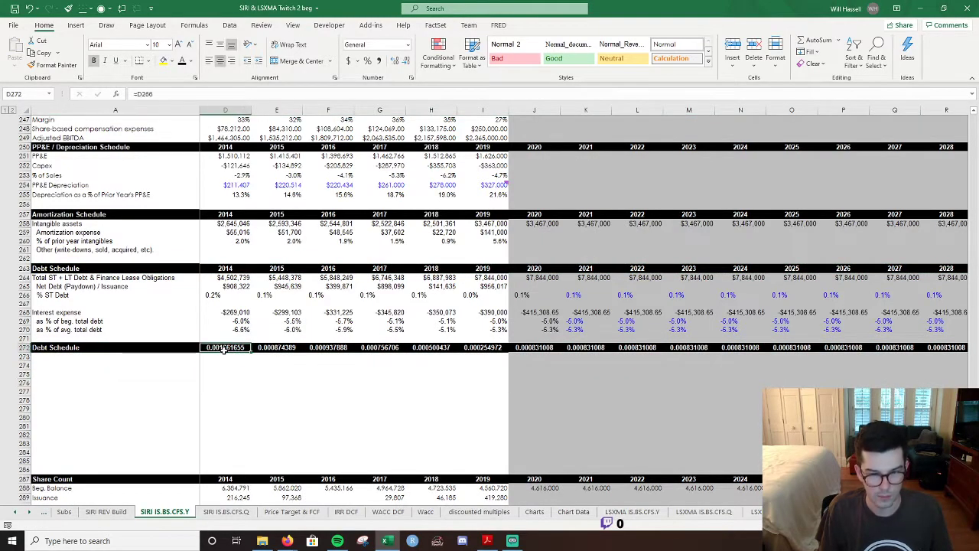
pyautogui.write('=')
pyautogui.click(238, 271)
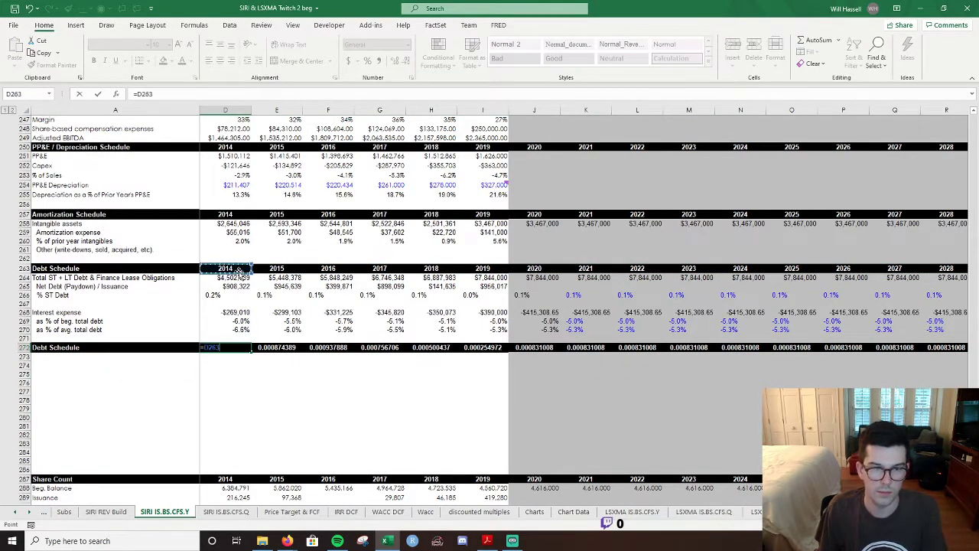
pyautogui.hotkey('ctrl', 'Return')
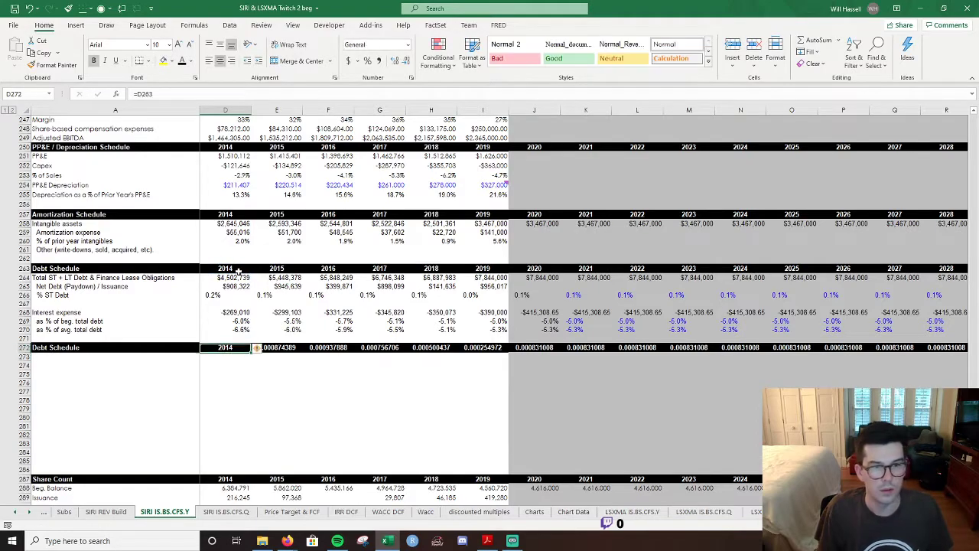
pyautogui.hotkey('ctrl', 'shift', 'Right')
pyautogui.hotkey('ctrl', 'r')
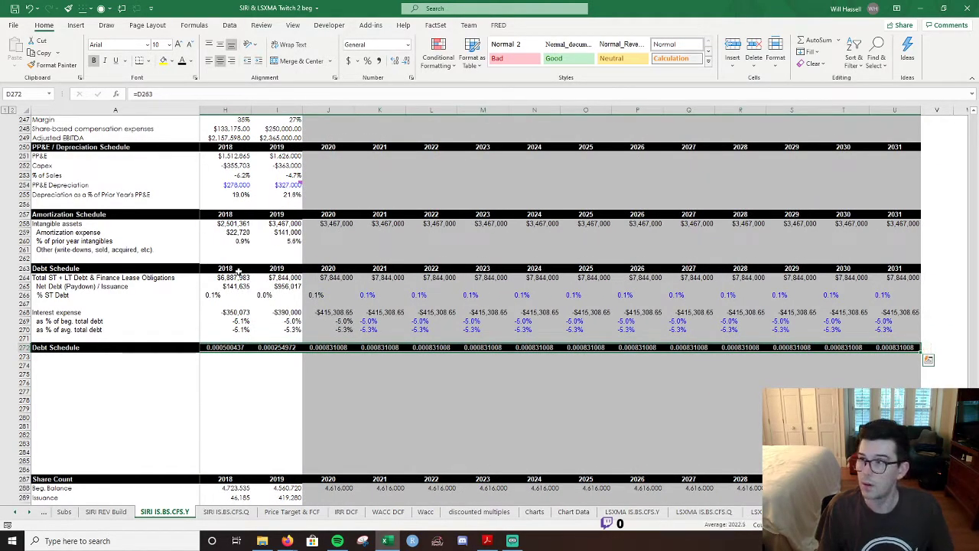
# Link the new header's 2012 cell with =B263 and fill the formula into the 2013 cell.
pyautogui.press('Home')
pyautogui.press('Down')
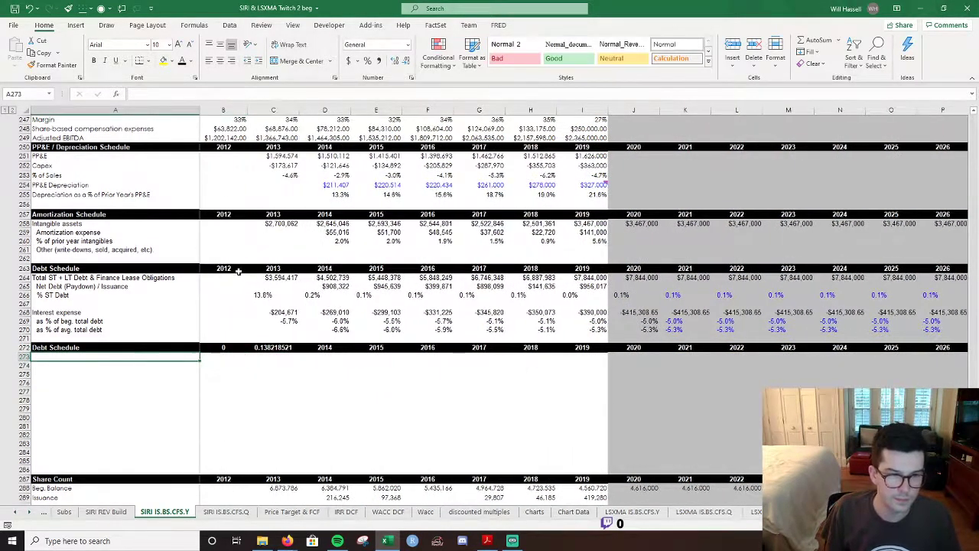
pyautogui.press('Up')
pyautogui.press('Right')
pyautogui.write('=B263')
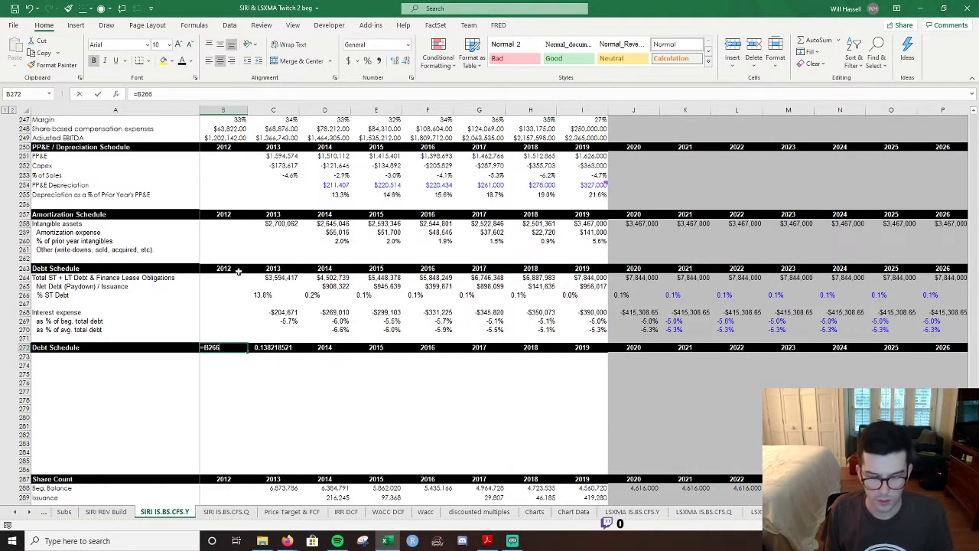
pyautogui.press('Return')
pyautogui.press('Up')
pyautogui.hotkey('shift', 'Right')
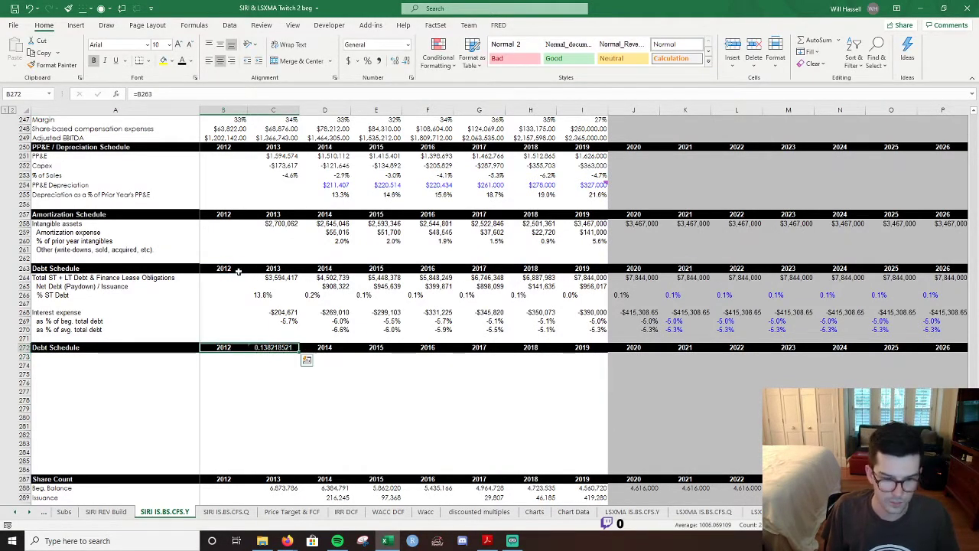
# Title the new schedule in row 272 "Other Assets & Libs".
pyautogui.click(125, 347)
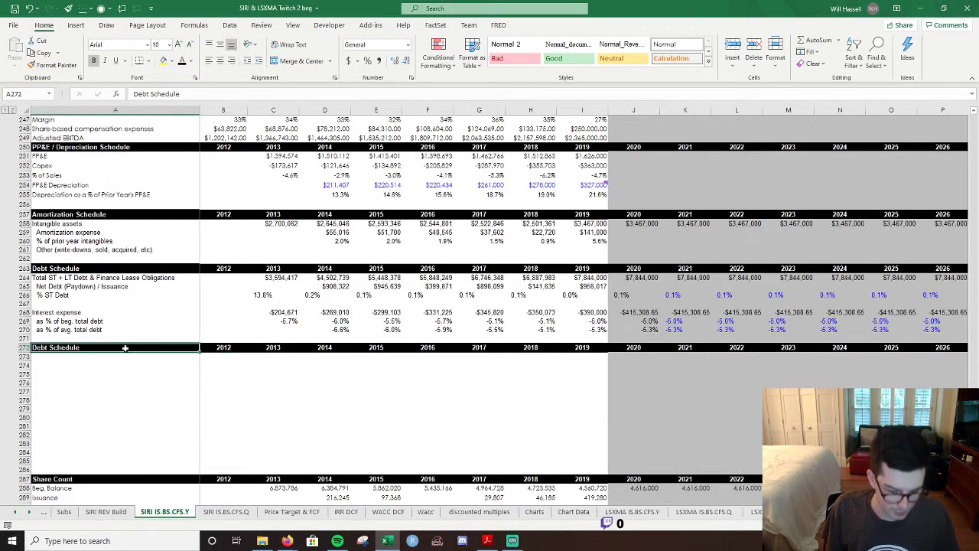
pyautogui.write('Other')
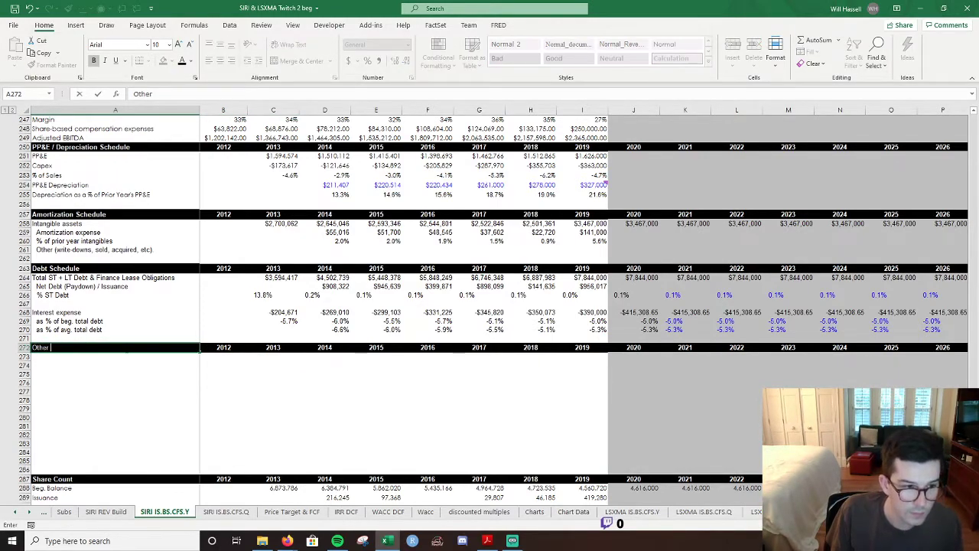
pyautogui.press('BackSpace')
pyautogui.press('BackSpace')
pyautogui.press('BackSpace')
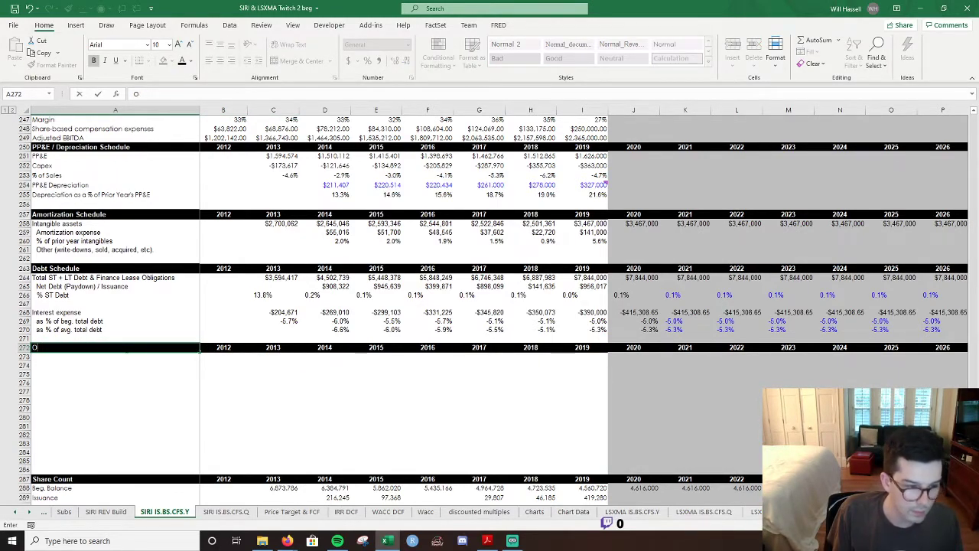
pyautogui.write('ther')
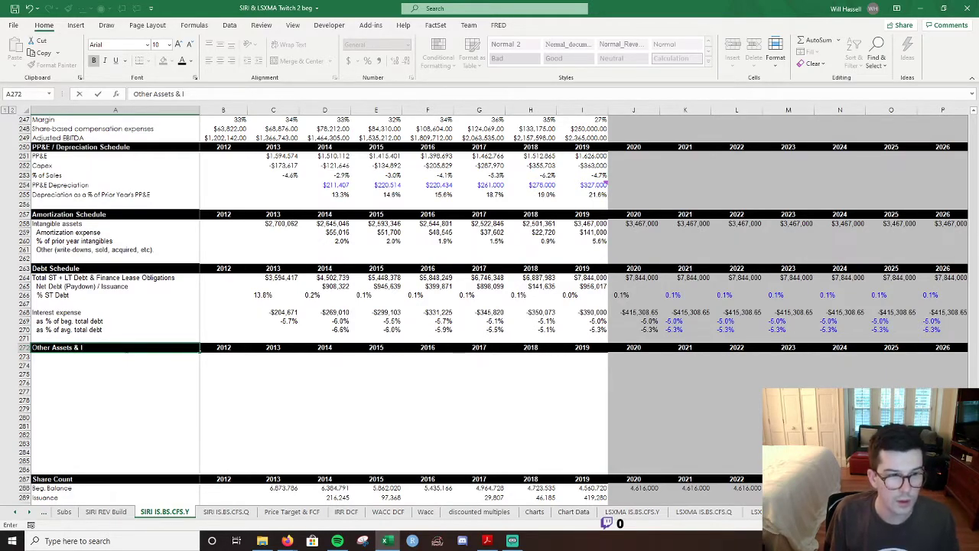
pyautogui.write('Assets & Libs')
pyautogui.press('Return')
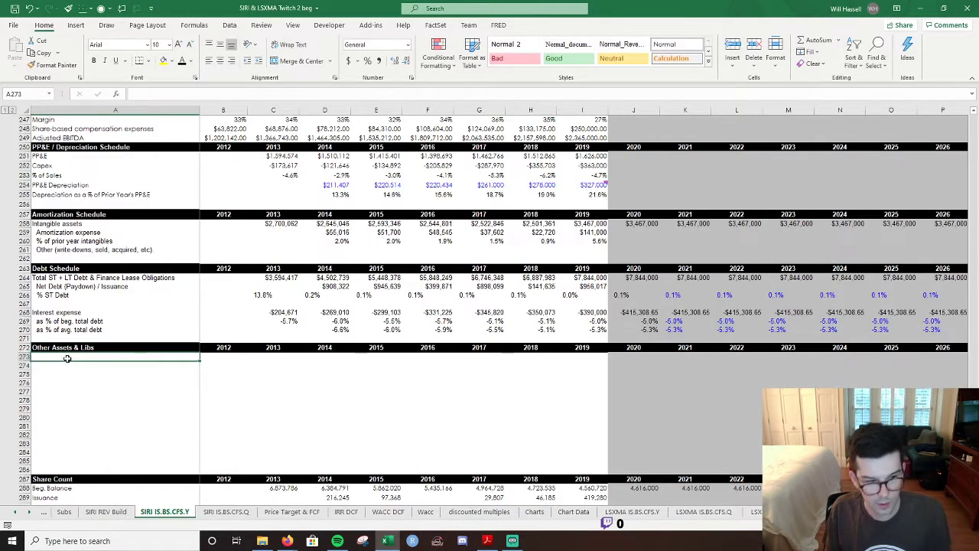
# Link the schedule's first label in A273 to the balance sheet's Related party long-term assets label, =A102.
pyautogui.write('=')
pyautogui.scroll(18, 427, 333)
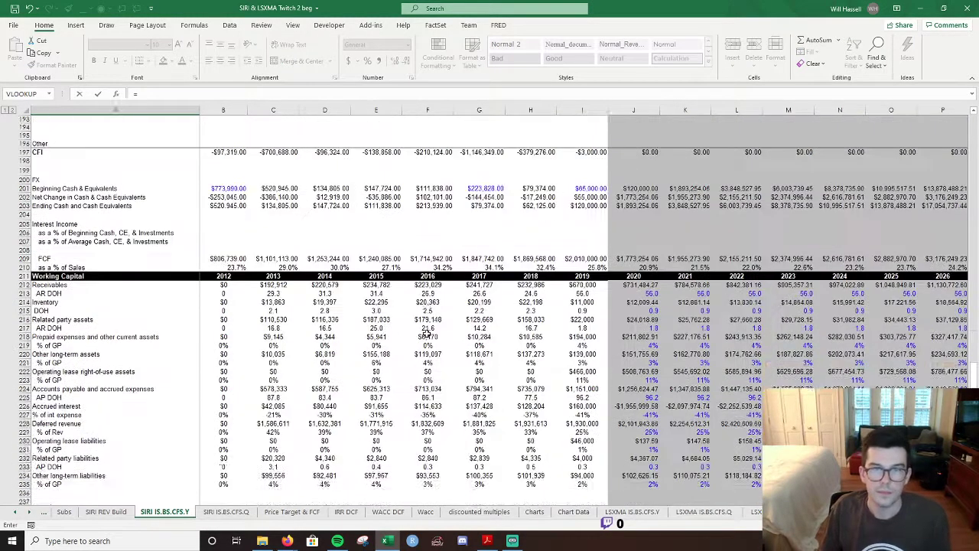
pyautogui.scroll(17, 427, 333)
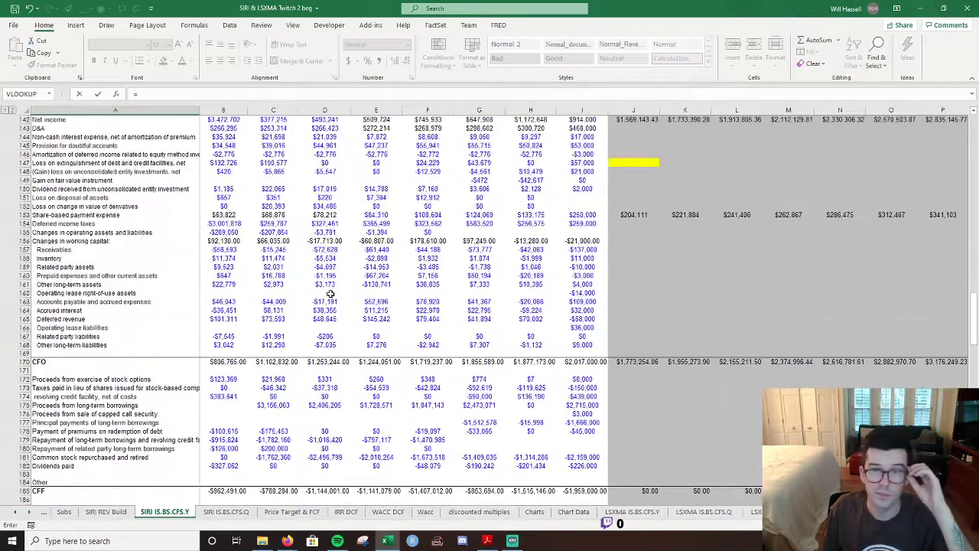
pyautogui.scroll(13, 331, 293)
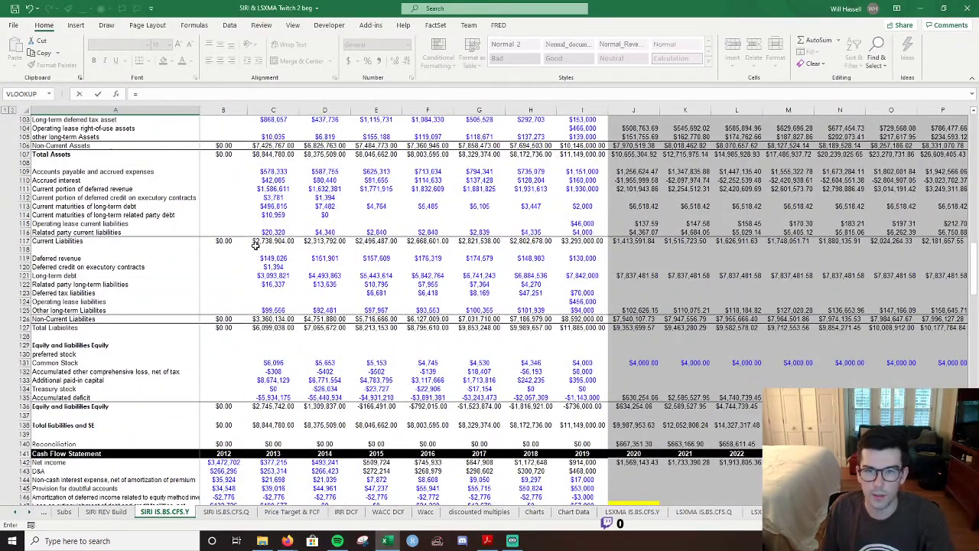
pyautogui.scroll(5, 256, 245)
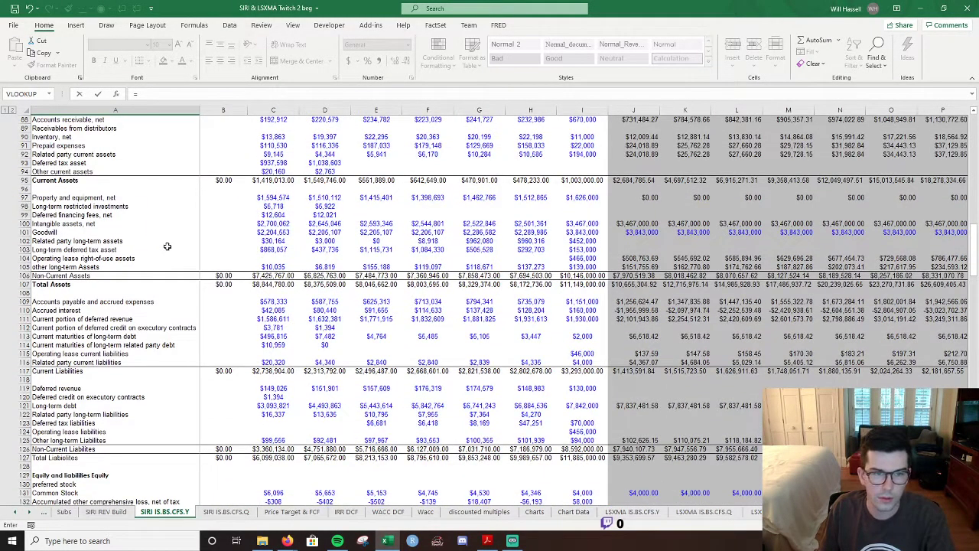
pyautogui.click(115, 241)
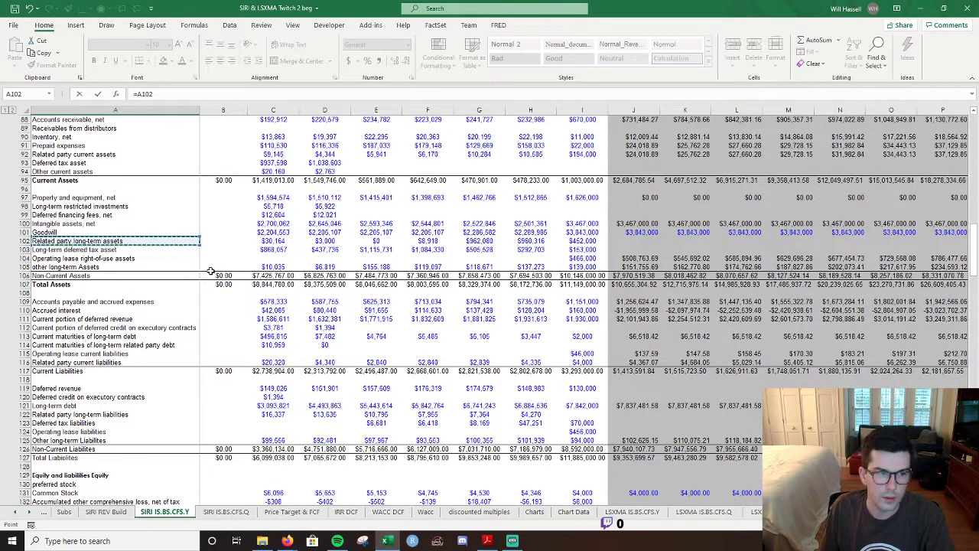
pyautogui.press('Return')
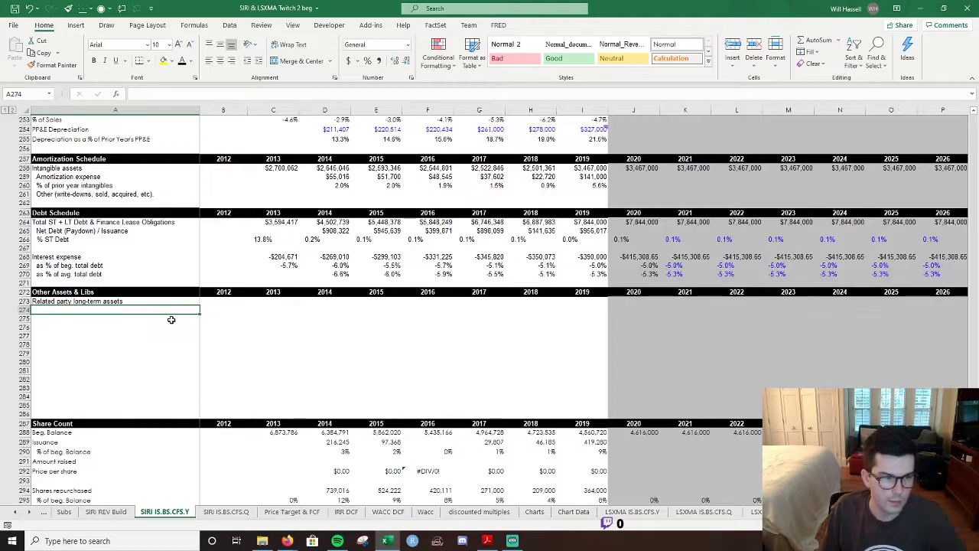
# Add the Long-term deferred tax asset label in A275 by linking it to the balance sheet label.
pyautogui.click(171, 319)
pyautogui.write('=')
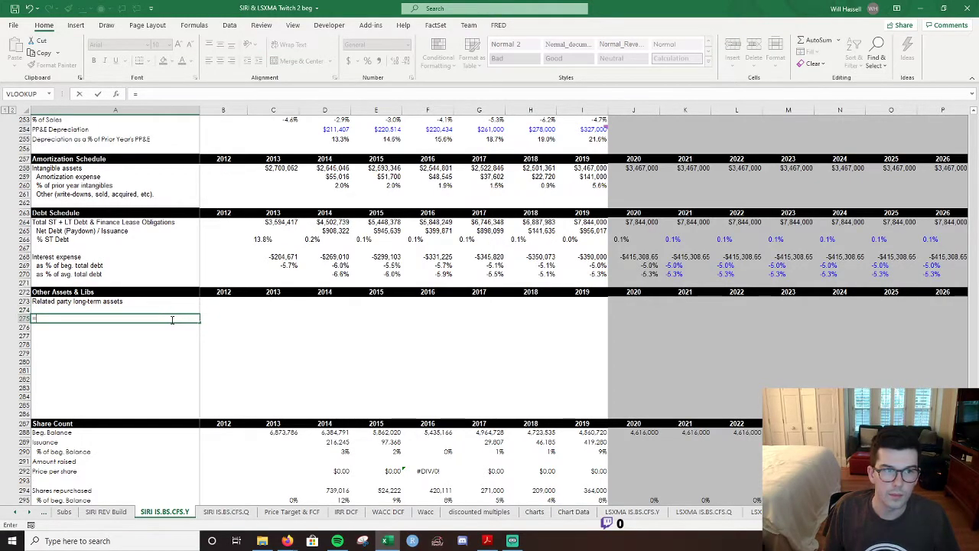
pyautogui.write('ong-term deferred tax asset')
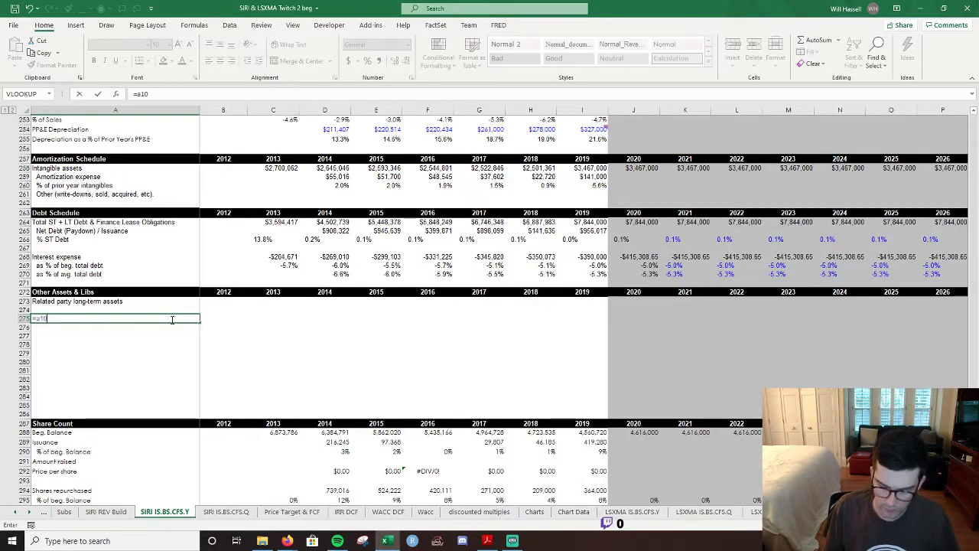
pyautogui.press('Return')
# Add the Deferred revenue label in A277 by linking it to the non-current balance sheet label, =A119.
pyautogui.click(93, 337)
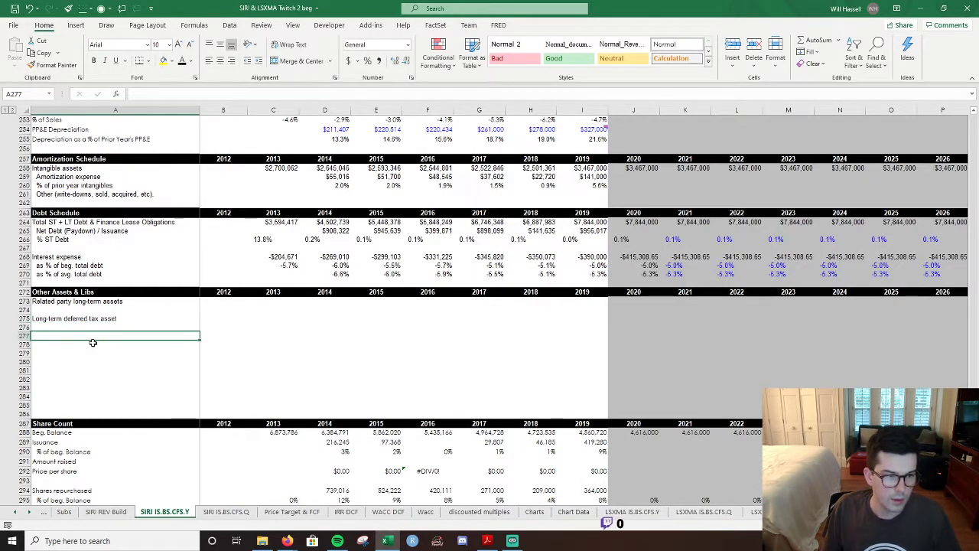
pyautogui.write('=')
pyautogui.scroll(5, 308, 282)
pyautogui.scroll(20, 308, 281)
pyautogui.scroll(19, 308, 282)
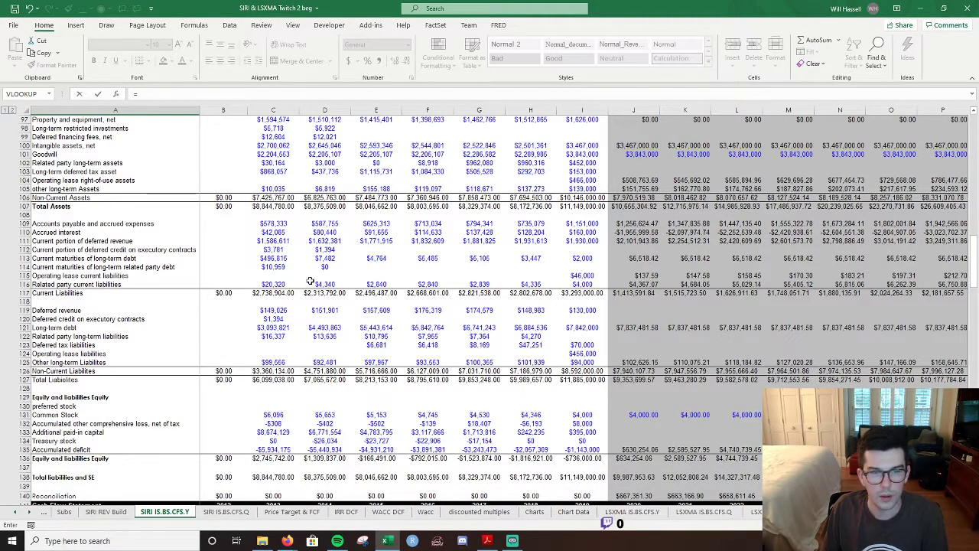
pyautogui.click(85, 310)
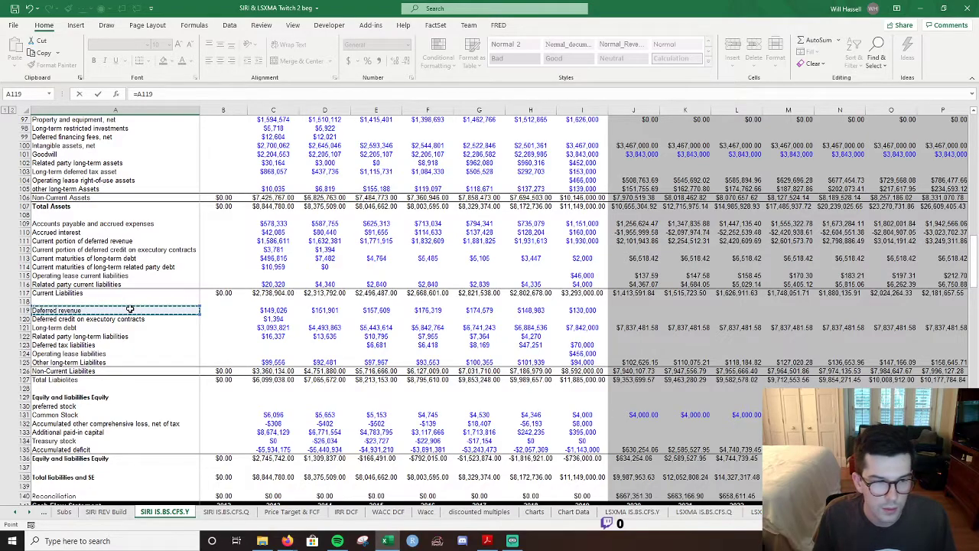
pyautogui.press('Return')
pyautogui.press('Down')
pyautogui.press('Down')
# Add the Deferred tax liabilities label in A279 with the link =A123.
pyautogui.click(65, 284)
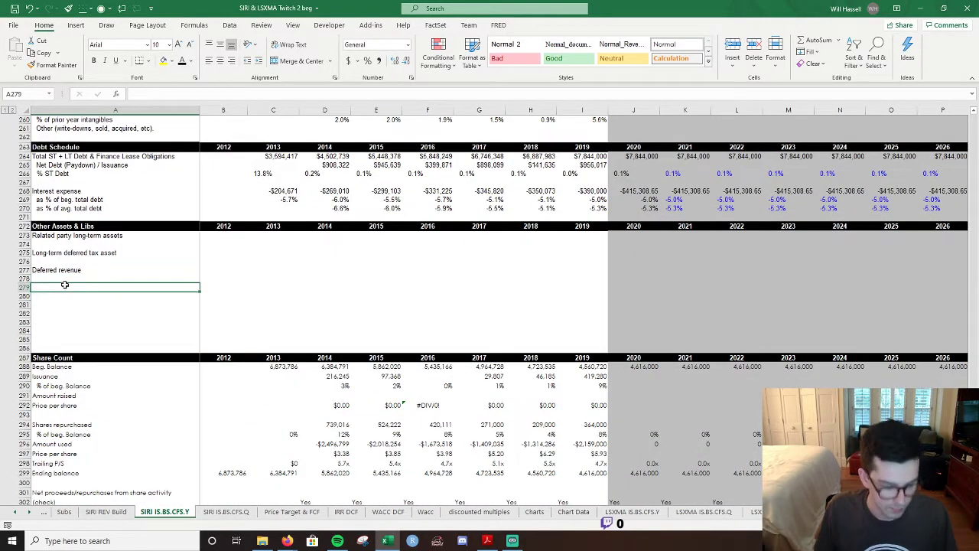
pyautogui.write('A1')
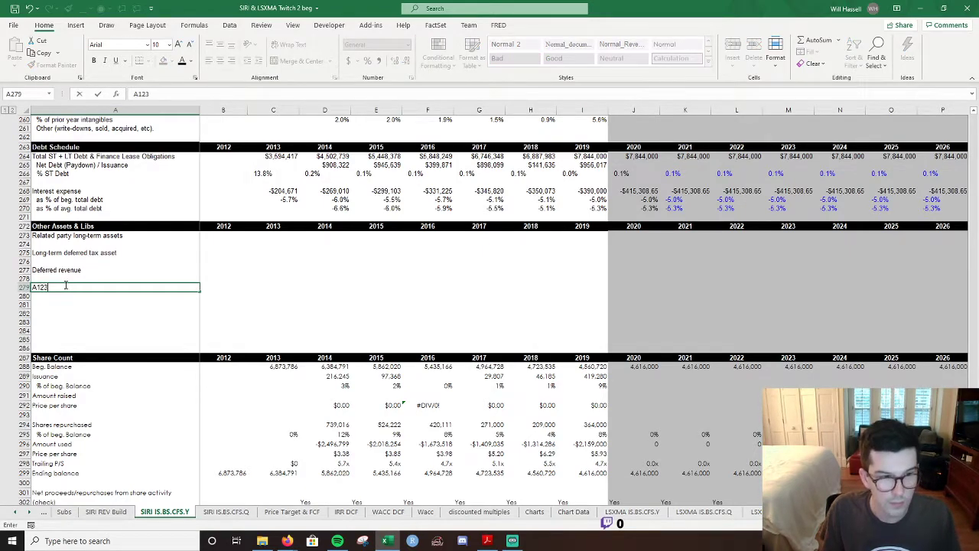
pyautogui.write('23')
pyautogui.hotkey('ctrl', 'Return')
pyautogui.press('F2')
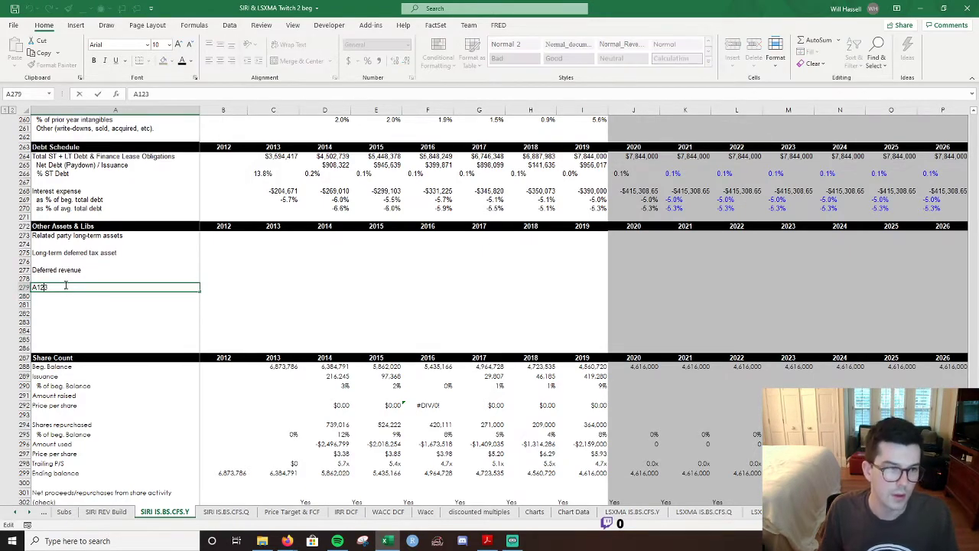
pyautogui.press('Escape')
pyautogui.hotkey('ctrl', 'z')
pyautogui.press('Down')
pyautogui.press('Down')
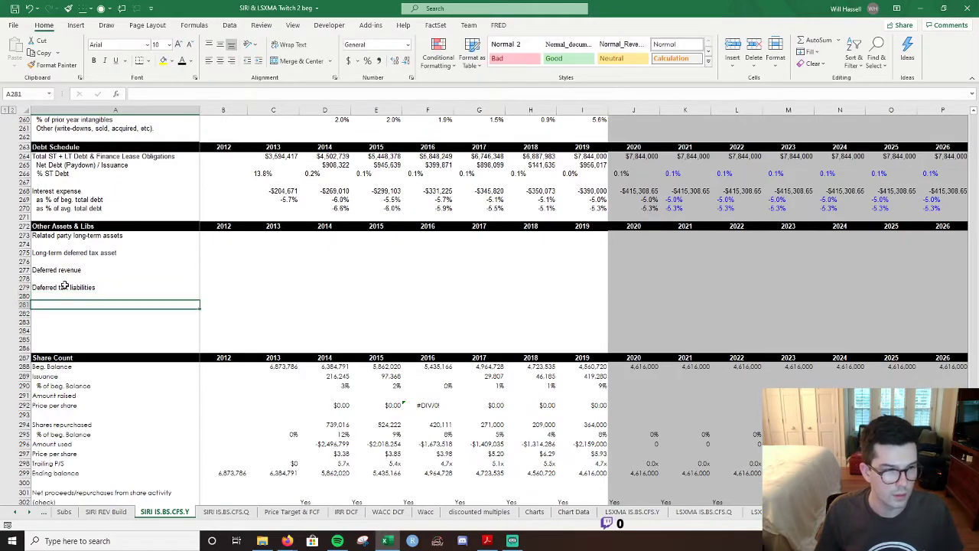
# Add the Operating lease liabilities label in A281 with the link =A124.
pyautogui.write('=a1')
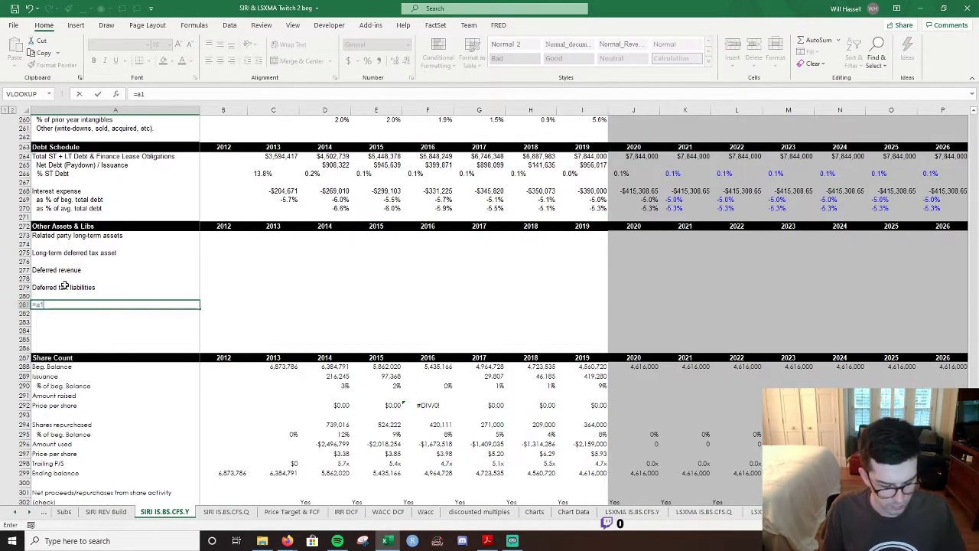
pyautogui.write('24')
pyautogui.press('Return')
pyautogui.press('Up')
pyautogui.press('Up')
pyautogui.press('Up')
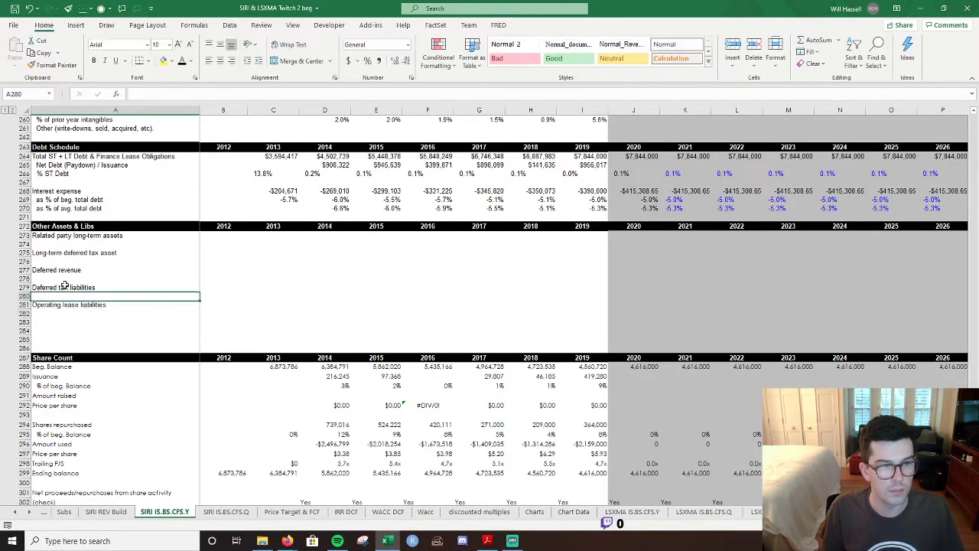
pyautogui.press('Down')
pyautogui.press('Down')
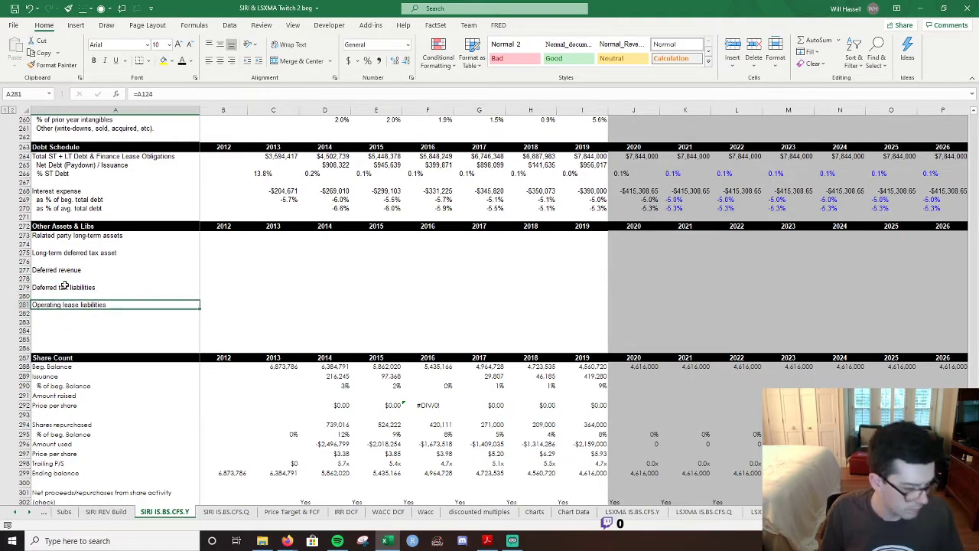
pyautogui.hotkey('shift', 'Right')
pyautogui.hotkey('shift', 'Right')
pyautogui.hotkey('shift', 'Right')
pyautogui.hotkey('shift', 'Right')
pyautogui.hotkey('shift', 'Right')
pyautogui.hotkey('shift', 'Right')
pyautogui.hotkey('shift', 'Right')
pyautogui.hotkey('shift', 'Right')
pyautogui.click(65, 285)
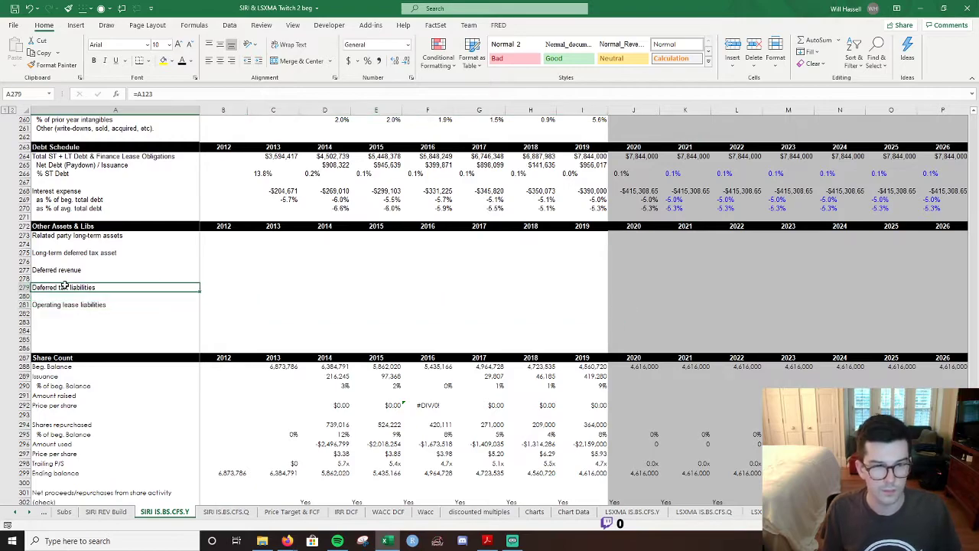
# Link the 2012 to 2019 Operating lease liabilities values in row 281 to the balance sheet, starting with =B124.
pyautogui.press('Down')
pyautogui.press('Down')
pyautogui.press('Right')
pyautogui.press('Right')
pyautogui.press('Left')
pyautogui.click(273, 191)
# Copy the currency format of the 2012 to 2019 Operating lease liabilities cells onto the Deferred tax liabilities cells in row 279.
pyautogui.hotkey('alt', 'h')
pyautogui.press('f')
pyautogui.press('p')
pyautogui.moveTo(241, 302); pyautogui.dragTo(593, 305)
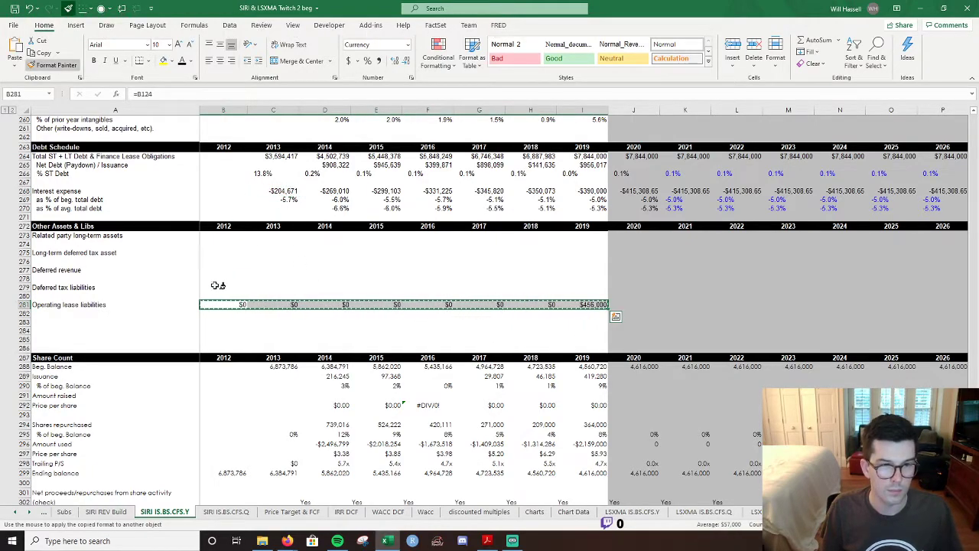
pyautogui.click(247, 288)
pyautogui.hotkey('ctrl', 'shift', 'Right')
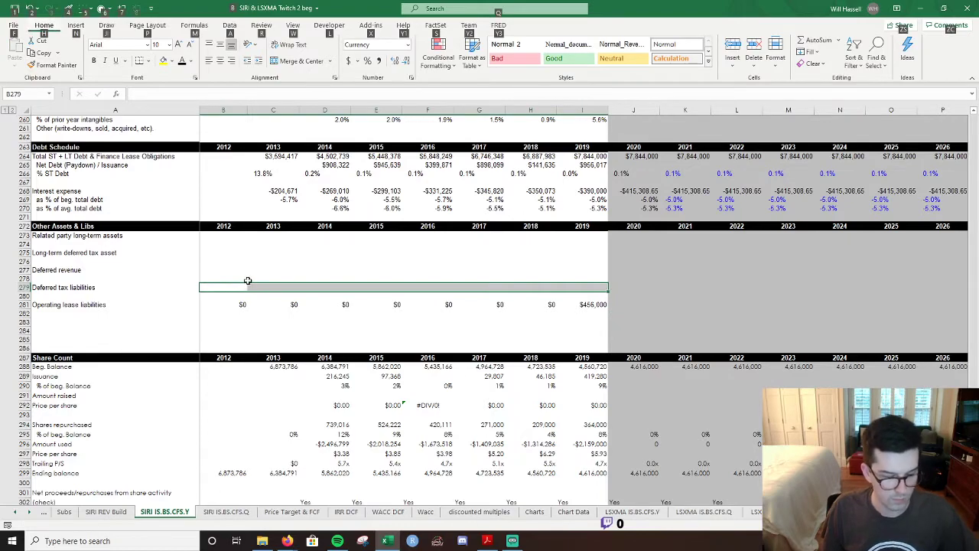
# Copy the currency format across the 2012 to 2019 cells of Deferred revenue, Long-term deferred tax asset and Related party long-term assets.
pyautogui.hotkey('alt', 'h')
pyautogui.press('f')
pyautogui.press('p')
pyautogui.click(211, 268)
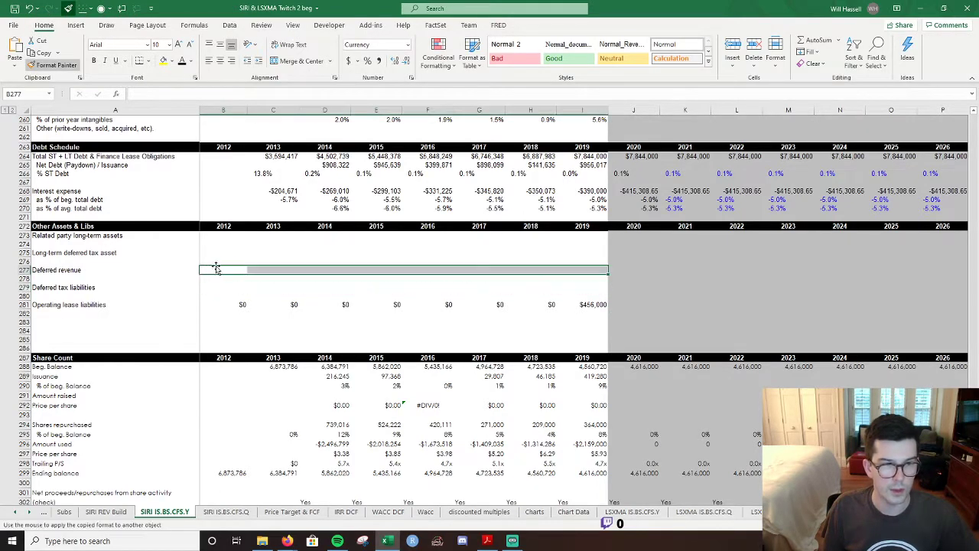
pyautogui.hotkey('alt', 'h')
pyautogui.press('f')
pyautogui.press('p')
pyautogui.click(216, 254)
pyautogui.hotkey('alt', 'h')
pyautogui.press('f')
pyautogui.press('p')
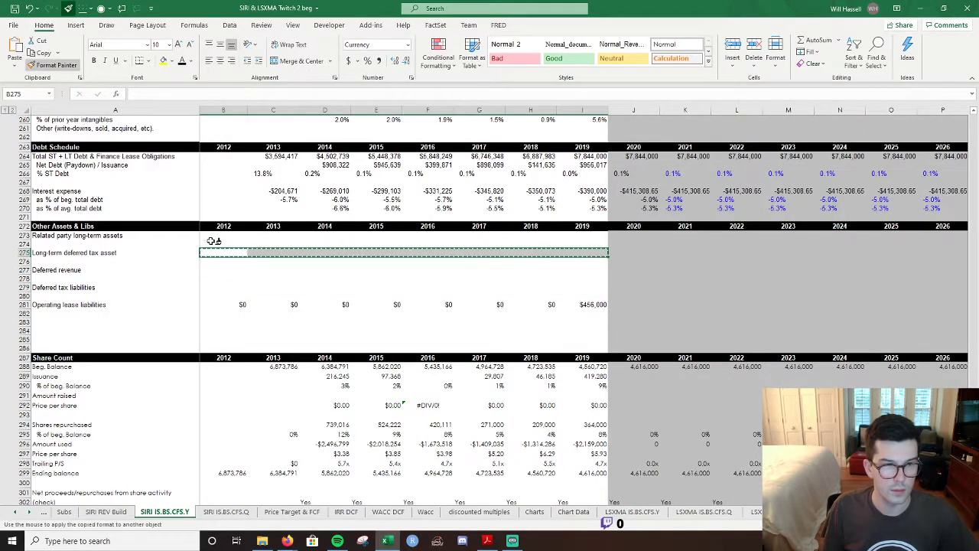
pyautogui.click(212, 238)
pyautogui.click(214, 278)
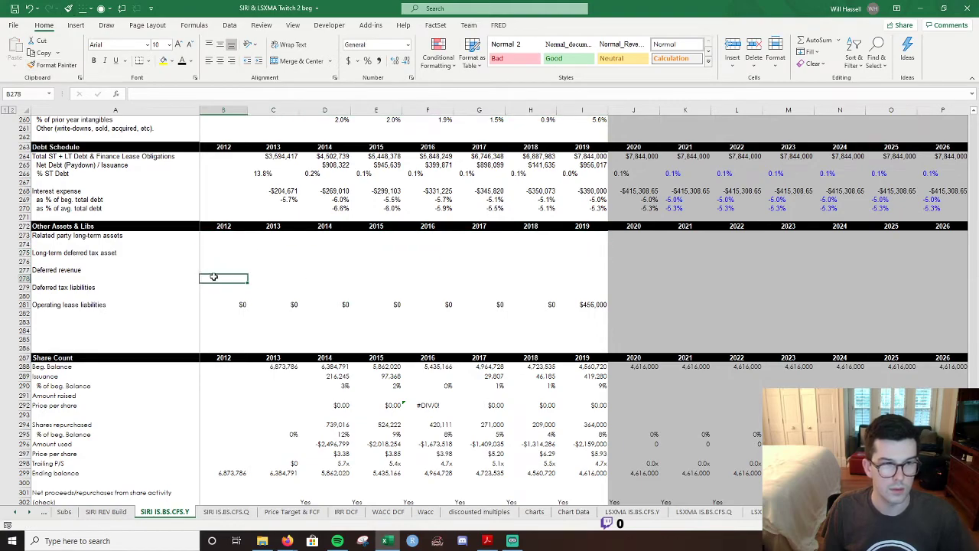
# Fill the Deferred tax liabilities link in A279 across to I279 for the 2012 to 2019 values.
pyautogui.click(163, 290)
pyautogui.hotkey('shift', 'Right')
pyautogui.hotkey('shift', 'Right')
pyautogui.hotkey('shift', 'Right')
pyautogui.hotkey('shift', 'Right')
pyautogui.hotkey('shift', 'Right')
pyautogui.hotkey('shift', 'Right')
pyautogui.hotkey('shift', 'Right')
pyautogui.hotkey('shift', 'Right')
pyautogui.hotkey('shift', 'Right')
pyautogui.hotkey('shift', 'Left')
pyautogui.hotkey('shift', 'Left')
pyautogui.hotkey('shift', 'Right')
pyautogui.hotkey('ctrl', 'r')
# Fill the Deferred revenue link in A277 across to I277 for the 2012 to 2019 values.
pyautogui.press('Up')
pyautogui.press('Up')
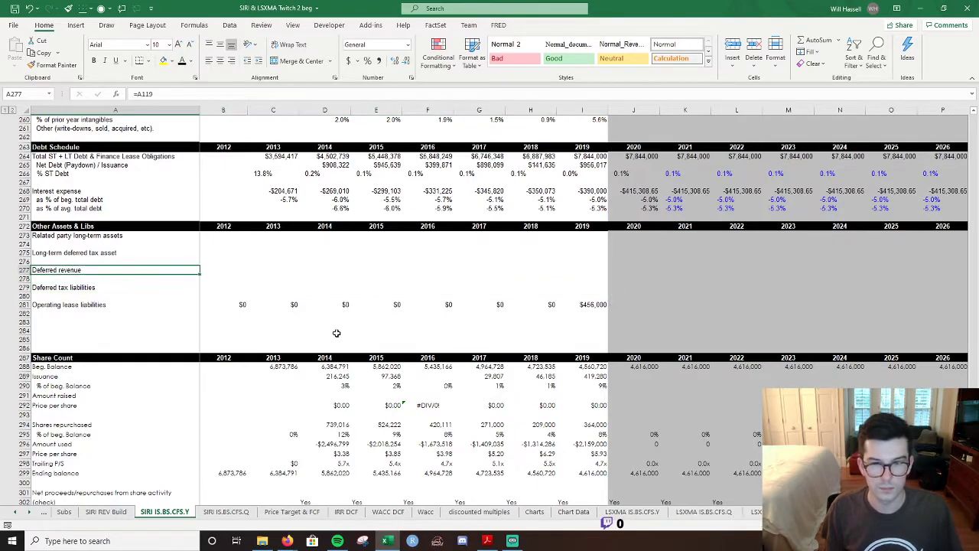
pyautogui.hotkey('shift', 'Right')
pyautogui.hotkey('shift', 'Right')
pyautogui.hotkey('shift', 'Right')
pyautogui.hotkey('shift', 'Right')
pyautogui.hotkey('shift', 'Right')
pyautogui.hotkey('shift', 'Right')
pyautogui.hotkey('shift', 'Right')
pyautogui.hotkey('shift', 'Right')
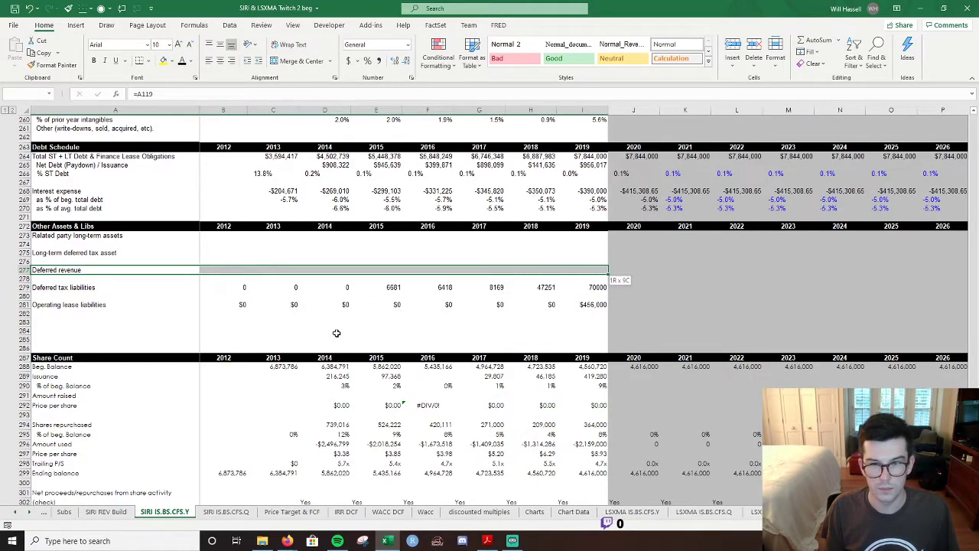
pyautogui.hotkey('ctrl', 'r')
# Fill the Long-term deferred tax asset link in A275 across to I275 for the 2012 to 2019 values.
pyautogui.press('Up')
pyautogui.press('Up')
pyautogui.hotkey('shift', 'Right')
pyautogui.hotkey('shift', 'Right')
pyautogui.hotkey('shift', 'Right')
pyautogui.hotkey('shift', 'Right')
pyautogui.hotkey('shift', 'Right')
pyautogui.hotkey('shift', 'Right')
pyautogui.hotkey('shift', 'Right')
pyautogui.hotkey('shift', 'Right')
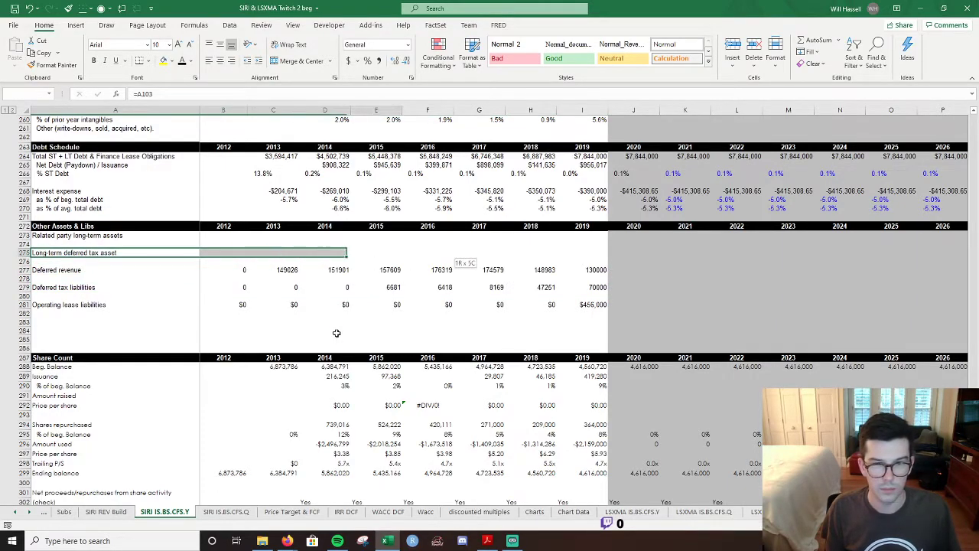
pyautogui.hotkey('ctrl', 'r')
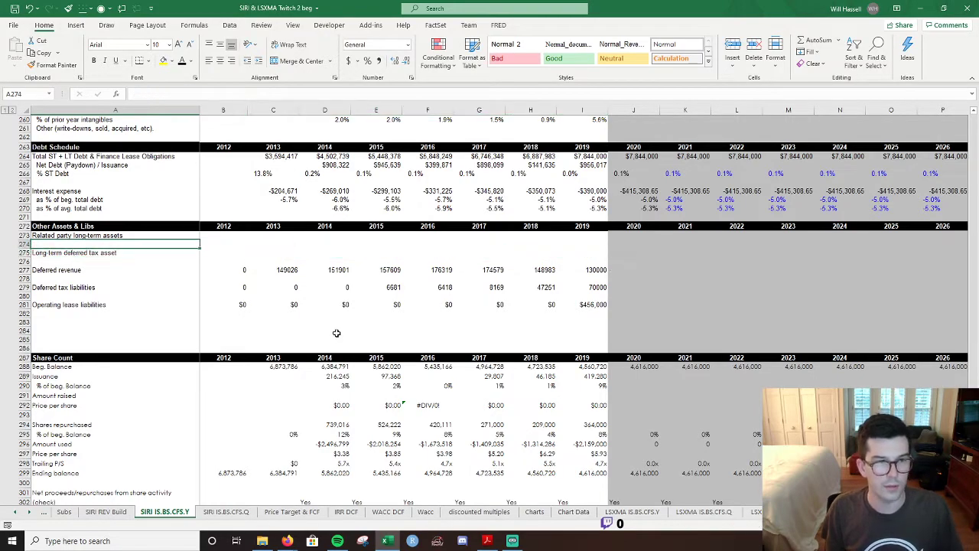
# Fill the Related party long-term assets link in A273 across to I273 for the 2012 to 2019 values.
pyautogui.press('Up')
pyautogui.press('Up')
pyautogui.hotkey('shift', 'Right')
pyautogui.hotkey('shift', 'Right')
pyautogui.hotkey('shift', 'Right')
pyautogui.hotkey('shift', 'Right')
pyautogui.hotkey('shift', 'Right')
pyautogui.hotkey('shift', 'Right')
pyautogui.hotkey('shift', 'Right')
pyautogui.hotkey('shift', 'Right')
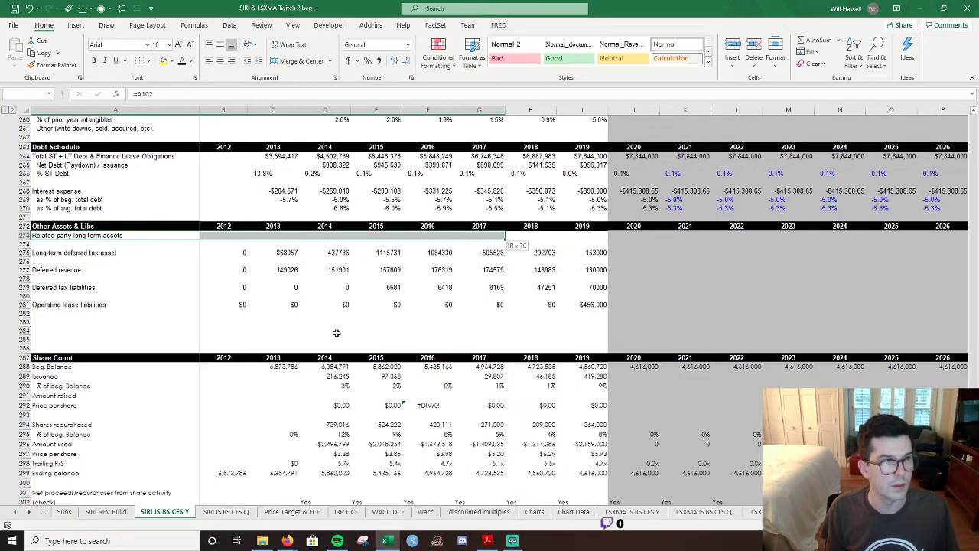
pyautogui.hotkey('ctrl', 'r')
pyautogui.press('Right')
pyautogui.press('Right')
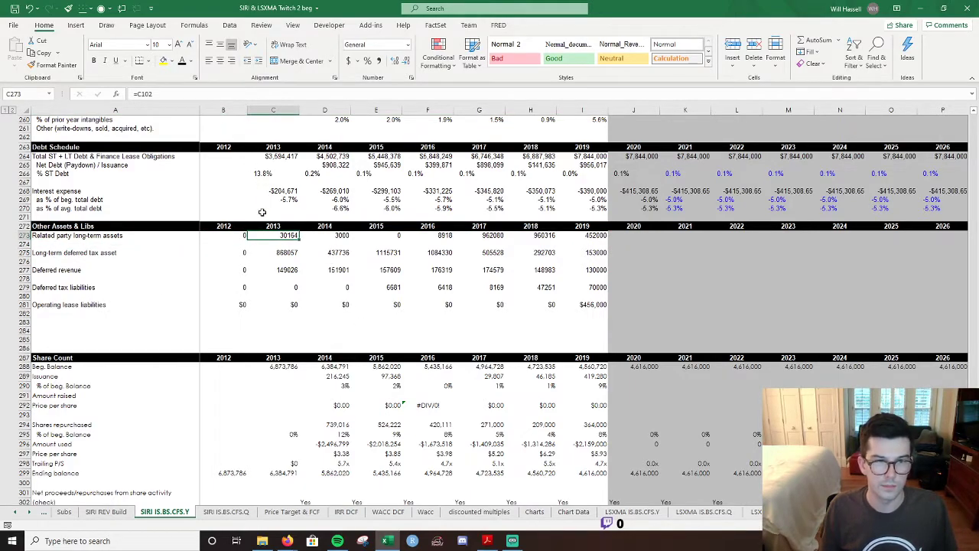
# Copy the currency format of the Operating lease liabilities values in B281:I281 onto the Deferred tax liabilities row, starting at C279.
pyautogui.moveTo(242, 305); pyautogui.dragTo(590, 306)
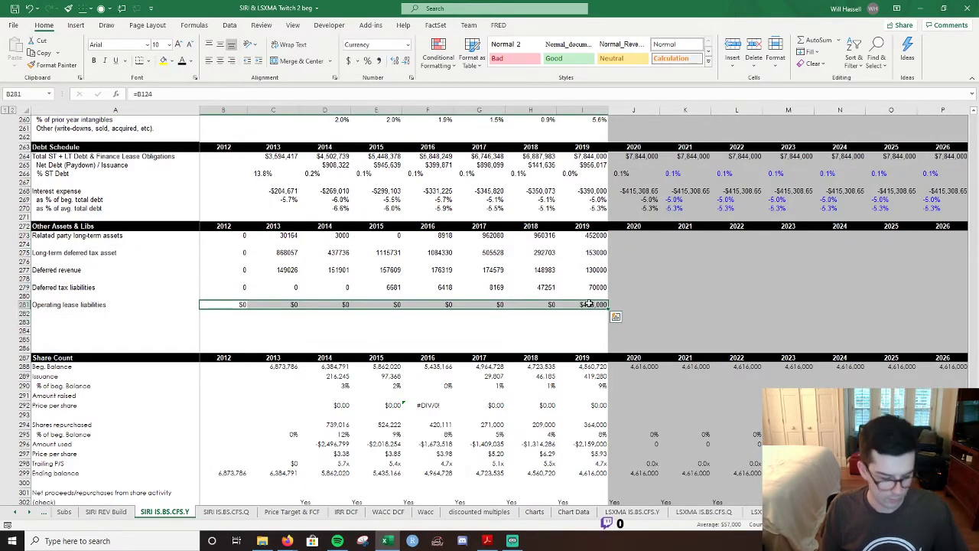
pyautogui.hotkey('alt', '4')
pyautogui.click(252, 287)
pyautogui.hotkey('alt', '4')
pyautogui.press('Escape')
pyautogui.click(376, 358)
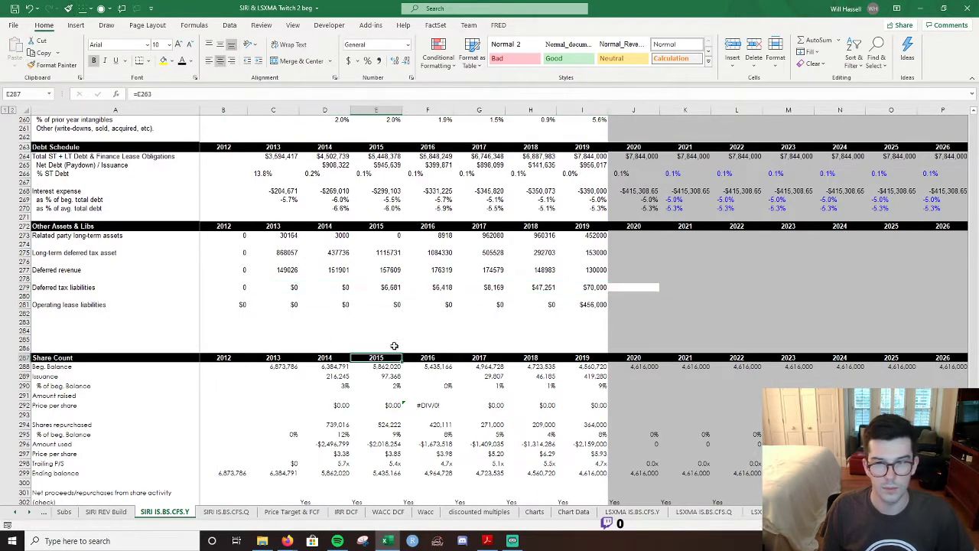
# Copy the grey forecast format of J280 onto J279, and the currency format of C279 onto B279.
pyautogui.click(635, 297)
pyautogui.hotkey('alt', '4')
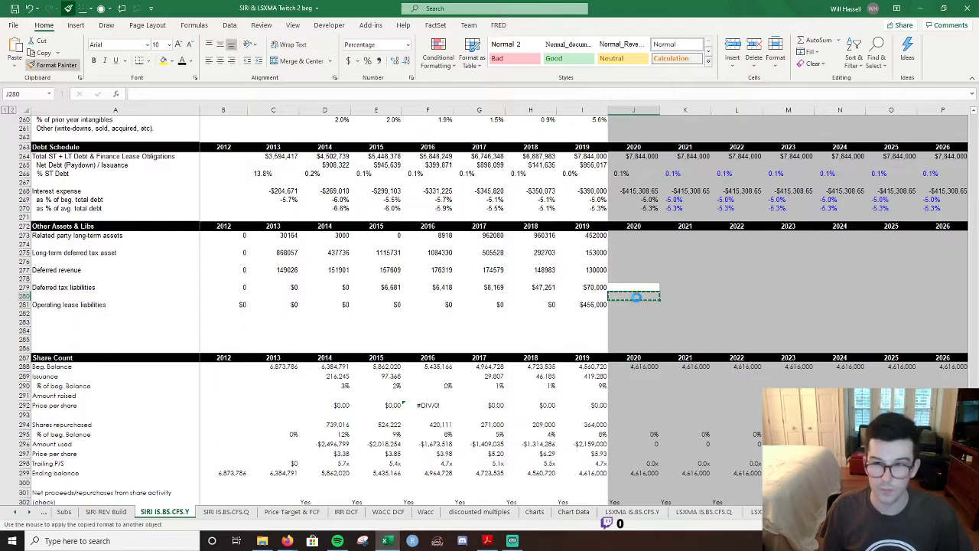
pyautogui.press('Up')
pyautogui.press('Return')
pyautogui.click(281, 288)
pyautogui.hotkey('alt', '4')
pyautogui.click(243, 288)
# Copy the currency format of B279:I279 onto the Deferred revenue, Long-term deferred tax asset and Related party long-term assets values.
pyautogui.hotkey('ctrl', 'shift', 'Right')
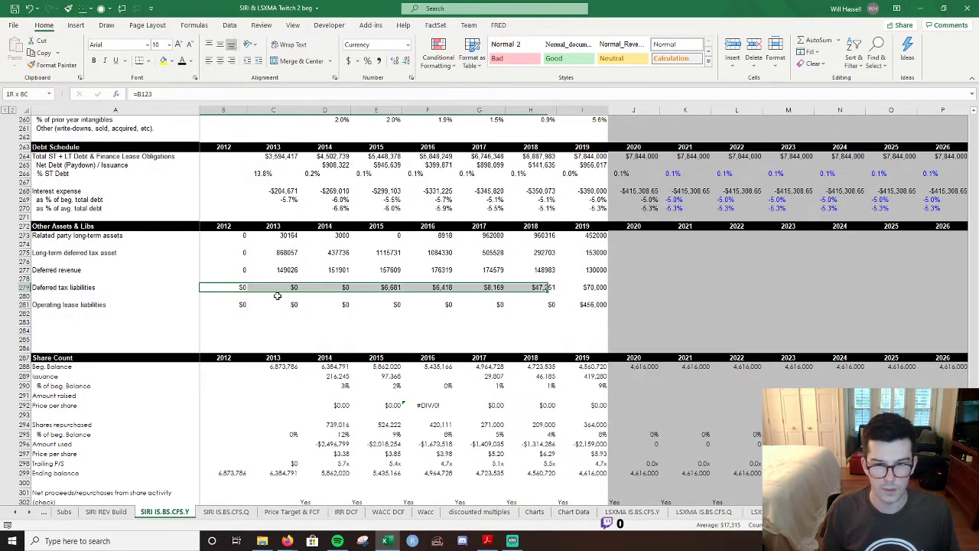
pyautogui.press('alt')
pyautogui.press('alt')
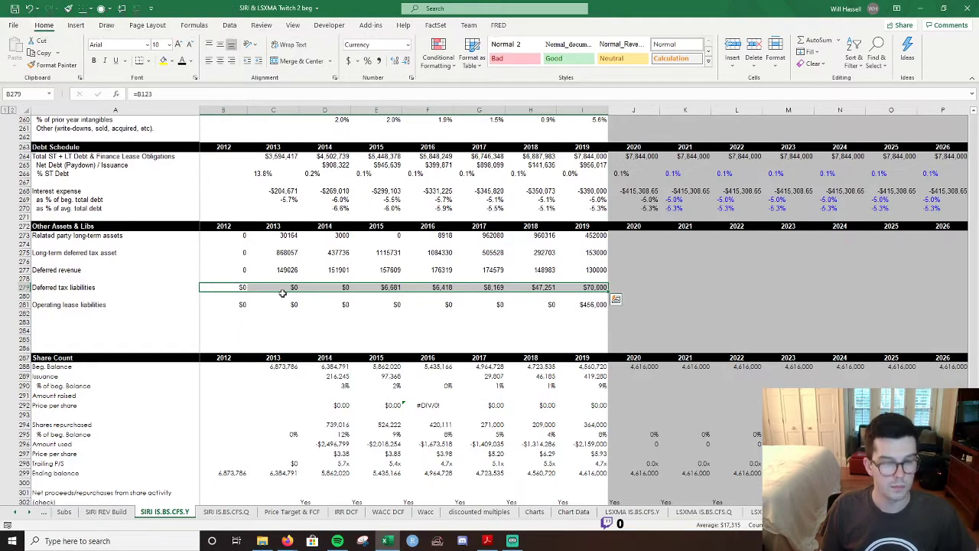
pyautogui.hotkey('alt', '4')
pyautogui.click(233, 269)
pyautogui.hotkey('alt', '4')
pyautogui.click(233, 252)
pyautogui.hotkey('alt', '4')
pyautogui.click(234, 235)
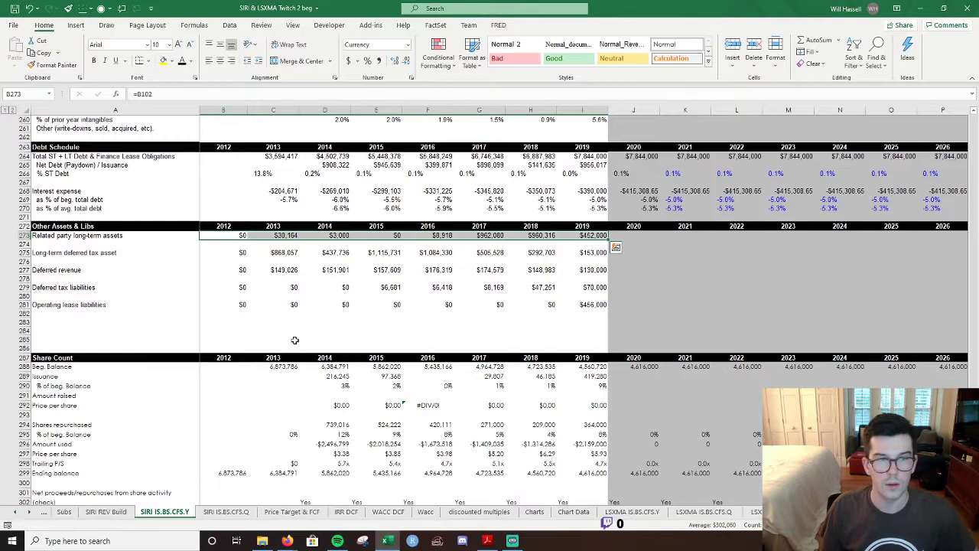
pyautogui.click(295, 339)
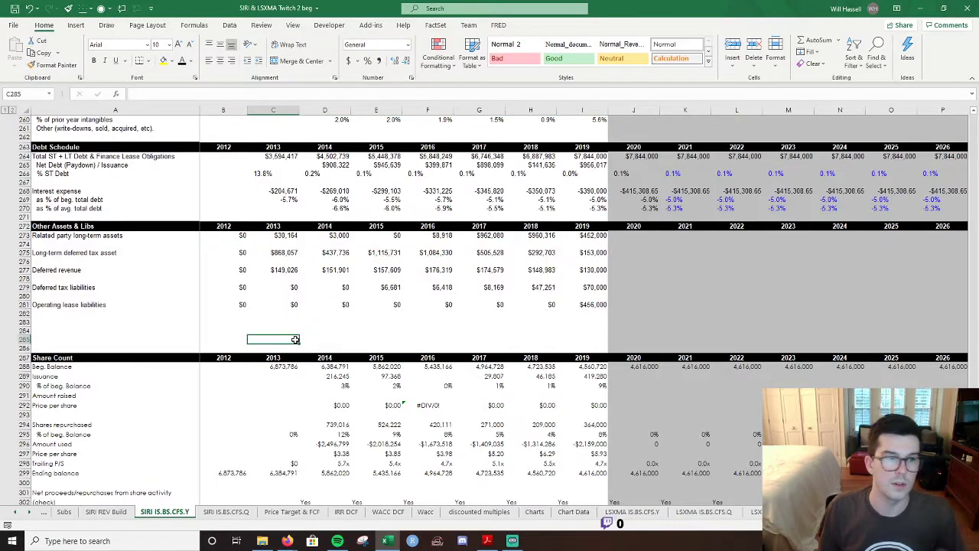
# Add the label "% of taxes paid" in A280 under Deferred tax liabilities.
pyautogui.click(249, 297)
pyautogui.click(237, 294)
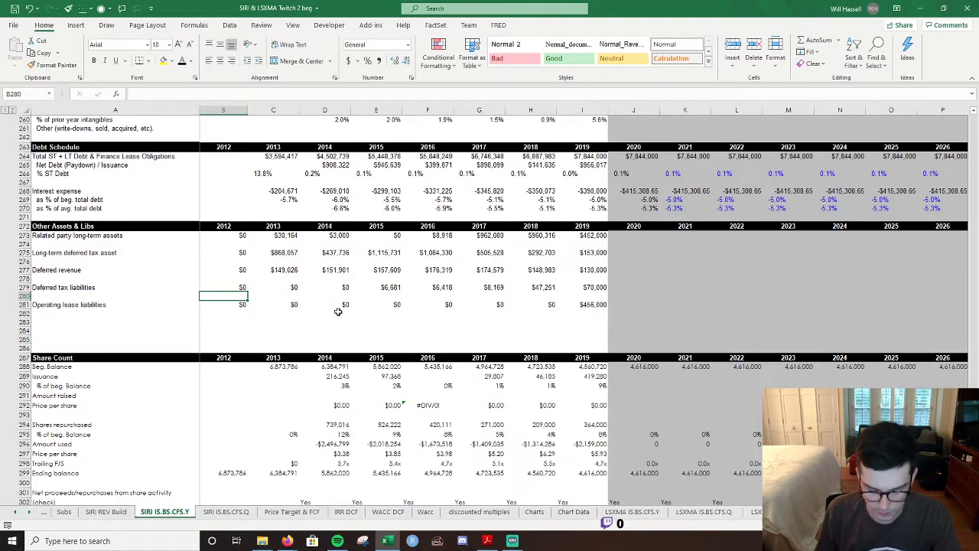
pyautogui.click(84, 295)
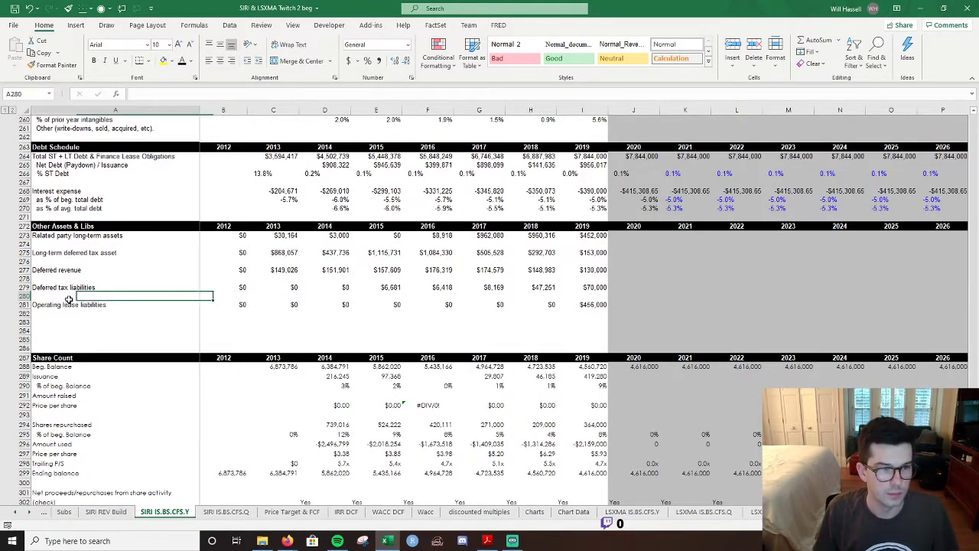
pyautogui.write('% of ta')
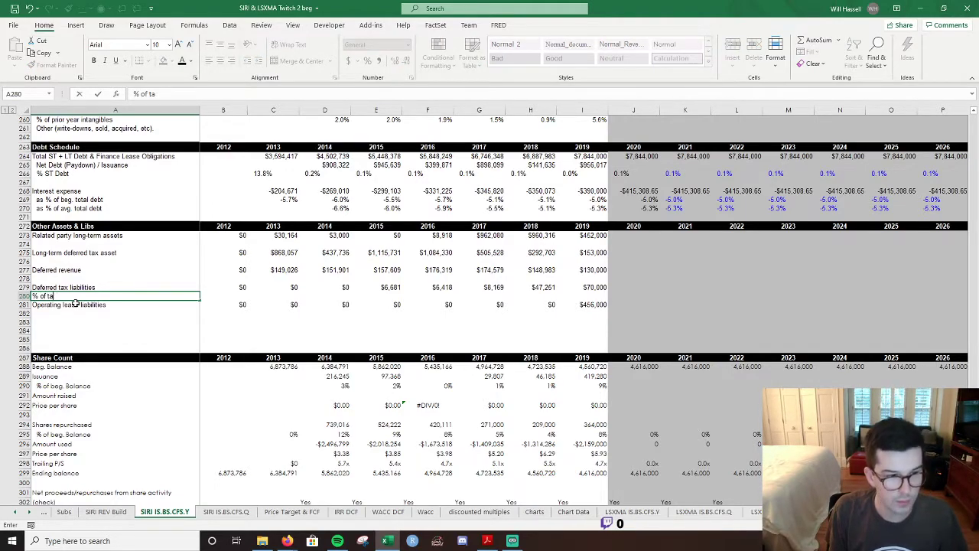
pyautogui.write('xes pai')
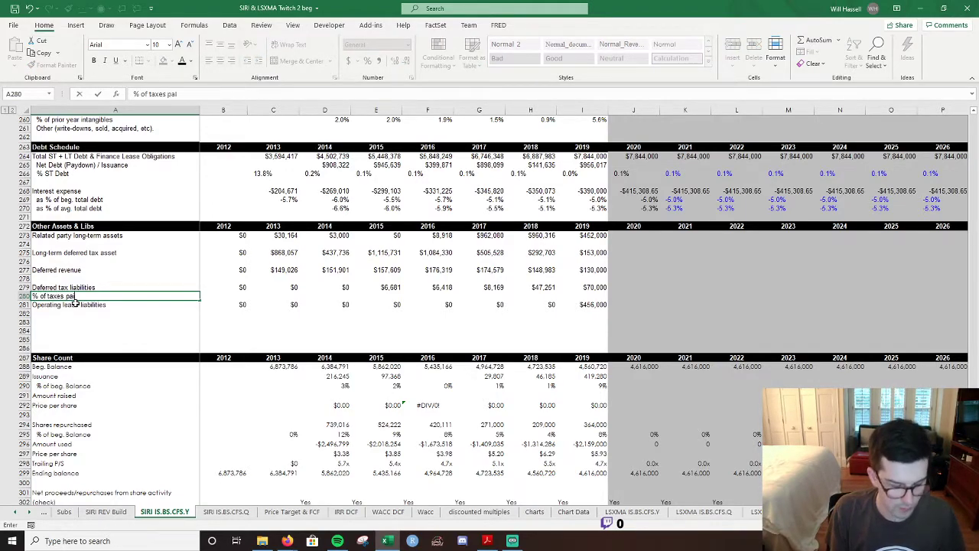
pyautogui.write('d')
pyautogui.press('Return')
# Add the label "% of Rev" in A278 under Deferred revenue.
pyautogui.press('Up')
pyautogui.press('Up')
pyautogui.press('Up')
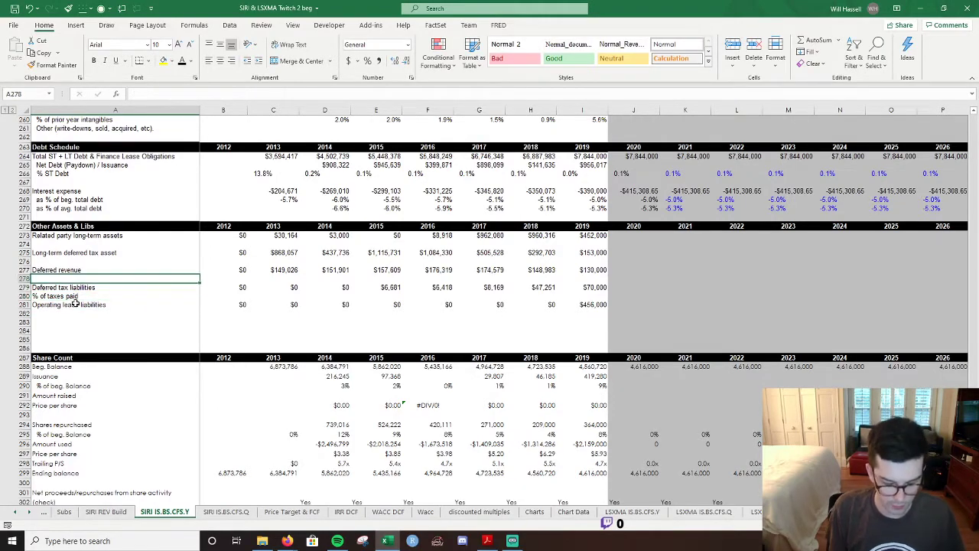
pyautogui.write('%')
pyautogui.write(' of Rev')
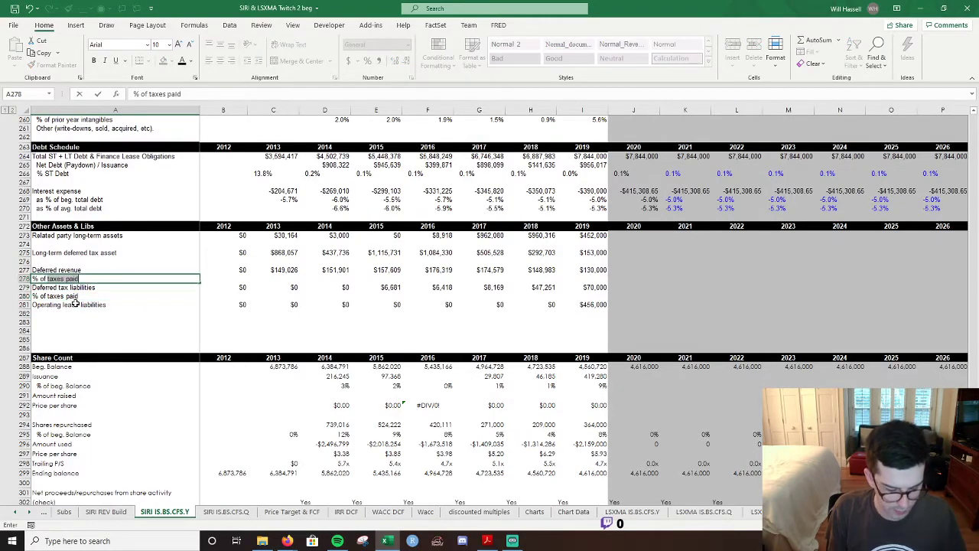
pyautogui.press('Return')
# Copy the "% of taxes paid" label from A280 into A276 under Long-term deferred tax asset.
pyautogui.press('Up')
pyautogui.press('Up')
pyautogui.press('Up')
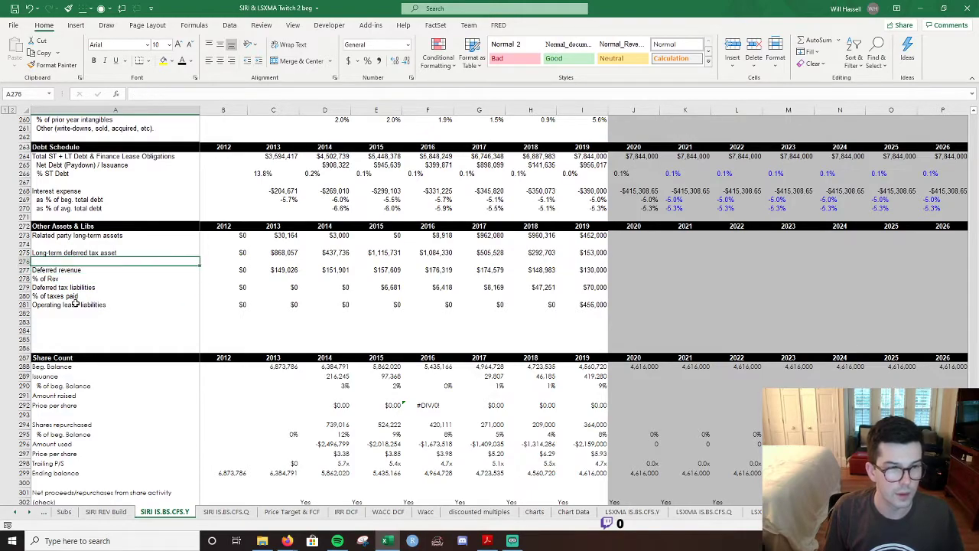
pyautogui.press('Down')
pyautogui.press('Down')
pyautogui.press('Down')
pyautogui.press('Down')
pyautogui.hotkey('ctrl', 'c')
pyautogui.press('Up')
pyautogui.press('Up')
pyautogui.press('Up')
pyautogui.press('Up')
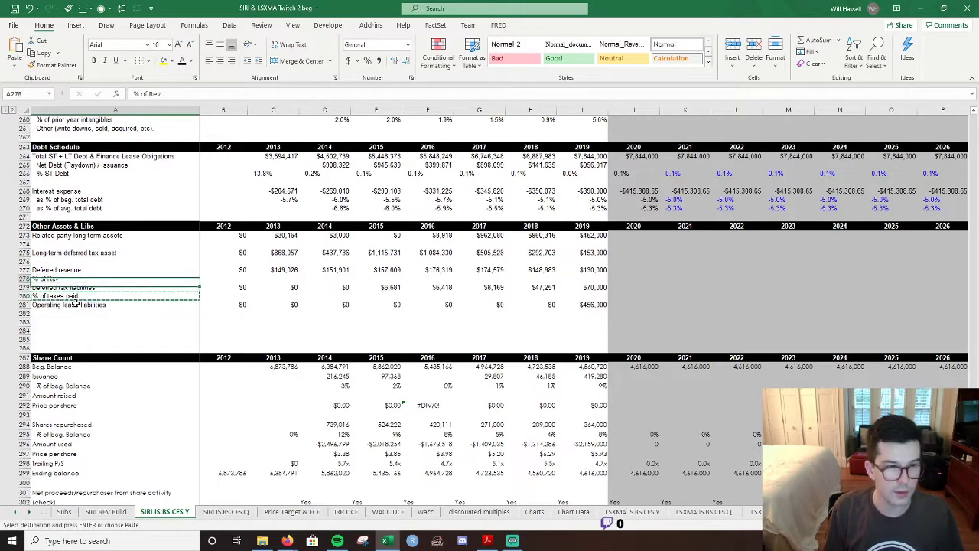
pyautogui.hotkey('ctrl', 'v')
pyautogui.press('Escape')
# Copy the related party assets AR DOH formula from B217 in Working Capital into B274 under Related party long-term assets.
pyautogui.press('Up')
pyautogui.press('Up')
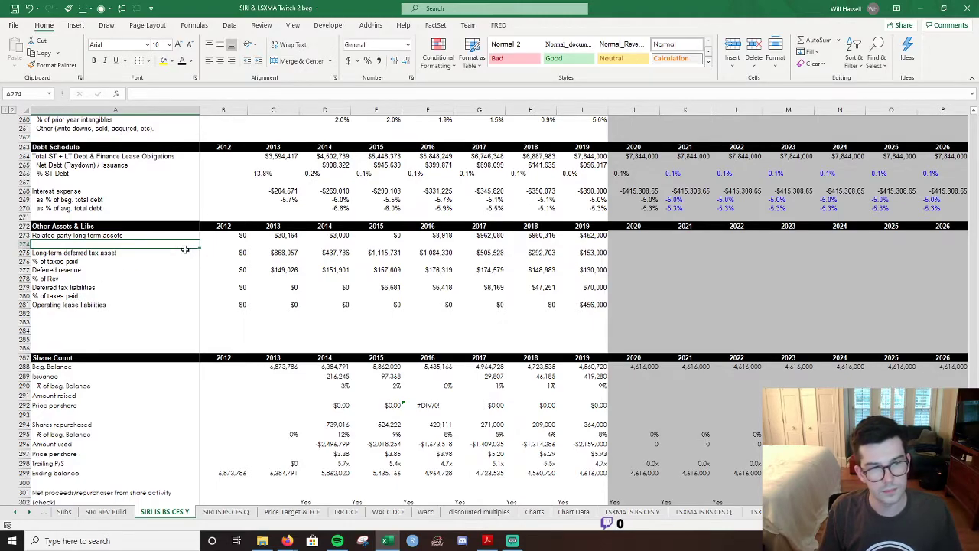
pyautogui.scroll(-3, 368, 325)
pyautogui.scroll(13, 368, 325)
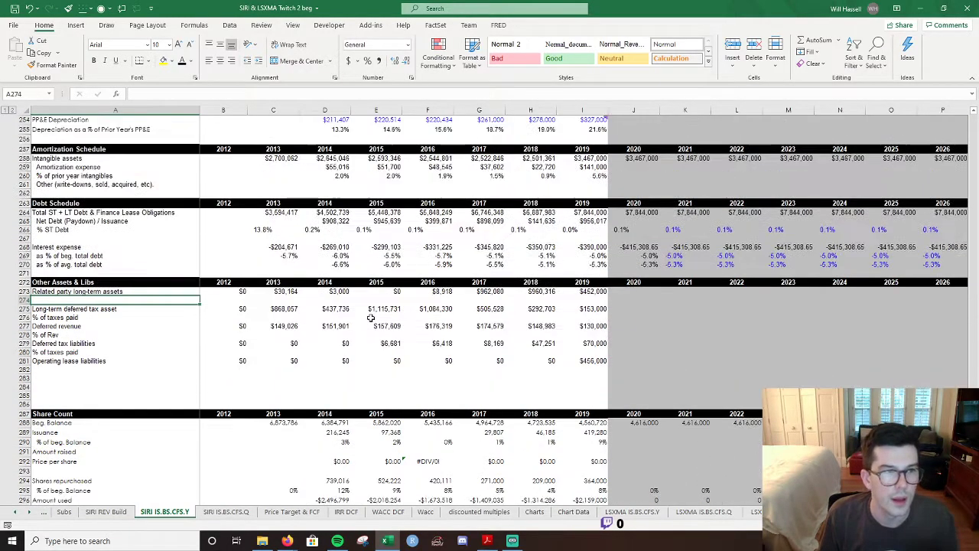
pyautogui.scroll(7, 371, 318)
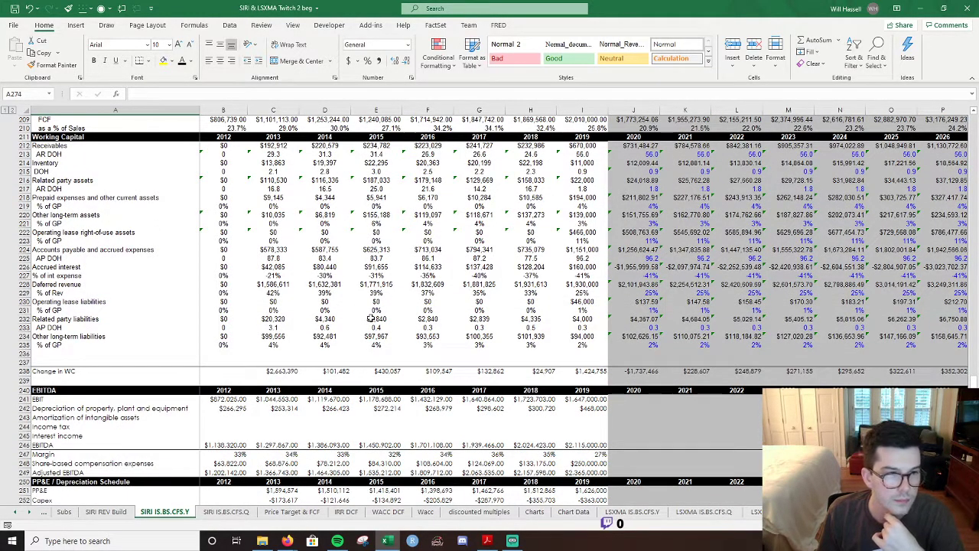
pyautogui.click(228, 188)
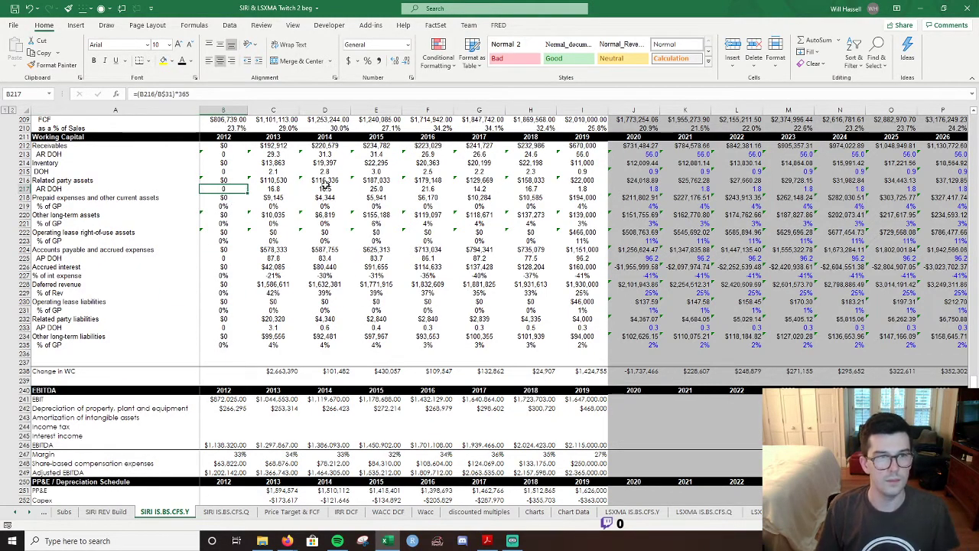
pyautogui.hotkey('ctrl', 'c')
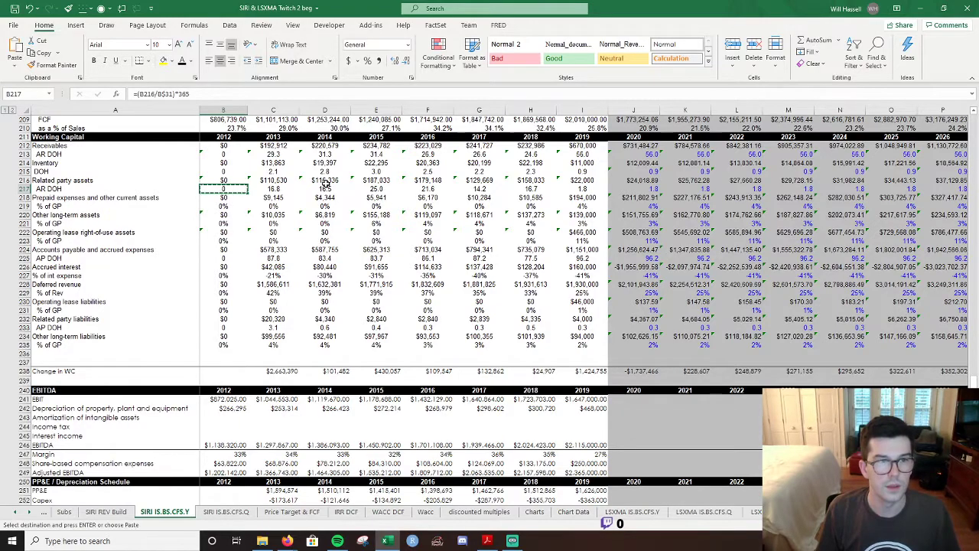
pyautogui.scroll(-13, 326, 184)
pyautogui.scroll(-5, 256, 332)
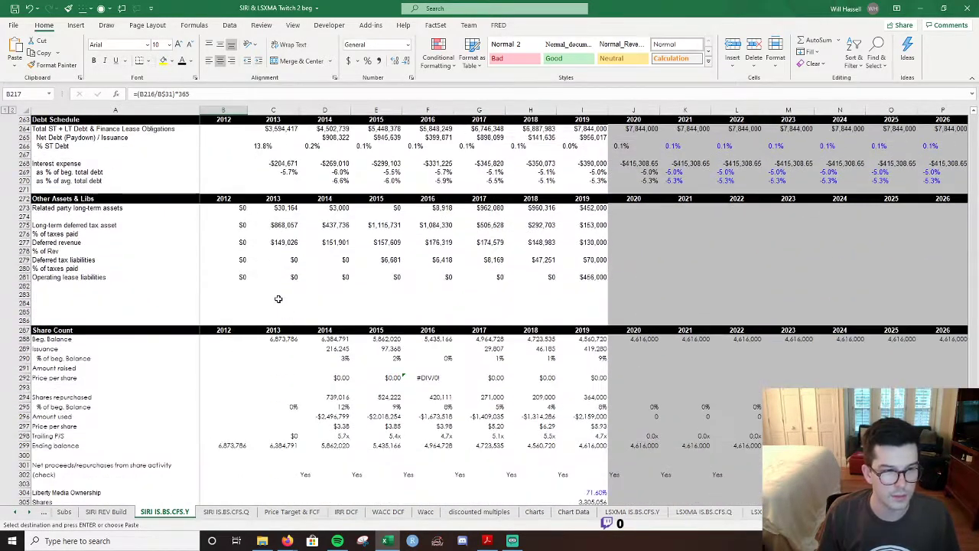
pyautogui.click(228, 217)
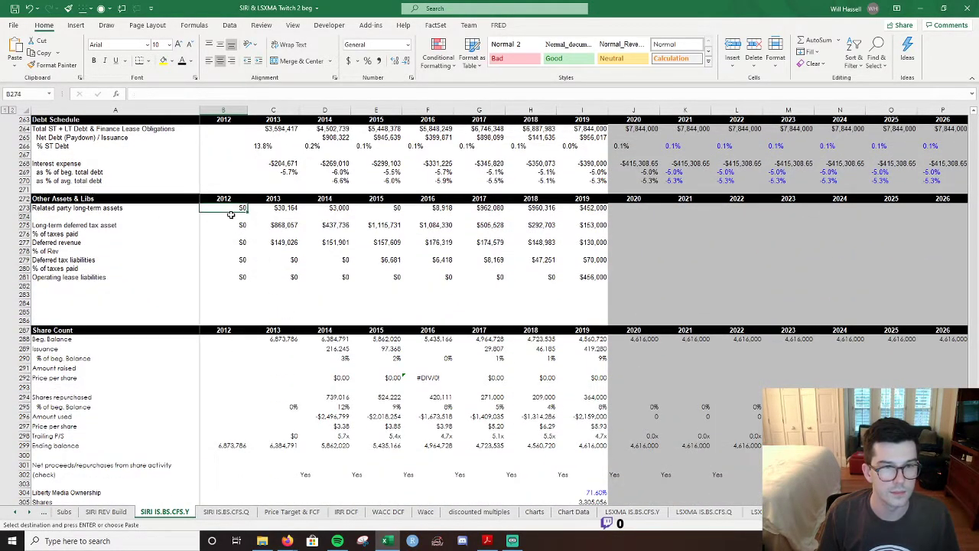
pyautogui.press('Return')
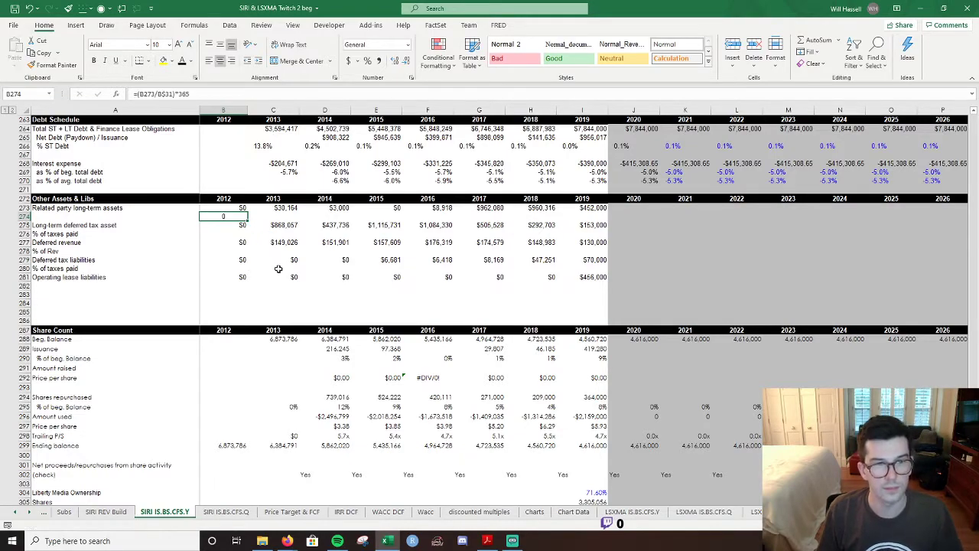
# Add the label "DOH" in A274 and indent it one level.
pyautogui.click(118, 216)
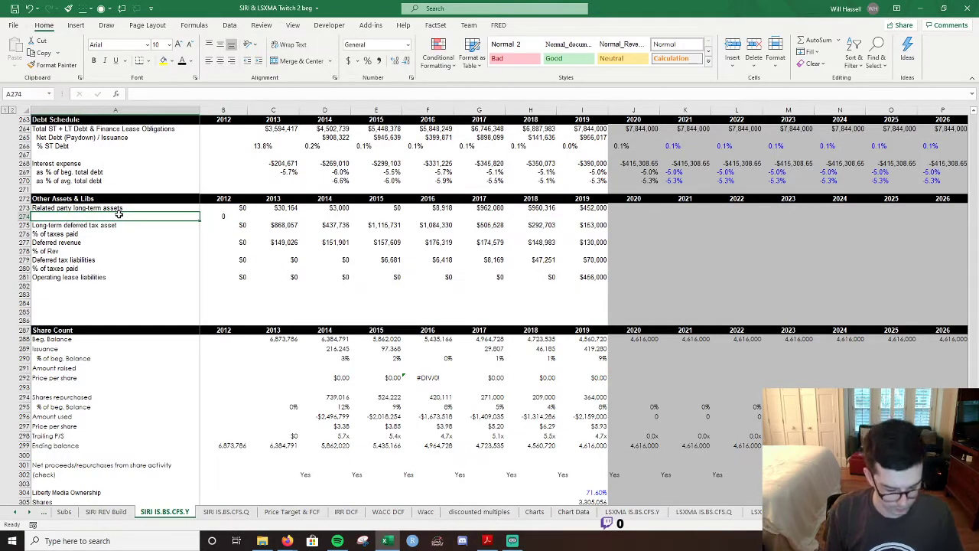
pyautogui.write('DOH')
pyautogui.press('Return')
pyautogui.press('Up')
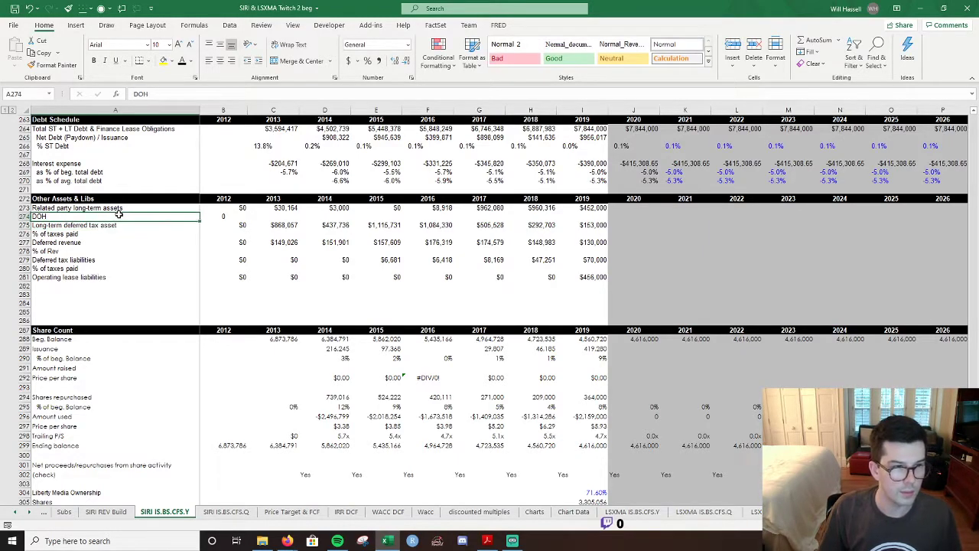
pyautogui.click(260, 62)
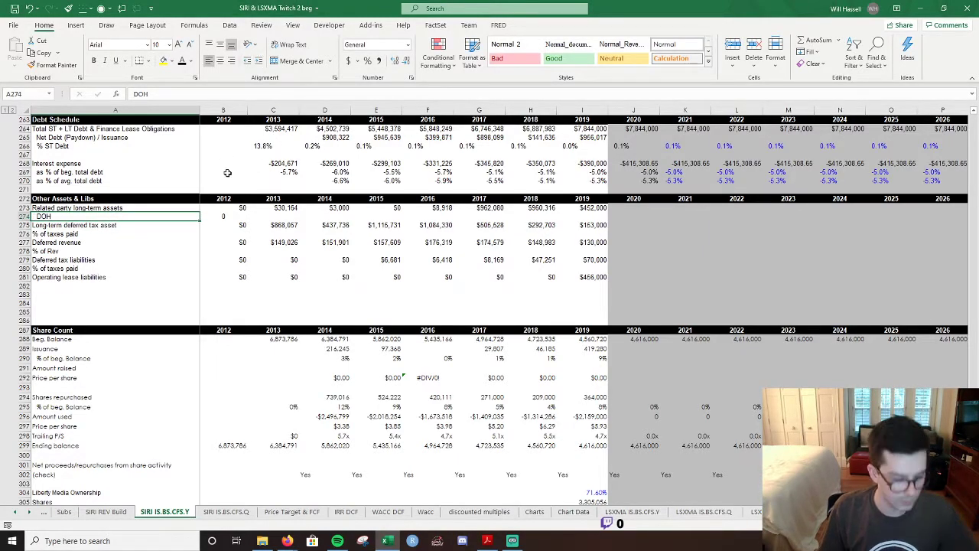
# Copy the DOH label's indented formatting to the "% of taxes paid" and "% of Rev" labels in A276, A278 and A280.
pyautogui.click(54, 64)
pyautogui.click(45, 233)
pyautogui.hotkey('alt', 'h')
pyautogui.press('f')
pyautogui.press('p')
pyautogui.click(58, 251)
pyautogui.hotkey('alt', 'h')
pyautogui.press('f')
pyautogui.press('p')
pyautogui.click(81, 270)
# Add the label "% GP" in A282 under Operating lease liabilities and match its indent to the label in A280.
pyautogui.press('Down')
pyautogui.press('Down')
pyautogui.scroll(10, 176, 225)
pyautogui.scroll(11, 176, 225)
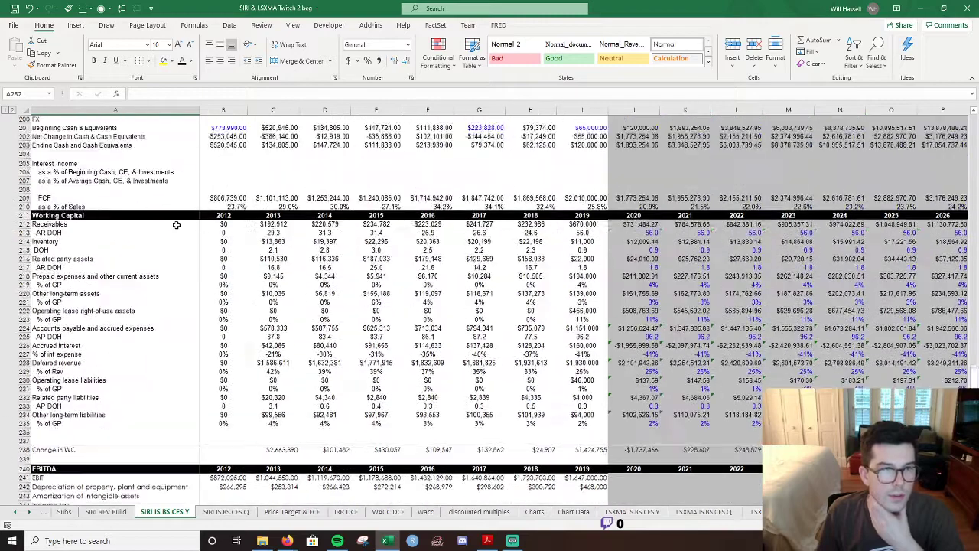
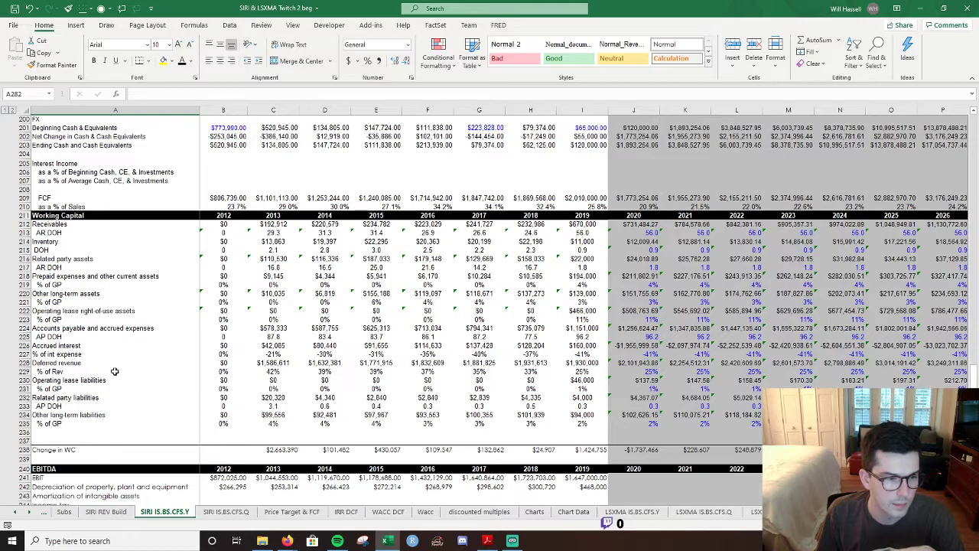
pyautogui.scroll(-9, 115, 371)
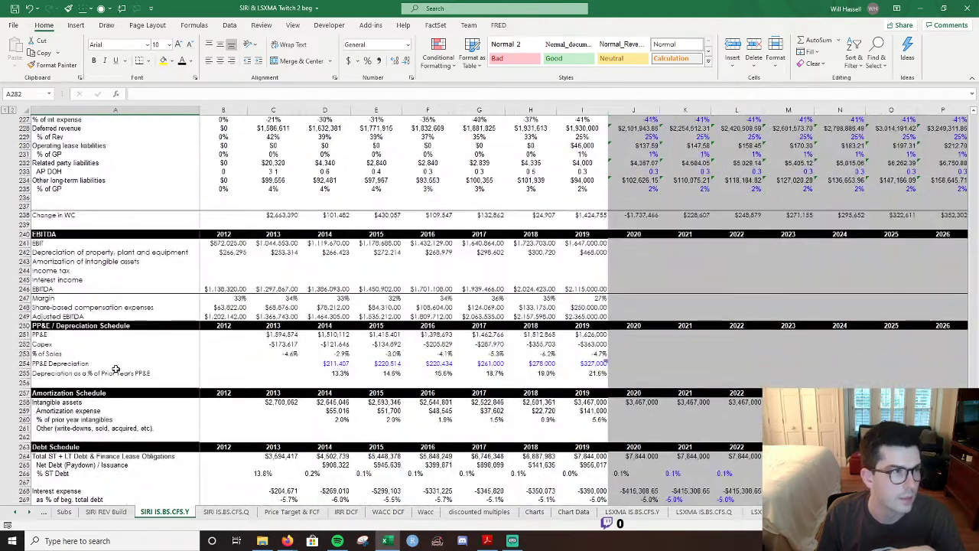
pyautogui.scroll(5, 197, 284)
pyautogui.click(232, 249)
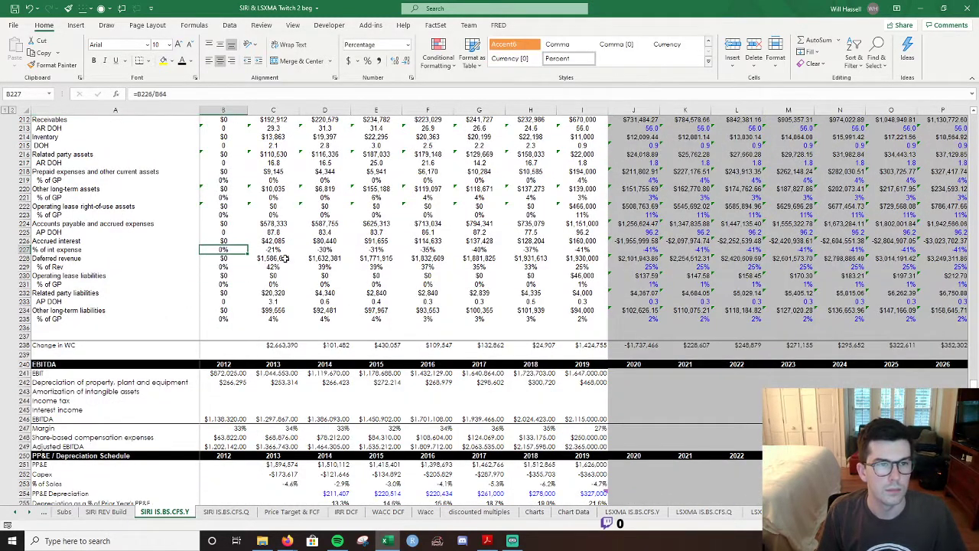
pyautogui.scroll(-14, 283, 259)
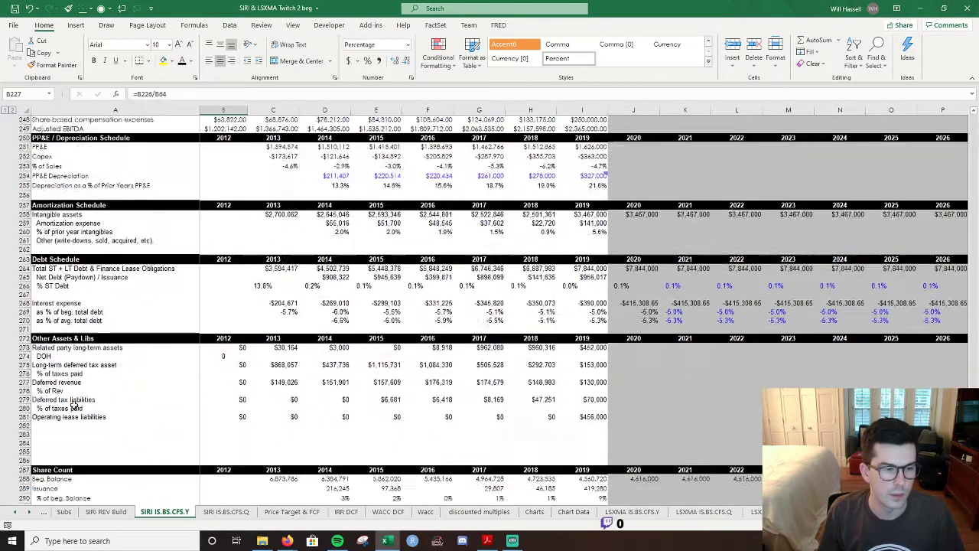
pyautogui.click(65, 373)
pyautogui.write('%')
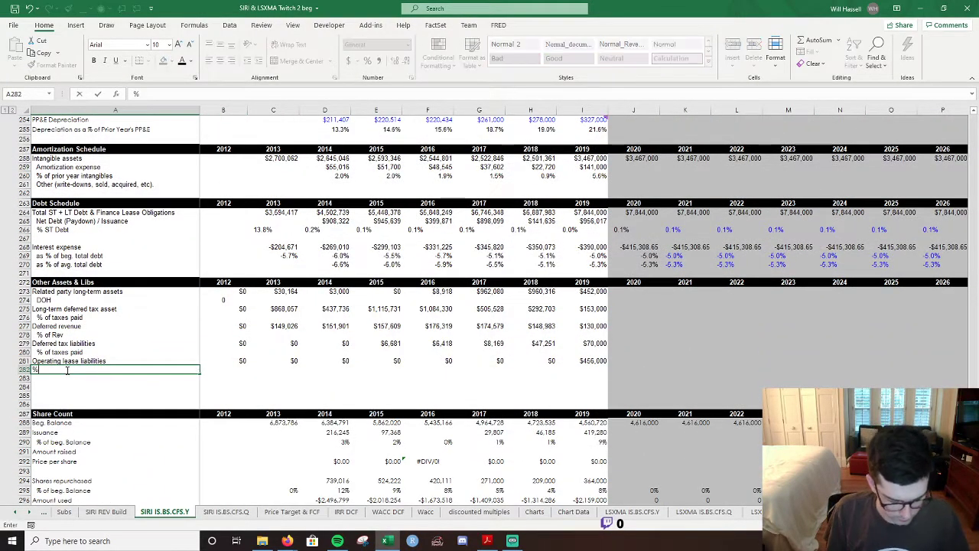
pyautogui.write(' GP')
pyautogui.press('Up')
pyautogui.press('Up')
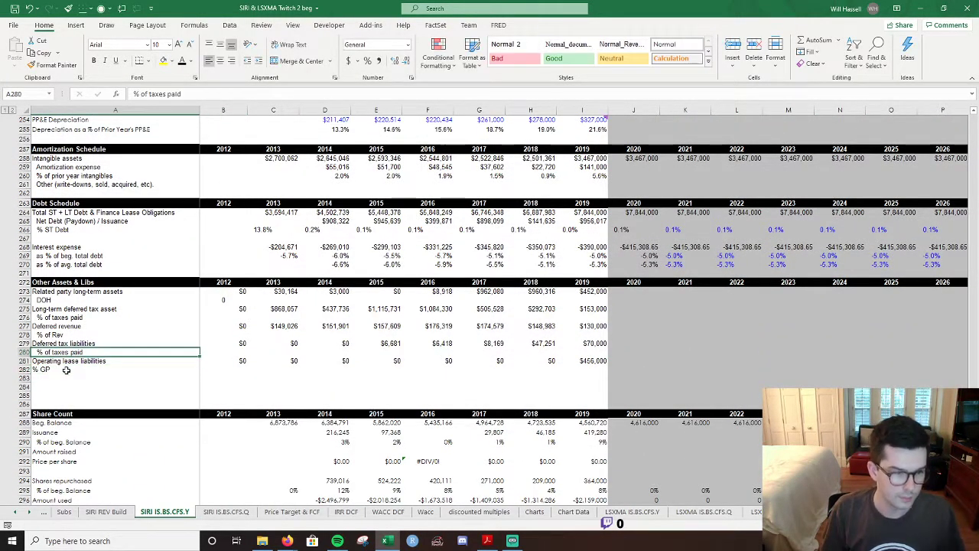
pyautogui.hotkey('alt', '4')
pyautogui.click(66, 373)
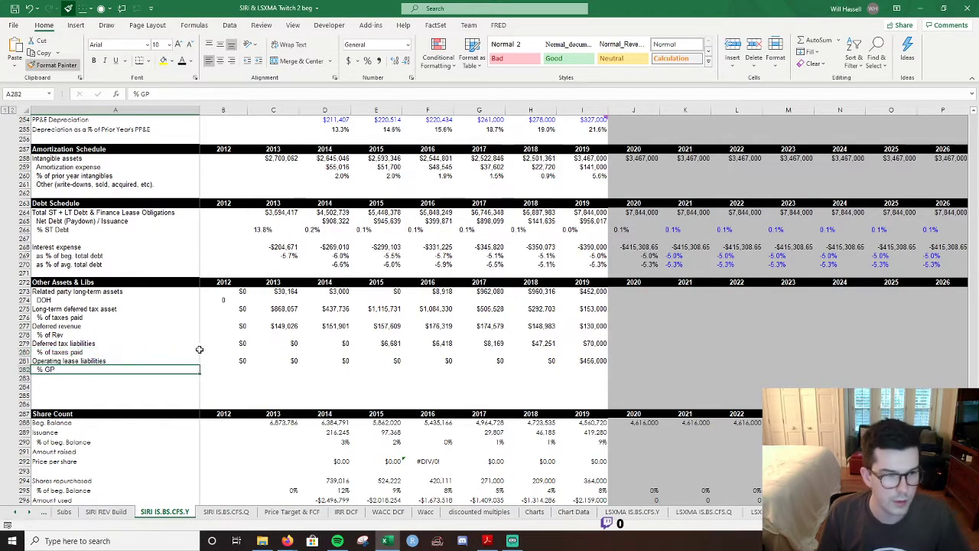
# Fill the DOH formula from B274 across to the 2019 column (I274).
pyautogui.click(242, 300)
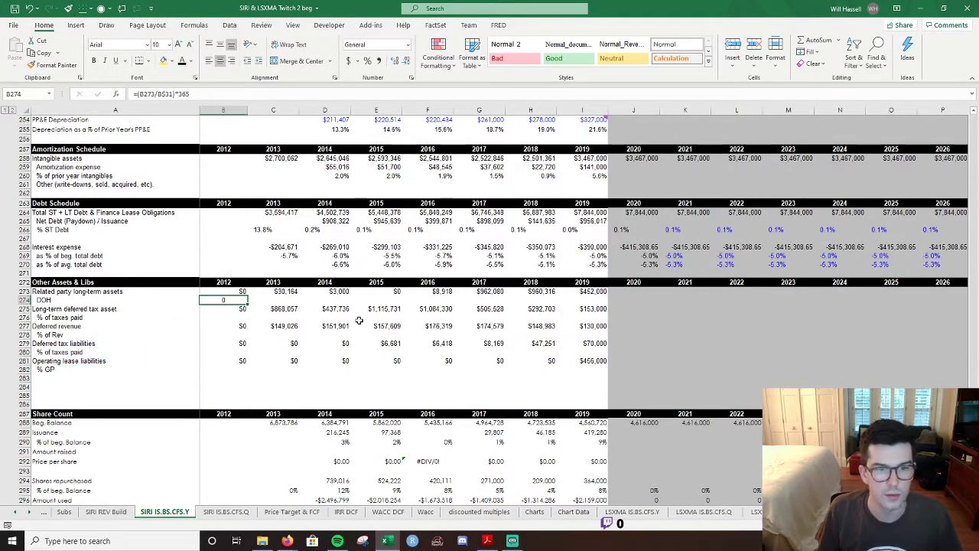
pyautogui.press('F2')
pyautogui.press('Escape')
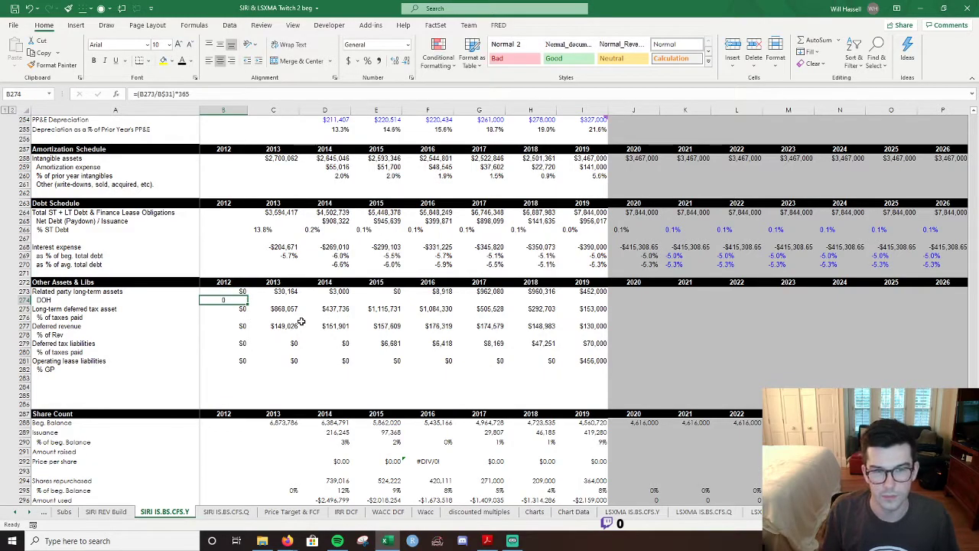
pyautogui.hotkey('shift', 'Right')
pyautogui.hotkey('shift', 'Right')
pyautogui.hotkey('shift', 'Right')
pyautogui.hotkey('shift', 'Right')
pyautogui.hotkey('shift', 'Right')
pyautogui.hotkey('shift', 'Right')
pyautogui.hotkey('shift', 'Right')
pyautogui.hotkey('shift', 'Right')
pyautogui.hotkey('shift', 'Left')
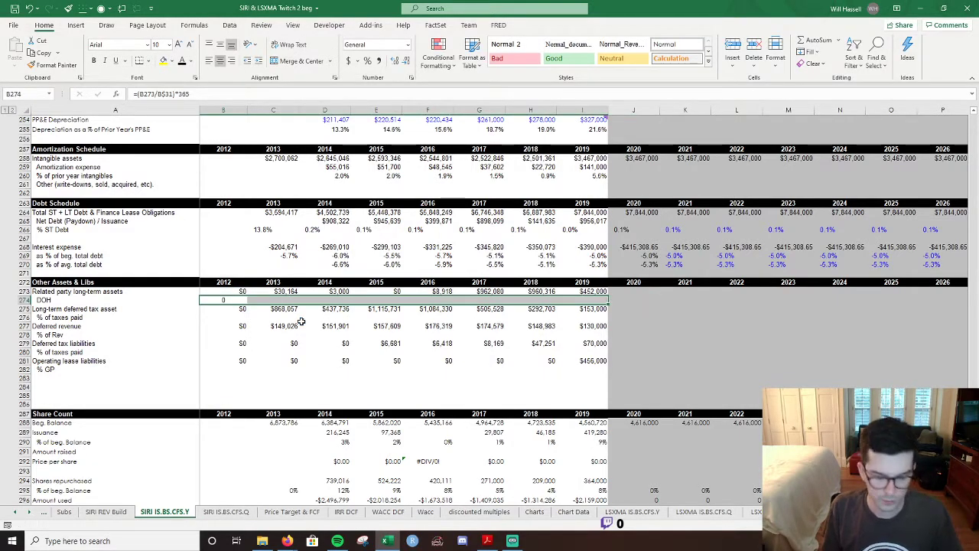
pyautogui.hotkey('ctrl', 'r')
pyautogui.press('Right')
pyautogui.press('Right')
pyautogui.press('Right')
pyautogui.press('Right')
pyautogui.press('Left')
pyautogui.press('Left')
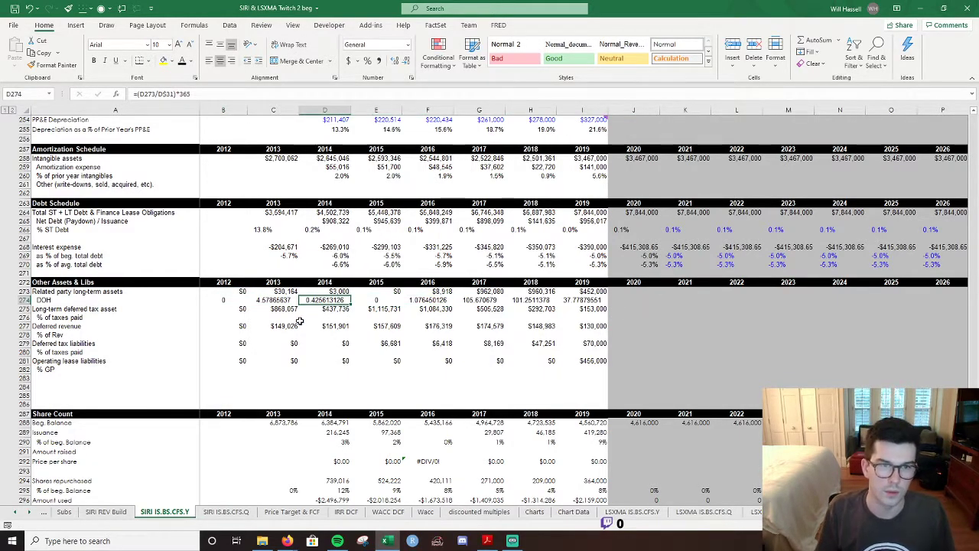
# Format the DOH values in B274:I274 as right-aligned numbers with one decimal place.
pyautogui.scroll(5, 302, 321)
pyautogui.click(238, 441)
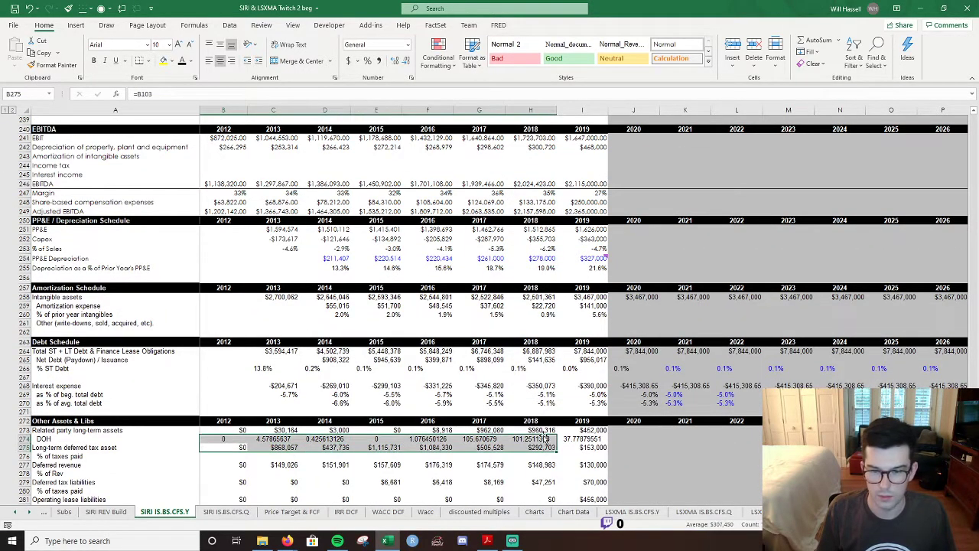
pyautogui.moveTo(243, 439); pyautogui.dragTo(581, 439)
pyautogui.hotkey('ctrl', 'shift', '~')
pyautogui.click(408, 61)
pyautogui.click(408, 60)
pyautogui.click(408, 60)
pyautogui.click(408, 61)
pyautogui.click(408, 61)
pyautogui.click(407, 61)
pyautogui.click(408, 61)
pyautogui.click(408, 60)
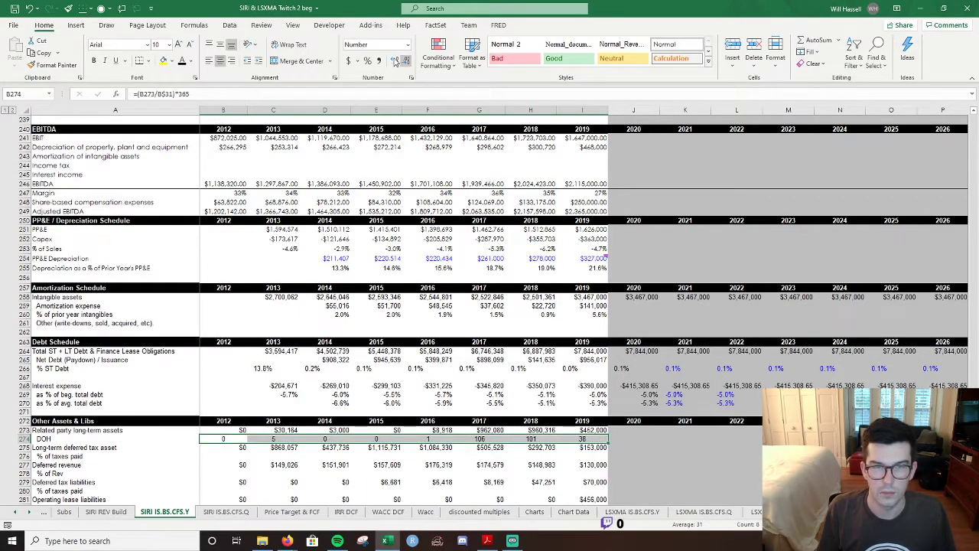
pyautogui.scroll(5, 459, 355)
pyautogui.scroll(4, 459, 355)
pyautogui.scroll(-10, 459, 354)
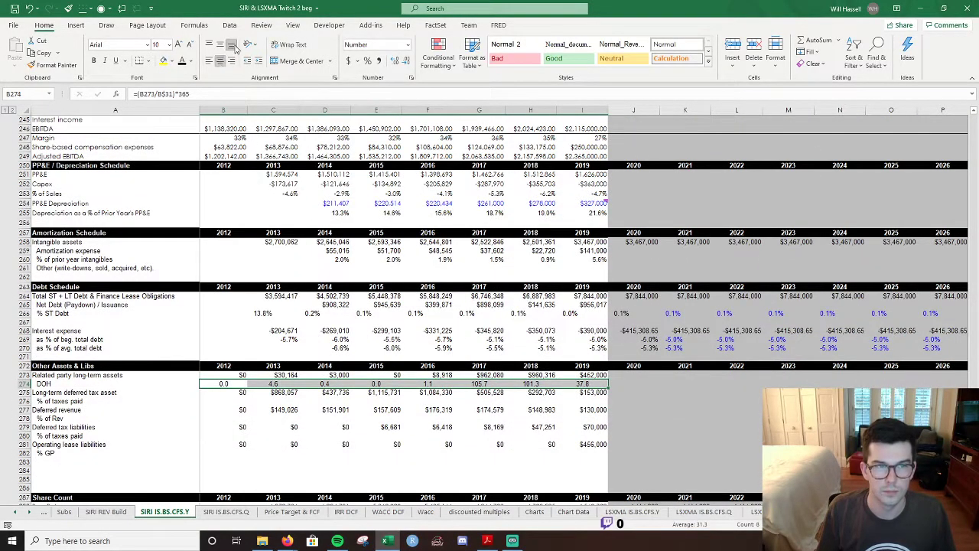
pyautogui.click(220, 60)
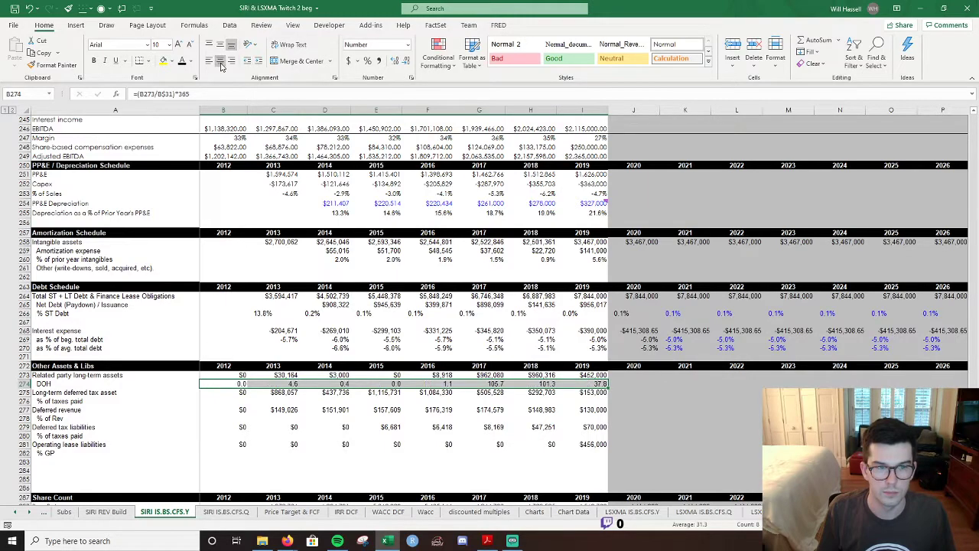
pyautogui.click(314, 462)
# In B276, calculate the long-term deferred tax asset as a share of income tax expense with =B275/B$71.
pyautogui.click(229, 393)
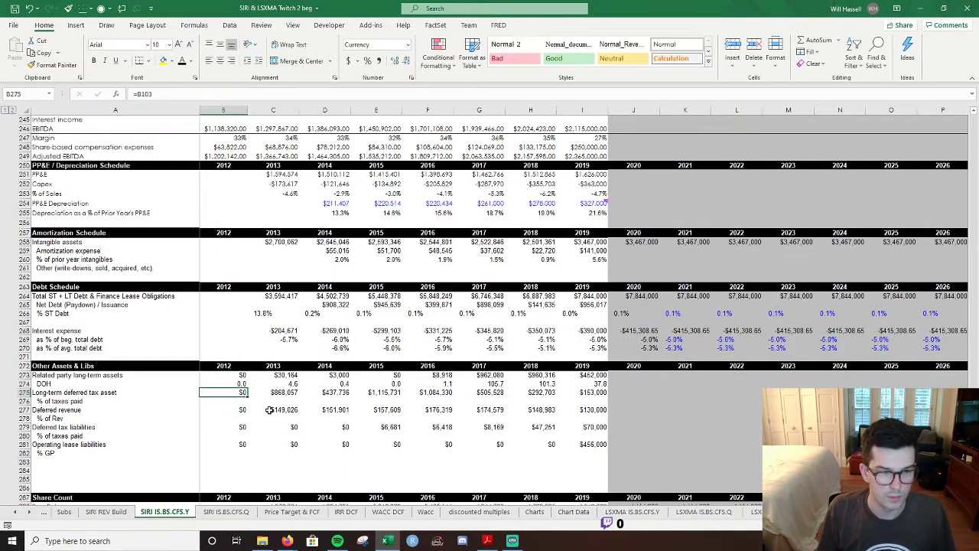
pyautogui.press('Down')
pyautogui.write('=')
pyautogui.press('Up')
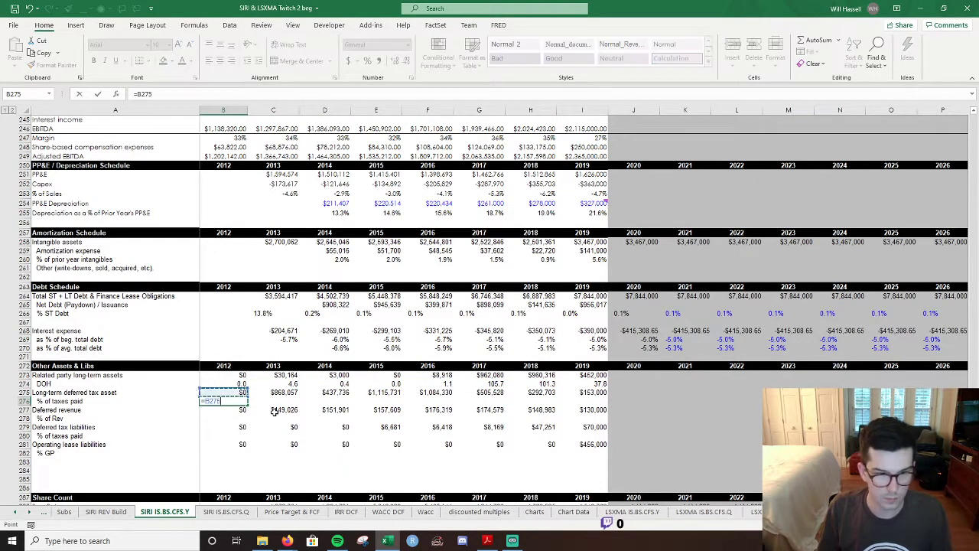
pyautogui.write('/')
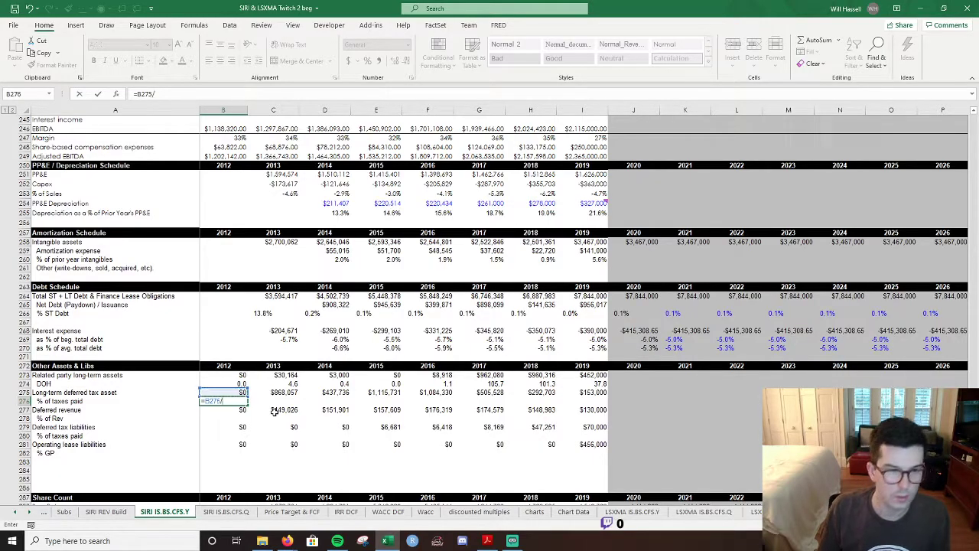
pyautogui.scroll(6, 273, 411)
pyautogui.scroll(20, 274, 412)
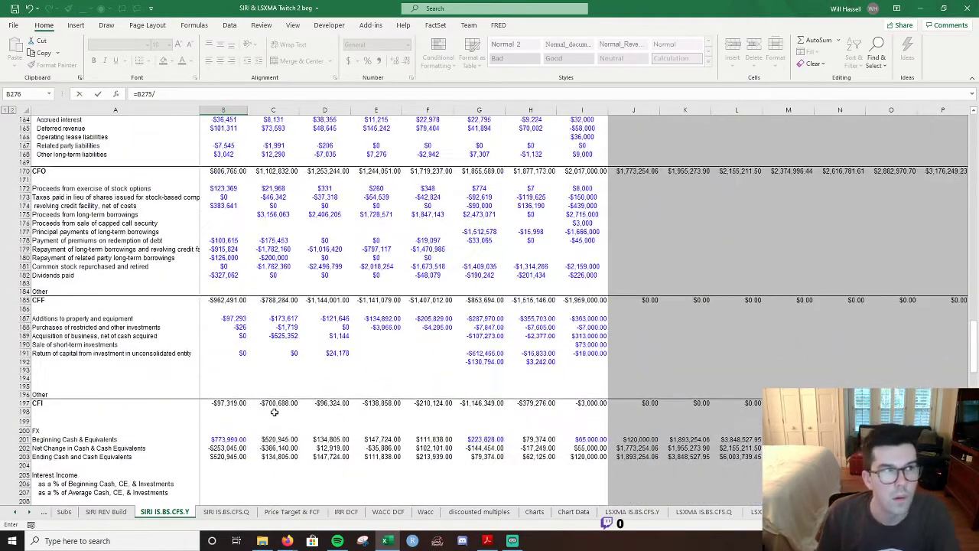
pyautogui.scroll(20, 274, 412)
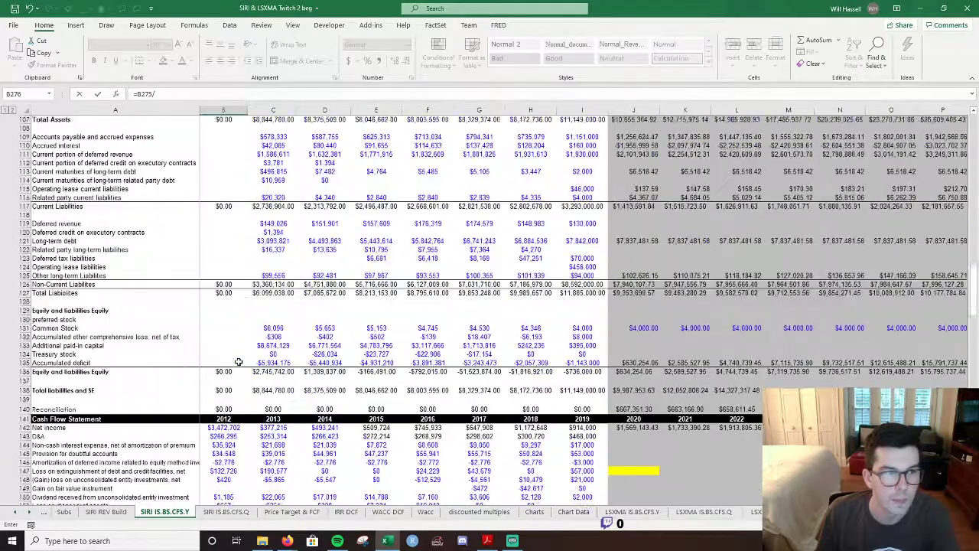
pyautogui.scroll(16, 238, 361)
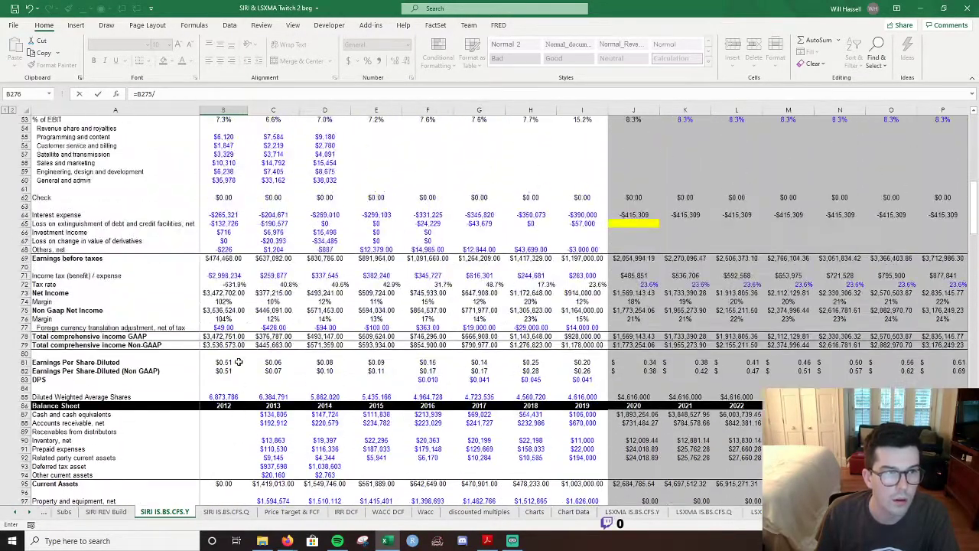
pyautogui.click(221, 277)
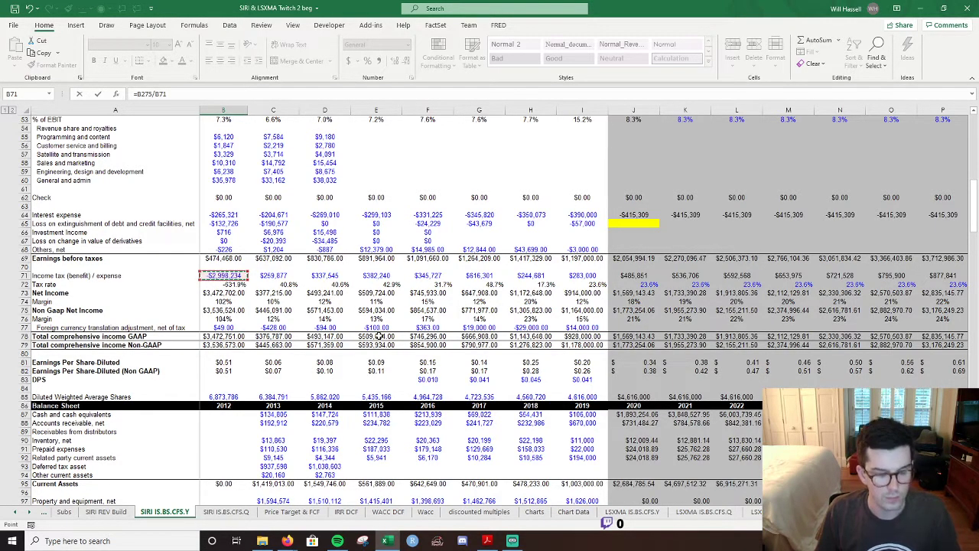
pyautogui.press('F4')
pyautogui.press('Return')
pyautogui.write('119')
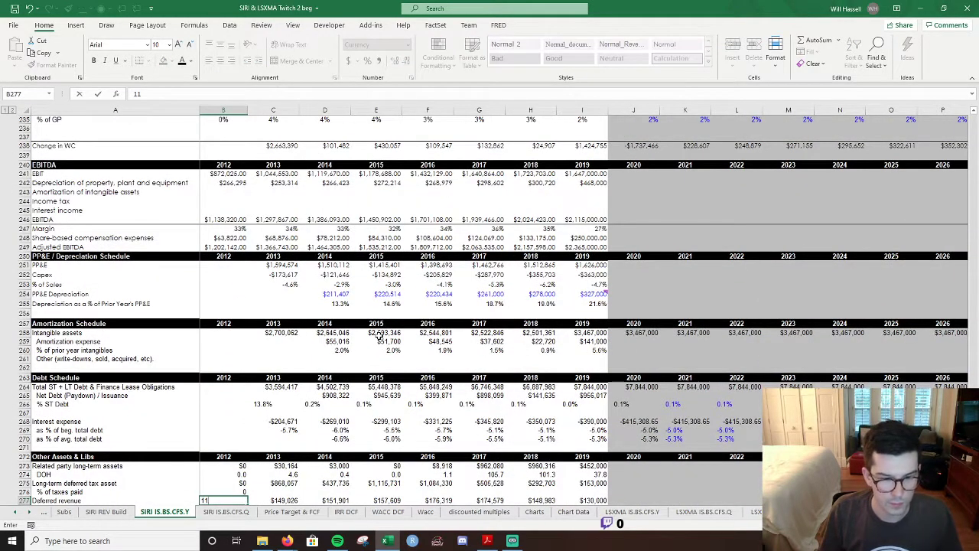
pyautogui.press('Escape')
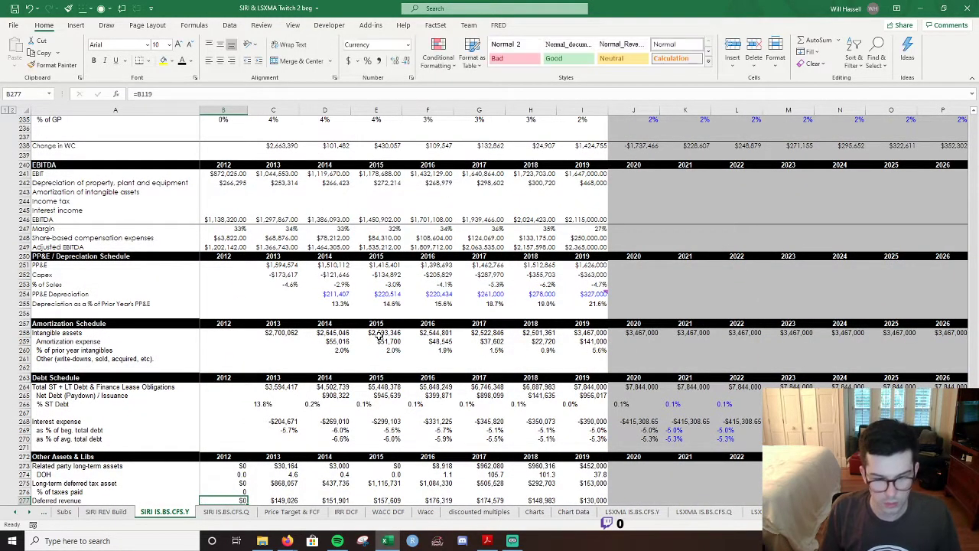
# Format the "% of taxes paid" ratio in B276 as a percentage and fill it across to 2019 (I276).
pyautogui.press('Down')
pyautogui.press('Down')
pyautogui.press('Down')
pyautogui.press('Down')
pyautogui.press('Up')
pyautogui.press('Up')
pyautogui.press('Up')
pyautogui.press('Up')
pyautogui.press('Up')
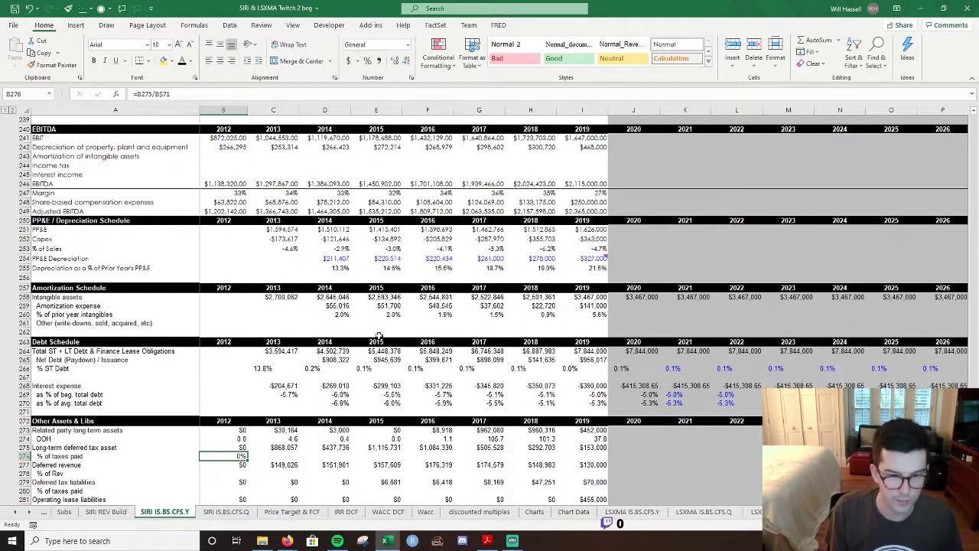
pyautogui.hotkey('shift', 'Right')
pyautogui.hotkey('shift', 'Right')
pyautogui.hotkey('shift', 'Right')
pyautogui.hotkey('shift', 'Right')
pyautogui.hotkey('shift', 'Right')
pyautogui.hotkey('shift', 'Right')
pyautogui.hotkey('shift', 'Right')
pyautogui.hotkey('shift', 'Right')
pyautogui.hotkey('shift', 'Left')
pyautogui.hotkey('ctrl', 'r')
# Copy the "% of taxes paid" ratios from B276:I276 into row 280 under Deferred tax liabilities.
pyautogui.hotkey('ctrl', 'c')
pyautogui.press('Down')
pyautogui.press('Down')
pyautogui.press('Down')
pyautogui.press('Down')
pyautogui.press('Down')
pyautogui.press('Down')
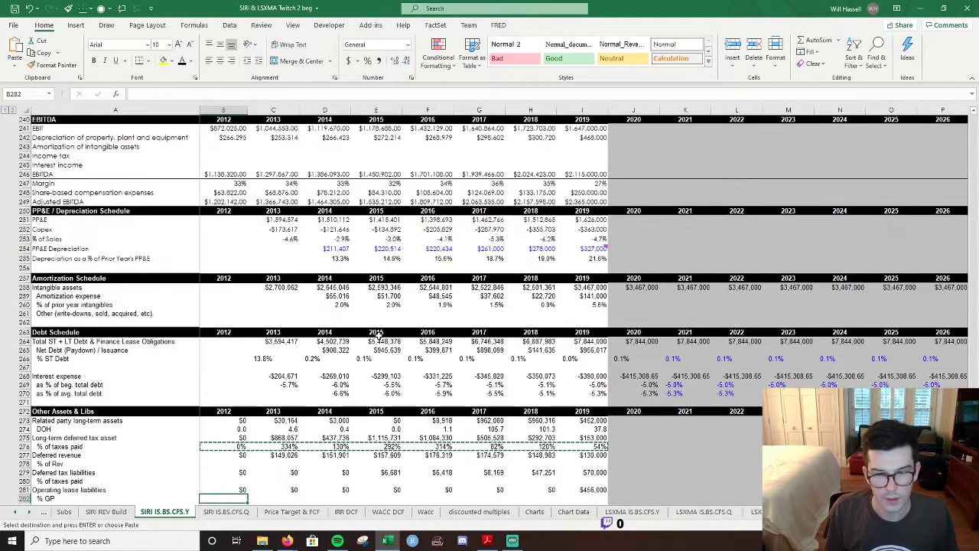
pyautogui.scroll(-3, 378, 335)
pyautogui.press('Up')
pyautogui.press('Up')
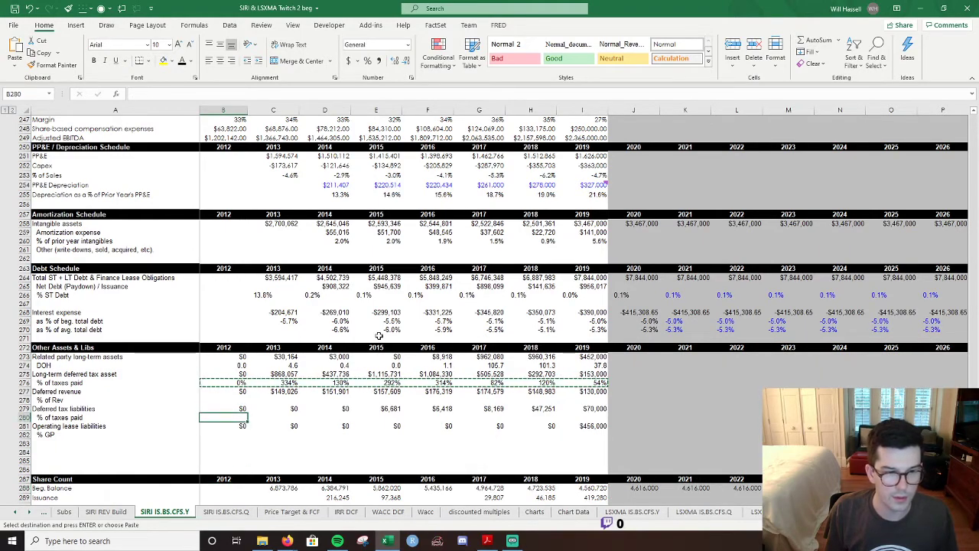
pyautogui.hotkey('ctrl', 'v')
pyautogui.press('Escape')
pyautogui.press('Right')
pyautogui.press('Right')
pyautogui.press('Right')
pyautogui.press('Right')
pyautogui.press('Left')
pyautogui.press('Left')
pyautogui.press('Left')
# In B282, enter the % GP formula dividing the 2012 operating lease liabilities in B281 by Gross Margin in B31.
pyautogui.press('Down')
pyautogui.press('Left')
pyautogui.press('Down')
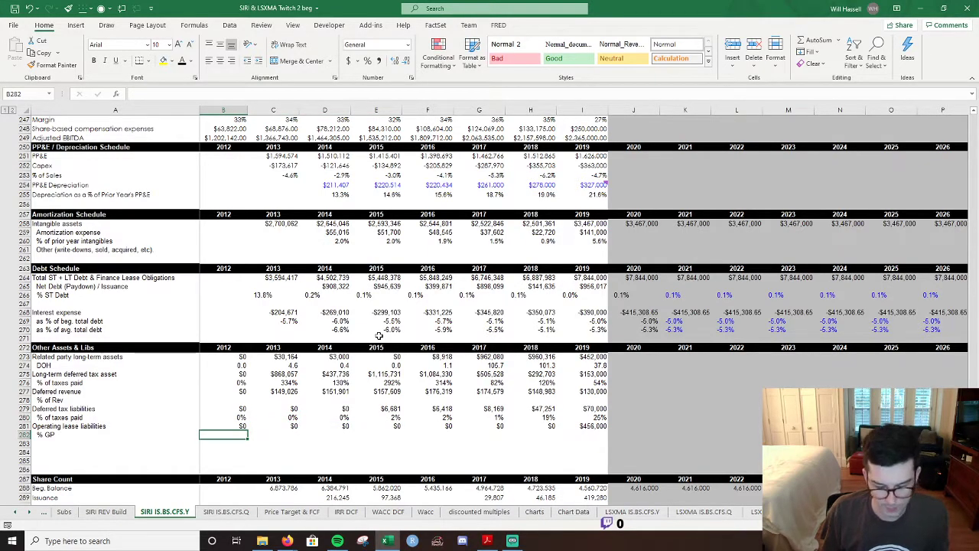
pyautogui.write('=')
pyautogui.press('Up')
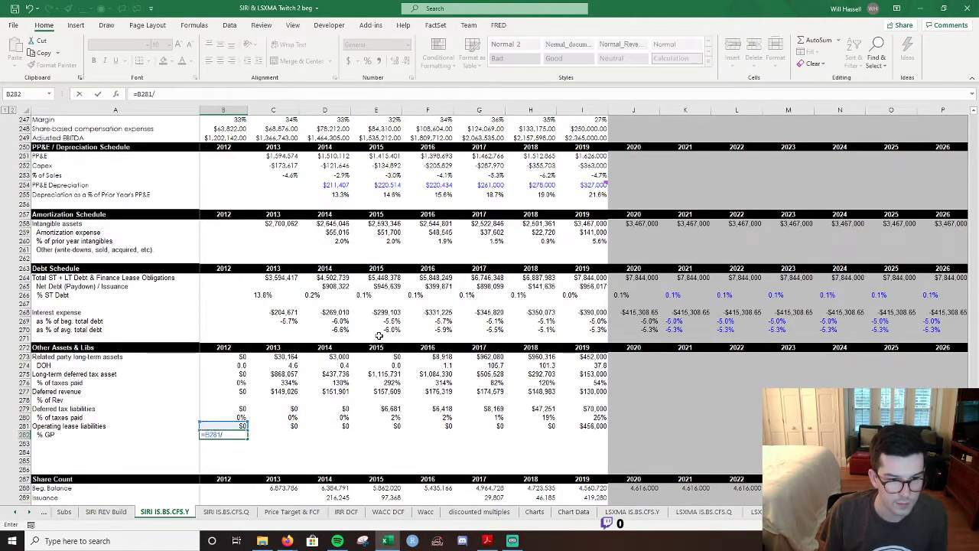
pyautogui.scroll(3, 304, 342)
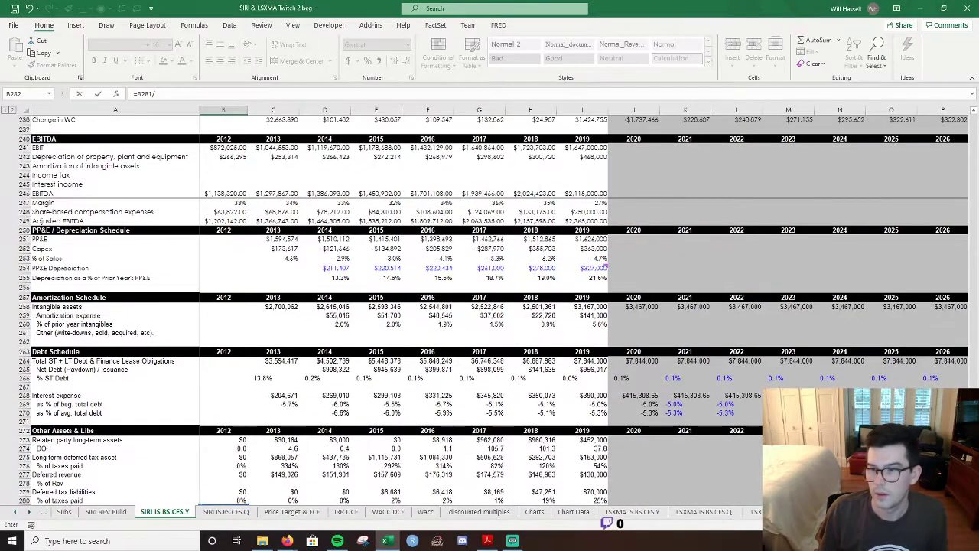
pyautogui.scroll(20, 305, 341)
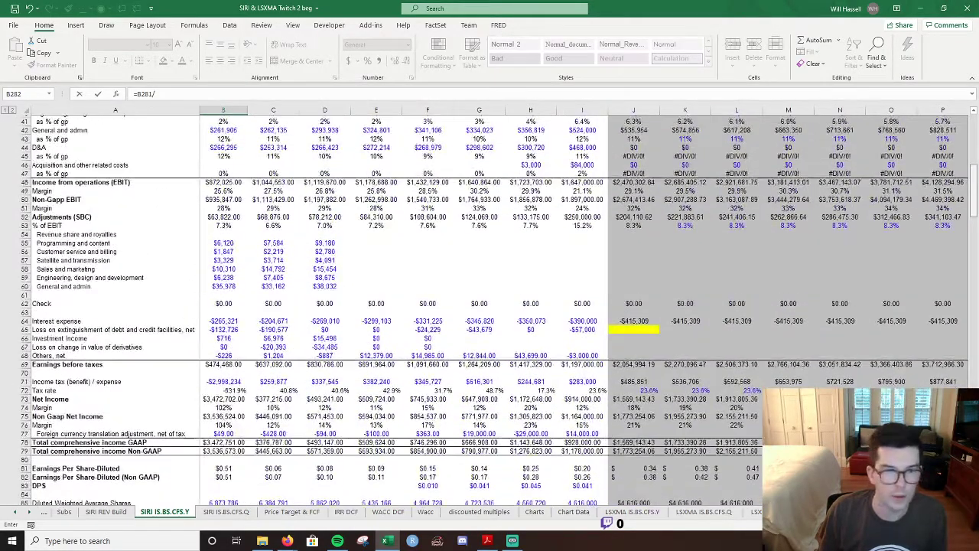
pyautogui.scroll(1, 304, 342)
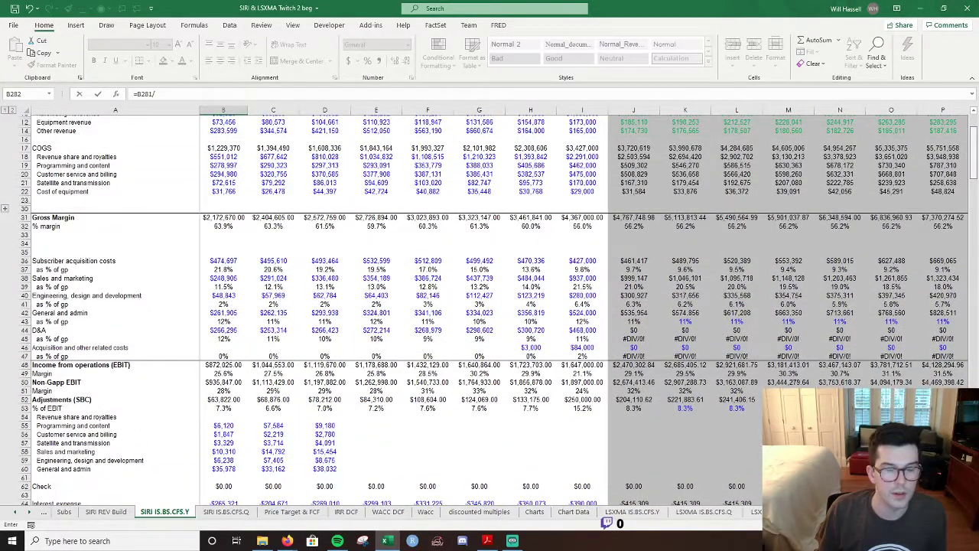
pyautogui.scroll(2, 233, 296)
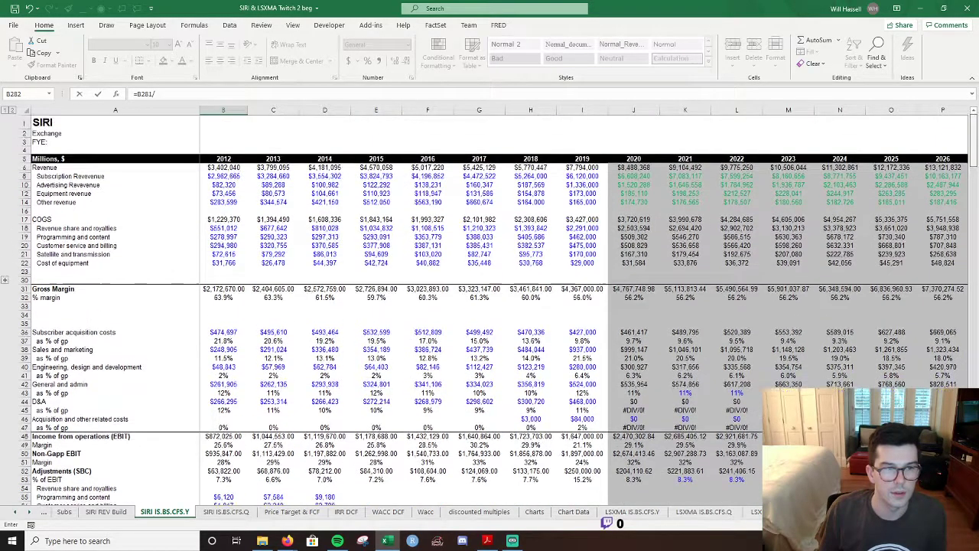
pyautogui.click(229, 290)
pyautogui.press('Return')
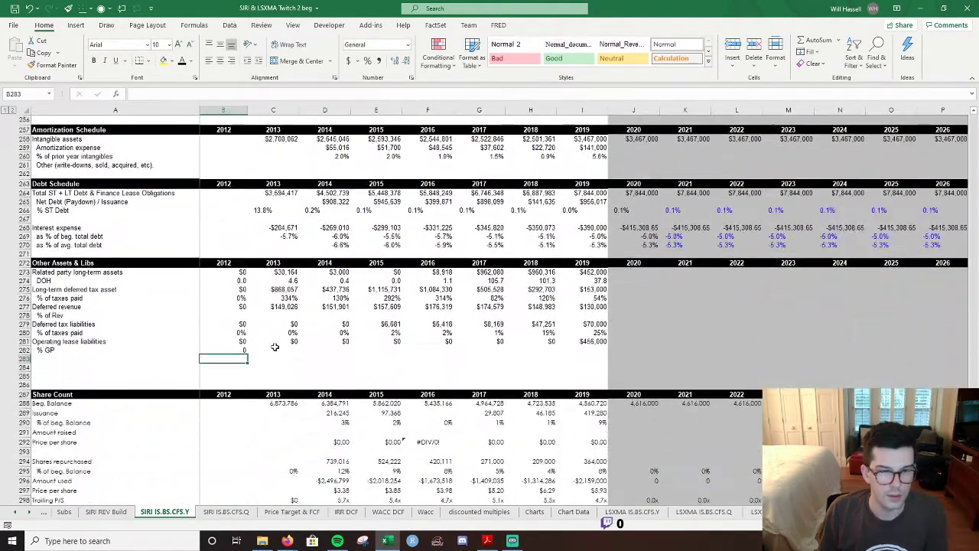
# Format the % GP ratio in B282 as a percentage and fill it across to 2019 (I282).
pyautogui.press('Up')
pyautogui.press('alt')
pyautogui.press('h')
pyautogui.press('p')
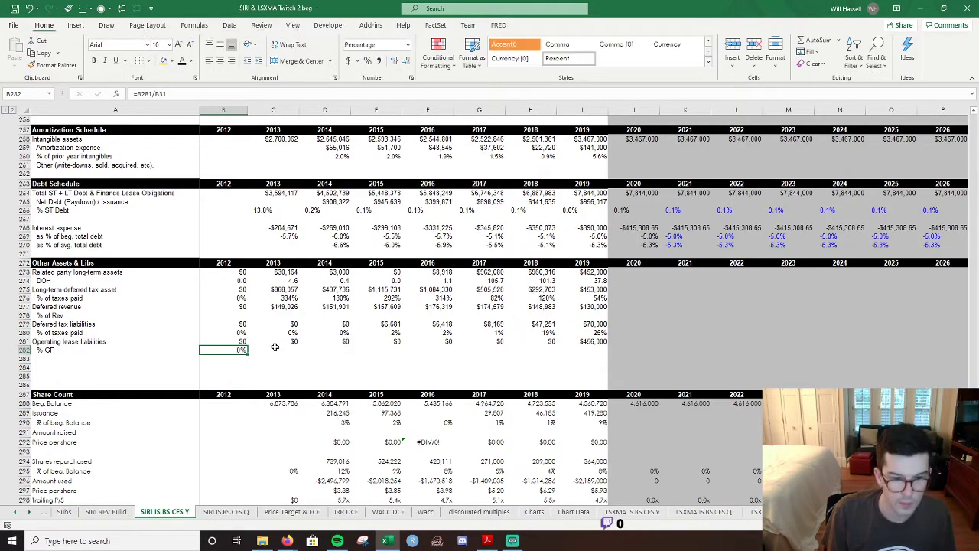
pyautogui.hotkey('shift', 'Right')
pyautogui.hotkey('shift', 'Right')
pyautogui.hotkey('shift', 'Right')
pyautogui.hotkey('shift', 'Right')
pyautogui.hotkey('shift', 'Right')
pyautogui.hotkey('shift', 'Right')
pyautogui.hotkey('shift', 'Right')
pyautogui.hotkey('shift', 'Right')
pyautogui.hotkey('shift', 'Left')
pyautogui.hotkey('ctrl', 'r')
# In B278, calculate 2012 deferred revenue as a share of revenue with =B277/B6.
pyautogui.press('Up')
pyautogui.press('Up')
pyautogui.press('Up')
pyautogui.press('Up')
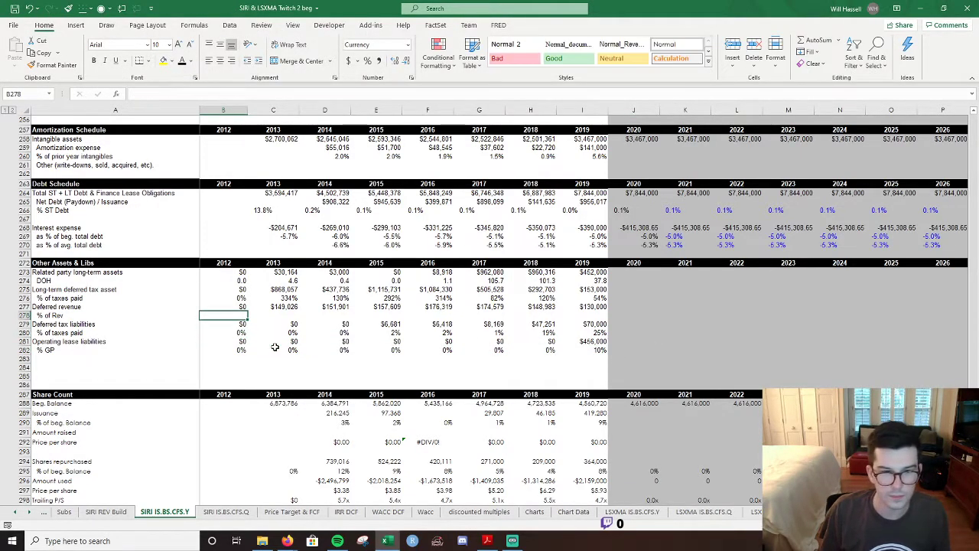
pyautogui.write('=')
pyautogui.press('Up')
pyautogui.write('/')
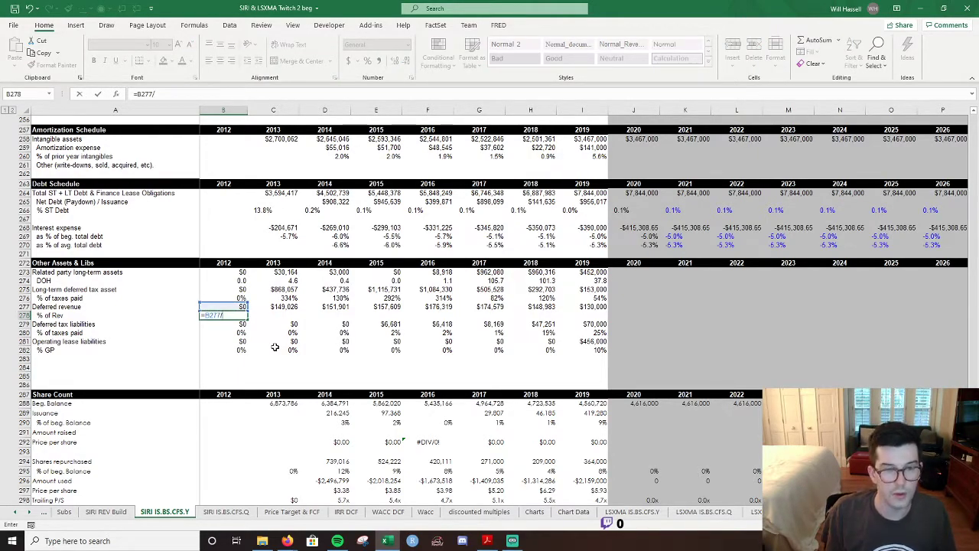
pyautogui.write('B6')
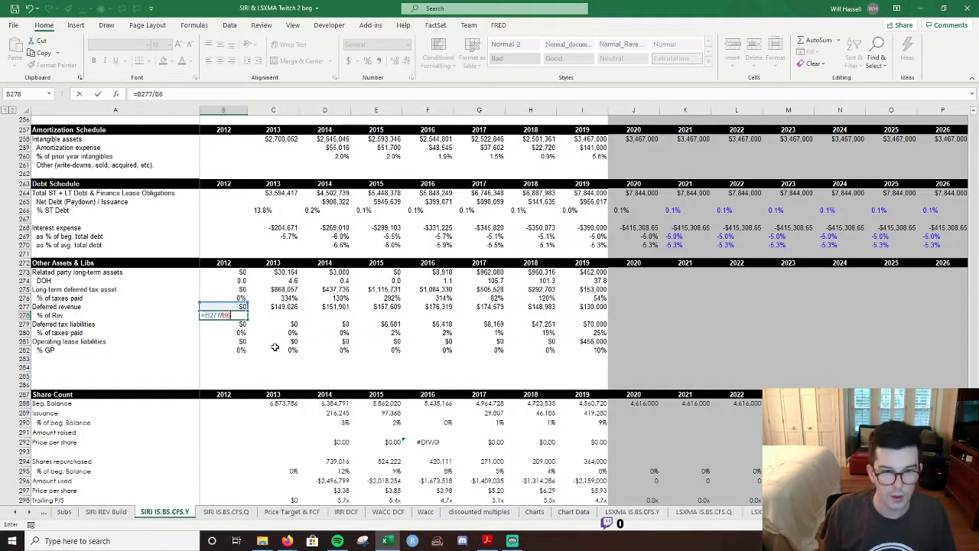
pyautogui.press('Return')
# Format the % of Rev ratio in B278 as a percentage, check its revenue reference, and fill it across to 2019 (I278).
pyautogui.press('Up')
pyautogui.press('alt')
pyautogui.press('p')
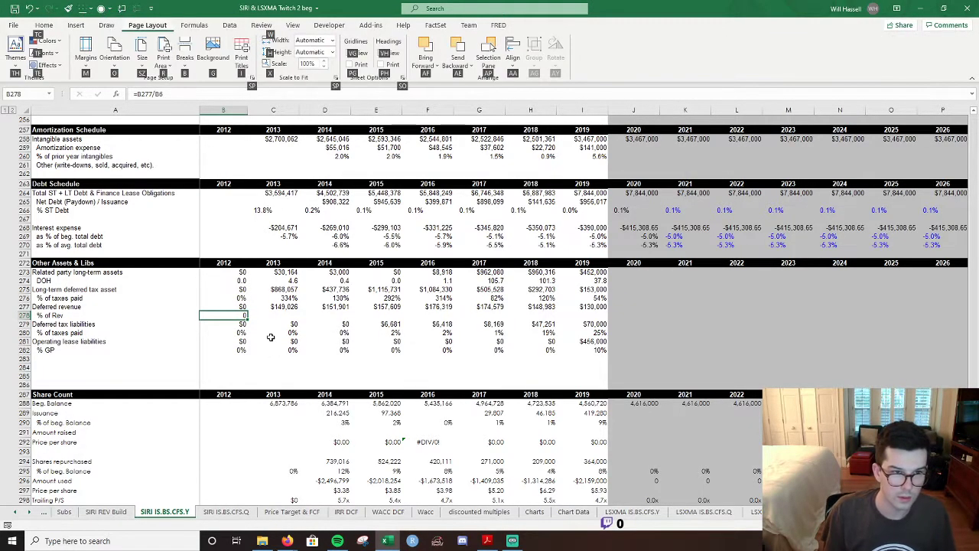
pyautogui.press('alt')
pyautogui.press('h')
pyautogui.press('p')
pyautogui.press('F2')
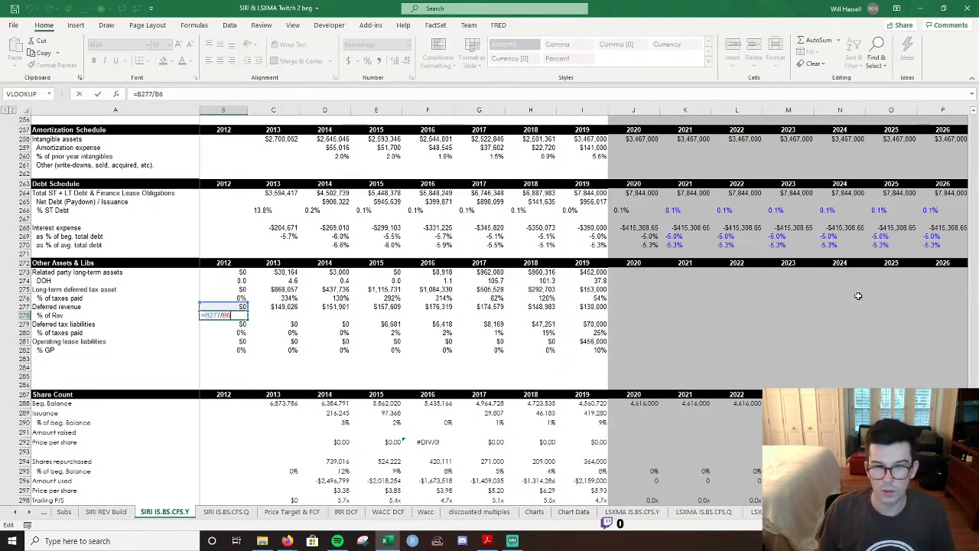
pyautogui.scroll(20, 489, 306)
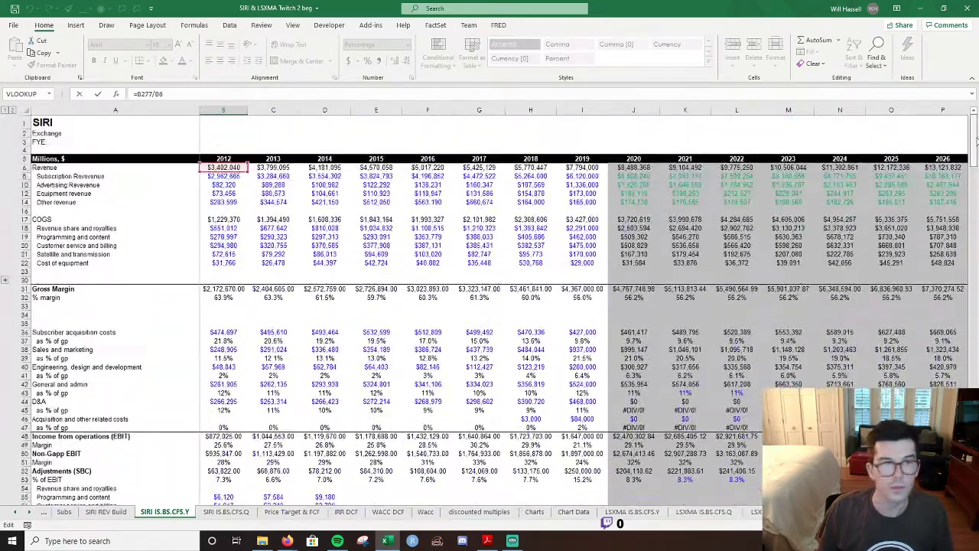
pyautogui.press('Return')
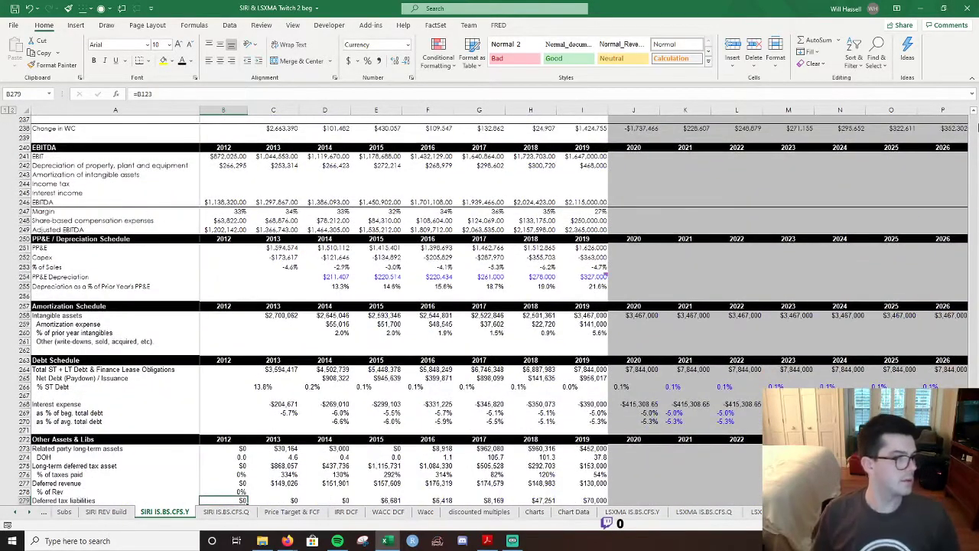
pyautogui.click(223, 491)
pyautogui.moveTo(246, 495); pyautogui.dragTo(606, 496)
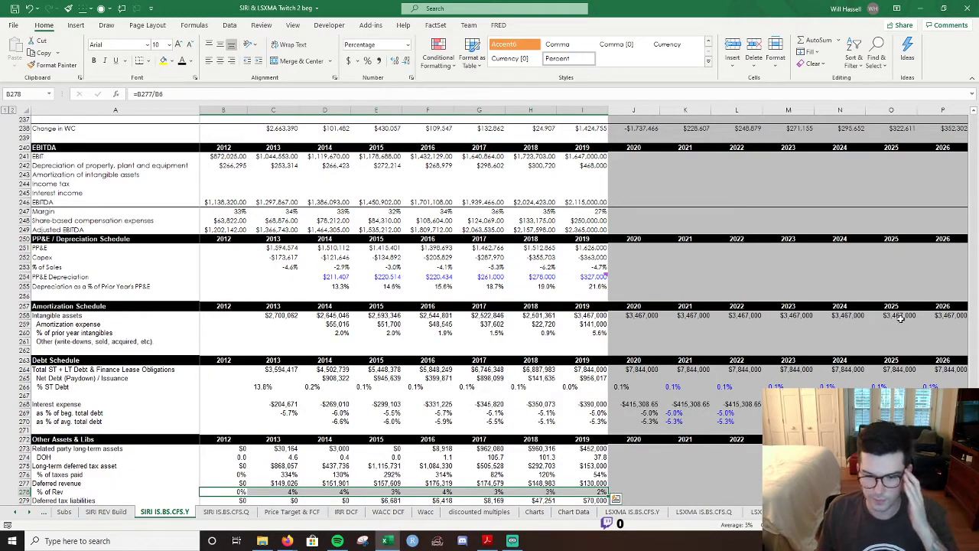
# Set the 2020 % of Rev assumption in J278 equal to the 2019 ratio with =I278.
pyautogui.scroll(-4, 723, 484)
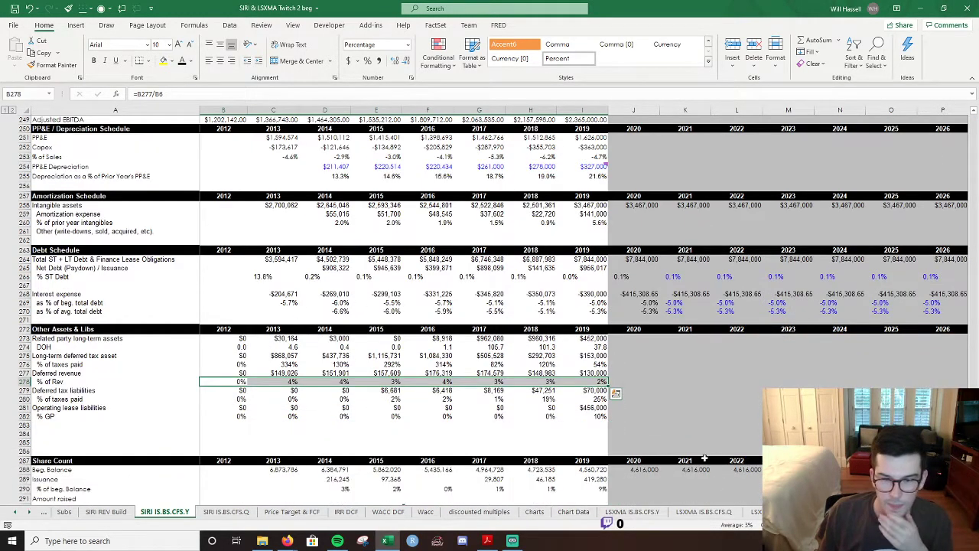
pyautogui.click(633, 384)
pyautogui.write('=')
pyautogui.press('Left')
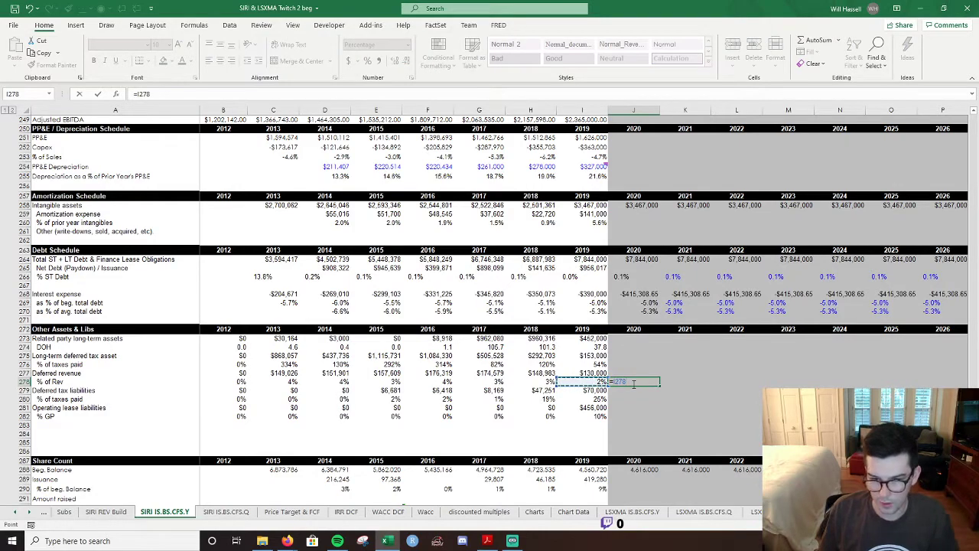
pyautogui.hotkey('ctrl', 'Return')
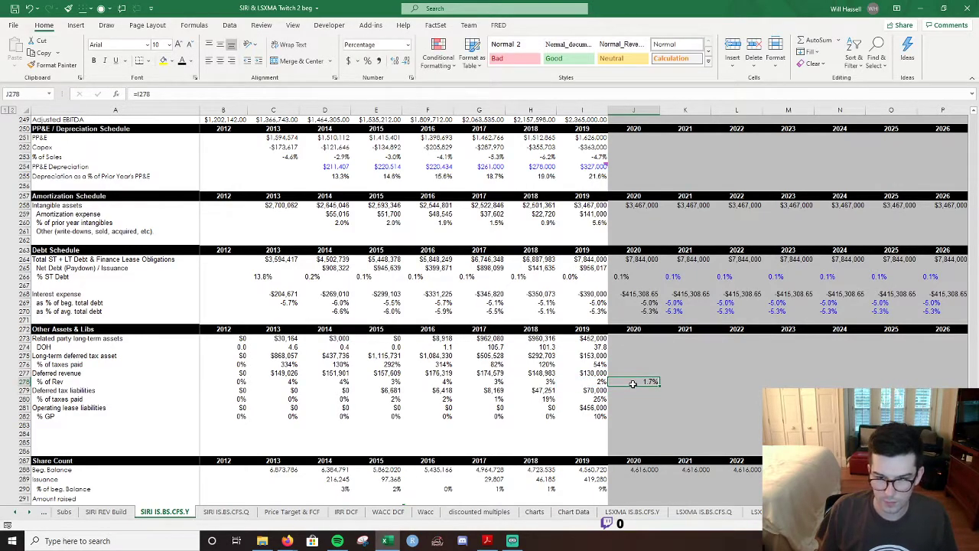
pyautogui.press('Right')
pyautogui.press('Left')
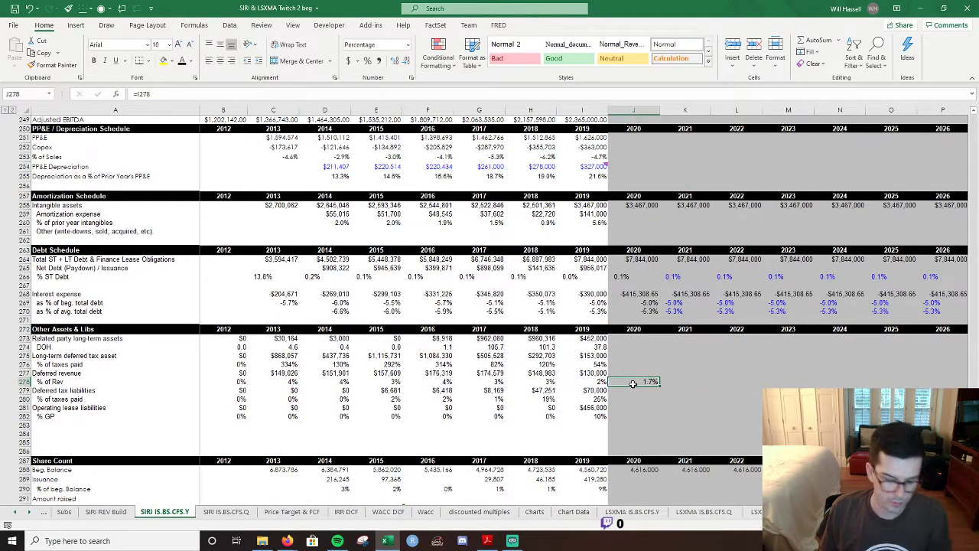
# Color the 2020 % of Rev assumption in J278 with the recently used blue font color.
pyautogui.hotkey('alt', 'h')
pyautogui.press('f')
pyautogui.press('c')
pyautogui.press('Up')
pyautogui.press('Up')
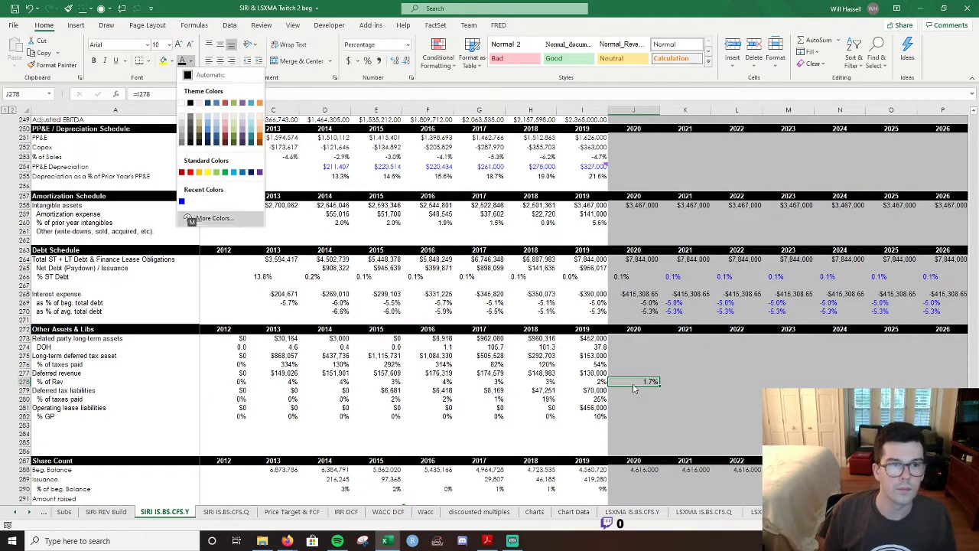
pyautogui.press('Return')
# Copy the 2020 assumption in J278 into the other percentage driver rows at J280, J282 and J276.
pyautogui.hotkey('ctrl', 'c')
pyautogui.press('Down')
pyautogui.press('Down')
pyautogui.hotkey('ctrl', 'v')
pyautogui.press('Down')
pyautogui.press('Down')
pyautogui.hotkey('ctrl', 'v')
pyautogui.press('Up')
pyautogui.press('Up')
pyautogui.press('Up')
pyautogui.press('Up')
pyautogui.press('Up')
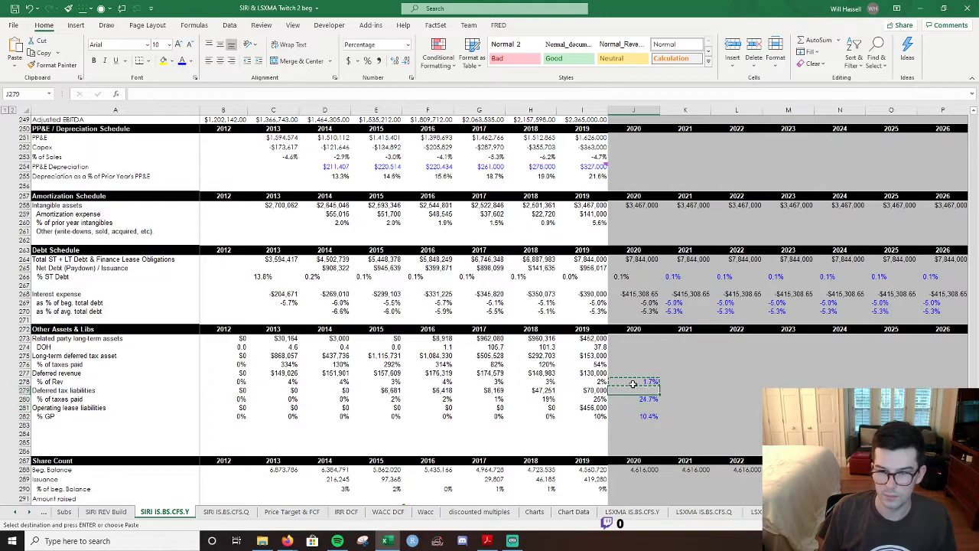
pyautogui.press('Return')
# Set the 2020 DOH assumption in J274 equal to the 2019 value with =I274.
pyautogui.press('Up')
pyautogui.press('Up')
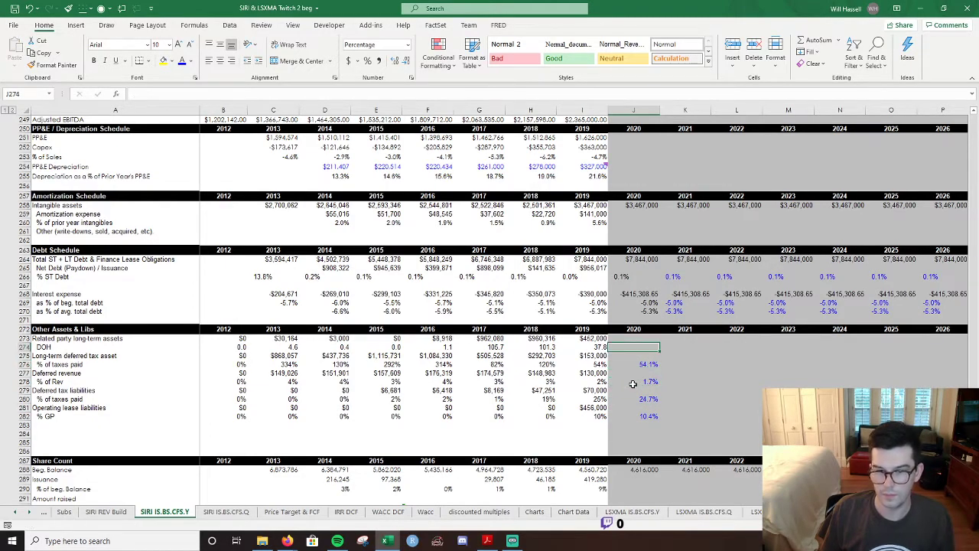
pyautogui.write('=')
pyautogui.press('Left')
pyautogui.press('Return')
pyautogui.press('Up')
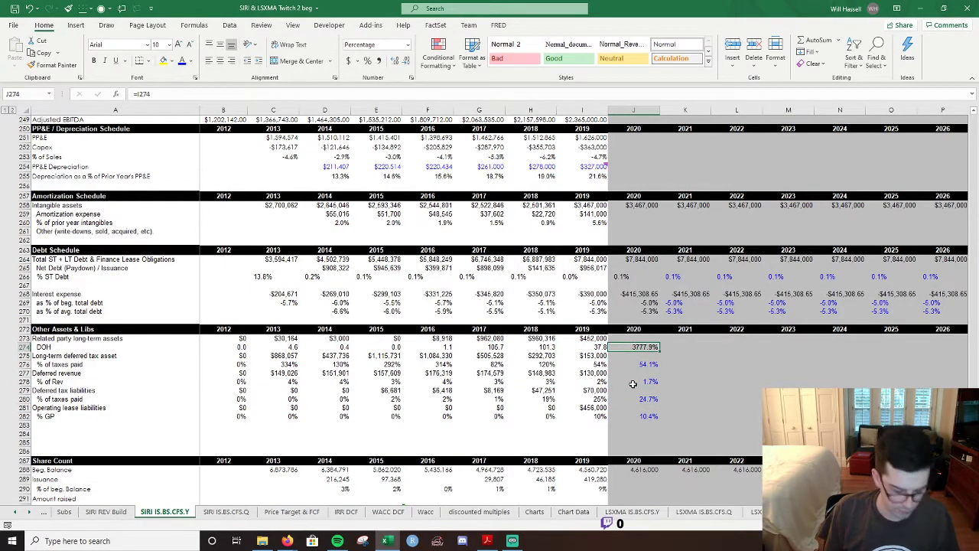
# Apply the Number format and blue font color to the 2020 DOH assumption in J274.
pyautogui.hotkey('alt', 'h')
pyautogui.press('n')
pyautogui.press('Down')
pyautogui.press('Return')
pyautogui.hotkey('alt', 'h')
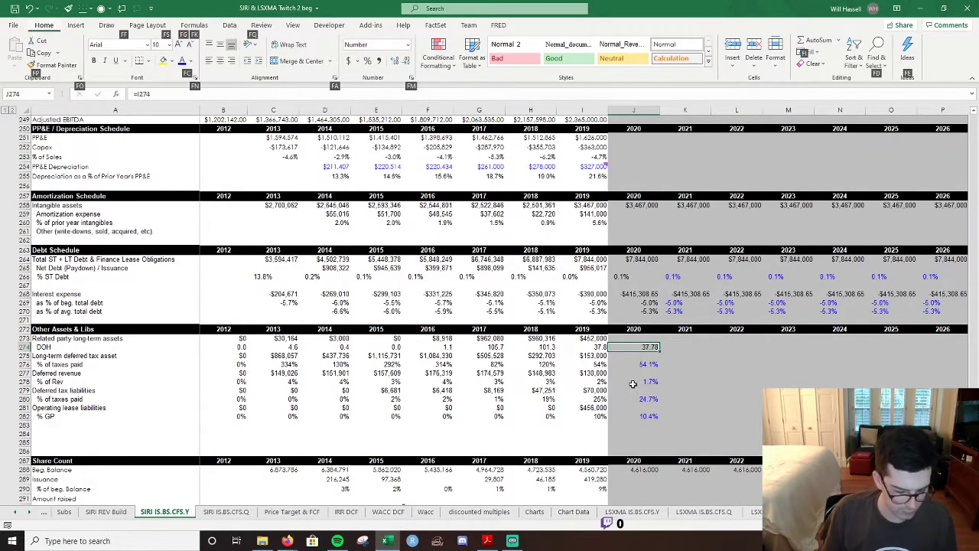
pyautogui.press('f')
pyautogui.press('c')
pyautogui.press('Return')
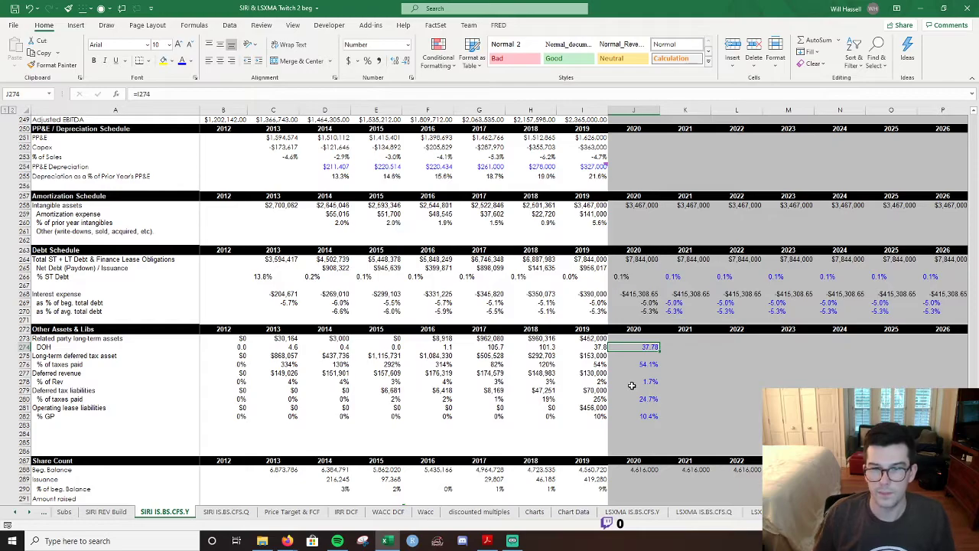
# Copy the 2020 Receivables formula from J212 into J273 so related party long-term assets use =(J$31/365)*J274.
pyautogui.press('Left')
pyautogui.press('Up')
pyautogui.scroll(4, 710, 357)
pyautogui.scroll(10, 710, 357)
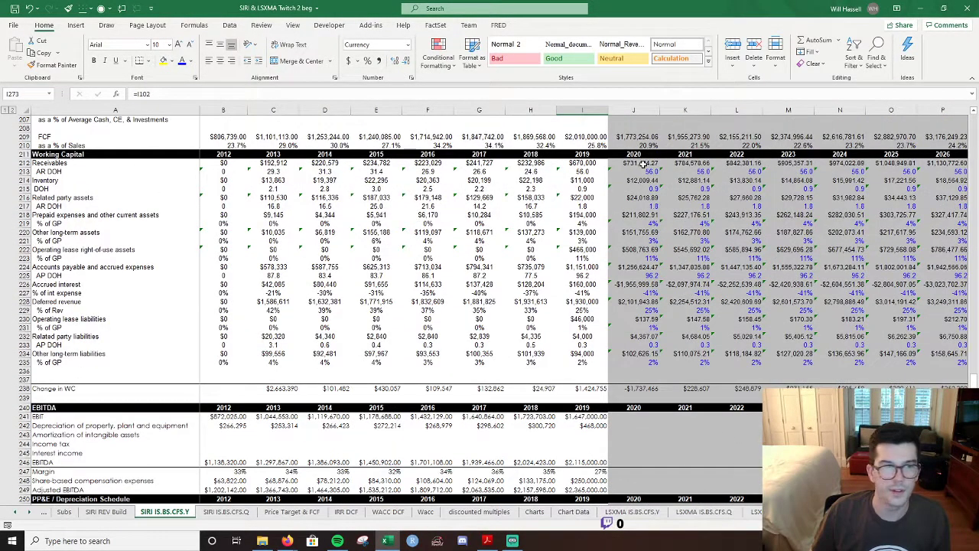
pyautogui.click(645, 163)
pyautogui.hotkey('ctrl', 'c')
pyautogui.scroll(-13, 647, 366)
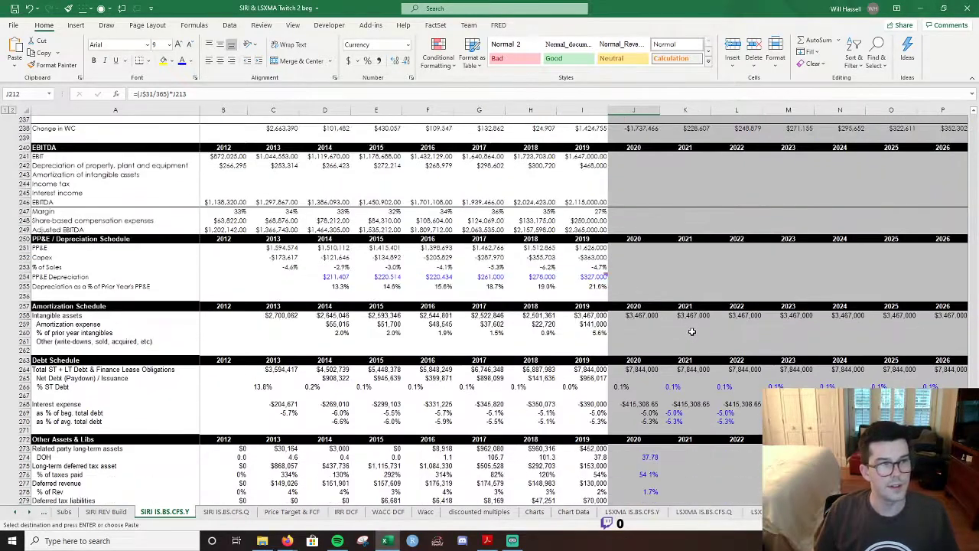
pyautogui.click(646, 366)
pyautogui.hotkey('ctrl', 'v')
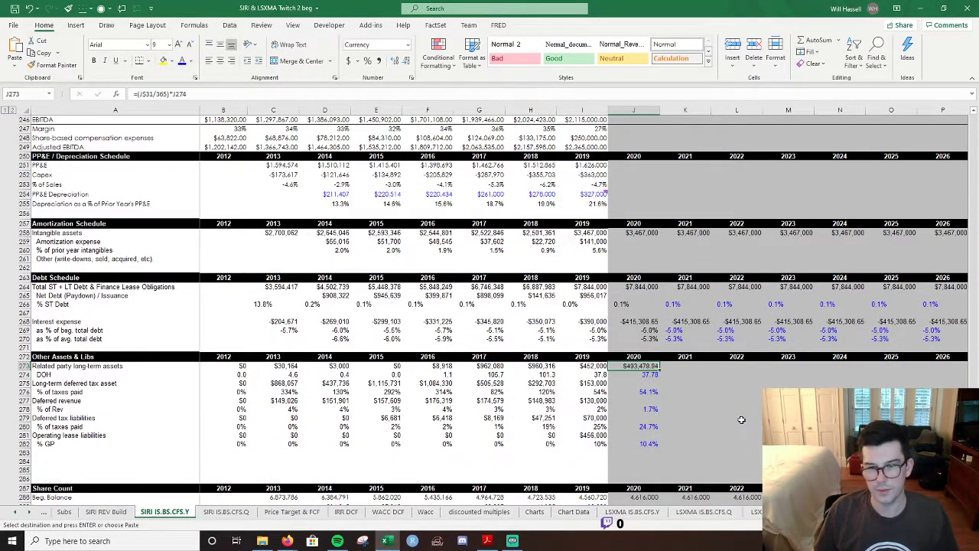
pyautogui.press('F2')
pyautogui.press('Return')
# In J275, project the 2020 long-term deferred tax asset with =J276*J71.
pyautogui.press('Down')
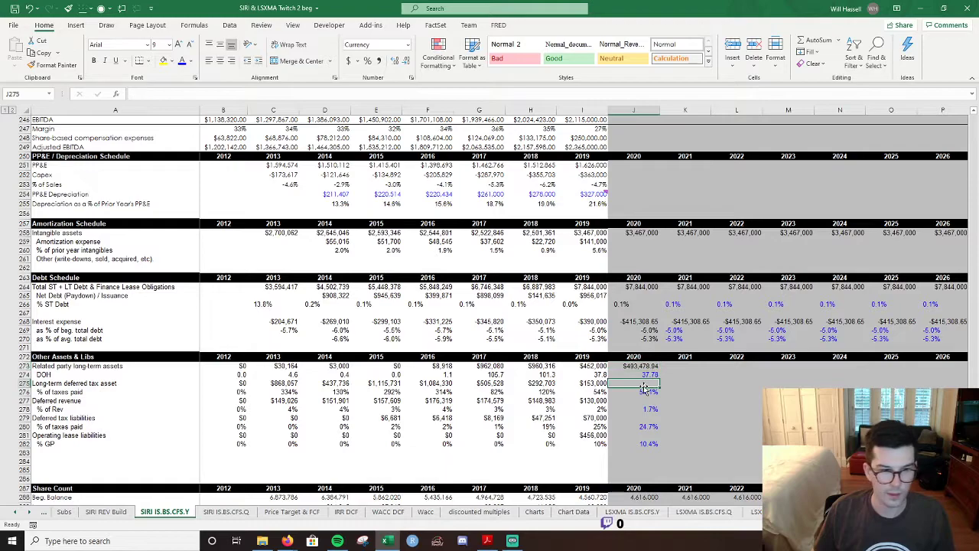
pyautogui.click(586, 392)
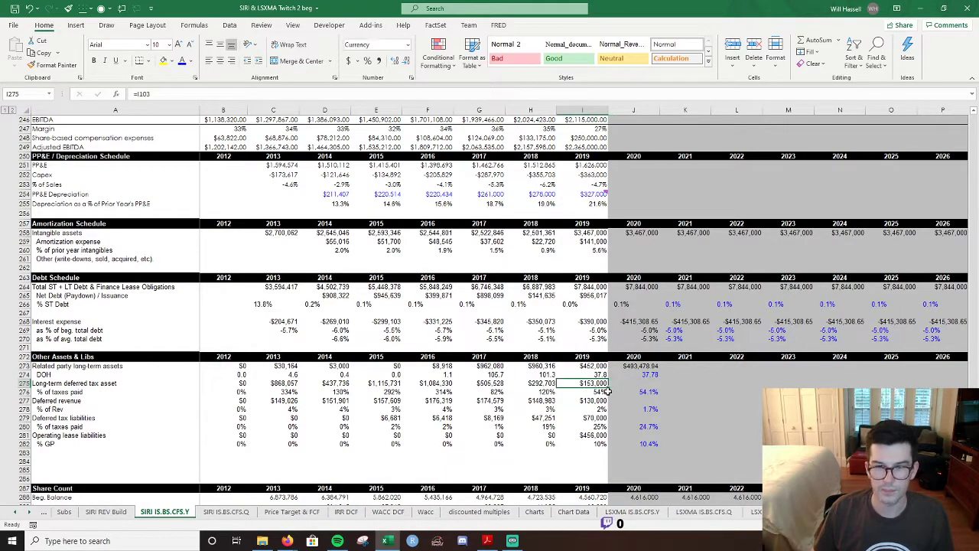
pyautogui.click(634, 382)
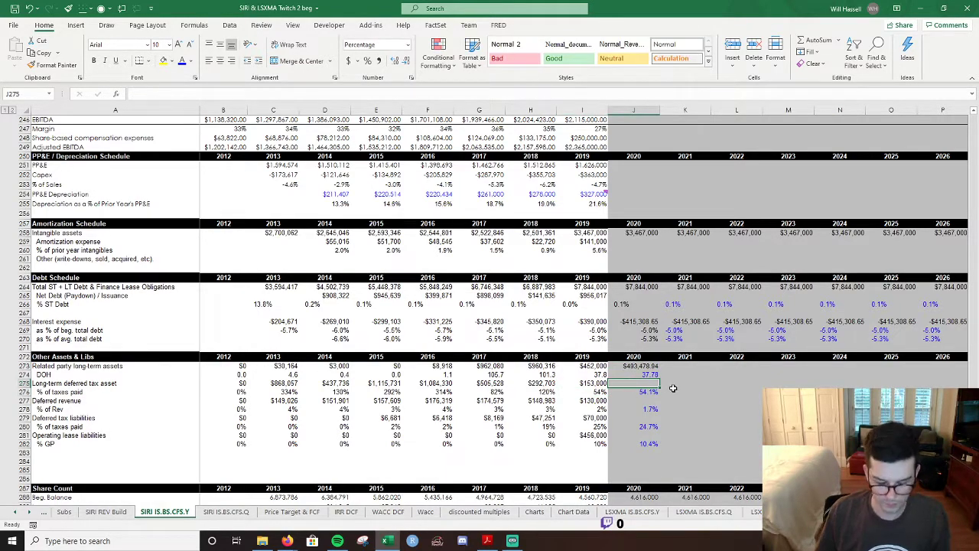
pyautogui.write('=')
pyautogui.press('Down')
pyautogui.write('*')
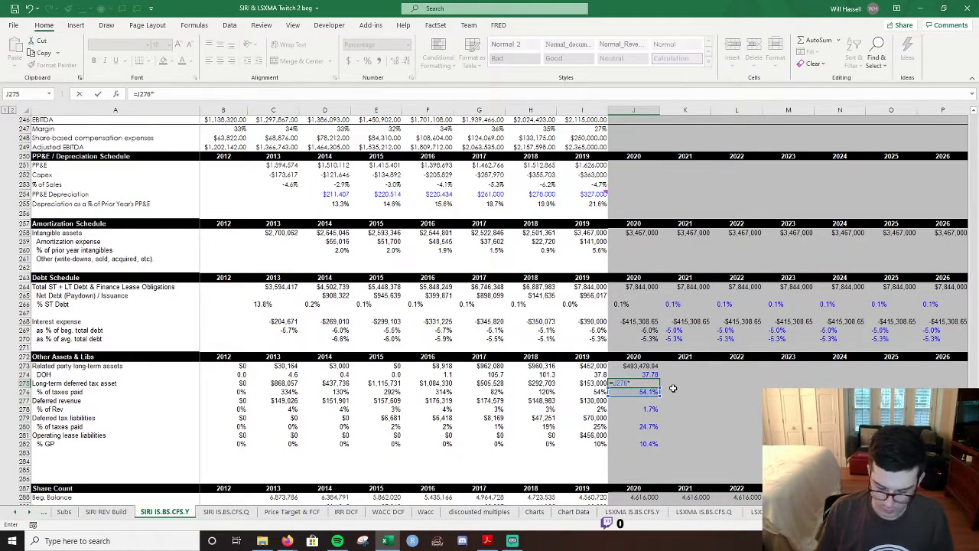
pyautogui.press('Return')
# Format the 2020 long-term deferred tax asset in J275 as currency with no decimal places.
pyautogui.press('Up')
pyautogui.hotkey('alt', 'h')
pyautogui.press('n')
pyautogui.press('Down')
pyautogui.press('Down')
pyautogui.press('Down')
pyautogui.press('Up')
pyautogui.press('Return')
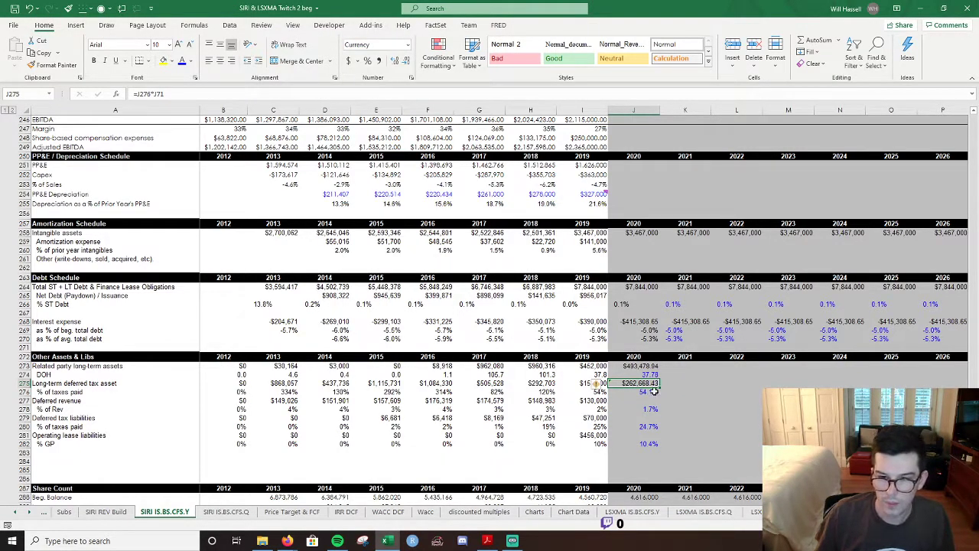
pyautogui.click(407, 59)
pyautogui.click(407, 59)
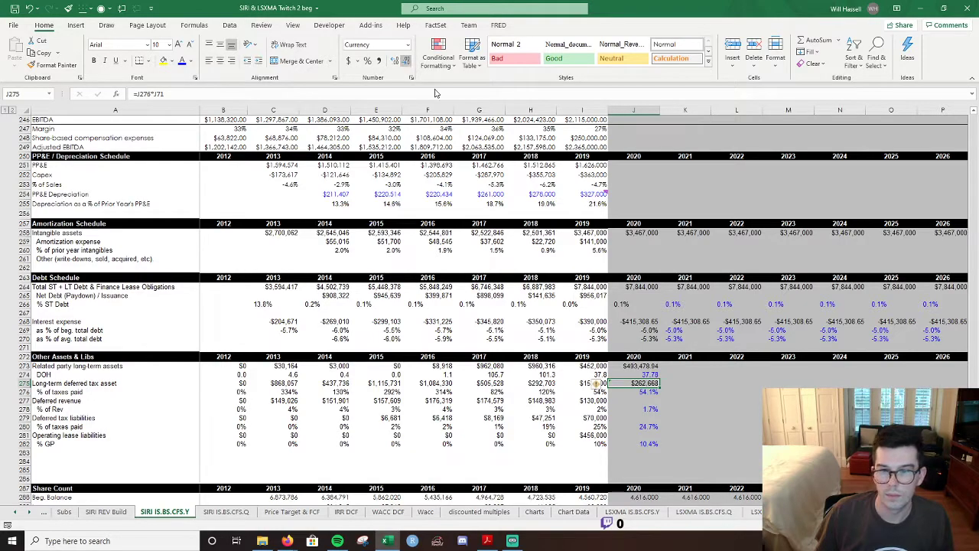
# In J277, project 2020 deferred revenue as its percentage of revenue with =J278*J6.
pyautogui.click(649, 399)
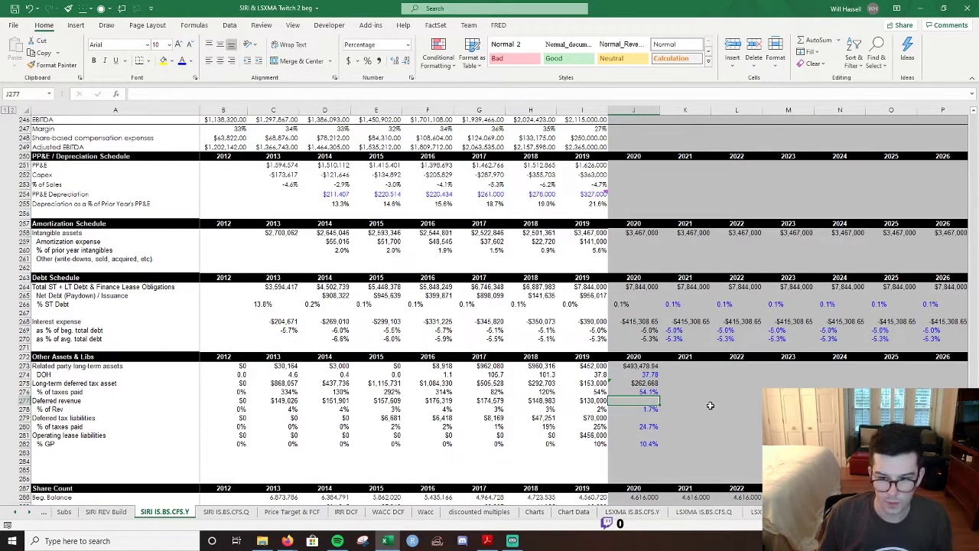
pyautogui.write('=')
pyautogui.press('Down')
pyautogui.write('*')
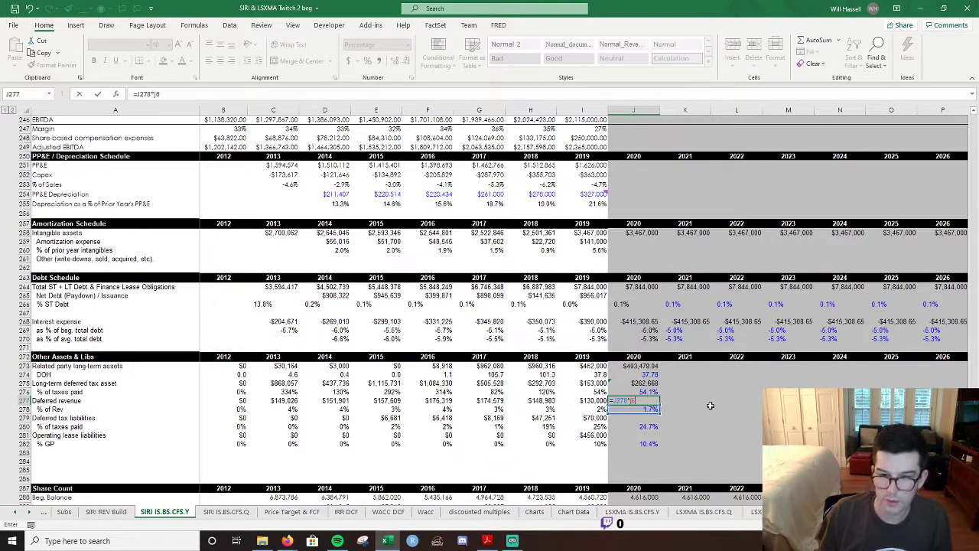
pyautogui.write('J6')
pyautogui.hotkey('ctrl', 'Return')
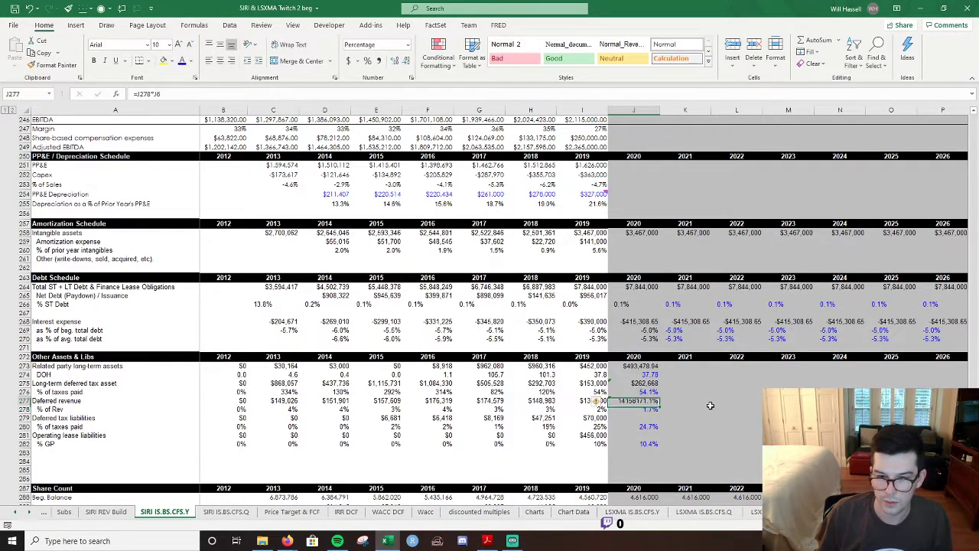
# Format the 2020 deferred revenue in J277 as currency with no decimal places.
pyautogui.hotkey('alt', 'h')
pyautogui.press('n')
pyautogui.press('Down')
pyautogui.press('Down')
pyautogui.press('Down')
pyautogui.press('Return')
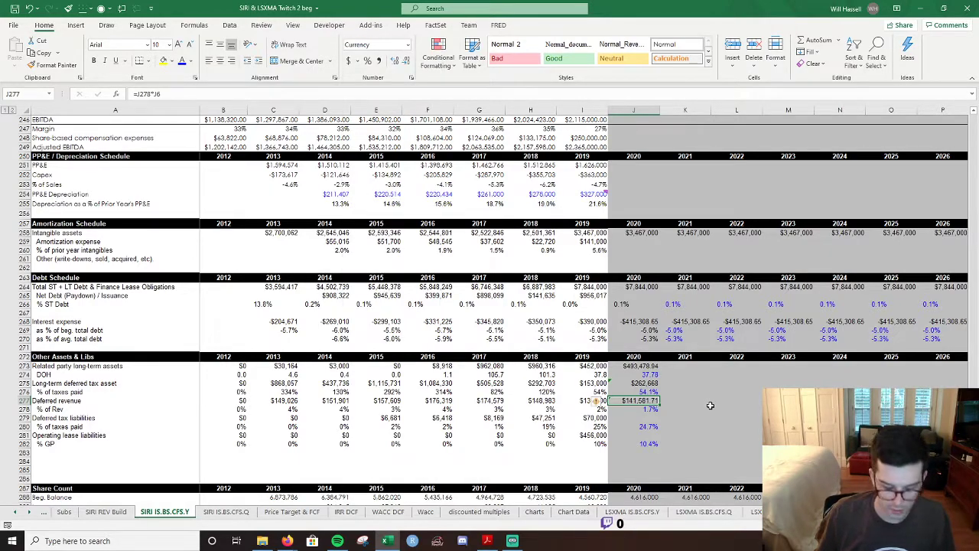
pyautogui.hotkey('alt', 'h')
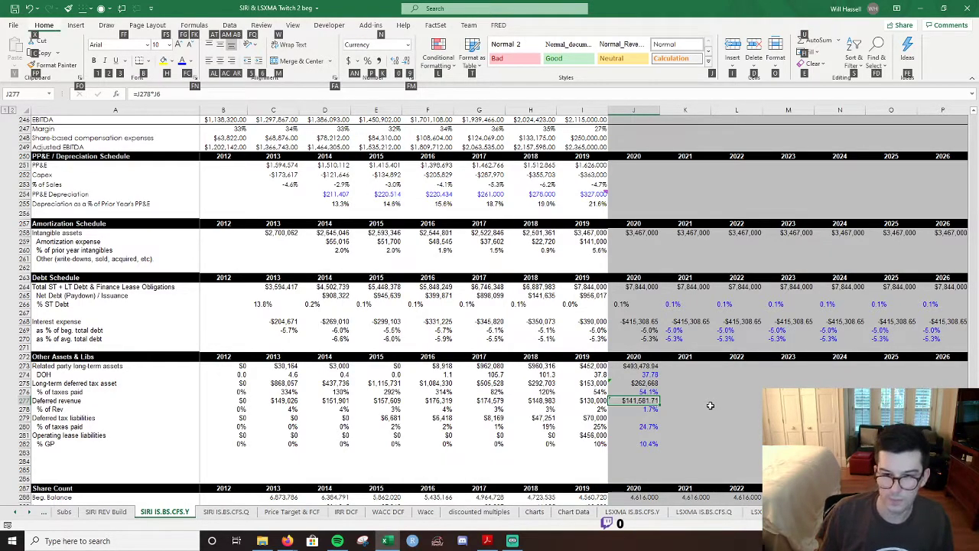
pyautogui.press('9')
pyautogui.hotkey('alt', 'h')
pyautogui.press('9')
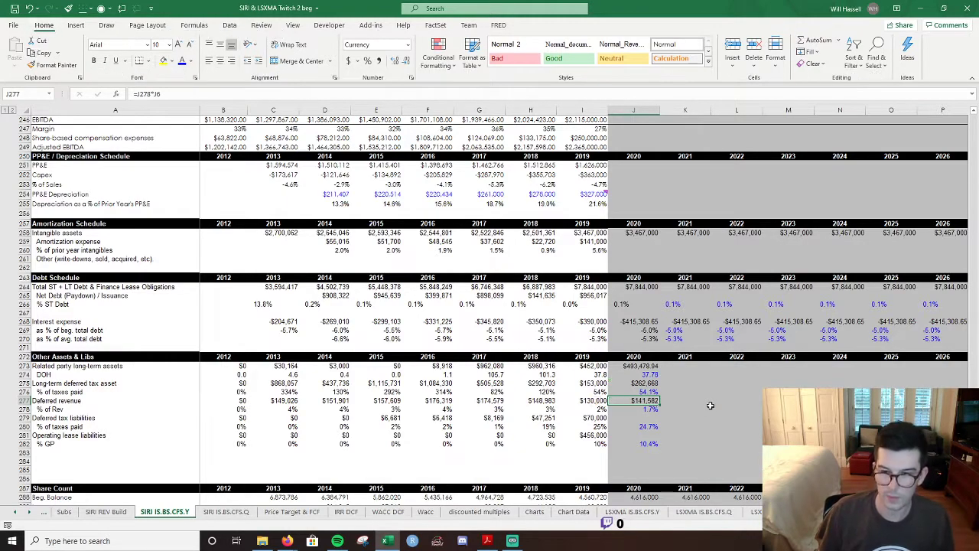
pyautogui.click(658, 420)
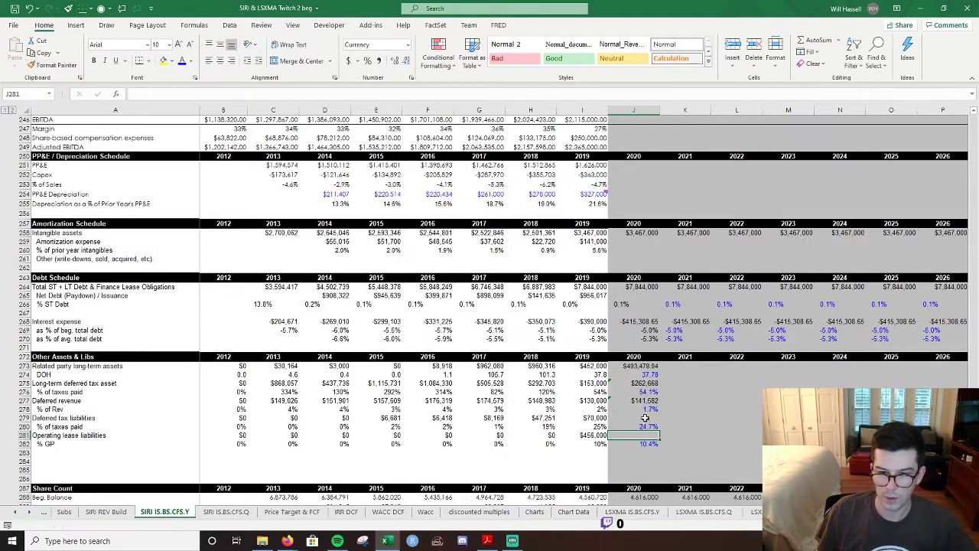
pyautogui.press('Down')
pyautogui.press('Left')
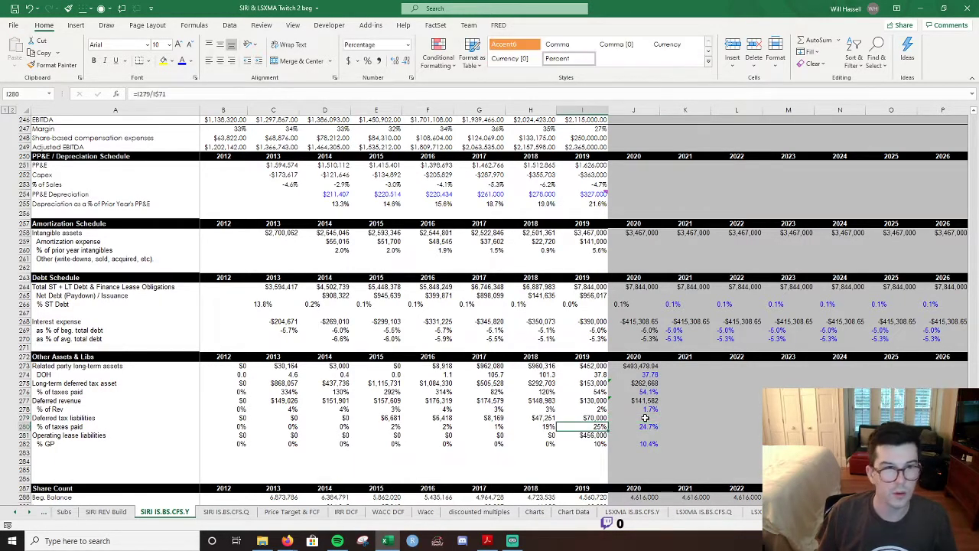
pyautogui.click(646, 418)
pyautogui.write('=')
pyautogui.press('Down')
pyautogui.press('Return')
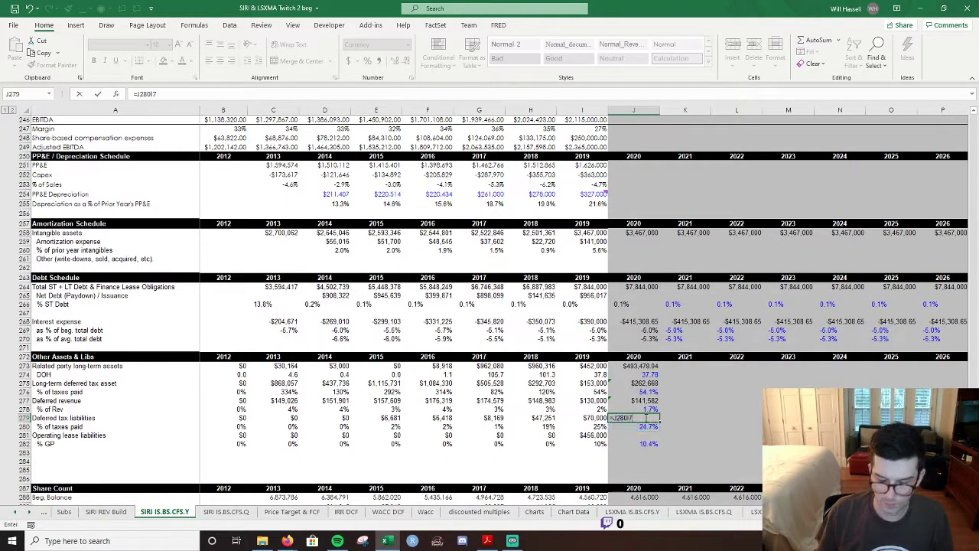
pyautogui.doubleClick(646, 418)
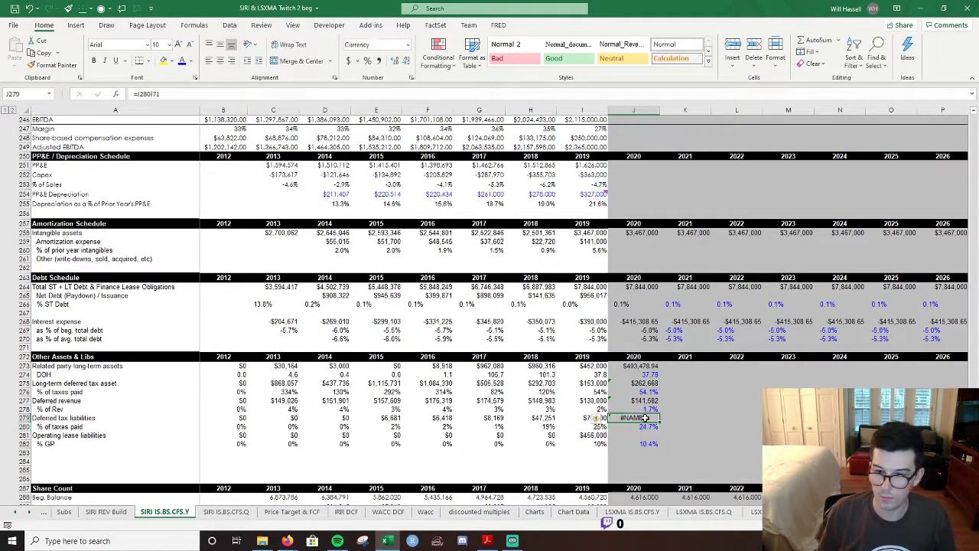
pyautogui.press('Escape')
pyautogui.press('Delete')
# In J279, project 2020 deferred tax liabilities as their percentage of taxes paid with =J280*J71.
pyautogui.write('=')
pyautogui.press('Down')
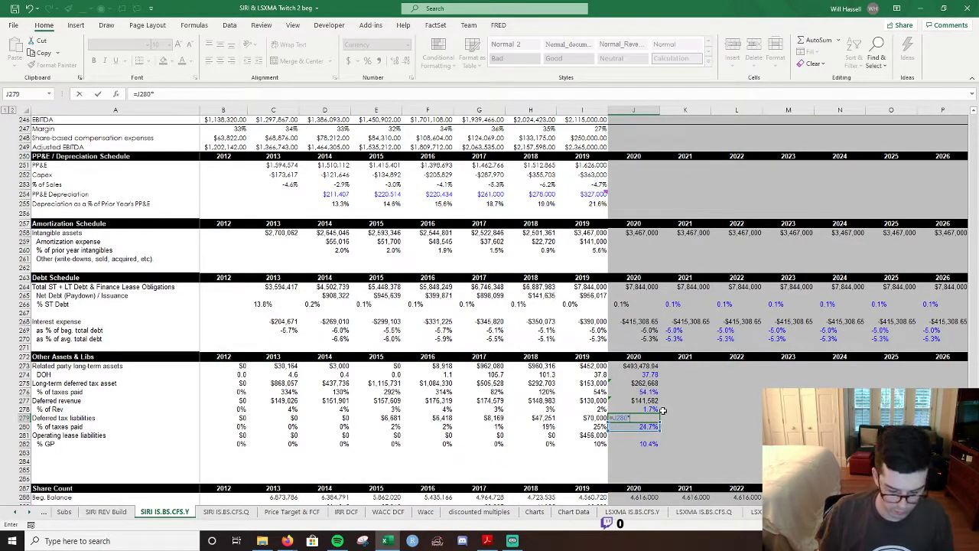
pyautogui.write('*J71')
pyautogui.press('Return')
# In J281, project 2020 operating lease liabilities as their percentage of gross profit with =J282*J31.
pyautogui.press('Down')
pyautogui.press('Left')
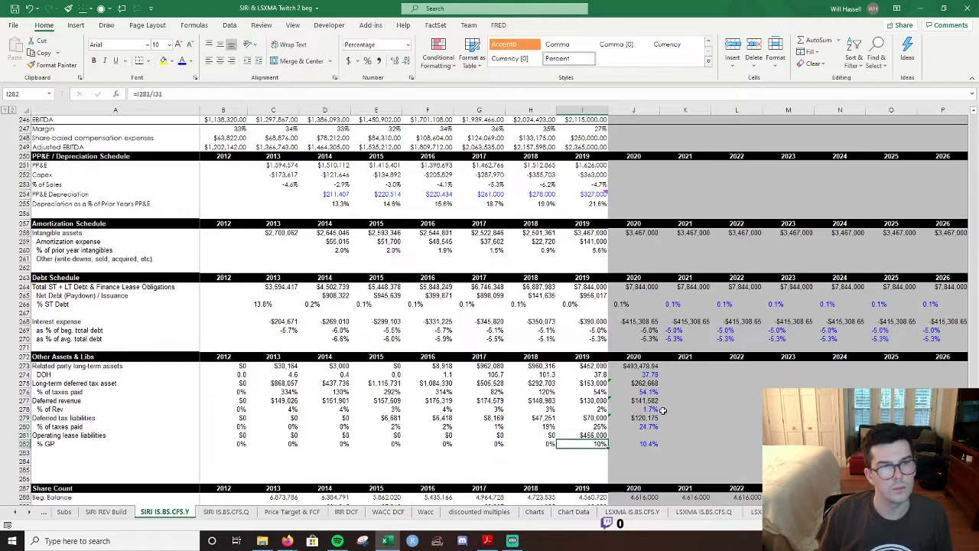
pyautogui.press('Right')
pyautogui.write('=')
pyautogui.press('Down')
pyautogui.write('/3')
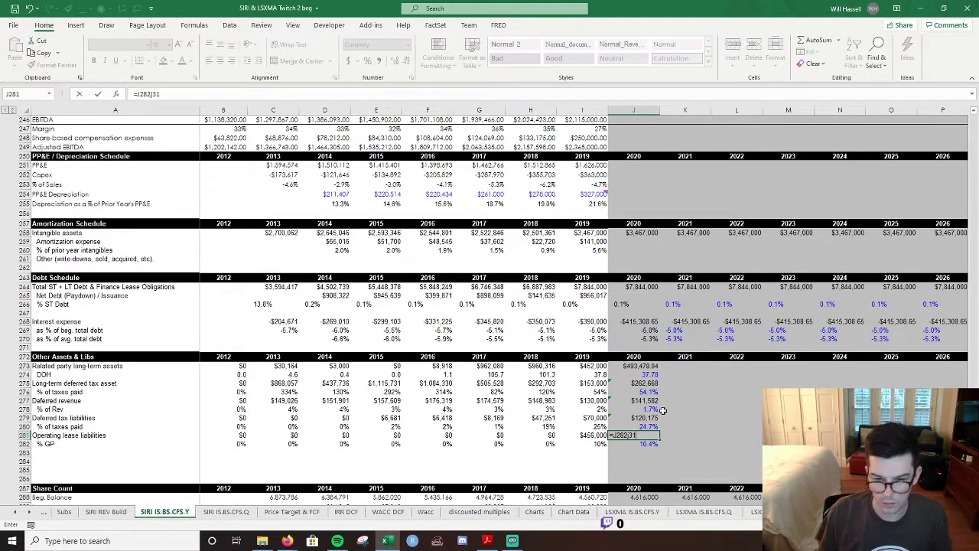
pyautogui.write('1')
pyautogui.press('F2')
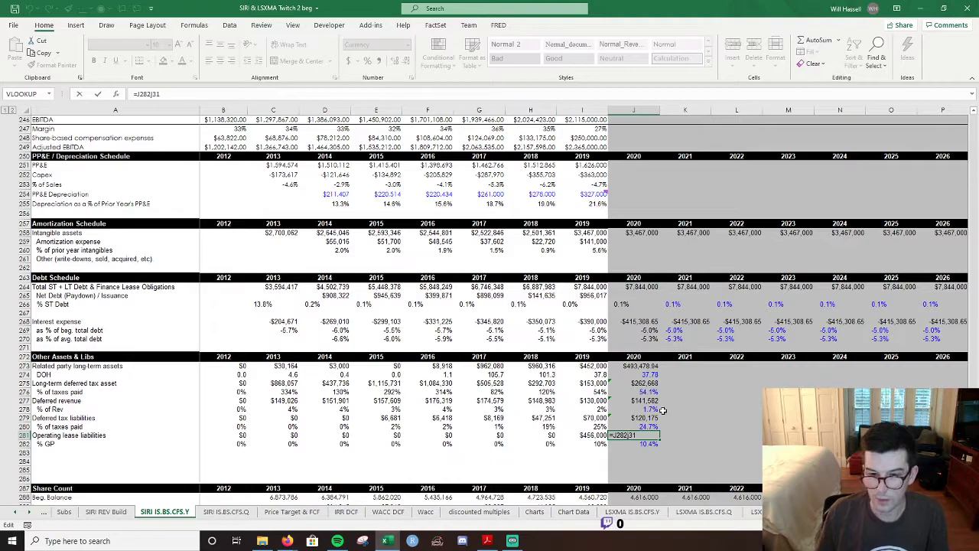
pyautogui.hotkey('ctrl', 'Return')
# Fill the 2020 Other Assets & Libs projections in J273:J282 right through the 2031 column.
pyautogui.press('Up')
pyautogui.press('Up')
pyautogui.press('Up')
pyautogui.press('Up')
pyautogui.press('Up')
pyautogui.press('Up')
pyautogui.press('Up')
pyautogui.press('Up')
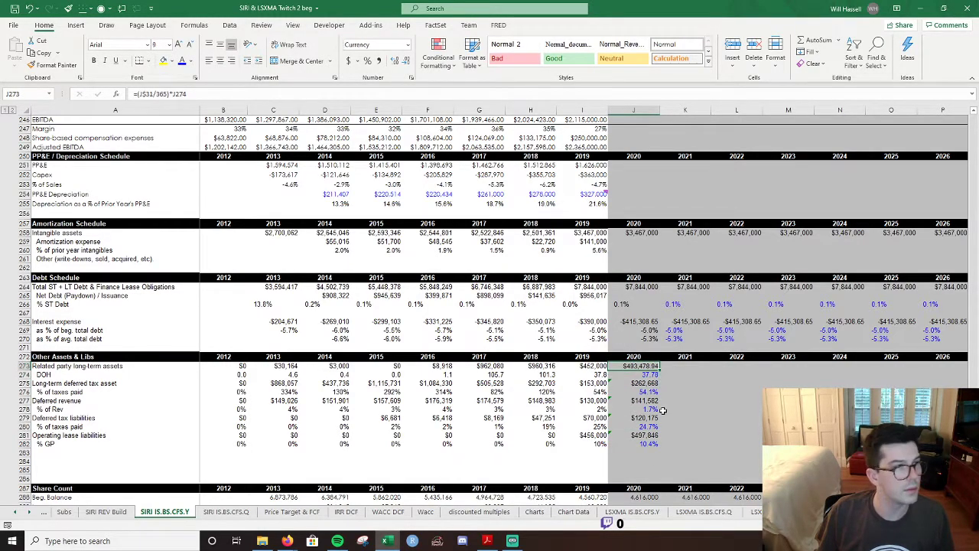
pyautogui.hotkey('ctrl', 'shift', 'Down')
pyautogui.hotkey('shift', 'Right')
pyautogui.hotkey('shift', 'Right')
pyautogui.hotkey('shift', 'Right')
pyautogui.hotkey('shift', 'Right')
pyautogui.hotkey('shift', 'Right')
pyautogui.hotkey('shift', 'Right')
pyautogui.hotkey('shift', 'Right')
pyautogui.hotkey('shift', 'Right')
pyautogui.hotkey('shift', 'Right')
pyautogui.hotkey('shift', 'Right')
pyautogui.hotkey('shift', 'Right')
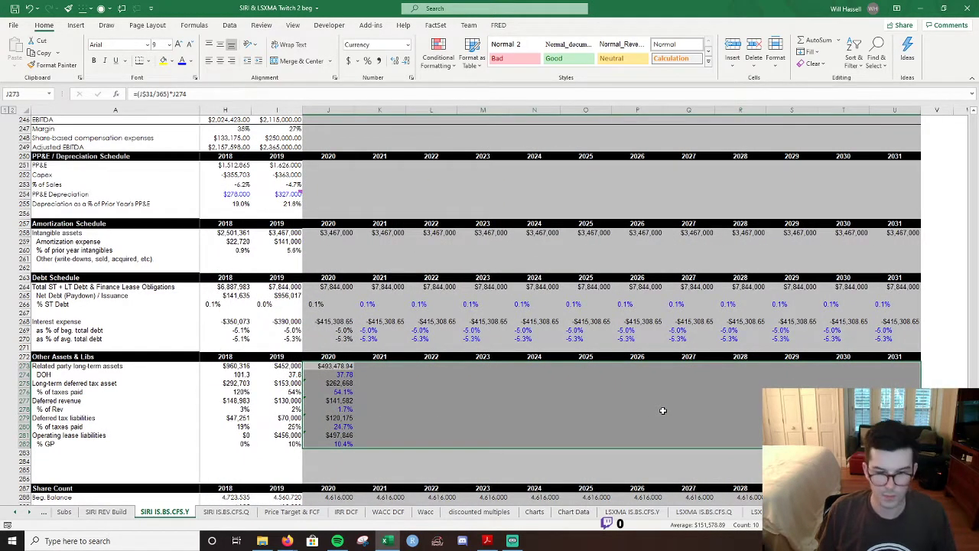
pyautogui.hotkey('ctrl', 'r')
pyautogui.press('Right')
pyautogui.press('Down')
pyautogui.press('Down')
pyautogui.press('Down')
pyautogui.press('Down')
pyautogui.press('Down')
pyautogui.press('Down')
pyautogui.press('Down')
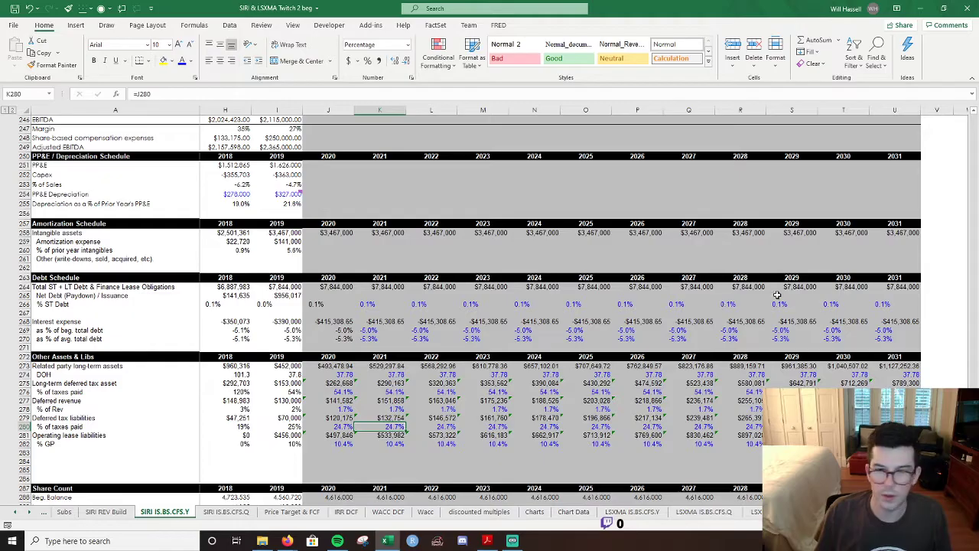
# Link the balance sheet's 2020 related party long-term assets in J102 to the schedule with =J273.
pyautogui.scroll(20, 956, 195)
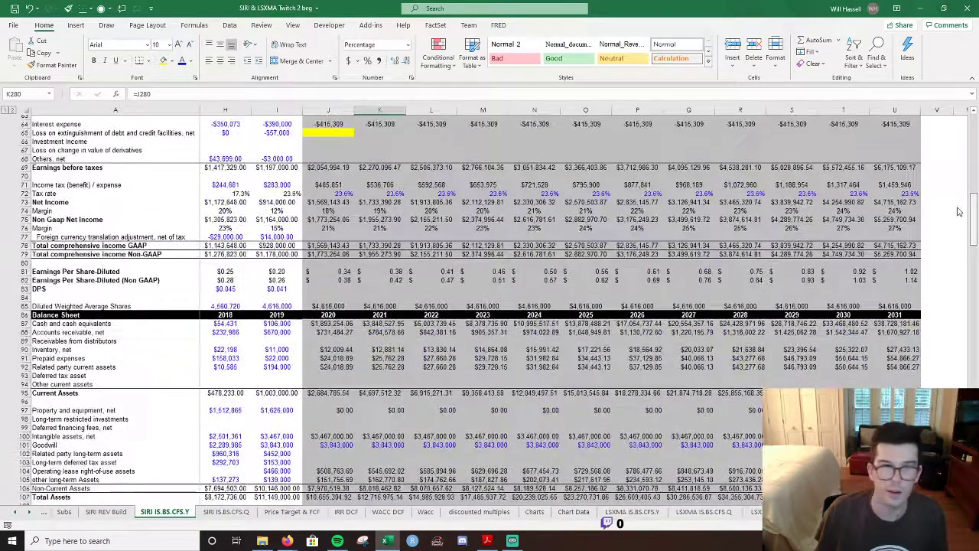
pyautogui.scroll(-15, 956, 195)
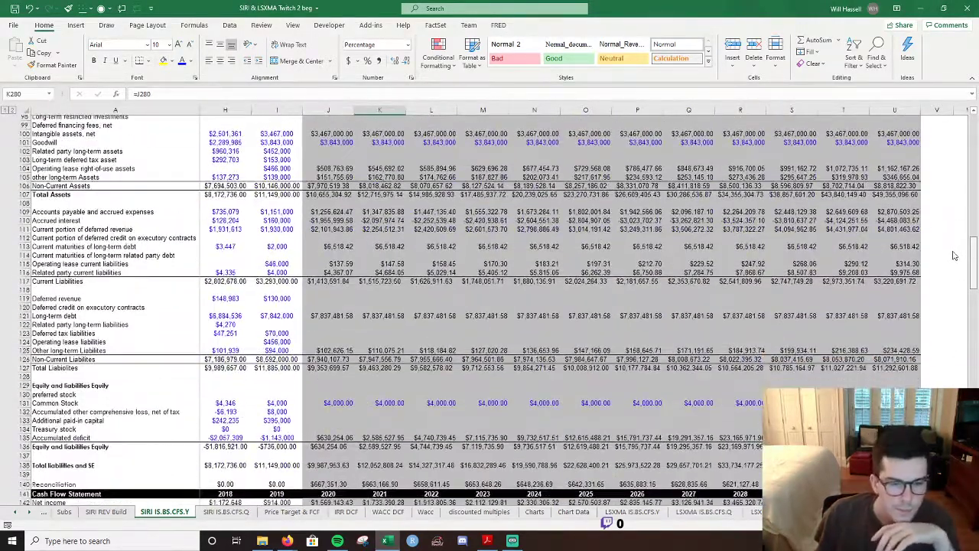
pyautogui.click(348, 305)
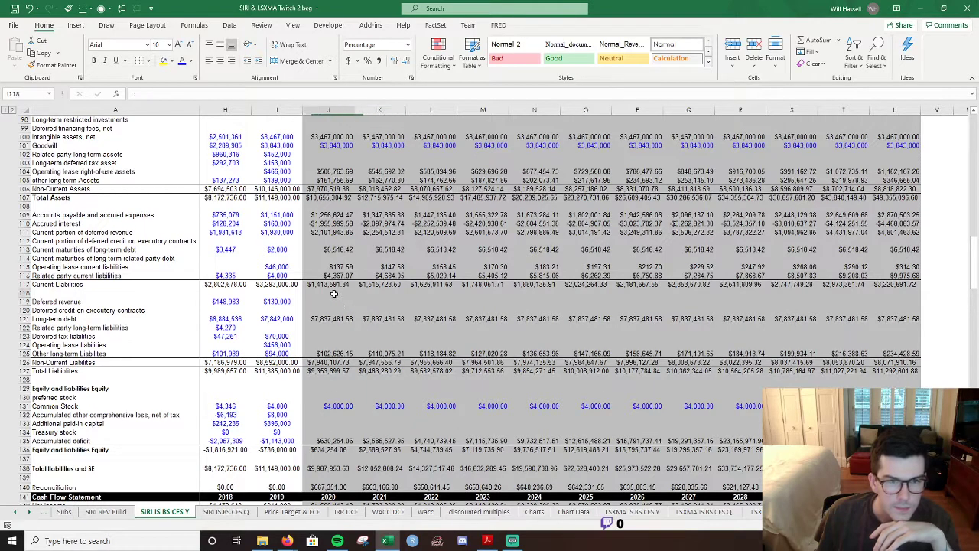
pyautogui.scroll(6, 365, 298)
pyautogui.click(342, 309)
pyautogui.write('=')
pyautogui.moveTo(973, 222); pyautogui.dragTo(965, 259)
pyautogui.click(329, 244)
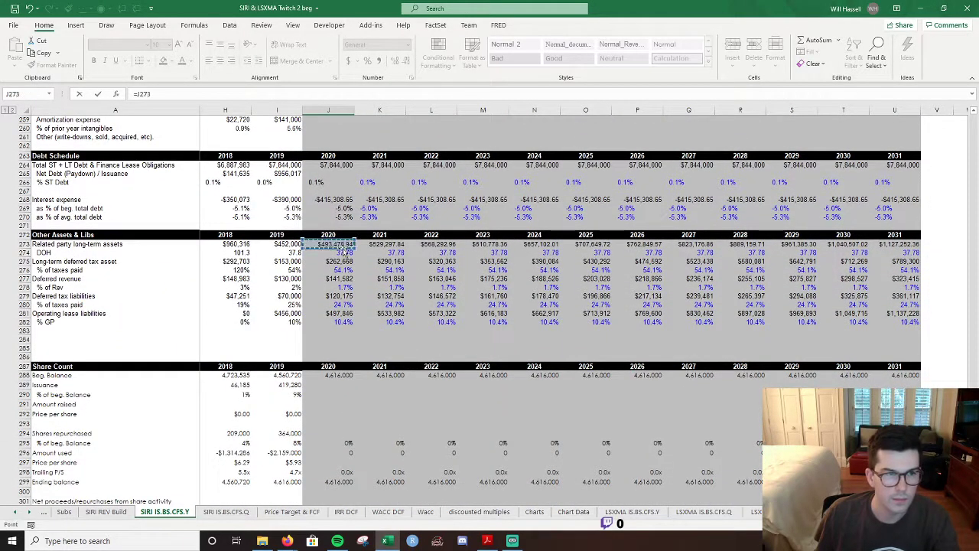
pyautogui.press('Return')
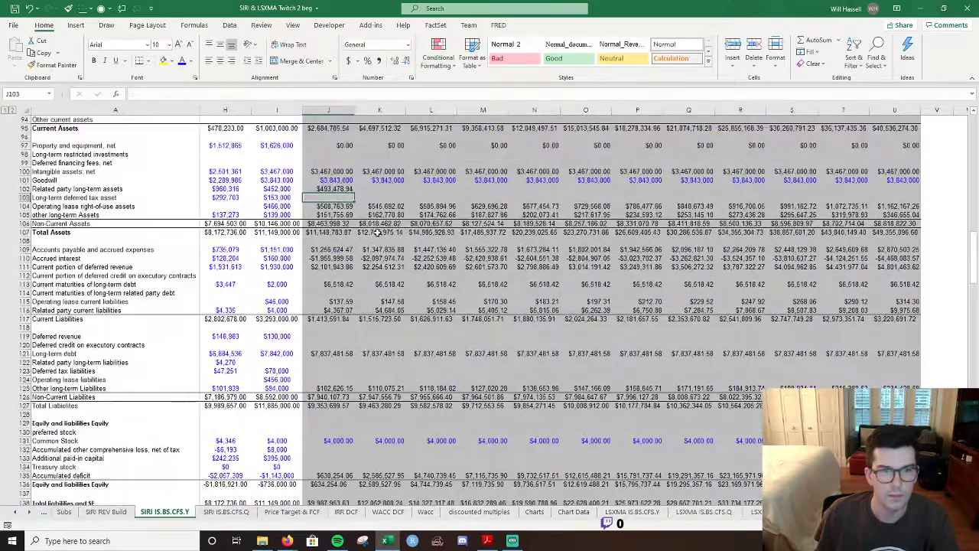
# Link the balance sheet's 2020 long-term deferred tax asset in J103 to the schedule with =J275.
pyautogui.write('=')
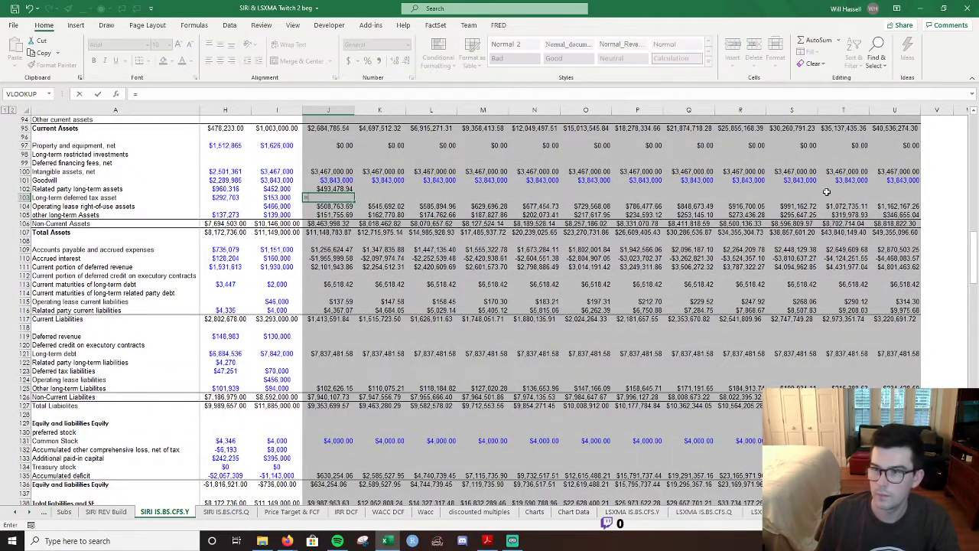
pyautogui.moveTo(974, 252); pyautogui.dragTo(975, 262)
pyautogui.click(324, 297)
pyautogui.press('Return')
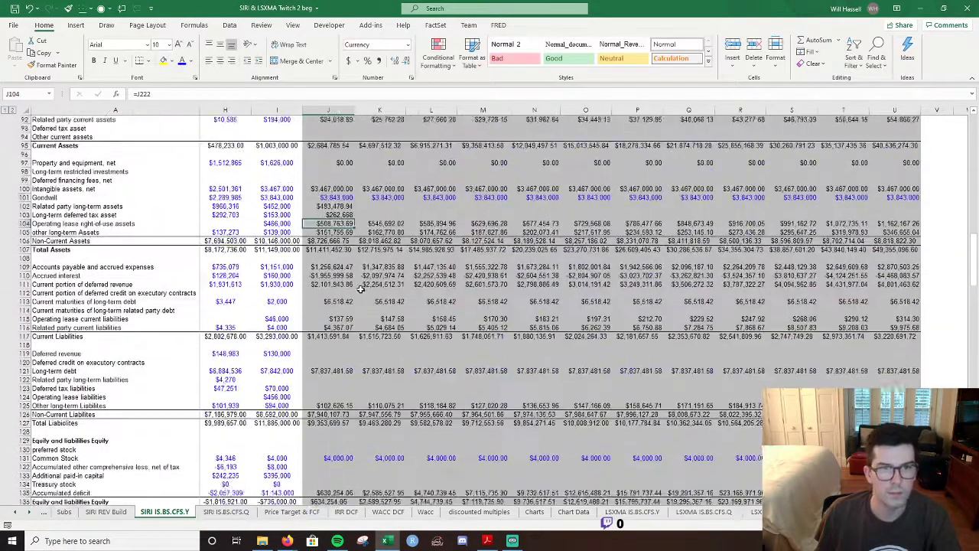
# Fill the related party long-term assets and deferred tax asset links in J102:J103 right through 2031.
pyautogui.scroll(1, 359, 289)
pyautogui.press('Up')
pyautogui.press('Up')
pyautogui.hotkey('shift', 'Down')
pyautogui.hotkey('shift', 'Right')
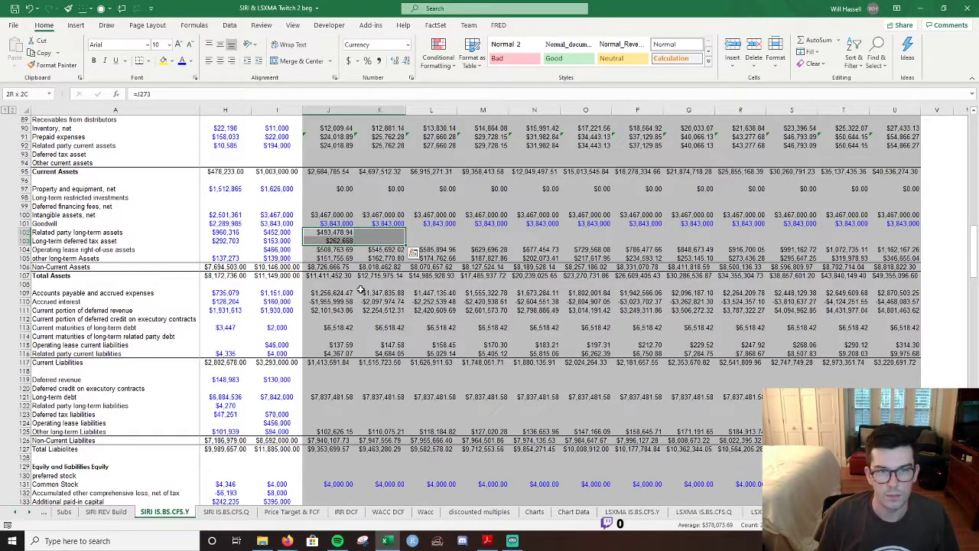
pyautogui.hotkey('shift', 'Right')
pyautogui.hotkey('shift', 'Right')
pyautogui.hotkey('shift', 'Right')
pyautogui.hotkey('shift', 'Right')
pyautogui.hotkey('shift', 'Right')
pyautogui.hotkey('shift', 'Right')
pyautogui.hotkey('shift', 'Right')
pyautogui.hotkey('shift', 'Right')
pyautogui.hotkey('shift', 'Right')
pyautogui.hotkey('shift', 'Right')
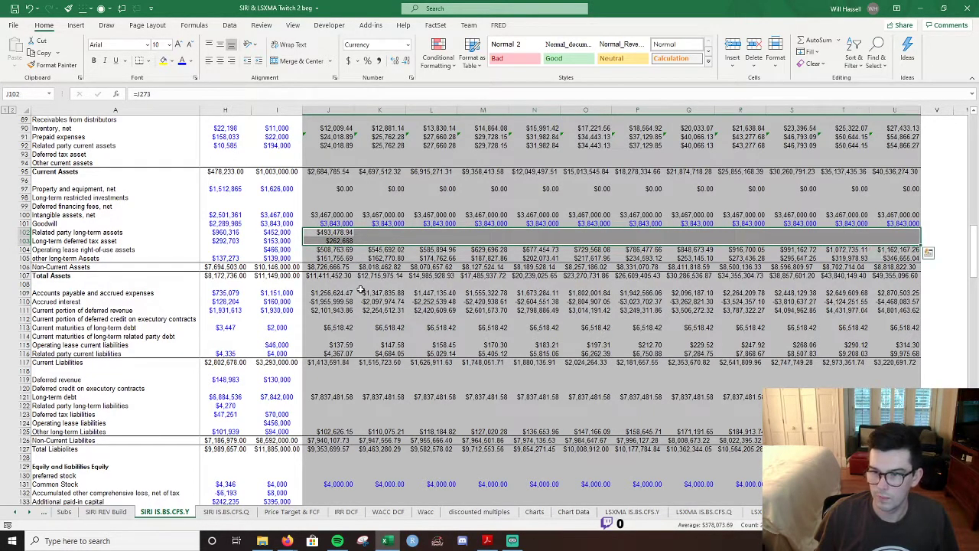
pyautogui.hotkey('ctrl', 'r')
pyautogui.press('Down')
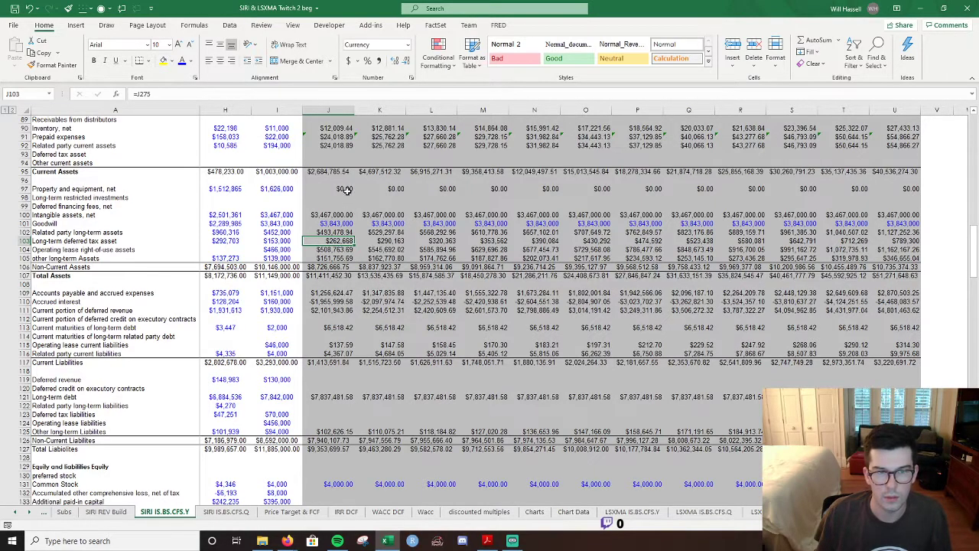
# Link the balance sheet's 2020 non-current deferred revenue in J119 to the schedule with =J277.
pyautogui.scroll(-5, 349, 191)
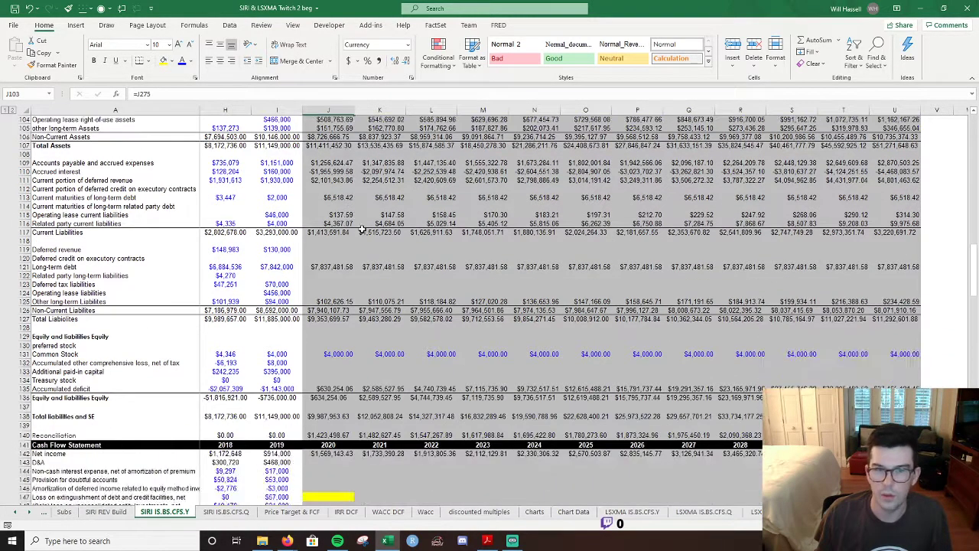
pyautogui.click(343, 252)
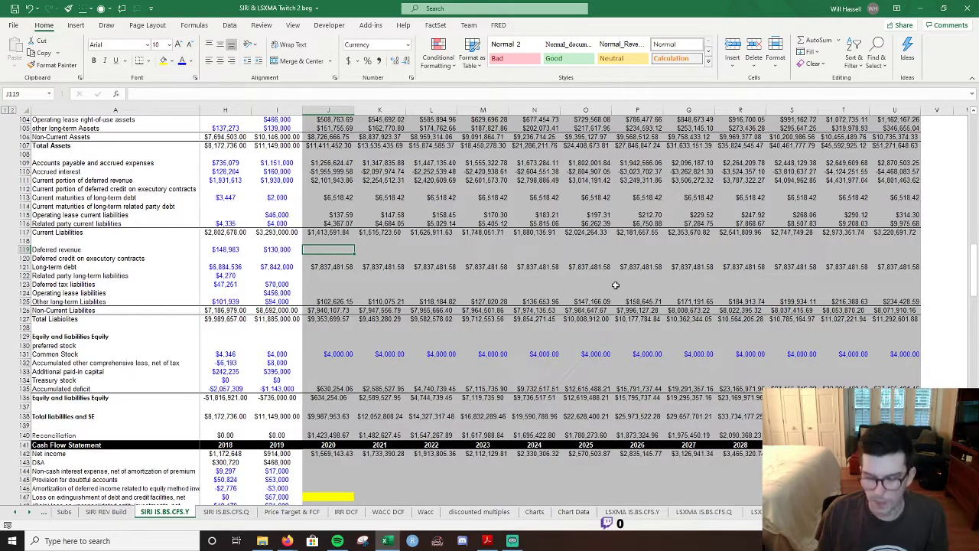
pyautogui.write('=')
pyautogui.moveTo(961, 272); pyautogui.dragTo(965, 433)
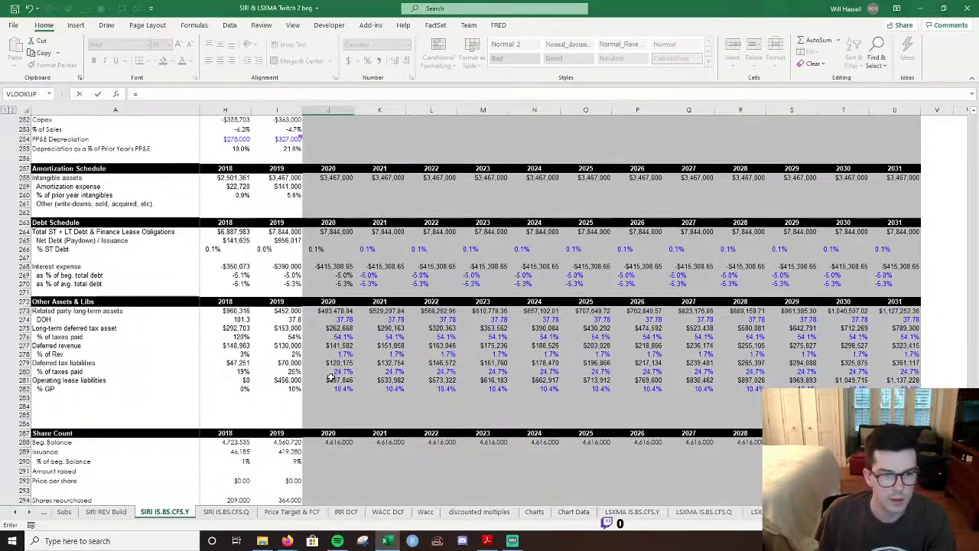
pyautogui.click(331, 346)
pyautogui.press('Return')
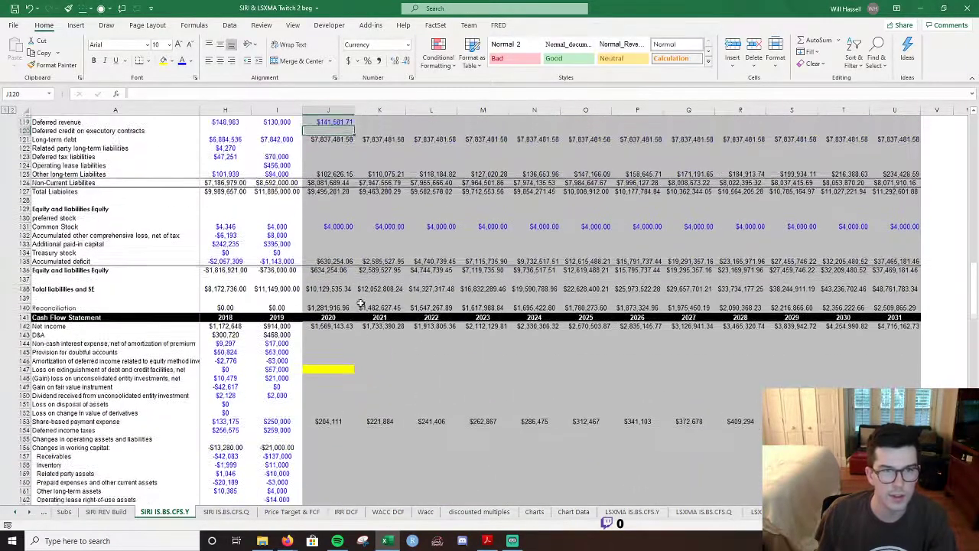
# Copy the cell formatting of 2020 long-term debt in J121 onto the deferred revenue in J119.
pyautogui.scroll(4, 301, 210)
pyautogui.press('Down')
pyautogui.hotkey('alt', '4')
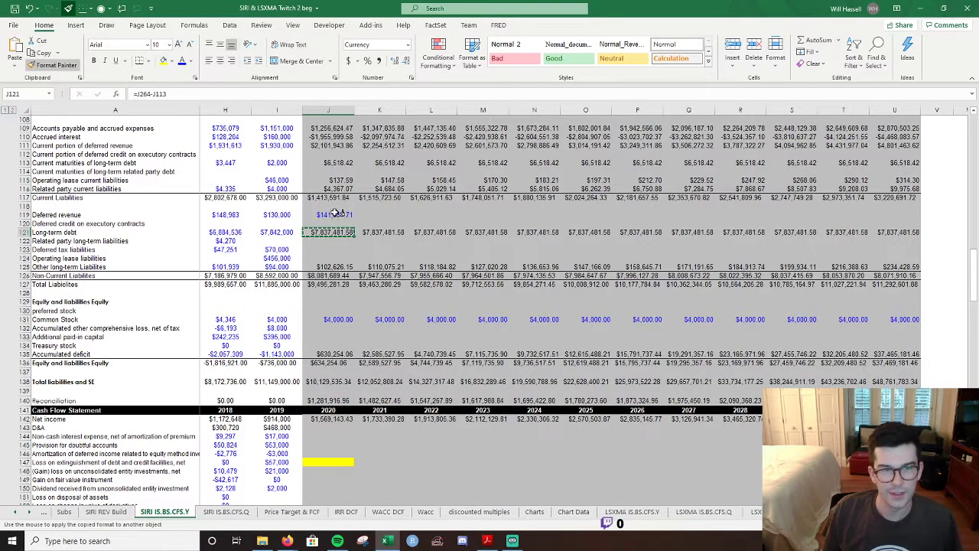
pyautogui.click(335, 214)
# Link the balance sheet's 2020 deferred tax liabilities in J123 to the schedule with =J279.
pyautogui.click(320, 250)
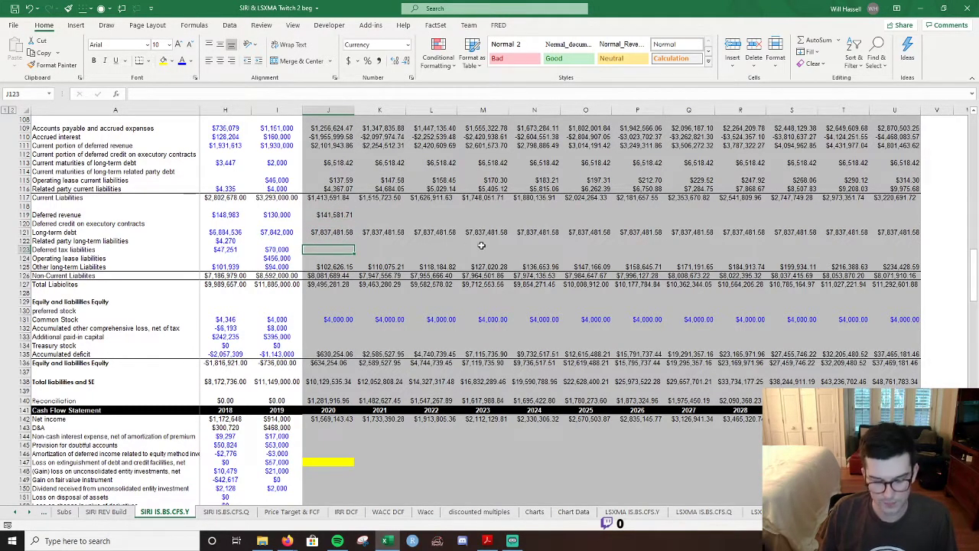
pyautogui.write('=')
pyautogui.moveTo(971, 287); pyautogui.dragTo(971, 291)
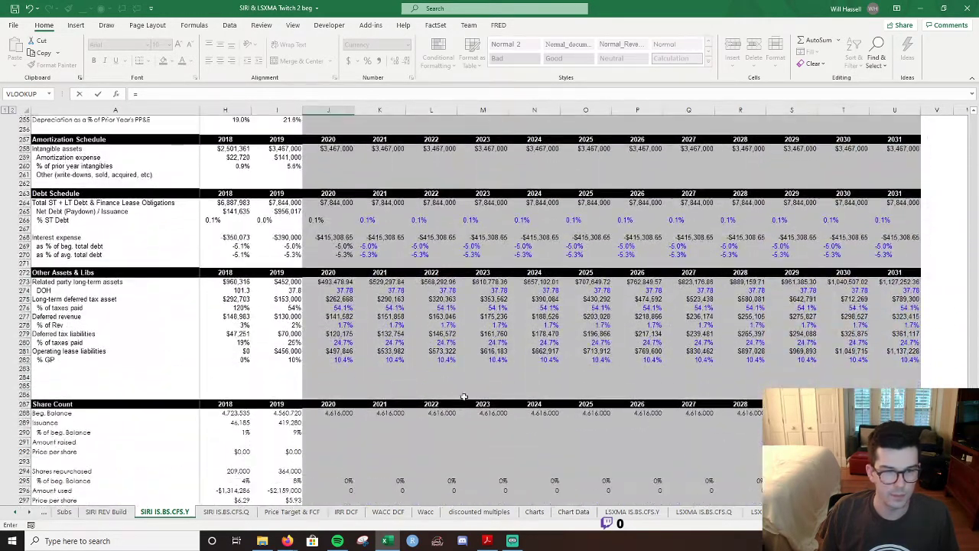
pyautogui.click(353, 335)
pyautogui.press('Return')
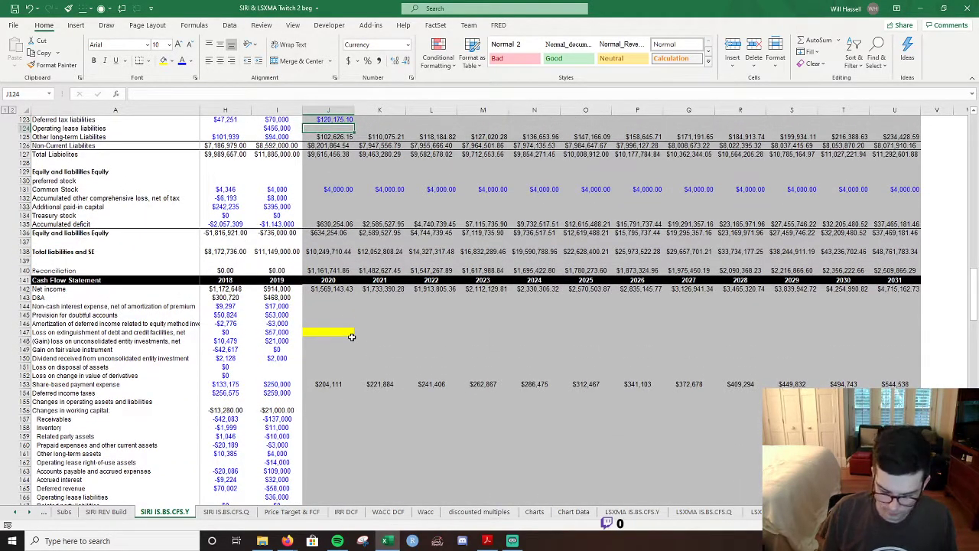
# Link the balance sheet's 2020 operating lease liabilities in J124 to the schedule with =J281.
pyautogui.write('=')
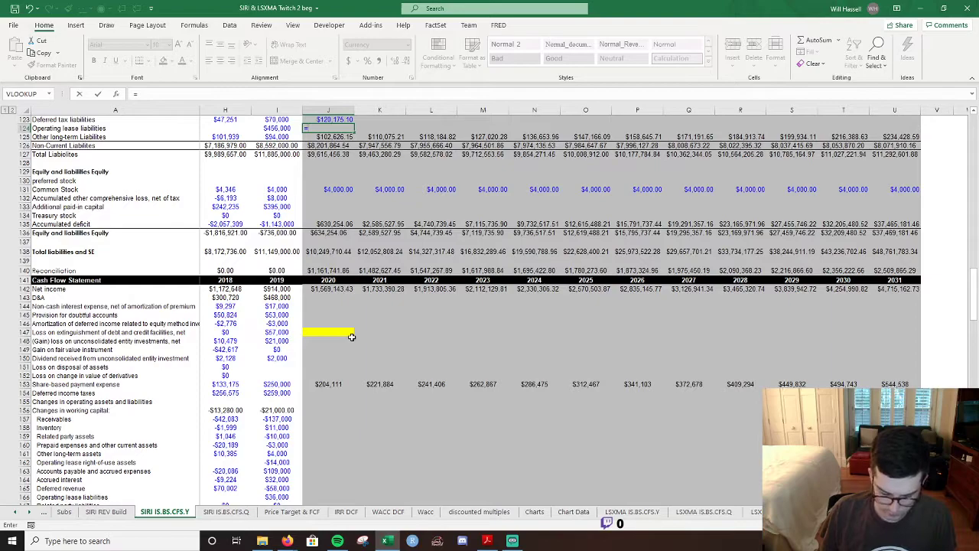
pyautogui.write('J281')
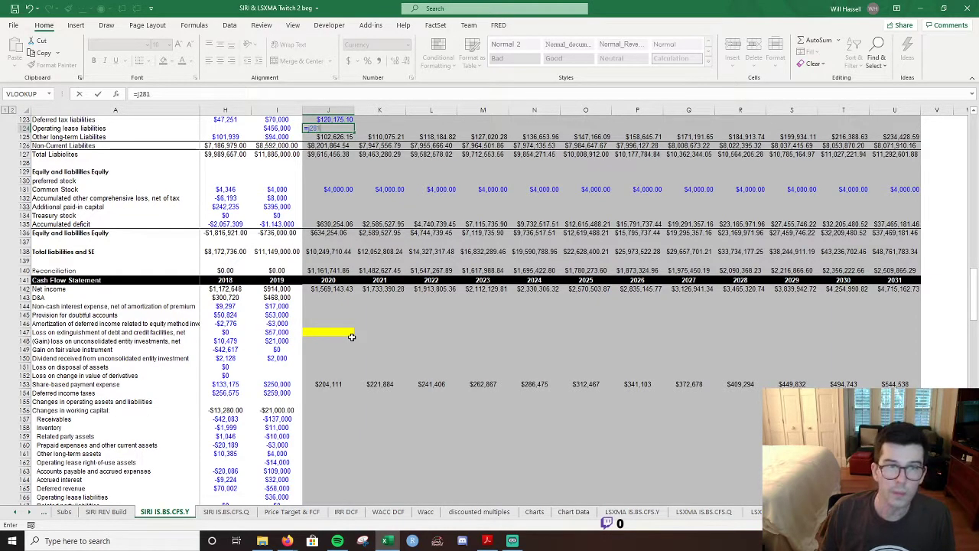
pyautogui.press('Return')
pyautogui.press('Up')
pyautogui.press('F2')
pyautogui.press('Escape')
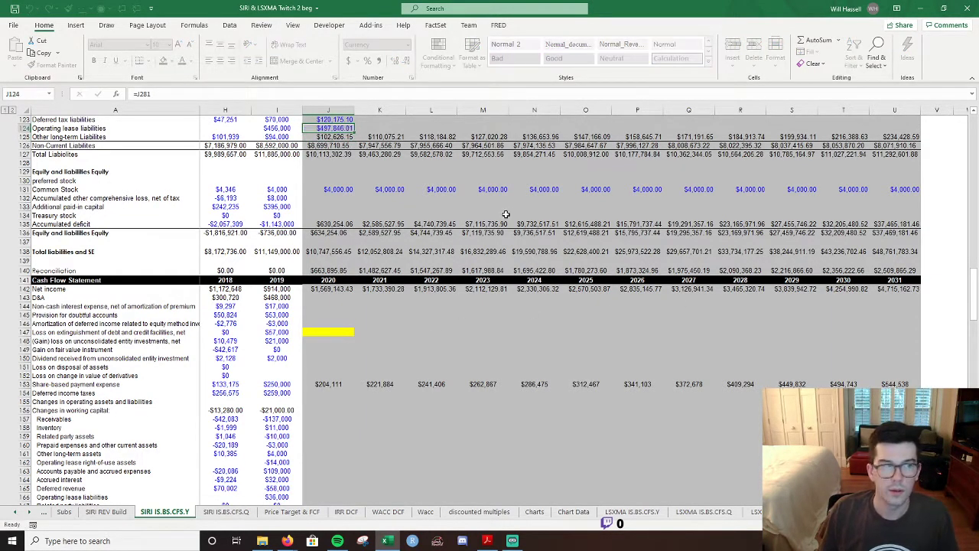
# Change the font colour of the 2020 deferred tax and operating lease liabilities in J123:J124 to black.
pyautogui.scroll(6, 413, 267)
pyautogui.press('Up')
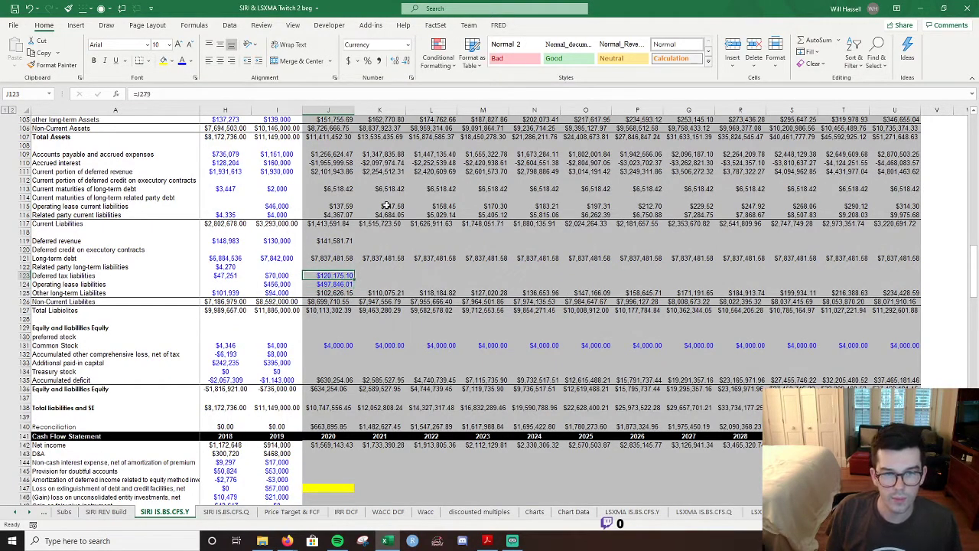
pyautogui.hotkey('shift', 'Down')
pyautogui.press('alt')
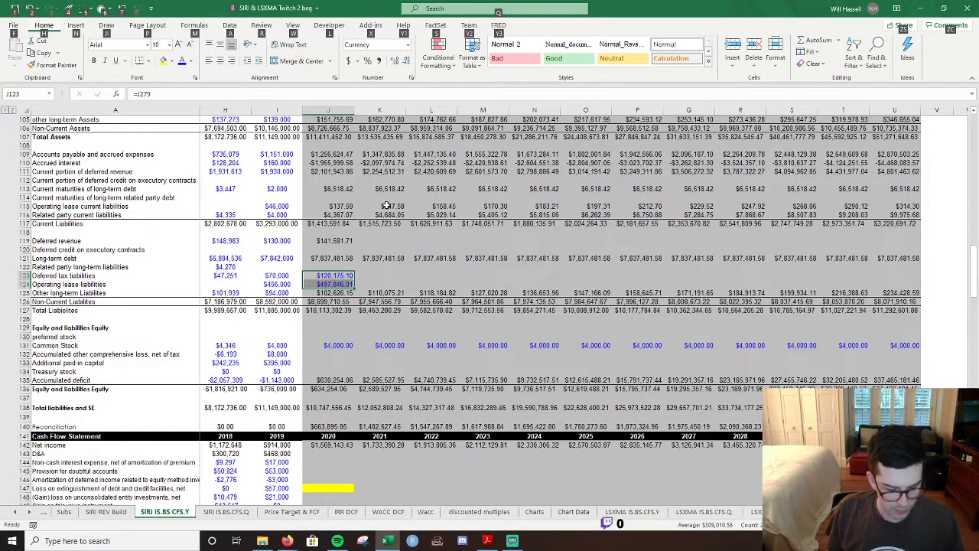
pyautogui.press('h')
pyautogui.press('f')
pyautogui.press('c')
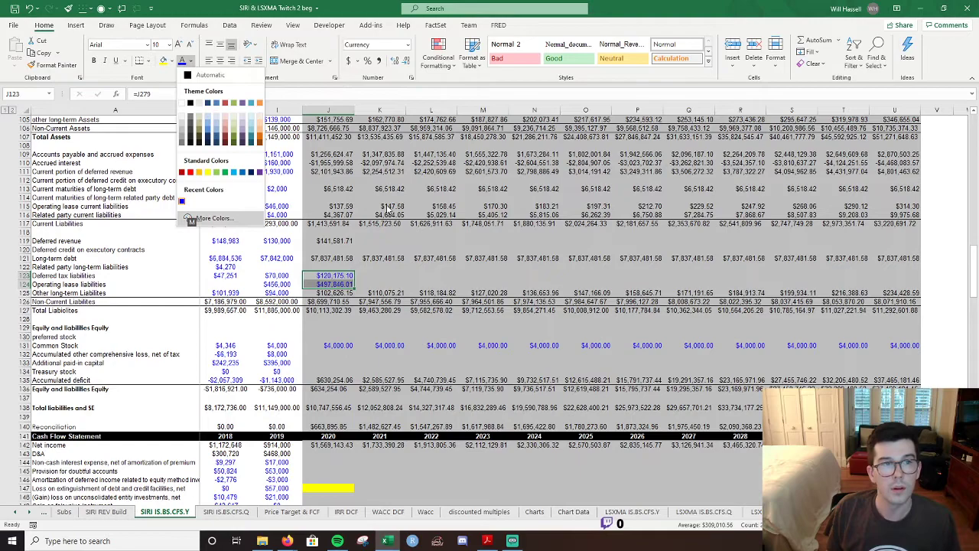
pyautogui.press('Up')
pyautogui.press('Down')
pyautogui.press('Return')
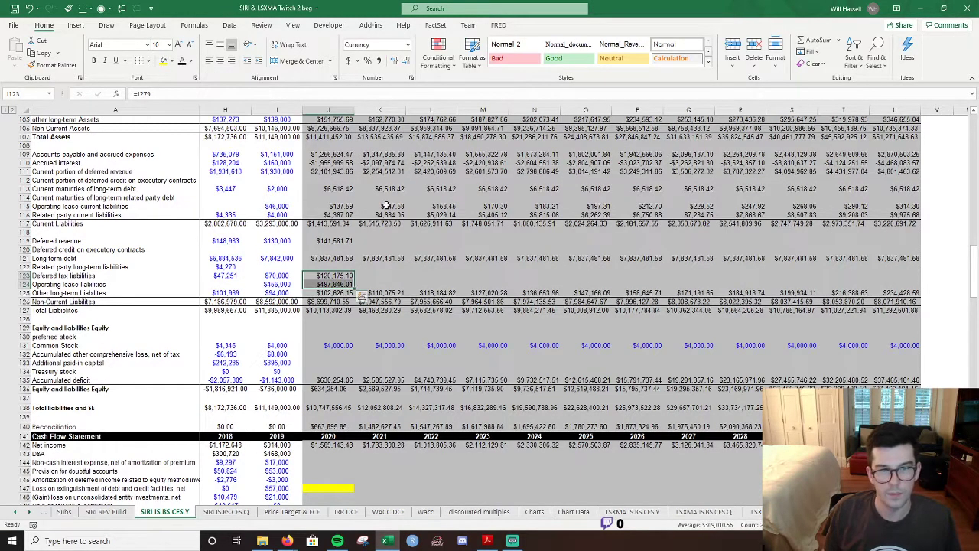
# Fill the deferred tax and operating lease liability links from J123:J124 across to 2031 in column U.
pyautogui.hotkey('shift', 'Right')
pyautogui.hotkey('shift', 'Right')
pyautogui.hotkey('shift', 'Right')
pyautogui.hotkey('shift', 'Right')
pyautogui.hotkey('shift', 'Right')
pyautogui.hotkey('shift', 'Right')
pyautogui.hotkey('shift', 'Right')
pyautogui.hotkey('shift', 'Right')
pyautogui.hotkey('shift', 'Right')
pyautogui.hotkey('shift', 'Right')
pyautogui.hotkey('shift', 'Right')
pyautogui.hotkey('ctrl', 'r')
# Fill the non-current deferred revenue link from J119 across to 2031 in U119.
pyautogui.press('Up')
pyautogui.press('Up')
pyautogui.press('Up')
pyautogui.press('Up')
pyautogui.hotkey('shift', 'Right')
pyautogui.hotkey('shift', 'Right')
pyautogui.hotkey('shift', 'Right')
pyautogui.hotkey('shift', 'Right')
pyautogui.hotkey('shift', 'Right')
pyautogui.hotkey('shift', 'Right')
pyautogui.hotkey('shift', 'Right')
pyautogui.hotkey('shift', 'Right')
pyautogui.hotkey('shift', 'Right')
pyautogui.hotkey('shift', 'Right')
pyautogui.hotkey('shift', 'Right')
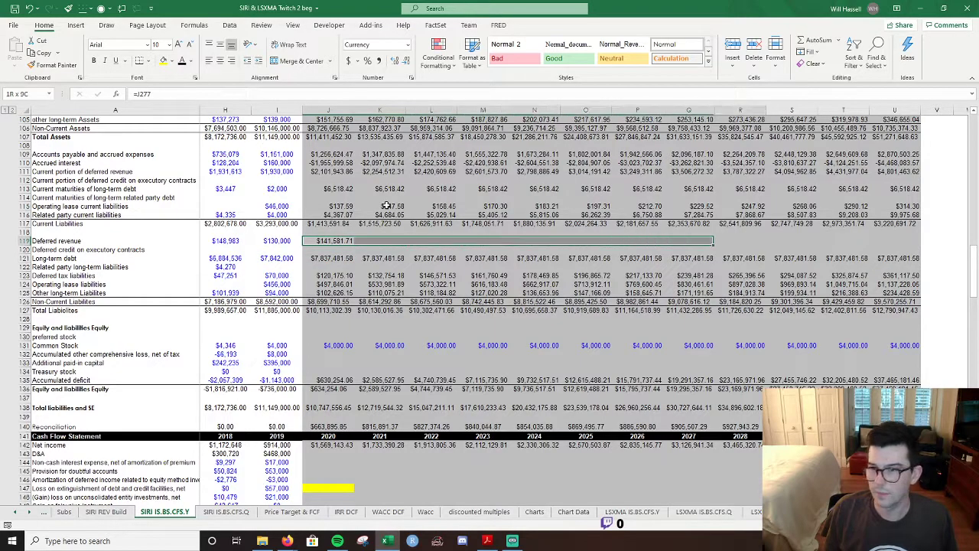
pyautogui.hotkey('ctrl', 'r')
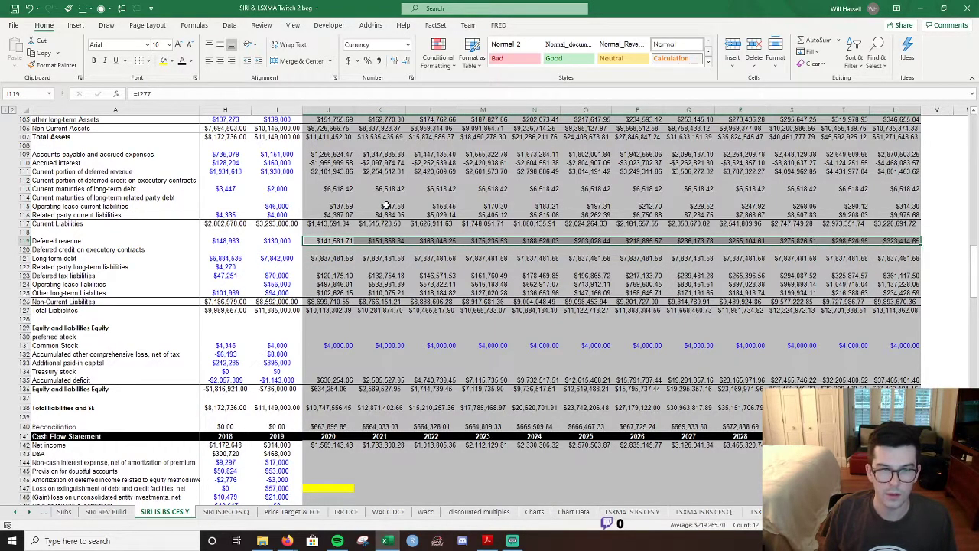
# Review the balance sheet's asset rows and the 2020 property and equipment link in J97.
pyautogui.press('Up')
pyautogui.press('Up')
pyautogui.press('Up')
pyautogui.press('Up')
pyautogui.press('Up')
pyautogui.press('Up')
pyautogui.press('Up')
pyautogui.press('Up')
pyautogui.press('Up')
pyautogui.press('Up')
pyautogui.press('Up')
pyautogui.press('Up')
pyautogui.press('Up')
pyautogui.press('Up')
pyautogui.press('Up')
pyautogui.press('Up')
pyautogui.press('Up')
pyautogui.press('Up')
pyautogui.press('Up')
pyautogui.press('Up')
pyautogui.press('Up')
pyautogui.press('Up')
pyautogui.press('Up')
pyautogui.press('Up')
pyautogui.press('Up')
pyautogui.press('Up')
pyautogui.press('Up')
pyautogui.press('Up')
pyautogui.press('Up')
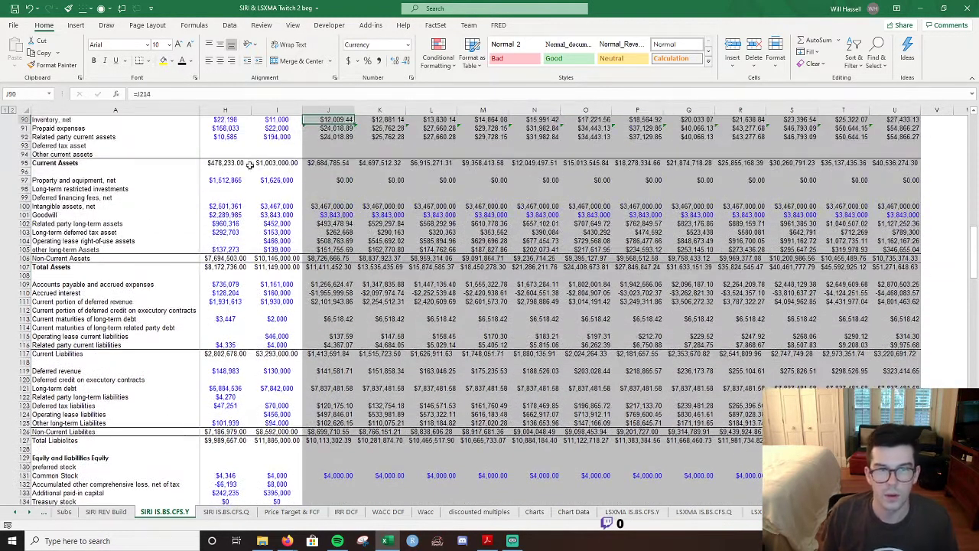
pyautogui.click(331, 179)
pyautogui.scroll(2, 383, 169)
pyautogui.scroll(-11, 382, 163)
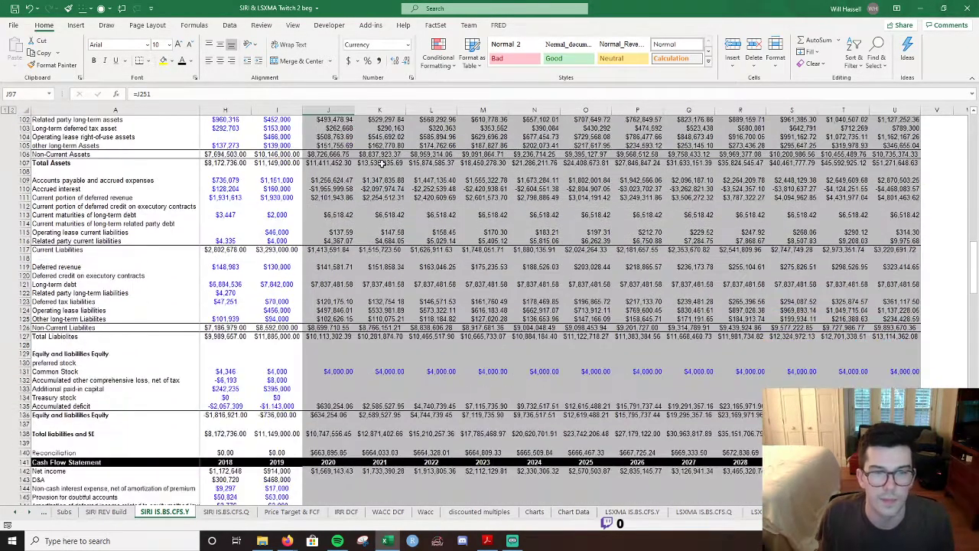
# Inspect the 2020 formulas for reconciliation in J140, total liabilities and equity in J138, and total equity in J136.
pyautogui.doubleClick(335, 322)
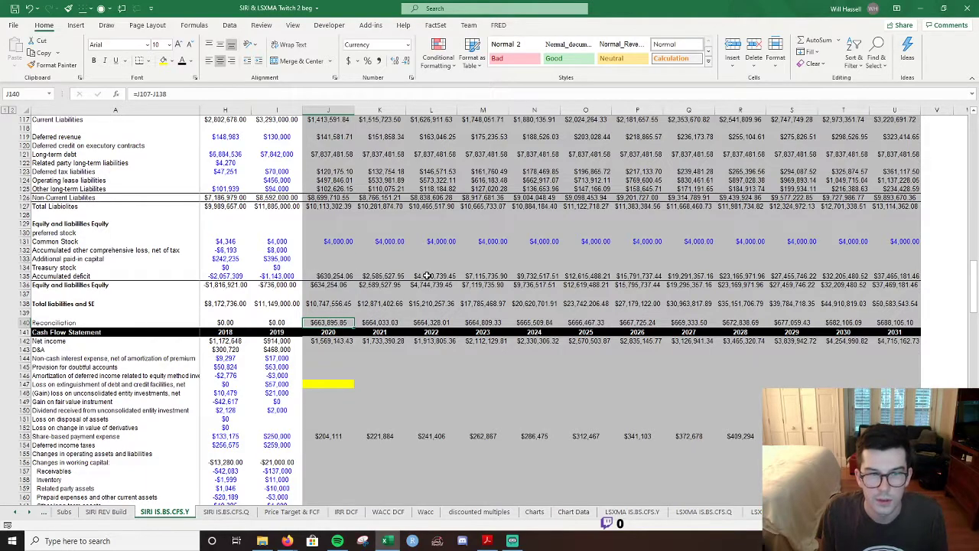
pyautogui.click(329, 303)
pyautogui.doubleClick(329, 286)
pyautogui.press('Escape')
pyautogui.click(342, 323)
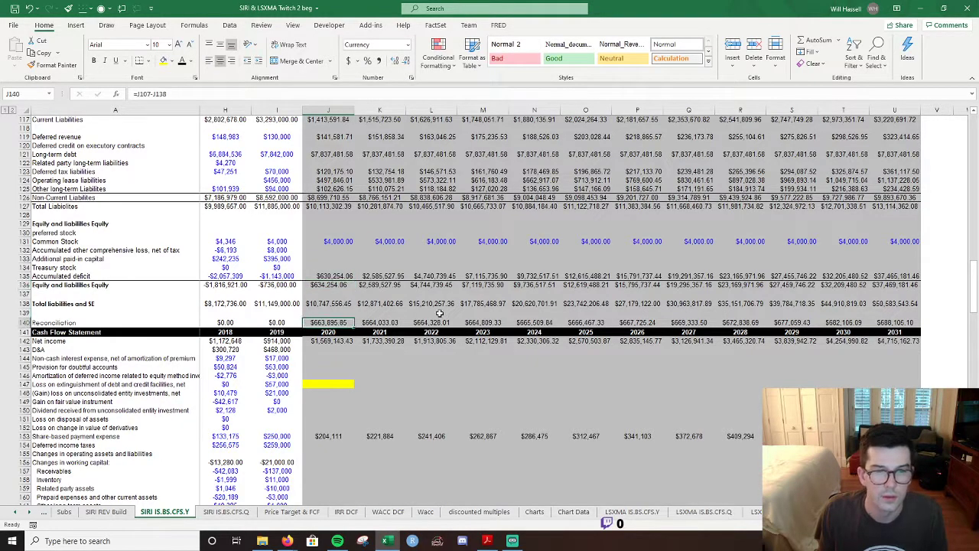
pyautogui.press('F2')
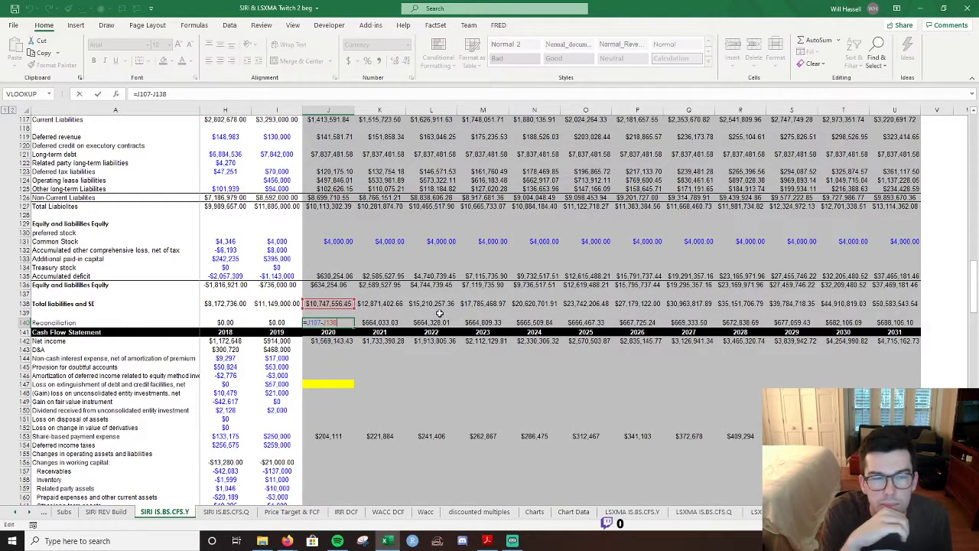
pyautogui.press('Escape')
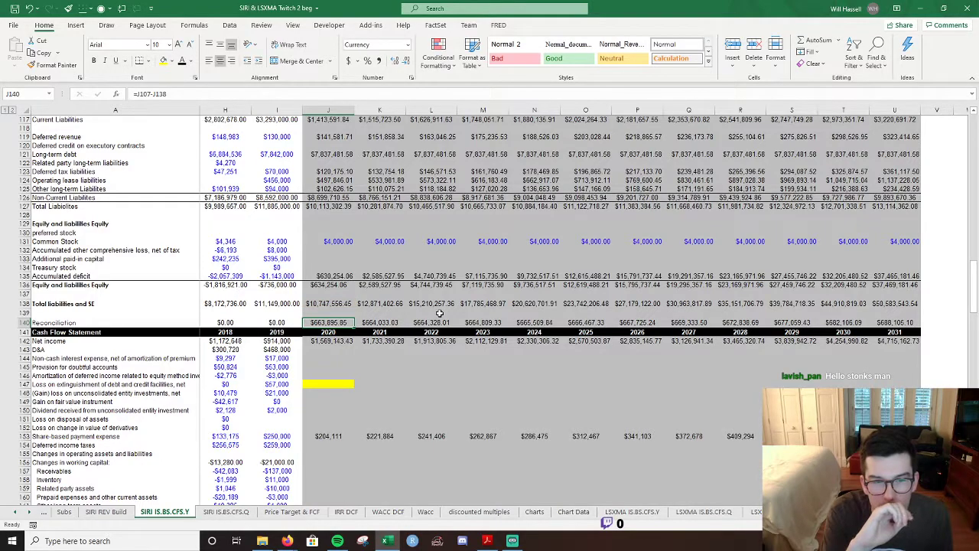
# Display the projected reconciliation values in J140:U140 without decimals.
pyautogui.press('Right')
pyautogui.press('Up')
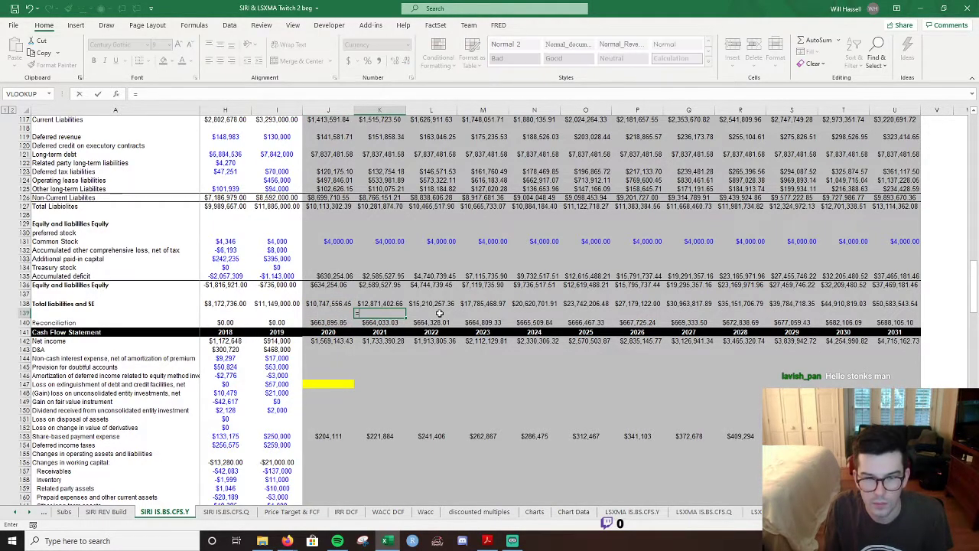
pyautogui.press('Down')
pyautogui.press('Left')
pyautogui.hotkey('ctrl', 'shift', 'Right')
pyautogui.doubleClick(407, 61)
# Calculate the 2021 change in the reconciliation difference in K139 with =K140-J140.
pyautogui.click(376, 314)
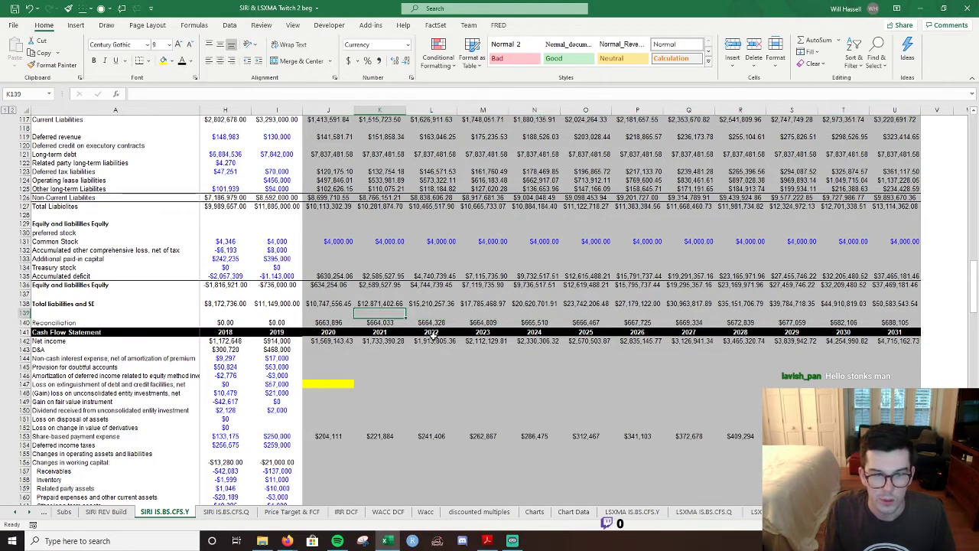
pyautogui.write('=')
pyautogui.press('Down')
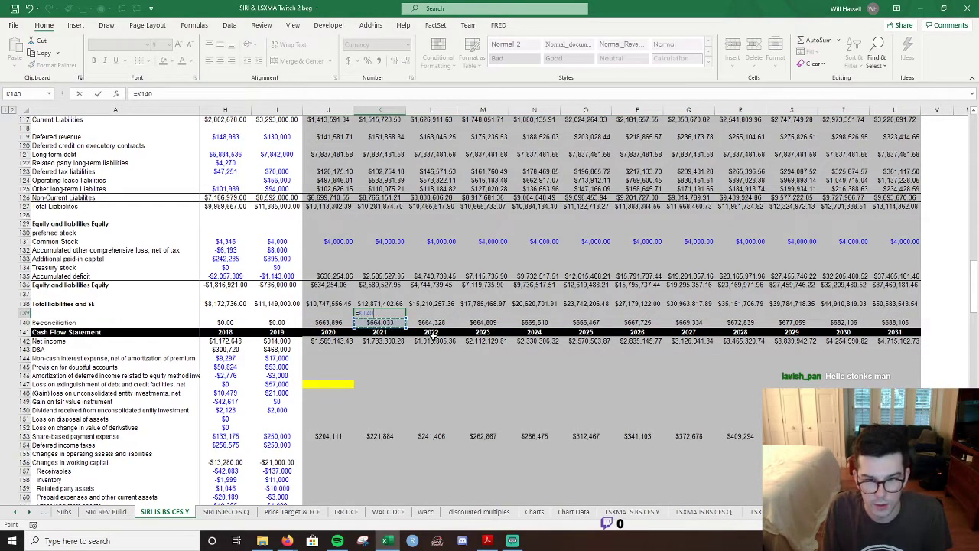
pyautogui.write('-')
pyautogui.press('Left')
pyautogui.hotkey('ctrl', 'Return')
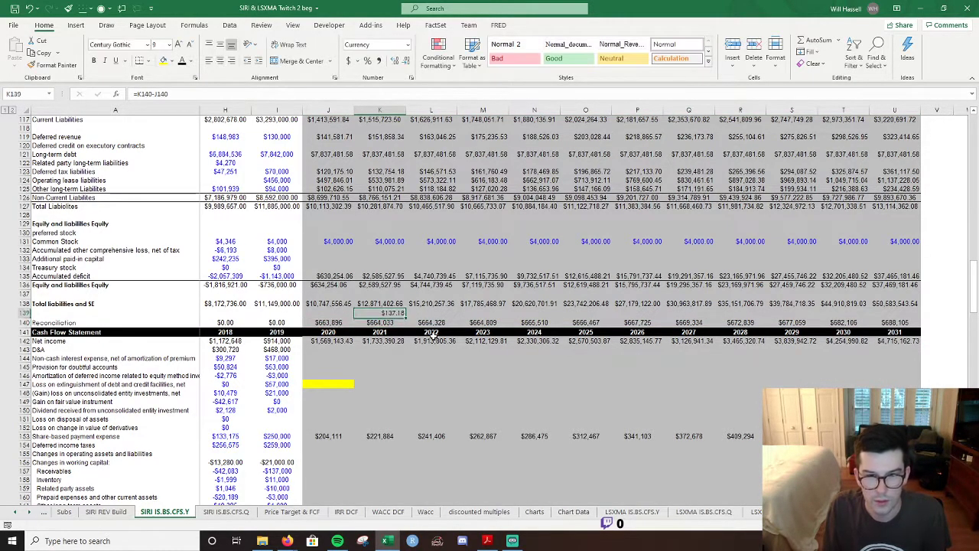
# Fill the yearly reconciliation change from K139 across to 2031 in U139 and display the row without decimals.
pyautogui.hotkey('shift', 'Right')
pyautogui.hotkey('shift', 'Right')
pyautogui.hotkey('shift', 'Right')
pyautogui.hotkey('shift', 'Right')
pyautogui.hotkey('shift', 'Right')
pyautogui.hotkey('shift', 'Right')
pyautogui.hotkey('shift', 'Right')
pyautogui.hotkey('shift', 'Right')
pyautogui.hotkey('shift', 'Right')
pyautogui.hotkey('shift', 'Right')
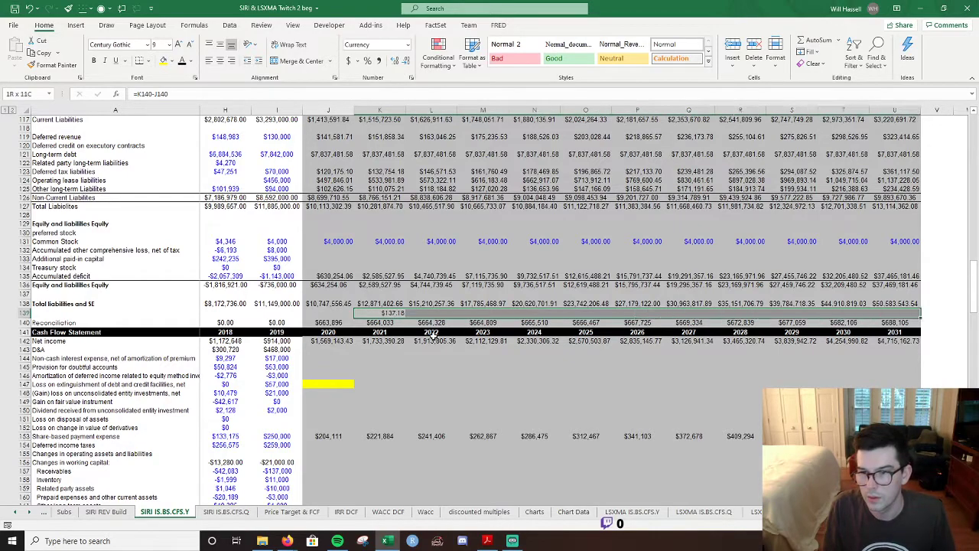
pyautogui.hotkey('ctrl', 'r')
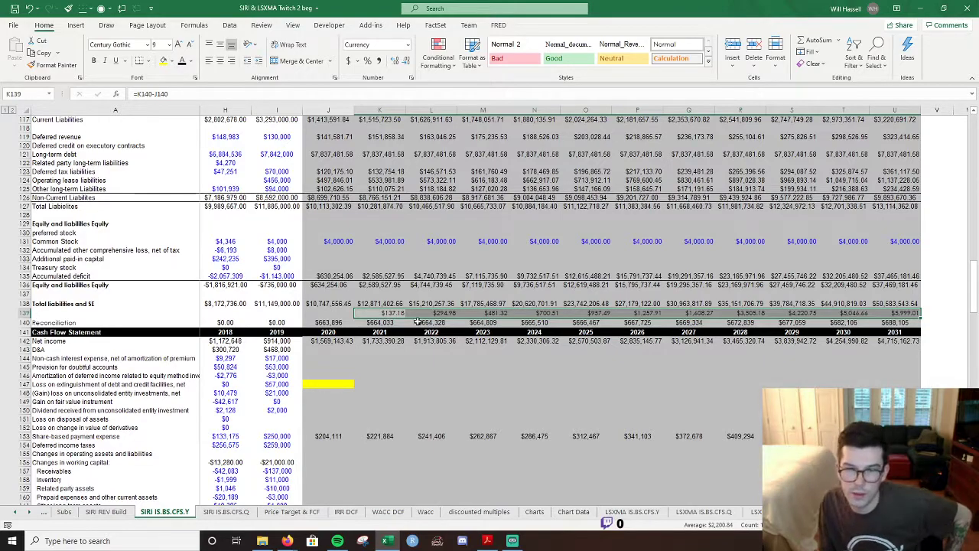
pyautogui.click(407, 61)
pyautogui.click(407, 62)
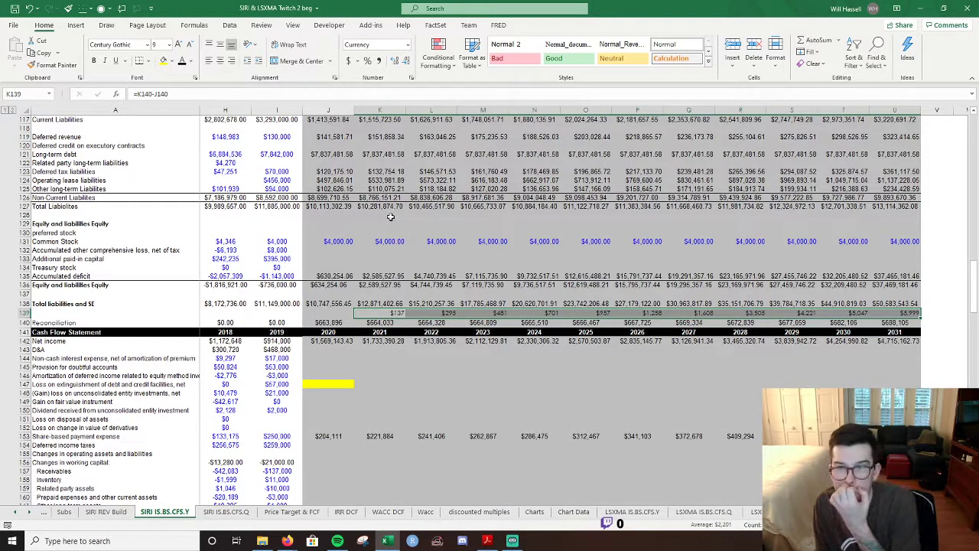
# Clear the yearly reconciliation change calculations from K139:U139.
pyautogui.scroll(6, 390, 217)
pyautogui.scroll(5, 390, 217)
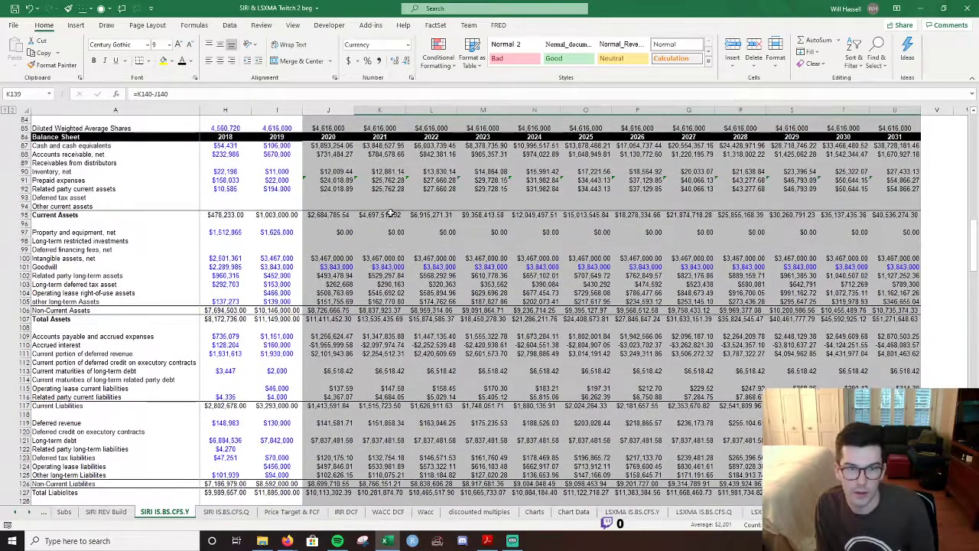
pyautogui.scroll(-10, 390, 214)
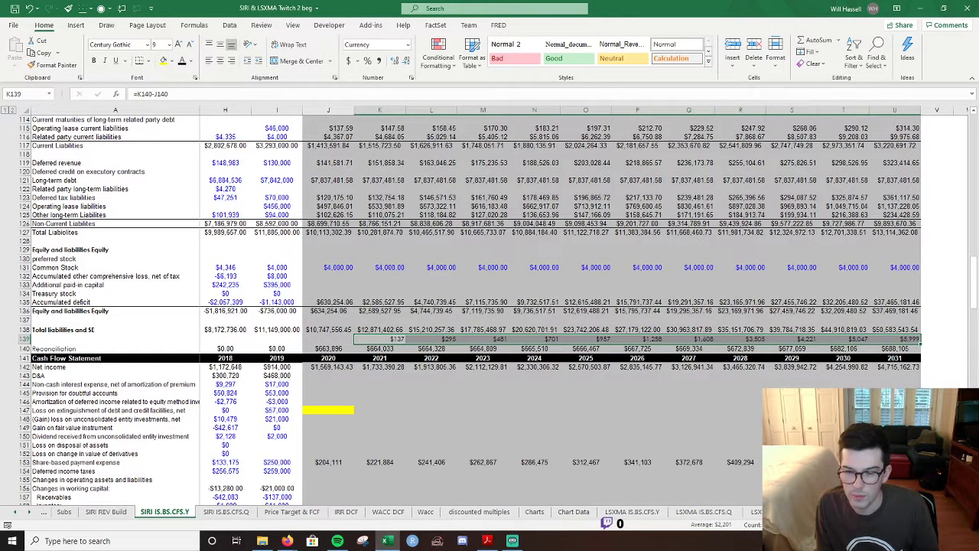
pyautogui.hscroll(-2, 582, 306)
pyautogui.hscroll(-2, 626, 238)
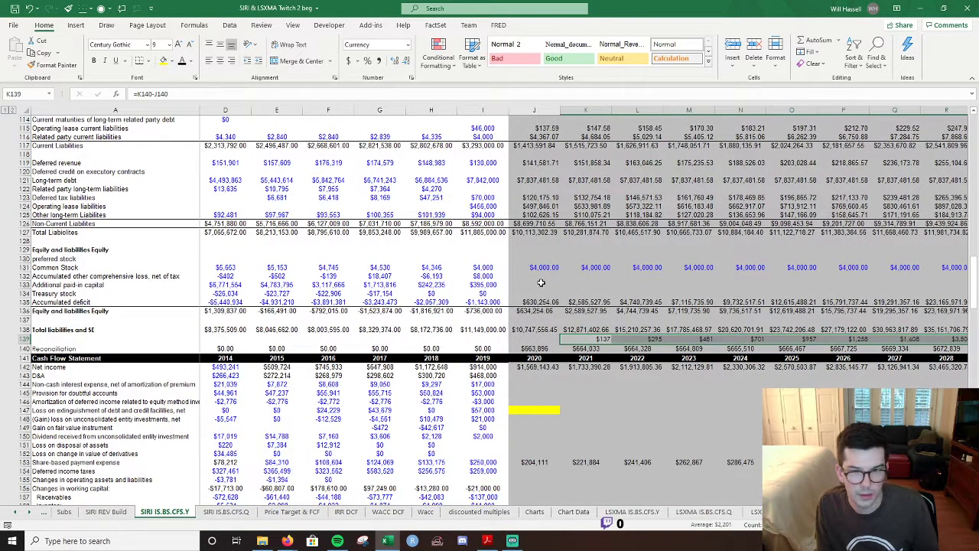
pyautogui.scroll(-1, 540, 282)
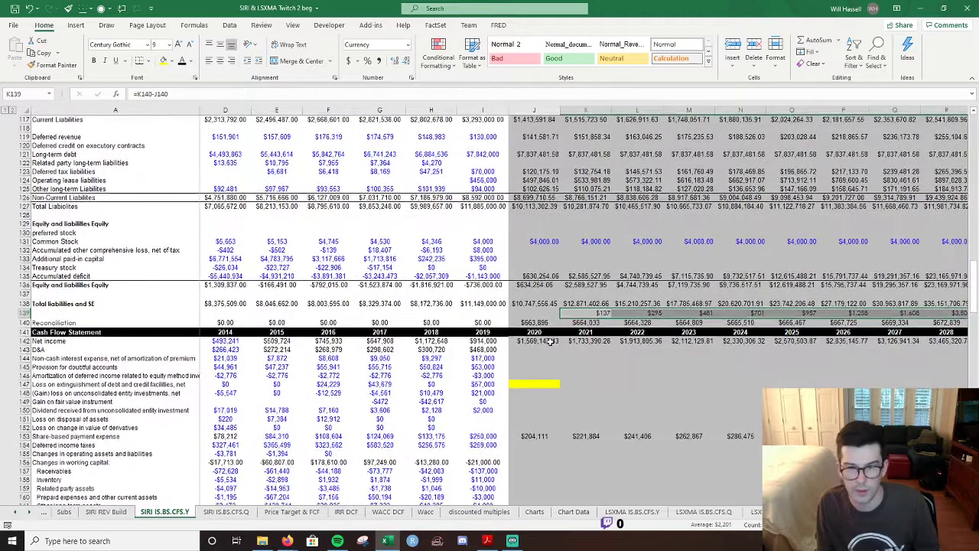
pyautogui.click(557, 314)
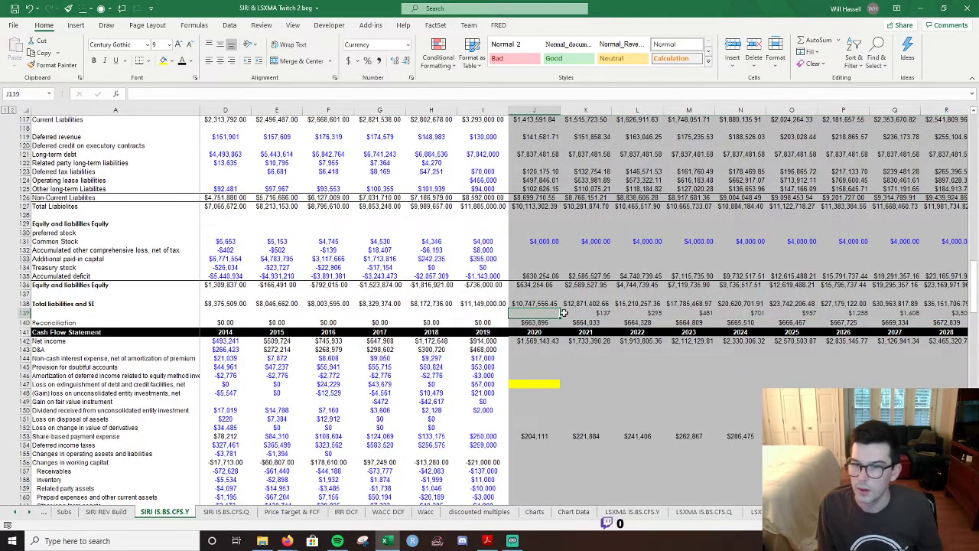
pyautogui.click(603, 313)
pyautogui.moveTo(603, 313); pyautogui.dragTo(918, 313)
pyautogui.press('Delete')
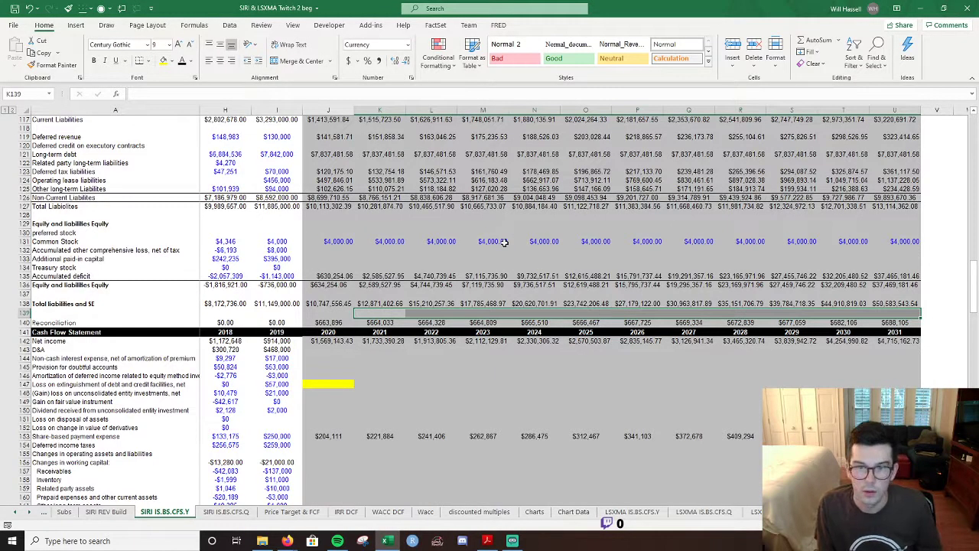
# Examine the projected balance sheet and cash flow rows for causes of the imbalance, including the property and equipment formula in J97.
pyautogui.click(434, 374)
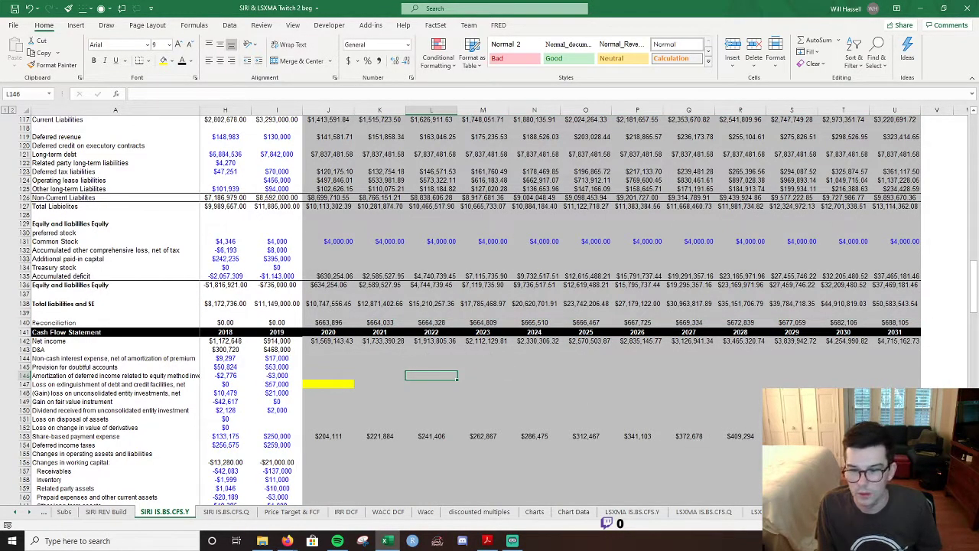
pyautogui.hscroll(-3, 489, 306)
pyautogui.click(481, 359)
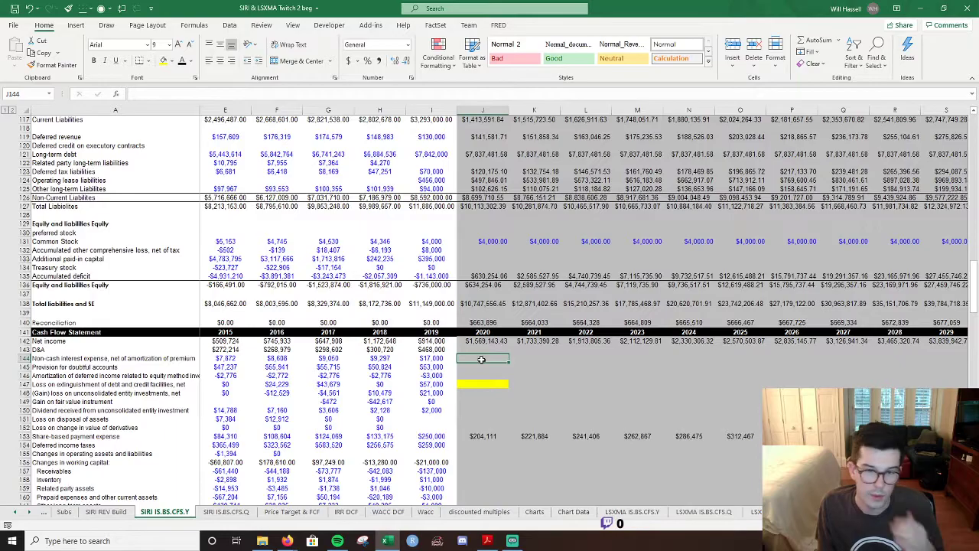
pyautogui.scroll(13, 481, 358)
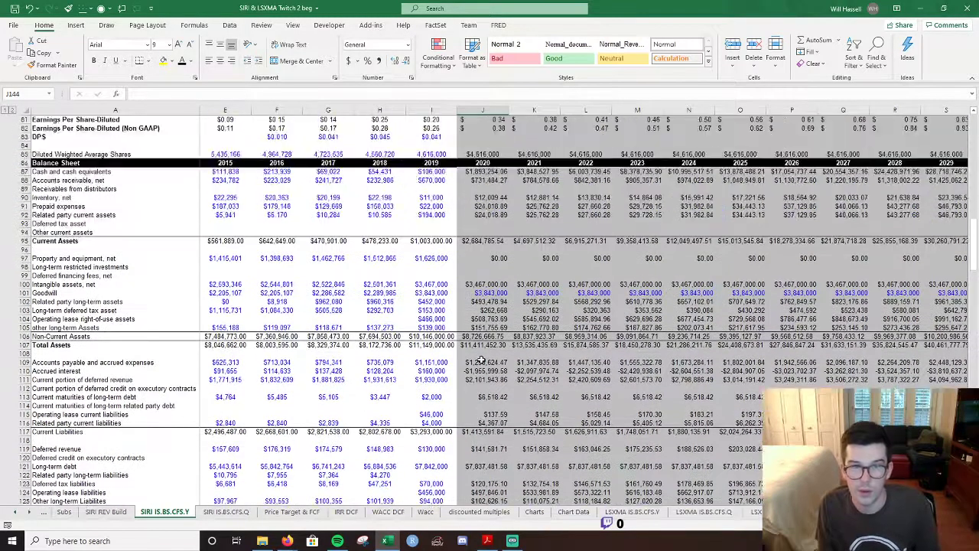
pyautogui.scroll(2, 481, 359)
pyautogui.scroll(-4, 481, 358)
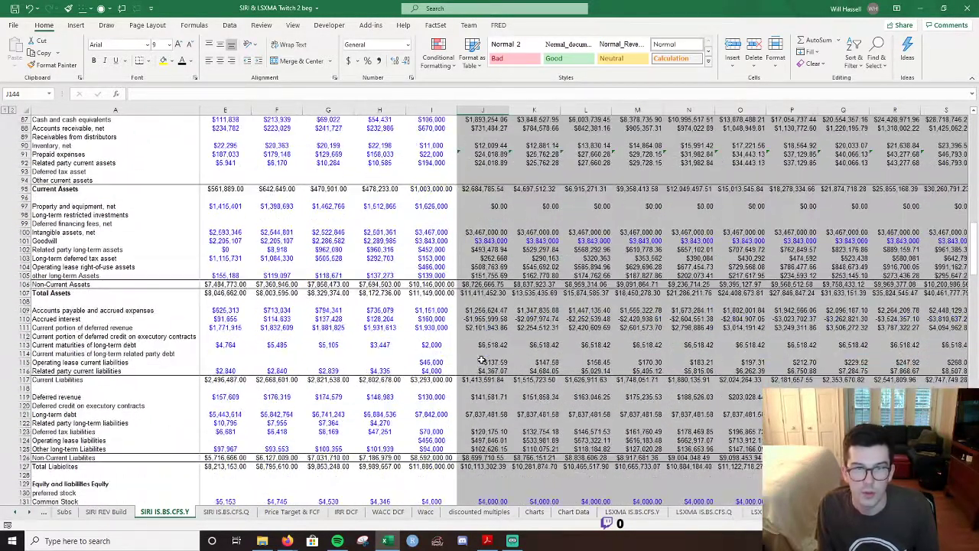
pyautogui.scroll(2, 482, 359)
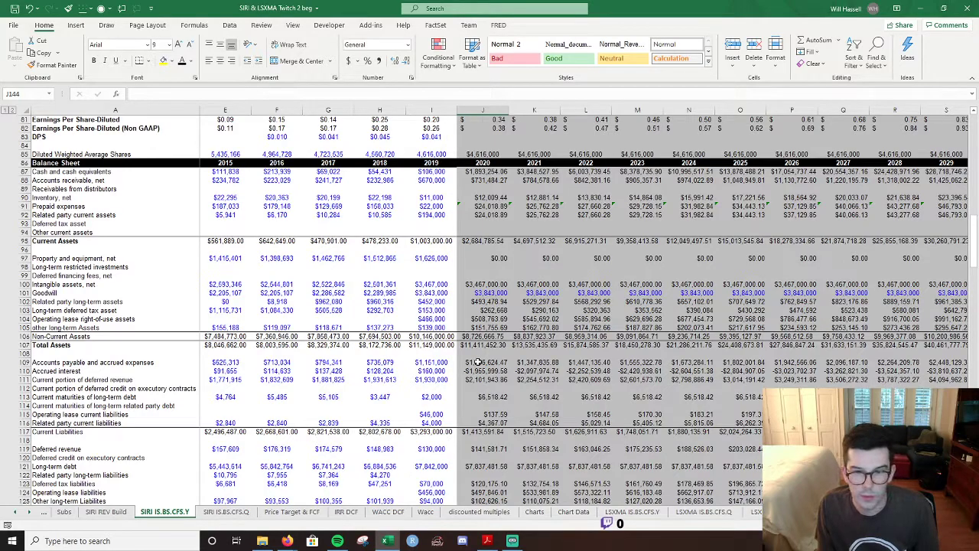
pyautogui.scroll(-2, 478, 361)
pyautogui.click(490, 214)
pyautogui.press('Up')
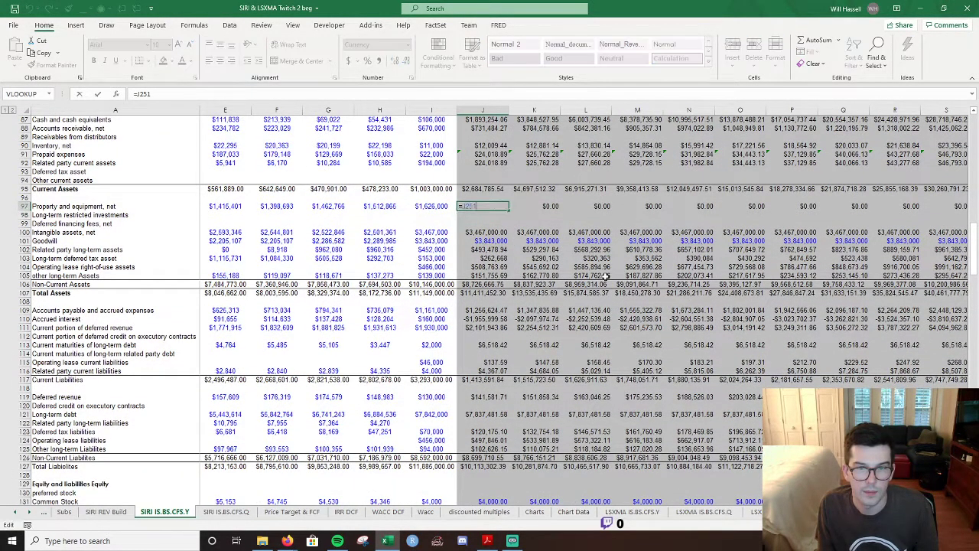
pyautogui.scroll(-7, 517, 236)
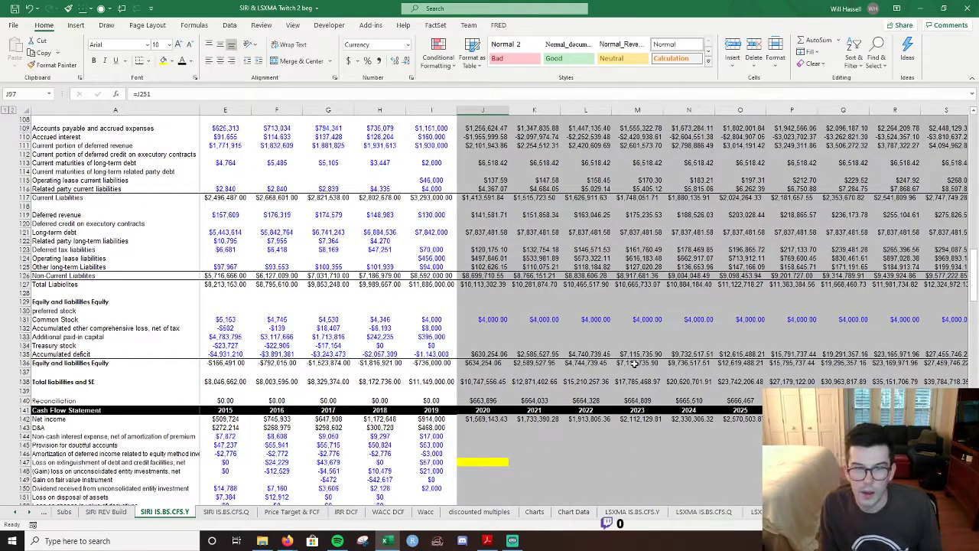
pyautogui.click(473, 341)
pyautogui.scroll(3, 562, 339)
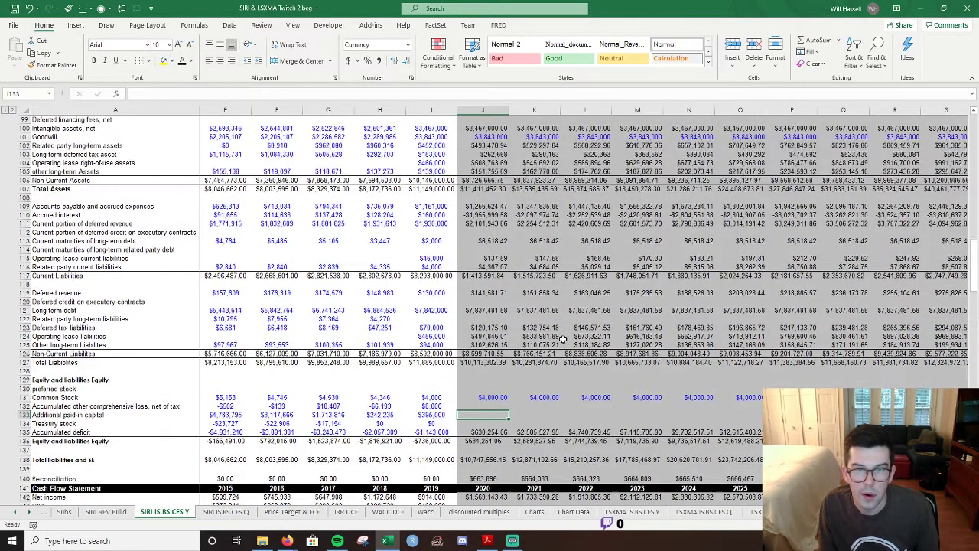
pyautogui.scroll(-7, 562, 339)
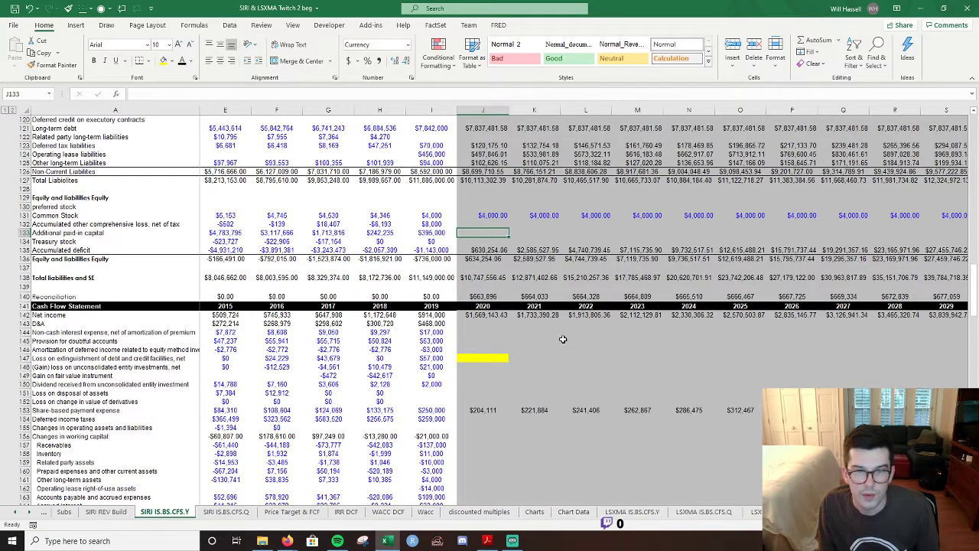
pyautogui.scroll(13, 562, 339)
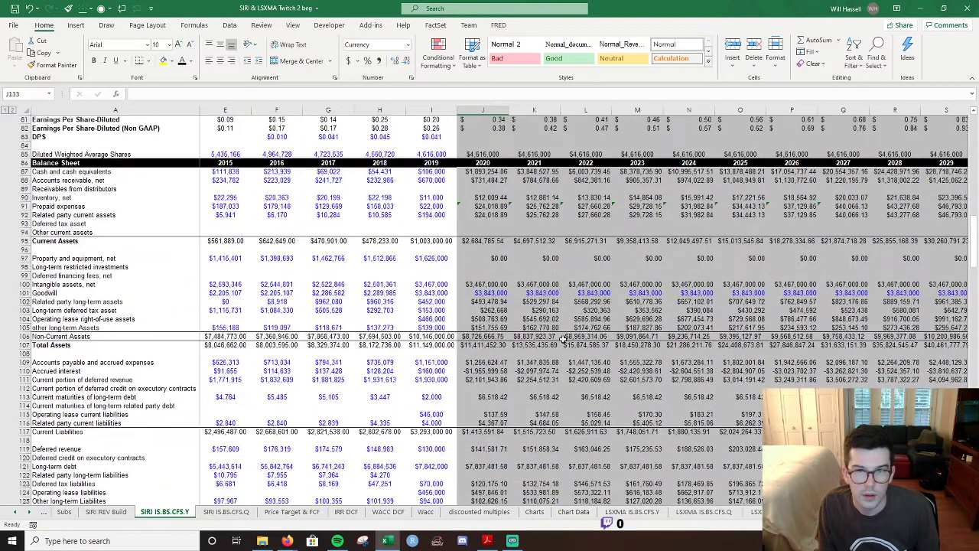
# Calculate 2020 D&A in J143 as PP&E depreciation plus amortization expense with =J254+J259.
pyautogui.scroll(-20, 563, 339)
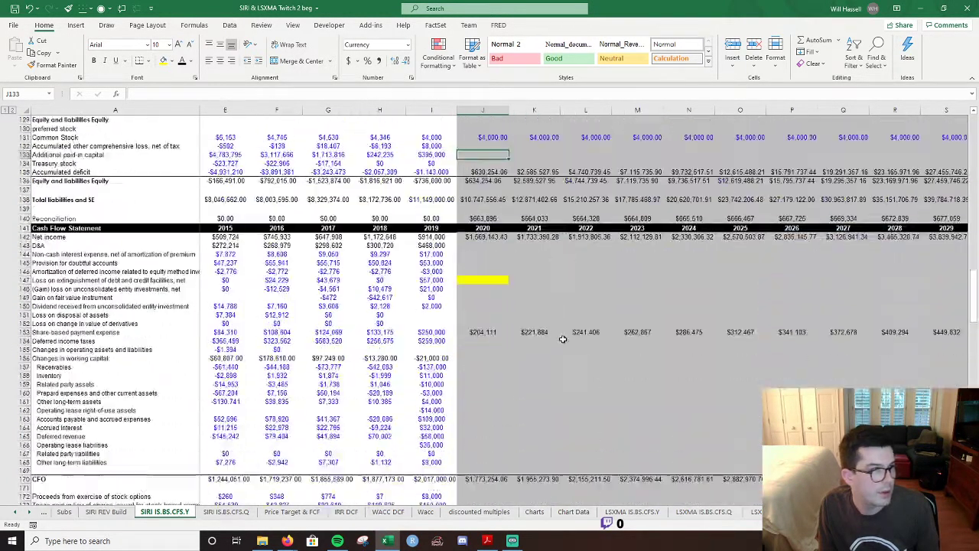
pyautogui.scroll(7, 563, 339)
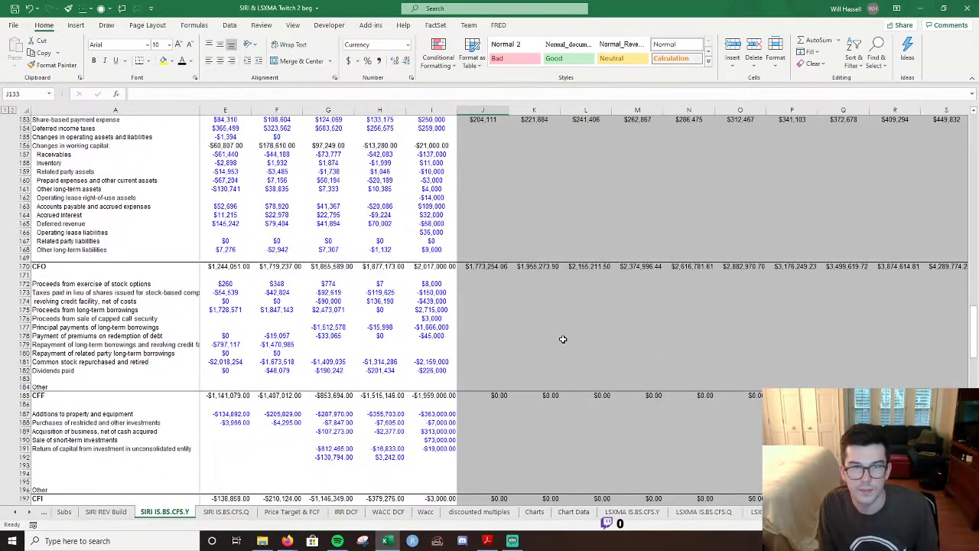
pyautogui.click(470, 194)
pyautogui.press('Escape')
pyautogui.write('=')
pyautogui.scroll(-20, 561, 227)
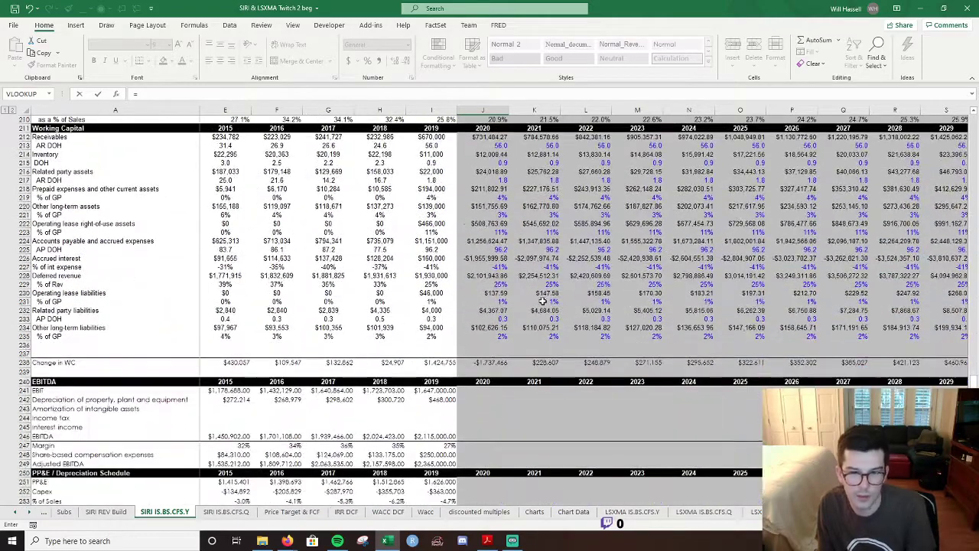
pyautogui.scroll(-7, 482, 273)
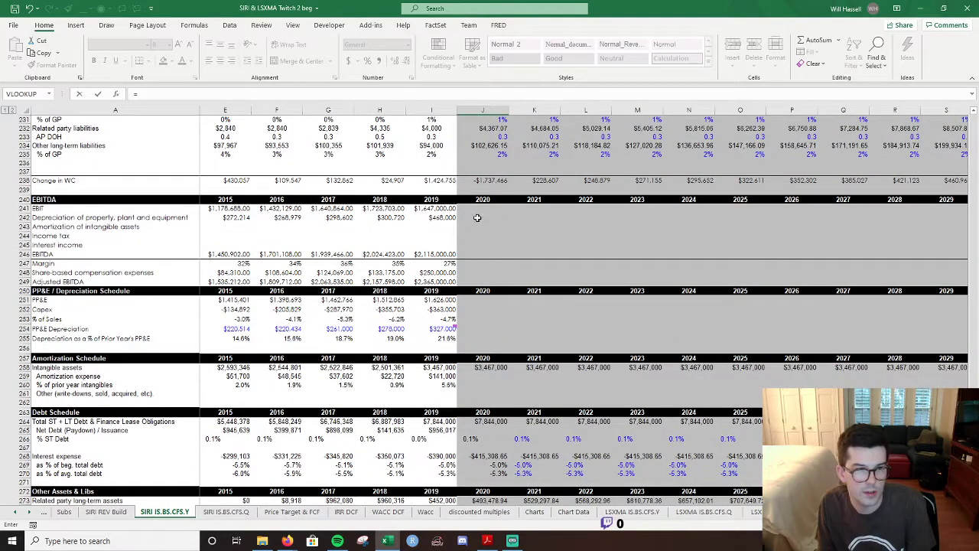
pyautogui.scroll(-1, 477, 218)
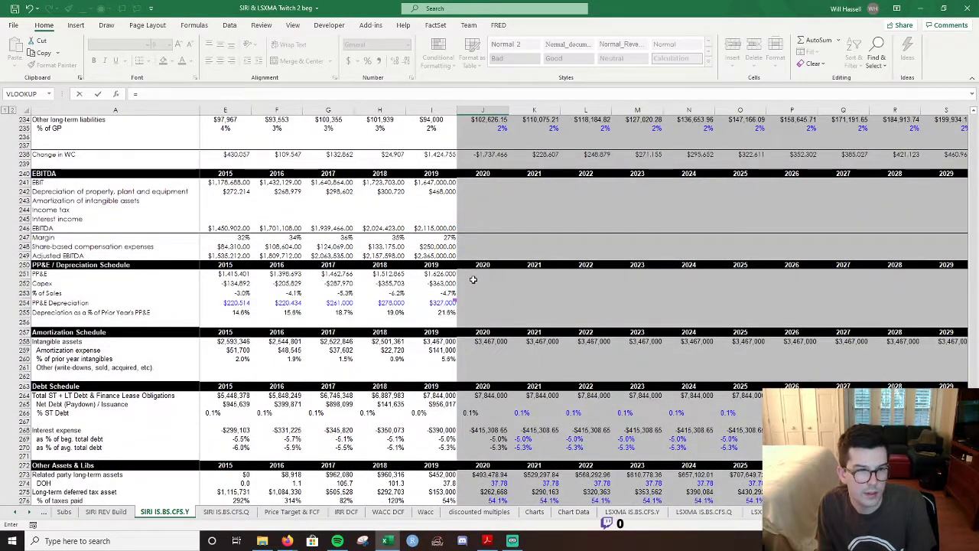
pyautogui.click(475, 304)
pyautogui.write('*')
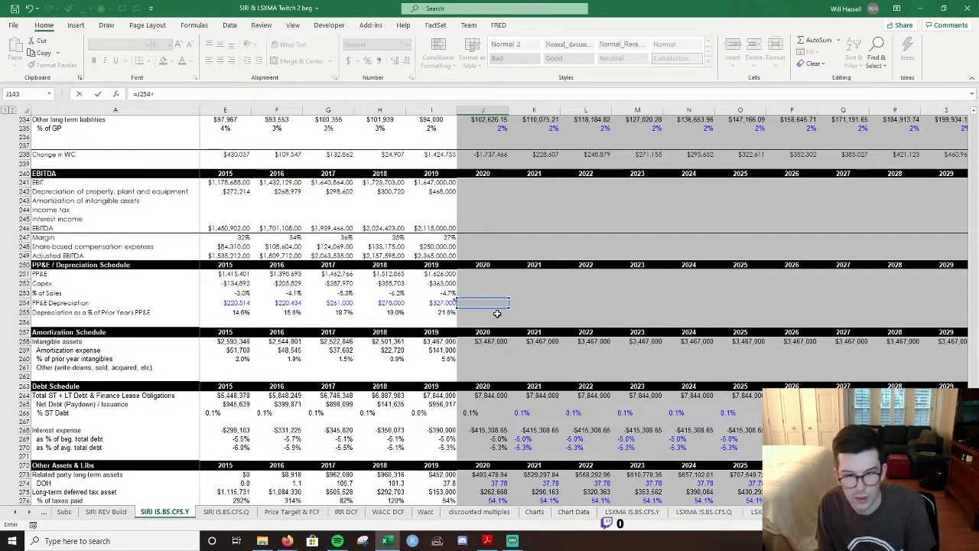
pyautogui.click(482, 350)
pyautogui.press('Return')
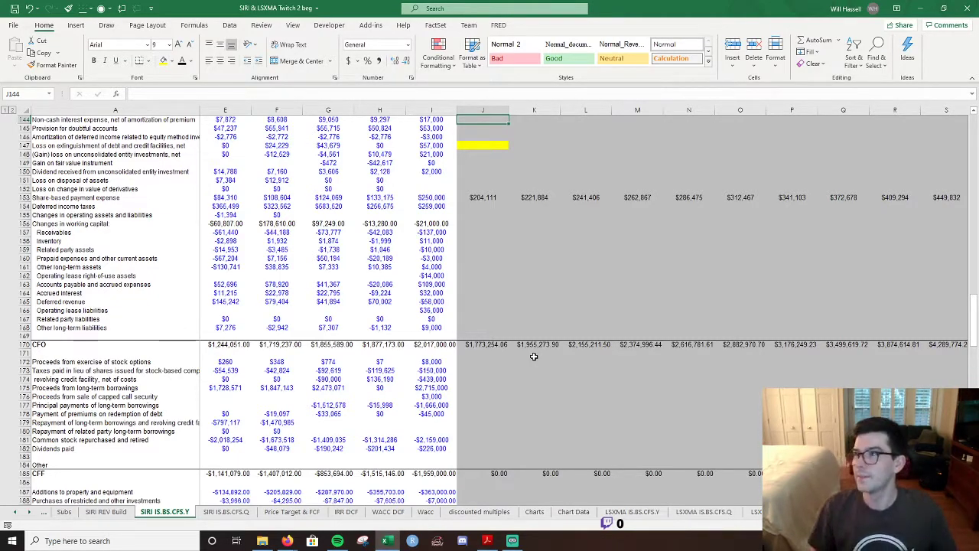
pyautogui.click(287, 541)
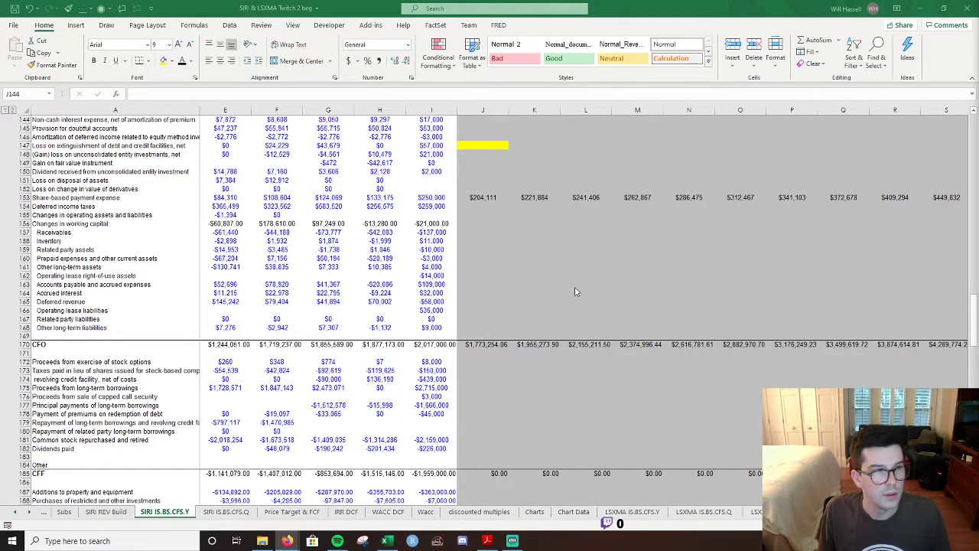
pyautogui.scroll(12, 531, 272)
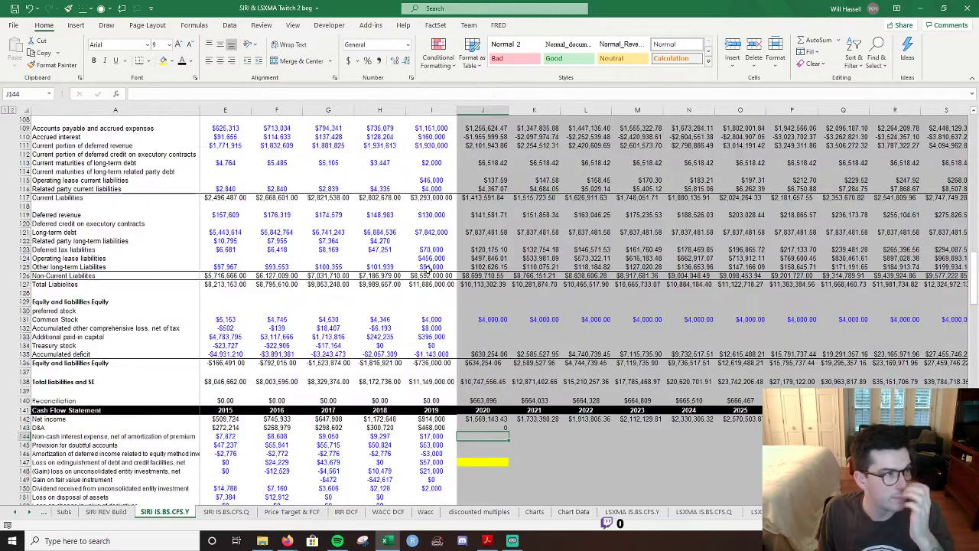
pyautogui.scroll(5, 431, 267)
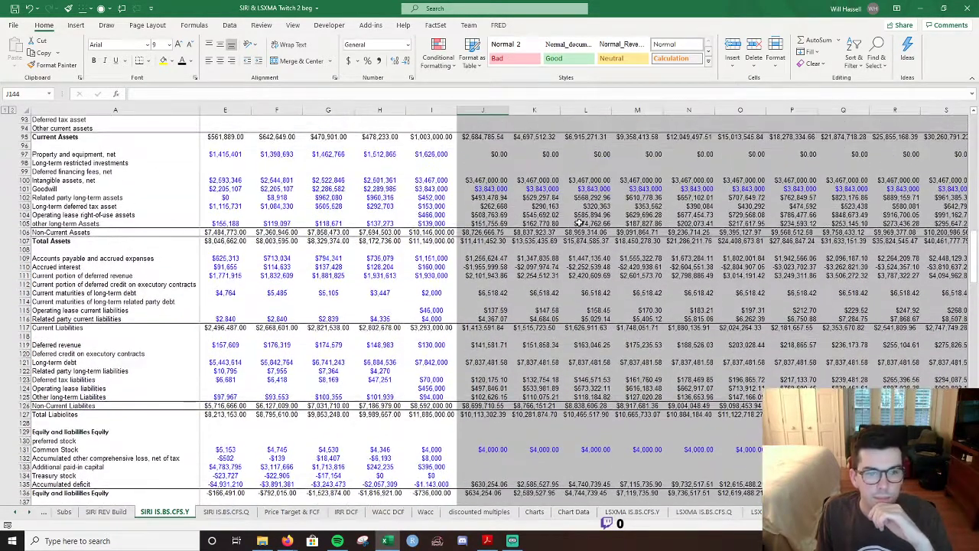
# Apply the Number format to the 2020 D&A cell J143.
pyautogui.scroll(-7, 580, 223)
pyautogui.press('Up')
pyautogui.press('Up')
pyautogui.press('Down')
pyautogui.press('alt')
pyautogui.press('h')
pyautogui.press('n')
pyautogui.hotkey('alt', 'Down')
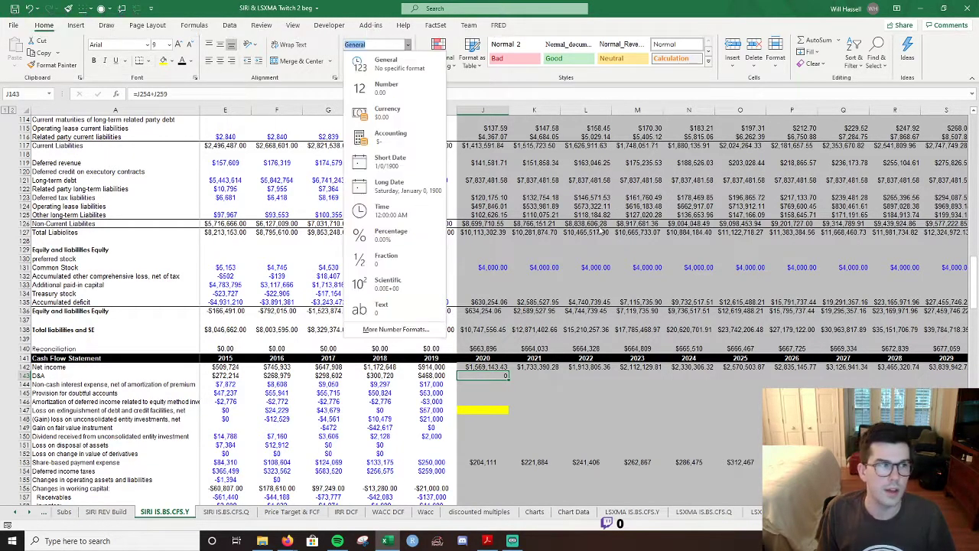
pyautogui.press('Down')
pyautogui.press('Return')
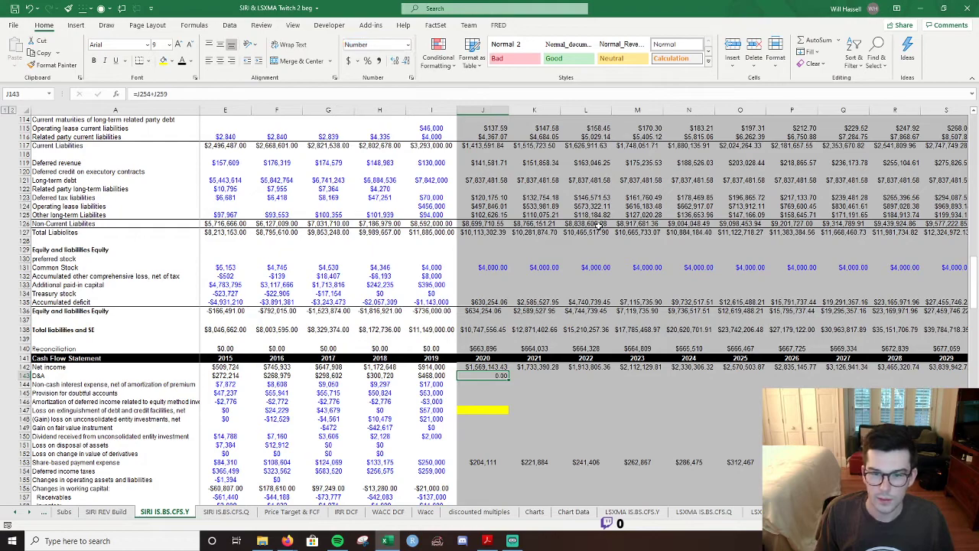
# Format the 2020 D&A cell J143 as Currency without decimals.
pyautogui.hotkey('shift', 'Right')
pyautogui.hotkey('shift', 'Left')
pyautogui.hotkey('alt', 'h')
pyautogui.press('n')
pyautogui.hotkey('alt', 'Down')
pyautogui.press('Down')
pyautogui.press('Return')
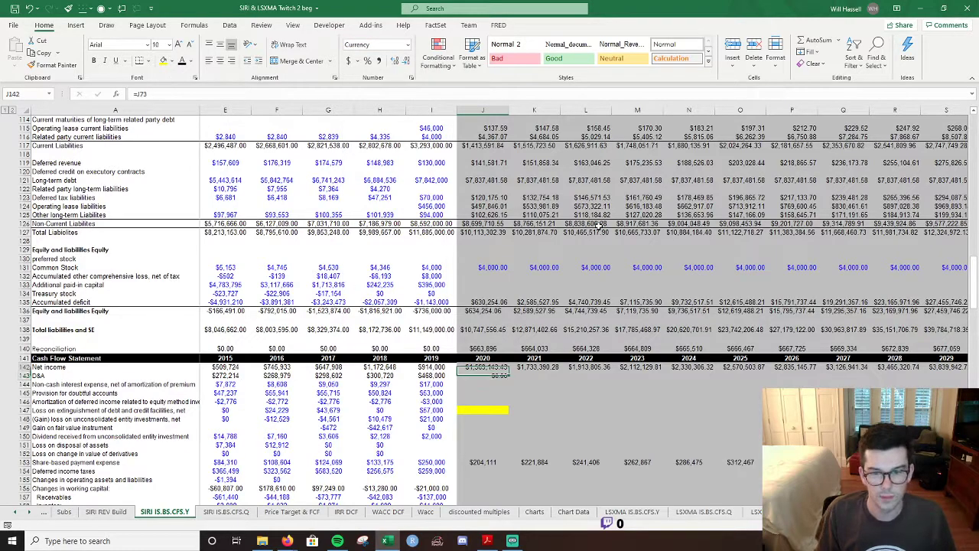
pyautogui.hotkey('alt', 'h')
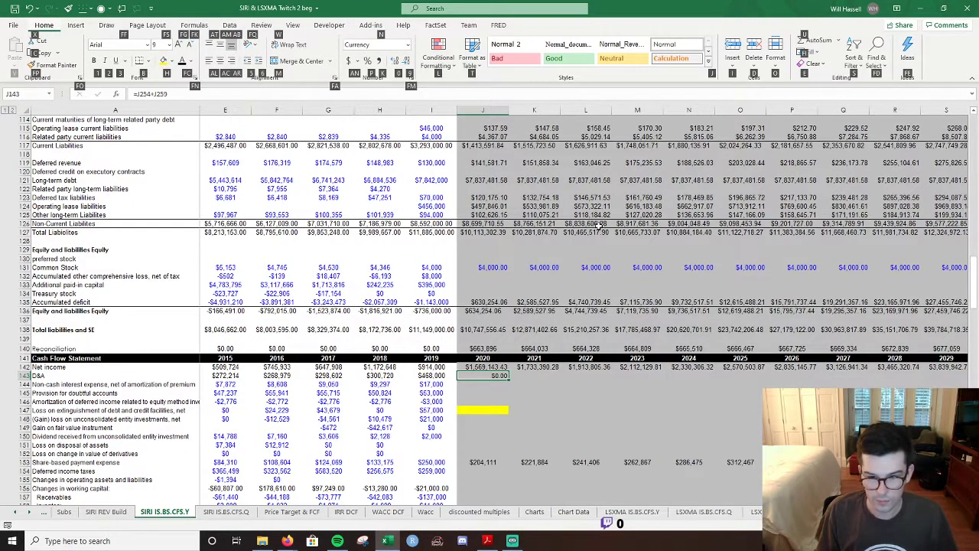
pyautogui.press('9')
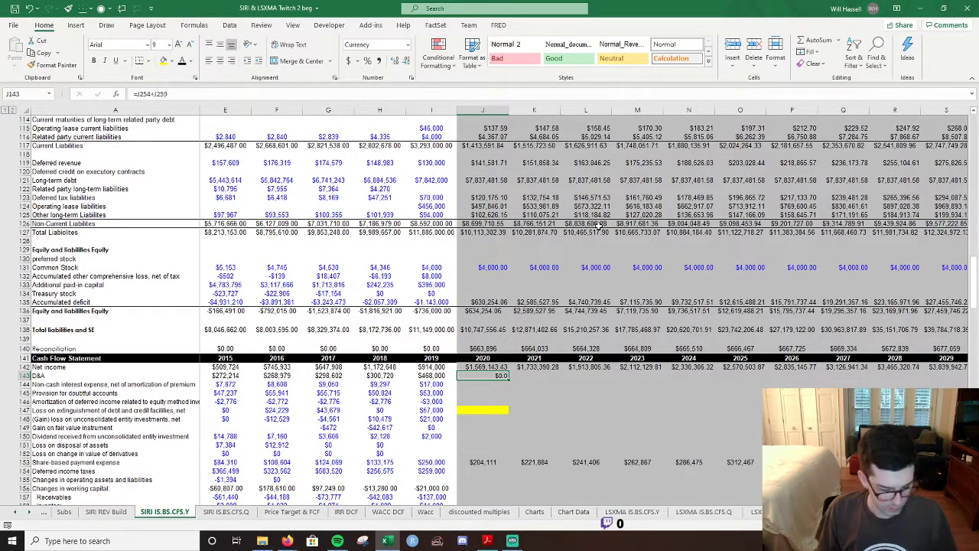
# Fill the D&A formula from J143 across to 2031 in U143.
pyautogui.hotkey('shift', 'Right')
pyautogui.hotkey('shift', 'Right')
pyautogui.hotkey('shift', 'Right')
pyautogui.hotkey('shift', 'Right')
pyautogui.hotkey('shift', 'Right')
pyautogui.hotkey('shift', 'Right')
pyautogui.hotkey('shift', 'Right')
pyautogui.hotkey('shift', 'Right')
pyautogui.hotkey('shift', 'Right')
pyautogui.hotkey('shift', 'Right')
pyautogui.hotkey('shift', 'Right')
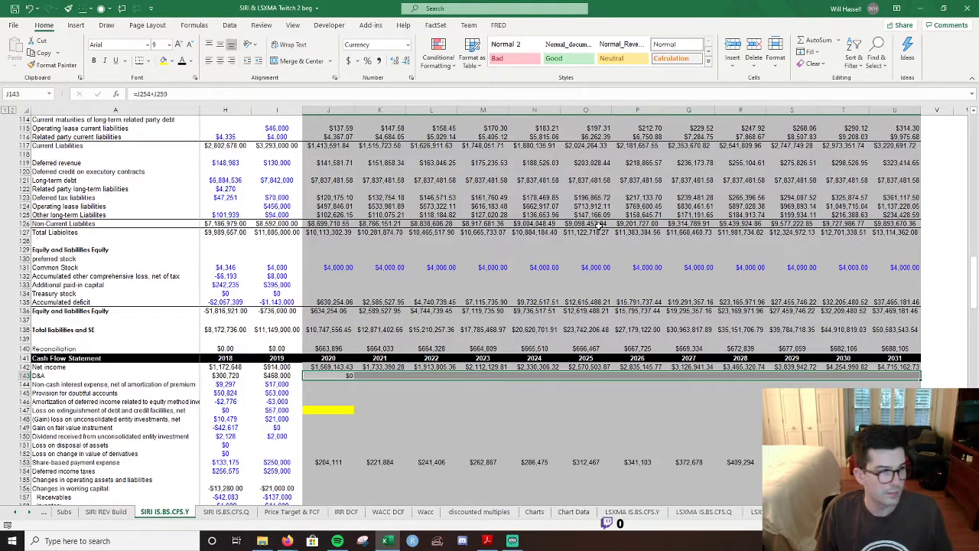
pyautogui.hotkey('ctrl', 'r')
pyautogui.press('Down')
# Examine the projected cash flow and working capital rows, then the EBITDA and PP&E / Depreciation schedules for missing projections.
pyautogui.scroll(-3, 665, 263)
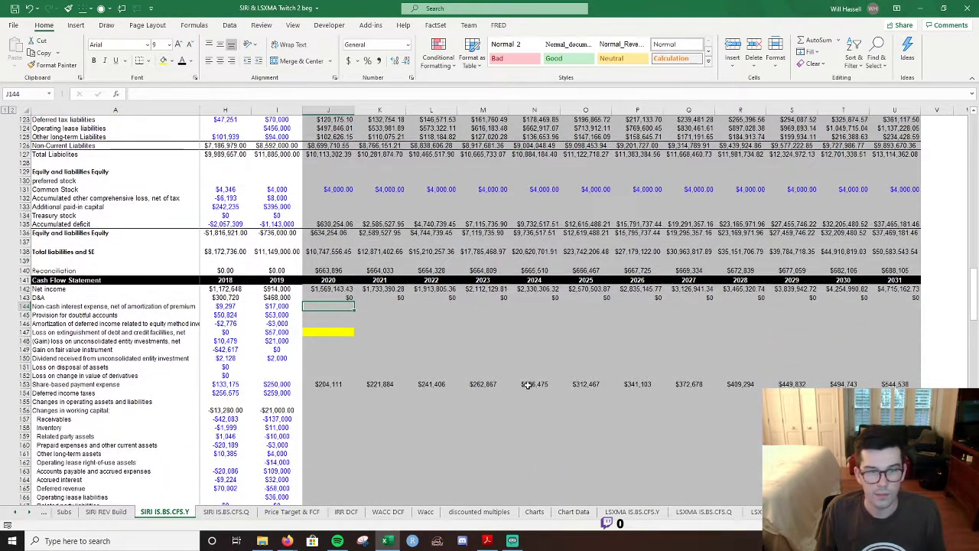
pyautogui.hscroll(-3, 551, 306)
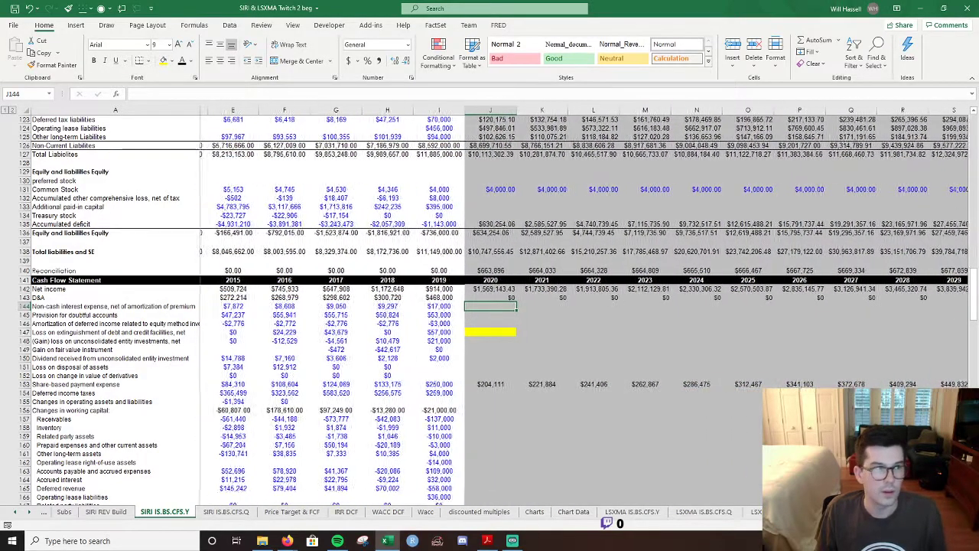
pyautogui.press('alt')
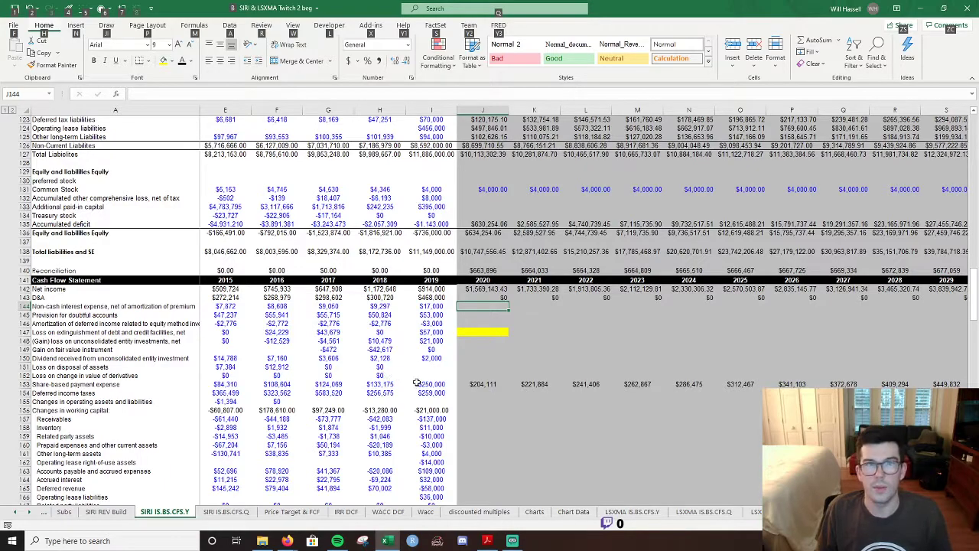
pyautogui.press('alt')
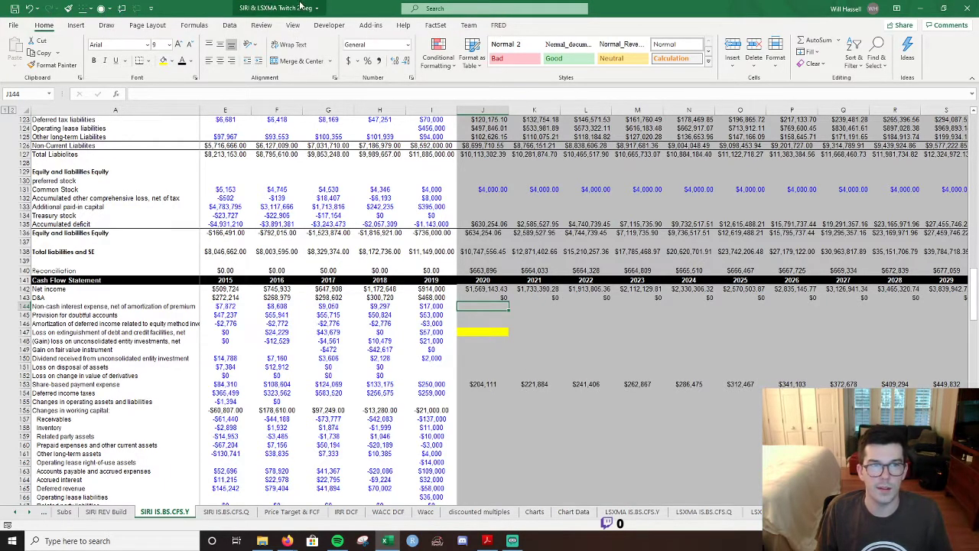
pyautogui.scroll(-4, 553, 289)
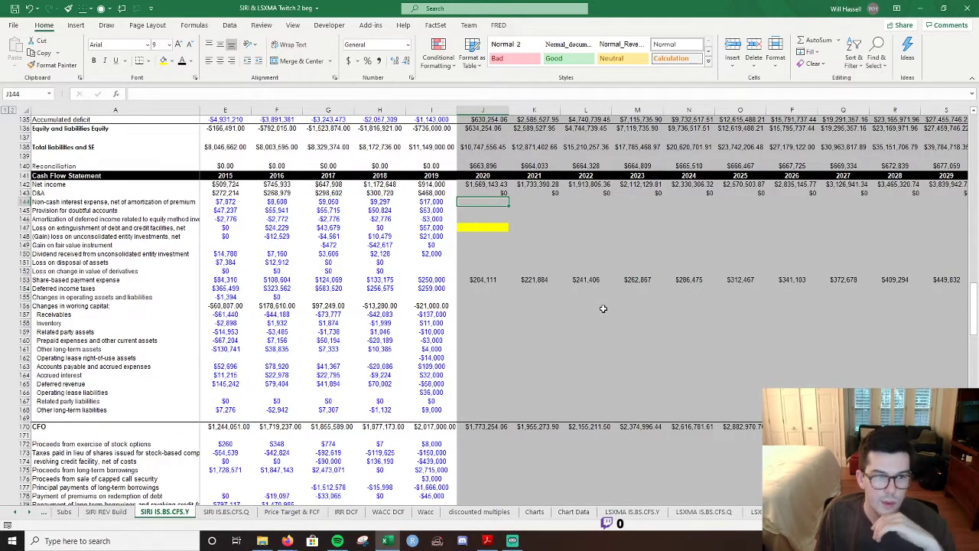
pyautogui.scroll(-3, 604, 309)
pyautogui.scroll(3, 608, 307)
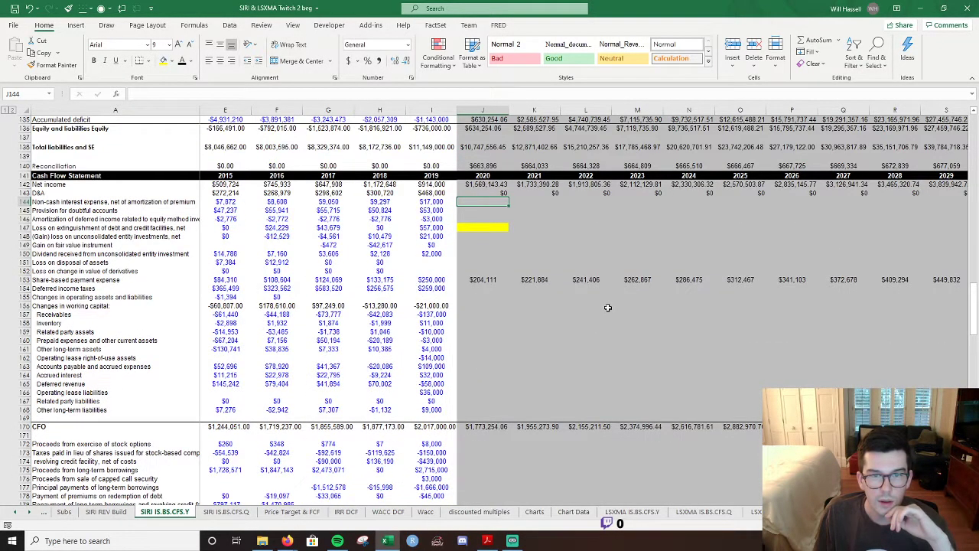
pyautogui.scroll(-20, 607, 307)
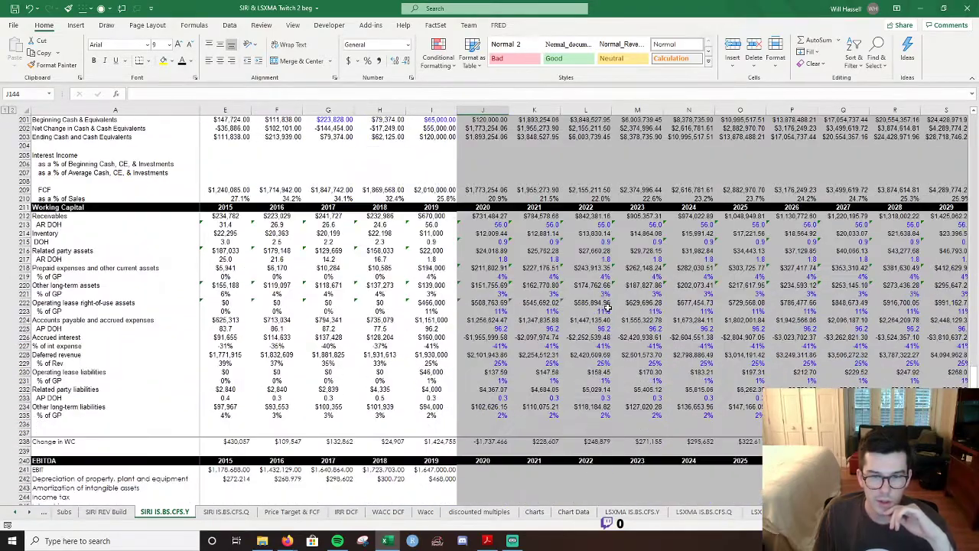
pyautogui.scroll(-7, 608, 308)
pyautogui.click(484, 291)
pyautogui.scroll(-3, 558, 300)
pyautogui.scroll(-1, 557, 300)
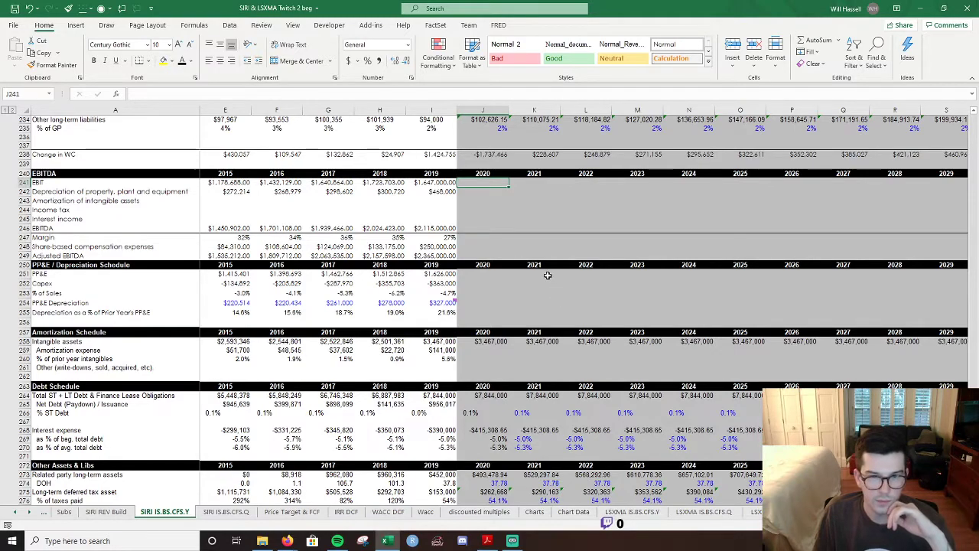
pyautogui.scroll(-3, 548, 276)
pyautogui.click(478, 193)
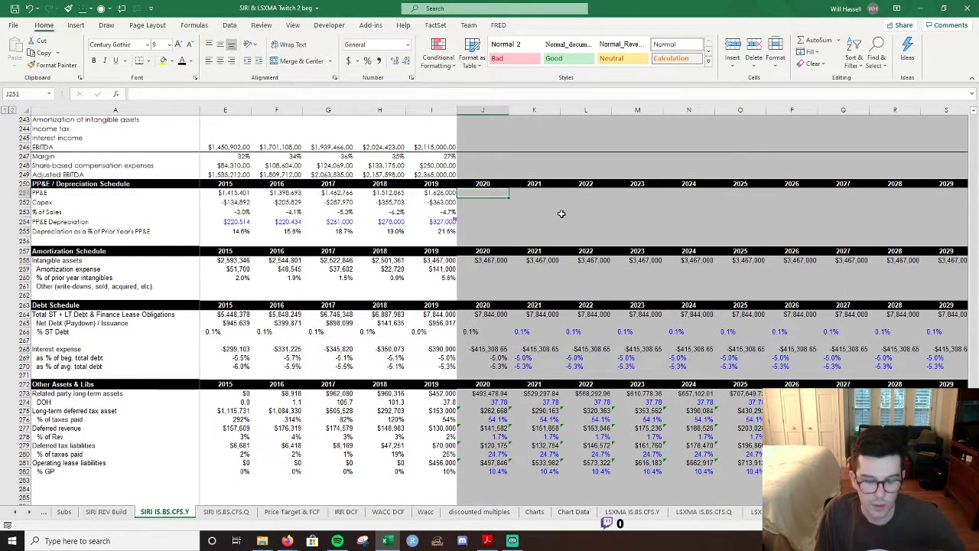
pyautogui.write('=')
pyautogui.press('Left')
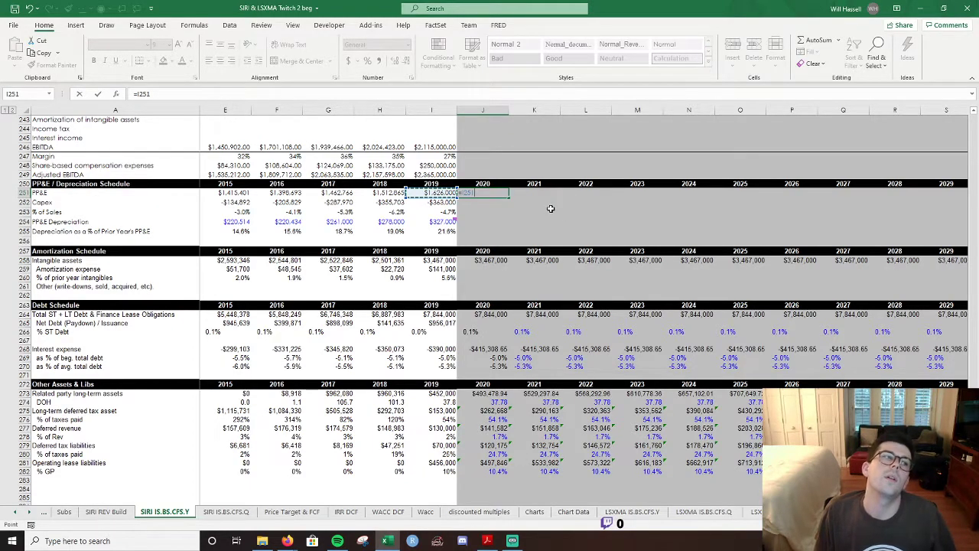
pyautogui.write('+')
pyautogui.press('Down')
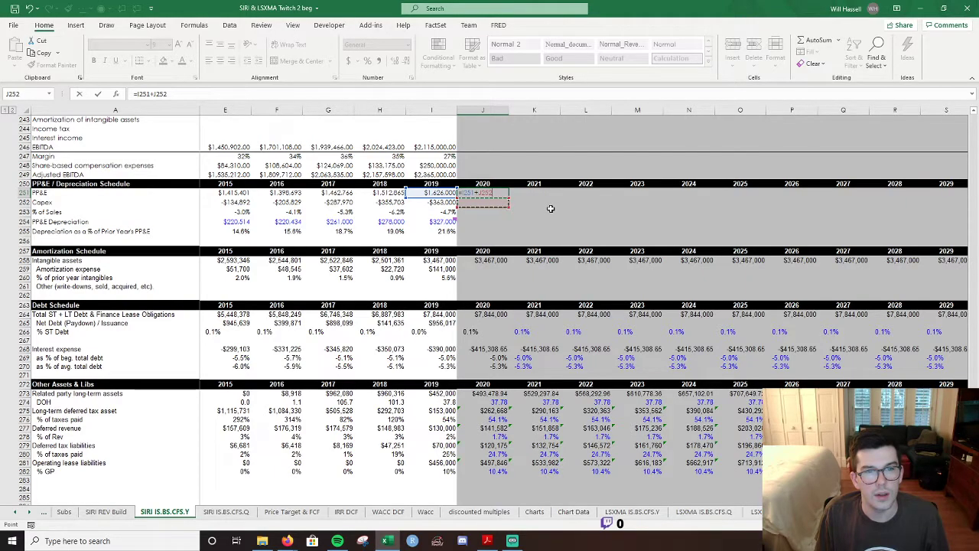
pyautogui.press('Escape')
# Examine the historical Capex formulas in row 252 and the average of the % of Sales values in C253:I253.
pyautogui.press('Left')
pyautogui.press('Down')
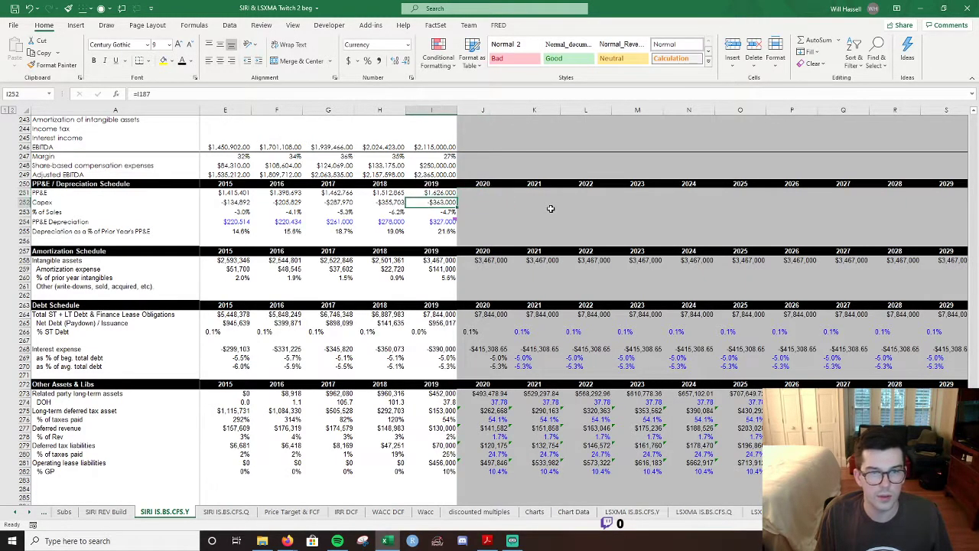
pyautogui.press('Left')
pyautogui.write('=H187')
pyautogui.press('Return')
pyautogui.press('Up')
pyautogui.press('Left')
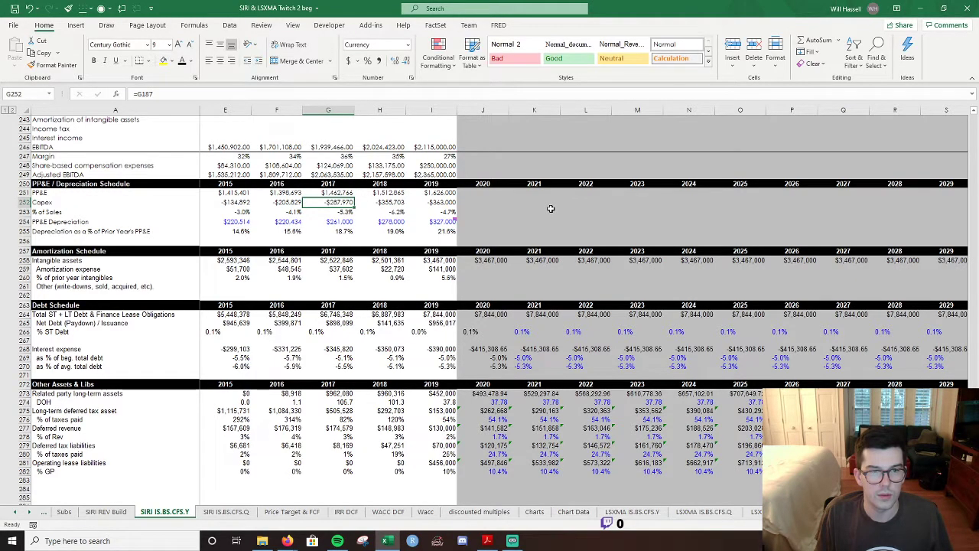
pyautogui.press('Right')
pyautogui.press('Right')
pyautogui.press('Right')
pyautogui.press('Left')
pyautogui.press('Home')
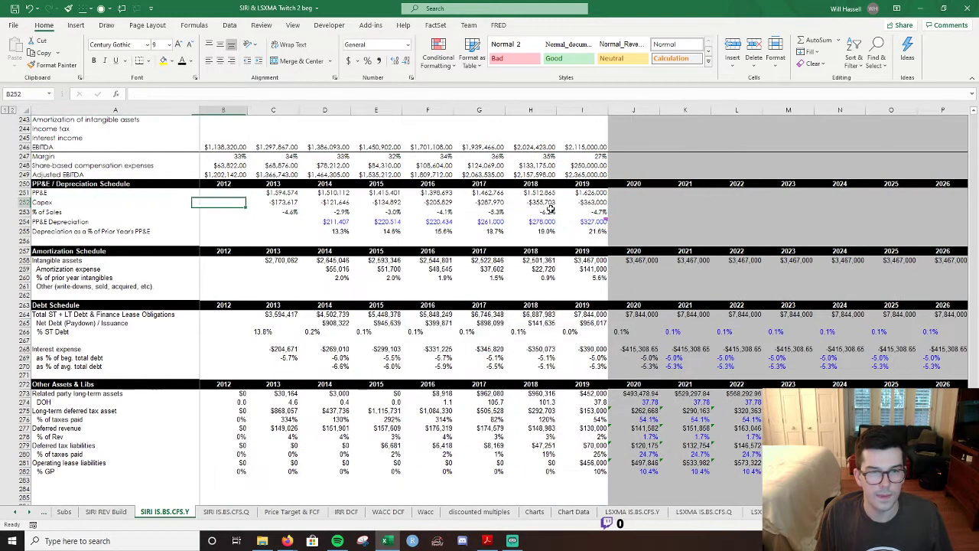
pyautogui.press('Down')
pyautogui.press('Right')
pyautogui.hotkey('shift', 'Right')
pyautogui.hotkey('ctrl', 'shift', 'Right')
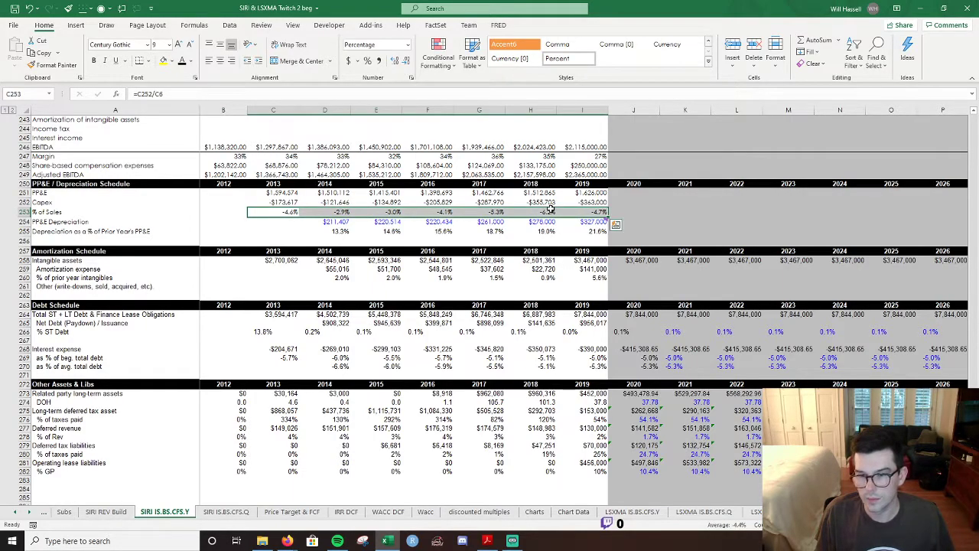
# Calculate the 2020 Capex % of Sales in J253 as the average of C253:I253.
pyautogui.hotkey('ctrl', 'Right')
pyautogui.press('Right')
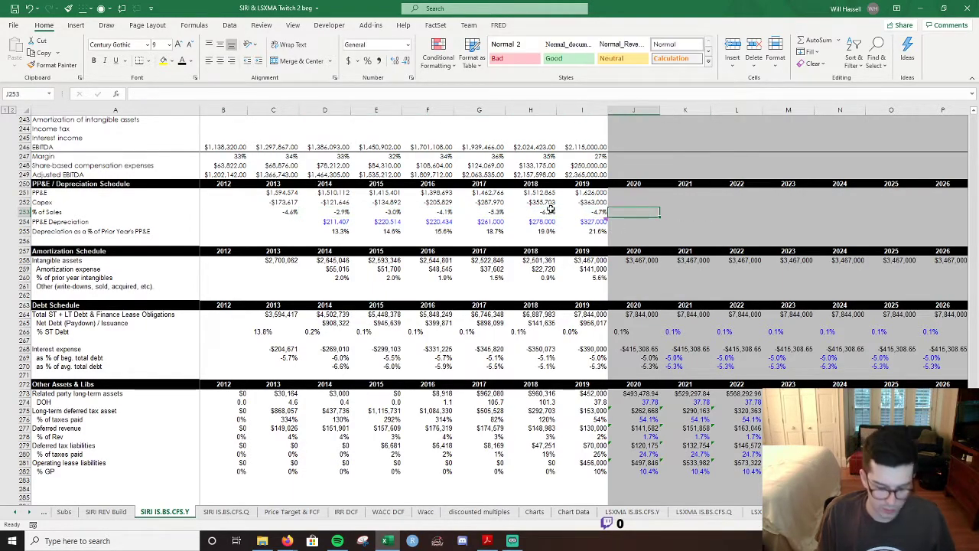
pyautogui.write('=averag')
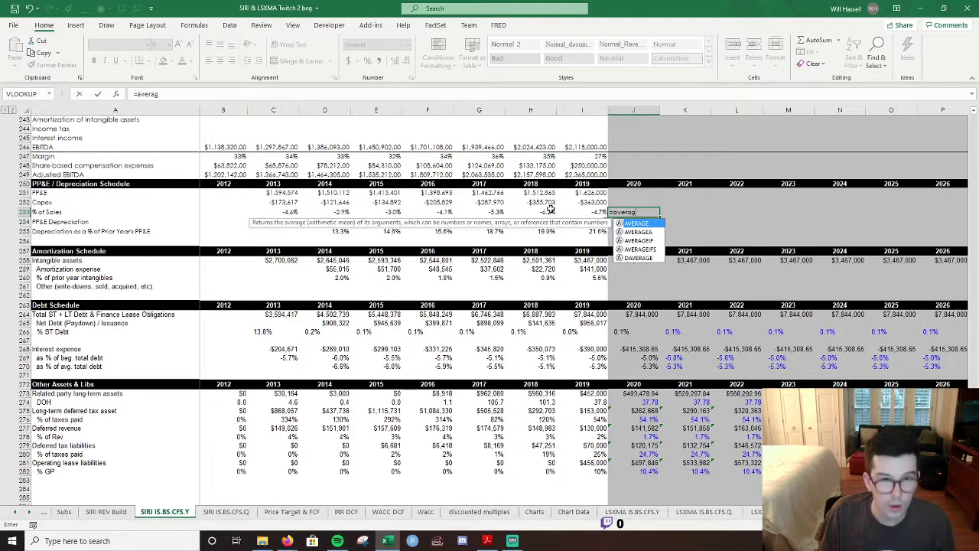
pyautogui.write('e')
pyautogui.press('Tab')
pyautogui.press('Left')
pyautogui.press('Left')
pyautogui.press('Left')
pyautogui.press('Left')
pyautogui.press('Left')
pyautogui.press('Left')
pyautogui.press('Left')
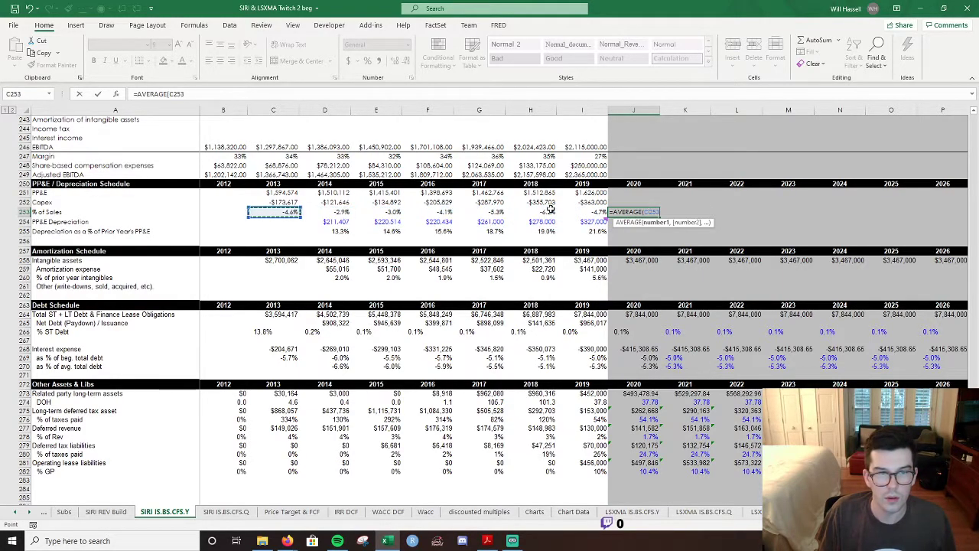
pyautogui.hotkey('shift', 'Right')
pyautogui.hotkey('shift', 'Right')
pyautogui.hotkey('shift', 'Right')
pyautogui.hotkey('shift', 'Right')
pyautogui.hotkey('shift', 'Right')
pyautogui.hotkey('shift', 'Right')
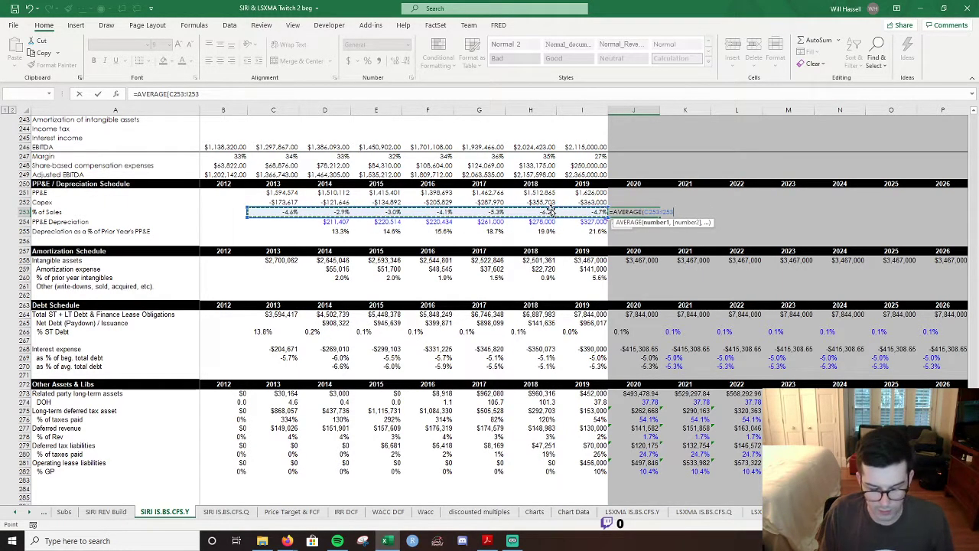
pyautogui.press('Return')
# Link the 2021 Capex % of Sales in K253 to J253 and give it a blue font.
pyautogui.press('Up')
pyautogui.press('Right')
pyautogui.write('=')
pyautogui.press('Left')
pyautogui.hotkey('ctrl', 'Return')
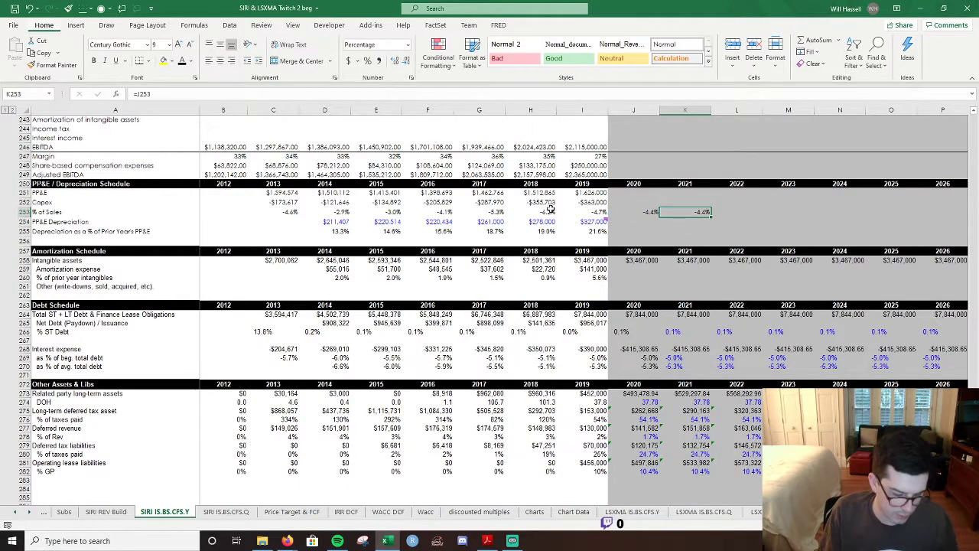
pyautogui.hotkey('alt', 'h')
pyautogui.press('f')
pyautogui.press('c')
pyautogui.press('Up')
pyautogui.press('Up')
pyautogui.press('Return')
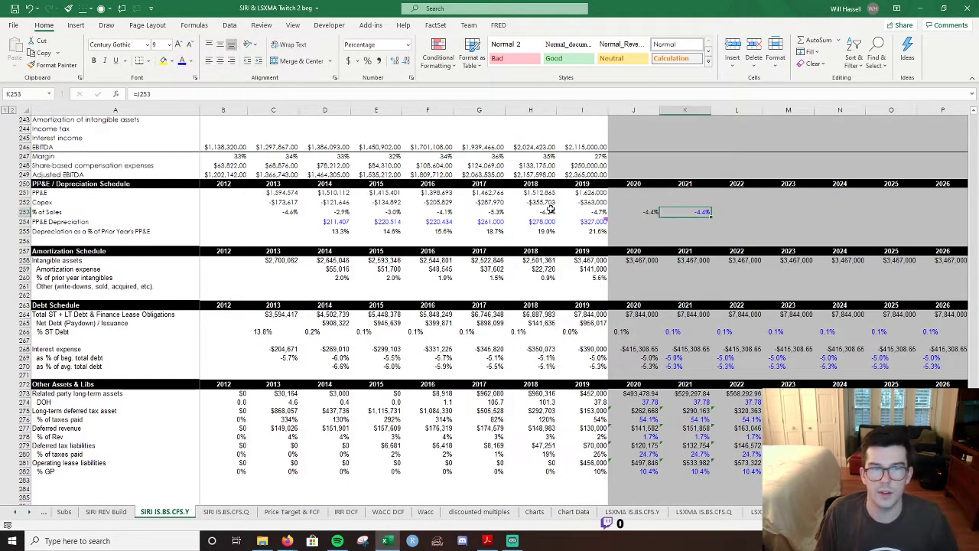
# Fill the Capex % of Sales formula from K253 across to 2031 in U253.
pyautogui.press('Left')
pyautogui.press('F2')
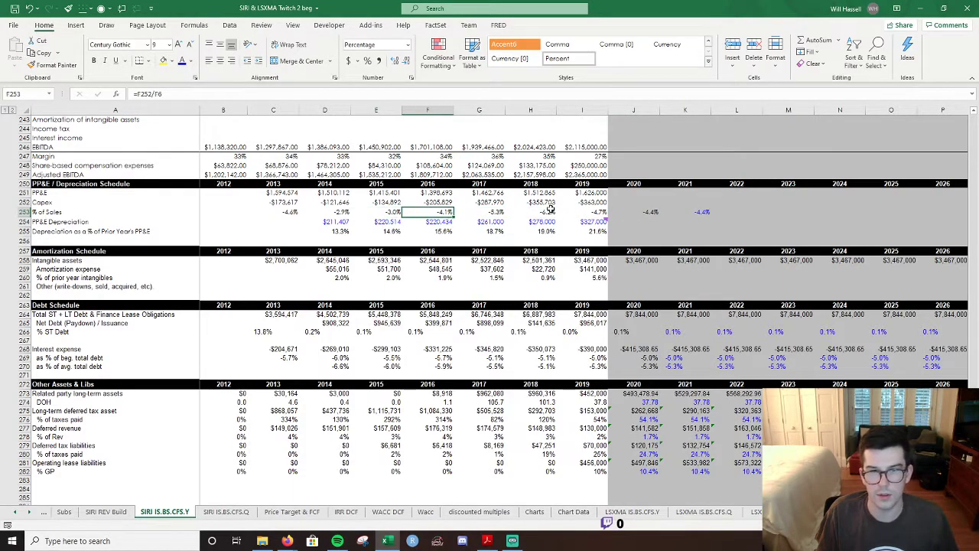
pyautogui.press('Escape')
pyautogui.press('Right')
pyautogui.hotkey('shift', 'Right')
pyautogui.hotkey('shift', 'Right')
pyautogui.hotkey('shift', 'Right')
pyautogui.hotkey('shift', 'Right')
pyautogui.hotkey('shift', 'Right')
pyautogui.hotkey('shift', 'Right')
pyautogui.hotkey('shift', 'Right')
pyautogui.hotkey('shift', 'Right')
pyautogui.hotkey('shift', 'Right')
pyautogui.hotkey('shift', 'Right')
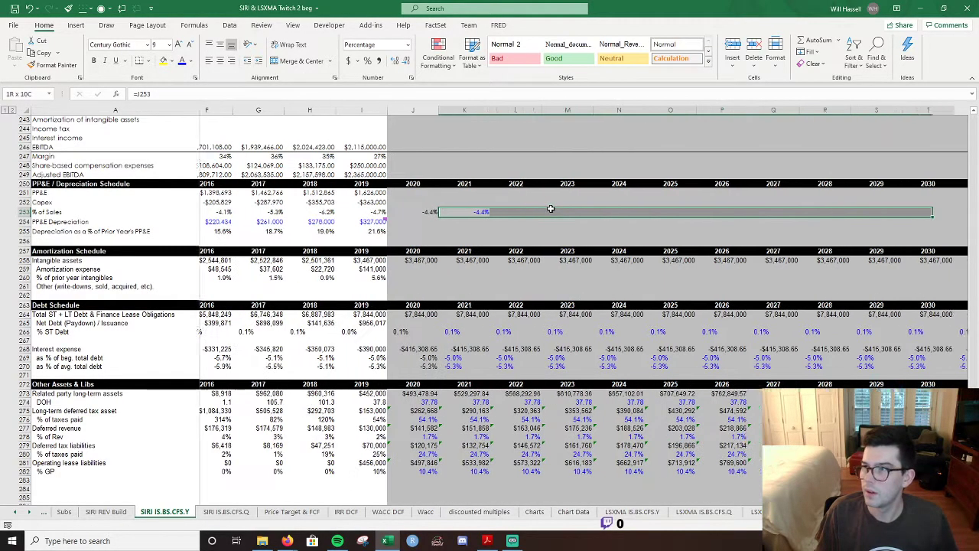
pyautogui.hotkey('ctrl', 'r')
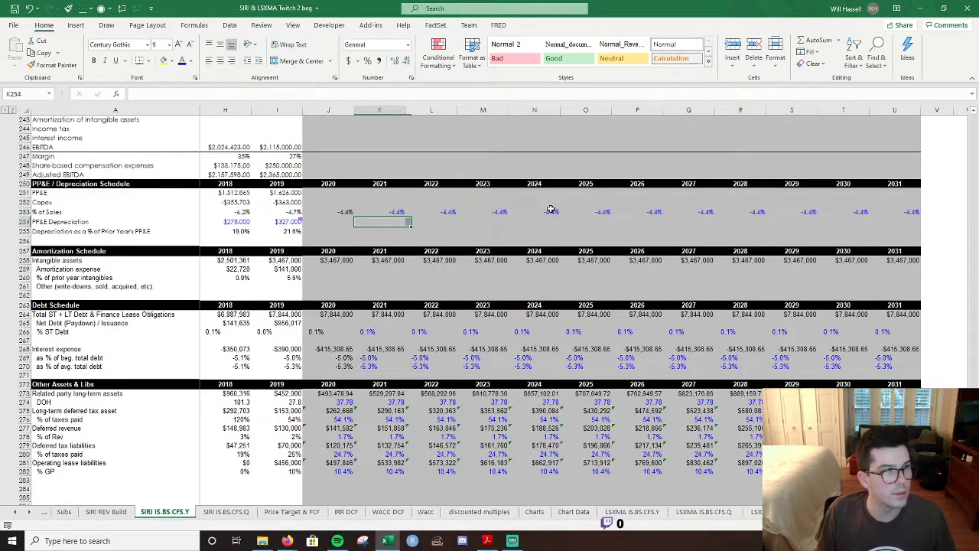
# Consult the PP&E / Depreciation schedule on the IS.BS.CFS-Y sheet of the FWONK Q1 2020 workbook, and return to the SIRI workbook.
pyautogui.press('Down')
pyautogui.press('Down')
pyautogui.press('Left')
pyautogui.press('Left')
pyautogui.press('Right')
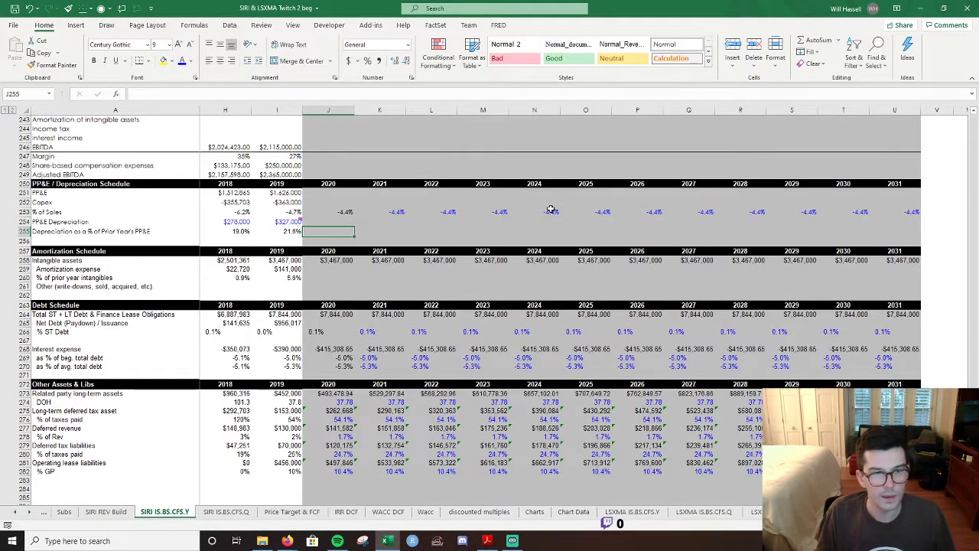
pyautogui.click(262, 541)
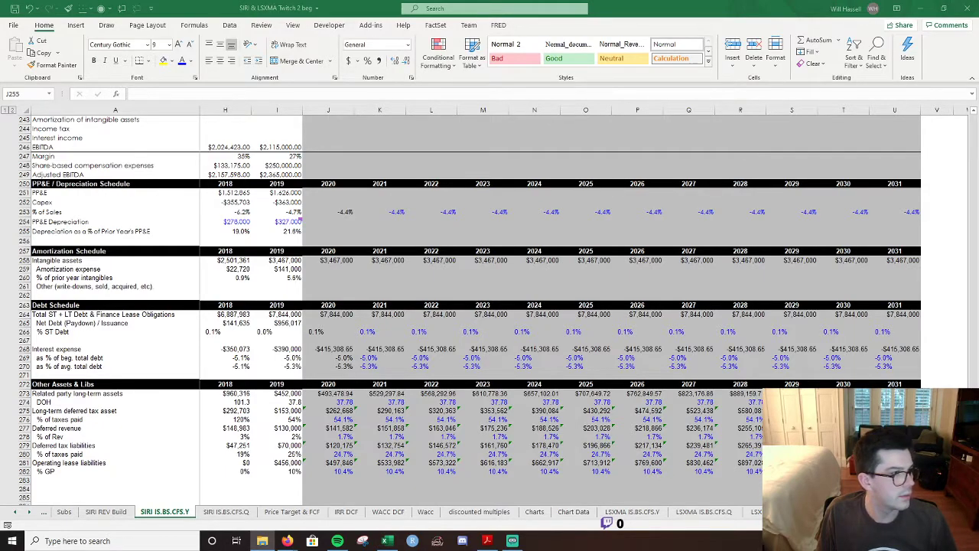
pyautogui.hotkey('alt', 'Tab')
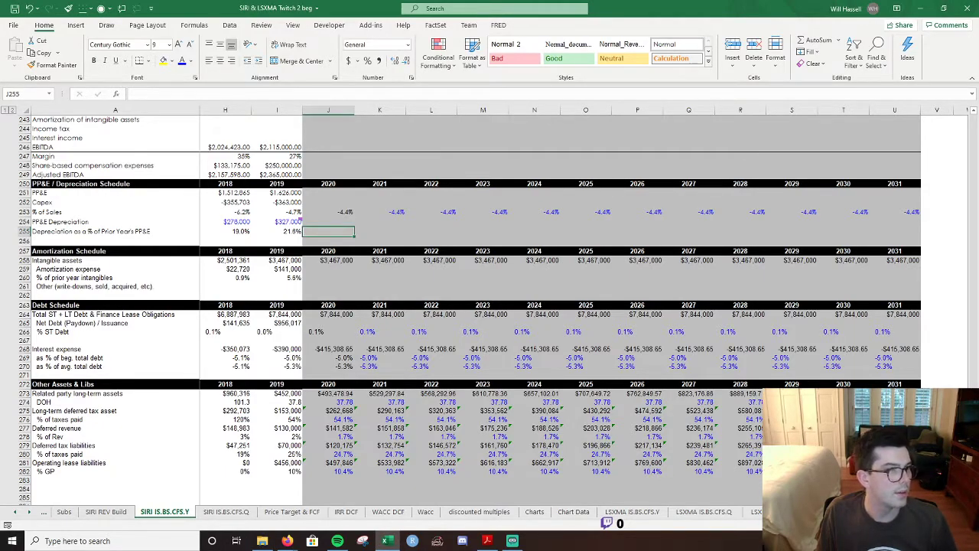
pyautogui.hotkey('alt', 'Tab')
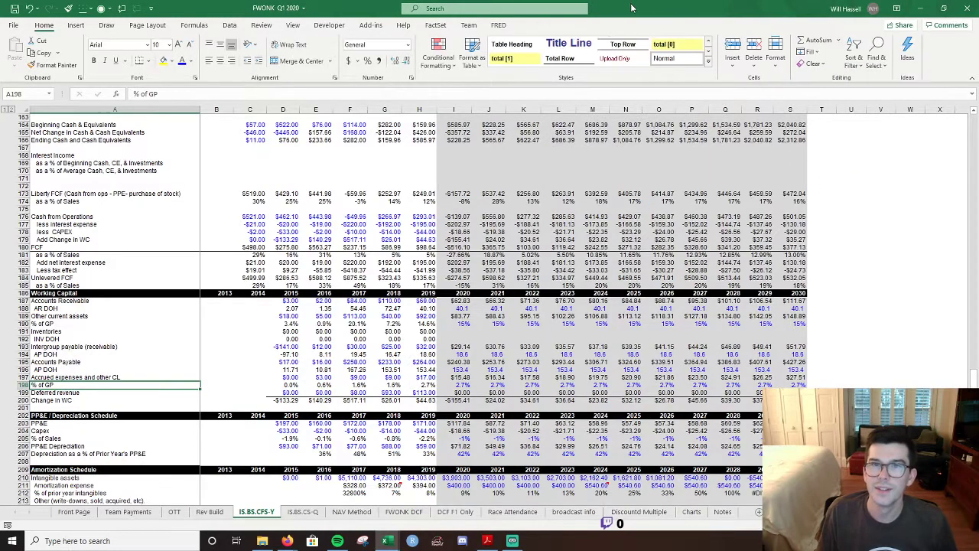
pyautogui.hotkey('alt', 'Tab')
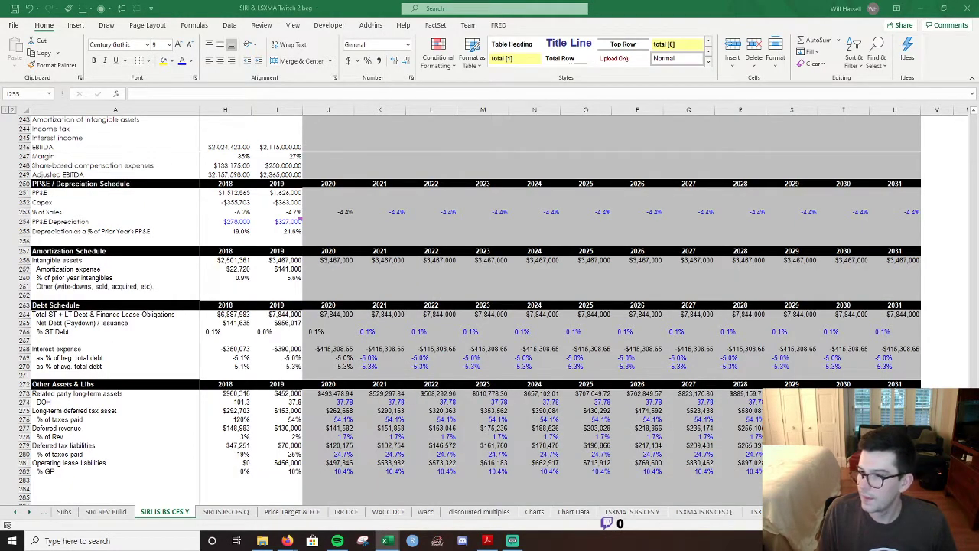
pyautogui.press('F2')
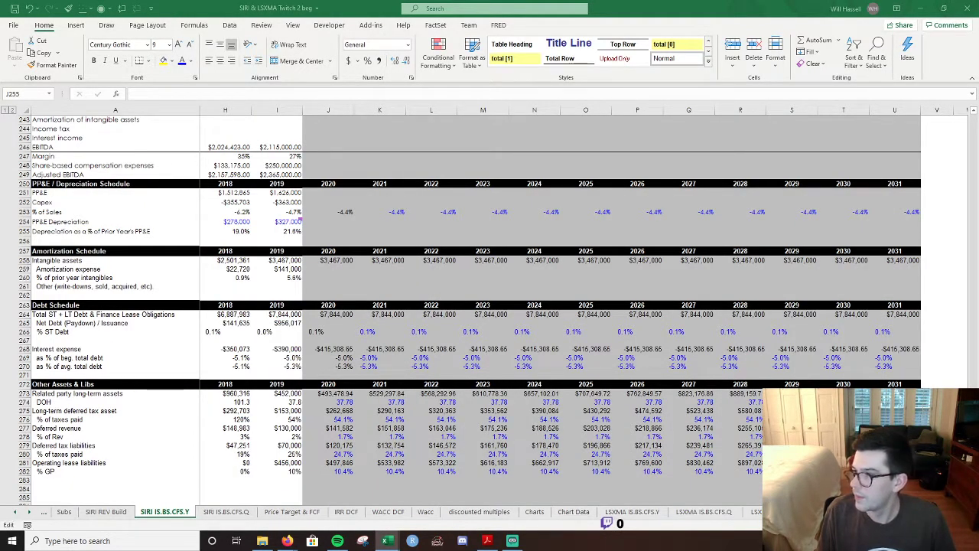
pyautogui.press('Escape')
# Try calculating 2020 PP&E in J251 as =J252-J254, and undo the entry along with the accidental clearing of the 2020 header.
pyautogui.write('=')
pyautogui.click(342, 200)
pyautogui.write('-')
pyautogui.press('Down')
pyautogui.press('Down')
pyautogui.press('Down')
pyautogui.write('-')
pyautogui.press('Return')
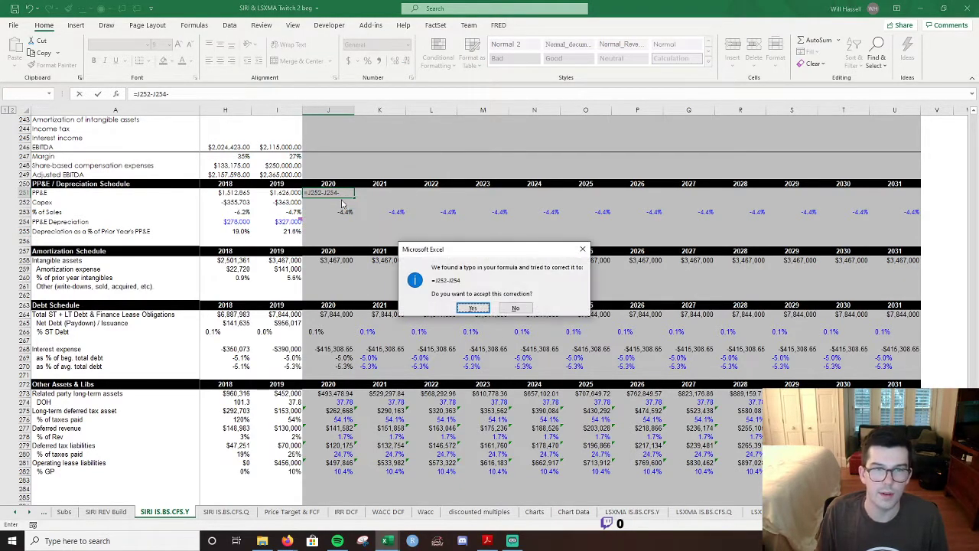
pyautogui.click(516, 309)
pyautogui.press('BackSpace')
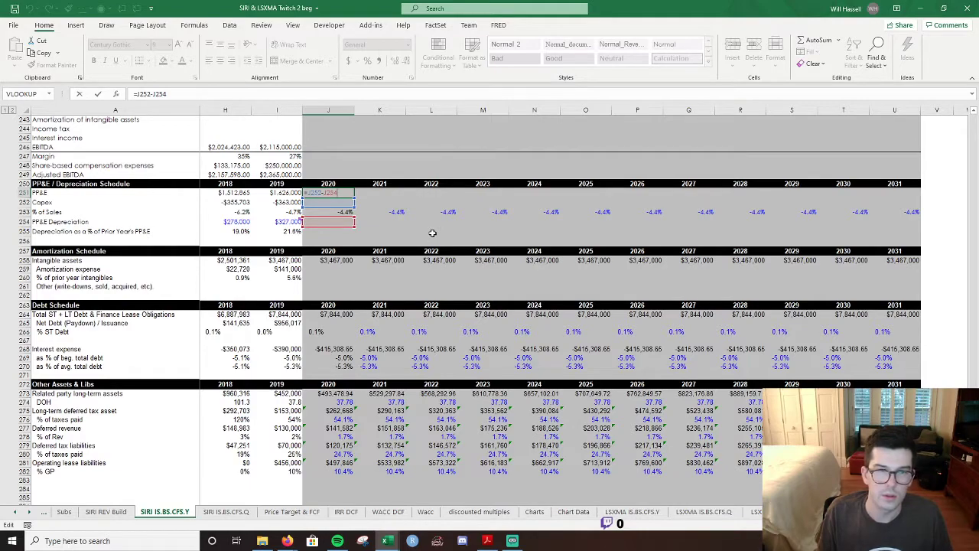
pyautogui.hotkey('ctrl', 'Return')
pyautogui.press('Up')
pyautogui.press('Delete')
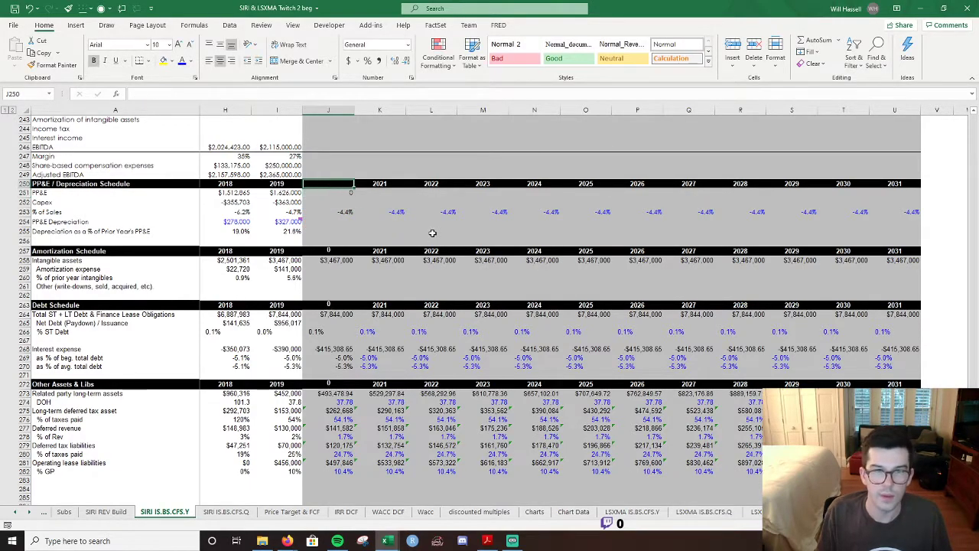
pyautogui.hotkey('ctrl', 'z')
pyautogui.press('Down')
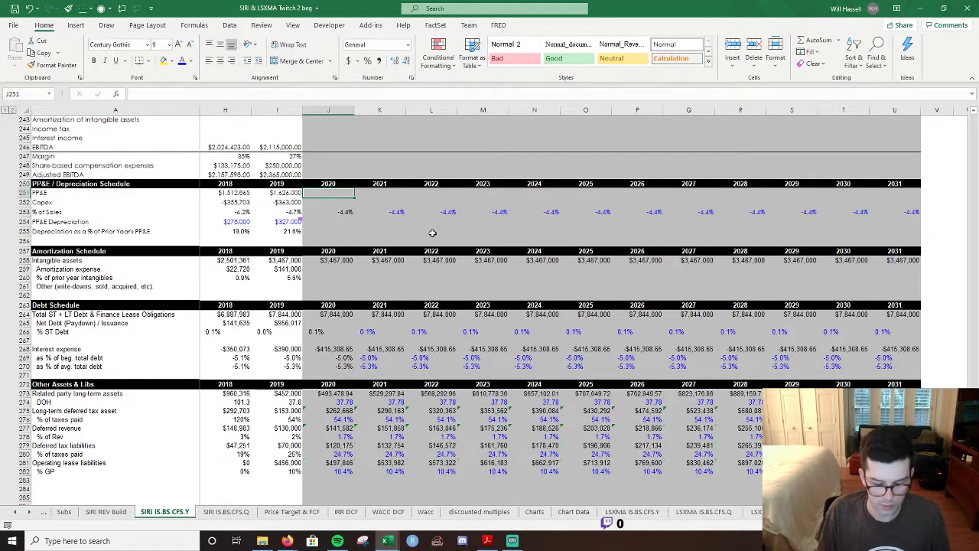
# Calculate 2020 PP&E in J251 as prior-year PP&E minus Capex minus PP&E Depreciation (=I251-J252-J254).
pyautogui.write('=')
pyautogui.press('Left')
pyautogui.write('-')
pyautogui.press('Down')
pyautogui.write('-')
pyautogui.press('Down')
pyautogui.press('Down')
pyautogui.press('Down')
pyautogui.press('Return')
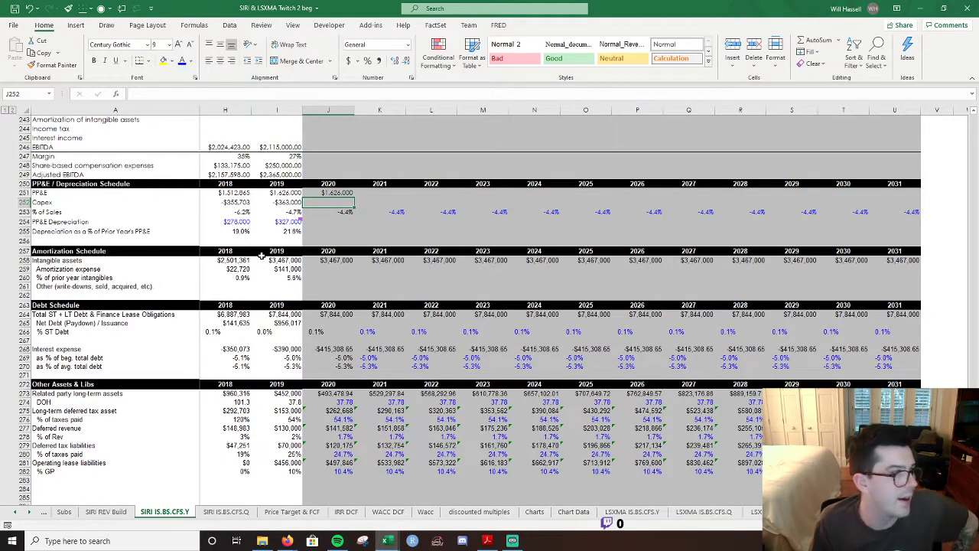
# Fill the PP&E formula from J251 across to 2031 in U251.
pyautogui.press('Up')
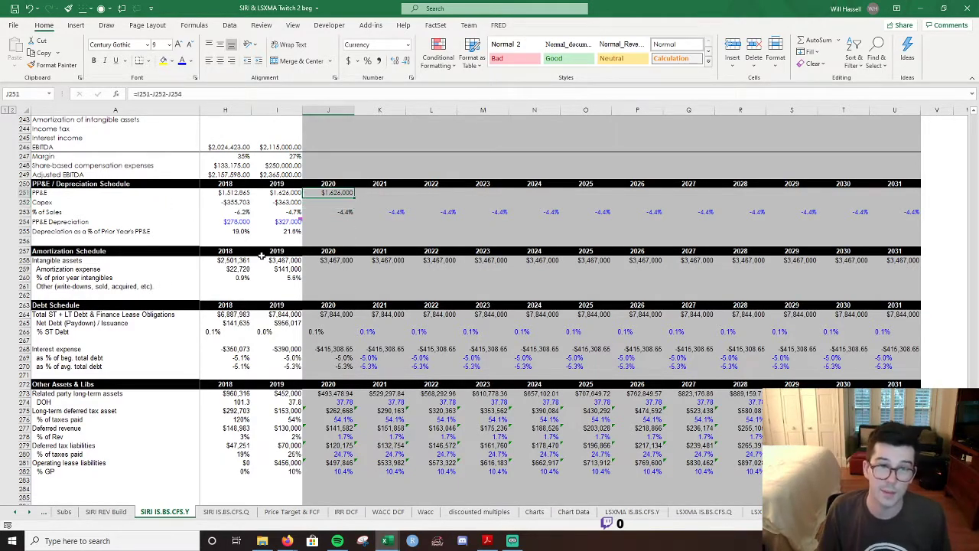
pyautogui.hotkey('shift', 'Right')
pyautogui.hotkey('shift', 'Right')
pyautogui.hotkey('shift', 'Right')
pyautogui.hotkey('shift', 'Right')
pyautogui.hotkey('shift', 'Right')
pyautogui.hotkey('shift', 'Right')
pyautogui.hotkey('shift', 'Right')
pyautogui.hotkey('shift', 'Right')
pyautogui.hotkey('shift', 'Right')
pyautogui.hotkey('shift', 'Right')
pyautogui.hotkey('shift', 'Right')
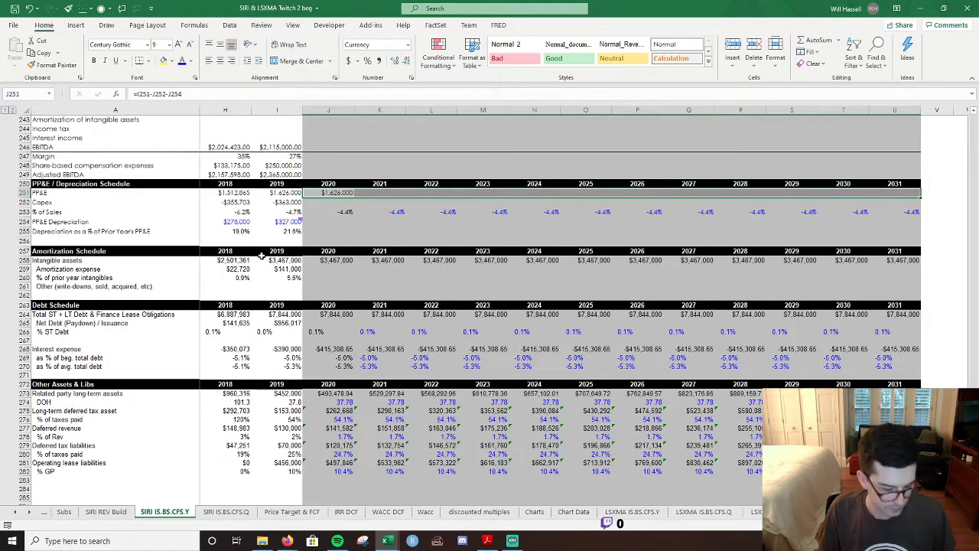
pyautogui.hotkey('ctrl', 'r')
# Calculate 2020 Capex in J252 as % of Sales times revenue (=J253*J6).
pyautogui.press('Down')
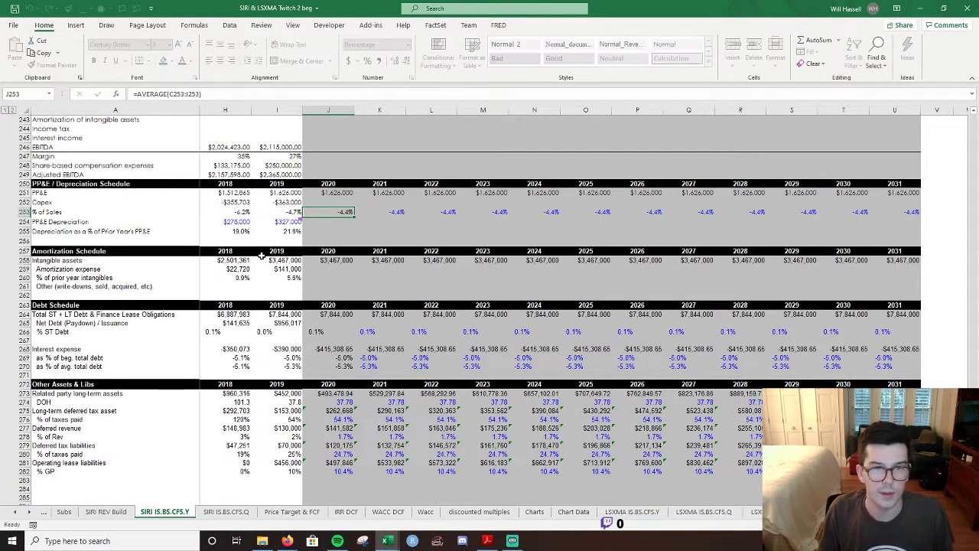
pyautogui.write('=')
pyautogui.press('Down')
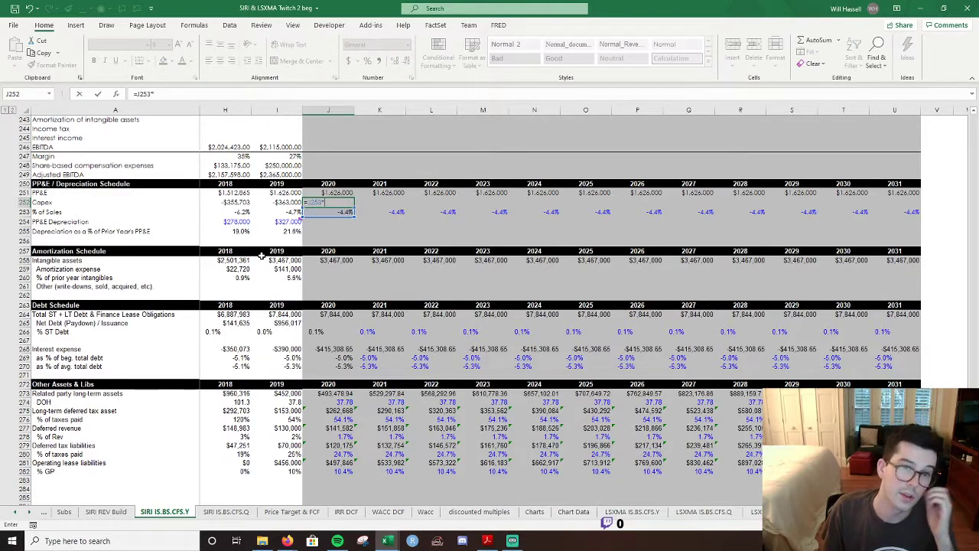
pyautogui.write('*(')
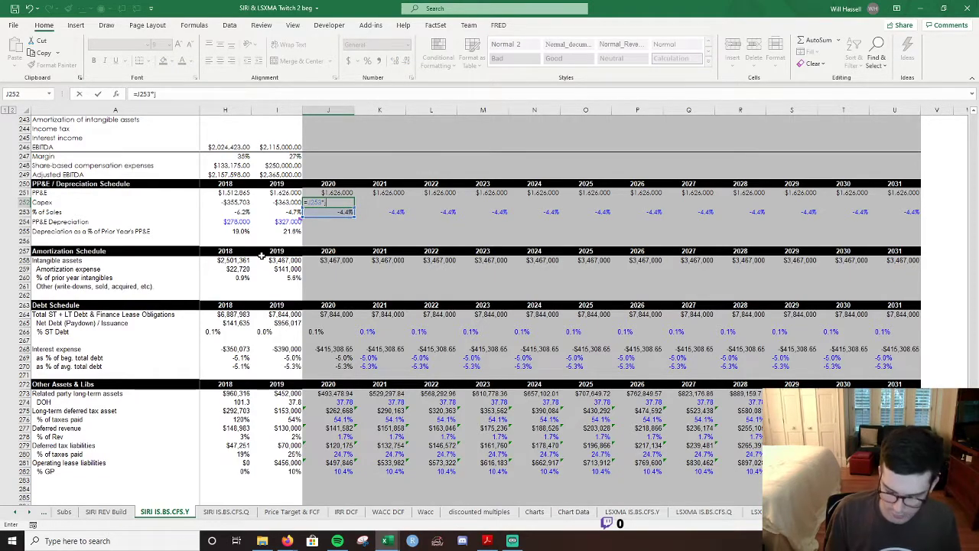
pyautogui.press('Return')
# Reduce the number of decimal places shown for 2020 Capex in J252.
pyautogui.press('Up')
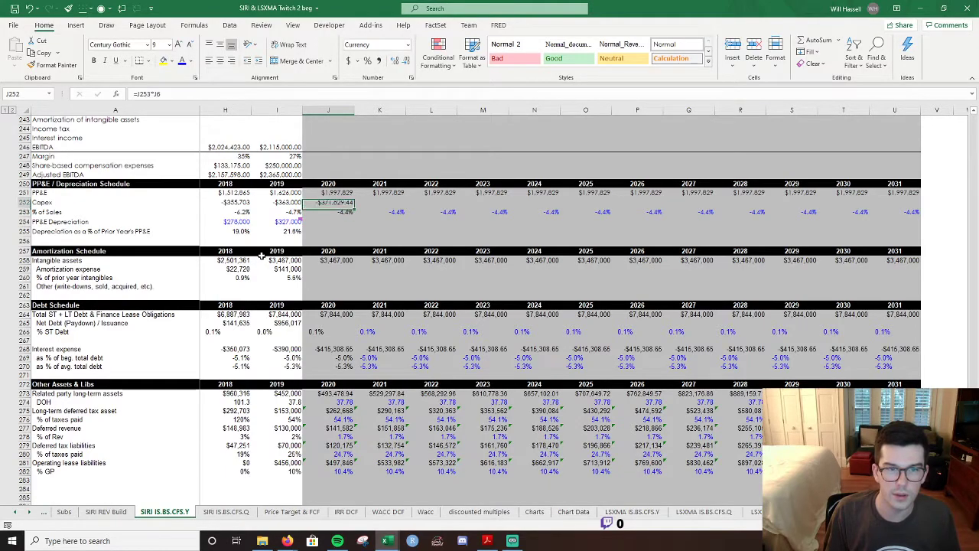
pyautogui.press('alt')
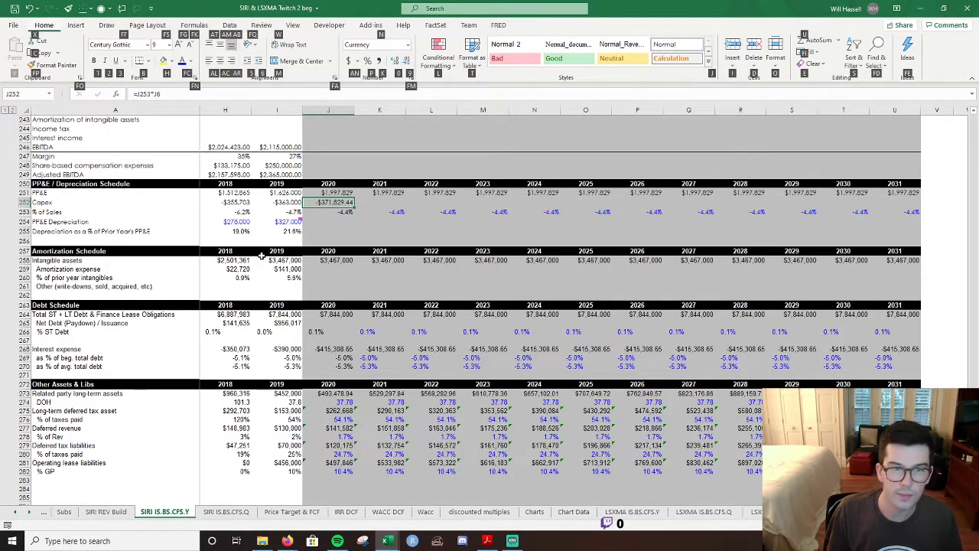
pyautogui.press('0')
pyautogui.press('alt')
pyautogui.press('h')
pyautogui.press('9')
pyautogui.press('alt')
pyautogui.press('h')
pyautogui.press('9')
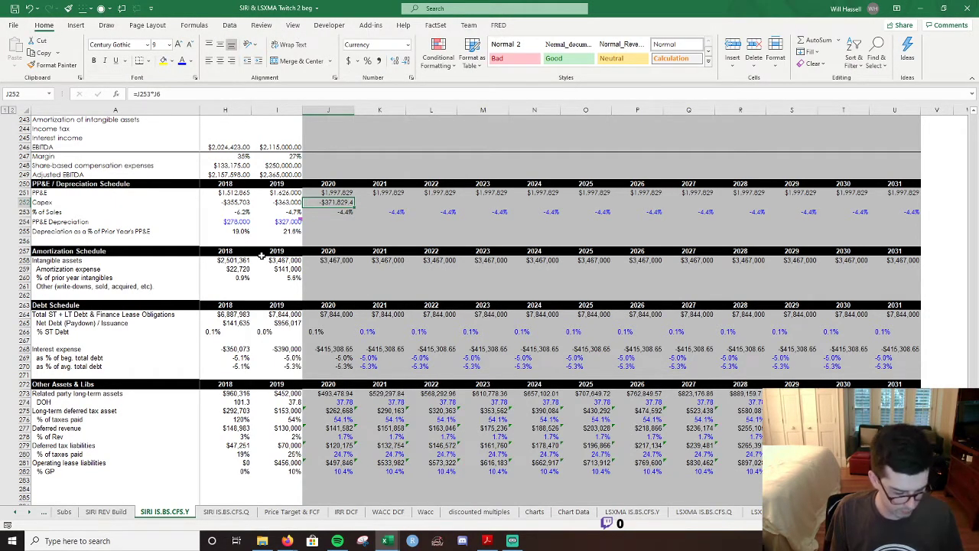
# Show the 2020 Capex in J252 without decimals and fill its formula across the row through 2031.
pyautogui.press('alt')
pyautogui.press('h')
pyautogui.press('9')
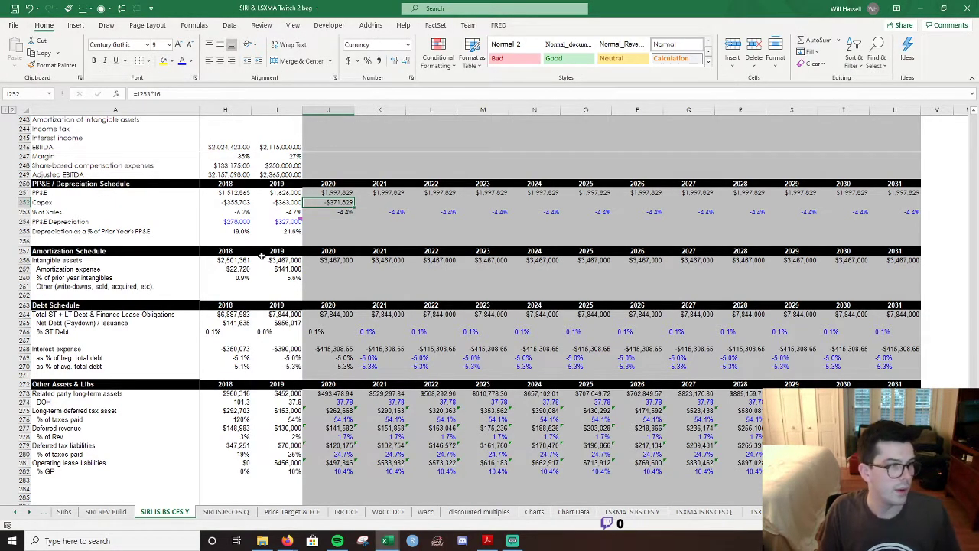
pyautogui.hotkey('shift', 'Right')
pyautogui.hotkey('shift', 'Right')
pyautogui.hotkey('shift', 'Right')
pyautogui.hotkey('shift', 'Right')
pyautogui.hotkey('shift', 'Right')
pyautogui.hotkey('shift', 'Right')
pyautogui.hotkey('shift', 'Right')
pyautogui.hotkey('shift', 'Right')
pyautogui.hotkey('shift', 'Right')
pyautogui.hotkey('shift', 'Right')
pyautogui.hotkey('shift', 'Right')
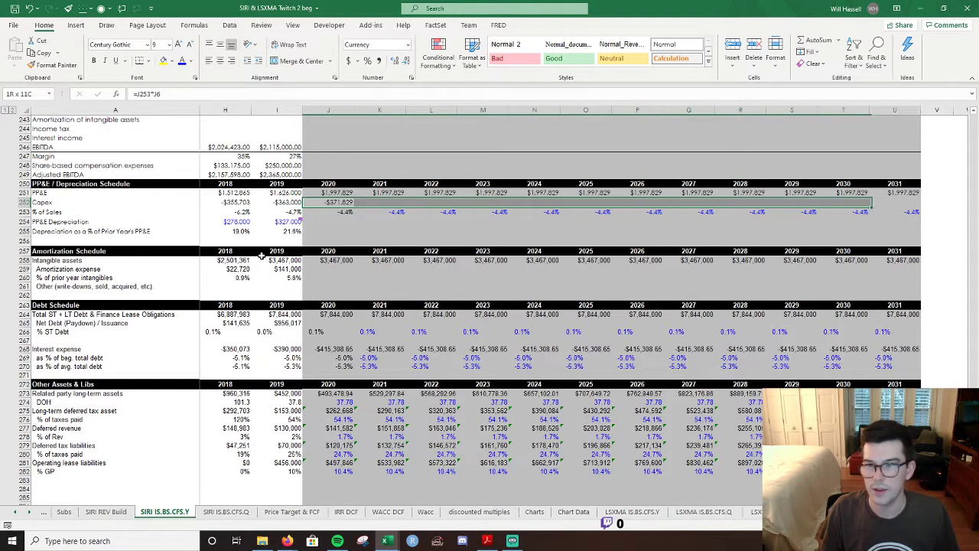
pyautogui.hotkey('ctrl', 'r')
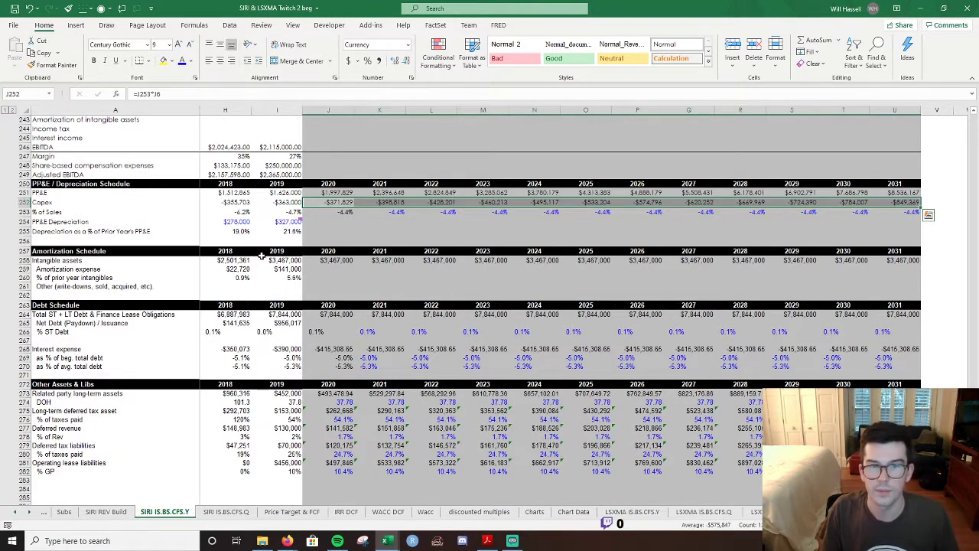
# Review the historical values of depreciation as a percentage of prior year's PP&E back to 2013.
pyautogui.press('Down')
pyautogui.press('Down')
pyautogui.press('Left')
pyautogui.press('Down')
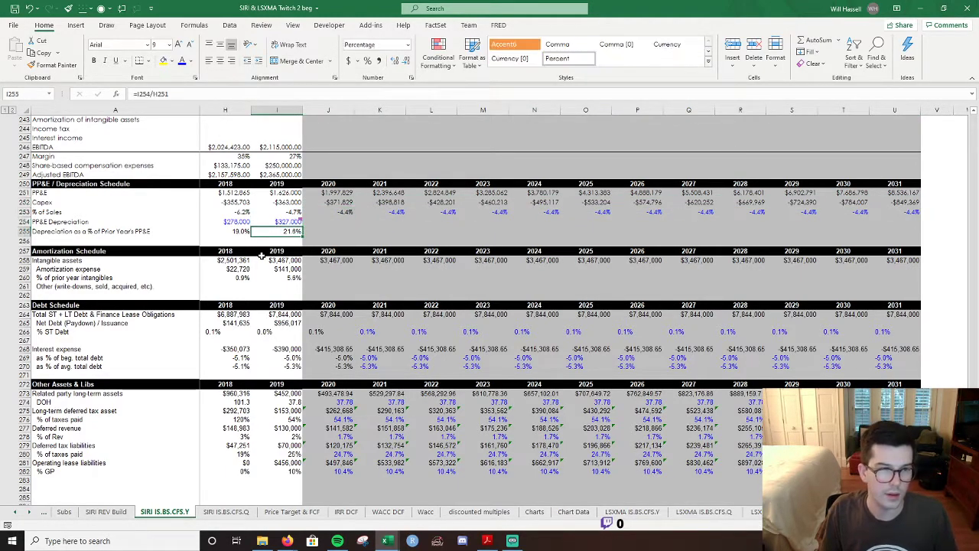
pyautogui.press('Left')
pyautogui.press('Left')
pyautogui.press('Left')
pyautogui.press('Left')
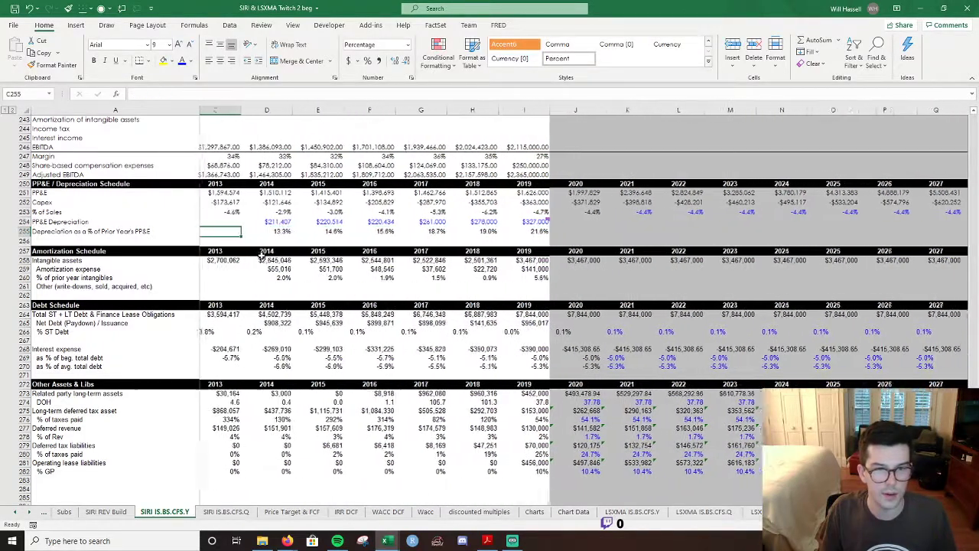
pyautogui.press('Right')
pyautogui.press('Right')
pyautogui.press('Right')
pyautogui.press('Right')
pyautogui.press('Right')
pyautogui.press('Left')
pyautogui.press('Left')
pyautogui.press('Left')
pyautogui.press('Left')
# Enter =I255+0.001 as the 2020 depreciation percentage in J255 and format it as a percentage with one decimal.
pyautogui.press('Right')
pyautogui.press('Right')
pyautogui.press('Right')
pyautogui.press('Right')
pyautogui.write('=')
pyautogui.press('Left')
pyautogui.write('+0.001')
pyautogui.hotkey('ctrl', 'Return')
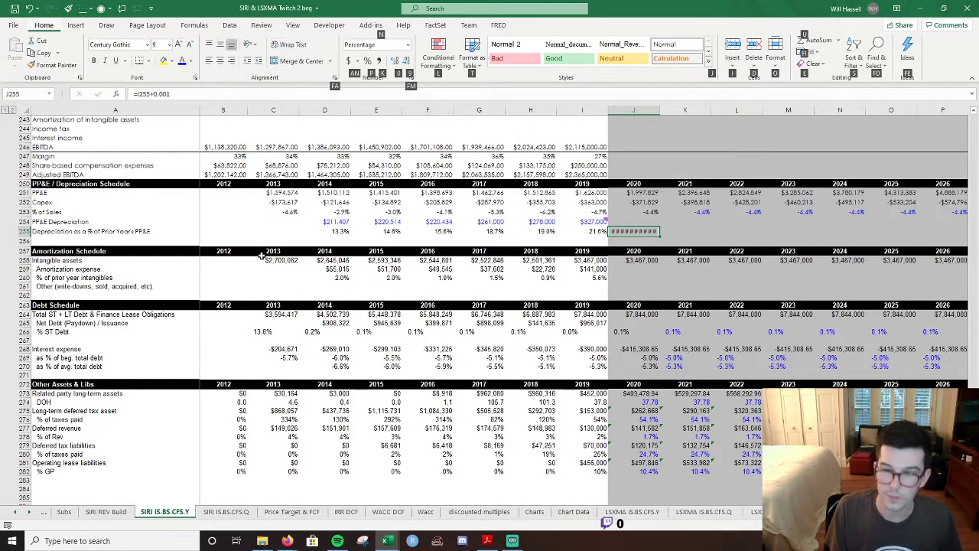
pyautogui.hotkey('ctrl', 'shift', '5')
pyautogui.hotkey('alt', 'h')
pyautogui.press('0')
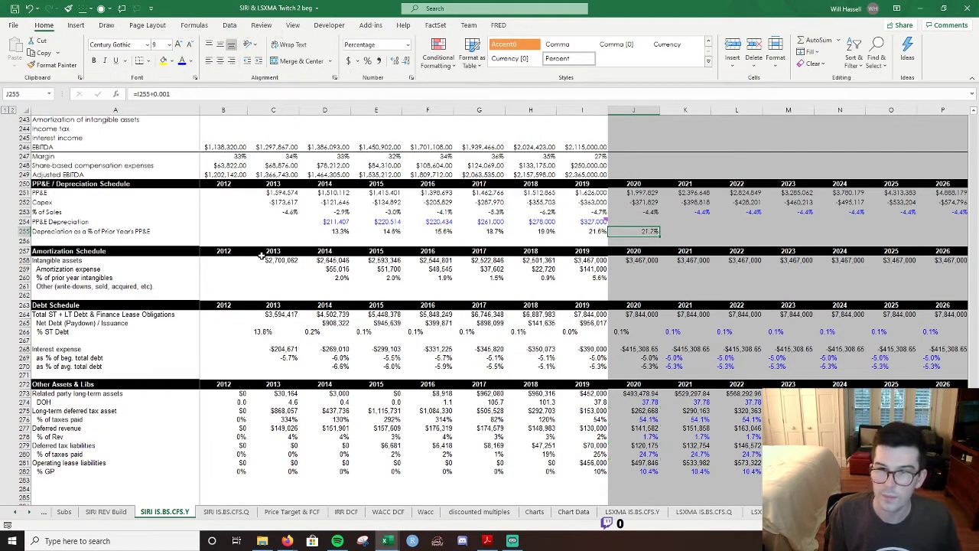
# Fill the 2020 depreciation percentage formula in row 255 across through 2031.
pyautogui.hotkey('shift', 'Right')
pyautogui.hotkey('shift', 'Right')
pyautogui.hotkey('shift', 'Right')
pyautogui.hotkey('shift', 'Right')
pyautogui.hotkey('shift', 'Right')
pyautogui.hotkey('shift', 'Right')
pyautogui.hotkey('shift', 'Right')
pyautogui.hotkey('shift', 'Right')
pyautogui.hotkey('shift', 'Right')
pyautogui.hotkey('shift', 'Right')
pyautogui.hotkey('shift', 'Right')
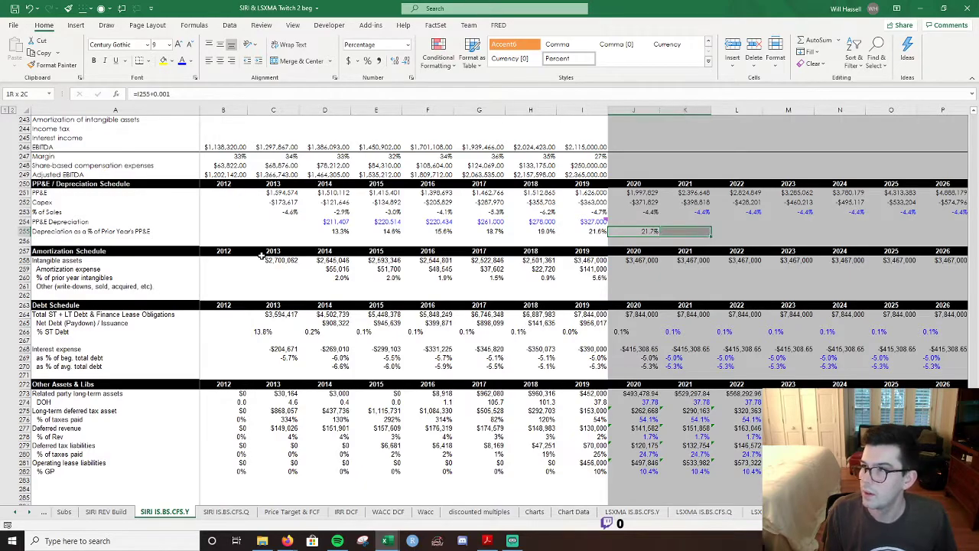
pyautogui.hotkey('ctrl', 'r')
# Calculate the 2020 PP&E Depreciation in J254 as =I251*J255 and display it without decimals.
pyautogui.press('Up')
pyautogui.press('Left')
pyautogui.press('Right')
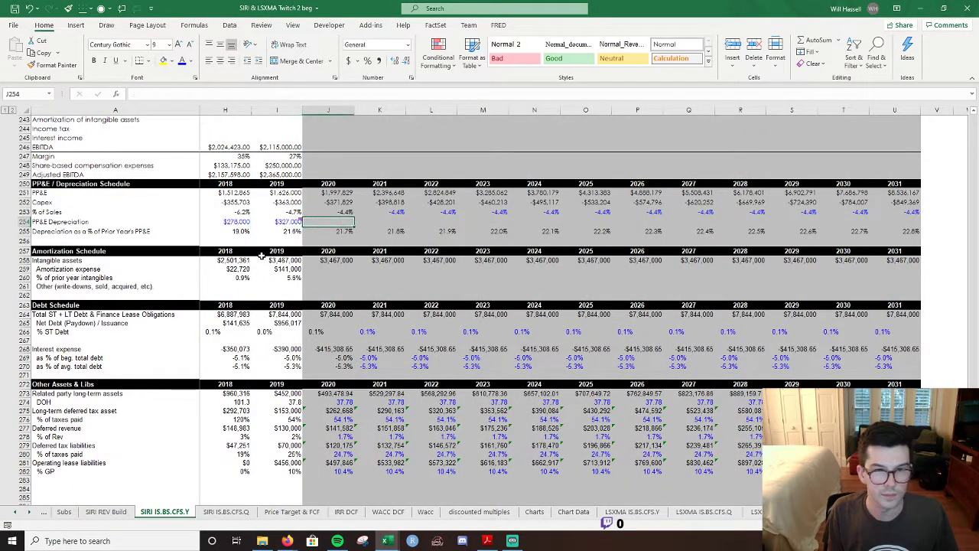
pyautogui.write('=')
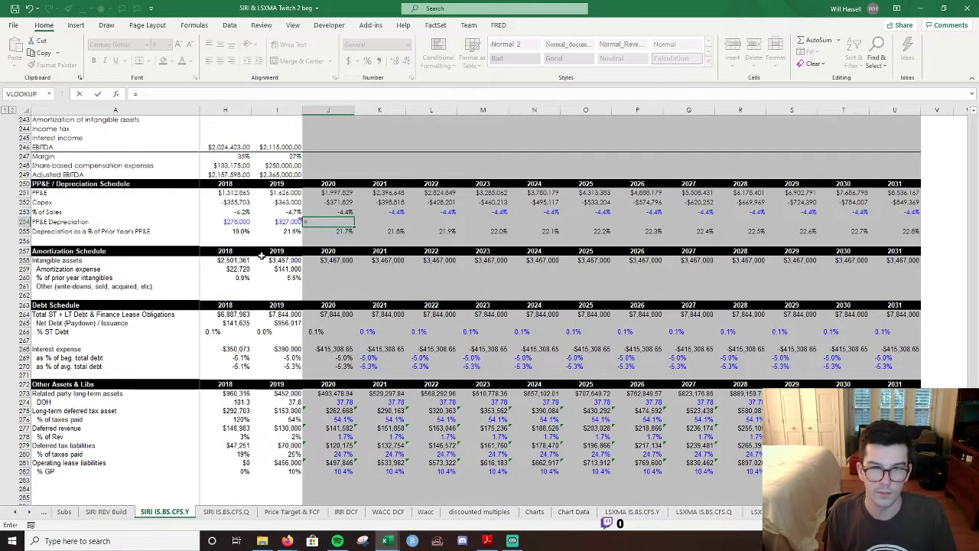
pyautogui.press('Left')
pyautogui.press('Up')
pyautogui.press('Up')
pyautogui.press('Up')
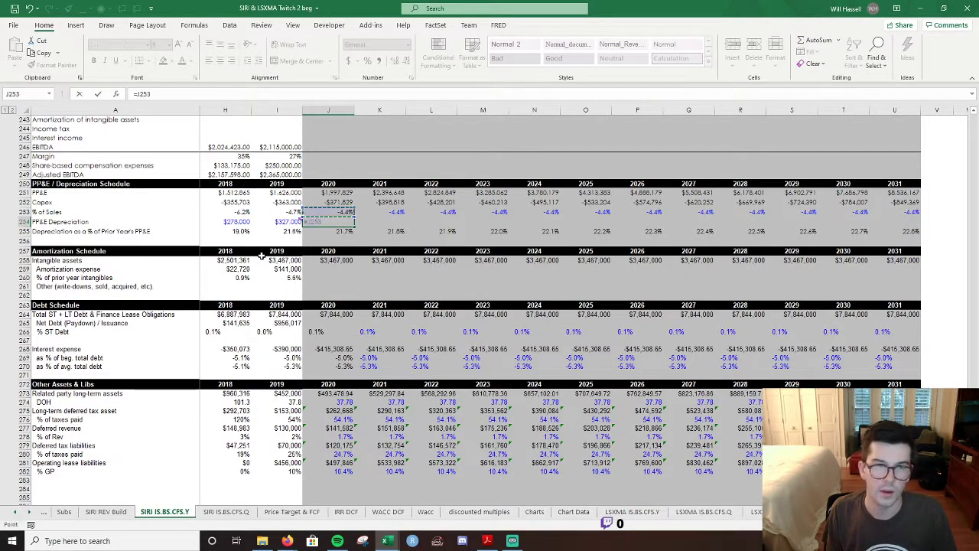
pyautogui.write('*')
pyautogui.press('Down')
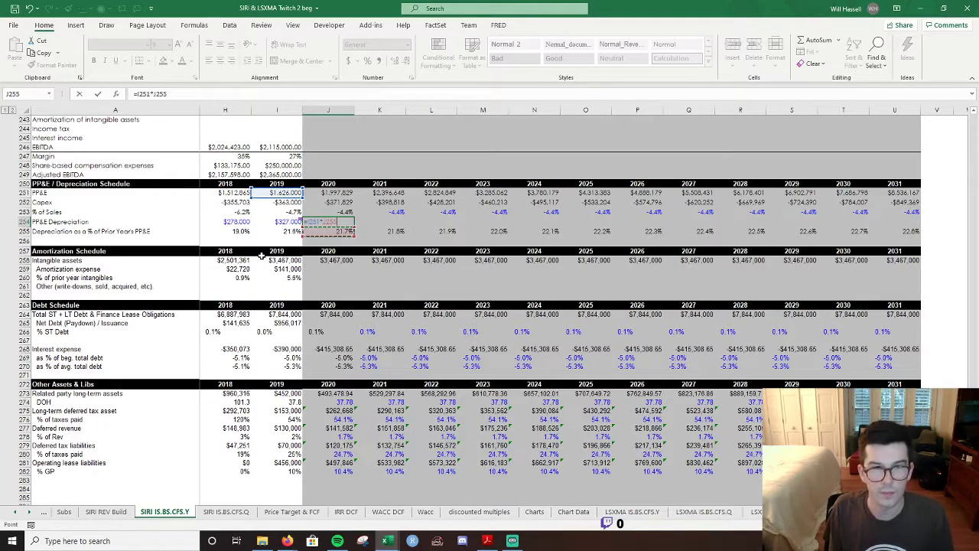
pyautogui.hotkey('ctrl', 'Return')
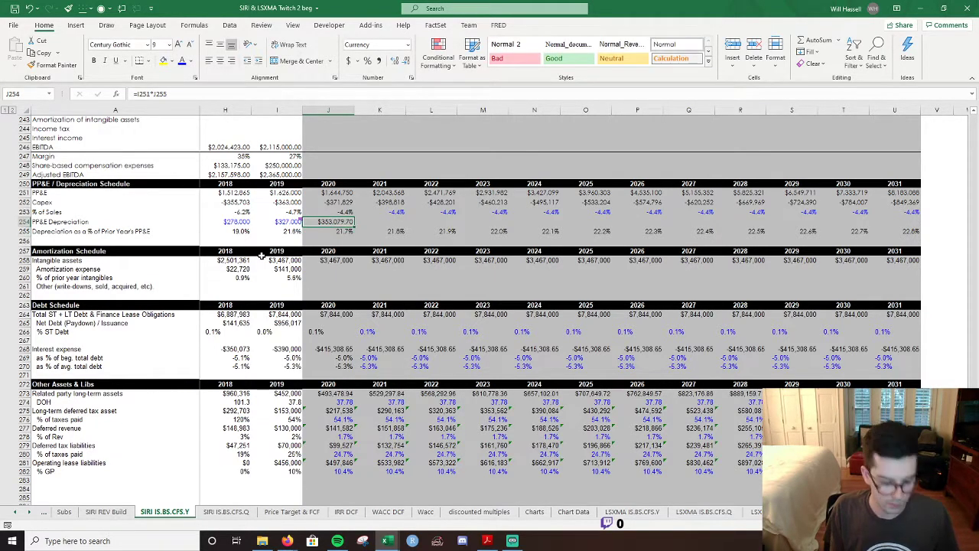
pyautogui.hotkey('alt', 'h')
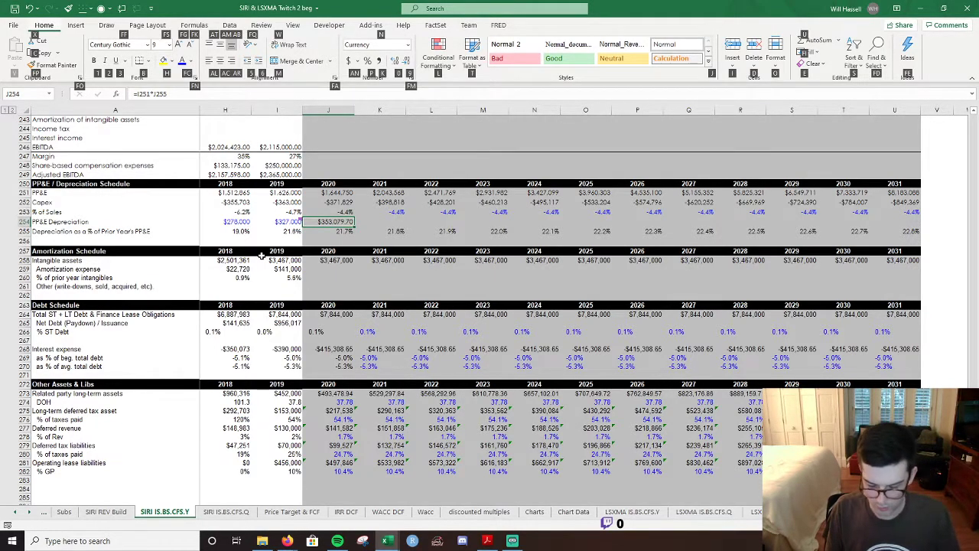
pyautogui.press('9')
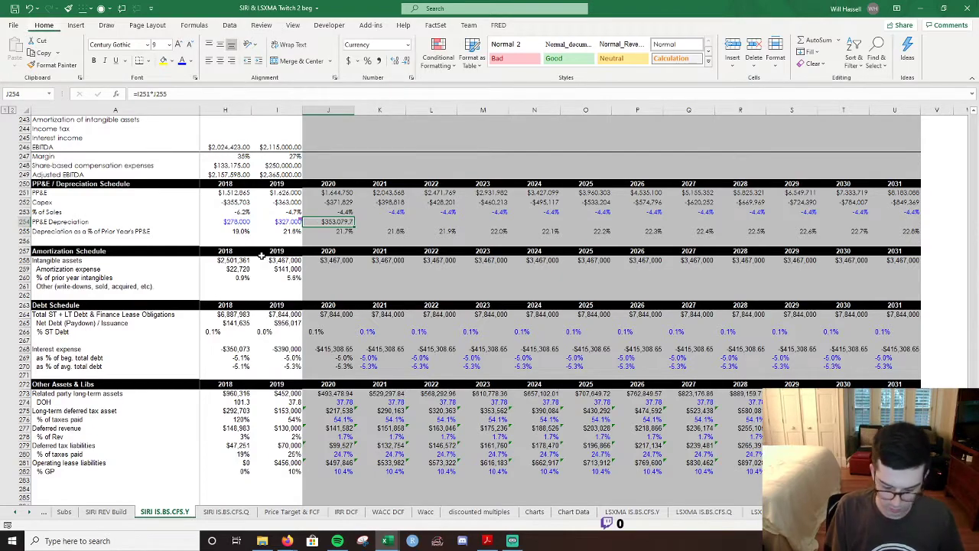
# Fill the 2020 PP&E Depreciation formula in row 254 across through 2031.
pyautogui.hotkey('shift', 'Right')
pyautogui.hotkey('shift', 'Right')
pyautogui.hotkey('shift', 'Right')
pyautogui.hotkey('shift', 'Right')
pyautogui.hotkey('shift', 'Right')
pyautogui.hotkey('shift', 'Right')
pyautogui.hotkey('shift', 'Right')
pyautogui.hotkey('shift', 'Right')
pyautogui.hotkey('shift', 'Right')
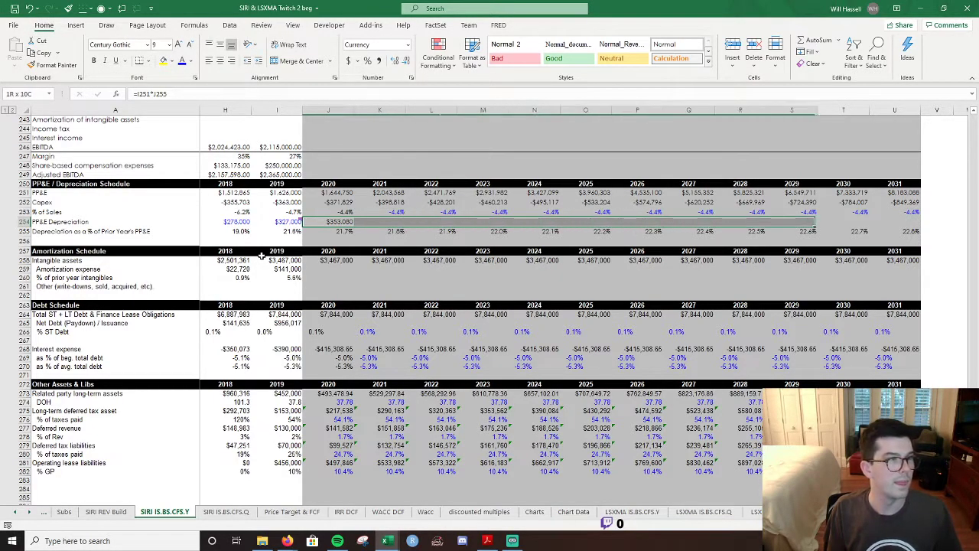
pyautogui.hotkey('shift', 'Right')
pyautogui.hotkey('shift', 'Right')
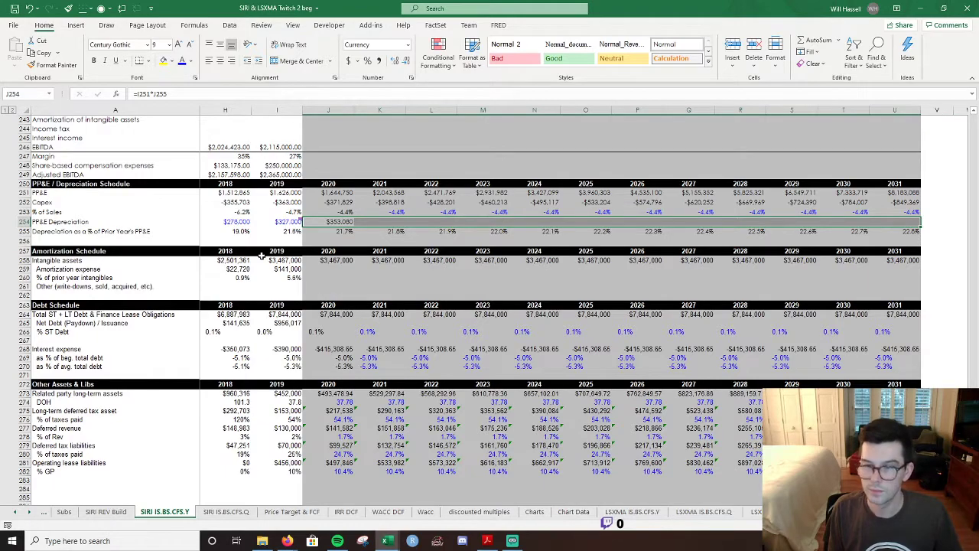
pyautogui.hotkey('ctrl', 'r')
pyautogui.press('Down')
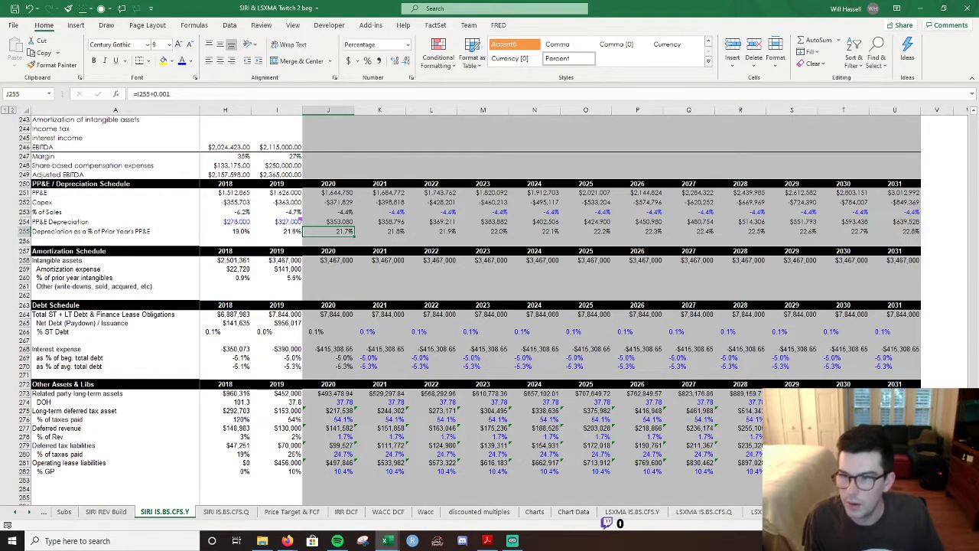
# Correct the 2020 D&A percent-of-gp formula in J45 to =J44/J31 and fill it across through 2031.
pyautogui.scroll(20, 422, 265)
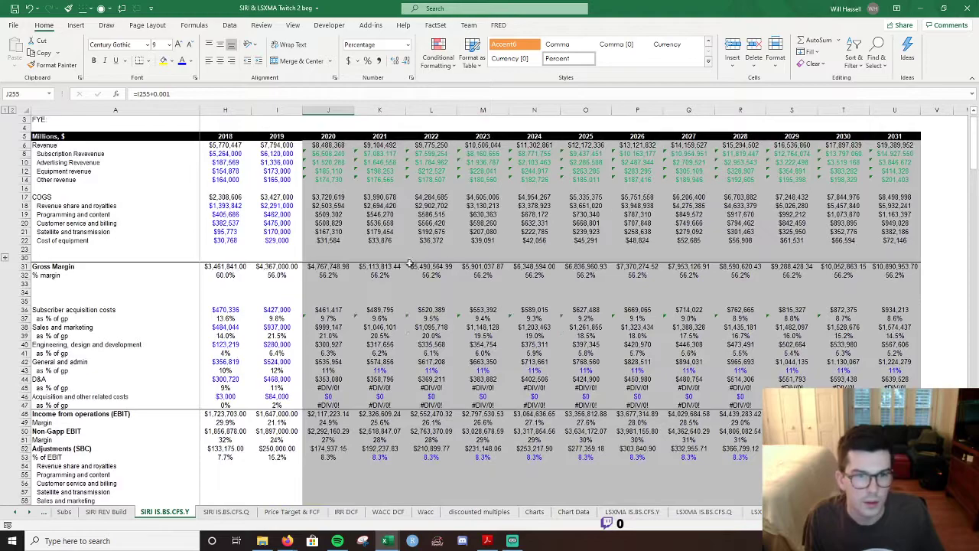
pyautogui.click(329, 225)
pyautogui.click(329, 380)
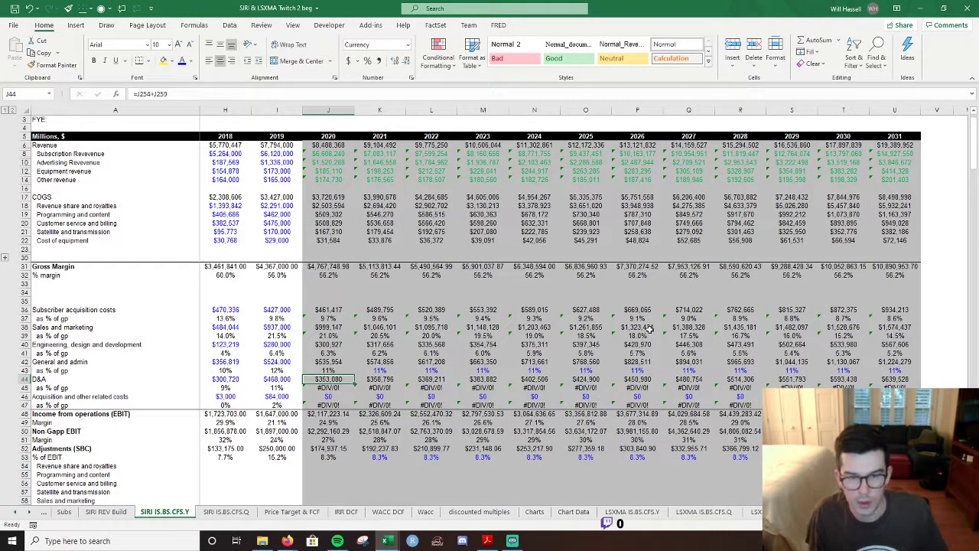
pyautogui.click(329, 388)
pyautogui.write('=J44/J33')
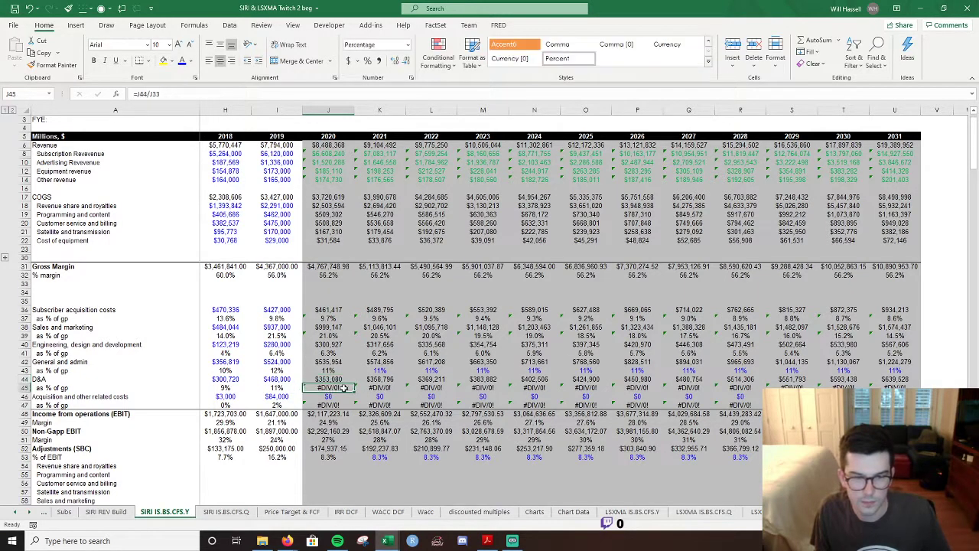
pyautogui.click(335, 268)
pyautogui.hotkey('ctrl', 'Return')
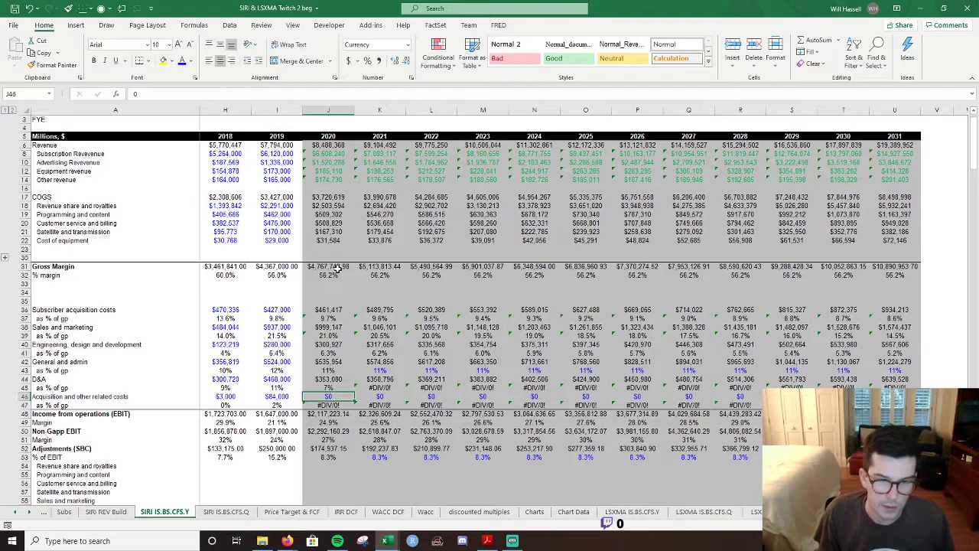
pyautogui.hotkey('ctrl', 'shift', 'Right')
pyautogui.hotkey('ctrl', 'r')
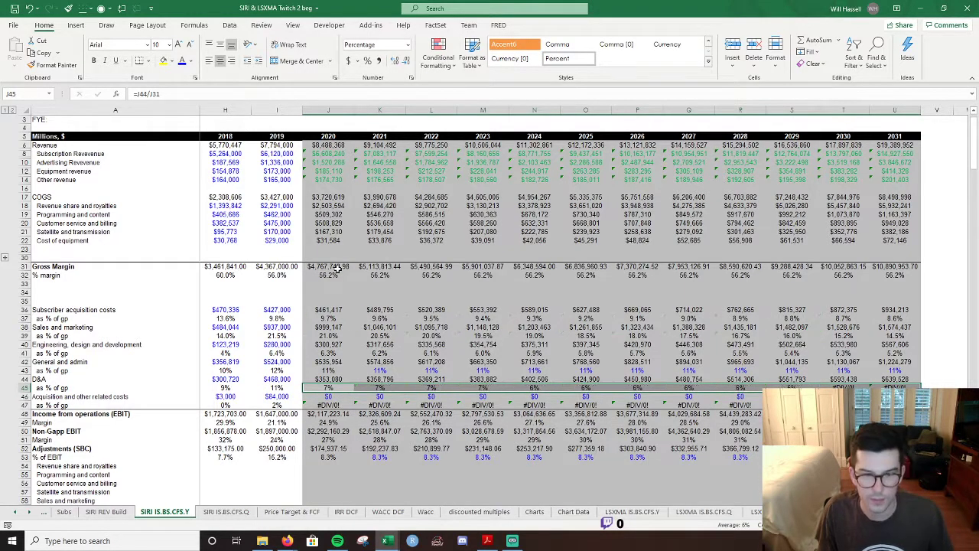
# Clear the percent-of-gp formulas under Acquisition and other related costs in row 47 from 2020 through 2031.
pyautogui.press('Down')
pyautogui.press('Down')
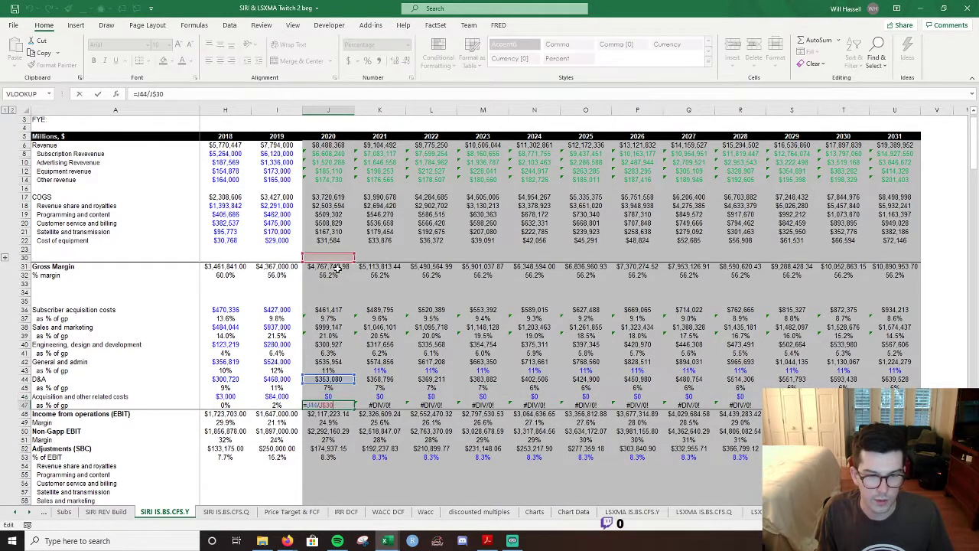
pyautogui.hotkey('ctrl', 'shift', 'Right')
pyautogui.press('Delete')
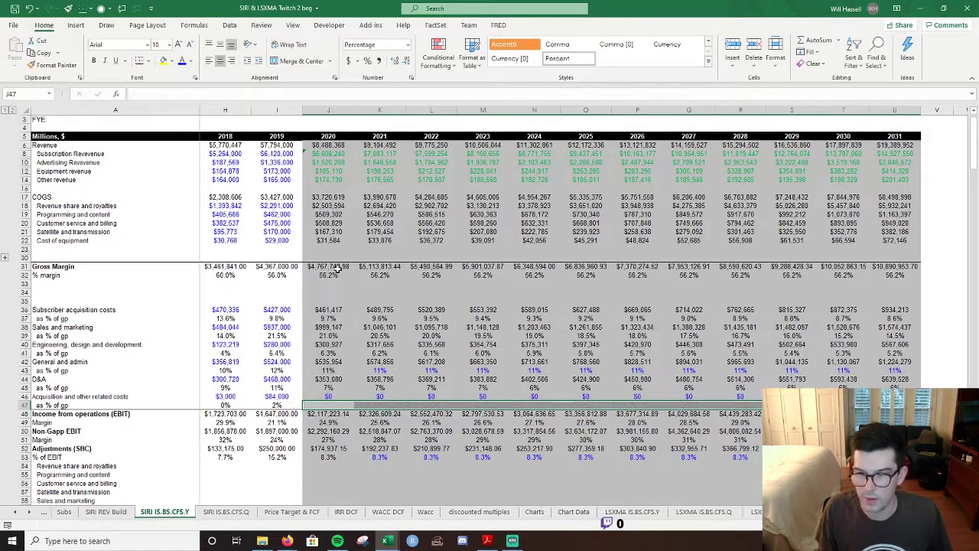
pyautogui.press('Up')
pyautogui.press('Up')
# Show the Net Income margin percentages in row 74 with one decimal across all years.
pyautogui.scroll(-17, 395, 397)
pyautogui.click(329, 294)
pyautogui.scroll(-9, 398, 345)
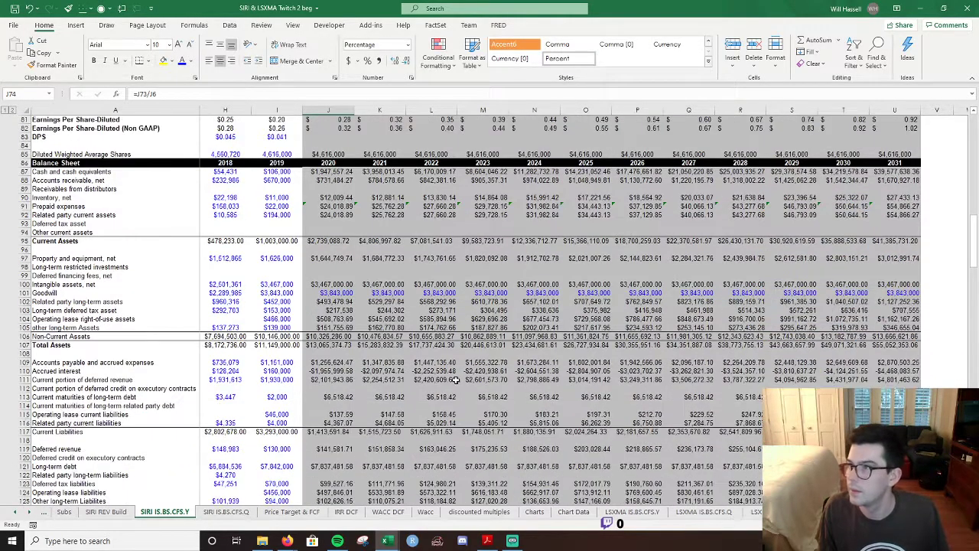
pyautogui.scroll(7, 456, 380)
pyautogui.press('Left')
pyautogui.hotkey('ctrl', 'Left')
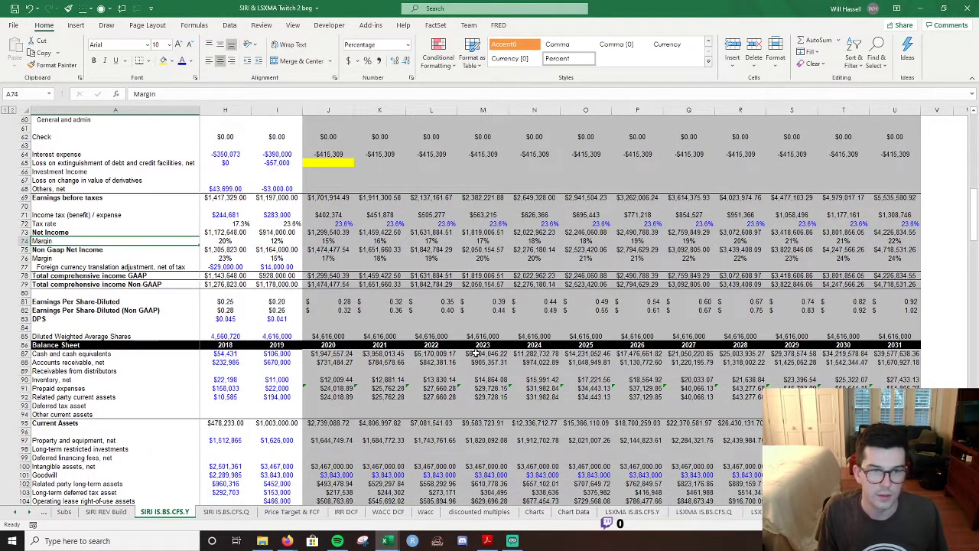
pyautogui.press('Right')
pyautogui.hotkey('ctrl', 'shift', 'Right')
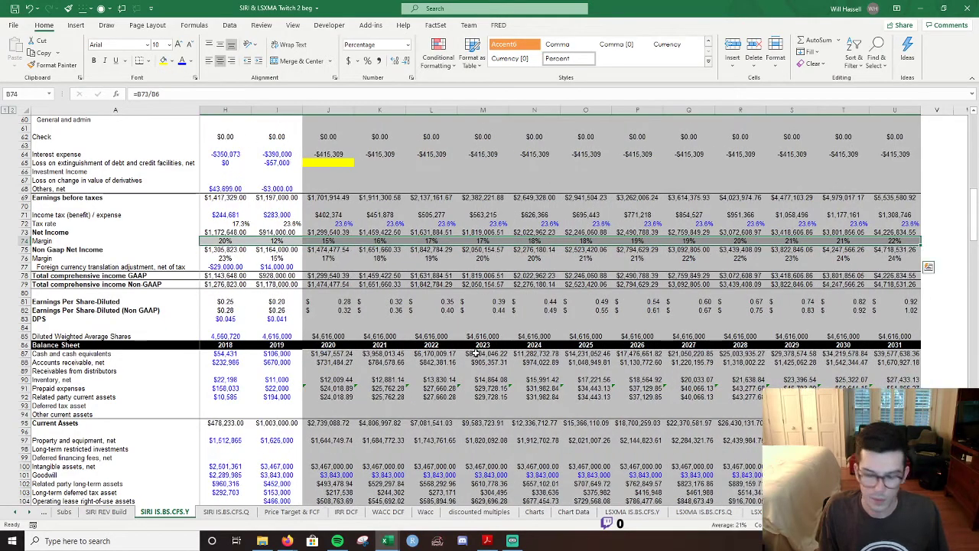
pyautogui.press('alt')
pyautogui.press('0')
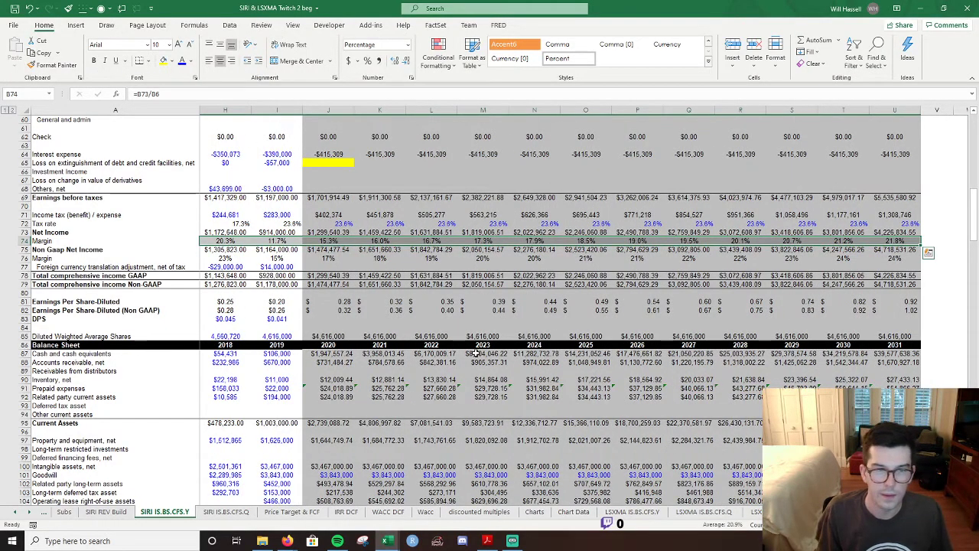
# Select the 2014–2019 amortization percentages of prior year intangibles in D260:I260 to check their average.
pyautogui.press('Right')
pyautogui.scroll(-20, 497, 347)
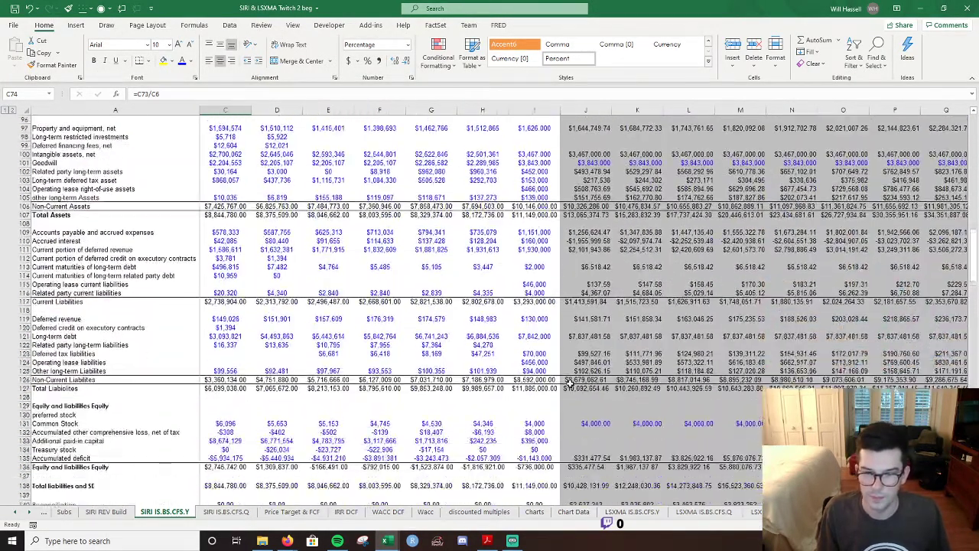
pyautogui.scroll(-20, 571, 393)
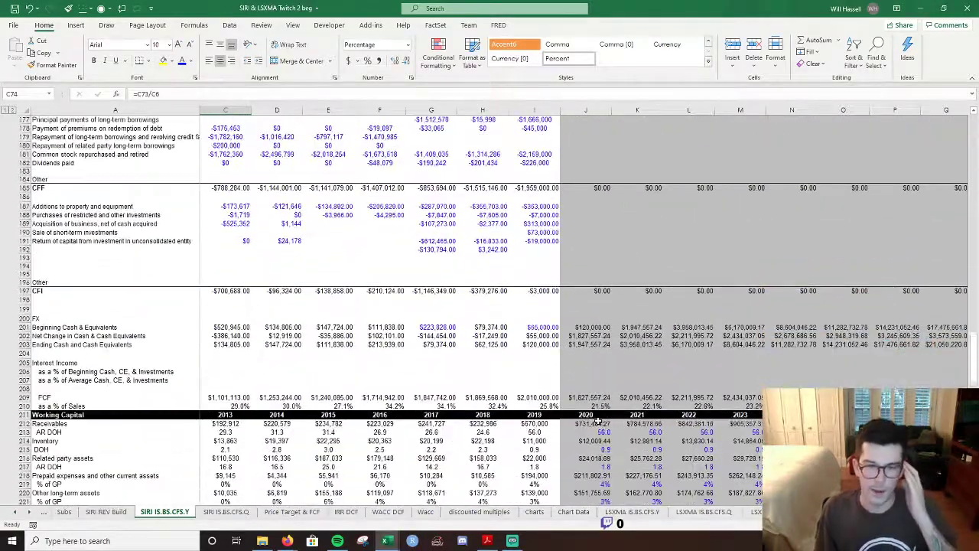
pyautogui.scroll(-9, 599, 409)
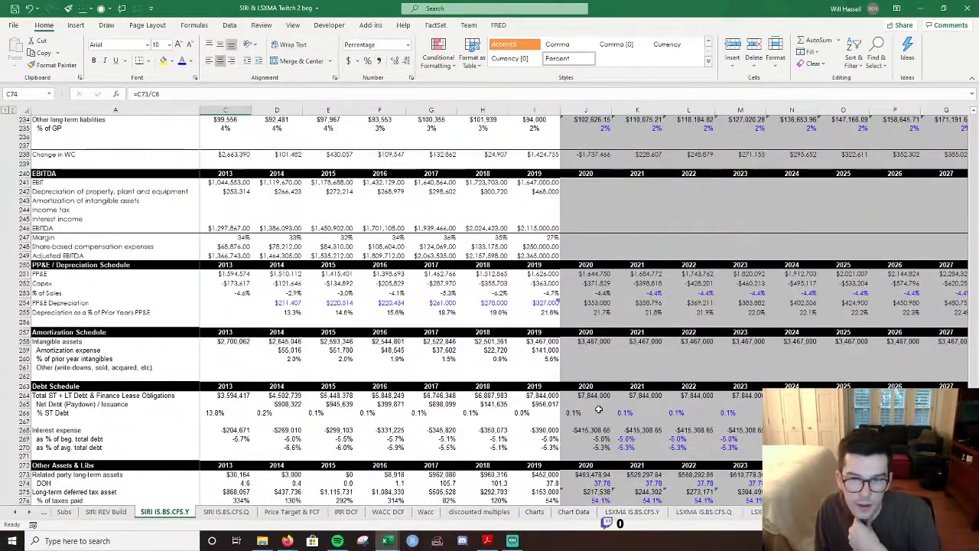
pyautogui.click(582, 208)
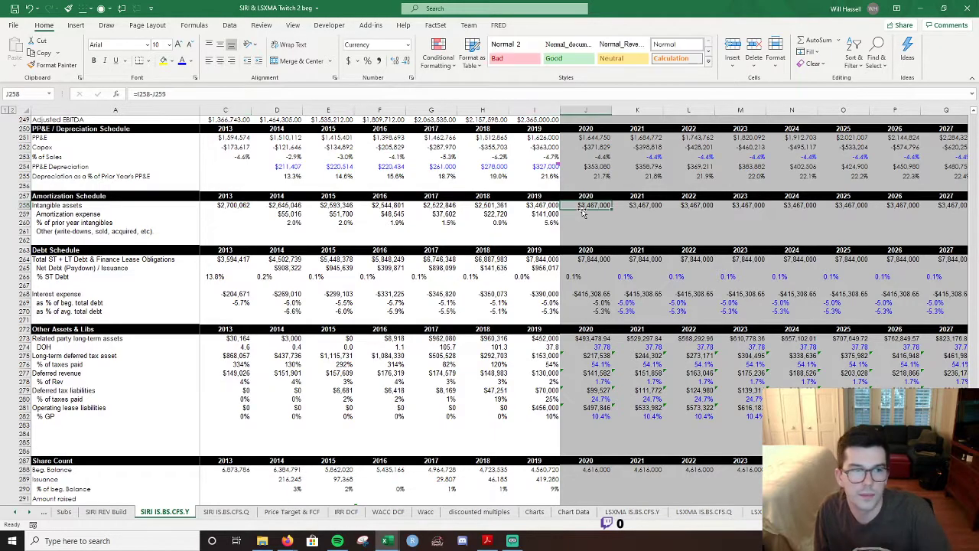
pyautogui.press('Down')
pyautogui.press('Left')
pyautogui.press('Down')
pyautogui.press('Left')
pyautogui.press('Left')
pyautogui.press('Left')
pyautogui.press('Left')
pyautogui.press('Left')
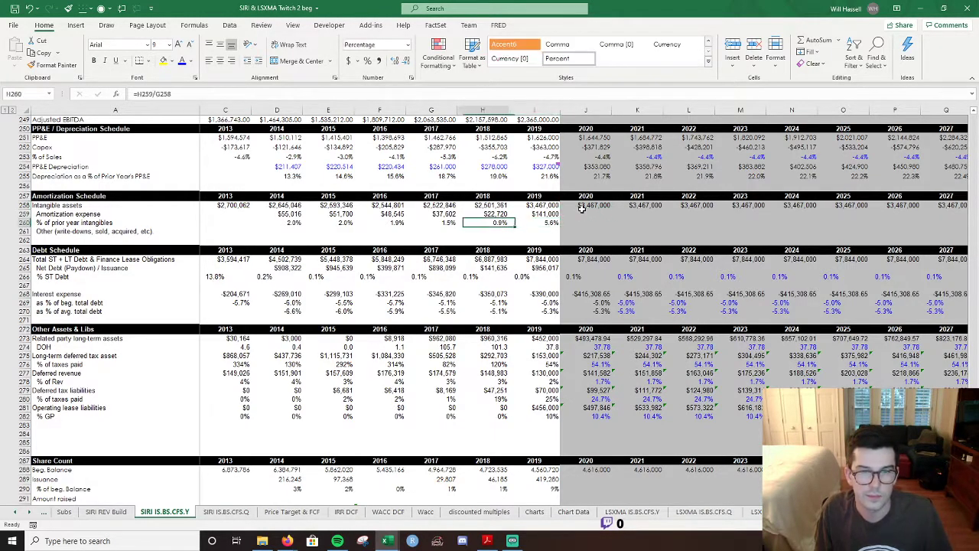
pyautogui.hotkey('ctrl', 'shift', 'Right')
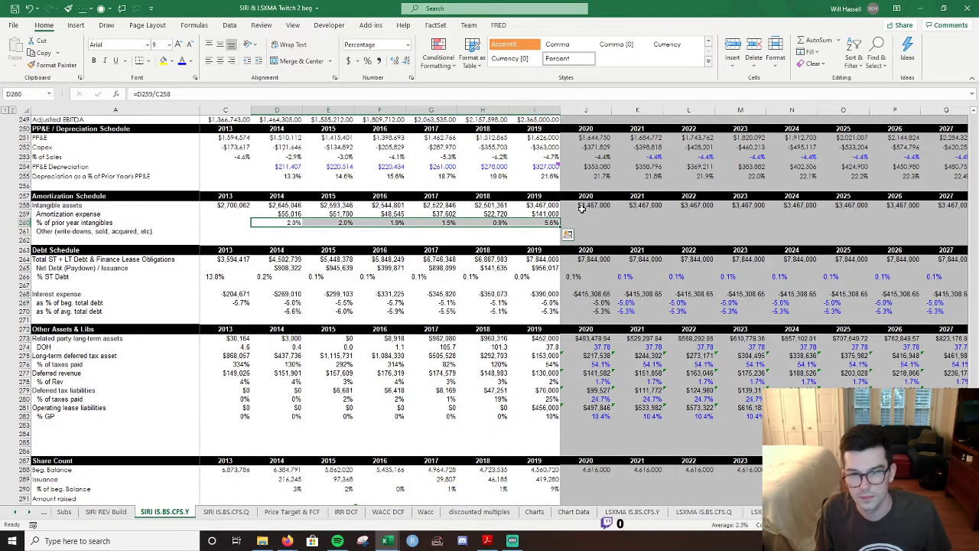
# Select the 2014–2018 amortization percentages of prior year intangibles in D260:H260 to check their average without 2019.
pyautogui.press('Right')
pyautogui.press('Right')
pyautogui.press('Right')
pyautogui.press('Right')
pyautogui.press('Right')
pyautogui.press('Left')
pyautogui.hotkey('ctrl', 'shift', 'Left')
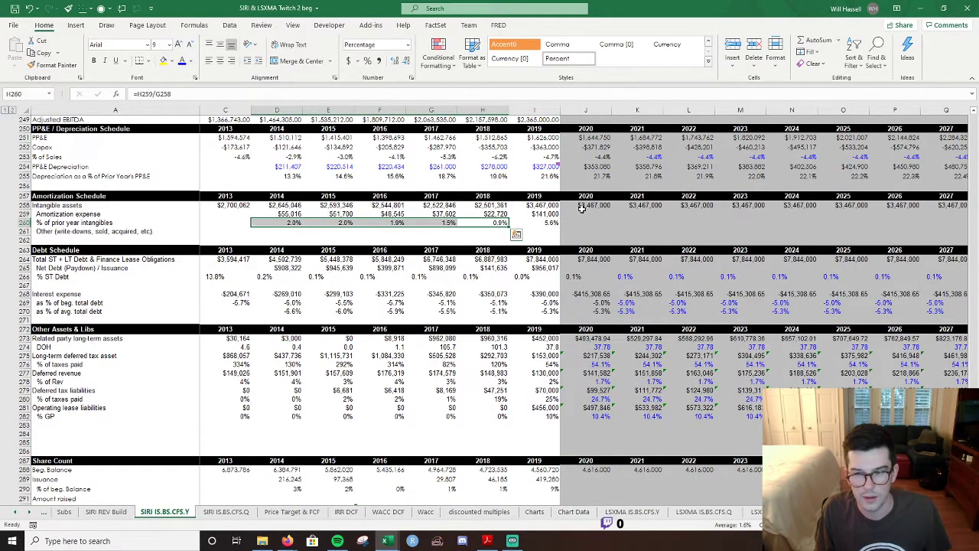
# Copy the 2020–2031 capex percent-of-sales formulas from row 253 into the % of prior year intangibles row 260, starting at J260.
pyautogui.press('Right')
pyautogui.press('Right')
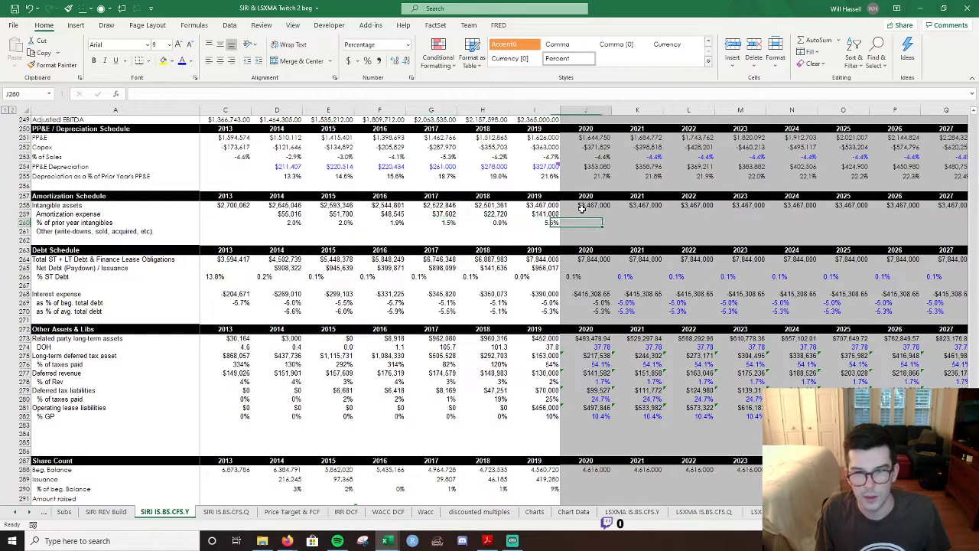
pyautogui.press('Up')
pyautogui.press('Up')
pyautogui.press('Up')
pyautogui.press('Up')
pyautogui.press('Up')
pyautogui.press('Up')
pyautogui.hotkey('ctrl', 'shift', 'Right')
pyautogui.hotkey('ctrl', 'c')
pyautogui.press('Down')
pyautogui.press('Down')
pyautogui.press('Down')
pyautogui.press('Down')
pyautogui.press('Down')
pyautogui.press('Down')
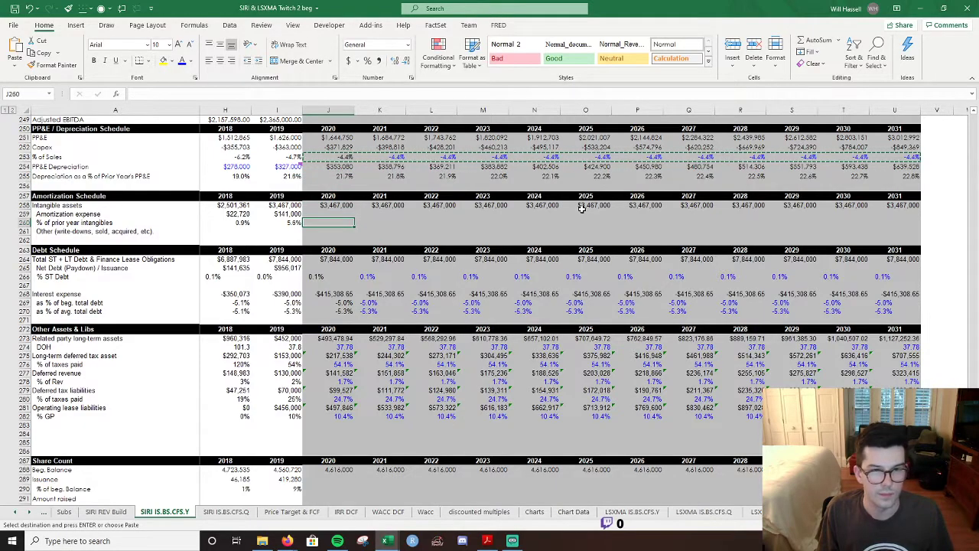
pyautogui.press('Return')
# Calculate the 2020 amortization expense in J259 as =J260*I258, the percentage times the prior year's intangible assets.
pyautogui.press('Up')
pyautogui.press('Up')
pyautogui.press('Down')
pyautogui.write('=')
pyautogui.press('Down')
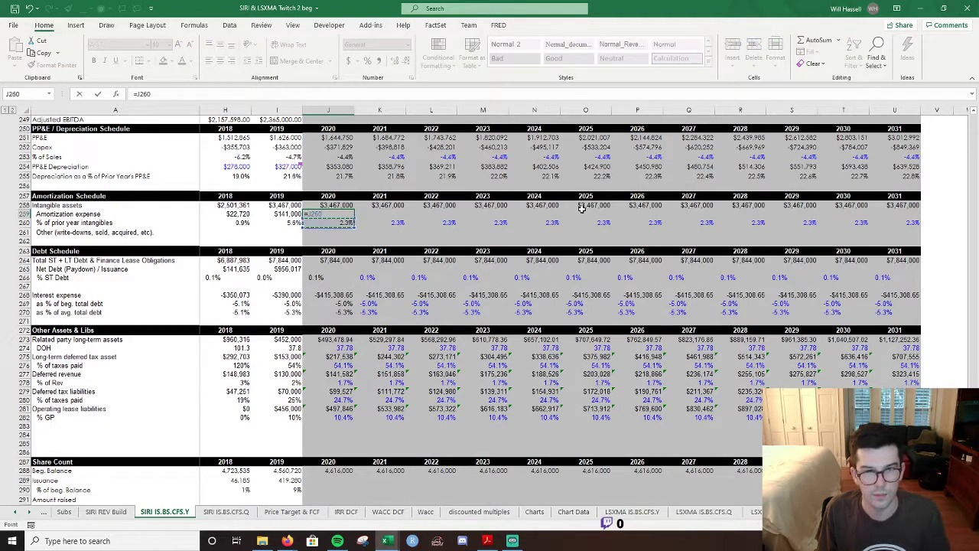
pyautogui.write('*')
pyautogui.press('Left')
pyautogui.press('Up')
pyautogui.press('Return')
pyautogui.press('Up')
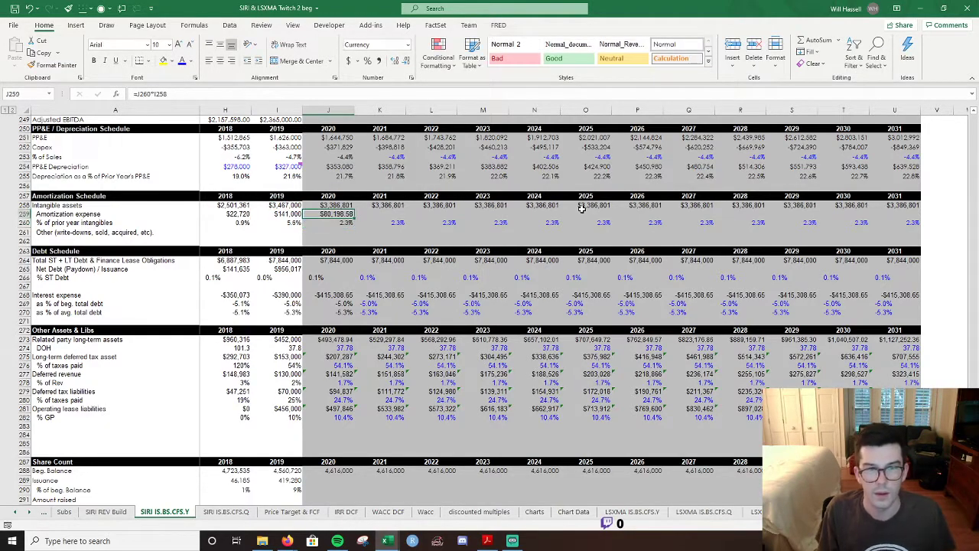
# Fill the 2020 amortization expense formula from J259 across row 259 through 2031.
pyautogui.hotkey('shift', 'Right')
pyautogui.hotkey('shift', 'Right')
pyautogui.hotkey('shift', 'Right')
pyautogui.hotkey('shift', 'Right')
pyautogui.hotkey('shift', 'Right')
pyautogui.hotkey('shift', 'Right')
pyautogui.hotkey('shift', 'Right')
pyautogui.hotkey('shift', 'Right')
pyautogui.hotkey('shift', 'Right')
pyautogui.hotkey('shift', 'Right')
pyautogui.hotkey('shift', 'Right')
pyautogui.hotkey('ctrl', 'r')
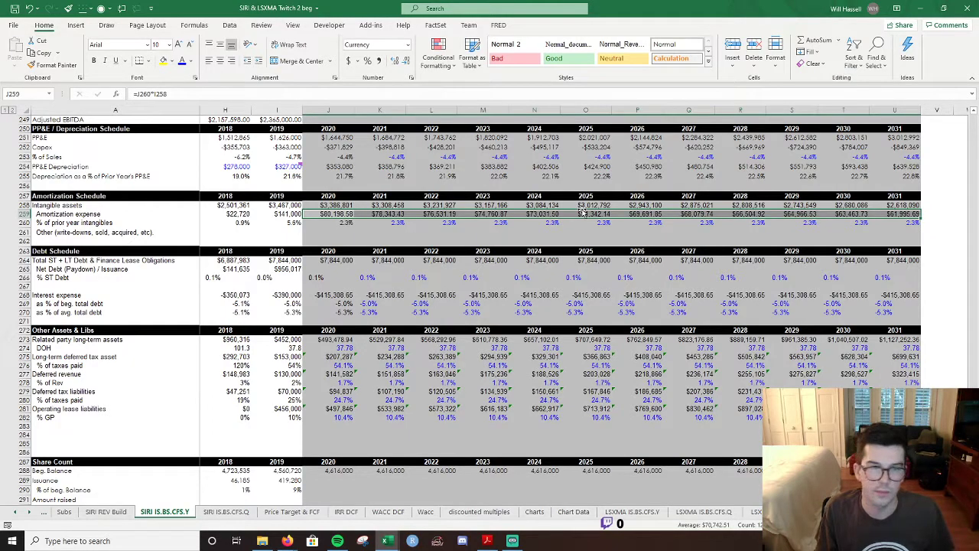
# Show the 2020–2031 amortization expense values in J259:U259 without decimals.
pyautogui.press('Left')
pyautogui.press('Right')
pyautogui.hotkey('ctrl', 'shift', 'Right')
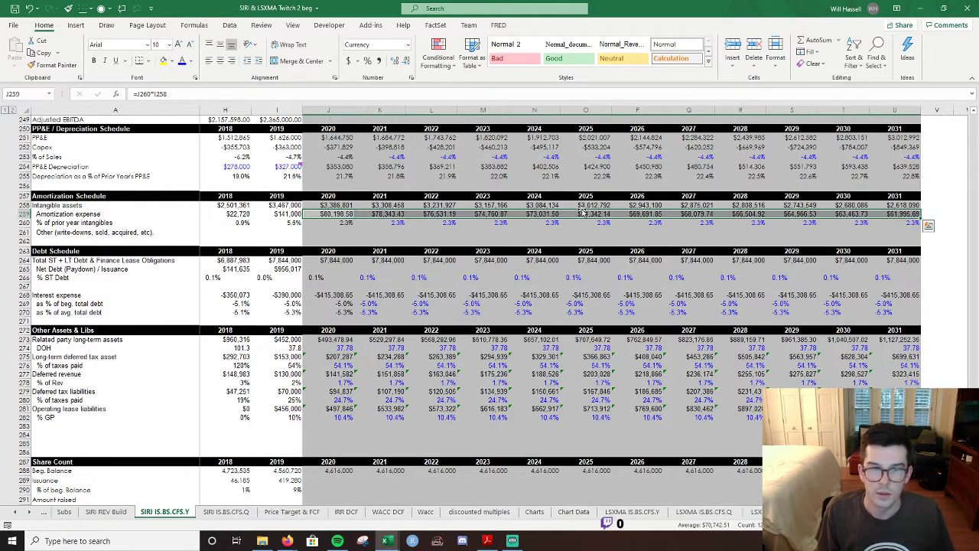
pyautogui.press('alt')
pyautogui.press('9')
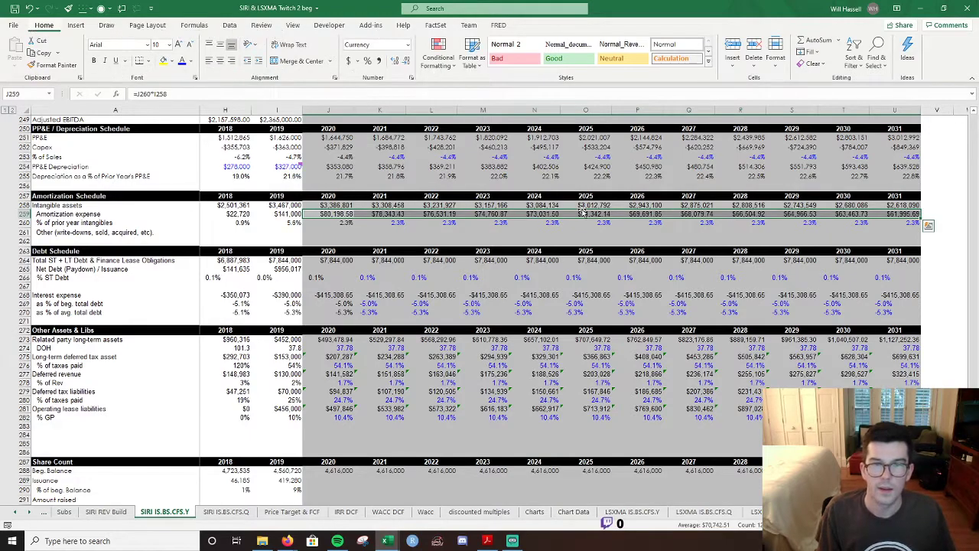
pyautogui.press('alt')
pyautogui.press('h')
pyautogui.press('9')
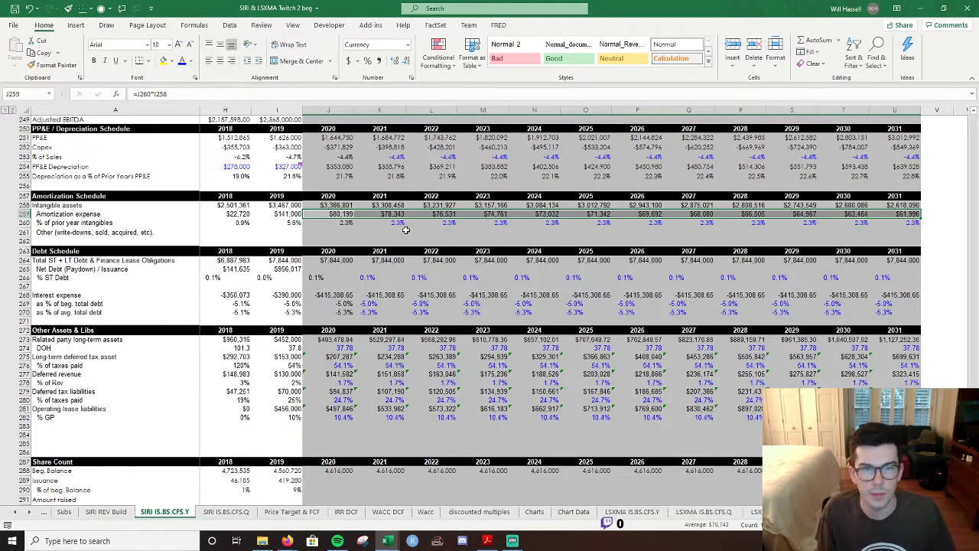
# Review the forecast schedules, then the income statement's operating expense ratios and EBIT margins across historical and forecast years.
pyautogui.click(334, 214)
pyautogui.scroll(10, 334, 214)
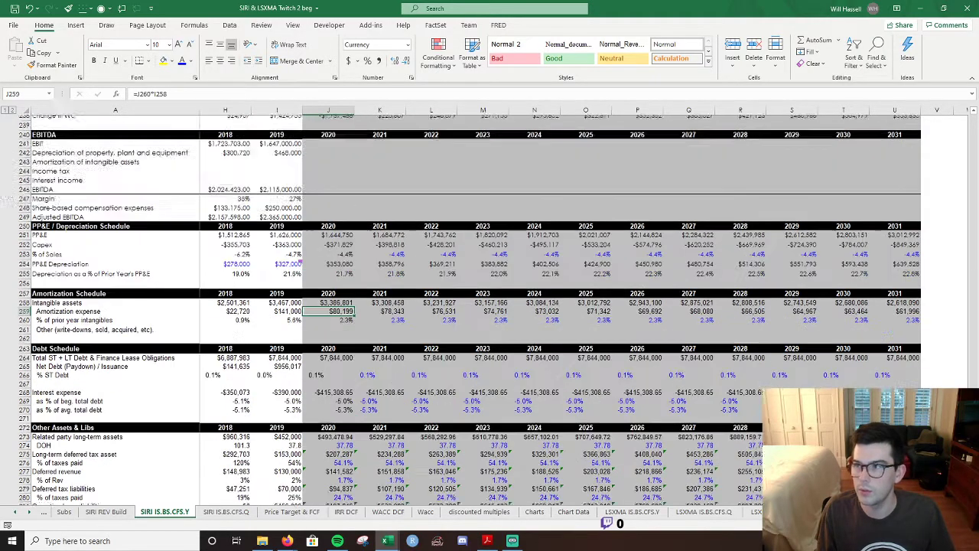
pyautogui.scroll(-8, 334, 214)
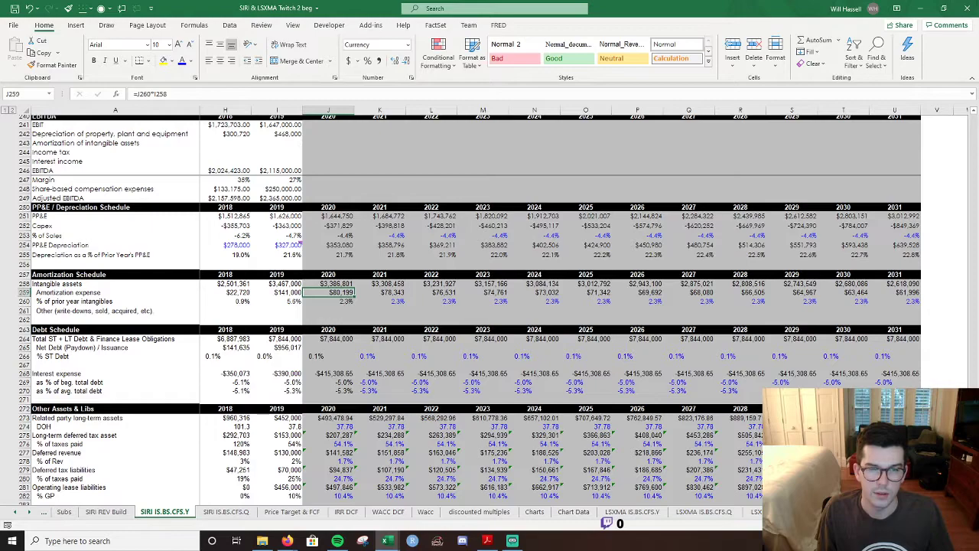
pyautogui.scroll(1, 469, 310)
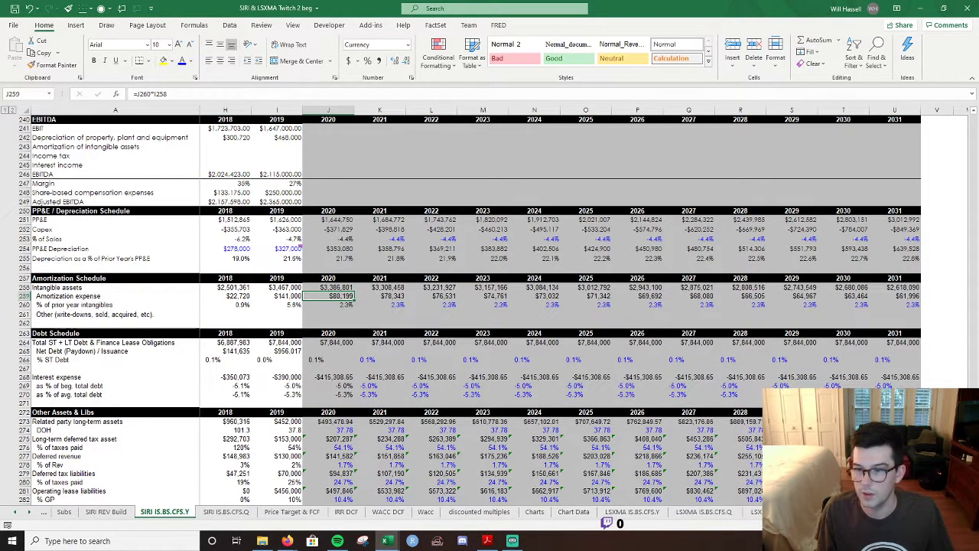
pyautogui.scroll(20, 960, 207)
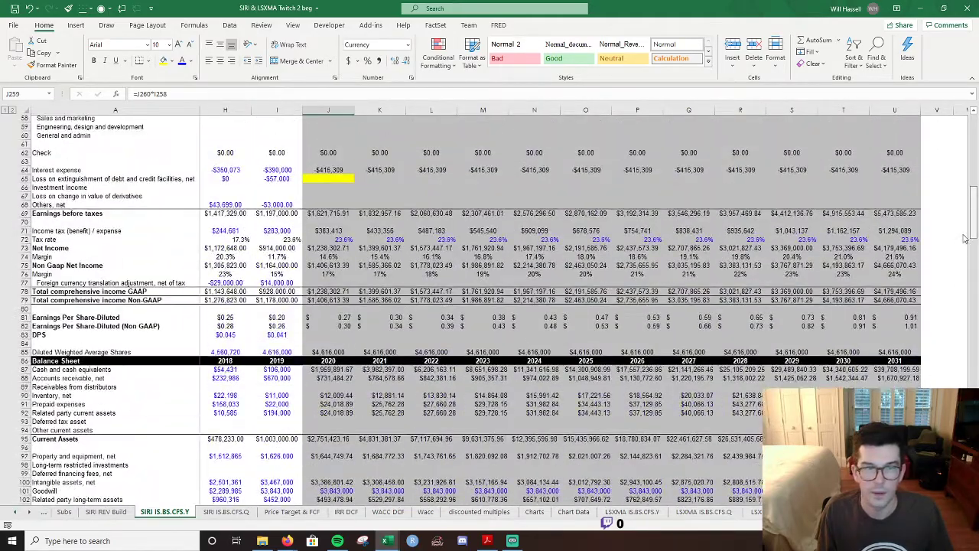
pyautogui.scroll(-2, 961, 207)
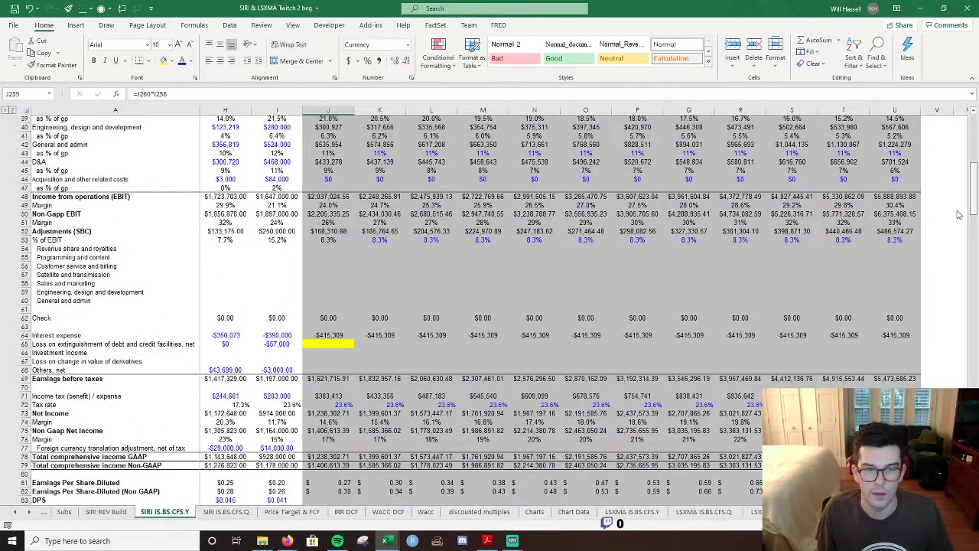
pyautogui.scroll(-1, 958, 215)
pyautogui.scroll(1, 957, 215)
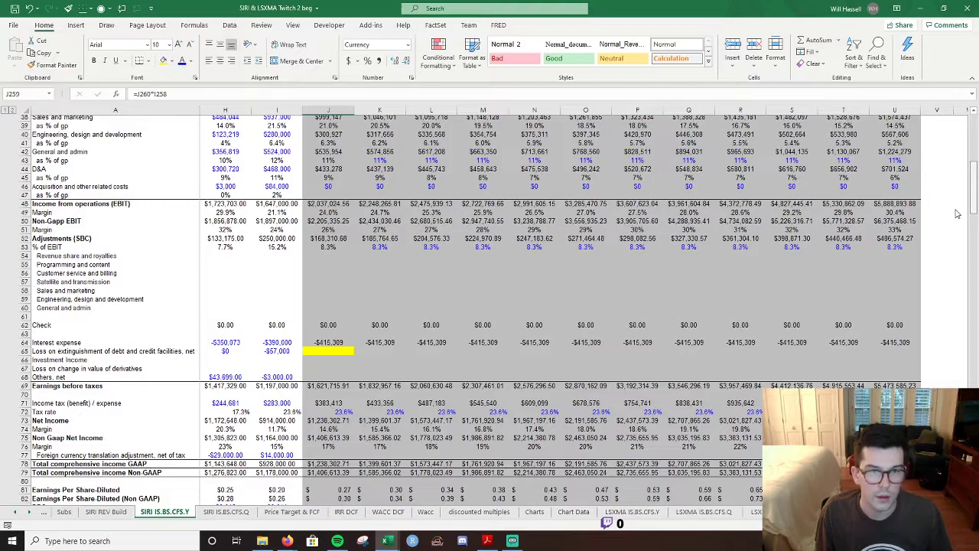
pyautogui.scroll(2, 956, 215)
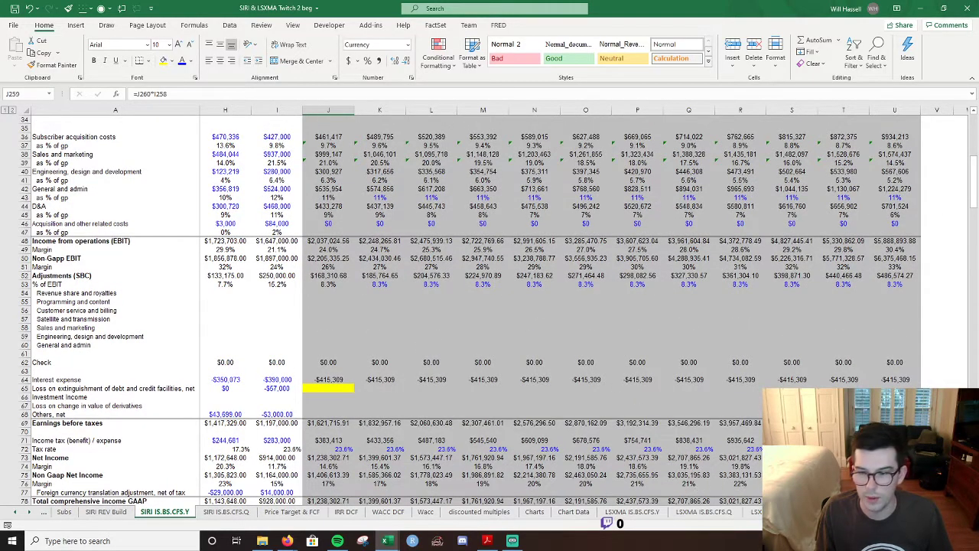
pyautogui.hscroll(-3, 581, 306)
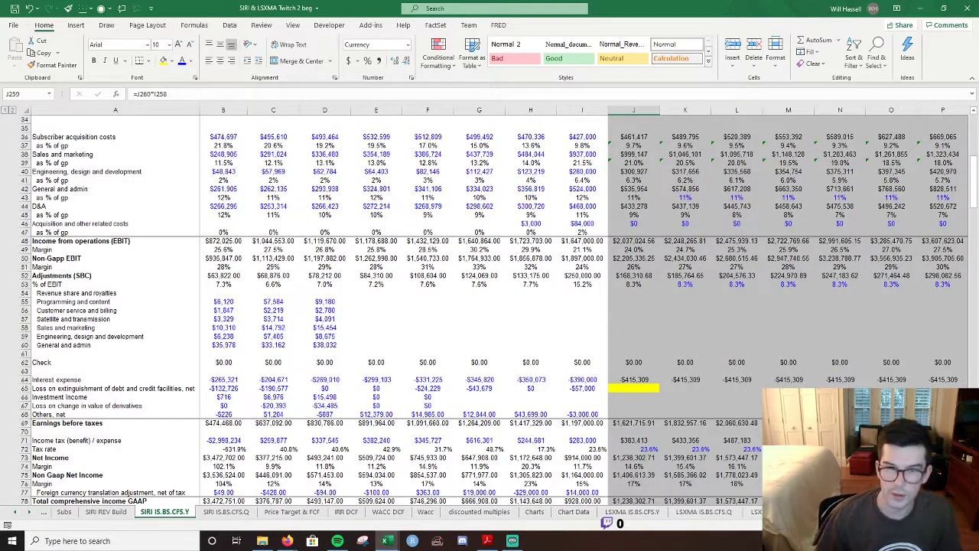
pyautogui.hscroll(2, 658, 263)
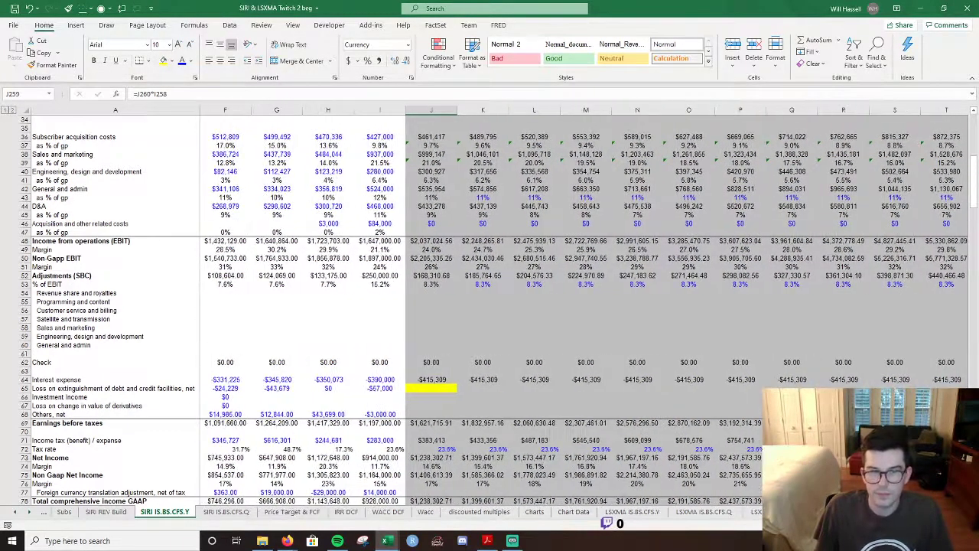
# Compare the historical Net Income margins in row 74 with the 2020–2031 forecast margins.
pyautogui.moveTo(973, 201); pyautogui.dragTo(955, 223)
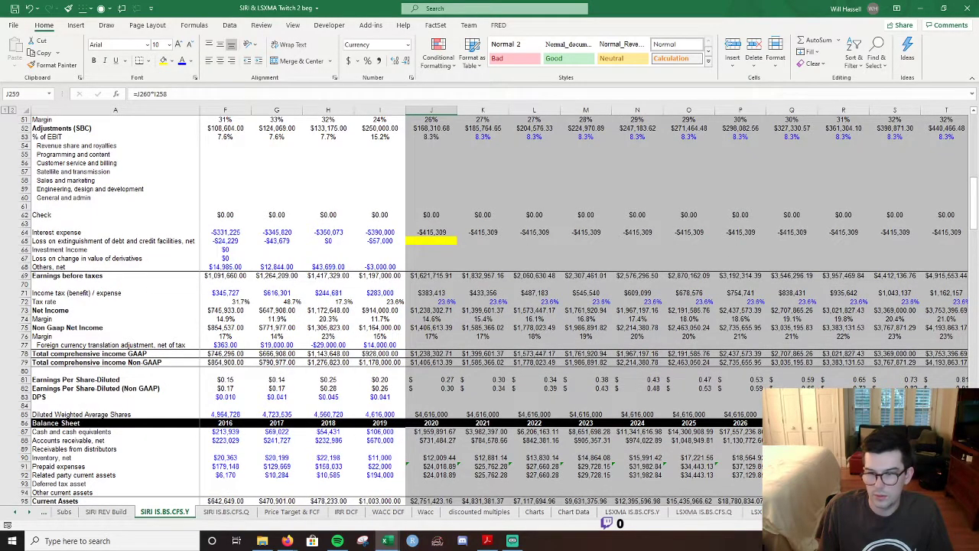
pyautogui.hscroll(2, 489, 307)
pyautogui.hscroll(-1, 490, 306)
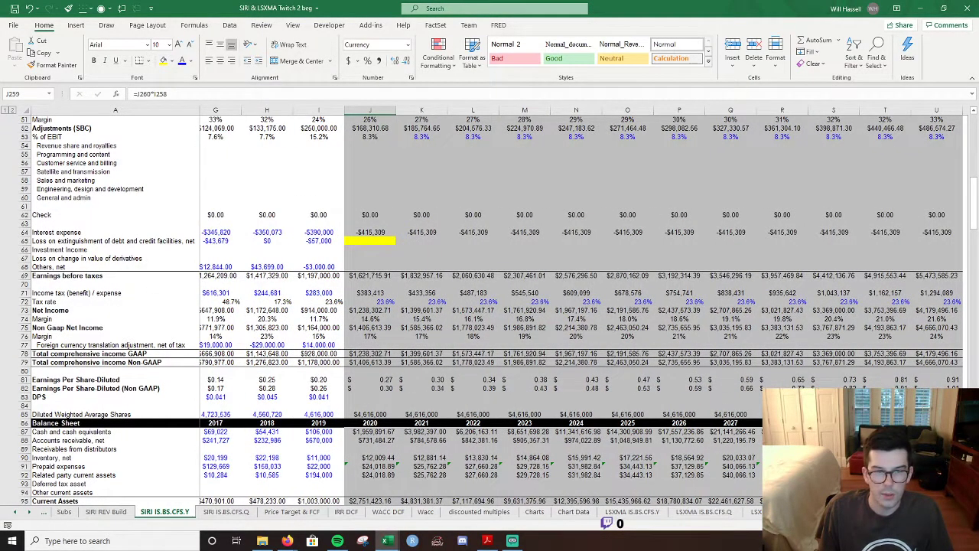
pyautogui.hscroll(-1, 490, 306)
pyautogui.hscroll(1, 490, 306)
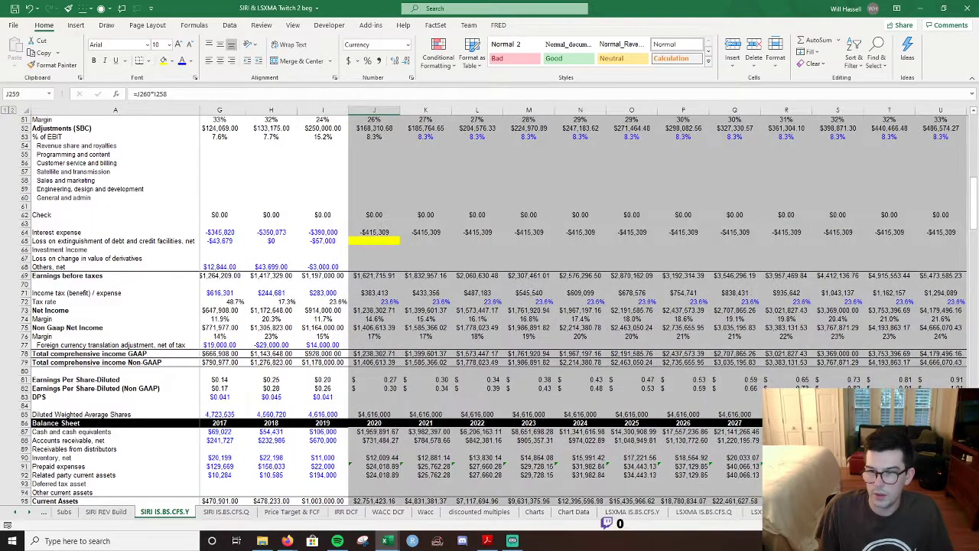
pyautogui.hscroll(-10, 490, 306)
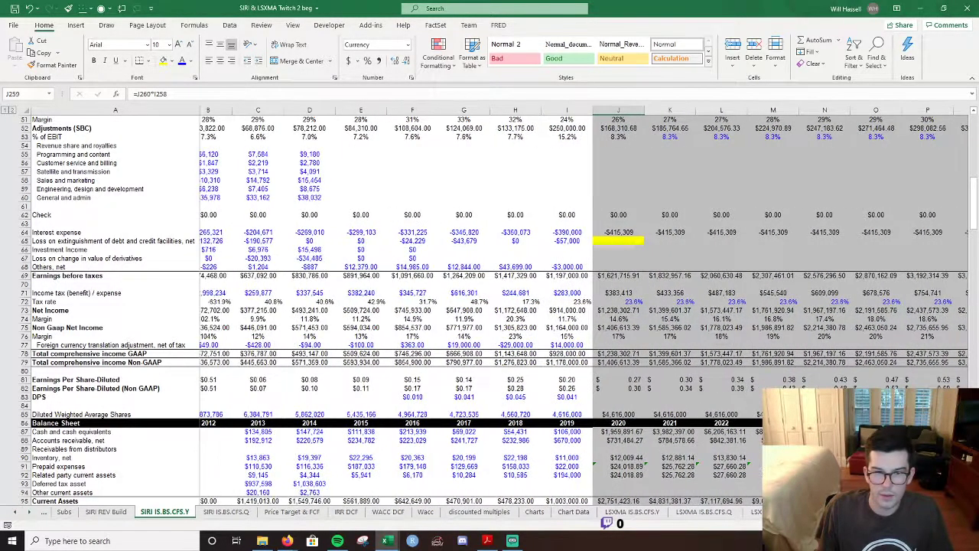
pyautogui.hscroll(-1, 490, 306)
pyautogui.hscroll(4, 490, 306)
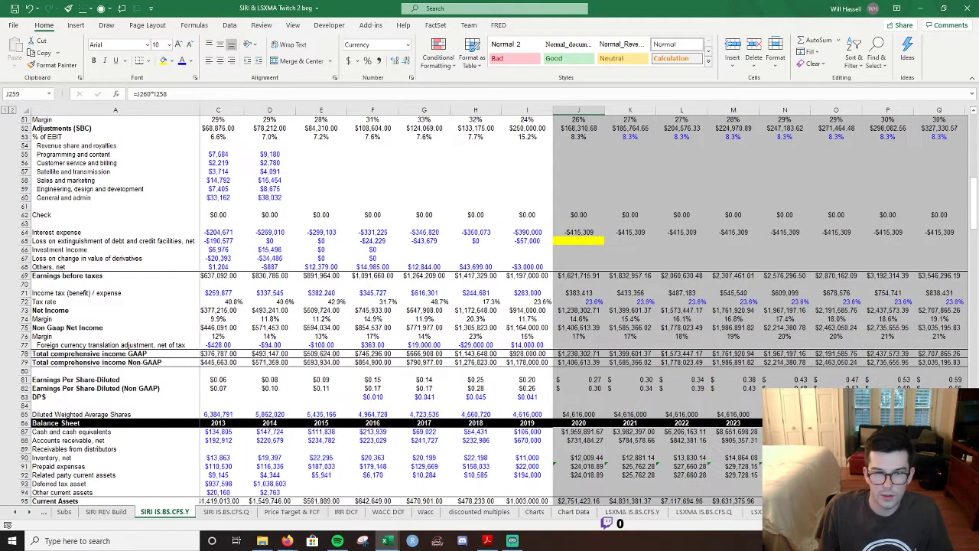
pyautogui.click(440, 321)
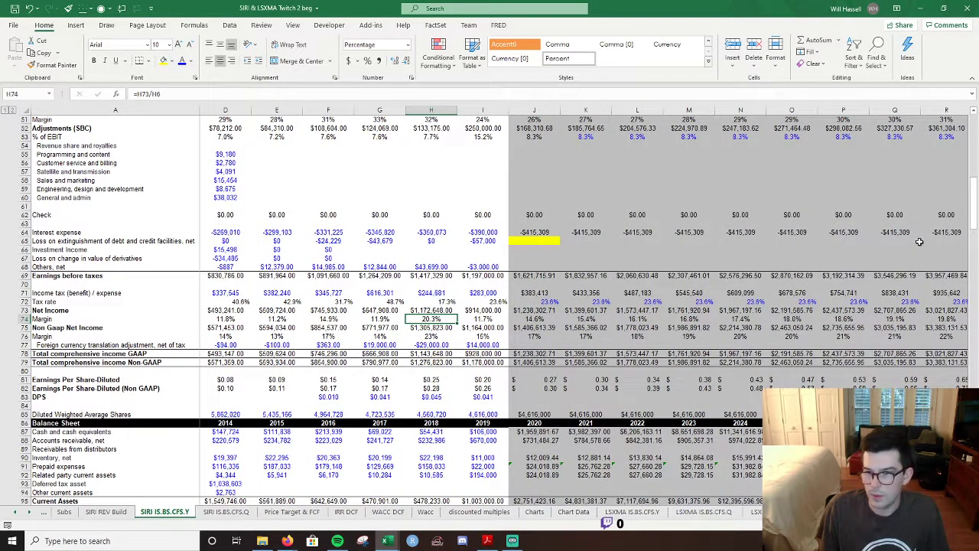
# Raise the 2020 % of prior year intangibles assumption by changing J260 to =AVERAGE(C260:I260)+.005.
pyautogui.moveTo(970, 224); pyautogui.dragTo(971, 220)
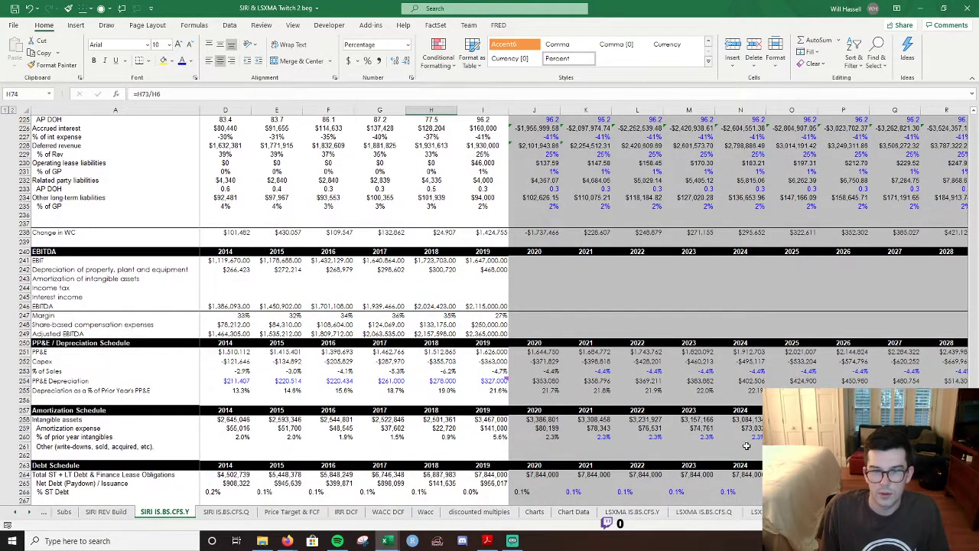
pyautogui.scroll(-2, 574, 455)
pyautogui.click(539, 385)
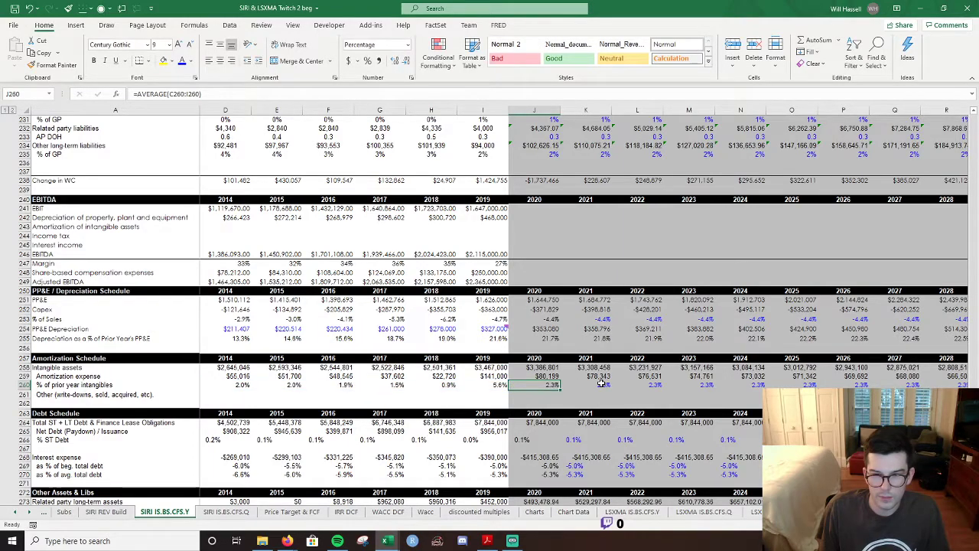
pyautogui.press('F2')
pyautogui.write('*')
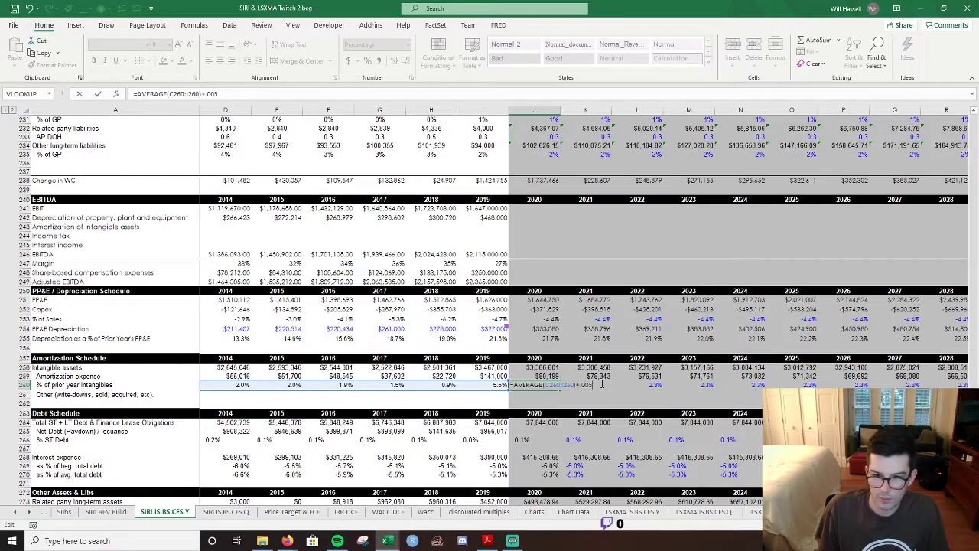
pyautogui.write('.005')
pyautogui.hotkey('ctrl', 'Return')
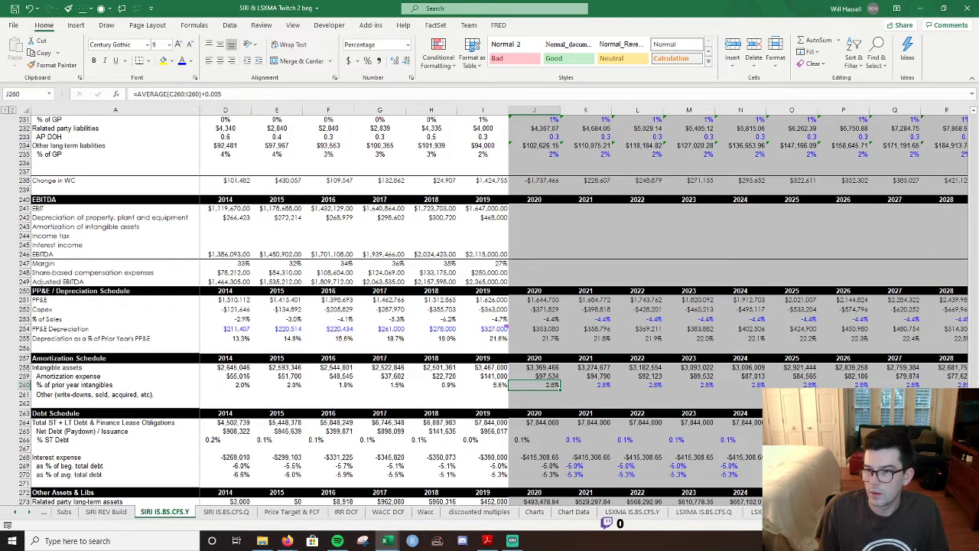
# Review the forecast net income margins, balance sheet and cash flow statement with the revised amortization assumption.
pyautogui.scroll(20, 955, 265)
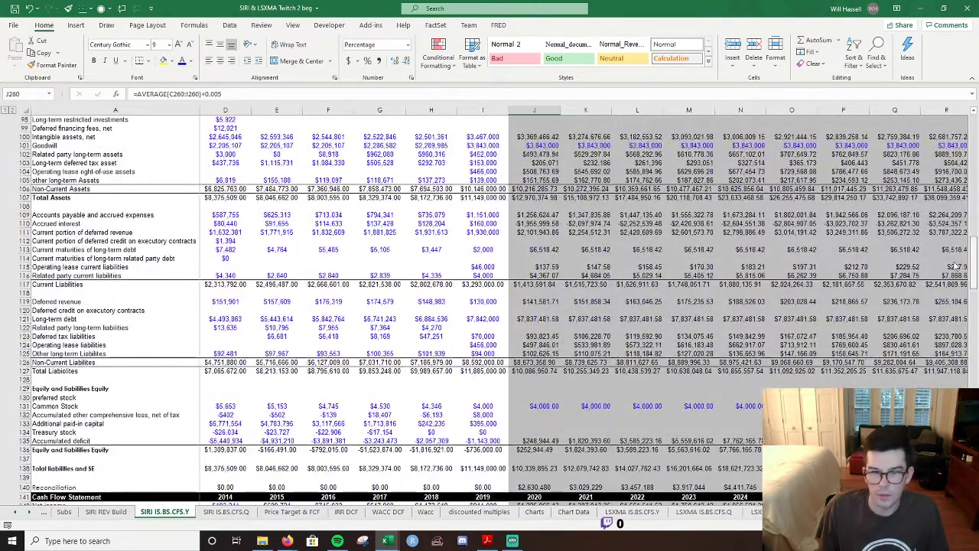
pyautogui.scroll(10, 956, 265)
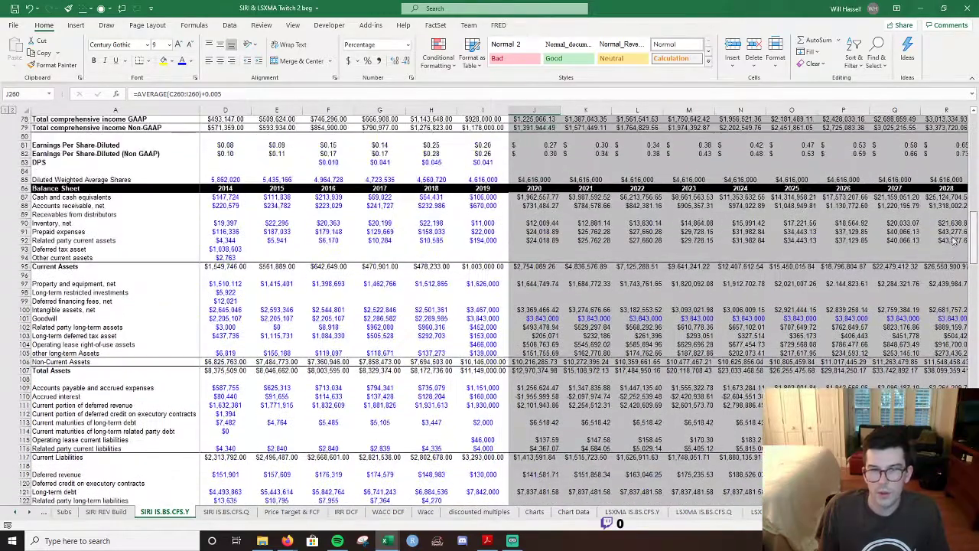
pyautogui.scroll(2, 955, 227)
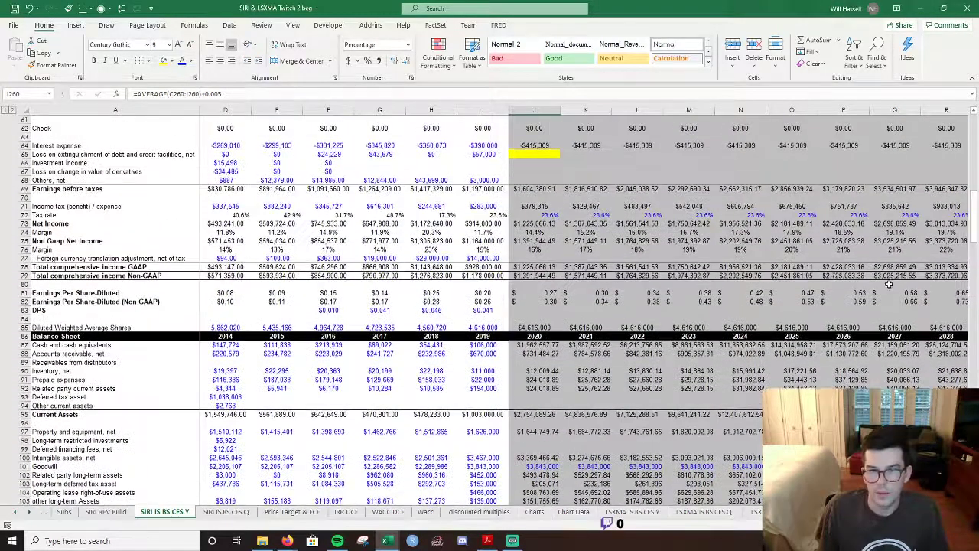
pyautogui.hscroll(4, 584, 306)
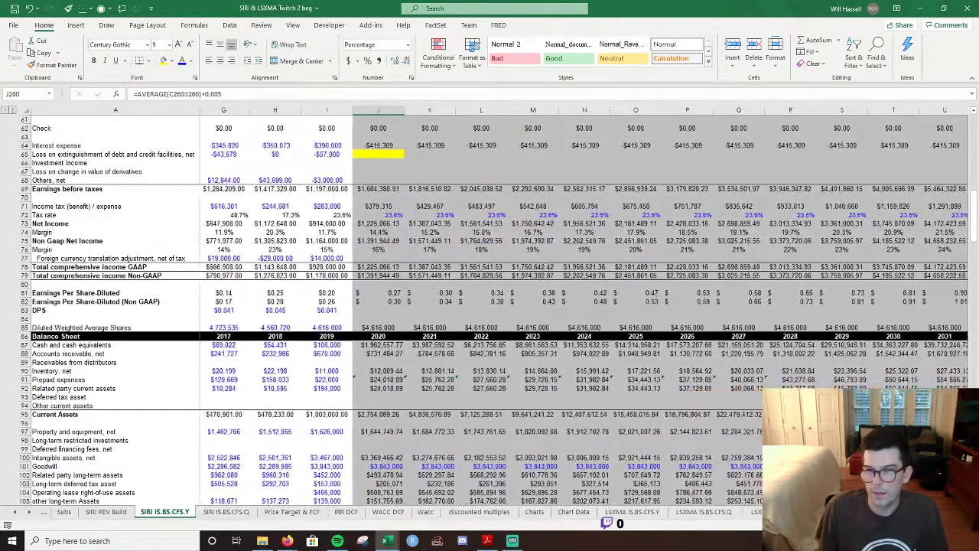
pyautogui.hscroll(-3, 584, 306)
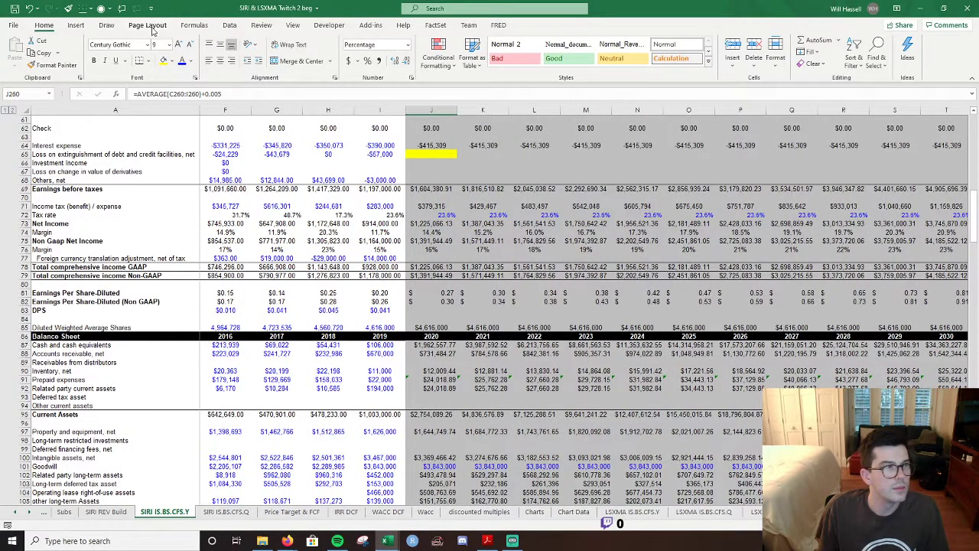
pyautogui.scroll(-14, 534, 295)
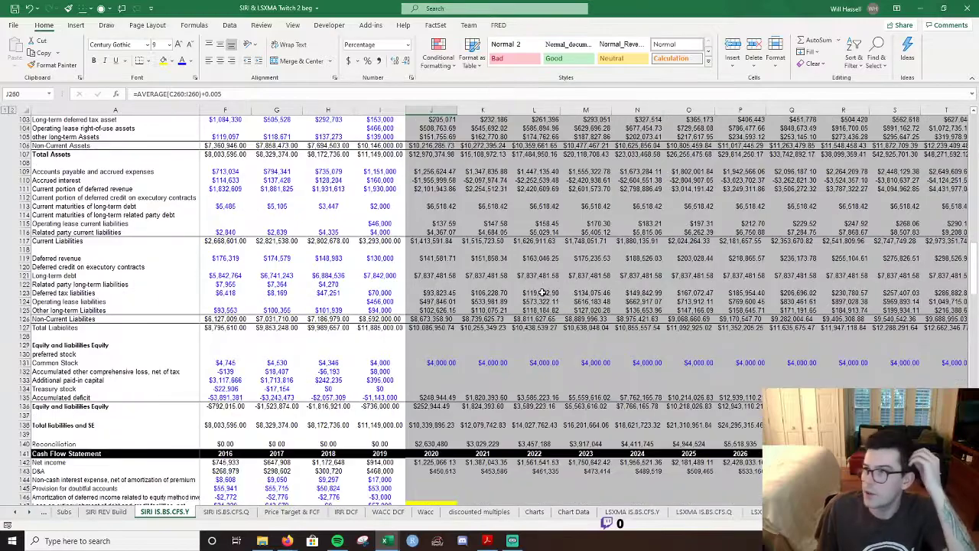
pyautogui.scroll(-14, 533, 294)
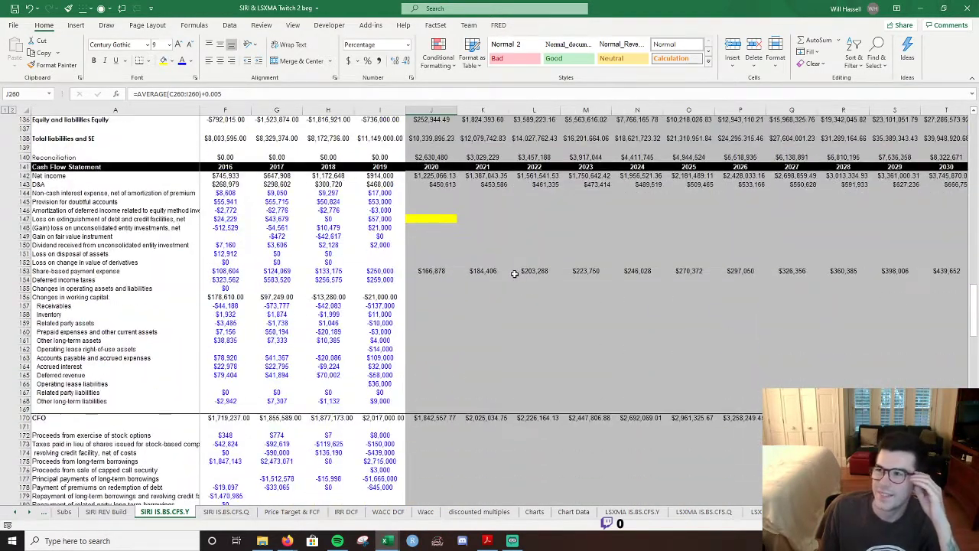
# Review the cash flow statement and the working capital, depreciation, amortization and debt schedules across the historical and forecast years.
pyautogui.scroll(-6, 513, 272)
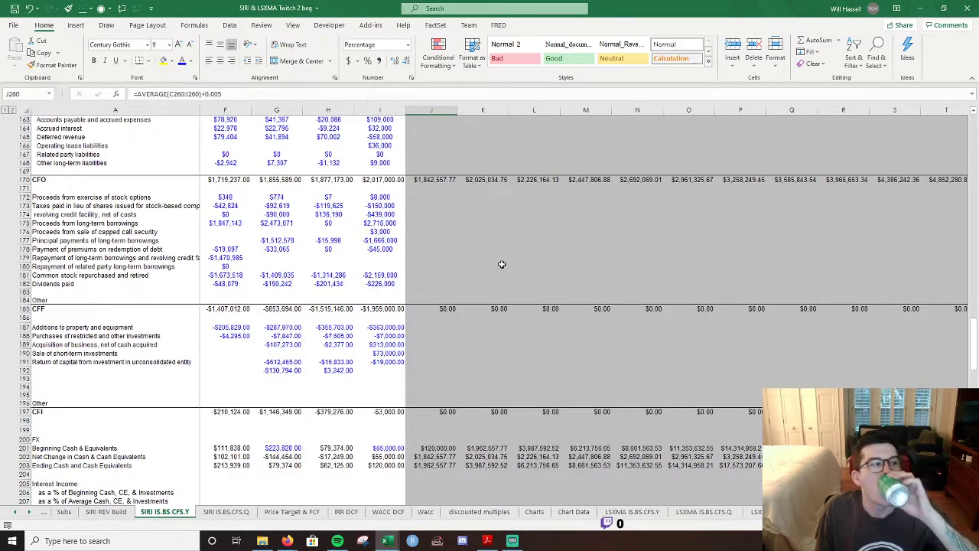
pyautogui.scroll(7, 498, 264)
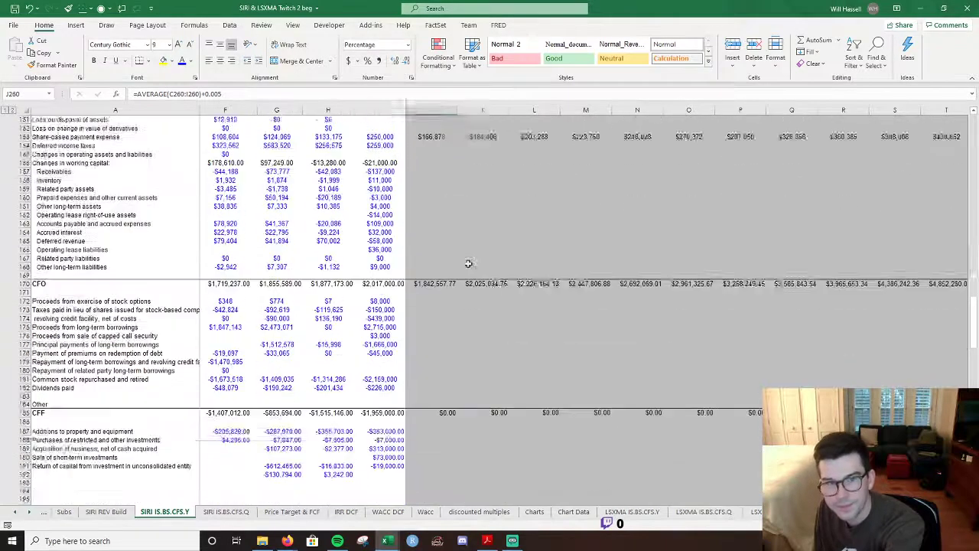
pyautogui.scroll(-11, 468, 263)
pyautogui.scroll(-20, 469, 264)
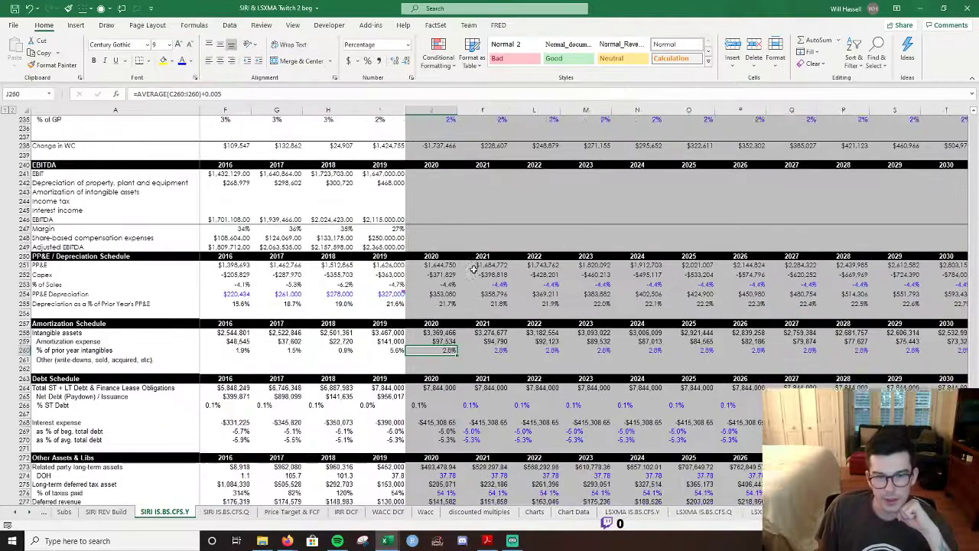
pyautogui.click(474, 298)
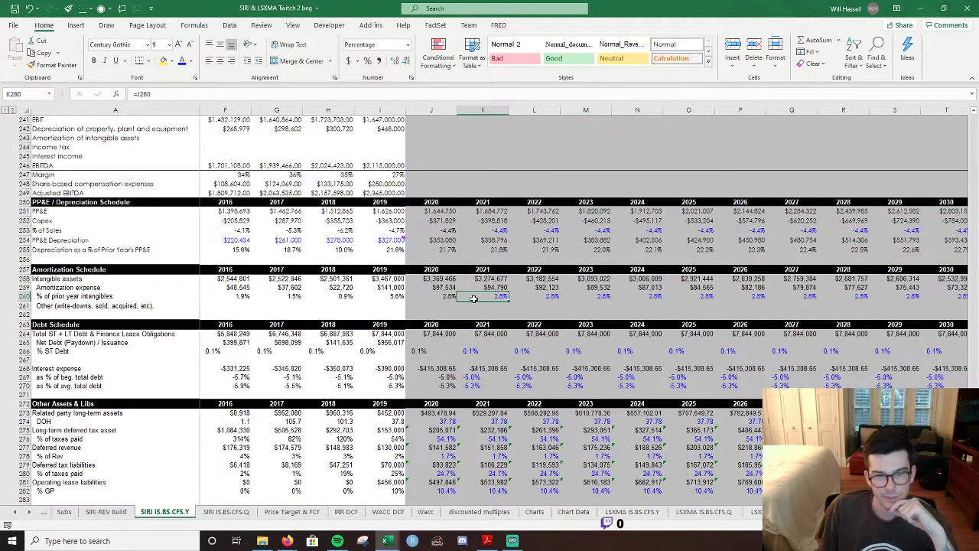
pyautogui.scroll(-9, 473, 299)
pyautogui.scroll(17, 515, 361)
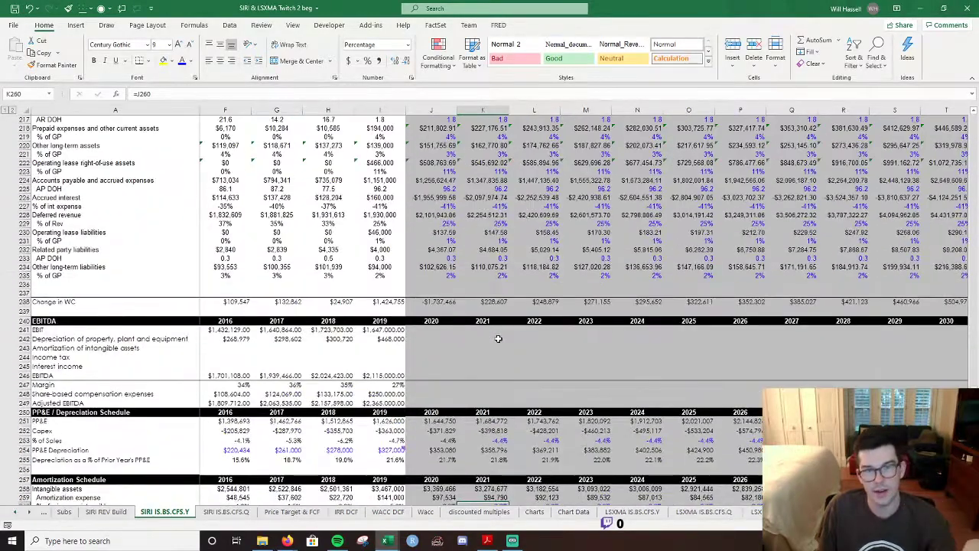
pyautogui.scroll(-2, 499, 339)
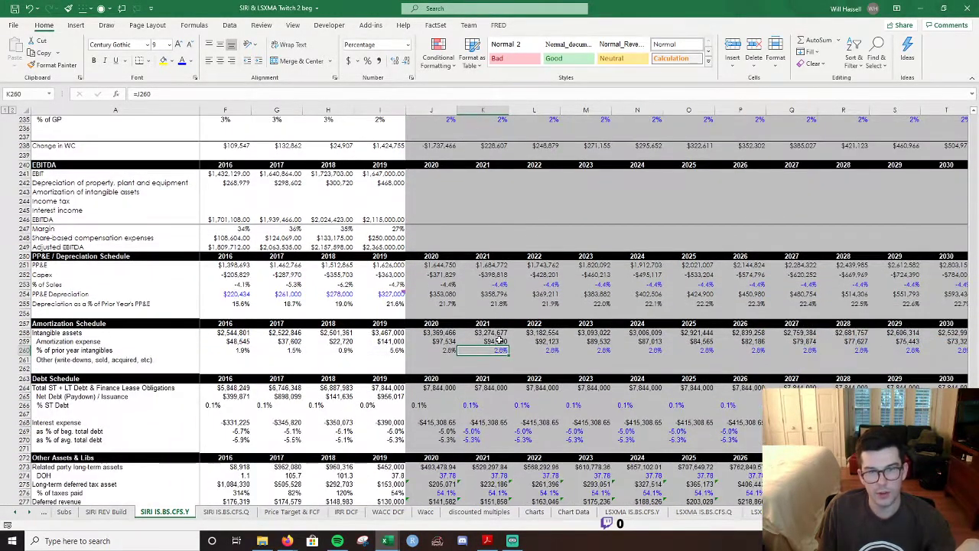
pyautogui.scroll(8, 377, 224)
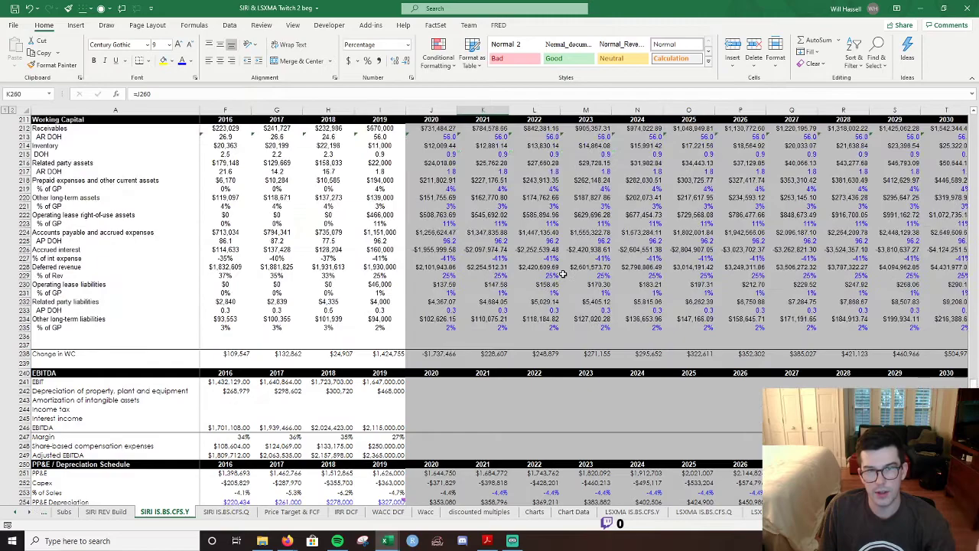
pyautogui.scroll(10, 563, 273)
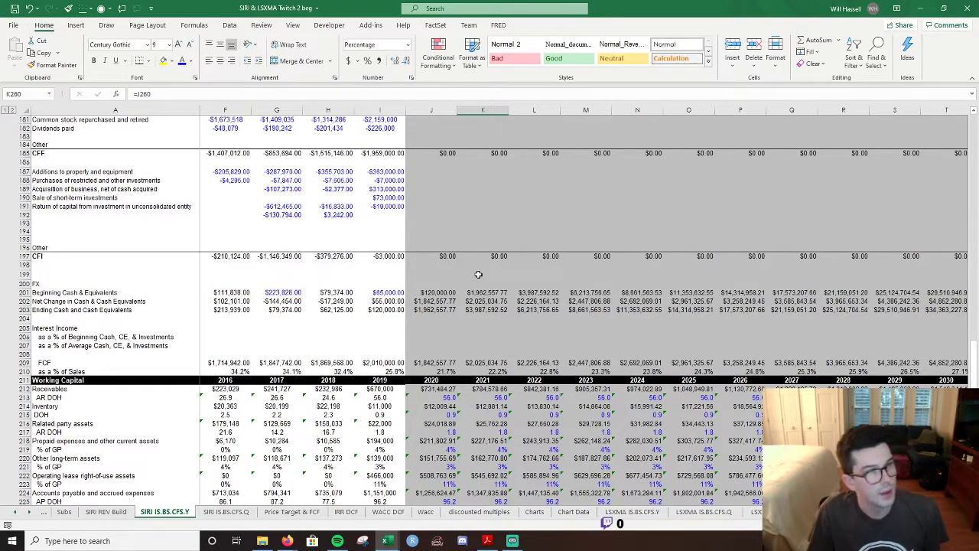
pyautogui.scroll(20, 478, 274)
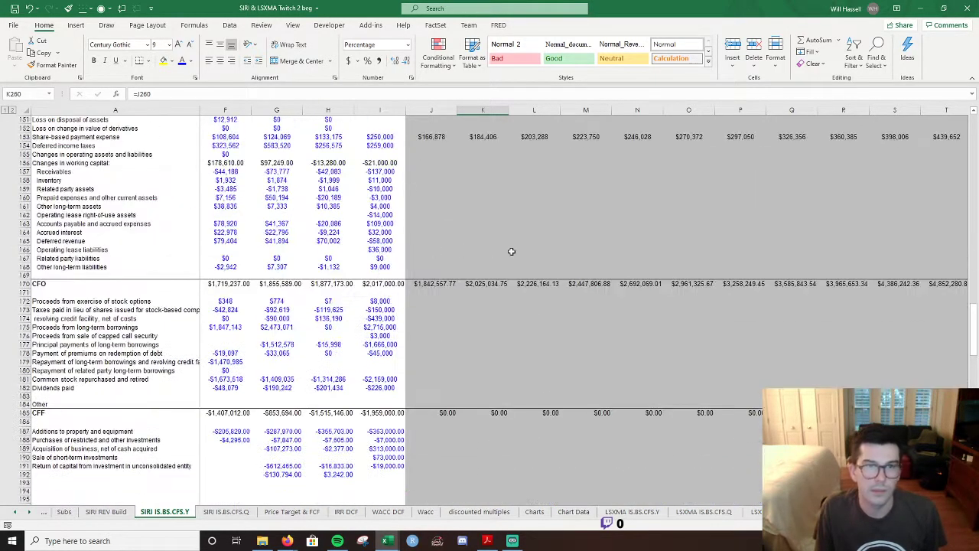
# Examine the forecast balance sheet, checking the 2020 Reconciliation formula in J140 and the additional paid-in capital and accumulated other comprehensive loss cells.
pyautogui.scroll(11, 511, 251)
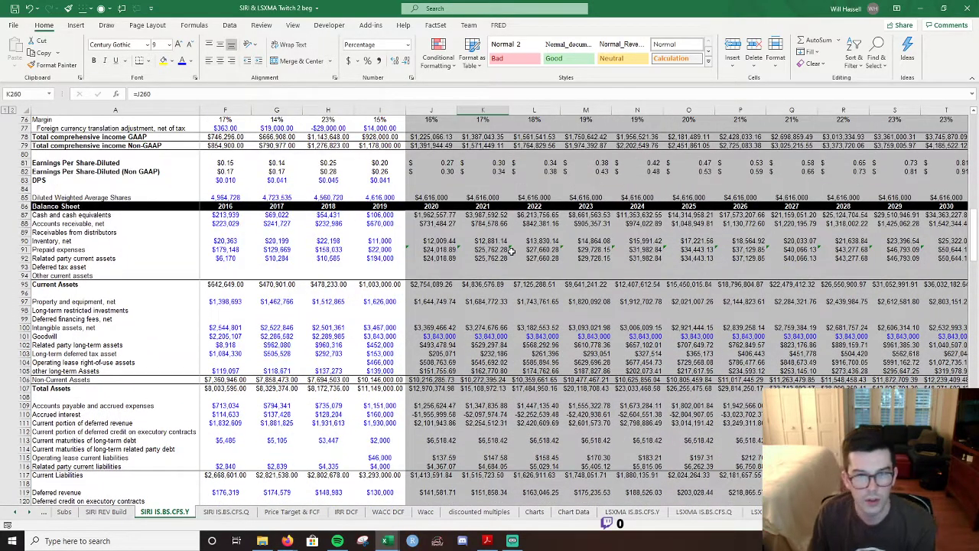
pyautogui.scroll(-5, 511, 251)
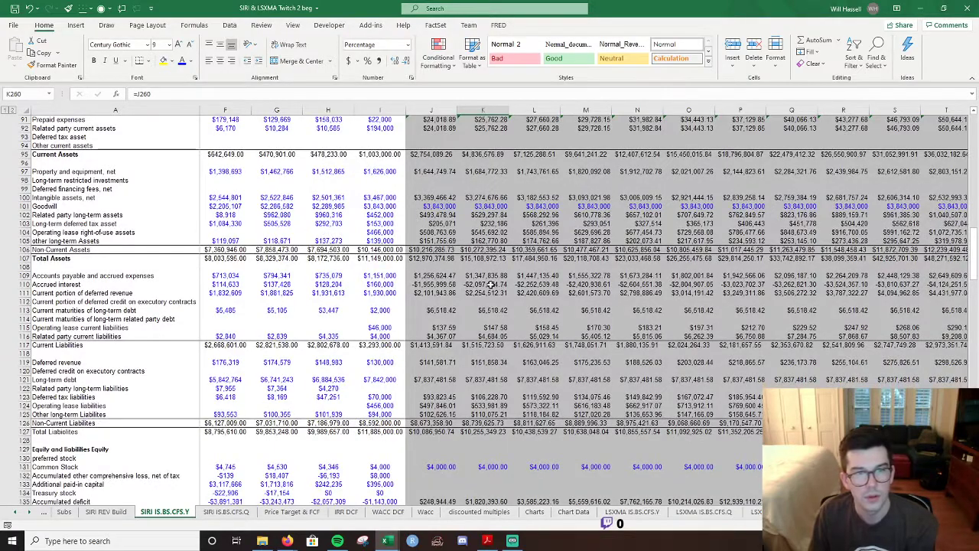
pyautogui.scroll(-5, 492, 283)
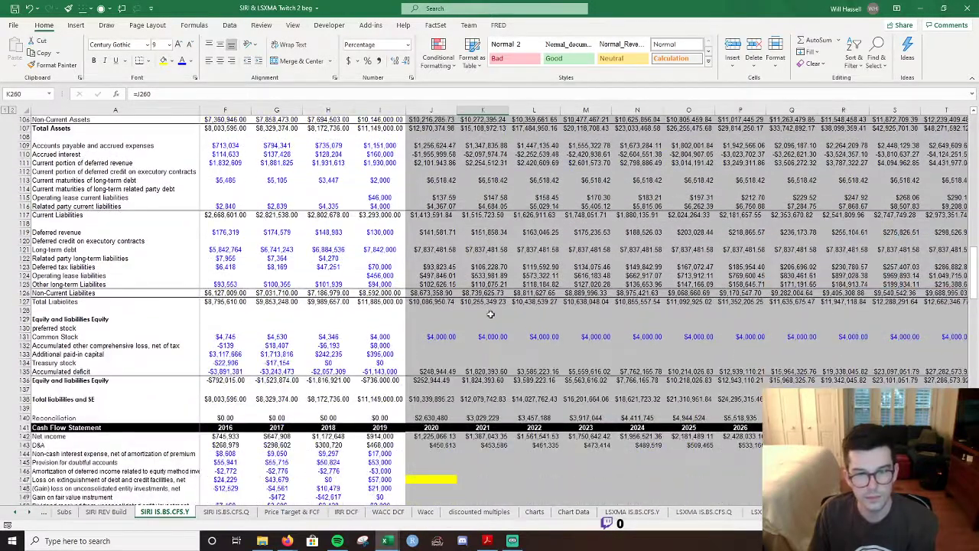
pyautogui.click(433, 418)
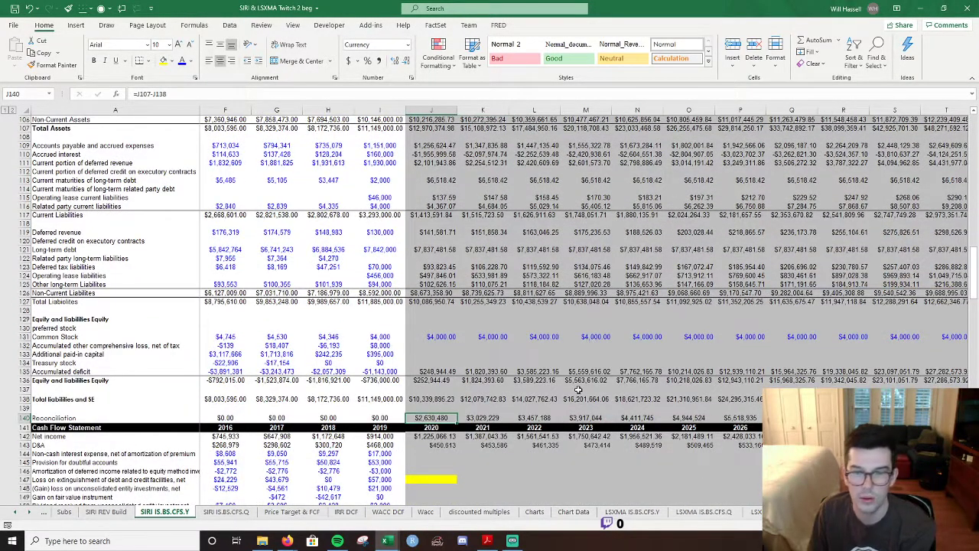
pyautogui.hscroll(2, 586, 371)
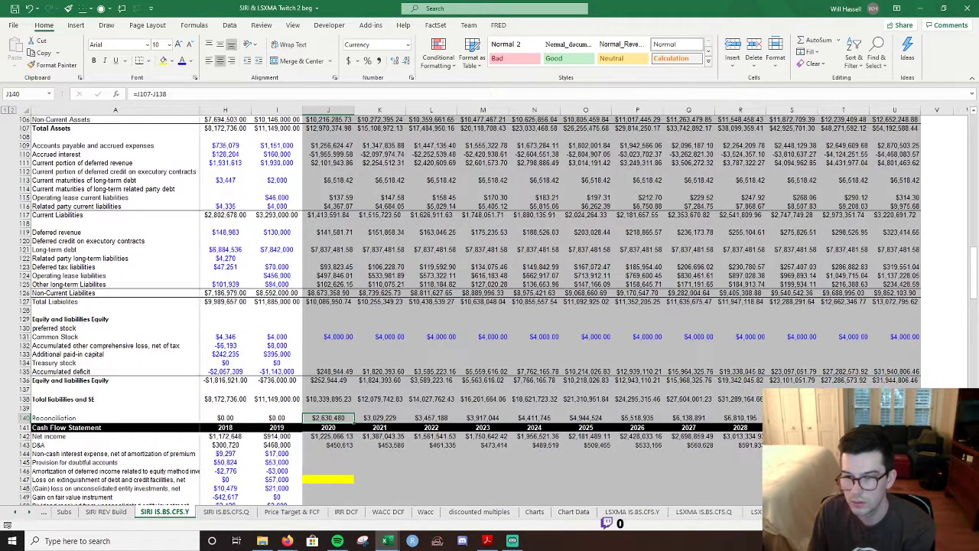
pyautogui.hscroll(-1, 574, 383)
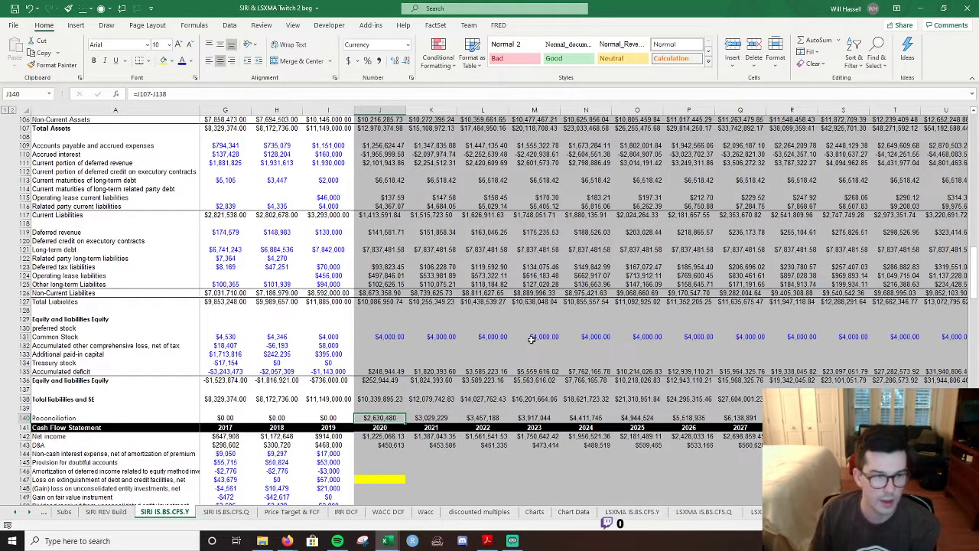
pyautogui.click(380, 354)
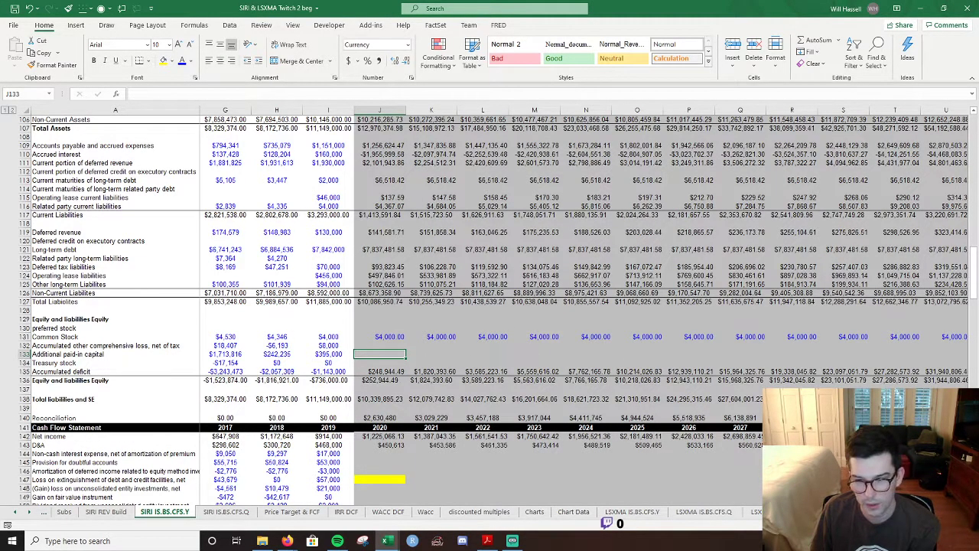
pyautogui.click(369, 347)
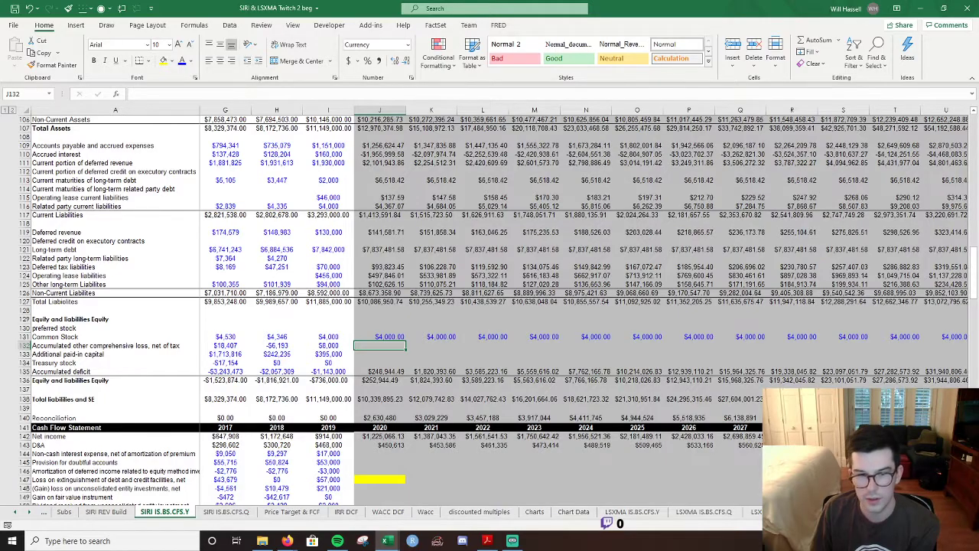
# Compare the income statement's items below EBIT and the cash flow statement's non-cash adjustments, from non-cash interest expense down, between historical and forecast years.
pyautogui.scroll(20, 489, 306)
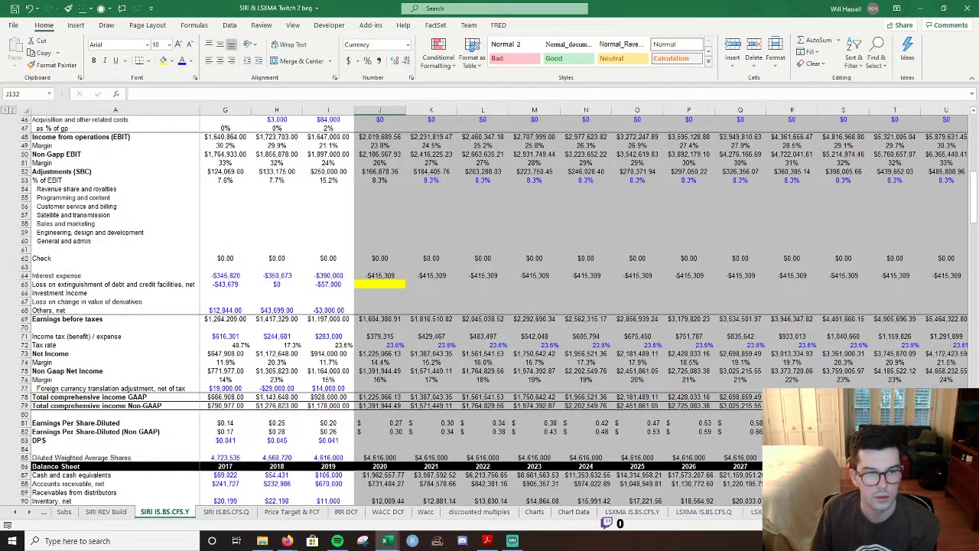
pyautogui.scroll(-7, 490, 306)
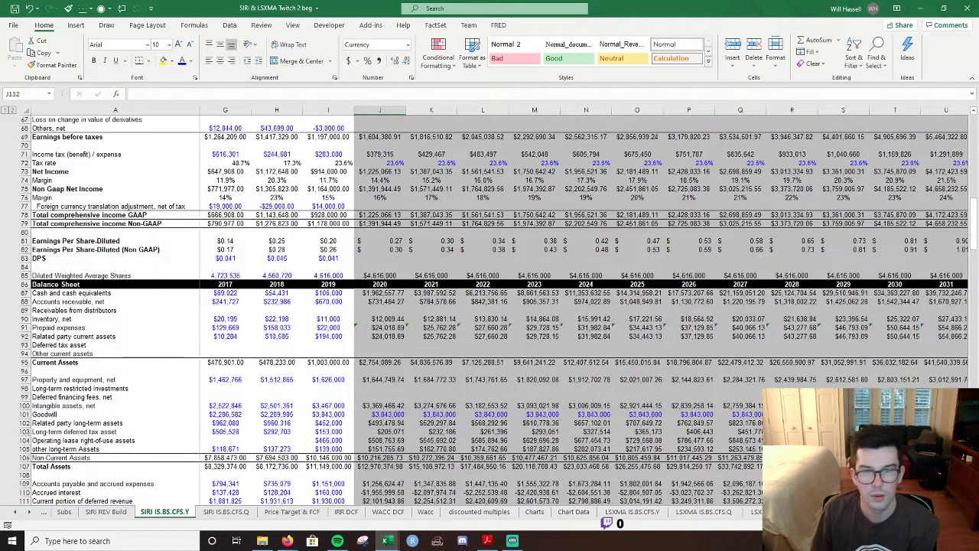
pyautogui.scroll(6, 490, 307)
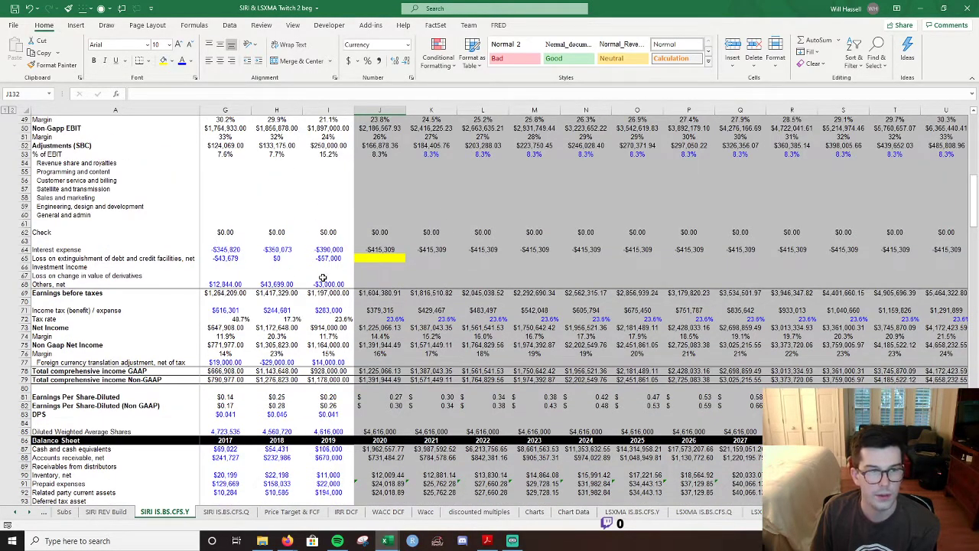
pyautogui.scroll(-20, 442, 258)
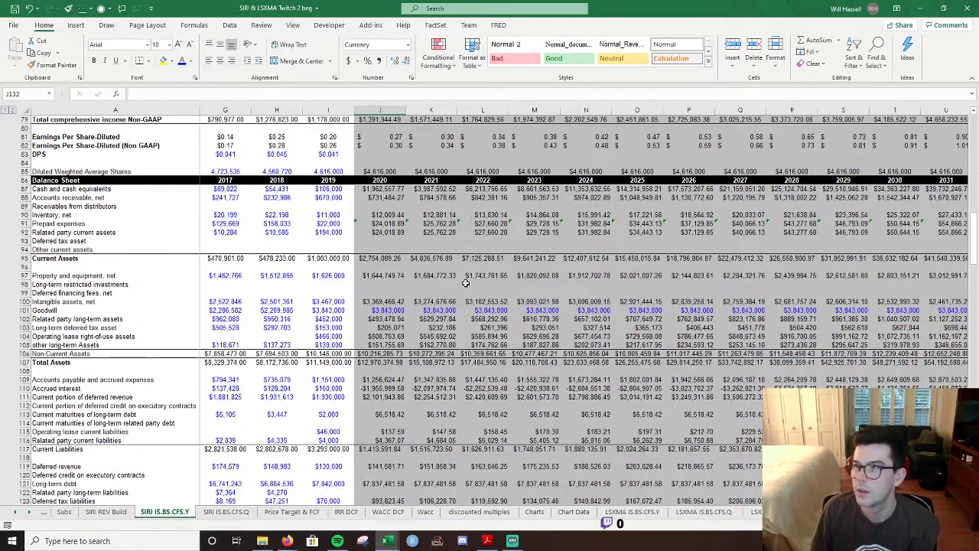
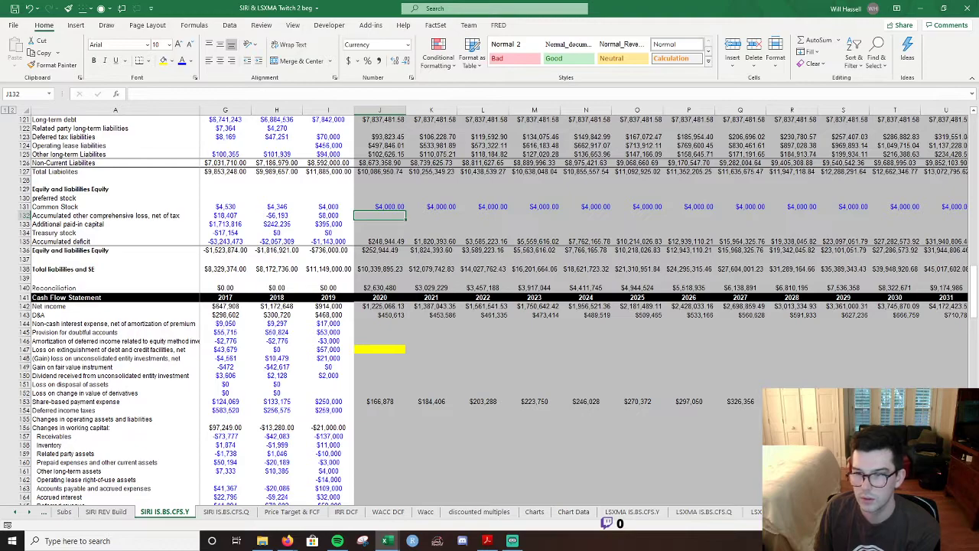
pyautogui.hscroll(1, 489, 306)
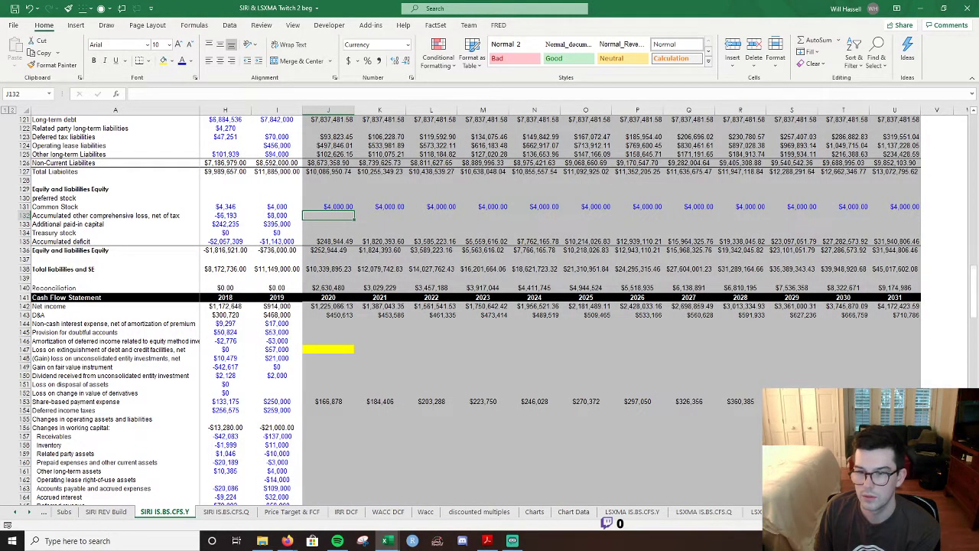
pyautogui.hscroll(-2, 450, 366)
pyautogui.click(413, 334)
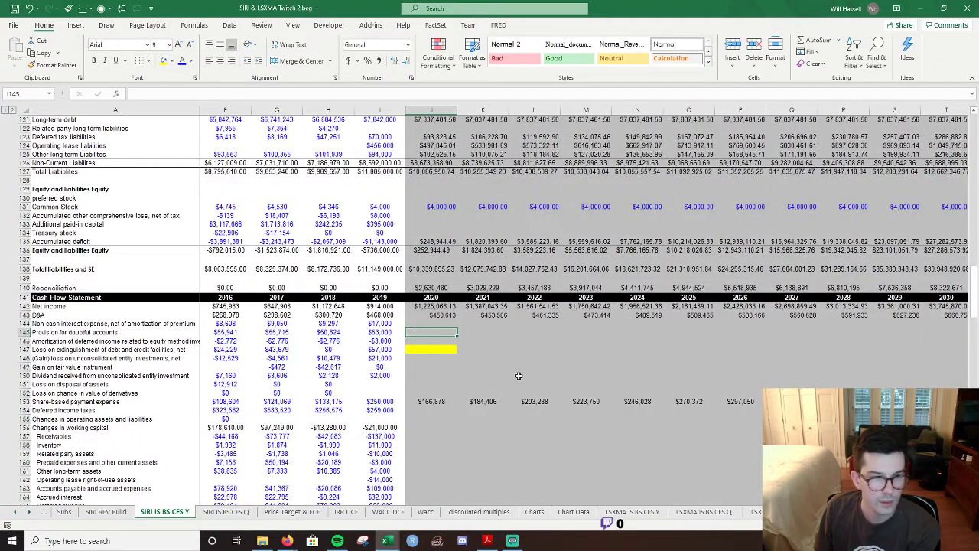
pyautogui.scroll(-1, 518, 376)
pyautogui.press('Up')
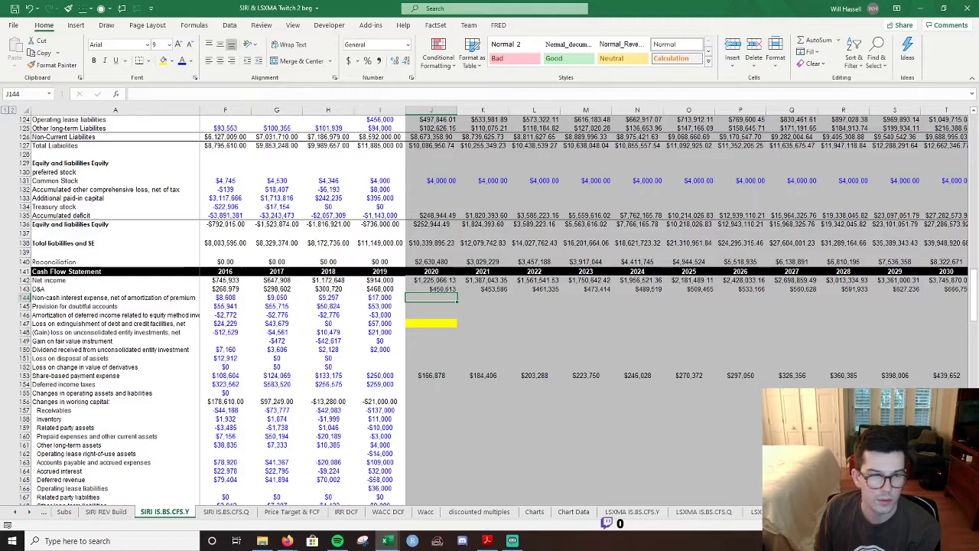
pyautogui.hscroll(-3, 546, 306)
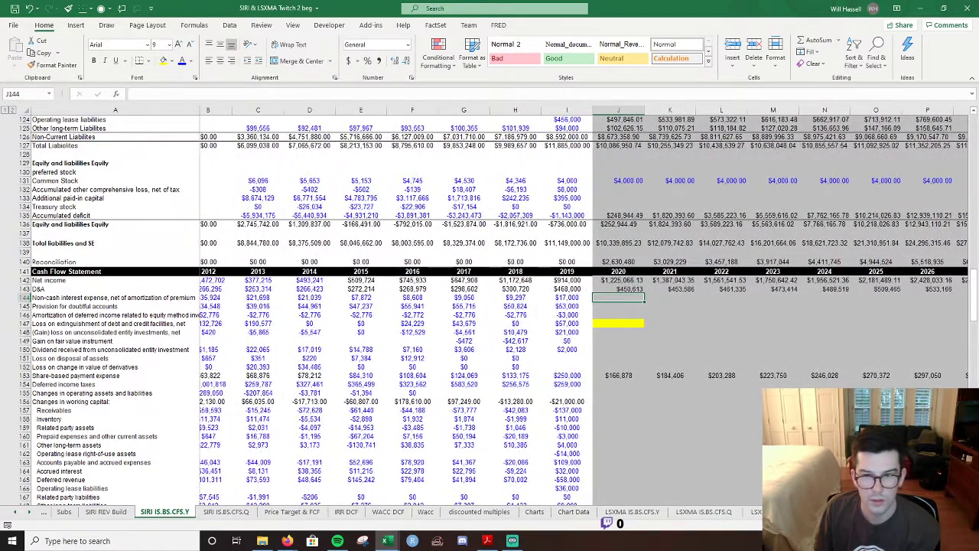
pyautogui.hscroll(-1, 583, 301)
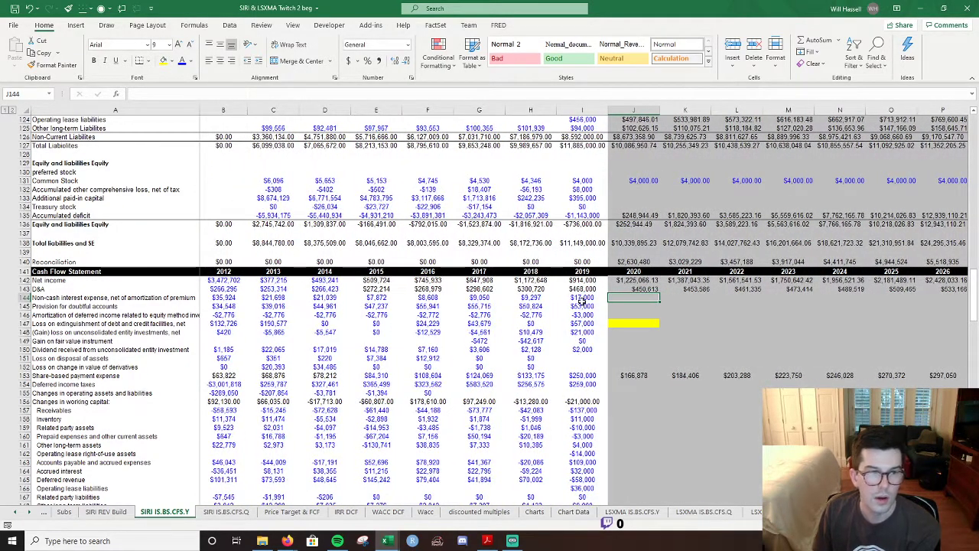
# Trace the balance sheet's 2020 accrued interest in J110 to its source formula in J226 of the Working Capital schedule.
pyautogui.scroll(1, 572, 294)
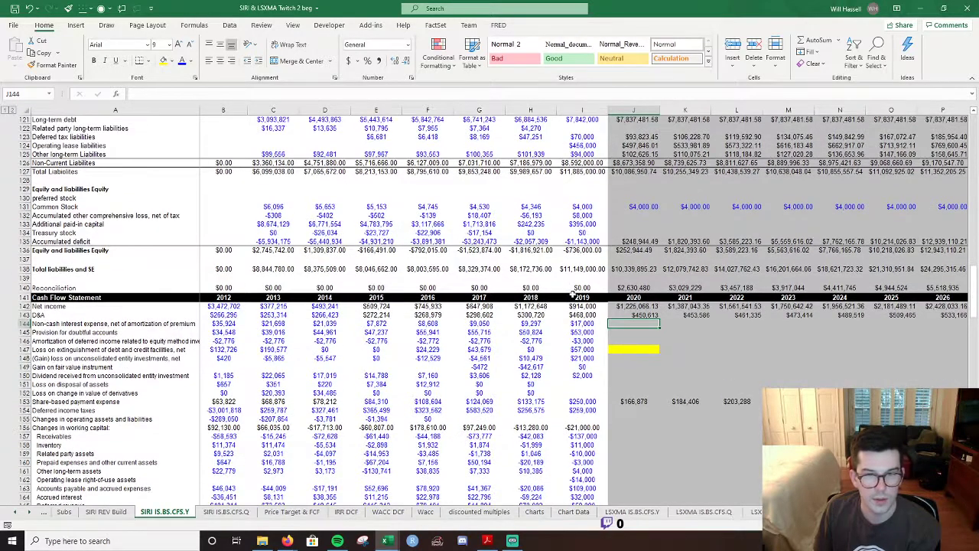
pyautogui.scroll(3, 661, 340)
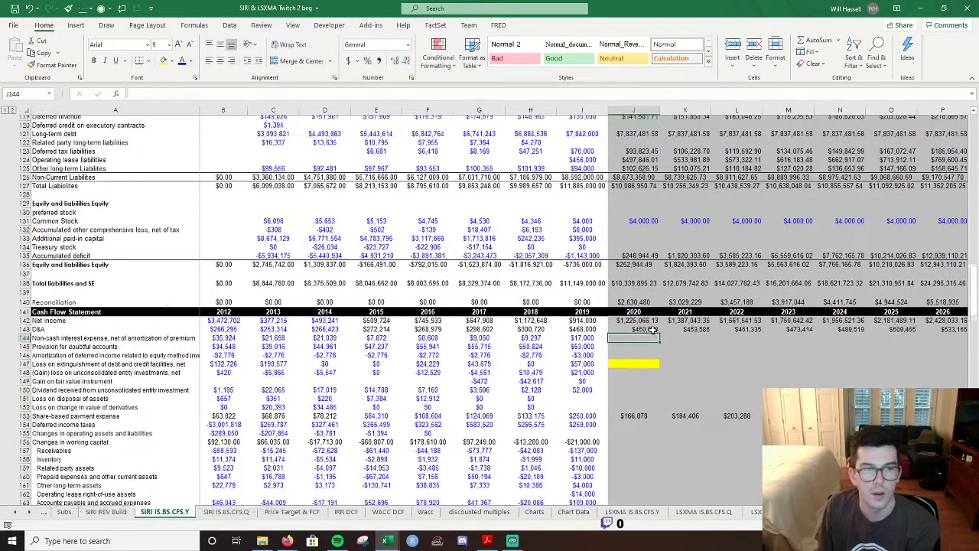
pyautogui.scroll(4, 652, 329)
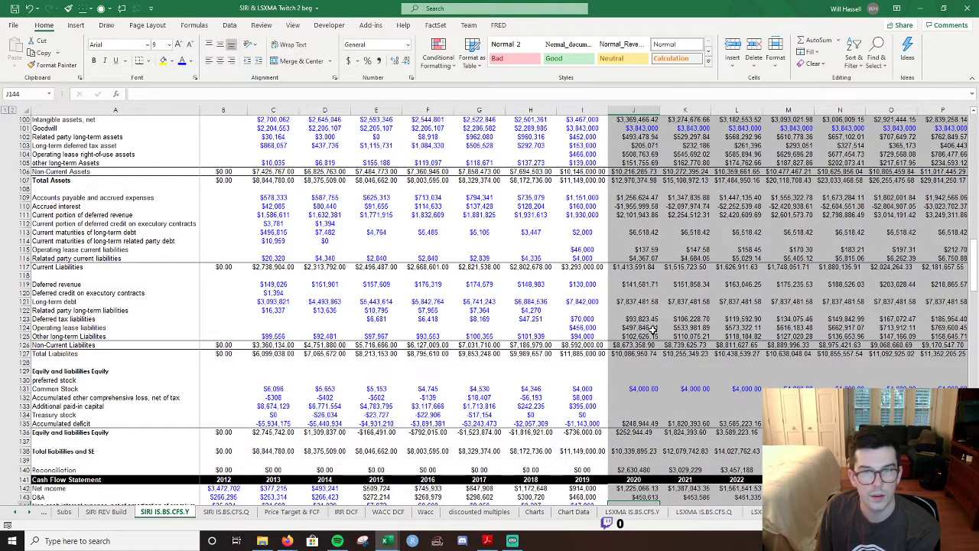
pyautogui.scroll(-1, 653, 330)
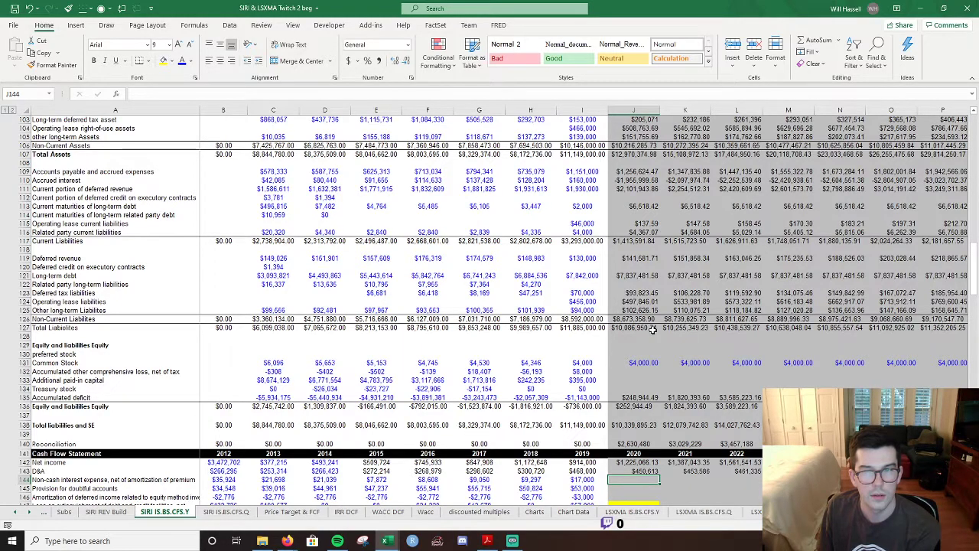
pyautogui.click(632, 180)
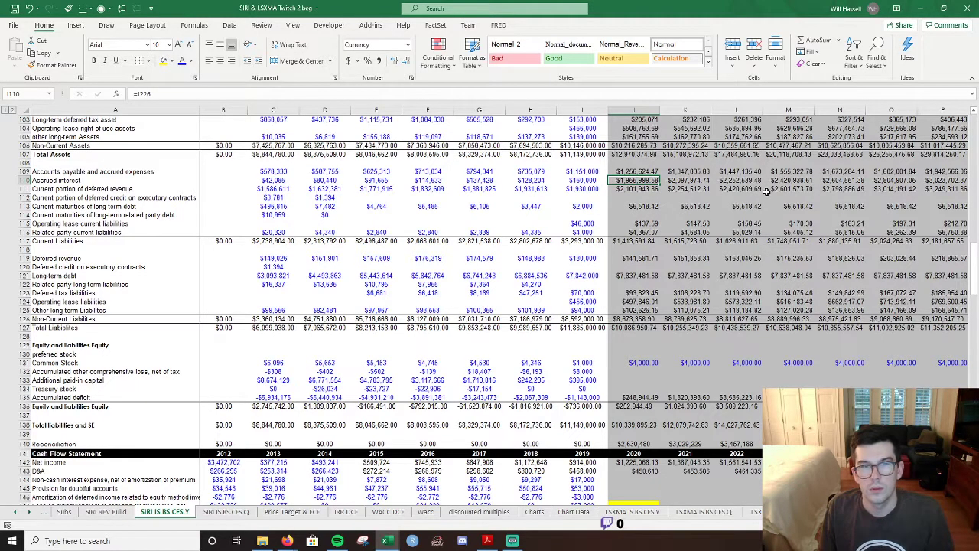
pyautogui.press('F2')
pyautogui.press('Escape')
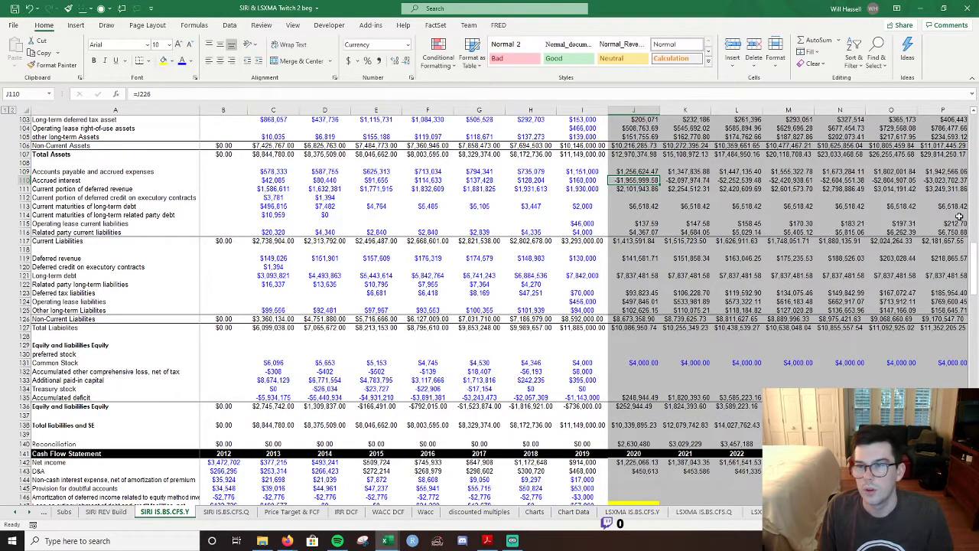
pyautogui.press('F2')
pyautogui.moveTo(975, 264); pyautogui.dragTo(974, 380)
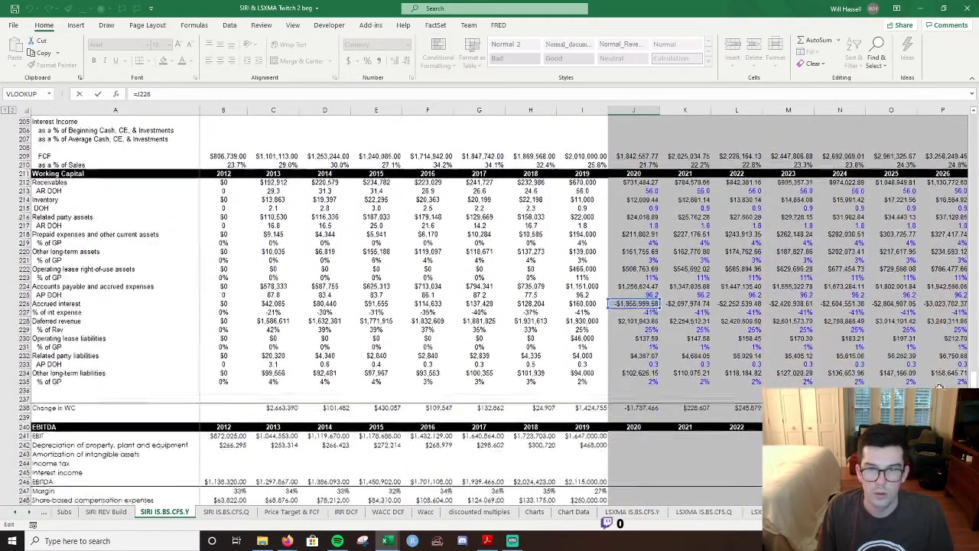
pyautogui.click(635, 303)
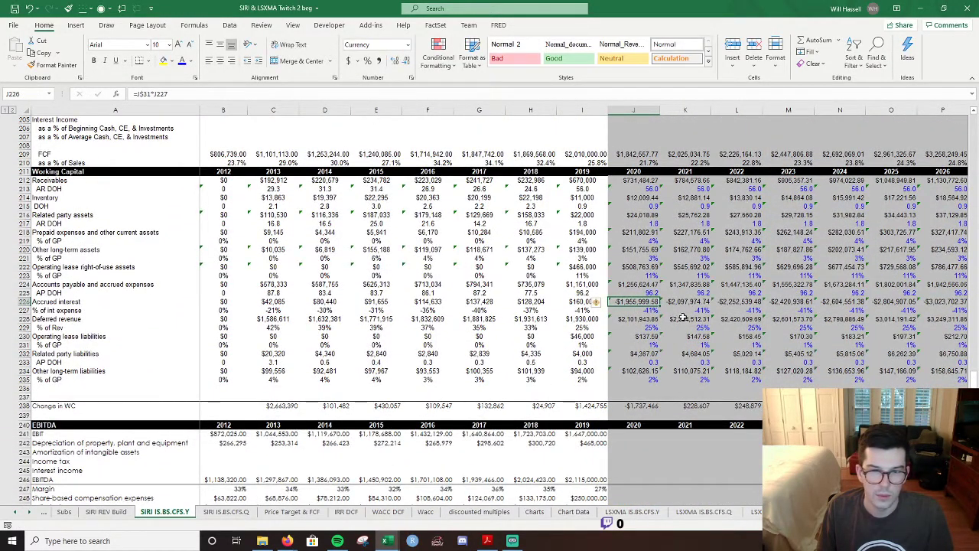
# Inspect the 2020 accrued interest formula in J226 and its % of int expense driver in J227.
pyautogui.press('F2')
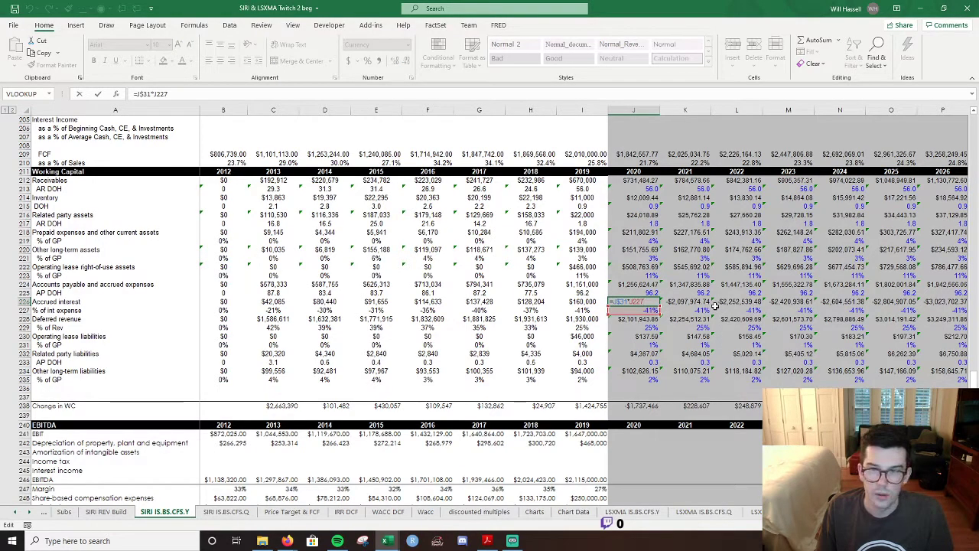
pyautogui.press('Escape')
pyautogui.click(597, 302)
pyautogui.click(639, 310)
pyautogui.write('=')
pyautogui.press('Left')
pyautogui.press('Escape')
pyautogui.press('Up')
pyautogui.press('F2')
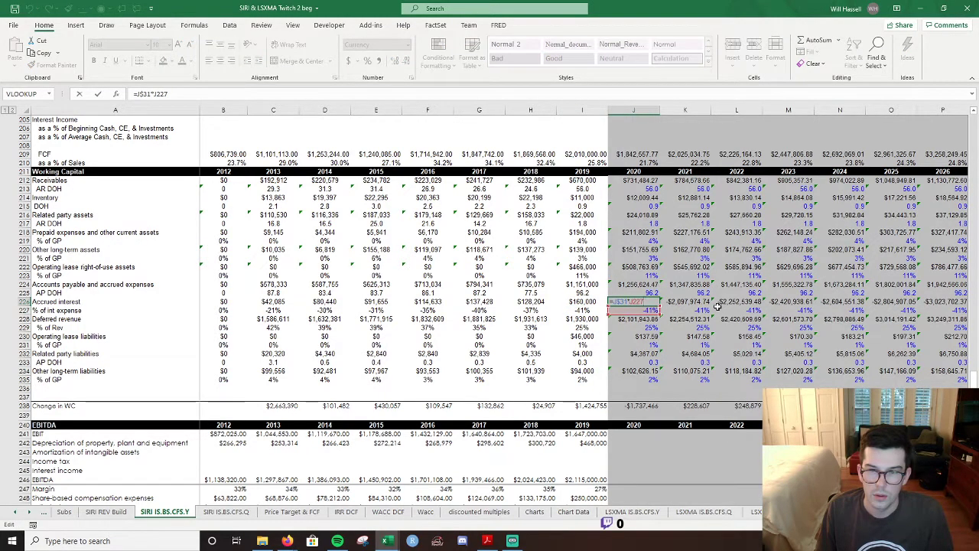
pyautogui.press('Escape')
pyautogui.press('F2')
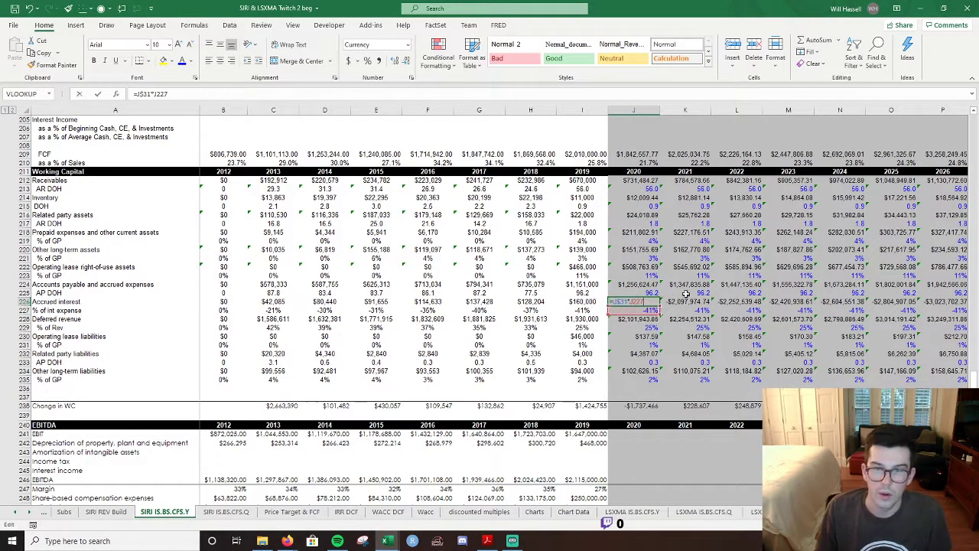
# Check how 2019 accrued interest in I226 and its % of int expense in I227 are calculated.
pyautogui.press('Escape')
pyautogui.click(581, 301)
pyautogui.press('F2')
pyautogui.press('Escape')
pyautogui.press('Down')
pyautogui.press('F2')
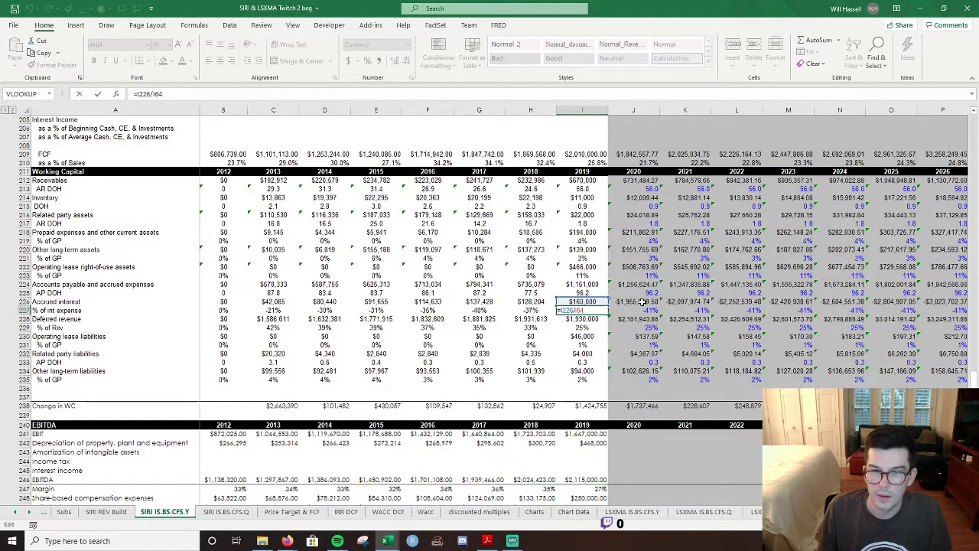
pyautogui.press('Escape')
# Change the 2020 accrued interest formula in J226 to =J$64*J227 and fill it across the forecast years through 2031.
pyautogui.click(641, 302)
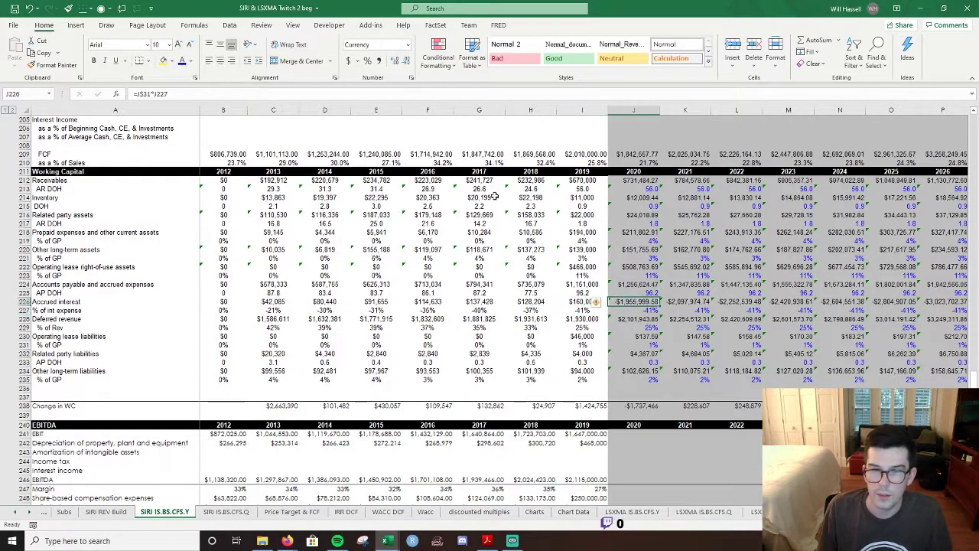
pyautogui.press('F2')
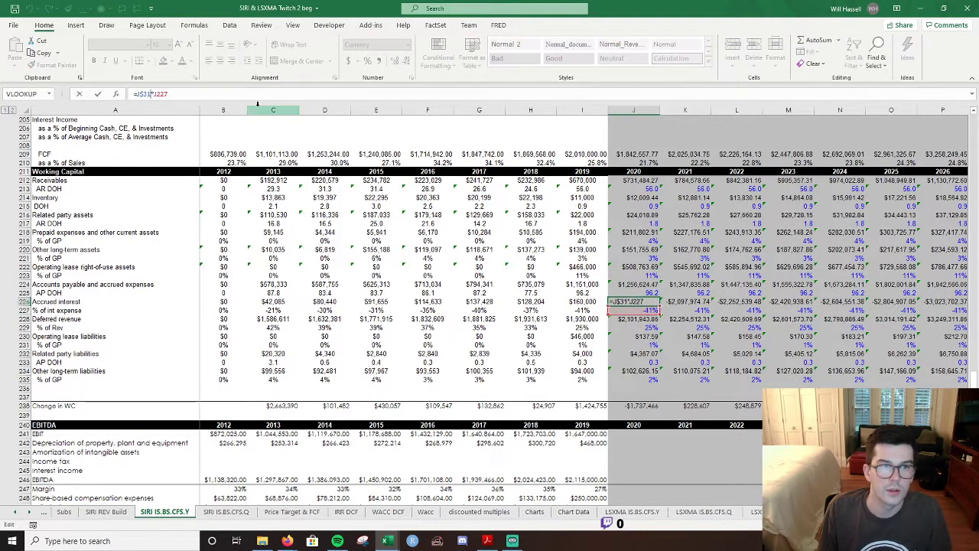
pyautogui.press('BackSpace')
pyautogui.write('4')
pyautogui.hotkey('ctrl', 'Return')
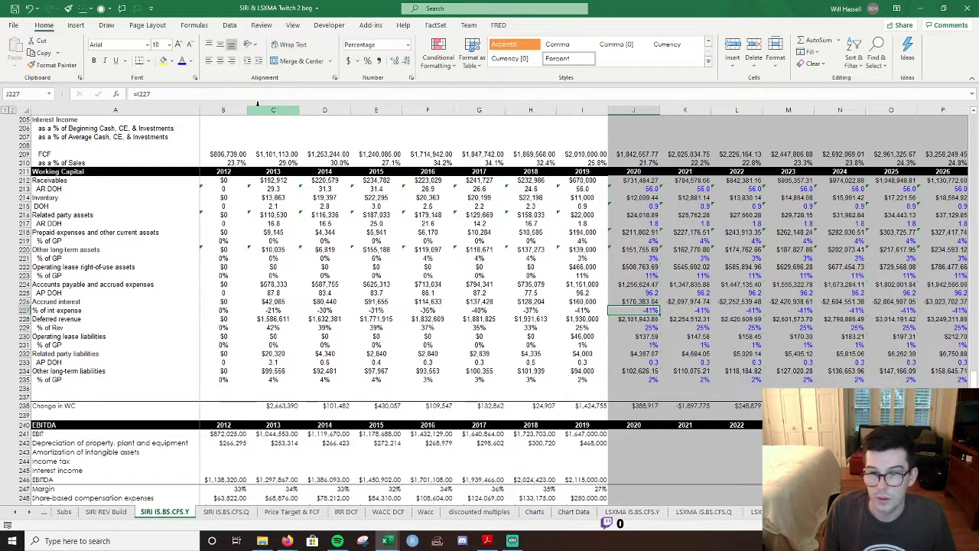
pyautogui.hotkey('ctrl', 'shift', 'Right')
pyautogui.hotkey('ctrl', 'r')
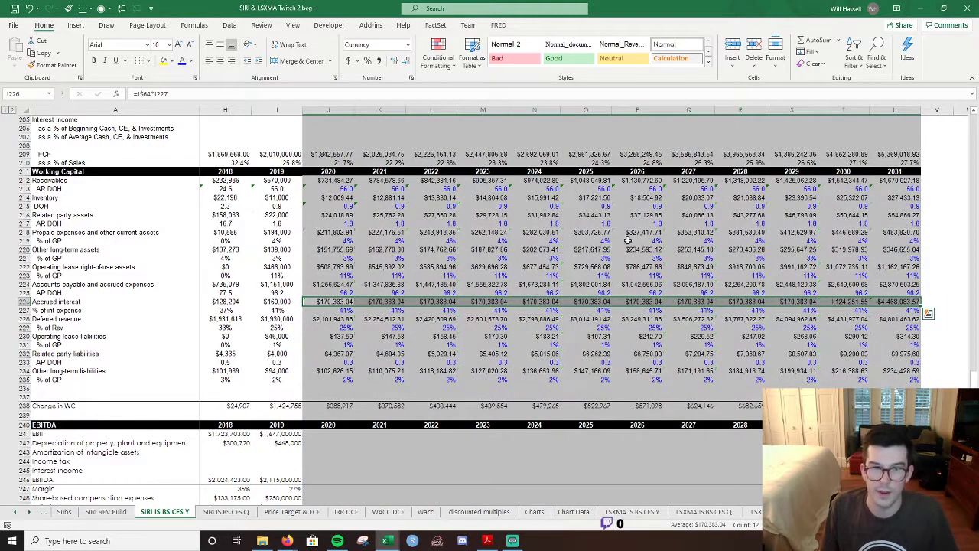
# Check the balance sheet's Reconciliation row across the forecast years, ending at 2031 in U140.
pyautogui.scroll(20, 959, 310)
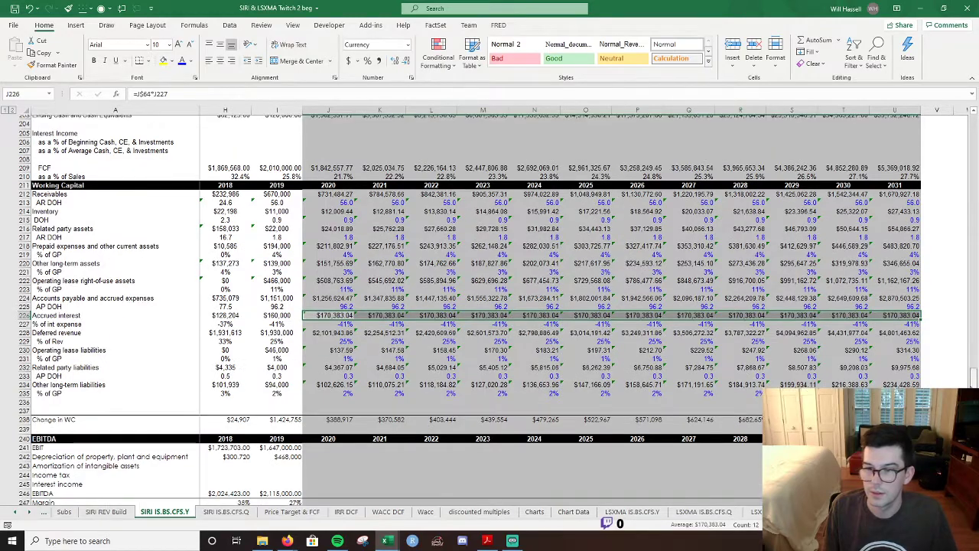
pyautogui.scroll(2, 958, 310)
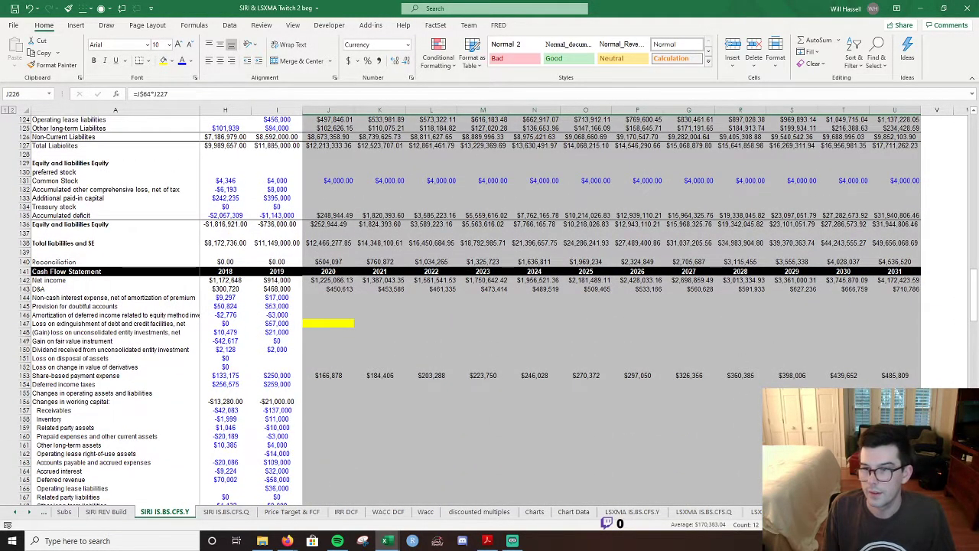
pyautogui.hscroll(-3, 582, 306)
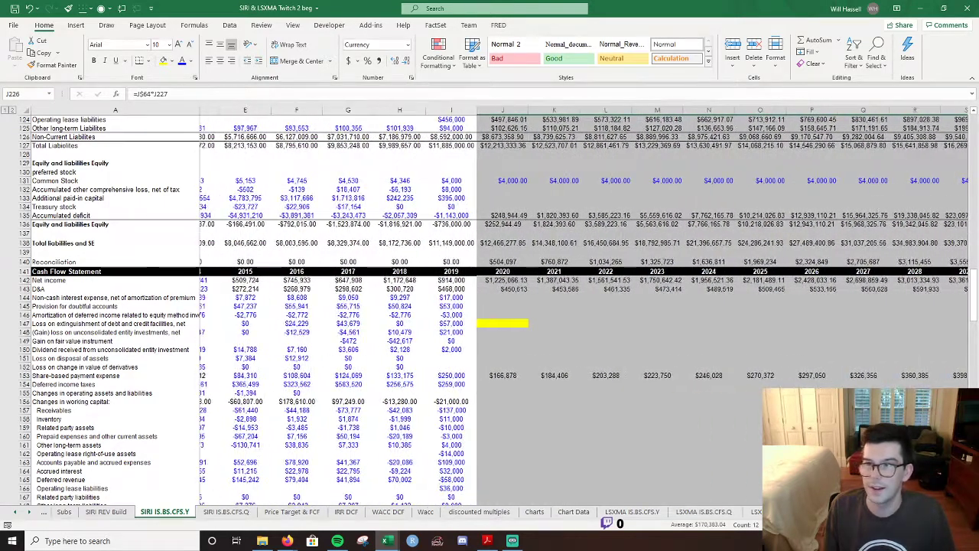
pyautogui.hscroll(2, 581, 306)
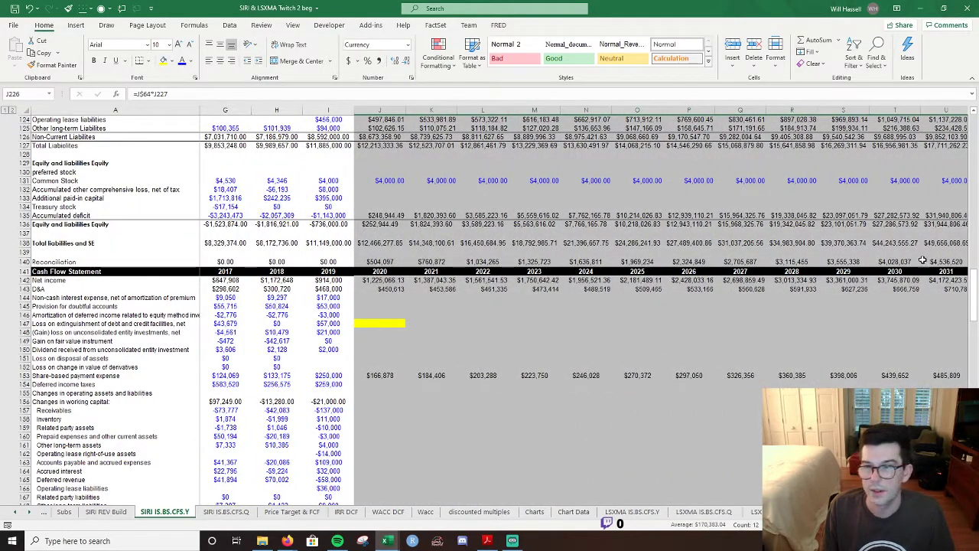
pyautogui.click(937, 261)
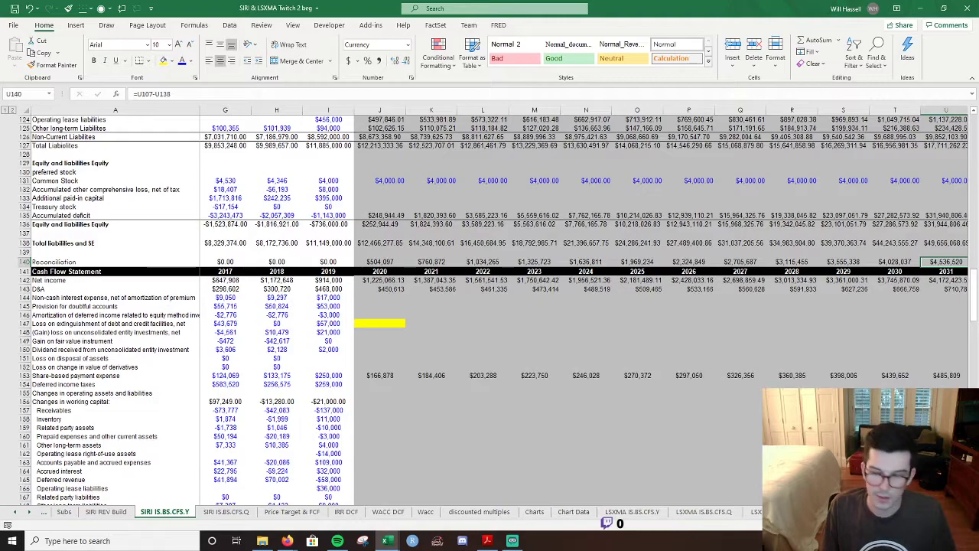
# Temporarily undo the accrued interest formula change to compare the Reconciliation row without it, and reapply the change.
pyautogui.scroll(-20, 489, 306)
pyautogui.click(379, 493)
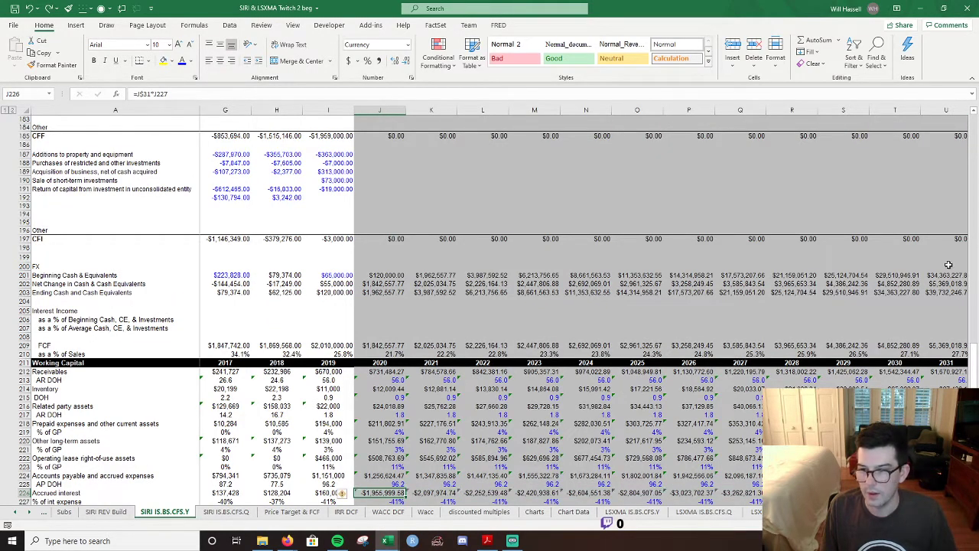
pyautogui.moveTo(974, 381); pyautogui.dragTo(975, 308)
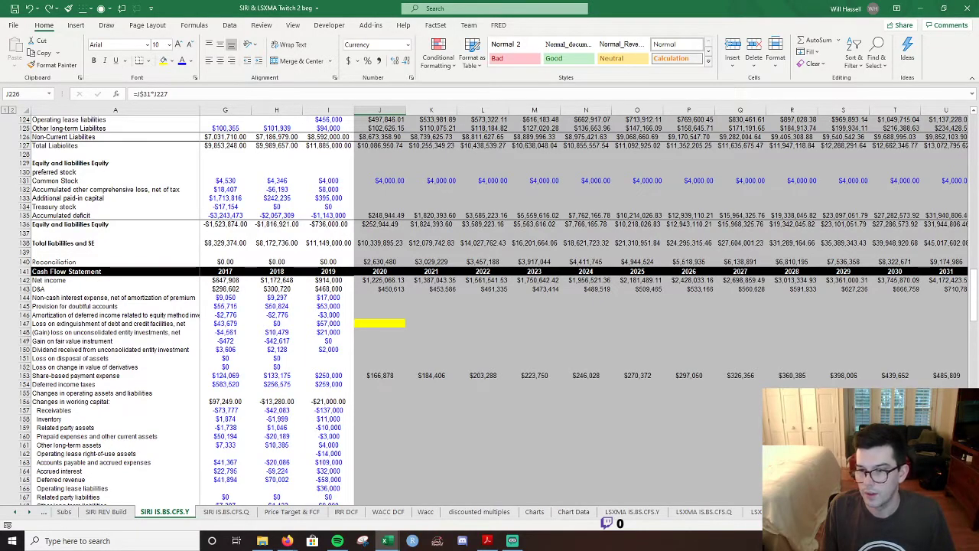
pyautogui.hscroll(1, 536, 306)
pyautogui.hscroll(3, 536, 306)
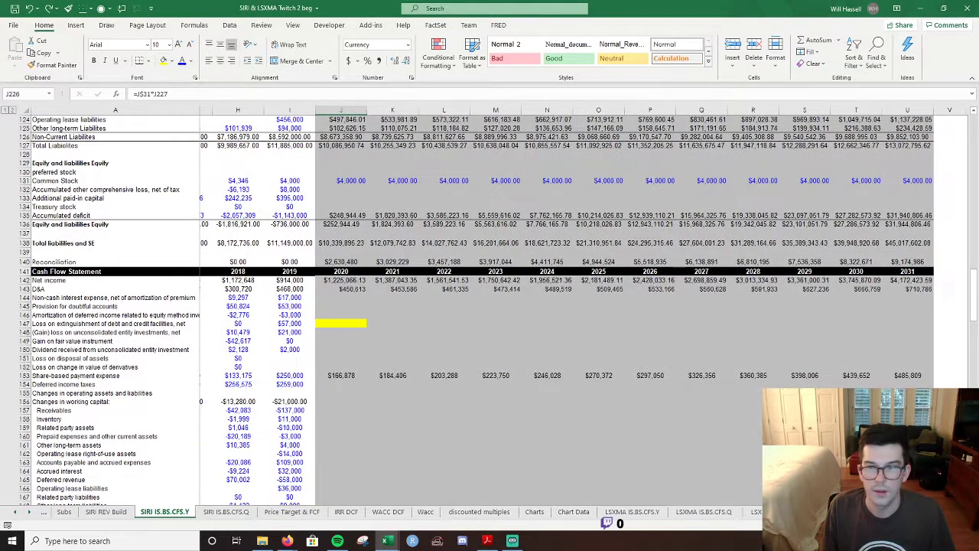
pyautogui.click(50, 8)
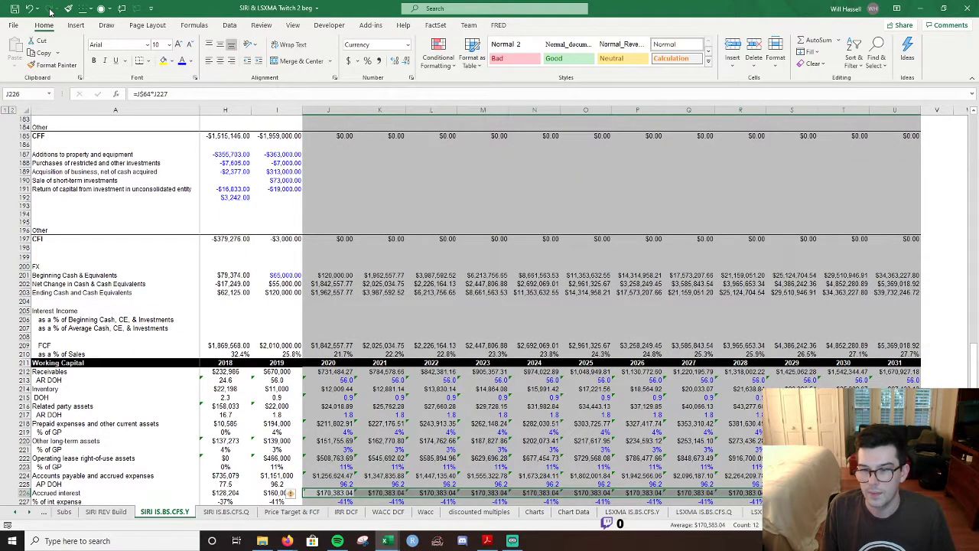
# Recheck the 2031 Reconciliation in U140 and compare the forecast balance sheet's assets, liabilities and equity lines with the historical years.
pyautogui.scroll(20, 620, 283)
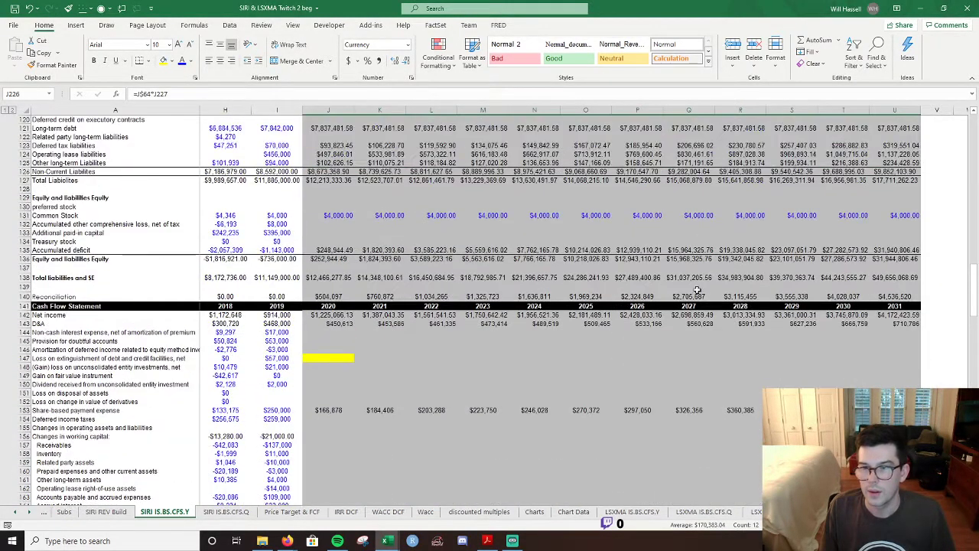
pyautogui.click(897, 296)
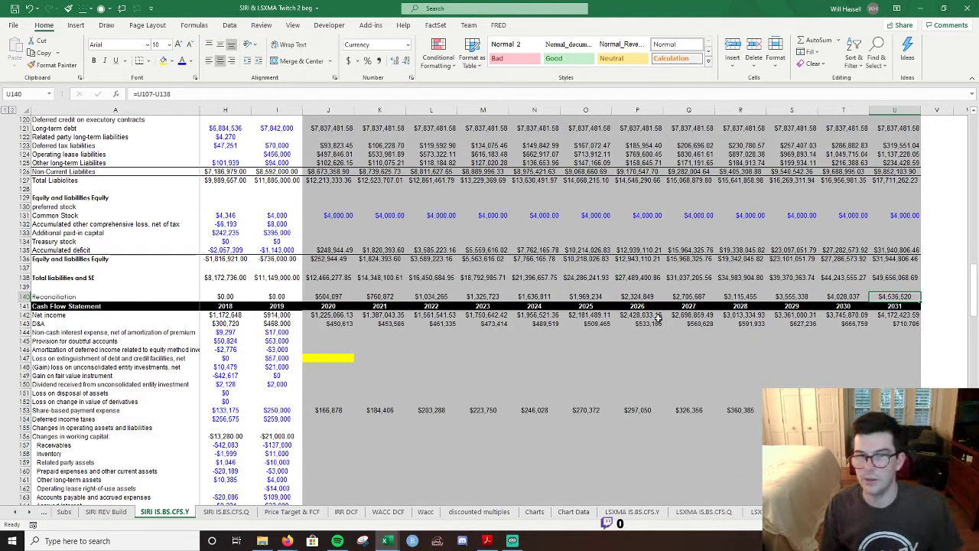
pyautogui.scroll(-9, 478, 274)
pyautogui.scroll(9, 478, 277)
pyautogui.scroll(8, 477, 276)
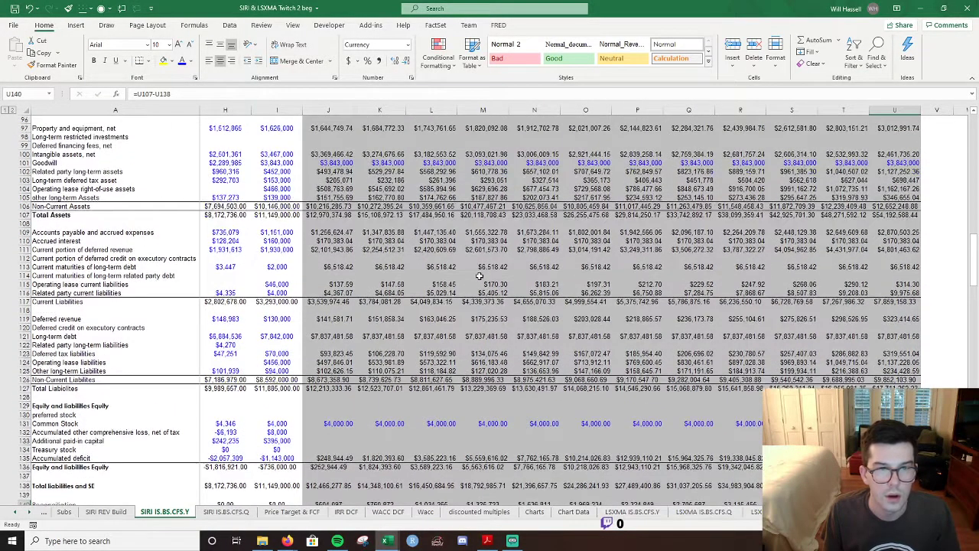
pyautogui.scroll(4, 479, 275)
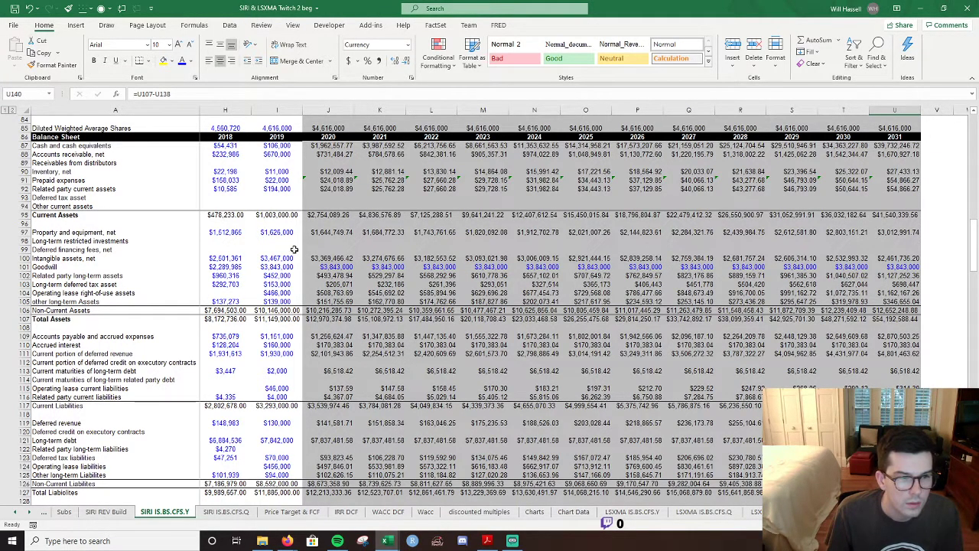
pyautogui.scroll(-1, 329, 346)
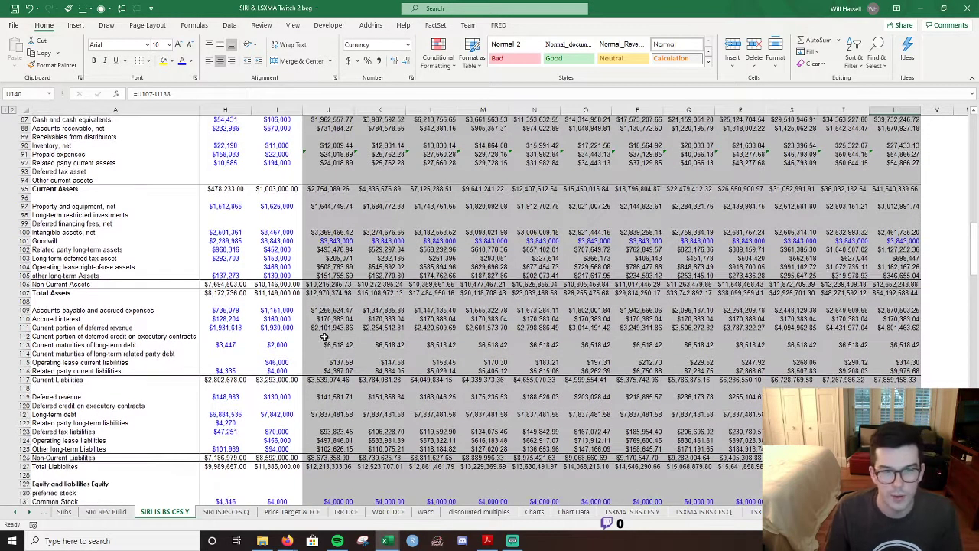
pyautogui.scroll(-1, 627, 502)
pyautogui.scroll(-1, 663, 505)
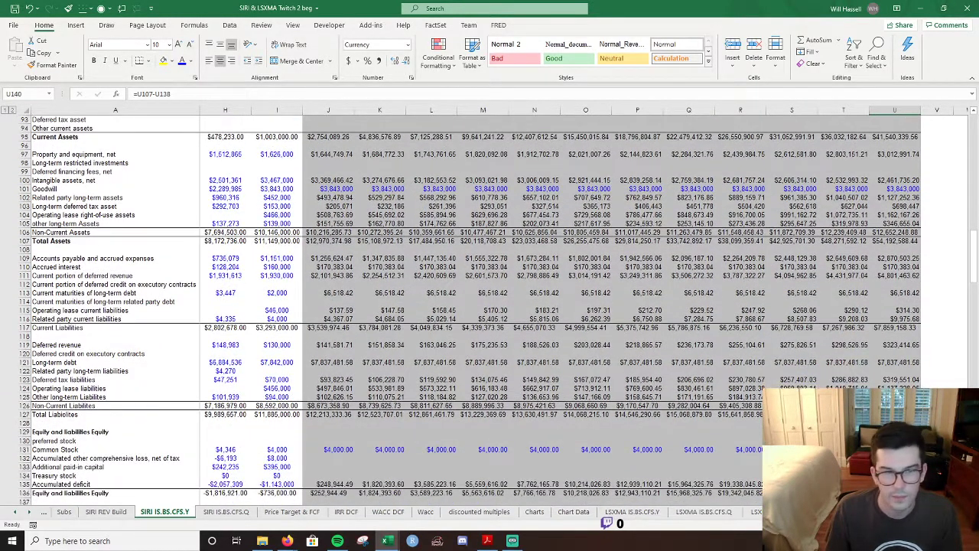
pyautogui.hscroll(-2, 431, 310)
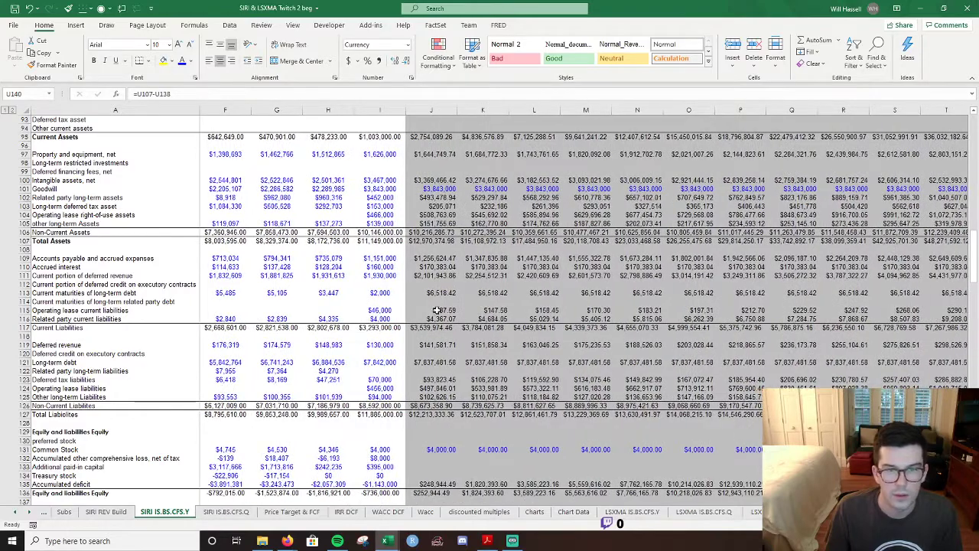
pyautogui.scroll(-7, 452, 308)
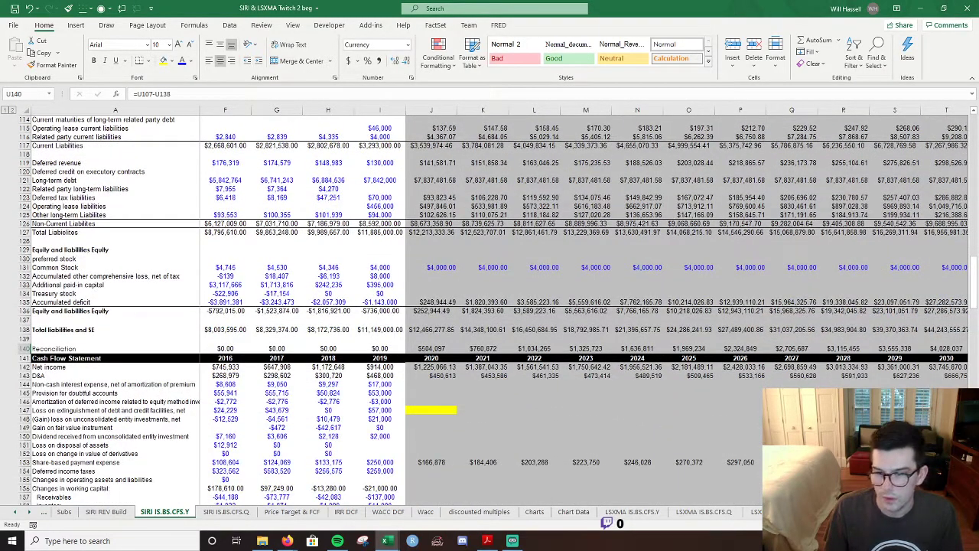
pyautogui.hscroll(2, 536, 306)
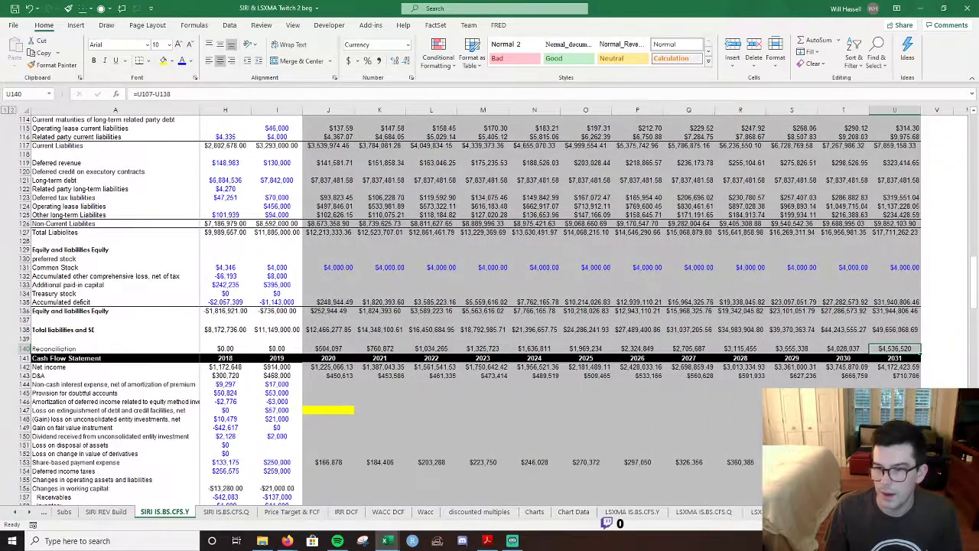
pyautogui.hscroll(-2, 627, 426)
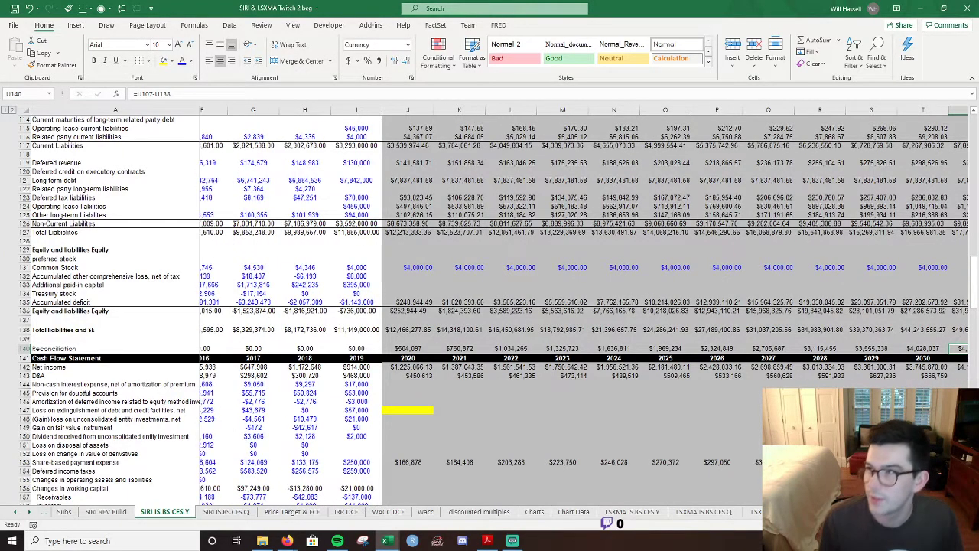
# Highlight the empty 2020 non-cash interest expense cell J144 in the Cash Flow Statement with yellow fill.
pyautogui.scroll(-5, 626, 426)
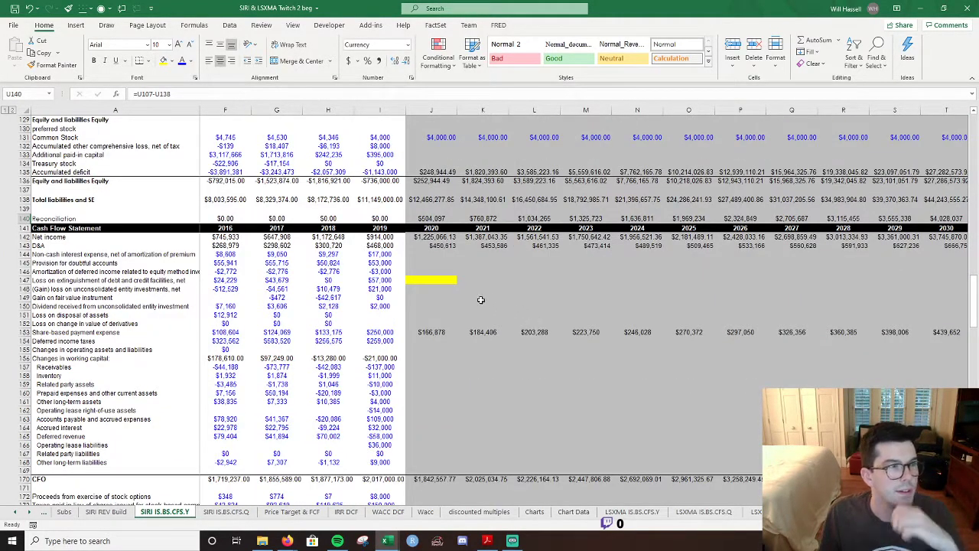
pyautogui.click(416, 255)
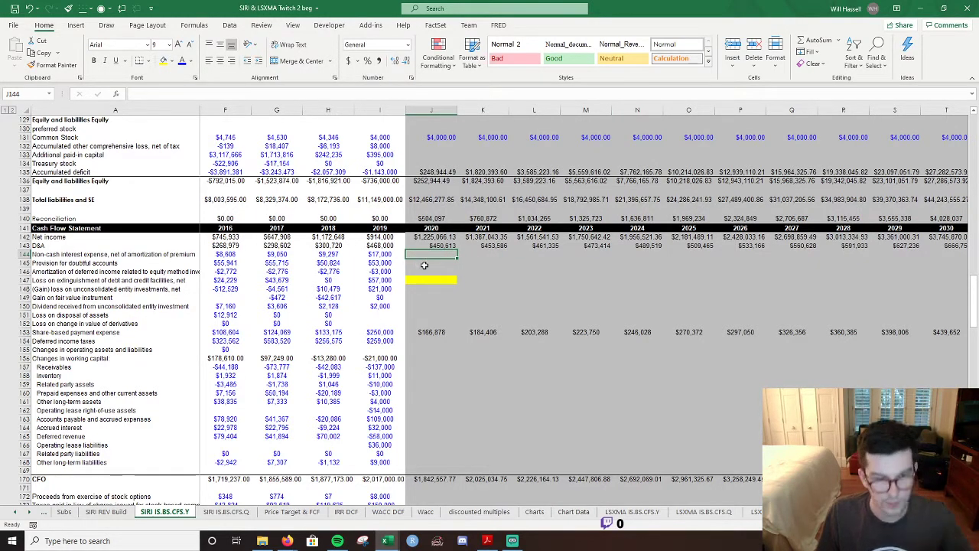
pyautogui.click(162, 61)
pyautogui.click(430, 263)
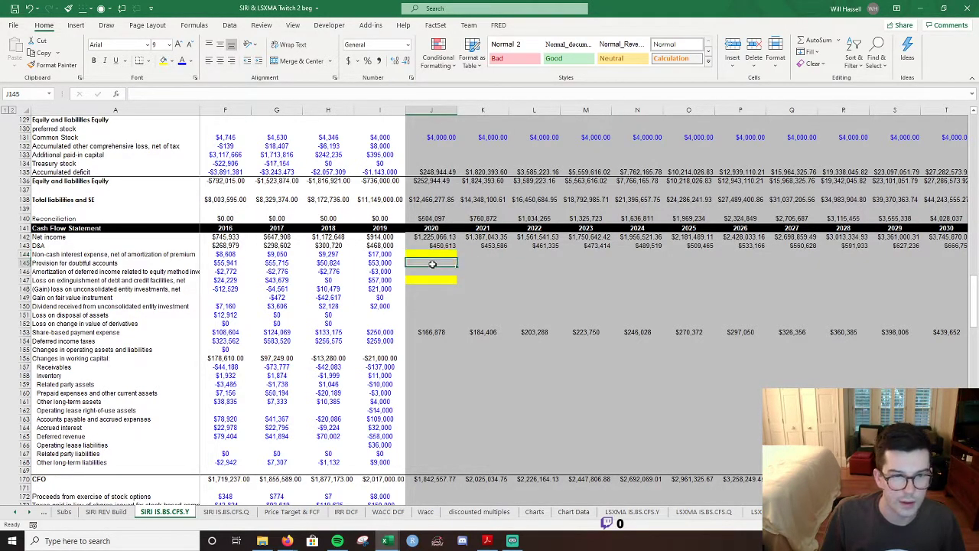
# Scan the balance sheet's asset and liability rows for items related to the Cash Flow Statement's unfilled non-cash adjustments.
pyautogui.scroll(11, 521, 305)
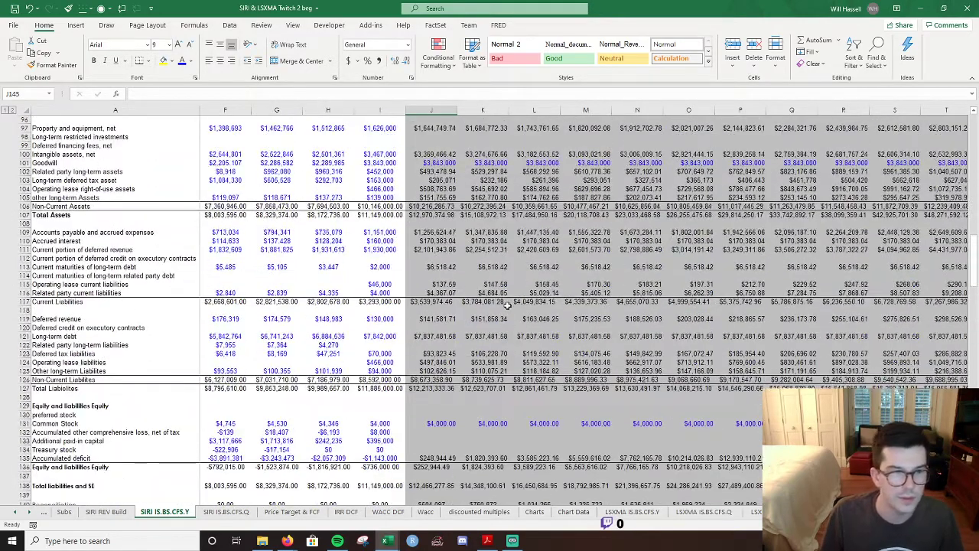
pyautogui.scroll(2, 507, 306)
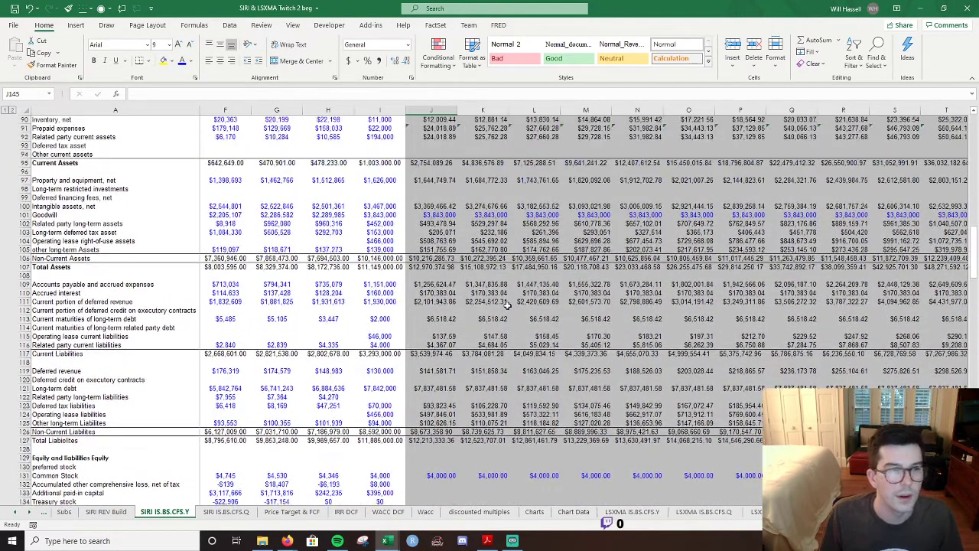
pyautogui.scroll(4, 507, 305)
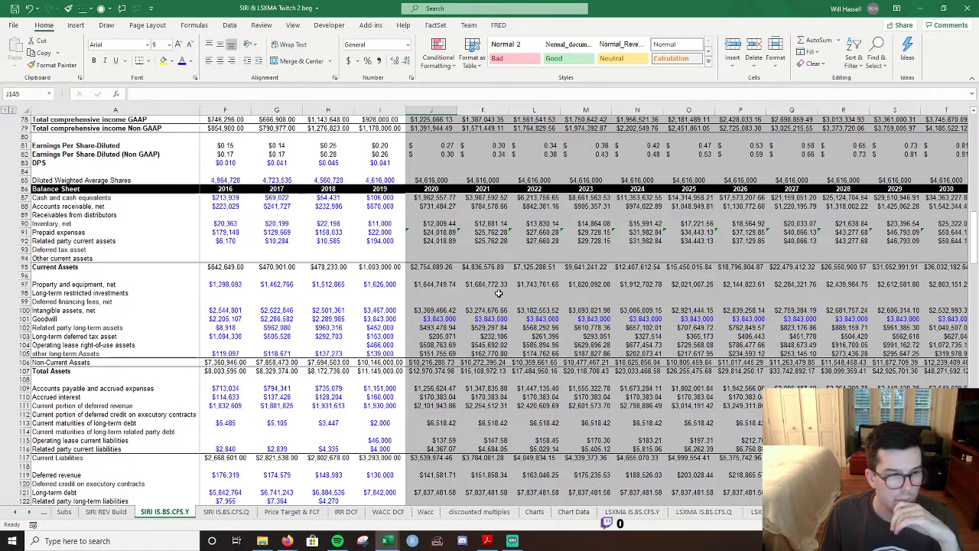
pyautogui.scroll(-4, 498, 293)
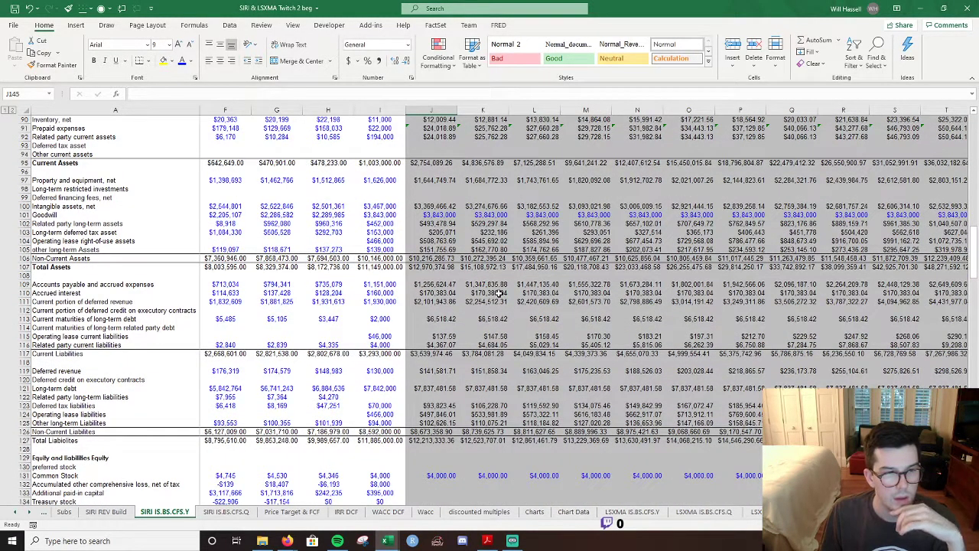
pyautogui.scroll(-2, 498, 293)
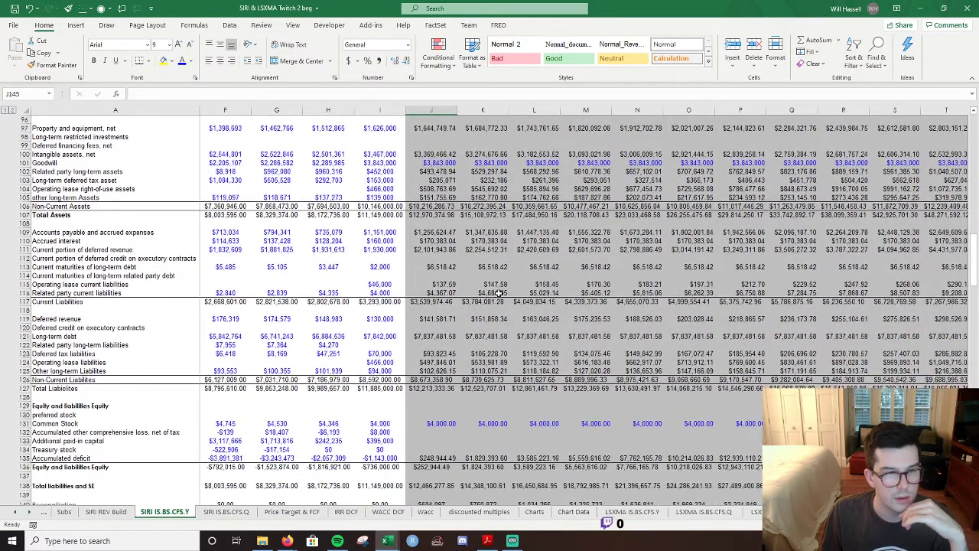
# Examine the balance sheet for lines tied to the provision for doubtful accounts and the amortization of deferred income from the equity method investment.
pyautogui.scroll(-6, 498, 293)
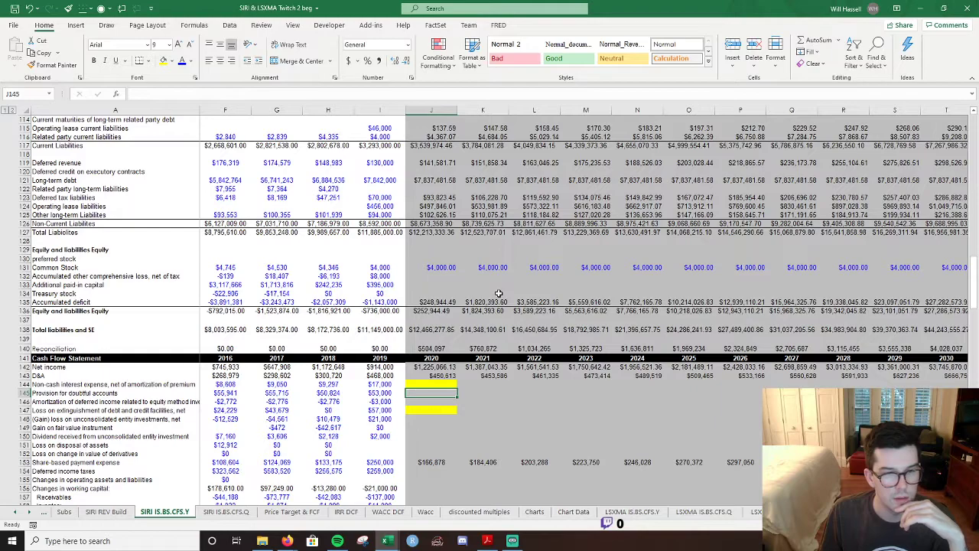
pyautogui.scroll(5, 498, 293)
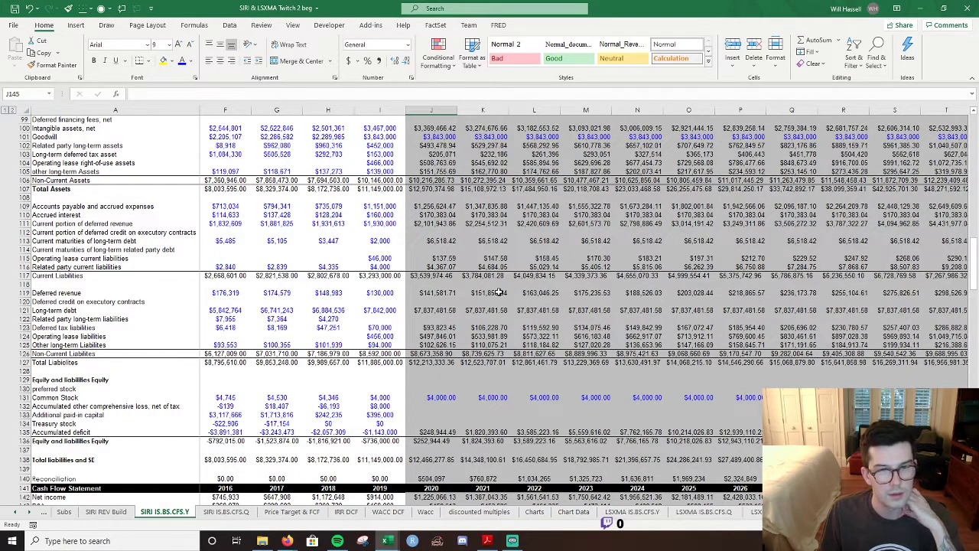
pyautogui.scroll(1, 498, 293)
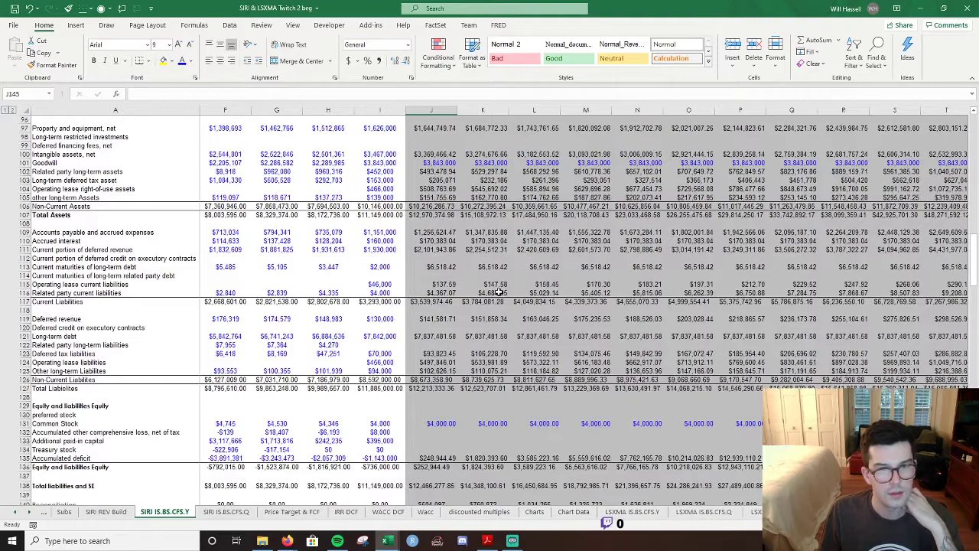
pyautogui.scroll(-9, 498, 293)
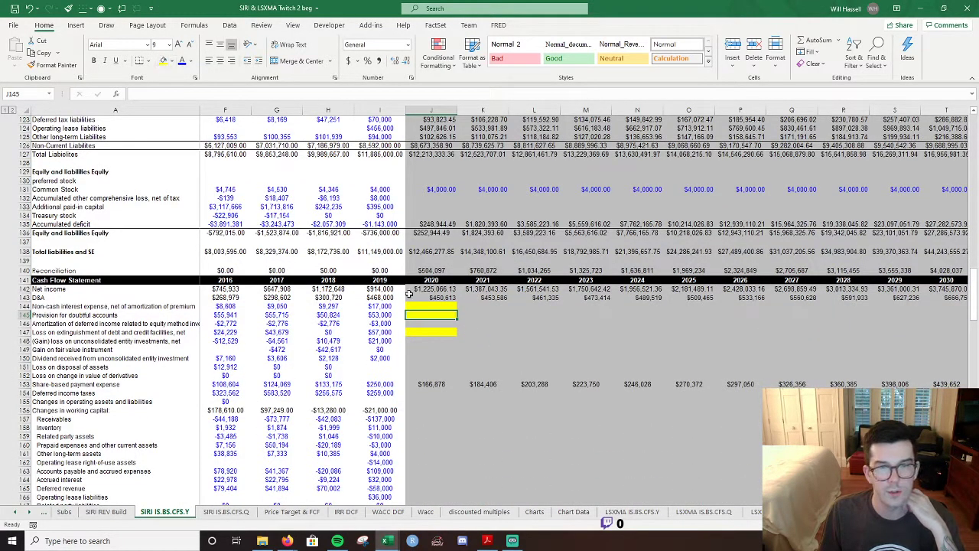
pyautogui.click(432, 325)
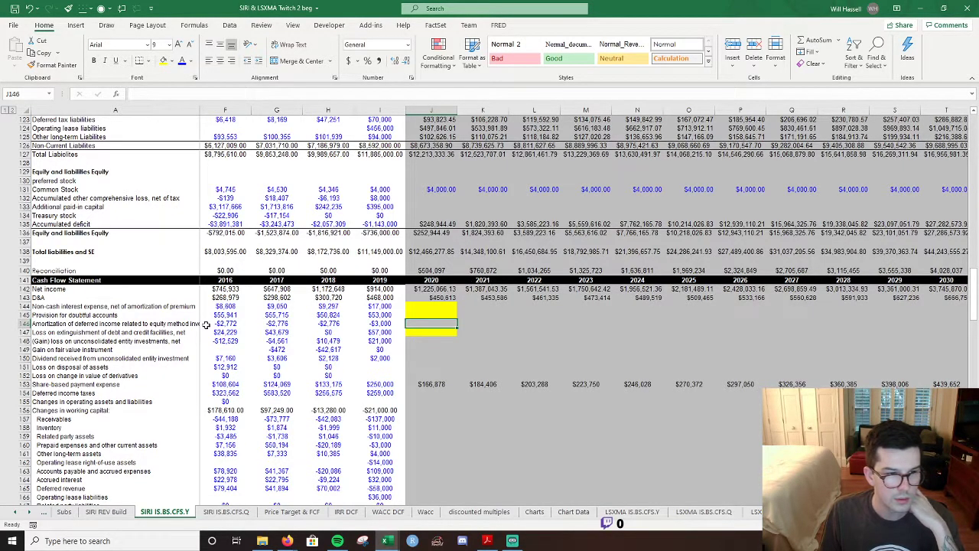
pyautogui.click(176, 325)
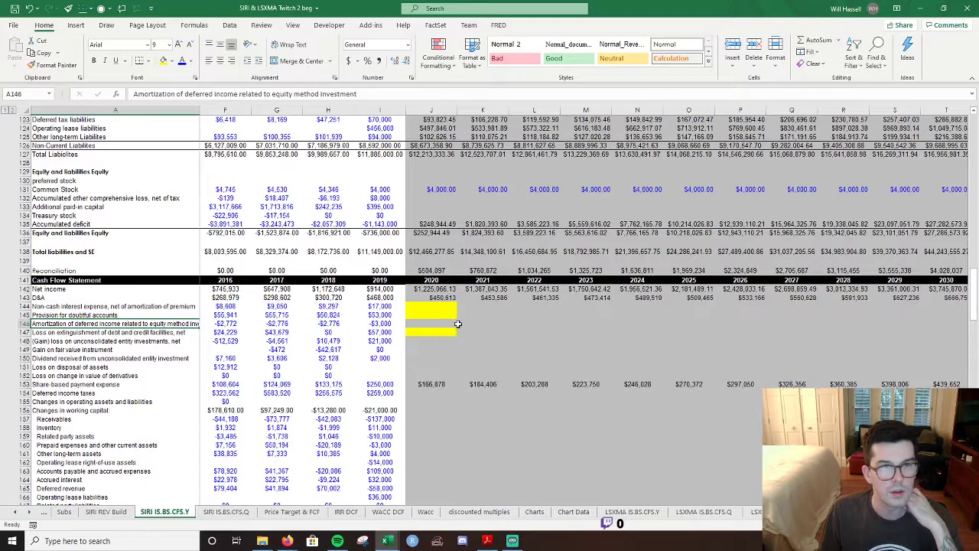
pyautogui.click(429, 322)
pyautogui.scroll(10, 501, 293)
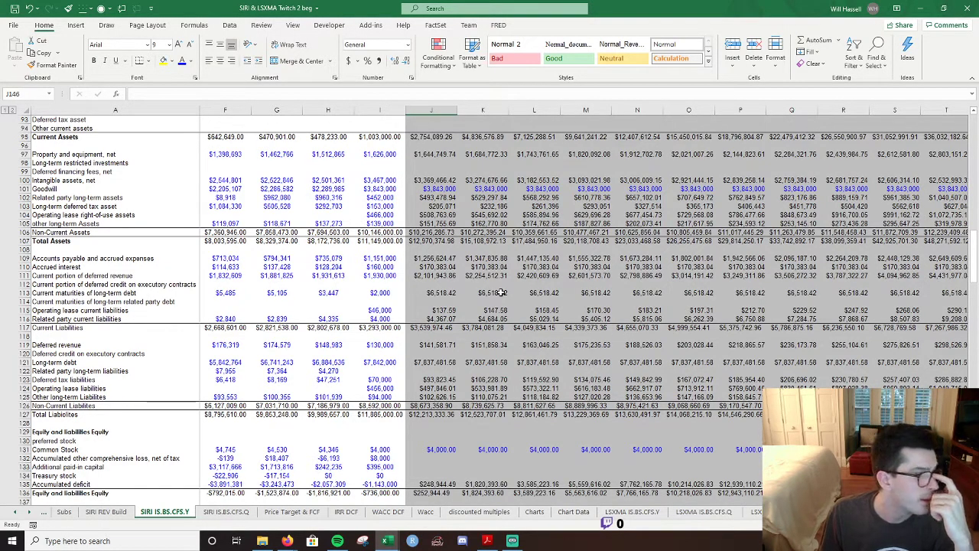
pyautogui.scroll(-4, 468, 293)
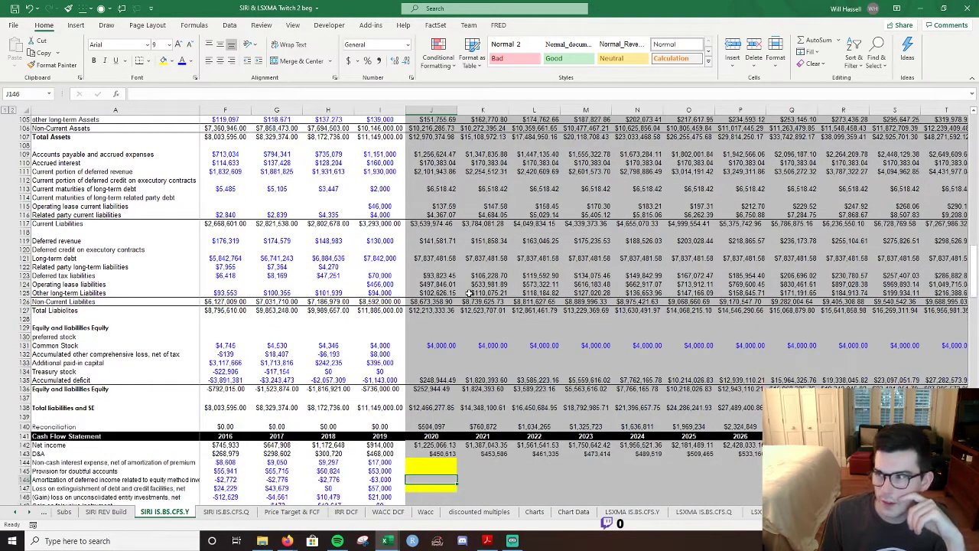
pyautogui.scroll(-7, 468, 293)
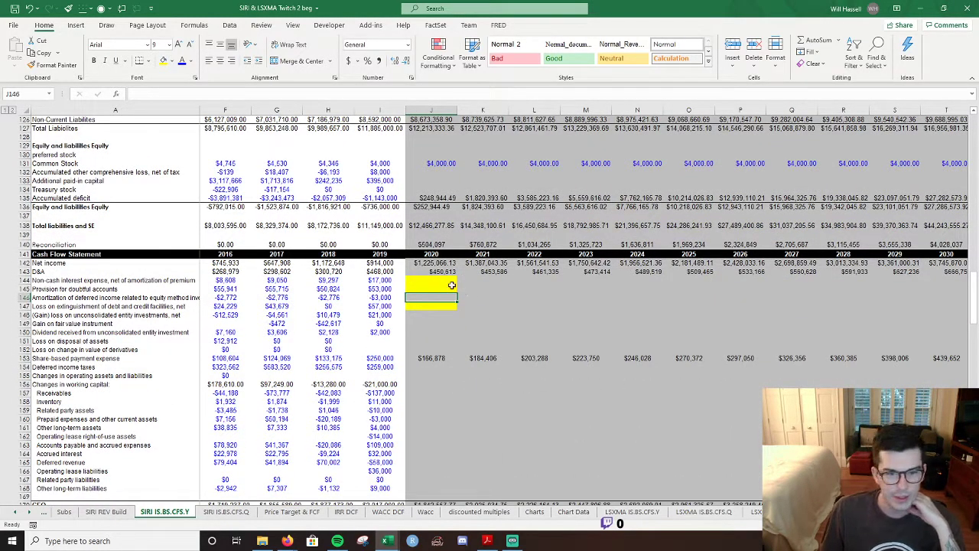
# Link the 2020 (gain) loss on unconsolidated entity investments in J148 to the 2019 value with =I148.
pyautogui.click(429, 316)
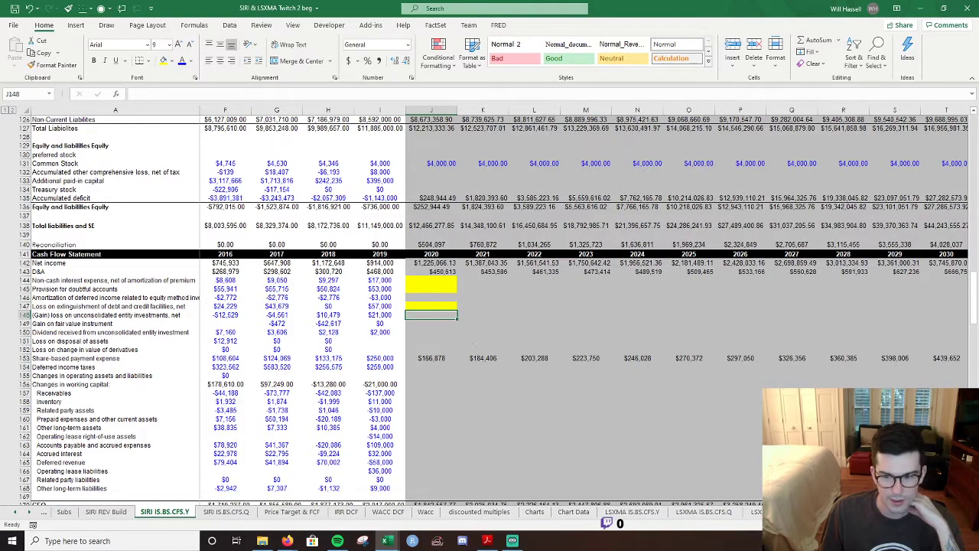
pyautogui.hscroll(-2, 489, 306)
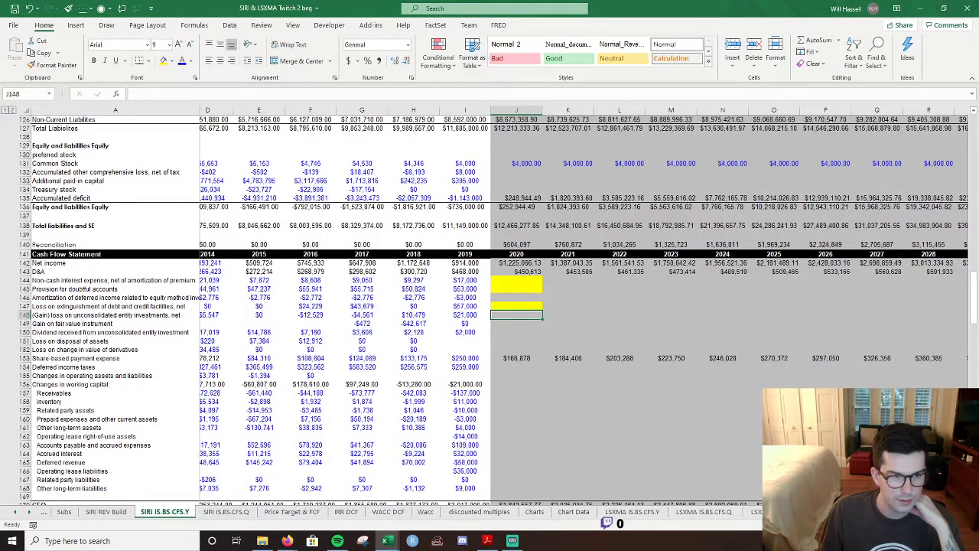
pyautogui.hscroll(-1, 584, 280)
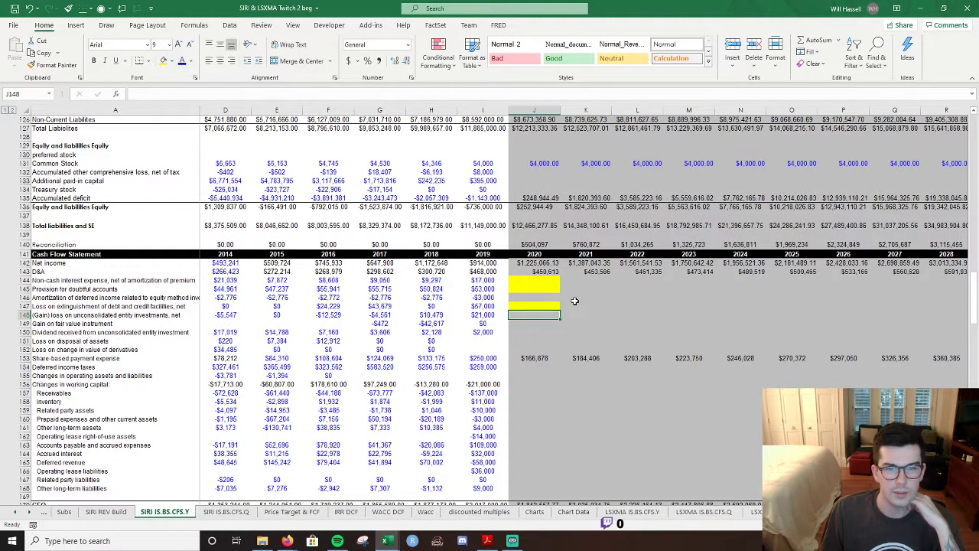
pyautogui.write('=')
pyautogui.press('Left')
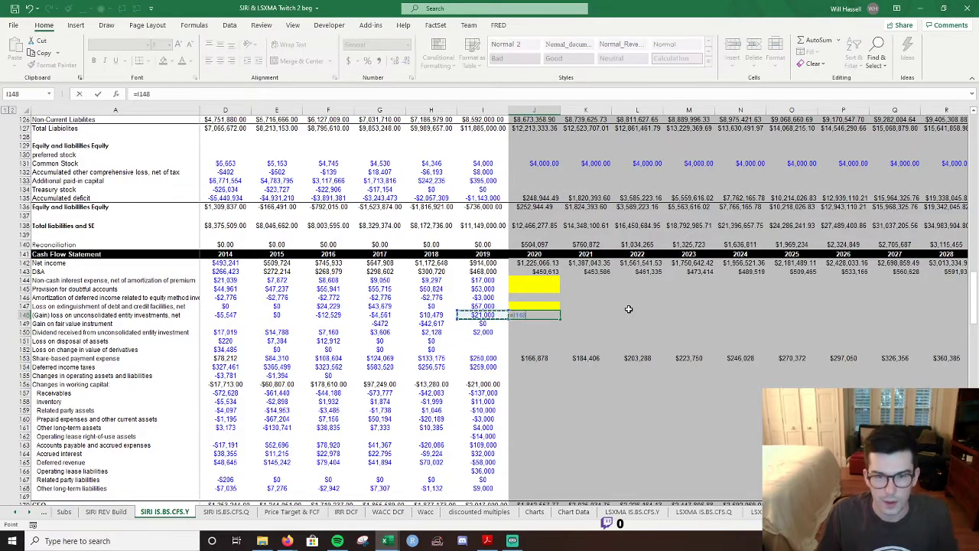
pyautogui.hotkey('ctrl', 'Return')
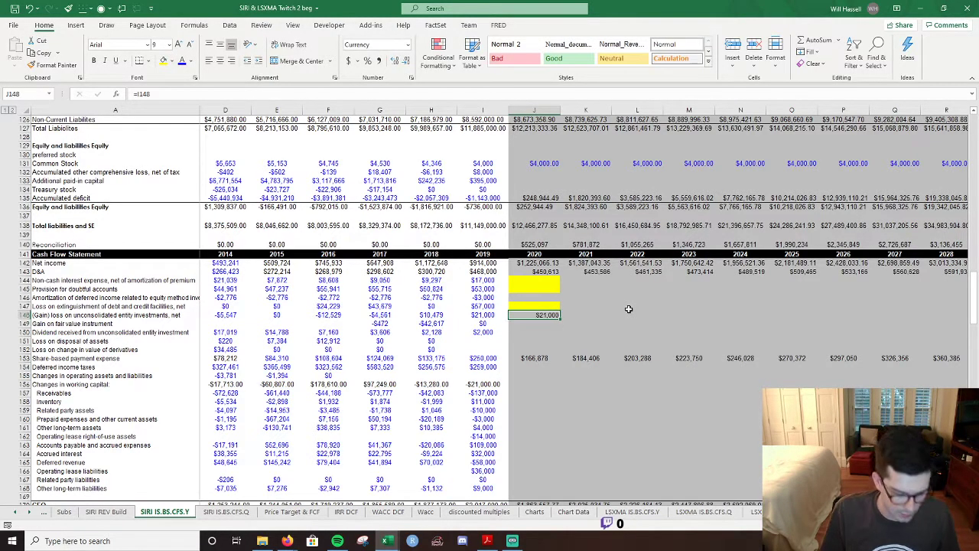
# Set the font of J148 to blue and fill its formula across the forecast years through 2031.
pyautogui.hotkey('alt', 'h')
pyautogui.press('n')
pyautogui.hotkey('alt', 'Down')
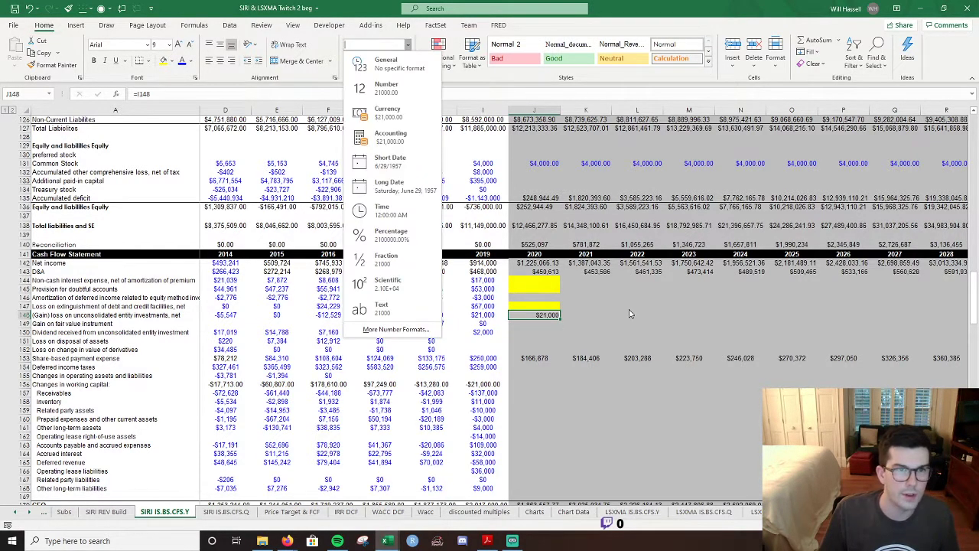
pyautogui.press('Escape')
pyautogui.press('Escape')
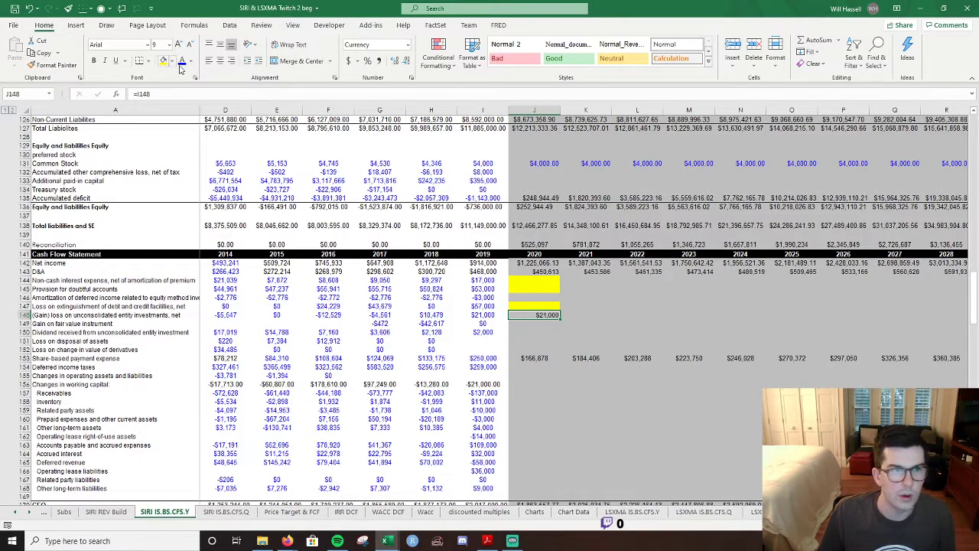
pyautogui.hotkey('shift', 'Right')
pyautogui.hotkey('shift', 'Right')
pyautogui.hotkey('shift', 'Right')
pyautogui.hotkey('shift', 'Right')
pyautogui.hotkey('shift', 'Right')
pyautogui.hotkey('shift', 'Right')
pyautogui.hotkey('shift', 'Right')
pyautogui.hotkey('shift', 'Right')
pyautogui.hotkey('shift', 'Right')
pyautogui.hotkey('shift', 'Right')
pyautogui.hotkey('shift', 'Right')
pyautogui.hotkey('shift', 'Right')
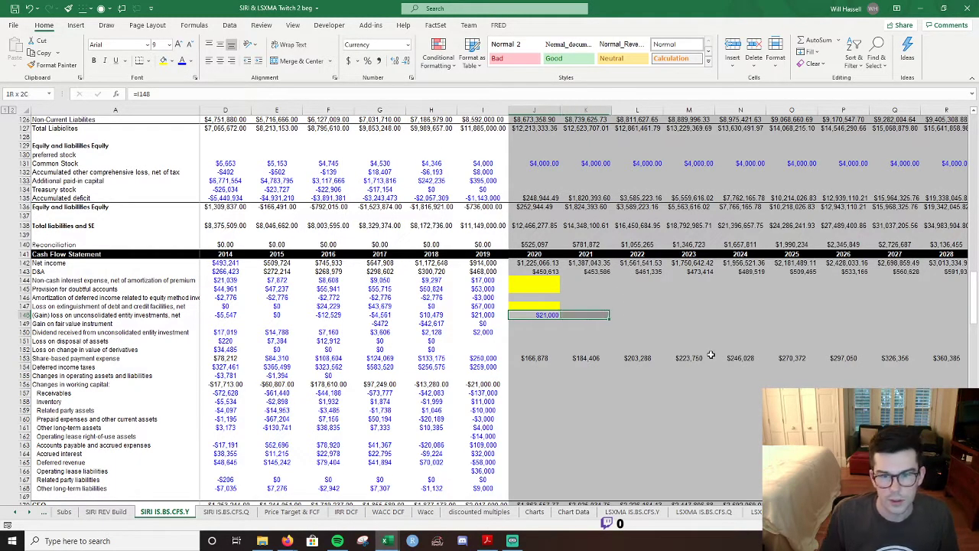
pyautogui.hotkey('ctrl', 'r')
# Compare the 2017–2019 unconsolidated entity investment results with the forecast row, and review the unfilled non-cash adjustment rows 144 to 147.
pyautogui.press('Left')
pyautogui.press('Left')
pyautogui.press('Left')
pyautogui.press('Left')
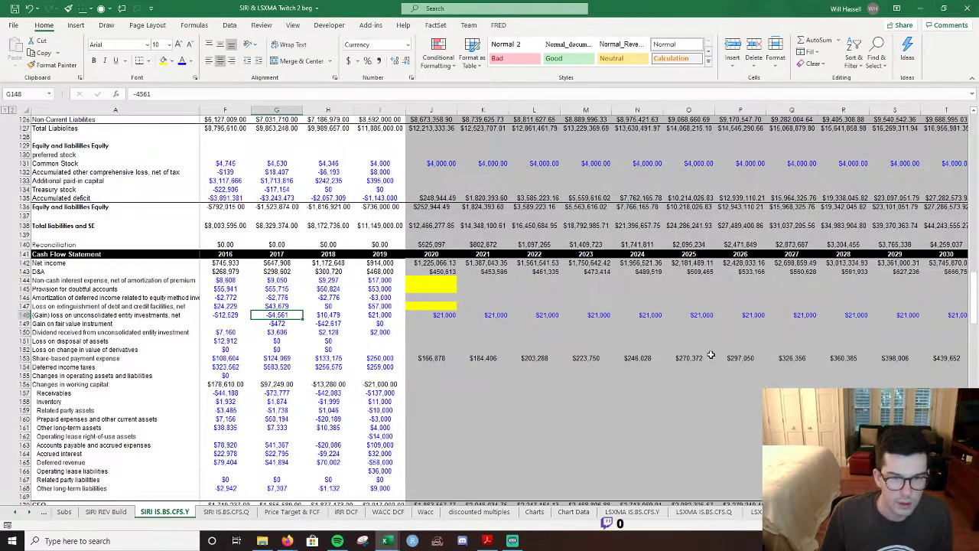
pyautogui.press('Right')
pyautogui.press('Right')
pyautogui.press('Right')
pyautogui.press('Right')
pyautogui.press('Up')
pyautogui.press('Up')
pyautogui.press('Up')
pyautogui.press('Up')
pyautogui.press('Down')
pyautogui.press('Down')
pyautogui.press('Down')
pyautogui.press('Down')
pyautogui.press('Up')
pyautogui.press('Up')
pyautogui.press('Up')
pyautogui.press('Up')
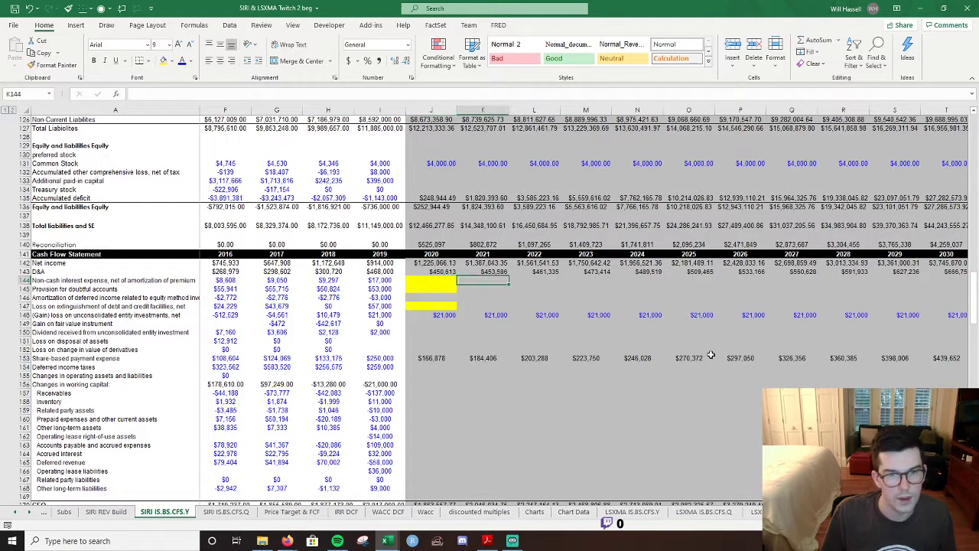
pyautogui.press('Down')
pyautogui.press('Down')
pyautogui.press('Down')
pyautogui.press('Down')
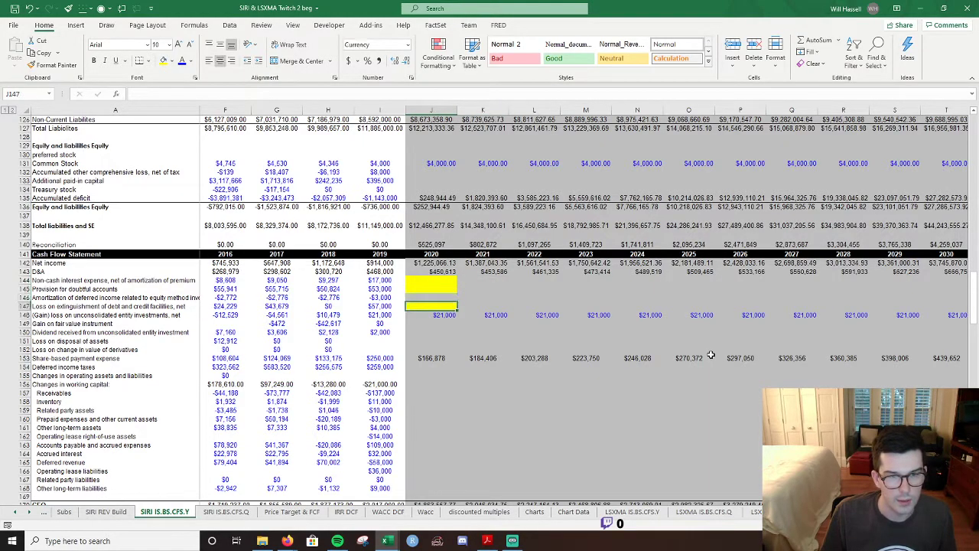
# Check the 2013–2019 history of loss on extinguishment of debt and of unconsolidated entity investments against their 2020 cells.
pyautogui.press('Left')
pyautogui.press('Left')
pyautogui.press('Left')
pyautogui.press('Left')
pyautogui.press('Left')
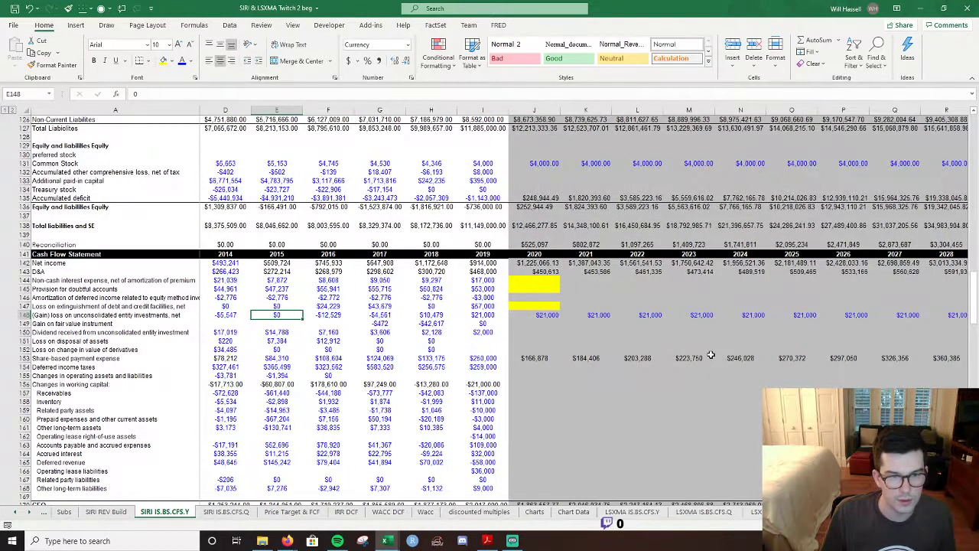
pyautogui.press('Right')
pyautogui.press('Right')
pyautogui.press('Right')
pyautogui.press('Right')
pyautogui.press('Right')
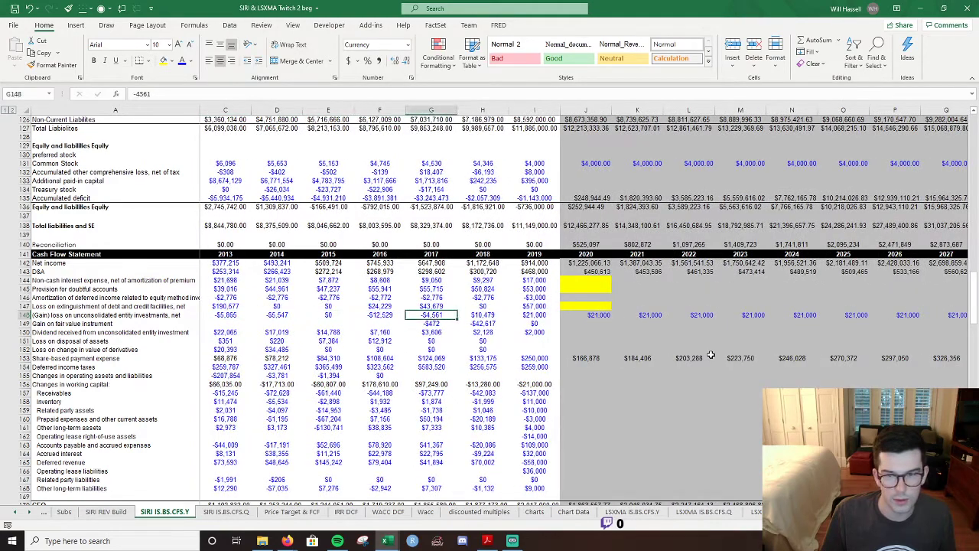
pyautogui.press('Up')
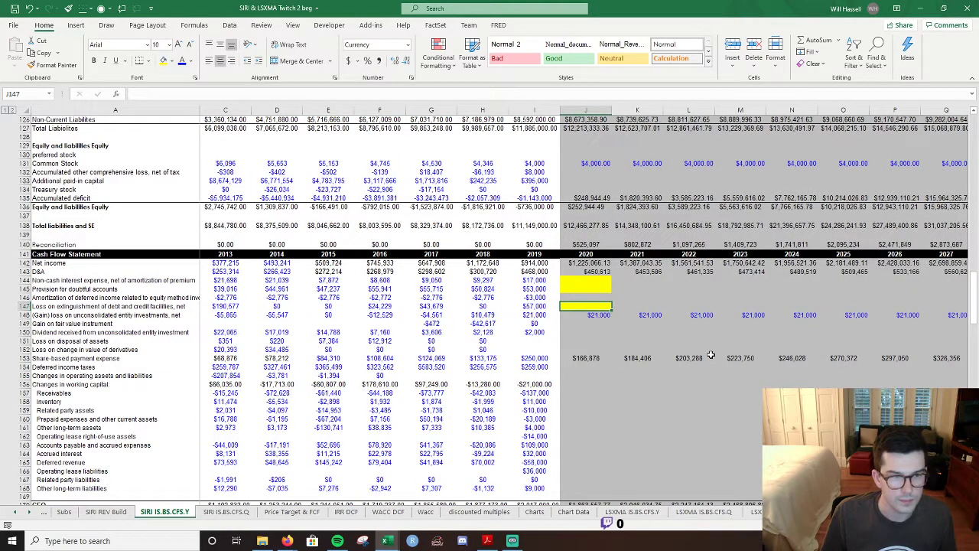
pyautogui.press('Down')
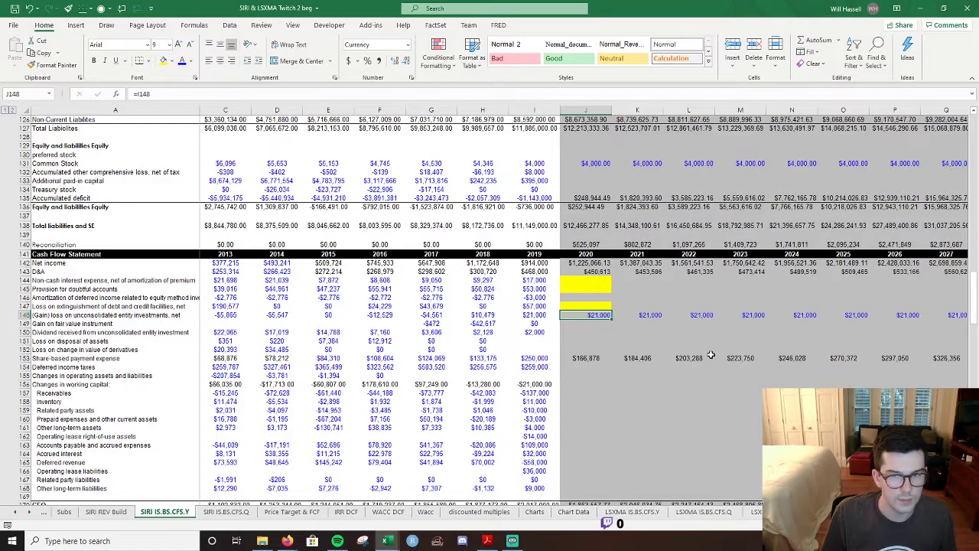
# Enter 0 for the 2020 loss on extinguishment of debt in J147 and replace the cell's yellow fill with grey.
pyautogui.press('Up')
pyautogui.write('0')
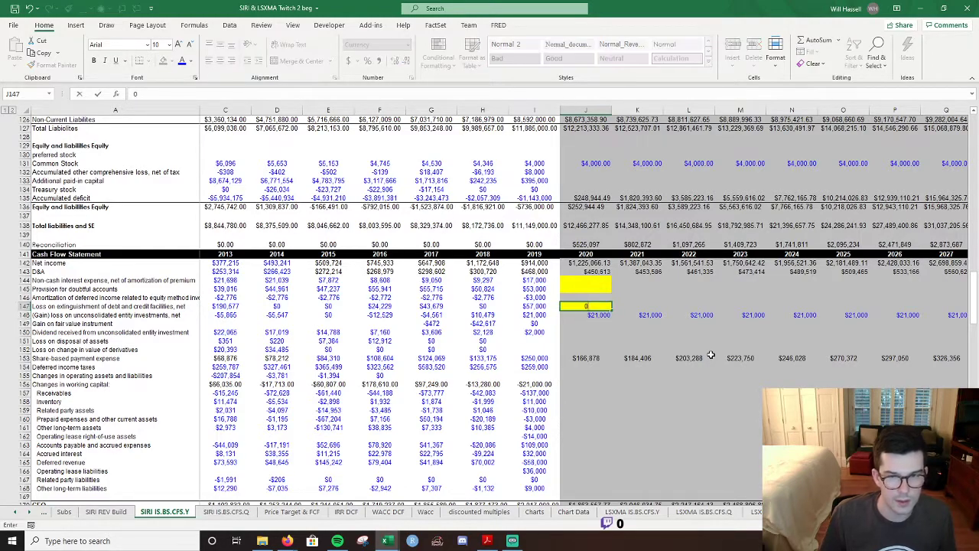
pyautogui.hotkey('ctrl', 'Return')
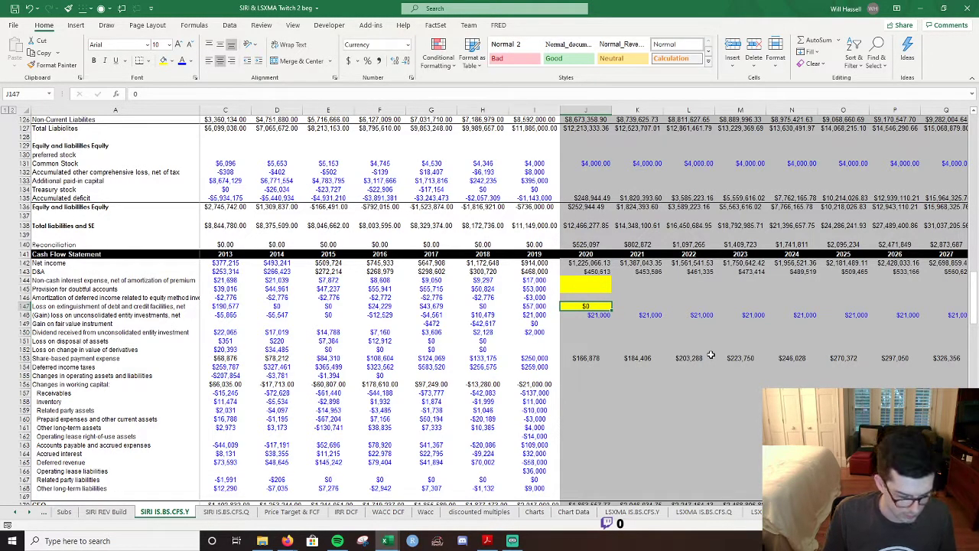
pyautogui.hotkey('alt', 'h')
pyautogui.press('h')
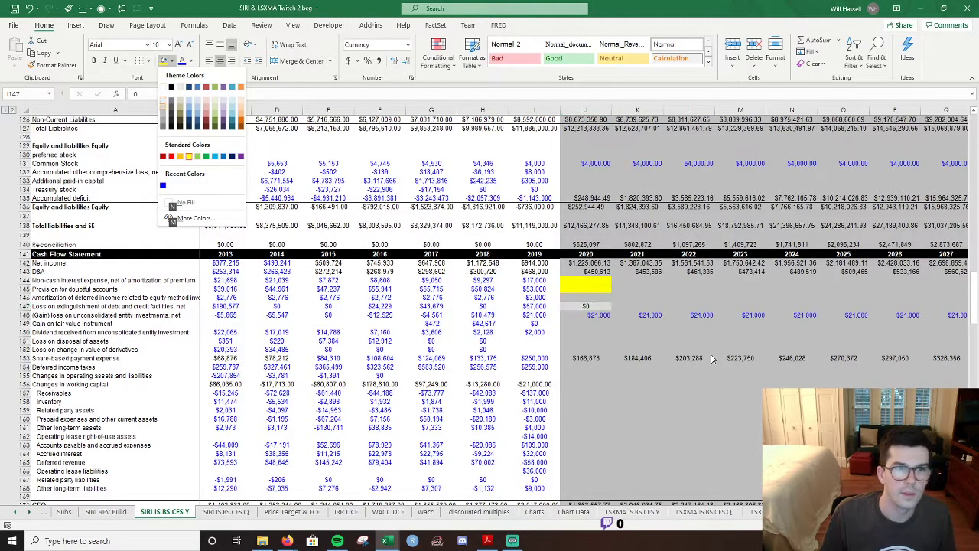
pyautogui.press('Escape')
pyautogui.press('Down')
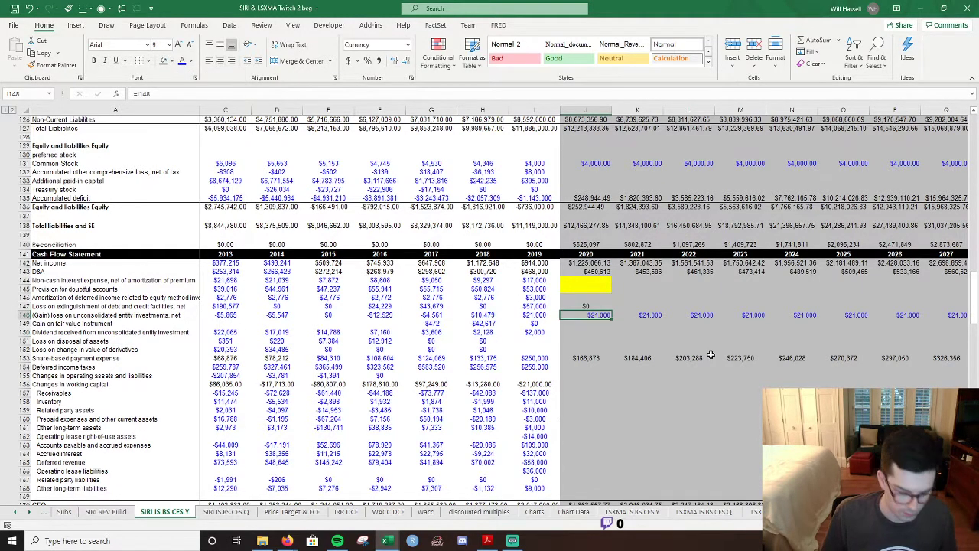
# Set the font of J147 to blue and fill its zero value across the forecast years through 2031.
pyautogui.press('Up')
pyautogui.hotkey('shift', 'Right')
pyautogui.hotkey('shift', 'Right')
pyautogui.hotkey('shift', 'Right')
pyautogui.hotkey('shift', 'Right')
pyautogui.hotkey('shift', 'Right')
pyautogui.hotkey('shift', 'Right')
pyautogui.hotkey('shift', 'Right')
pyautogui.hotkey('shift', 'Right')
pyautogui.hotkey('shift', 'Right')
pyautogui.hotkey('shift', 'Right')
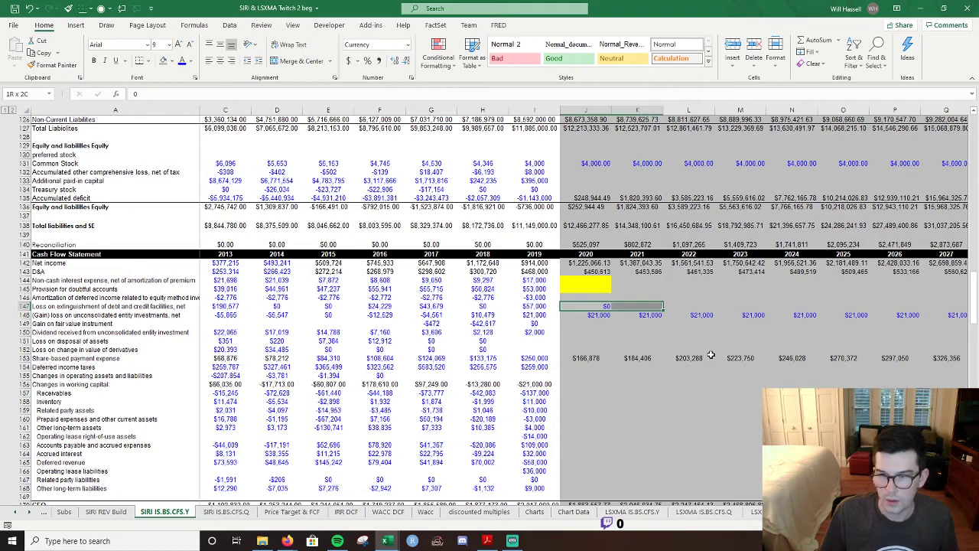
pyautogui.hotkey('ctrl', 'r')
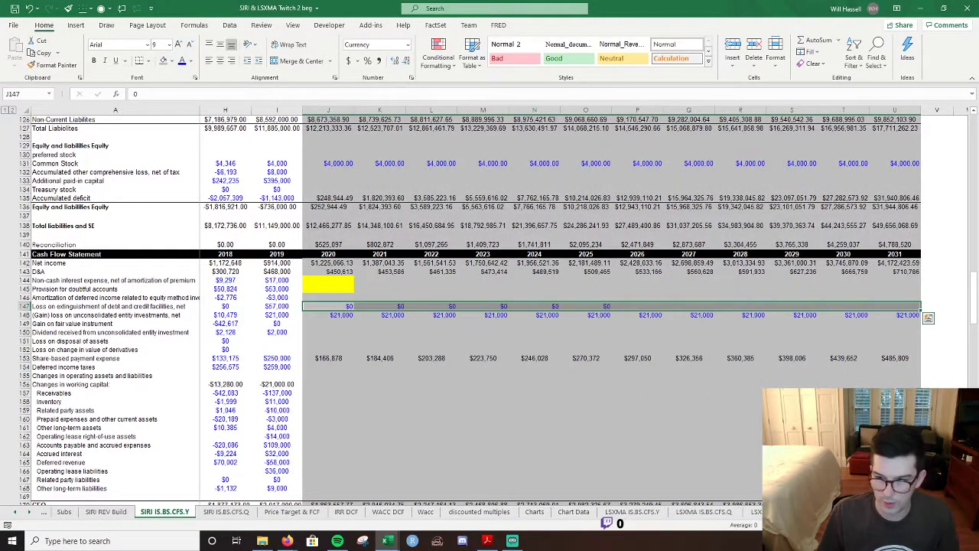
# Replace the yellow fill of the income statement's 2020 loss on extinguishment of debt cell, J65, with grey.
pyautogui.hscroll(-4, 755, 385)
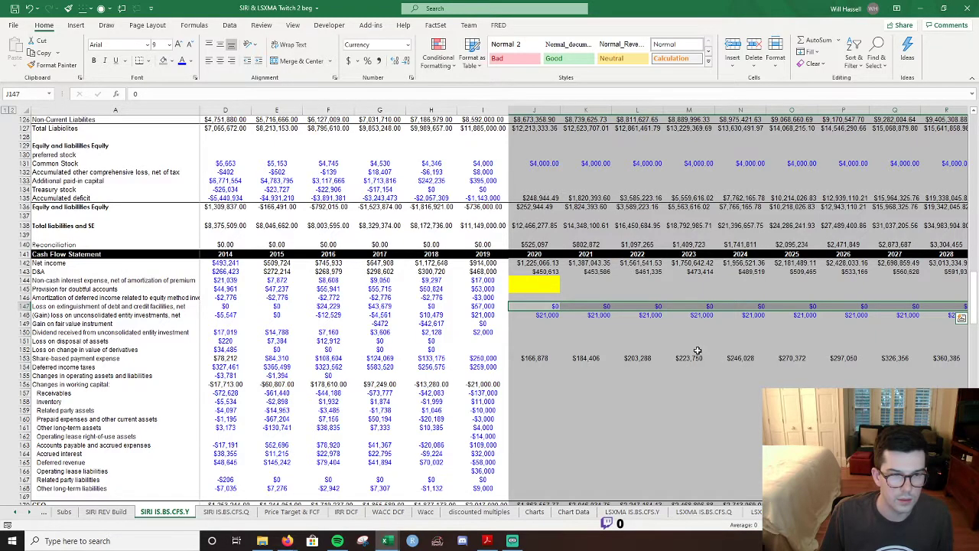
pyautogui.click(637, 358)
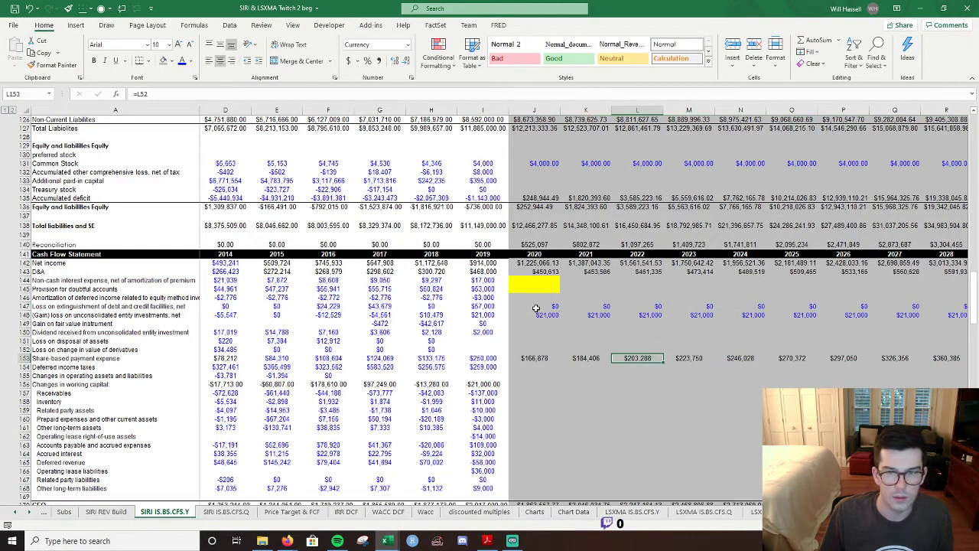
pyautogui.scroll(7, 538, 308)
pyautogui.scroll(19, 538, 307)
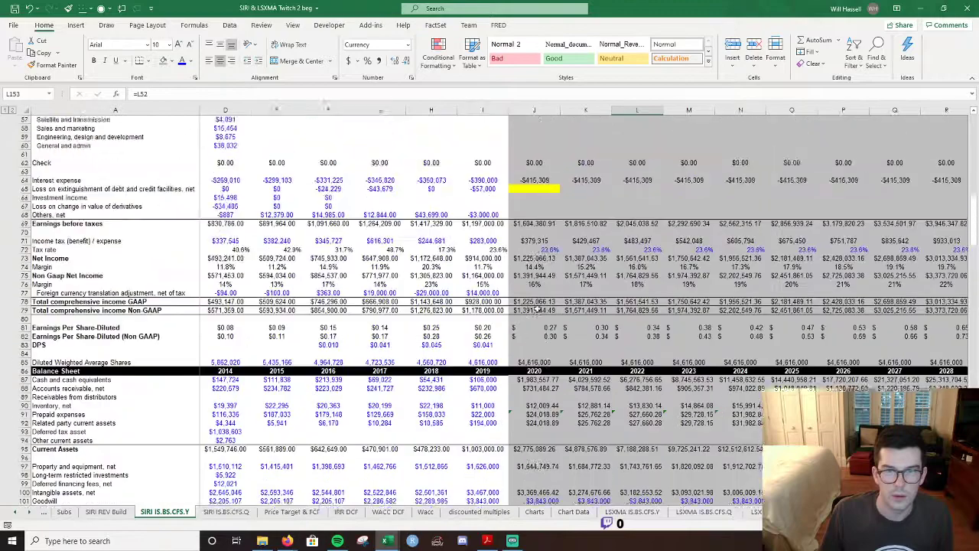
pyautogui.click(530, 268)
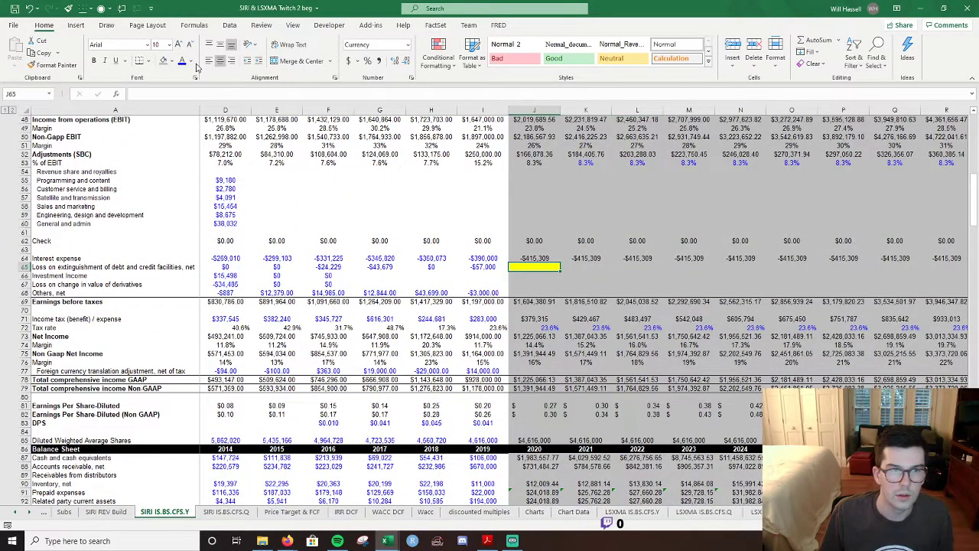
pyautogui.click(173, 63)
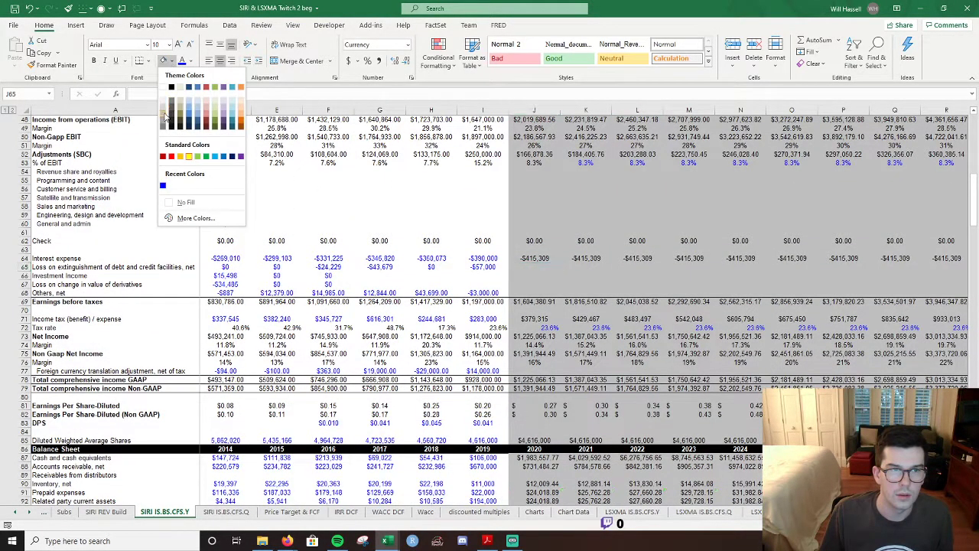
pyautogui.click(165, 116)
# Link the income statement's 2020 loss on extinguishment of debt in J65 to the cash flow statement with =J147.
pyautogui.write('=')
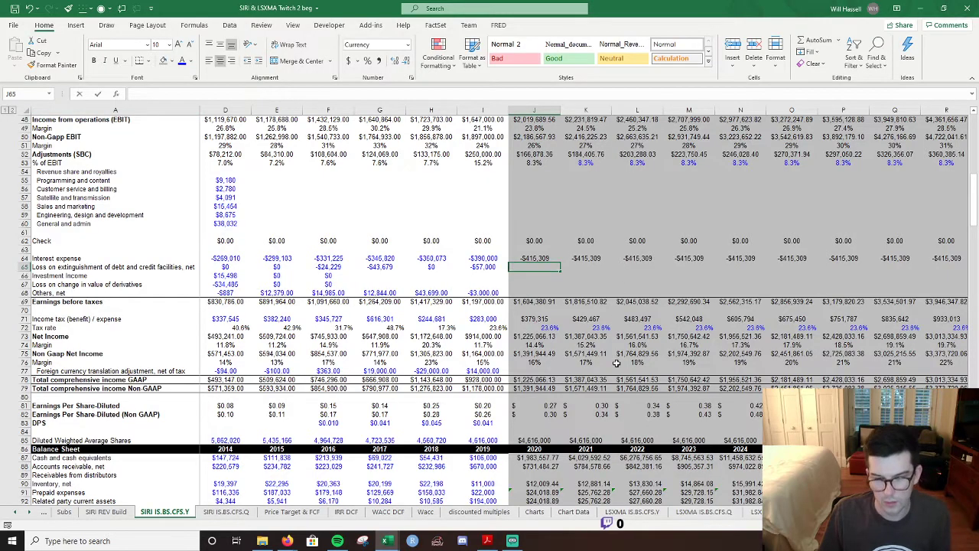
pyautogui.scroll(-17, 605, 379)
pyautogui.scroll(-6, 605, 379)
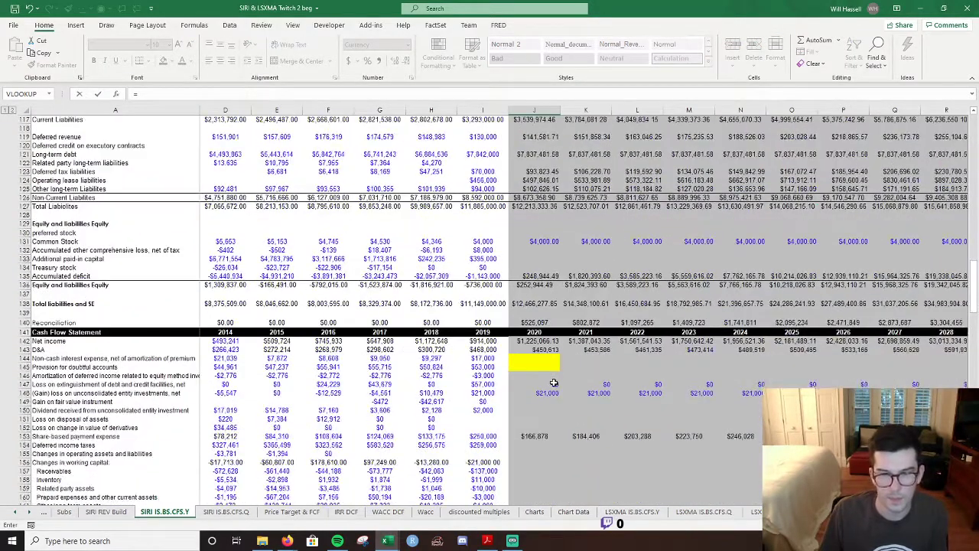
pyautogui.press('Escape')
pyautogui.scroll(17, 554, 382)
pyautogui.scroll(1, 554, 382)
pyautogui.hotkey('ctrl', 'd')
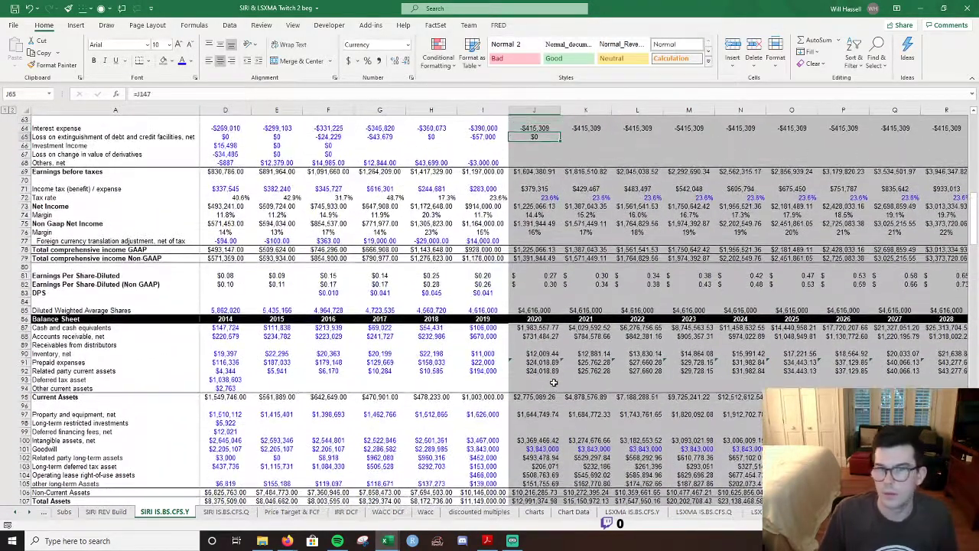
# Fill the J65 link across the forecast years through 2031.
pyautogui.hotkey('shift', 'Right')
pyautogui.hotkey('shift', 'Right')
pyautogui.hotkey('shift', 'Right')
pyautogui.hotkey('shift', 'Right')
pyautogui.hotkey('shift', 'Right')
pyautogui.hotkey('shift', 'Right')
pyautogui.hotkey('shift', 'Right')
pyautogui.hotkey('shift', 'Right')
pyautogui.hotkey('shift', 'Right')
pyautogui.hotkey('shift', 'Right')
pyautogui.hotkey('shift', 'Right')
pyautogui.hotkey('ctrl', 'r')
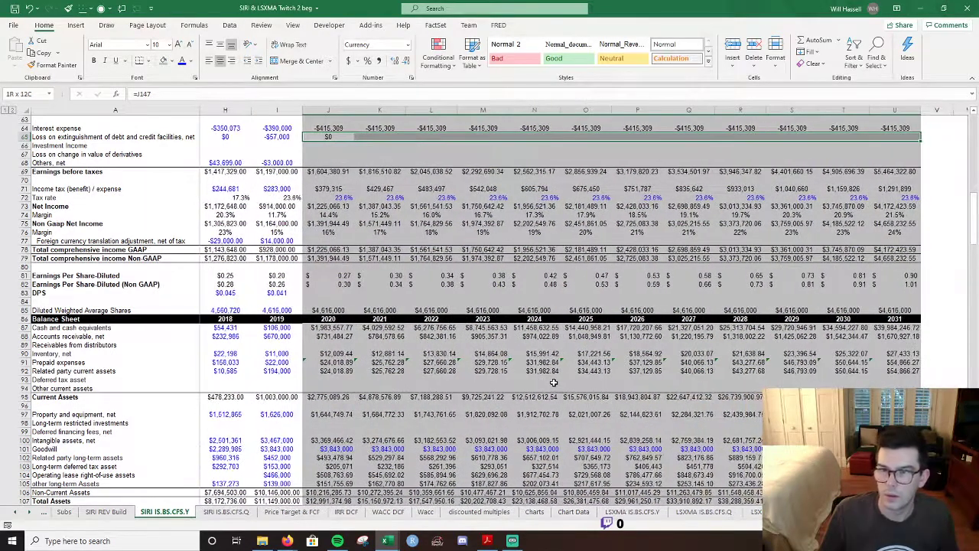
# Set the 2020 gain on fair value instrument in J149 equal to the 2019 value with =I149.
pyautogui.scroll(-19, 431, 381)
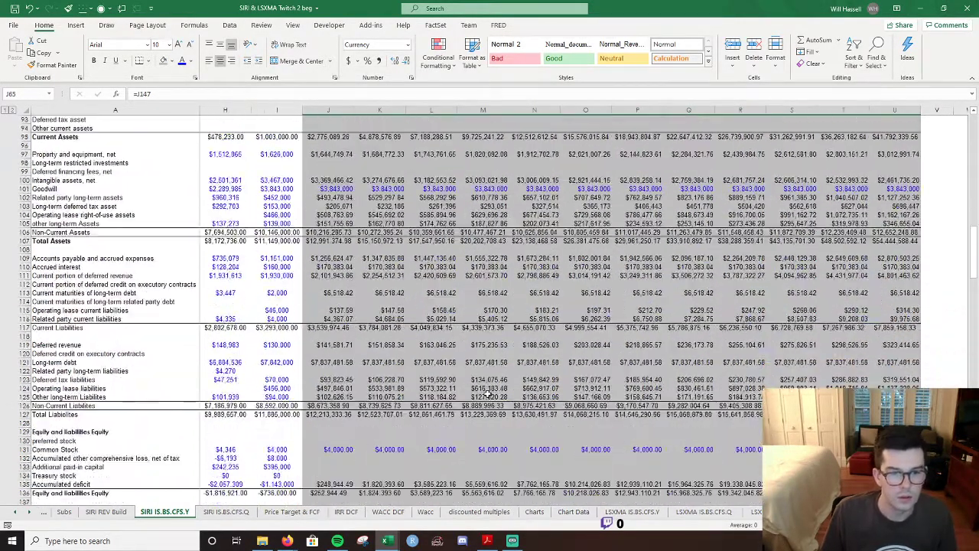
pyautogui.click(328, 374)
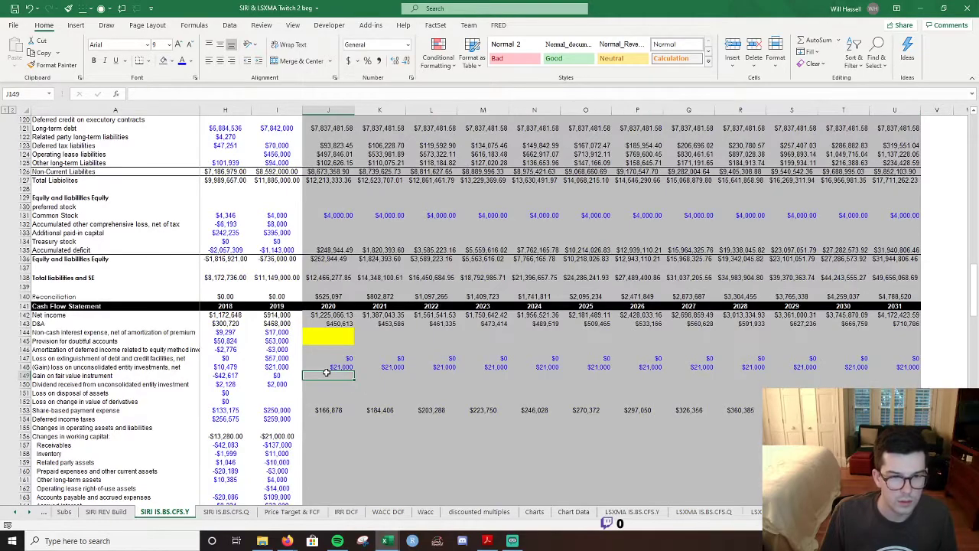
pyautogui.scroll(-1, 331, 373)
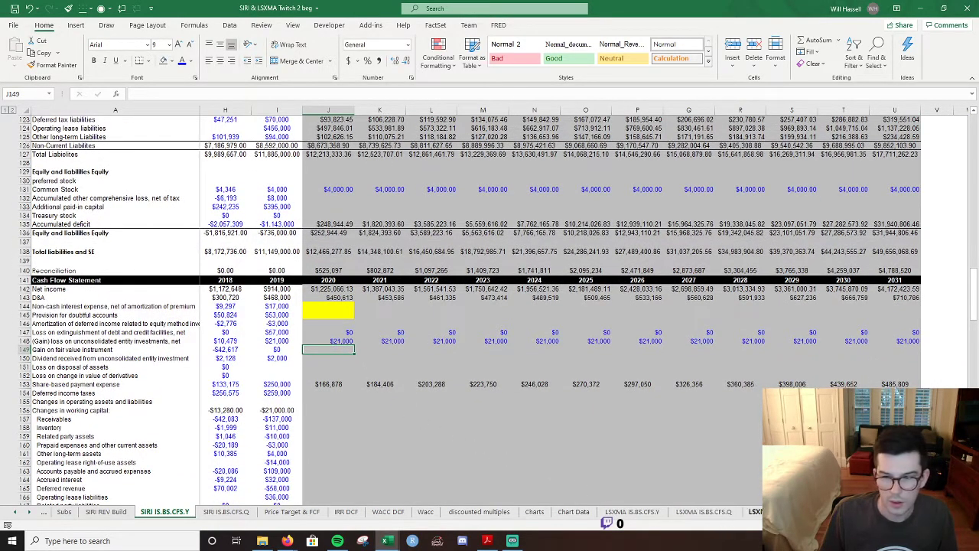
pyautogui.hscroll(-3, 535, 306)
pyautogui.hscroll(-2, 584, 306)
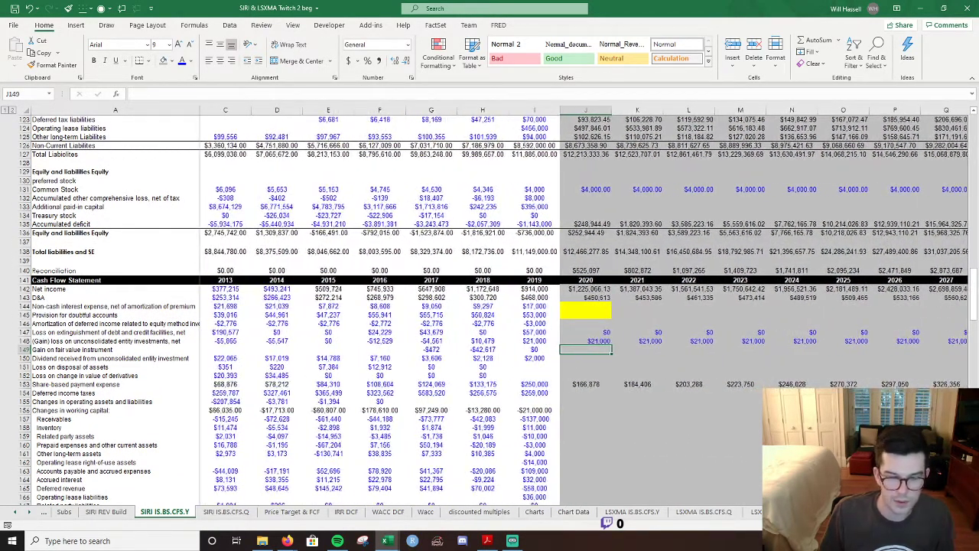
pyautogui.write('=I149')
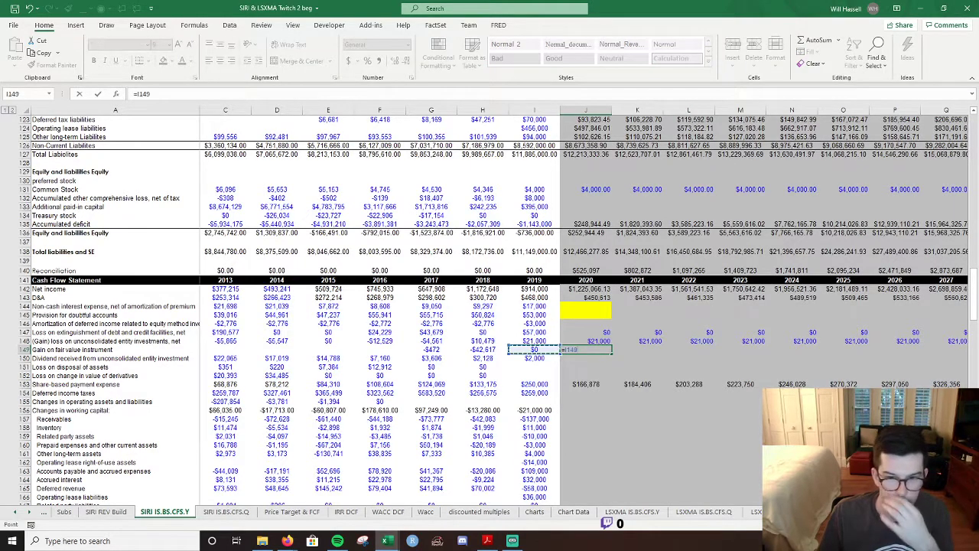
pyautogui.press('Return')
# Copy the formatting of J148 to J149 and fill the gain on fair value instrument formula across the forecast years.
pyautogui.press('Up')
pyautogui.press('Up')
pyautogui.press('Down')
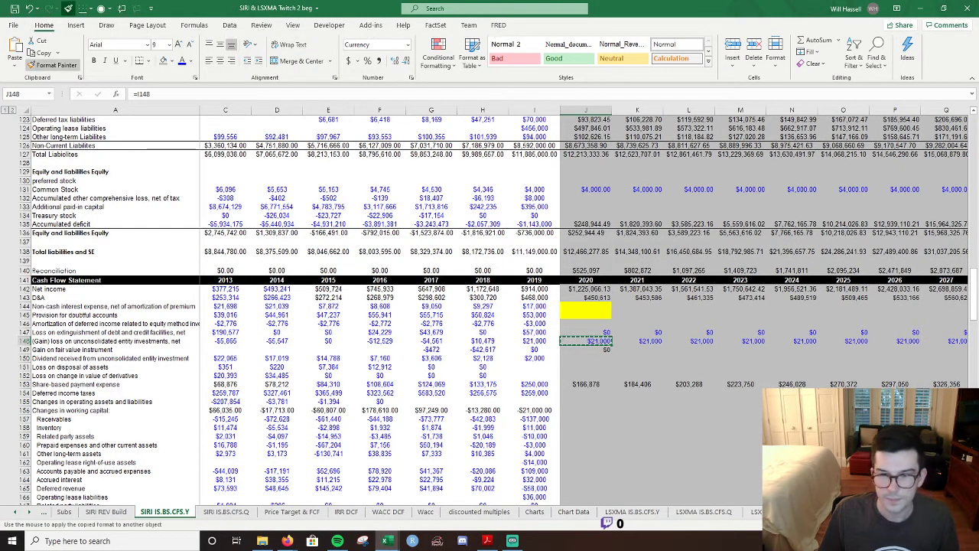
pyautogui.hotkey('shift', 'Right')
pyautogui.hotkey('ctrl', 'shift', 'Right')
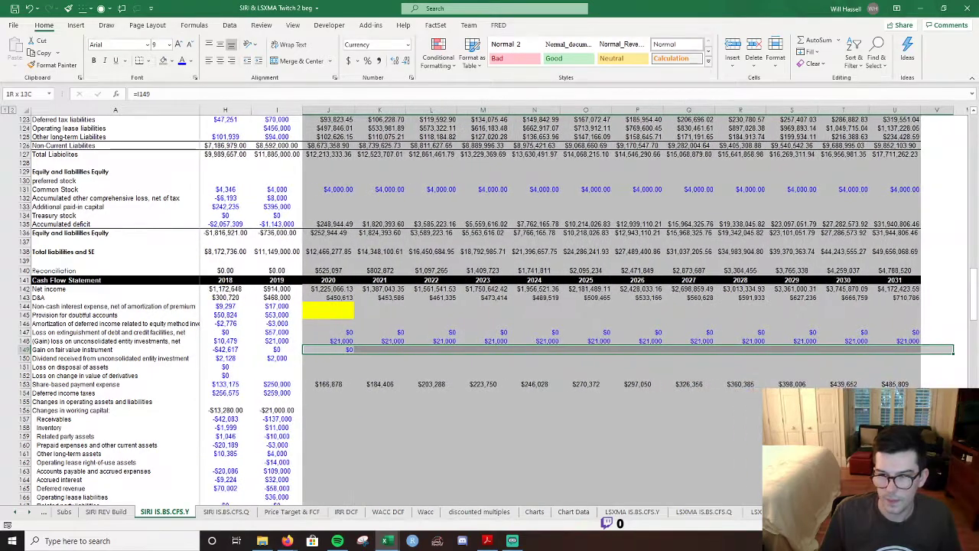
pyautogui.hotkey('ctrl', 'r')
# Review the 2012–2019 history of dividends received from the unconsolidated entity and of loss on disposal of assets.
pyautogui.press('Down')
pyautogui.press('Left')
pyautogui.press('Left')
pyautogui.press('Left')
pyautogui.press('Left')
pyautogui.press('Left')
pyautogui.press('Left')
pyautogui.press('Left')
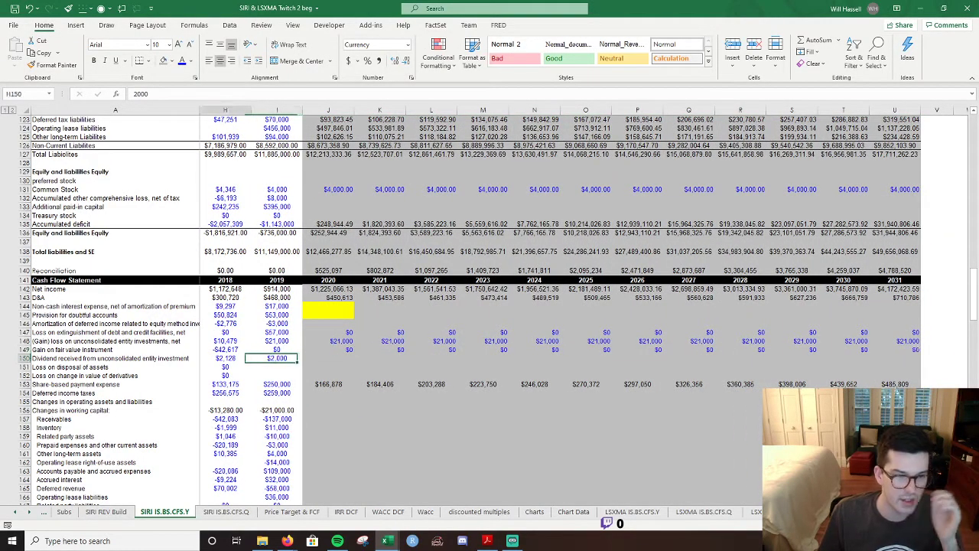
pyautogui.hotkey('ctrl', 'Right')
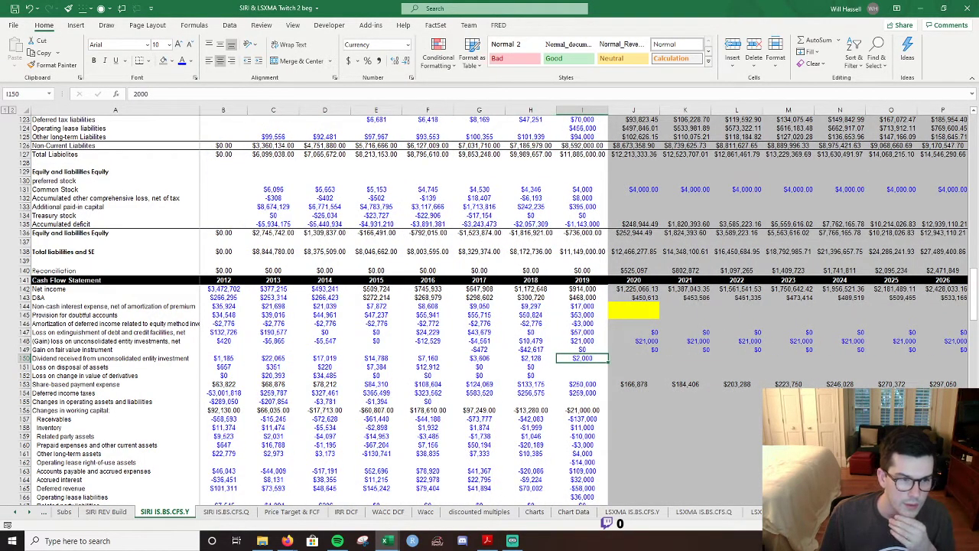
pyautogui.press('Down')
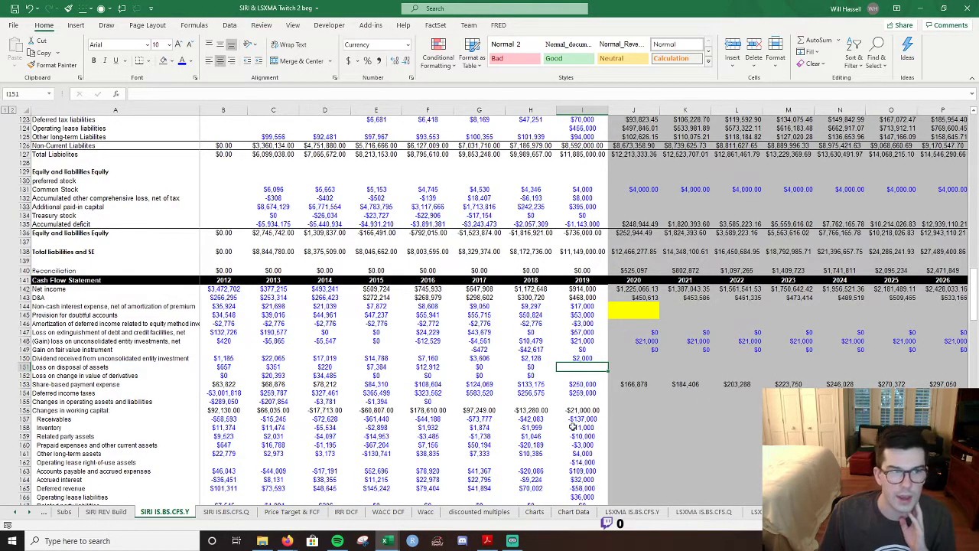
# Compare the balance sheet's asset and liability rows with the unfilled deferred income tax and working capital rows of the cash flow statement.
pyautogui.scroll(8, 572, 429)
pyautogui.scroll(2, 573, 428)
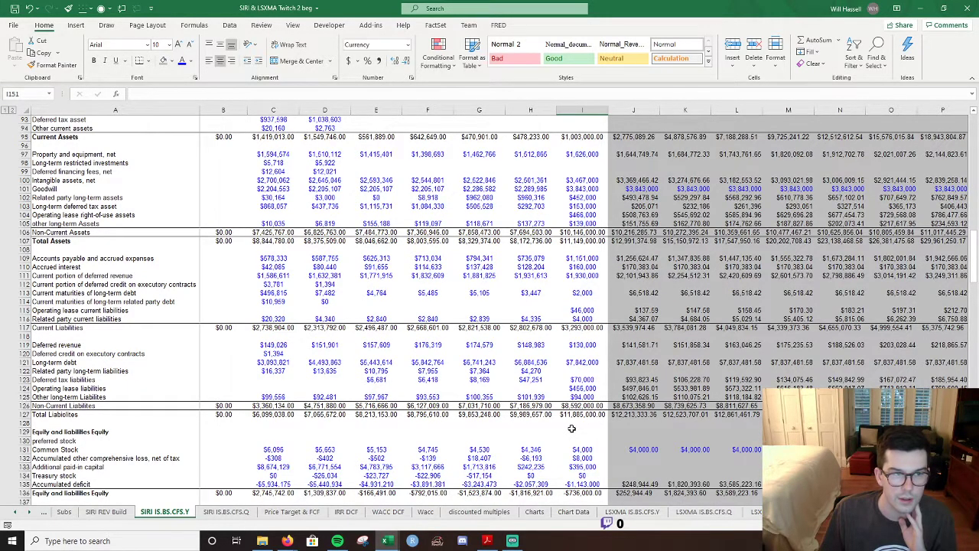
pyautogui.scroll(4, 572, 429)
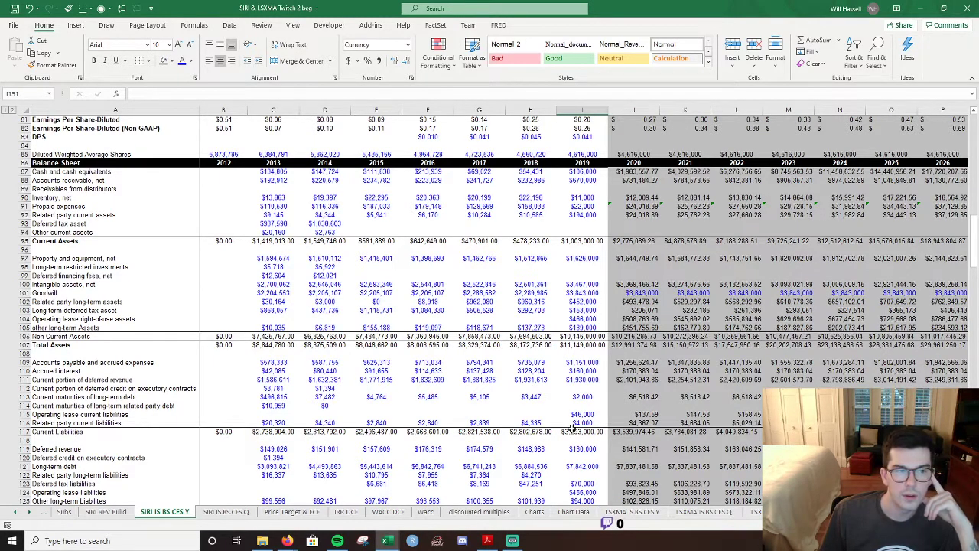
pyautogui.scroll(1, 573, 429)
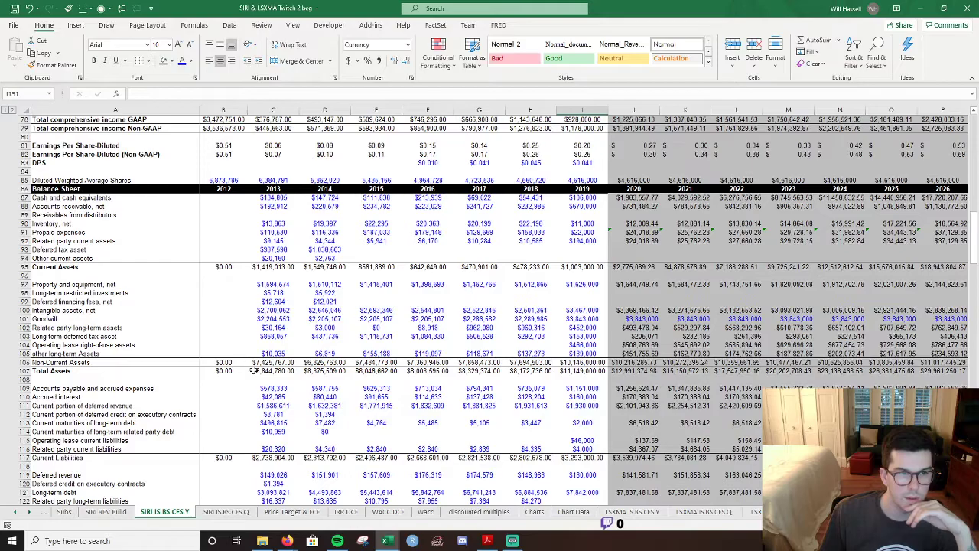
pyautogui.scroll(-14, 255, 370)
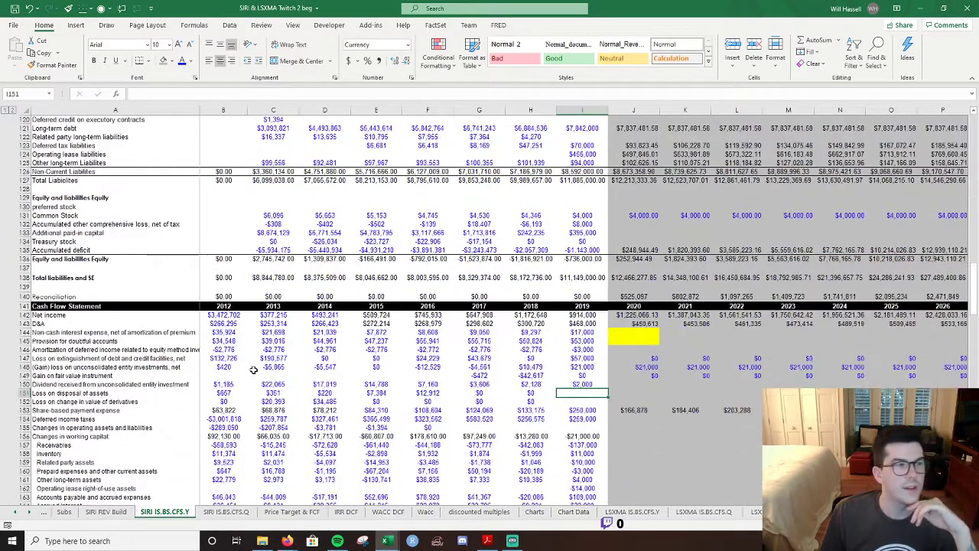
pyautogui.scroll(-5, 589, 370)
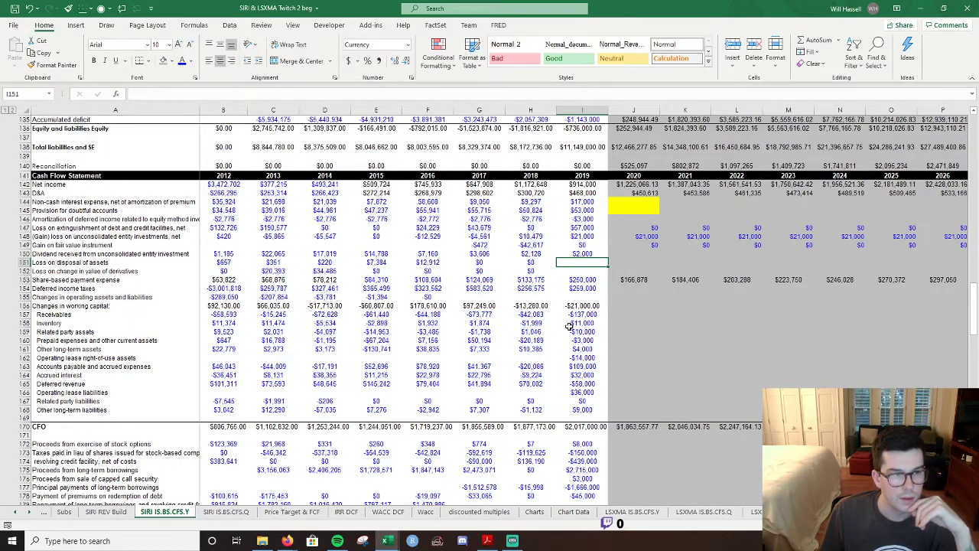
pyautogui.click(618, 289)
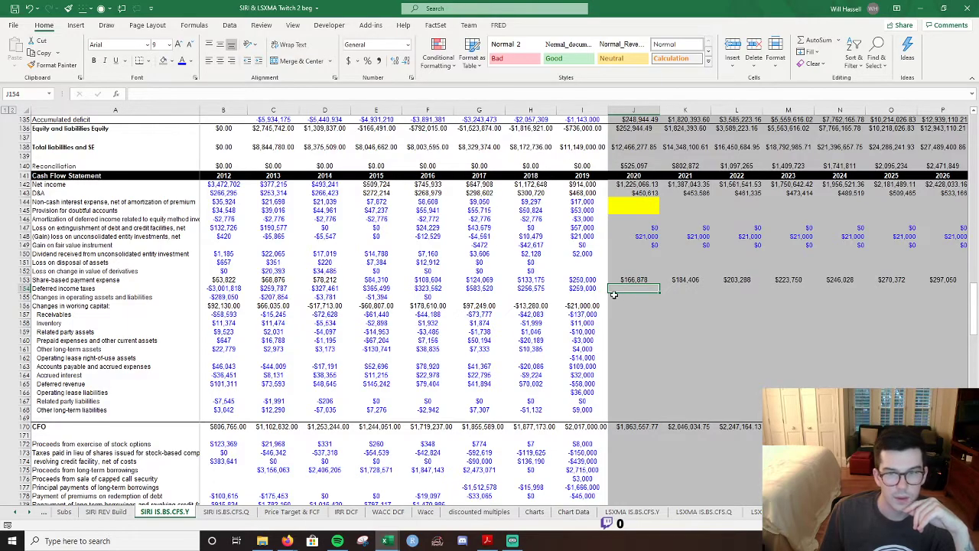
pyautogui.scroll(15, 620, 294)
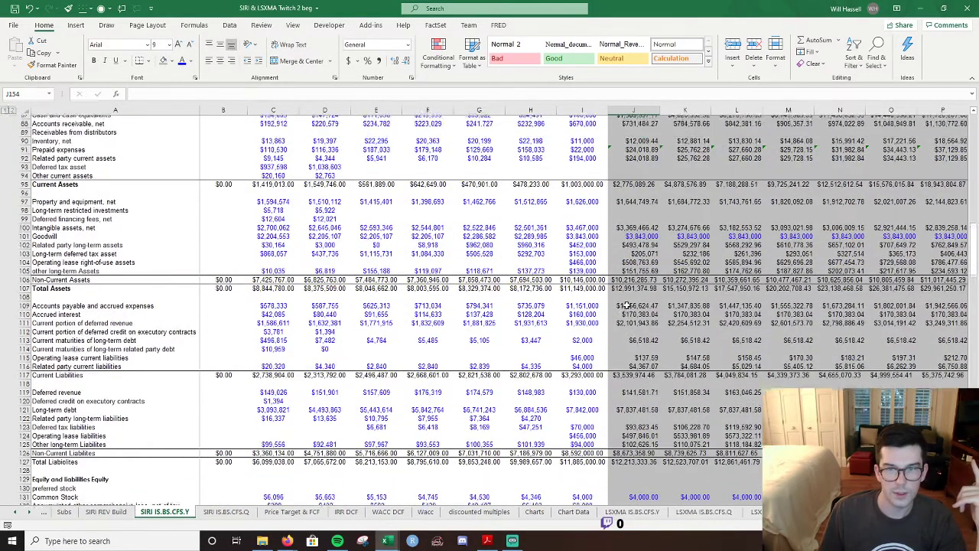
pyautogui.scroll(2, 626, 305)
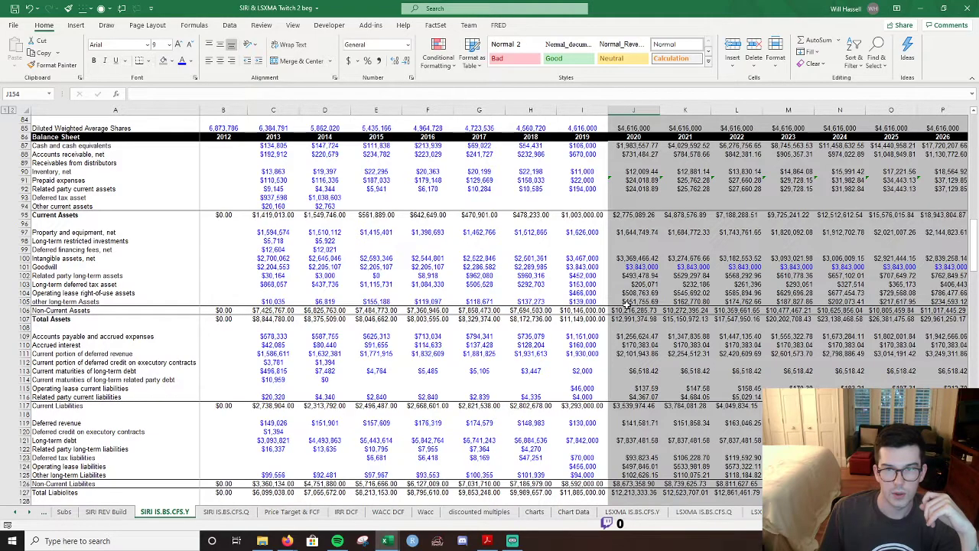
pyautogui.scroll(-1, 626, 305)
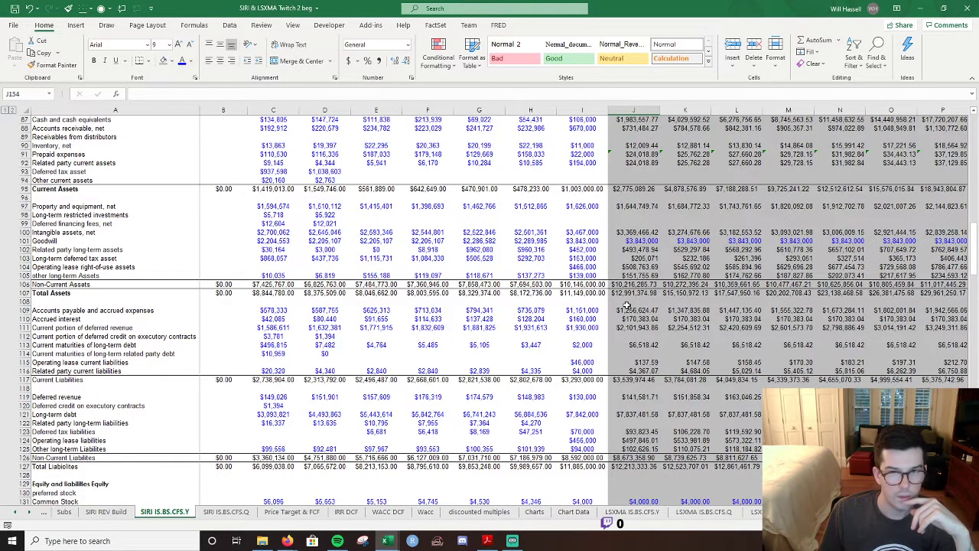
pyautogui.scroll(2, 626, 305)
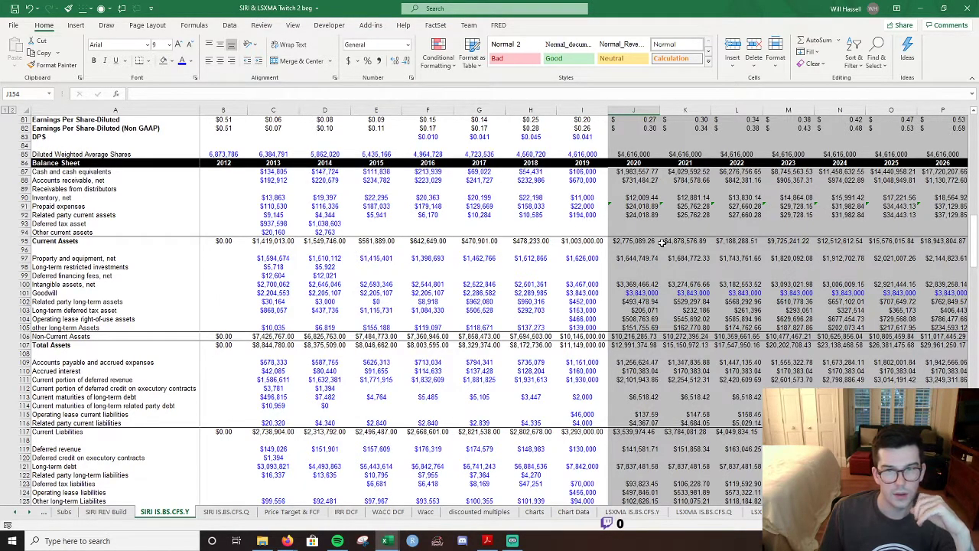
pyautogui.scroll(-19, 659, 252)
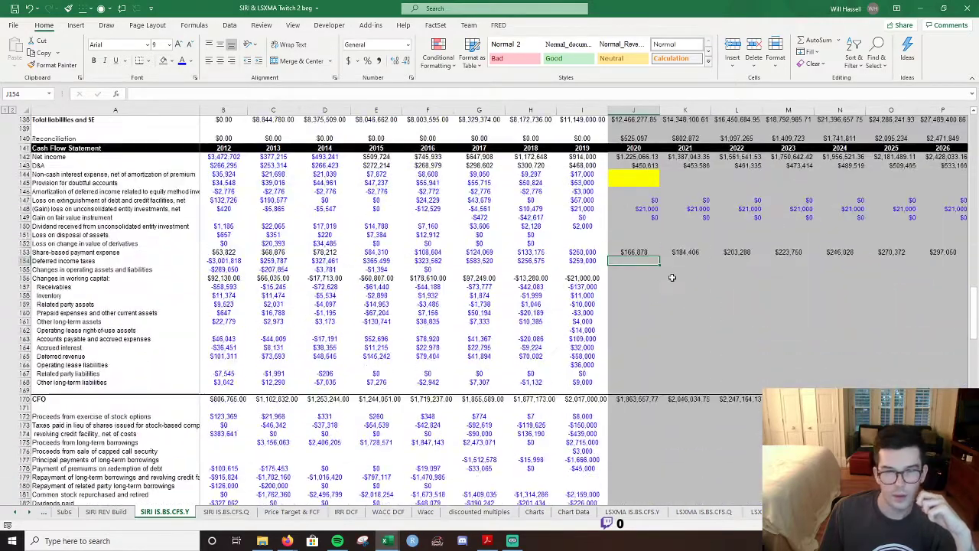
pyautogui.scroll(-1, 672, 277)
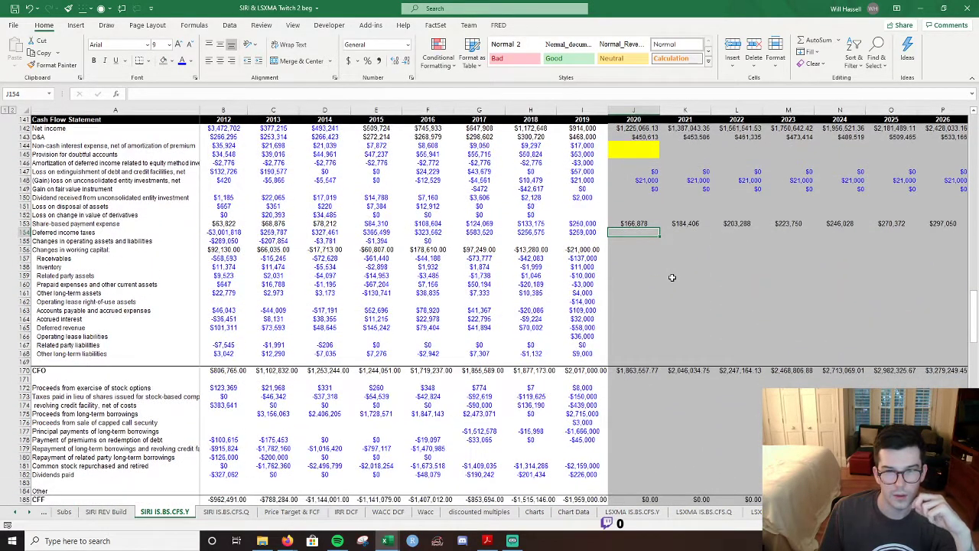
pyautogui.scroll(6, 672, 278)
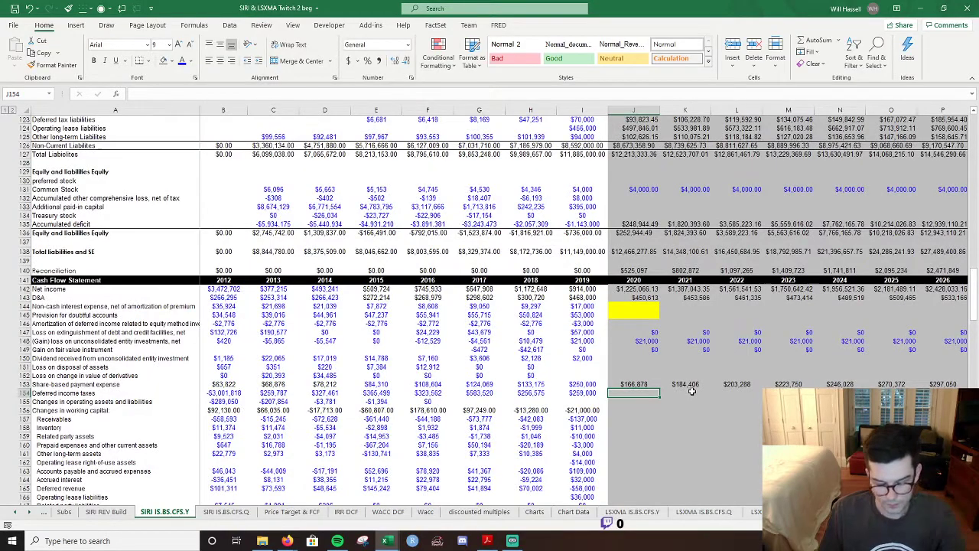
# Enter the 2020 deferred income taxes formula =(I92-H92)+(I123-H123) in J154.
pyautogui.write('=(')
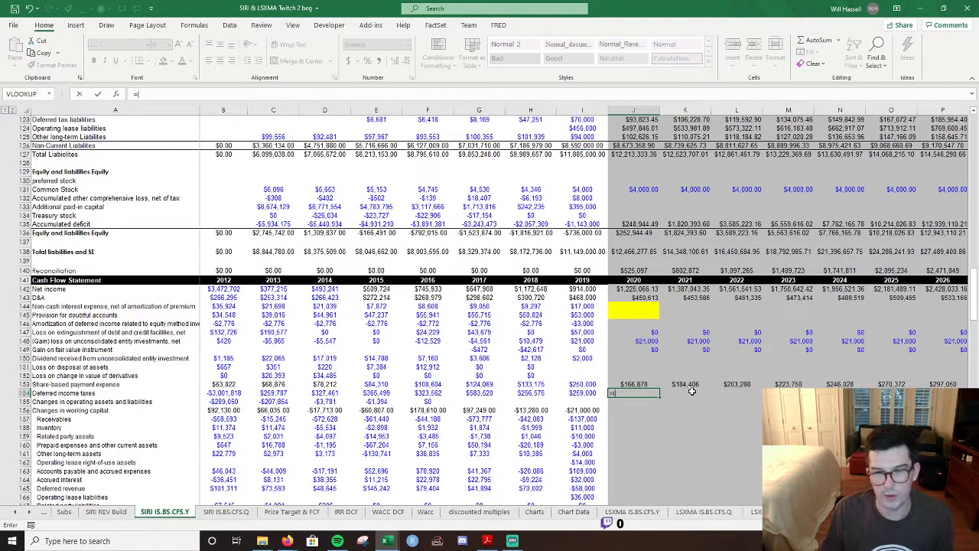
pyautogui.scroll(16, 645, 324)
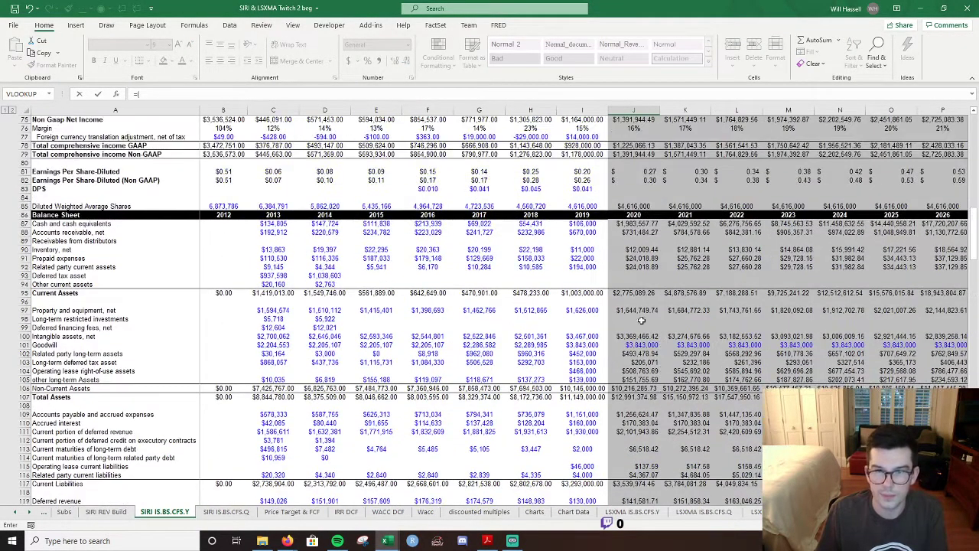
pyautogui.click(589, 266)
pyautogui.write('-')
pyautogui.click(537, 268)
pyautogui.write(')/(')
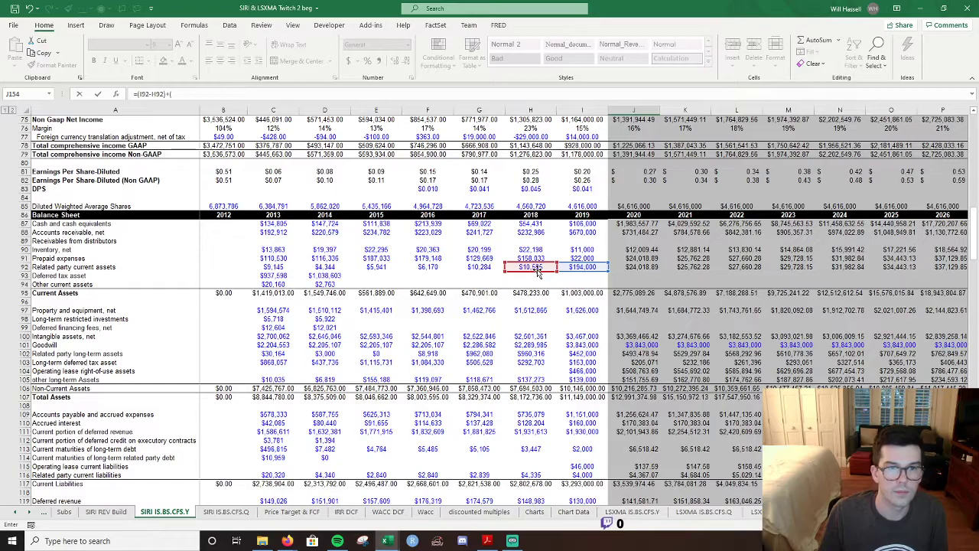
pyautogui.scroll(-4, 556, 380)
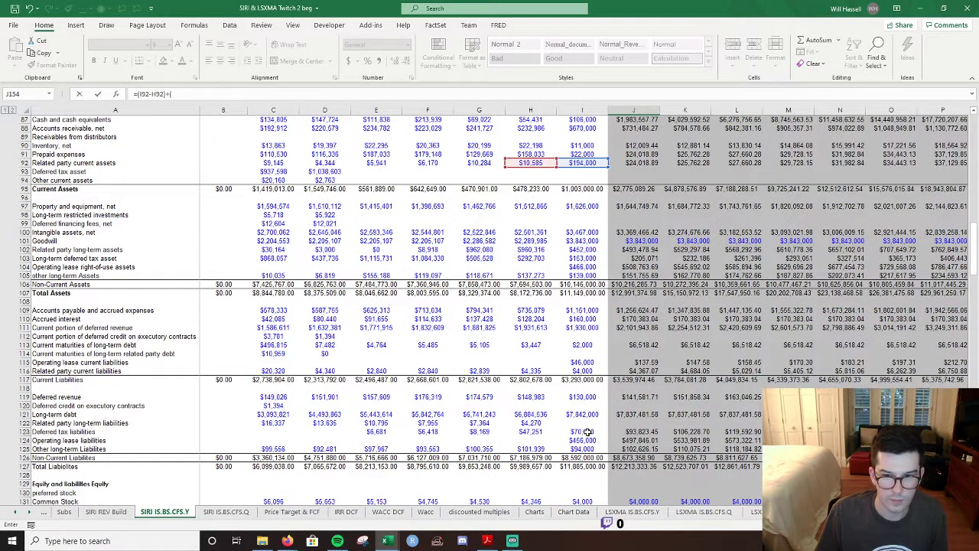
pyautogui.write('/(')
pyautogui.click(586, 431)
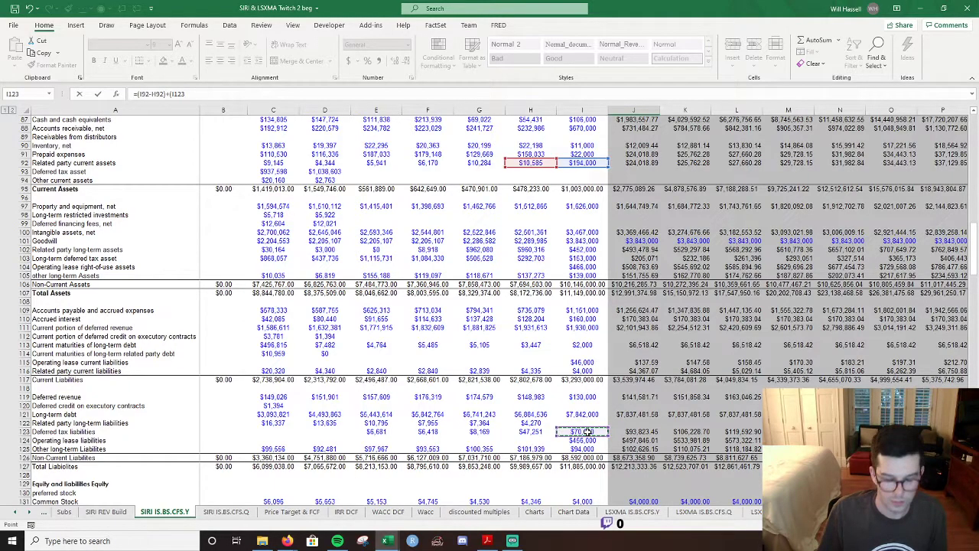
pyautogui.write('-')
pyautogui.click(530, 432)
pyautogui.write(')')
pyautogui.press('Return')
pyautogui.press('Up')
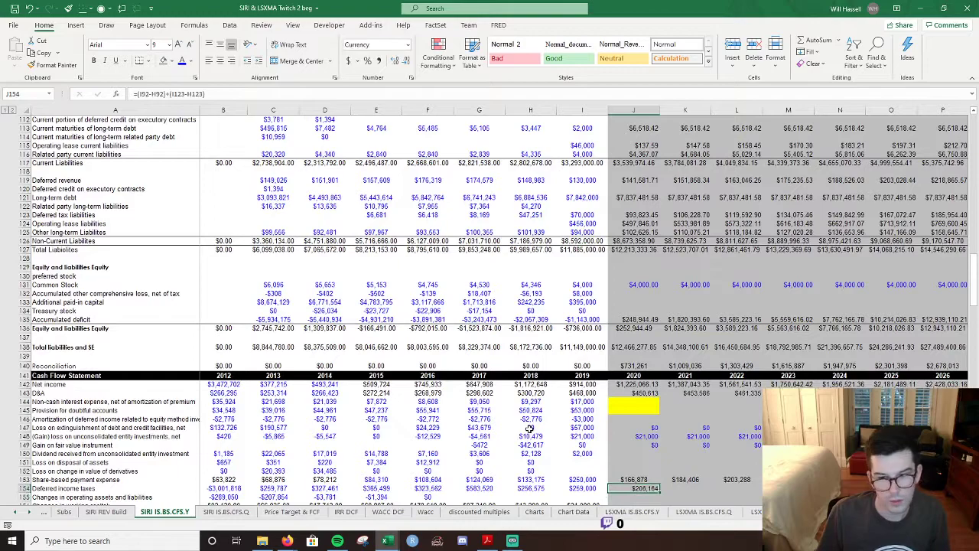
# Try re-pointing the deferred tax liability part of the J154 formula to (H123-I122), and undo that edit.
pyautogui.press('F2')
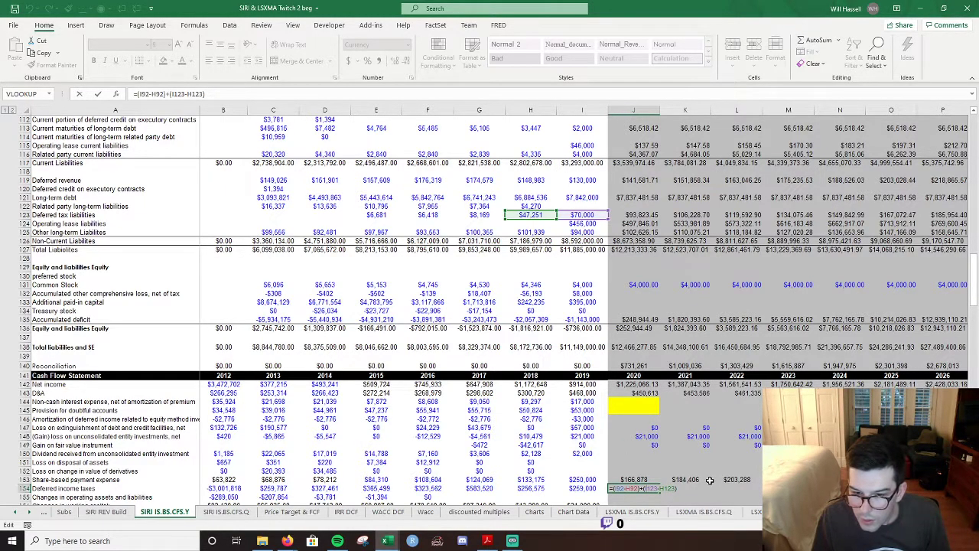
pyautogui.scroll(12, 689, 471)
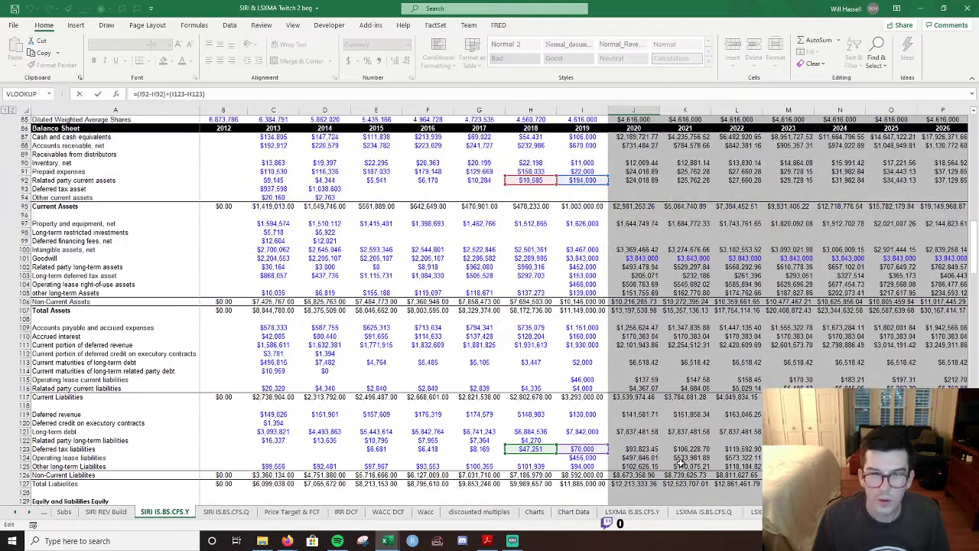
pyautogui.scroll(-6, 618, 419)
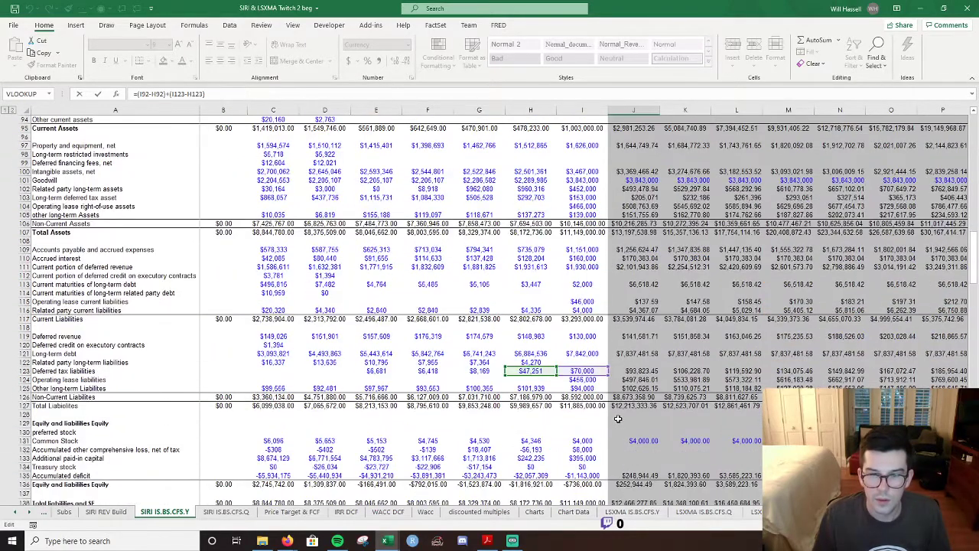
pyautogui.click(570, 374)
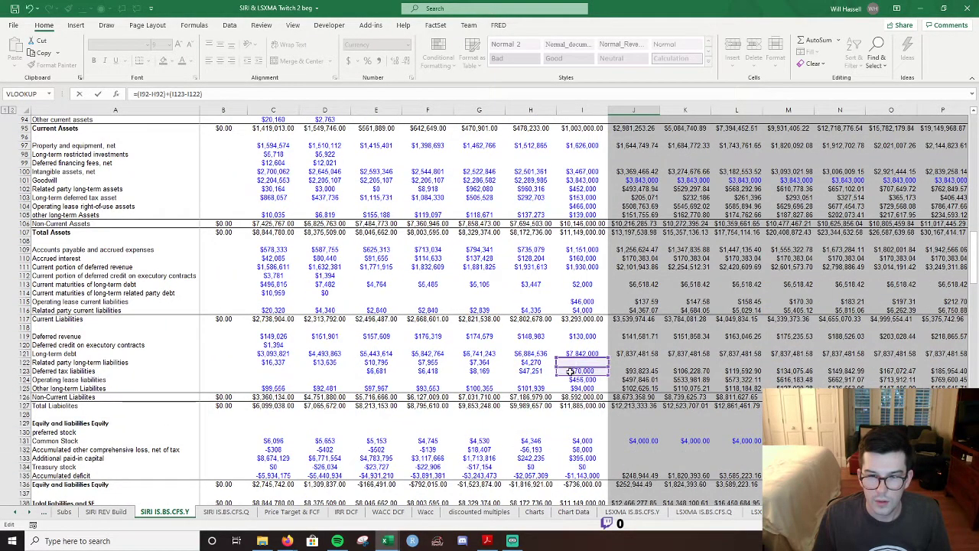
pyautogui.press('Left')
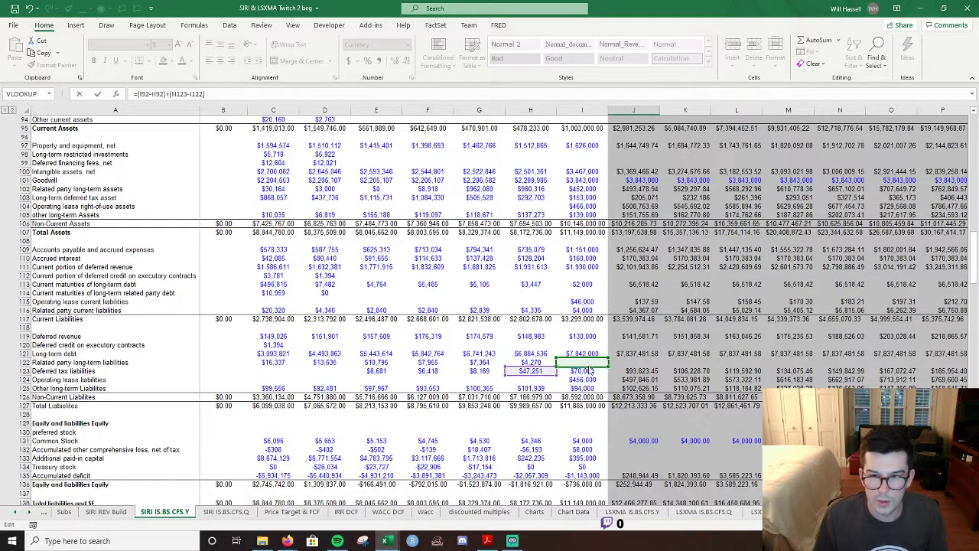
pyautogui.scroll(-8, 592, 380)
pyautogui.press('Return')
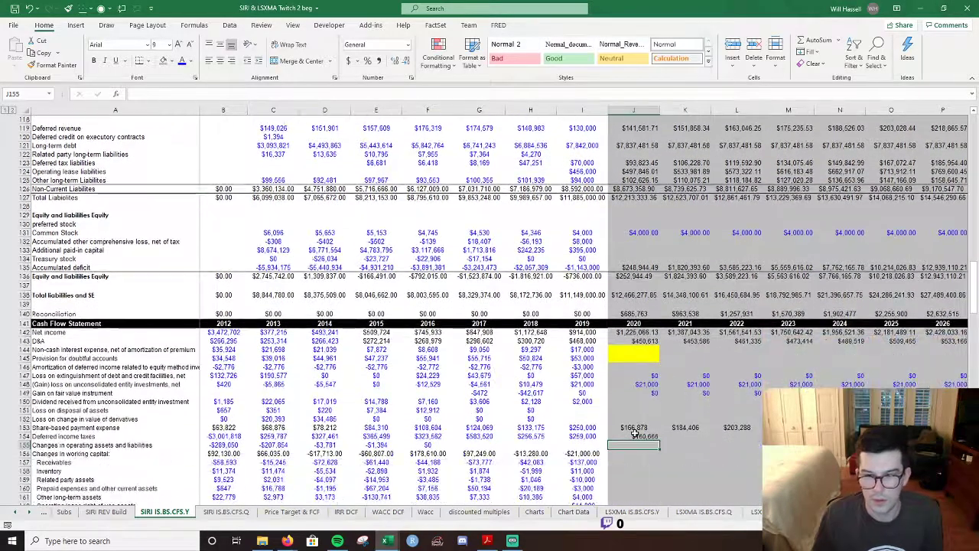
pyautogui.hotkey('ctrl', 'z')
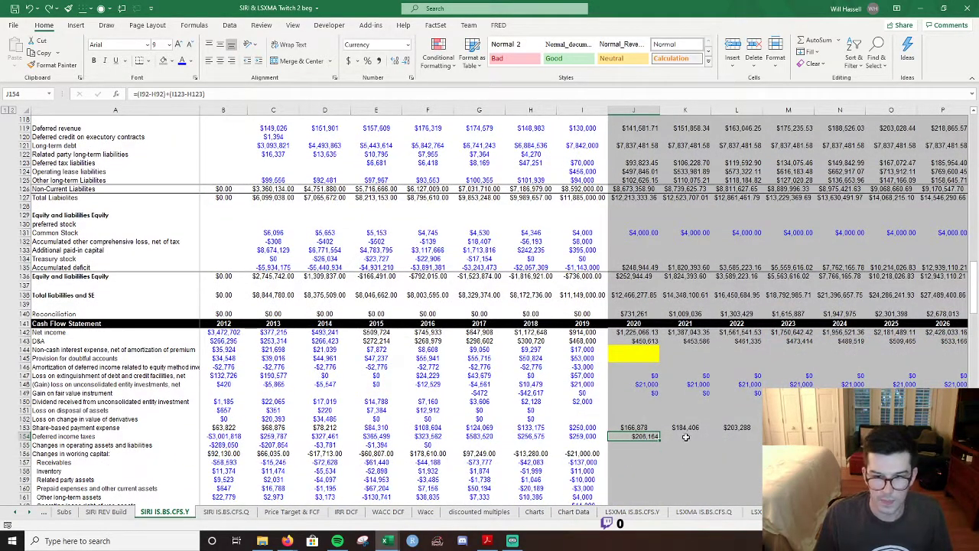
# Fill the deferred income taxes formula from J154 across the forecast years through 2031.
pyautogui.keyDown('shift'); pyautogui.click(687, 436); pyautogui.keyUp('shift')
pyautogui.moveTo(686, 436)
pyautogui.mouseDown()
pyautogui.moveTo(758, 436)
pyautogui.moveTo(686, 437)
pyautogui.mouseUp()
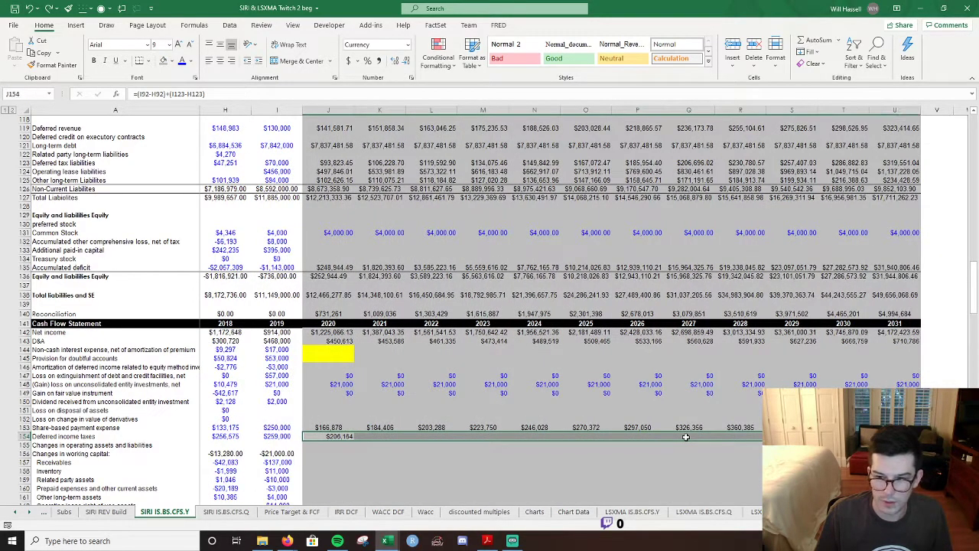
pyautogui.hotkey('ctrl', 'r')
pyautogui.press('Right')
pyautogui.press('Up')
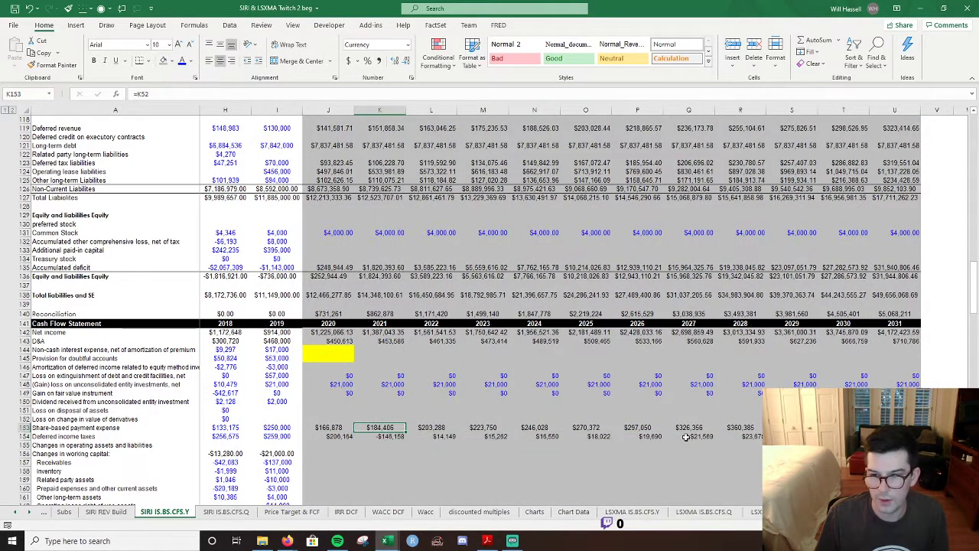
# Check the 2021 deferred income taxes formula in K154 against the balance sheet rows it references.
pyautogui.press('Left')
pyautogui.hotkey('ctrl', 'shift', 'Right')
pyautogui.press('Down')
pyautogui.press('Right')
pyautogui.press('F2')
pyautogui.press('Escape')
pyautogui.scroll(2, 536, 423)
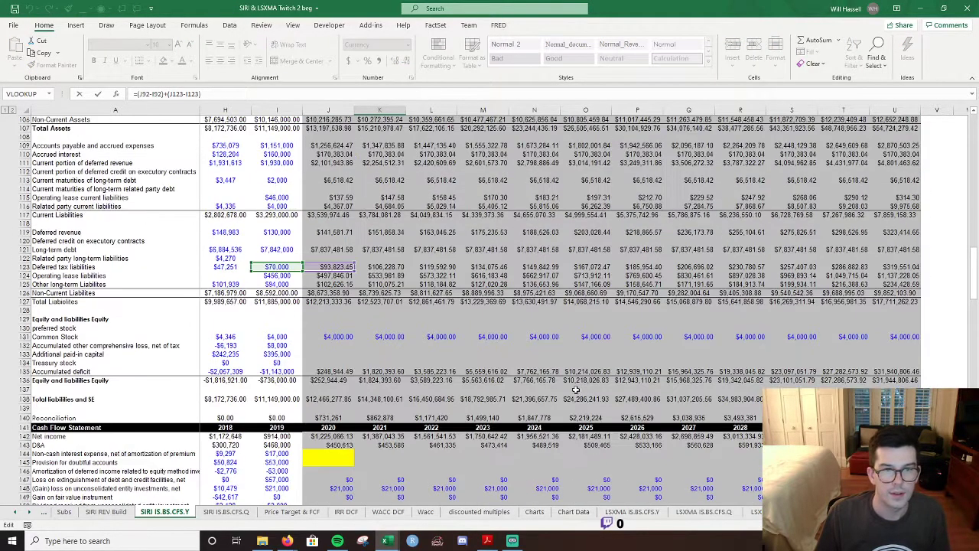
pyautogui.scroll(8, 537, 424)
pyautogui.press('F2')
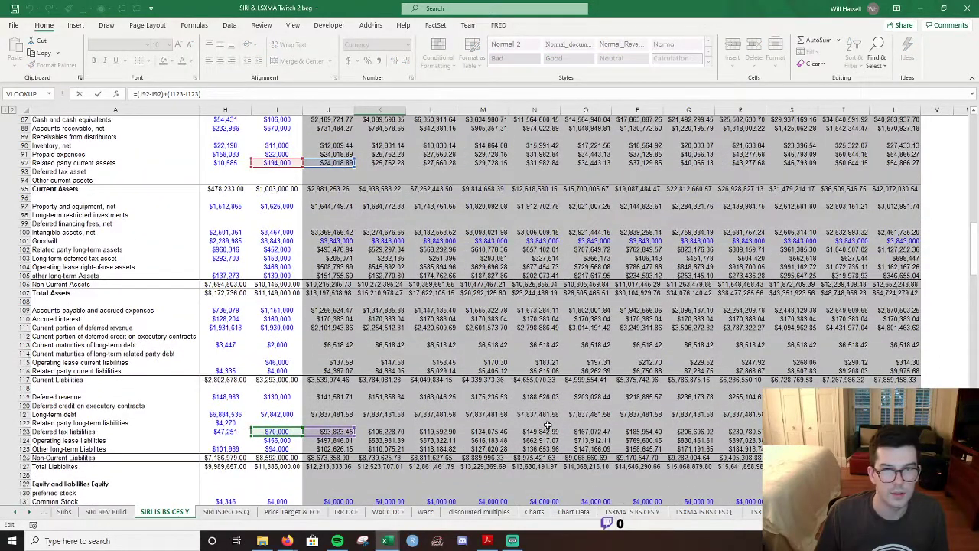
pyautogui.click(345, 170)
pyautogui.scroll(-2, 391, 241)
pyautogui.scroll(-11, 395, 238)
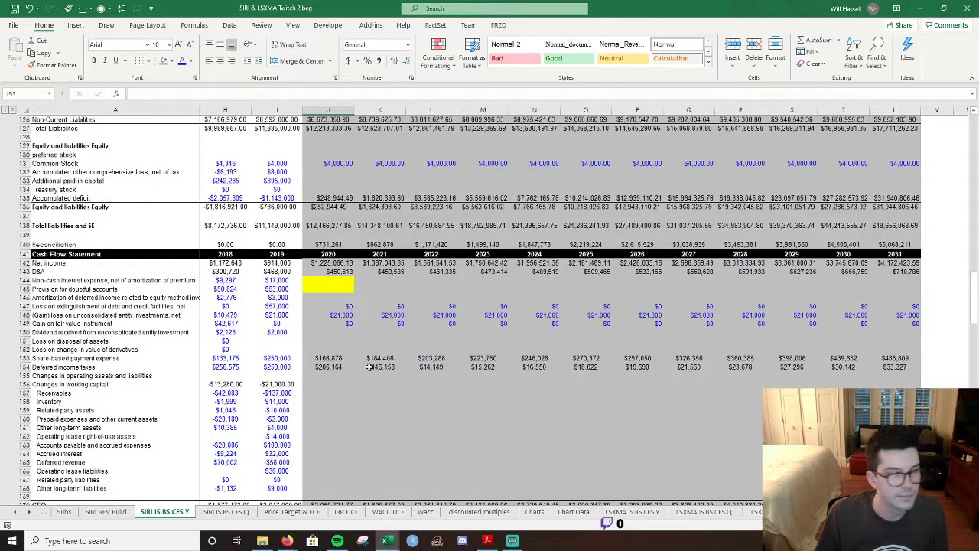
# Copy the 2019 changes in working capital sum from I156 into the 2020 cell J156.
pyautogui.click(330, 375)
pyautogui.scroll(-3, 327, 389)
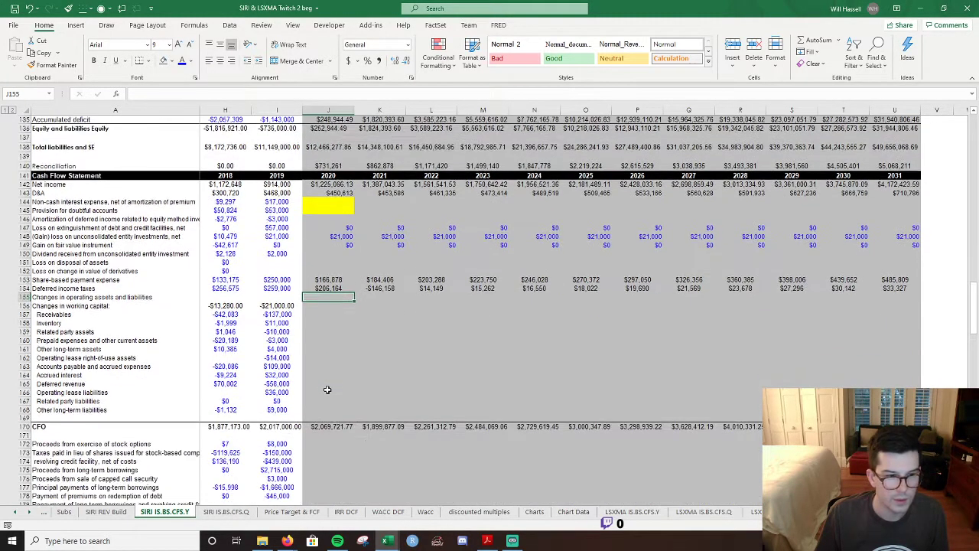
pyautogui.hscroll(-3, 447, 278)
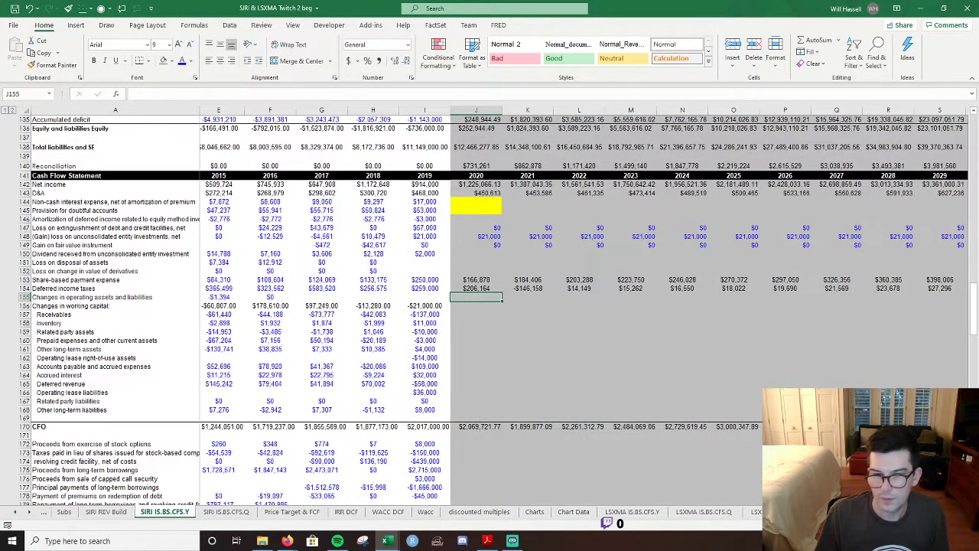
pyautogui.click(474, 313)
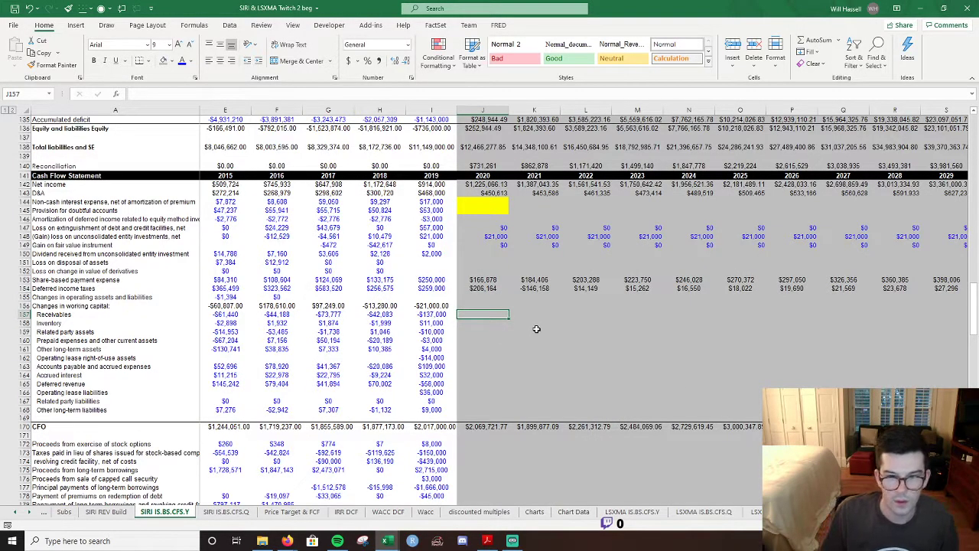
pyautogui.press('Up')
pyautogui.press('Left')
pyautogui.hotkey('ctrl', 'c')
pyautogui.press('Right')
pyautogui.hotkey('ctrl', 'v')
pyautogui.press('Escape')
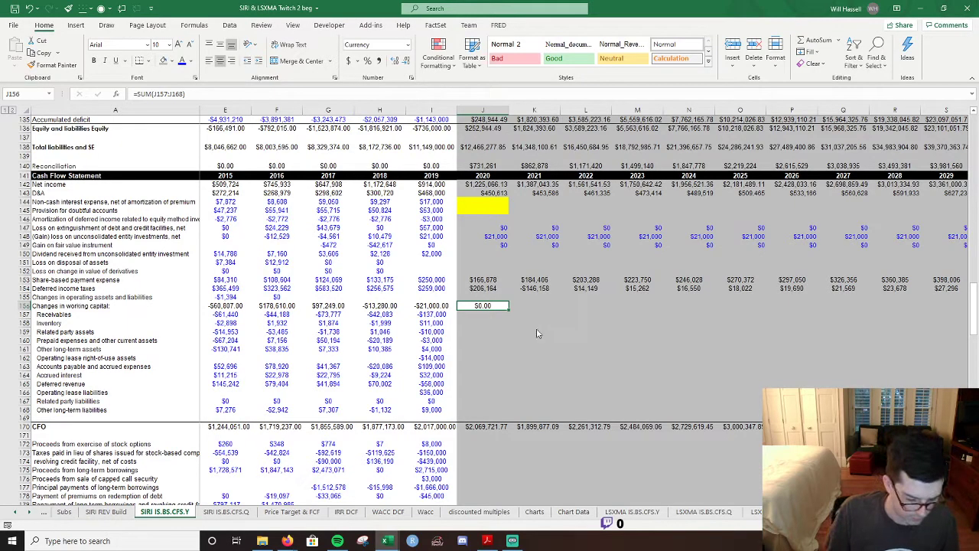
# Fill the changes in working capital sum from J156 across the forecast years through 2031.
pyautogui.hotkey('alt', 'h')
pyautogui.press('h')
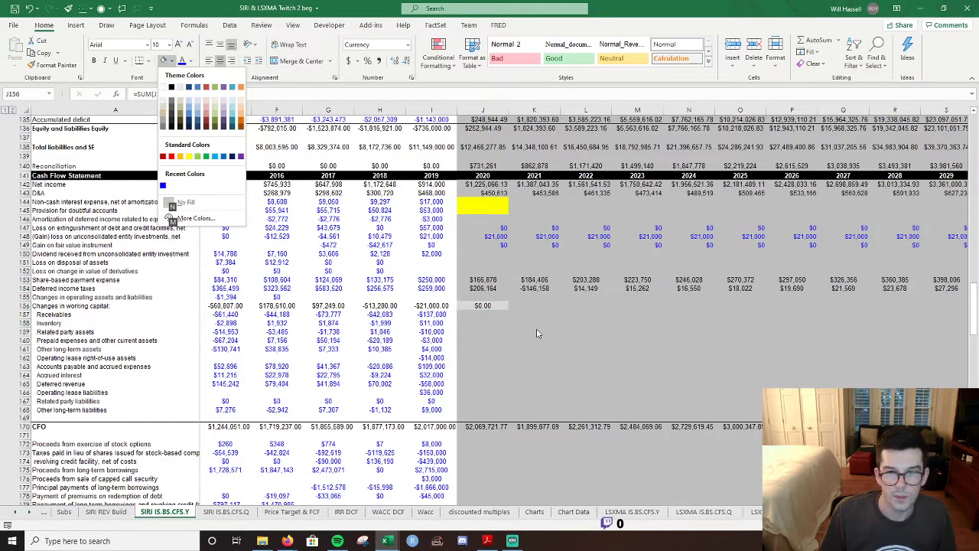
pyautogui.press('Escape')
pyautogui.hotkey('shift', 'Right')
pyautogui.hotkey('shift', 'Right')
pyautogui.hotkey('shift', 'Right')
pyautogui.hotkey('shift', 'Right')
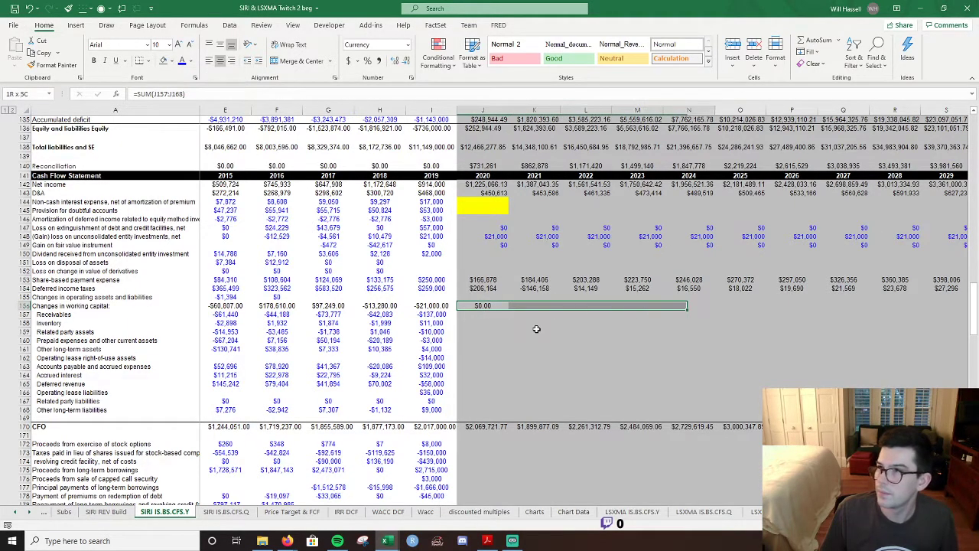
pyautogui.hotkey('shift', 'Right')
pyautogui.hotkey('shift', 'Right')
pyautogui.hotkey('shift', 'Right')
pyautogui.hotkey('shift', 'Right')
pyautogui.hotkey('shift', 'Right')
pyautogui.hotkey('shift', 'Right')
pyautogui.hotkey('shift', 'Right')
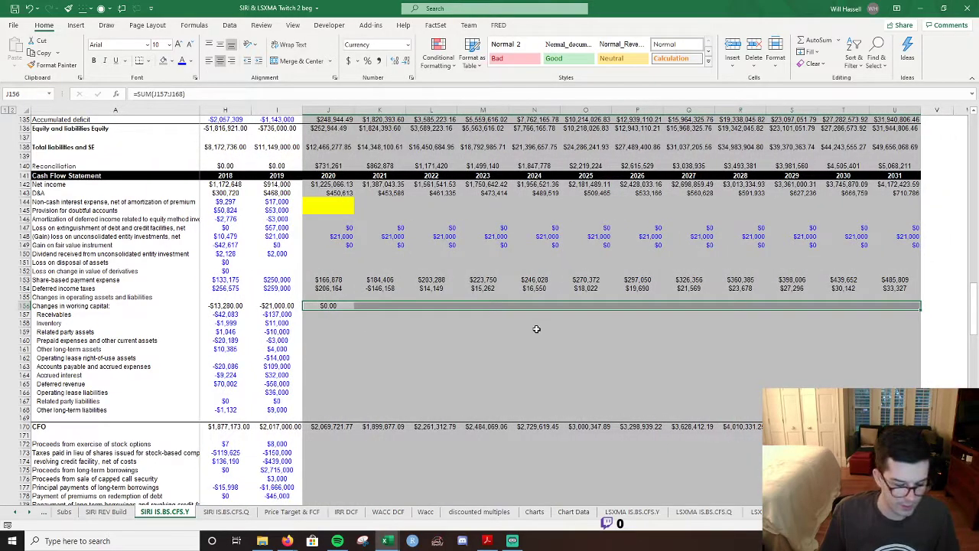
# Examine the 2020 Change in WC formula in J238 and the working capital rows it references.
pyautogui.scroll(-18, 537, 329)
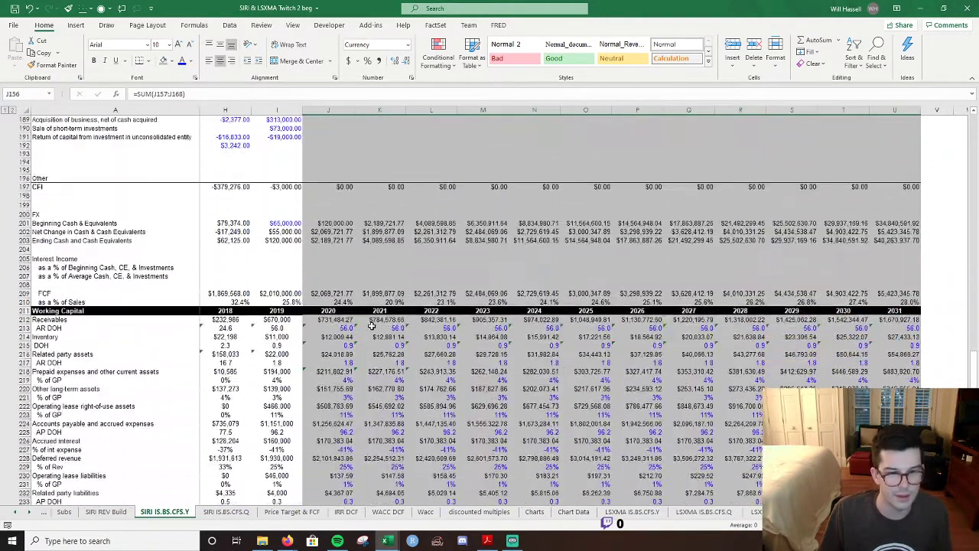
pyautogui.scroll(-5, 371, 326)
pyautogui.click(332, 415)
pyautogui.press('F2')
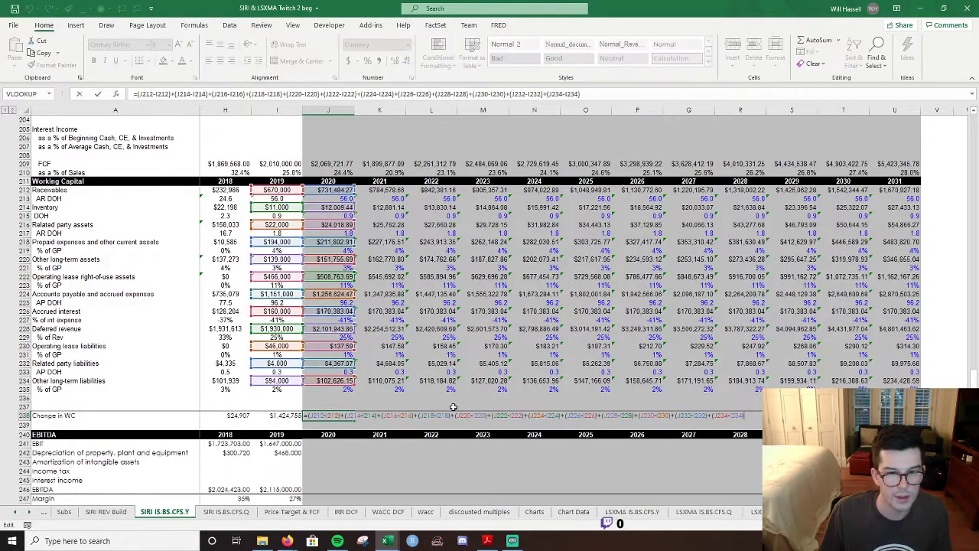
pyautogui.press('Escape')
pyautogui.scroll(7, 429, 391)
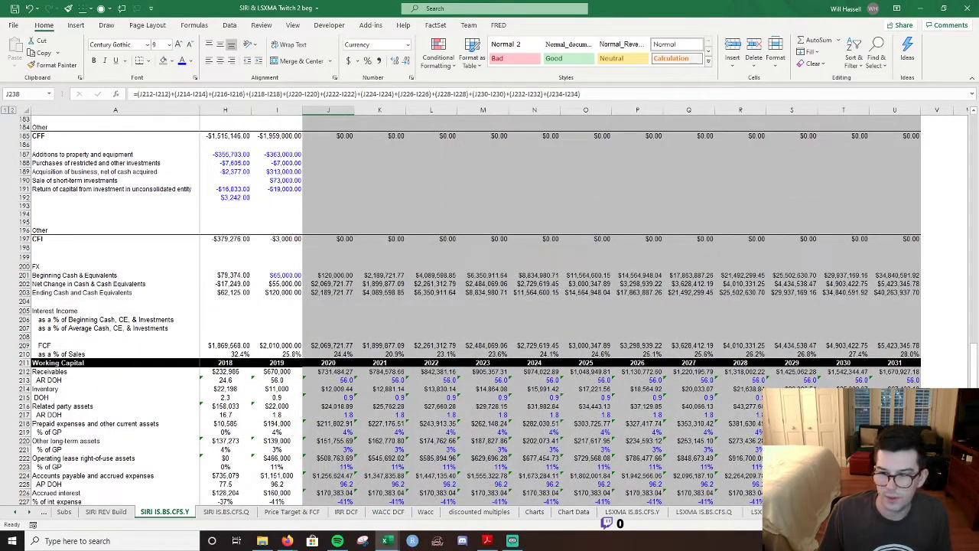
pyautogui.hscroll(-4, 558, 306)
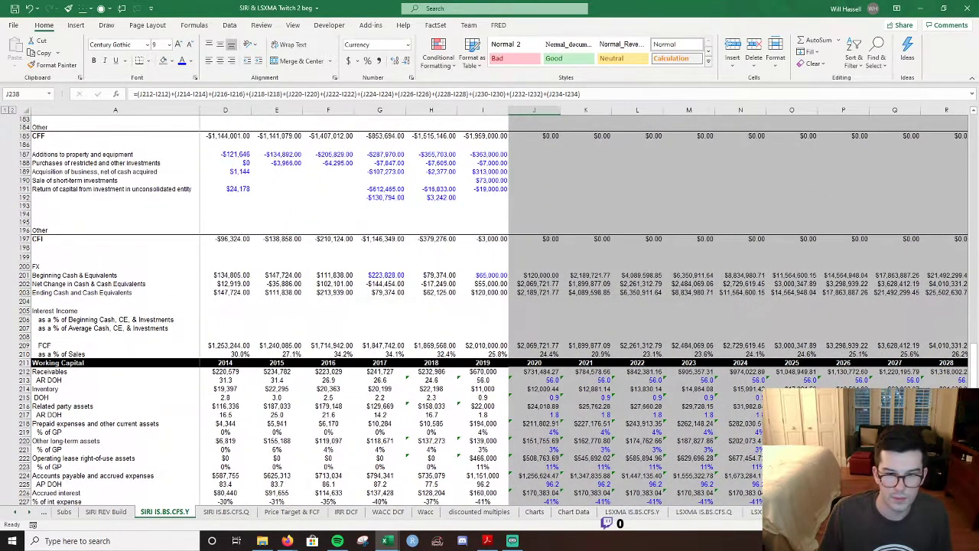
pyautogui.scroll(18, 647, 341)
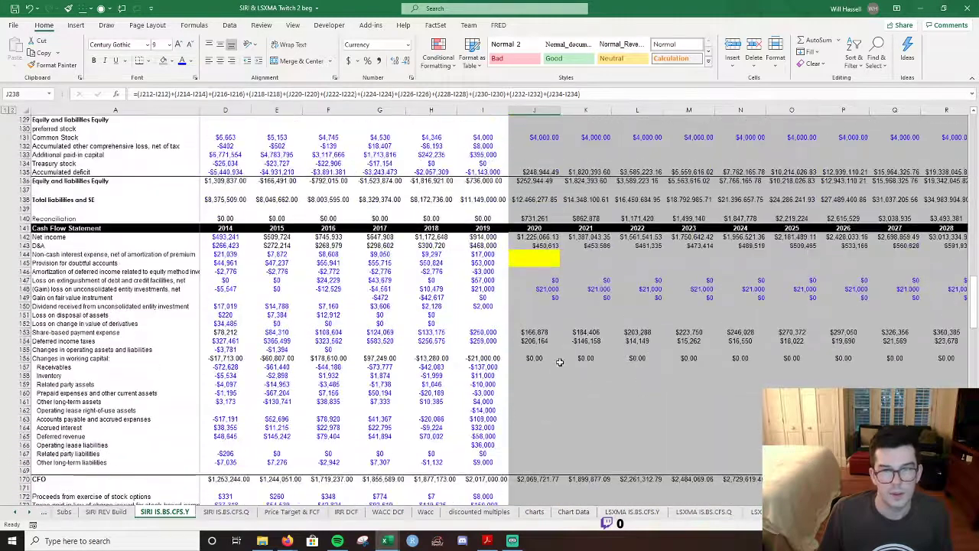
# Enter the 2020 receivables cash flow change in J157 as =(I212-J212).
pyautogui.click(557, 367)
pyautogui.write('=(')
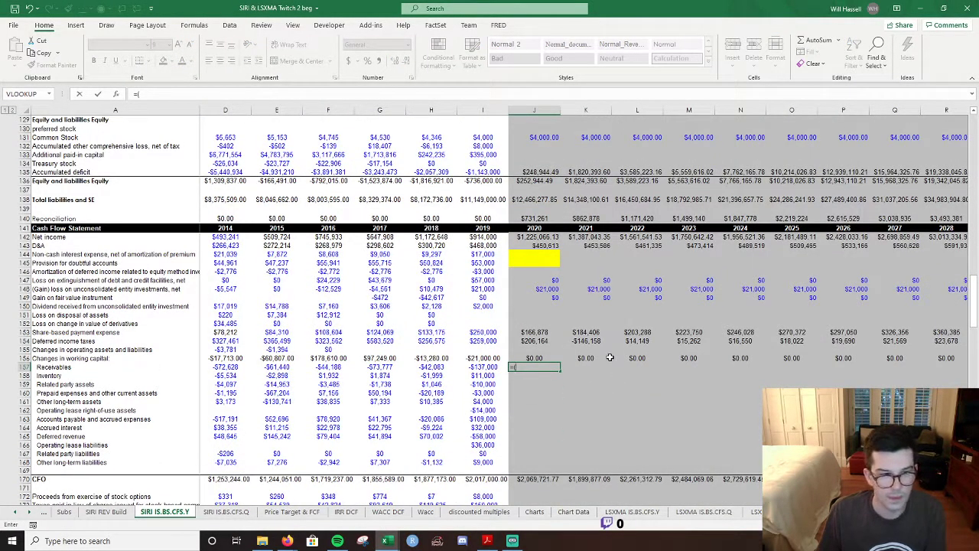
pyautogui.scroll(-16, 610, 357)
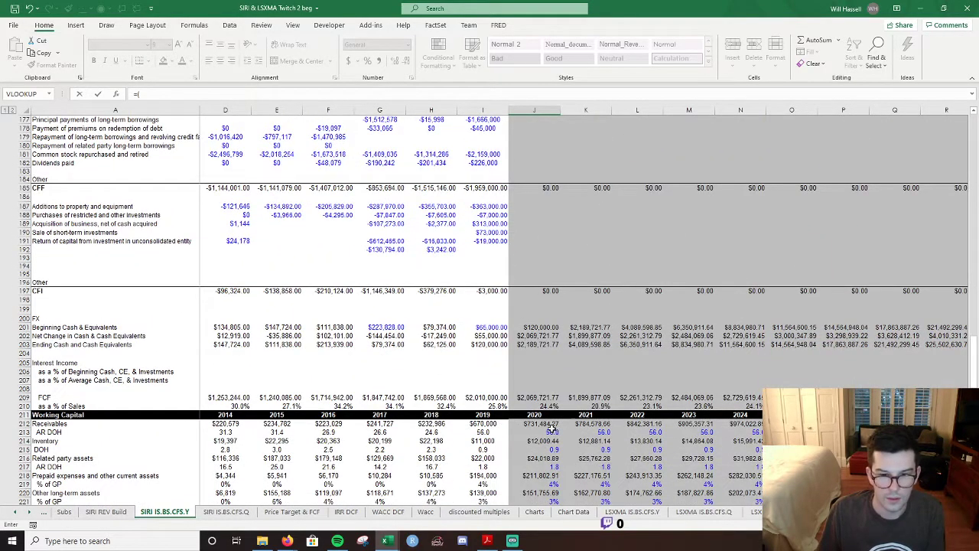
pyautogui.click(485, 423)
pyautogui.write('-')
pyautogui.click(533, 424)
pyautogui.write(')')
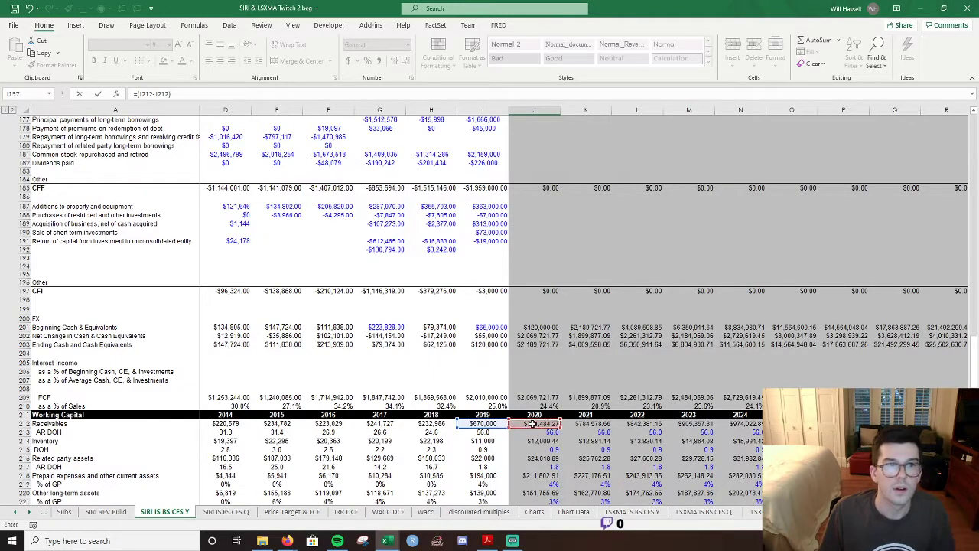
pyautogui.press('Return')
pyautogui.write('=')
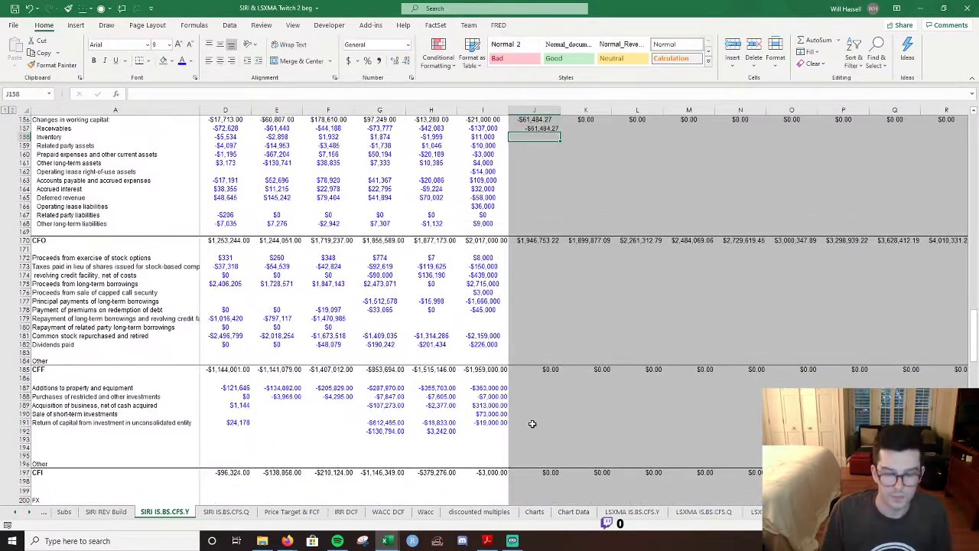
pyautogui.write('(')
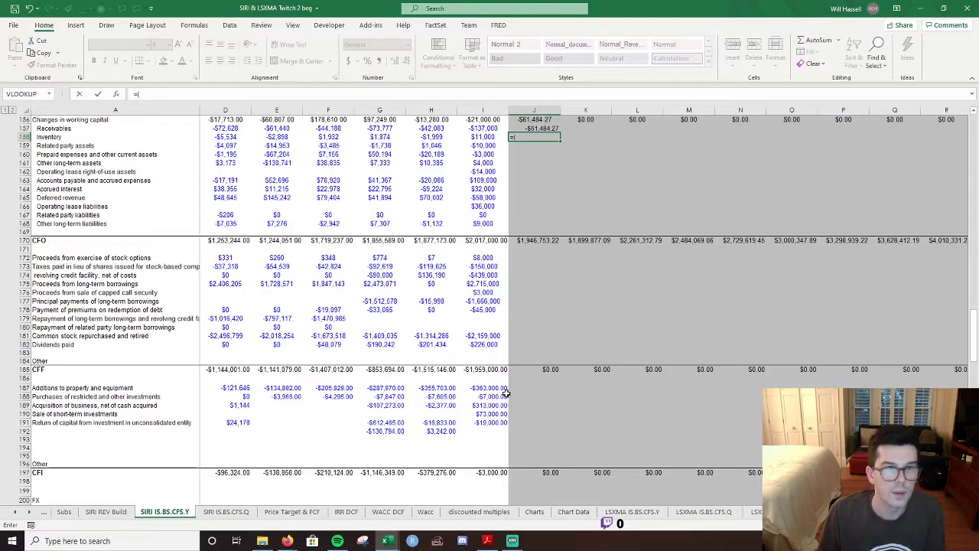
pyautogui.scroll(-10, 528, 390)
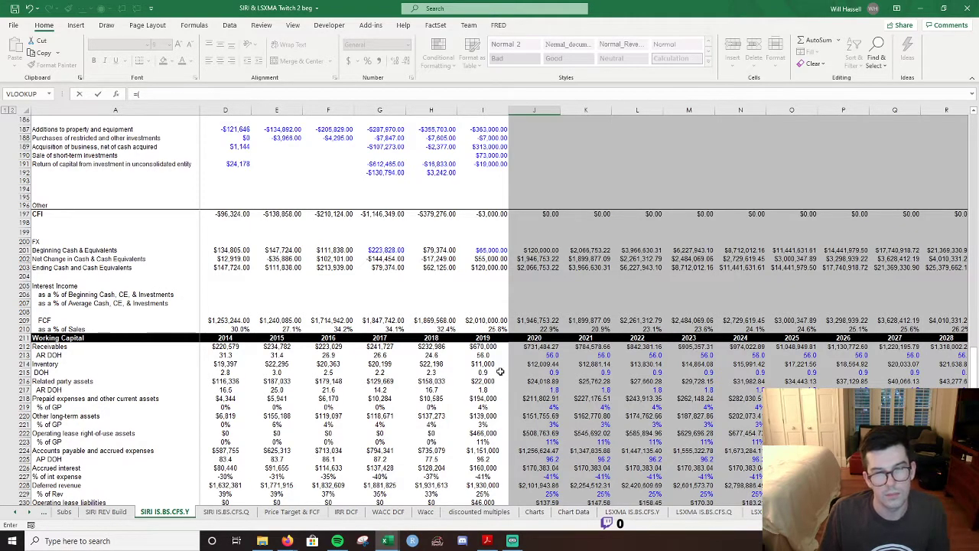
pyautogui.press('Escape')
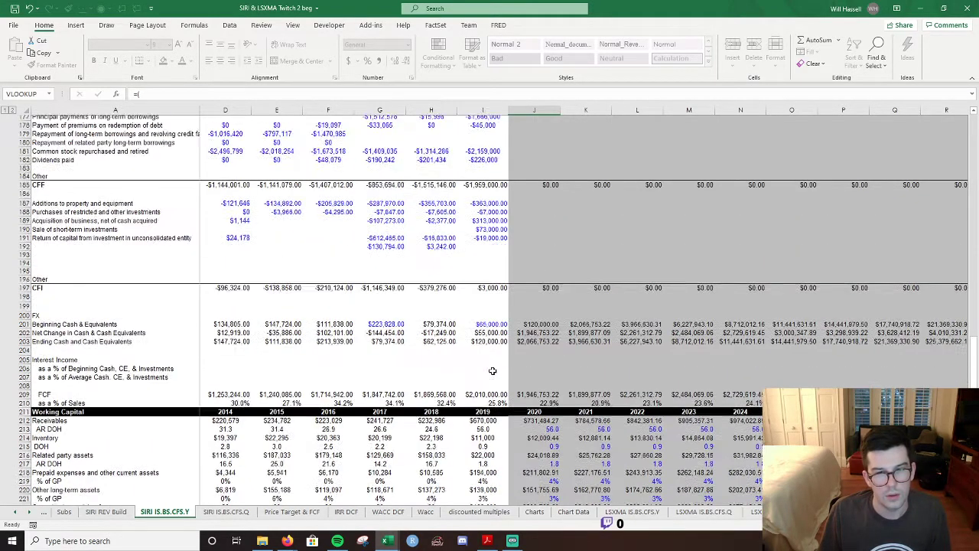
pyautogui.scroll(-10, 488, 351)
pyautogui.scroll(-2, 489, 306)
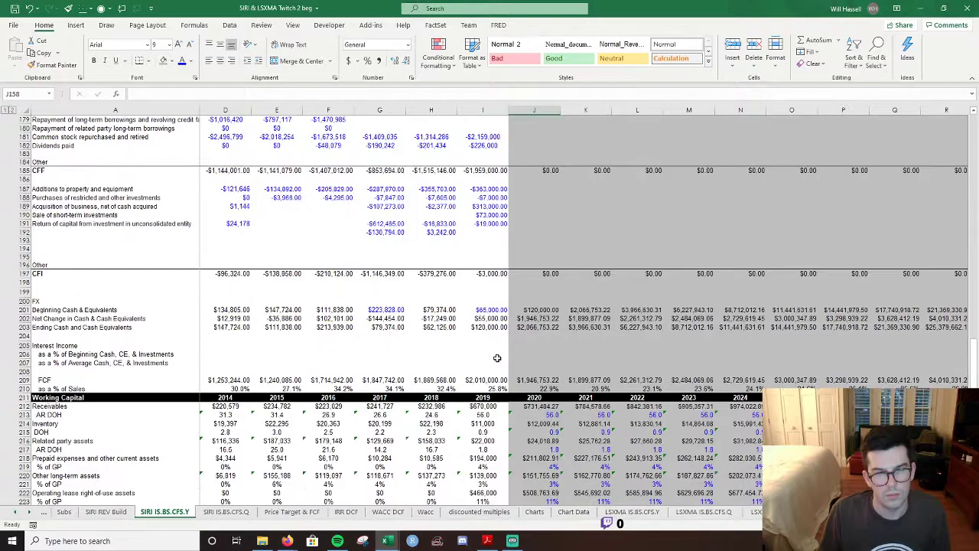
pyautogui.click(487, 424)
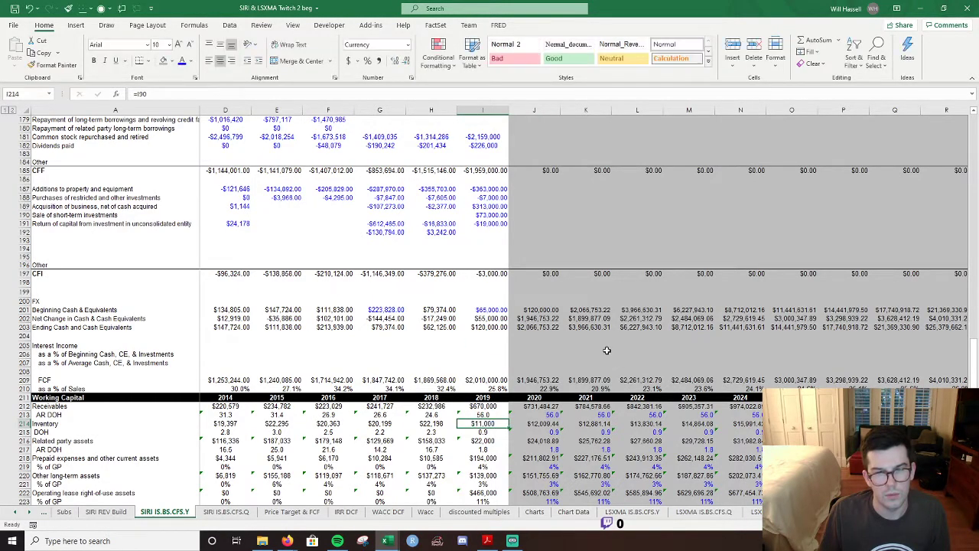
pyautogui.scroll(6, 607, 350)
pyautogui.scroll(6, 552, 283)
# Enter the 2020 inventory cash flow change in J158 as =(I214-J214).
pyautogui.click(538, 248)
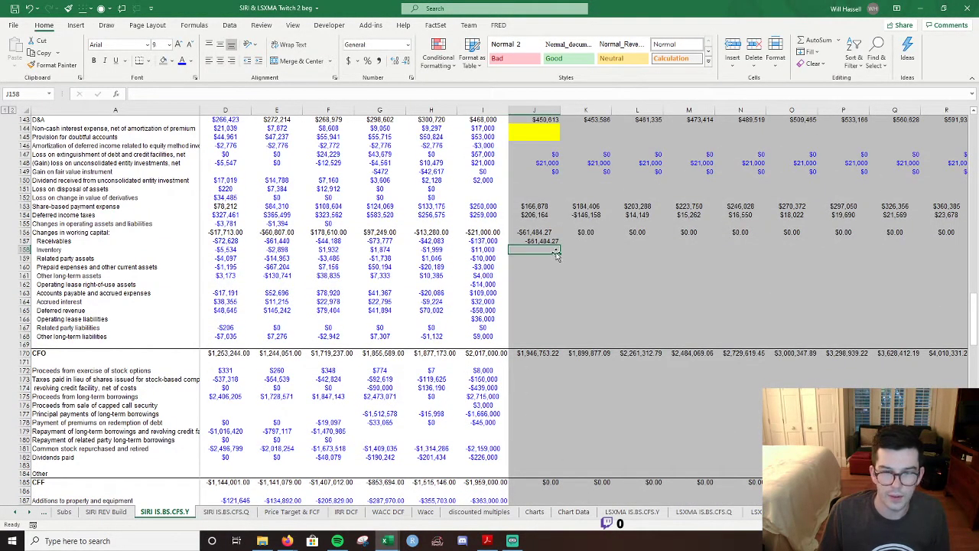
pyautogui.write('=(')
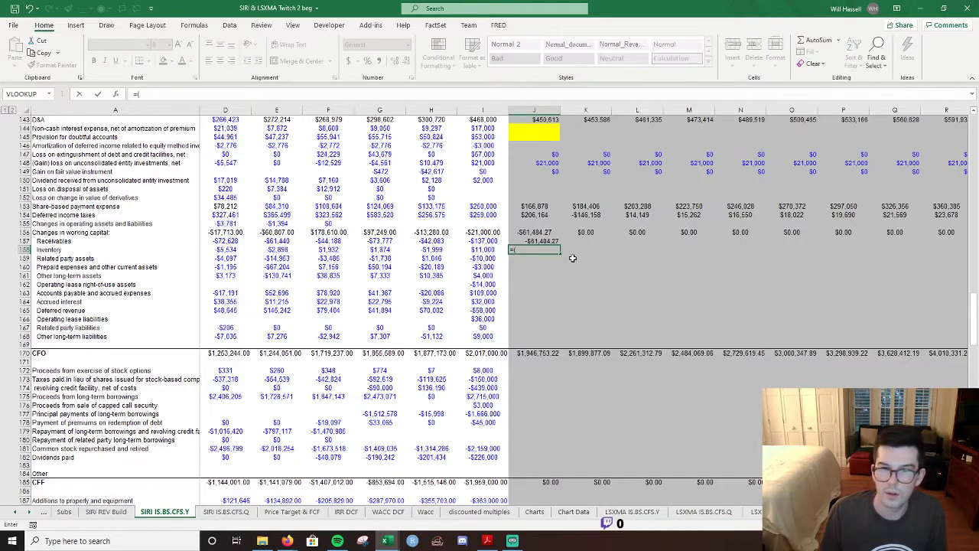
pyautogui.scroll(-5, 587, 286)
pyautogui.scroll(-9, 586, 286)
pyautogui.click(556, 373)
pyautogui.click(478, 373)
pyautogui.write('-')
pyautogui.click(553, 374)
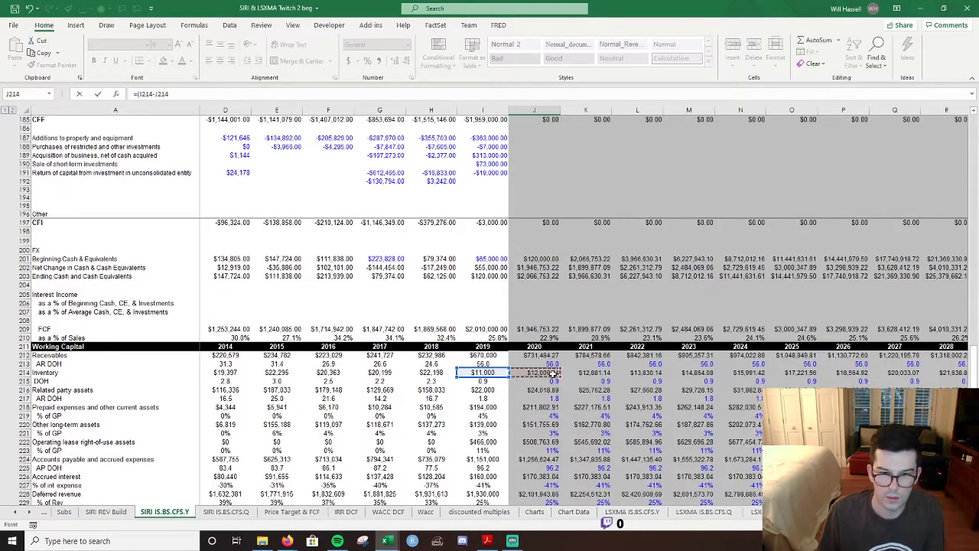
pyautogui.press('Return')
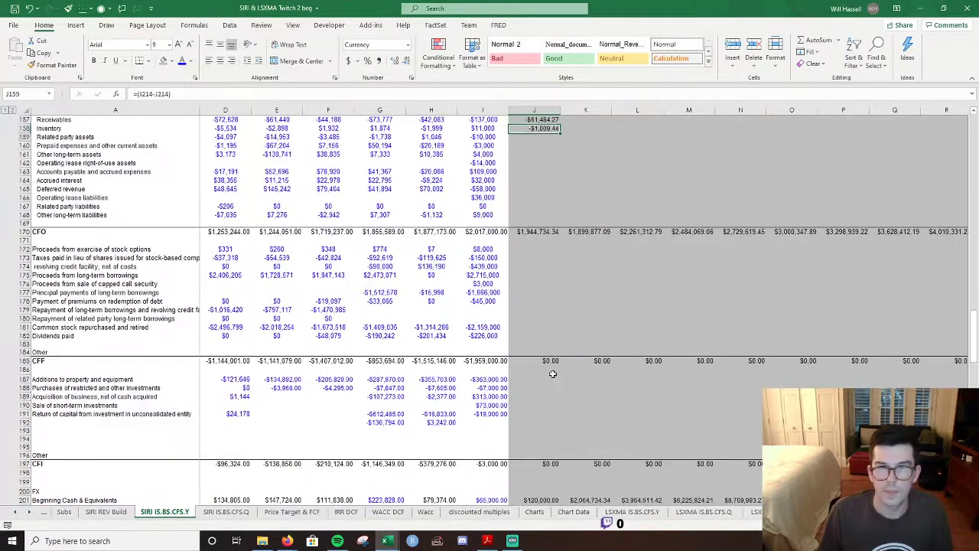
# Enter the 2020 related party assets cash flow change in J159 as =(I216-J216).
pyautogui.write('=')
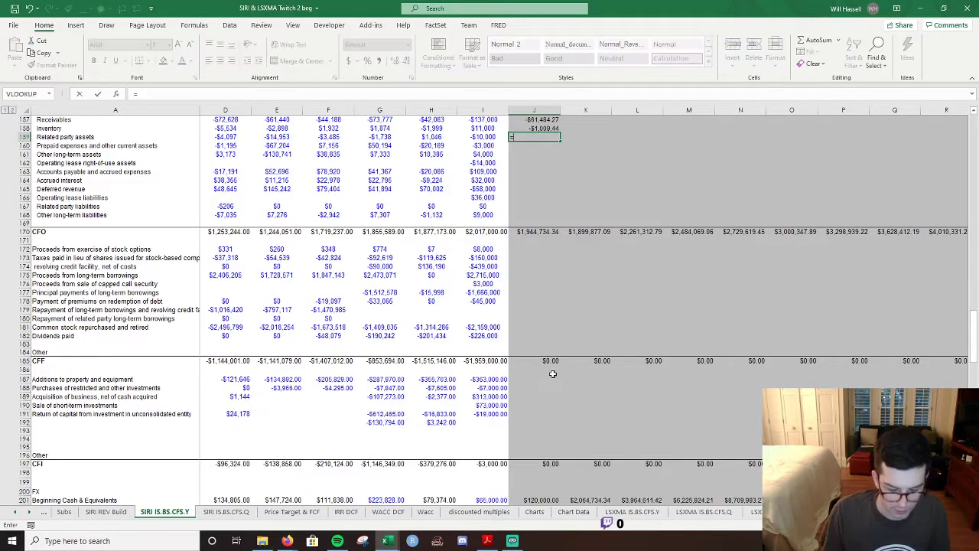
pyautogui.write('(')
pyautogui.scroll(-11, 553, 374)
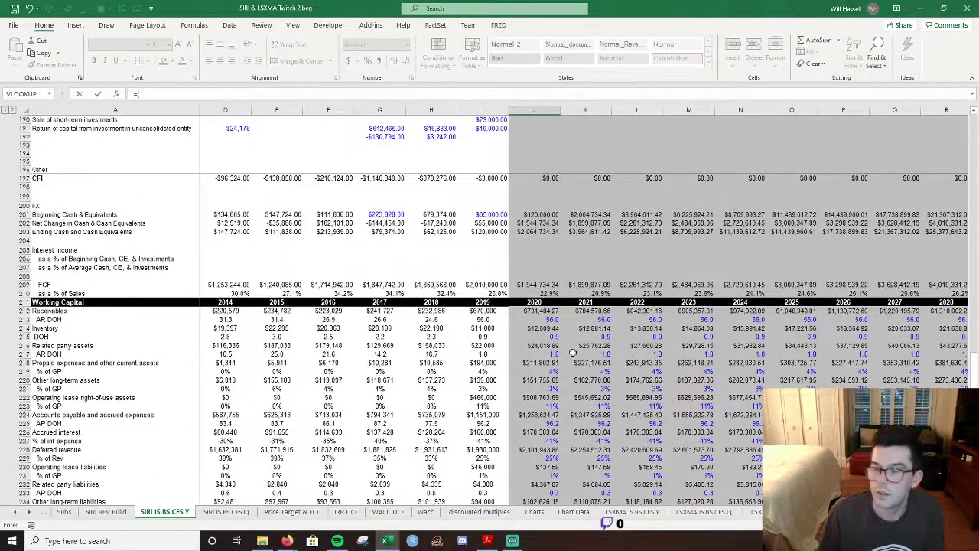
pyautogui.click(487, 348)
pyautogui.write('-')
pyautogui.click(544, 346)
pyautogui.write(')')
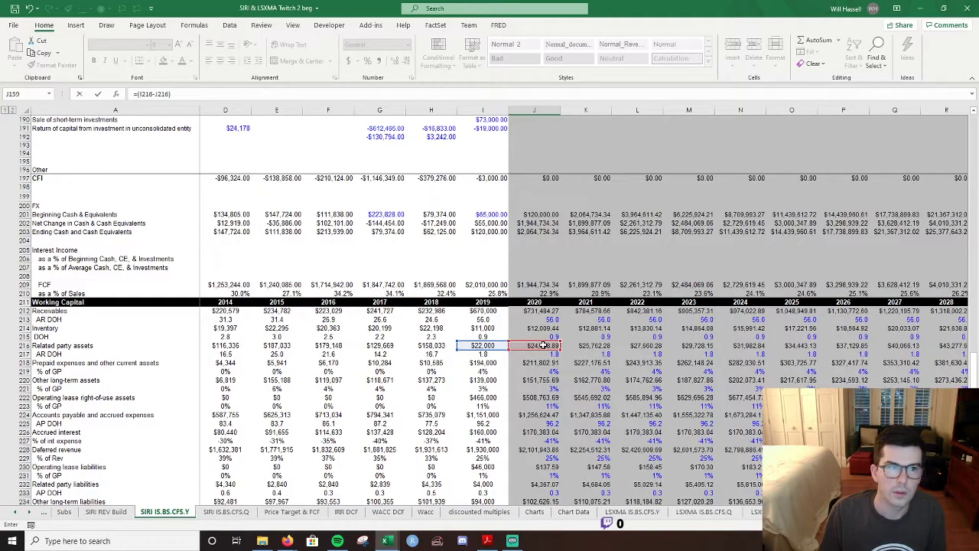
pyautogui.press('Return')
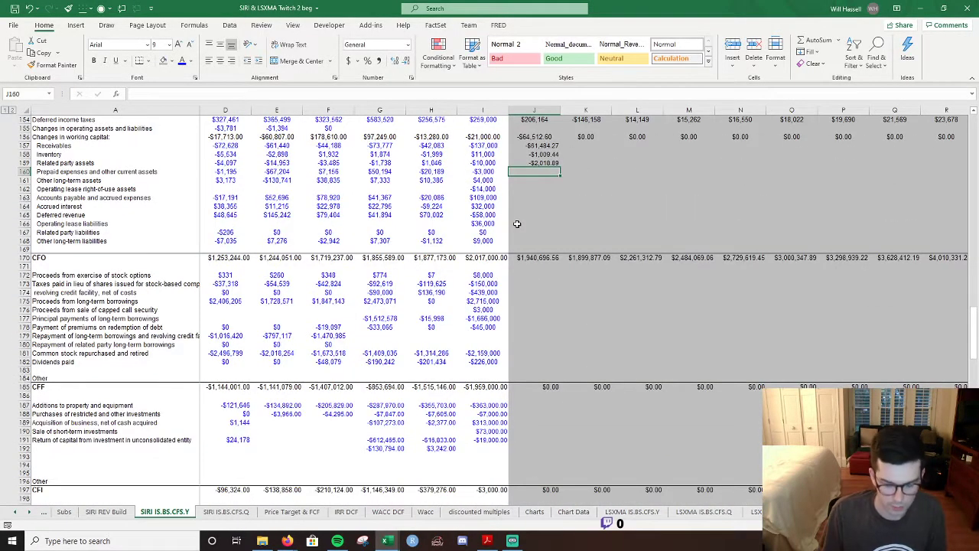
# Enter the 2020 prepaid expenses and other current assets cash flow change in J160 as =(I218-J218).
pyautogui.write('=(')
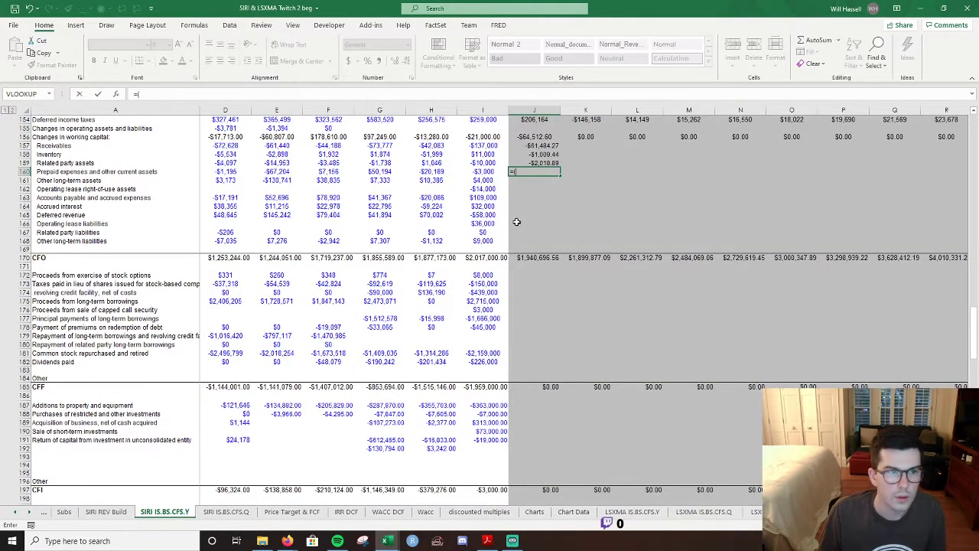
pyautogui.scroll(-11, 517, 224)
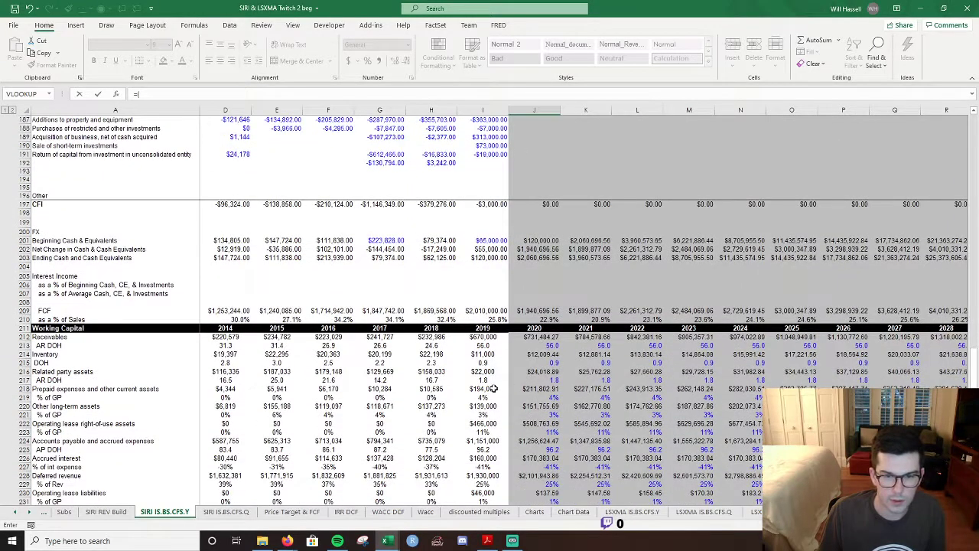
pyautogui.click(494, 389)
pyautogui.write('-')
pyautogui.click(556, 389)
pyautogui.press('Return')
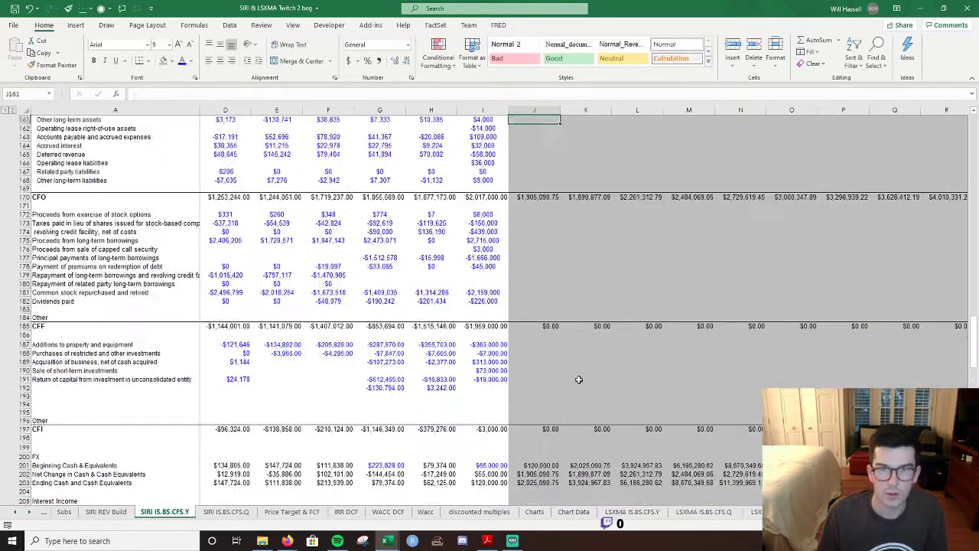
# Copy the number formatting of the 2020 share-based payment cell J153 onto the working capital cells J157:J168.
pyautogui.click(534, 204)
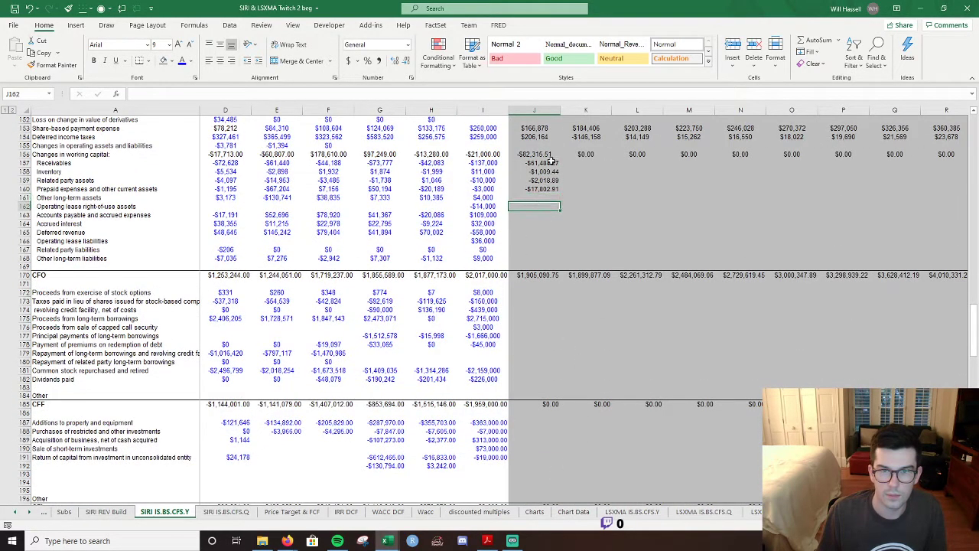
pyautogui.click(534, 129)
pyautogui.click(51, 65)
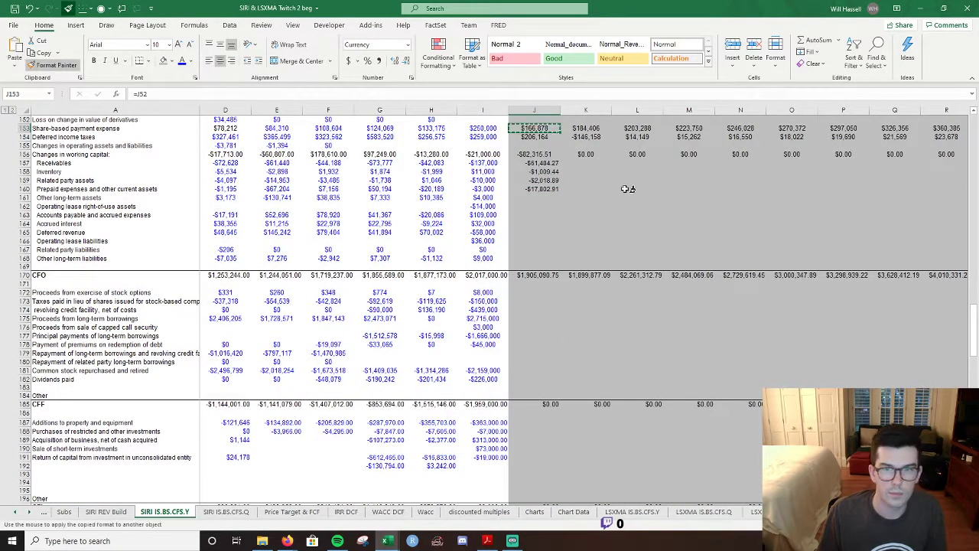
pyautogui.moveTo(535, 162); pyautogui.dragTo(536, 258)
# Enter the 2020 other long-term assets cash flow change in J161 as =(I220-J220).
pyautogui.click(544, 199)
pyautogui.write('=(')
pyautogui.scroll(-9, 535, 243)
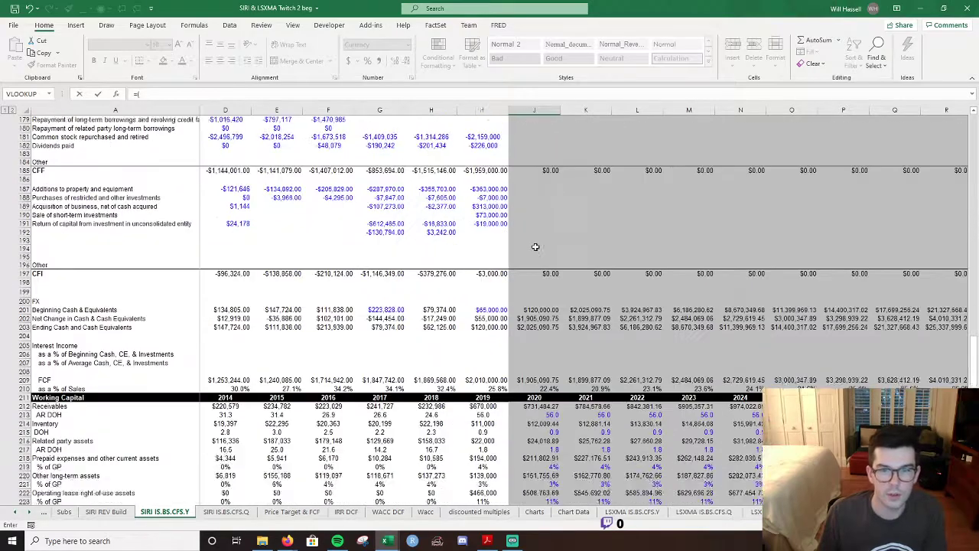
pyautogui.scroll(-5, 535, 244)
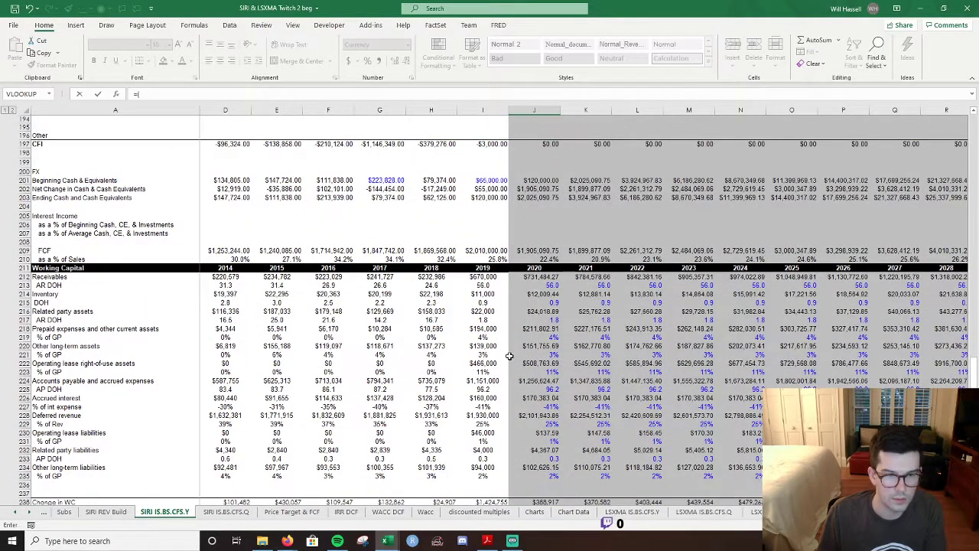
pyautogui.click(483, 346)
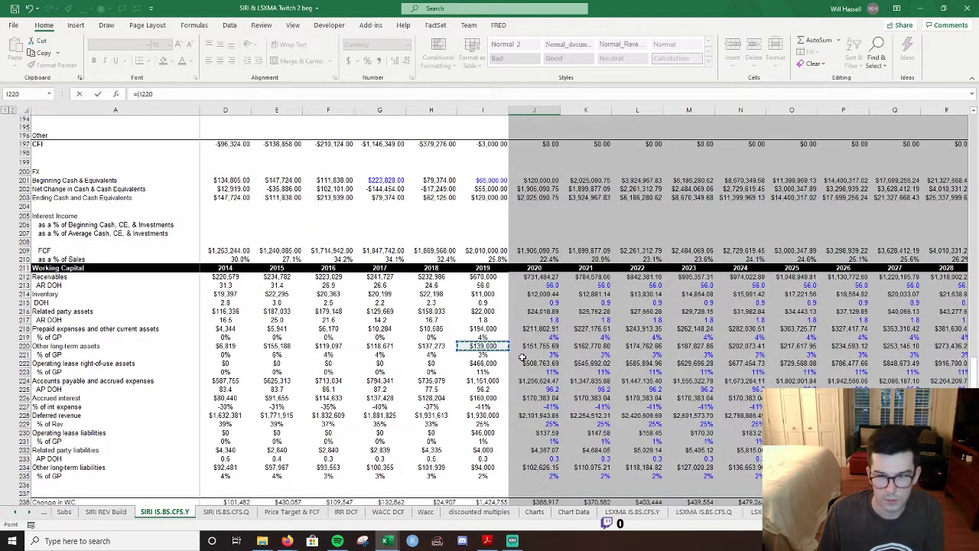
pyautogui.write('-')
pyautogui.click(537, 347)
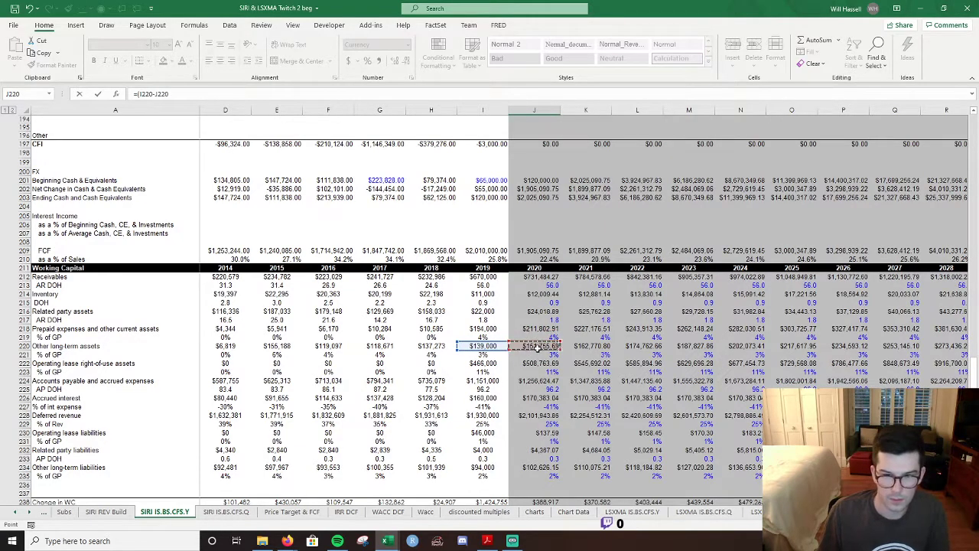
pyautogui.press('Return')
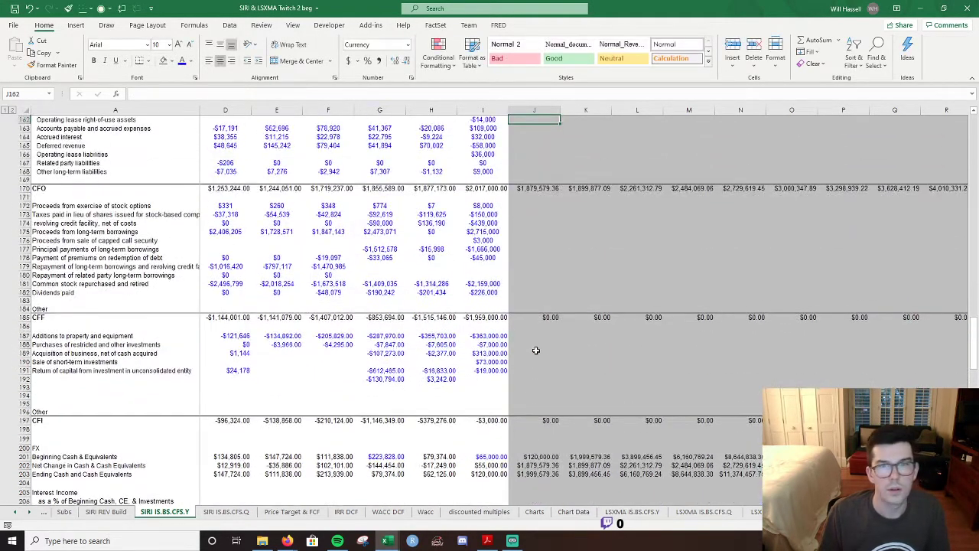
pyautogui.press('Down')
pyautogui.press('Up')
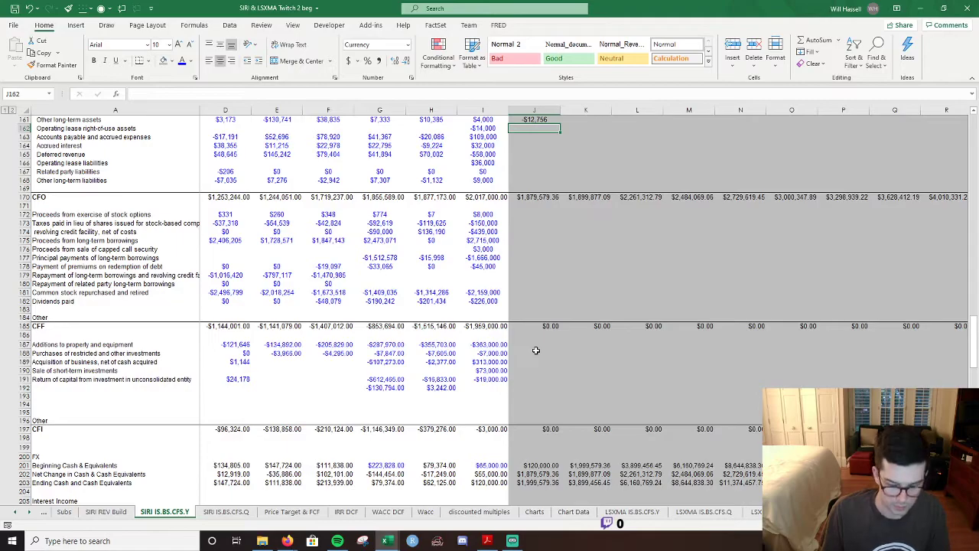
# Enter the 2020 operating lease right-of-use assets cash flow change in J162 as =(I222-J222).
pyautogui.write('=(')
pyautogui.scroll(-14, 535, 350)
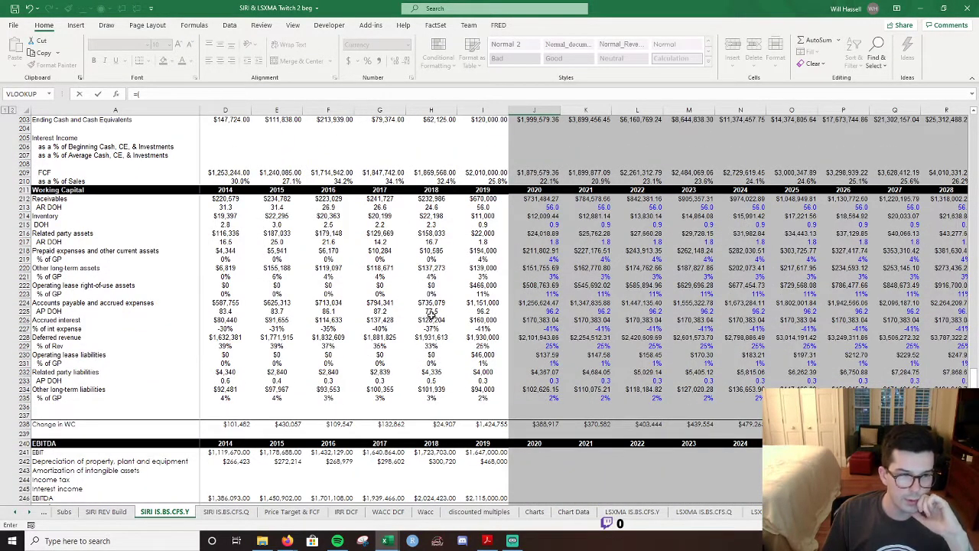
pyautogui.click(482, 285)
pyautogui.write('-')
pyautogui.click(532, 287)
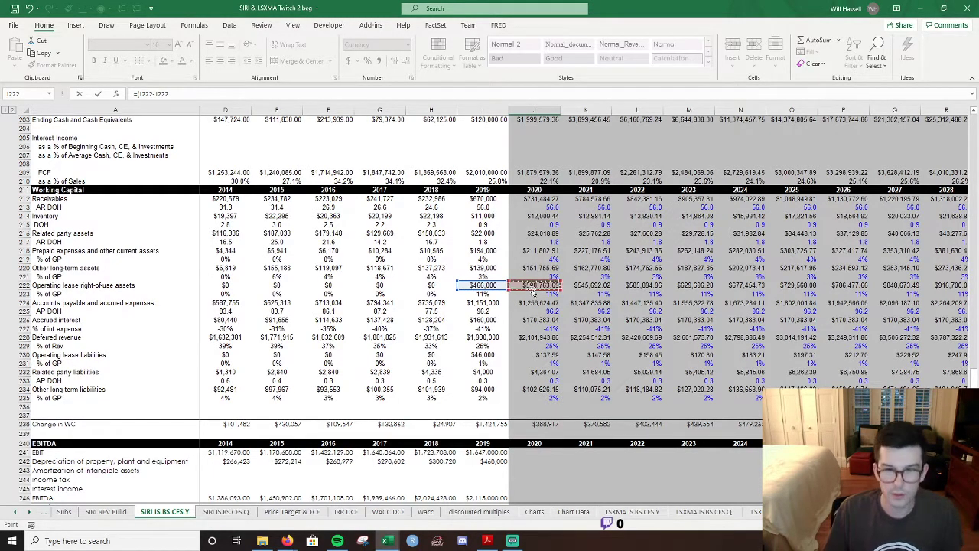
pyautogui.press('Return')
pyautogui.press('Up')
pyautogui.press('Up')
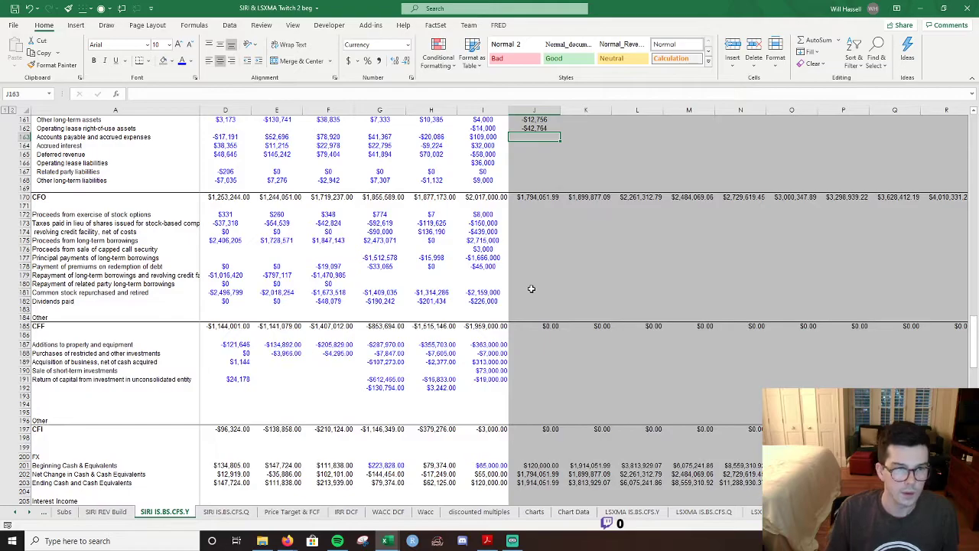
# Enter the 2020 accounts payable and accrued expenses cash flow change in J163 as =(J224-I224).
pyautogui.write('=(')
pyautogui.scroll(-16, 507, 283)
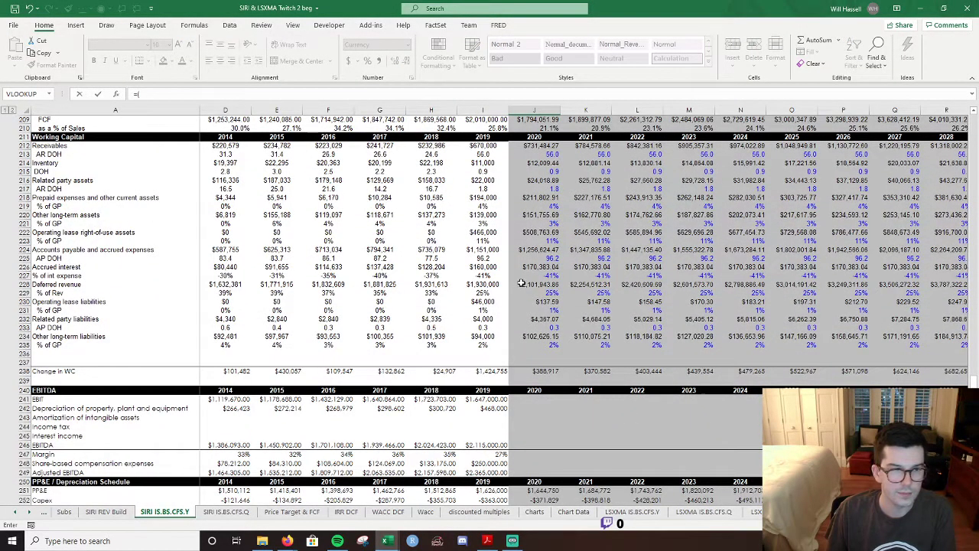
pyautogui.scroll(11, 523, 284)
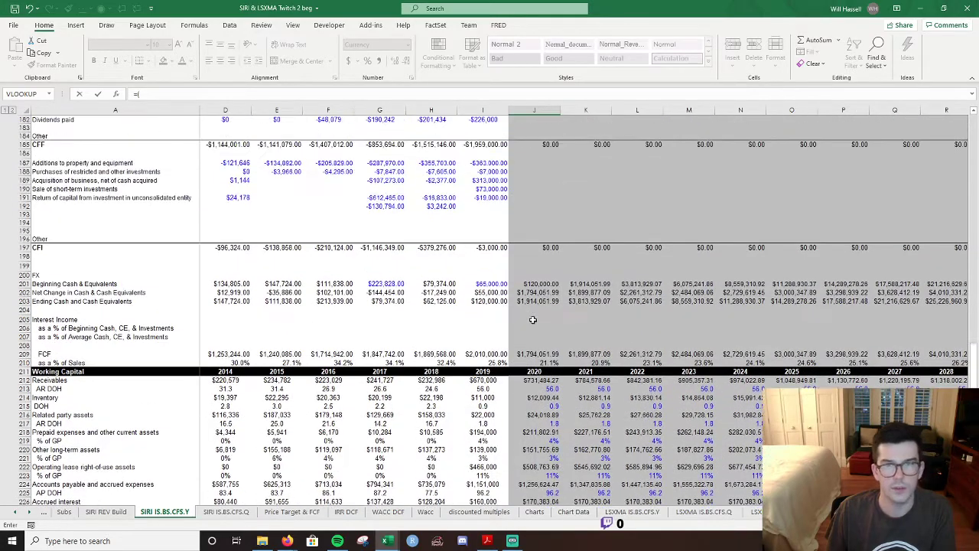
pyautogui.scroll(7, 533, 322)
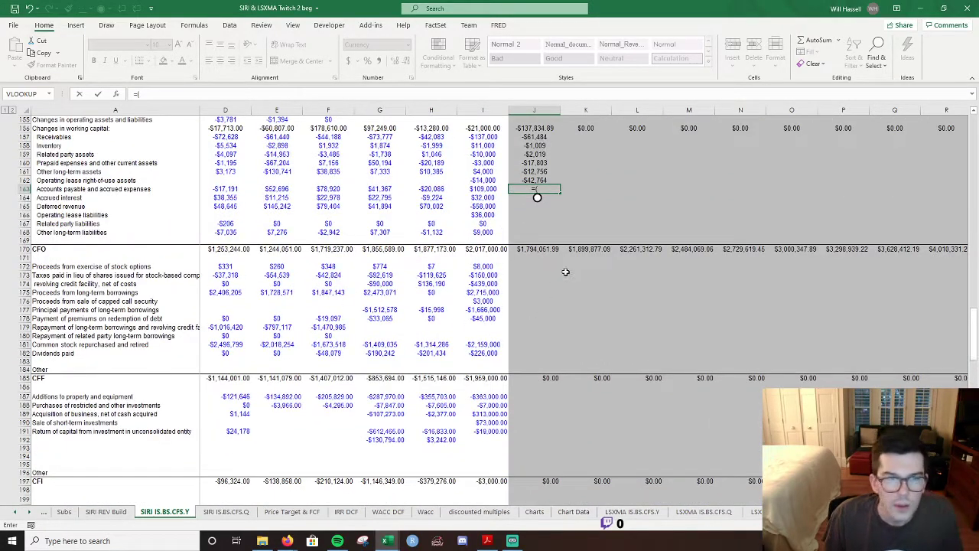
pyautogui.scroll(-16, 556, 248)
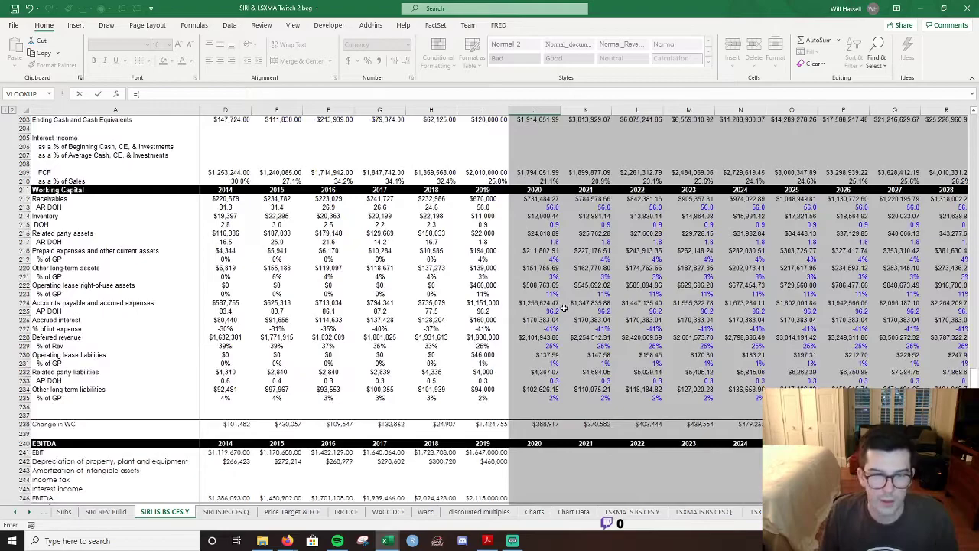
pyautogui.click(548, 304)
pyautogui.write('-')
pyautogui.click(494, 304)
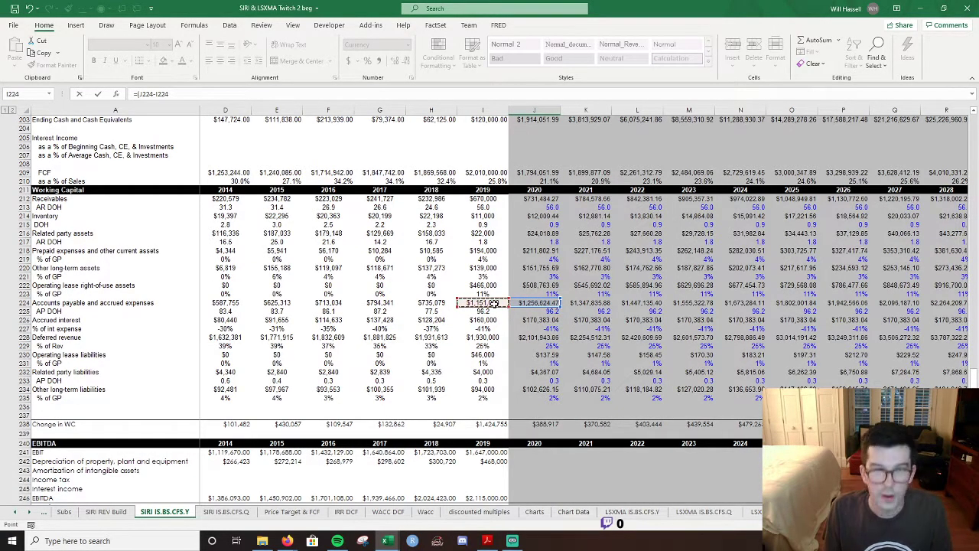
pyautogui.press('Return')
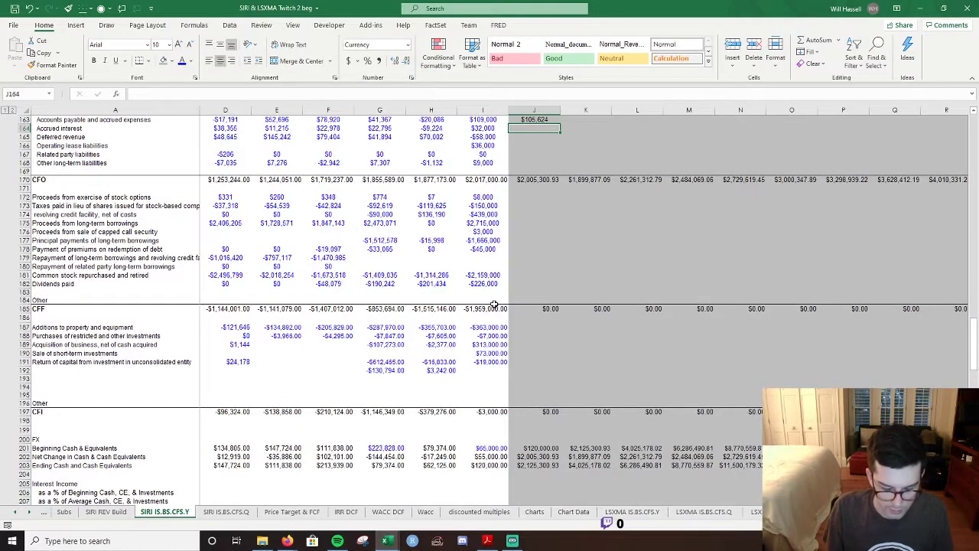
# Enter the 2020 accrued interest cash flow change in J164 as =(J226-I226).
pyautogui.write('=(')
pyautogui.scroll(-10, 495, 305)
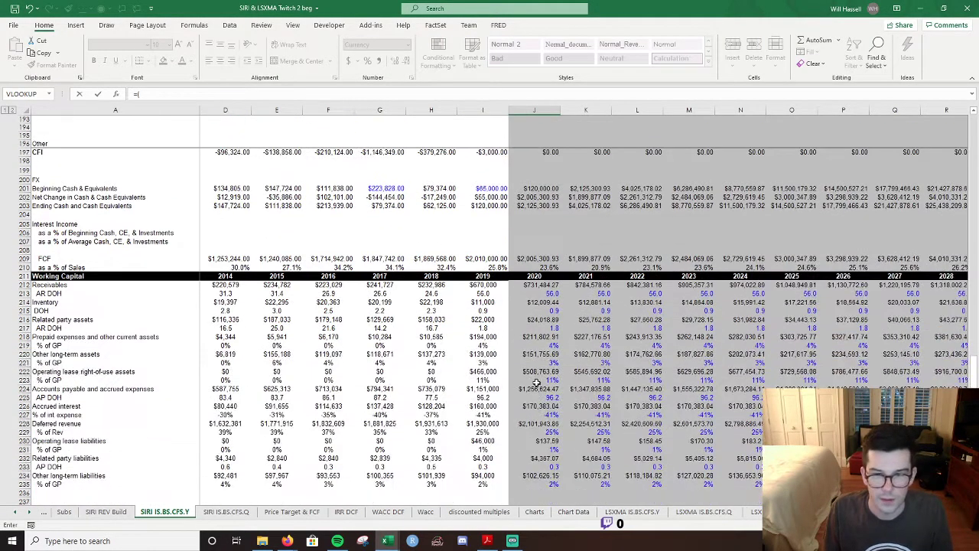
pyautogui.write('(')
pyautogui.click(550, 406)
pyautogui.write('-')
pyautogui.click(488, 405)
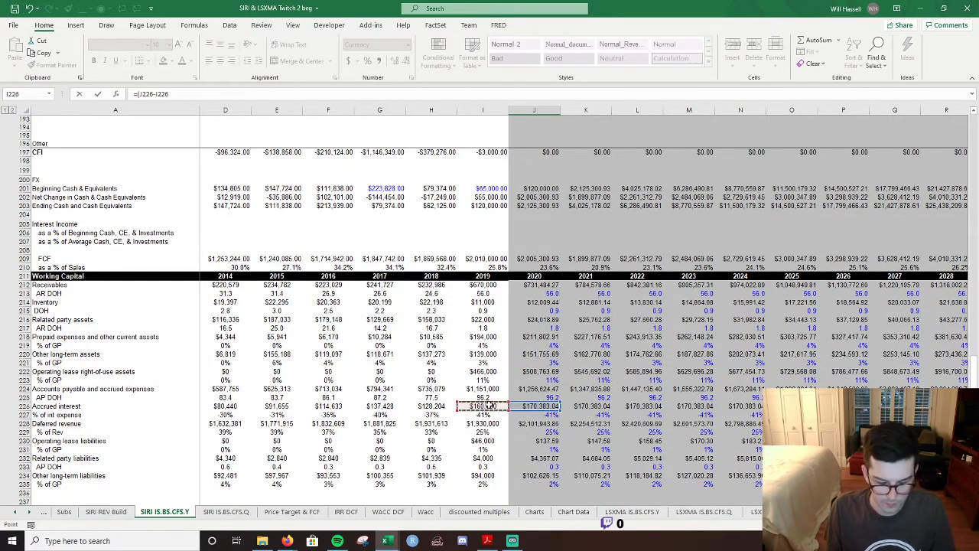
pyautogui.press('Return')
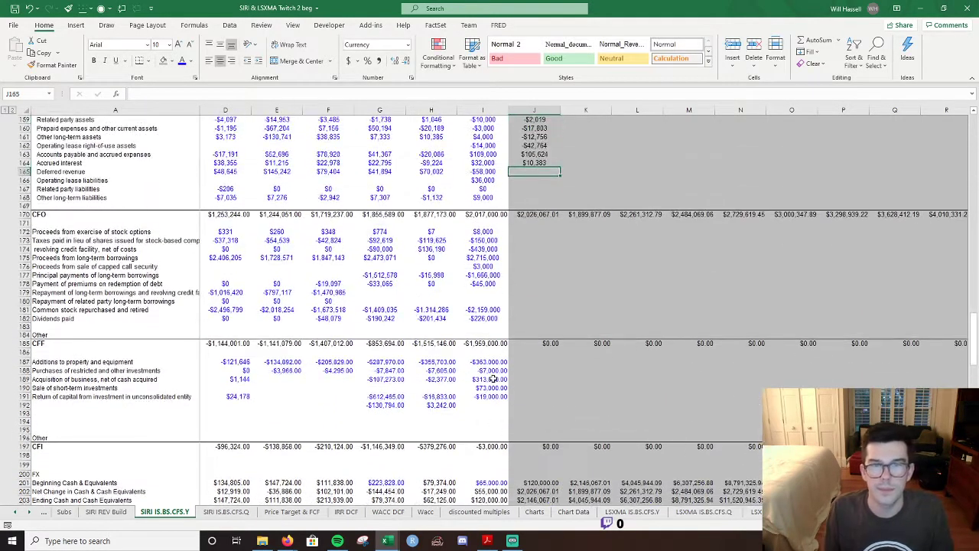
# Enter the 2020 deferred revenue cash flow change in J165 as =(J230-I230).
pyautogui.write('=(')
pyautogui.scroll(-12, 494, 381)
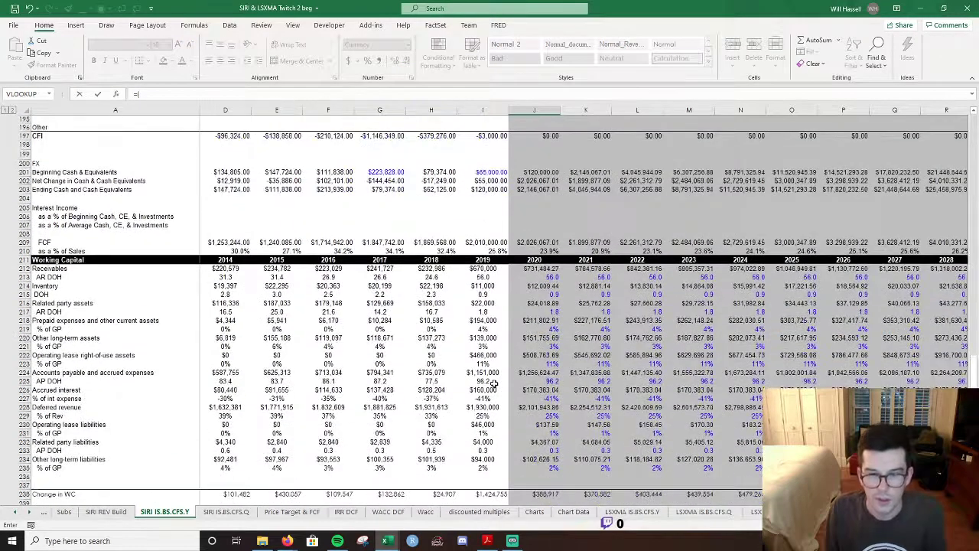
pyautogui.click(546, 426)
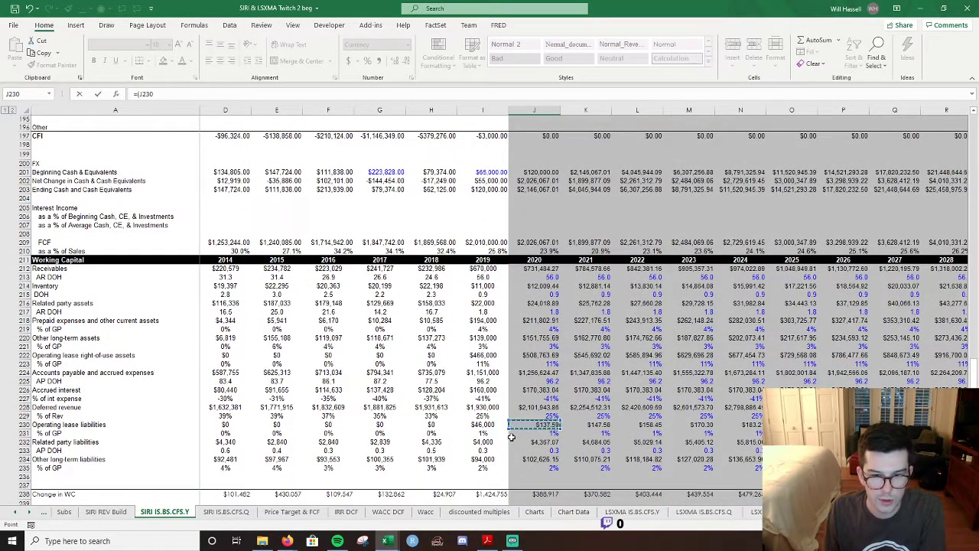
pyautogui.write('-')
pyautogui.click(483, 427)
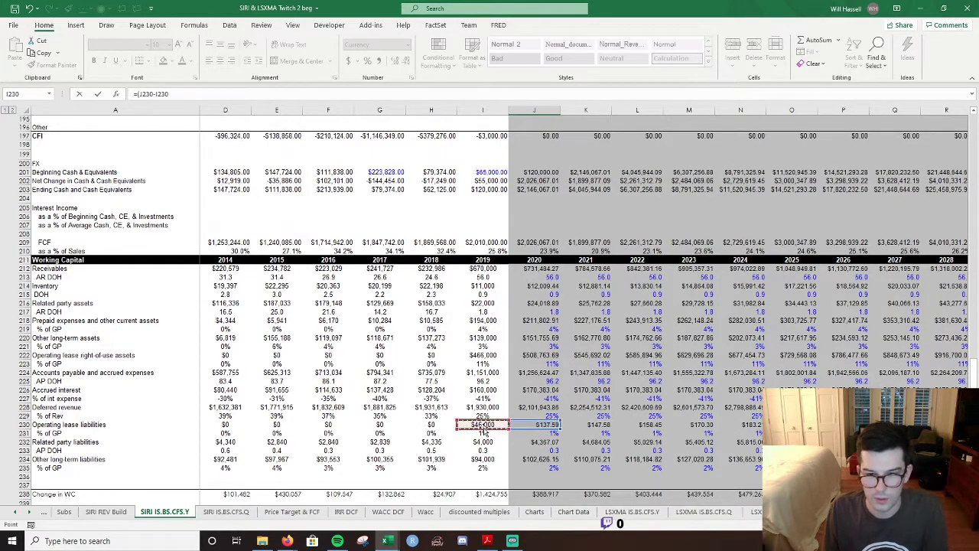
pyautogui.press('Return')
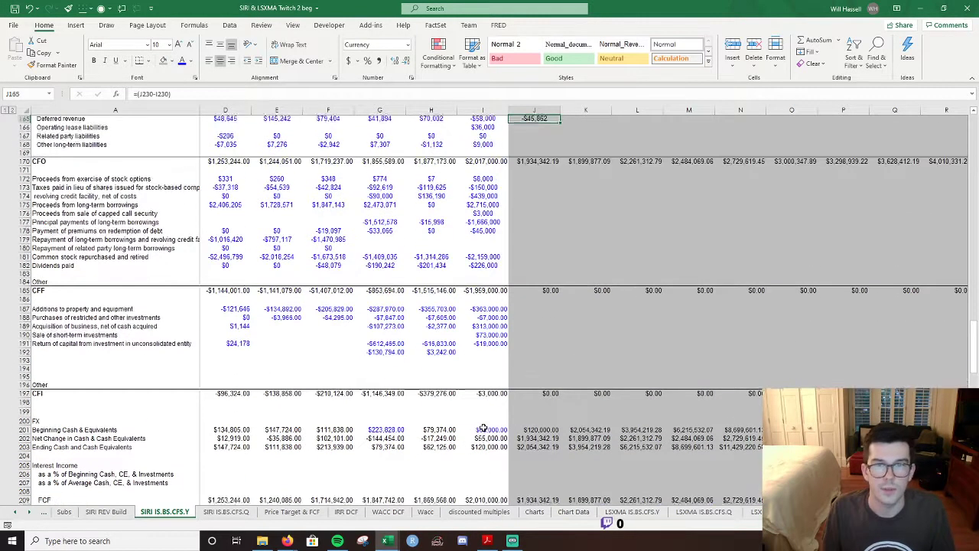
# Clear the mistaken 2020 deferred revenue formula from J165.
pyautogui.write('=(')
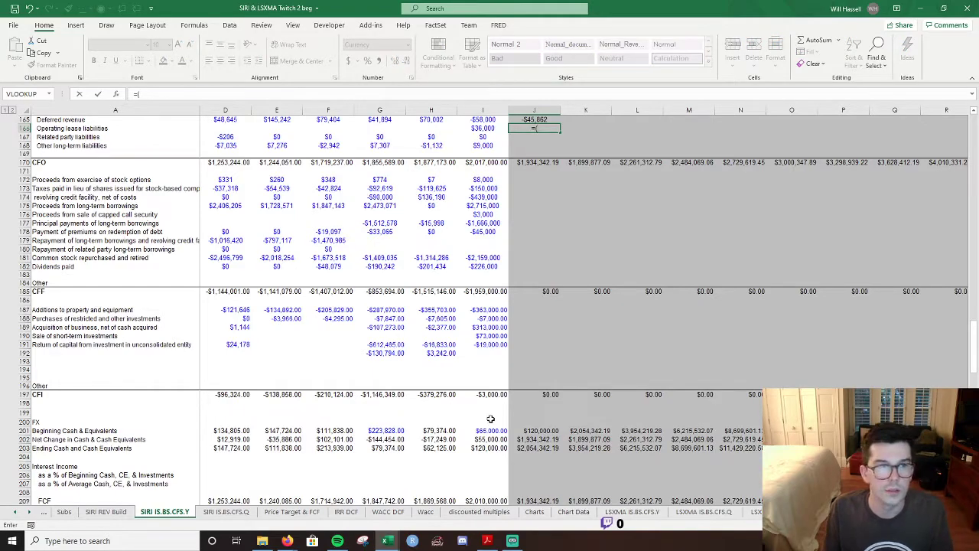
pyautogui.scroll(-13, 491, 418)
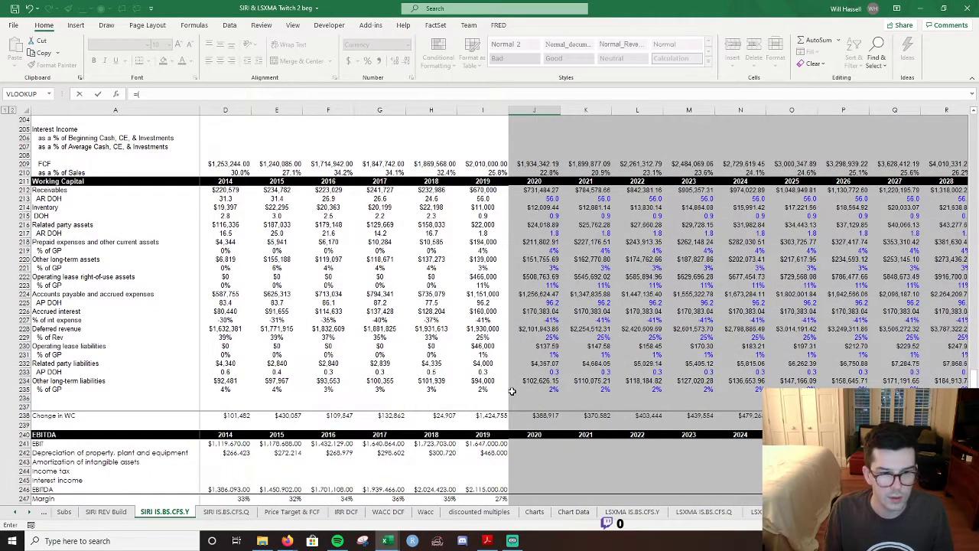
pyautogui.scroll(20, 518, 357)
pyautogui.press('Escape')
pyautogui.click(544, 347)
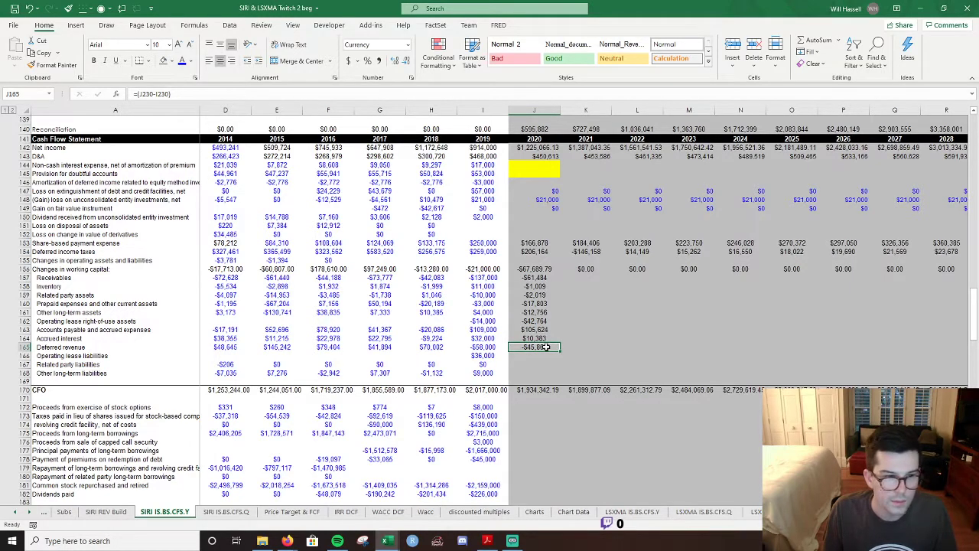
pyautogui.press('Delete')
pyautogui.write('=')
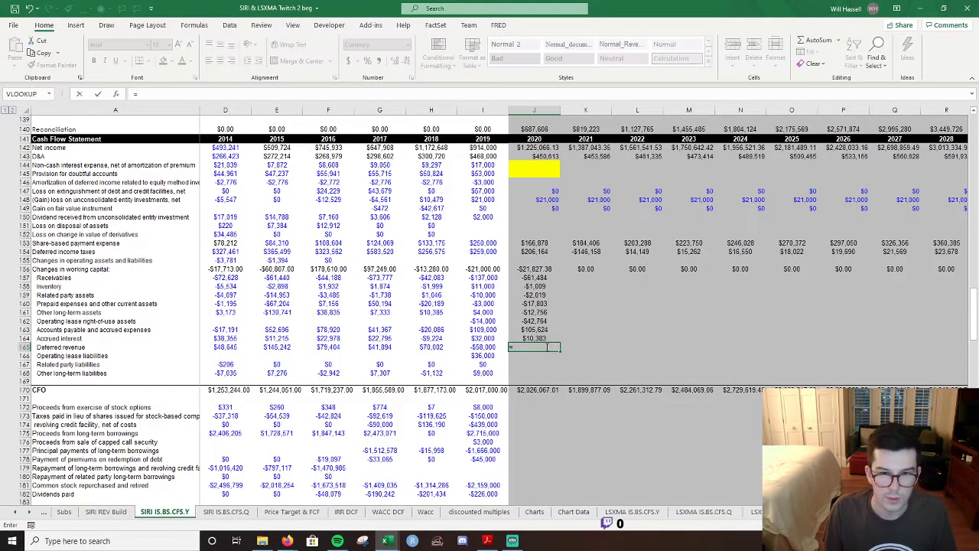
pyautogui.write('(')
pyautogui.scroll(-17, 547, 346)
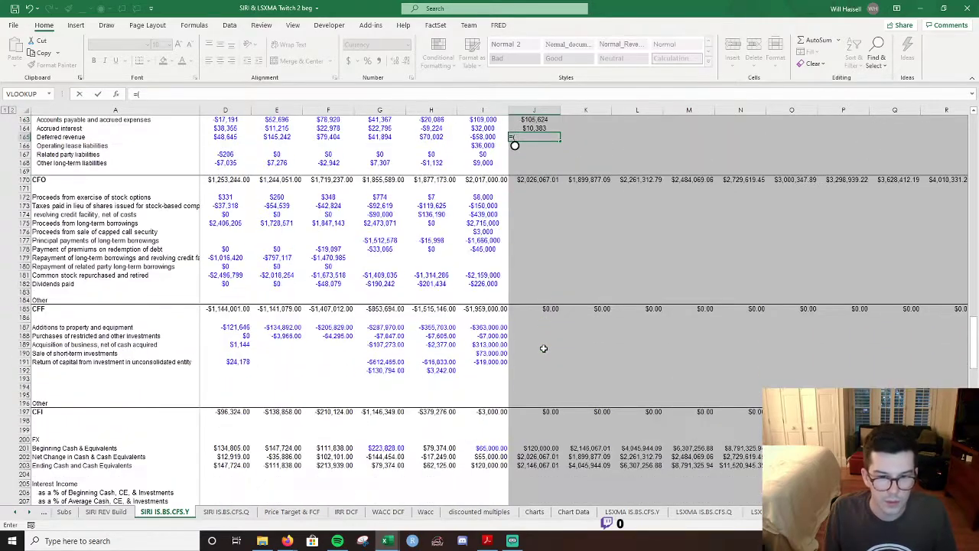
pyautogui.scroll(-1, 543, 347)
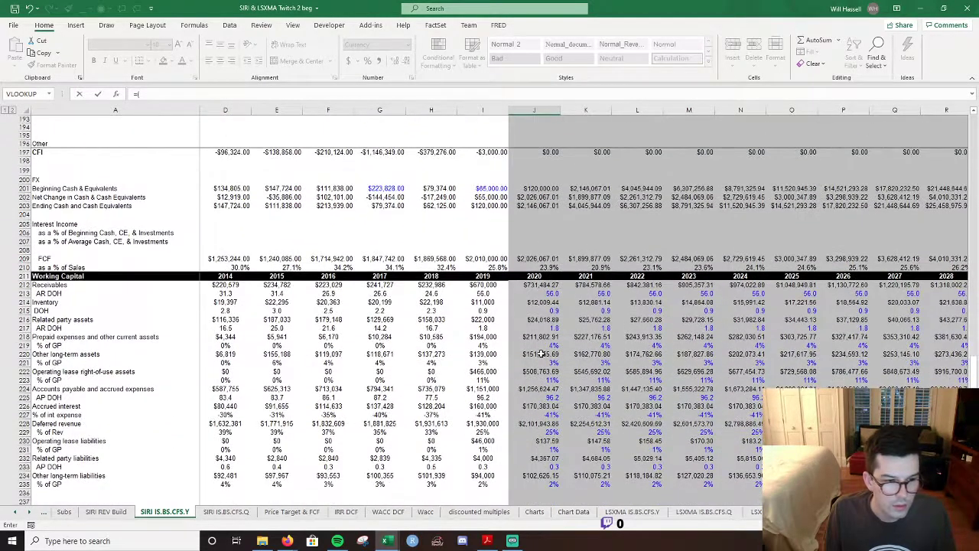
pyautogui.click(528, 405)
pyautogui.write('-I226)')
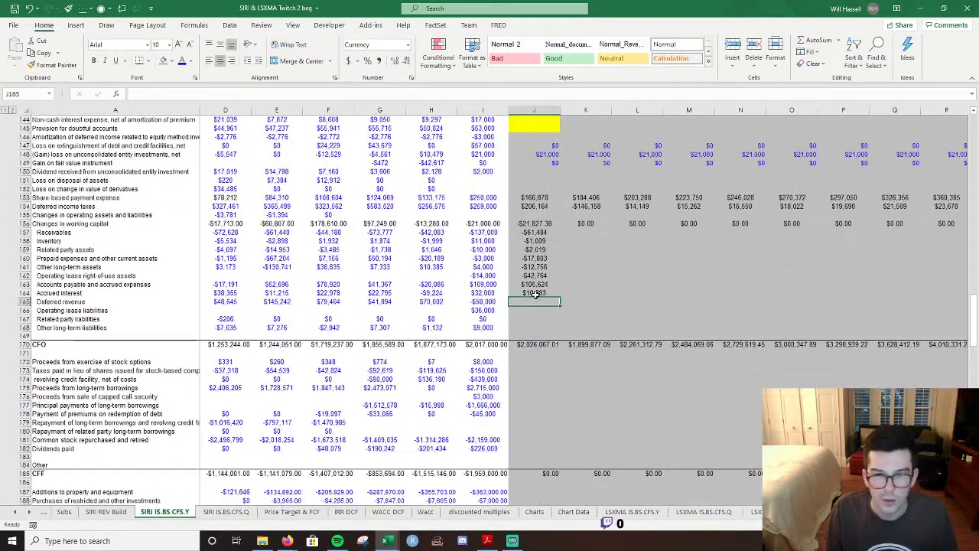
pyautogui.scroll(-17, 602, 340)
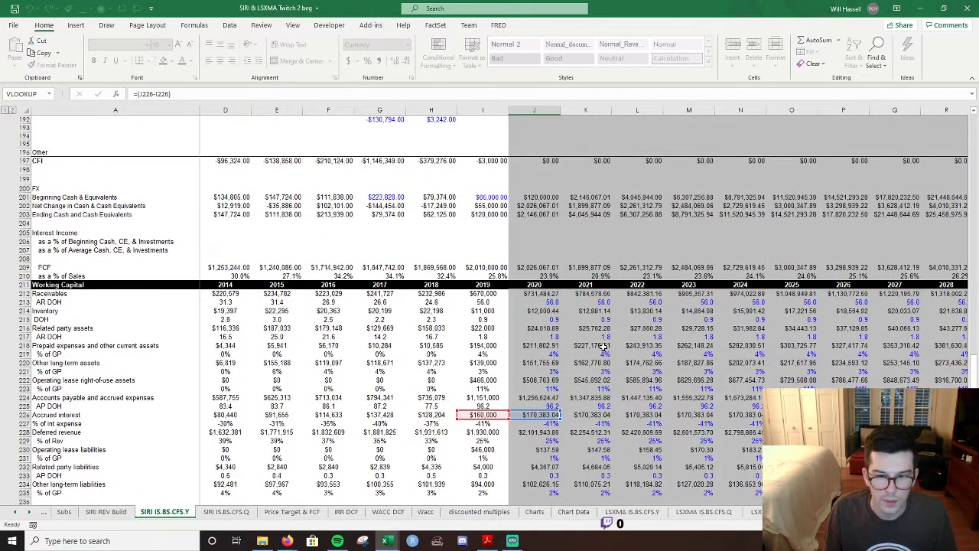
pyautogui.hotkey('ctrl', 'Return')
pyautogui.click(530, 208)
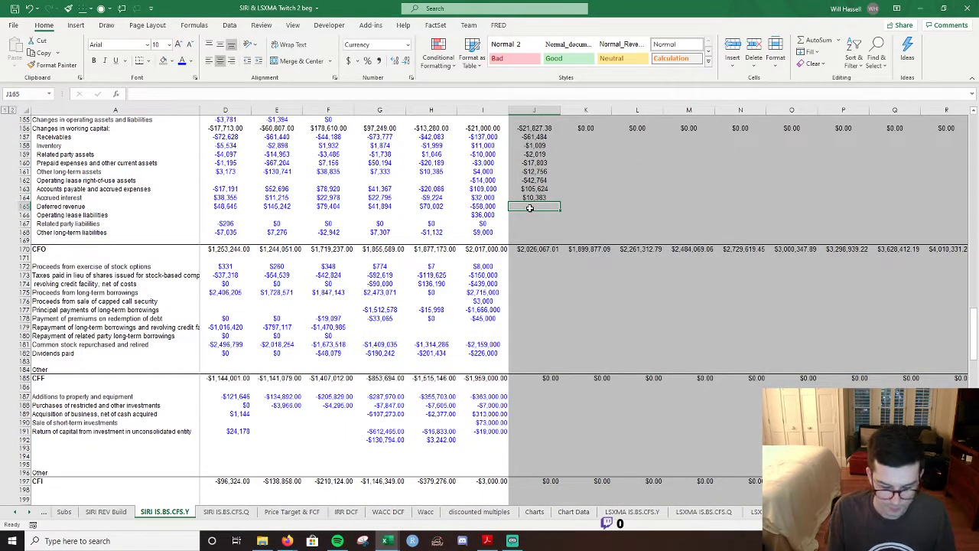
# Enter the 2020 deferred revenue cash flow change in J165 as =(J228-I228).
pyautogui.write('=(')
pyautogui.scroll(-9, 564, 293)
pyautogui.scroll(-6, 564, 294)
pyautogui.click(549, 365)
pyautogui.write('-')
pyautogui.click(471, 364)
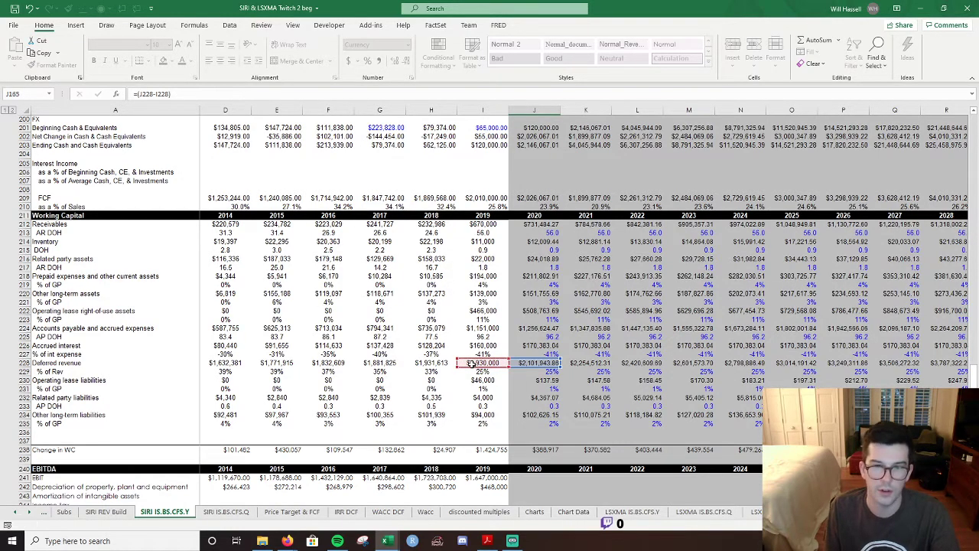
pyautogui.press('Return')
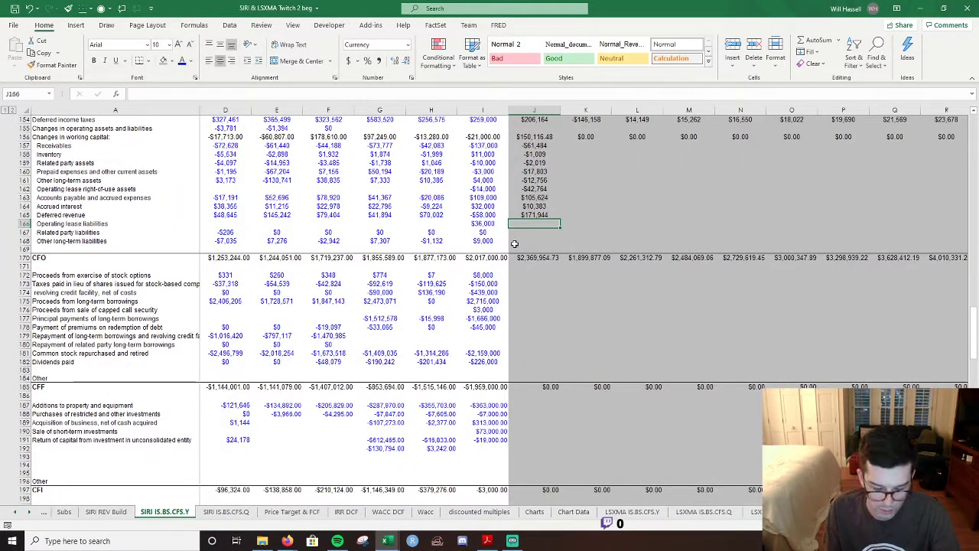
# Enter the 2020 operating lease liabilities cash flow change in J166 as =(J230-I230).
pyautogui.write('=(')
pyautogui.scroll(-13, 515, 243)
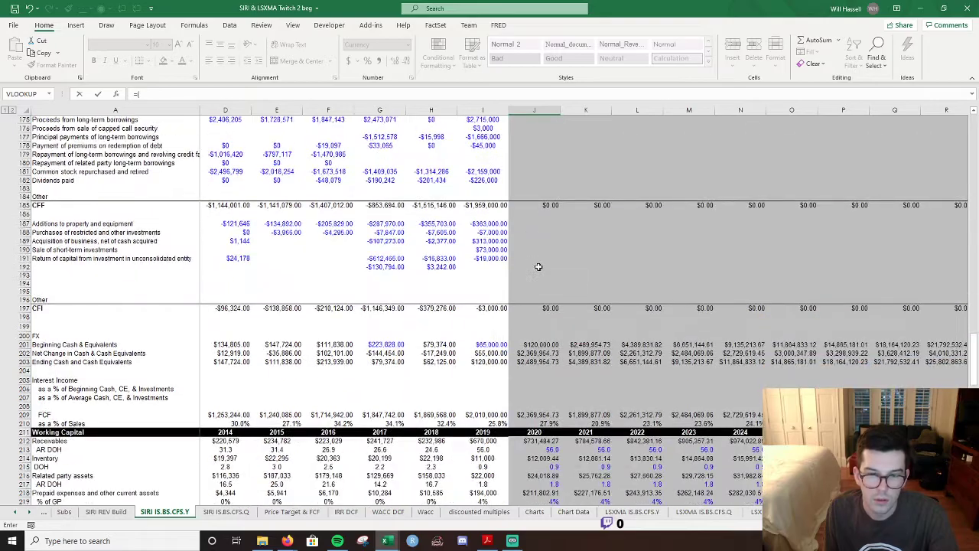
pyautogui.scroll(-13, 527, 408)
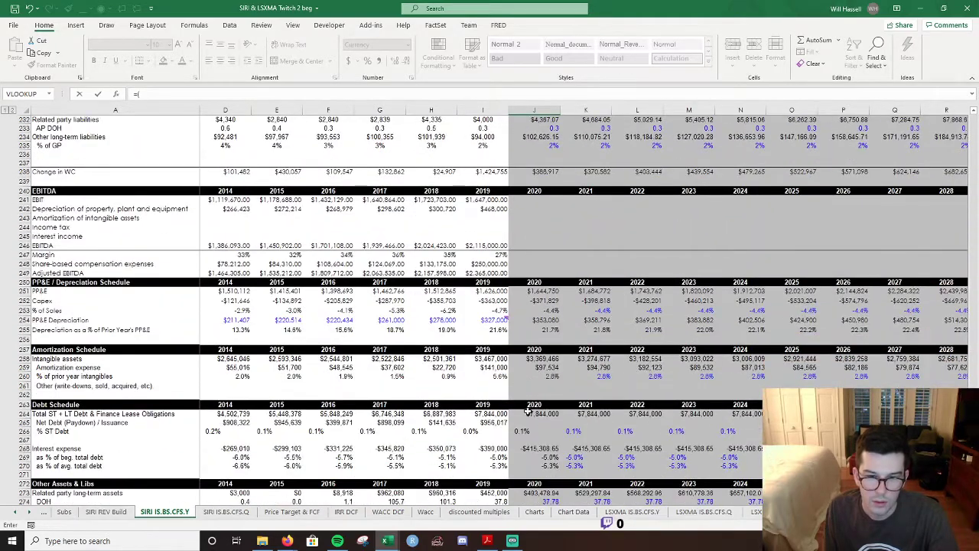
pyautogui.scroll(6, 529, 329)
pyautogui.click(539, 259)
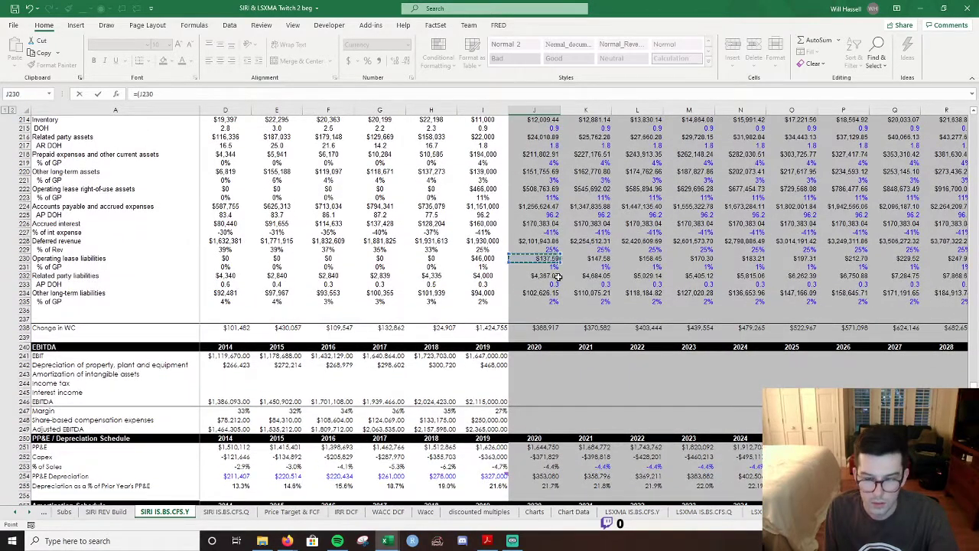
pyautogui.write('-')
pyautogui.click(487, 259)
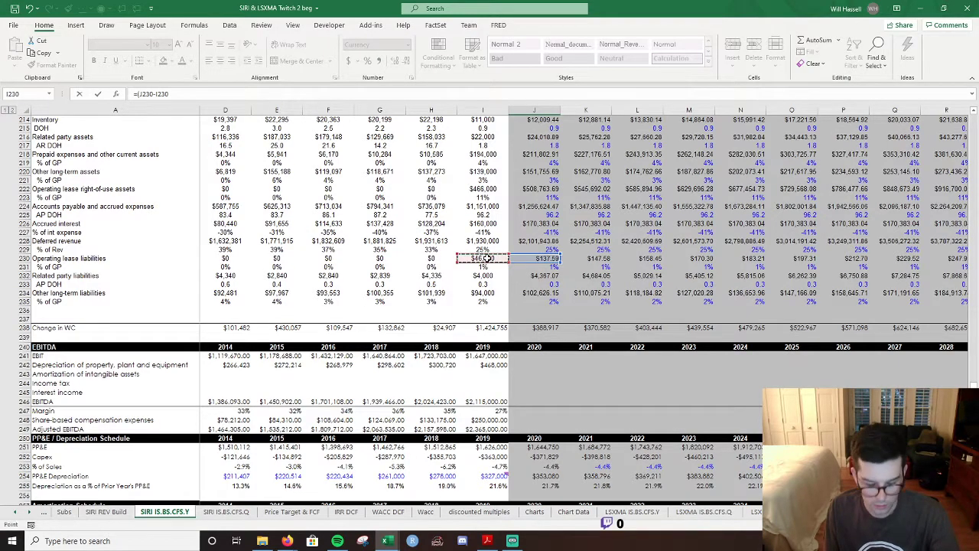
pyautogui.press('Return')
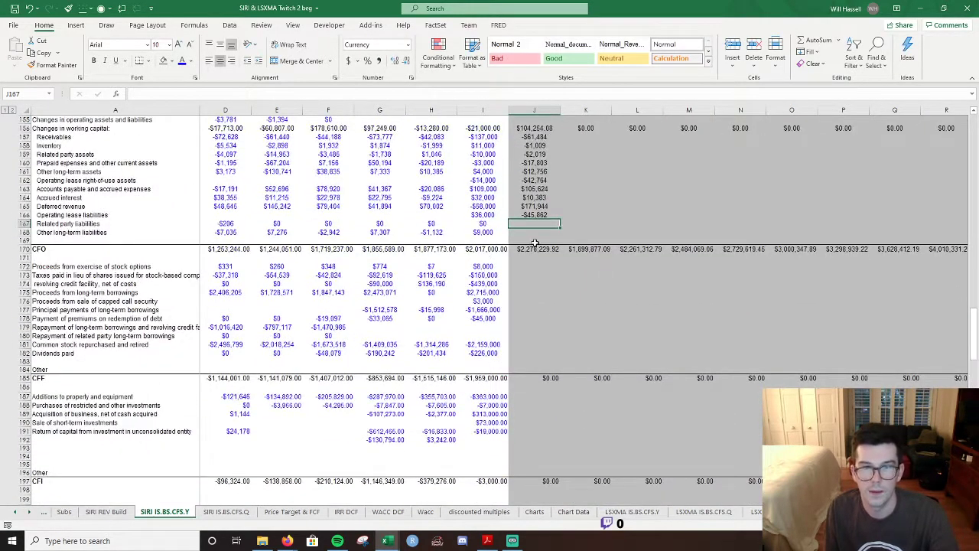
# Enter the 2020 related party liabilities cash flow change in J167 as =(J232-I232).
pyautogui.write('=(')
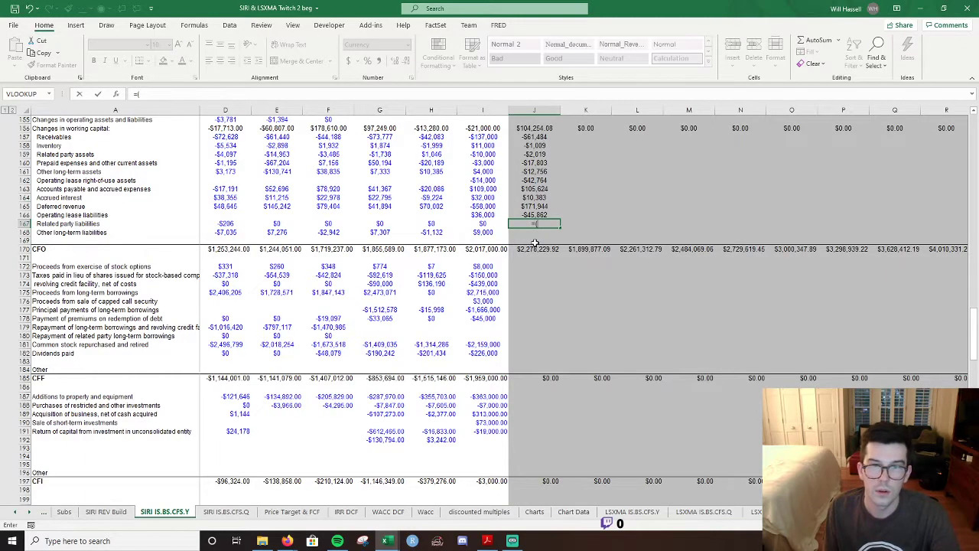
pyautogui.scroll(-7, 534, 243)
pyautogui.scroll(6, 534, 243)
pyautogui.scroll(-8, 534, 243)
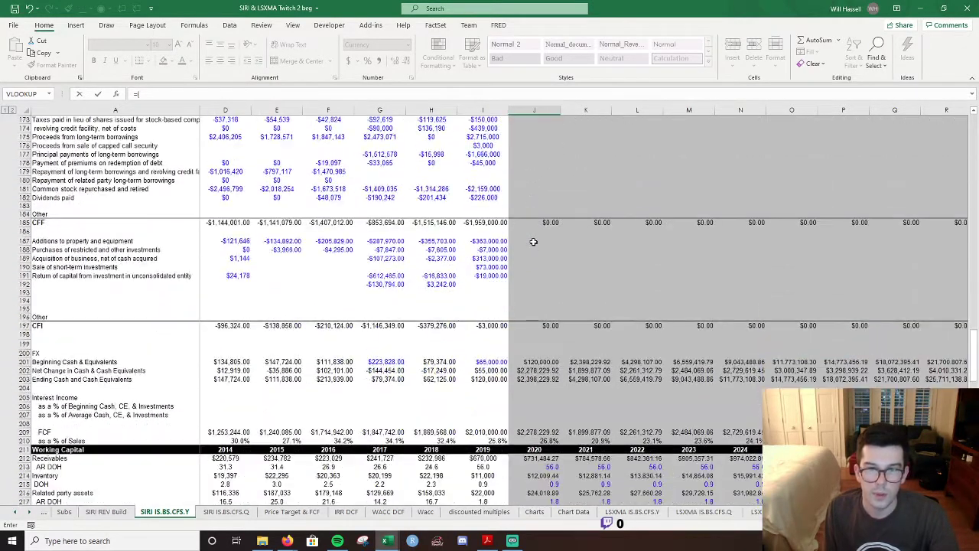
pyautogui.scroll(-5, 534, 244)
pyautogui.write('(')
pyautogui.click(536, 425)
pyautogui.write('-')
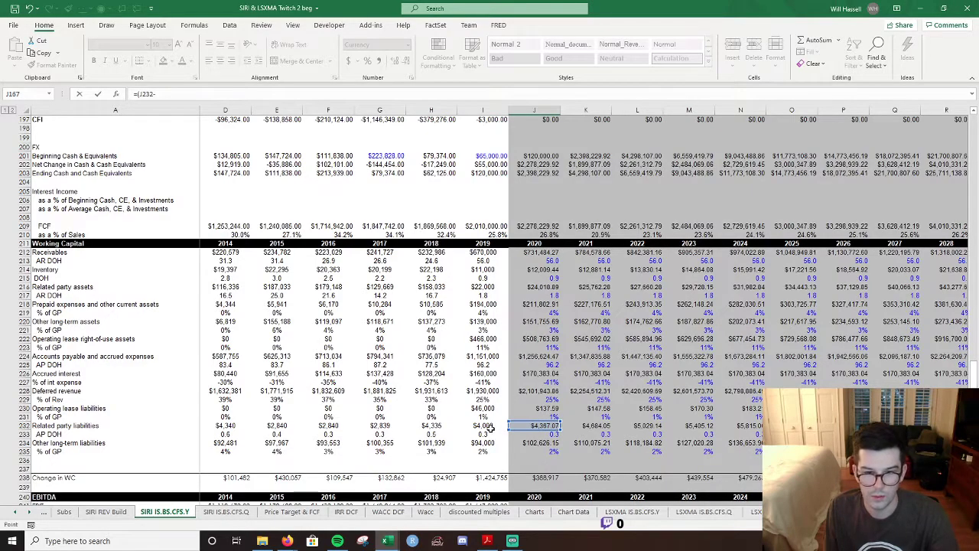
pyautogui.click(492, 429)
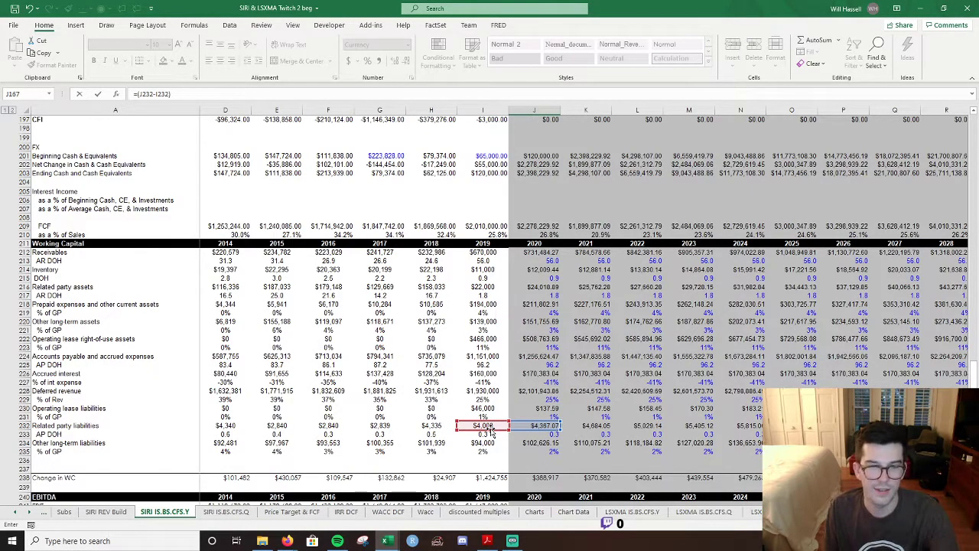
pyautogui.press('Return')
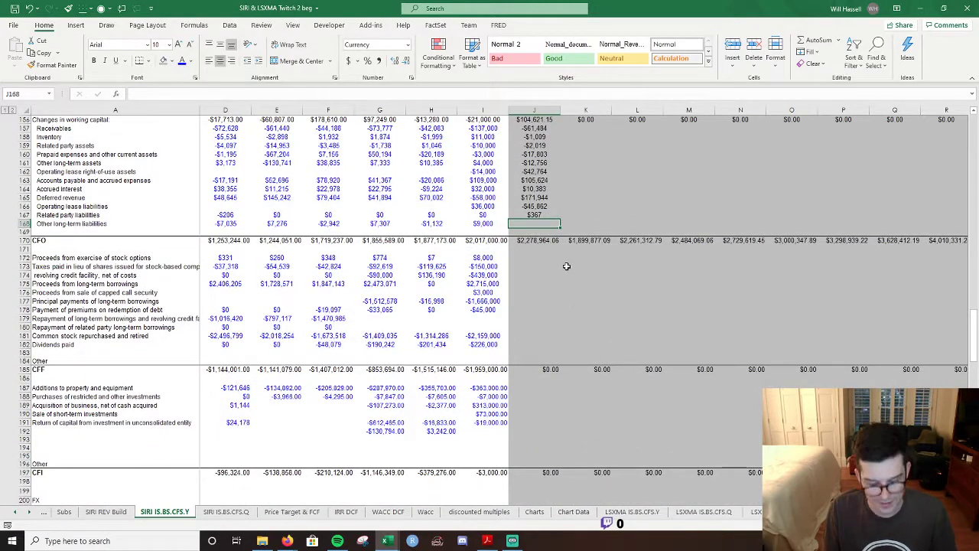
# Enter the 2020 other long-term liabilities cash flow change in J168 as =(J234-I234).
pyautogui.write('=(')
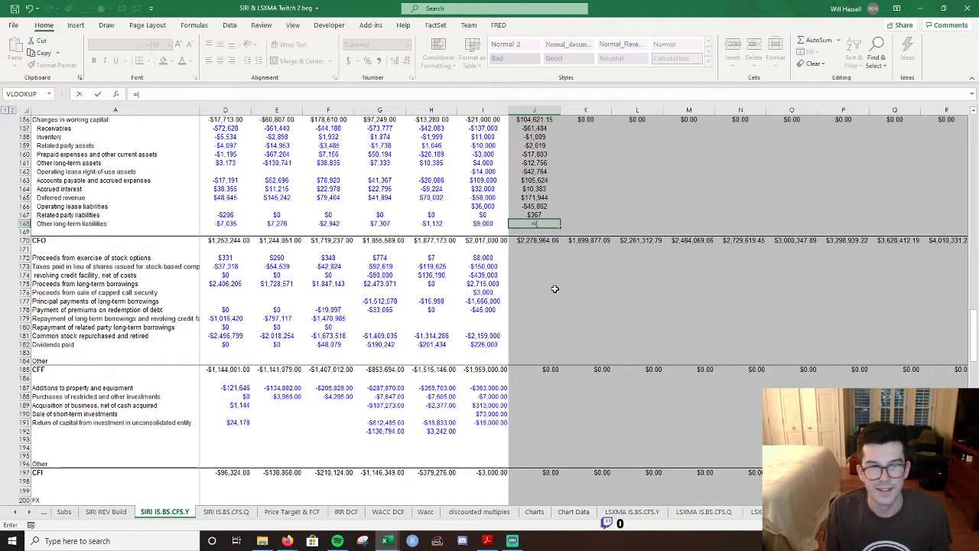
pyautogui.scroll(-17, 555, 289)
pyautogui.click(539, 354)
pyautogui.write('-')
pyautogui.click(482, 353)
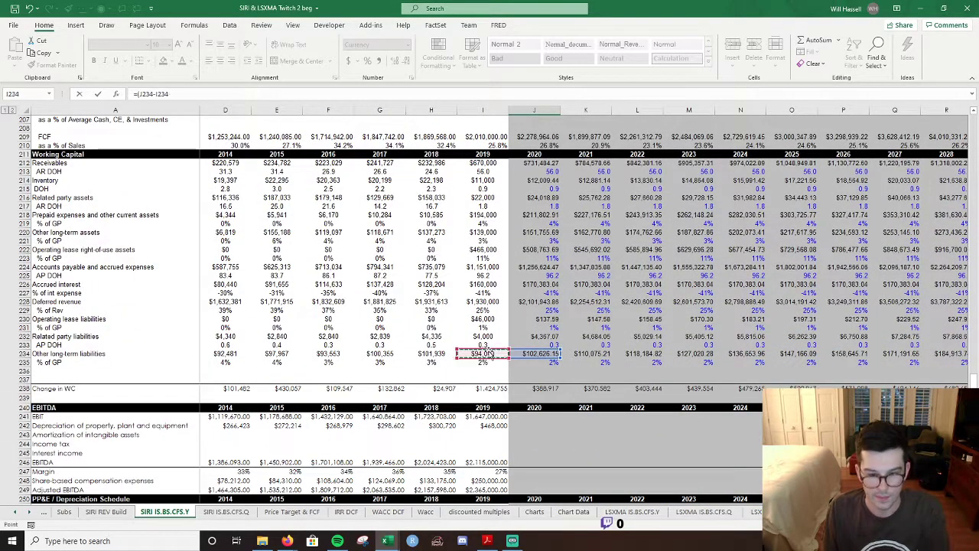
pyautogui.press('Return')
# Review the 2020 working capital change lines in column J down to the CFO total.
pyautogui.press('Up')
pyautogui.press('Up')
pyautogui.press('Up')
pyautogui.press('Up')
pyautogui.press('Up')
pyautogui.press('Up')
pyautogui.press('Up')
pyautogui.press('Up')
pyautogui.press('Up')
pyautogui.press('Up')
pyautogui.press('Up')
pyautogui.press('Up')
pyautogui.press('Up')
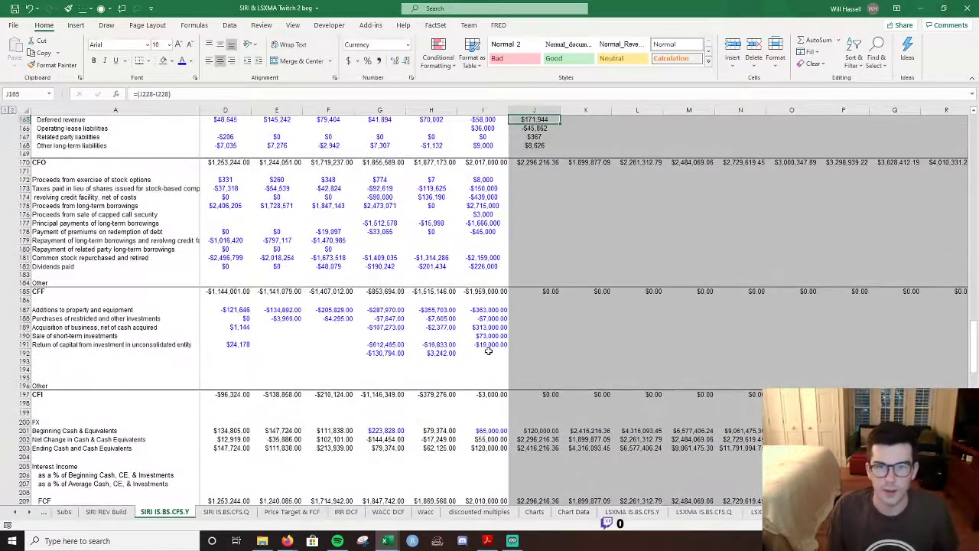
pyautogui.press('Down')
pyautogui.press('Down')
pyautogui.press('Down')
pyautogui.press('Down')
pyautogui.press('Down')
pyautogui.press('Down')
pyautogui.press('Down')
pyautogui.press('Down')
pyautogui.press('Down')
pyautogui.press('Down')
pyautogui.press('Down')
pyautogui.press('Down')
pyautogui.press('Down')
pyautogui.press('Down')
# Replace the 2020 CFO formula in J170 with the 2019 one copied from I170, giving =SUM(J142:J156).
pyautogui.hotkey('alt', '=')
pyautogui.hotkey('ctrl', 'Return')
pyautogui.click(472, 243)
pyautogui.scroll(6, 536, 306)
pyautogui.hotkey('ctrl', 'c')
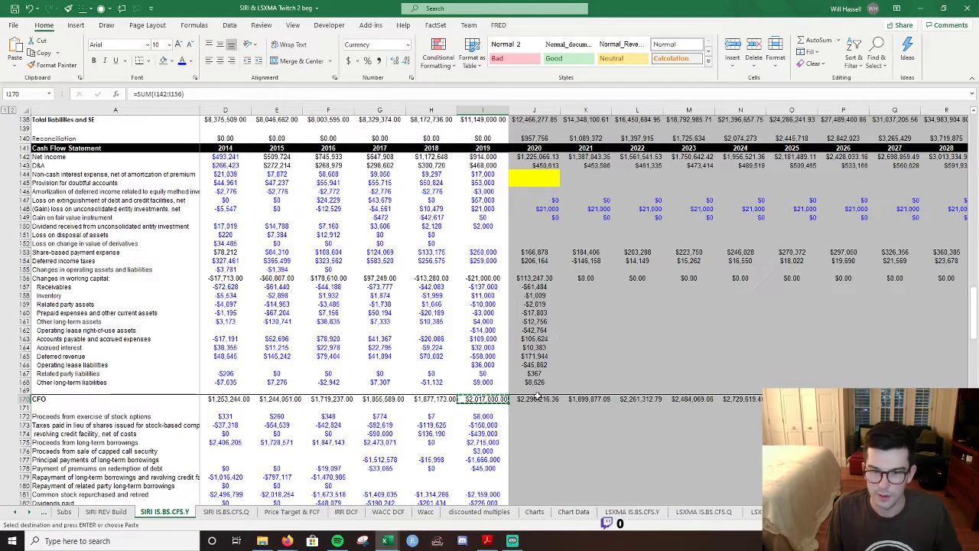
pyautogui.press('Right')
pyautogui.press('Return')
# Inspect the ranges summed by the 2020 CFO cell J170 and the changes in working capital total J156.
pyautogui.press('F2')
pyautogui.press('Escape')
pyautogui.press('Up')
pyautogui.press('Up')
pyautogui.press('Up')
pyautogui.press('Up')
pyautogui.press('Up')
pyautogui.press('Up')
pyautogui.press('Up')
pyautogui.press('Up')
pyautogui.press('Up')
pyautogui.press('Up')
pyautogui.press('Up')
pyautogui.press('Up')
pyautogui.press('Up')
pyautogui.press('Up')
pyautogui.press('F2')
pyautogui.press('Escape')
pyautogui.press('Down')
pyautogui.press('Down')
pyautogui.press('Down')
pyautogui.press('Down')
pyautogui.press('Down')
pyautogui.press('Down')
pyautogui.press('Down')
pyautogui.press('Down')
pyautogui.press('Down')
pyautogui.press('Down')
pyautogui.press('Down')
pyautogui.press('Down')
pyautogui.press('Down')
pyautogui.press('Down')
pyautogui.hotkey('alt', 'h')
pyautogui.press('h')
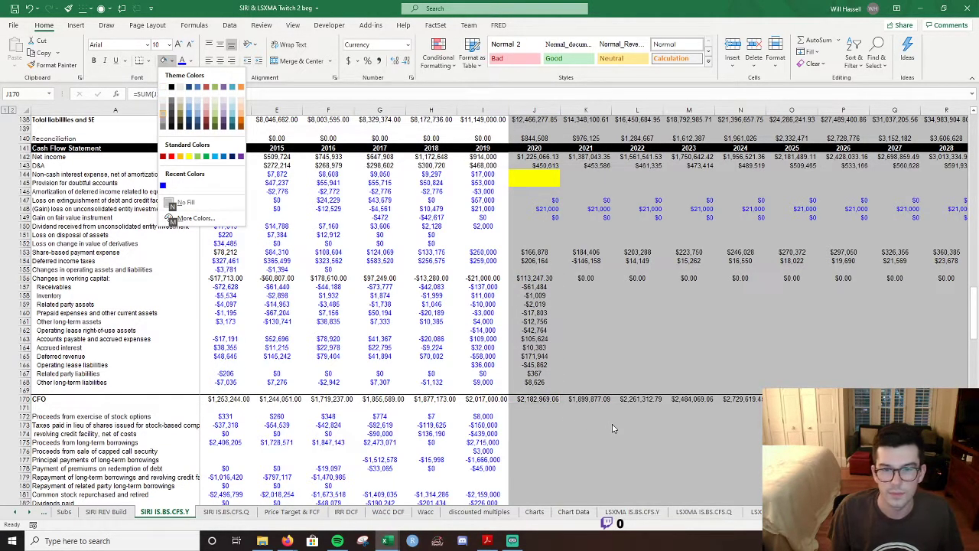
pyautogui.press('Escape')
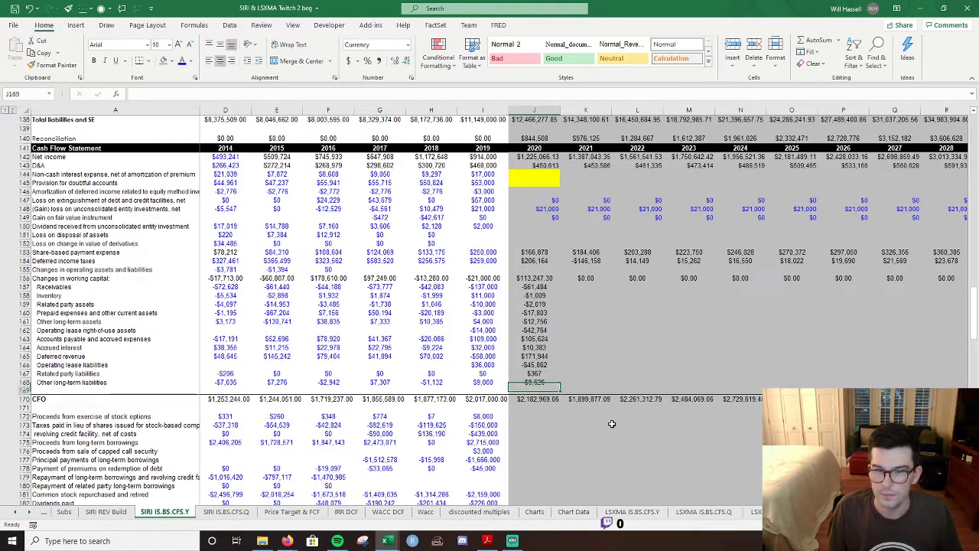
# Fill the 2020 CFO formula in J170 and the working capital change lines in J157:J168 across through 2031 in column U.
pyautogui.hotkey('ctrl', 'shift', 'Right')
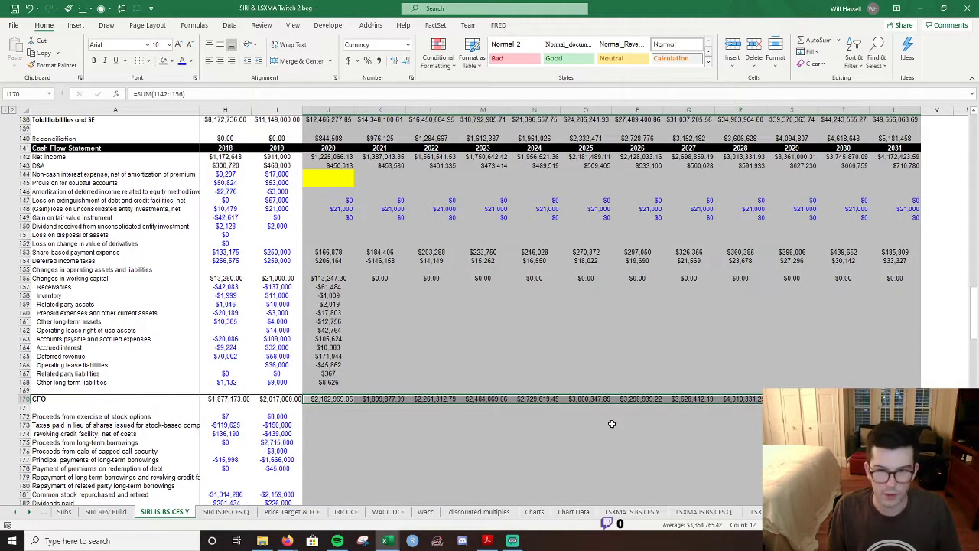
pyautogui.hotkey('ctrl', 'shift', 'Left')
pyautogui.hotkey('ctrl', 'Up')
pyautogui.hotkey('ctrl', 'Up')
pyautogui.press('Down')
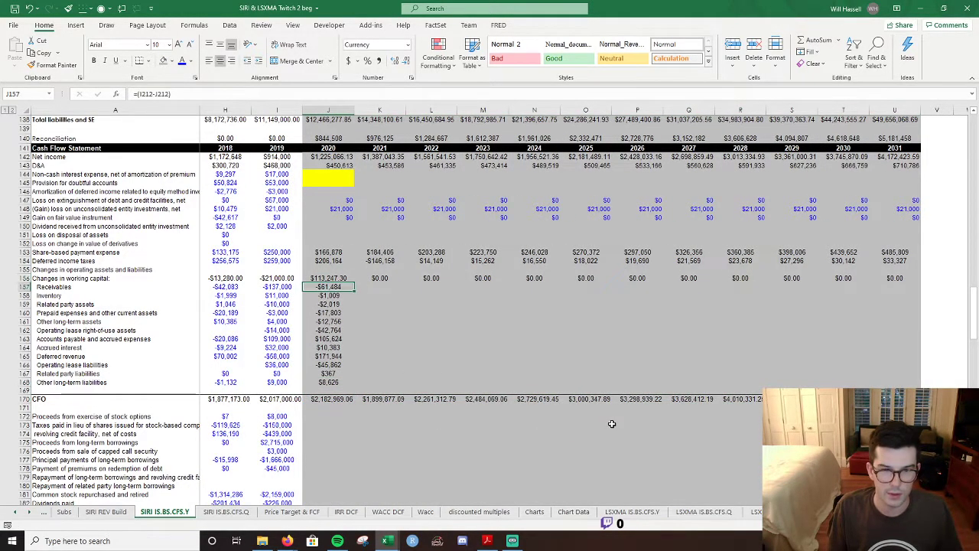
pyautogui.hotkey('ctrl', 'shift', 'Down')
pyautogui.hotkey('shift', 'Right')
pyautogui.hotkey('shift', 'Right')
pyautogui.hotkey('shift', 'Right')
pyautogui.hotkey('shift', 'Right')
pyautogui.hotkey('shift', 'Right')
pyautogui.hotkey('shift', 'Right')
pyautogui.hotkey('shift', 'Right')
pyautogui.hotkey('shift', 'Right')
pyautogui.hotkey('shift', 'Right')
pyautogui.hotkey('shift', 'Right')
pyautogui.hotkey('shift', 'Right')
pyautogui.hotkey('shift', 'Right')
pyautogui.hotkey('shift', 'Left')
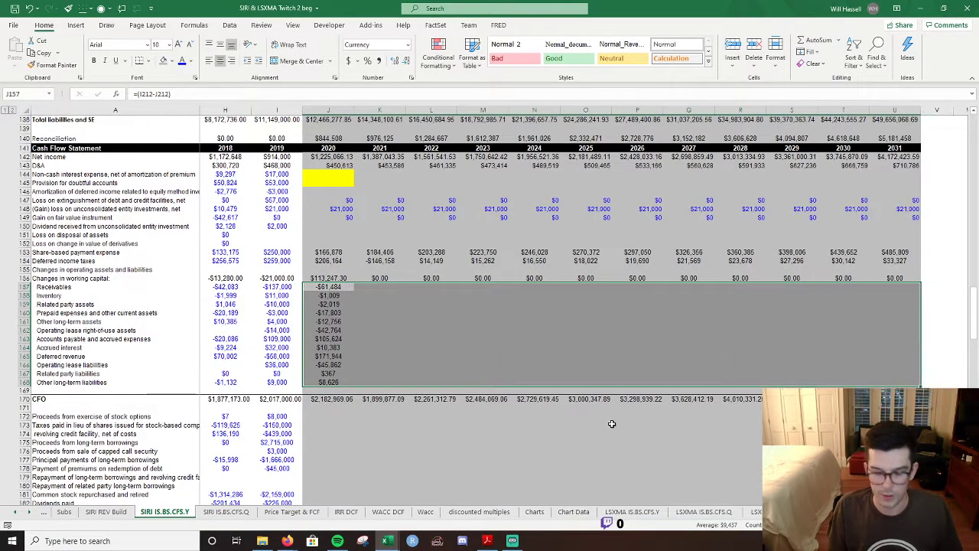
pyautogui.hotkey('ctrl', 'r')
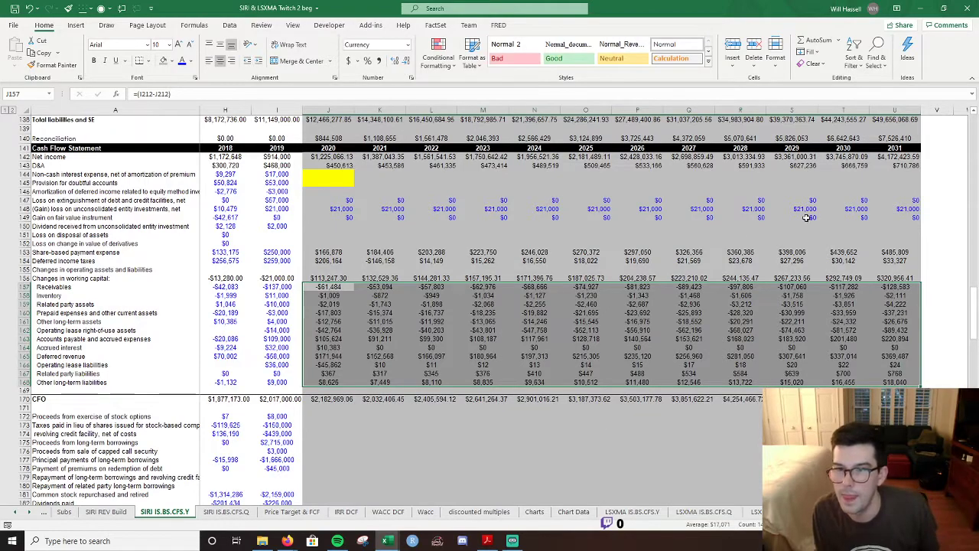
# Check the 2031 formulas for the changes in working capital total in U156 and CFO in U170.
pyautogui.click(831, 225)
pyautogui.click(895, 279)
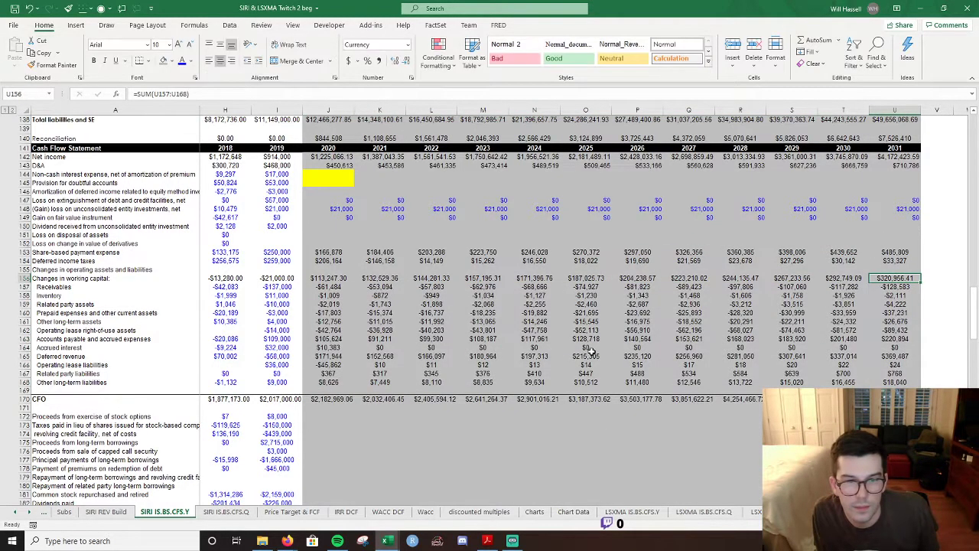
pyautogui.hotkey('ctrl', 'Down')
pyautogui.hotkey('ctrl', 'Down')
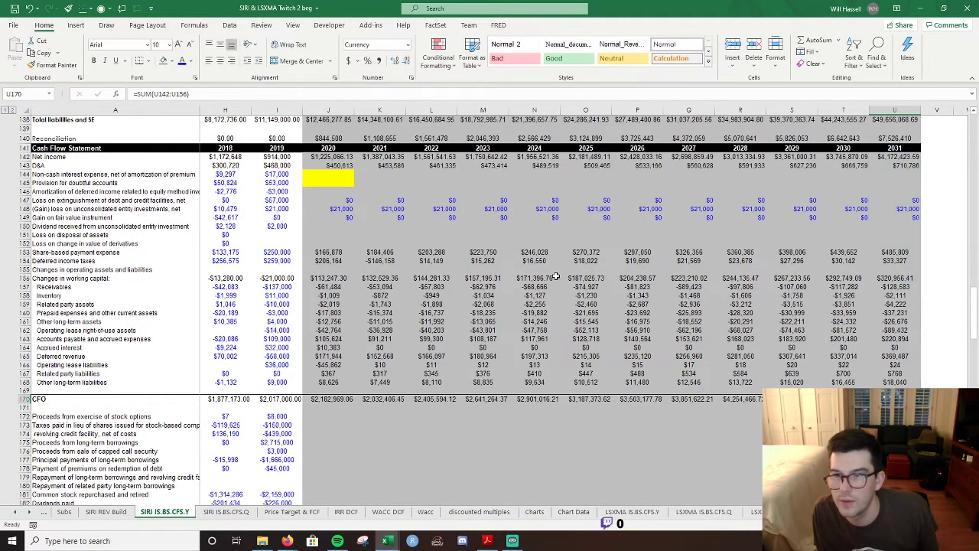
# Set the 2020 amortization of deferred income related to equity method investments in J146 to =I146.
pyautogui.scroll(2, 559, 277)
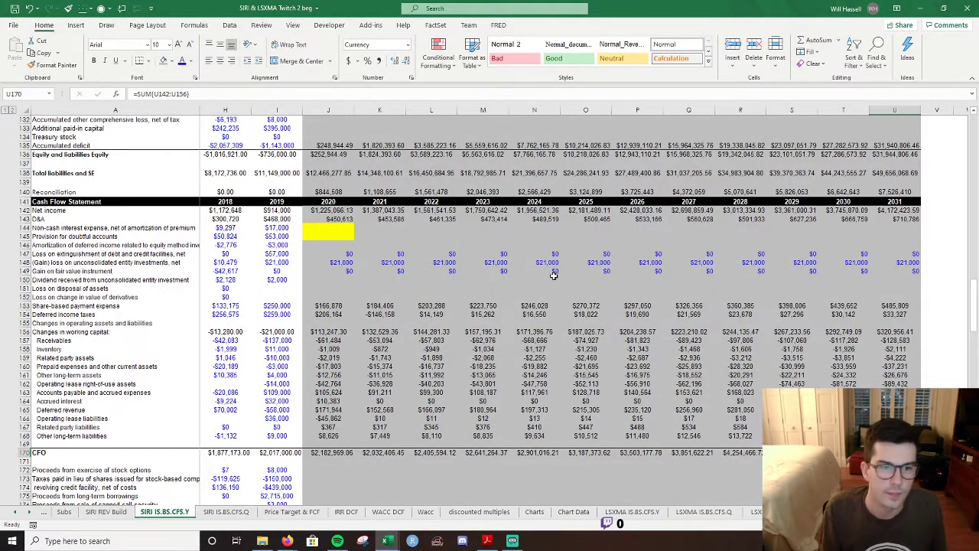
pyautogui.click(329, 247)
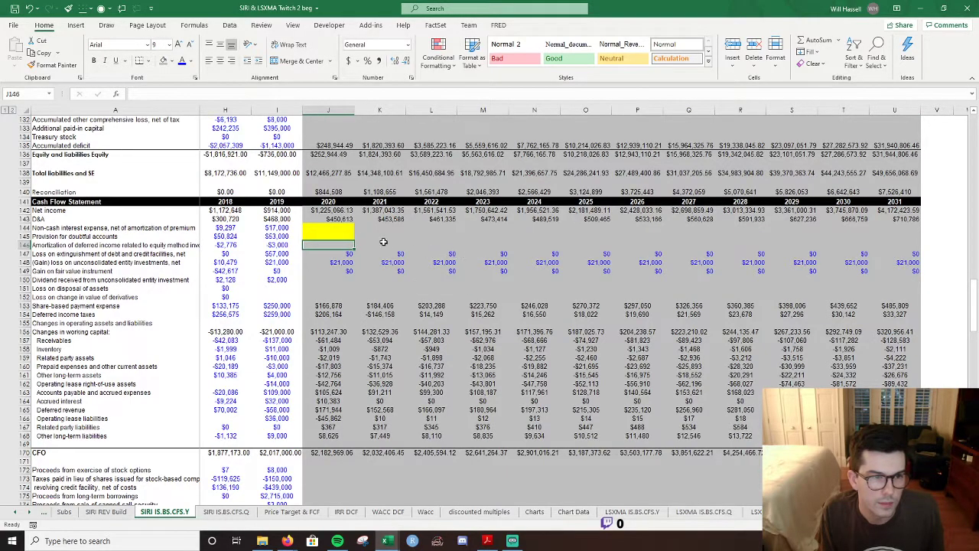
pyautogui.hscroll(-3, 490, 306)
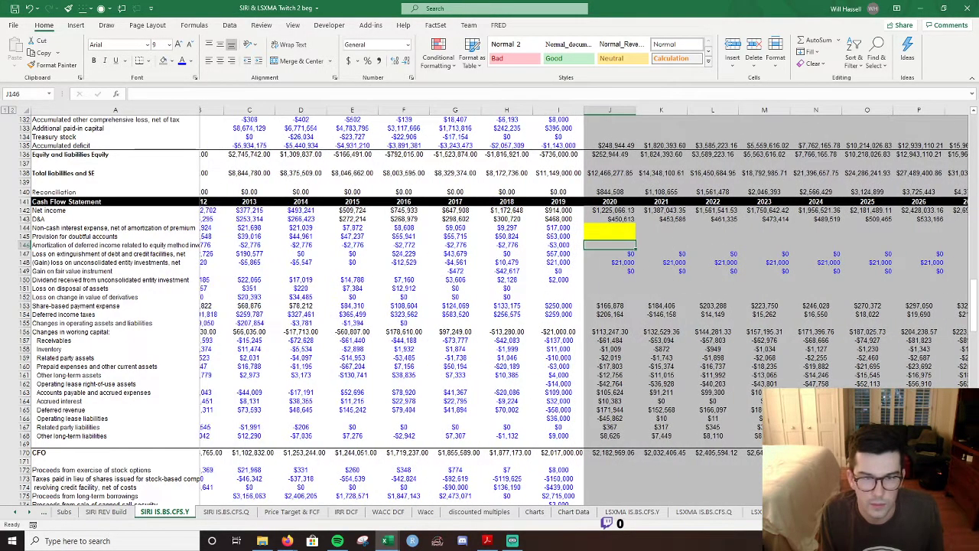
pyautogui.hscroll(1, 703, 314)
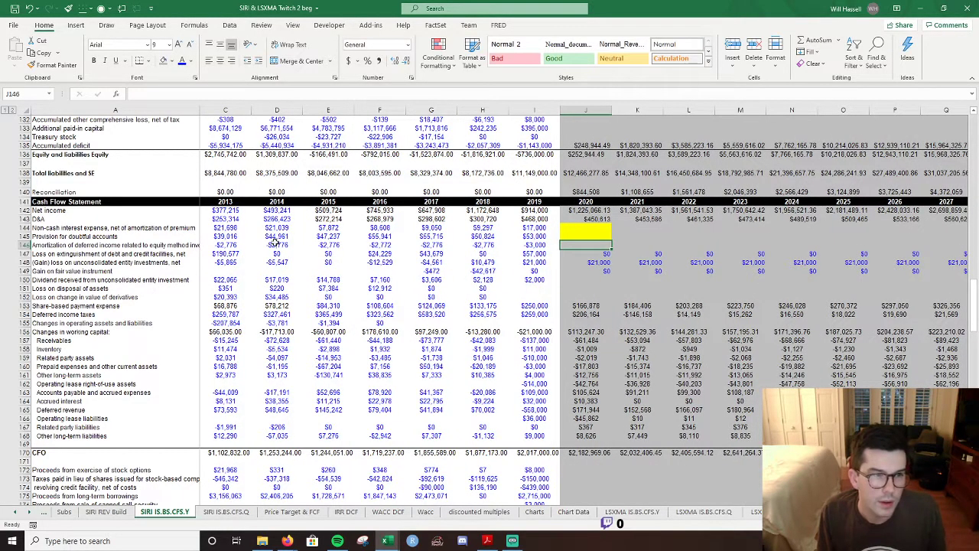
pyautogui.write('=')
pyautogui.press('Left')
pyautogui.press('Return')
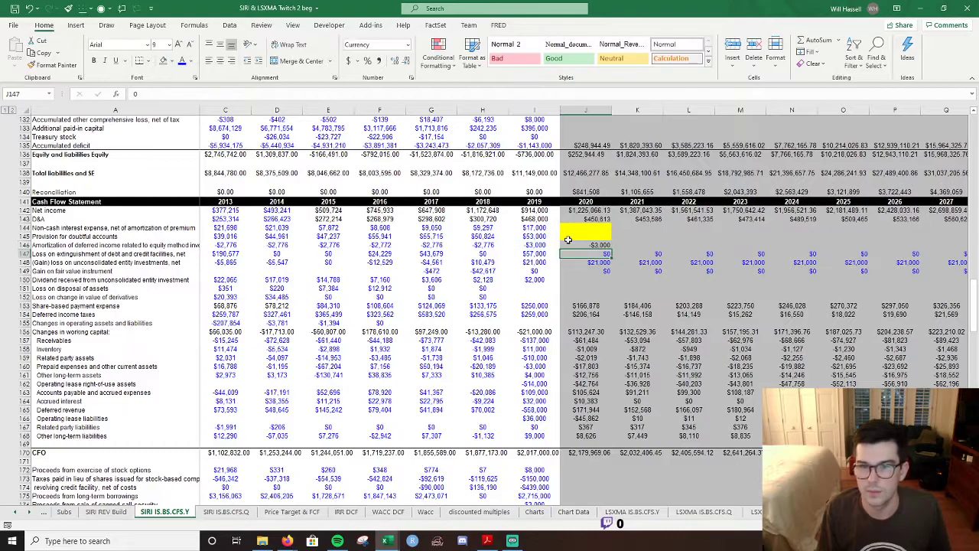
# Fill the amortization of deferred income formula from J146 across through 2031 in U146, in blue font.
pyautogui.click(569, 242)
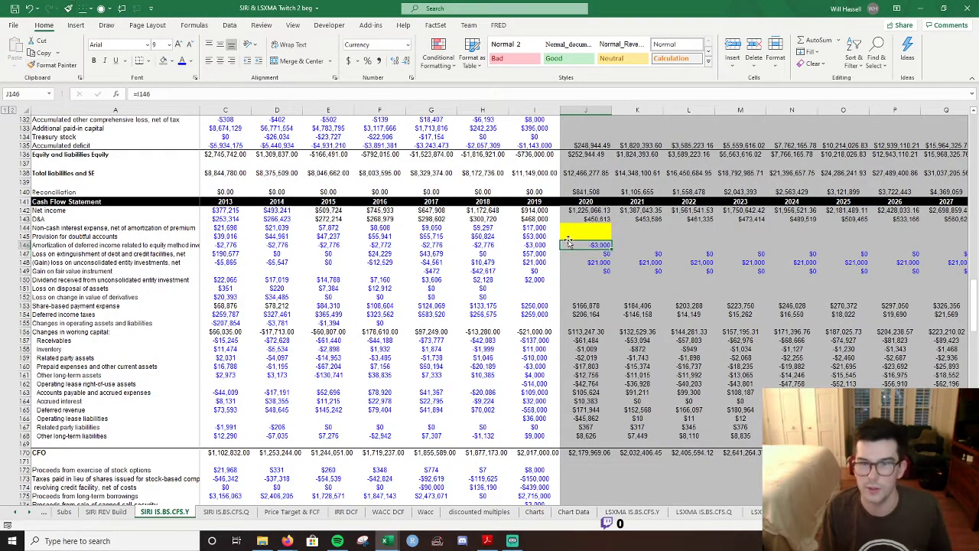
pyautogui.hotkey('shift', 'Right')
pyautogui.hotkey('shift', 'Right')
pyautogui.hotkey('shift', 'Right')
pyautogui.hotkey('shift', 'Right')
pyautogui.hotkey('shift', 'Right')
pyautogui.hotkey('shift', 'Right')
pyautogui.hotkey('shift', 'Right')
pyautogui.hotkey('shift', 'Right')
pyautogui.hotkey('shift', 'Right')
pyautogui.hotkey('shift', 'Right')
pyautogui.hotkey('shift', 'Right')
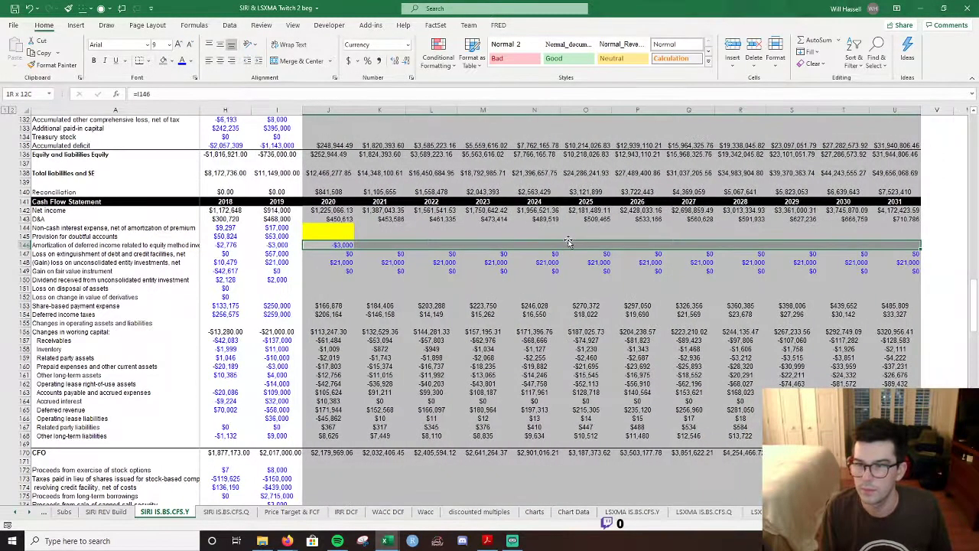
pyautogui.hotkey('ctrl', 'r')
pyautogui.press('Left')
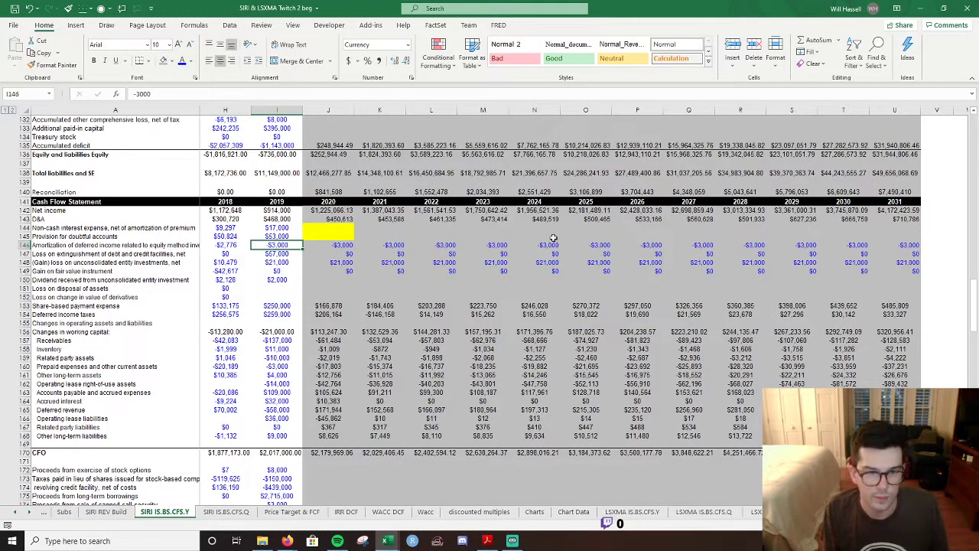
# Enter 0 for the 2020 proceeds from exercise of stock options in J172 and format the cell as Currency.
pyautogui.scroll(-5, 485, 275)
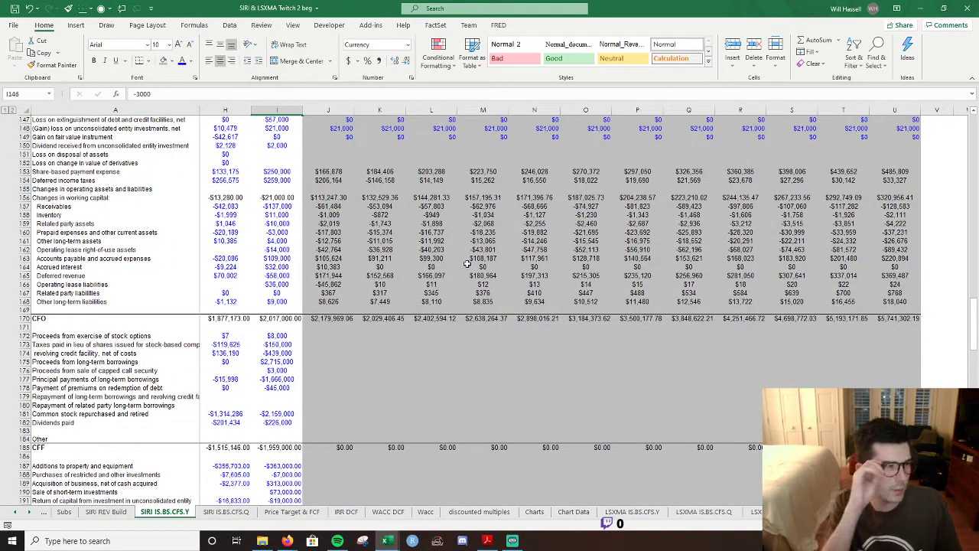
pyautogui.scroll(-2, 467, 264)
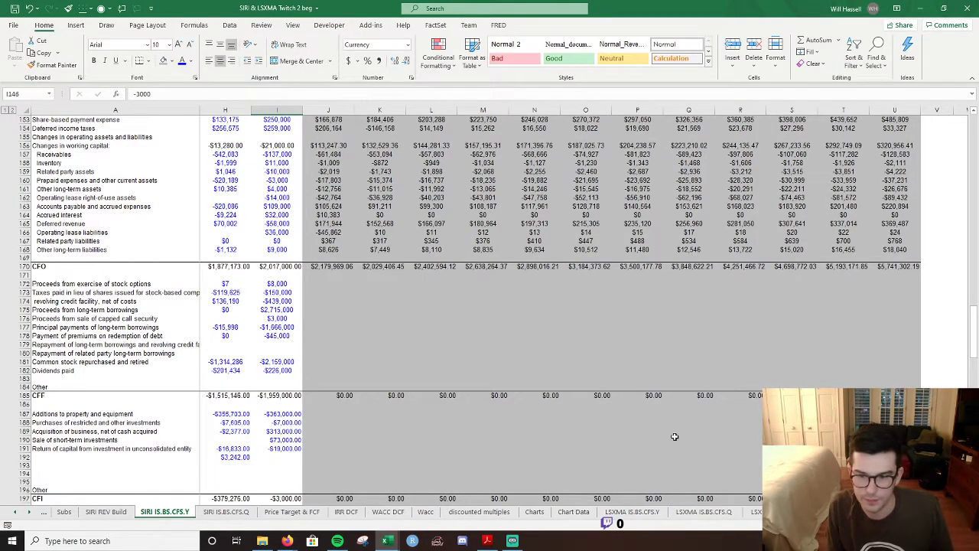
pyautogui.hscroll(-5, 593, 291)
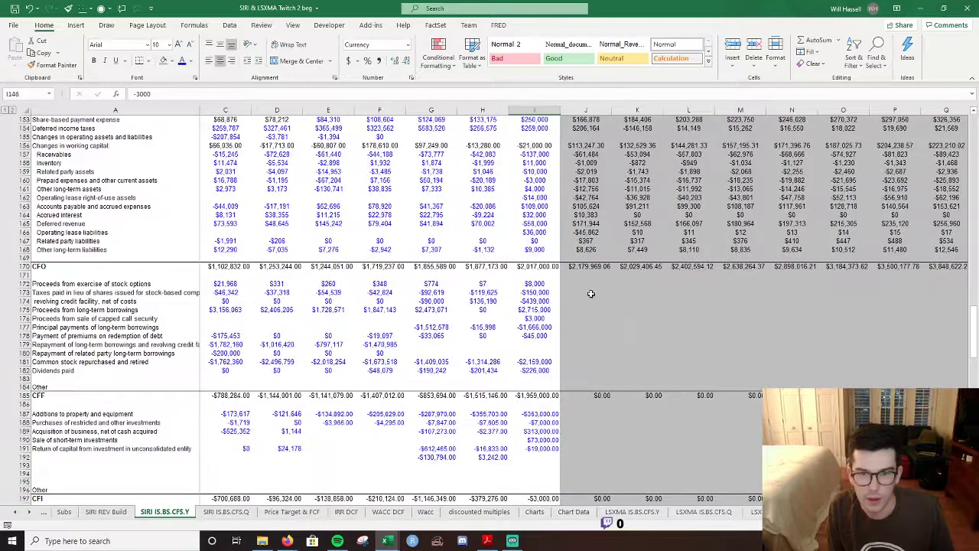
pyautogui.click(589, 284)
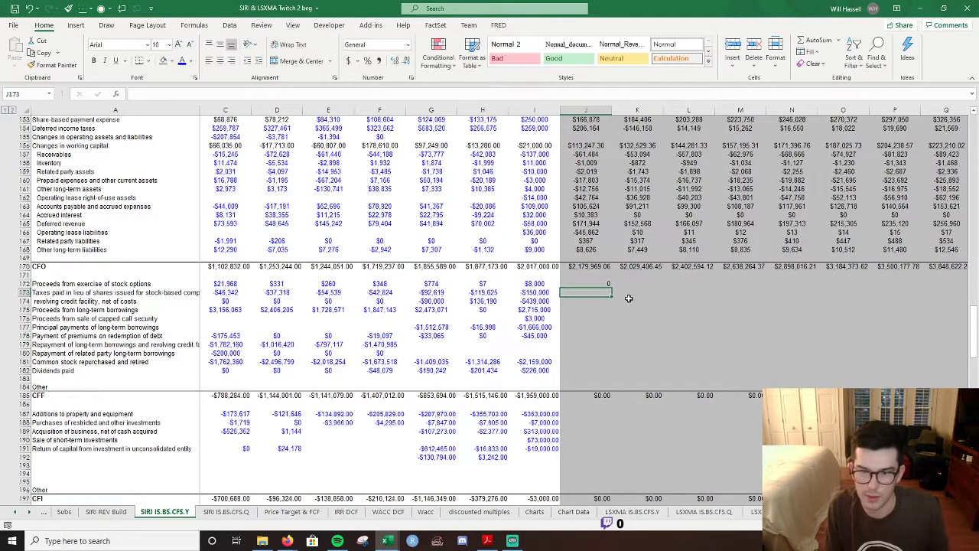
pyautogui.write('0')
pyautogui.press('alt')
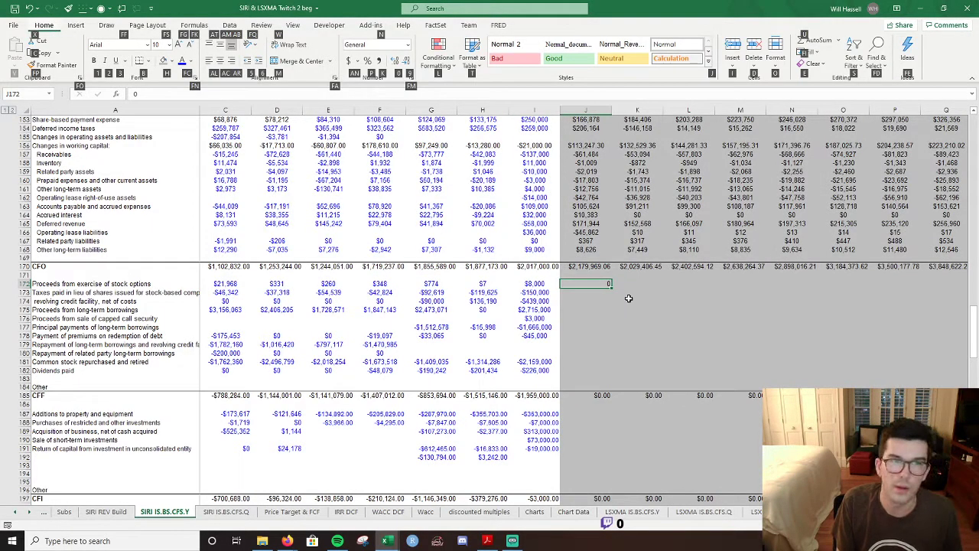
pyautogui.press('n')
pyautogui.hotkey('alt', 'Down')
pyautogui.press('Down')
pyautogui.press('Down')
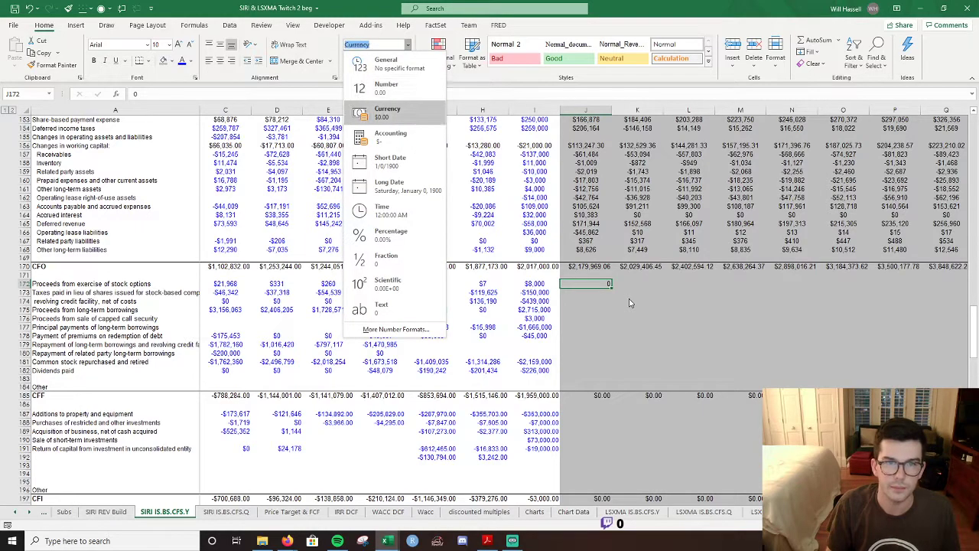
pyautogui.press('Return')
# Color the stock option proceeds value in J172 blue and fill it across the forecast years through 2031.
pyautogui.press('alt')
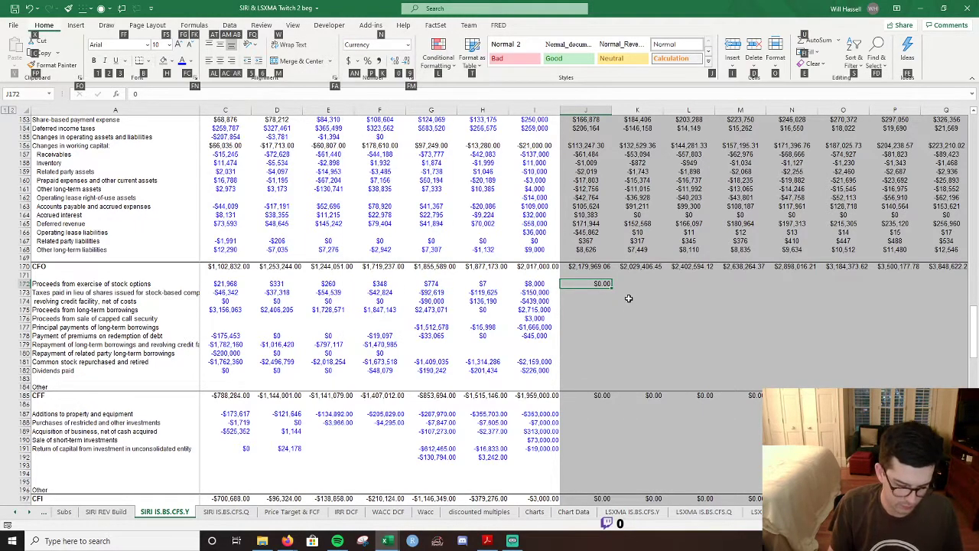
pyautogui.press('f')
pyautogui.press('c')
pyautogui.press('Up')
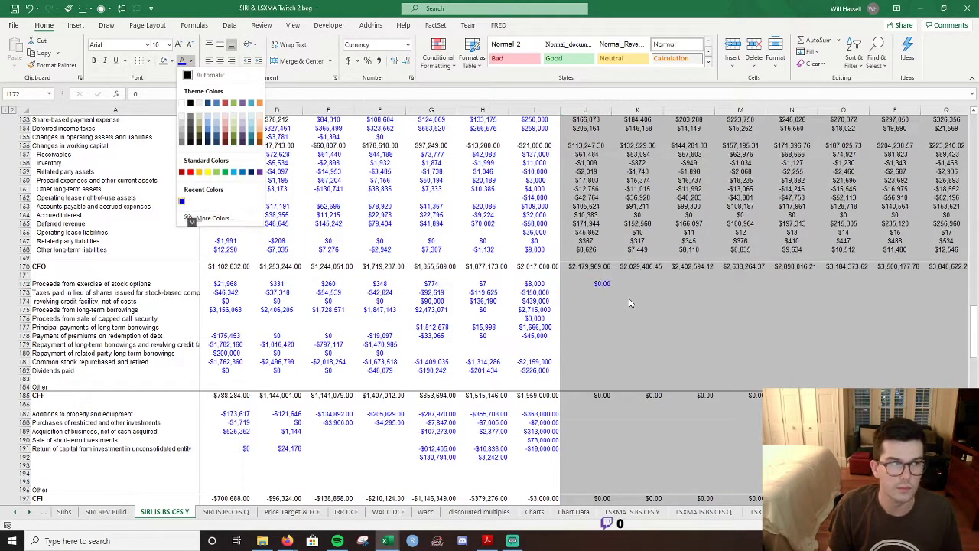
pyautogui.press('Return')
pyautogui.hotkey('shift', 'Right')
pyautogui.hotkey('shift', 'Right')
pyautogui.hotkey('shift', 'Right')
pyautogui.hotkey('shift', 'Right')
pyautogui.hotkey('shift', 'Right')
pyautogui.hotkey('shift', 'Right')
pyautogui.hotkey('shift', 'Right')
pyautogui.hotkey('shift', 'Right')
pyautogui.hotkey('shift', 'Right')
pyautogui.hotkey('shift', 'Right')
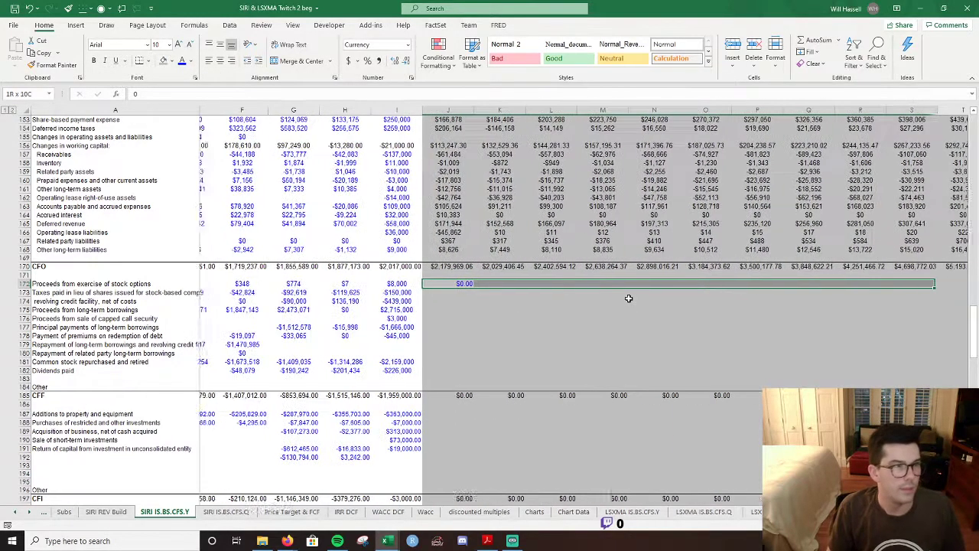
pyautogui.hotkey('shift', 'Right')
pyautogui.hotkey('ctrl', 'r')
# Highlight the 2020 cell J173 for taxes paid in lieu of shares issued for stock-based compensation in yellow.
pyautogui.press('Left')
pyautogui.press('Down')
pyautogui.press('Right')
pyautogui.press('Left')
pyautogui.press('Left')
pyautogui.press('Left')
pyautogui.press('Left')
pyautogui.press('Left')
pyautogui.press('Left')
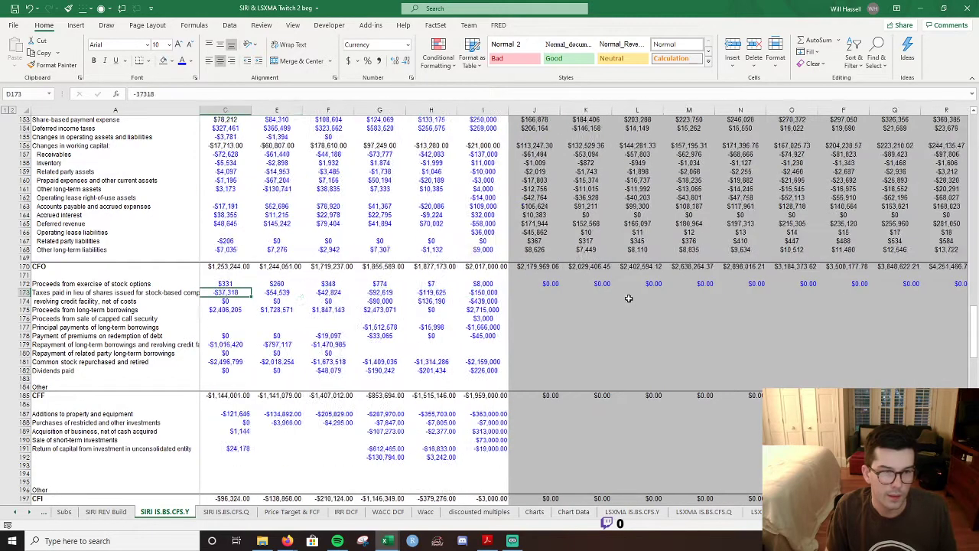
pyautogui.press('Right')
pyautogui.press('Right')
pyautogui.press('Right')
pyautogui.press('Right')
pyautogui.press('Right')
pyautogui.press('Right')
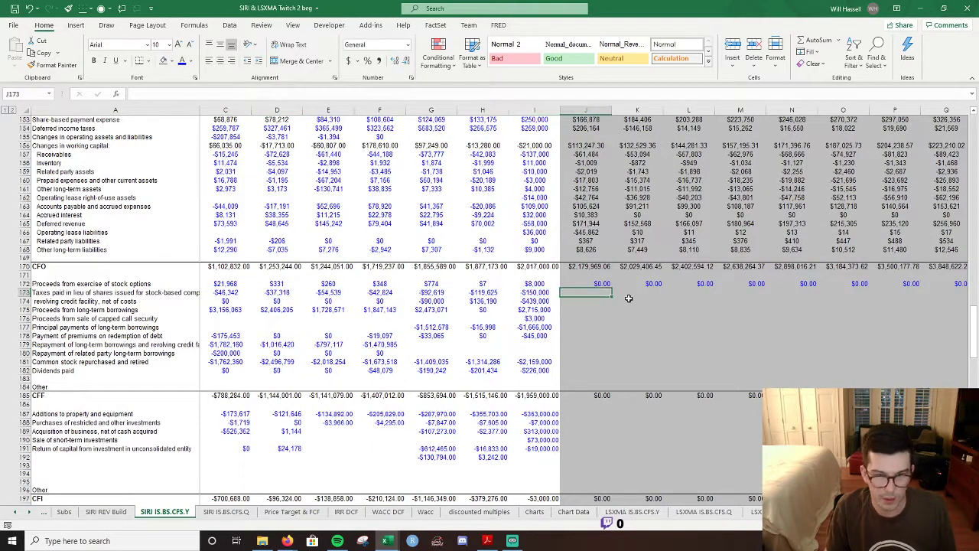
pyautogui.click(170, 60)
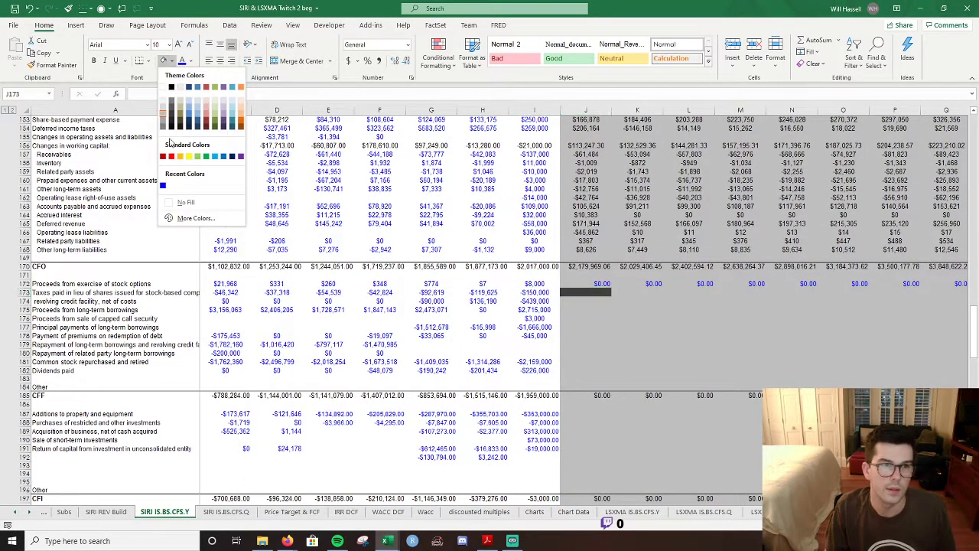
pyautogui.click(188, 157)
# Set the 2020 revolving credit facility, net of costs in J174 to =I174, in blue currency format.
pyautogui.click(588, 302)
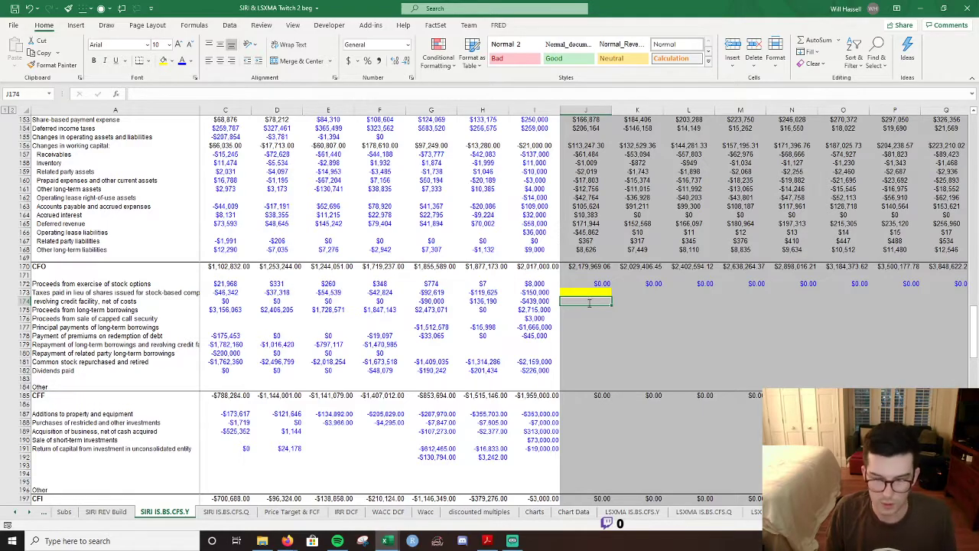
pyautogui.hotkey('ctrl', 'r')
pyautogui.press('Up')
pyautogui.click(587, 301)
pyautogui.hotkey('alt', '4')
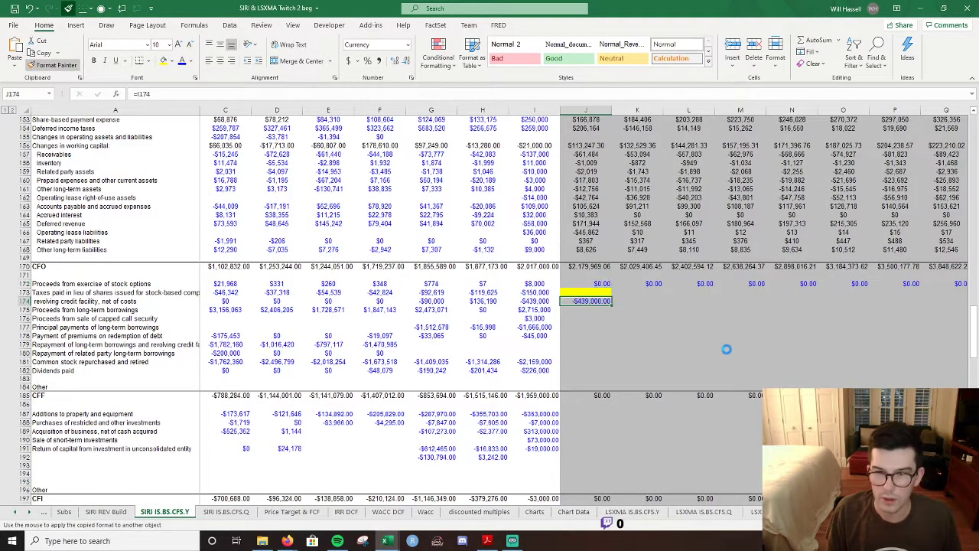
pyautogui.press('Escape')
# Fill the revolving credit facility formula from J174 across the forecast years through 2031 in U174.
pyautogui.hotkey('shift', 'Right')
pyautogui.hotkey('shift', 'Right')
pyautogui.hotkey('shift', 'Right')
pyautogui.hotkey('shift', 'Right')
pyautogui.hotkey('shift', 'Right')
pyautogui.hotkey('shift', 'Right')
pyautogui.hotkey('shift', 'Right')
pyautogui.hotkey('shift', 'Right')
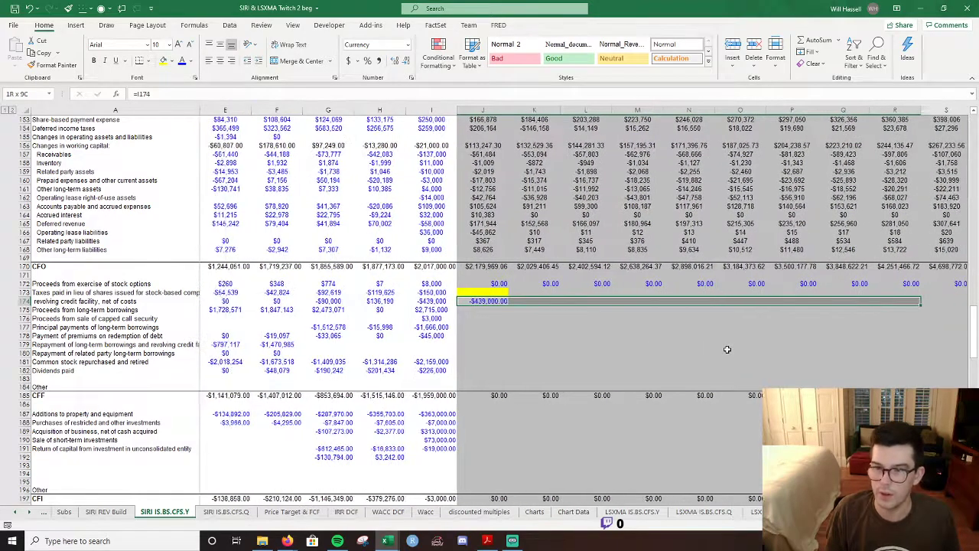
pyautogui.hotkey('shift', 'Right')
pyautogui.hotkey('shift', 'Right')
pyautogui.hotkey('shift', 'Right')
pyautogui.hotkey('ctrl', 'r')
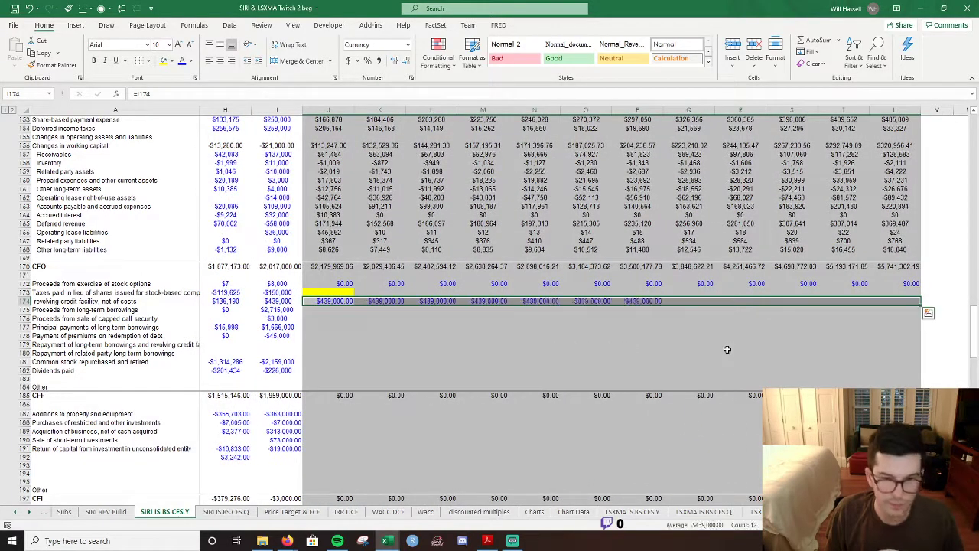
# Review the historical proceeds from long-term borrowings in row 175 next to the 2020 forecast cell J175.
pyautogui.press('Down')
pyautogui.press('Left')
pyautogui.press('Left')
pyautogui.press('Left')
pyautogui.press('Left')
pyautogui.press('Left')
pyautogui.press('Left')
pyautogui.press('Left')
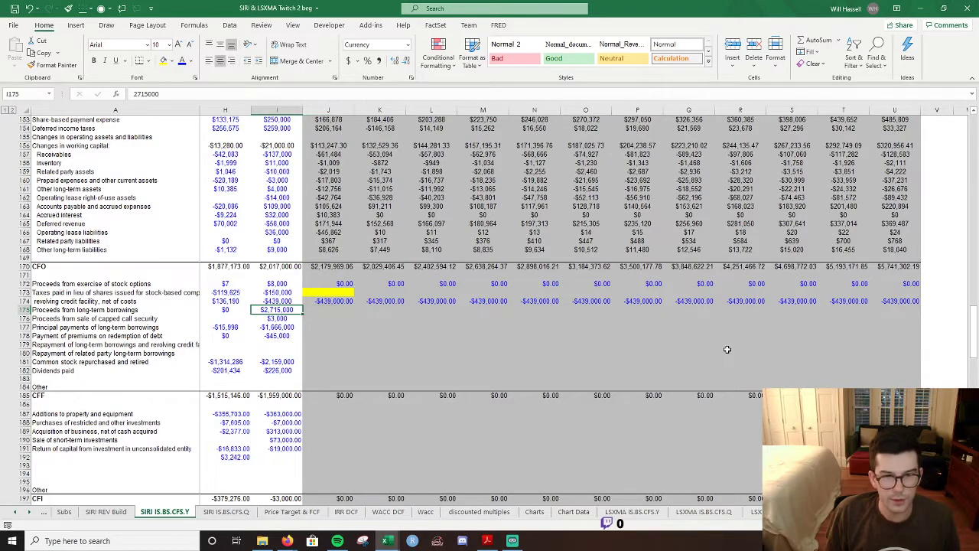
pyautogui.press('Right')
pyautogui.press('Right')
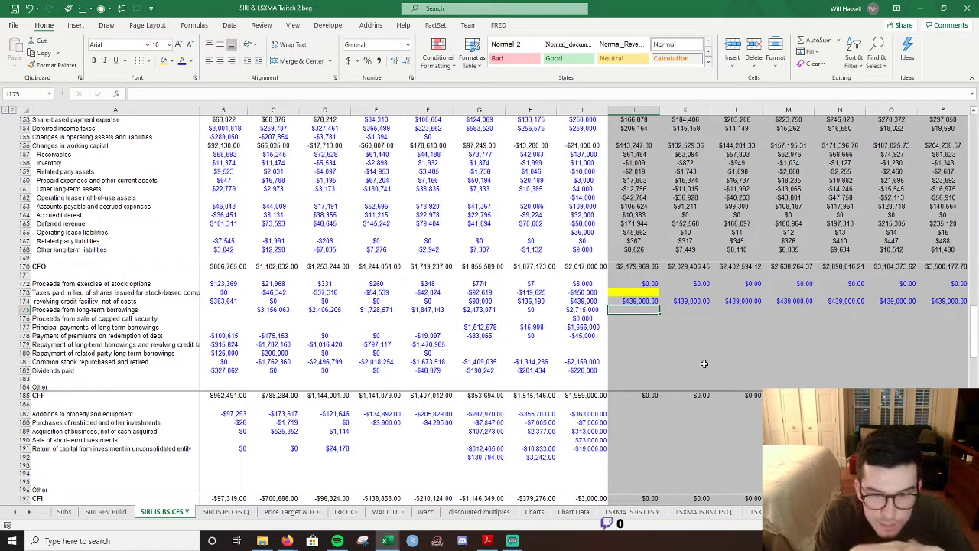
pyautogui.click(623, 370)
pyautogui.write('=')
pyautogui.scroll(-20, 681, 372)
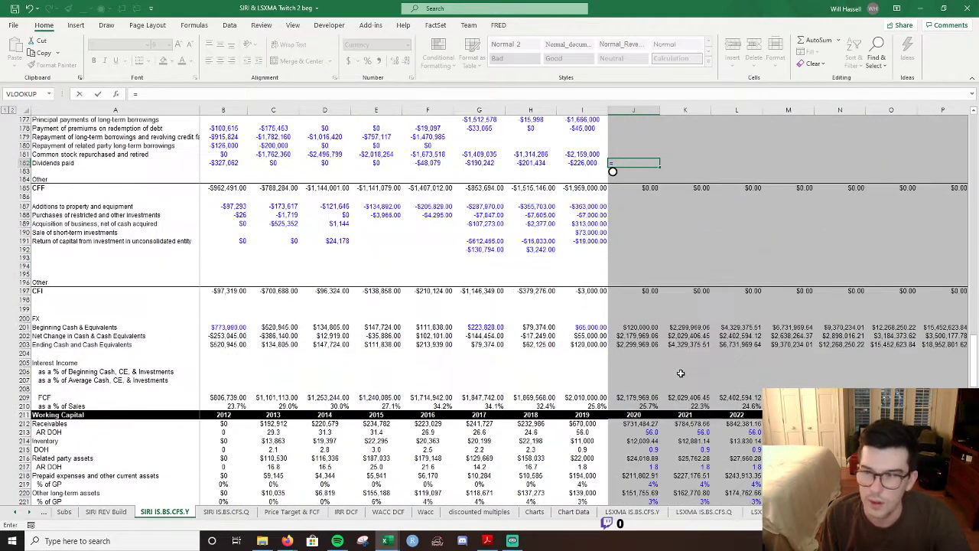
pyautogui.scroll(-10, 679, 368)
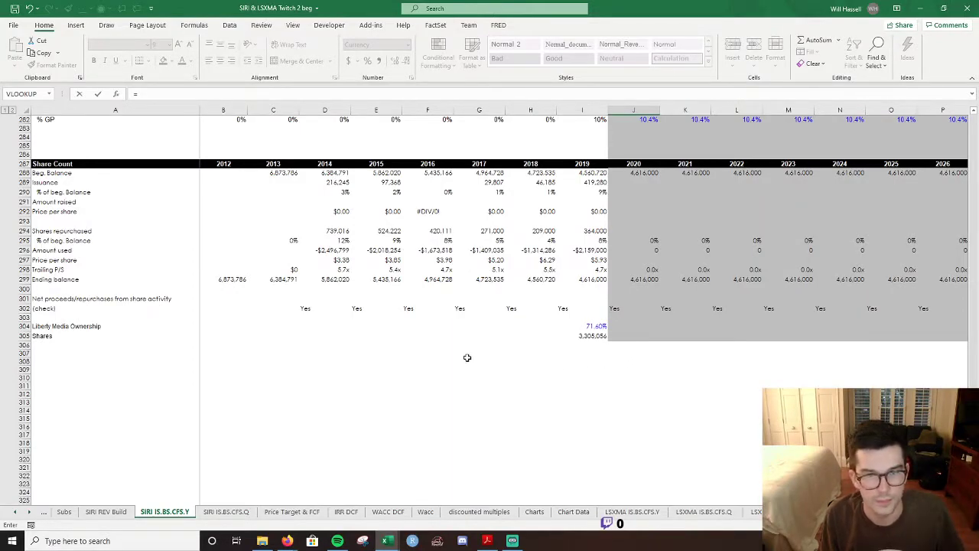
pyautogui.scroll(20, 459, 352)
pyautogui.press('Escape')
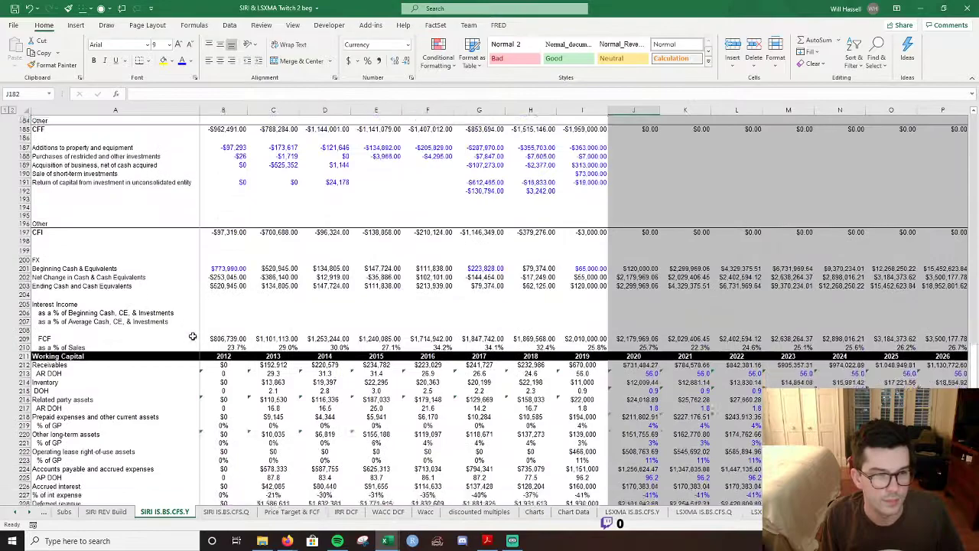
# Insert four blank rows above the Liberty Media Ownership row in the Share Count section.
pyautogui.scroll(-1, 405, 332)
pyautogui.scroll(5, 404, 331)
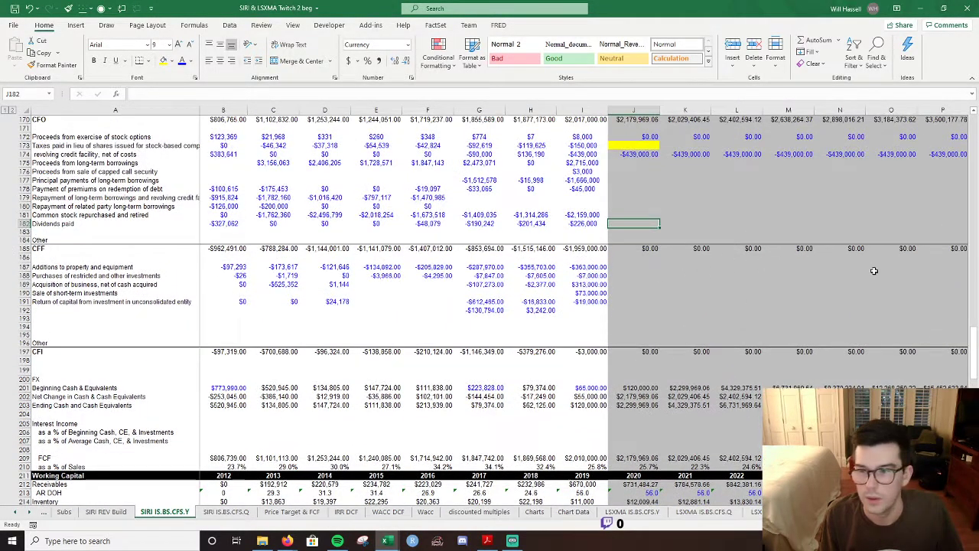
pyautogui.scroll(-20, 975, 358)
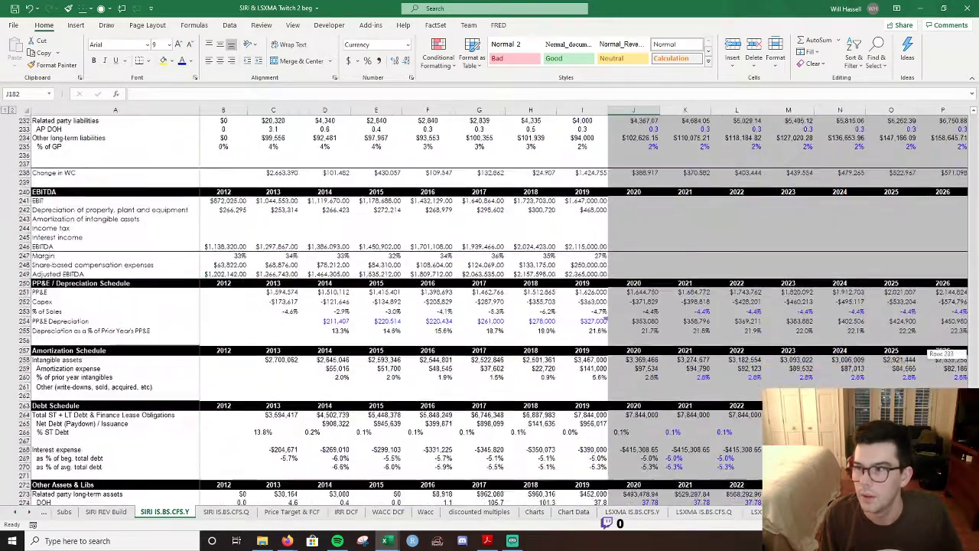
pyautogui.click(55, 448)
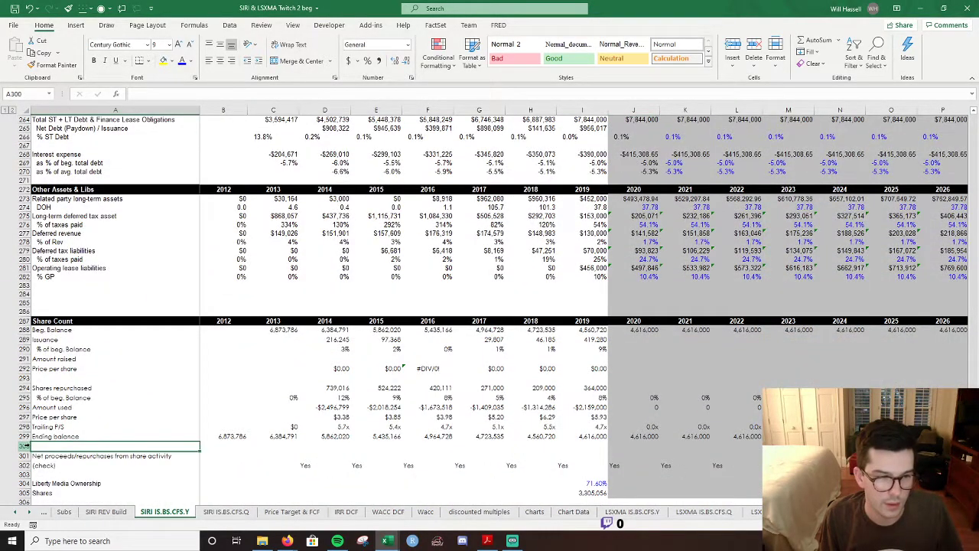
pyautogui.click(23, 445)
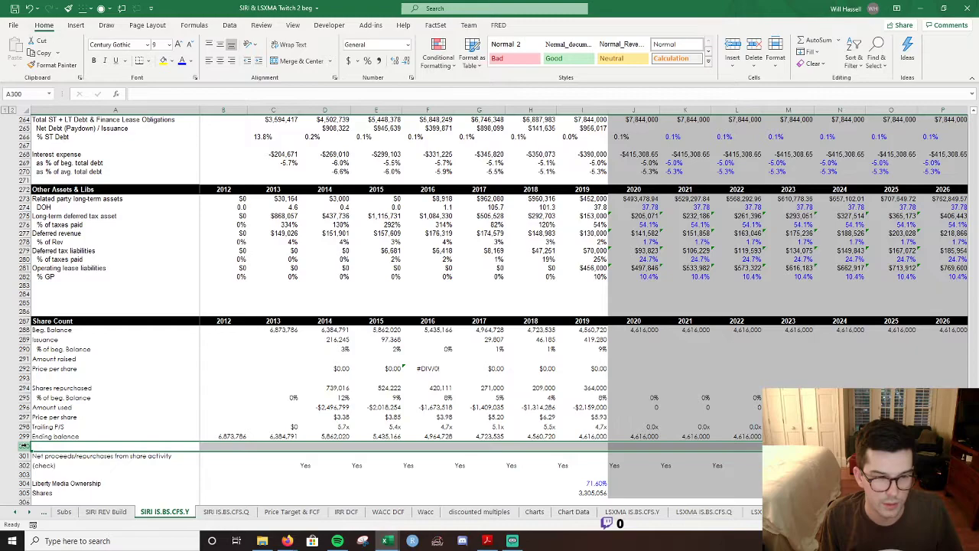
pyautogui.click(23, 474)
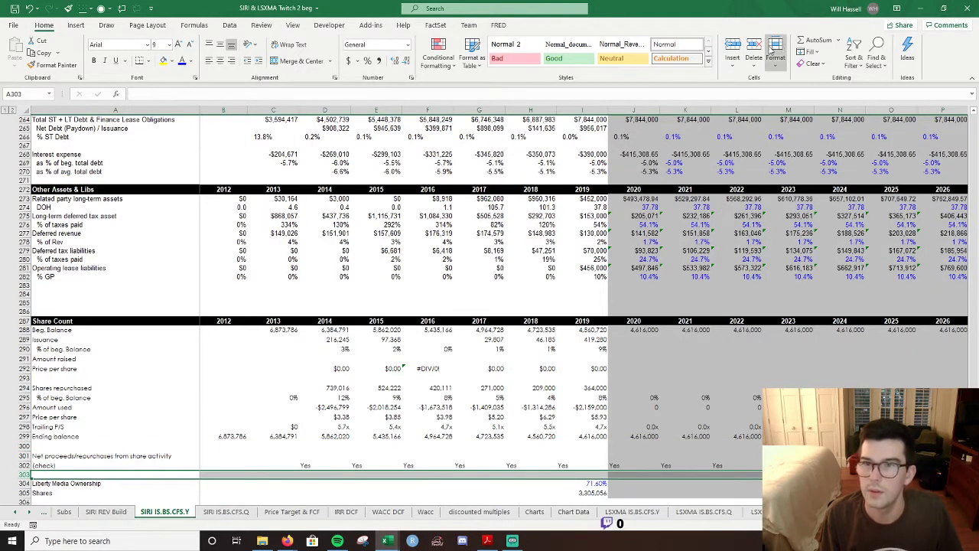
pyautogui.click(733, 47)
pyautogui.click(733, 47)
pyautogui.click(733, 47)
pyautogui.click(733, 47)
# Label cell A304, below the share activity check, "DPS".
pyautogui.scroll(-5, 218, 367)
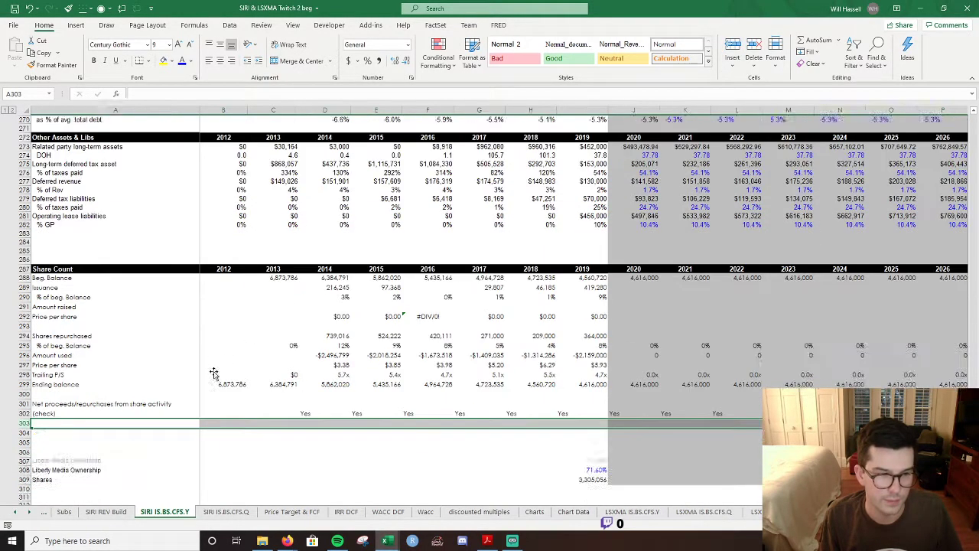
pyautogui.click(59, 354)
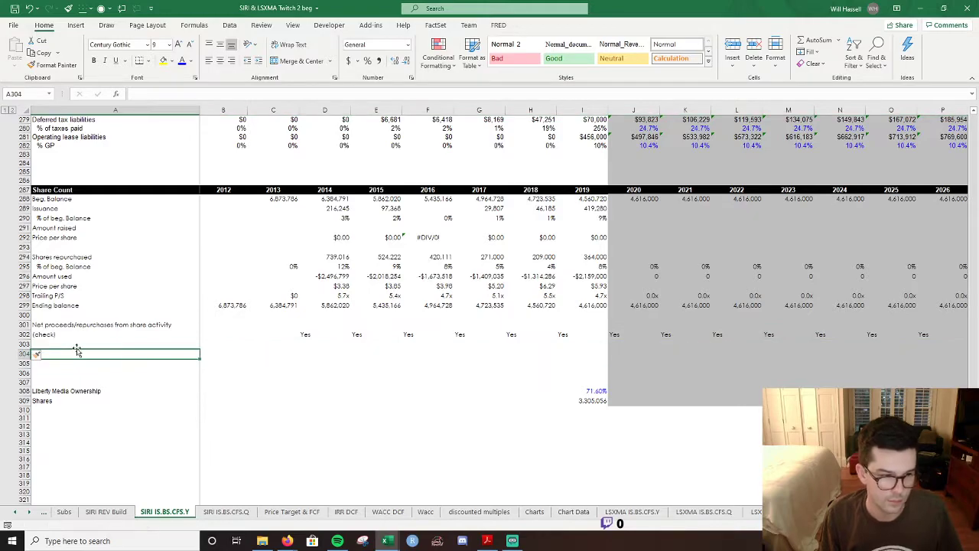
pyautogui.write('D')
pyautogui.press('BackSpace')
pyautogui.write('dps')
pyautogui.press('Return')
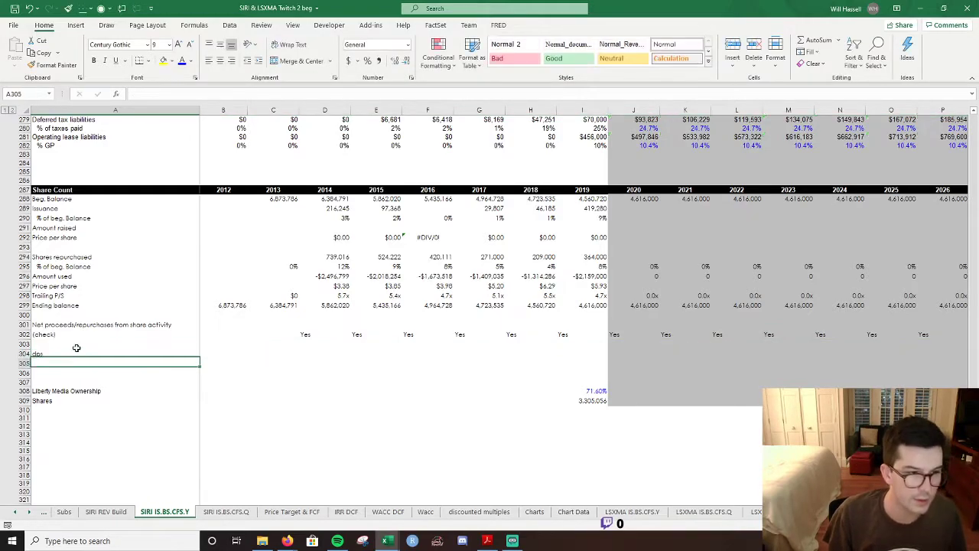
pyautogui.click(77, 352)
pyautogui.write('DPS')
pyautogui.press('Return')
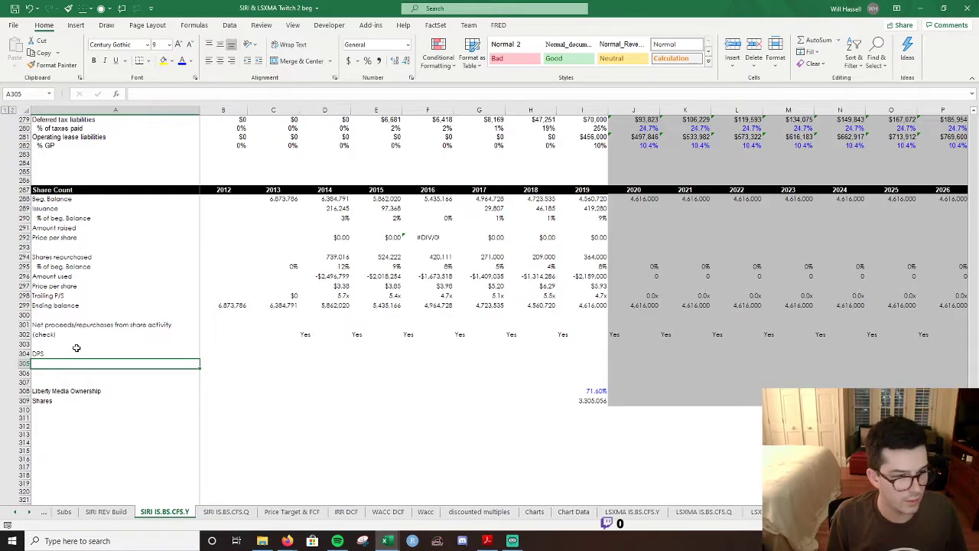
# Add the row labels "Dividend yeild" in A305 and "Dividends paid" in A306.
pyautogui.write('DIvide')
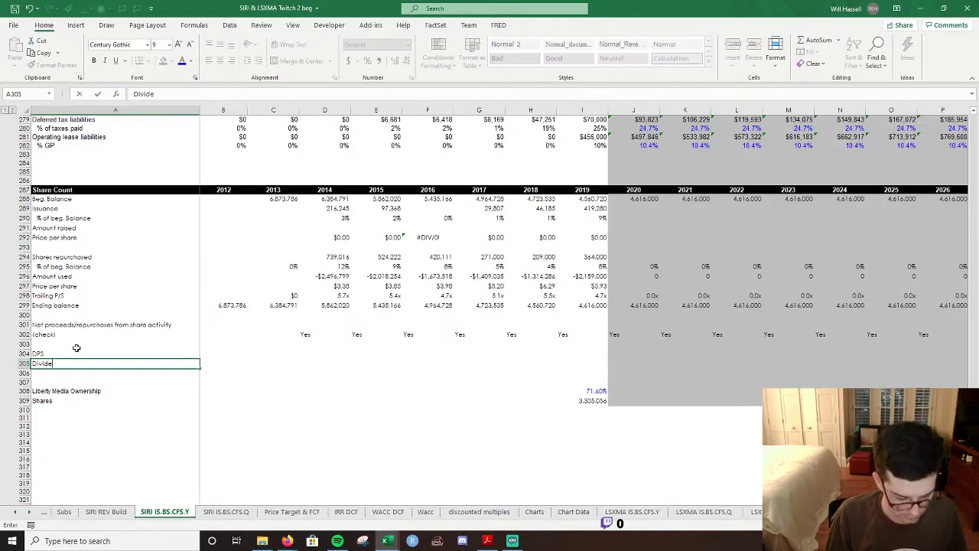
pyautogui.write('nd yeild')
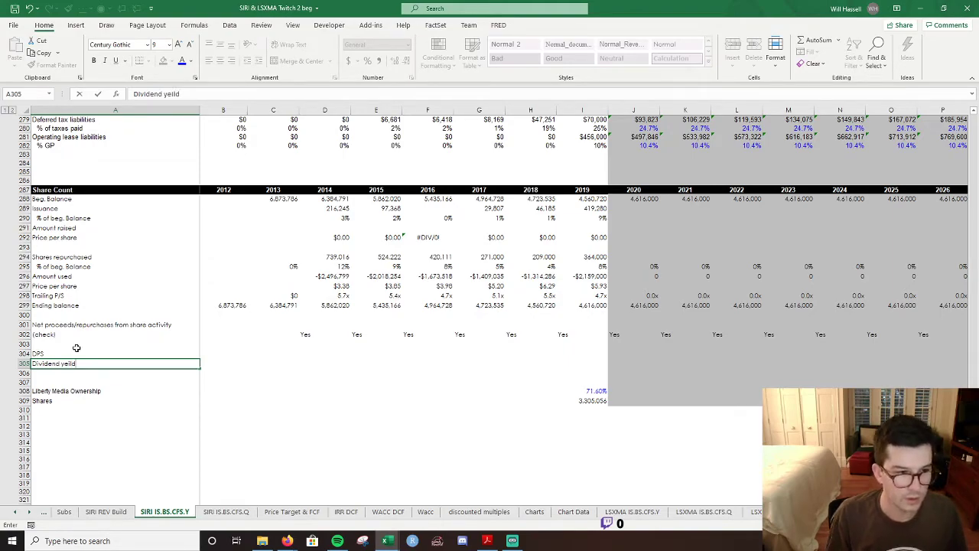
pyautogui.press('Return')
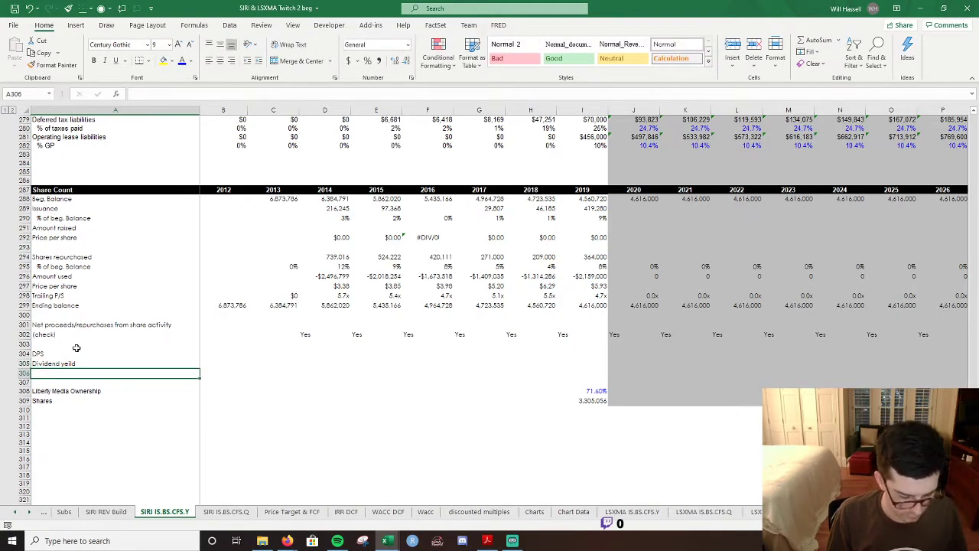
pyautogui.write('D')
pyautogui.write('ividends paid')
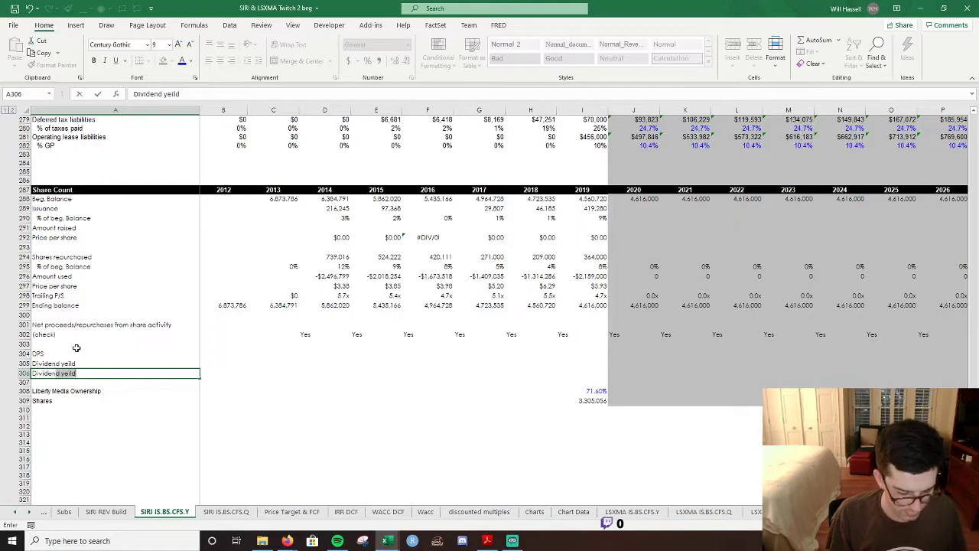
pyautogui.hotkey('ctrl', 'Return')
pyautogui.press('Return')
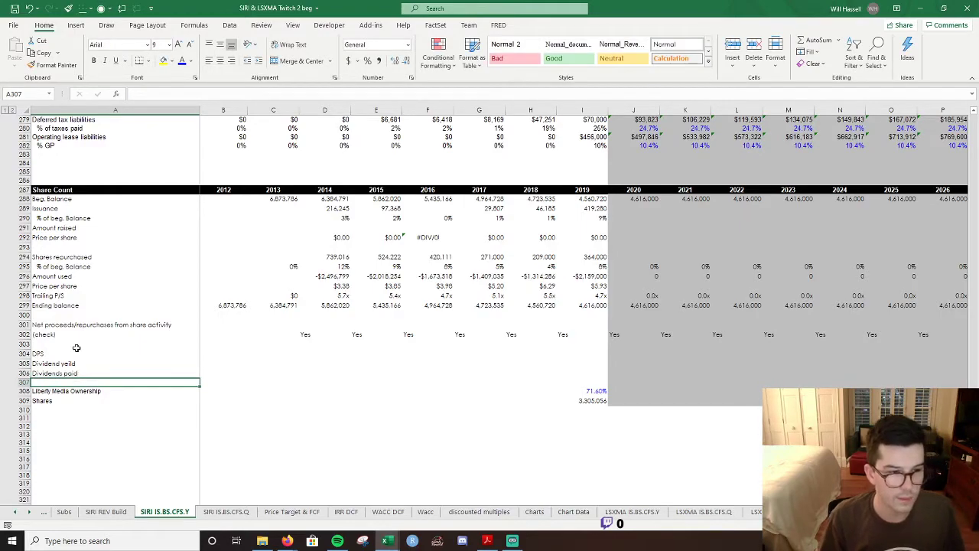
# Link the 2012 DPS cell B304 in the Share Count section to the income statement's DPS in B83.
pyautogui.click(241, 355)
pyautogui.write('=')
pyautogui.scroll(1, 225, 313)
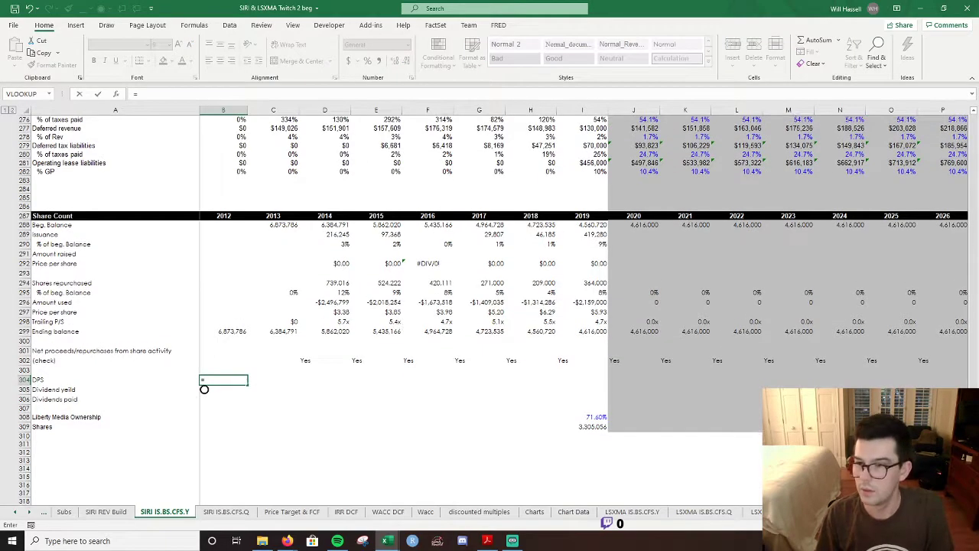
pyautogui.scroll(20, 204, 390)
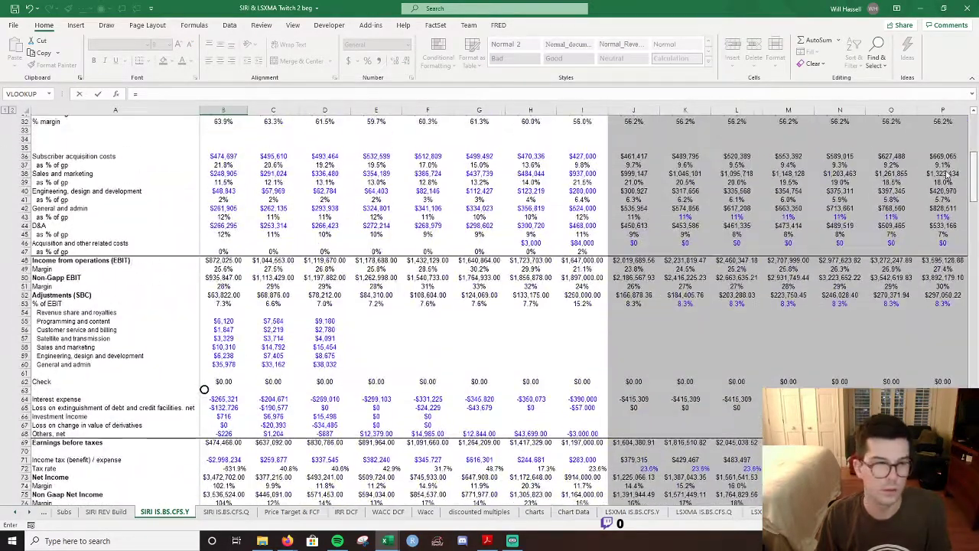
pyautogui.scroll(-20, 939, 134)
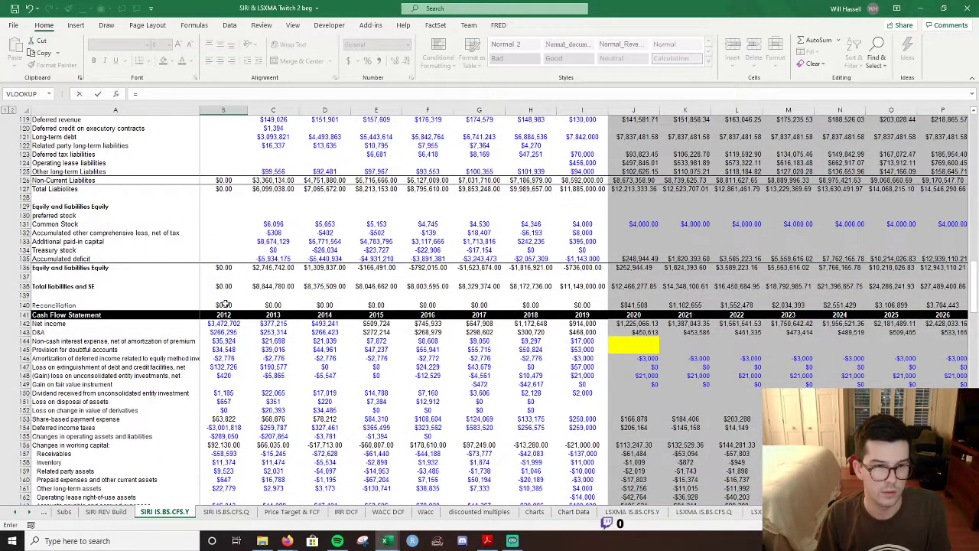
pyautogui.scroll(16, 225, 304)
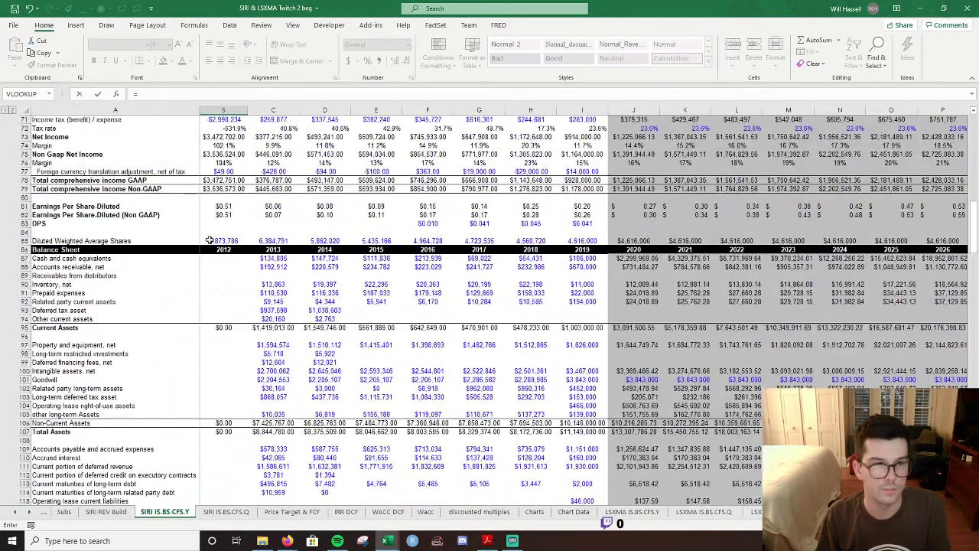
pyautogui.scroll(1, 215, 236)
pyautogui.click(222, 246)
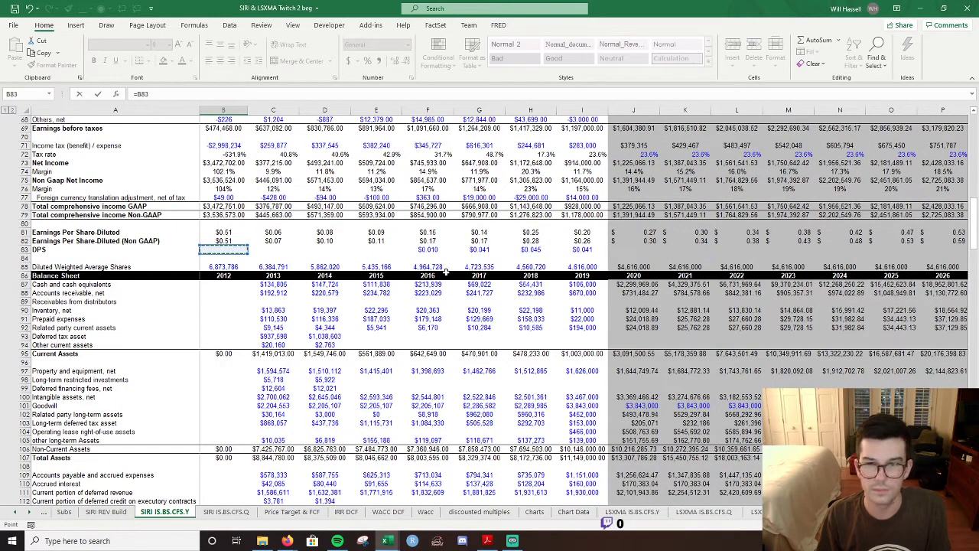
pyautogui.press('Return')
pyautogui.scroll(-4, 448, 274)
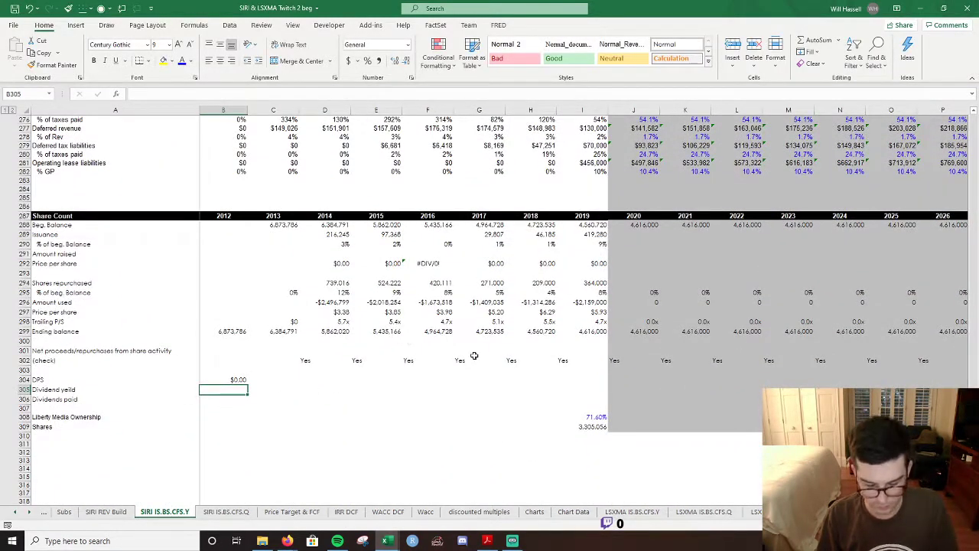
pyautogui.write('=')
pyautogui.scroll(1, 278, 319)
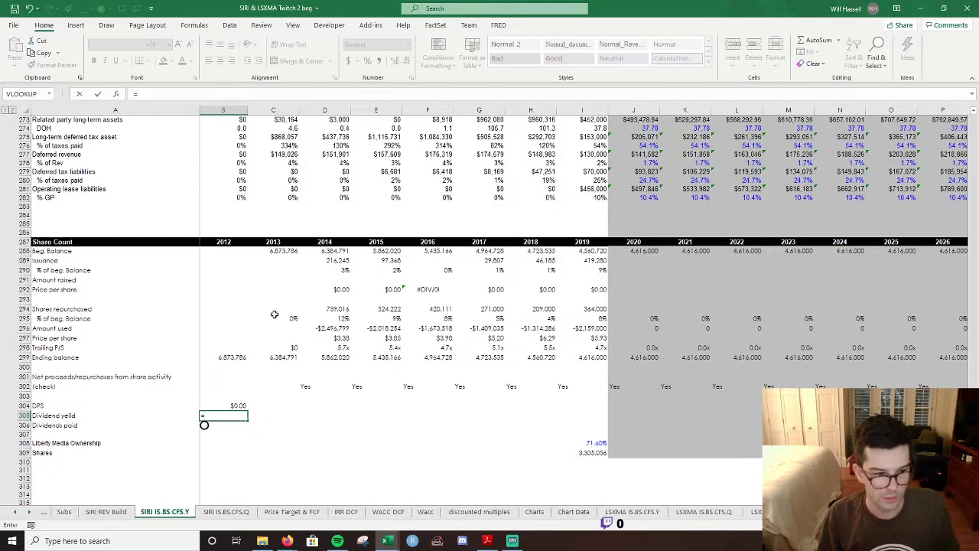
pyautogui.press('Escape')
pyautogui.press('Down')
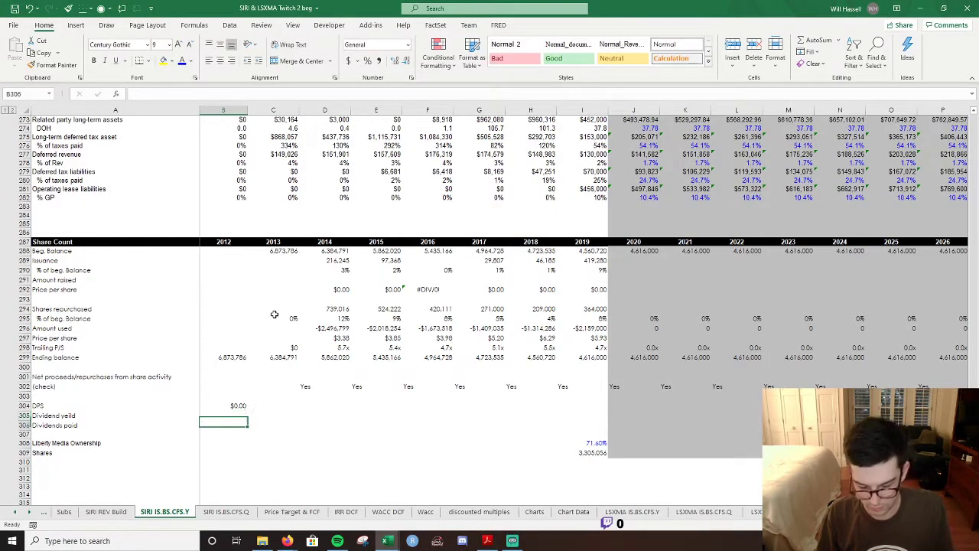
pyautogui.write('=')
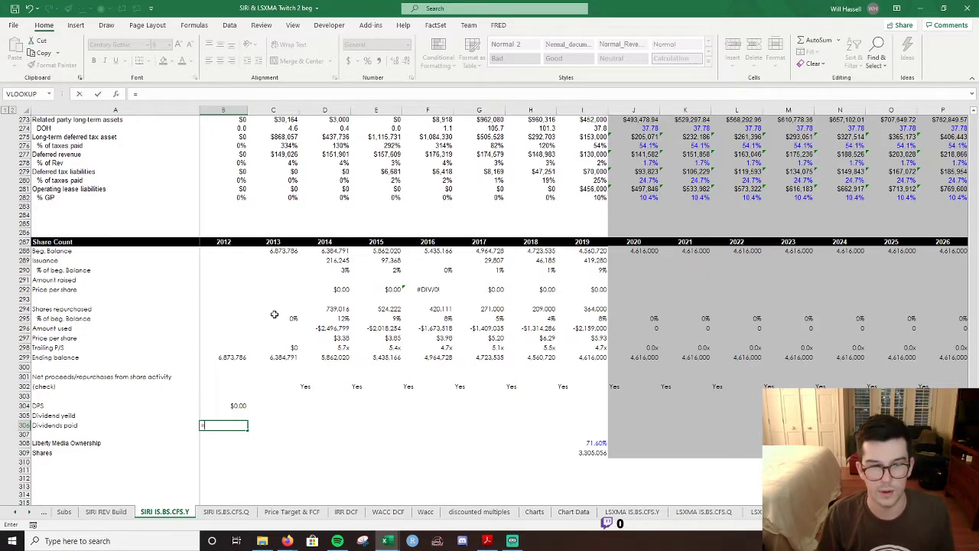
pyautogui.scroll(2, 259, 322)
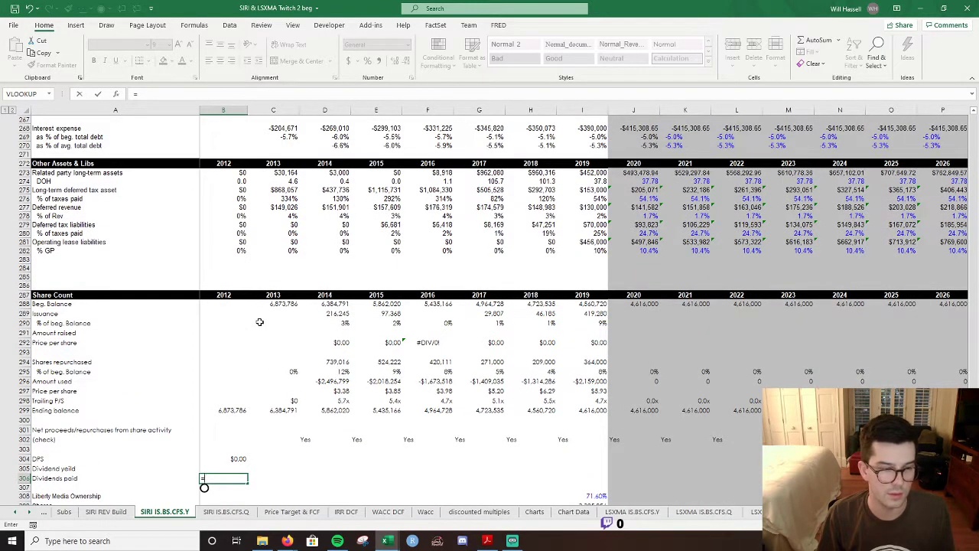
pyautogui.press('Escape')
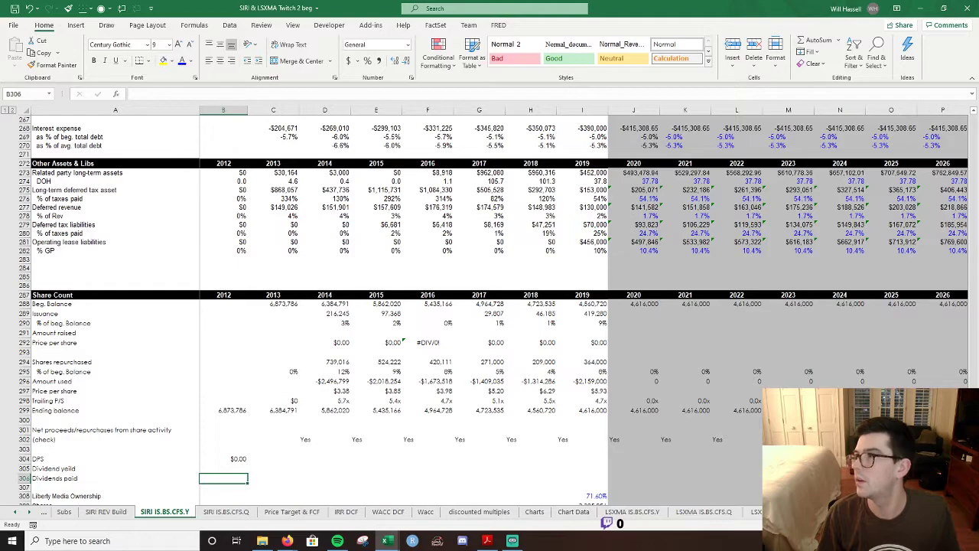
pyautogui.click(286, 541)
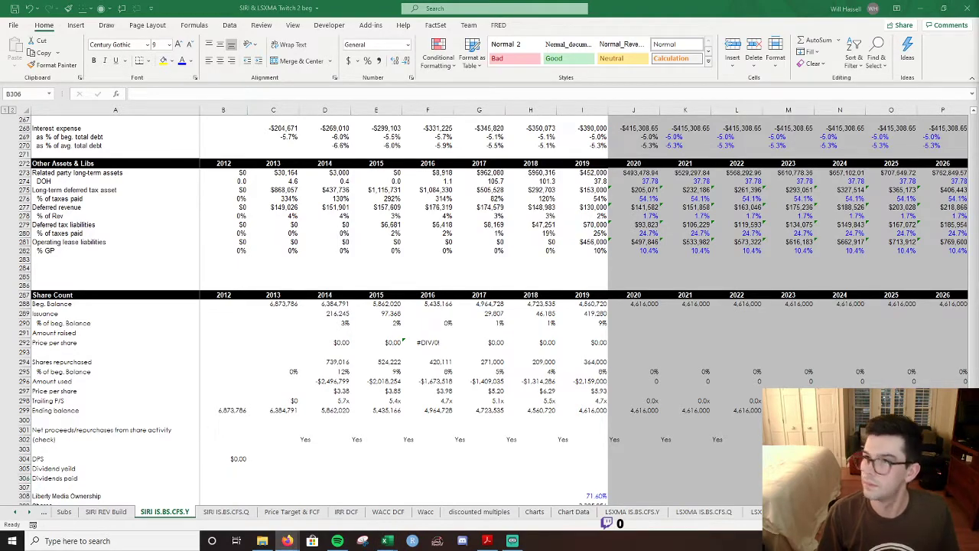
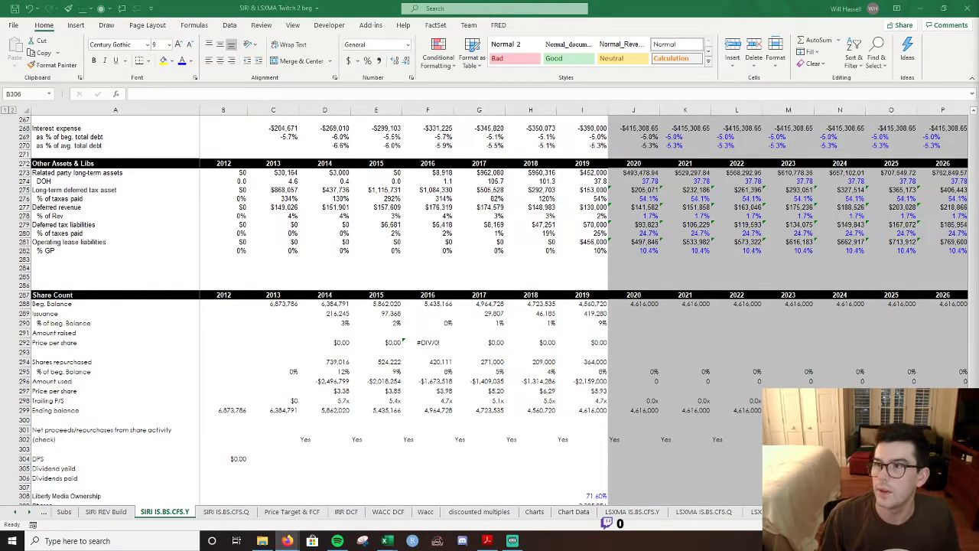
pyautogui.hotkey('alt', 'Tab')
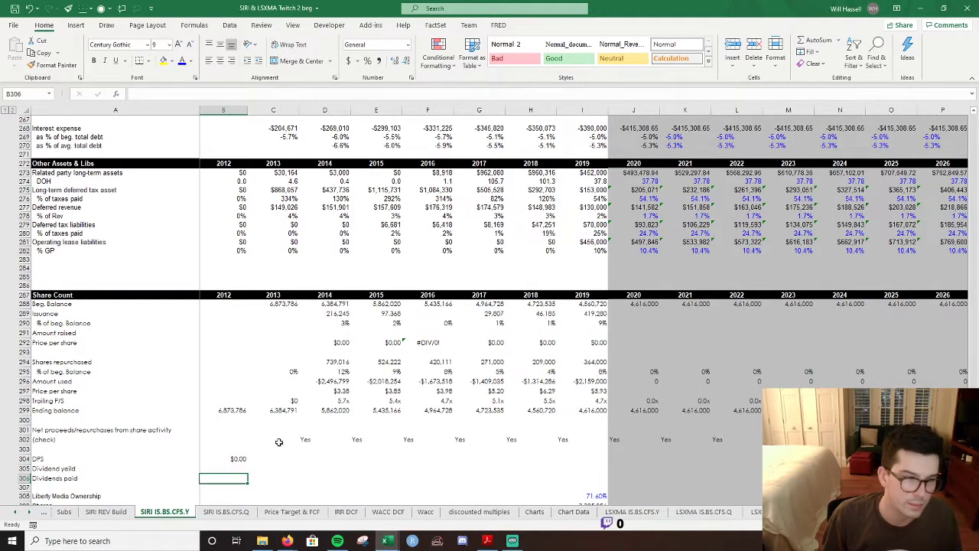
# Link the 2012 Dividends paid cell B306 to the cash flow statement's Dividends paid in B182.
pyautogui.scroll(-1, 279, 442)
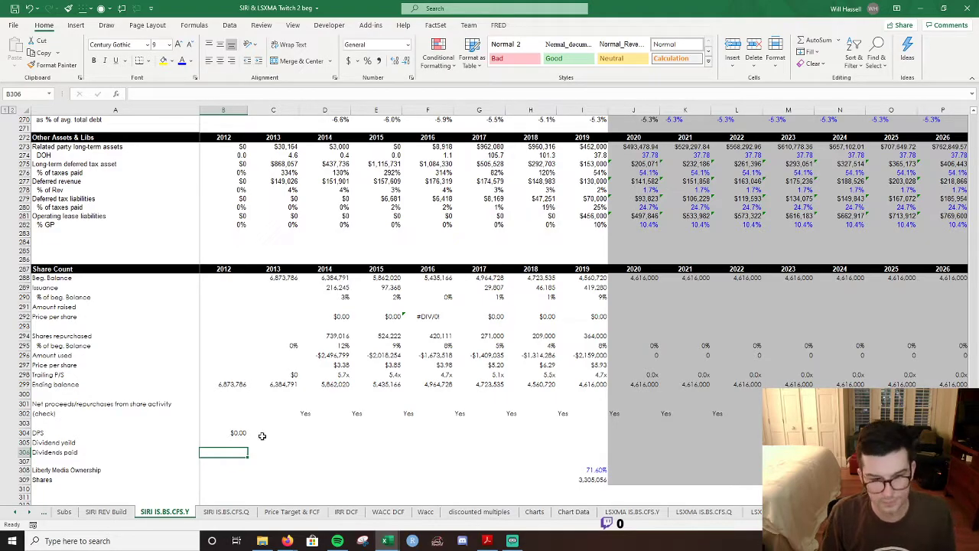
pyautogui.write('=')
pyautogui.scroll(20, 245, 406)
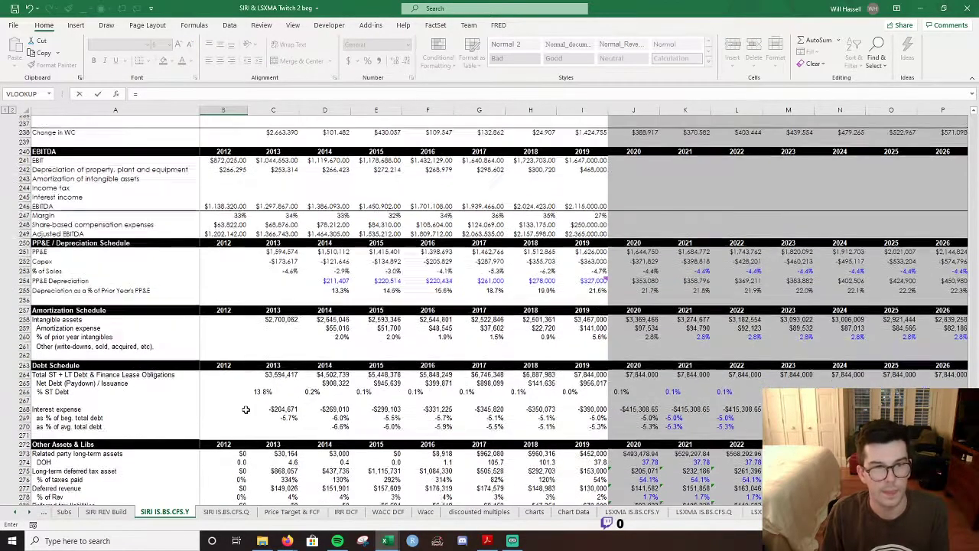
pyautogui.scroll(5, 245, 409)
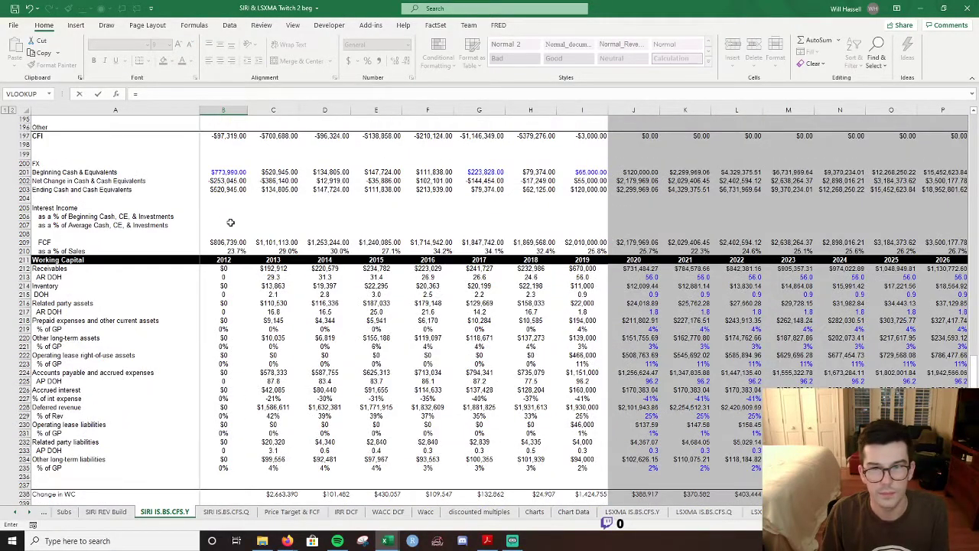
pyautogui.scroll(3, 231, 222)
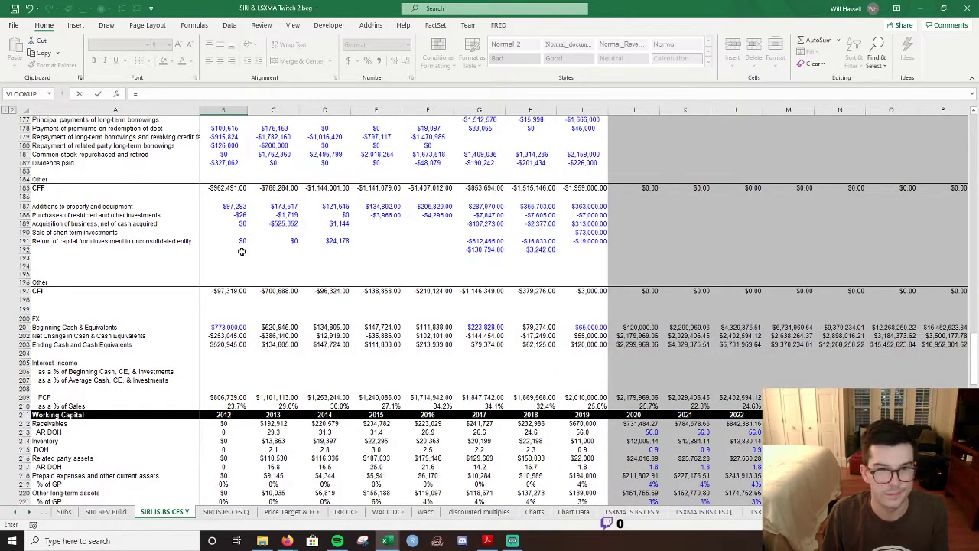
pyautogui.scroll(6, 241, 244)
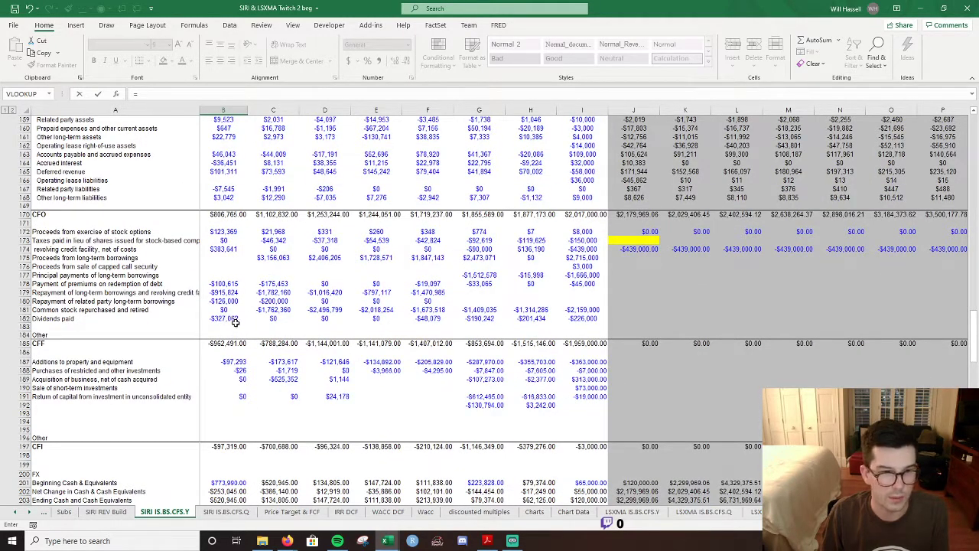
pyautogui.press('Escape')
pyautogui.press('Up')
pyautogui.press('F2')
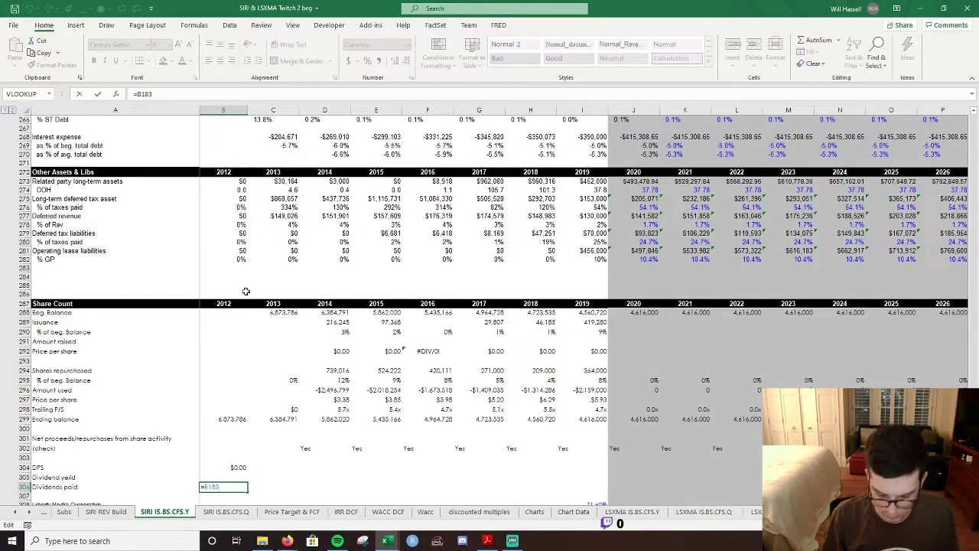
pyautogui.press('Return')
# Fill the DPS link in row 304 from 2012 across the historical years through 2019.
pyautogui.press('Up')
pyautogui.press('Up')
pyautogui.press('Up')
pyautogui.hotkey('shift', 'Right')
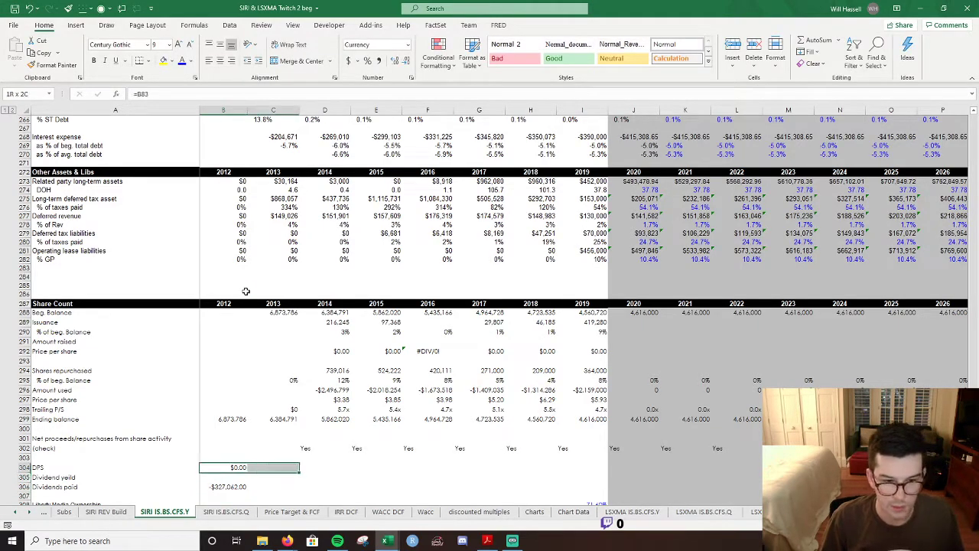
pyautogui.hotkey('shift', 'Right')
pyautogui.hotkey('shift', 'Right')
pyautogui.hotkey('shift', 'Right')
pyautogui.hotkey('shift', 'Right')
pyautogui.hotkey('shift', 'Right')
pyautogui.hotkey('shift', 'Right')
pyautogui.hotkey('ctrl', 'r')
# Fill the Dividends paid link in row 306 from 2012 across through 2019.
pyautogui.press('Down')
pyautogui.press('Down')
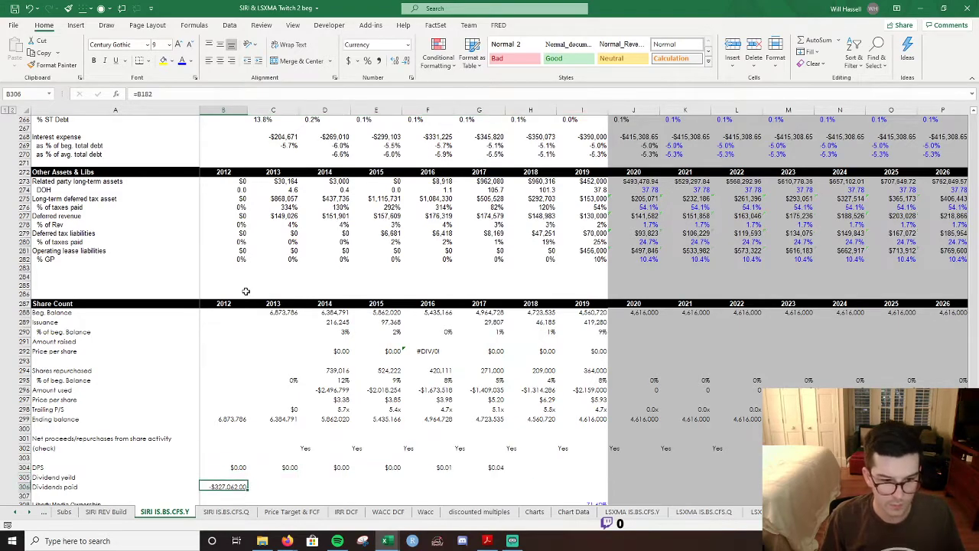
pyautogui.hotkey('shift', 'Right')
pyautogui.hotkey('shift', 'Right')
pyautogui.hotkey('shift', 'Right')
pyautogui.hotkey('shift', 'Right')
pyautogui.hotkey('shift', 'Right')
pyautogui.hotkey('shift', 'Right')
pyautogui.hotkey('shift', 'Right')
pyautogui.hotkey('ctrl', 'r')
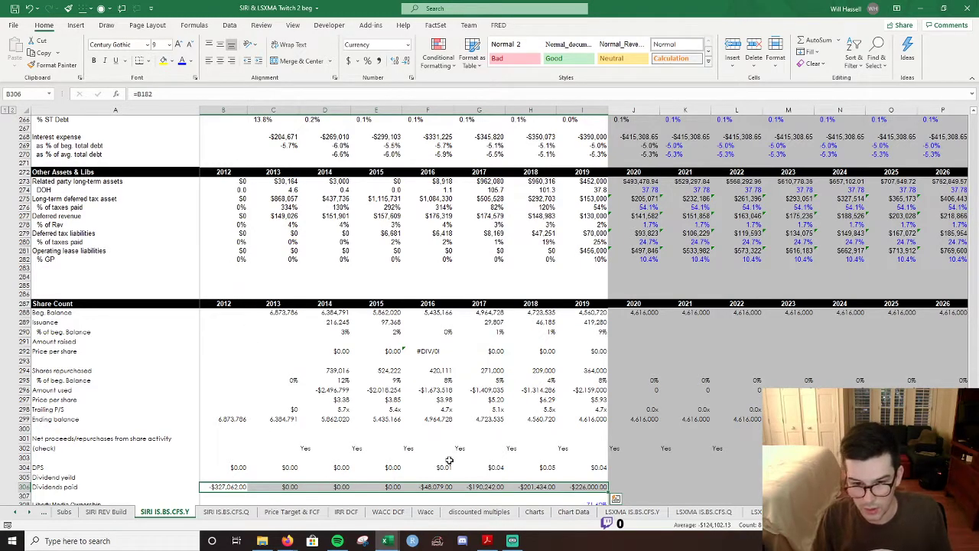
pyautogui.click(629, 467)
pyautogui.moveTo(659, 474)
pyautogui.mouseDown()
pyautogui.moveTo(739, 473)
pyautogui.moveTo(660, 474)
pyautogui.mouseUp()
pyautogui.press('Left')
pyautogui.press('Left')
pyautogui.press('Left')
pyautogui.press('Left')
pyautogui.press('Left')
pyautogui.press('Left')
pyautogui.press('Left')
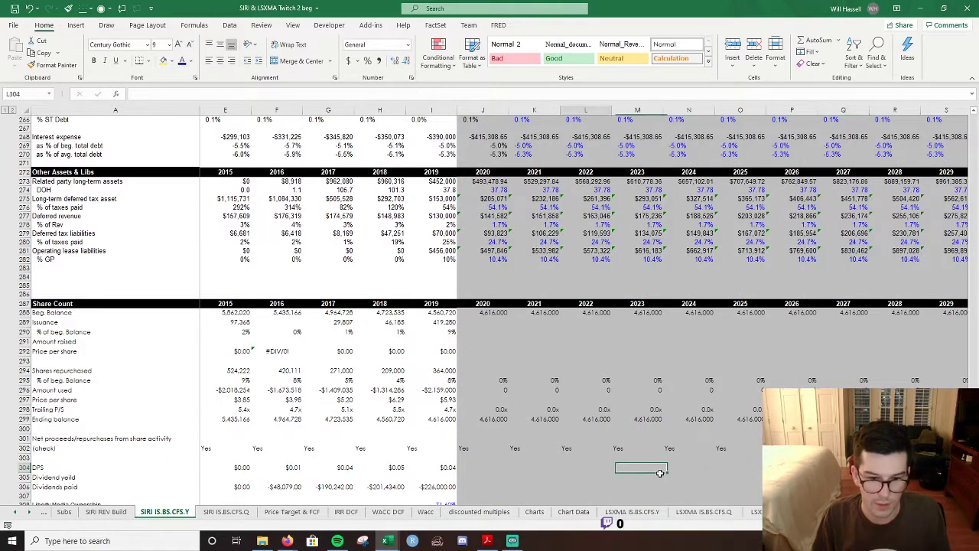
pyautogui.write('=')
pyautogui.press('Left')
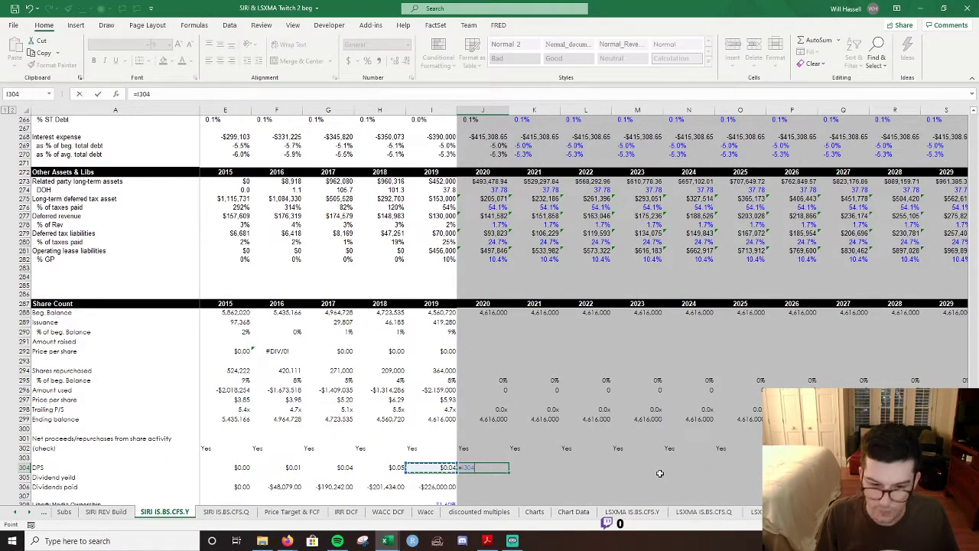
pyautogui.write('*')
pyautogui.press('Return')
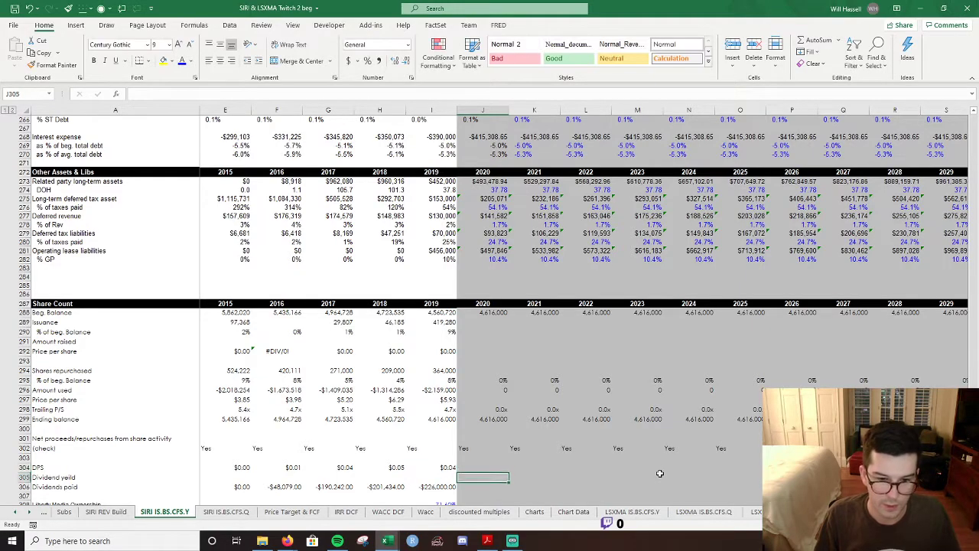
# Replace the "Dividend yeild" label in A305 with "Dividends growth".
pyautogui.click(56, 477)
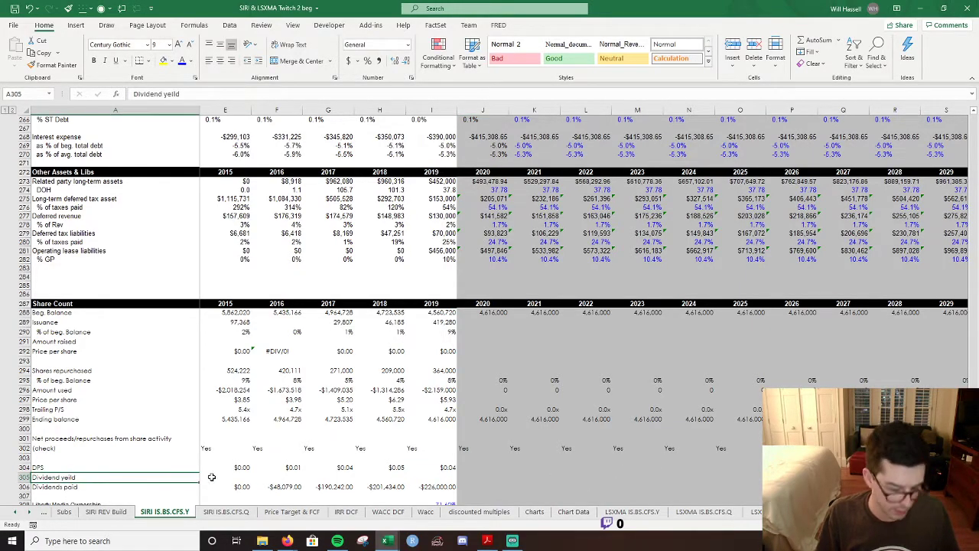
pyautogui.press('Delete')
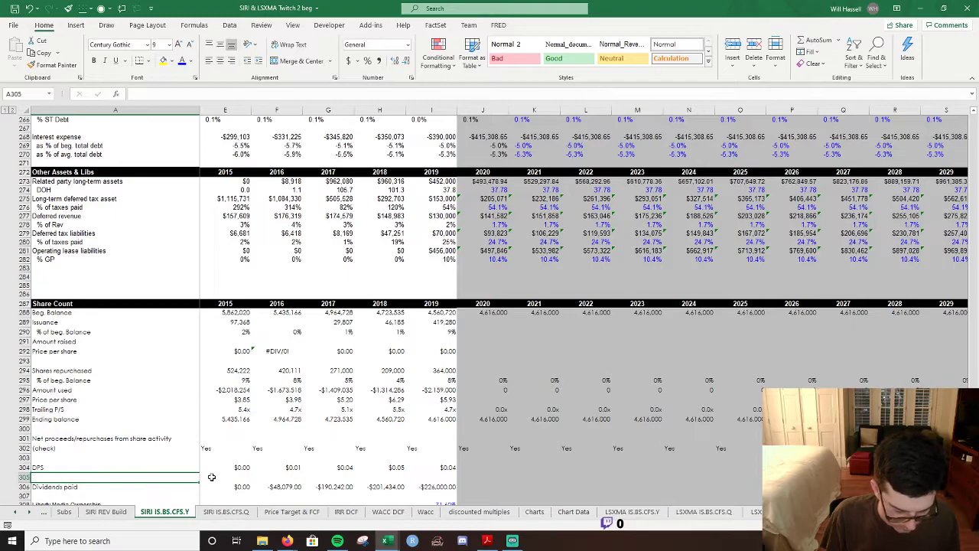
pyautogui.write('Dividends paid')
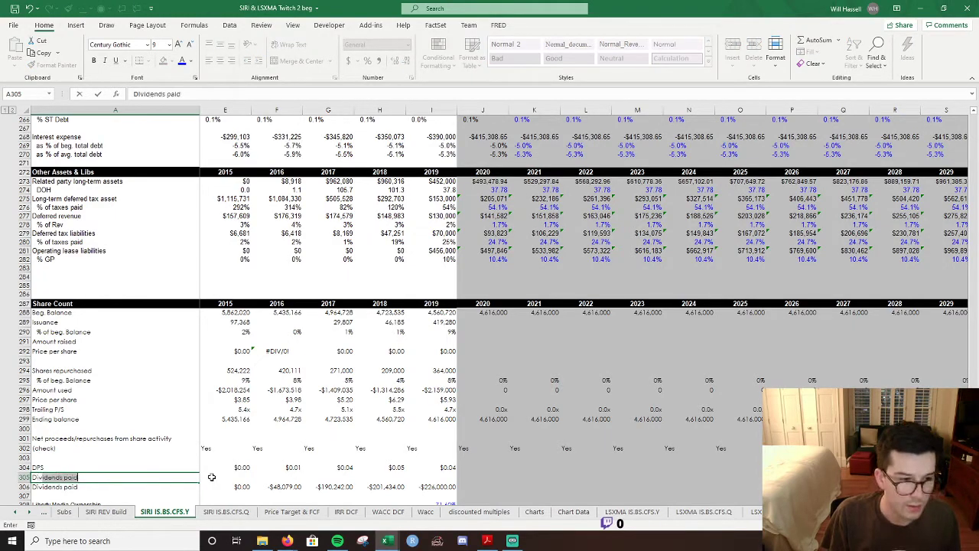
pyautogui.press('Tab')
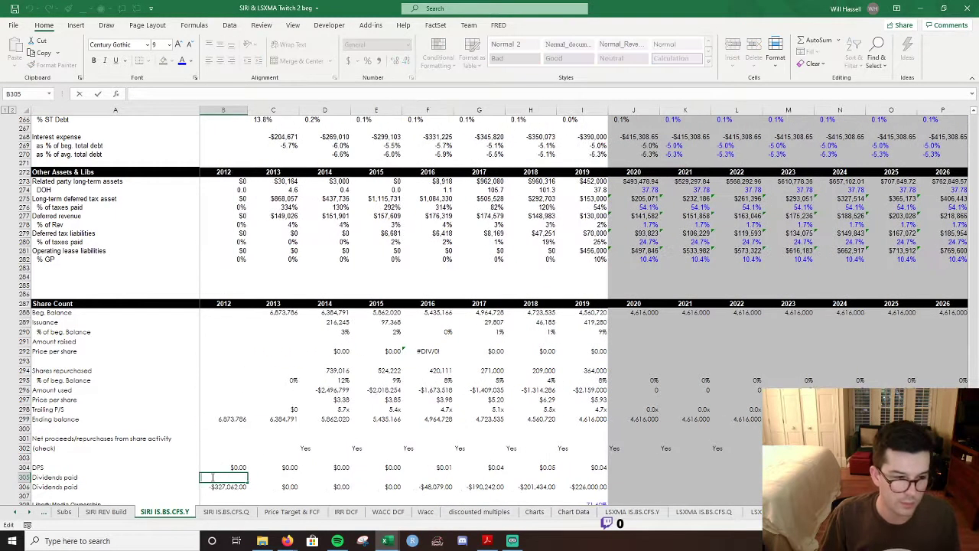
pyautogui.press('Left')
pyautogui.press('F2')
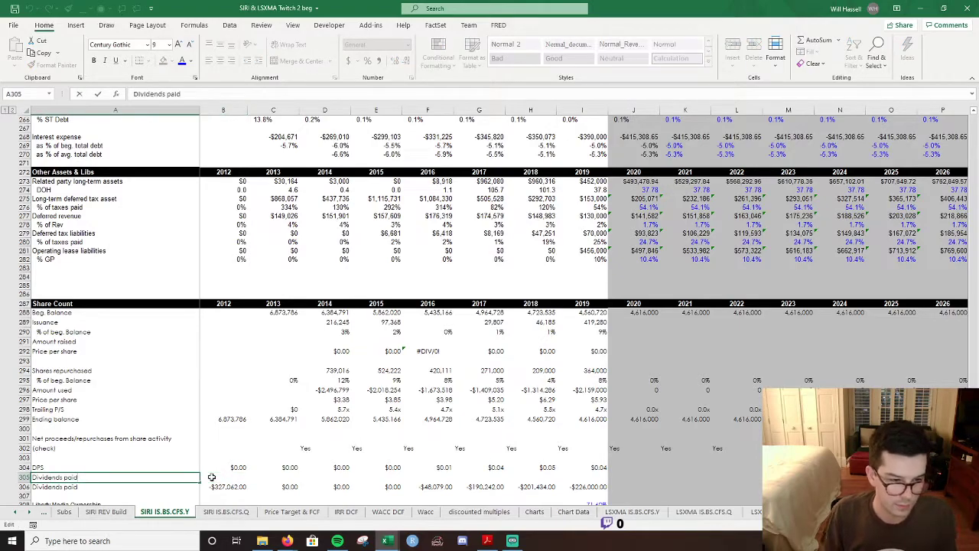
pyautogui.press('BackSpace')
pyautogui.press('BackSpace')
pyautogui.press('BackSpace')
pyautogui.press('BackSpace')
pyautogui.press('BackSpace')
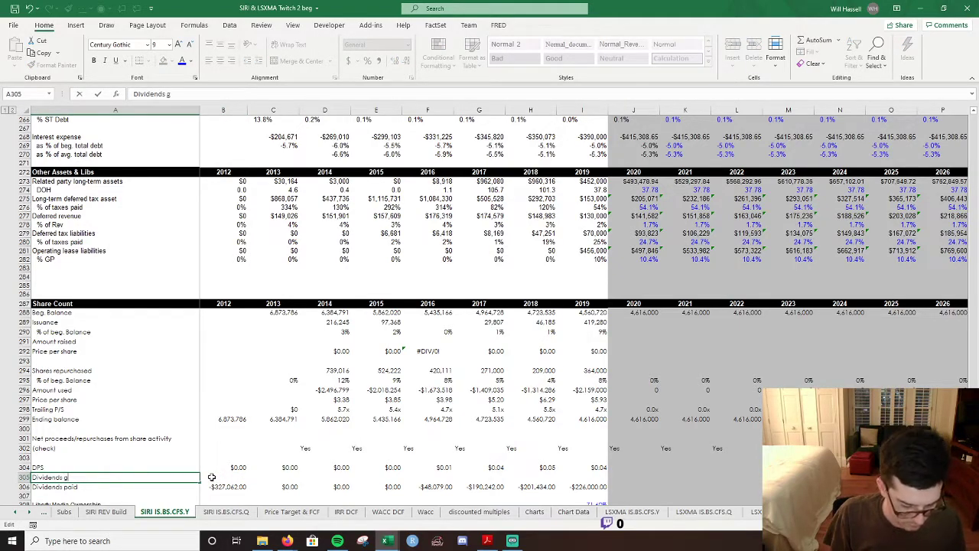
pyautogui.write('growth')
pyautogui.press('Return')
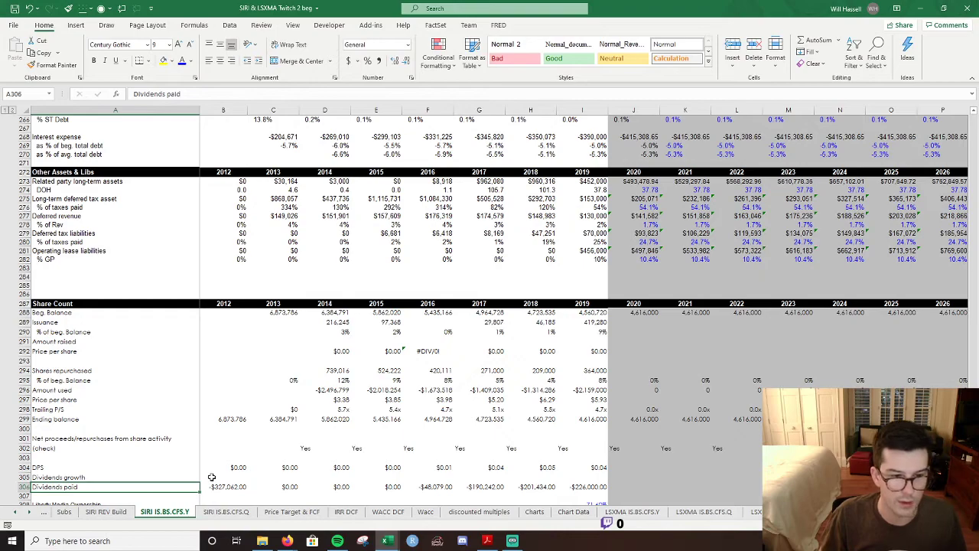
# Calculate 2013 dividend growth in C305 from the DPS row with the formula =C304/B304-1.
pyautogui.press('Right')
pyautogui.press('Right')
pyautogui.press('Up')
pyautogui.write('=')
pyautogui.press('Up')
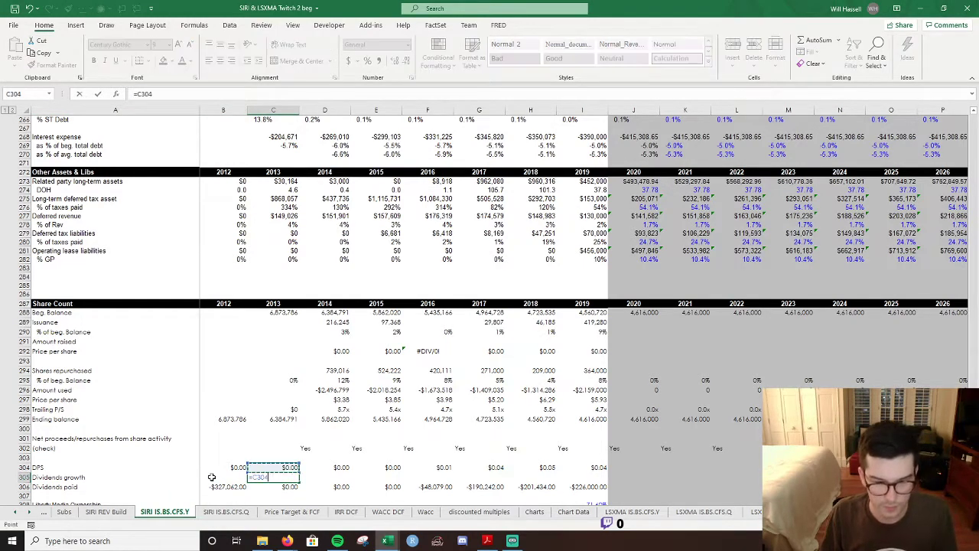
pyautogui.write('/')
pyautogui.press('Left')
pyautogui.press('Up')
pyautogui.write('-')
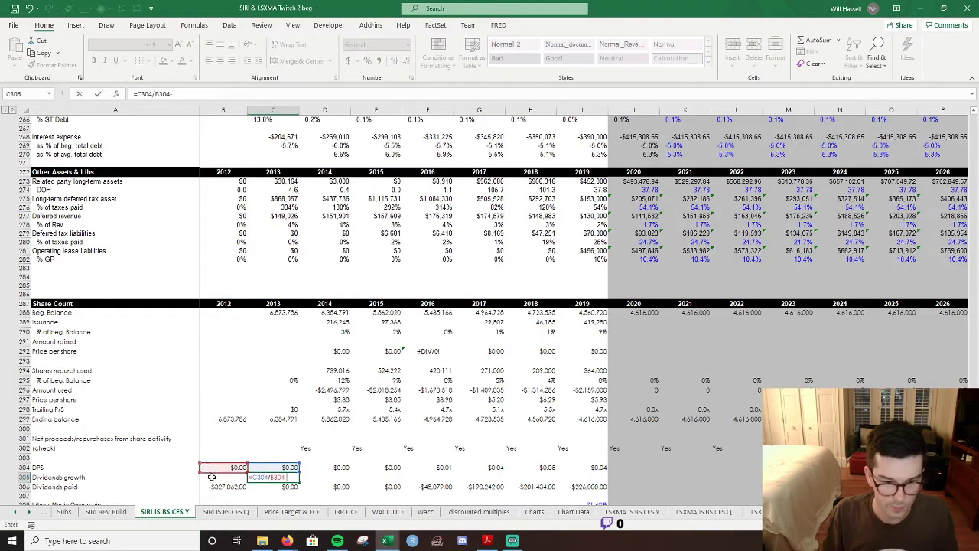
pyautogui.press('Return')
pyautogui.press('Up')
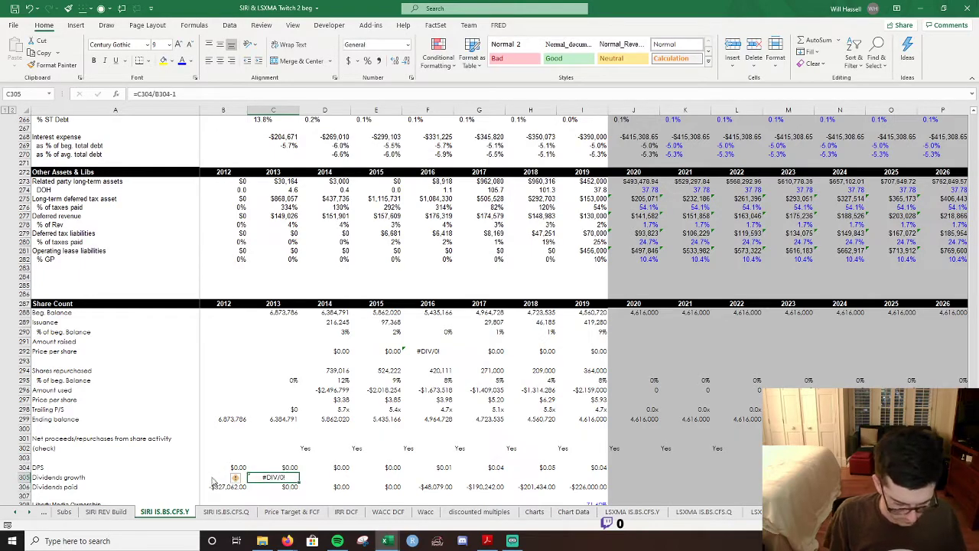
# Format the Dividends growth cells for 2013 to 2019 as percentages and fill the growth formula across them.
pyautogui.hotkey('shift', 'Right')
pyautogui.hotkey('shift', 'Right')
pyautogui.hotkey('shift', 'Right')
pyautogui.hotkey('shift', 'Right')
pyautogui.hotkey('shift', 'Right')
pyautogui.hotkey('shift', 'Right')
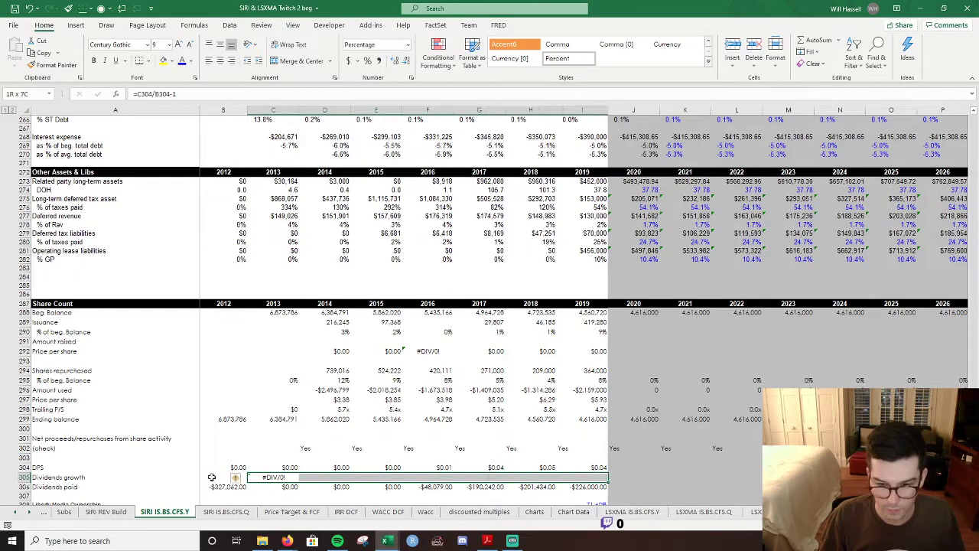
pyautogui.hotkey('ctrl', 'r')
# Clear the Dividends growth formulas that return division errors for 2013 through 2016.
pyautogui.hotkey('shift', 'Left')
pyautogui.hotkey('shift', 'Left')
pyautogui.hotkey('shift', 'Left')
pyautogui.hotkey('shift', 'Left')
pyautogui.hotkey('shift', 'Left')
pyautogui.hotkey('shift', 'Left')
pyautogui.hotkey('shift', 'Right')
pyautogui.hotkey('shift', 'Right')
pyautogui.hotkey('shift', 'Right')
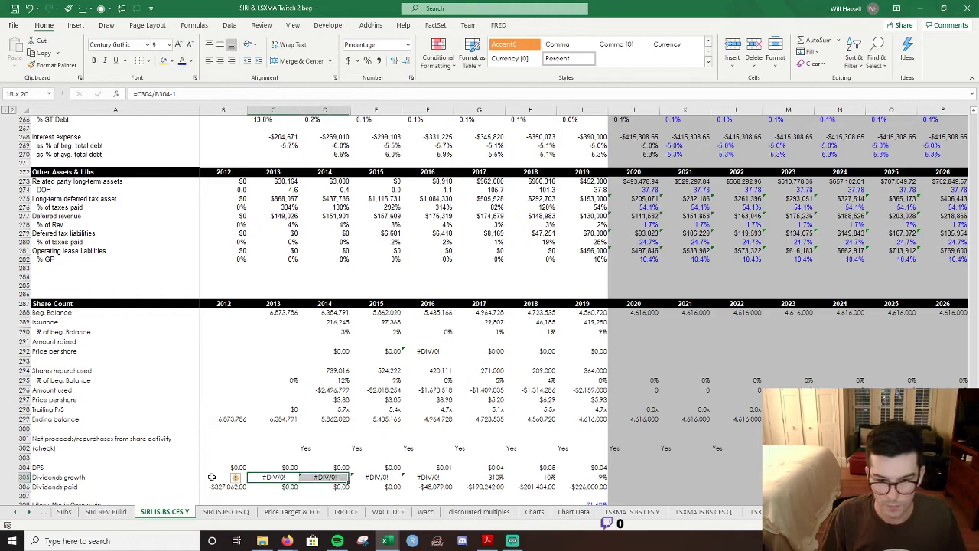
pyautogui.press('Delete')
# Enter a 2% Dividends growth assumption for 2020 in J305.
pyautogui.press('Right')
pyautogui.press('Right')
pyautogui.press('Right')
pyautogui.press('Right')
pyautogui.press('Right')
pyautogui.press('Right')
pyautogui.press('Right')
pyautogui.press('Right')
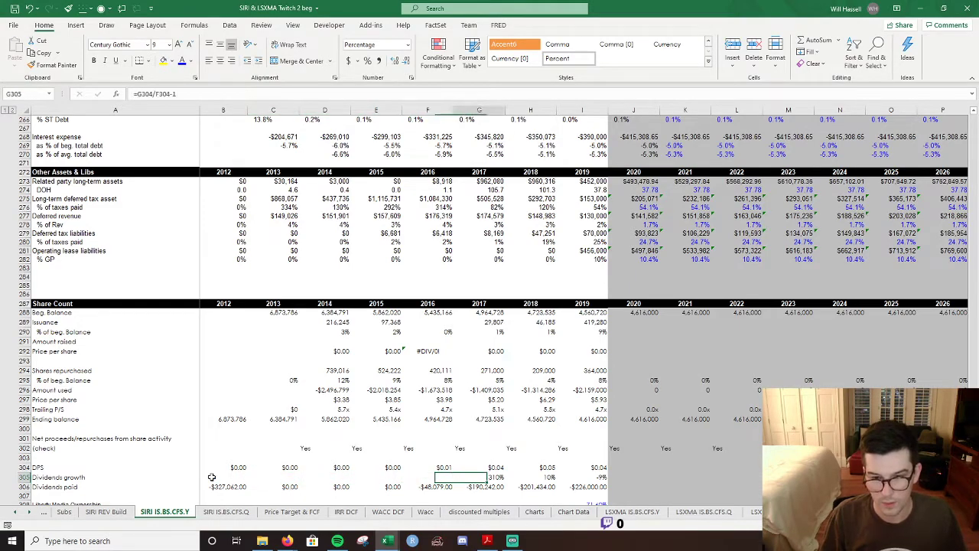
pyautogui.press('Right')
pyautogui.press('Left')
pyautogui.press('Left')
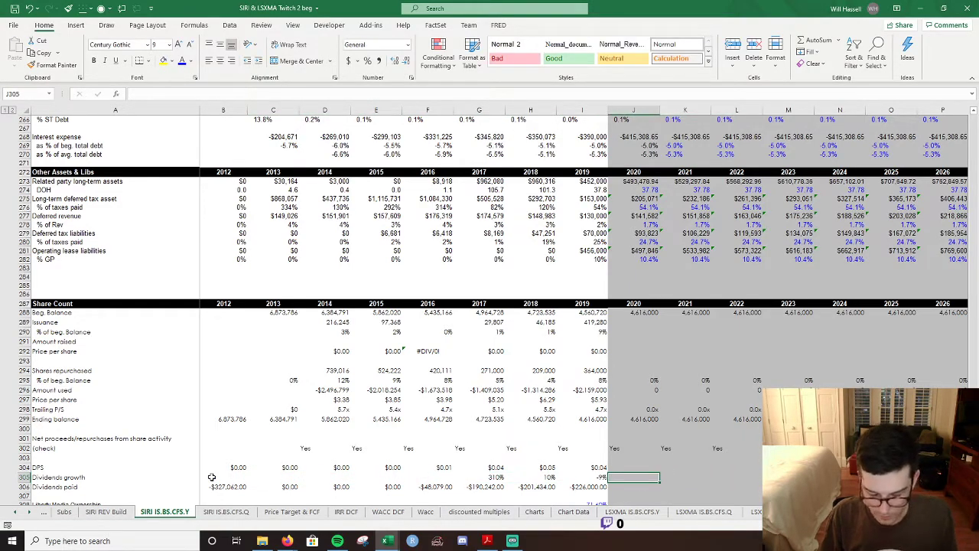
pyautogui.write('2')
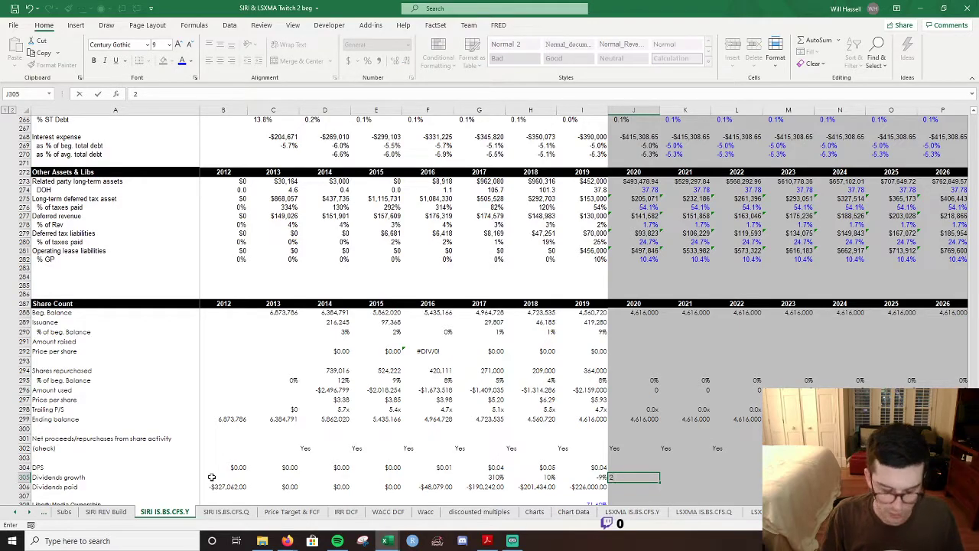
pyautogui.write('%')
pyautogui.hotkey('ctrl', 'Return')
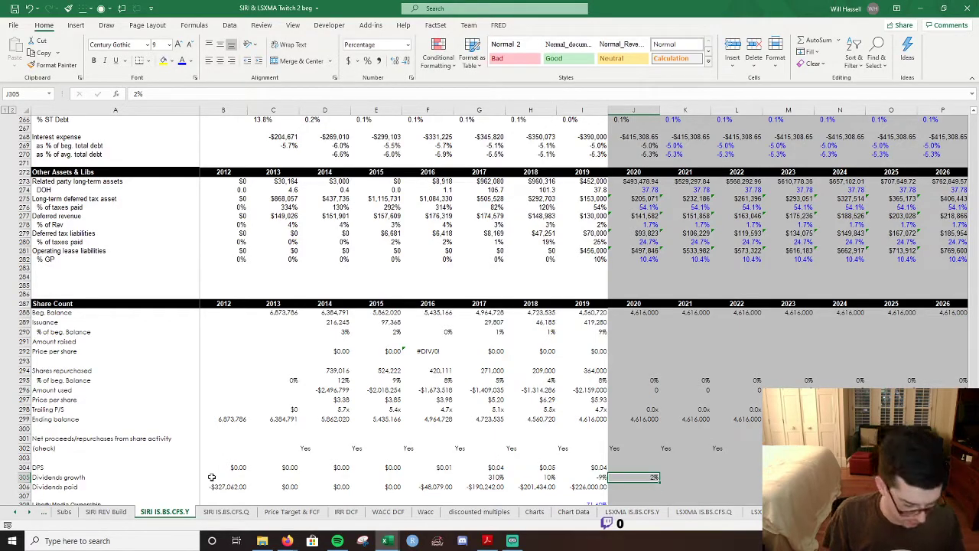
# Color the 2020 Dividends growth assumption in J305 with blue font.
pyautogui.hotkey('alt', 'h')
pyautogui.press('c')
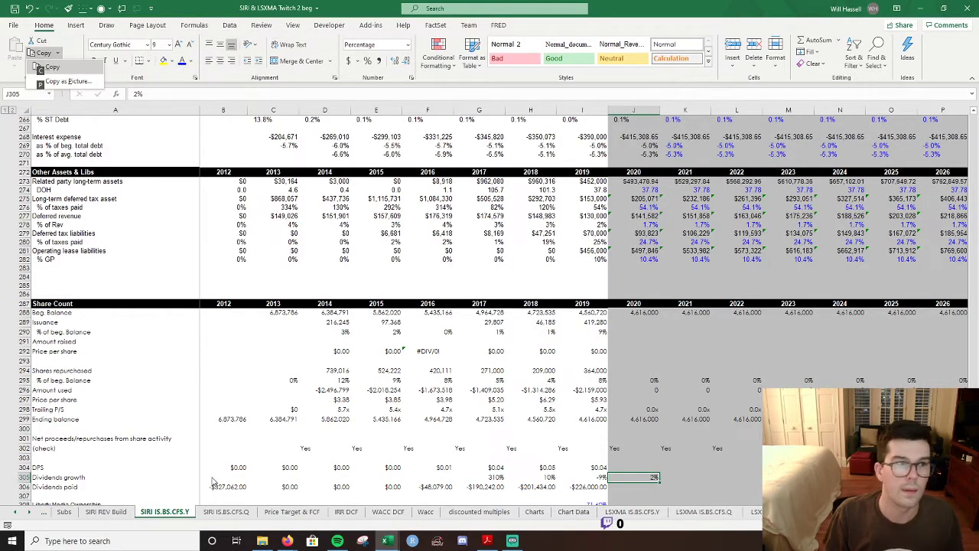
pyautogui.press('Escape')
pyautogui.press('alt')
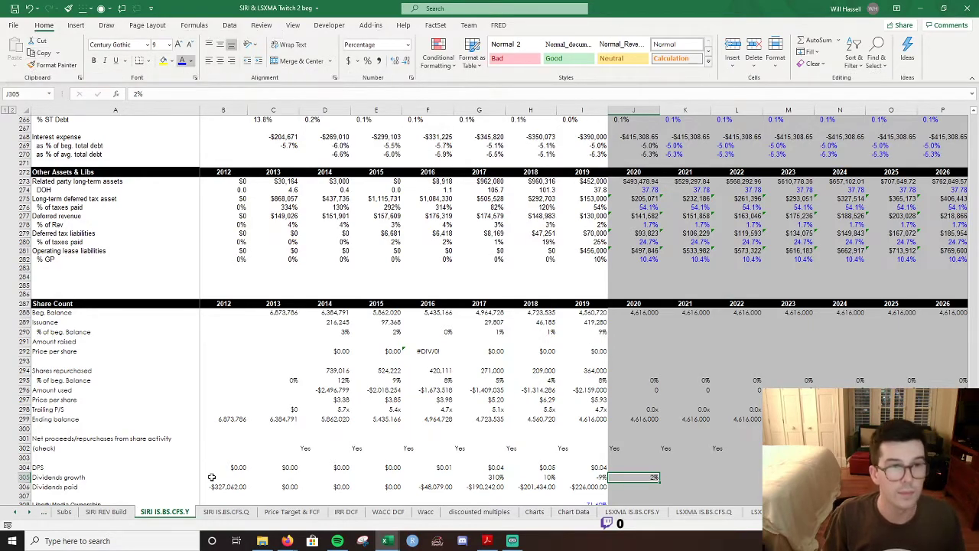
pyautogui.press('h')
pyautogui.press('Up')
pyautogui.press('n')
# Fill the 2% Dividends growth assumption from 2020 across the forecast years through 2031.
pyautogui.hotkey('shift', 'Right')
pyautogui.hotkey('shift', 'Right')
pyautogui.hotkey('shift', 'Right')
pyautogui.hotkey('shift', 'Right')
pyautogui.hotkey('shift', 'Right')
pyautogui.hotkey('shift', 'Right')
pyautogui.hotkey('shift', 'Right')
pyautogui.hotkey('shift', 'Right')
pyautogui.hotkey('shift', 'Right')
pyautogui.hotkey('shift', 'Right')
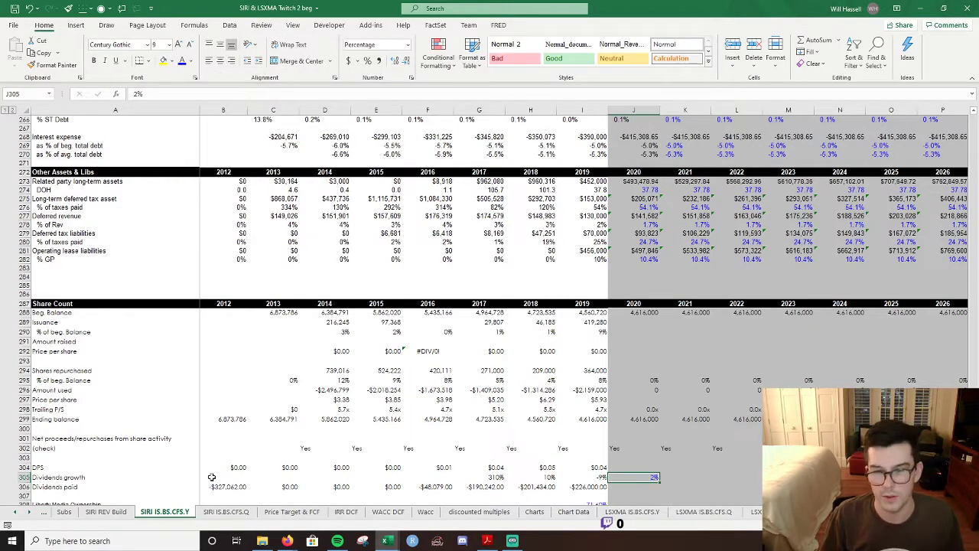
pyautogui.hotkey('shift', 'Right')
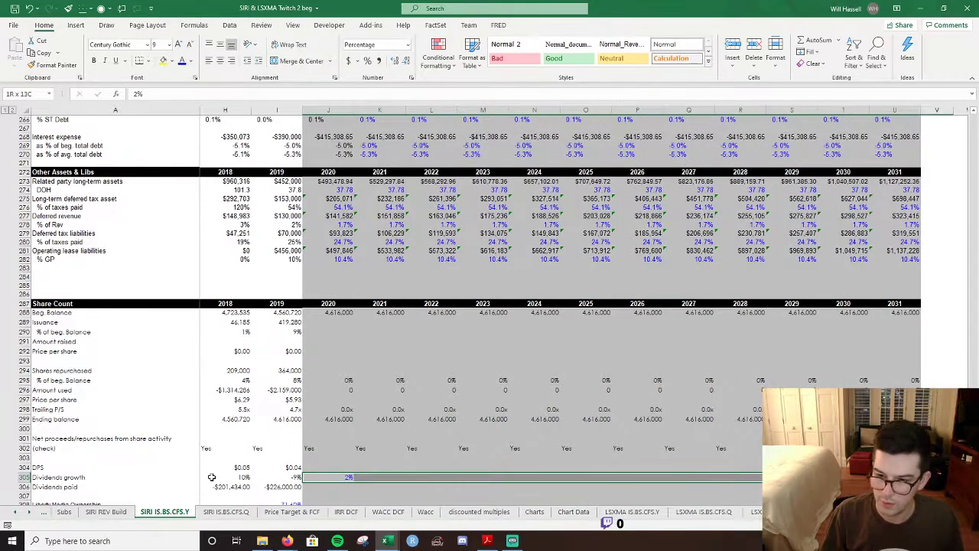
pyautogui.hotkey('ctrl', 'r')
# Project the 2020 DPS in J304 from the prior year's DPS and the growth rate using =I304*(1+J305).
pyautogui.press('Up')
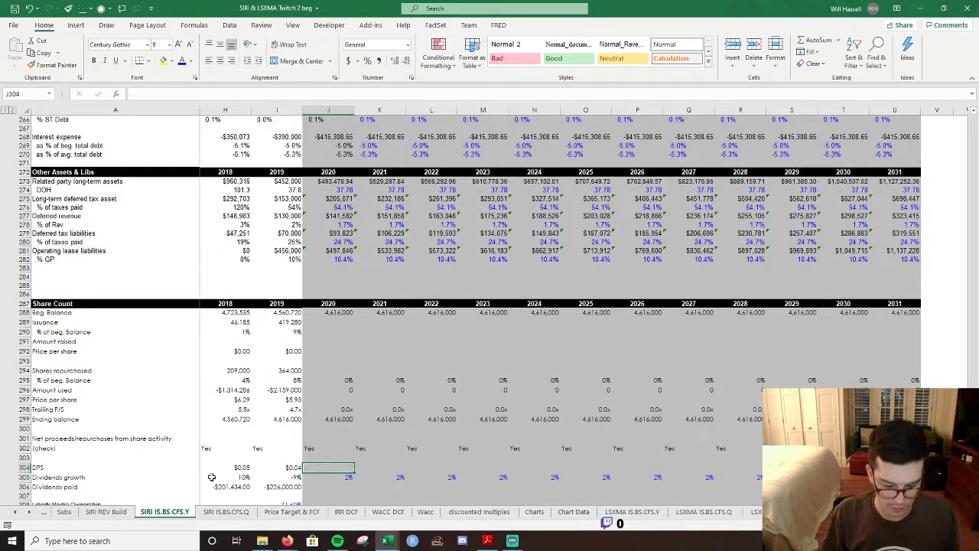
pyautogui.write('=')
pyautogui.press('Left')
pyautogui.write('*(1+')
pyautogui.press('Down')
pyautogui.write(')')
pyautogui.hotkey('ctrl', 'Return')
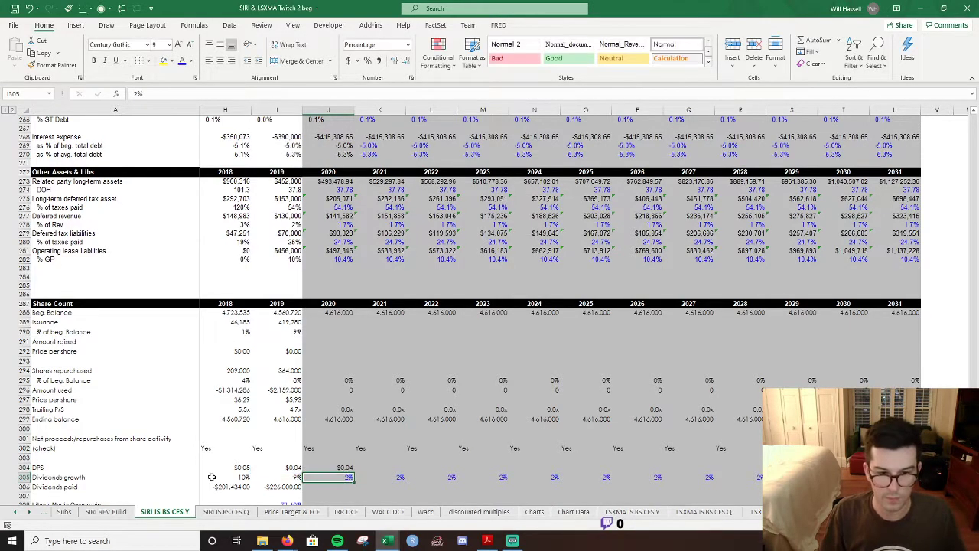
# Fill the 2020 DPS projection formula across the forecast years through 2031.
pyautogui.hotkey('shift', 'Right')
pyautogui.hotkey('shift', 'Right')
pyautogui.hotkey('shift', 'Right')
pyautogui.hotkey('shift', 'Right')
pyautogui.hotkey('shift', 'Right')
pyautogui.hotkey('shift', 'Right')
pyautogui.hotkey('shift', 'Right')
pyautogui.hotkey('shift', 'Right')
pyautogui.hotkey('shift', 'Right')
pyautogui.hotkey('shift', 'Right')
pyautogui.hotkey('shift', 'Right')
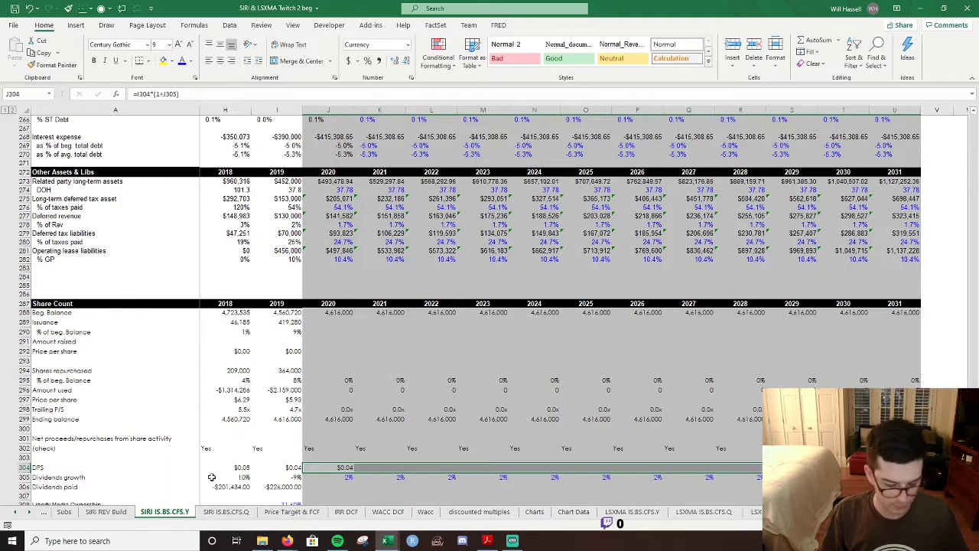
pyautogui.hotkey('ctrl', 'r')
pyautogui.press('Left')
pyautogui.press('Right')
pyautogui.press('Left')
pyautogui.press('Right')
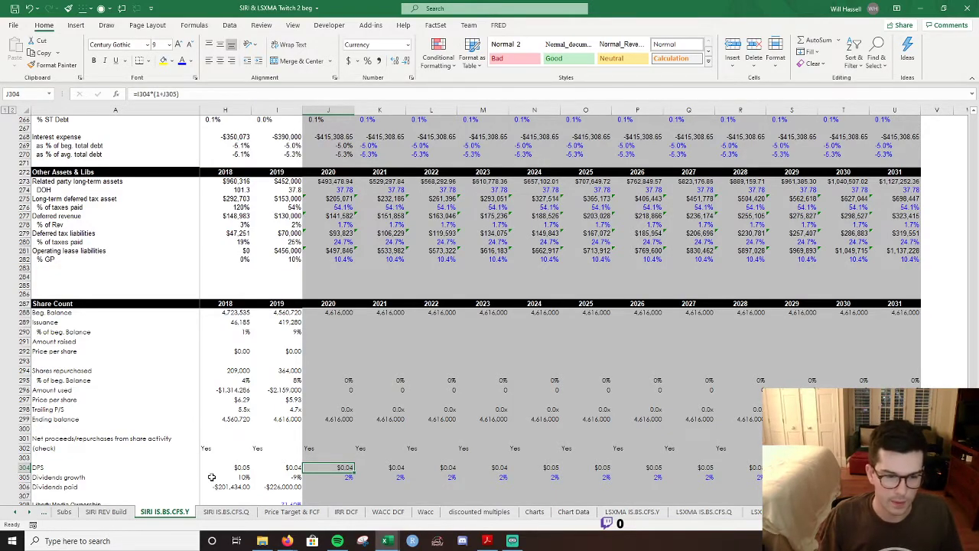
# Rebase the 2017 Dividends growth formula in G305 on dividends paid, using =G306/F306-1.
pyautogui.press('Left')
pyautogui.press('Down')
pyautogui.press('Left')
pyautogui.press('Left')
pyautogui.press('Left')
pyautogui.press('Left')
pyautogui.press('Left')
pyautogui.press('Right')
pyautogui.press('Right')
pyautogui.press('Right')
pyautogui.press('F2')
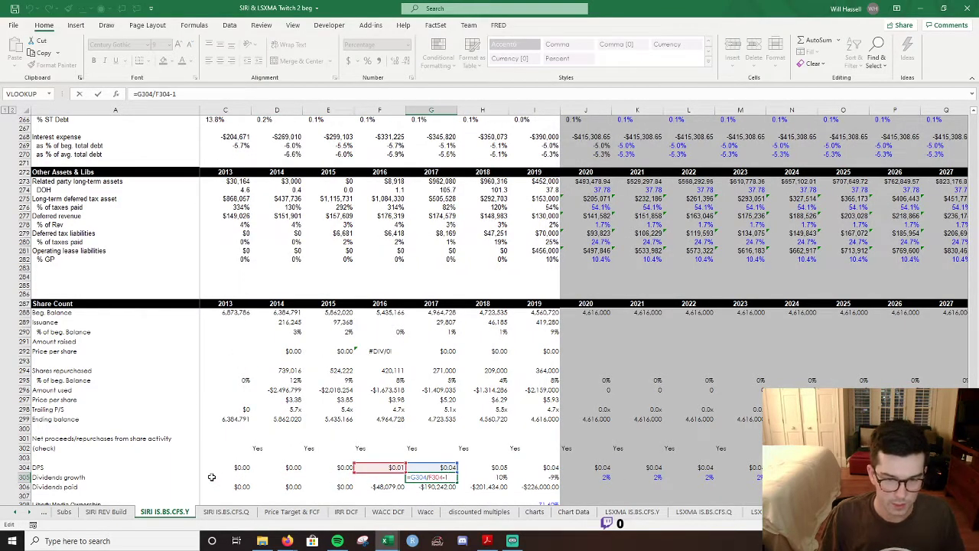
pyautogui.moveTo(367, 475); pyautogui.dragTo(368, 494)
pyautogui.moveTo(444, 466); pyautogui.dragTo(444, 486)
pyautogui.press('Return')
pyautogui.press('Up')
# Copy the revised 2017 Dividends growth formula to 2018 and 2019 in H305 and I305.
pyautogui.hotkey('ctrl', 'c')
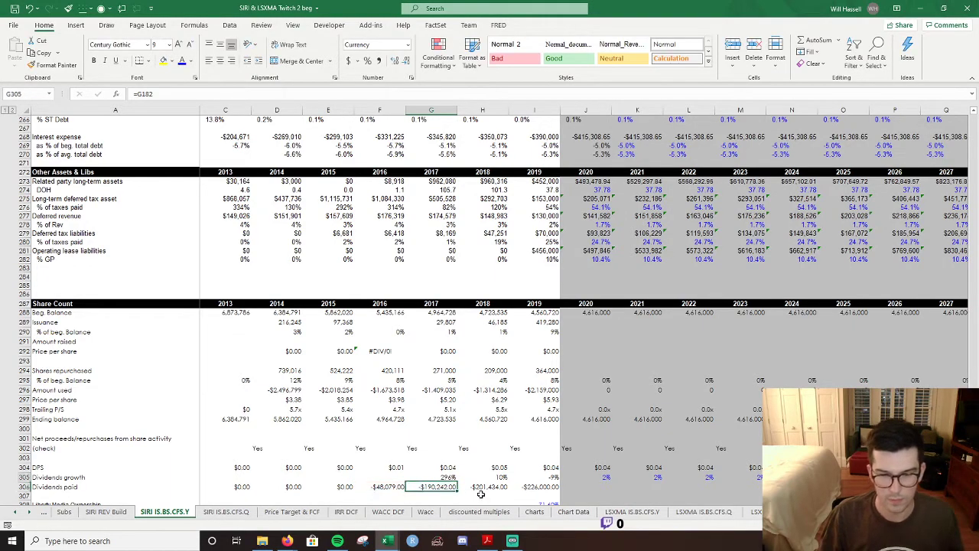
pyautogui.press('Right')
pyautogui.hotkey('ctrl', 'v')
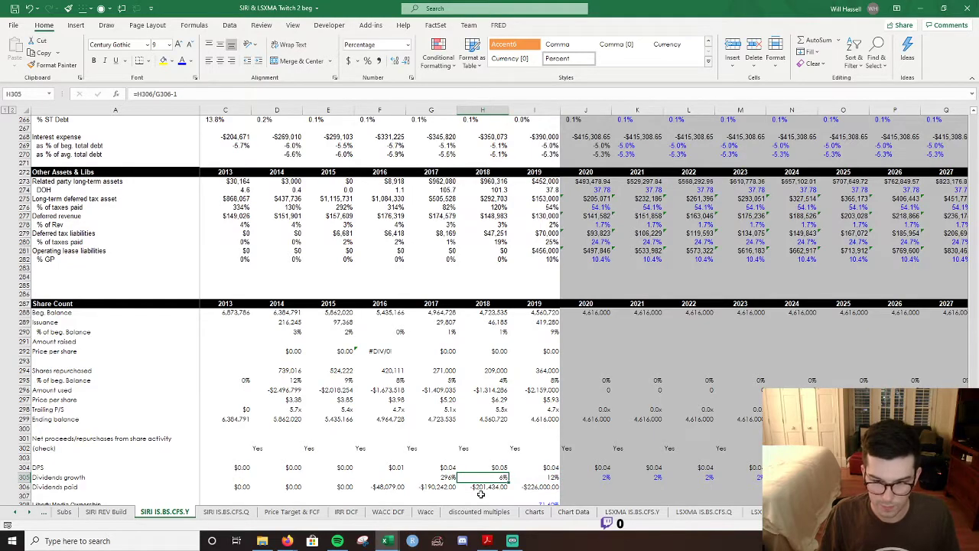
pyautogui.press('Right')
pyautogui.hotkey('ctrl', 'v')
pyautogui.press('Right')
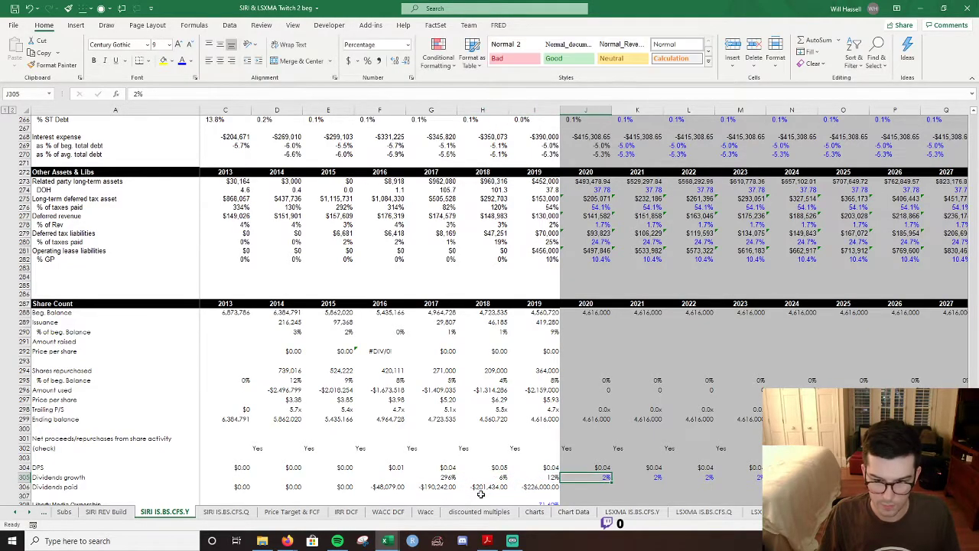
# Clear the projected DPS formulas for 2020 through 2031 in row 304.
pyautogui.press('Up')
pyautogui.press('Delete')
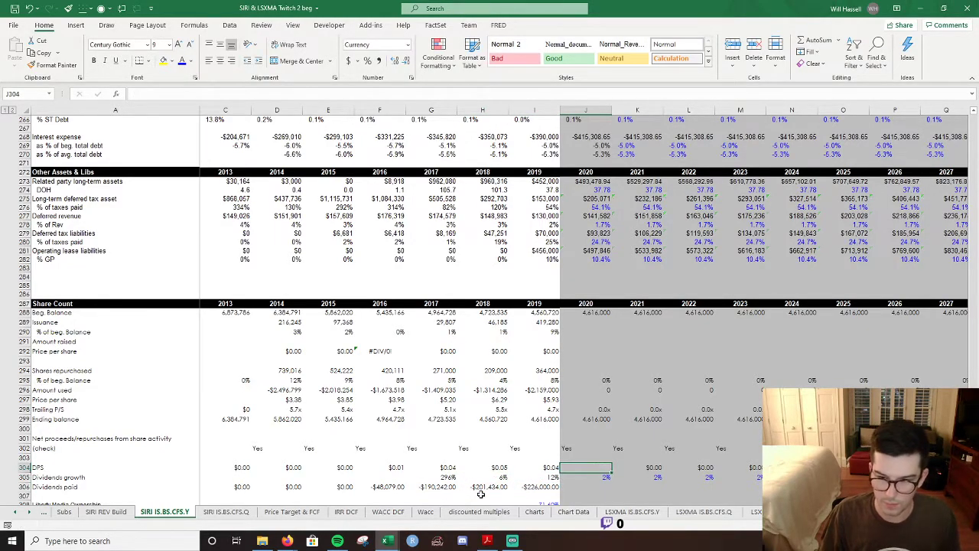
pyautogui.press('Right')
pyautogui.hotkey('ctrl', 'Right')
pyautogui.press('Right')
pyautogui.hotkey('ctrl', 'Left')
pyautogui.hotkey('ctrl', 'Left')
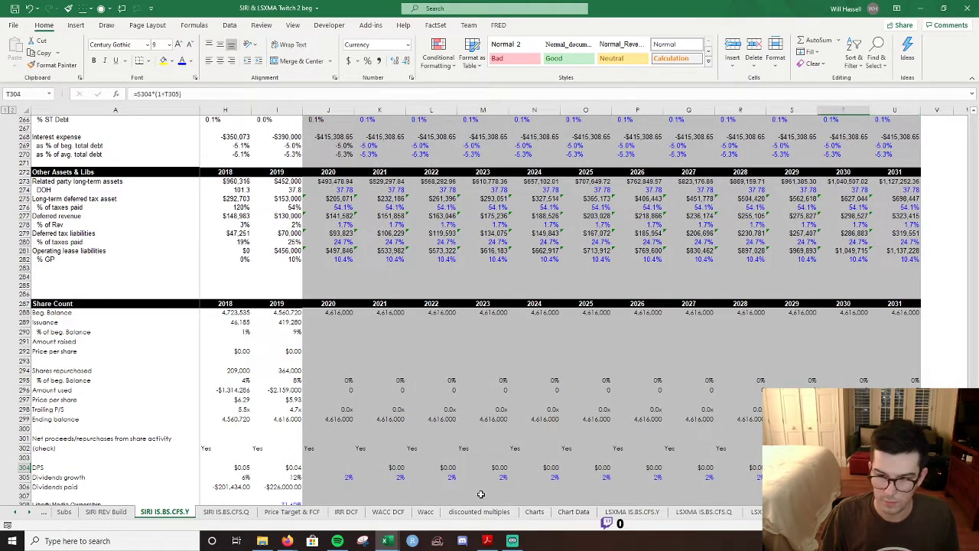
pyautogui.hotkey('ctrl', 'shift', 'Right')
pyautogui.press('Left')
# Project 2020 Dividends paid in J306 from the prior year's dividends and the growth rate using =I306*(1+J305).
pyautogui.press('Down')
pyautogui.press('Down')
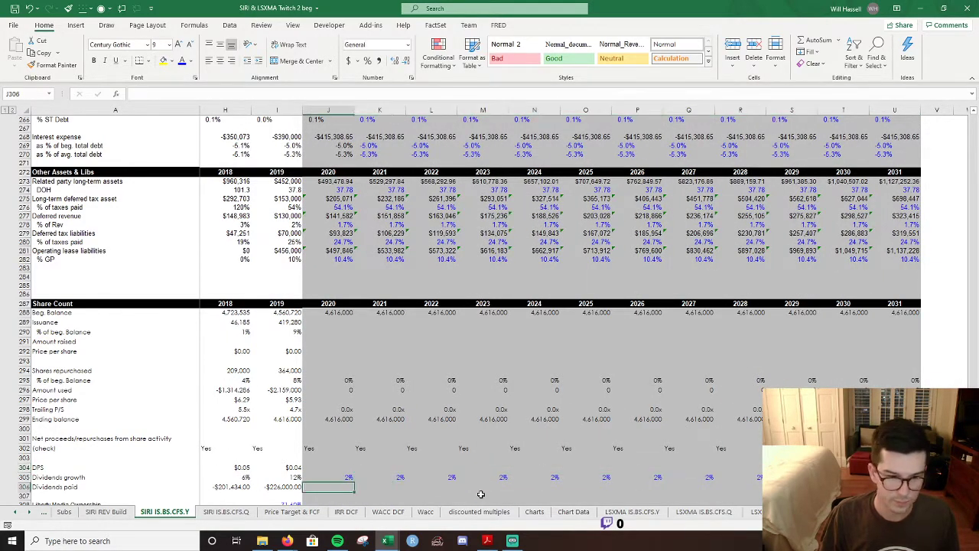
pyautogui.write('=')
pyautogui.press('Left')
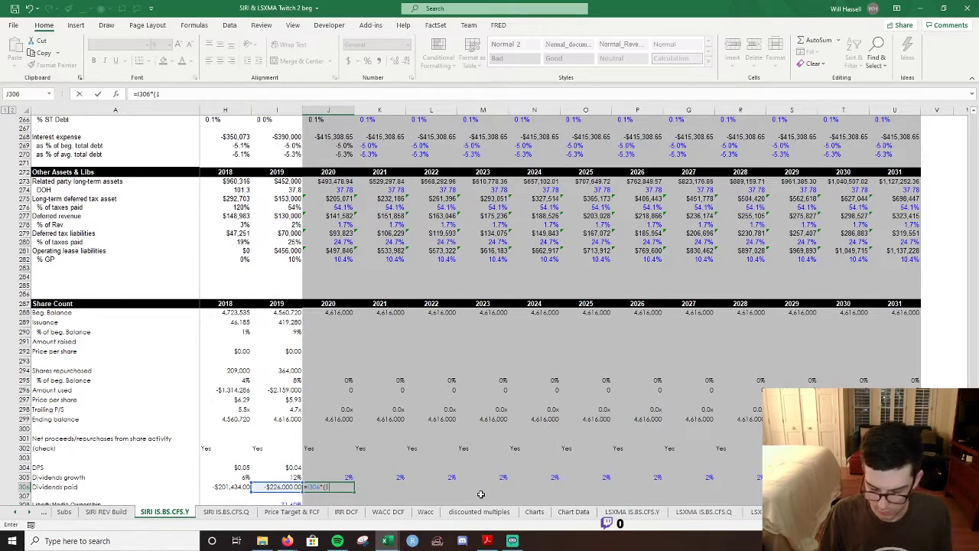
pyautogui.write('*(1+')
pyautogui.press('Up')
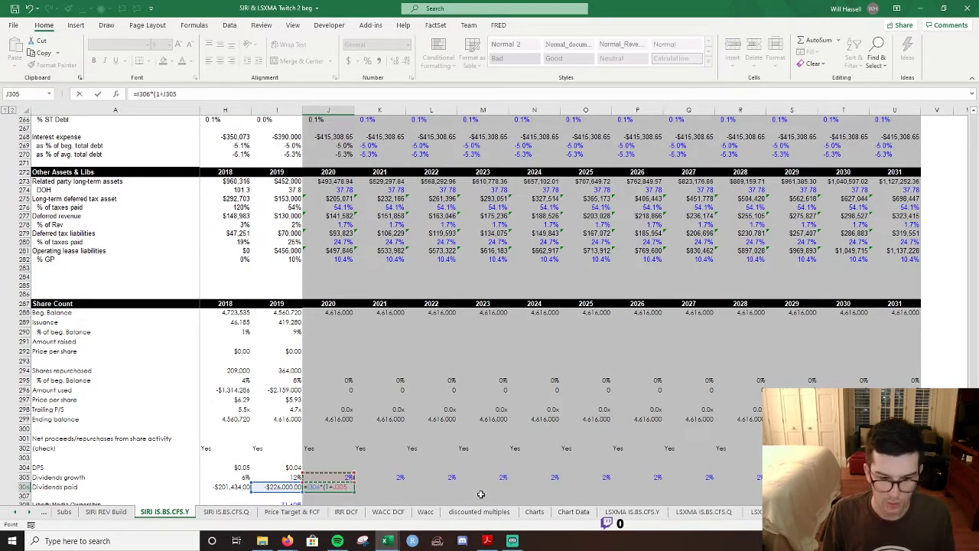
pyautogui.write(')')
pyautogui.hotkey('ctrl', 'Return')
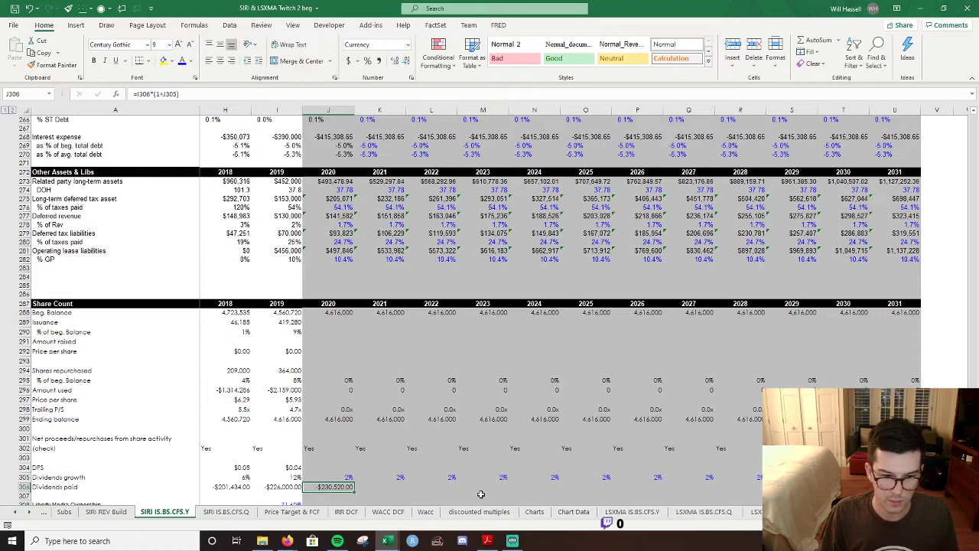
# Fill the 2020 Dividends paid formula across the forecast years through 2031.
pyautogui.hotkey('shift', 'Right')
pyautogui.hotkey('shift', 'Right')
pyautogui.hotkey('shift', 'Right')
pyautogui.hotkey('shift', 'Right')
pyautogui.hotkey('shift', 'Right')
pyautogui.hotkey('shift', 'Right')
pyautogui.hotkey('shift', 'Right')
pyautogui.hotkey('shift', 'Right')
pyautogui.hotkey('shift', 'Right')
pyautogui.hotkey('shift', 'Right')
pyautogui.hotkey('shift', 'Right')
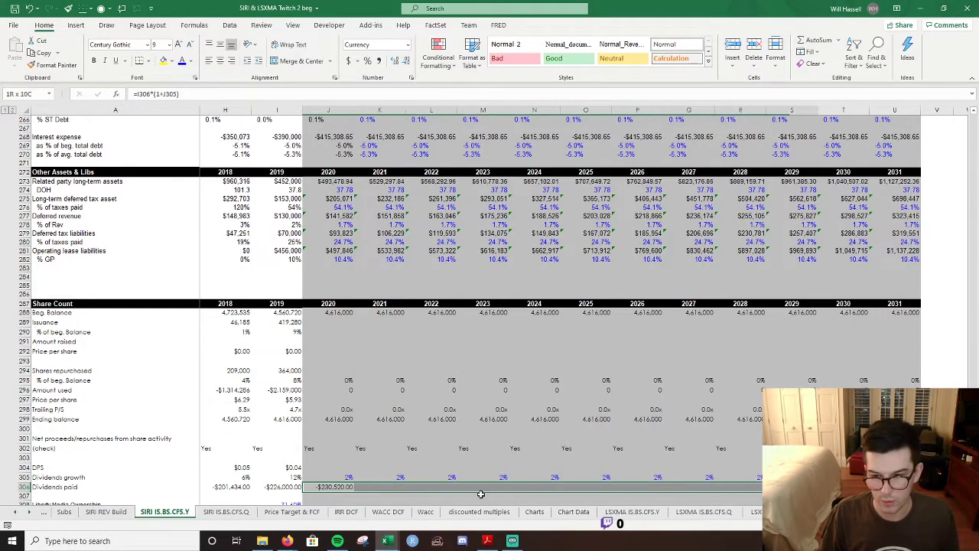
pyautogui.hotkey('ctrl', 'r')
# Calculate 2020 DPS in J304 as negative dividends paid divided by the ending share balance, using =-J306/J299.
pyautogui.press('Up')
pyautogui.press('Up')
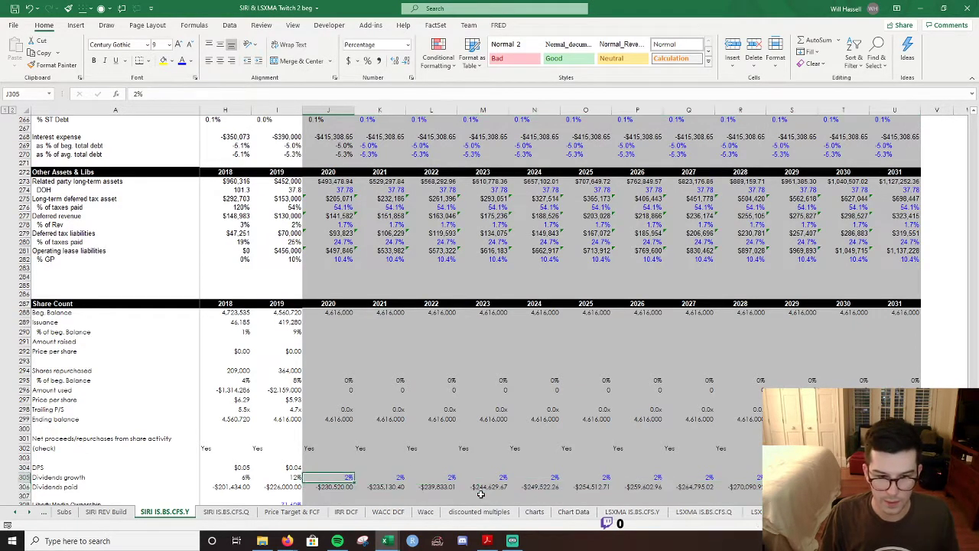
pyautogui.write('=')
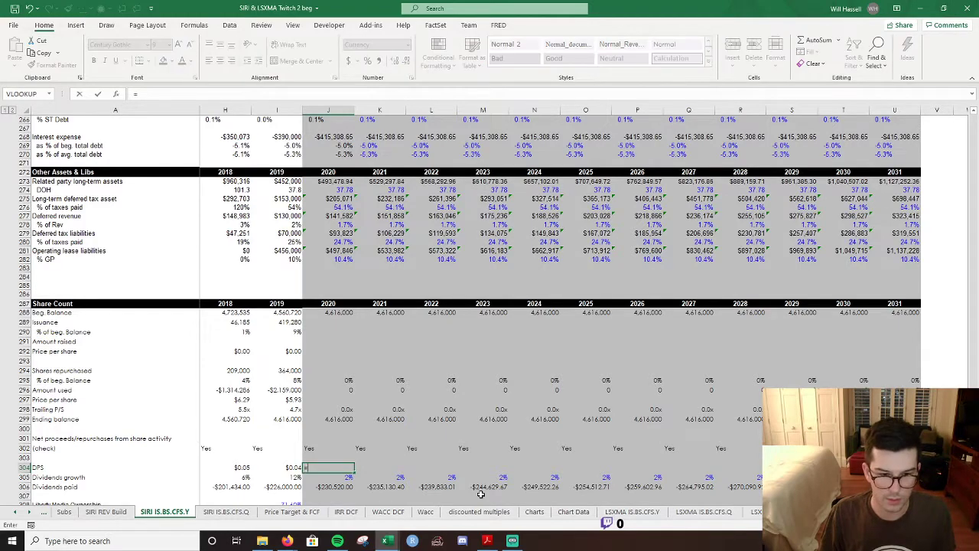
pyautogui.press('Down')
pyautogui.press('Down')
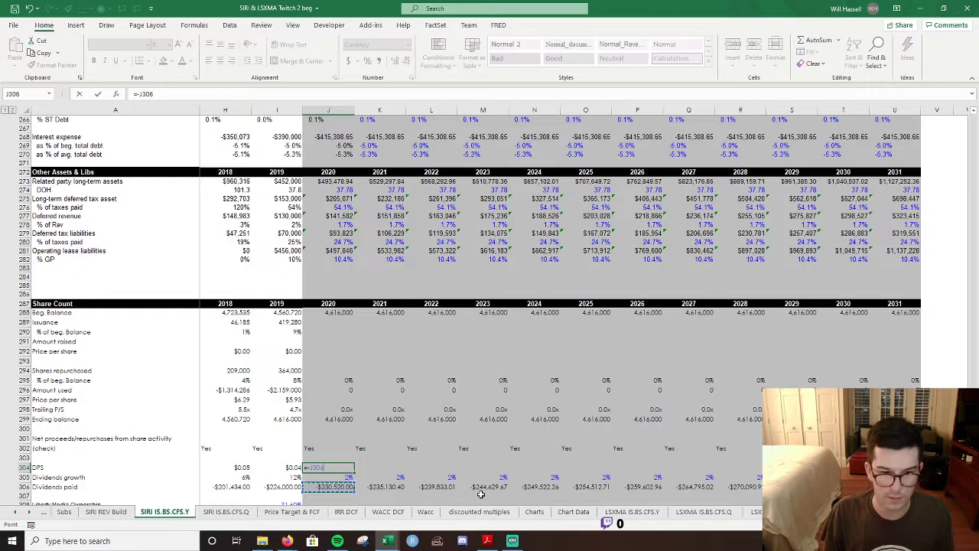
pyautogui.write('/')
pyautogui.press('Up')
pyautogui.press('Up')
pyautogui.press('Up')
pyautogui.press('Up')
pyautogui.press('Up')
pyautogui.press('Return')
pyautogui.press('Up')
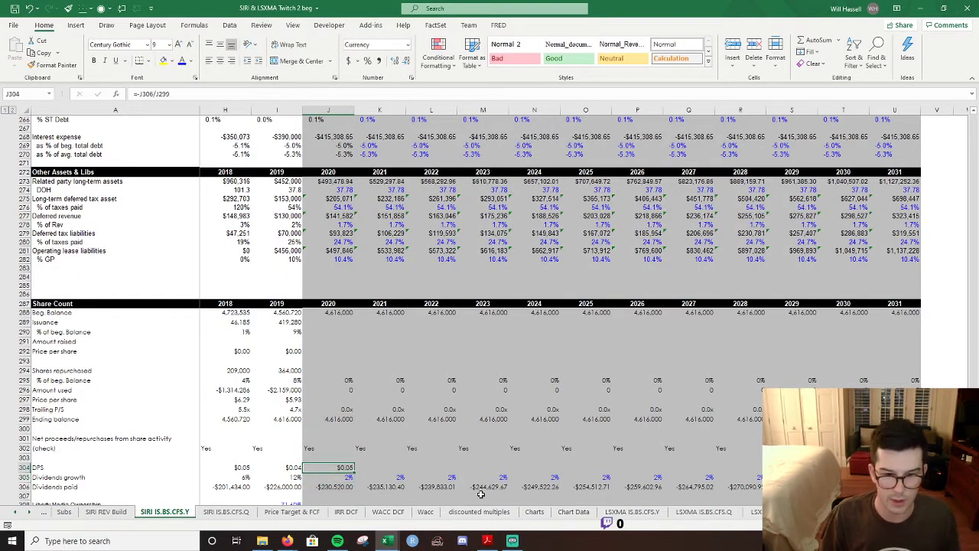
# Fill the new DPS formula from J304 across the forecast years through 2031.
pyautogui.hotkey('shift', 'Right')
pyautogui.hotkey('shift', 'Right')
pyautogui.hotkey('shift', 'Right')
pyautogui.hotkey('shift', 'Right')
pyautogui.hotkey('shift', 'Right')
pyautogui.hotkey('shift', 'Right')
pyautogui.hotkey('shift', 'Right')
pyautogui.hotkey('shift', 'Right')
pyautogui.hotkey('shift', 'Right')
pyautogui.hotkey('shift', 'Right')
pyautogui.hotkey('shift', 'Right')
pyautogui.hotkey('ctrl', 'r')
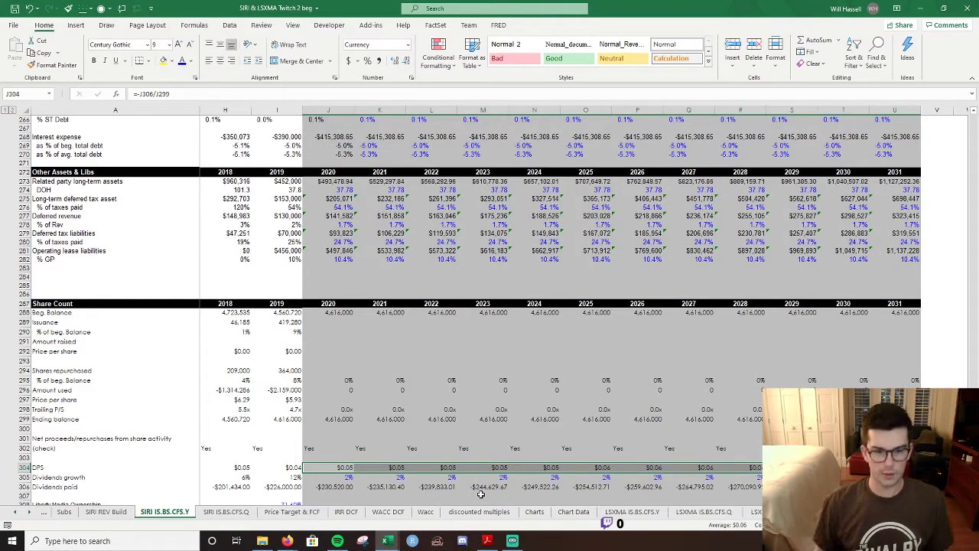
# Link 2020 Dividends paid in the cash flow statement, J182, to the dividend schedule with =J306.
pyautogui.press('Down')
pyautogui.press('Down')
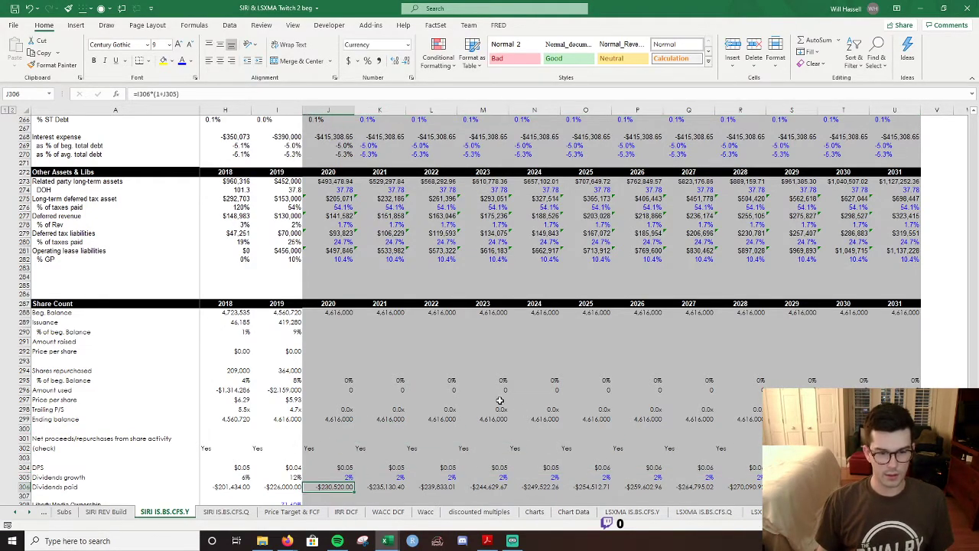
pyautogui.scroll(20, 449, 409)
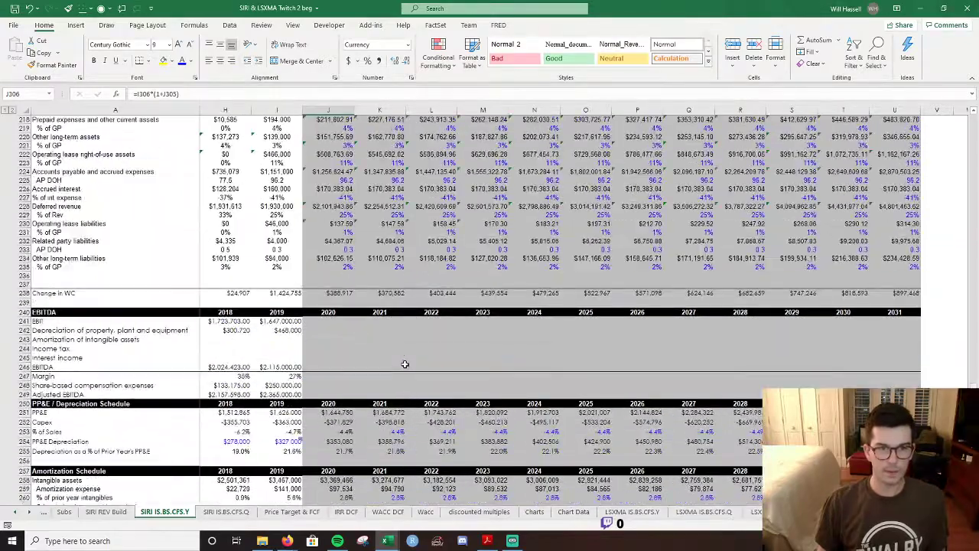
pyautogui.scroll(12, 375, 337)
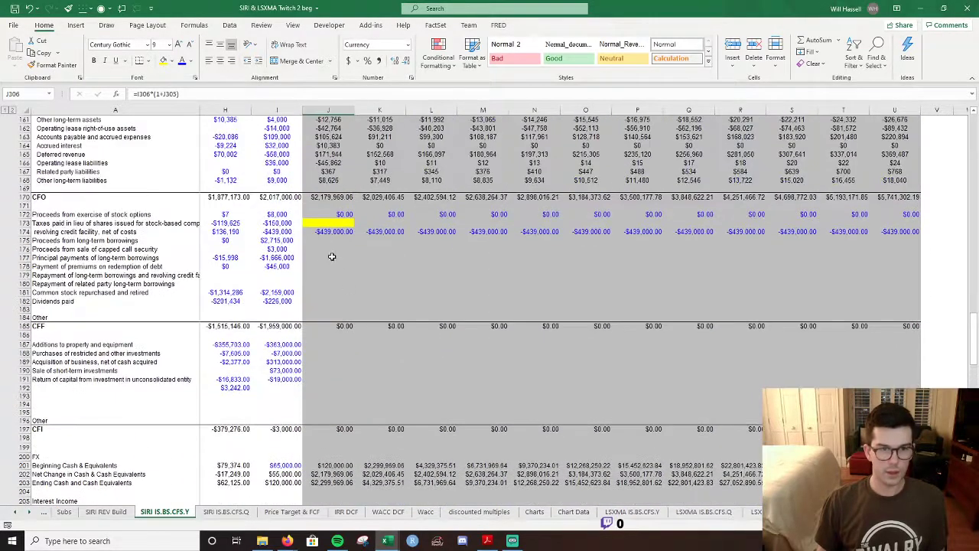
pyautogui.scroll(4, 321, 265)
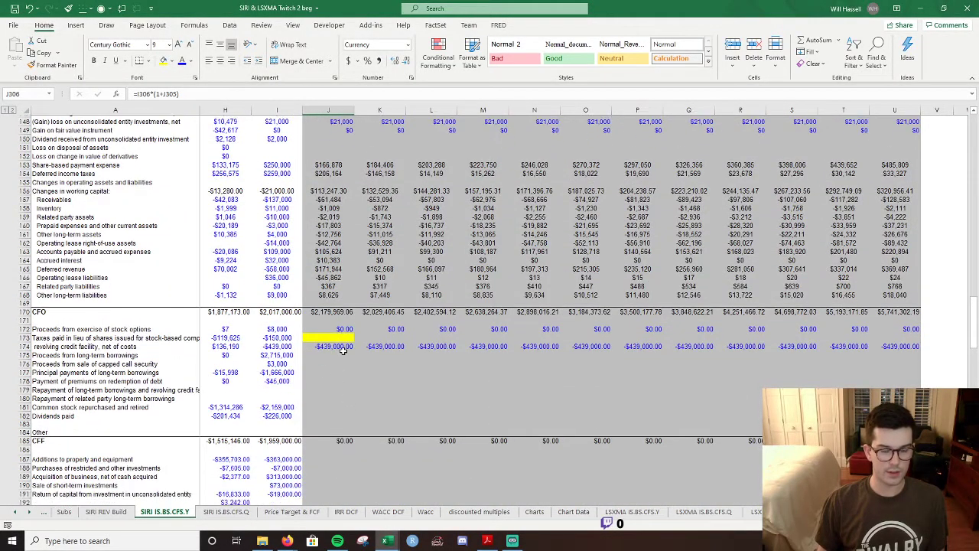
pyautogui.click(325, 404)
pyautogui.write('=')
pyautogui.scroll(-10, 396, 397)
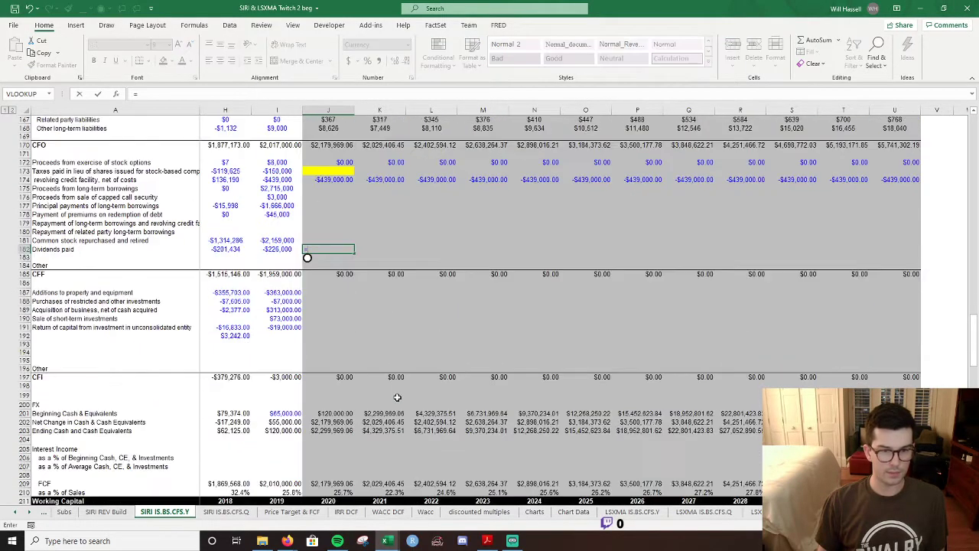
pyautogui.scroll(-19, 397, 397)
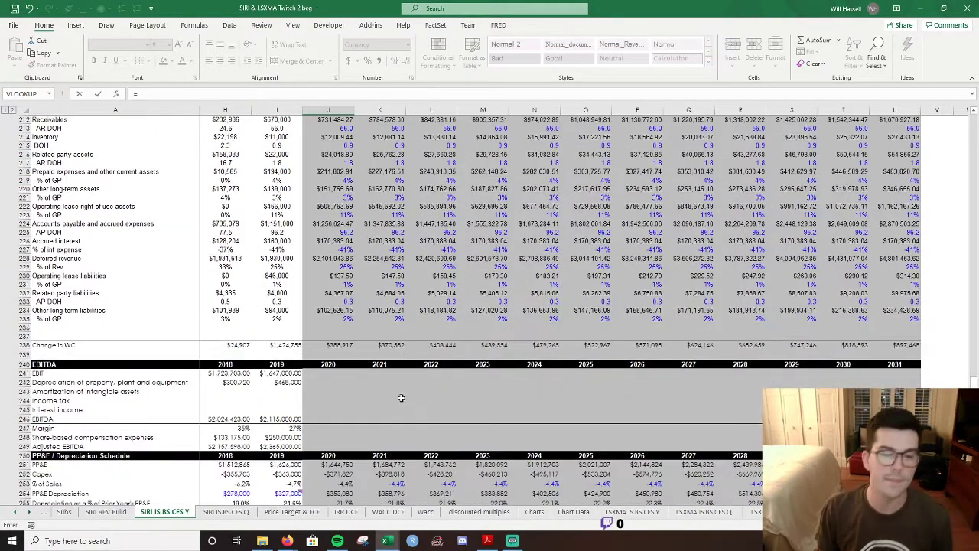
pyautogui.scroll(-14, 385, 398)
pyautogui.click(341, 383)
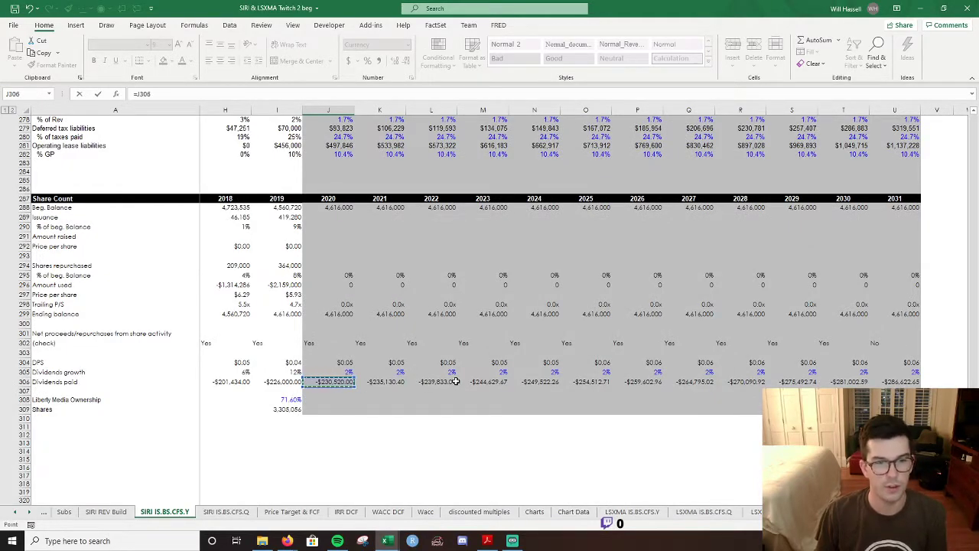
pyautogui.hotkey('ctrl', 'Return')
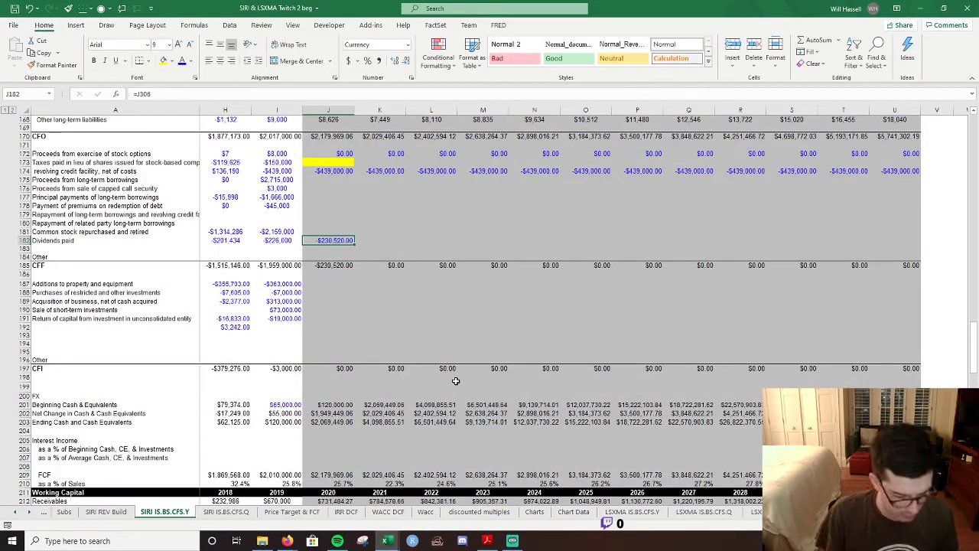
# Set the font color of the linked 2020 Dividends paid cell J182 to Automatic.
pyautogui.hotkey('alt', 'h')
pyautogui.press('f')
pyautogui.press('c')
pyautogui.press('Up')
pyautogui.press('Down')
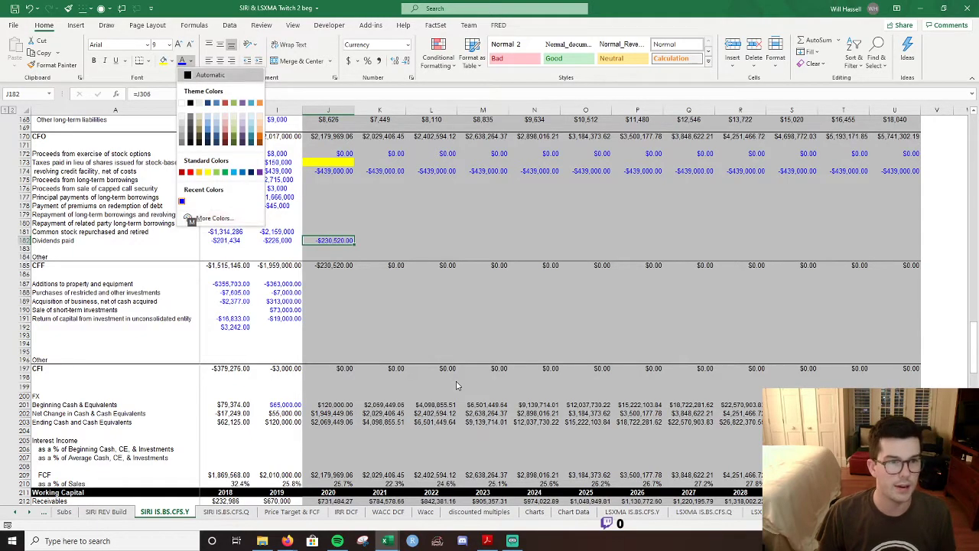
pyautogui.press('Escape')
# Fill the linked cash flow Dividends paid formula from J182 across the forecast years through 2031.
pyautogui.hotkey('shift', 'Right')
pyautogui.hotkey('shift', 'Right')
pyautogui.hotkey('shift', 'Right')
pyautogui.hotkey('shift', 'Right')
pyautogui.hotkey('shift', 'Right')
pyautogui.hotkey('shift', 'Right')
pyautogui.hotkey('shift', 'Right')
pyautogui.hotkey('shift', 'Right')
pyautogui.hotkey('shift', 'Right')
pyautogui.hotkey('shift', 'Right')
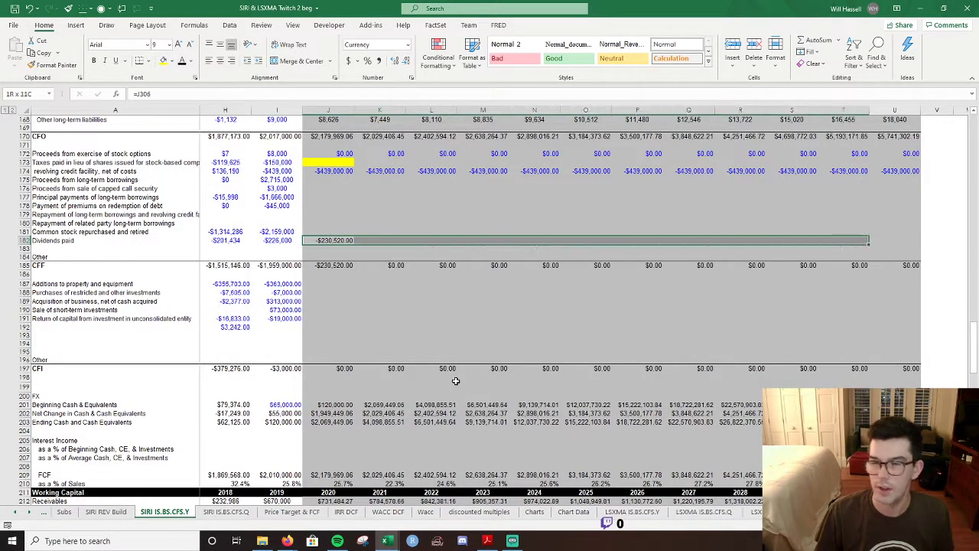
pyautogui.hotkey('shift', 'Right')
pyautogui.hotkey('ctrl', 'r')
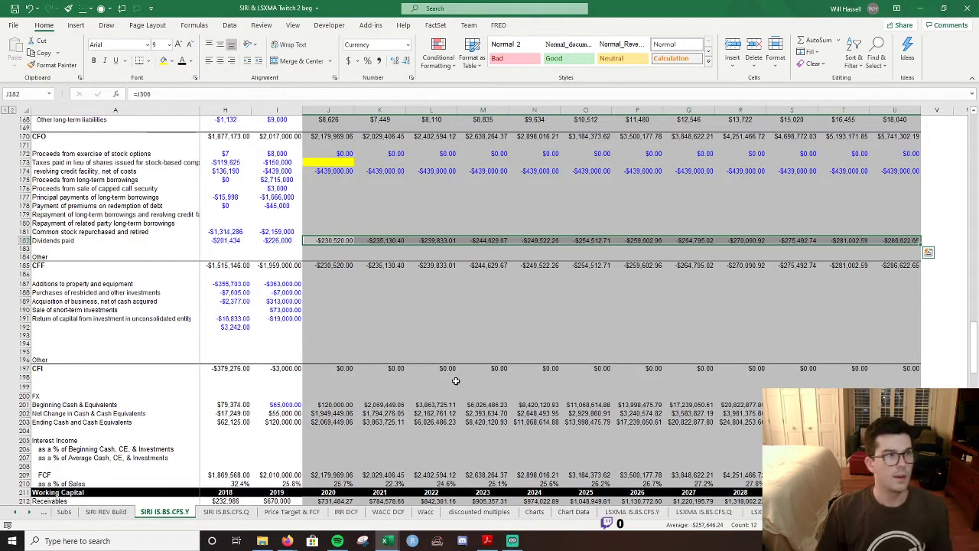
# Link 2020 Common stock repurchased and retired in J181 to the Share Count section's repurchase Amount used with =J296.
pyautogui.press('Up')
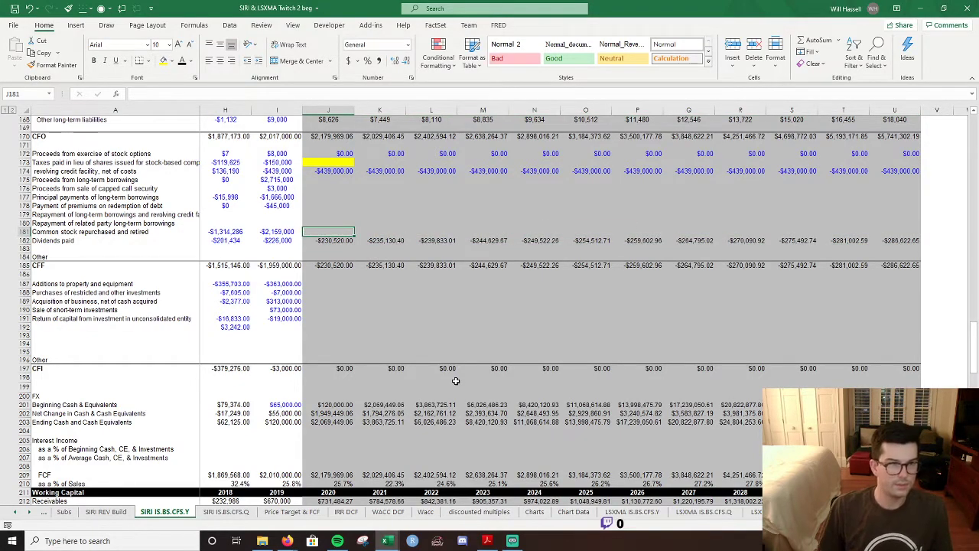
pyautogui.press('Left')
pyautogui.press('Left')
pyautogui.press('Right')
pyautogui.press('Right')
pyautogui.write('=')
pyautogui.scroll(-7, 399, 363)
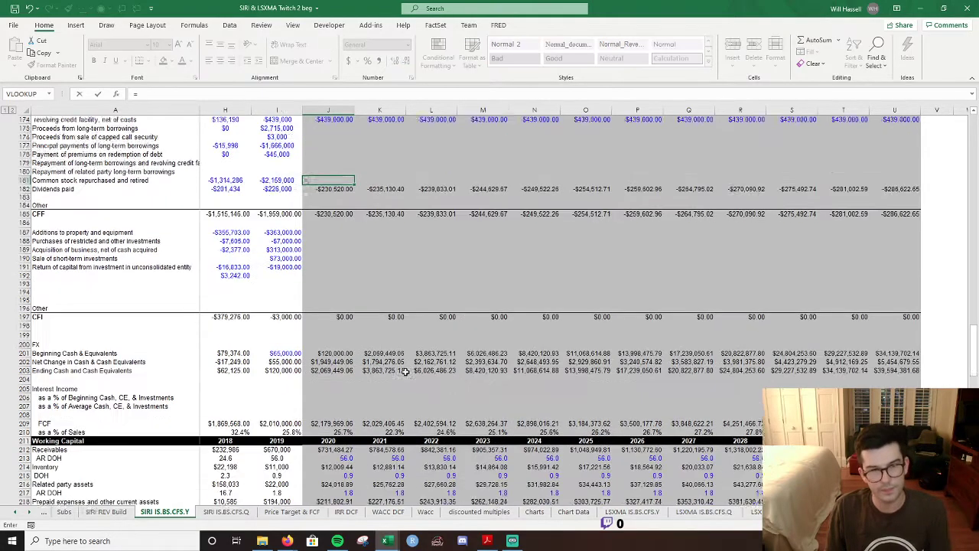
pyautogui.scroll(-20, 398, 363)
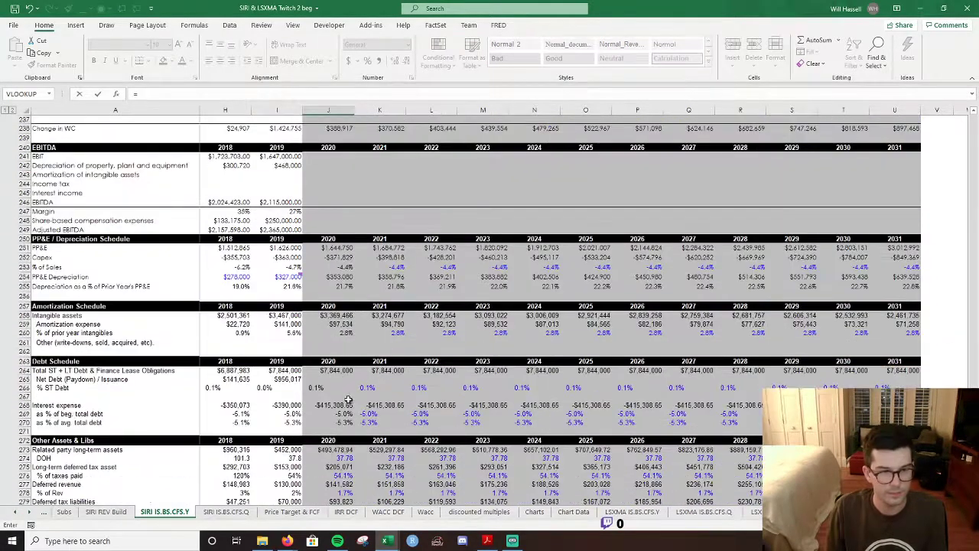
pyautogui.scroll(-7, 334, 385)
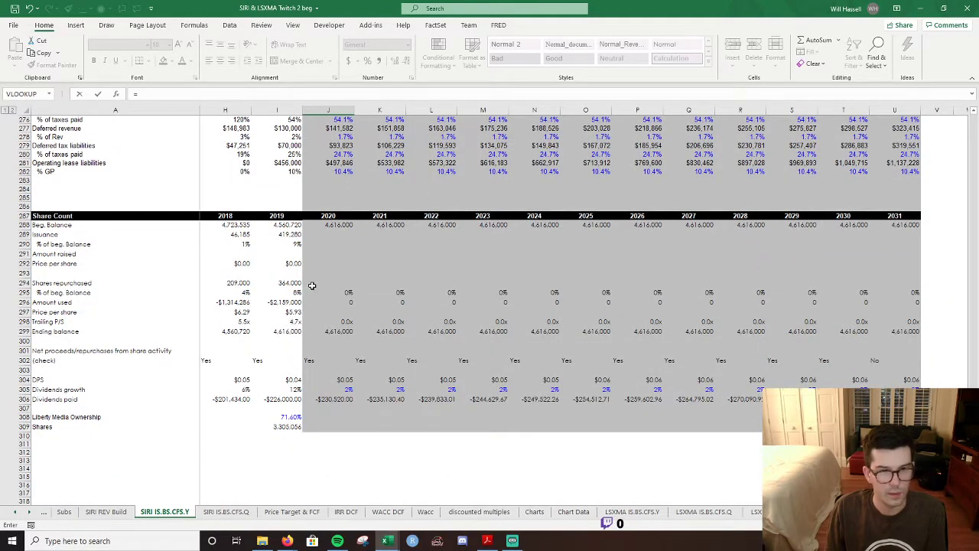
pyautogui.click(331, 305)
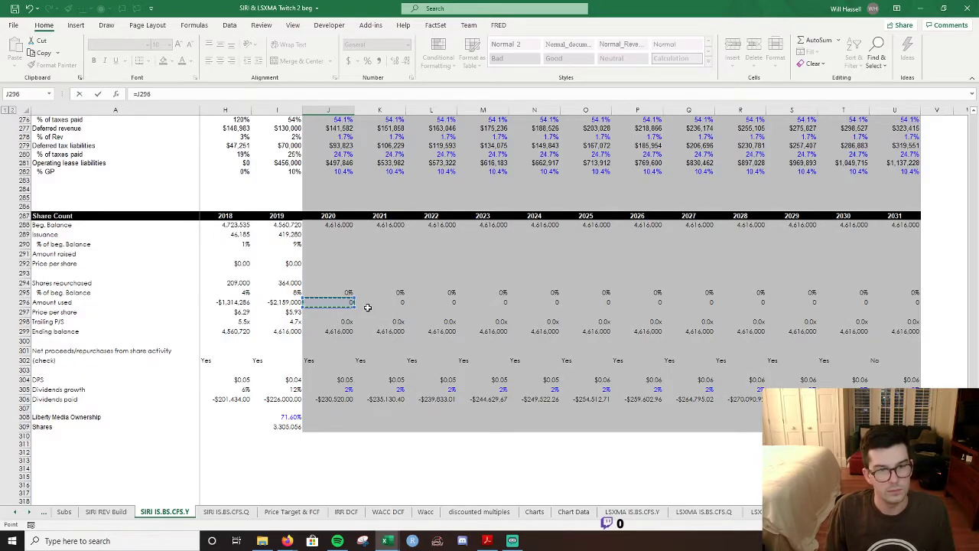
pyautogui.hotkey('ctrl', 'Return')
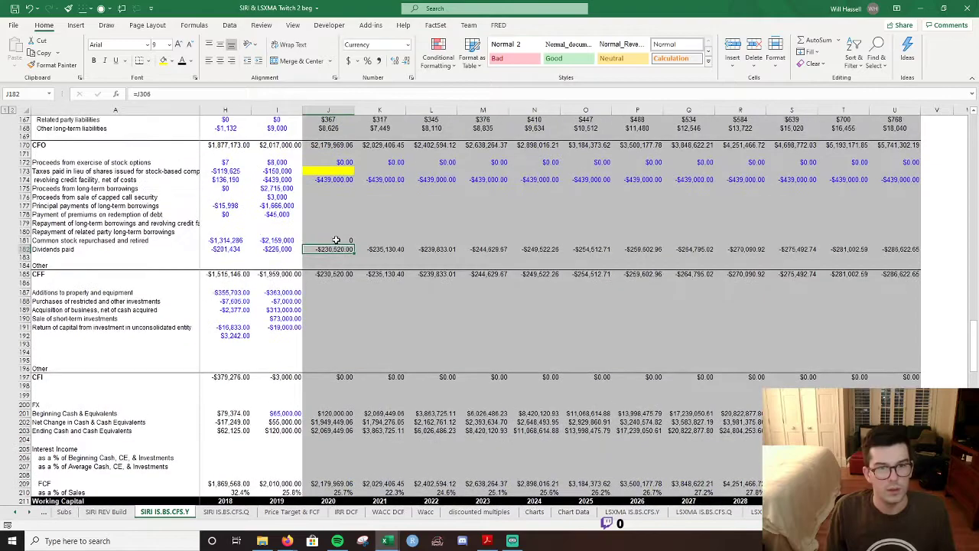
# Copy the cell formatting of 2020 Dividends paid (J182) onto the 2020 Common stock repurchased and retired cell, J181.
pyautogui.click(339, 251)
pyautogui.hotkey('alt', 'h', 'f', 'p')
pyautogui.press('Up')
# Fill the Common stock repurchased and retired formula from J181 across the forecast years through 2031.
pyautogui.hotkey('shift', 'Right')
pyautogui.hotkey('shift', 'Right')
pyautogui.hotkey('shift', 'Right')
pyautogui.hotkey('shift', 'Right')
pyautogui.hotkey('shift', 'Right')
pyautogui.hotkey('shift', 'Right')
pyautogui.hotkey('shift', 'Right')
pyautogui.hotkey('shift', 'Right')
pyautogui.hotkey('shift', 'Right')
pyautogui.hotkey('shift', 'Right')
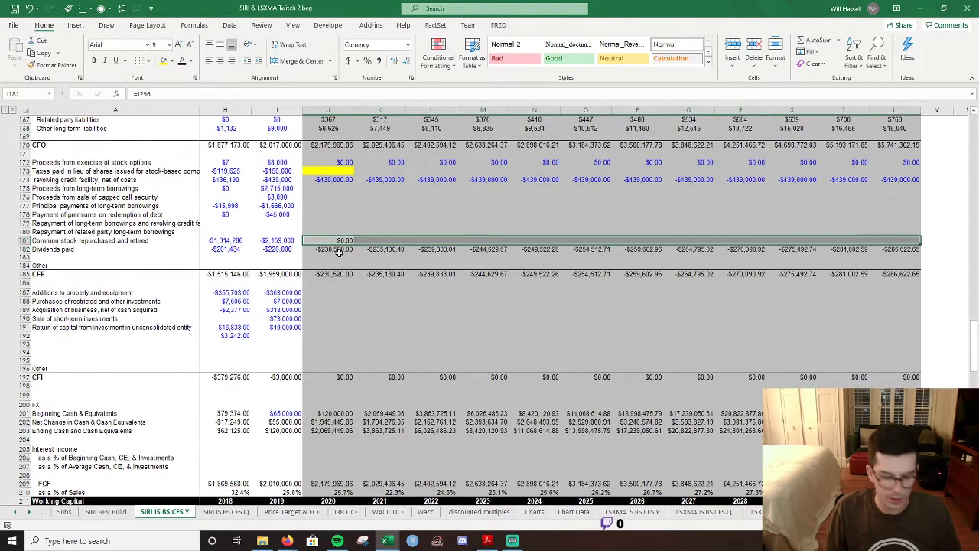
pyautogui.hotkey('ctrl', 'r')
# Examine the 2020 Accumulated deficit formula in J135 and trace its references down to the repurchase and dividend lines of the cash flow statement.
pyautogui.scroll(6, 336, 245)
pyautogui.scroll(5, 331, 239)
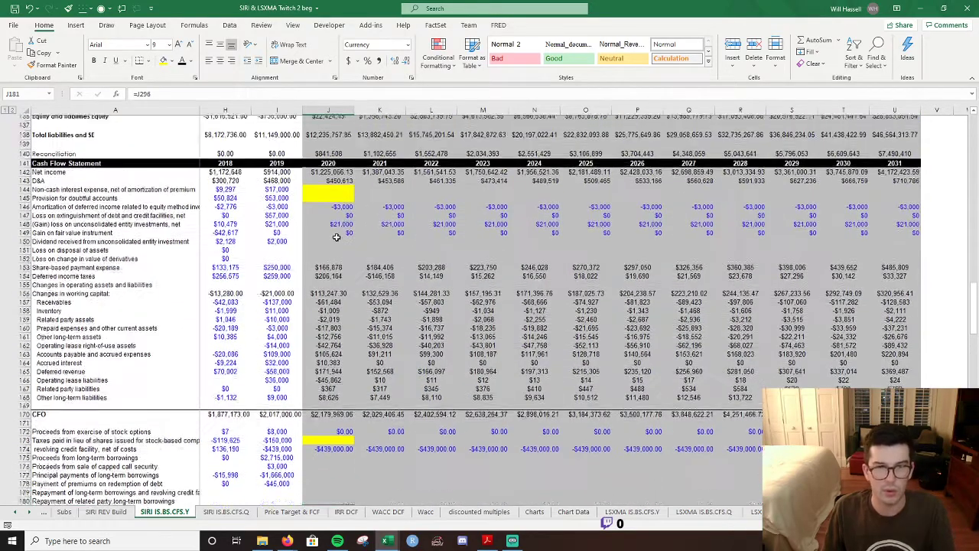
pyautogui.moveTo(974, 320); pyautogui.dragTo(940, 298)
pyautogui.scroll(-2, 374, 294)
pyautogui.click(337, 311)
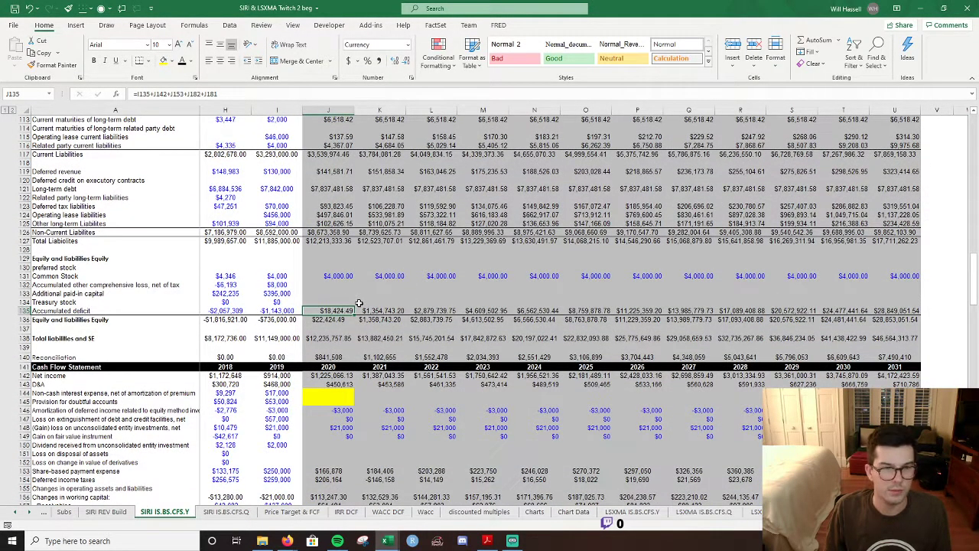
pyautogui.press('F2')
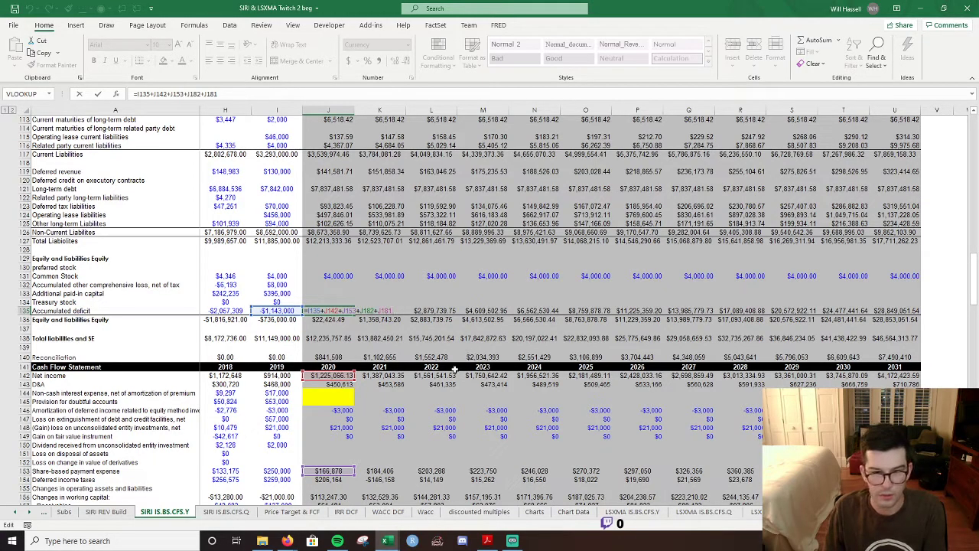
pyautogui.scroll(-16, 454, 370)
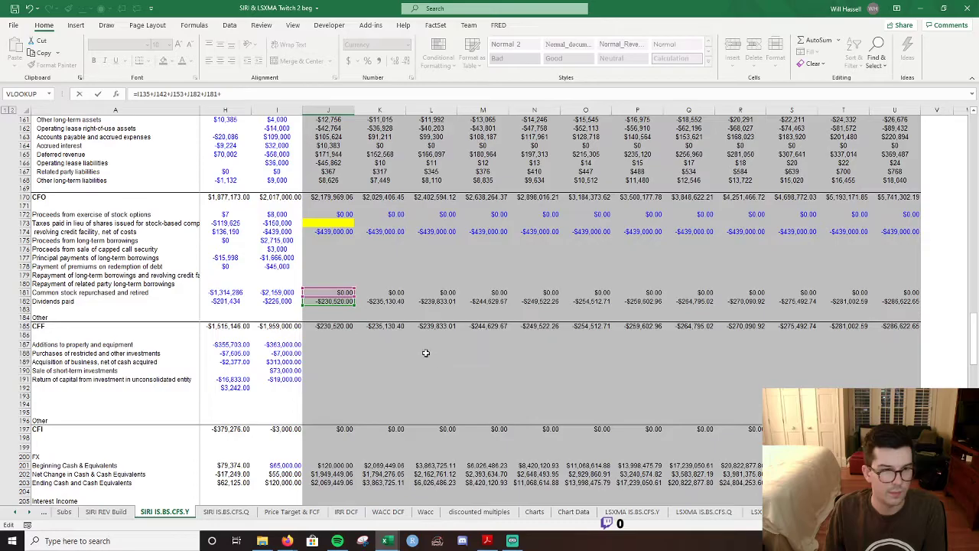
pyautogui.press('Escape')
# Review the forecast net income, margin and comprehensive income lines of the income statement for inputs feeding the balance sheet.
pyautogui.scroll(20, 426, 352)
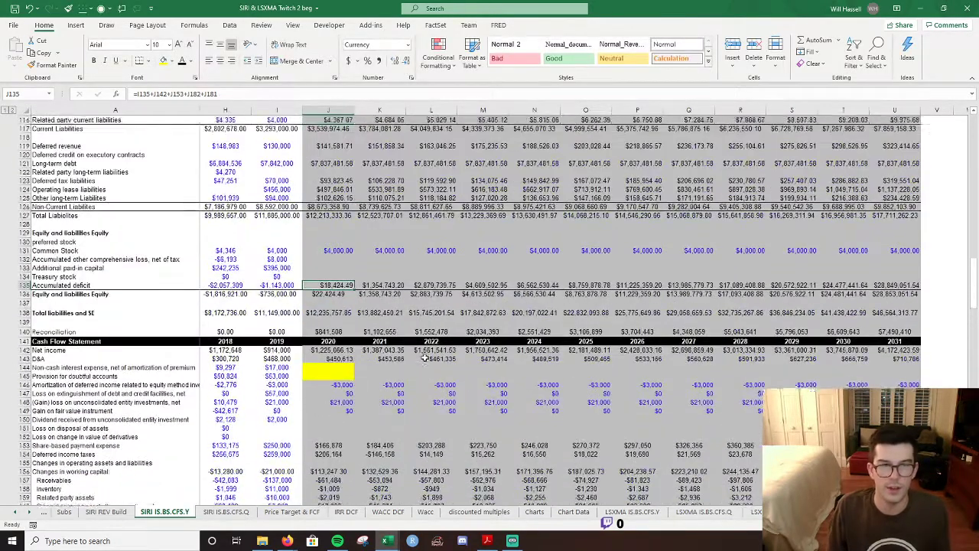
pyautogui.scroll(7, 425, 356)
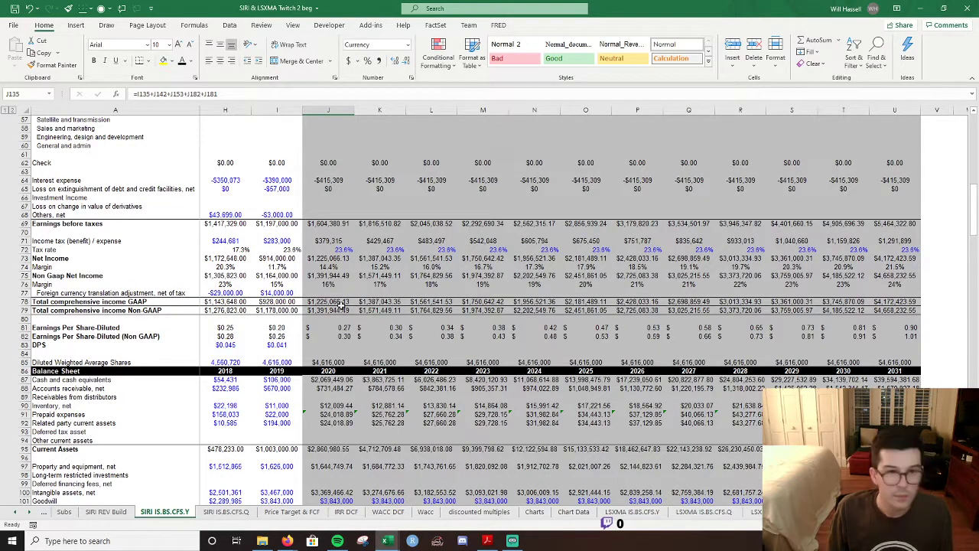
pyautogui.scroll(1, 344, 299)
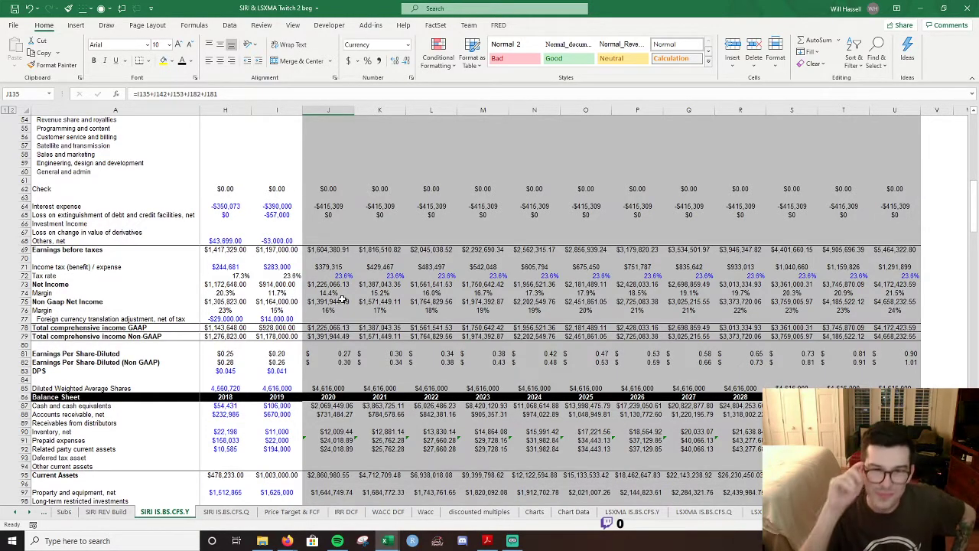
pyautogui.scroll(-4, 381, 310)
pyautogui.scroll(5, 381, 310)
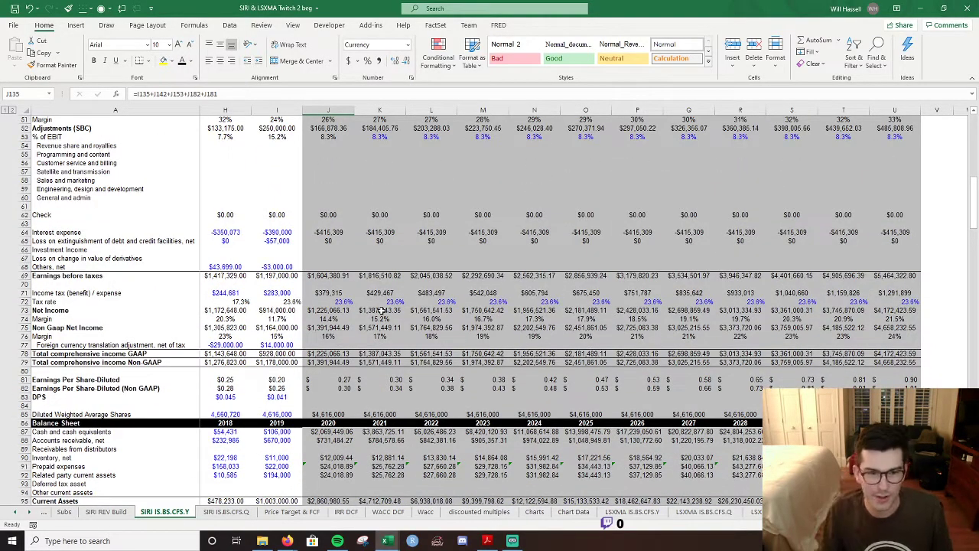
pyautogui.click(337, 302)
pyautogui.click(345, 337)
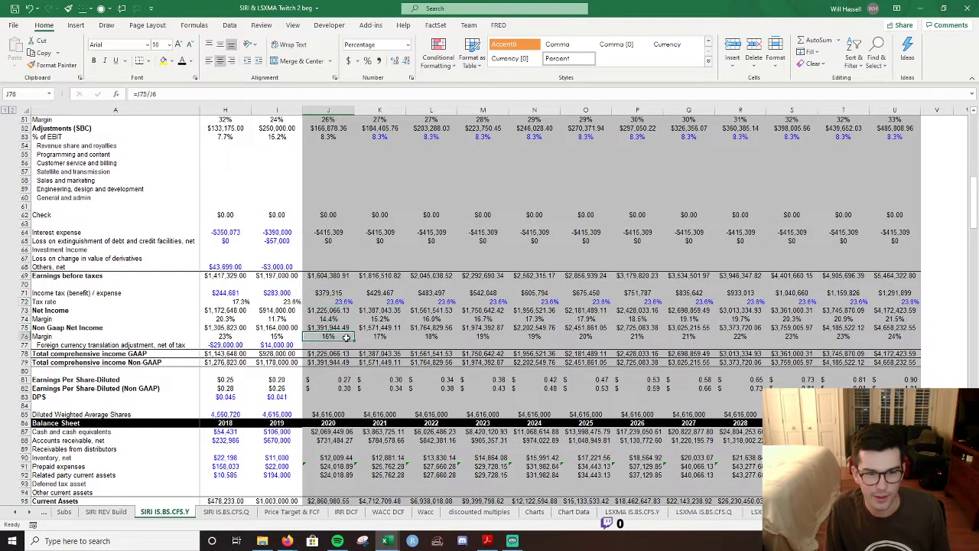
pyautogui.click(331, 346)
pyautogui.scroll(-7, 376, 318)
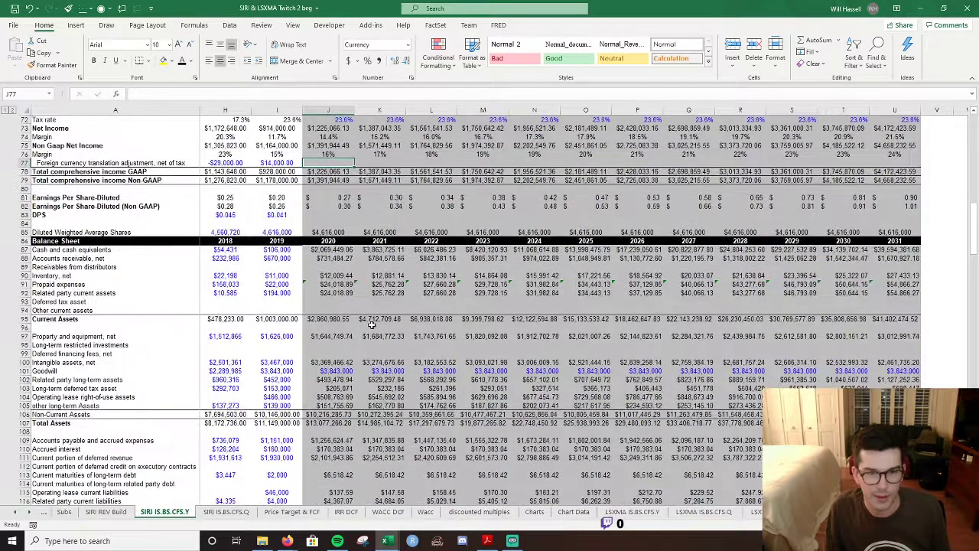
# Inspect the 2020 Reconciliation, Total liabilities and SE, and Accumulated deficit formulas in column J of the balance sheet.
pyautogui.scroll(-13, 370, 322)
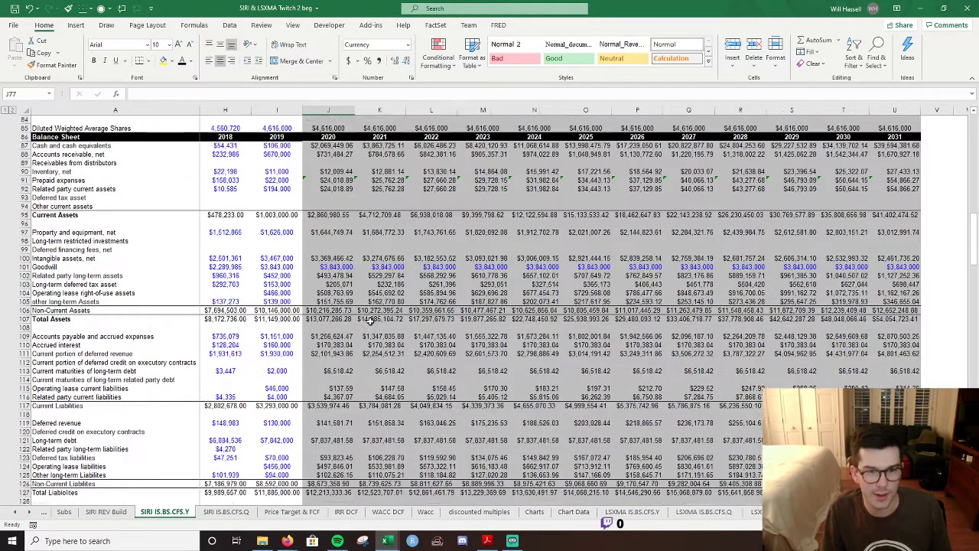
pyautogui.click(328, 374)
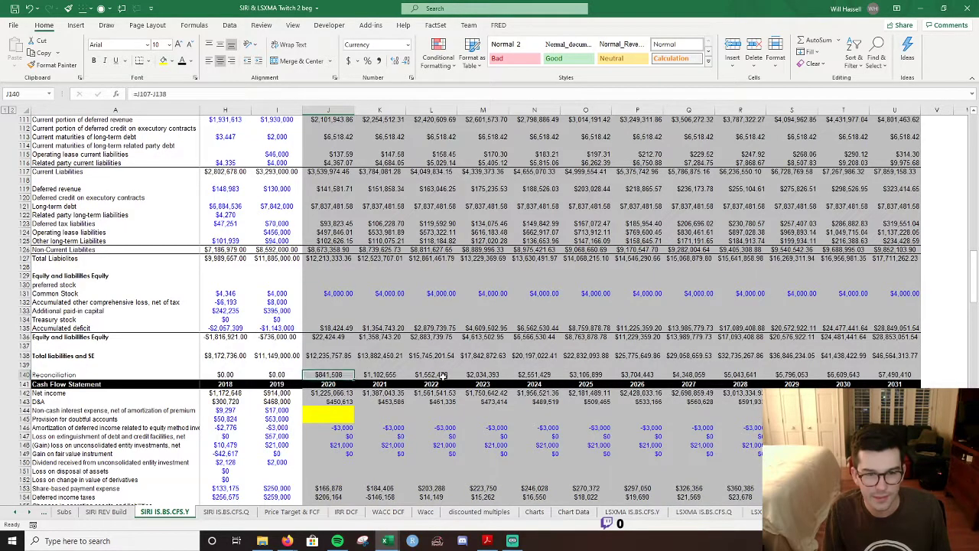
pyautogui.click(347, 356)
pyautogui.click(344, 328)
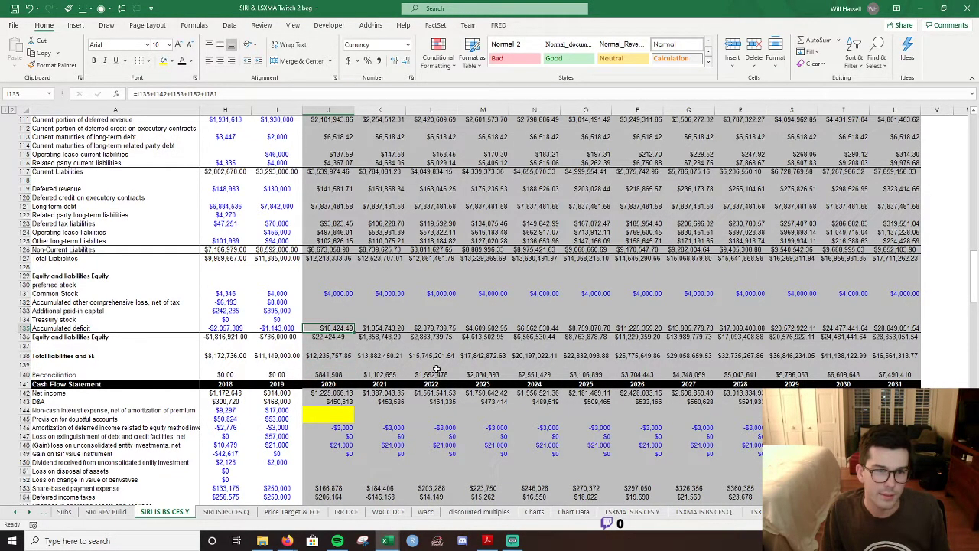
pyautogui.press('F2')
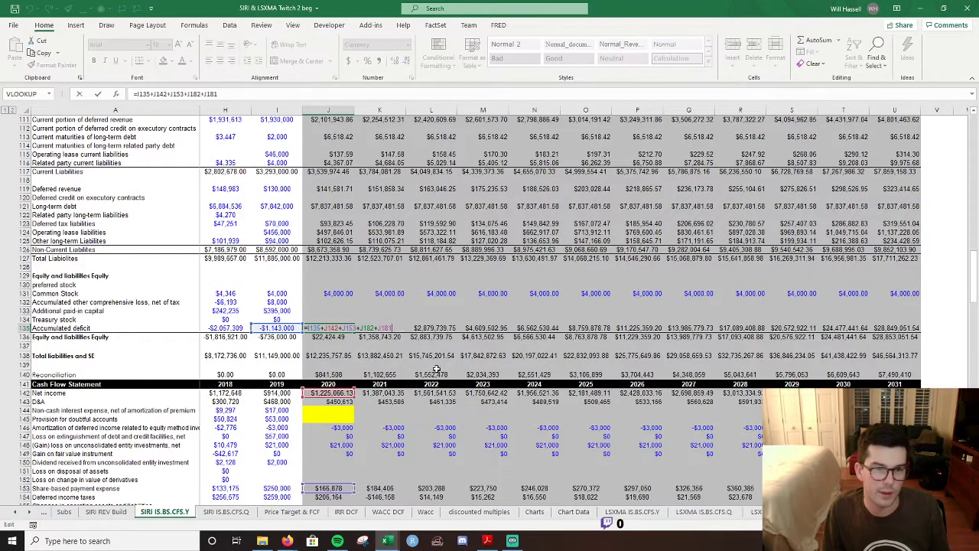
pyautogui.press('Escape')
pyautogui.scroll(-3, 436, 370)
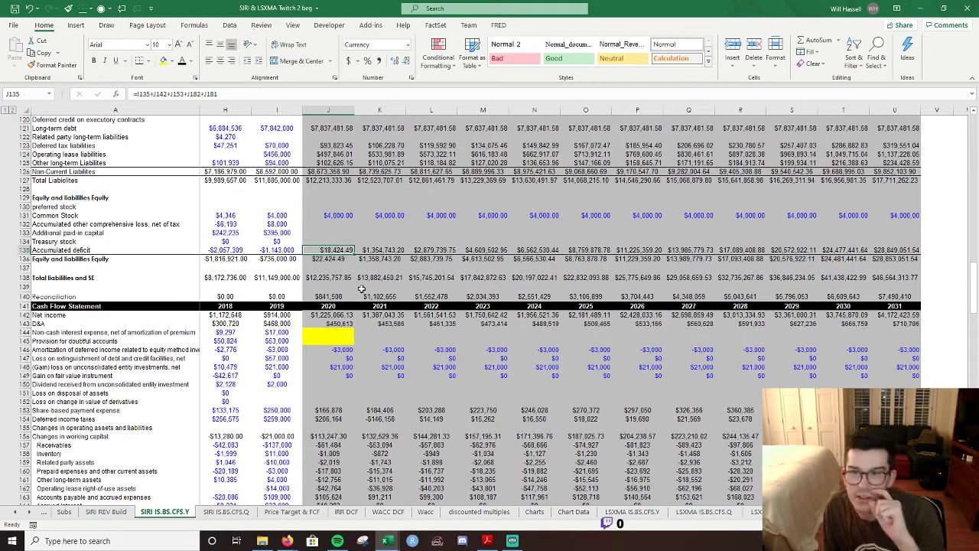
# Format the forecast Accumulated deficit values in J135:U135 to show no decimal places.
pyautogui.press('Right')
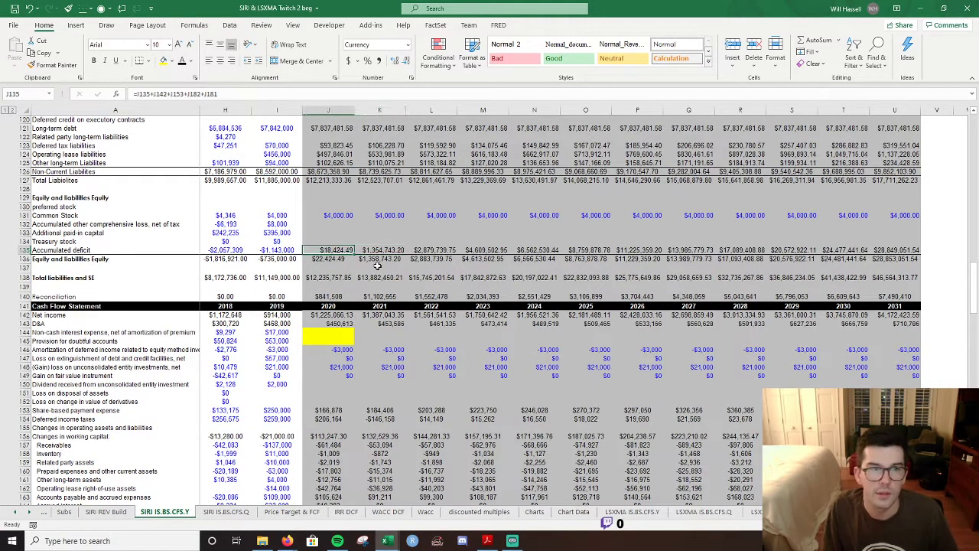
pyautogui.press('Left')
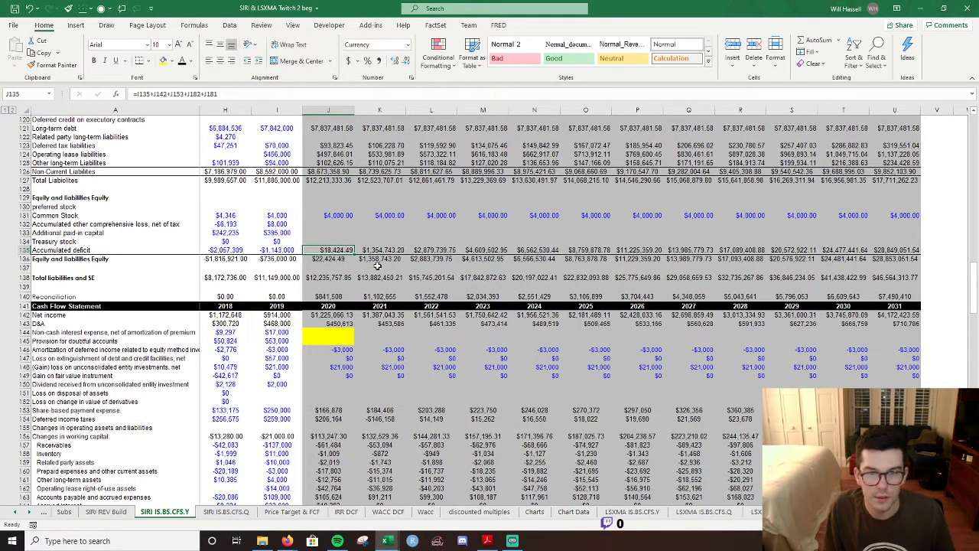
pyautogui.hotkey('ctrl', 'shift', 'Right')
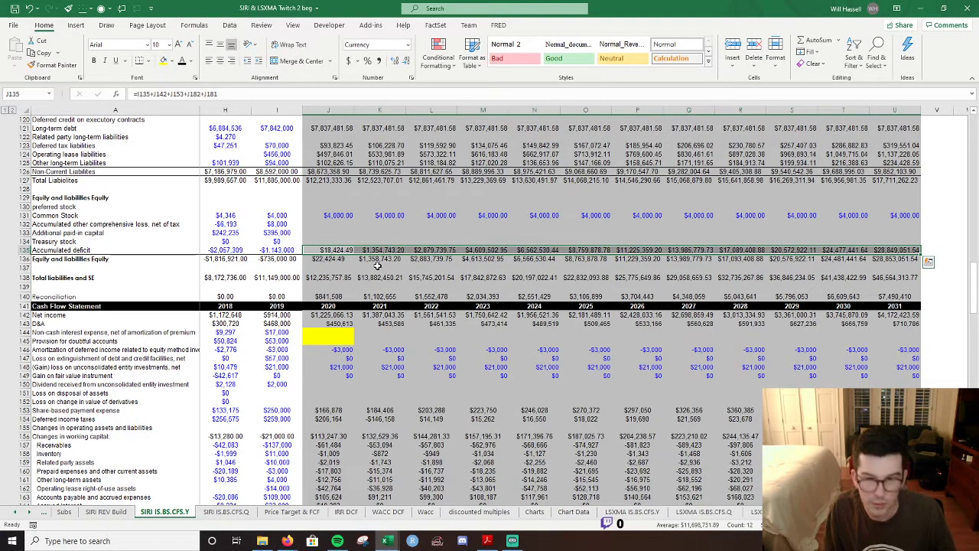
pyautogui.press('Right')
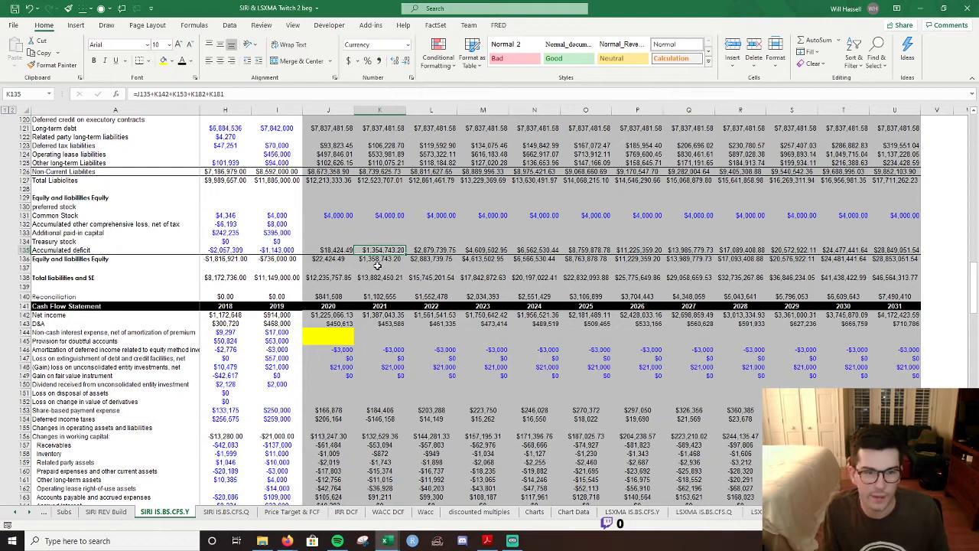
pyautogui.moveTo(328, 252); pyautogui.dragTo(888, 251)
pyautogui.click(405, 63)
pyautogui.click(405, 64)
# Check the Total liabilities and SE and Reconciliation formulas across the forecast years for the source of the imbalance.
pyautogui.click(434, 279)
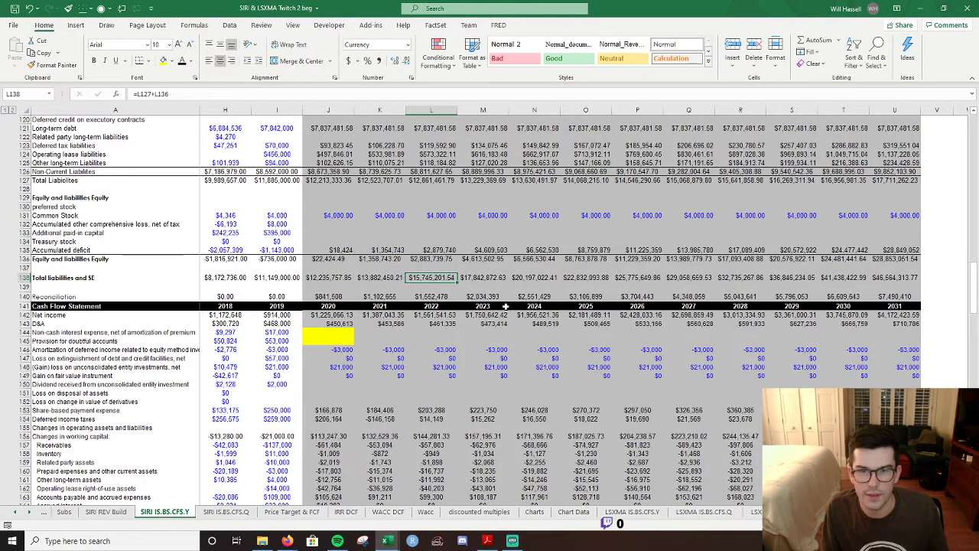
pyautogui.click(471, 279)
pyautogui.click(479, 296)
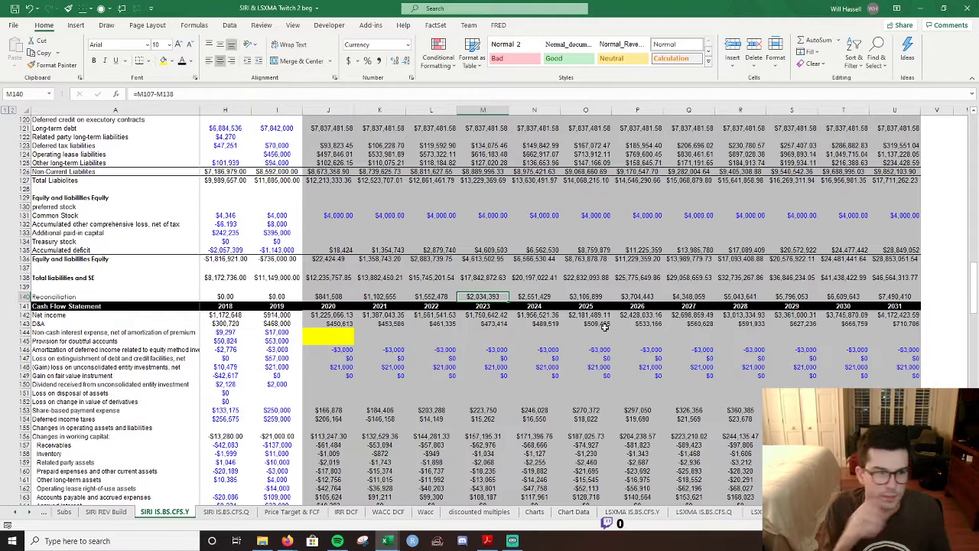
pyautogui.press('Left')
pyautogui.press('Left')
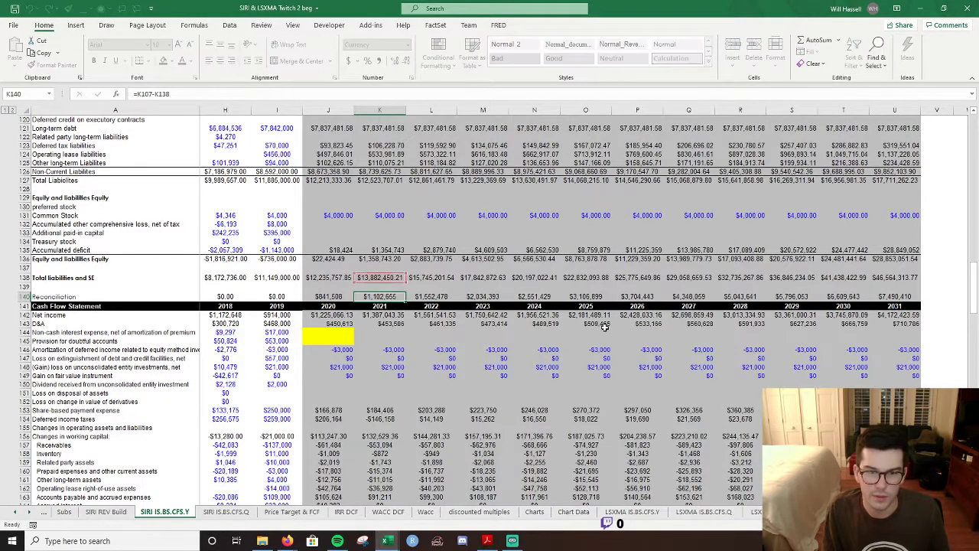
pyautogui.press('Right')
pyautogui.press('Right')
pyautogui.press('Up')
pyautogui.press('Right')
pyautogui.press('Right')
pyautogui.press('Right')
pyautogui.press('Right')
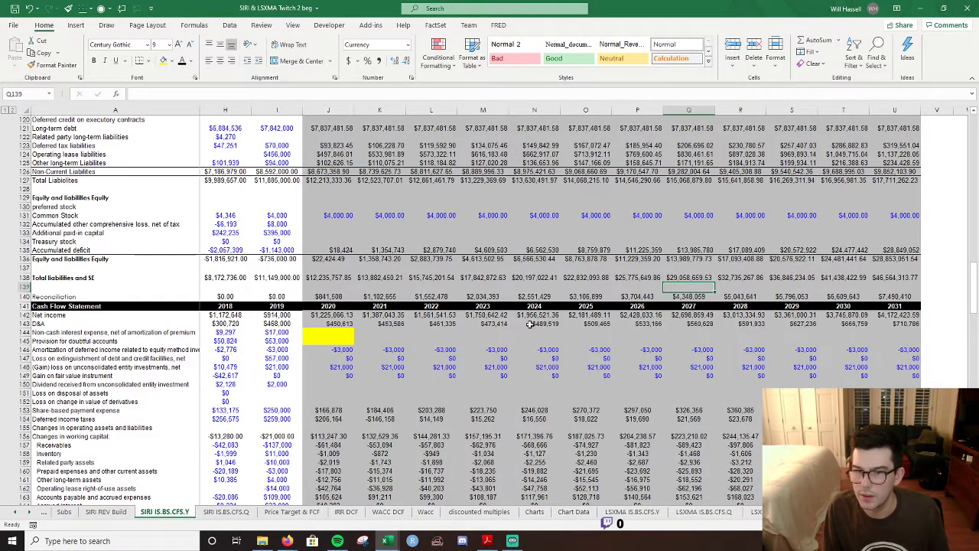
# Review the historical and forecast financing lines of the cash flow statement, from long-term borrowings to common stock repurchases.
pyautogui.scroll(-6, 531, 324)
pyautogui.scroll(5, 531, 324)
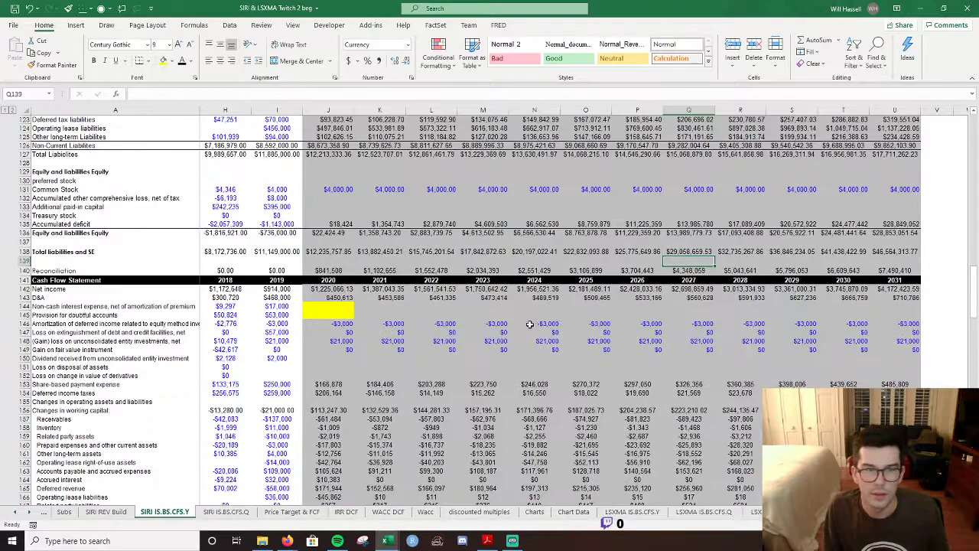
pyautogui.scroll(-14, 530, 325)
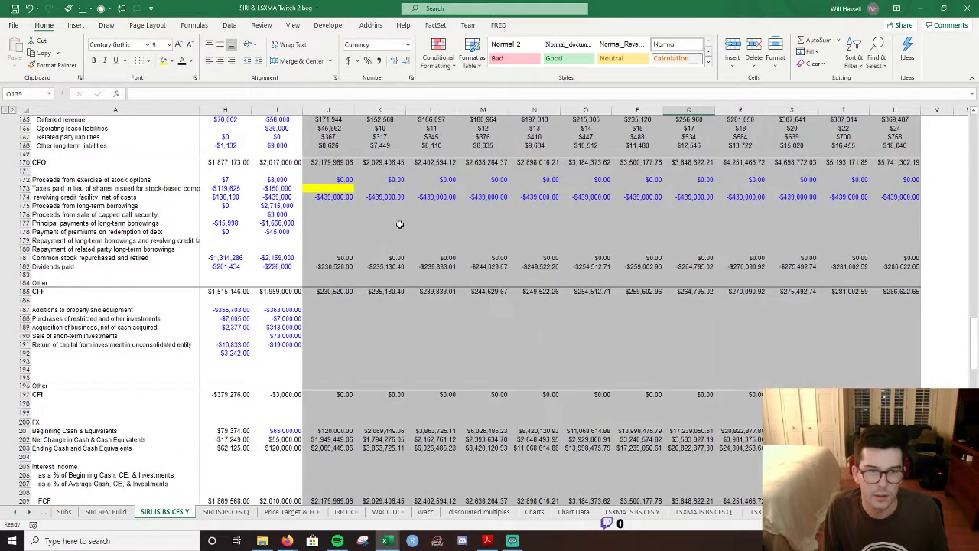
pyautogui.click(339, 213)
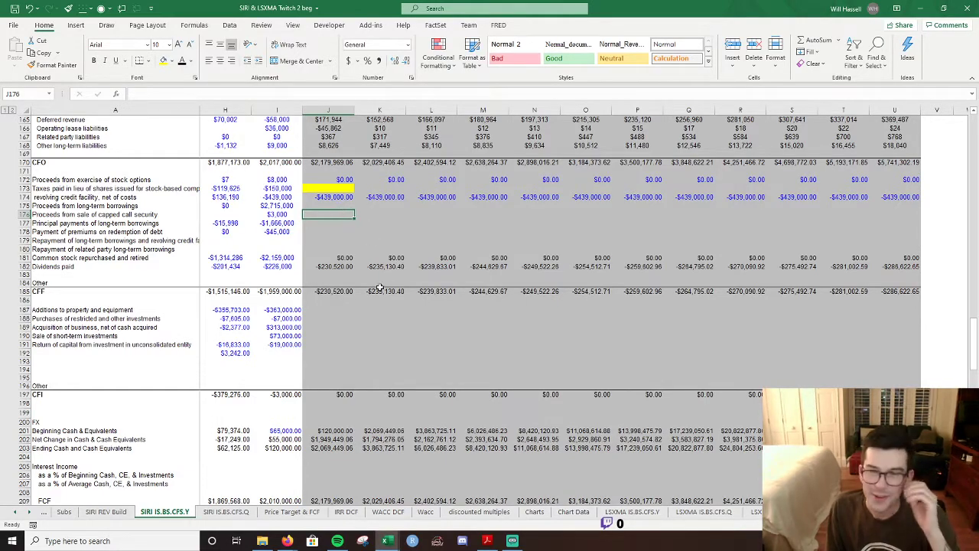
pyautogui.click(345, 206)
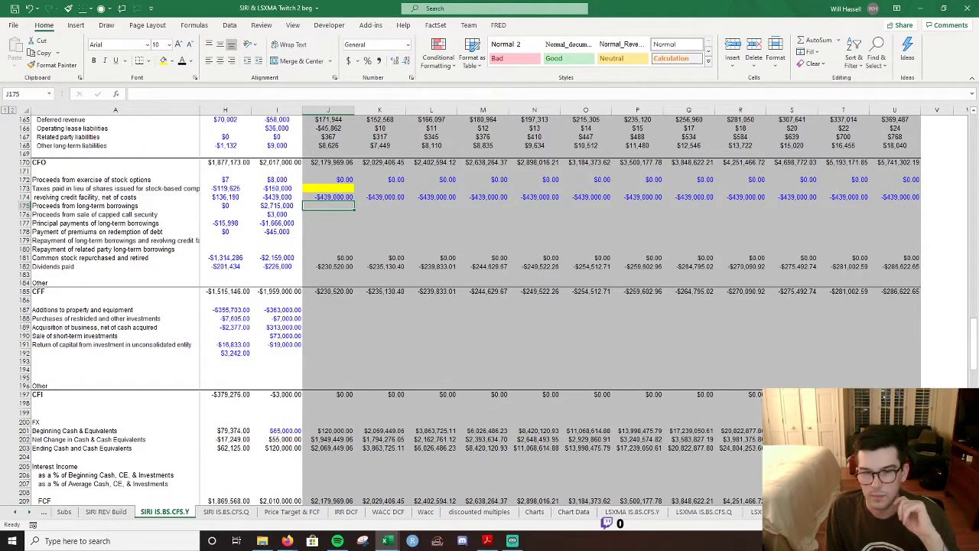
pyautogui.hscroll(-2, 584, 310)
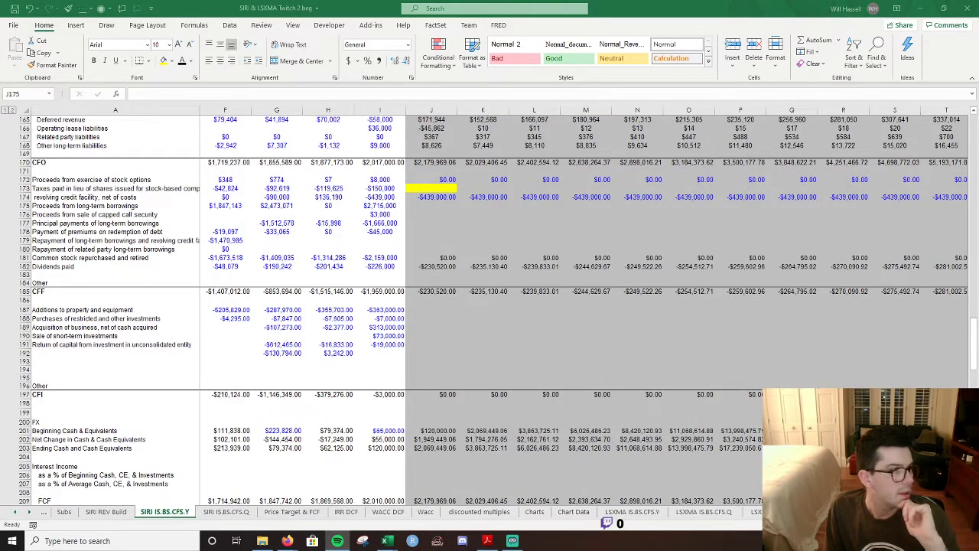
pyautogui.hotkey('alt', 'Tab')
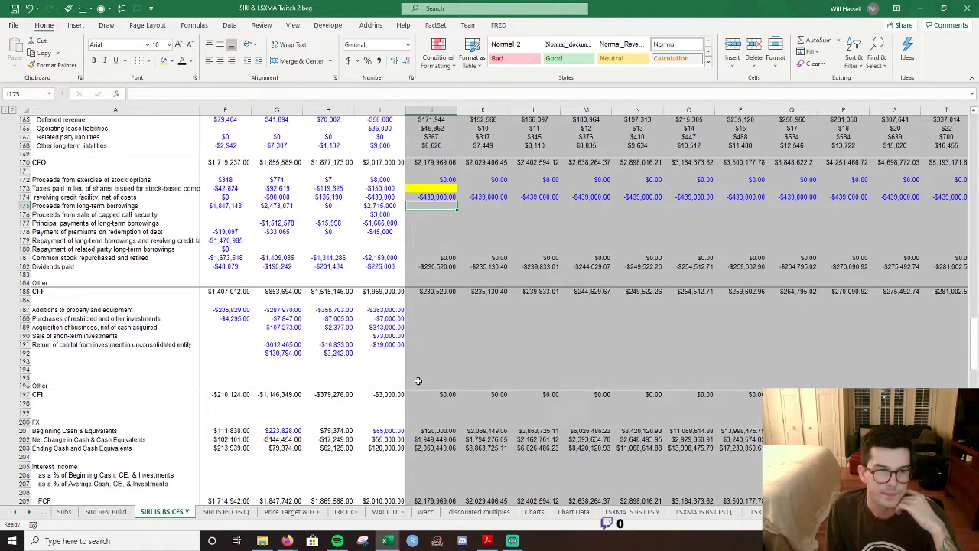
pyautogui.click(420, 223)
pyautogui.click(412, 233)
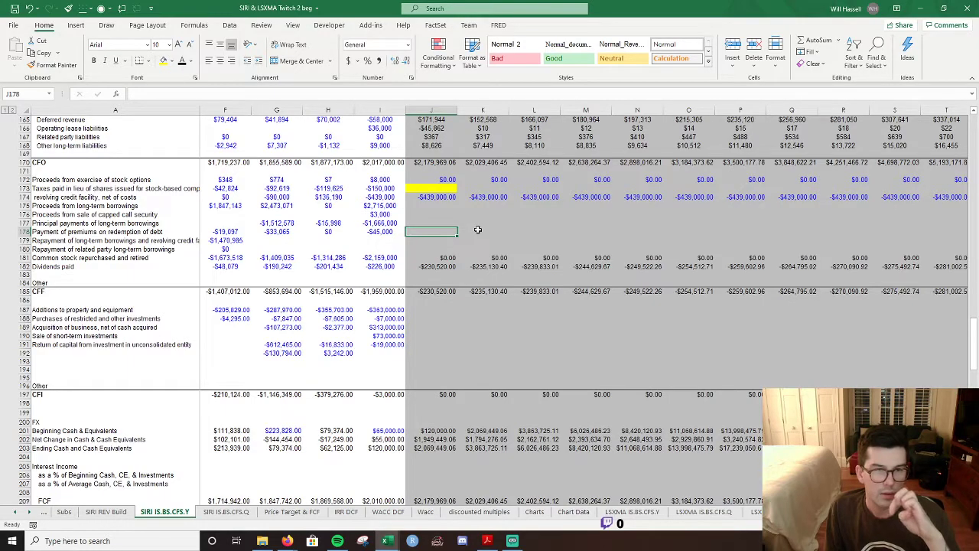
pyautogui.click(424, 207)
pyautogui.click(482, 258)
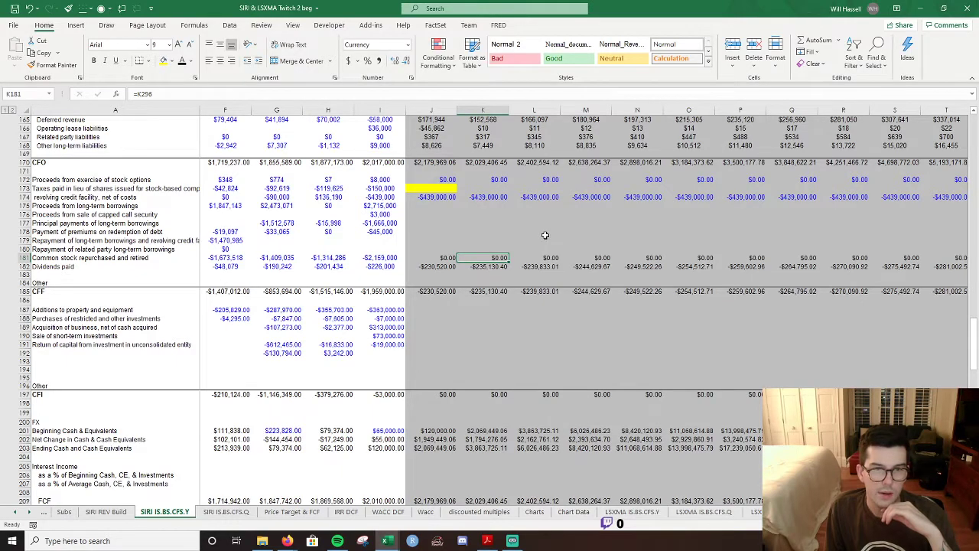
# Save the workbook.
pyautogui.scroll(-4, 545, 234)
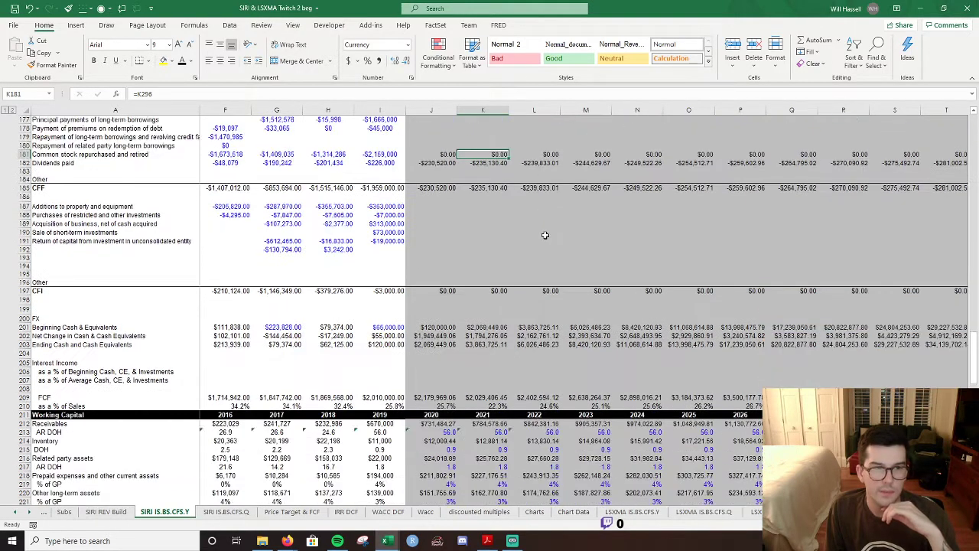
pyautogui.click(15, 9)
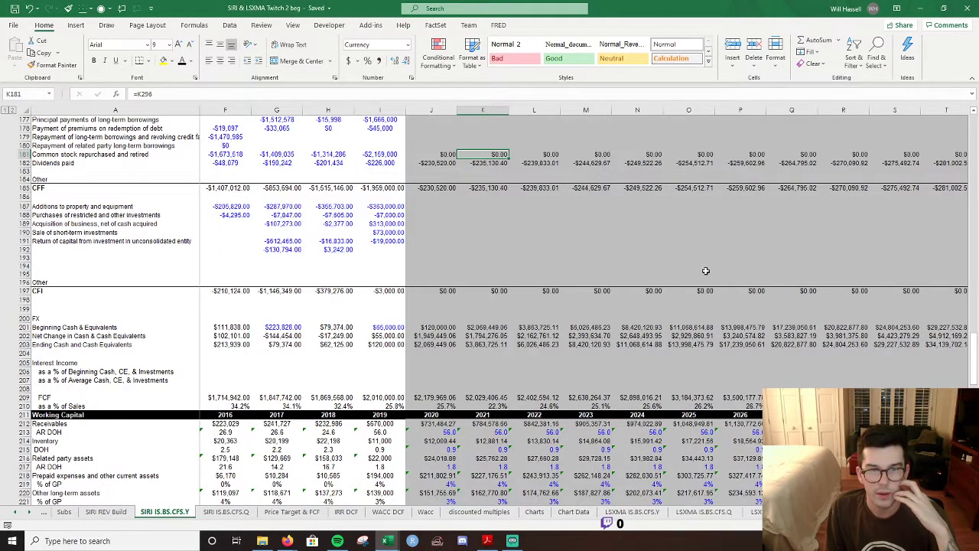
pyautogui.scroll(5, 705, 271)
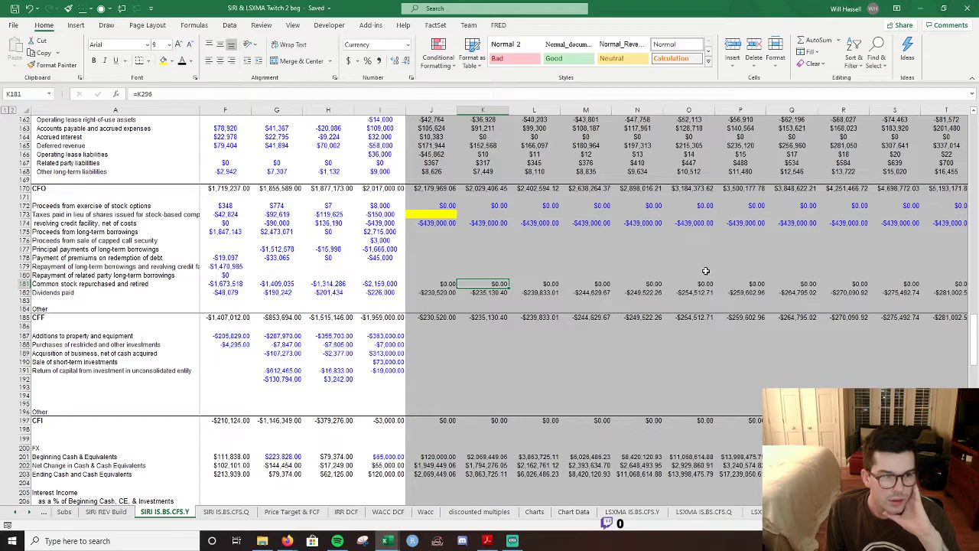
# Link the 2020 Additions to property and equipment in J187 to the Capex forecast in J252.
pyautogui.scroll(-5, 705, 271)
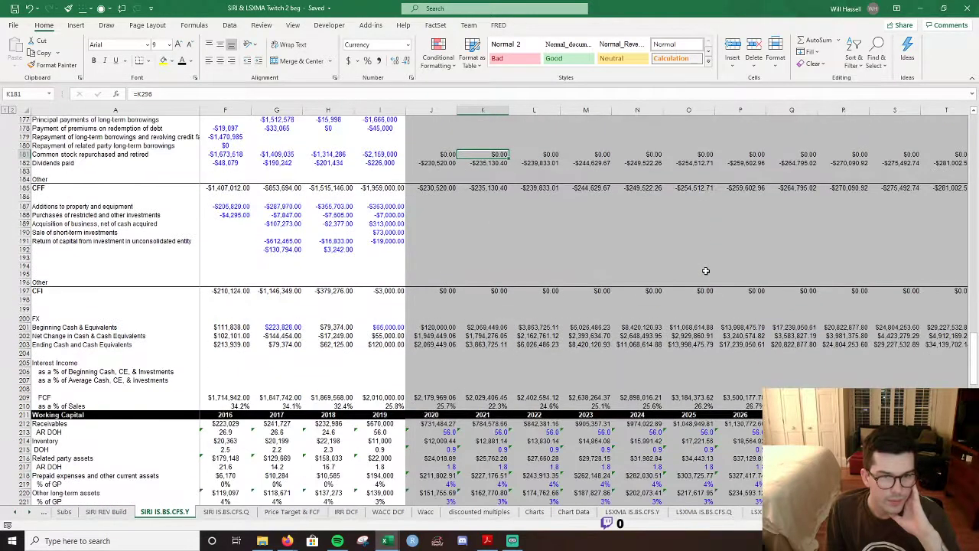
pyautogui.scroll(1, 706, 271)
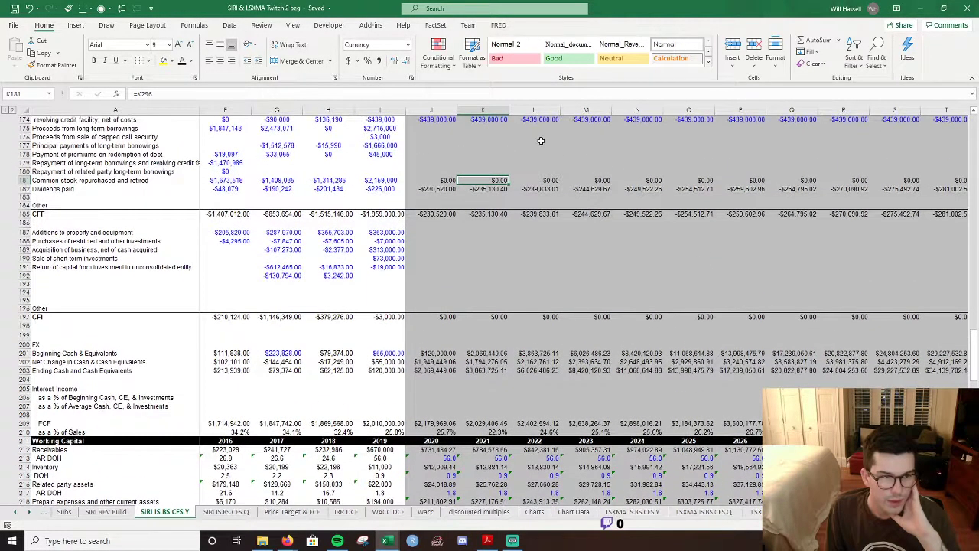
pyautogui.click(412, 233)
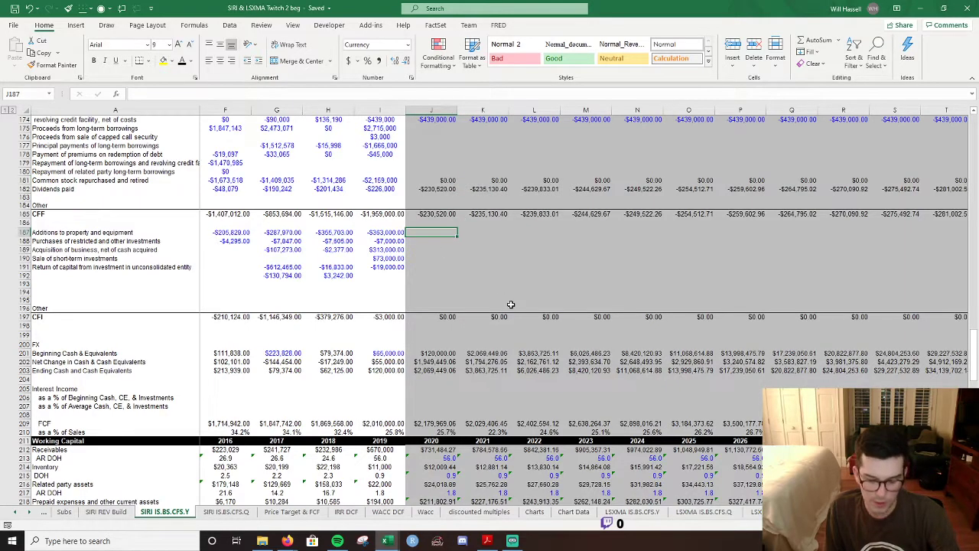
pyautogui.write('=')
pyautogui.scroll(-18, 511, 305)
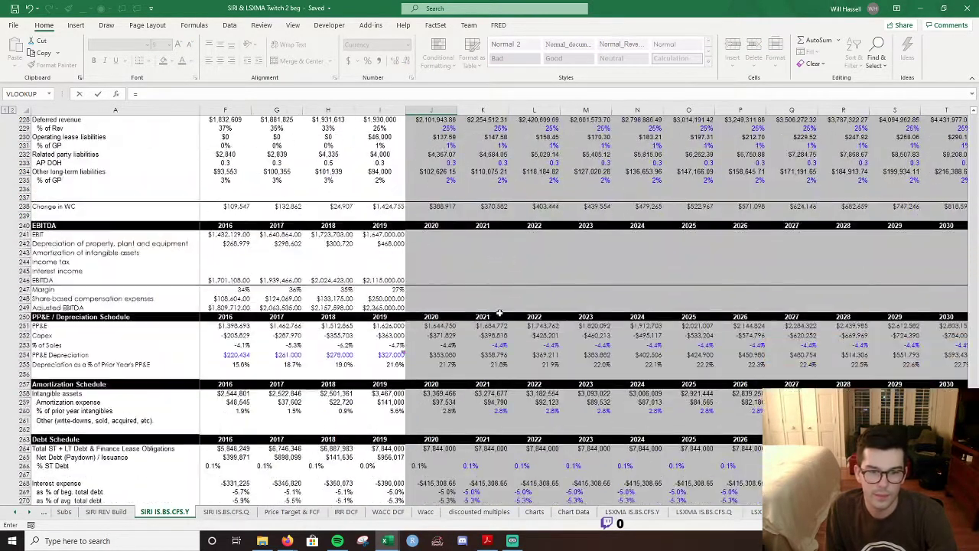
pyautogui.scroll(-1, 498, 313)
pyautogui.click(436, 308)
pyautogui.press('Return')
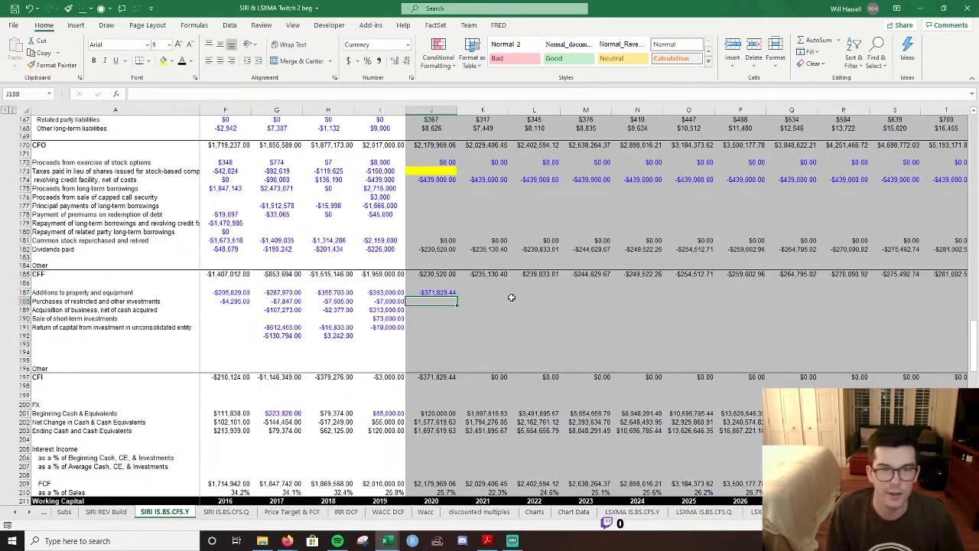
# Set the font colour of J187 to Automatic and fill its formula across the forecast years through U187.
pyautogui.press('Up')
pyautogui.hotkey('alt', 'h')
pyautogui.press('f')
pyautogui.press('c')
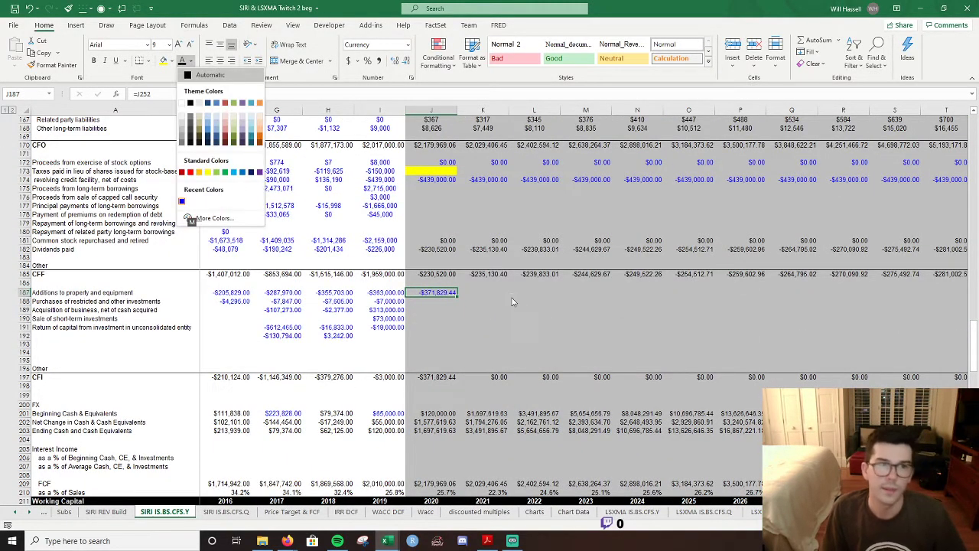
pyautogui.press('a')
pyautogui.hotkey('shift', 'Right')
pyautogui.hotkey('shift', 'Right')
pyautogui.hotkey('shift', 'Right')
pyautogui.hotkey('shift', 'Right')
pyautogui.hotkey('shift', 'Right')
pyautogui.hotkey('shift', 'Right')
pyautogui.hotkey('shift', 'Right')
pyautogui.hotkey('shift', 'Right')
pyautogui.hotkey('shift', 'Right')
pyautogui.hotkey('shift', 'Right')
pyautogui.hotkey('shift', 'Right')
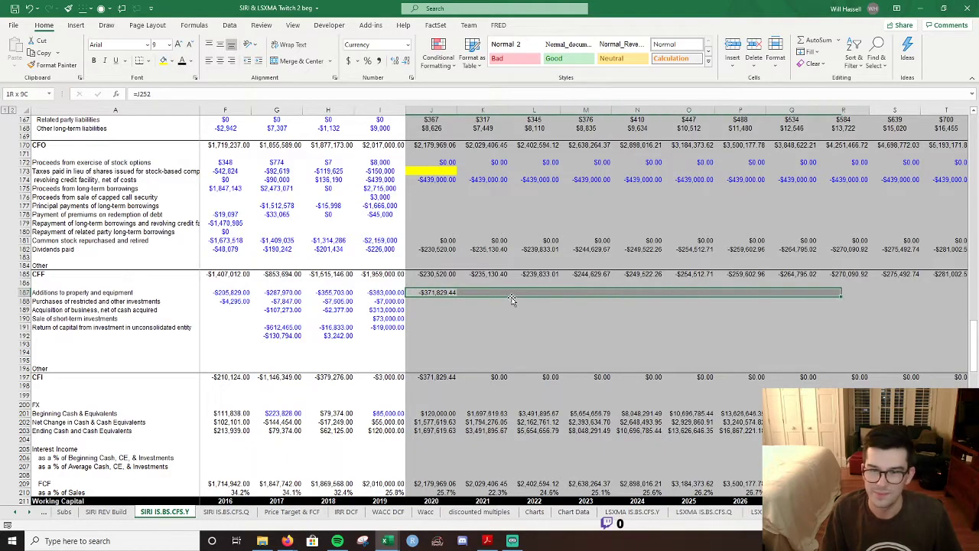
pyautogui.hotkey('ctrl', 'r')
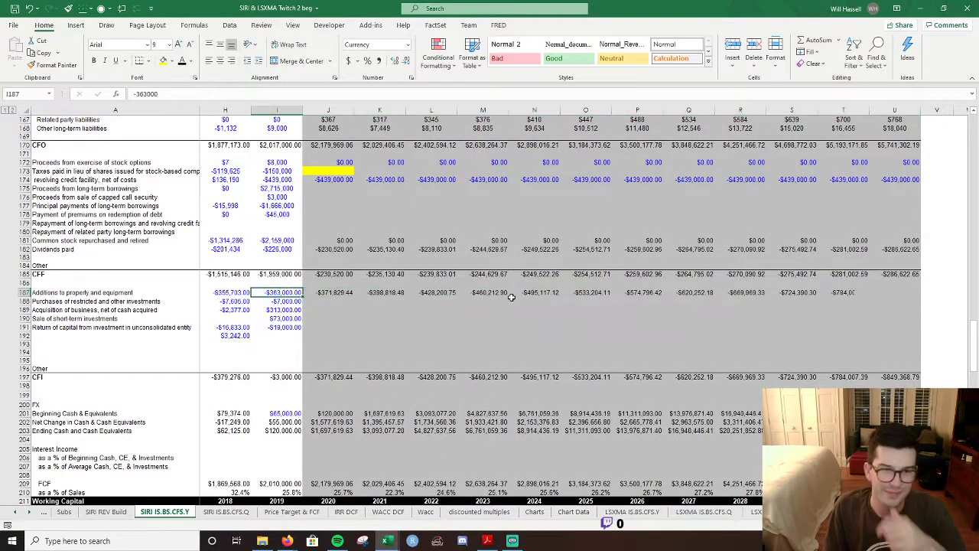
# Enter 0 for the 2020 Acquisition of business in J189 and fill it across the forecast years through U189.
pyautogui.press('Down')
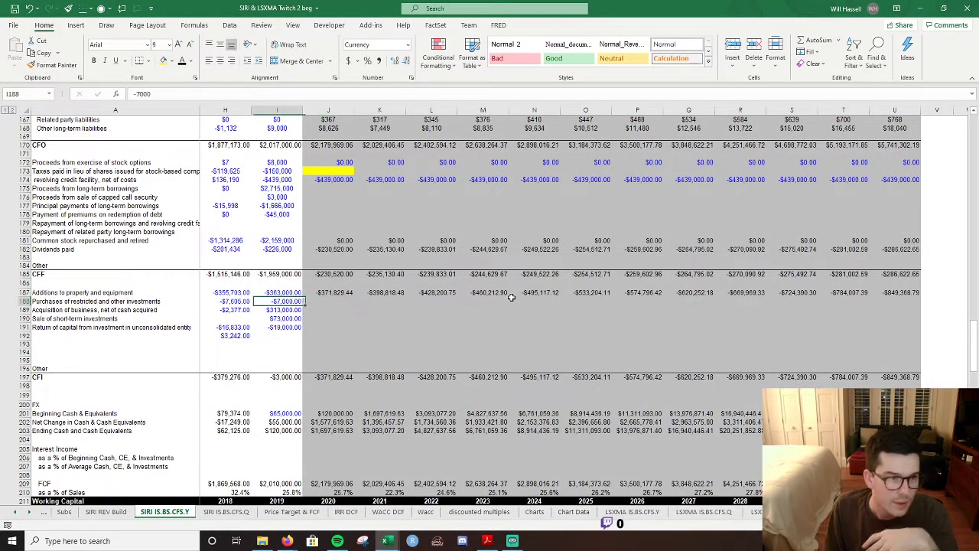
pyautogui.hscroll(-4, 511, 297)
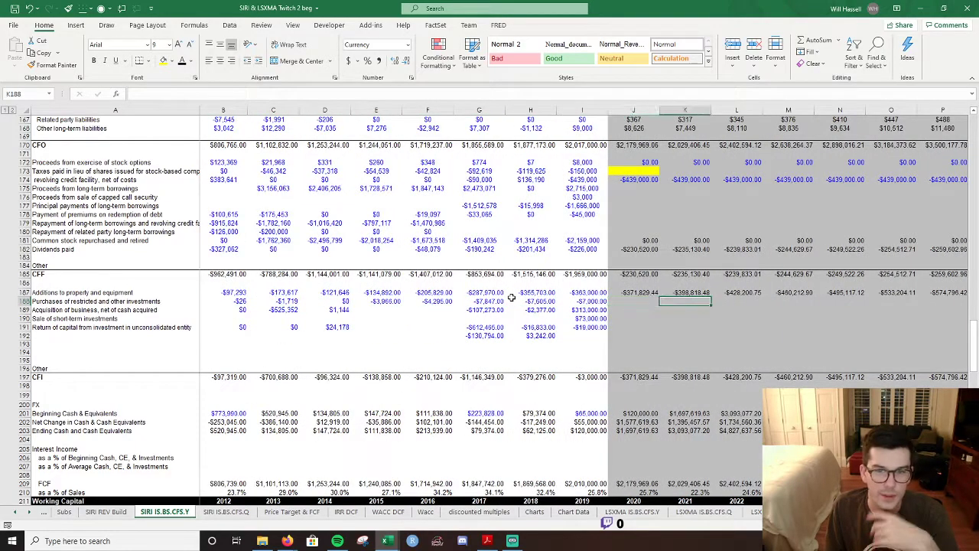
pyautogui.press('Down')
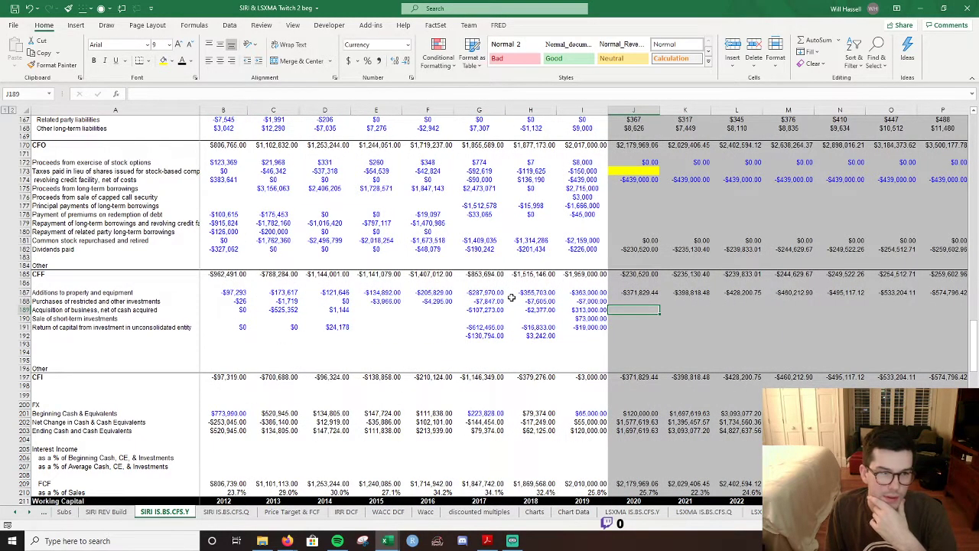
pyautogui.write('0')
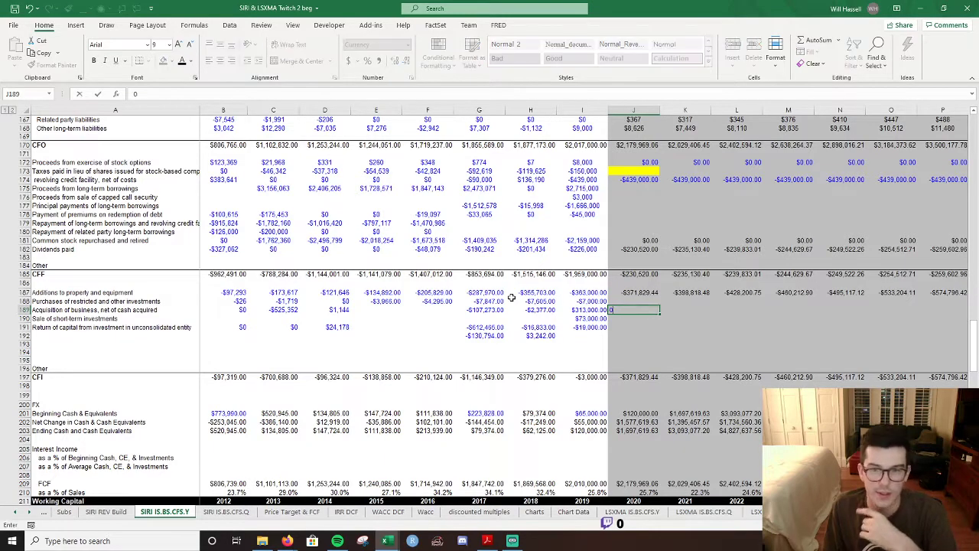
pyautogui.press('Return')
pyautogui.press('Up')
pyautogui.hotkey('shift', 'Right')
pyautogui.hotkey('shift', 'Right')
pyautogui.hotkey('shift', 'Right')
pyautogui.hotkey('shift', 'Right')
pyautogui.hotkey('shift', 'Right')
pyautogui.hotkey('shift', 'Right')
pyautogui.hotkey('shift', 'Right')
pyautogui.hotkey('shift', 'Right')
pyautogui.hotkey('shift', 'Right')
pyautogui.hotkey('shift', 'Right')
pyautogui.hotkey('shift', 'Right')
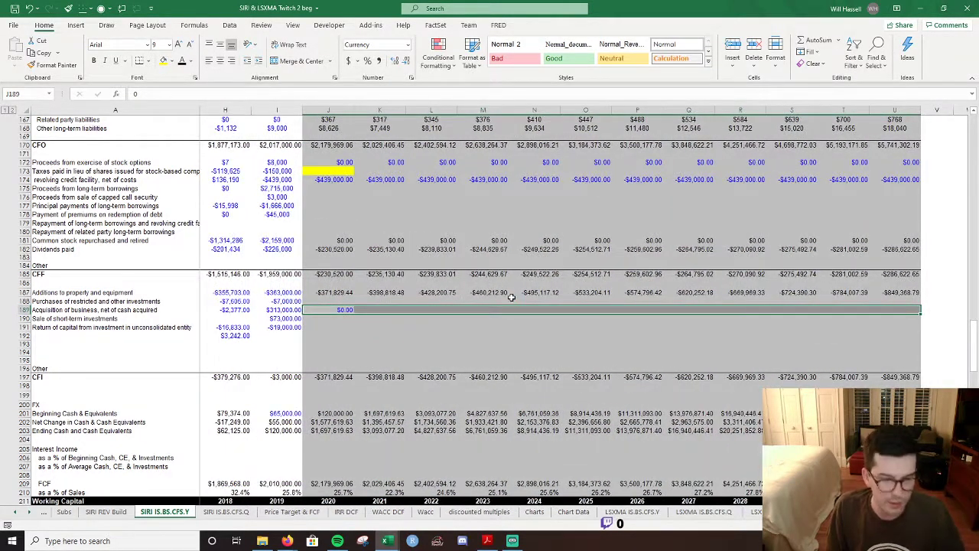
pyautogui.hotkey('ctrl', 'r')
# Set the 2020 Return of capital from investment in unconsolidated entity in J191 equal to the prior year's value with =I191.
pyautogui.press('Down')
pyautogui.press('Left')
pyautogui.press('Left')
pyautogui.press('Left')
pyautogui.press('Left')
pyautogui.press('Left')
pyautogui.press('Left')
pyautogui.press('Left')
pyautogui.press('Left')
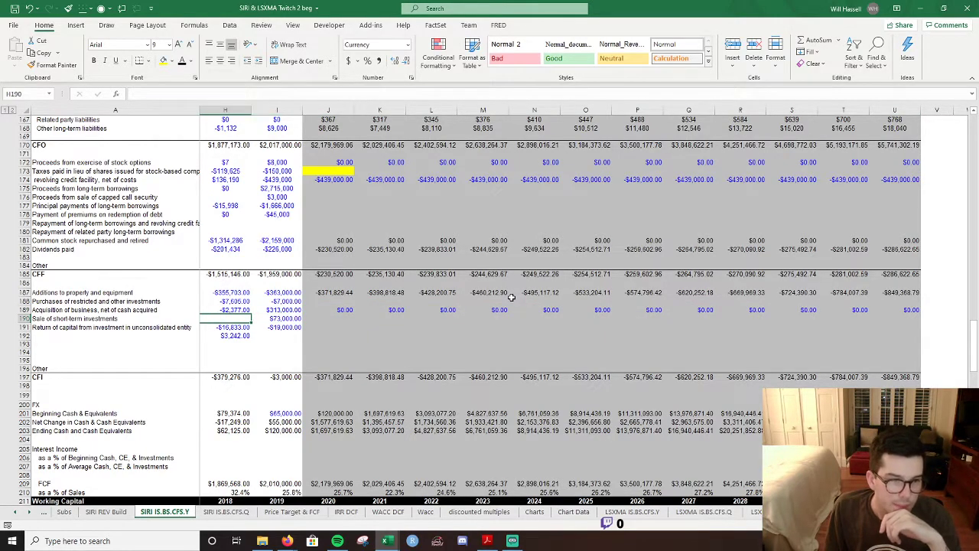
pyautogui.press('Down')
pyautogui.press('Right')
pyautogui.press('Right')
pyautogui.press('Right')
pyautogui.press('Right')
pyautogui.press('Right')
pyautogui.press('Right')
pyautogui.press('Right')
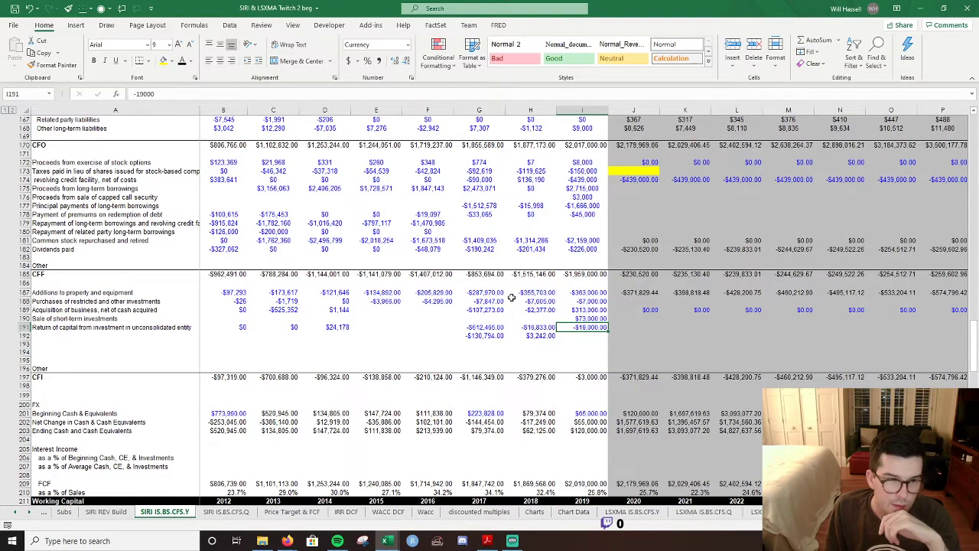
pyautogui.hotkey('ctrl', 'c')
pyautogui.press('Right')
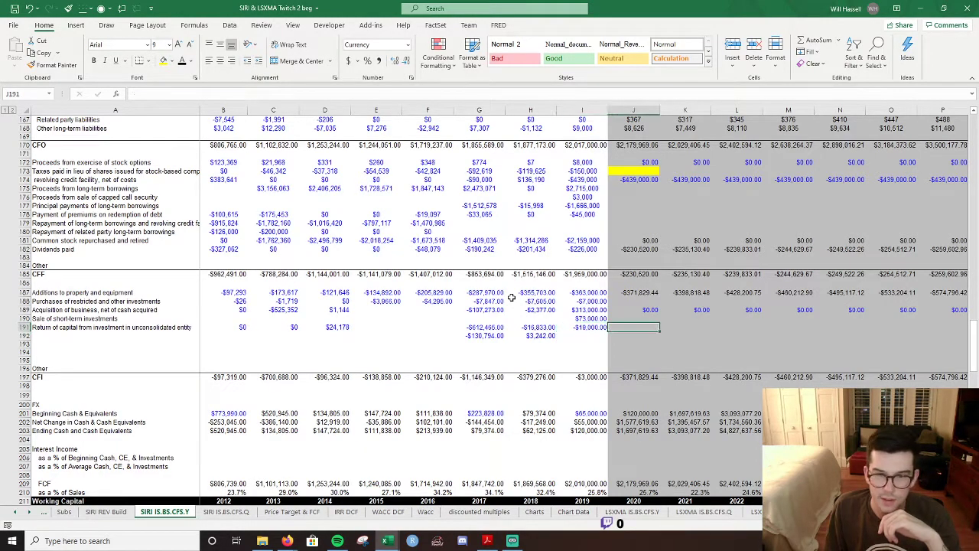
pyautogui.write('=')
pyautogui.press('Left')
pyautogui.hotkey('ctrl', 'Return')
# Fill the Return of capital formula from J191 across the forecast years through U191.
pyautogui.hotkey('shift', 'Right')
pyautogui.hotkey('shift', 'Right')
pyautogui.hotkey('shift', 'Right')
pyautogui.hotkey('shift', 'Right')
pyautogui.hotkey('shift', 'Right')
pyautogui.hotkey('shift', 'Right')
pyautogui.hotkey('shift', 'Right')
pyautogui.hotkey('shift', 'Right')
pyautogui.hotkey('shift', 'Right')
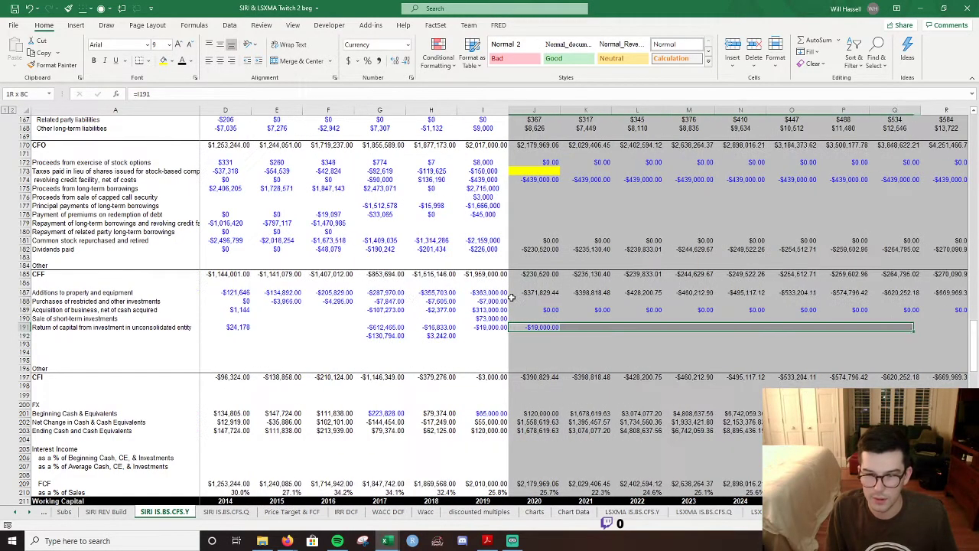
pyautogui.hotkey('shift', 'Right')
pyautogui.hotkey('shift', 'Right')
pyautogui.hotkey('ctrl', 'r')
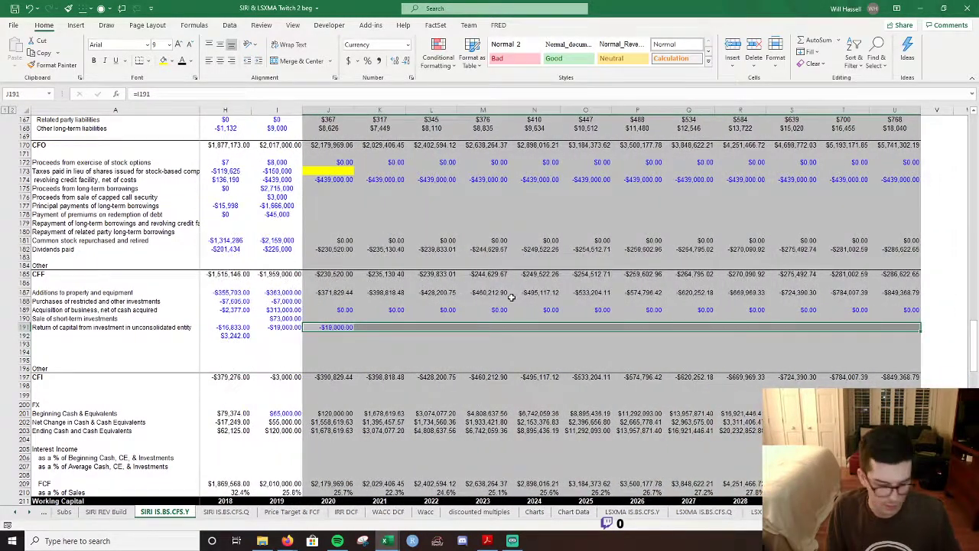
# Check that the 2020 Net Change in Cash formula in J202 picks up the CFO, CFF and CFI totals.
pyautogui.press('Down')
pyautogui.press('Down')
pyautogui.press('Down')
pyautogui.press('Down')
pyautogui.press('Down')
pyautogui.press('Down')
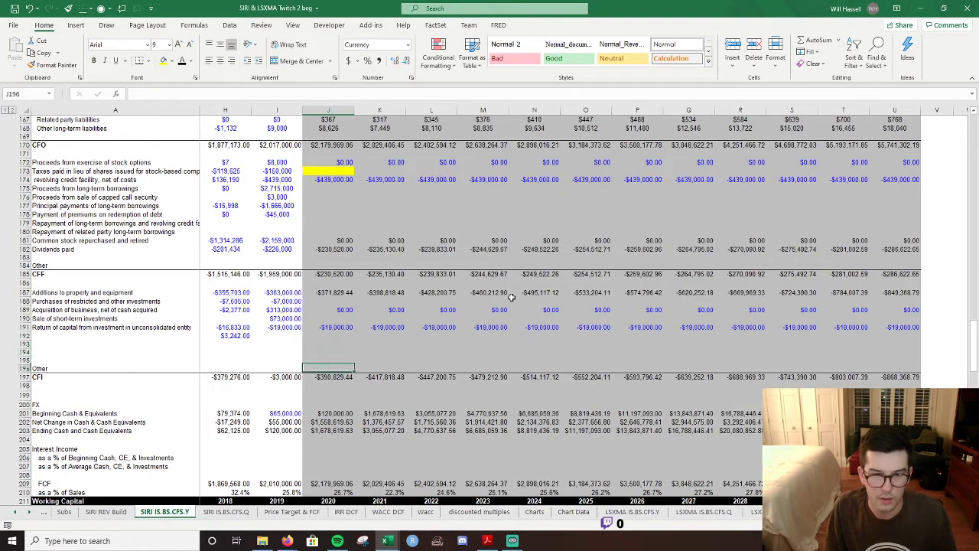
pyautogui.press('Down')
pyautogui.press('Down')
pyautogui.press('Down')
pyautogui.press('Down')
pyautogui.press('Down')
pyautogui.write('=J170+J185+J197')
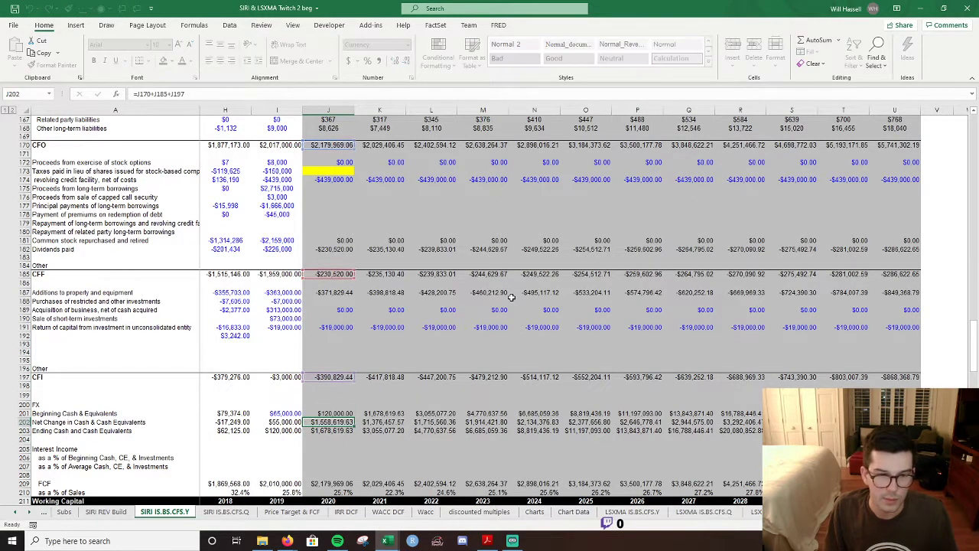
pyautogui.scroll(3, 461, 300)
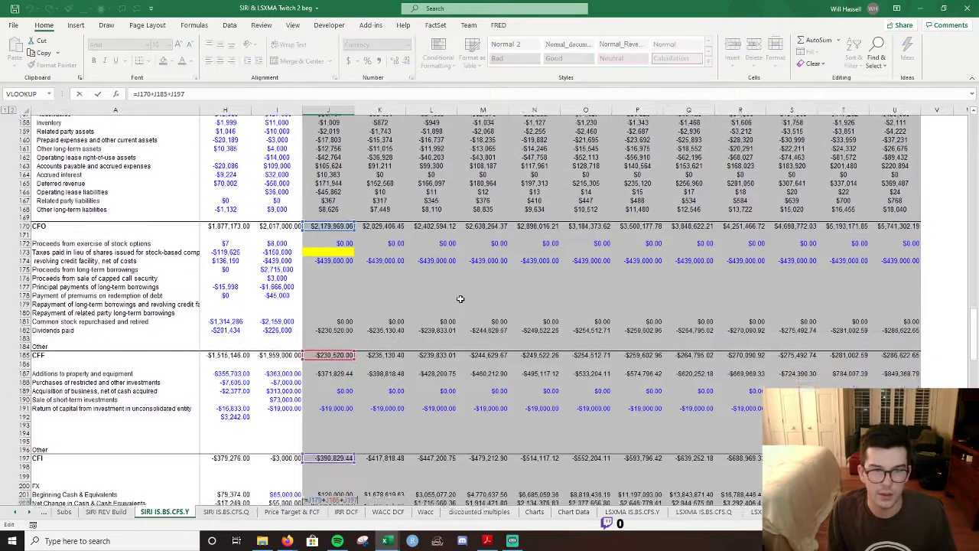
pyautogui.hotkey('ctrl', 'Return')
pyautogui.scroll(-1, 459, 300)
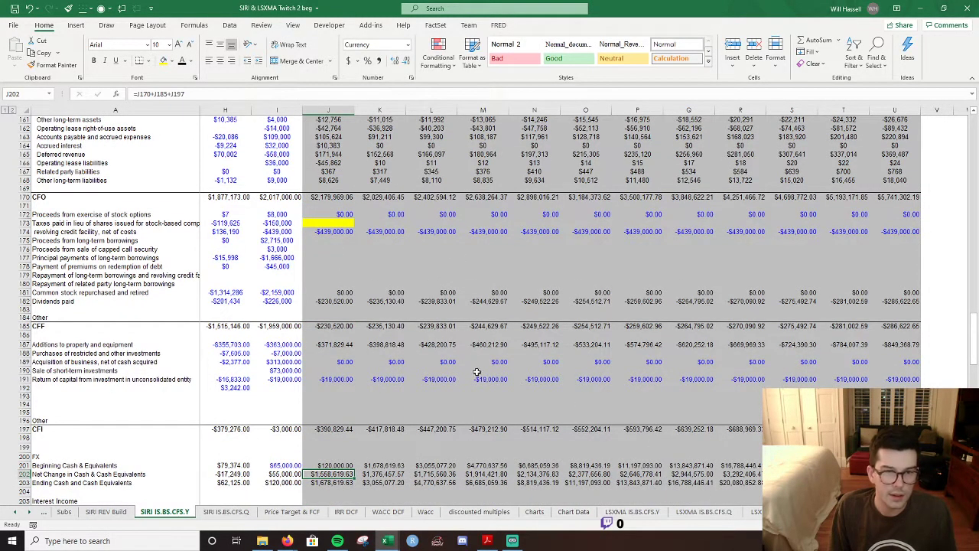
pyautogui.scroll(-1, 434, 361)
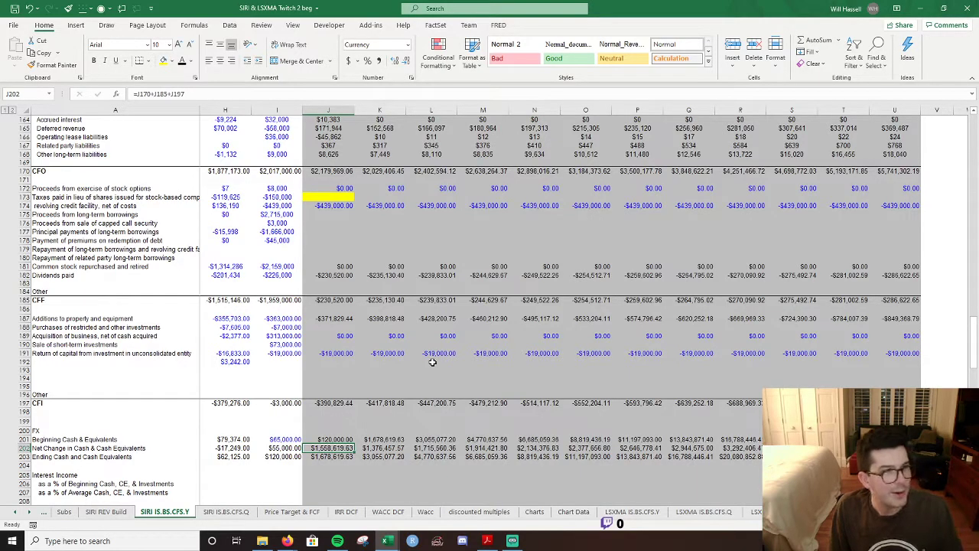
pyautogui.scroll(-3, 432, 362)
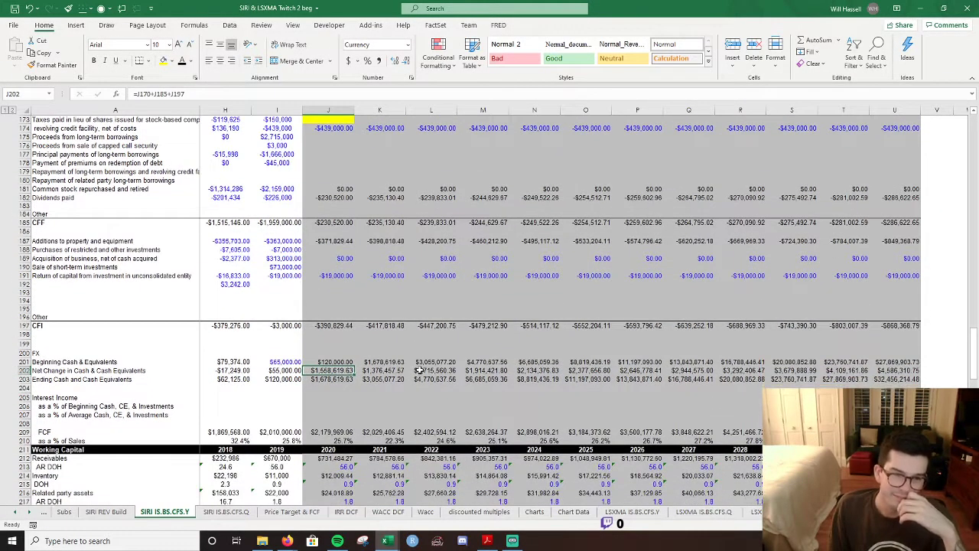
# Inspect the 2020 FCF formula in J209 and the cells it references, alongside the Net Change in Cash formula.
pyautogui.click(337, 269)
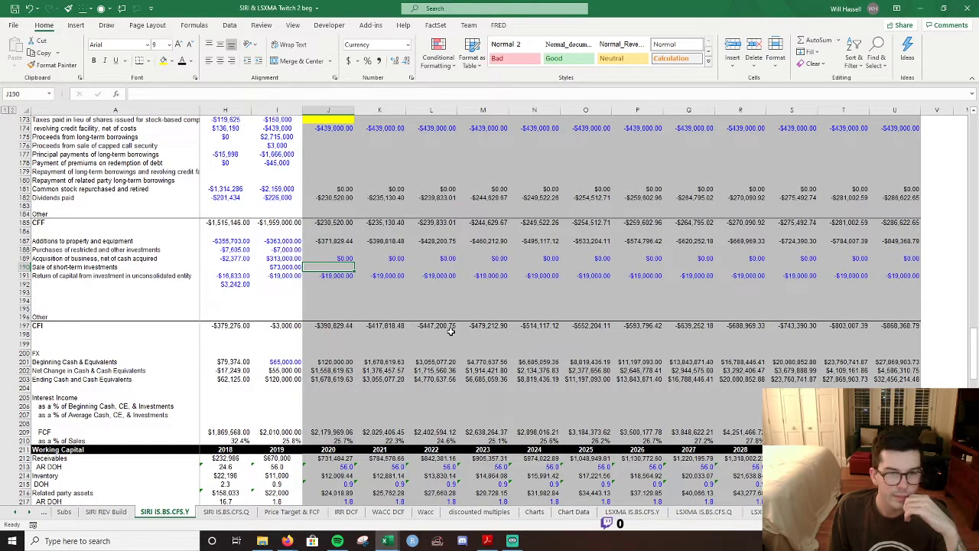
pyautogui.scroll(-3, 452, 330)
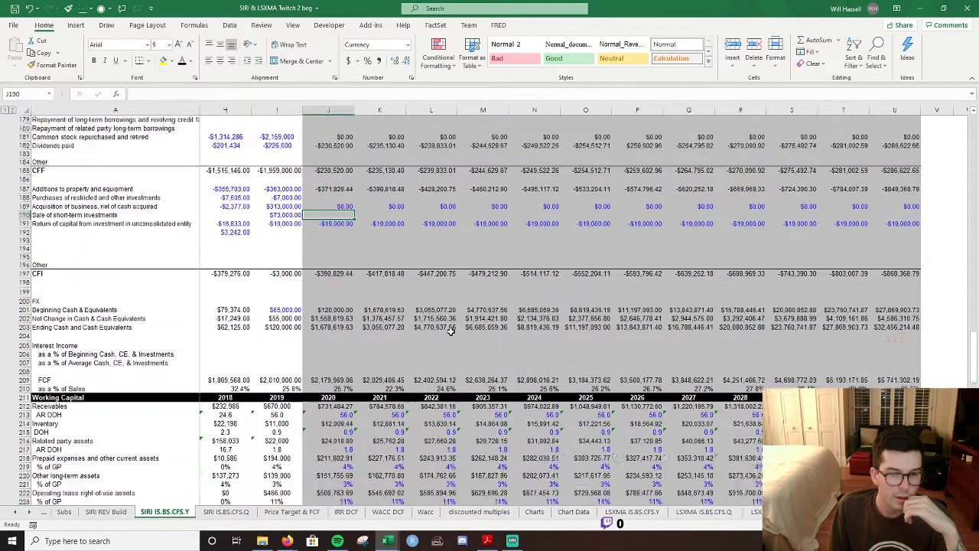
pyautogui.click(329, 320)
pyautogui.click(329, 355)
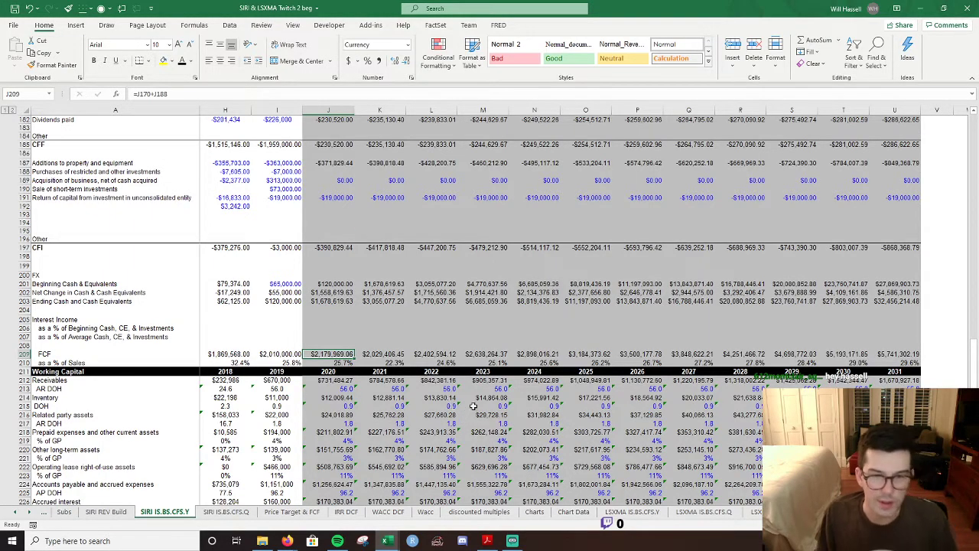
pyautogui.scroll(2, 499, 388)
pyautogui.doubleClick(329, 344)
pyautogui.press('Escape')
pyautogui.hscroll(-2, 521, 368)
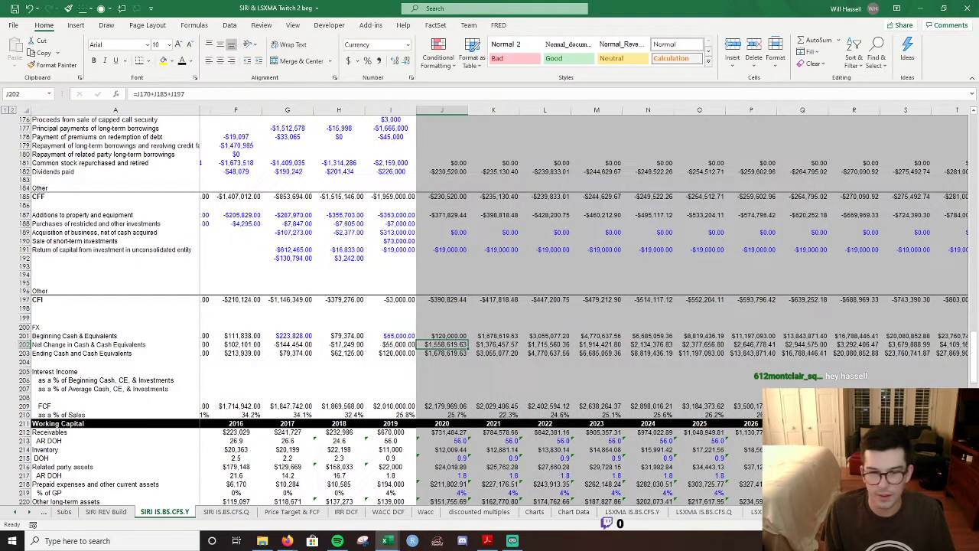
pyautogui.doubleClick(431, 406)
pyautogui.scroll(5, 521, 368)
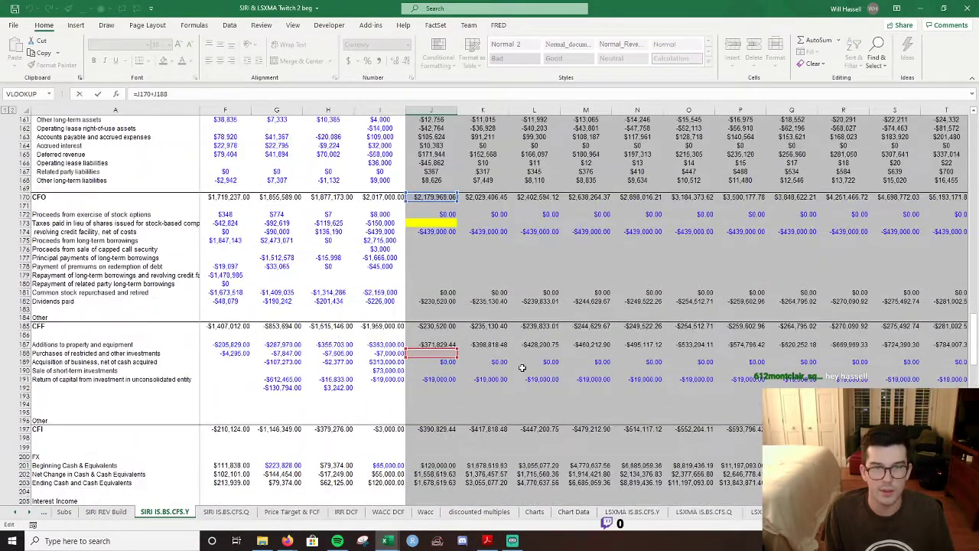
pyautogui.scroll(-3, 474, 320)
pyautogui.press('Escape')
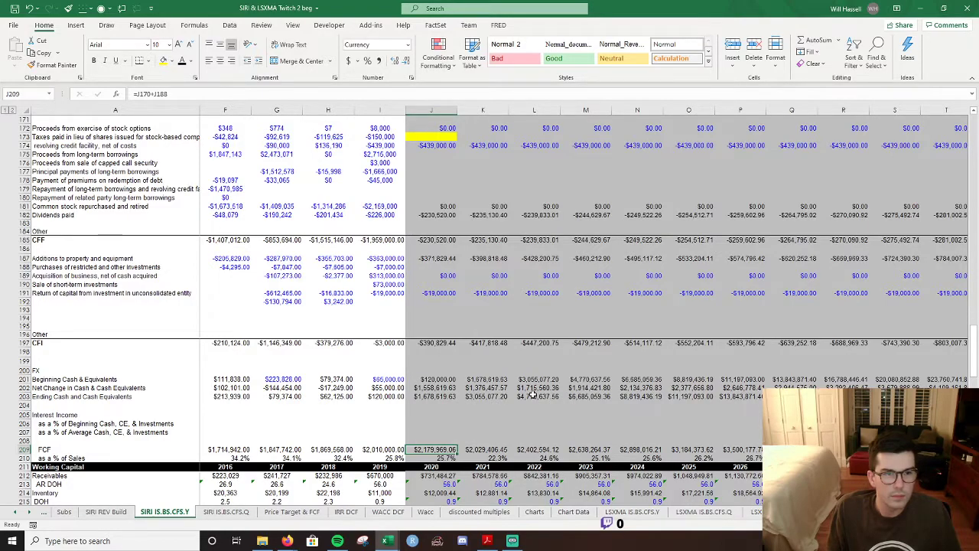
# Review the working capital, PP&E, amortization and debt schedules, and compare them with the balance sheet Reconciliation row across the forecast years.
pyautogui.scroll(-11, 533, 394)
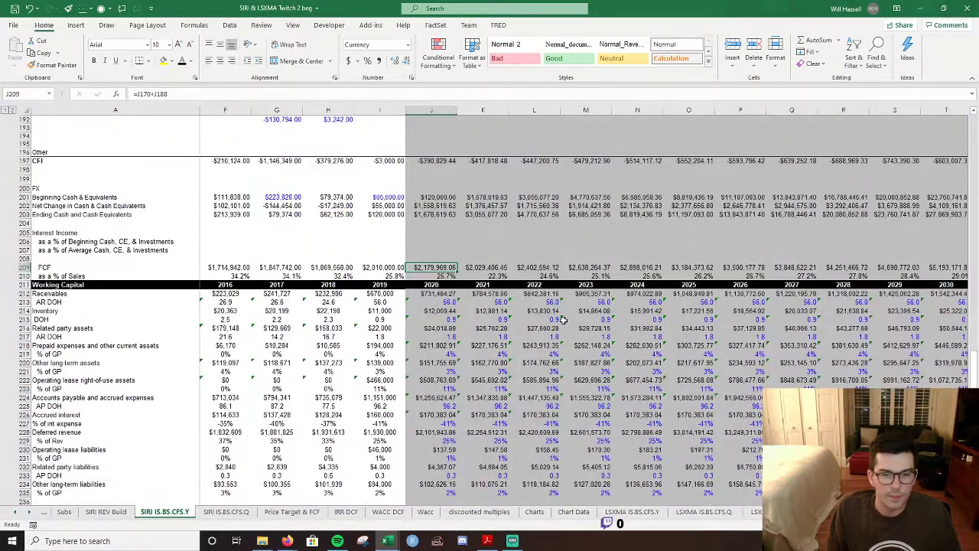
pyautogui.scroll(-7, 589, 305)
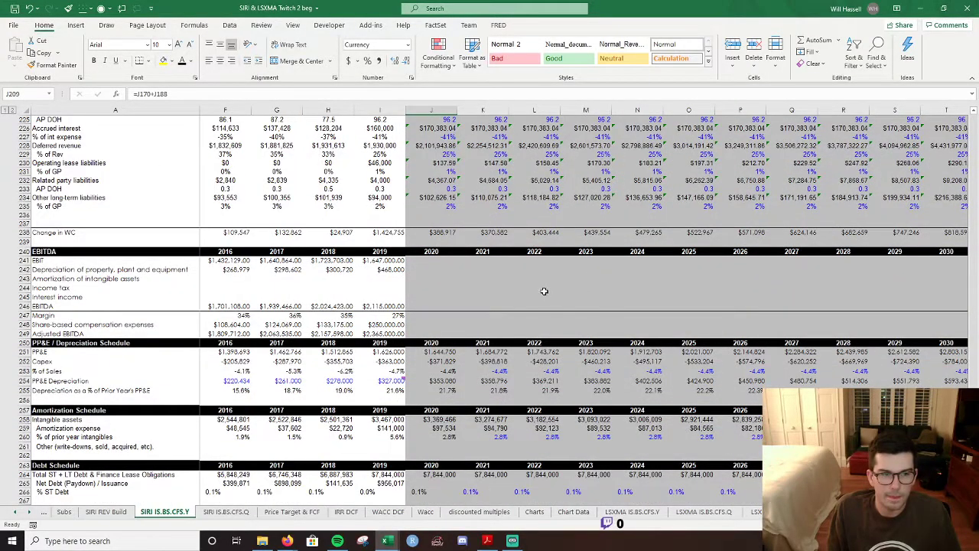
pyautogui.scroll(14, 463, 264)
pyautogui.scroll(4, 471, 266)
pyautogui.scroll(13, 472, 266)
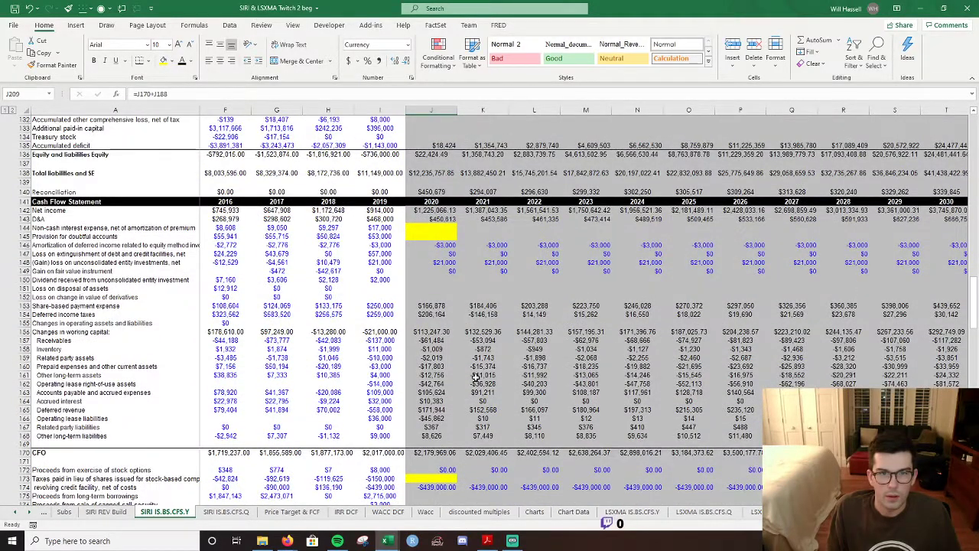
pyautogui.scroll(3, 475, 377)
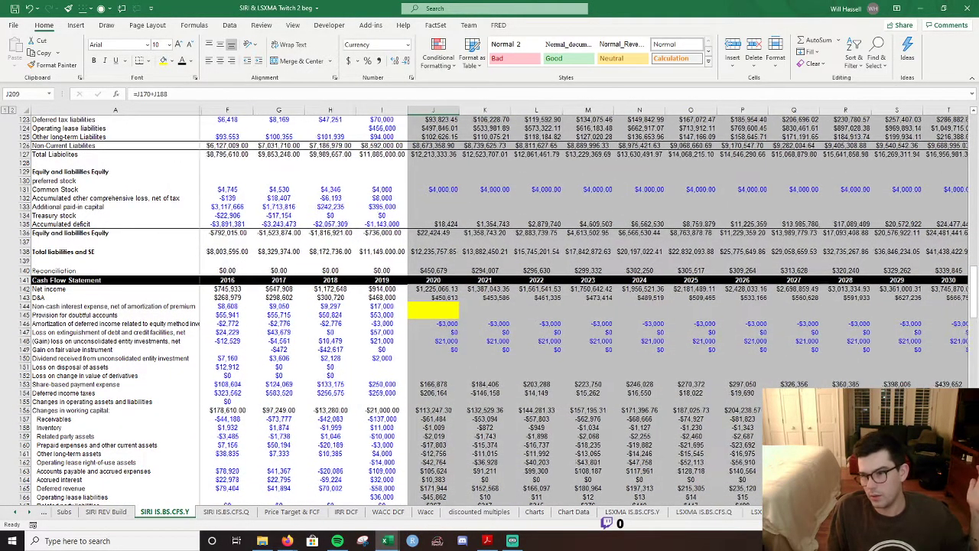
pyautogui.hscroll(2, 490, 306)
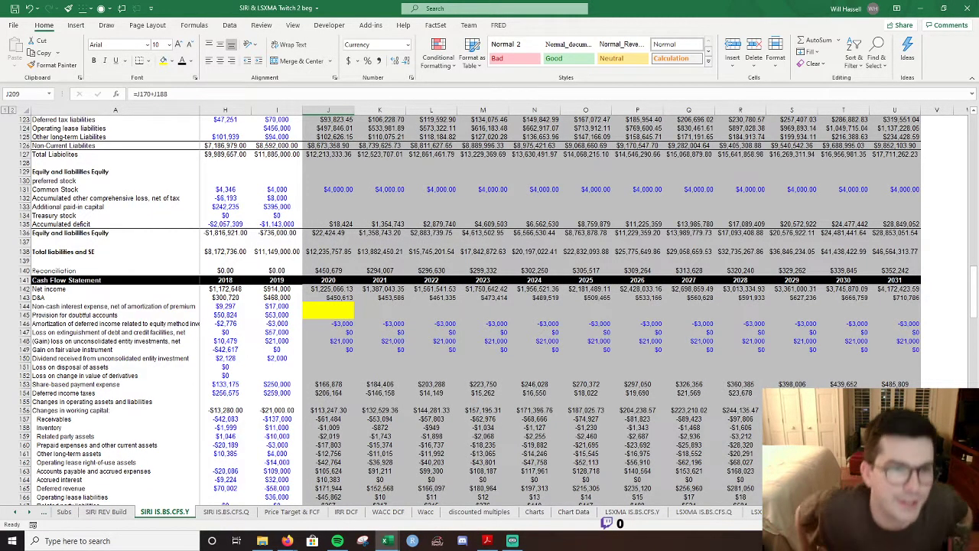
# Try linking 2020 Additional paid-in capital and Accumulated other comprehensive loss to their 2019 balances with =I133 and =I132.
pyautogui.click(322, 205)
pyautogui.write('=')
pyautogui.click(277, 207)
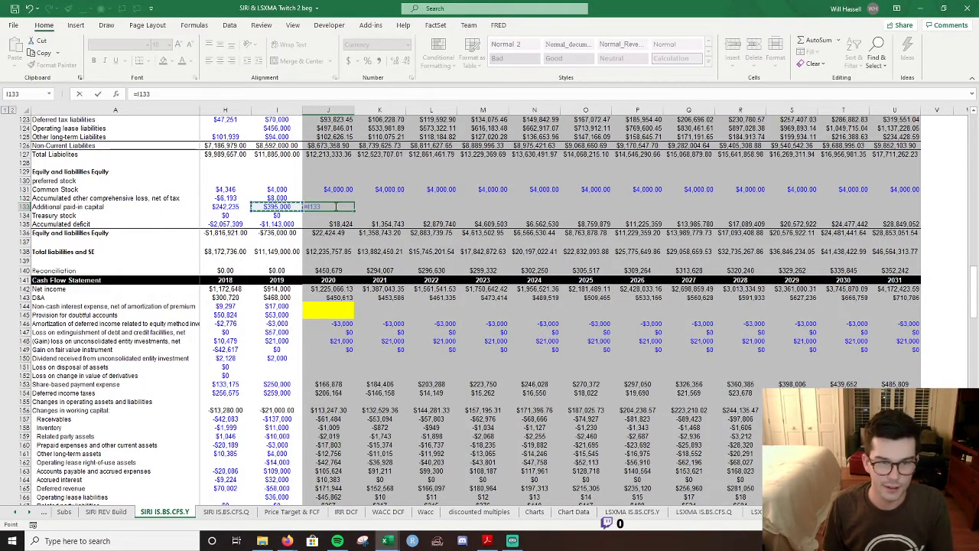
pyautogui.hotkey('ctrl', 'Return')
pyautogui.press('Up')
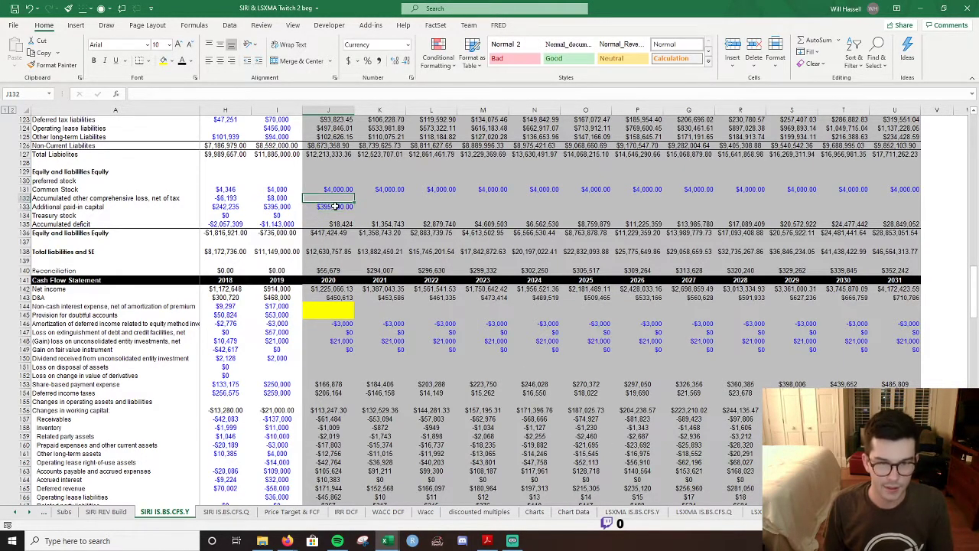
pyautogui.write('=i132')
pyautogui.press('Return')
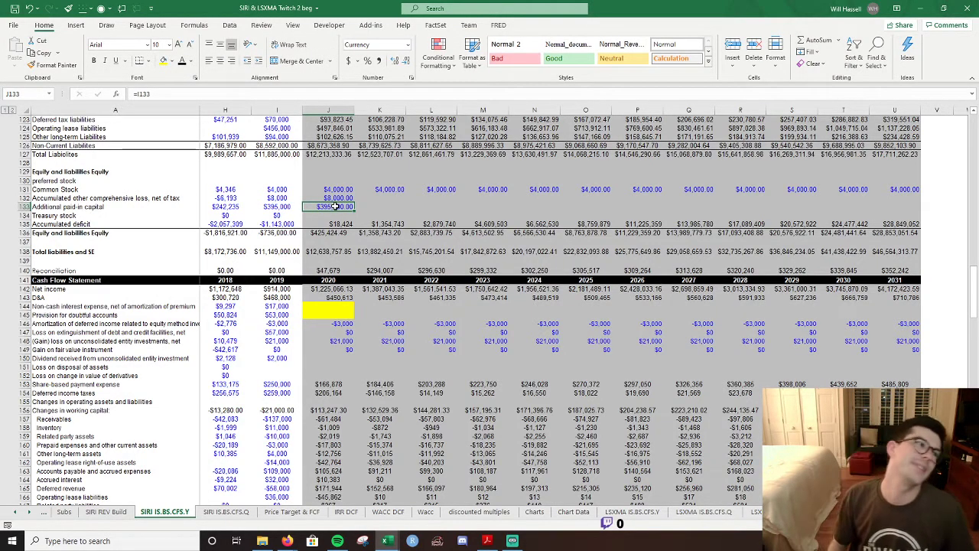
# Clear the 2020 Accumulated other comprehensive loss and Additional paid-in capital formulas in J132:J133.
pyautogui.press('Up')
pyautogui.hotkey('shift', 'Down')
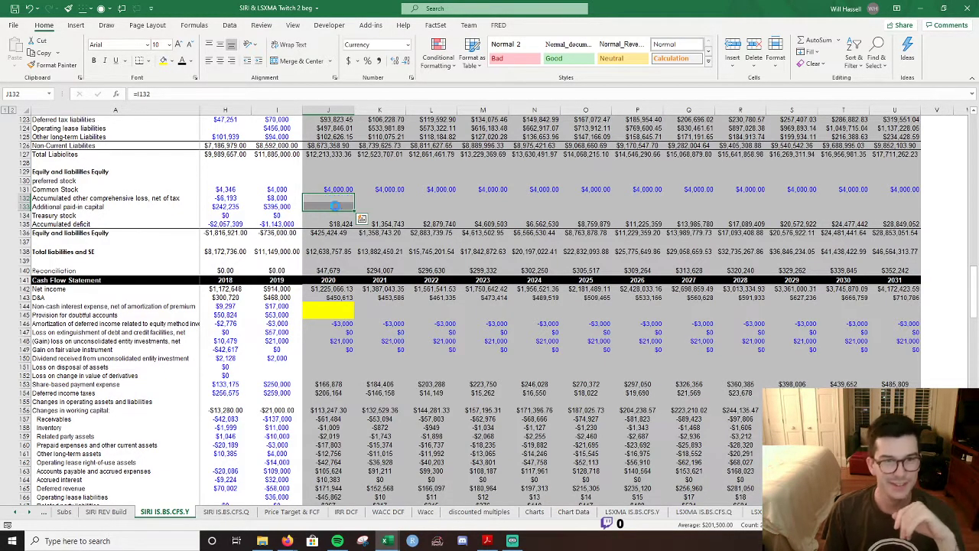
pyautogui.press('Delete')
pyautogui.press('Right')
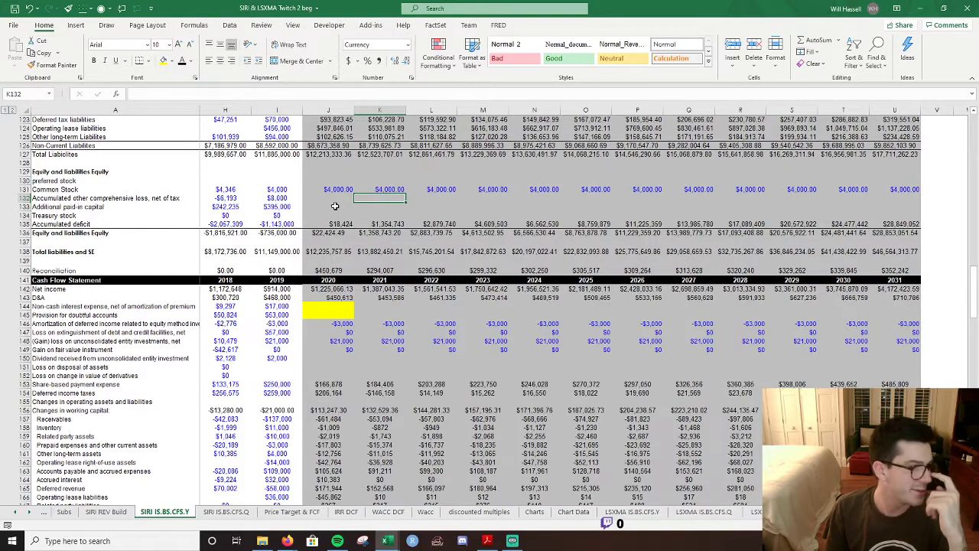
pyautogui.press('Left')
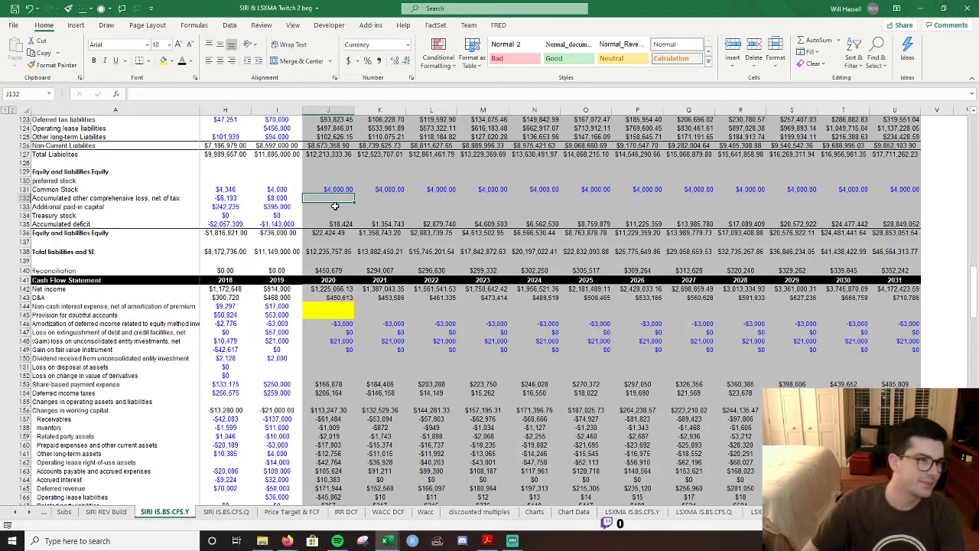
pyautogui.press('XF86AudioLowerVolume')
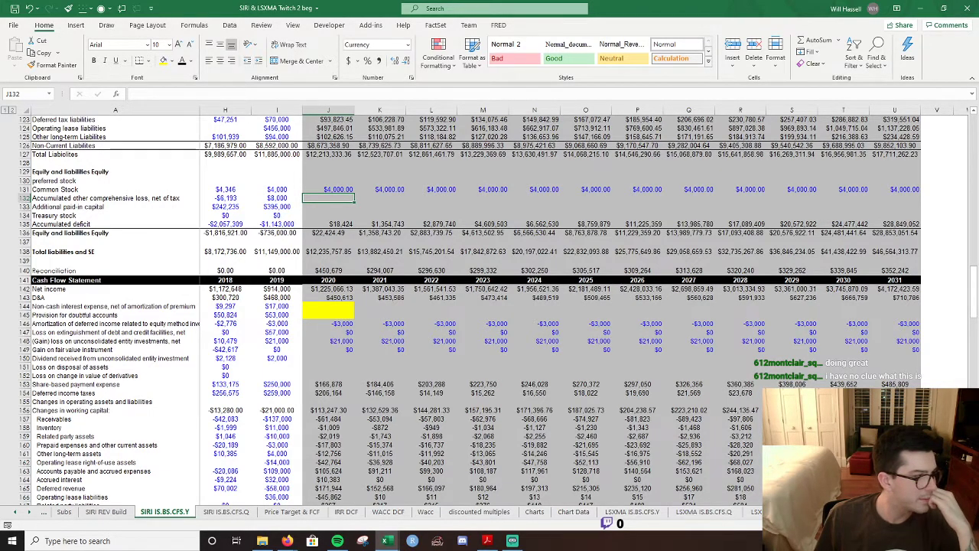
pyautogui.hotkey('alt', 'Tab')
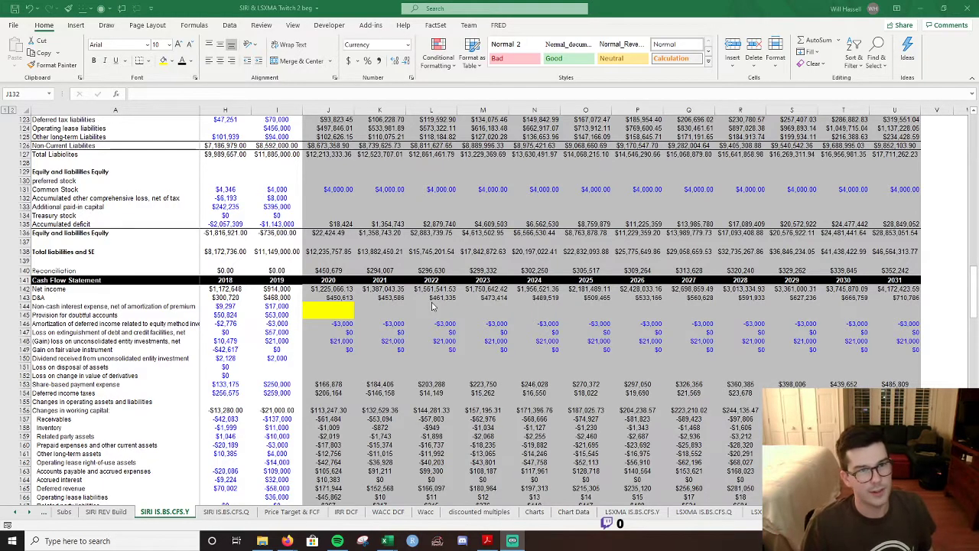
pyautogui.hotkey('alt', 'Tab')
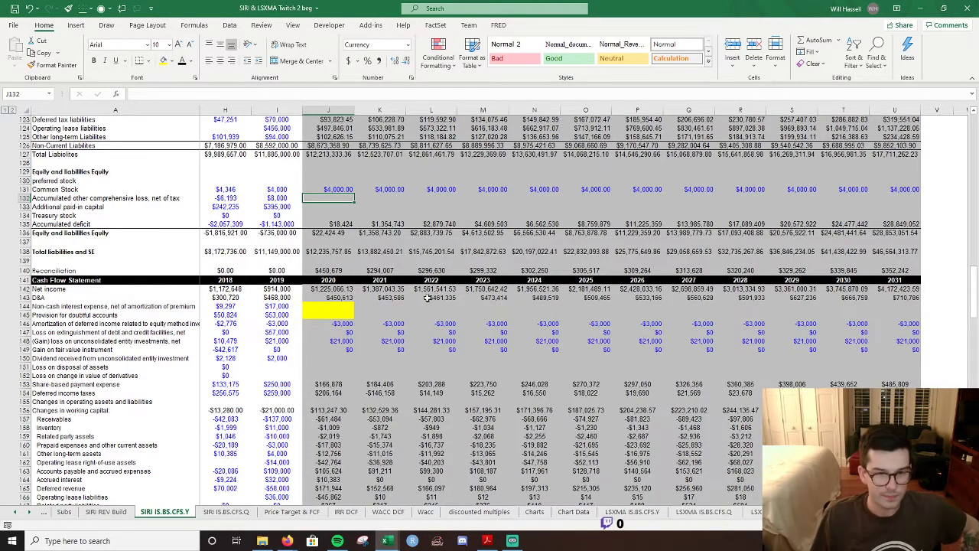
# Review the cash flow statement, balance sheet, income statement and supporting schedules for forecast lines that are still blank.
pyautogui.scroll(-4, 436, 296)
pyautogui.scroll(-2, 427, 301)
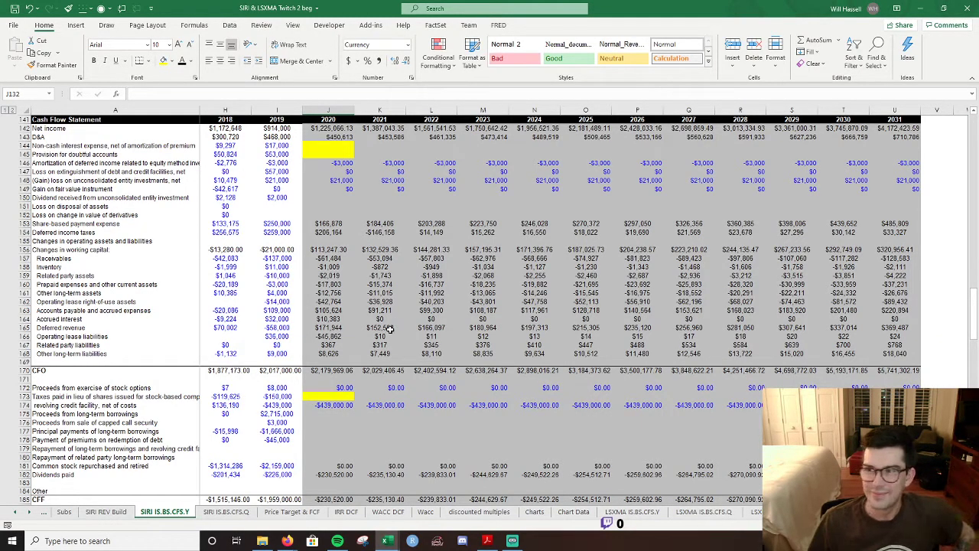
pyautogui.scroll(-5, 390, 329)
pyautogui.scroll(12, 391, 329)
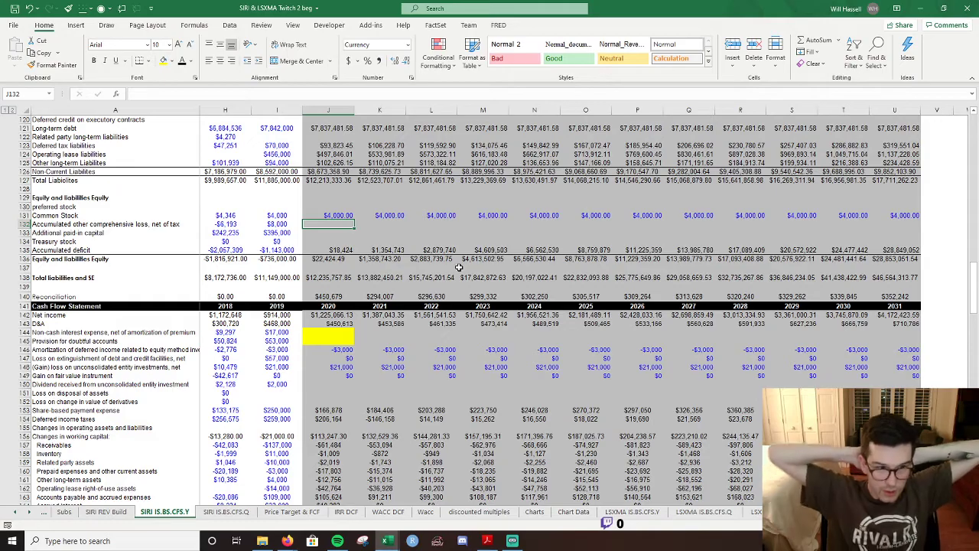
pyautogui.scroll(20, 459, 267)
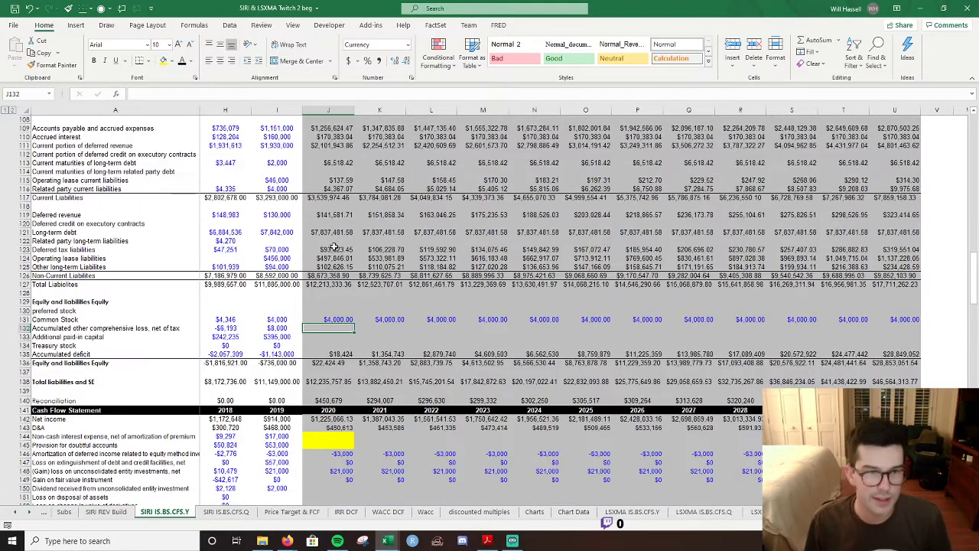
pyautogui.scroll(19, 332, 245)
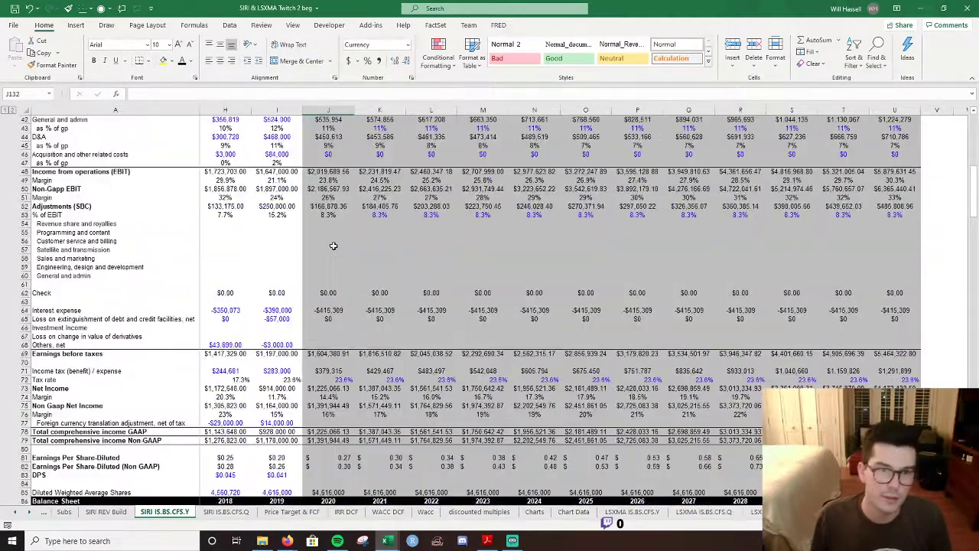
pyautogui.moveTo(974, 146); pyautogui.dragTo(973, 374)
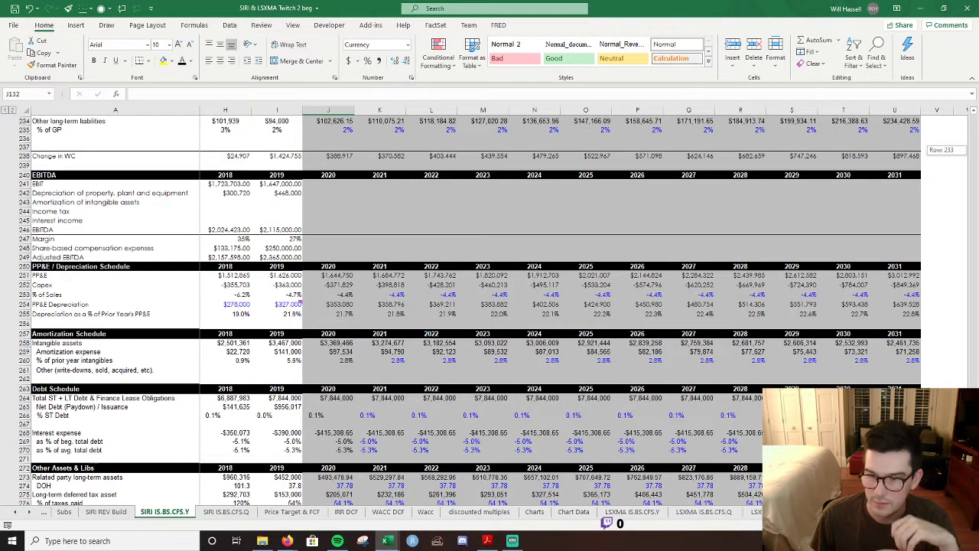
pyautogui.moveTo(974, 374); pyautogui.dragTo(973, 373)
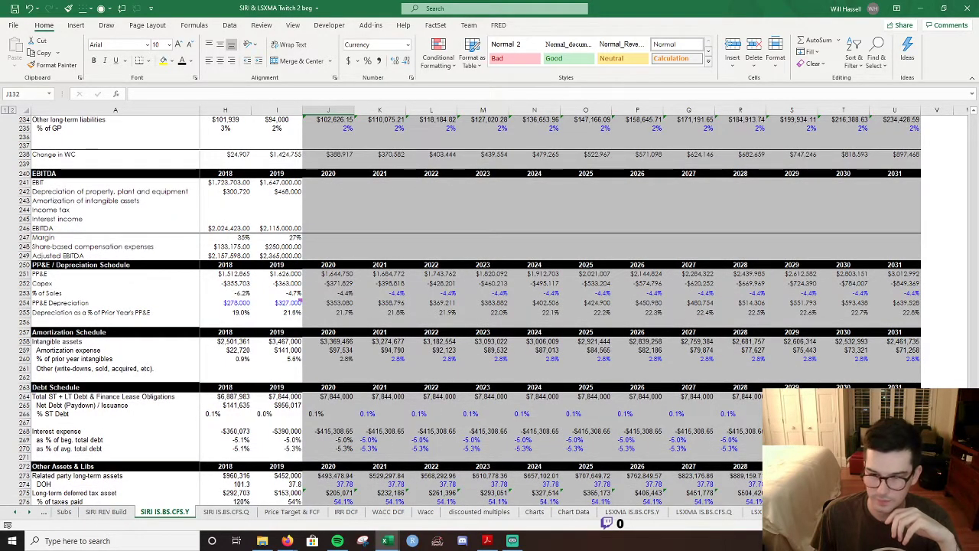
pyautogui.hscroll(-3, 489, 306)
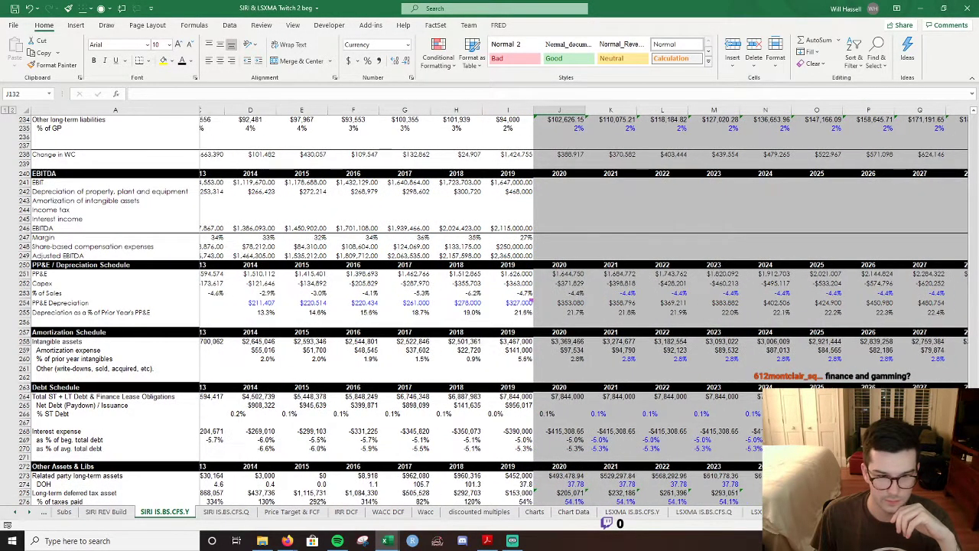
pyautogui.hscroll(4, 490, 306)
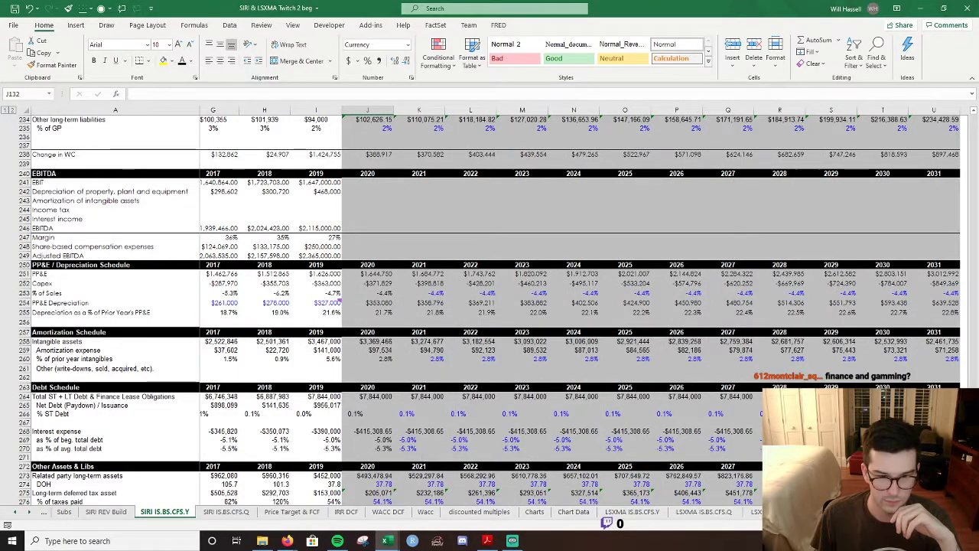
pyautogui.hscroll(-1, 600, 351)
# Link 2020 Purchases of restricted and other investments in J188 to I188 and fill the formula across the forecast years through U188.
pyautogui.scroll(15, 599, 351)
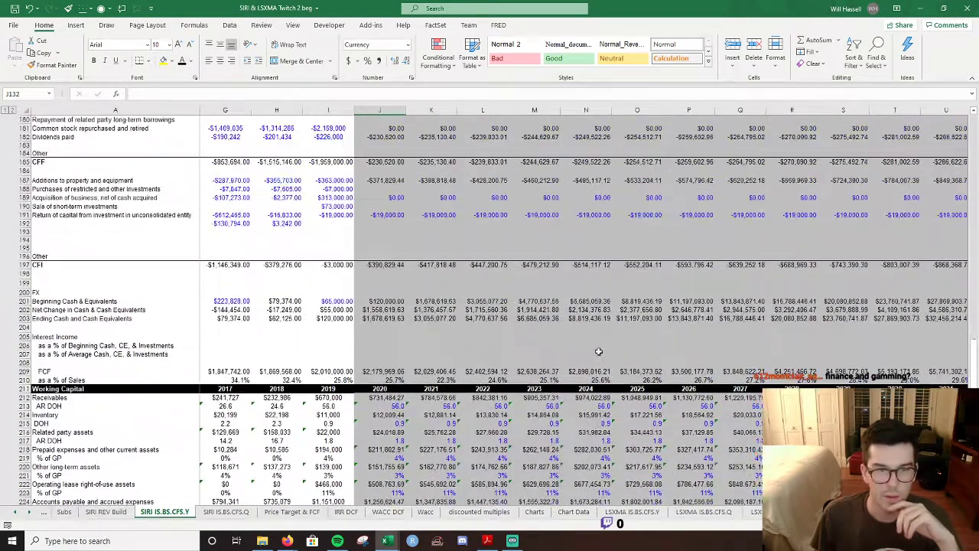
pyautogui.scroll(7, 599, 352)
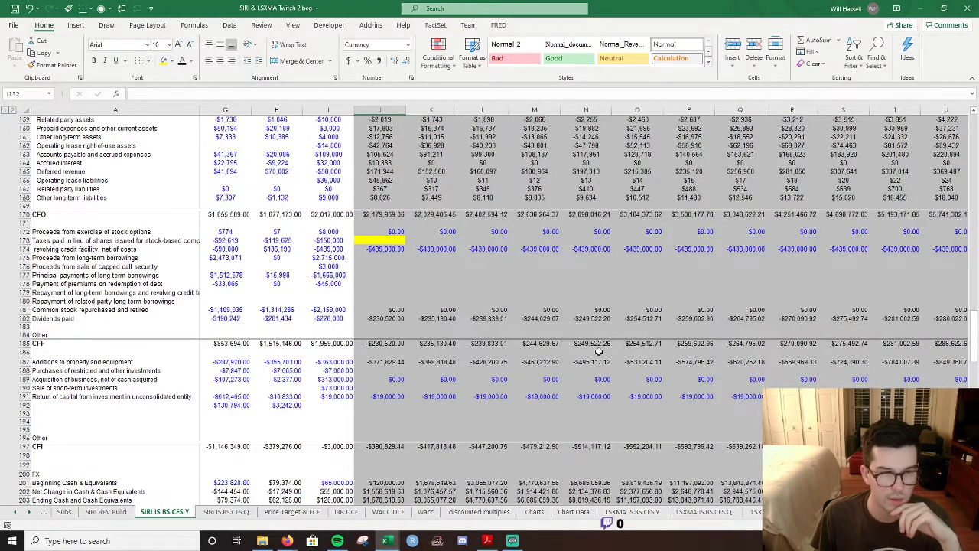
pyautogui.scroll(-3, 599, 351)
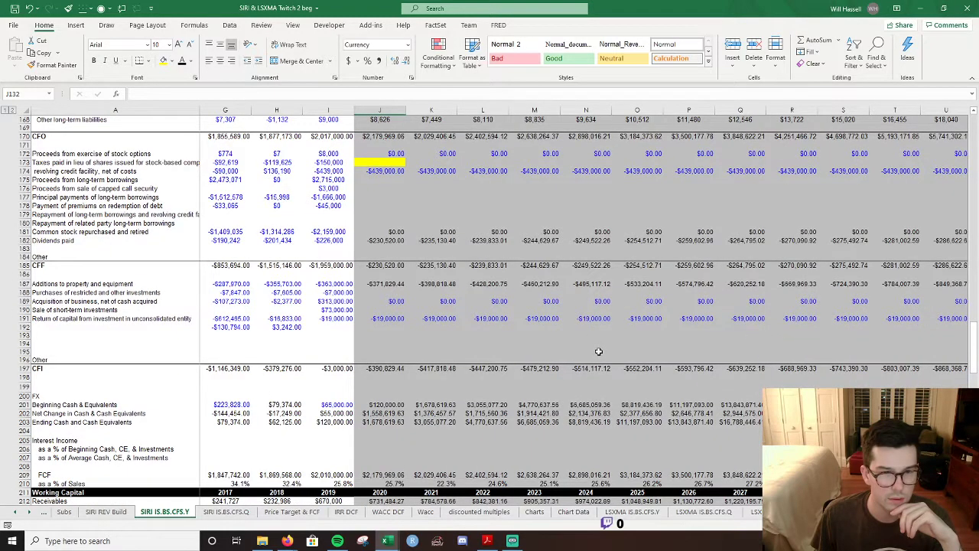
pyautogui.click(382, 293)
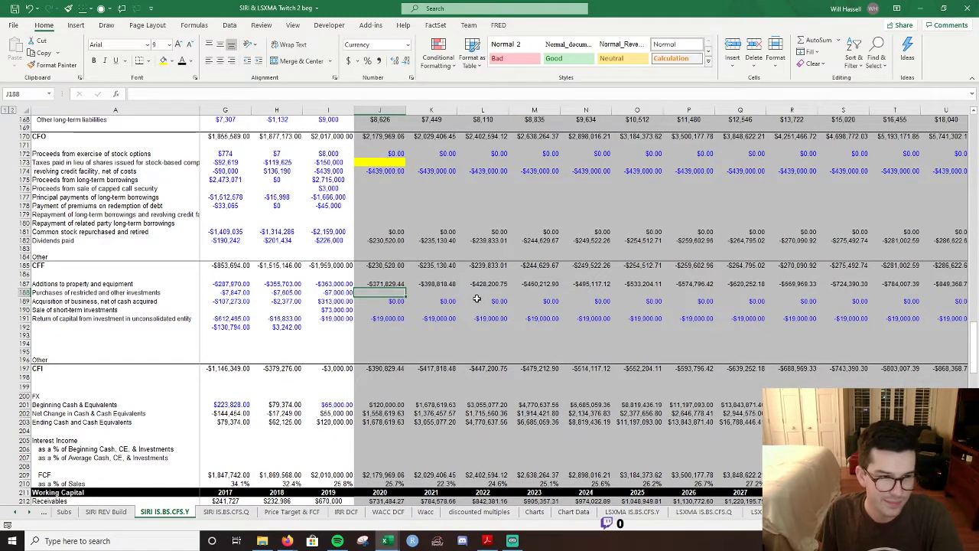
pyautogui.write('=')
pyautogui.press('Left')
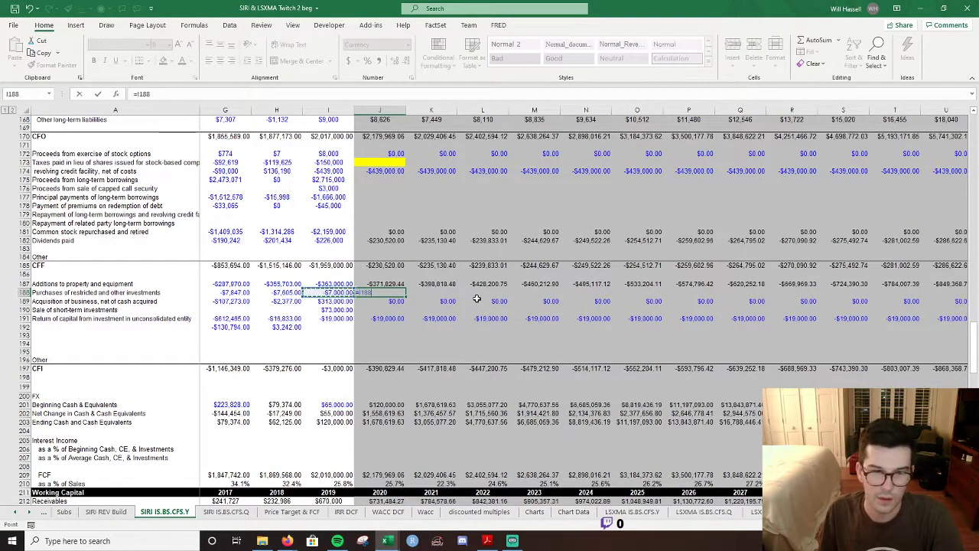
pyautogui.hotkey('ctrl', 'Return')
pyautogui.hotkey('shift', 'Right')
pyautogui.hotkey('shift', 'Right')
pyautogui.hotkey('shift', 'Right')
pyautogui.hotkey('shift', 'Right')
pyautogui.hotkey('shift', 'Right')
pyautogui.hotkey('shift', 'Right')
pyautogui.hotkey('shift', 'Right')
pyautogui.hotkey('shift', 'Right')
pyautogui.hotkey('shift', 'Right')
pyautogui.hotkey('shift', 'Right')
pyautogui.hotkey('shift', 'Right')
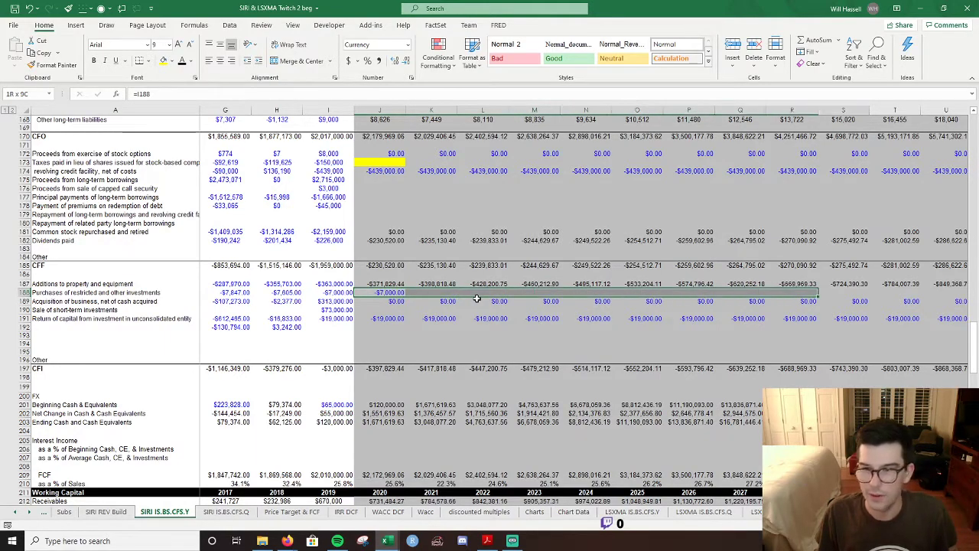
pyautogui.hotkey('ctrl', 'r')
pyautogui.hotkey('ctrl', 'q')
# Copy the 2019 EBITDA build formulas from I241:I246 into the 2020 column starting at J241.
pyautogui.click(330, 327)
pyautogui.scroll(-12, 344, 330)
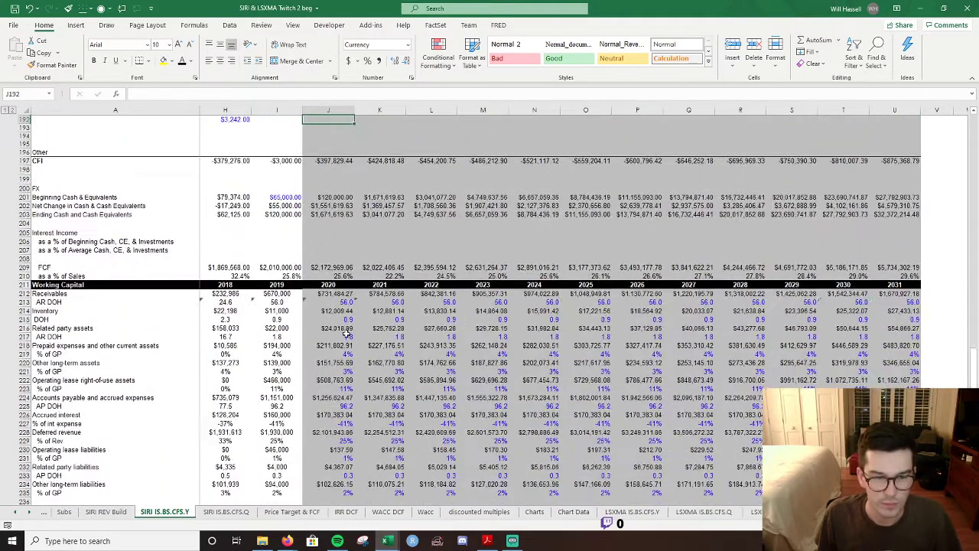
pyautogui.scroll(-3, 346, 335)
pyautogui.click(331, 364)
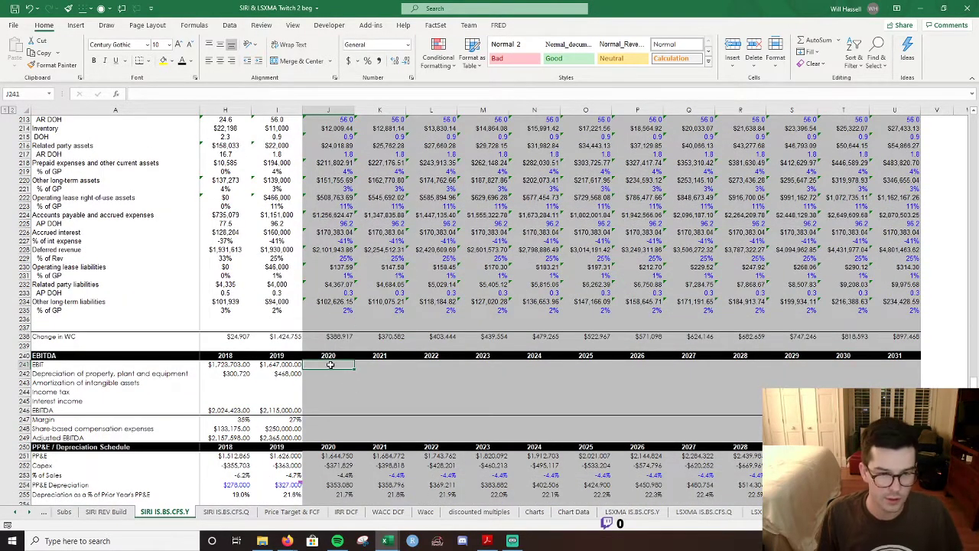
pyautogui.press('Left')
pyautogui.hotkey('shift', 'Down')
pyautogui.hotkey('shift', 'Down')
pyautogui.hotkey('shift', 'Down')
pyautogui.hotkey('shift', 'Down')
pyautogui.hotkey('shift', 'Down')
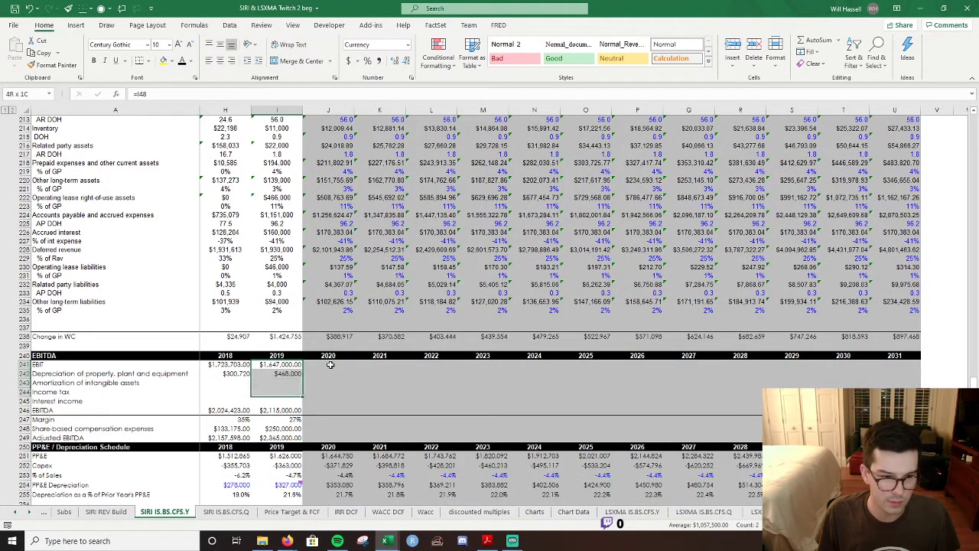
pyautogui.hotkey('ctrl', 'c')
pyautogui.press('Right')
pyautogui.press('Return')
# Extend the Margin, Share-based compensation and Adjusted EBITDA formulas from I247:I249 into the 2020 column.
pyautogui.press('Down')
pyautogui.press('Down')
pyautogui.press('Down')
pyautogui.press('Down')
pyautogui.press('Down')
pyautogui.press('Down')
pyautogui.press('Left')
pyautogui.hotkey('shift', 'Down')
pyautogui.hotkey('shift', 'Down')
pyautogui.hotkey('shift', 'Right')
pyautogui.hotkey('ctrl', 'r')
# Apply the grey forecast fill color to the 2020 EBITDA section in J241:J249.
pyautogui.press('Right')
pyautogui.press('Up')
pyautogui.press('Up')
pyautogui.press('Up')
pyautogui.press('Up')
pyautogui.press('Up')
pyautogui.press('Up')
pyautogui.hotkey('shift', 'Down')
pyautogui.hotkey('shift', 'Down')
pyautogui.hotkey('shift', 'Down')
pyautogui.hotkey('shift', 'Down')
pyautogui.hotkey('shift', 'Down')
pyautogui.hotkey('shift', 'Down')
pyautogui.hotkey('shift', 'Down')
pyautogui.hotkey('shift', 'Down')
pyautogui.hotkey('shift', 'Down')
pyautogui.hotkey('shift', 'Down')
pyautogui.hotkey('shift', 'Down')
pyautogui.hotkey('shift', 'Down')
pyautogui.hotkey('shift', 'Down')
pyautogui.hotkey('shift', 'Down')
pyautogui.hotkey('shift', 'Up')
pyautogui.hotkey('shift', 'Up')
pyautogui.hotkey('shift', 'Up')
pyautogui.hotkey('shift', 'Up')
pyautogui.hotkey('shift', 'Up')
pyautogui.hotkey('shift', 'Up')
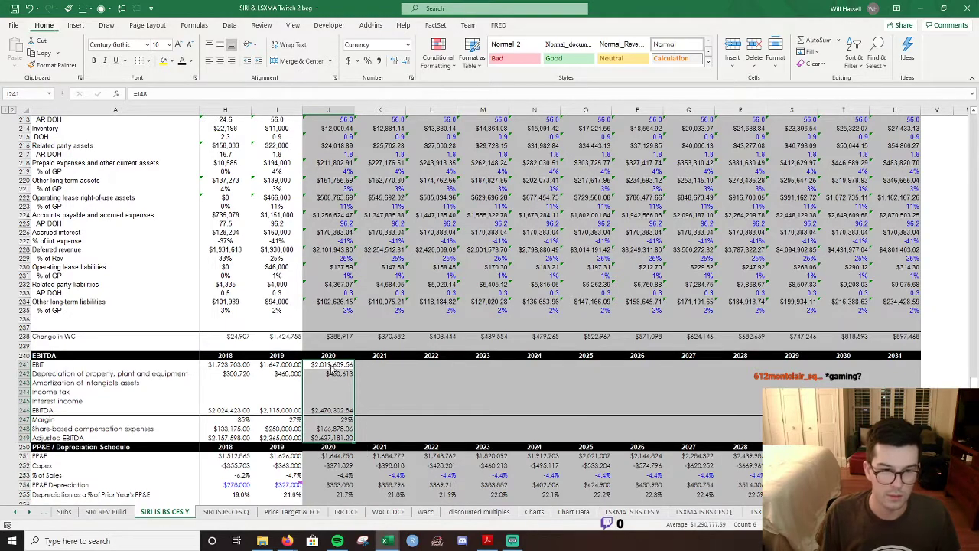
pyautogui.hotkey('alt', 'h')
pyautogui.press('h')
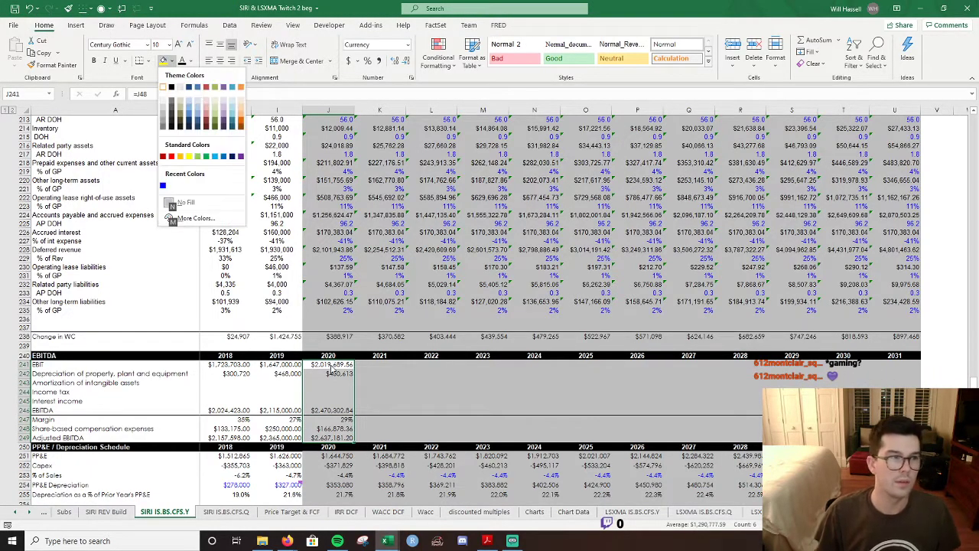
pyautogui.press('Down')
pyautogui.press('Down')
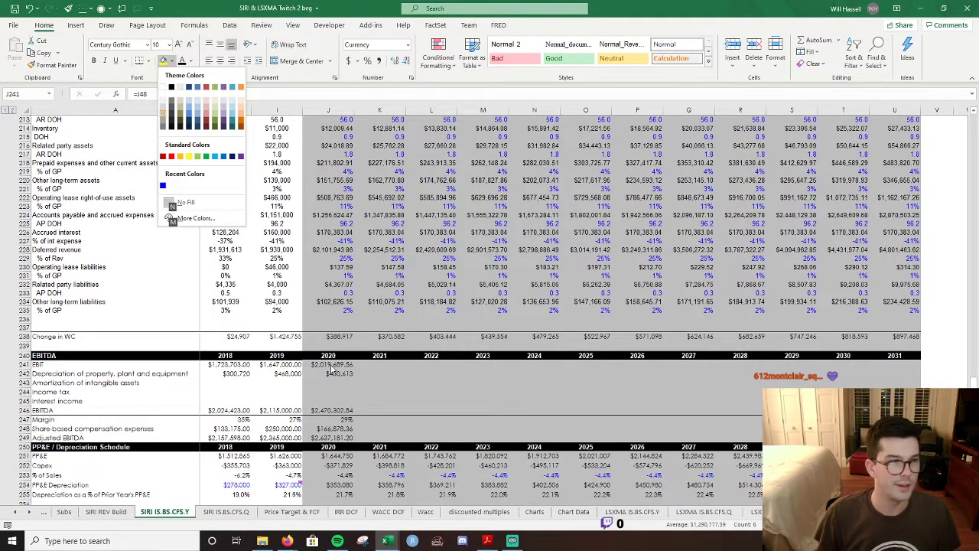
pyautogui.press('Return')
# Fill the 2020 EBITDA section formulas from J241:J249 across the forecast years through column U.
pyautogui.moveTo(330, 366); pyautogui.dragTo(895, 442)
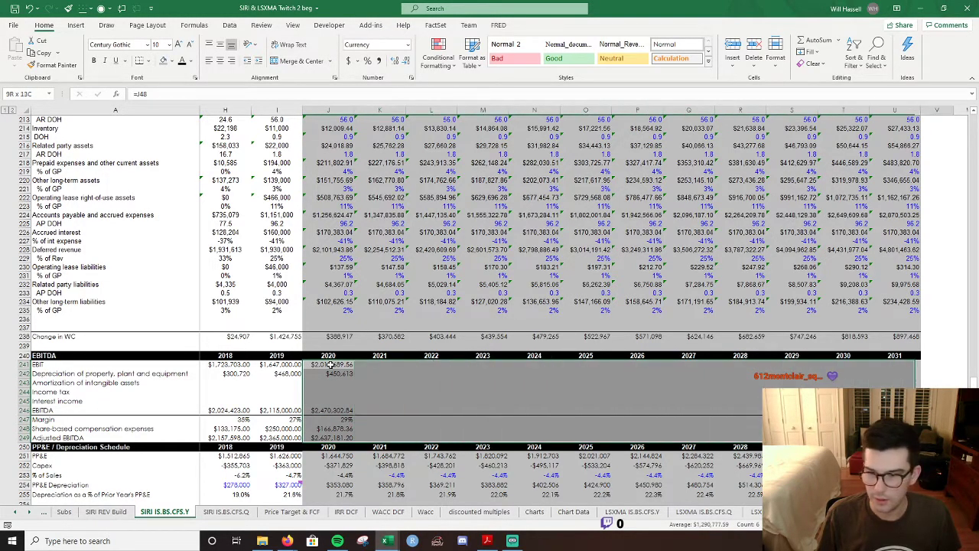
pyautogui.hscroll(1, 330, 366)
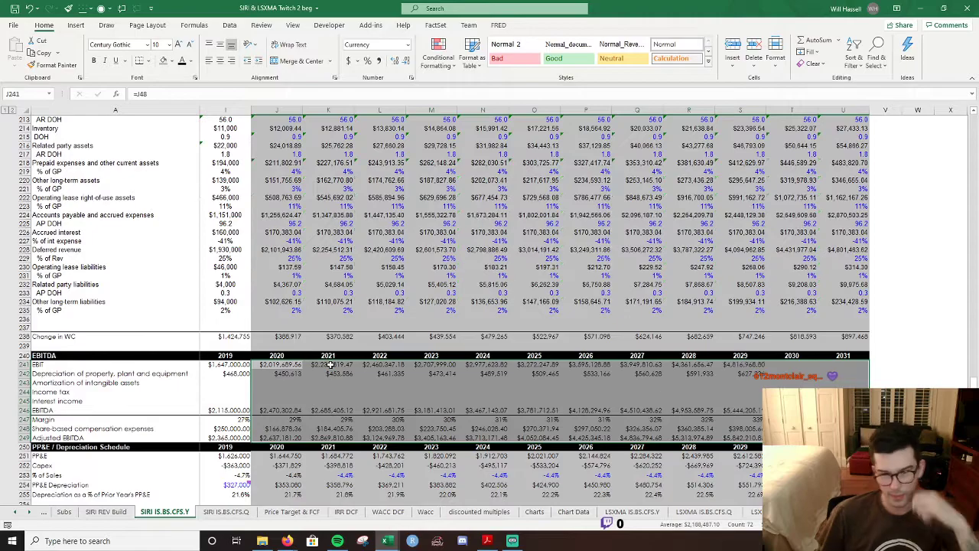
pyautogui.hotkey('ctrl', 'r')
pyautogui.press('Return')
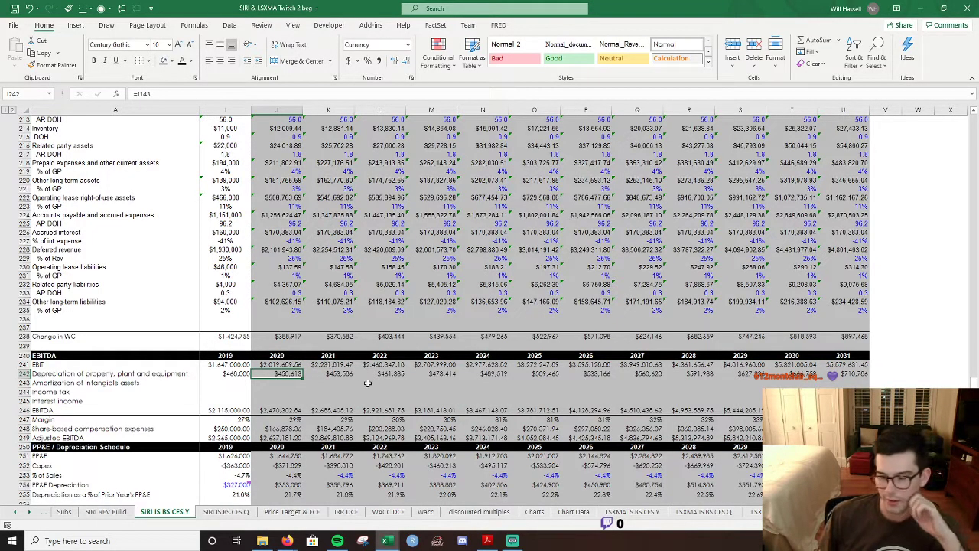
# Copy the zero and its formatting from J172 into 2020 Taxes paid in lieu of shares in J173, replacing the yellow highlight.
pyautogui.scroll(-4, 347, 411)
pyautogui.scroll(20, 347, 411)
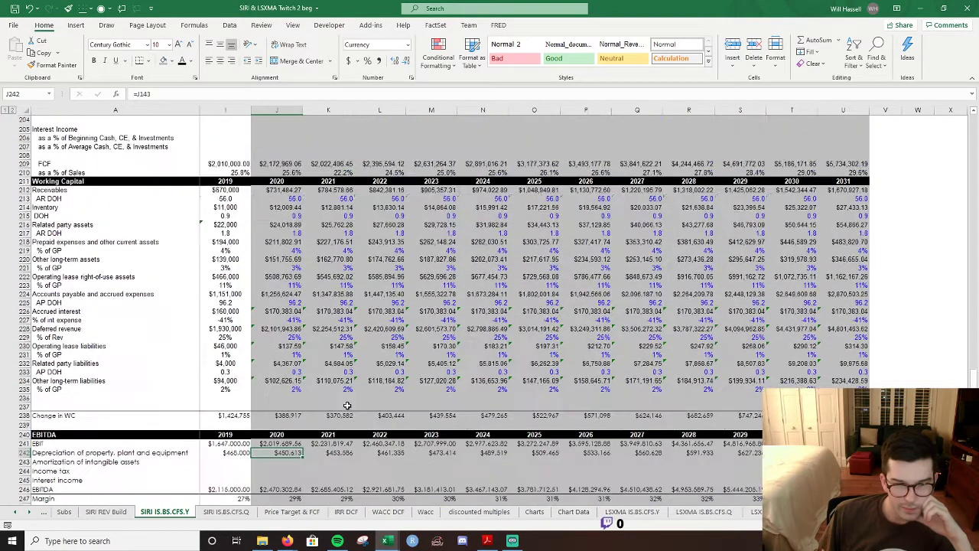
pyautogui.scroll(4, 347, 406)
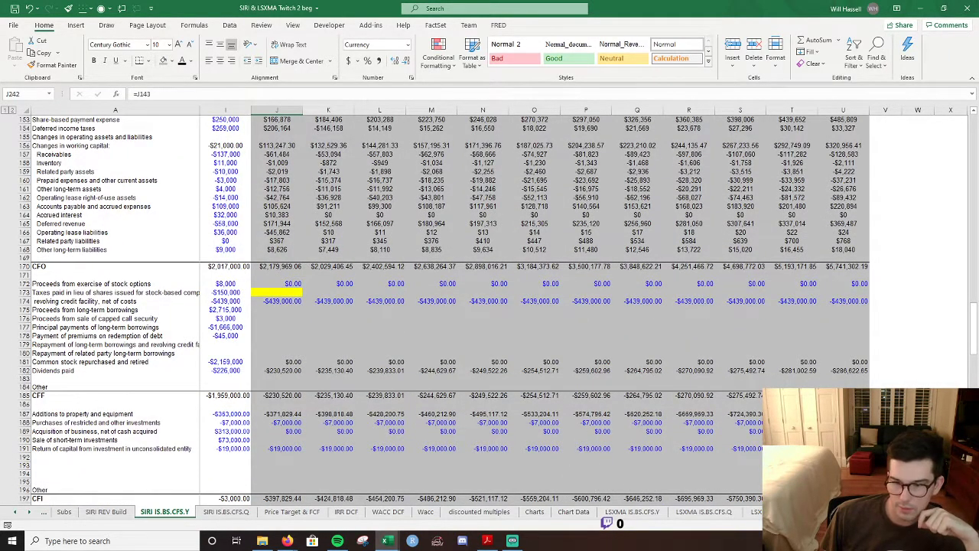
pyautogui.hscroll(-6, 603, 299)
pyautogui.click(602, 299)
pyautogui.click(601, 286)
pyautogui.click(602, 292)
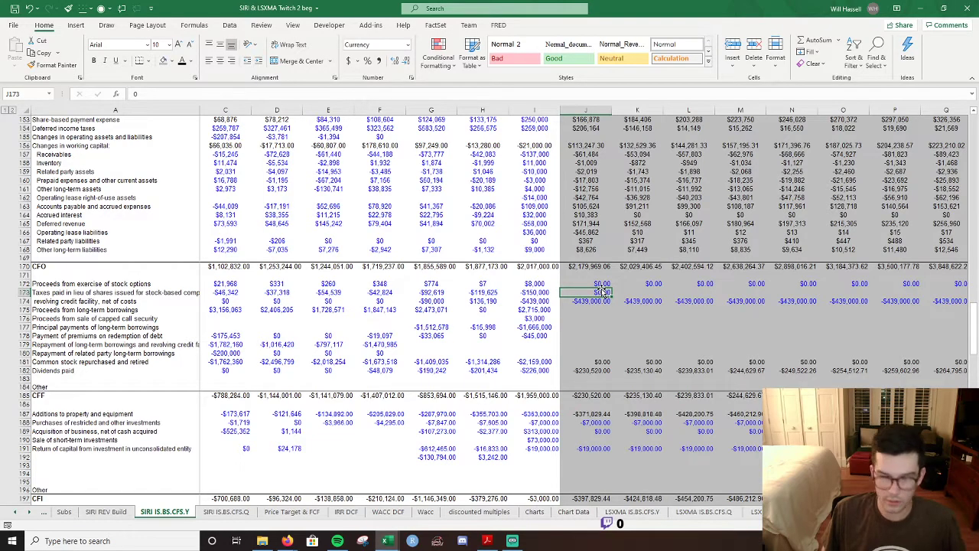
# Link 2020 Taxes paid in lieu of shares in J173 to the 2019 value and fill it across the forecast years through column U.
pyautogui.write('=')
pyautogui.press('Left')
pyautogui.hotkey('ctrl', 'Return')
pyautogui.hotkey('shift', 'Right')
pyautogui.hotkey('shift', 'Right')
pyautogui.hotkey('shift', 'Right')
pyautogui.hotkey('shift', 'Right')
pyautogui.hotkey('shift', 'Right')
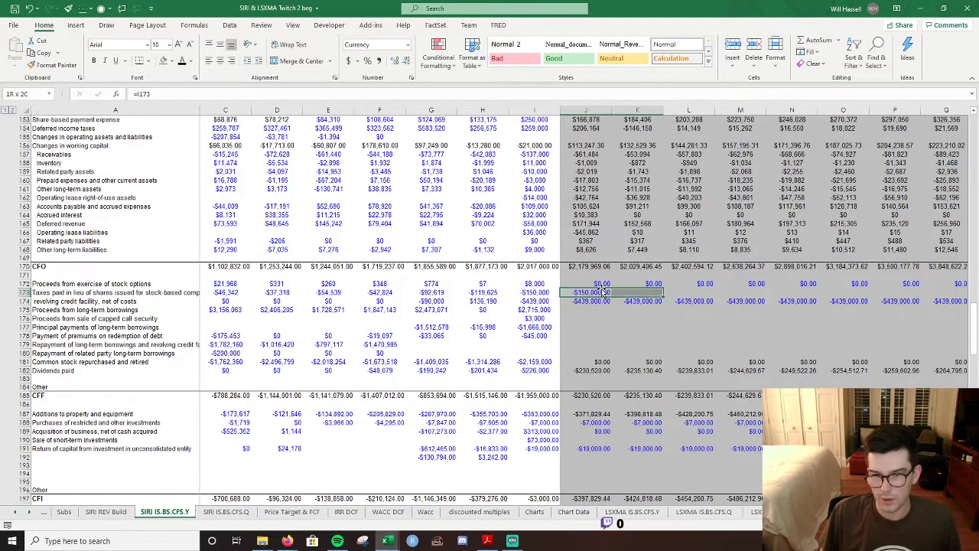
pyautogui.hotkey('shift', 'Right')
pyautogui.hotkey('shift', 'Right')
pyautogui.hotkey('shift', 'Right')
pyautogui.hotkey('shift', 'Right')
pyautogui.hotkey('shift', 'Right')
pyautogui.hotkey('shift', 'Right')
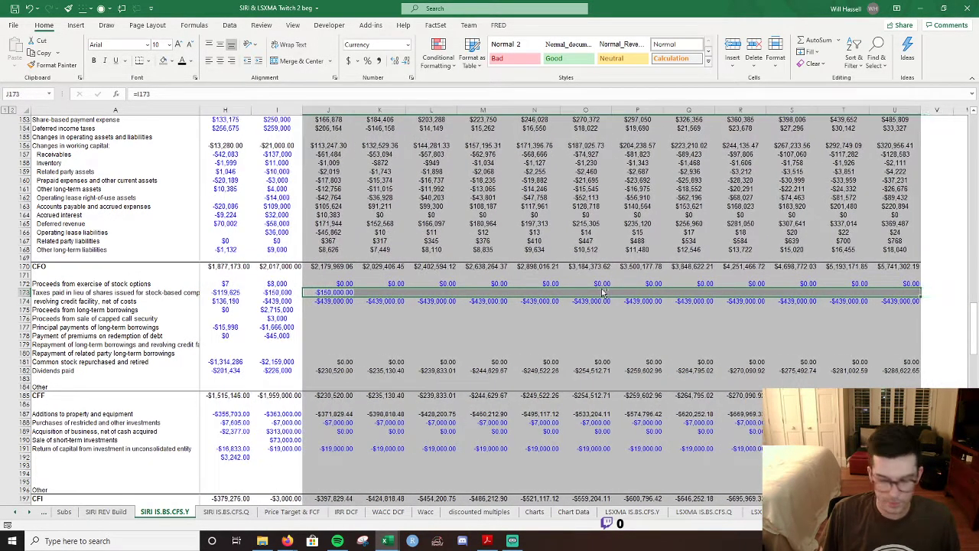
pyautogui.hotkey('ctrl', 'r')
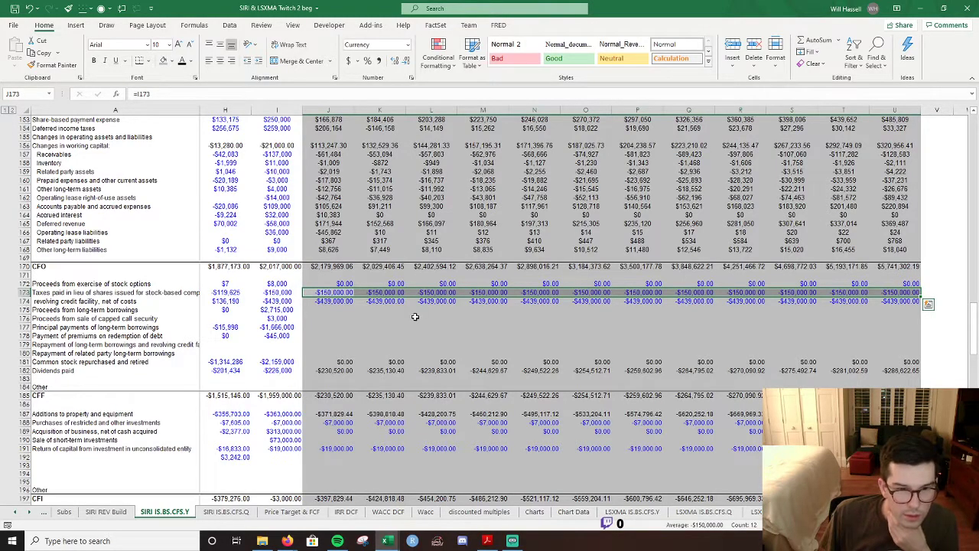
# Link 2020 Non-cash interest expense in J144 and Provision for doubtful accounts in J145 to their 2019 values.
pyautogui.scroll(7, 415, 317)
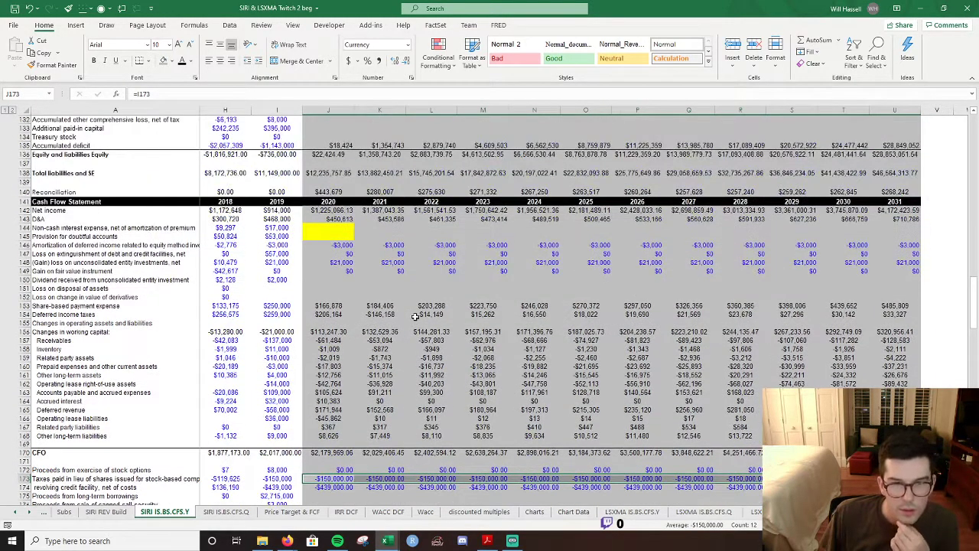
pyautogui.click(329, 236)
pyautogui.press('Up')
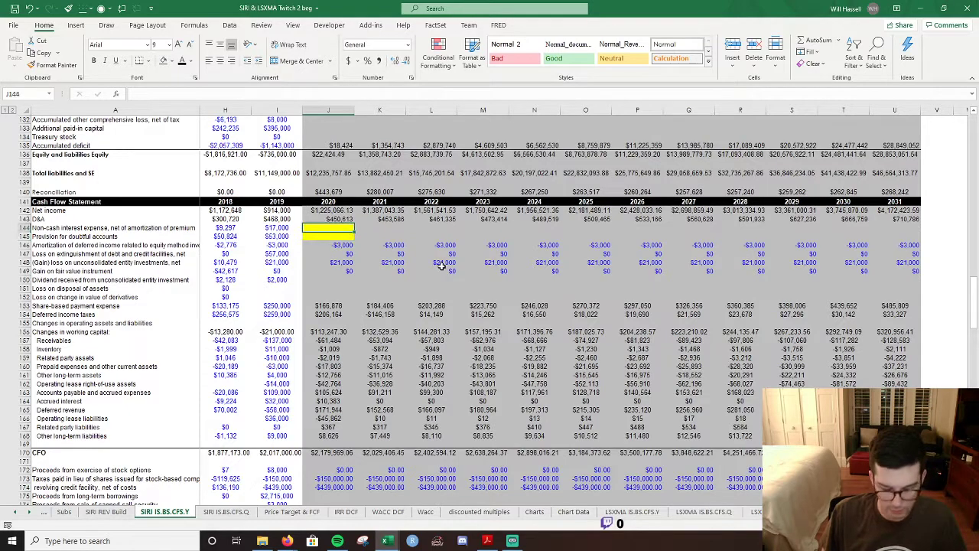
pyautogui.write('=')
pyautogui.press('Left')
pyautogui.press('Return')
pyautogui.write('=')
pyautogui.press('Left')
pyautogui.press('Return')
# Copy the grey forecast formatting from the amortization line in J146 onto J145 and J144, replacing the yellow highlight.
pyautogui.hotkey('alt', 'h')
pyautogui.press('f')
pyautogui.press('p')
pyautogui.press('Up')
pyautogui.press('Return')
pyautogui.hotkey('alt', 'h')
pyautogui.press('f')
pyautogui.press('p')
pyautogui.press('Up')
pyautogui.press('Return')
# Fill the Non-cash interest expense and Provision for doubtful accounts formulas from J144:J145 across the forecast years through column U.
pyautogui.hotkey('shift', 'Down')
pyautogui.hotkey('shift', 'Right')
pyautogui.hotkey('shift', 'Right')
pyautogui.hotkey('shift', 'Right')
pyautogui.hotkey('shift', 'Right')
pyautogui.hotkey('shift', 'Right')
pyautogui.hotkey('shift', 'Right')
pyautogui.hotkey('shift', 'Right')
pyautogui.hotkey('shift', 'Right')
pyautogui.hotkey('shift', 'Right')
pyautogui.hotkey('shift', 'Right')
pyautogui.hotkey('shift', 'Right')
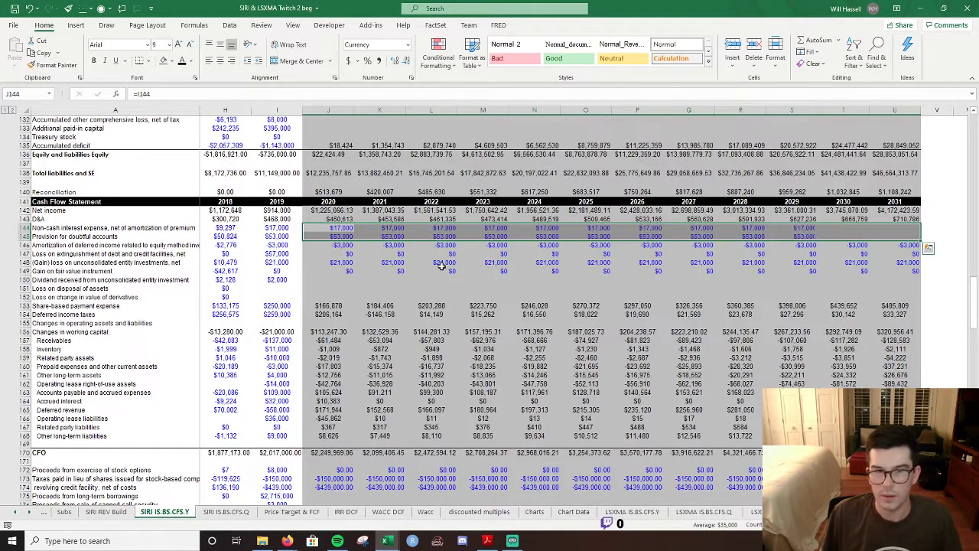
pyautogui.hotkey('ctrl', 'r')
pyautogui.press('Down')
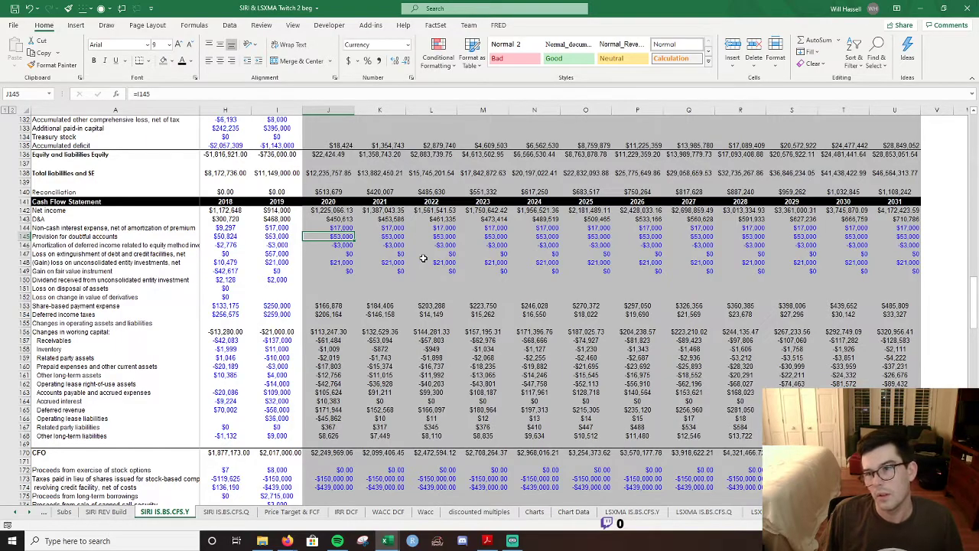
# Check the 2020 financing lines and the formula in J181, and review the supporting schedules down to Share Count.
pyautogui.scroll(-11, 423, 259)
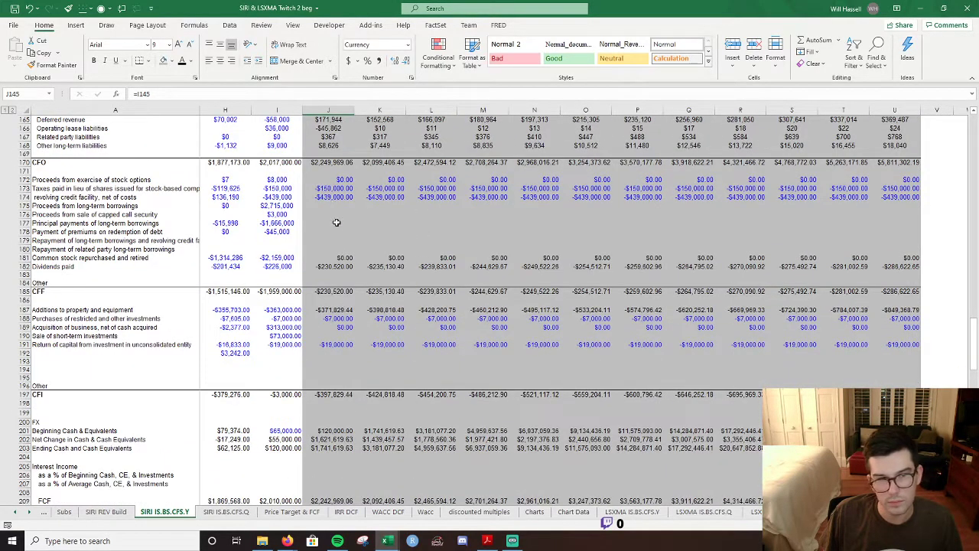
pyautogui.click(327, 222)
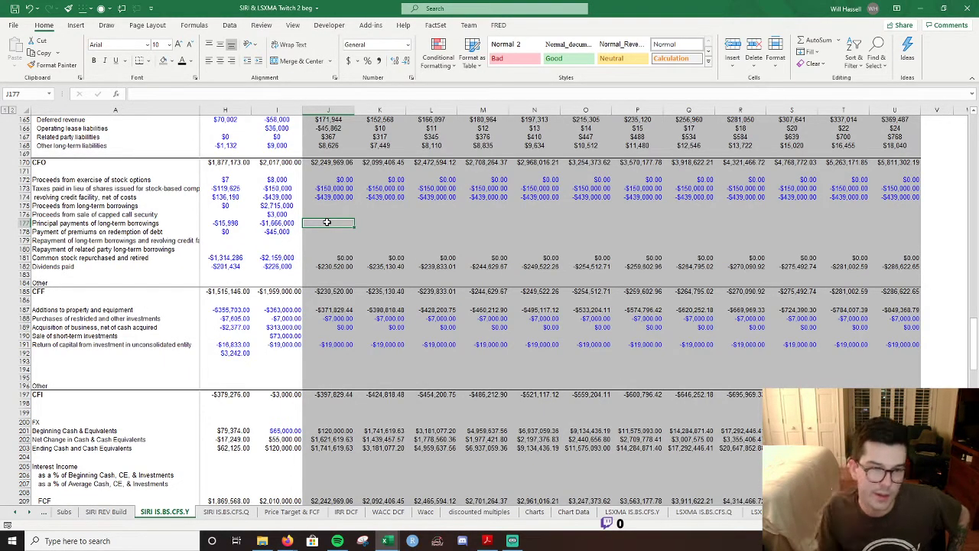
pyautogui.scroll(-5, 327, 222)
pyautogui.scroll(-4, 320, 229)
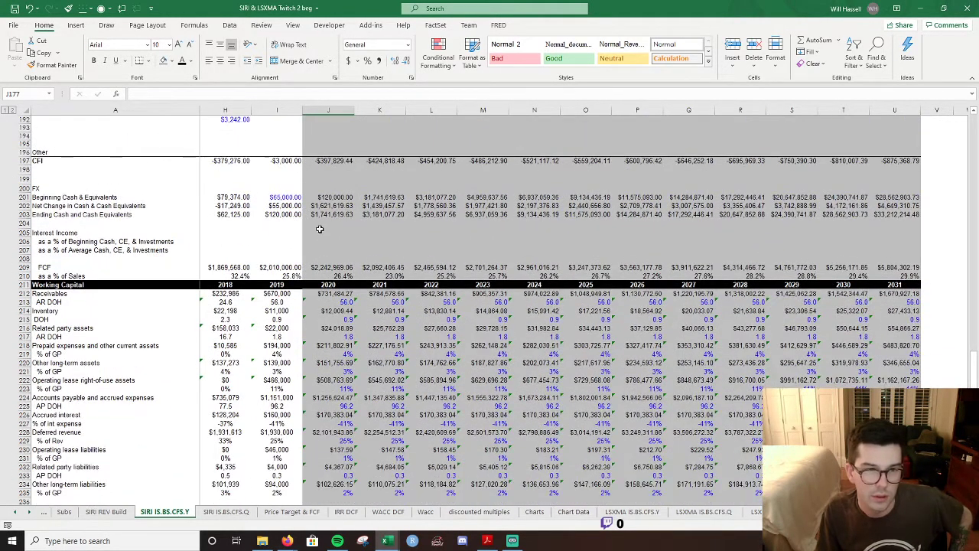
pyautogui.scroll(6, 320, 229)
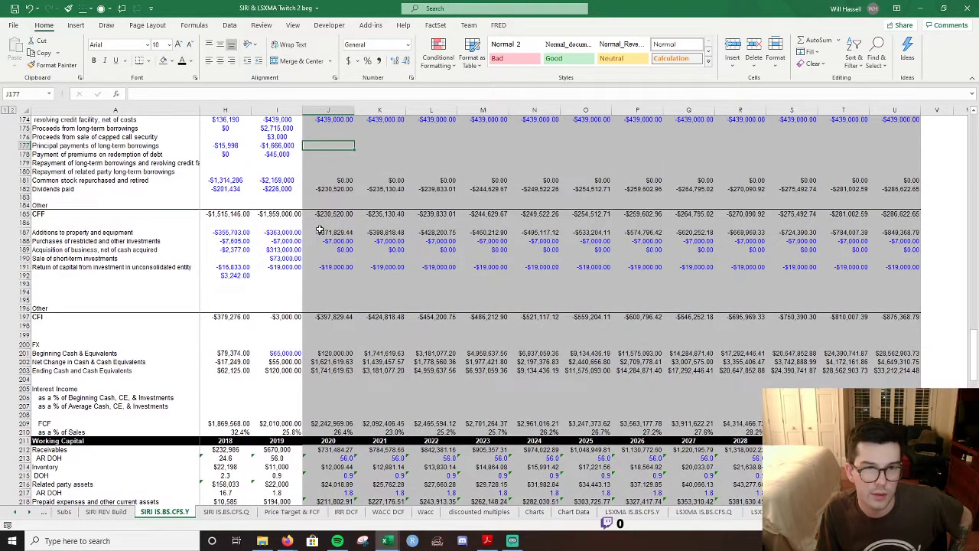
pyautogui.click(331, 180)
pyautogui.scroll(-7, 471, 216)
pyautogui.scroll(-12, 471, 216)
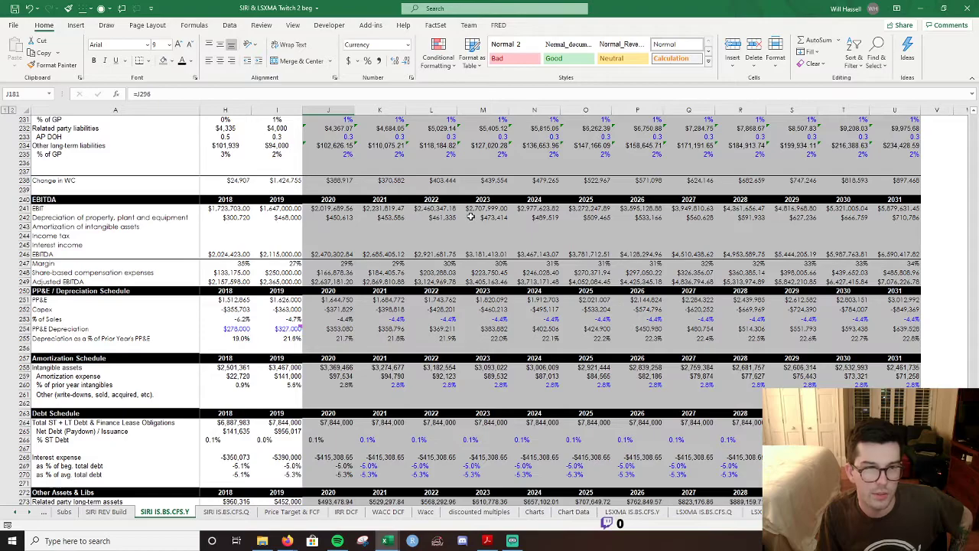
pyautogui.scroll(-6, 470, 217)
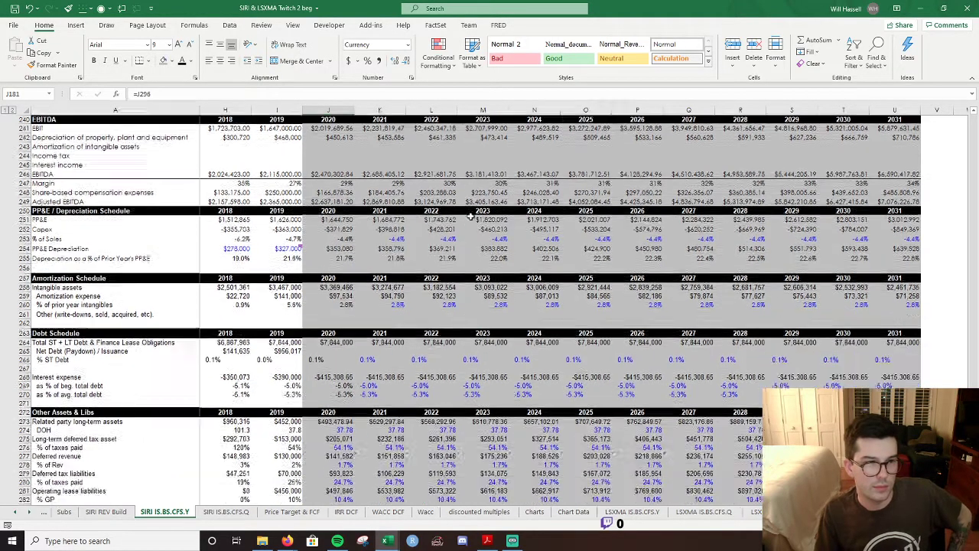
pyautogui.scroll(-5, 471, 216)
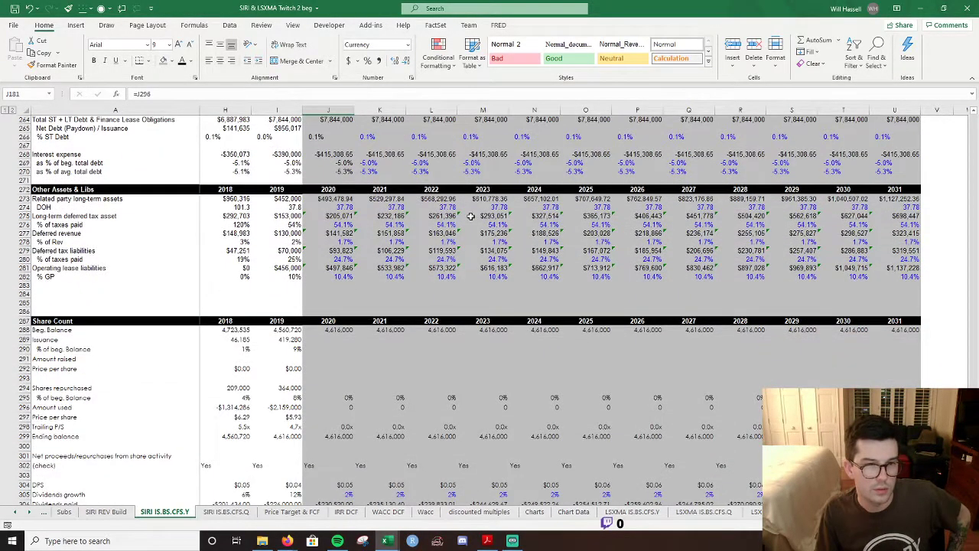
# Compare the historical and forecast figures in the Debt and Other Assets & Libs schedules with the 2020 financing lines.
pyautogui.scroll(5, 471, 217)
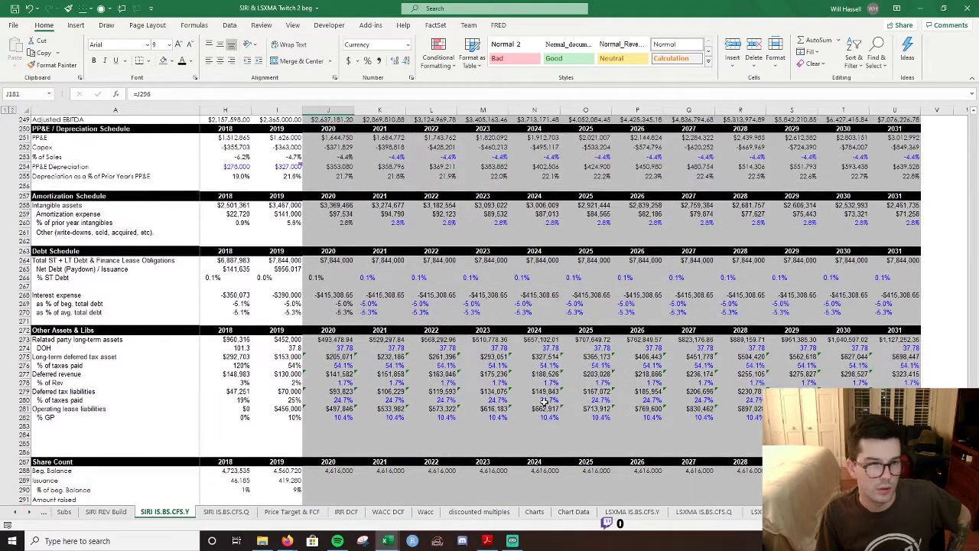
pyautogui.hscroll(-2, 471, 306)
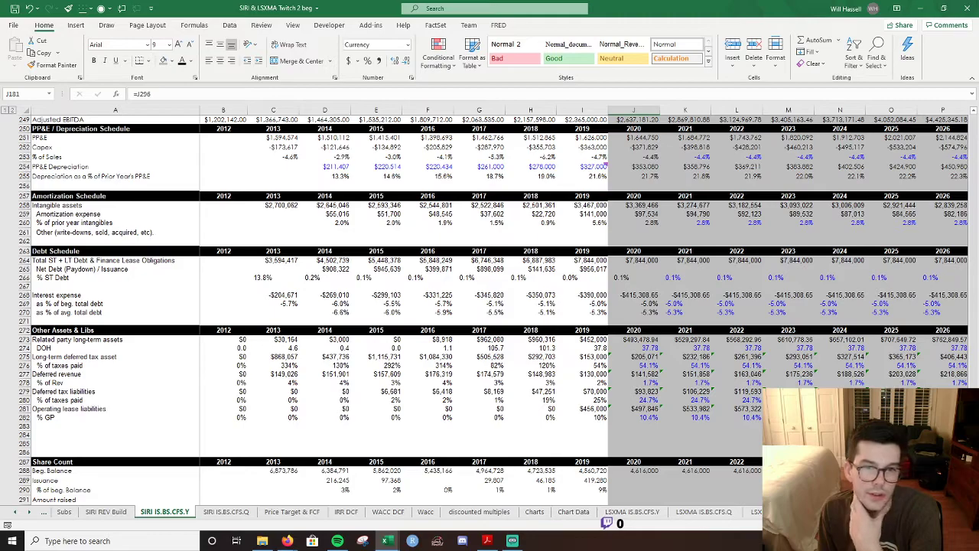
pyautogui.hscroll(2, 583, 306)
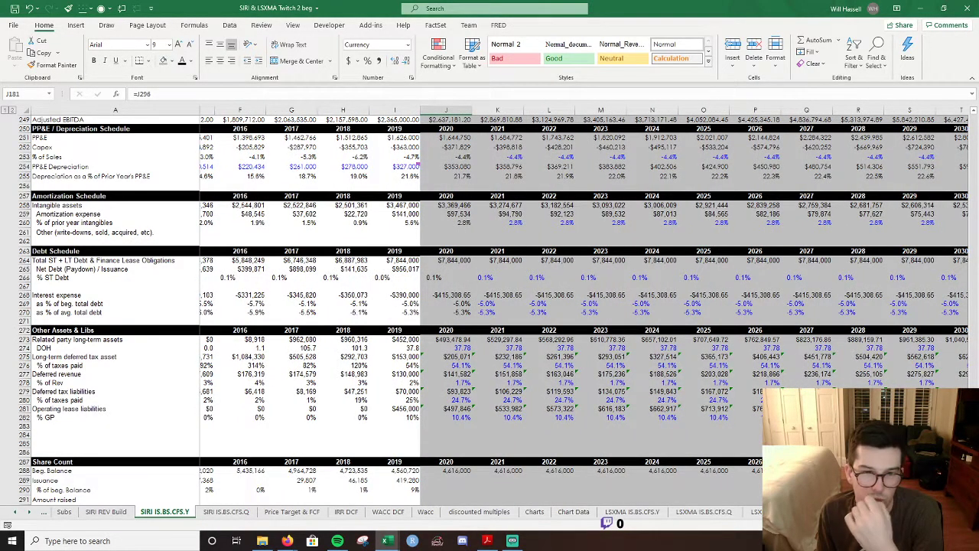
pyautogui.hscroll(1, 584, 306)
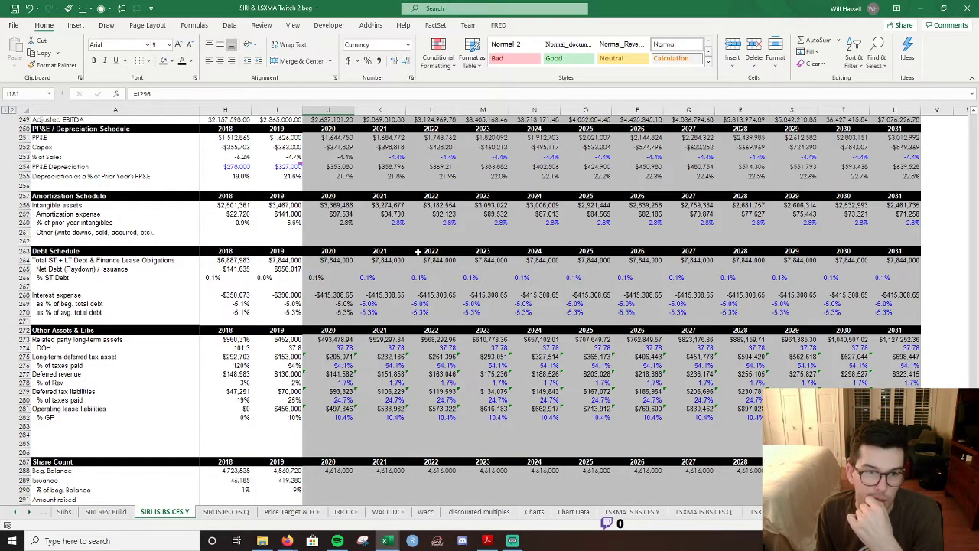
pyautogui.scroll(10, 418, 251)
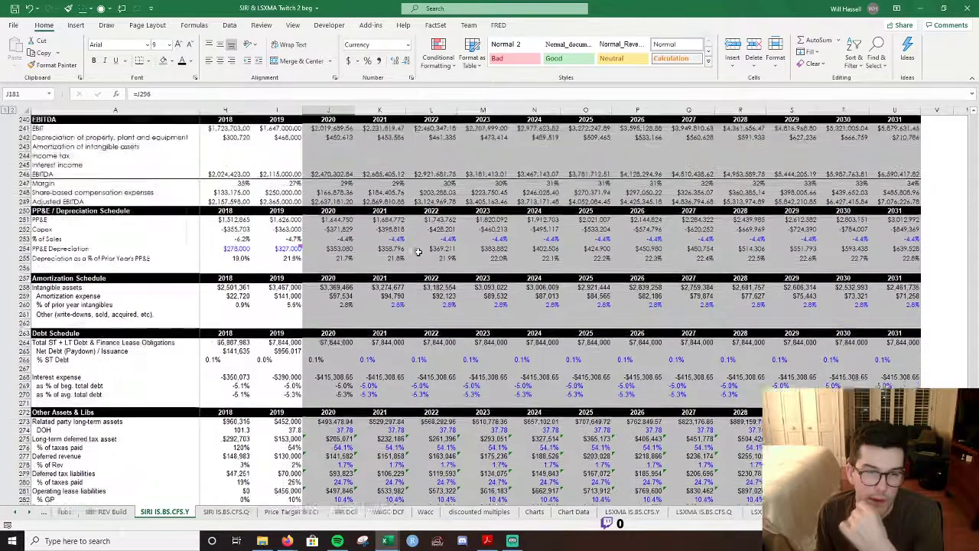
pyautogui.scroll(20, 417, 251)
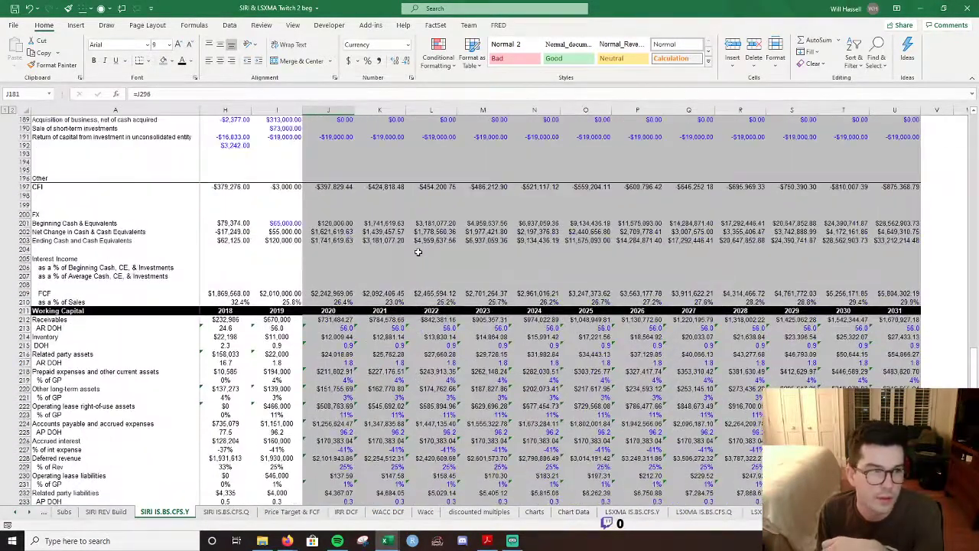
pyautogui.scroll(1, 417, 251)
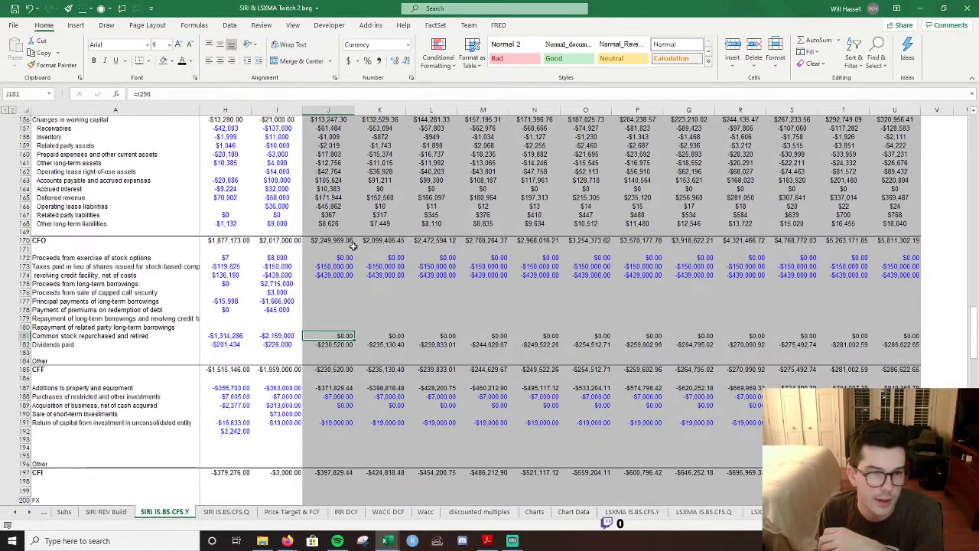
pyautogui.press('Delete')
pyautogui.click(335, 302)
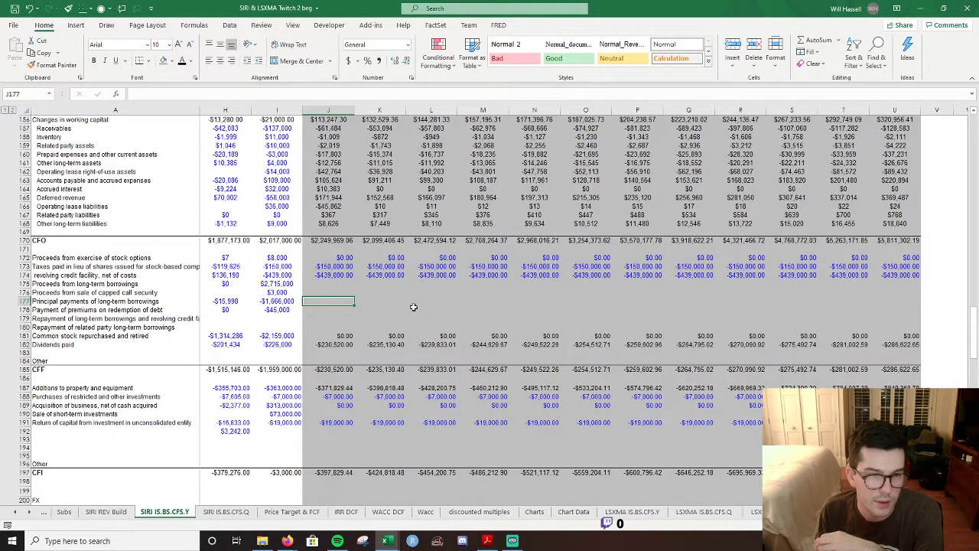
# Examine the historical share repurchase percentages and the forecast formulas for % of beg. Balance, Amount used and Price per share in Share Count.
pyautogui.scroll(-20, 413, 307)
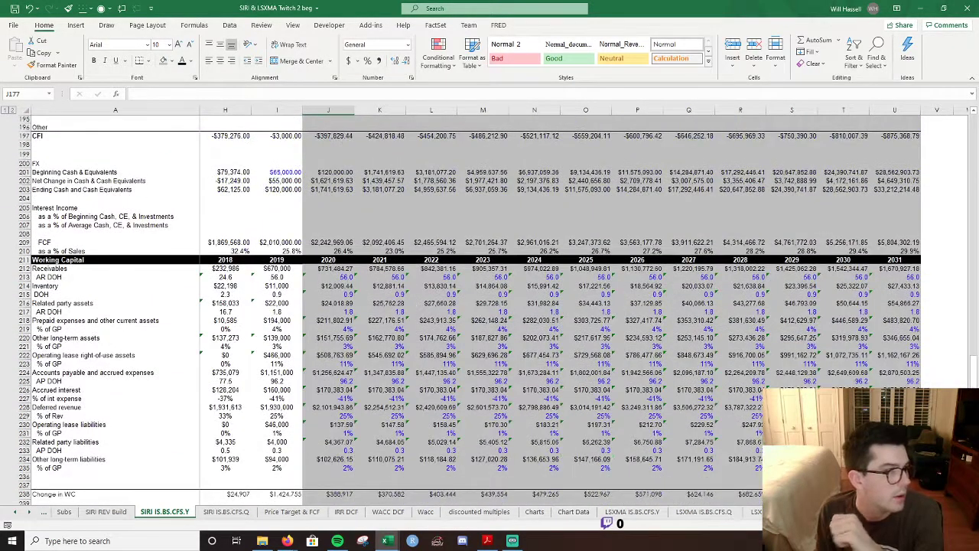
pyautogui.scroll(-13, 331, 249)
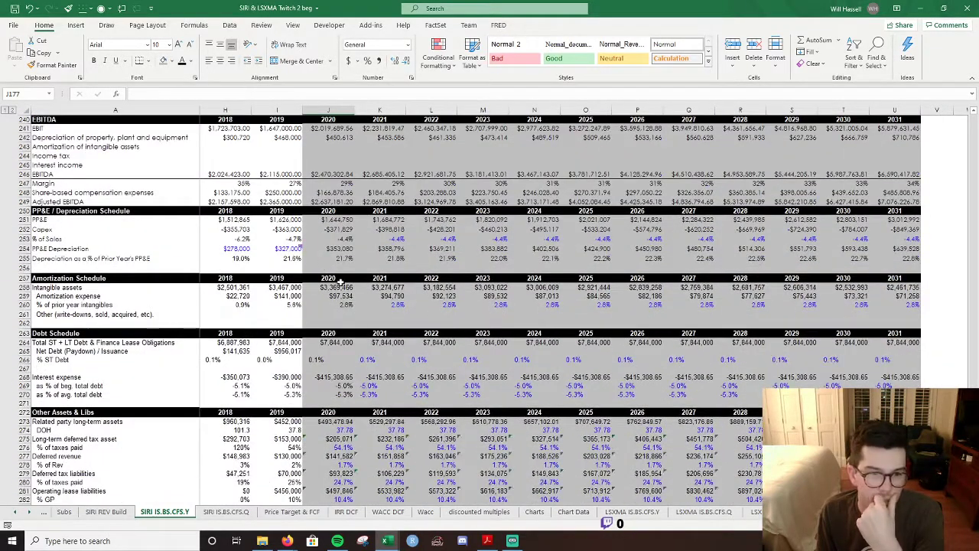
pyautogui.scroll(-5, 341, 281)
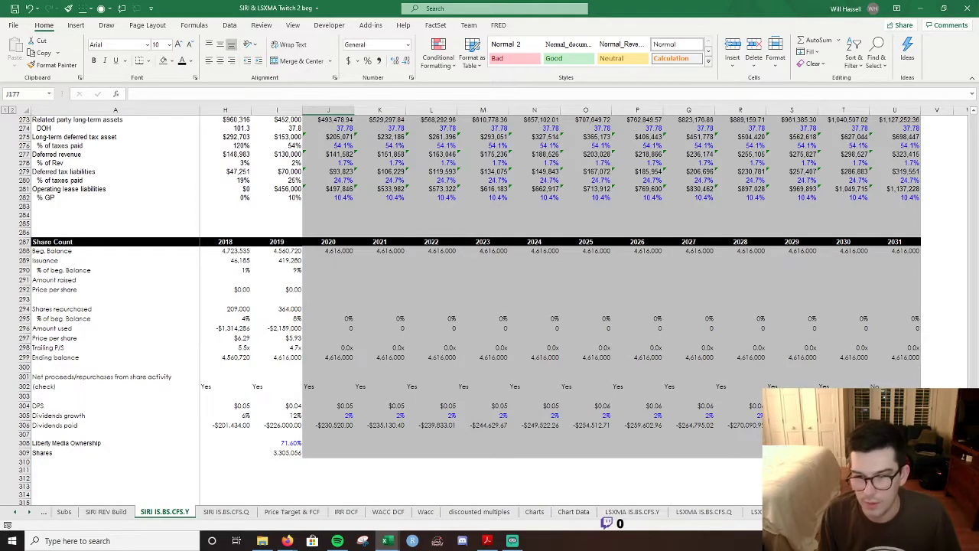
pyautogui.hscroll(-6, 496, 367)
pyautogui.moveTo(304, 320); pyautogui.dragTo(590, 316)
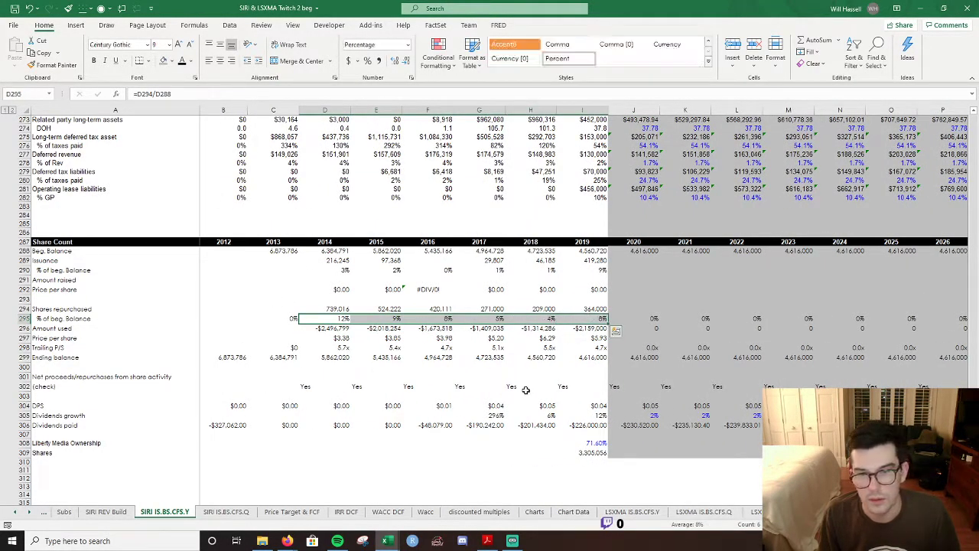
pyautogui.click(654, 319)
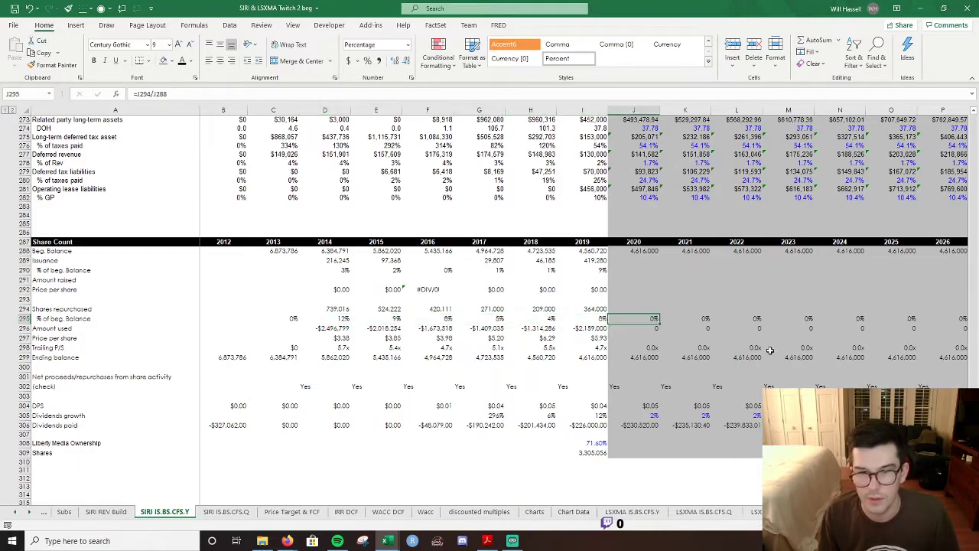
pyautogui.press('F2')
pyautogui.press('Escape')
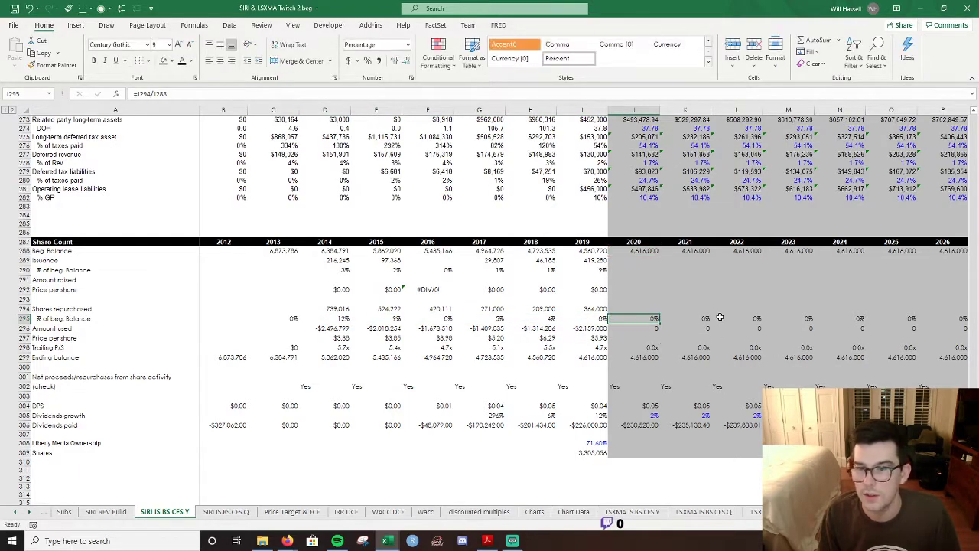
pyautogui.click(661, 328)
pyautogui.press('F2')
pyautogui.press('Escape')
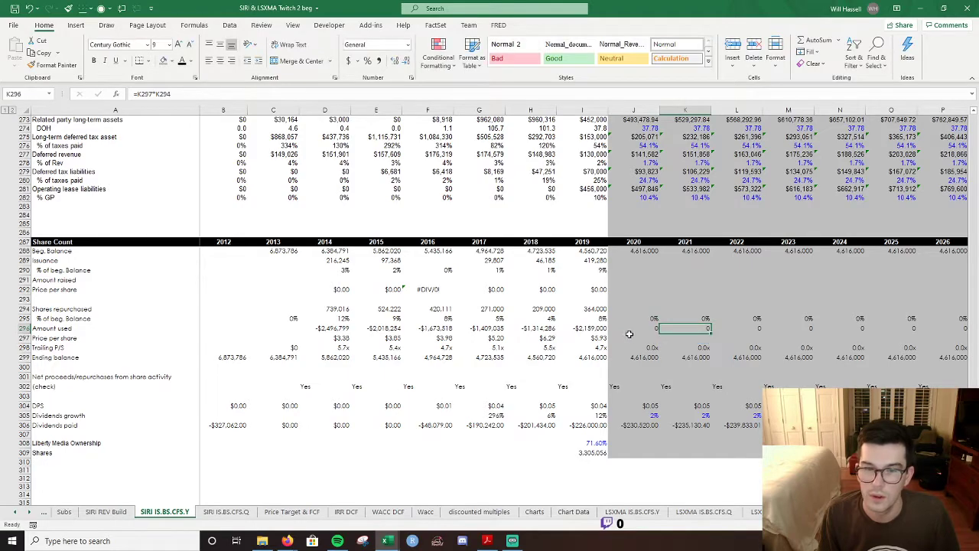
pyautogui.press('Down')
pyautogui.press('Left')
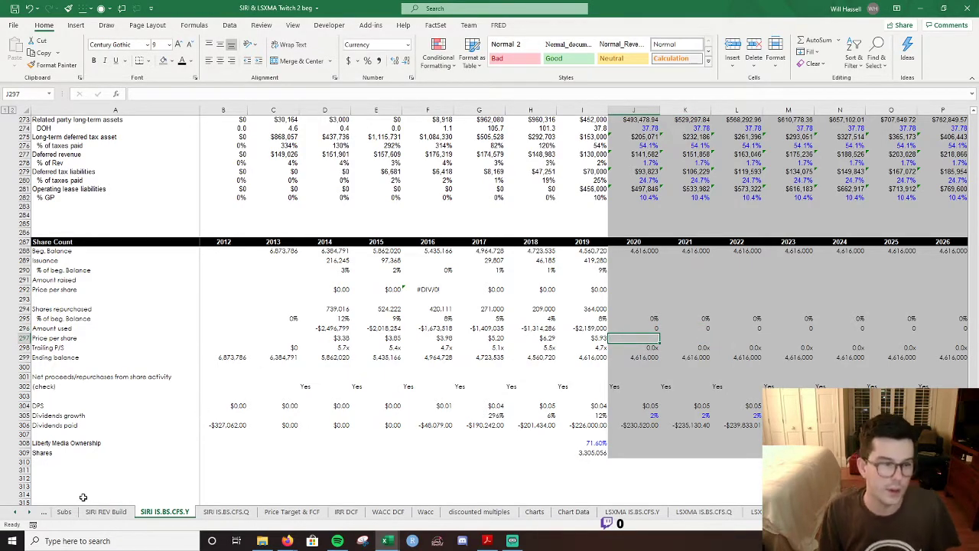
# Open the Front Page sheet to see the SIRI price input, then look up the Sirius XM Holdings quote on Atom Finance in Firefox.
pyautogui.click(15, 513)
pyautogui.click(71, 511)
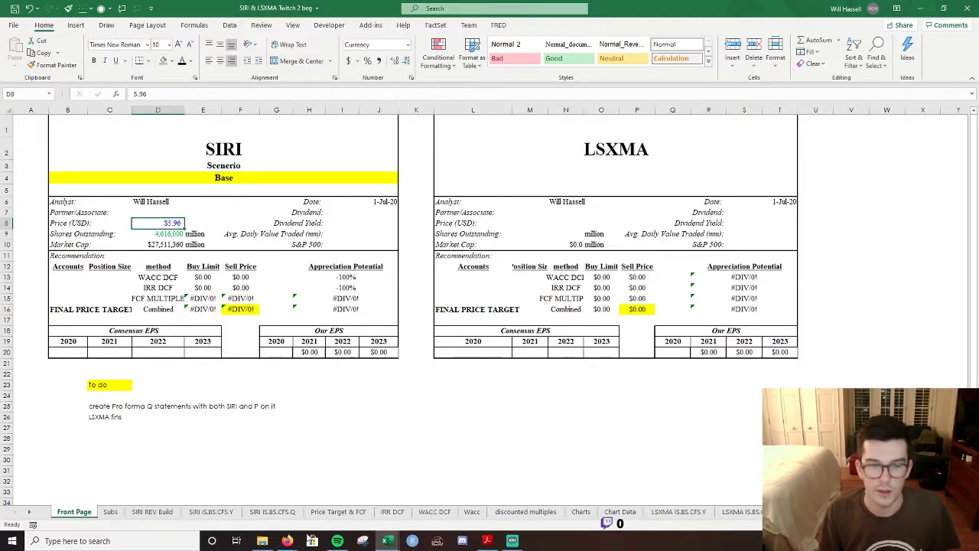
pyautogui.moveTo(287, 541)
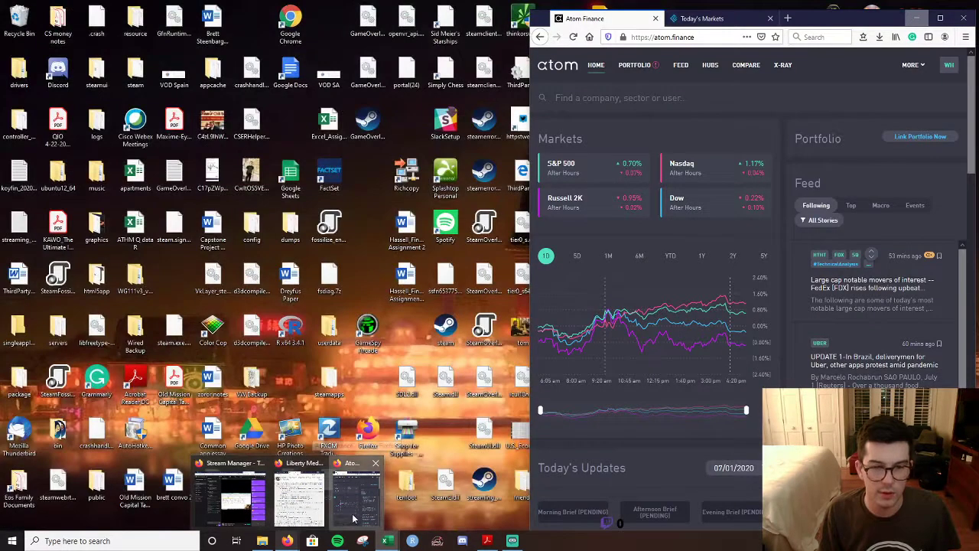
pyautogui.click(341, 521)
pyautogui.click(625, 95)
pyautogui.write('siri')
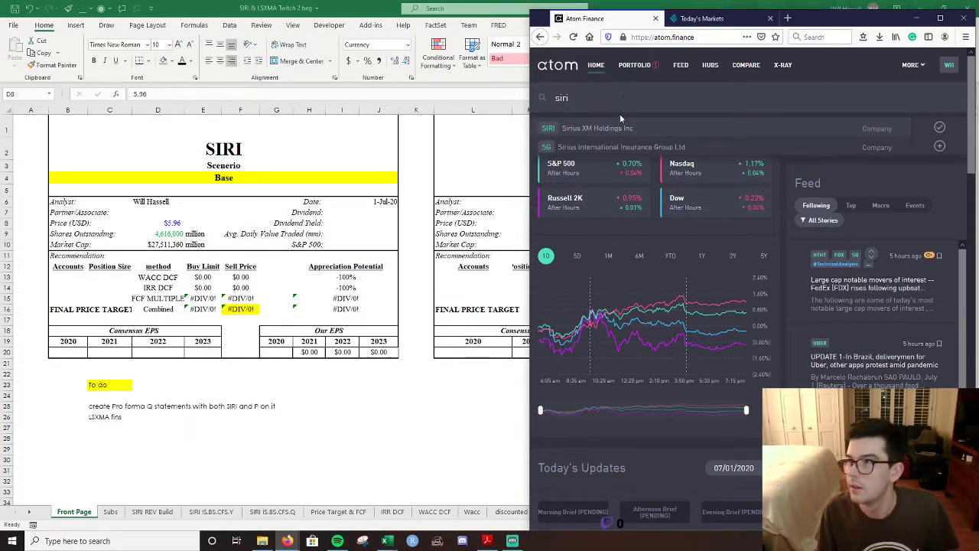
pyautogui.click(588, 128)
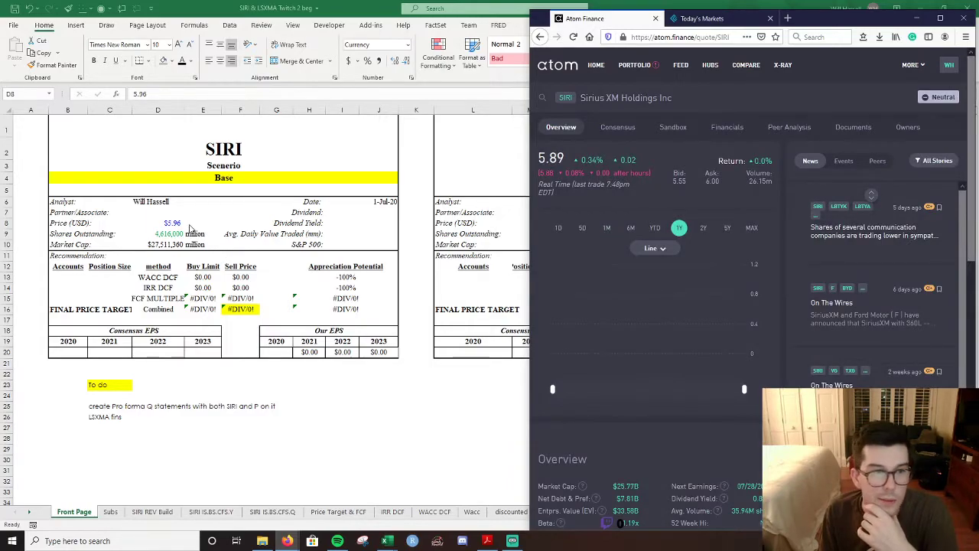
# Return to the Excel model and set the SIRI Price (USD) in D8 of the Front Page sheet to 5.86.
pyautogui.hotkey('alt', 'Tab')
pyautogui.press('F2')
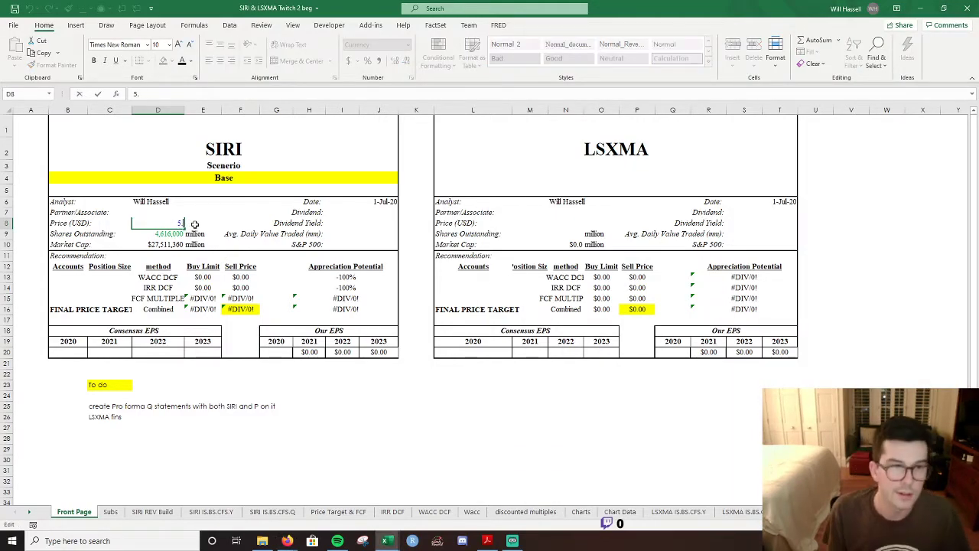
pyautogui.write('86')
pyautogui.press('Return')
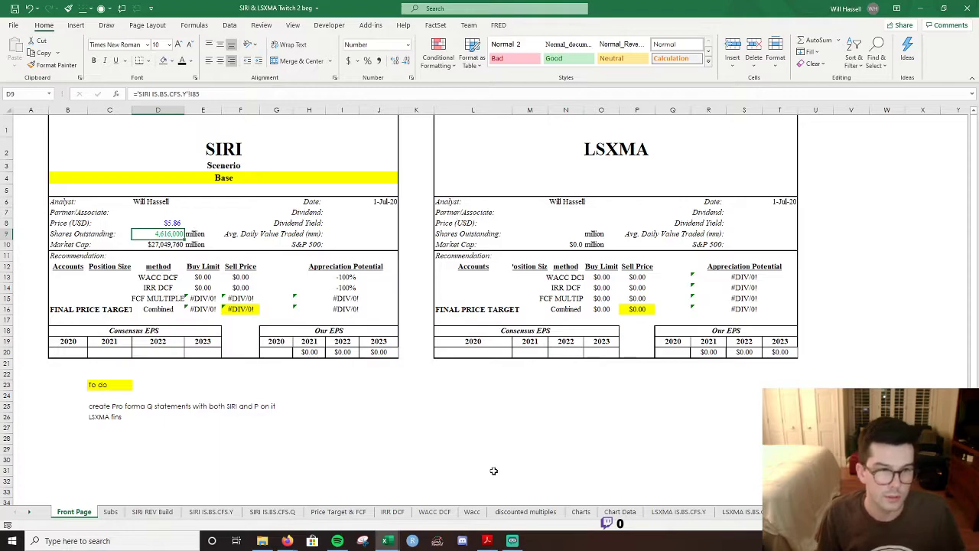
# Link the 2020 share repurchase Price per share in J297 of SIRI IS.BS.CFS.Y to the Front Page price with ='Front Page'!D8.
pyautogui.click(490, 471)
pyautogui.click(232, 513)
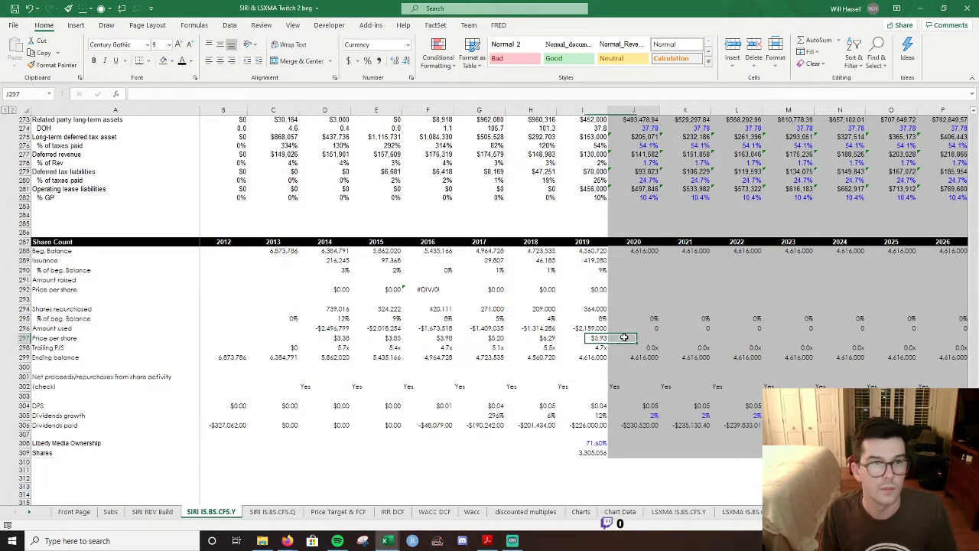
pyautogui.write('=')
pyautogui.click(110, 512)
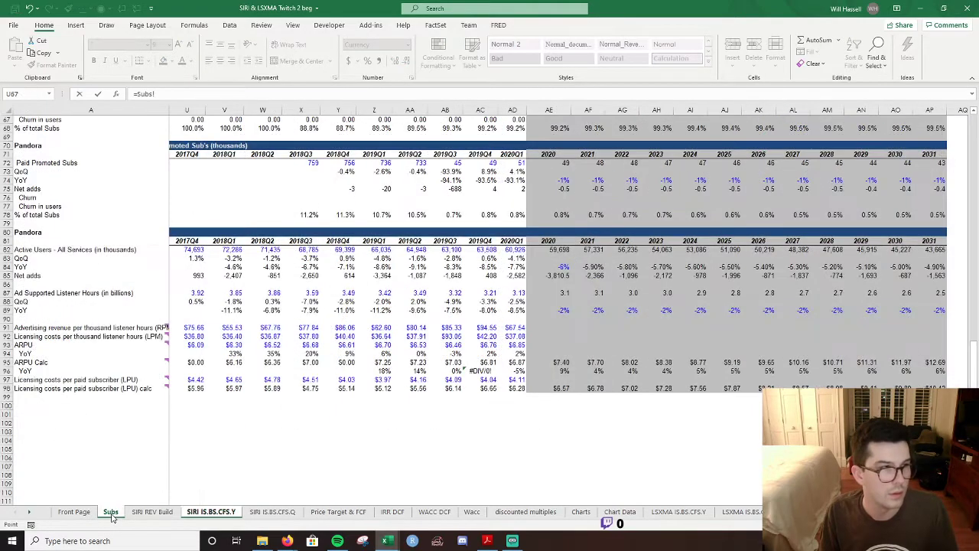
pyautogui.click(82, 513)
pyautogui.click(172, 223)
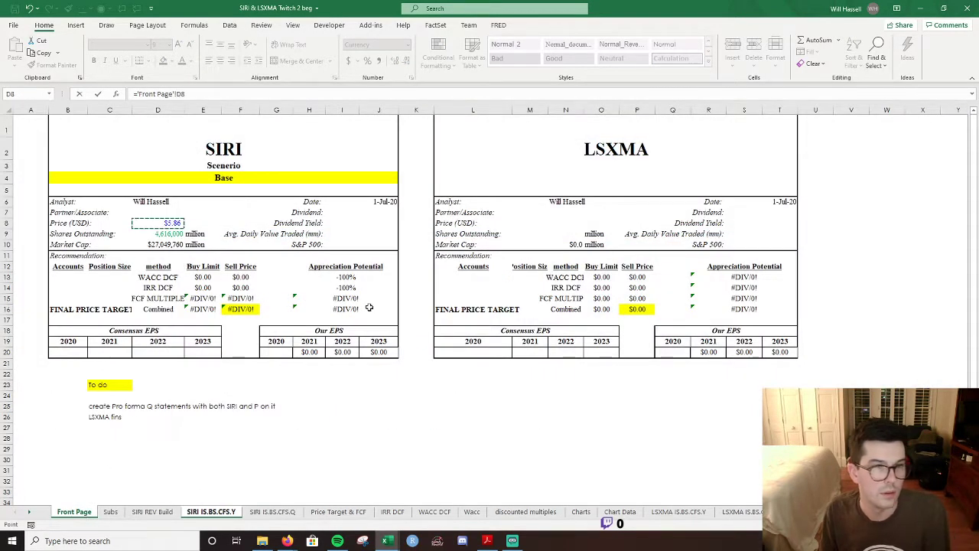
pyautogui.press('Return')
pyautogui.press('Up')
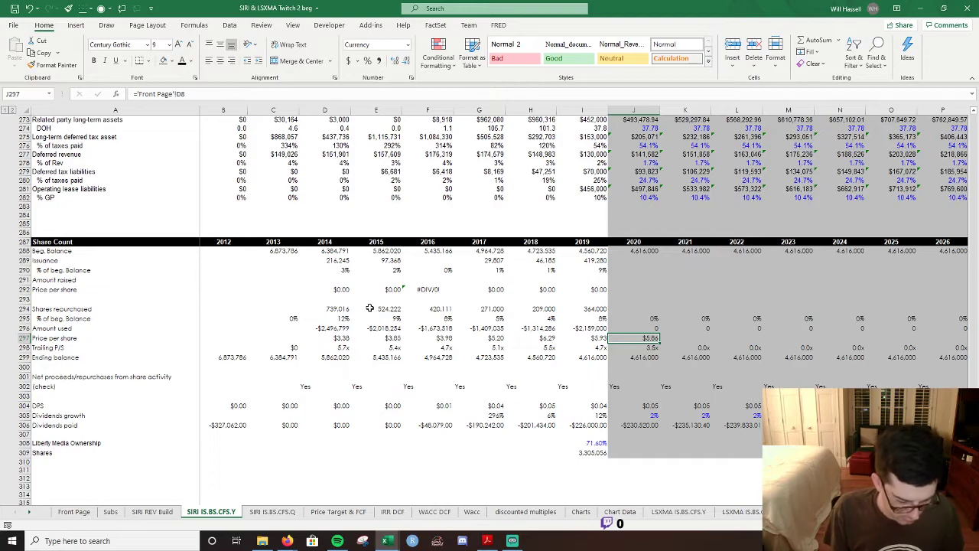
# Change the font colour of the 2020 Price per share cell J297 to green to mark the cross-sheet link.
pyautogui.hotkey('alt', 'h')
pyautogui.press('n')
pyautogui.press('Escape')
pyautogui.hotkey('alt', 'h')
pyautogui.press('f')
pyautogui.press('c')
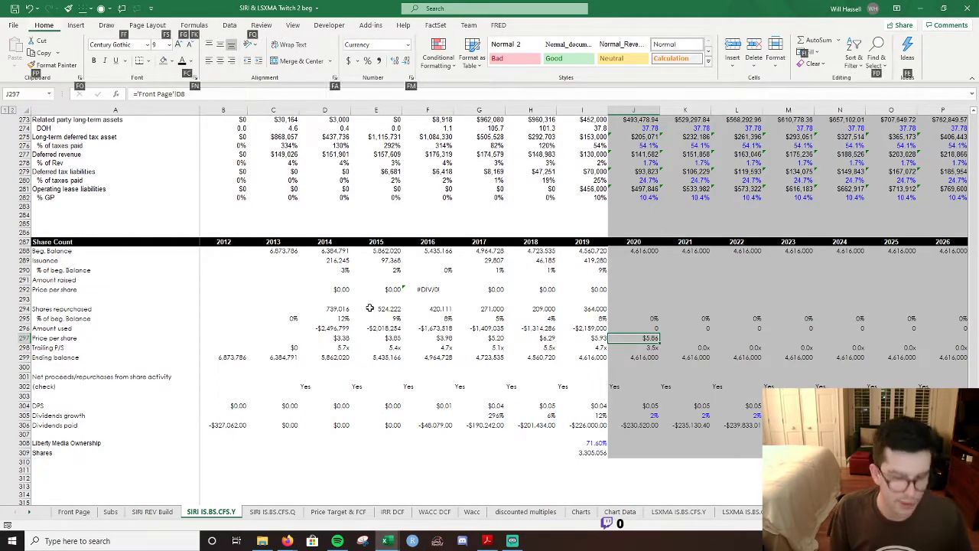
pyautogui.press('Return')
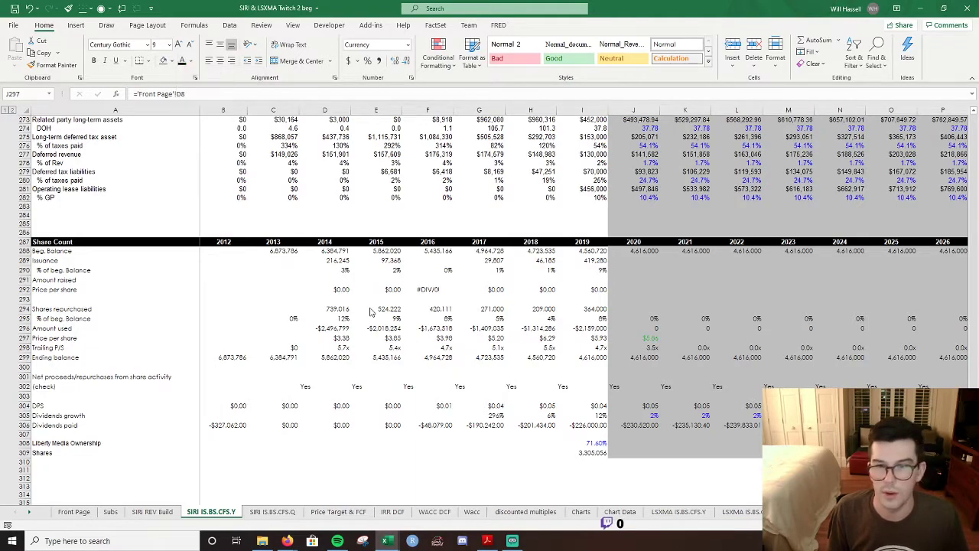
# Set the 2021 Price per share in K297 to =J297 and fill the formula across through 2031.
pyautogui.press('Right')
pyautogui.write('=')
pyautogui.press('Left')
pyautogui.hotkey('ctrl', 'Return')
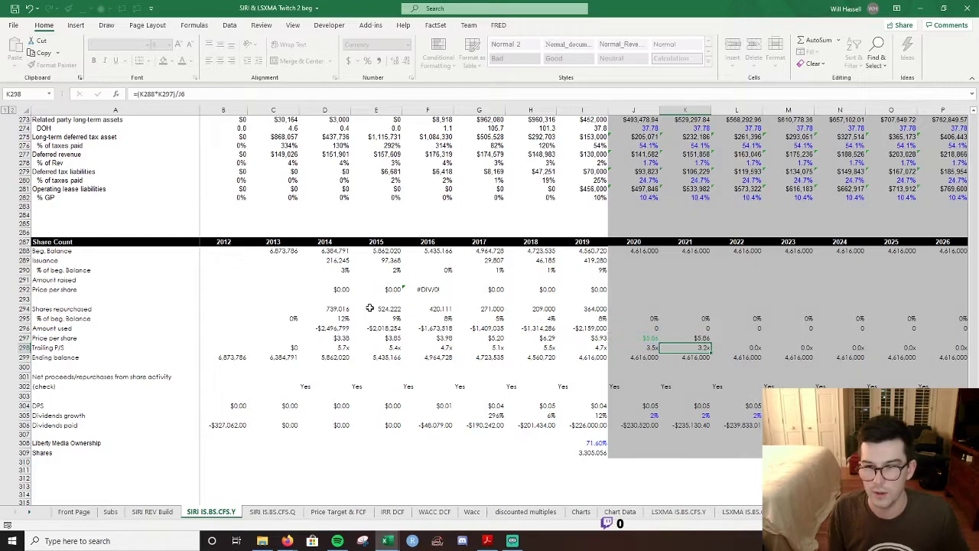
pyautogui.hotkey('shift', 'Right')
pyautogui.hotkey('shift', 'Right')
pyautogui.hotkey('shift', 'Right')
pyautogui.hotkey('shift', 'Right')
pyautogui.hotkey('shift', 'Right')
pyautogui.hotkey('shift', 'Right')
pyautogui.hotkey('shift', 'Right')
pyautogui.hotkey('shift', 'Right')
pyautogui.hotkey('shift', 'Right')
pyautogui.hotkey('shift', 'Right')
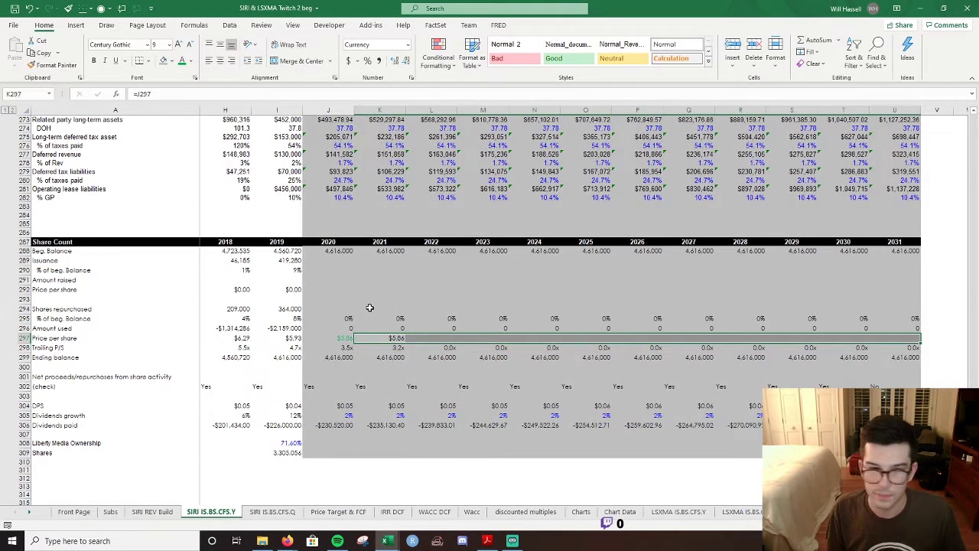
pyautogui.hotkey('ctrl', 'r')
pyautogui.press('Down')
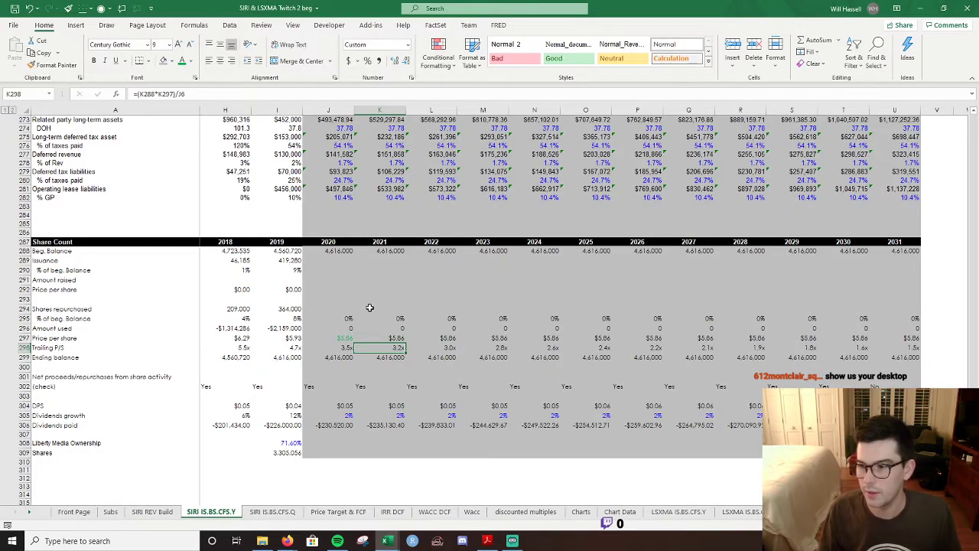
# Set the 2020 Accumulated other comprehensive loss in J132 of the balance sheet equal to the 2019 balance with =I132.
pyautogui.scroll(19, 369, 307)
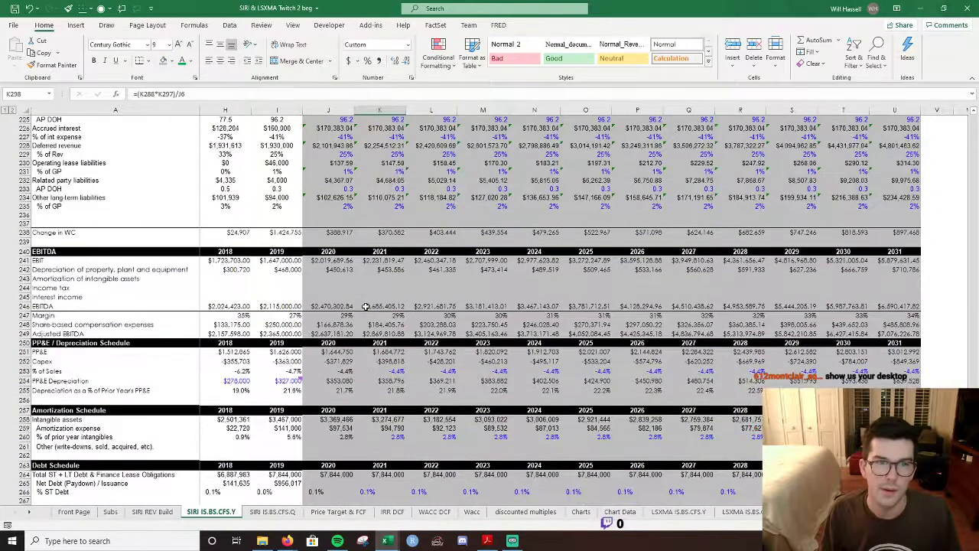
pyautogui.scroll(17, 360, 306)
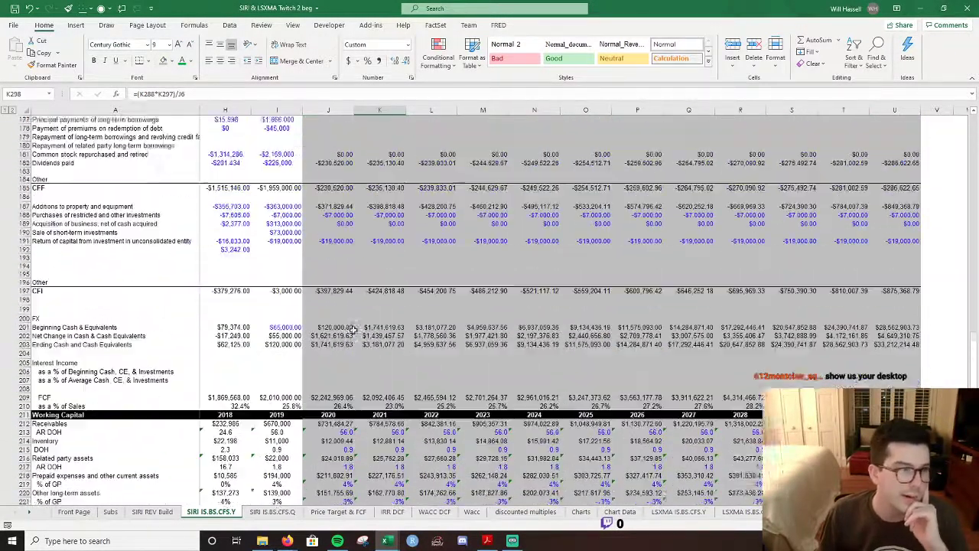
pyautogui.scroll(20, 352, 329)
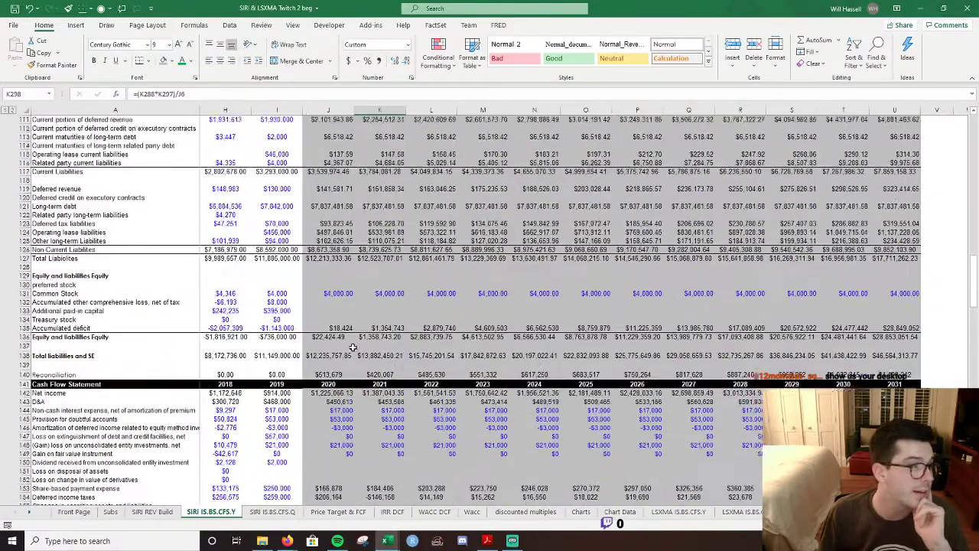
pyautogui.scroll(2, 346, 341)
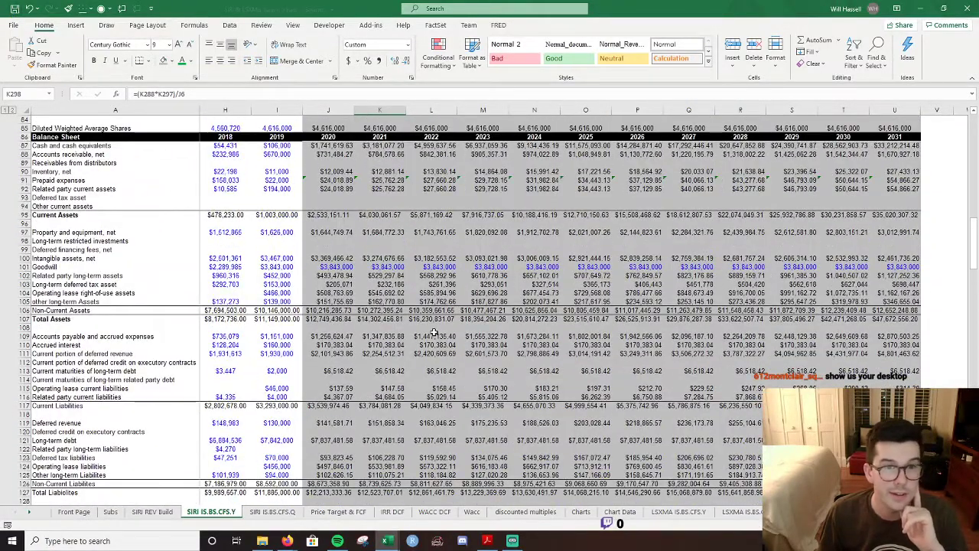
pyautogui.scroll(-11, 433, 330)
pyautogui.scroll(-8, 433, 330)
pyautogui.scroll(11, 332, 339)
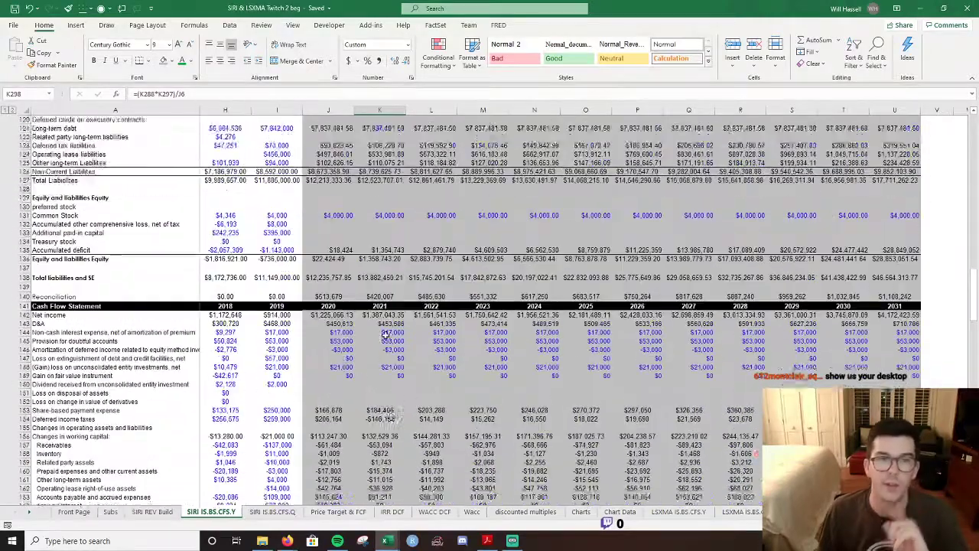
pyautogui.click(329, 353)
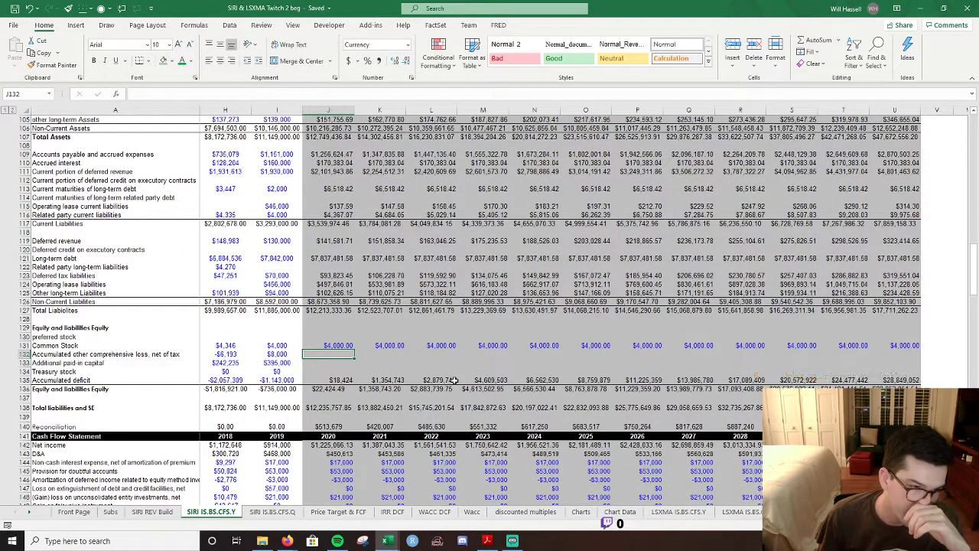
pyautogui.press('Left')
pyautogui.hscroll(-3, 454, 380)
pyautogui.press('Right')
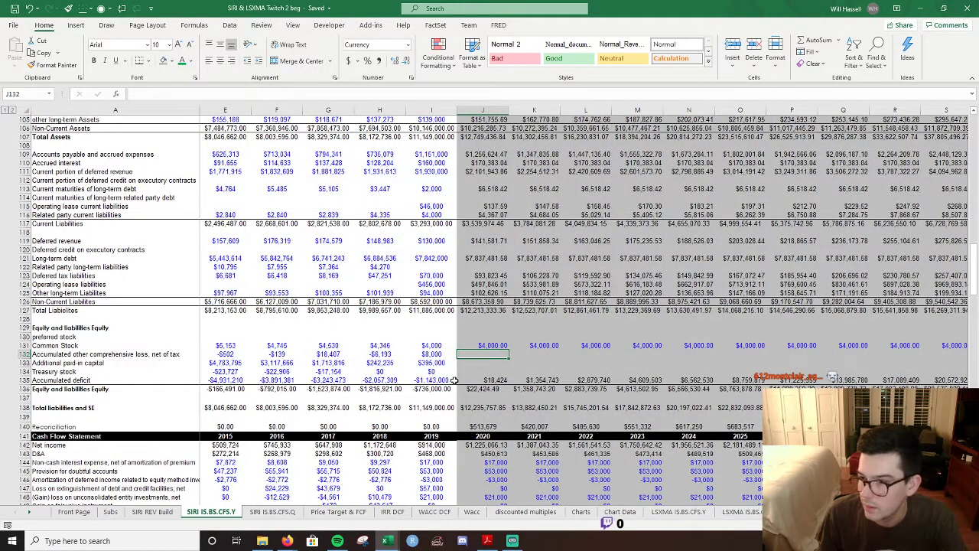
pyautogui.write('=')
pyautogui.press('Left')
pyautogui.press('Return')
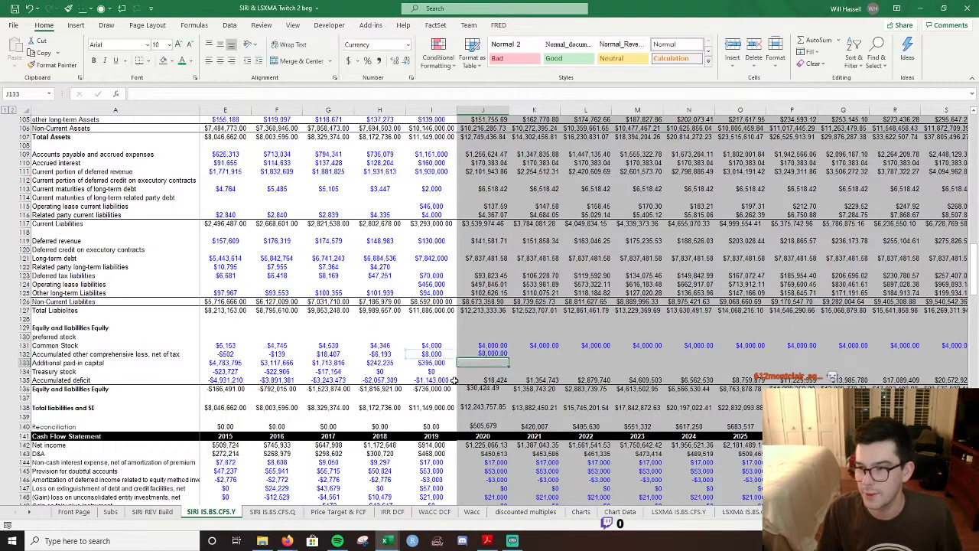
# Fill the 2020 Accumulated other comprehensive loss formula across the forecast columns through 2031.
pyautogui.press('Up')
pyautogui.hotkey('shift', 'Right')
pyautogui.hotkey('shift', 'Right')
pyautogui.hotkey('shift', 'Right')
pyautogui.hotkey('shift', 'Right')
pyautogui.hotkey('shift', 'Right')
pyautogui.hotkey('shift', 'Right')
pyautogui.hotkey('shift', 'Right')
pyautogui.hotkey('shift', 'Right')
pyautogui.hotkey('shift', 'Right')
pyautogui.hotkey('shift', 'Right')
pyautogui.hotkey('shift', 'Right')
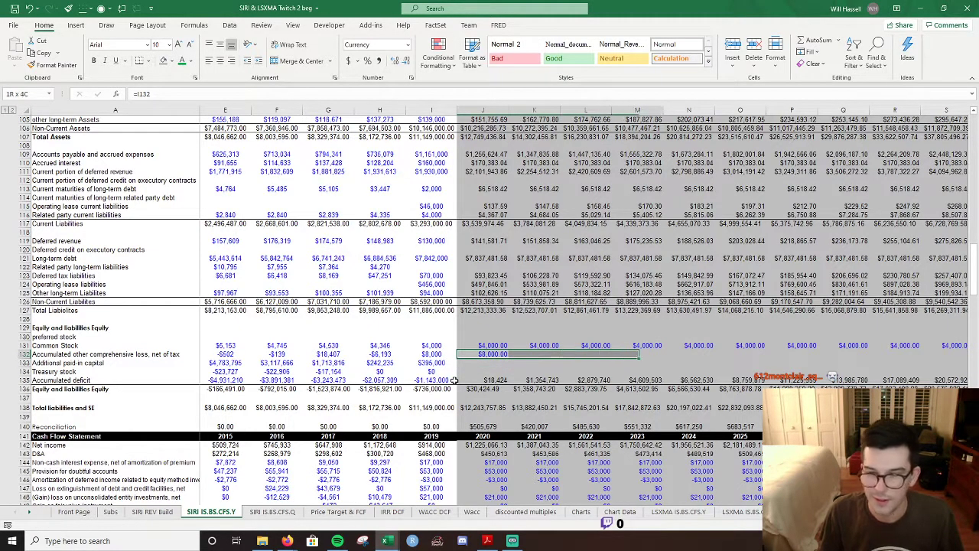
pyautogui.hotkey('ctrl', 'r')
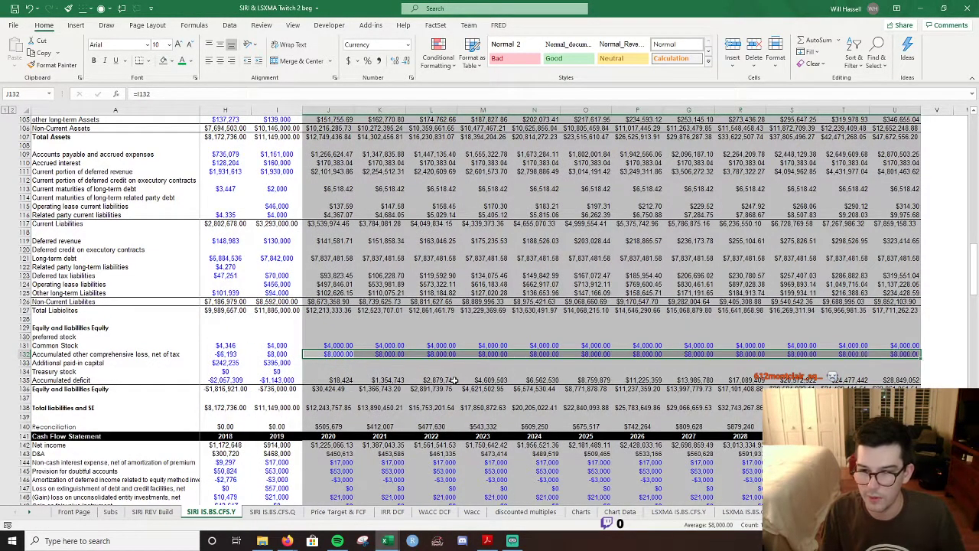
# Enter =(J127-J107) for the 2020 Additional paid-in capital in J133, subtracting Total Assets from Total Liabilities.
pyautogui.press('Down')
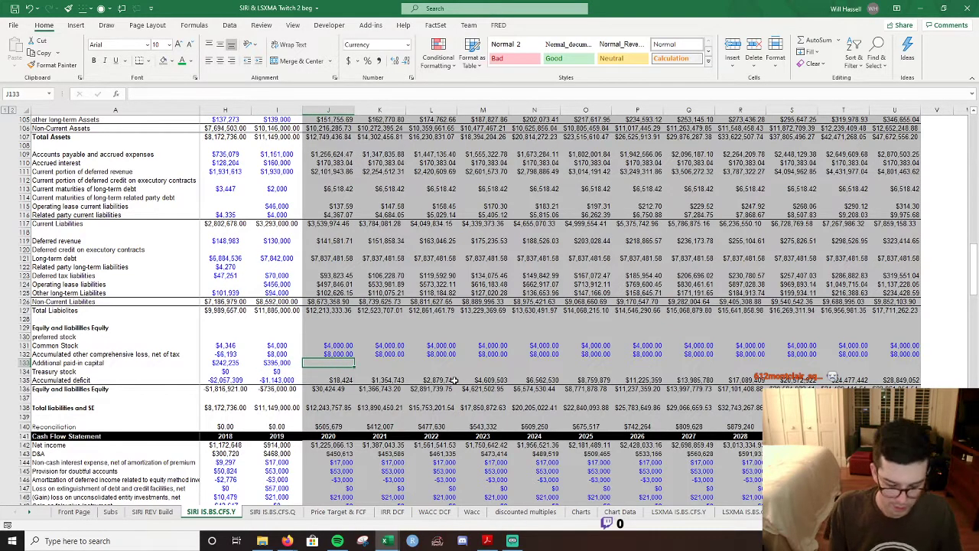
pyautogui.write('=(')
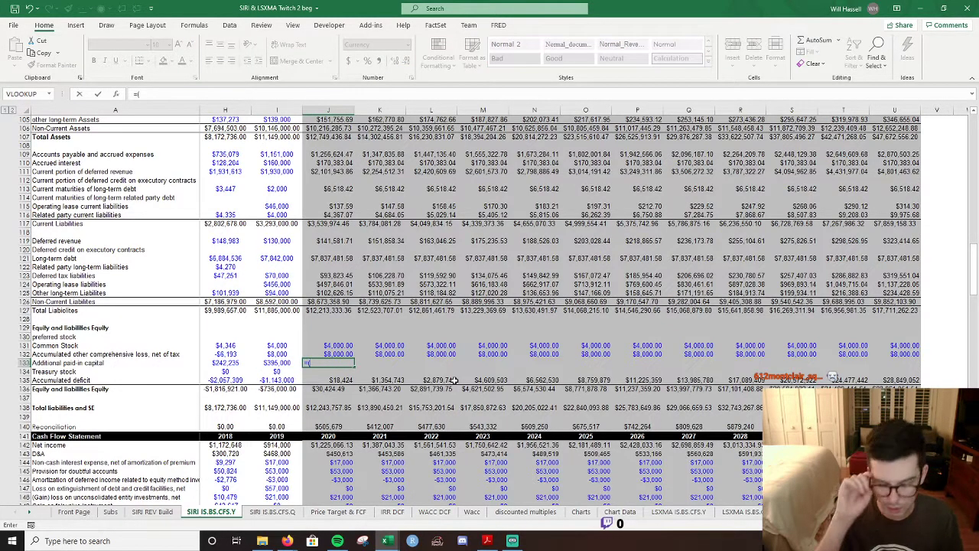
pyautogui.press('Escape')
pyautogui.write('=(')
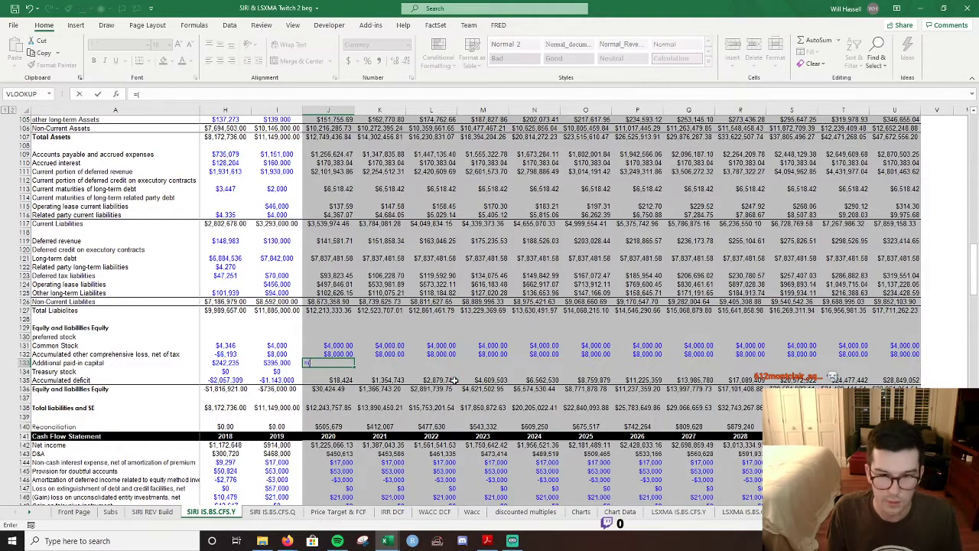
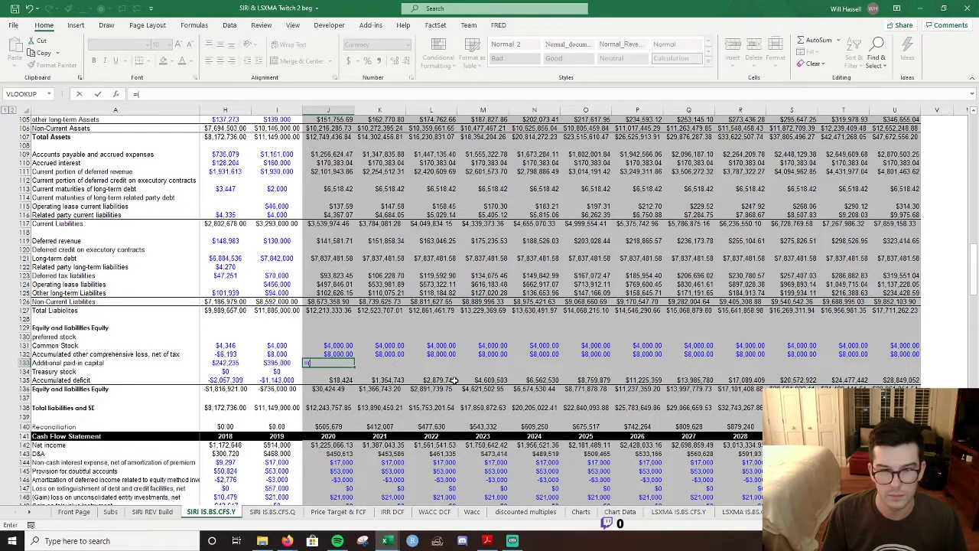
pyautogui.scroll(1, 466, 353)
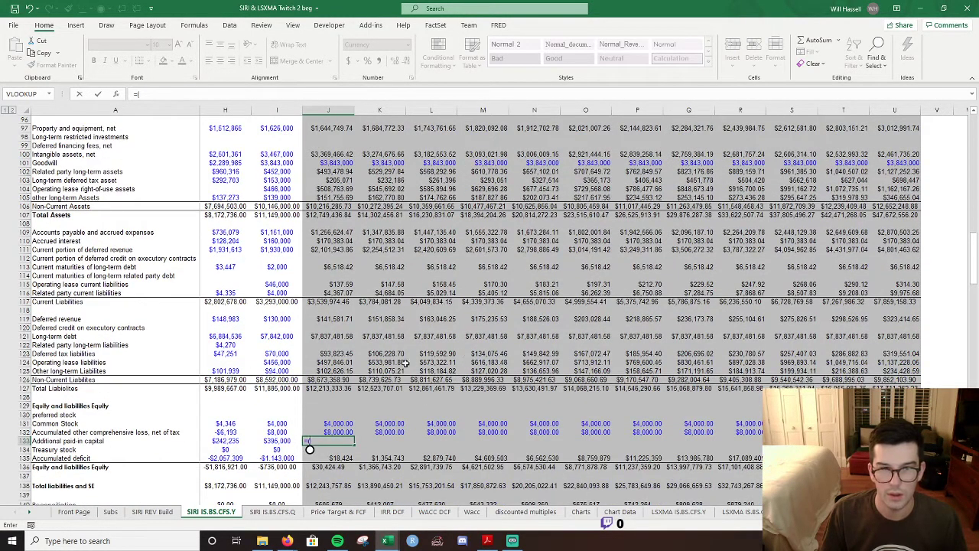
pyautogui.click(335, 388)
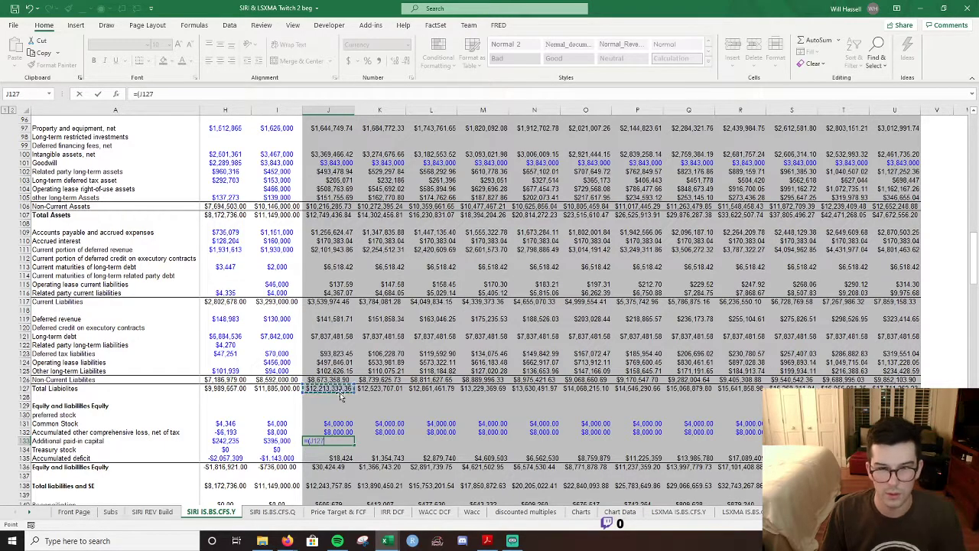
pyautogui.write('-')
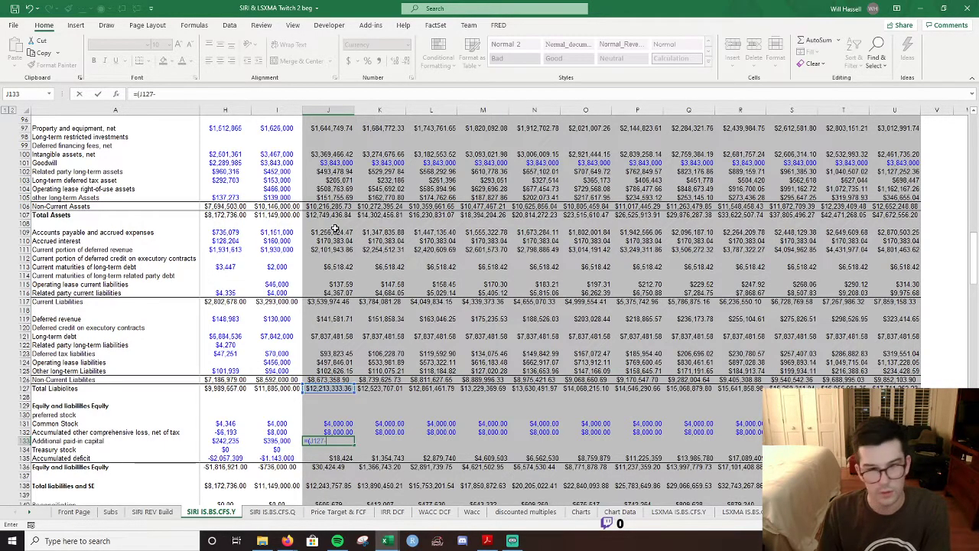
pyautogui.click(321, 215)
pyautogui.scroll(-3, 438, 276)
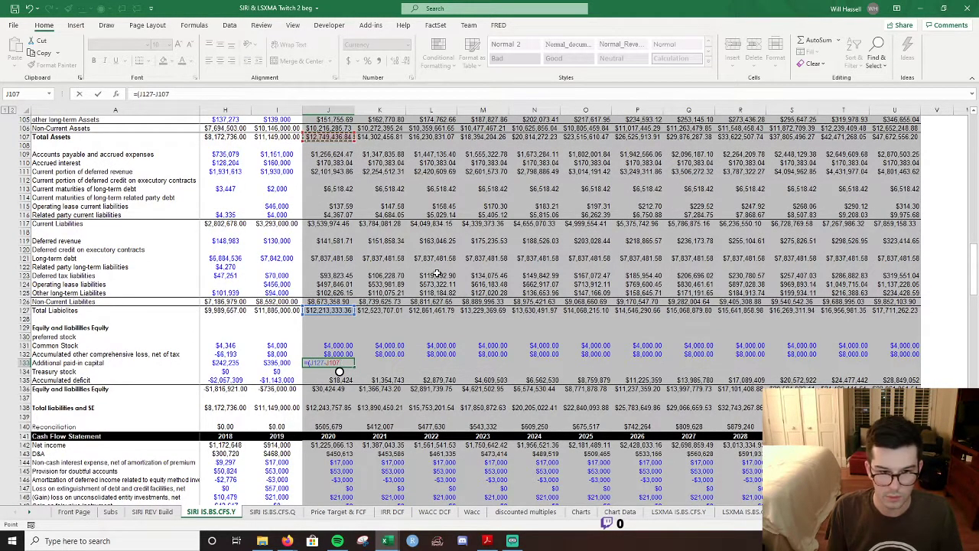
pyautogui.press('Return')
pyautogui.press('Up')
pyautogui.press('F2')
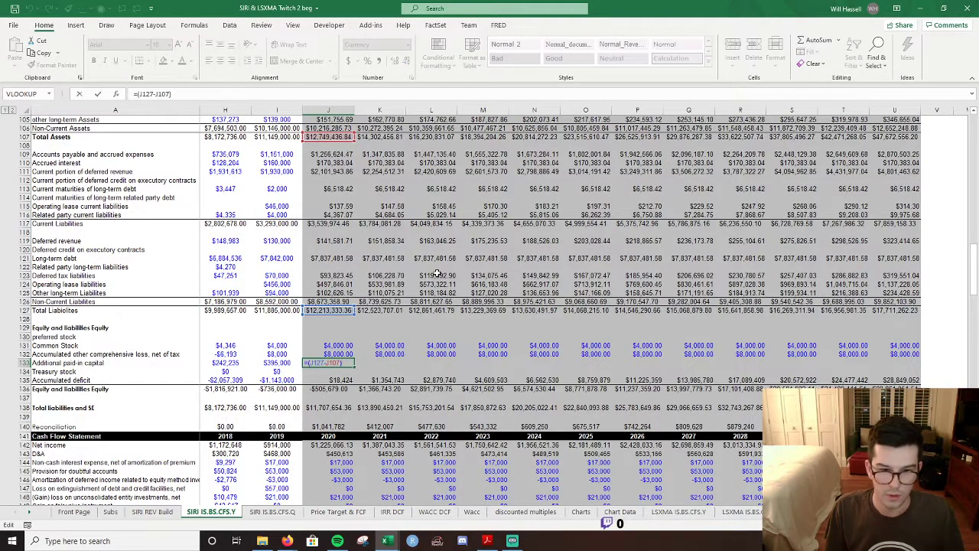
pyautogui.press('Escape')
# Extend the J133 formula by adding Common Stock, Accumulated other comprehensive loss and Accumulated deficit as +J131+J132+J135.
pyautogui.press('F2')
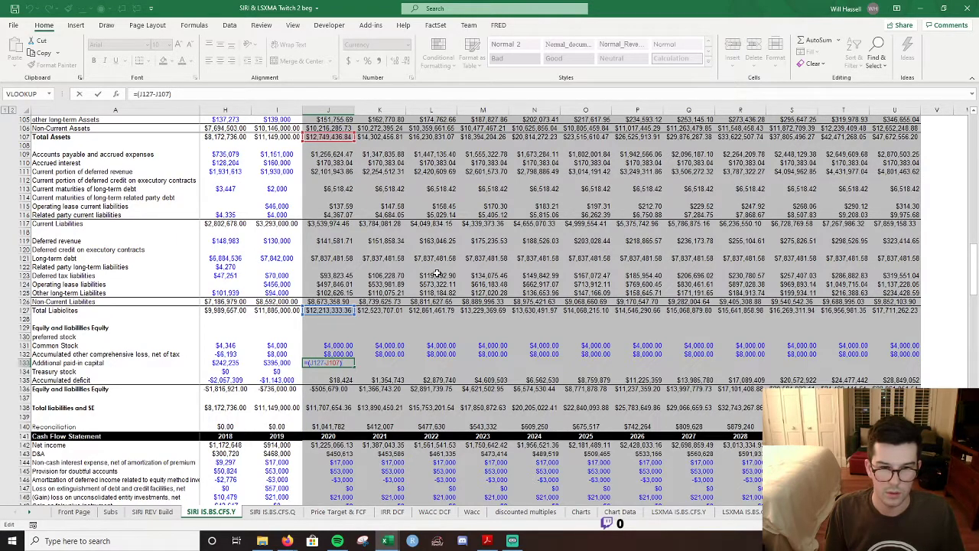
pyautogui.write('+')
pyautogui.click(352, 346)
pyautogui.write('+')
pyautogui.click(346, 354)
pyautogui.write('+')
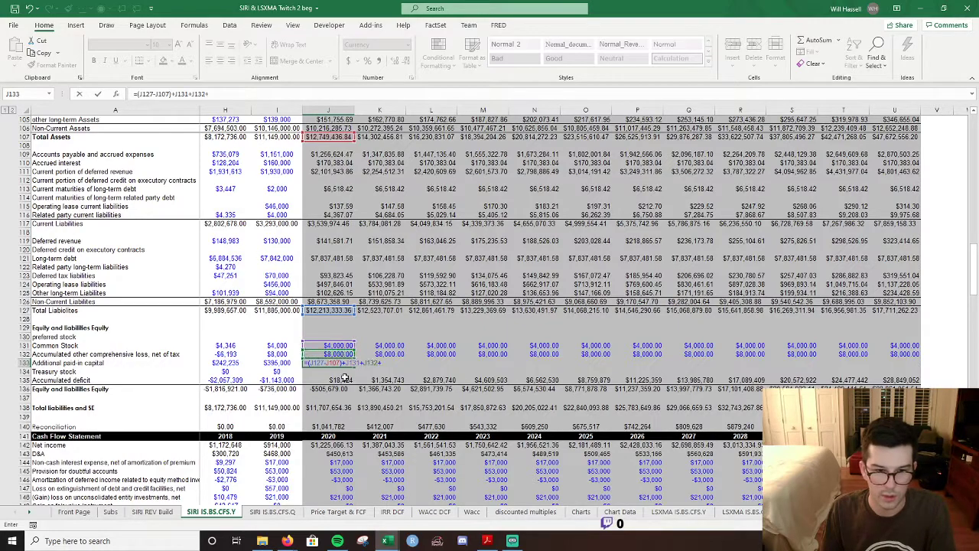
pyautogui.click(341, 380)
pyautogui.press('Return')
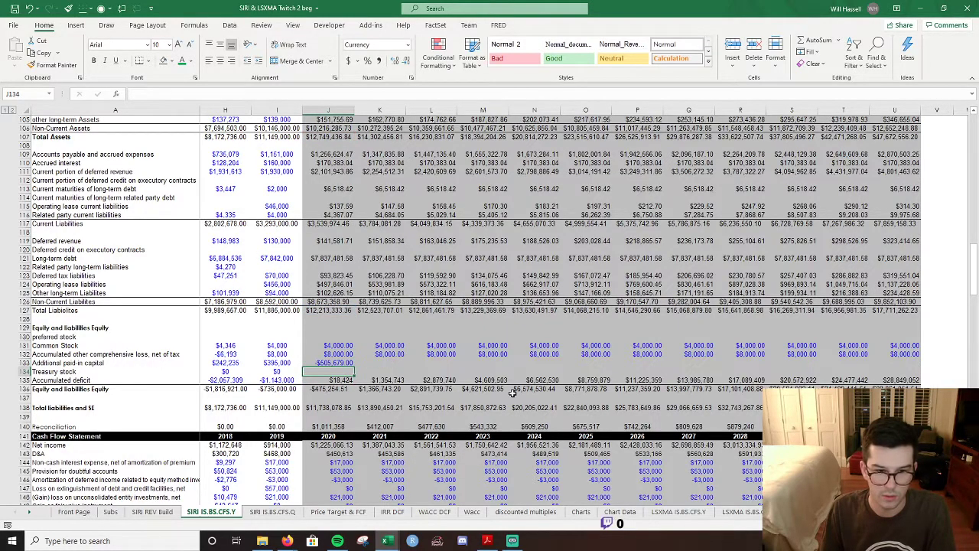
# Rewrite the 2020 Additional paid-in capital formula in J133 as =(J107-J127)+J131+J132+J135, subtracting Total Liabilities from Total Assets.
pyautogui.doubleClick(337, 363)
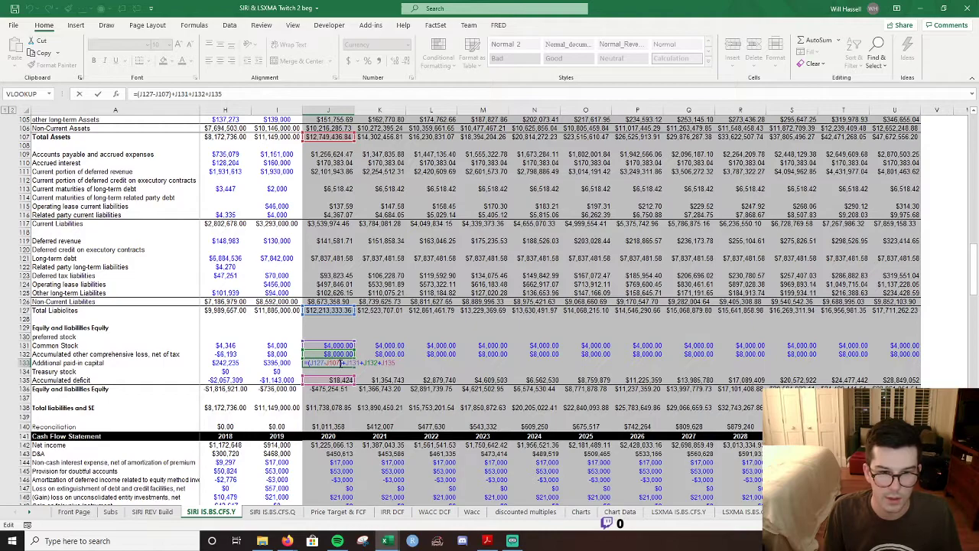
pyautogui.press('BackSpace')
pyautogui.press('BackSpace')
pyautogui.press('BackSpace')
pyautogui.press('BackSpace')
pyautogui.press('BackSpace')
pyautogui.press('BackSpace')
pyautogui.press('BackSpace')
pyautogui.press('BackSpace')
pyautogui.press('BackSpace')
pyautogui.scroll(2, 359, 367)
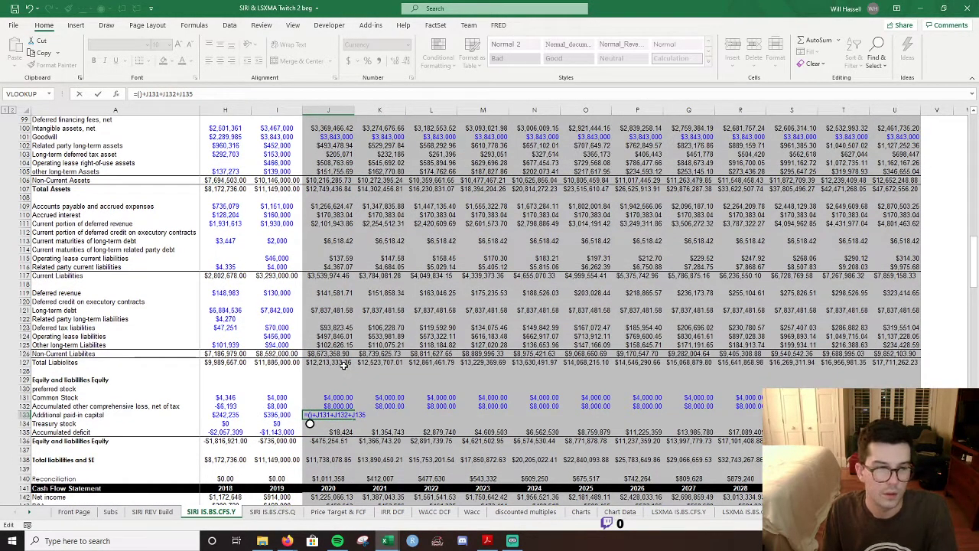
pyautogui.click(325, 189)
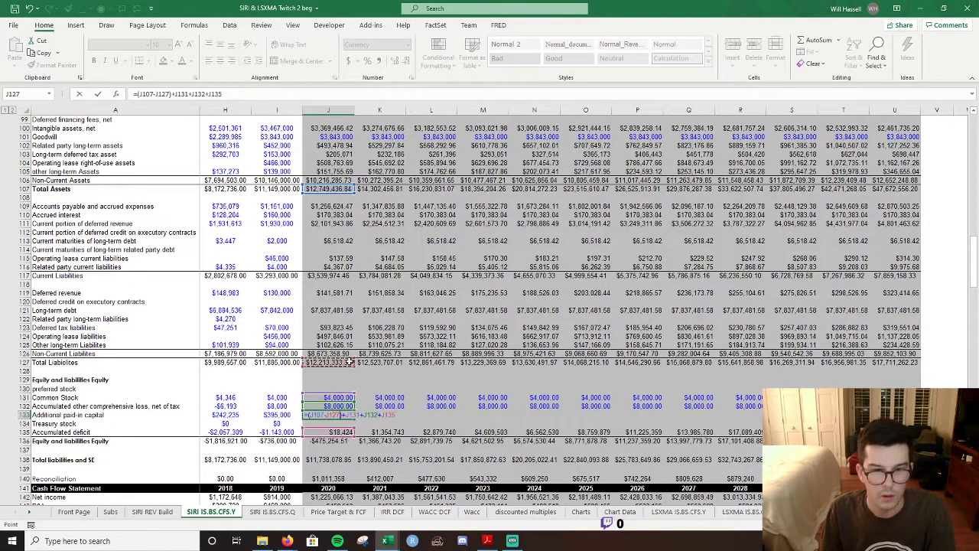
pyautogui.press('Return')
pyautogui.scroll(-2, 507, 378)
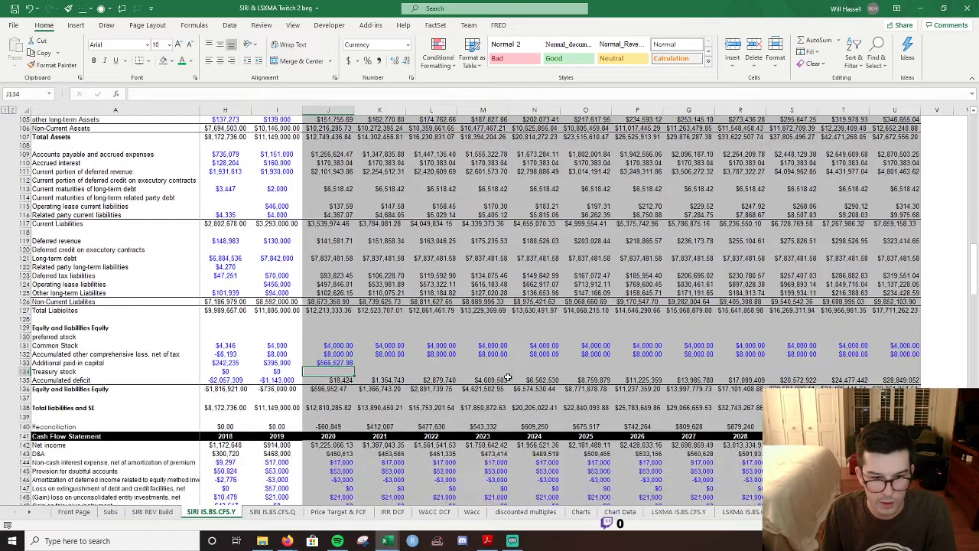
# Inspect the 2020 formulas for Additional paid-in capital, Reconciliation, Total liabilities and SE, and the equity total.
pyautogui.doubleClick(329, 362)
pyautogui.write('-J127')
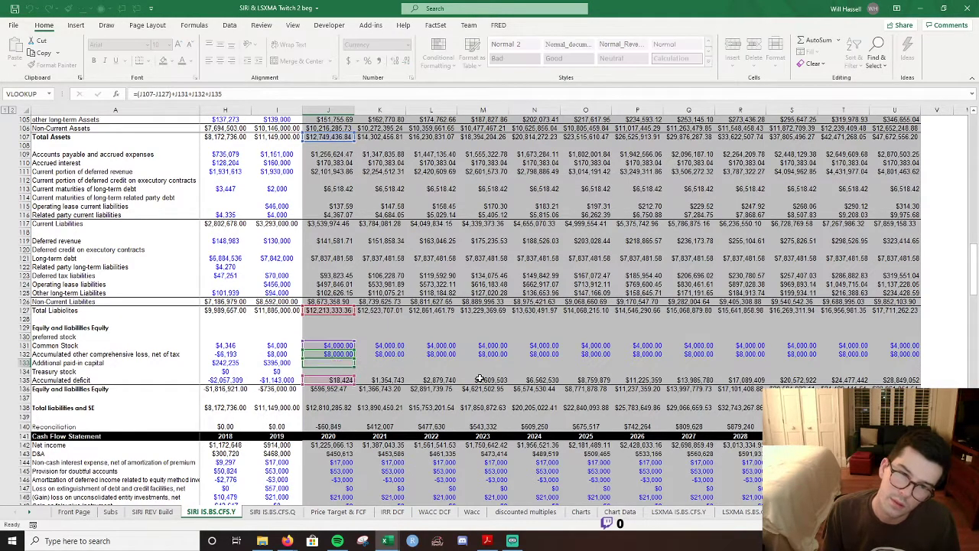
pyautogui.click(330, 424)
pyautogui.doubleClick(331, 425)
pyautogui.press('Escape')
pyautogui.click(340, 407)
pyautogui.doubleClick(341, 407)
pyautogui.press('Escape')
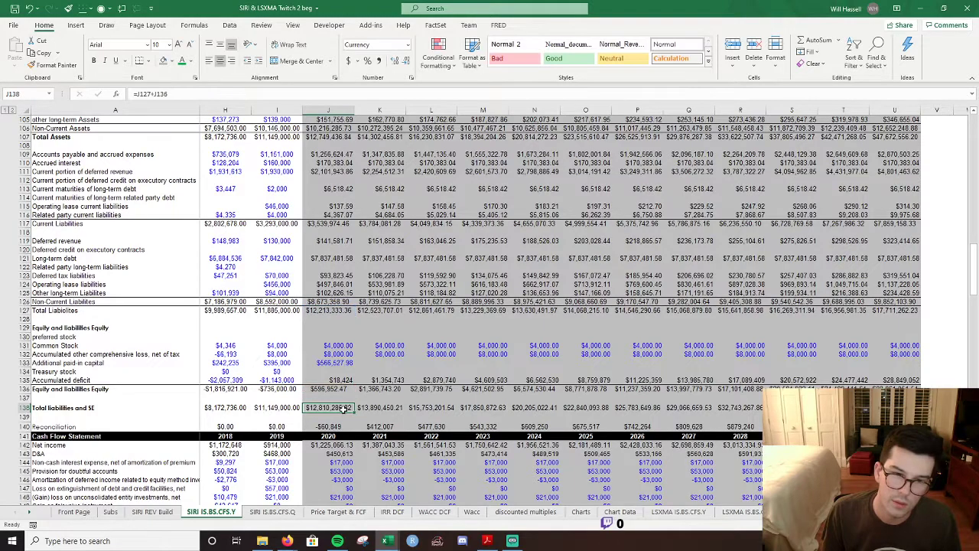
pyautogui.click(329, 363)
pyautogui.doubleClick(329, 363)
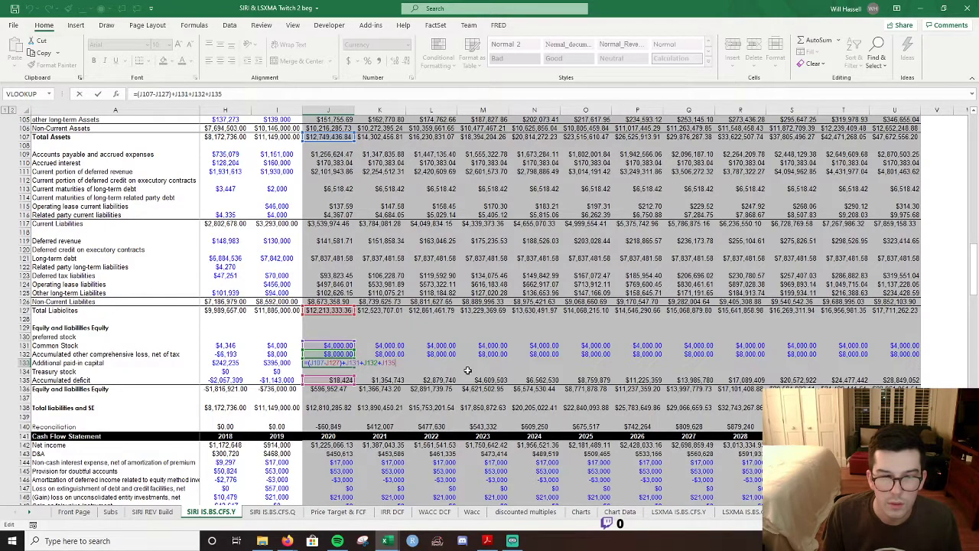
pyautogui.press('Escape')
pyautogui.doubleClick(347, 390)
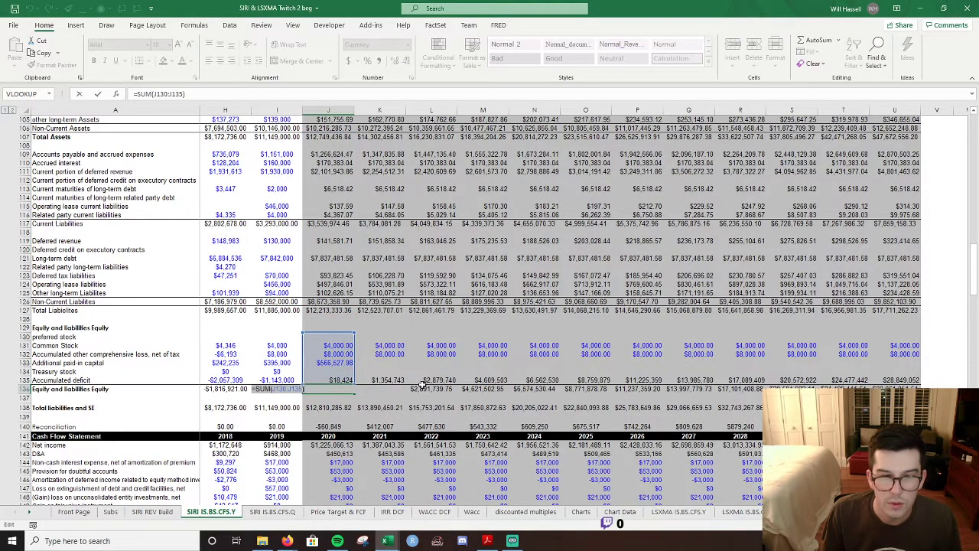
pyautogui.press('Escape')
# Copy the 2020 Additional paid-in capital formula from J133 into 2021 and check the cell references of both formulas.
pyautogui.click(346, 363)
pyautogui.moveTo(345, 365); pyautogui.dragTo(409, 372)
pyautogui.press('Tab')
pyautogui.press('F2')
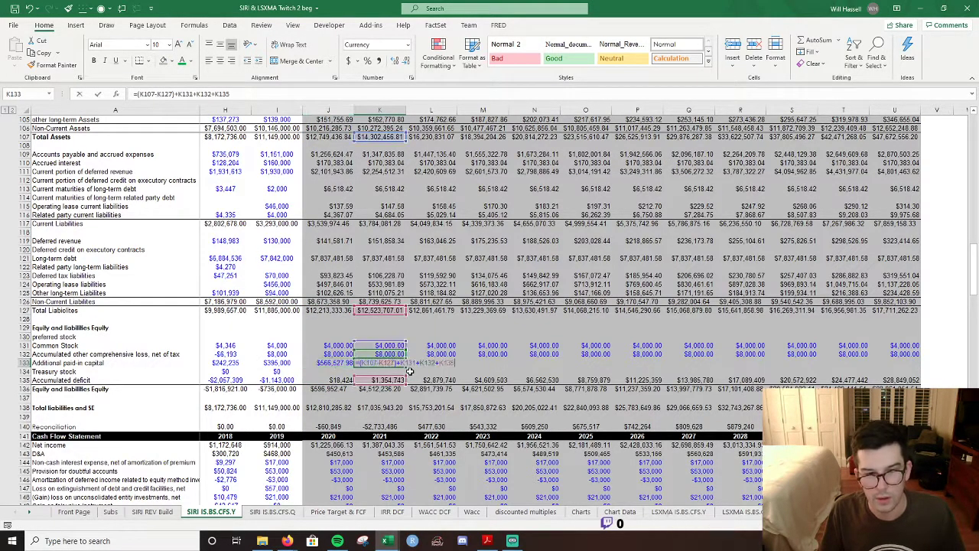
pyautogui.press('Escape')
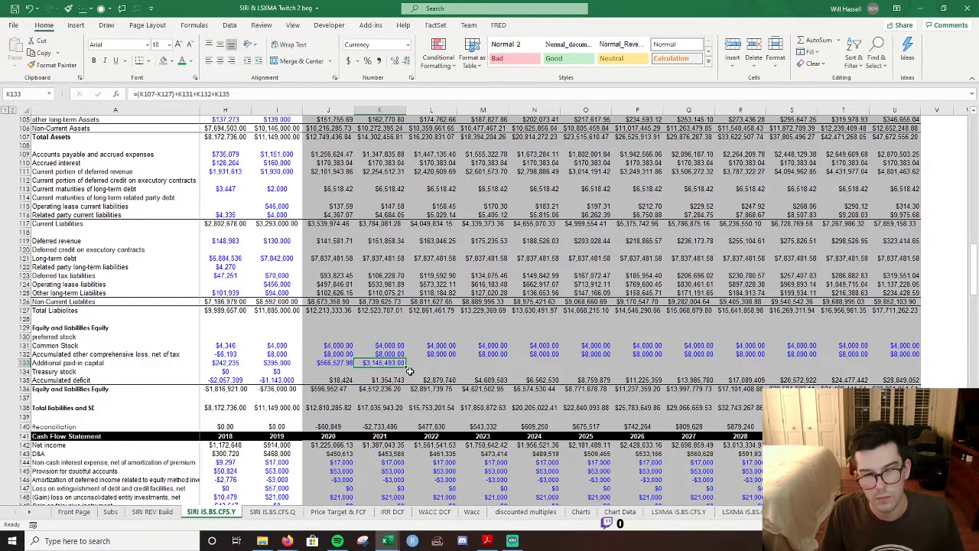
pyautogui.press('Left')
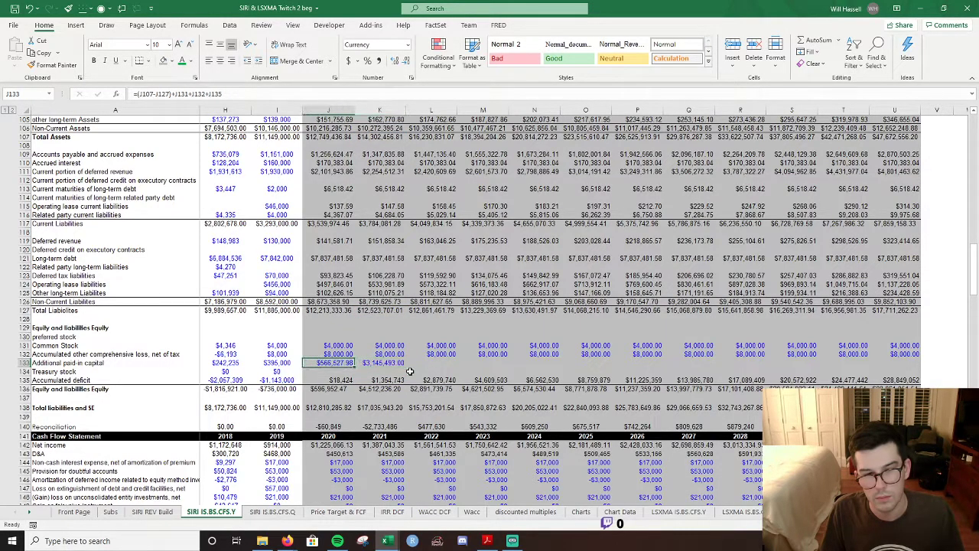
pyautogui.press('F2')
pyautogui.scroll(5, 410, 371)
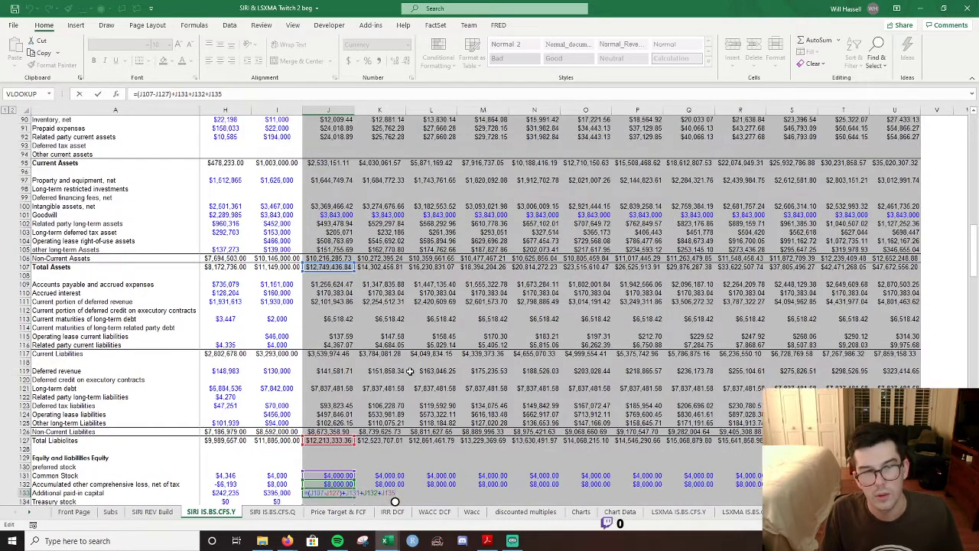
pyautogui.scroll(-5, 410, 371)
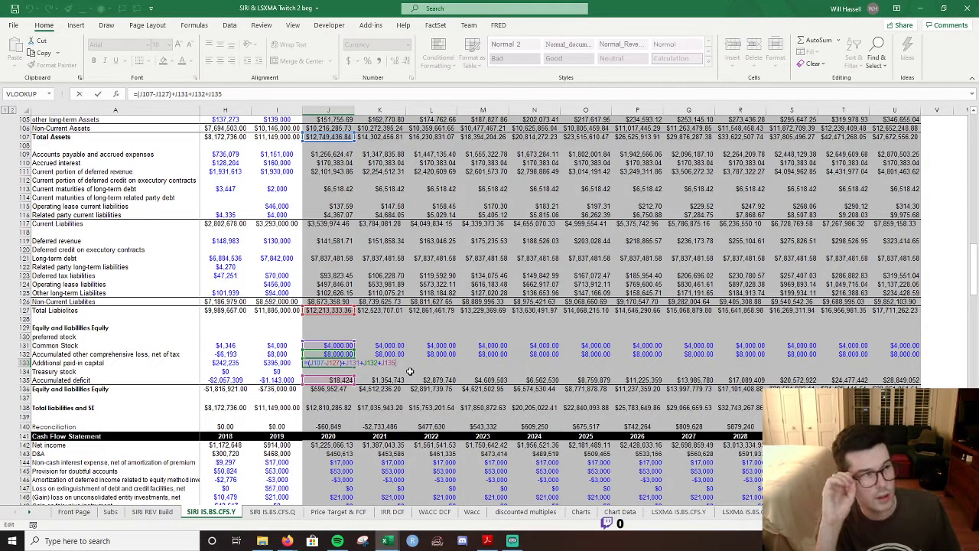
pyautogui.hotkey('ctrl', 'Return')
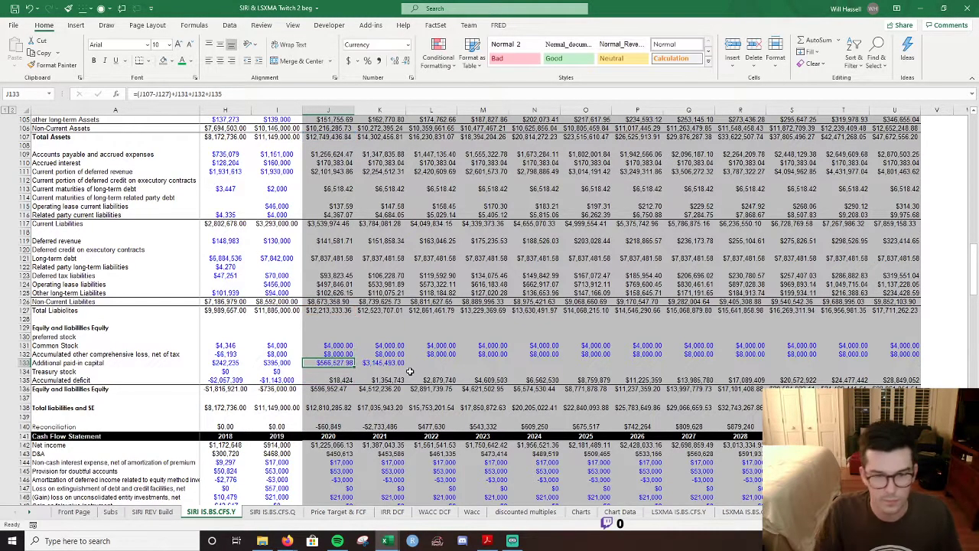
# Fill the 2021 Additional paid-in capital formula from K133 across the remaining forecast columns through 2031.
pyautogui.press('Right')
pyautogui.hotkey('shift', 'Right')
pyautogui.hotkey('shift', 'Right')
pyautogui.hotkey('shift', 'Right')
pyautogui.hotkey('shift', 'Right')
pyautogui.hotkey('shift', 'Right')
pyautogui.hotkey('shift', 'Right')
pyautogui.hotkey('shift', 'Right')
pyautogui.hotkey('shift', 'Right')
pyautogui.hotkey('shift', 'Right')
pyautogui.hotkey('shift', 'Right')
pyautogui.hotkey('shift', 'Right')
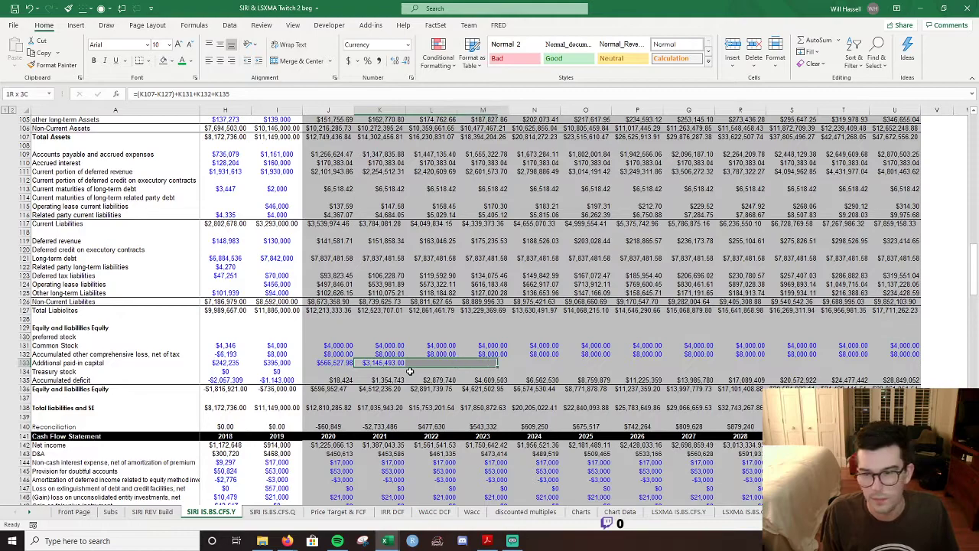
pyautogui.hotkey('shift', 'Left')
pyautogui.hotkey('ctrl', 'r')
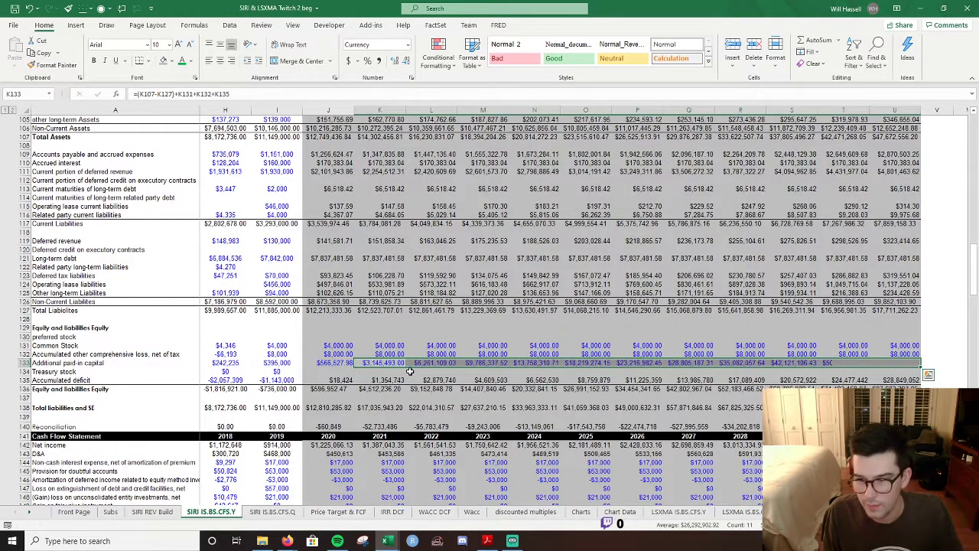
# Clear the Additional paid-in capital forecasts in row 133 for 2020 through 2031.
pyautogui.press('Right')
pyautogui.press('Left')
pyautogui.press('Left')
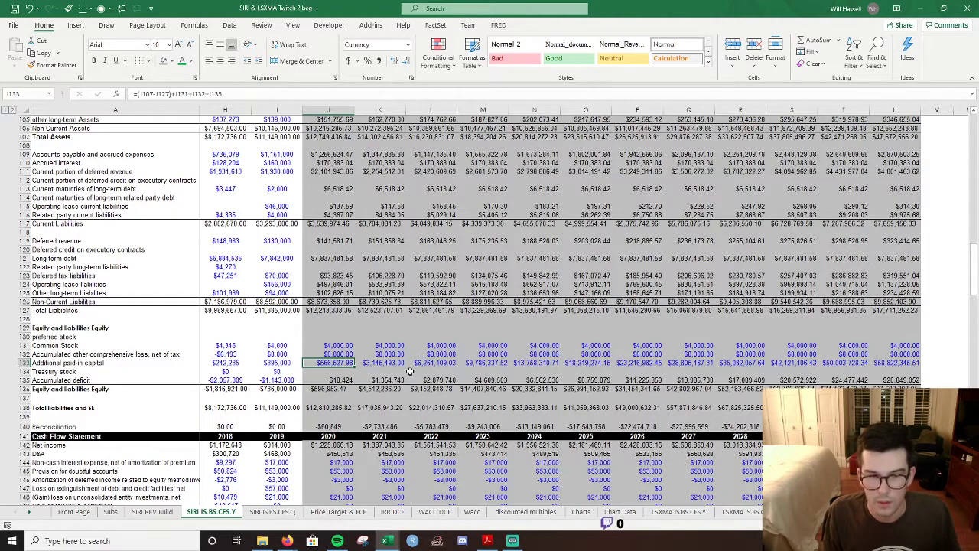
pyautogui.hotkey('ctrl', 'shift', 'Right')
pyautogui.press('Delete')
# Enter =K140-J140 in K139 to calculate the 2021 year-over-year change in the Reconciliation difference.
pyautogui.press('Down')
pyautogui.press('Down')
pyautogui.press('Down')
pyautogui.press('Down')
pyautogui.press('Down')
pyautogui.press('Down')
pyautogui.press('Right')
pyautogui.press('Right')
pyautogui.press('Right')
pyautogui.press('Left')
pyautogui.press('Left')
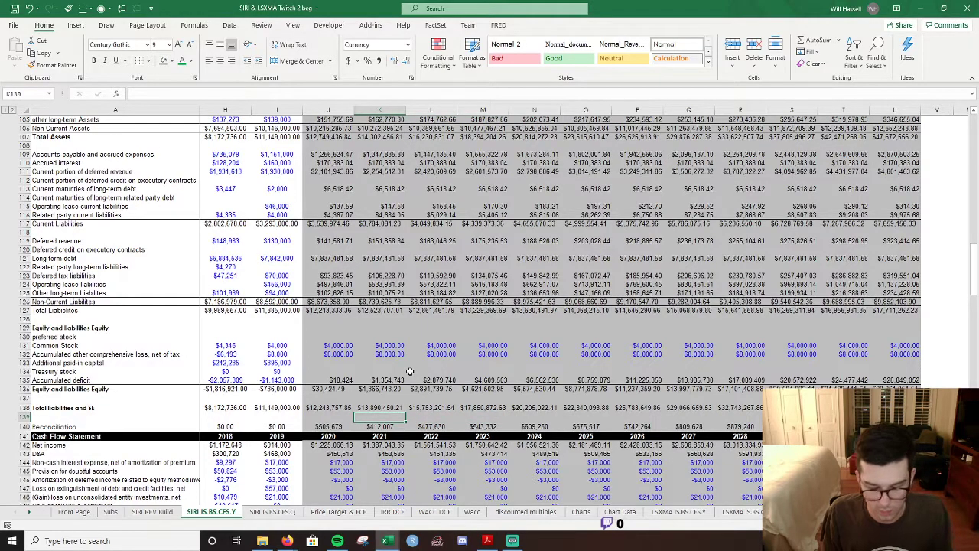
pyautogui.write('=')
pyautogui.press('Down')
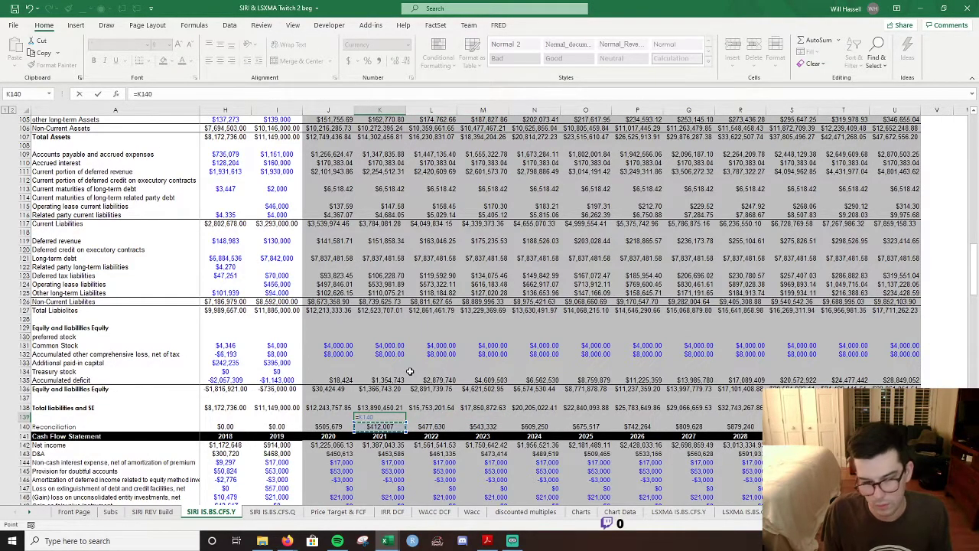
pyautogui.write('-')
pyautogui.press('Down')
pyautogui.press('Left')
pyautogui.hotkey('ctrl', 'Return')
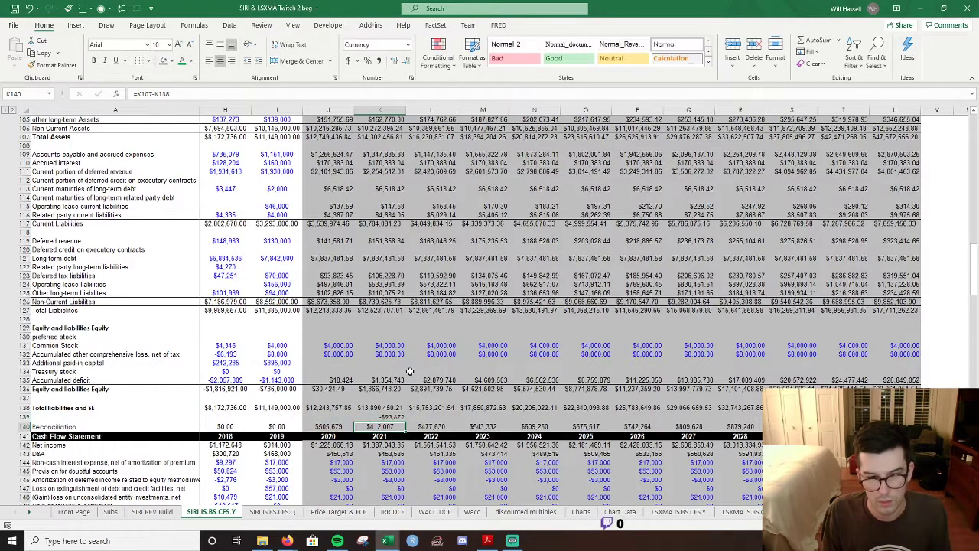
# Fill the year-over-year Reconciliation change formula from K139 across row 139 through 2031.
pyautogui.hotkey('shift', 'Right')
pyautogui.hotkey('shift', 'Right')
pyautogui.hotkey('shift', 'Right')
pyautogui.hotkey('shift', 'Right')
pyautogui.hotkey('shift', 'Right')
pyautogui.hotkey('shift', 'Right')
pyautogui.hotkey('shift', 'Right')
pyautogui.hotkey('shift', 'Right')
pyautogui.hotkey('shift', 'Right')
pyautogui.hotkey('shift', 'Right')
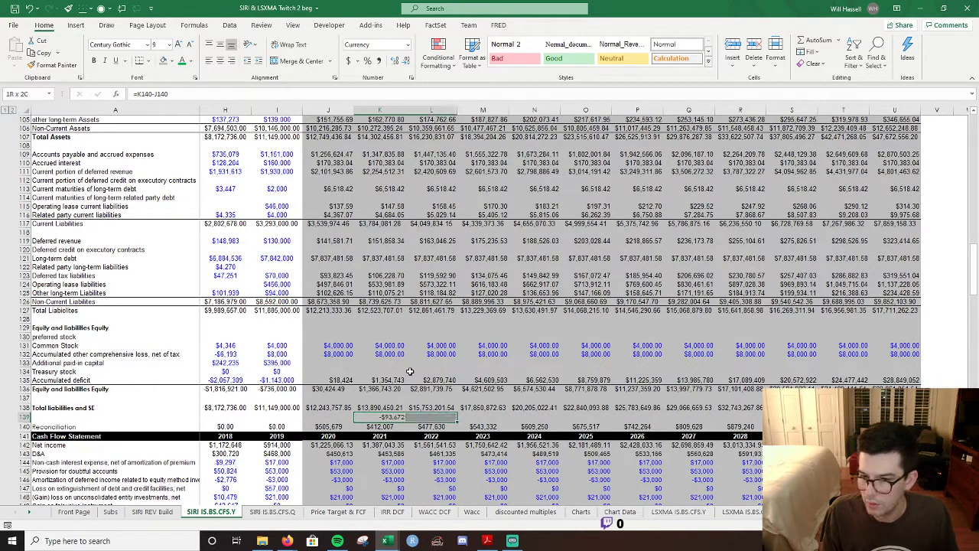
pyautogui.hotkey('ctrl', 'r')
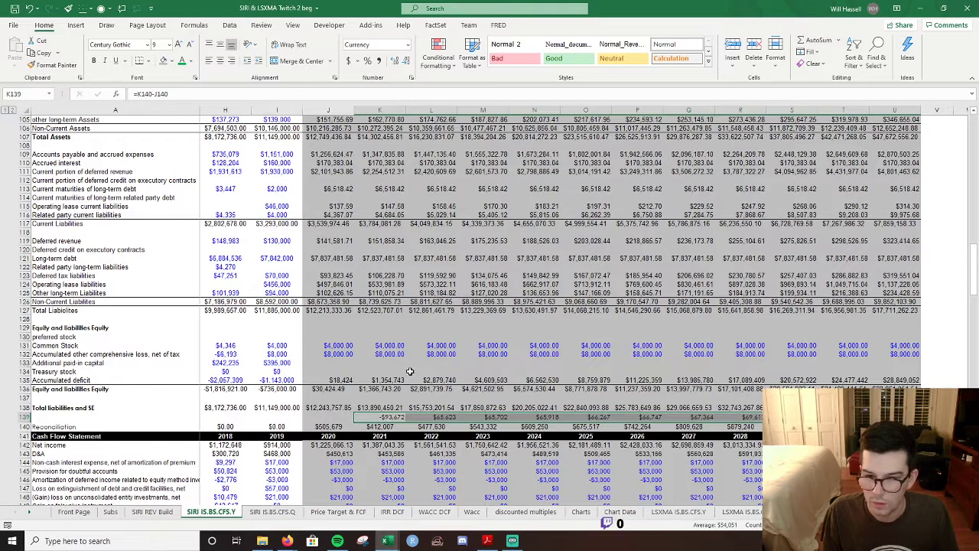
pyautogui.press('Right')
pyautogui.press('Right')
pyautogui.press('Right')
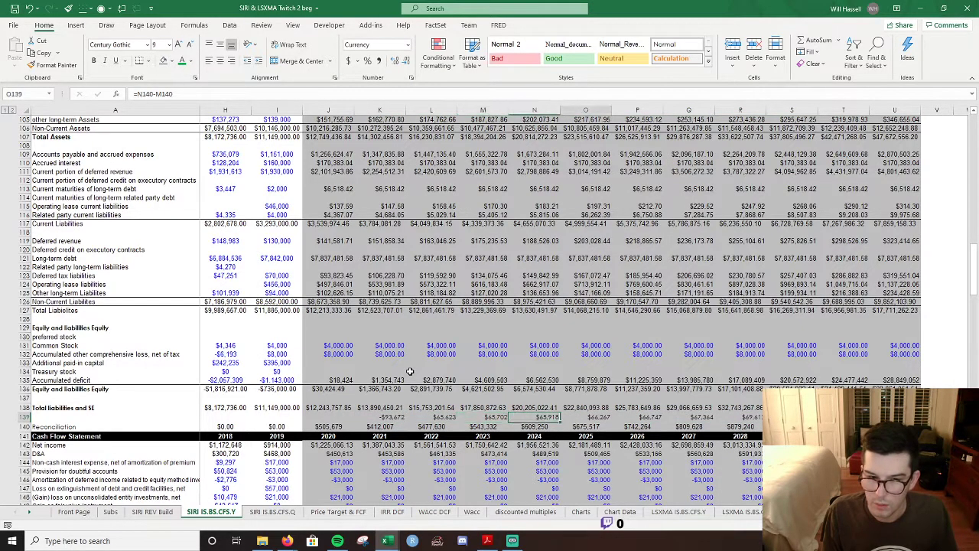
pyautogui.hotkey('ctrl', 'Right')
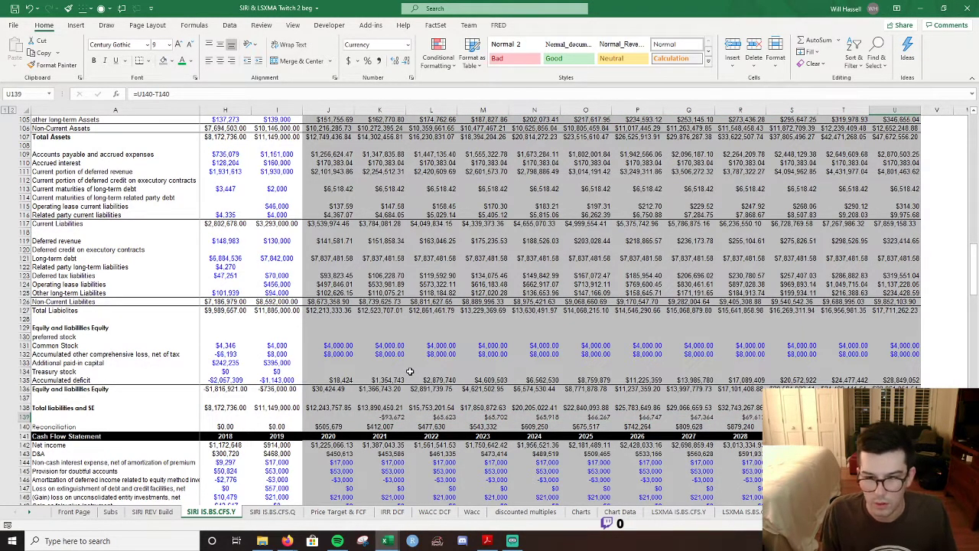
# Examine the cash flow statement, balance sheet and supporting schedules for the source of the Reconciliation difference, including the blank financing lines.
pyautogui.scroll(-7, 410, 371)
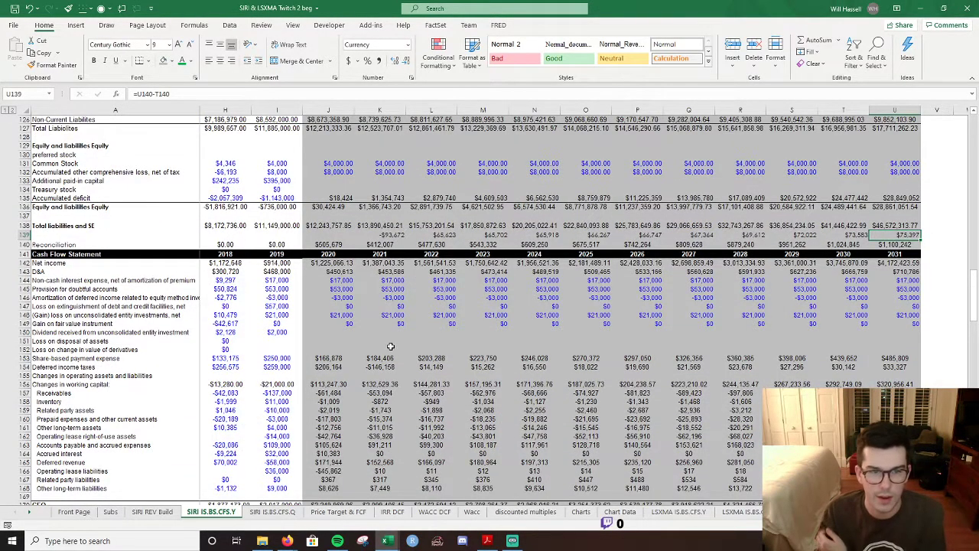
pyautogui.scroll(-8, 388, 348)
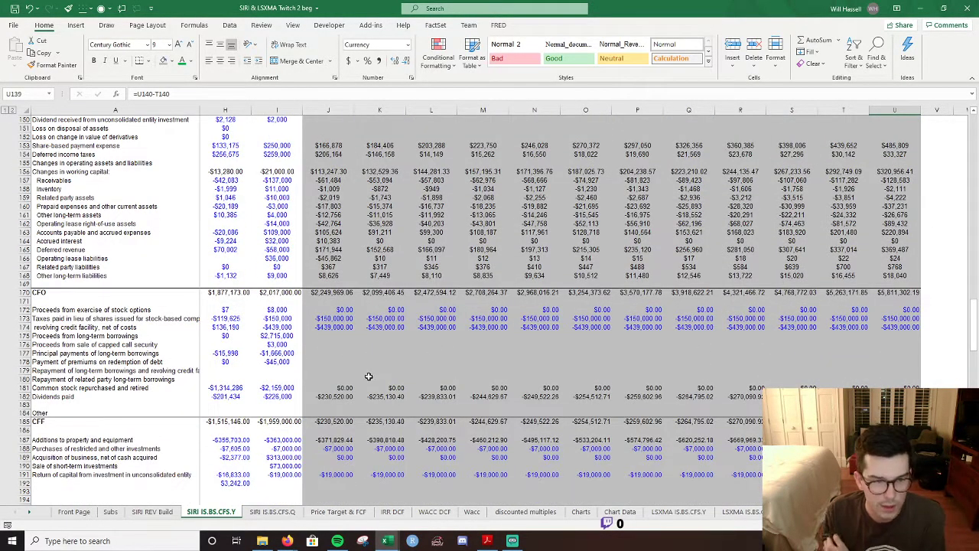
pyautogui.click(324, 360)
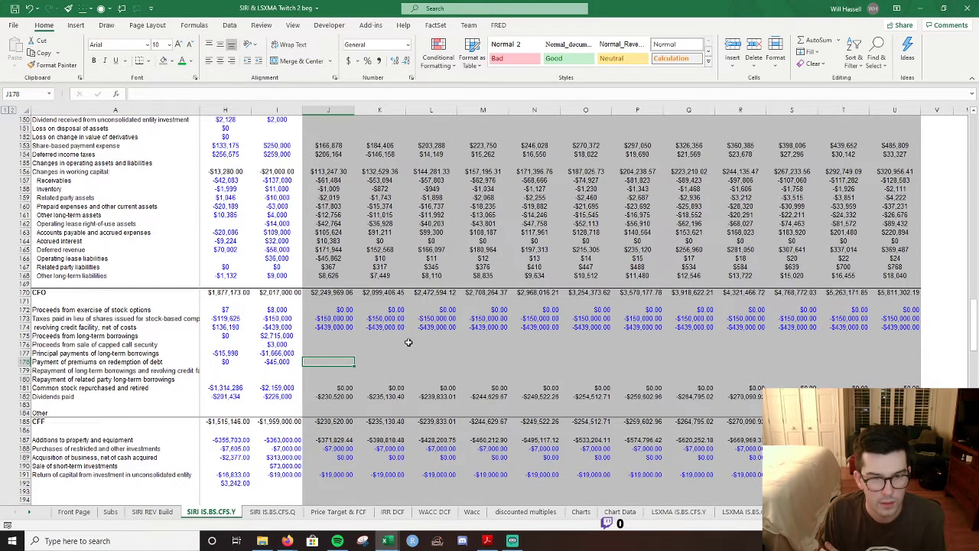
pyautogui.scroll(20, 408, 342)
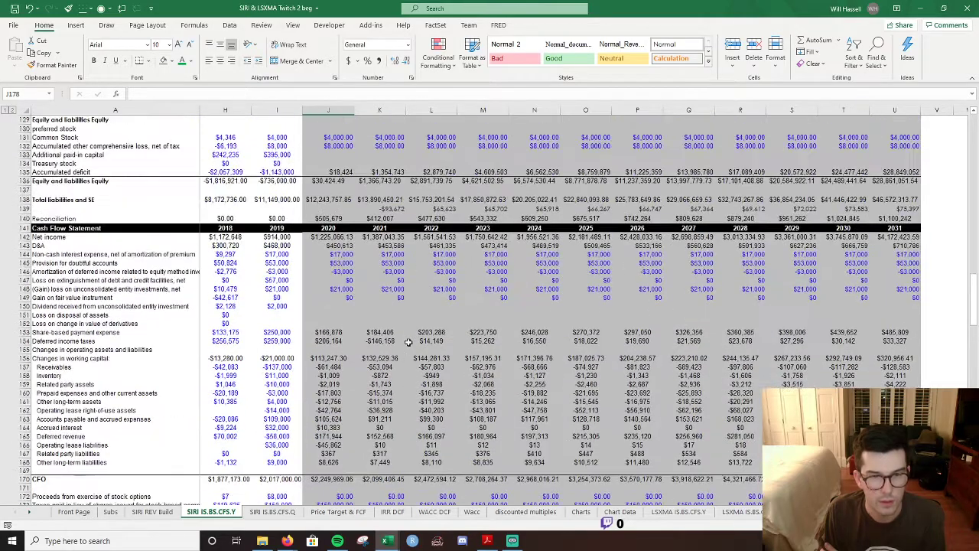
pyautogui.scroll(6, 409, 342)
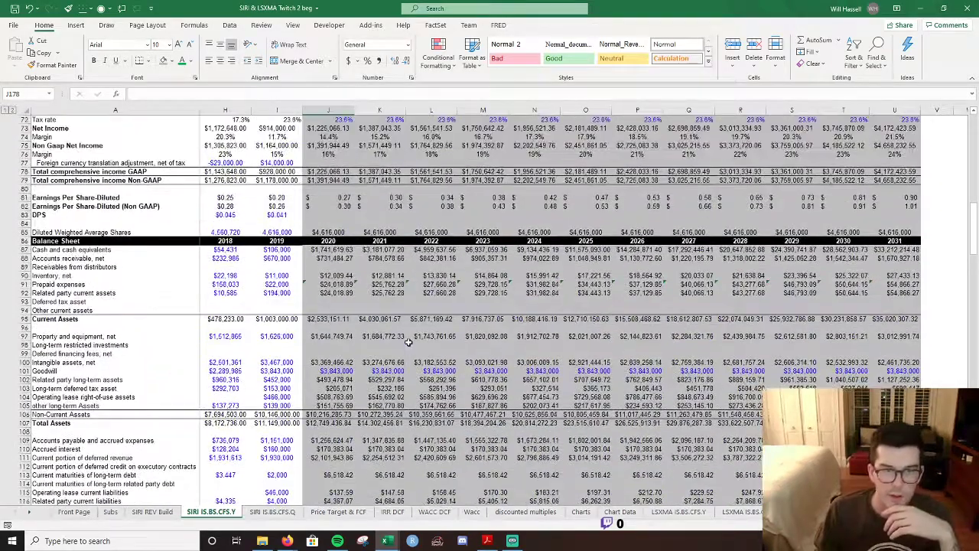
pyautogui.scroll(-20, 409, 342)
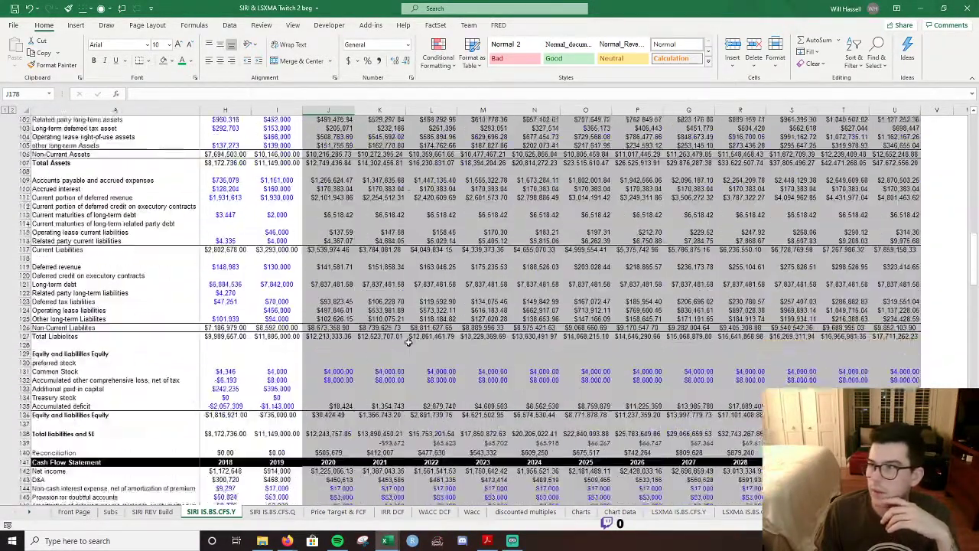
pyautogui.scroll(-11, 390, 339)
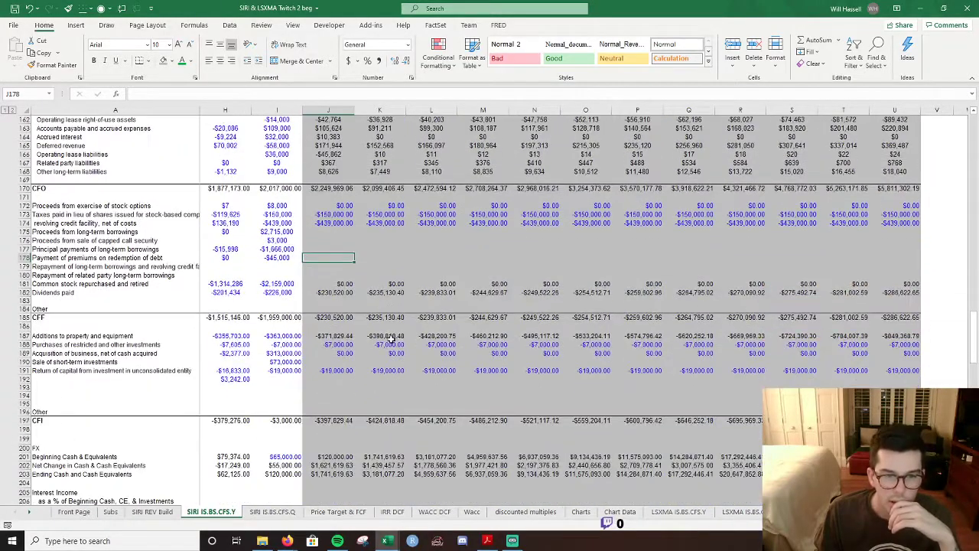
pyautogui.scroll(-15, 390, 339)
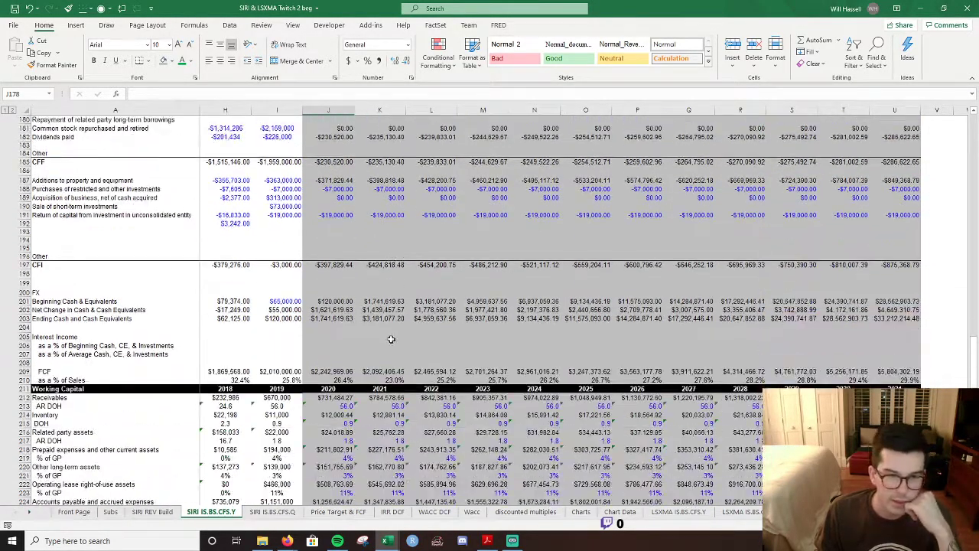
pyautogui.scroll(-13, 390, 339)
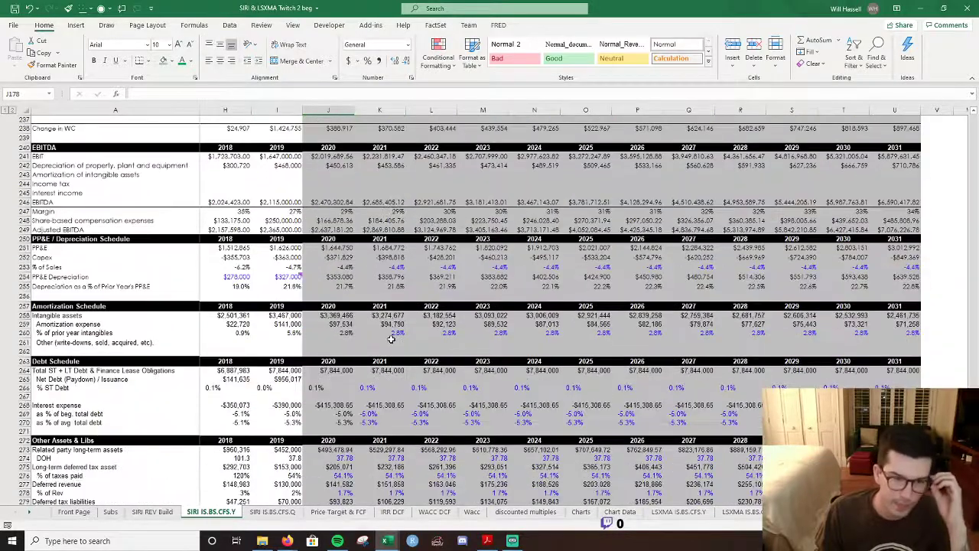
pyautogui.scroll(-8, 390, 339)
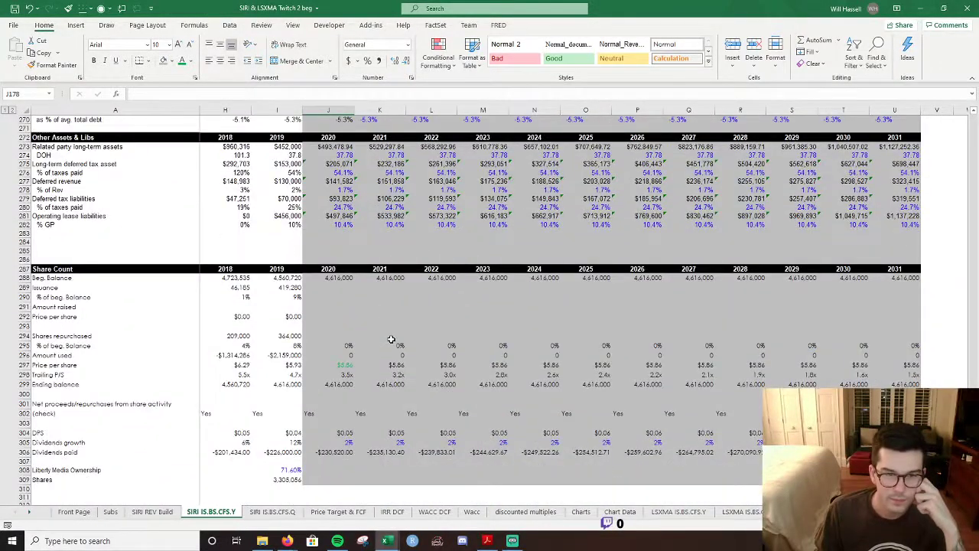
pyautogui.scroll(18, 391, 339)
pyautogui.scroll(20, 391, 339)
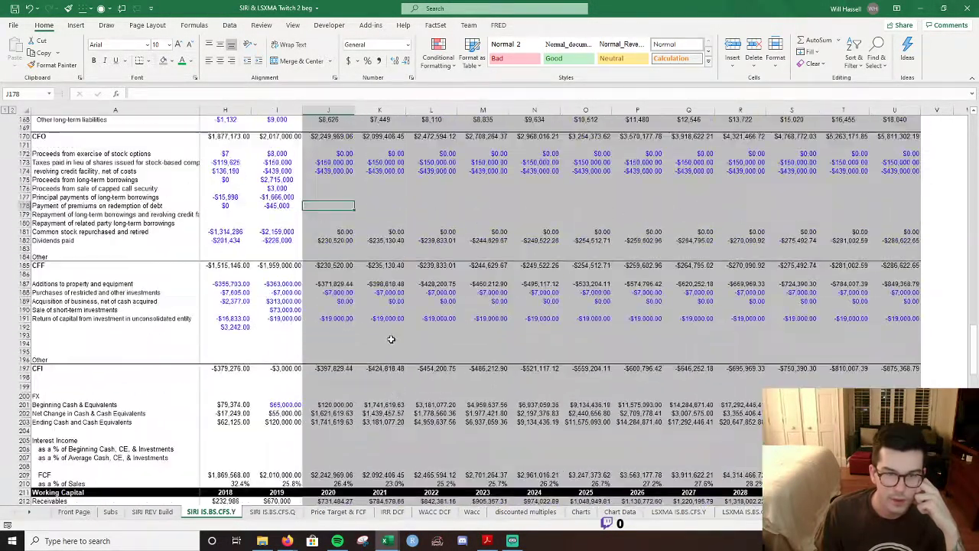
# Review the balance sheet liabilities and equity forecasts against the Reconciliation row, checking the blank Treasury stock and Additional paid-in capital lines.
pyautogui.scroll(20, 390, 339)
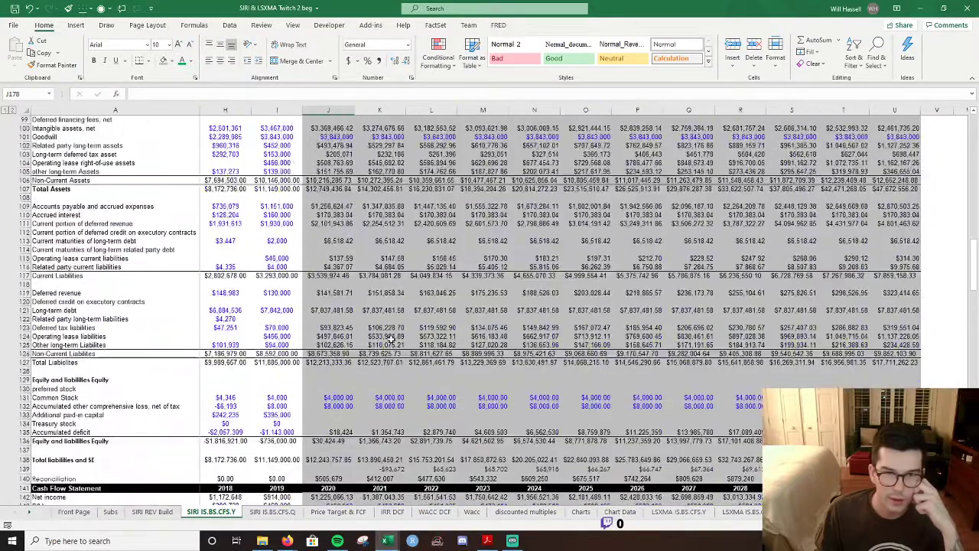
pyautogui.scroll(1, 391, 339)
pyautogui.scroll(-12, 391, 339)
pyautogui.scroll(-1, 390, 339)
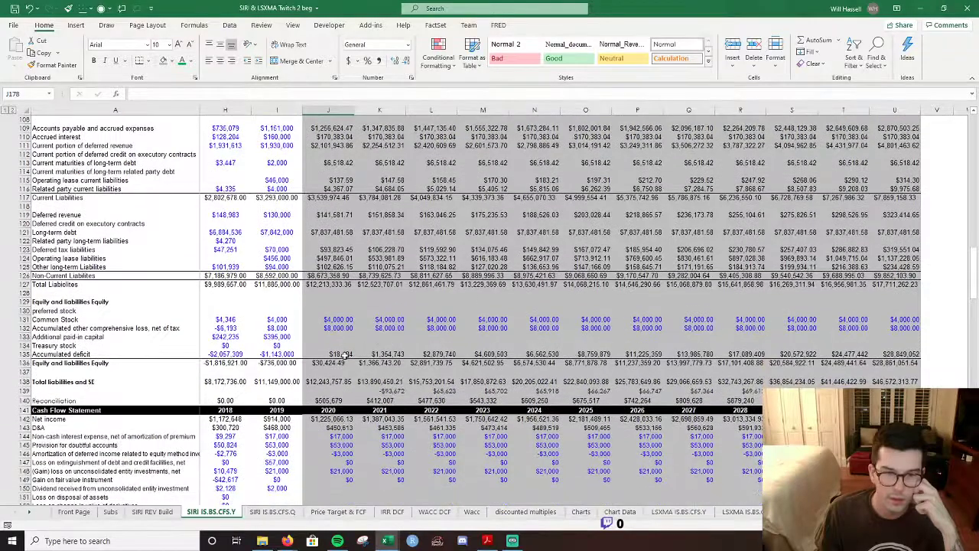
pyautogui.click(342, 345)
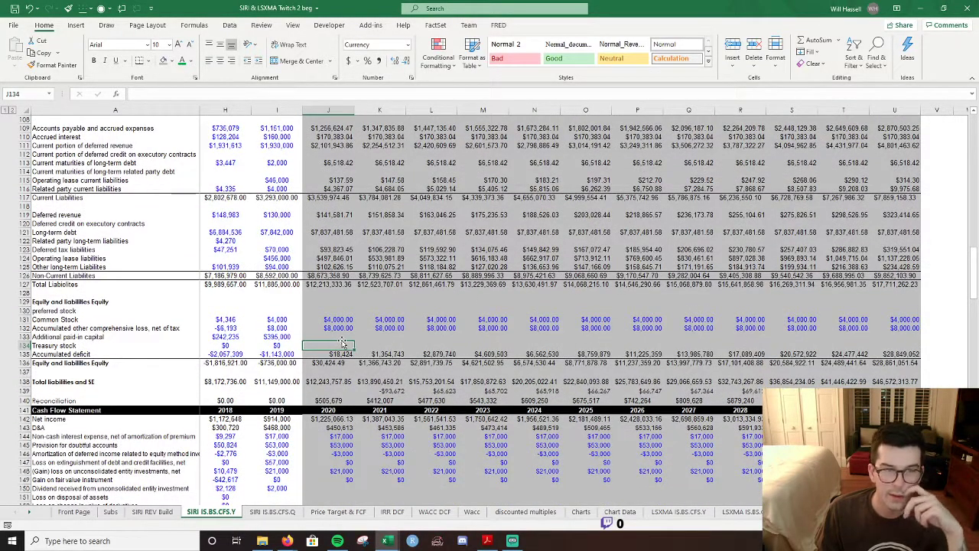
pyautogui.click(344, 335)
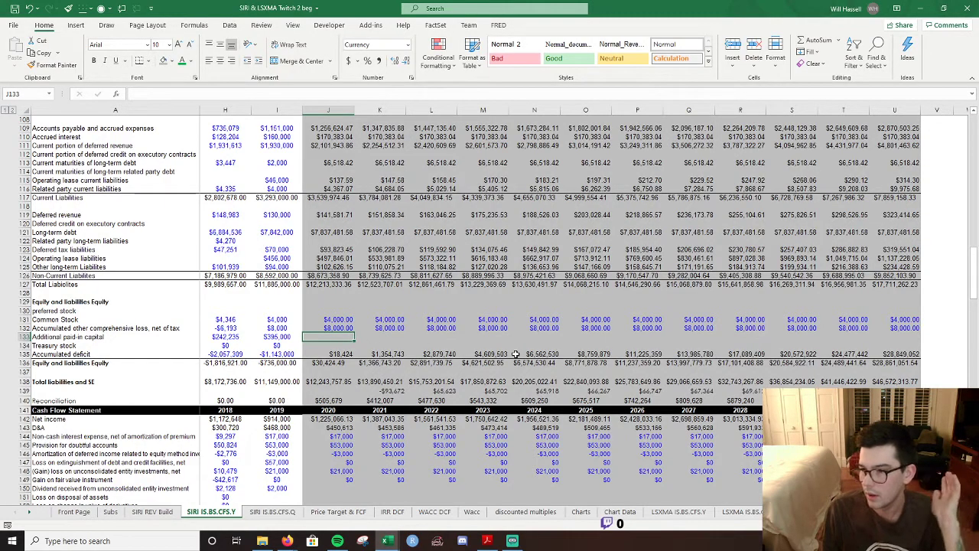
pyautogui.scroll(5, 535, 336)
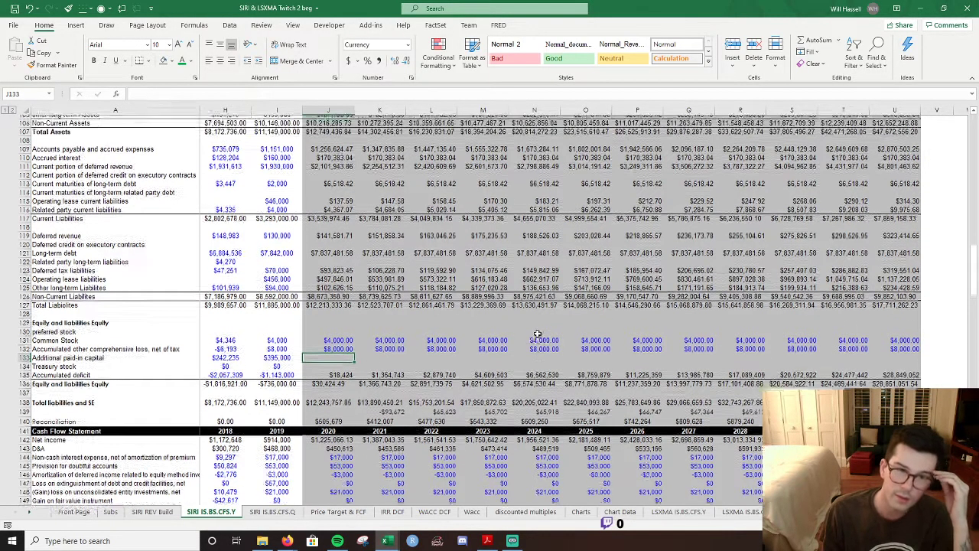
# Add "Balance BS" to the To do list in C27 of the Front Page sheet.
pyautogui.click(74, 511)
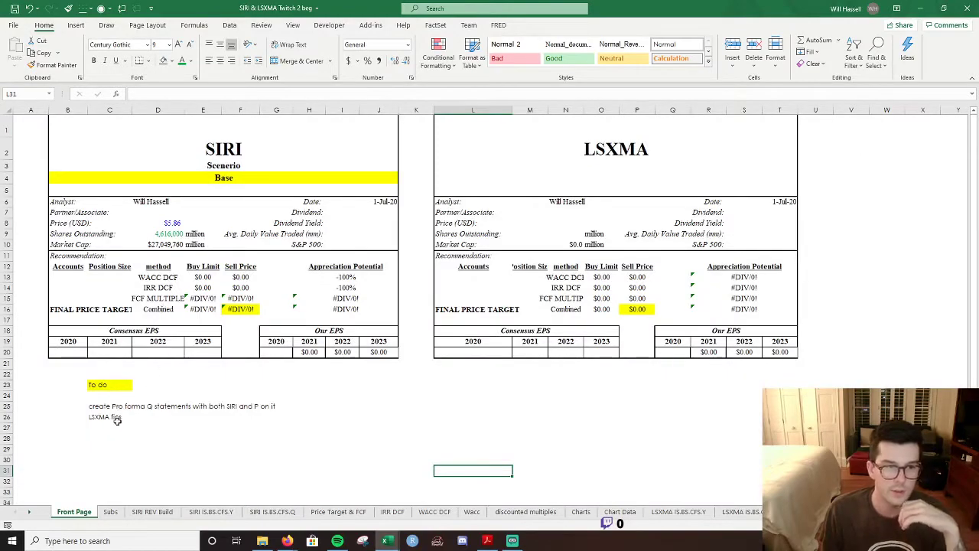
pyautogui.click(110, 417)
pyautogui.press('Return')
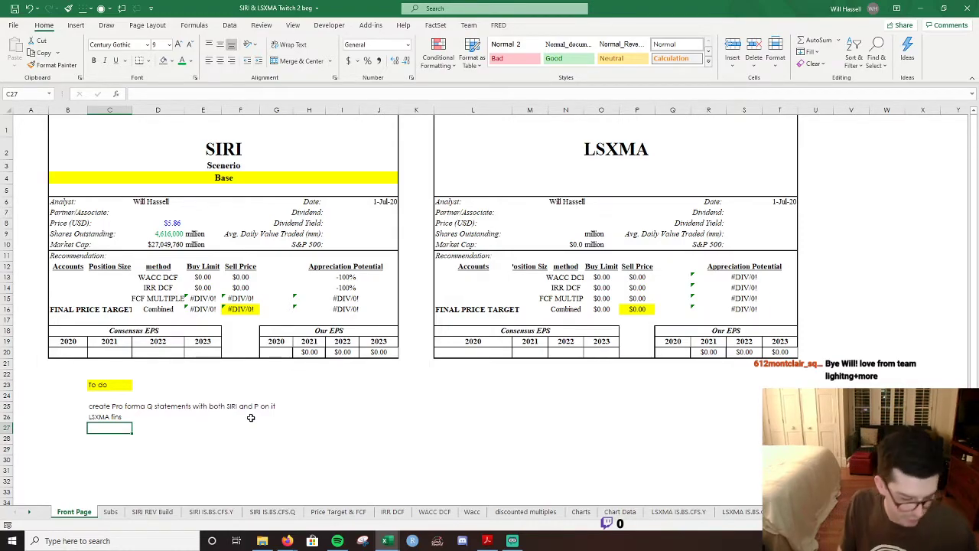
pyautogui.write('Balance BS')
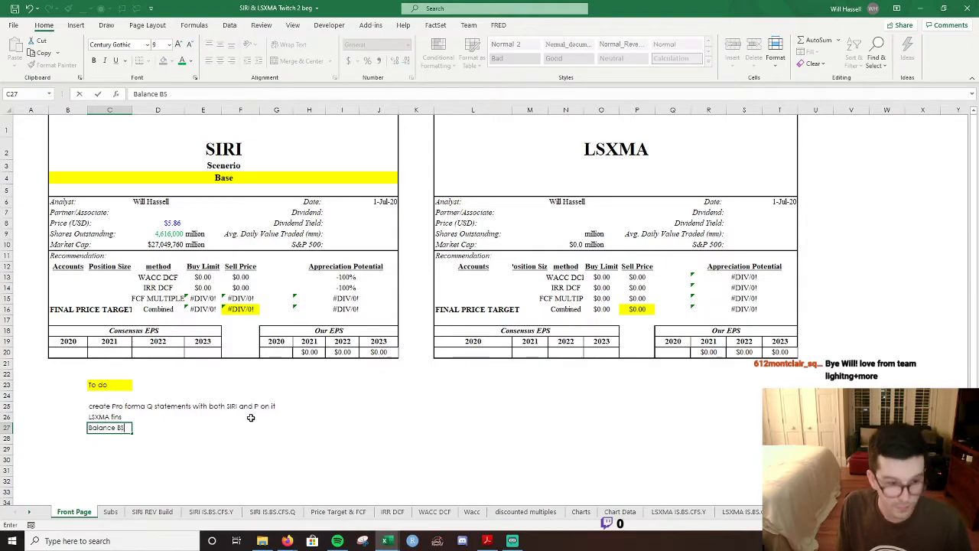
pyautogui.press('Return')
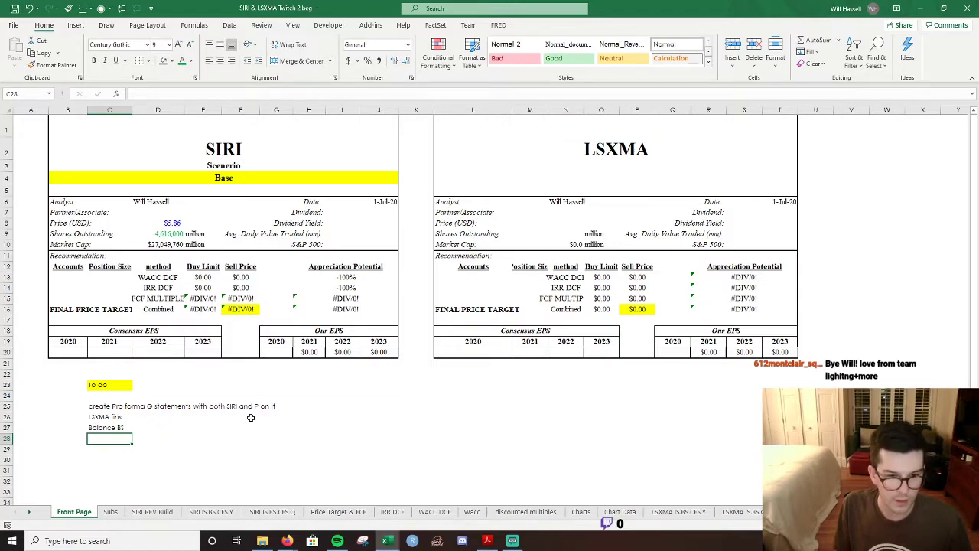
# Add "DEBT amd equity paydowns?" to the To do list in C28 and save the workbook.
pyautogui.write('DE')
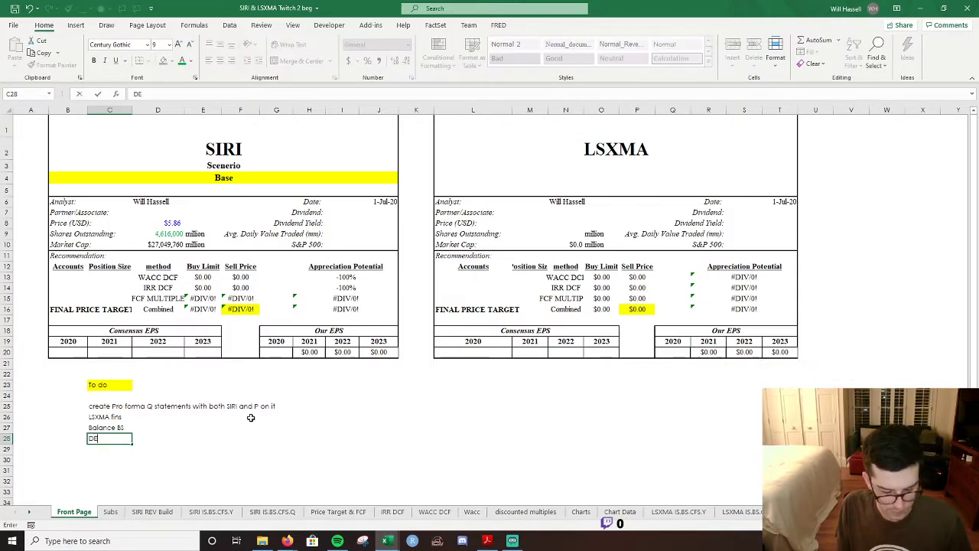
pyautogui.write('BT amd eq')
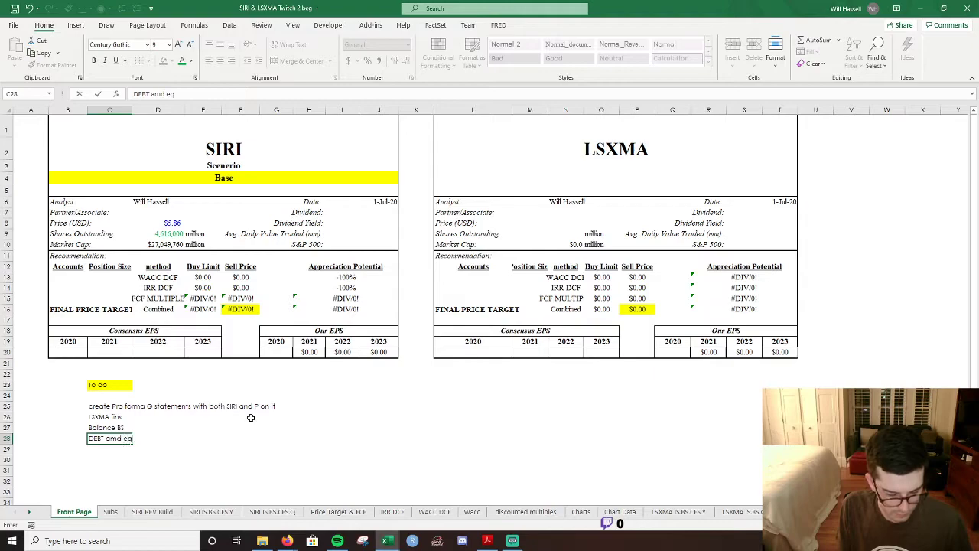
pyautogui.write('uity paydowns')
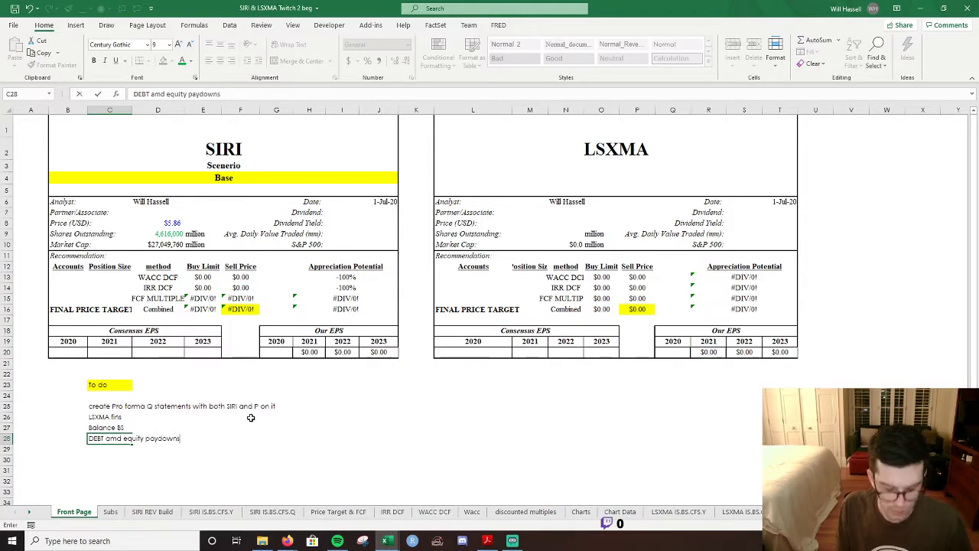
pyautogui.write('?')
pyautogui.press('Return')
pyautogui.click(14, 8)
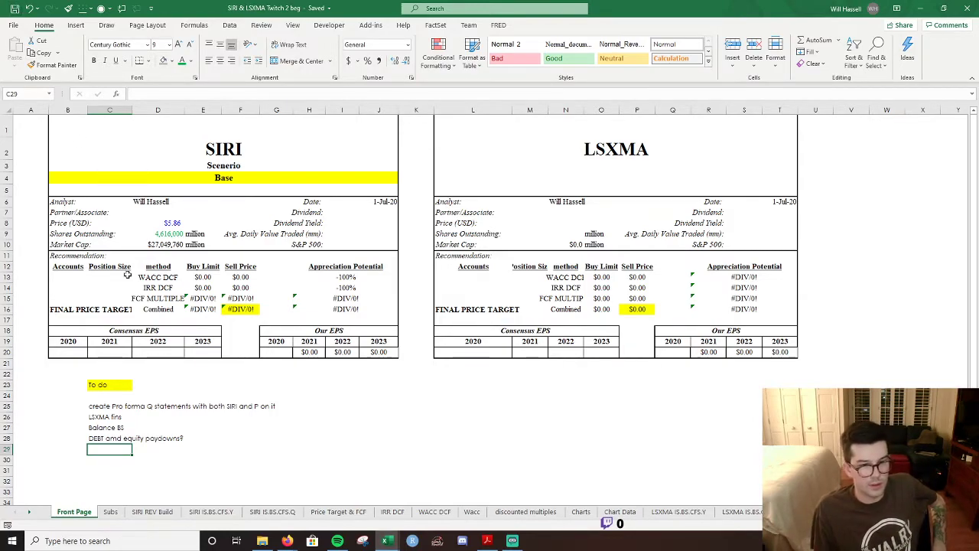
# On SIRI IS.BS.CFS.Y, forecast Dividend received from unconsolidated entity investment with =I150 in J150, filled across row 150 through 2031.
pyautogui.click(211, 511)
pyautogui.scroll(-7, 507, 248)
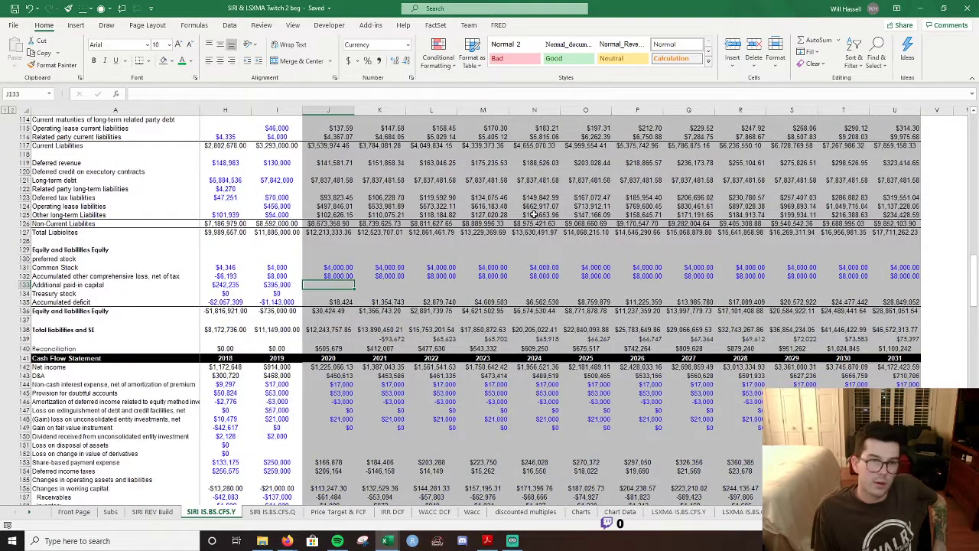
pyautogui.scroll(-6, 528, 217)
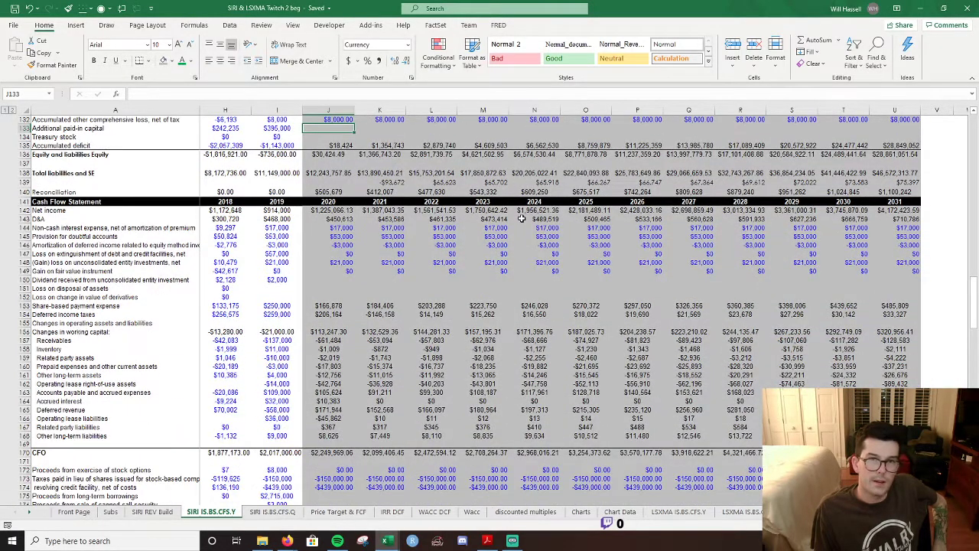
pyautogui.scroll(-2, 521, 219)
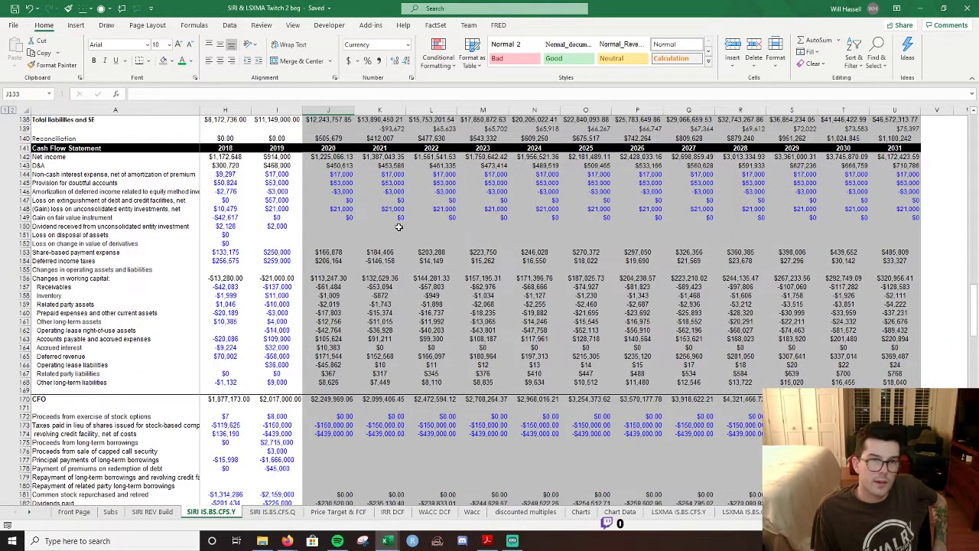
pyautogui.click(324, 227)
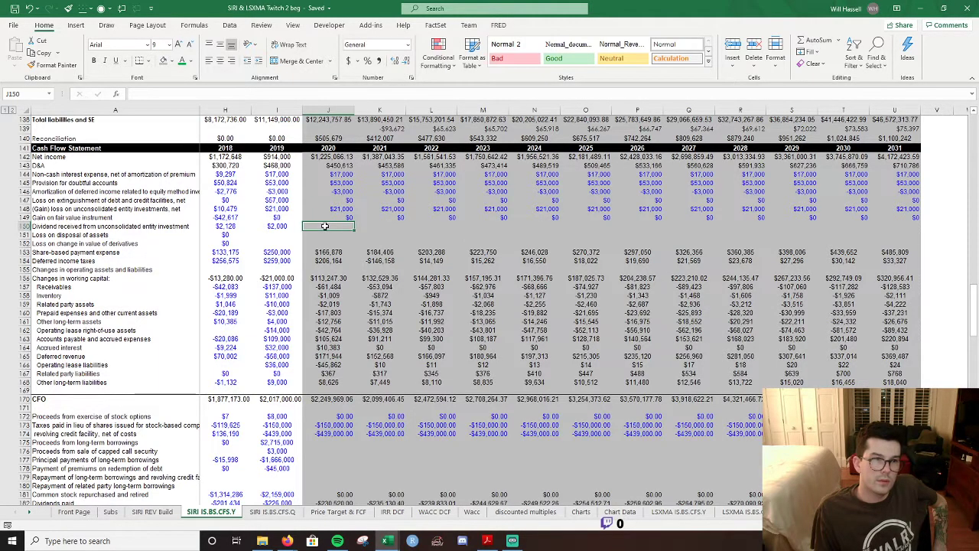
pyautogui.write('=')
pyautogui.press('Left')
pyautogui.hotkey('ctrl', 'Return')
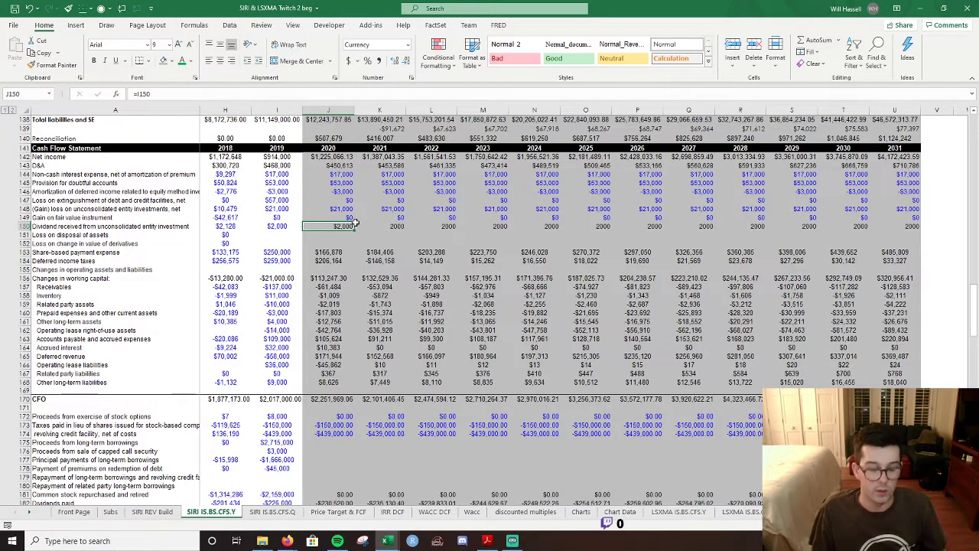
# Copy the formatting of the Gain on fair value instrument forecasts in row 149 onto the dividend received forecasts in row 150.
pyautogui.press('Up')
pyautogui.hotkey('ctrl', 'shift', 'Right')
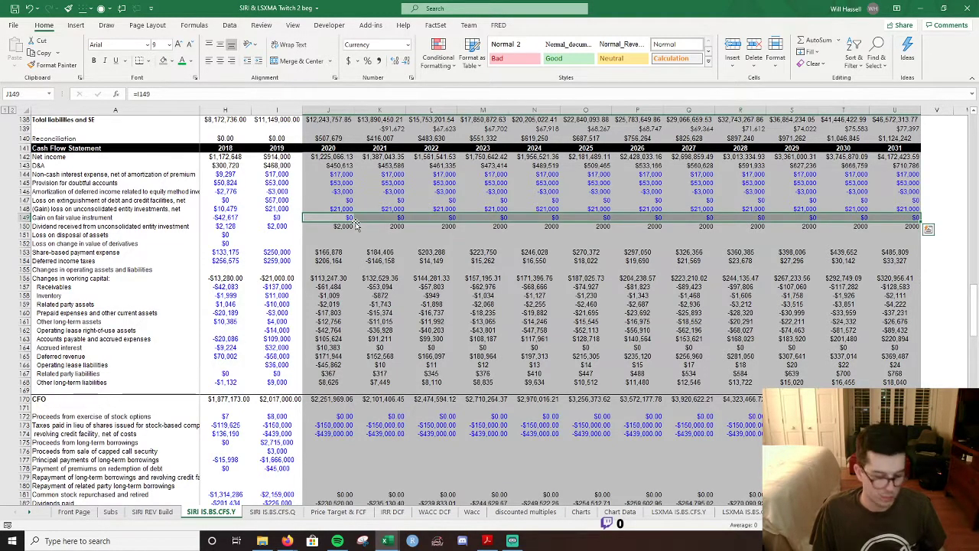
pyautogui.hotkey('alt', 'h')
pyautogui.press('f')
pyautogui.press('p')
pyautogui.click(355, 224)
pyautogui.click(373, 206)
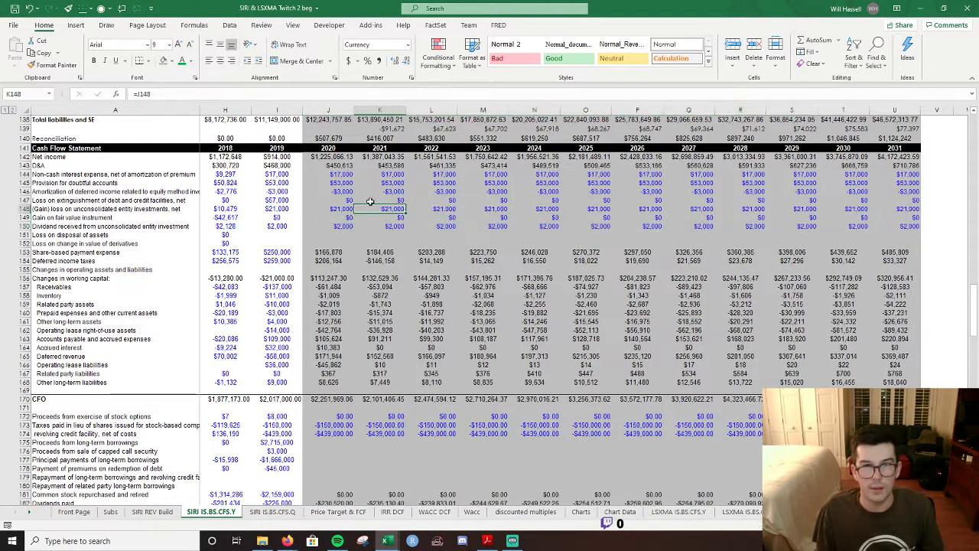
# Examine the equity section, cash flow statement and working capital, depreciation and debt schedules for the source of the Reconciliation difference.
pyautogui.scroll(6, 374, 206)
pyautogui.scroll(-4, 392, 271)
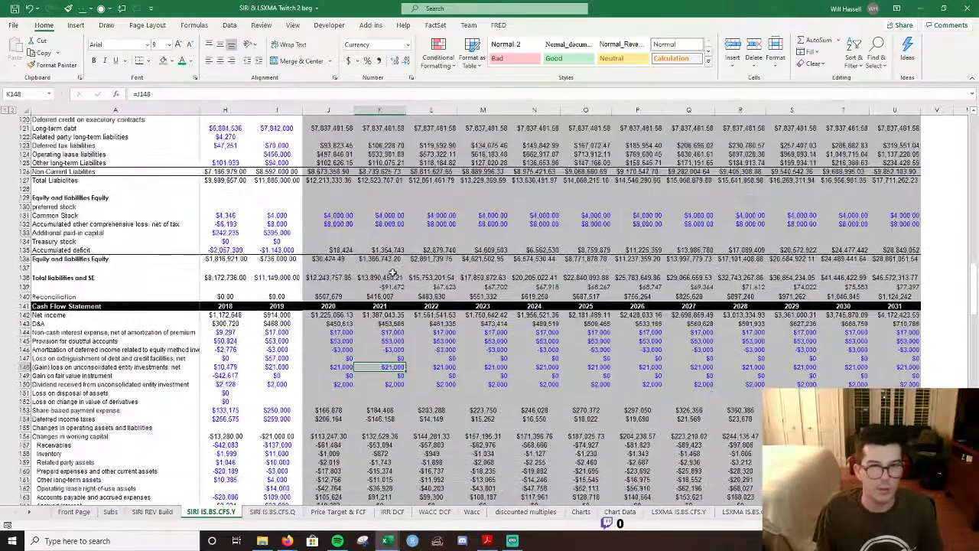
pyautogui.click(323, 240)
pyautogui.press('Up')
pyautogui.press('Up')
pyautogui.scroll(-1, 427, 314)
pyautogui.scroll(-6, 427, 314)
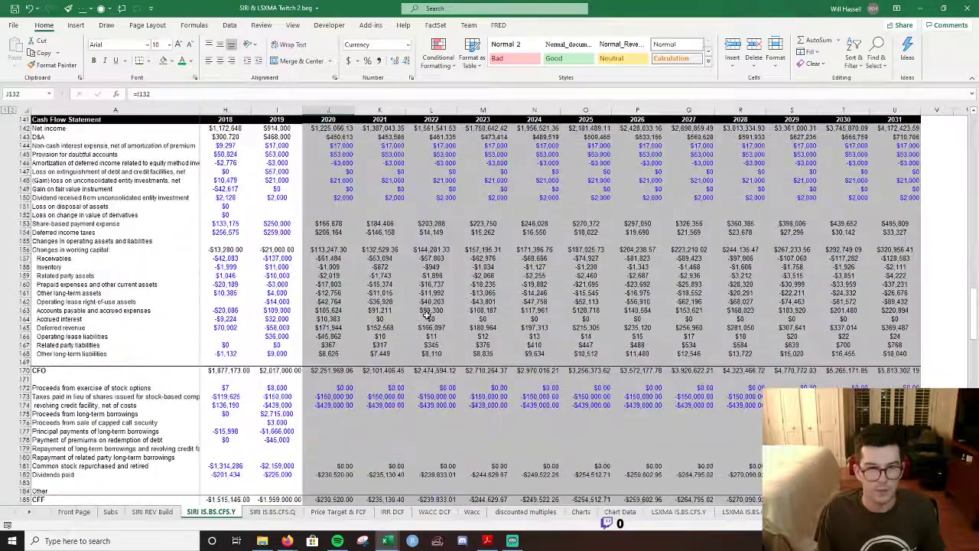
pyautogui.scroll(-6, 427, 315)
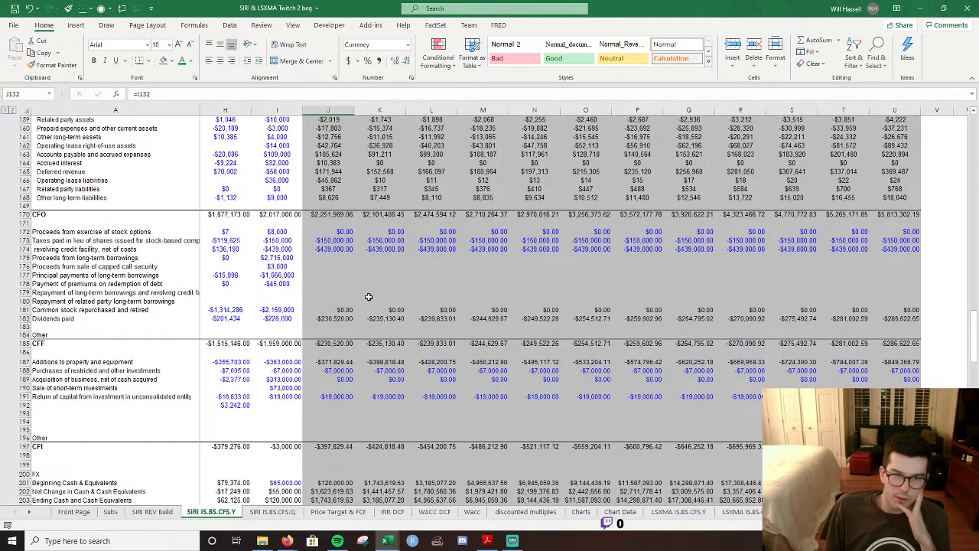
pyautogui.scroll(-3, 368, 297)
pyautogui.scroll(-1, 382, 291)
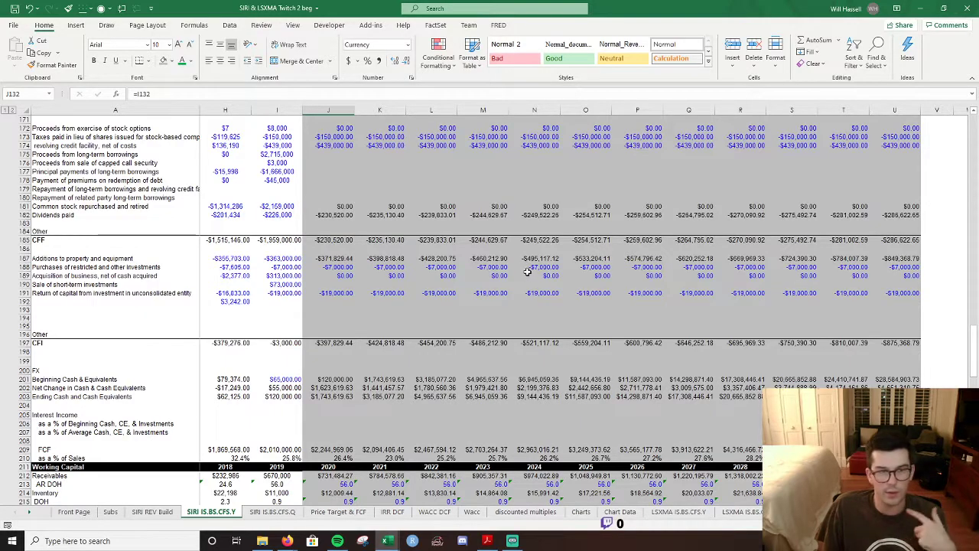
pyautogui.scroll(-18, 528, 269)
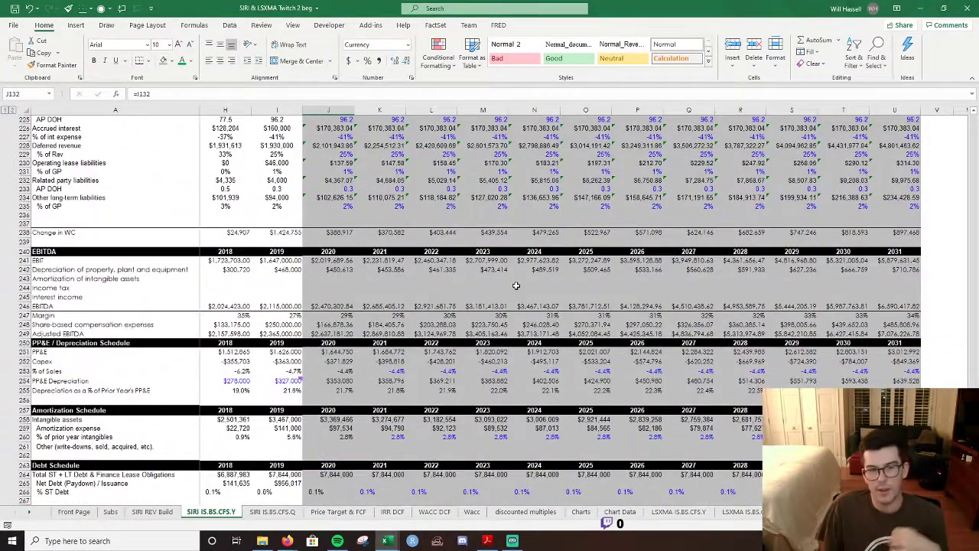
pyautogui.scroll(8, 519, 280)
pyautogui.scroll(20, 469, 306)
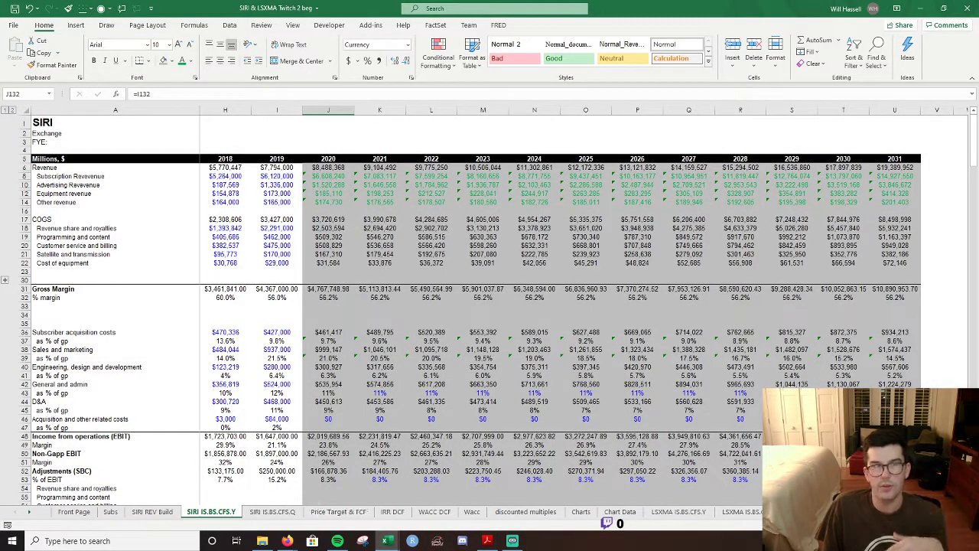
# Return to the Front Page sheet with the To do list and lower the system volume.
pyautogui.click(92, 518)
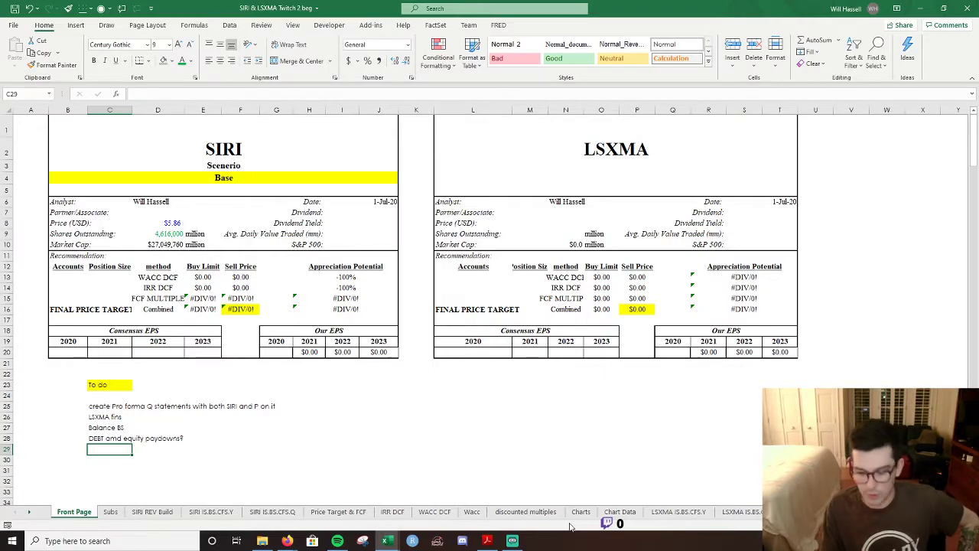
pyautogui.press('XF86AudioLowerVolume')
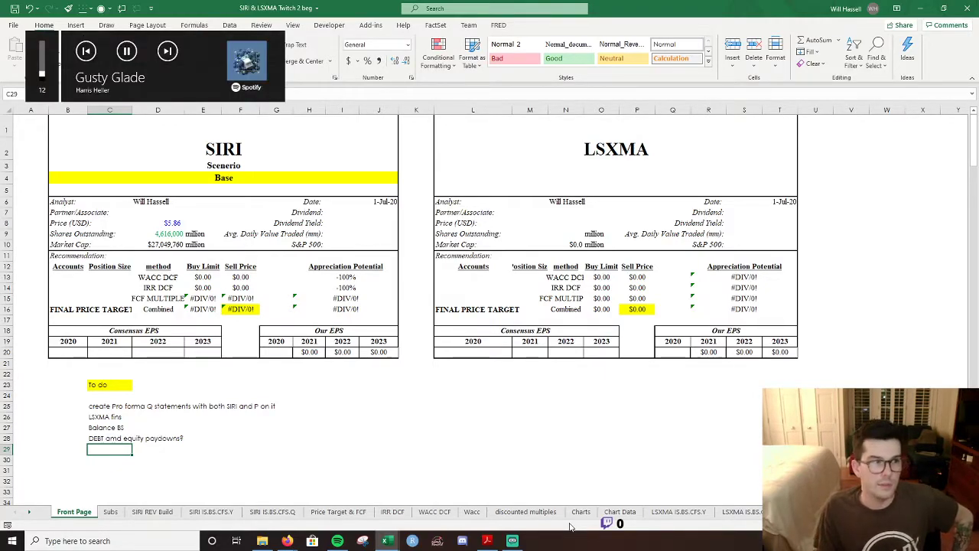